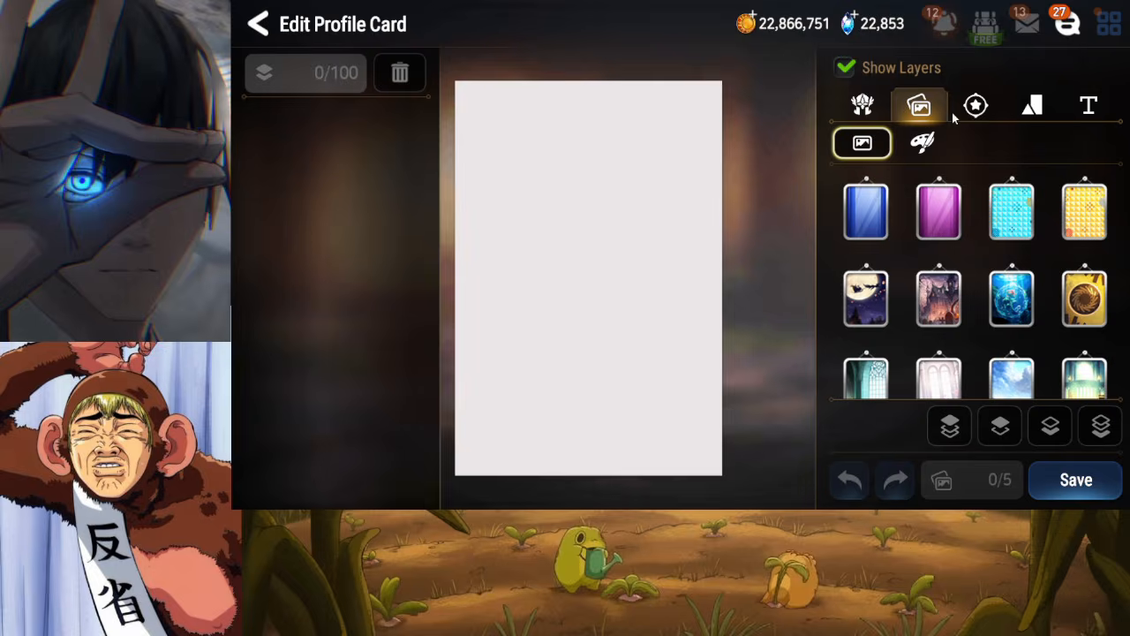
# Display the collection of basic shapes for the profile card
pyautogui.click(975, 107)
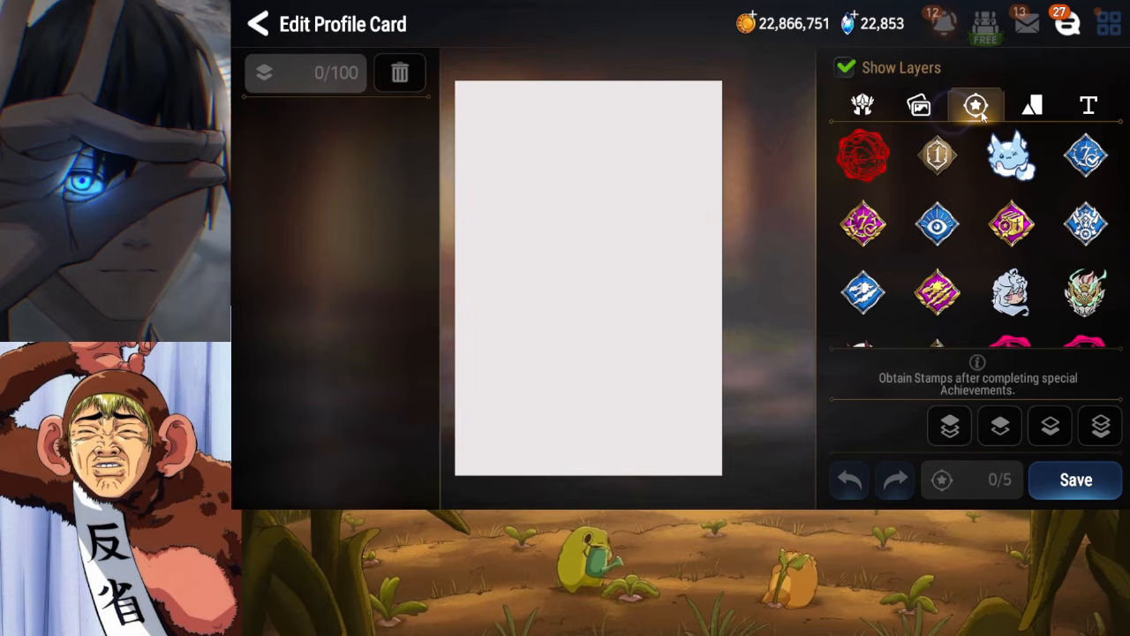
pyautogui.click(1030, 110)
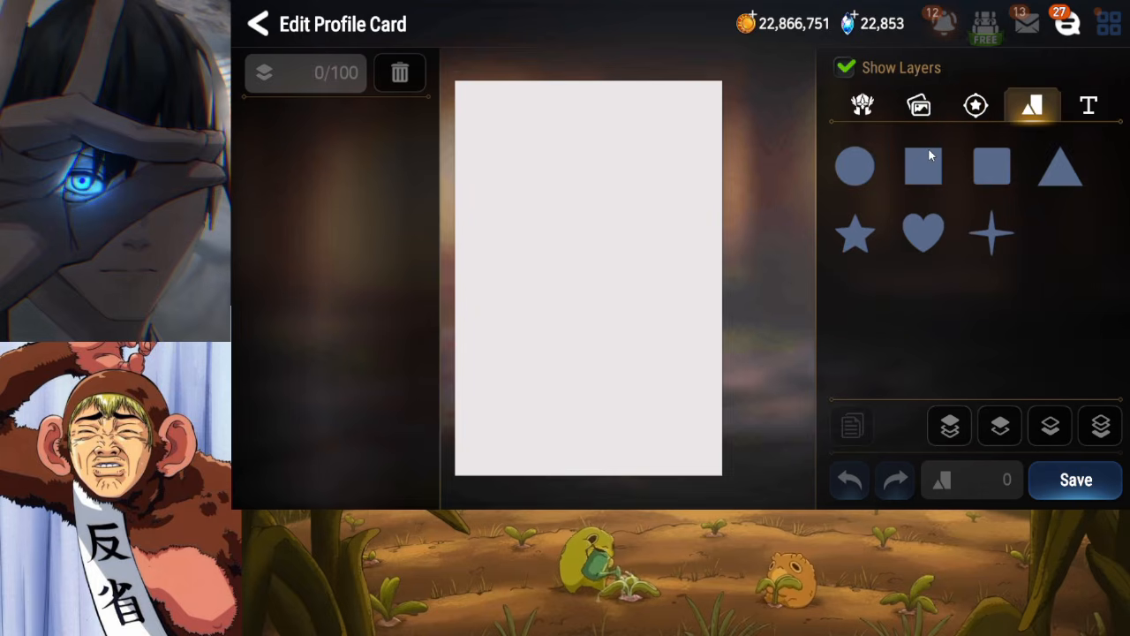
pyautogui.click(855, 170)
pyautogui.moveTo(575, 278); pyautogui.dragTo(576, 259)
pyautogui.moveTo(589, 159); pyautogui.dragTo(598, 250)
pyautogui.moveTo(583, 302); pyautogui.dragTo(605, 250)
pyautogui.moveTo(531, 301); pyautogui.dragTo(521, 260)
pyautogui.click(742, 189)
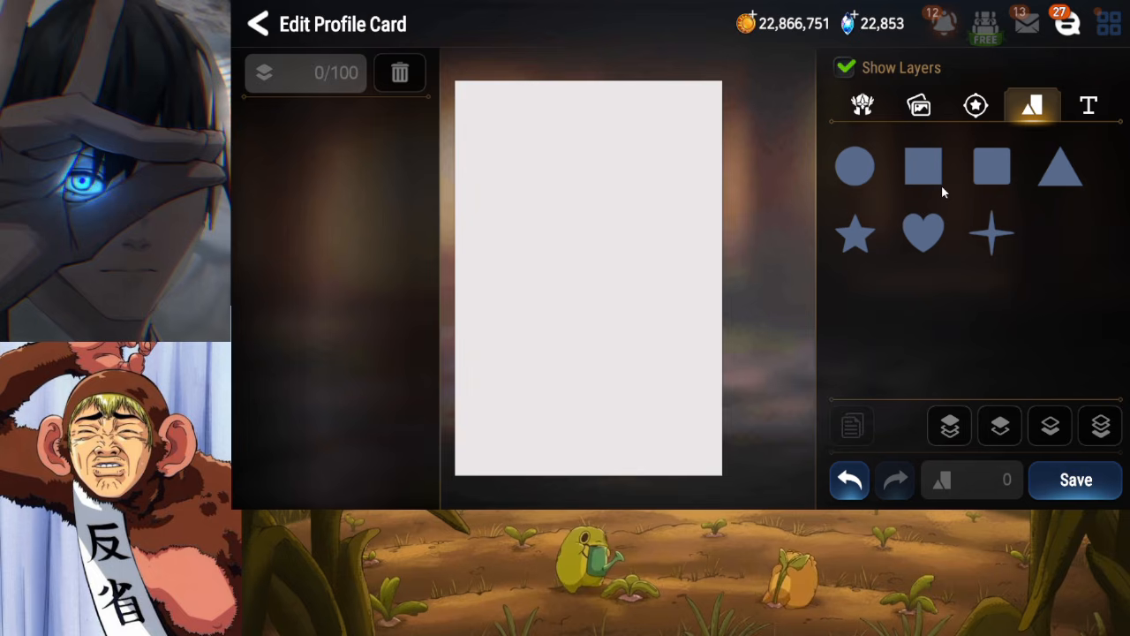
# Add a rounded square to the upper half of the card and reshape it into a long rectangle sloping down to the right
pyautogui.click(987, 168)
pyautogui.moveTo(592, 182); pyautogui.dragTo(592, 208)
pyautogui.moveTo(581, 264); pyautogui.dragTo(617, 220)
pyautogui.moveTo(545, 293); pyautogui.dragTo(512, 258)
pyautogui.moveTo(637, 174); pyautogui.dragTo(624, 207)
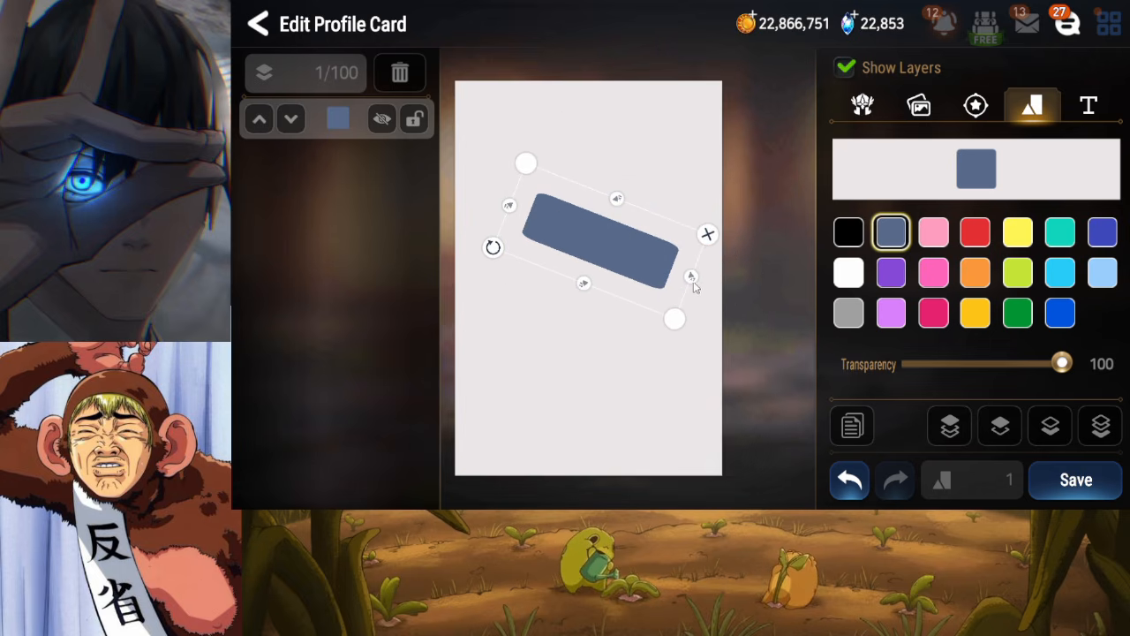
# Shorten the tilted rounded rectangle and fine-tune its angle, thickness and position in the card's upper half
pyautogui.moveTo(696, 284); pyautogui.dragTo(652, 272)
pyautogui.moveTo(616, 267); pyautogui.dragTo(607, 259)
pyautogui.moveTo(606, 191)
pyautogui.mouseDown()
pyautogui.moveTo(595, 232)
pyautogui.moveTo(633, 259)
pyautogui.moveTo(590, 251)
pyautogui.moveTo(648, 260)
pyautogui.mouseUp()
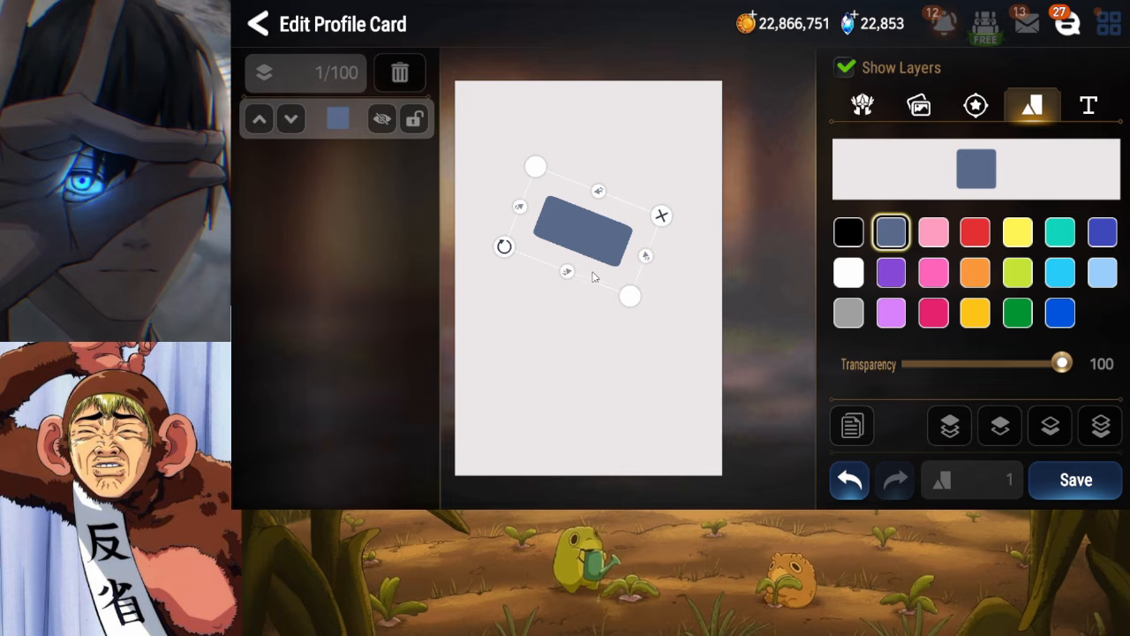
pyautogui.moveTo(505, 247); pyautogui.dragTo(546, 233)
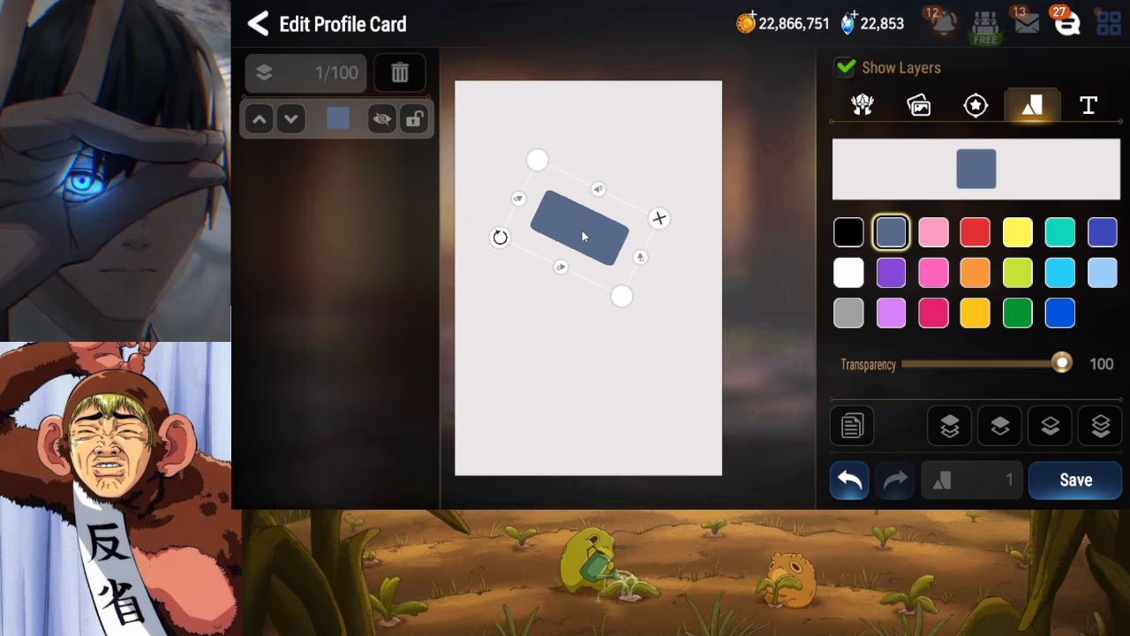
pyautogui.moveTo(577, 243); pyautogui.dragTo(570, 244)
pyautogui.moveTo(497, 237); pyautogui.dragTo(518, 239)
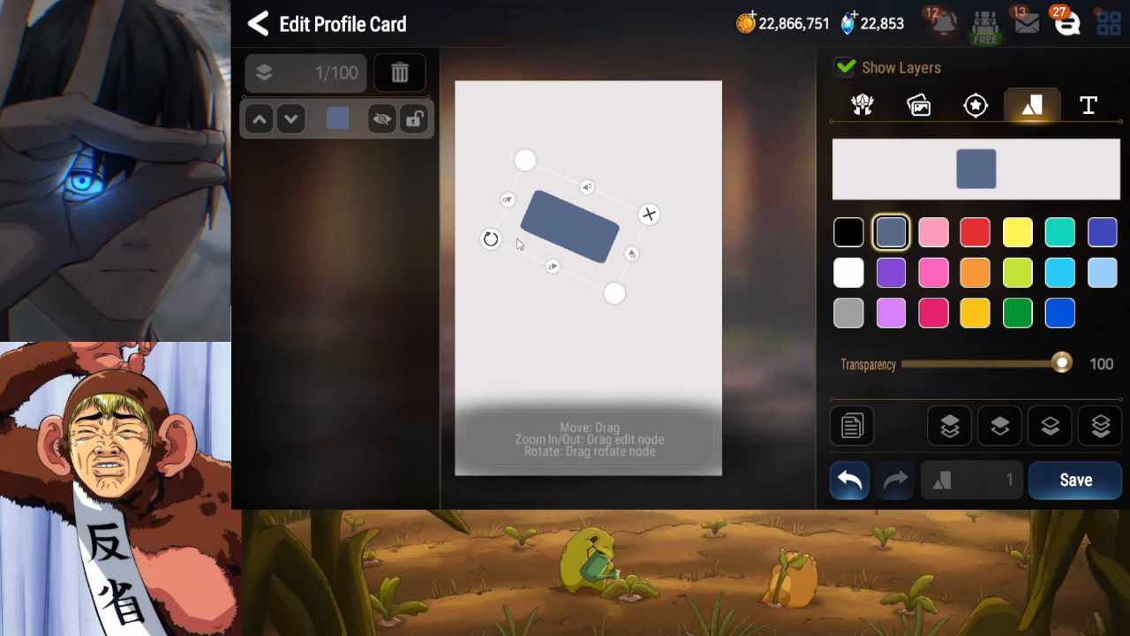
pyautogui.moveTo(586, 186); pyautogui.dragTo(589, 190)
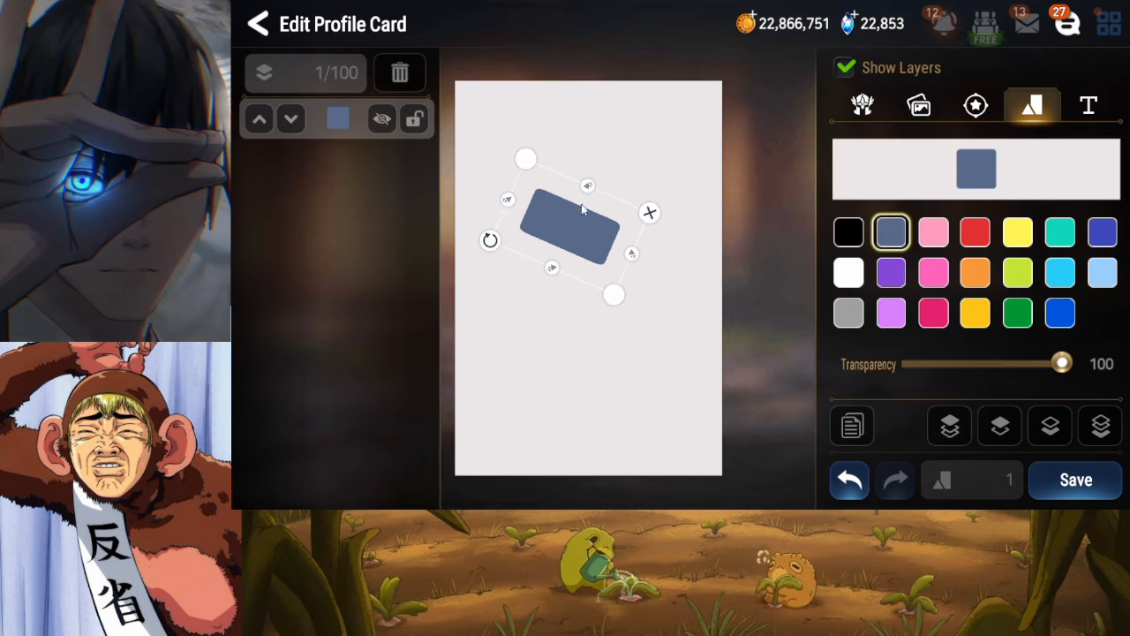
# Duplicate the tilted rectangle, rotate the copy to slope down toward the card's left edge, and color it dark pink
pyautogui.click(852, 427)
pyautogui.moveTo(494, 244); pyautogui.dragTo(450, 276)
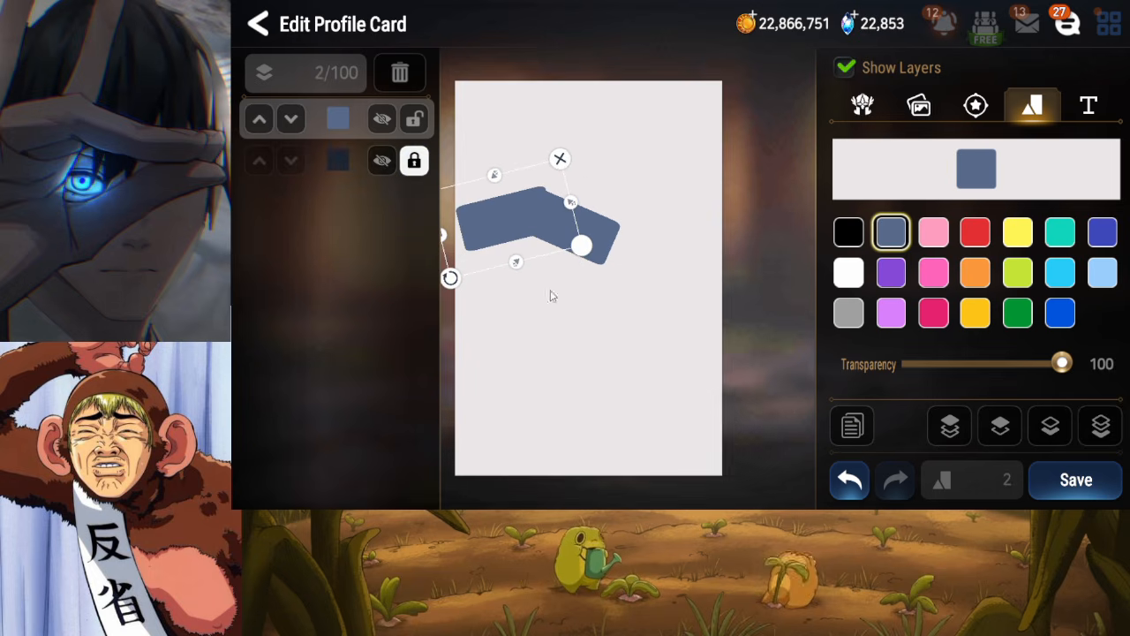
pyautogui.click(933, 313)
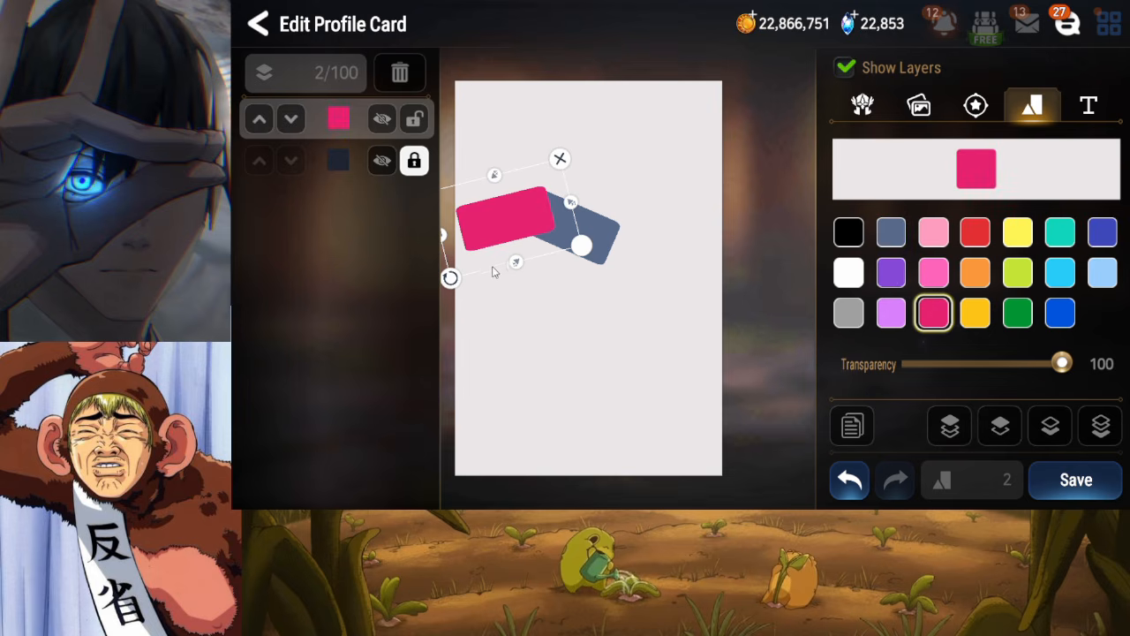
# Align the pink rectangle's angle and position with the blue rectangle's upper corner, then lock its layer and save the card
pyautogui.moveTo(451, 276); pyautogui.dragTo(449, 287)
pyautogui.moveTo(512, 251)
pyautogui.mouseDown()
pyautogui.moveTo(531, 226)
pyautogui.moveTo(583, 252)
pyautogui.moveTo(570, 265)
pyautogui.moveTo(515, 245)
pyautogui.mouseUp()
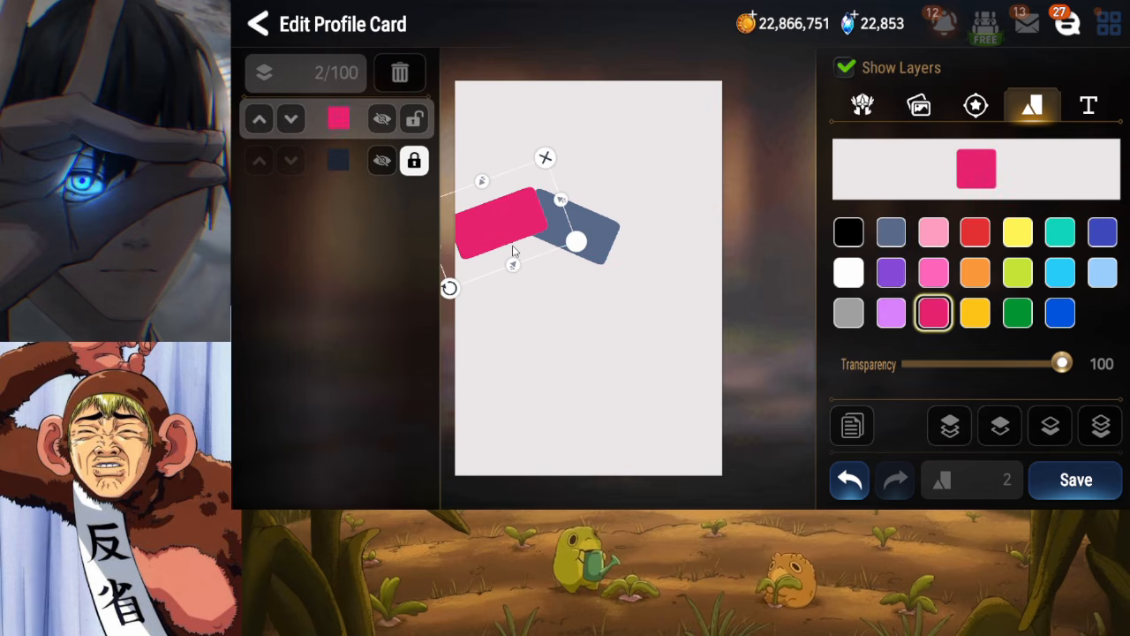
pyautogui.moveTo(448, 285); pyautogui.dragTo(457, 279)
pyautogui.moveTo(487, 254)
pyautogui.mouseDown()
pyautogui.moveTo(506, 270)
pyautogui.moveTo(497, 256)
pyautogui.mouseUp()
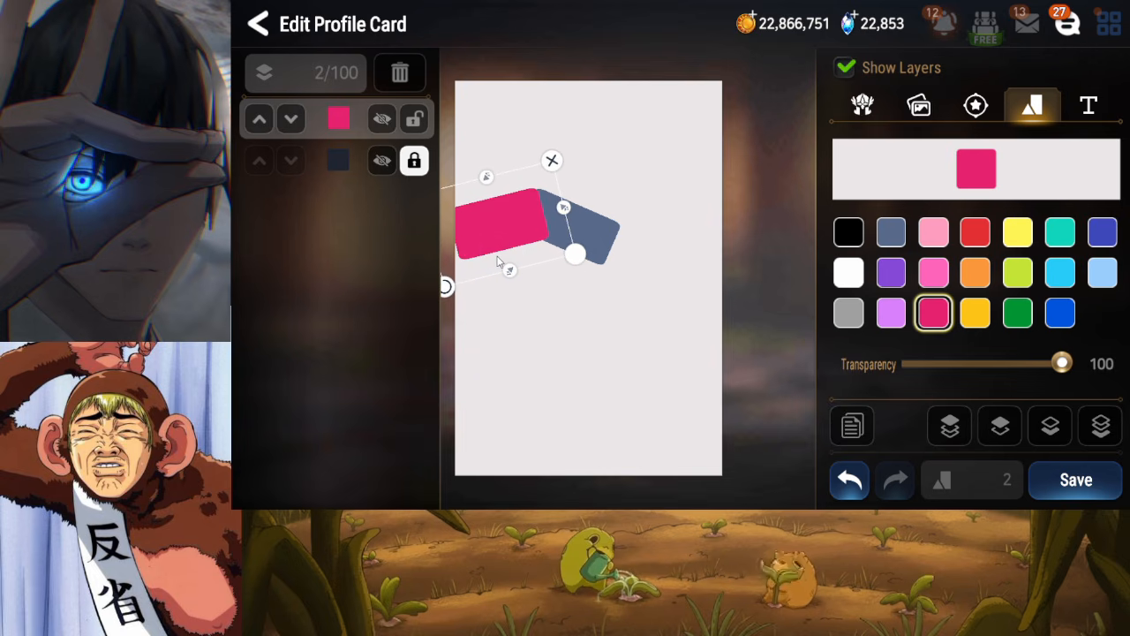
pyautogui.click(414, 119)
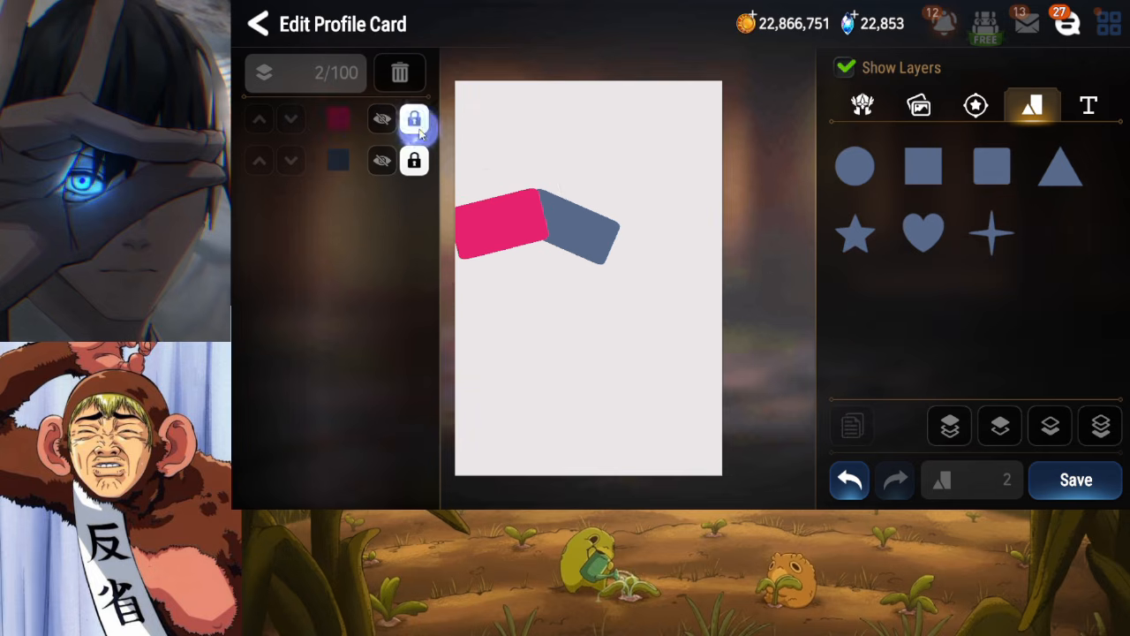
pyautogui.click(1062, 476)
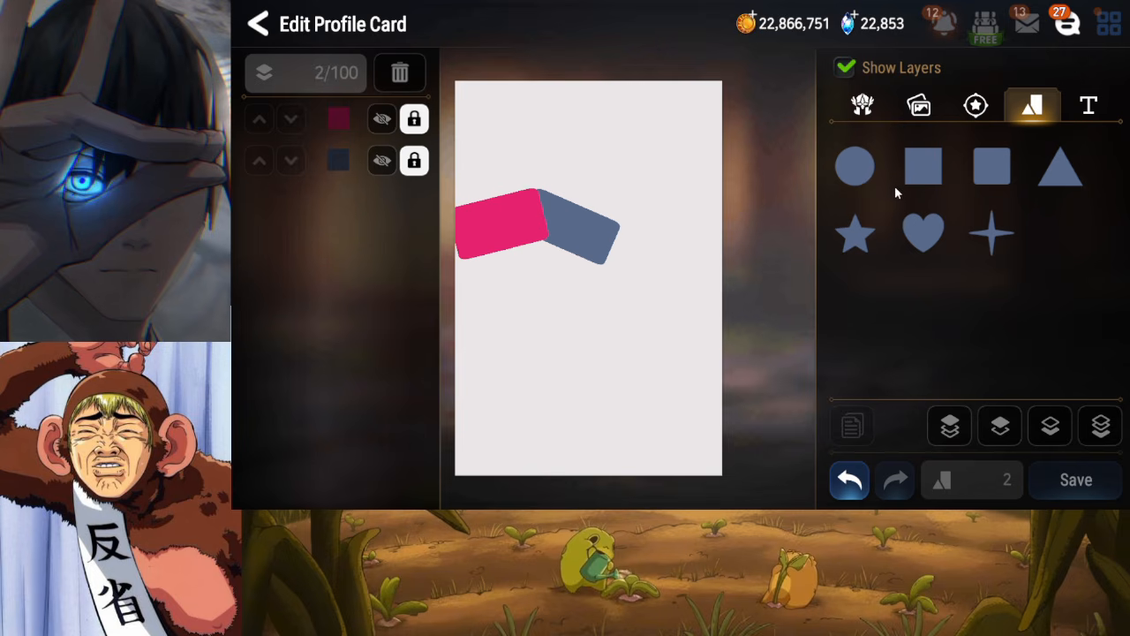
# Add a circle behind all other layers, flatten it into a wide ellipse, and color it purple
pyautogui.click(855, 166)
pyautogui.moveTo(624, 295); pyautogui.dragTo(585, 285)
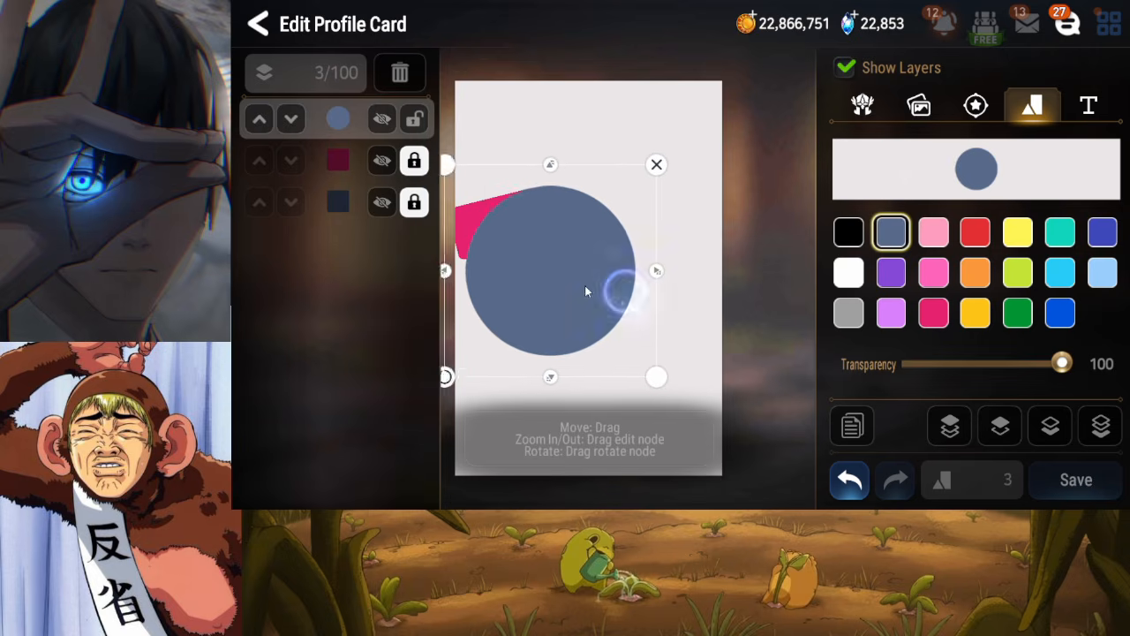
pyautogui.click(1102, 427)
pyautogui.moveTo(566, 362); pyautogui.dragTo(570, 315)
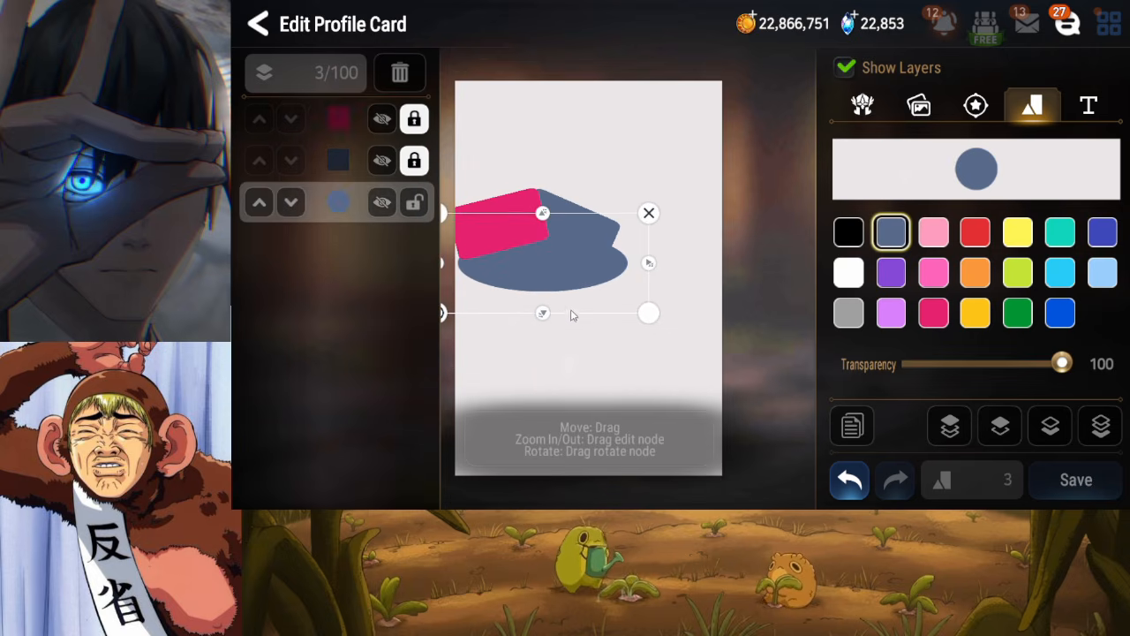
pyautogui.click(893, 279)
# Tilt and narrow the purple ellipse, hide the pink rectangle, and move the ellipse behind the blue rectangle's left end
pyautogui.moveTo(509, 283); pyautogui.dragTo(533, 270)
pyautogui.moveTo(458, 304); pyautogui.dragTo(481, 333)
pyautogui.moveTo(565, 278); pyautogui.dragTo(536, 271)
pyautogui.click(382, 123)
pyautogui.moveTo(640, 218); pyautogui.dragTo(609, 232)
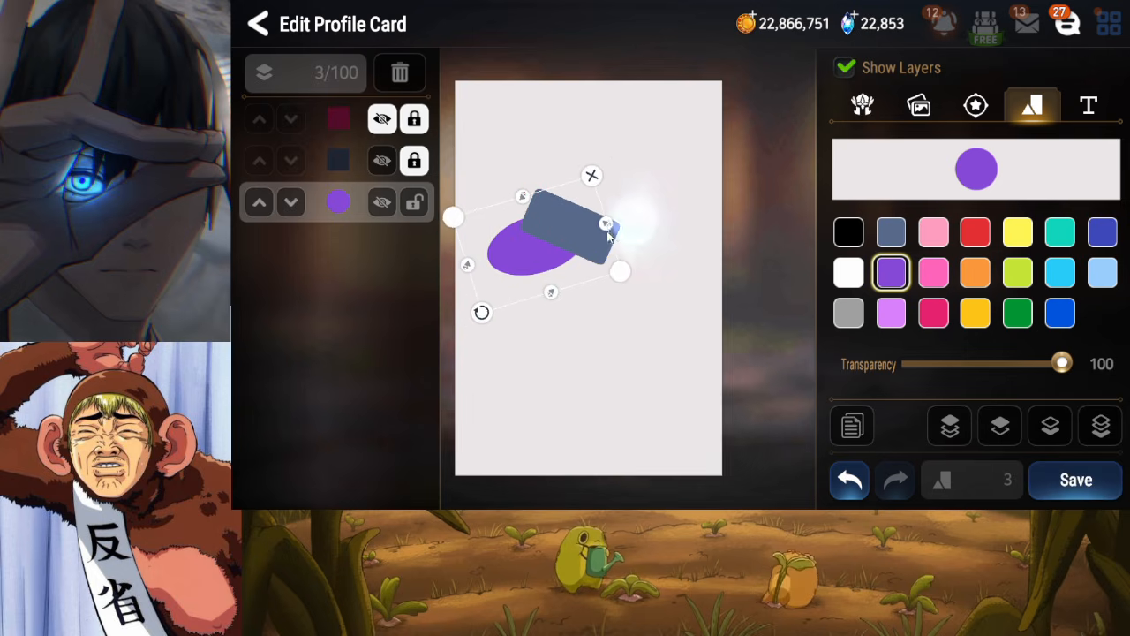
pyautogui.moveTo(559, 267); pyautogui.dragTo(536, 255)
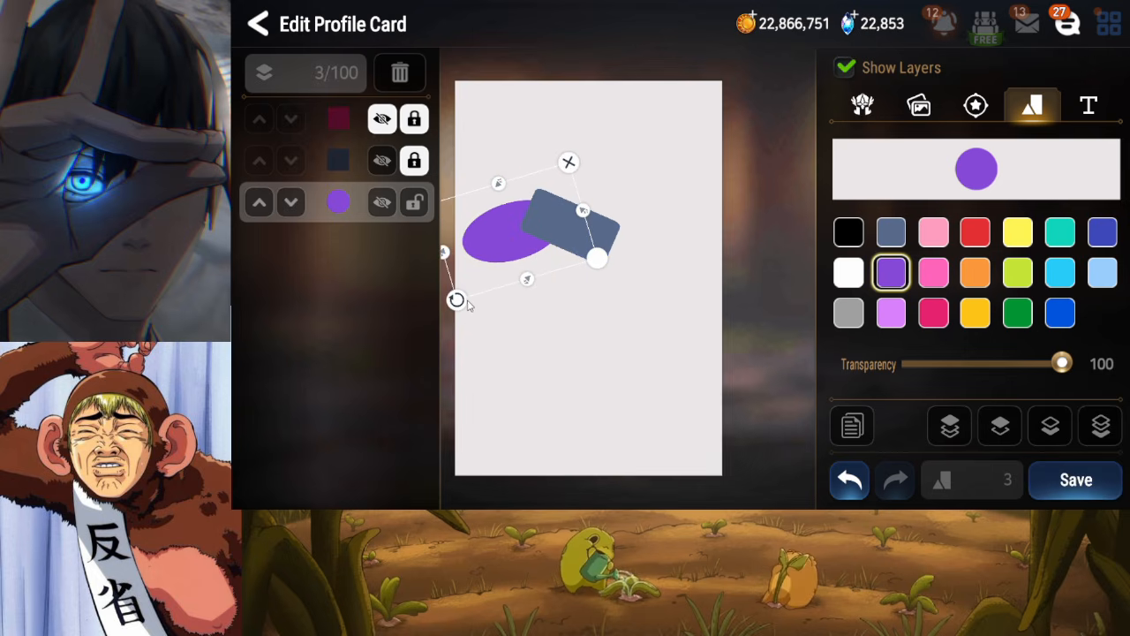
# Widen the purple ellipse to reach the card's left edge and fine-tune its height, tilt and position
pyautogui.moveTo(457, 296); pyautogui.dragTo(459, 305)
pyautogui.moveTo(521, 284); pyautogui.dragTo(523, 288)
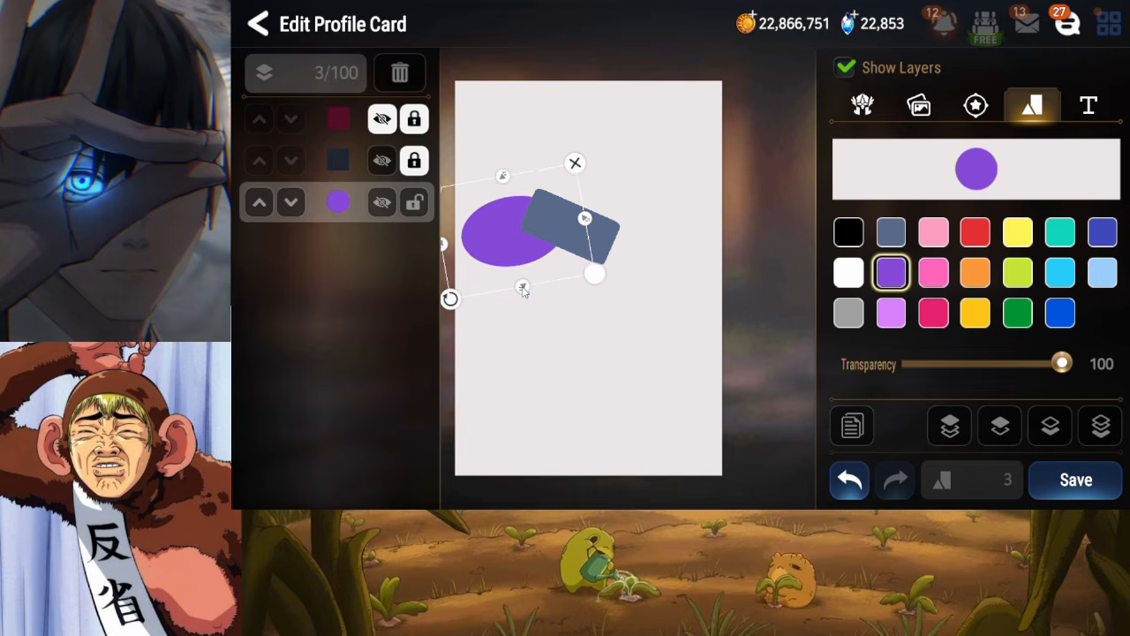
pyautogui.click(595, 237)
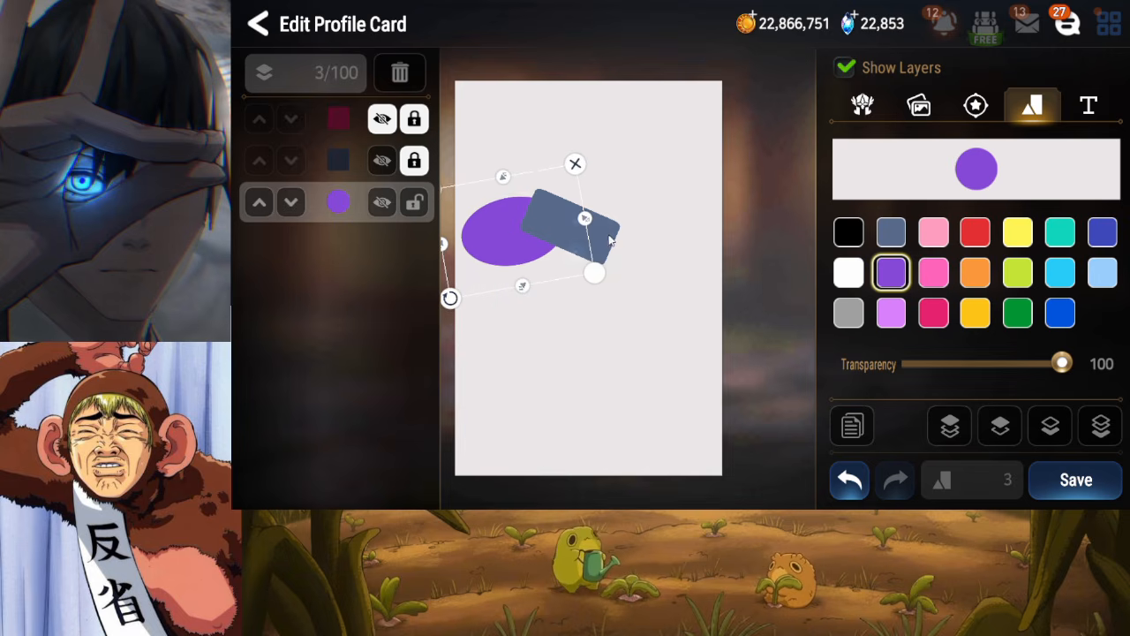
pyautogui.click(544, 245)
pyautogui.moveTo(576, 233); pyautogui.dragTo(604, 221)
pyautogui.moveTo(566, 240); pyautogui.dragTo(564, 239)
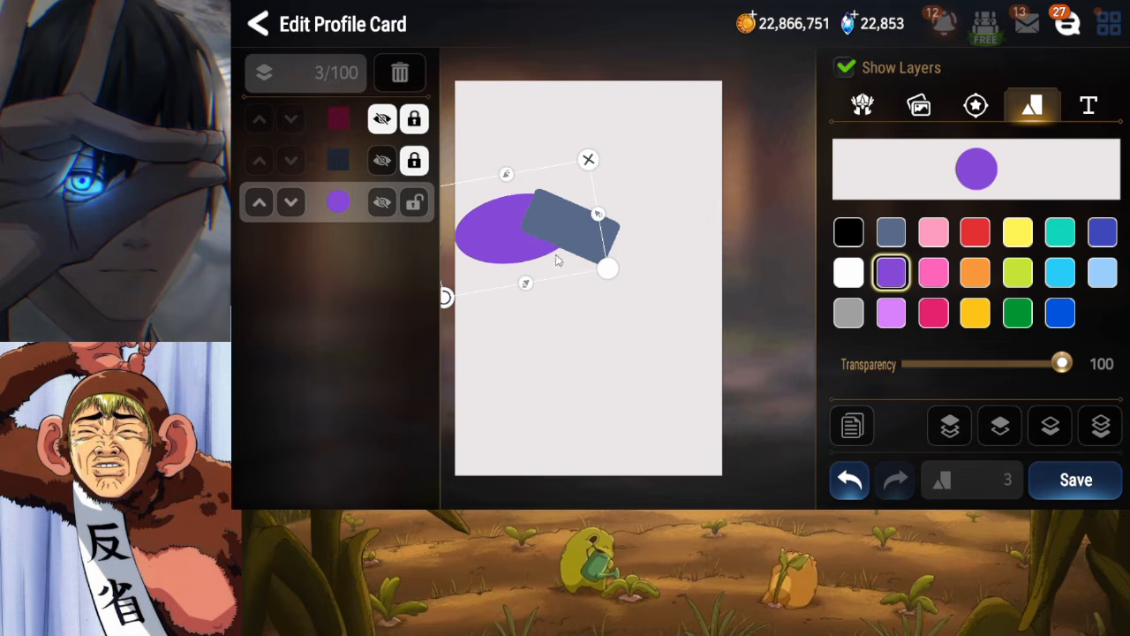
pyautogui.moveTo(530, 282); pyautogui.dragTo(532, 282)
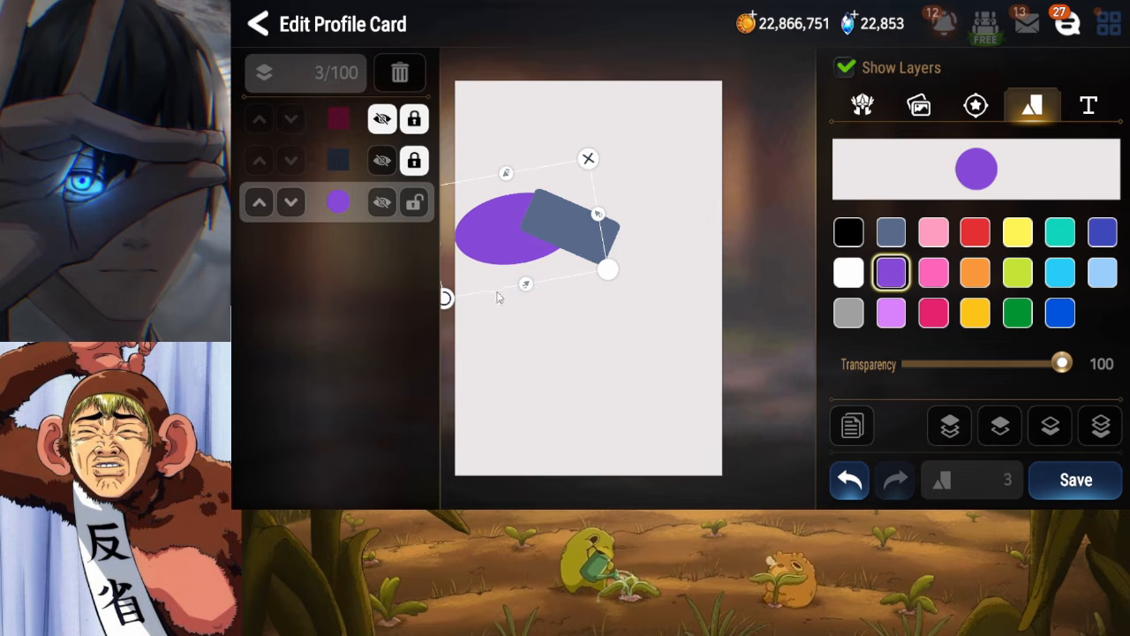
pyautogui.moveTo(447, 297); pyautogui.dragTo(451, 298)
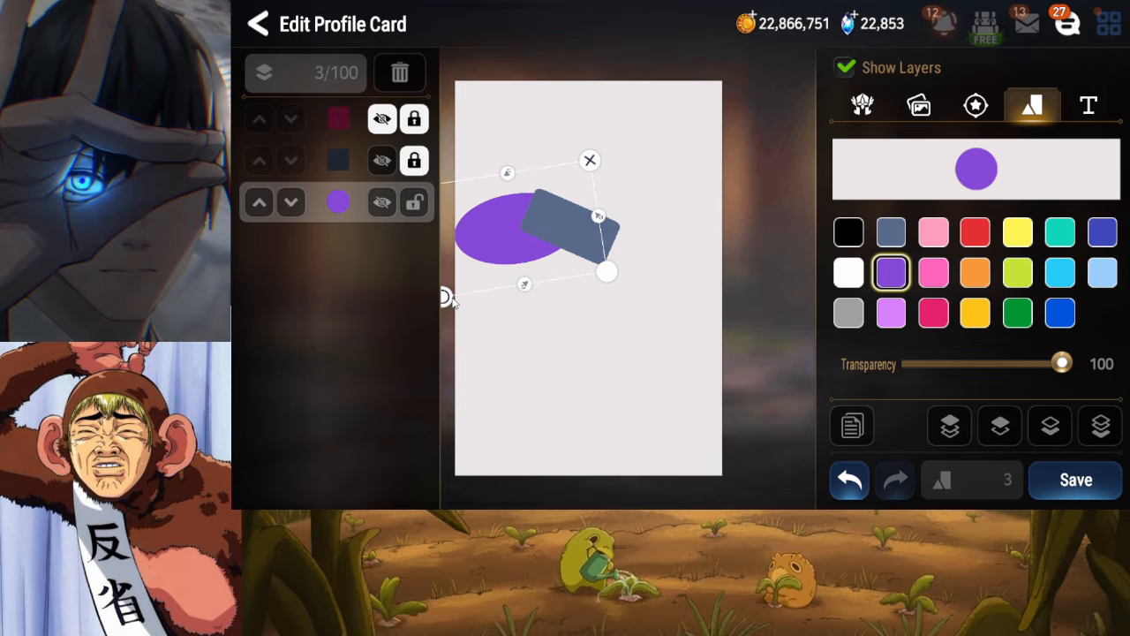
# Lock the purple ellipse's layer and delete the pink rectangle's layer
pyautogui.click(416, 214)
pyautogui.click(416, 126)
pyautogui.click(413, 78)
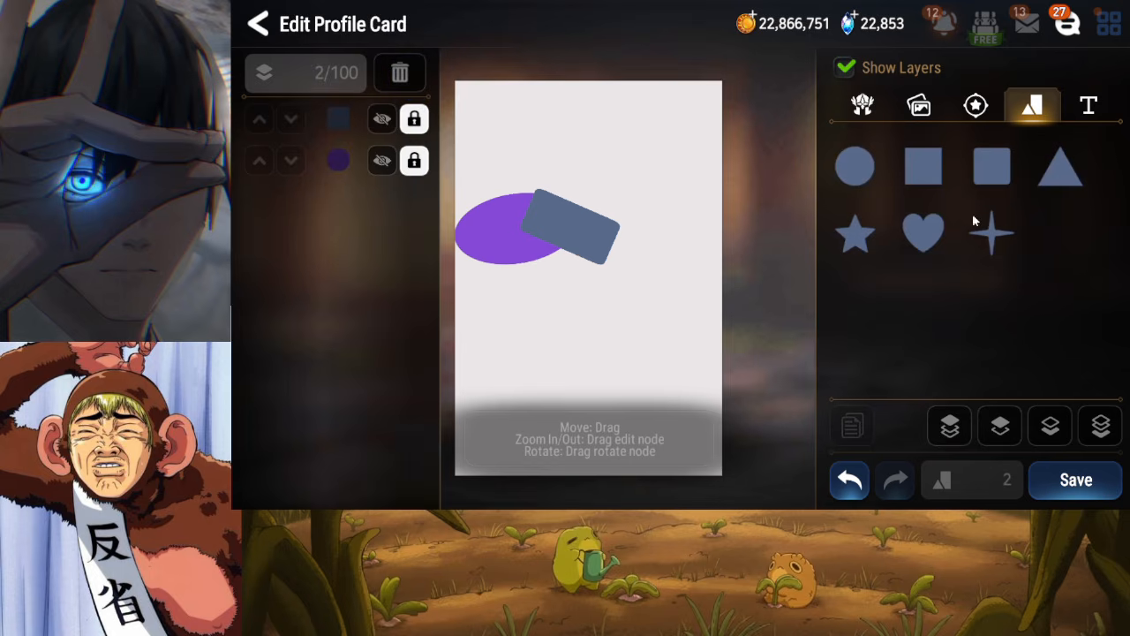
# Add a triangle over the blue rectangle and reduce its height and width to a low, flat shape
pyautogui.click(1057, 175)
pyautogui.moveTo(613, 308); pyautogui.dragTo(534, 258)
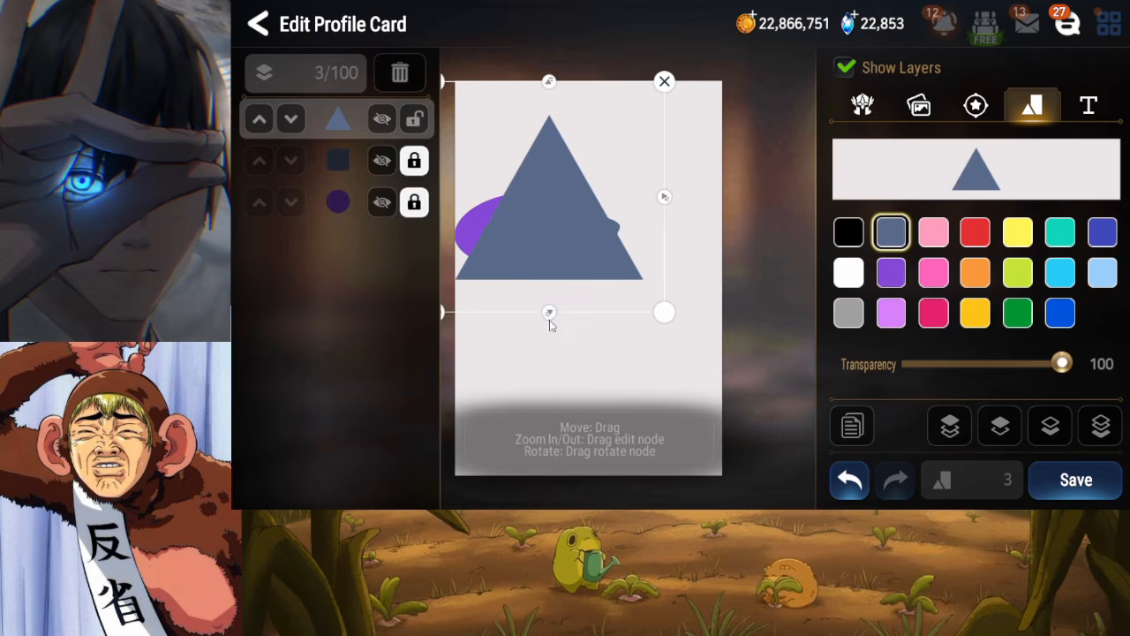
pyautogui.moveTo(550, 321); pyautogui.dragTo(549, 248)
pyautogui.moveTo(664, 196); pyautogui.dragTo(630, 197)
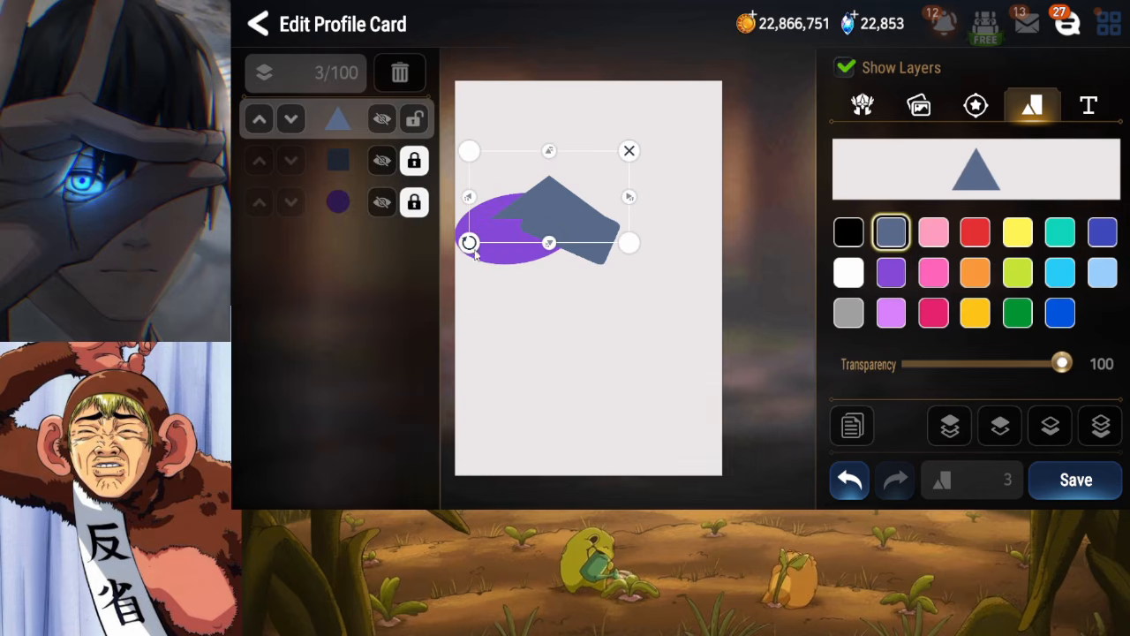
# Widen and tilt the triangle, fit its peak over the rectangle's upper corner across the purple ellipse, and lock its layer
pyautogui.moveTo(474, 248); pyautogui.dragTo(464, 237)
pyautogui.moveTo(526, 214); pyautogui.dragTo(509, 220)
pyautogui.moveTo(576, 195)
pyautogui.mouseDown()
pyautogui.moveTo(623, 230)
pyautogui.moveTo(580, 222)
pyautogui.moveTo(592, 231)
pyautogui.moveTo(579, 213)
pyautogui.mouseUp()
pyautogui.moveTo(447, 242); pyautogui.dragTo(442, 235)
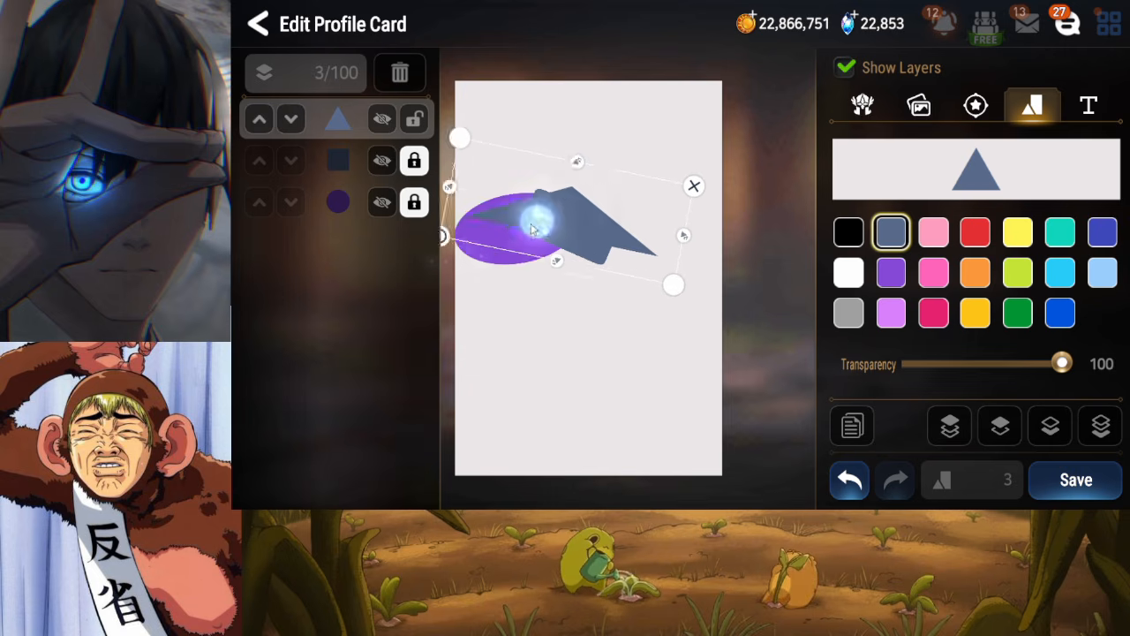
pyautogui.moveTo(535, 222); pyautogui.dragTo(500, 220)
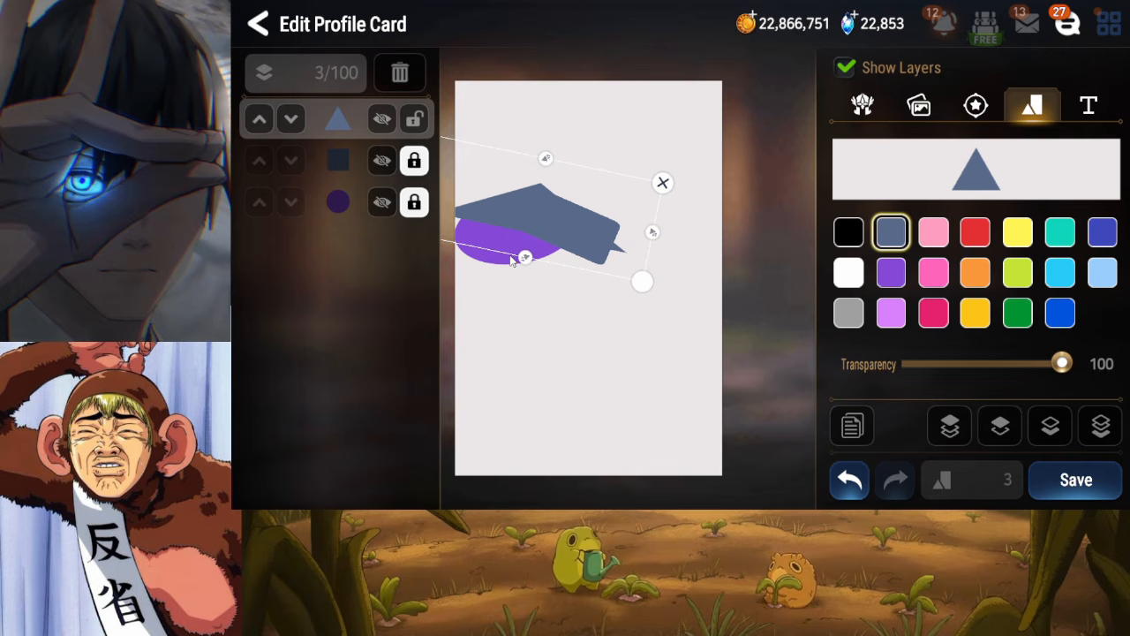
pyautogui.click(415, 124)
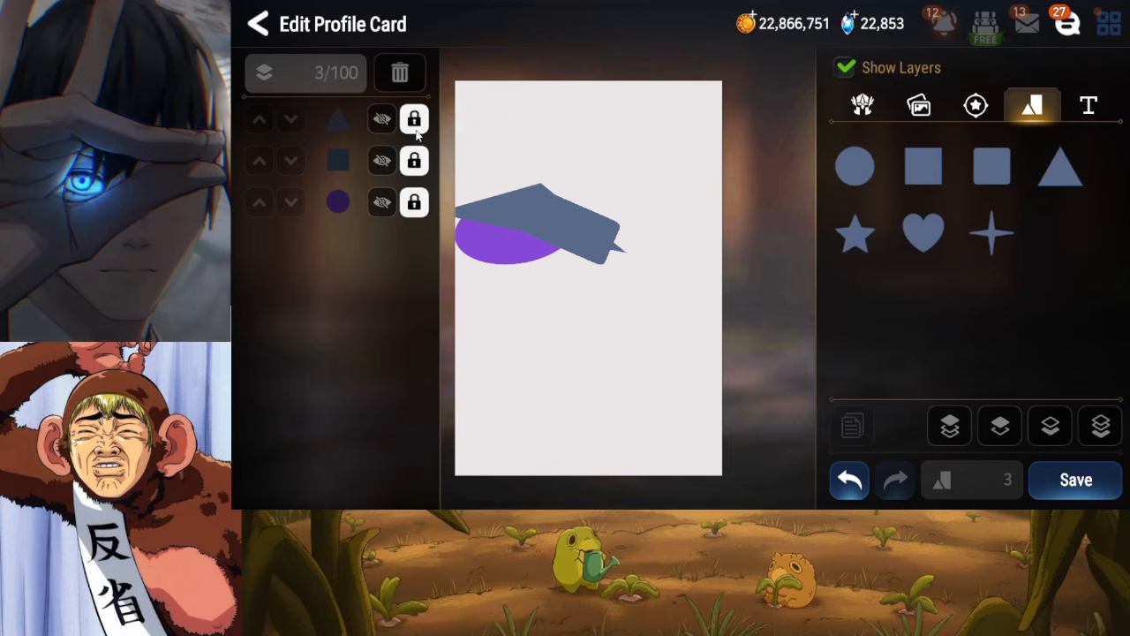
# Unlock the triangle, adjust its position and tilt against the rectangle's upper edge, and lock it again
pyautogui.click(415, 120)
pyautogui.click(536, 211)
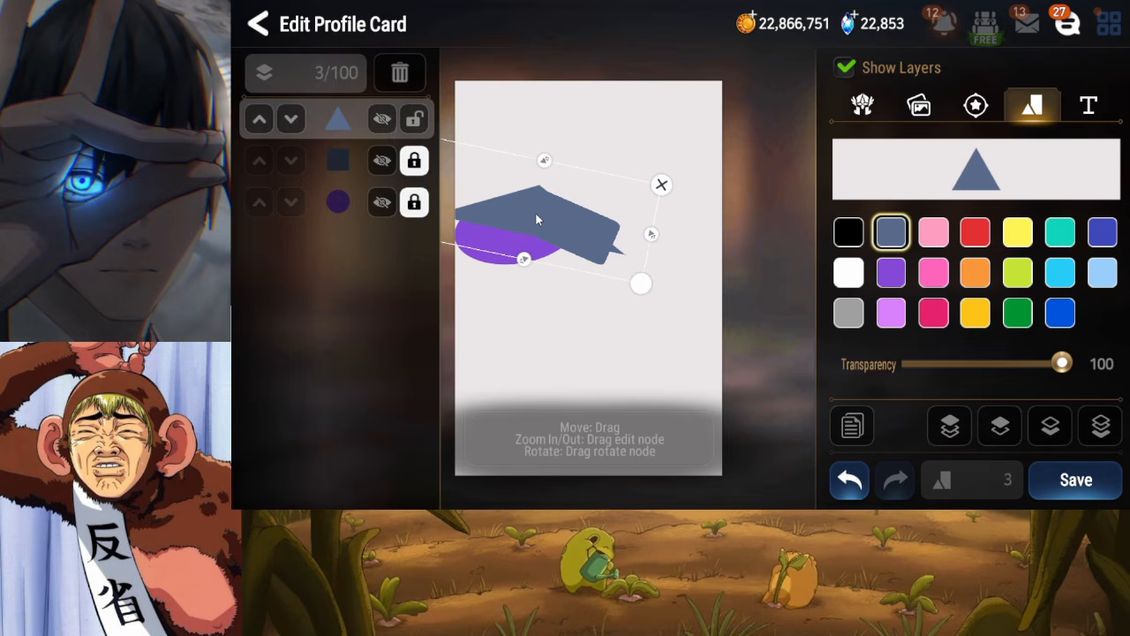
pyautogui.moveTo(536, 214)
pyautogui.mouseDown()
pyautogui.moveTo(592, 212)
pyautogui.moveTo(521, 212)
pyautogui.mouseUp()
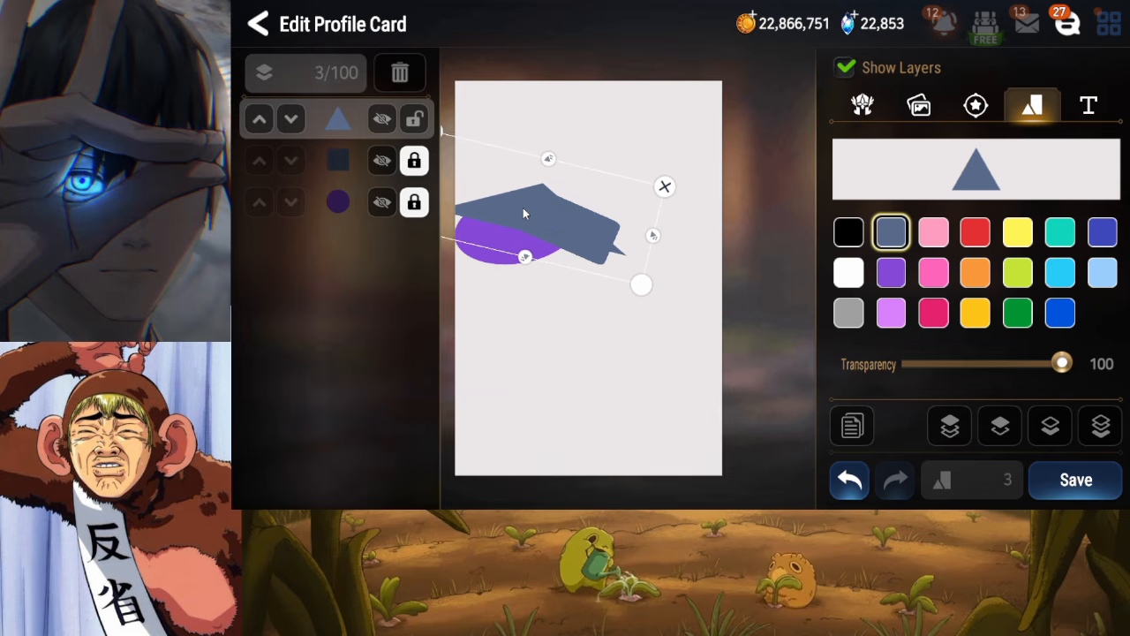
pyautogui.click(414, 120)
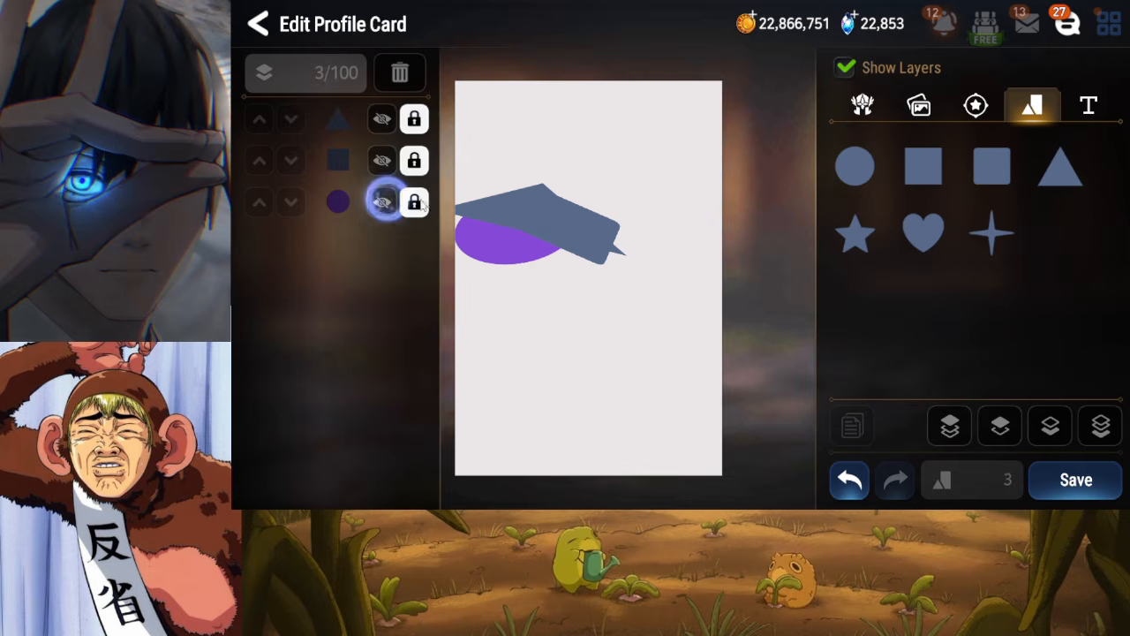
# Unlock the purple ellipse, level it and reposition it beneath the triangle, then lock its layer and save the card
pyautogui.click(414, 202)
pyautogui.moveTo(520, 221); pyautogui.dragTo(563, 225)
pyautogui.moveTo(444, 300); pyautogui.dragTo(438, 295)
pyautogui.moveTo(485, 258); pyautogui.dragTo(444, 283)
pyautogui.click(449, 292)
pyautogui.click(476, 276)
pyautogui.moveTo(504, 248); pyautogui.dragTo(496, 250)
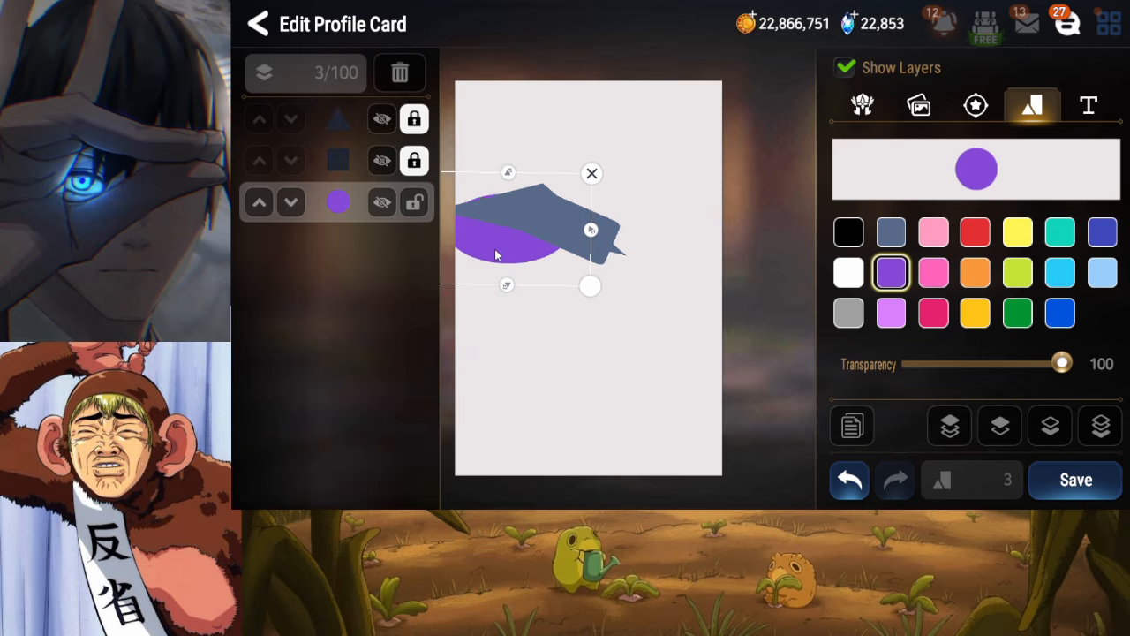
pyautogui.moveTo(502, 184)
pyautogui.mouseDown()
pyautogui.moveTo(511, 179)
pyautogui.moveTo(507, 201)
pyautogui.mouseUp()
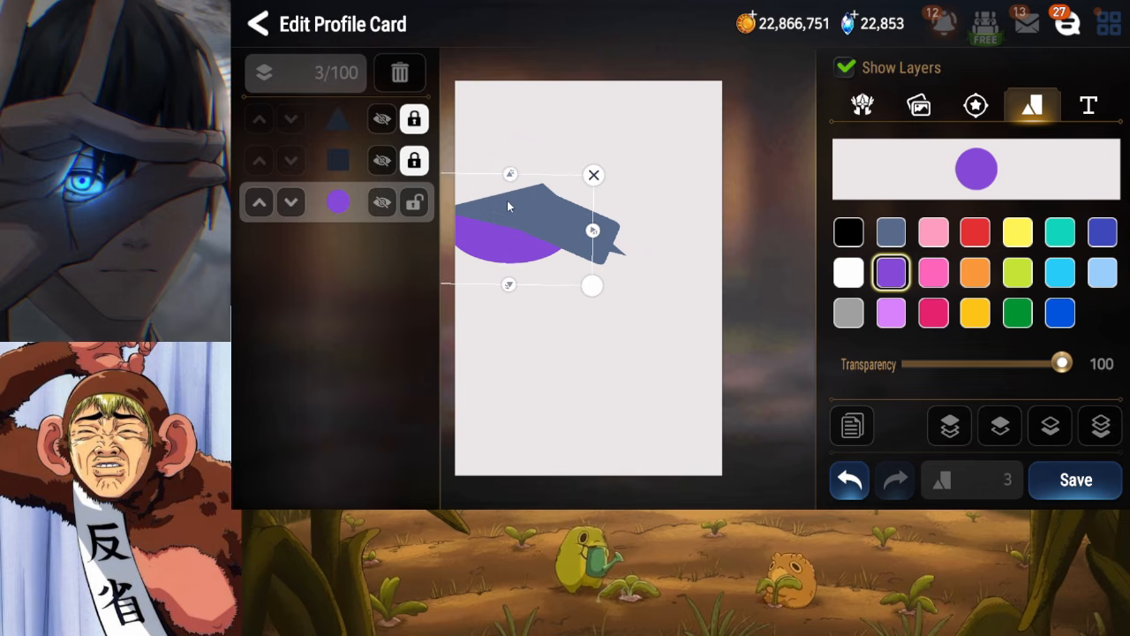
pyautogui.click(414, 204)
pyautogui.click(1079, 475)
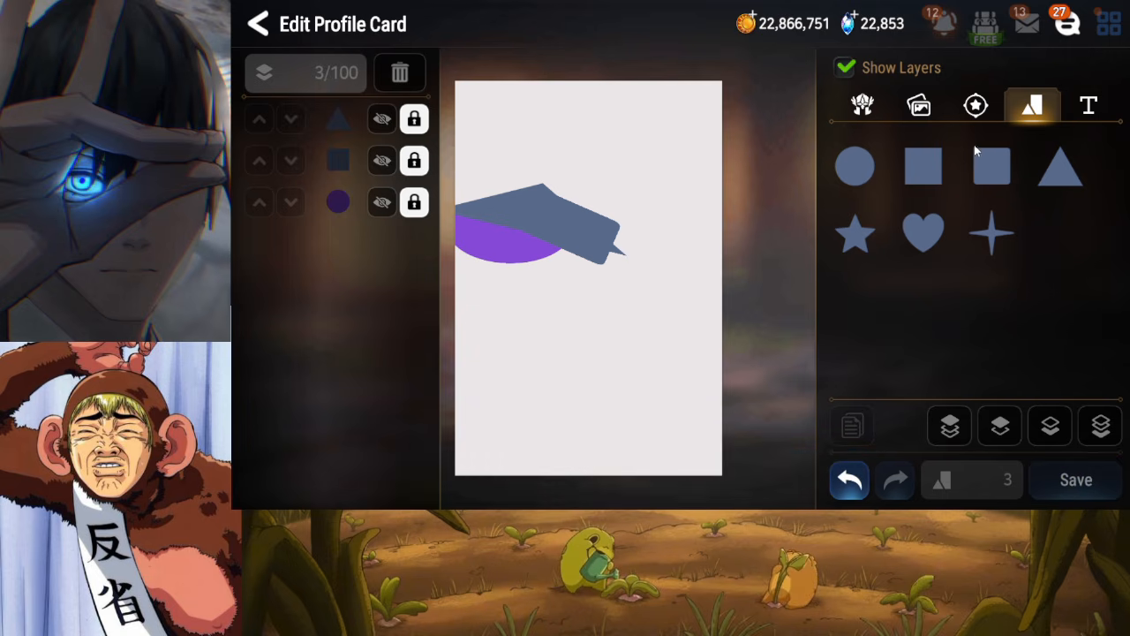
pyautogui.click(855, 174)
pyautogui.moveTo(623, 312); pyautogui.dragTo(604, 180)
pyautogui.moveTo(680, 145); pyautogui.dragTo(613, 146)
pyautogui.moveTo(533, 250); pyautogui.dragTo(463, 313)
pyautogui.moveTo(591, 195); pyautogui.dragTo(588, 202)
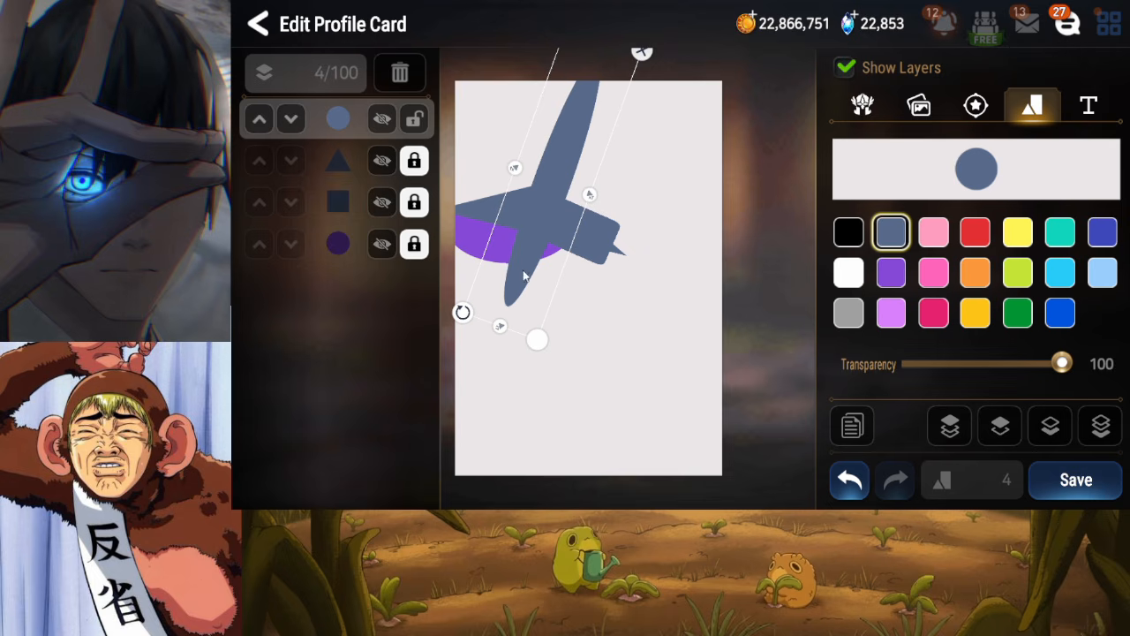
pyautogui.moveTo(475, 313); pyautogui.dragTo(485, 314)
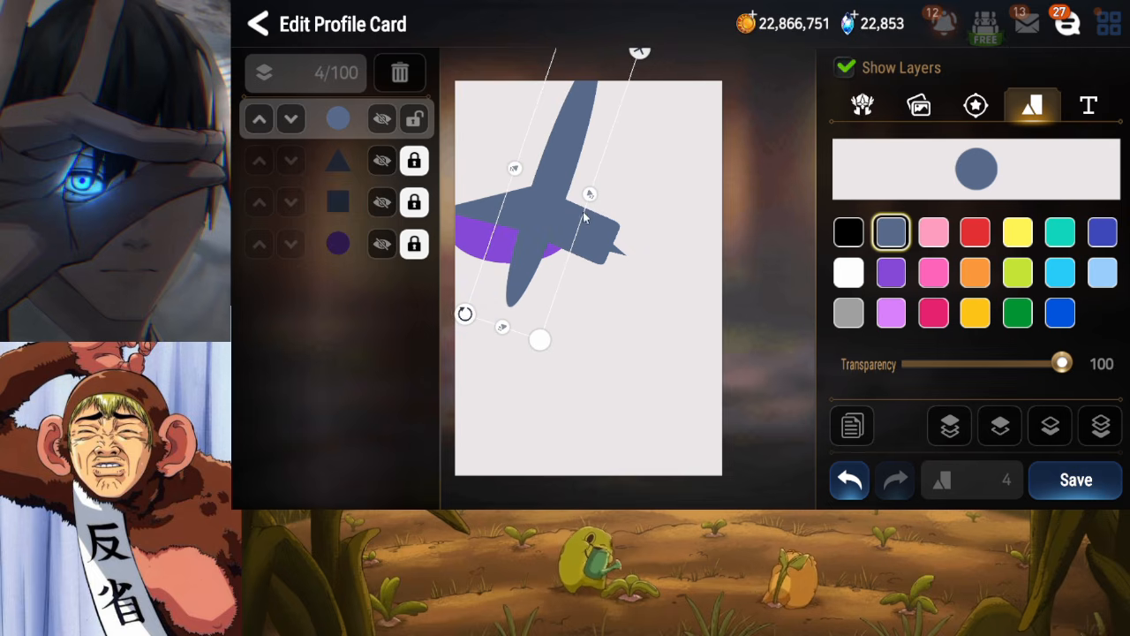
pyautogui.moveTo(582, 217); pyautogui.dragTo(590, 212)
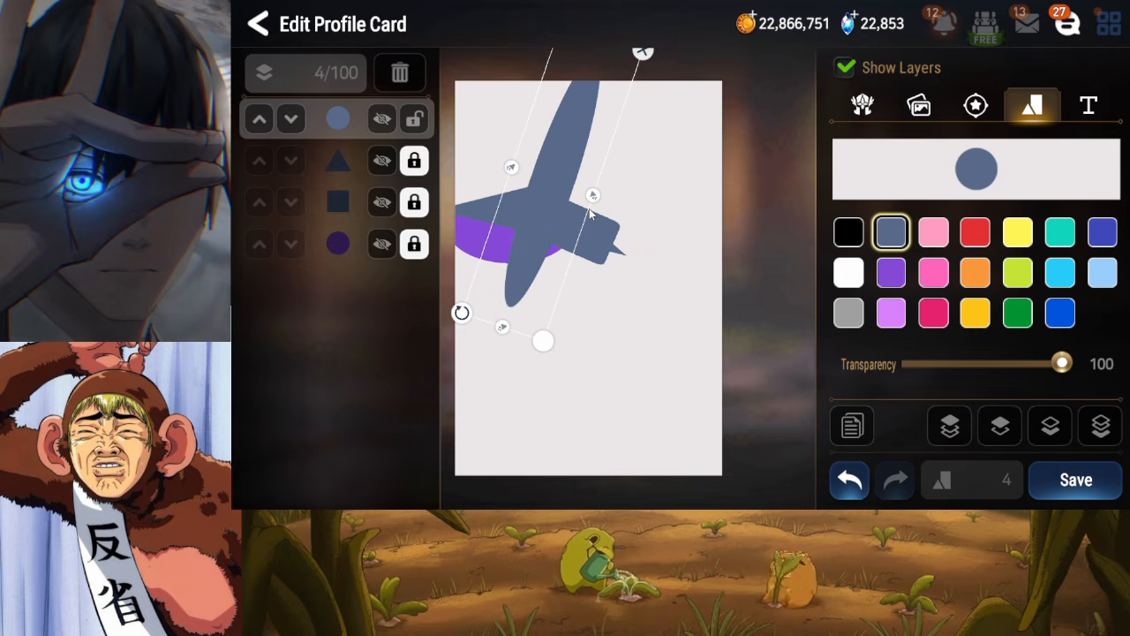
pyautogui.moveTo(595, 196); pyautogui.dragTo(594, 196)
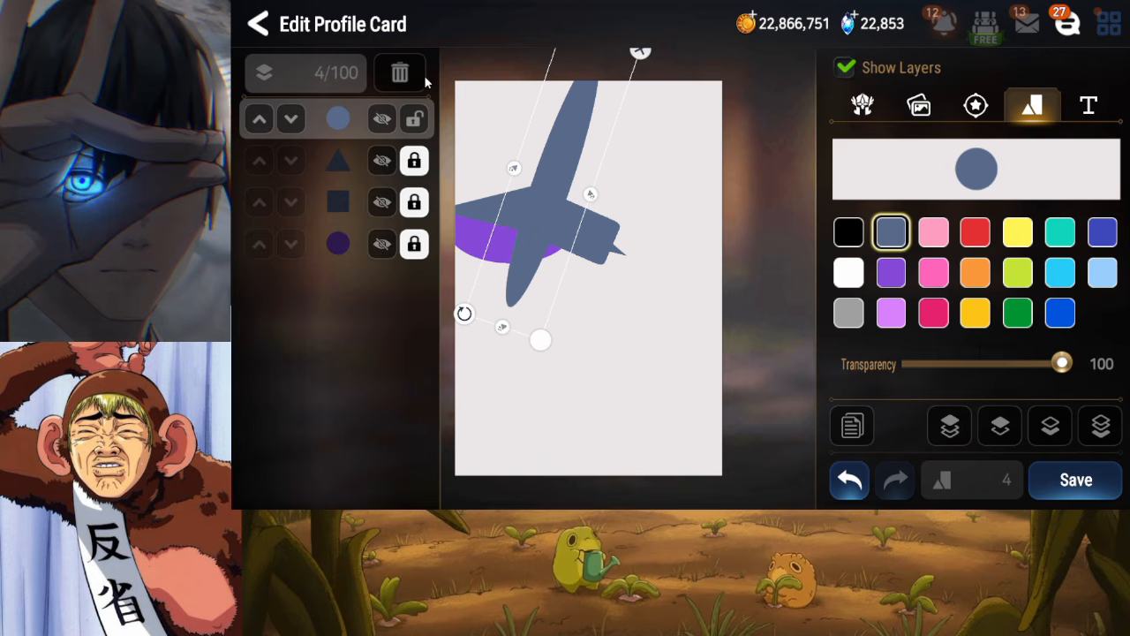
pyautogui.click(422, 80)
# Add a rounded square, narrow it into a long bar, and tilt it to rise from the triangle's peak to the card's upper edge
pyautogui.click(980, 169)
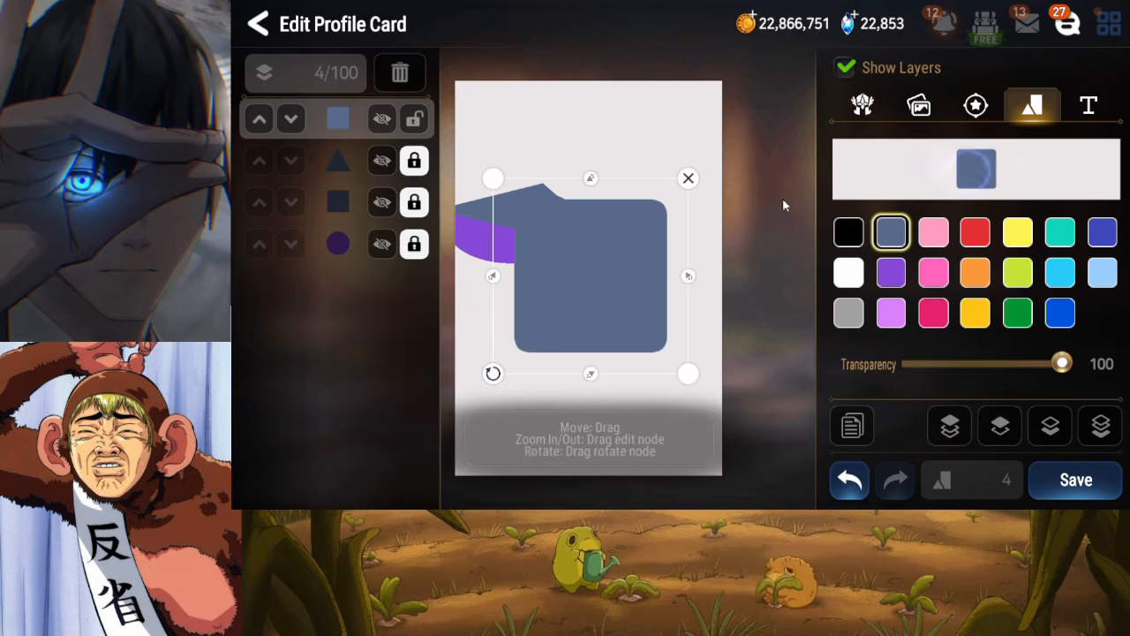
pyautogui.moveTo(550, 246); pyautogui.dragTo(553, 138)
pyautogui.moveTo(695, 165); pyautogui.dragTo(592, 163)
pyautogui.moveTo(548, 229); pyautogui.dragTo(524, 256)
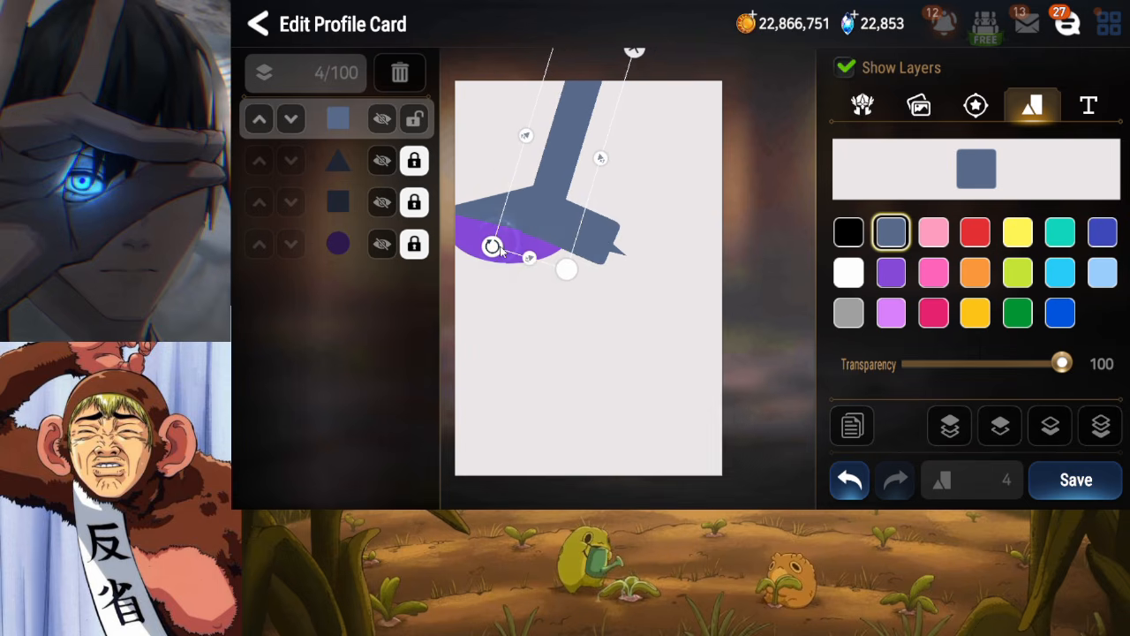
pyautogui.moveTo(596, 166); pyautogui.dragTo(544, 193)
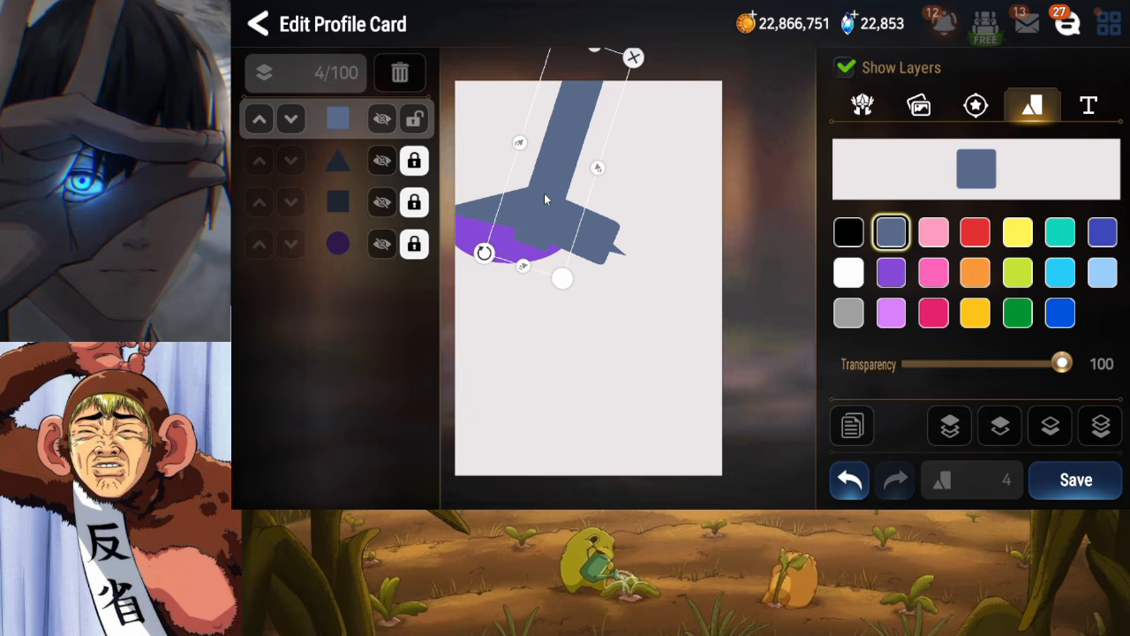
pyautogui.moveTo(600, 166); pyautogui.dragTo(571, 200)
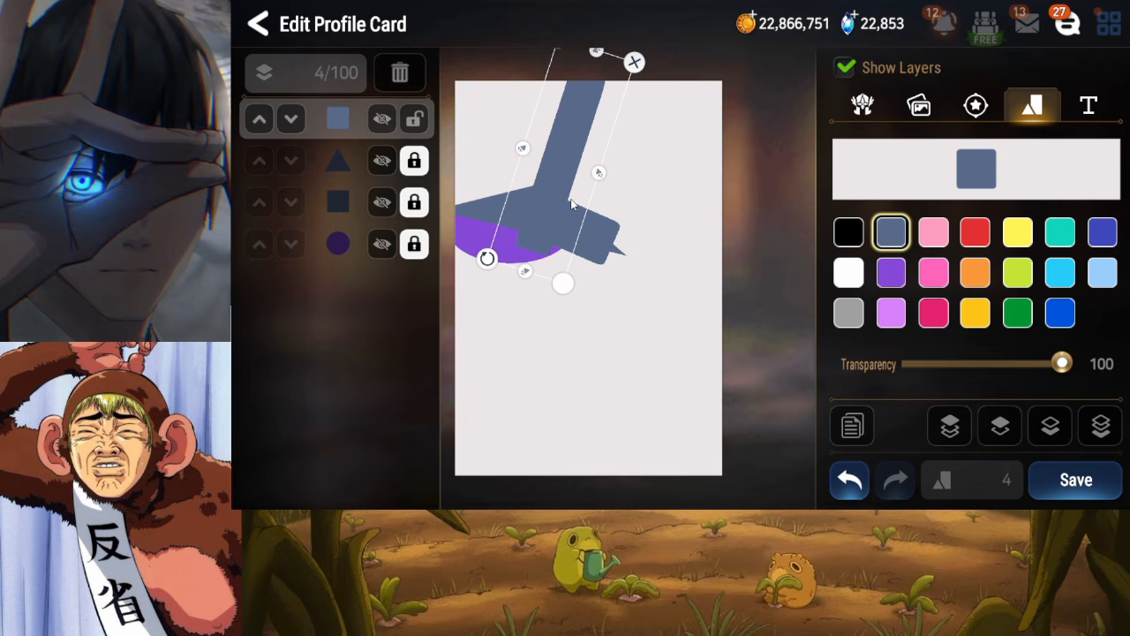
pyautogui.moveTo(487, 259); pyautogui.dragTo(486, 257)
pyautogui.moveTo(532, 226); pyautogui.dragTo(539, 223)
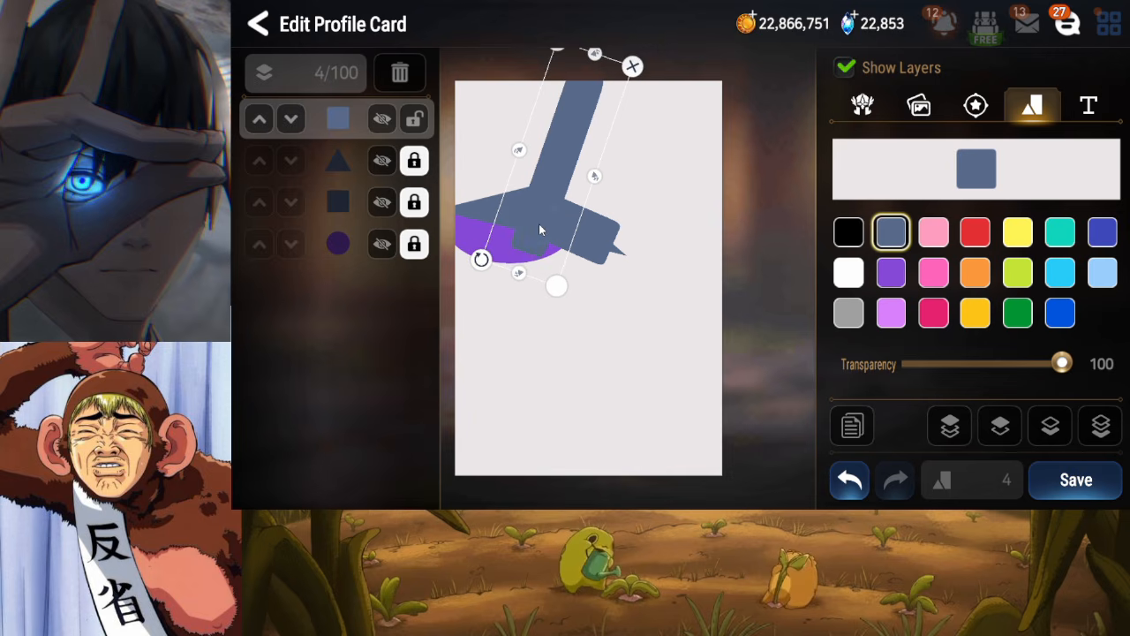
# Duplicate the tilted bar, send the copy behind all layers, move it to the card's upper-left edge, and lock both bars
pyautogui.click(416, 120)
pyautogui.click(416, 120)
pyautogui.click(853, 425)
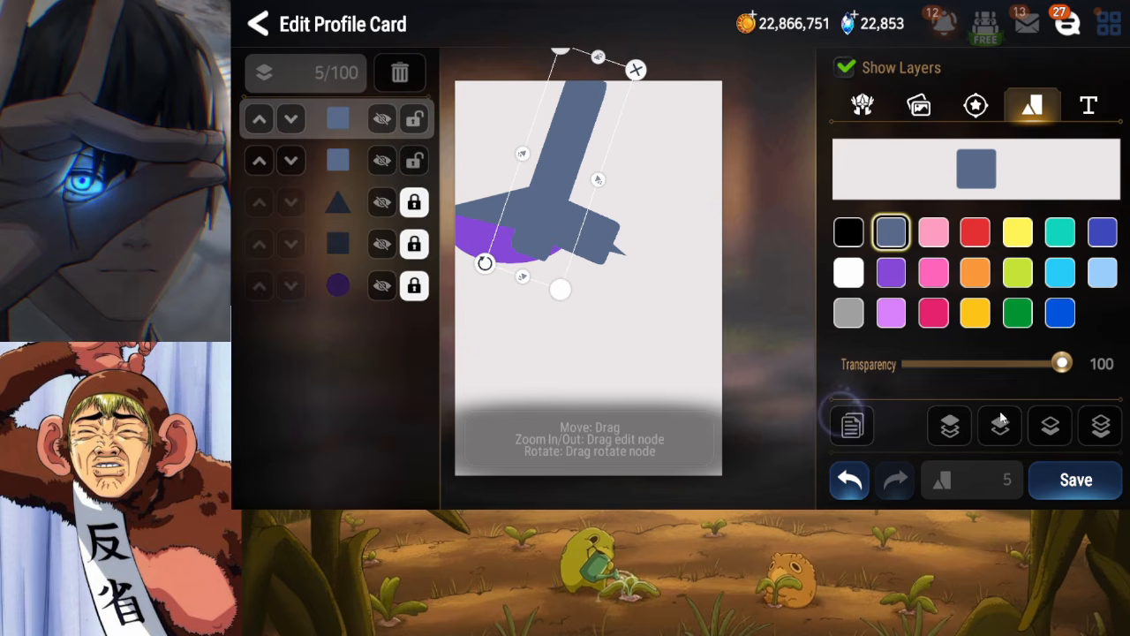
pyautogui.click(1101, 425)
pyautogui.click(416, 120)
pyautogui.moveTo(572, 160); pyautogui.dragTo(516, 134)
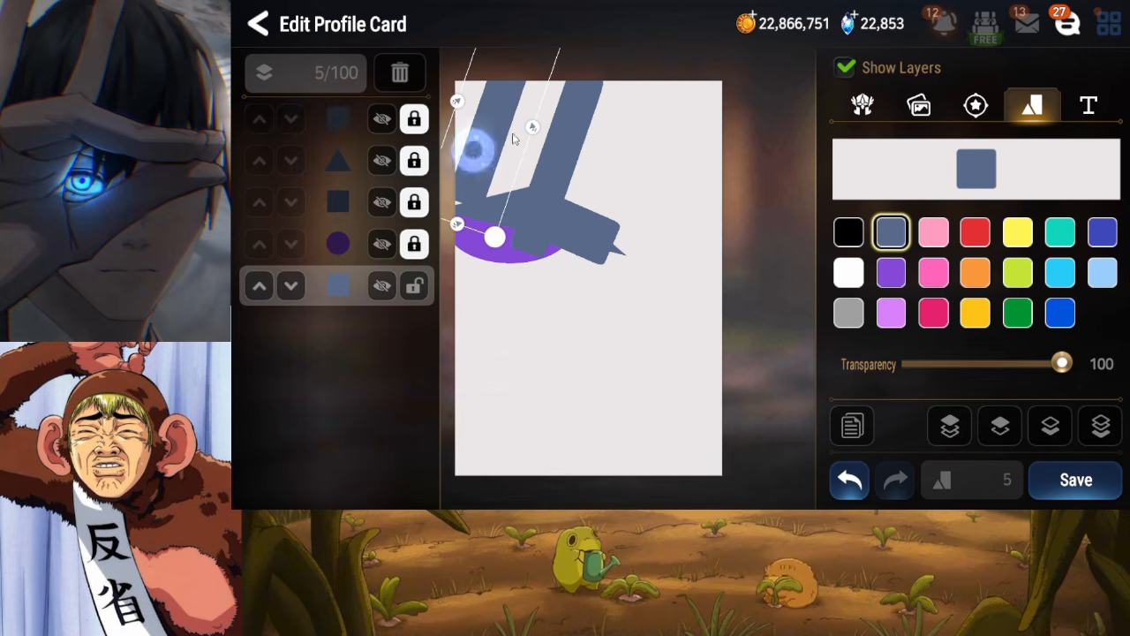
pyautogui.moveTo(450, 210); pyautogui.dragTo(468, 269)
pyautogui.click(413, 287)
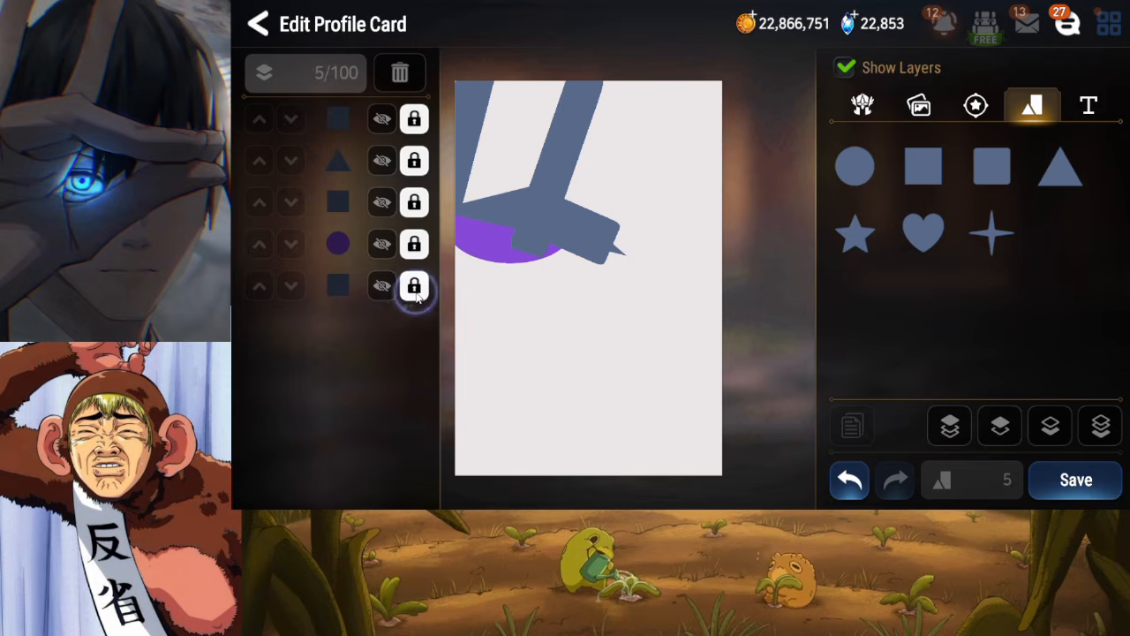
# Unlock the bar copy at the card's left edge, color it black, and lock it again
pyautogui.click(412, 290)
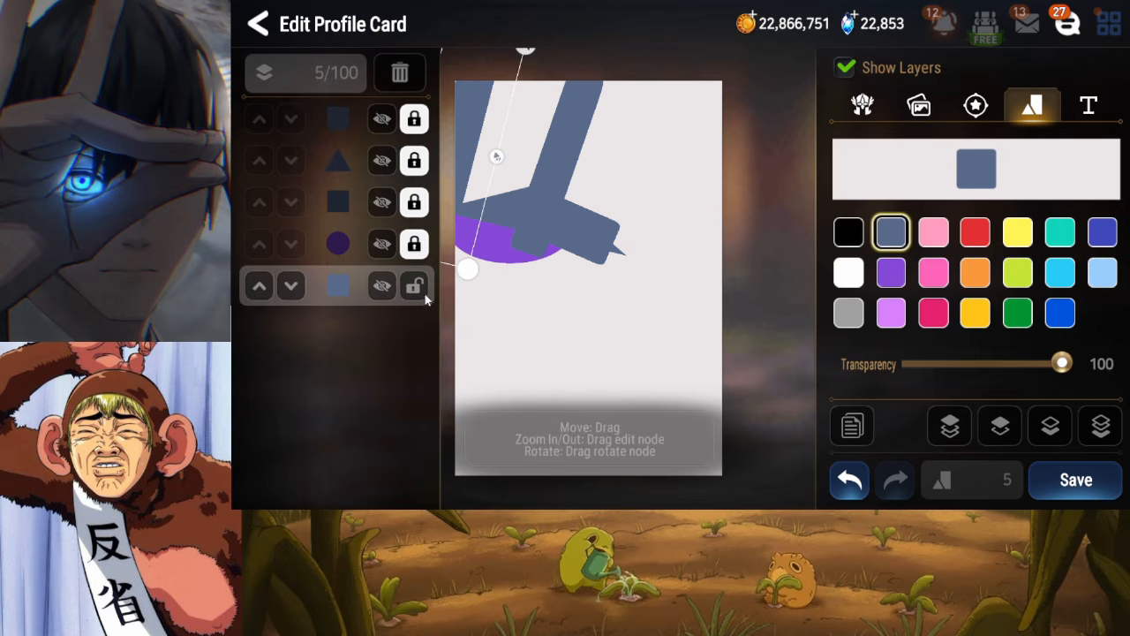
pyautogui.click(848, 232)
pyautogui.click(415, 284)
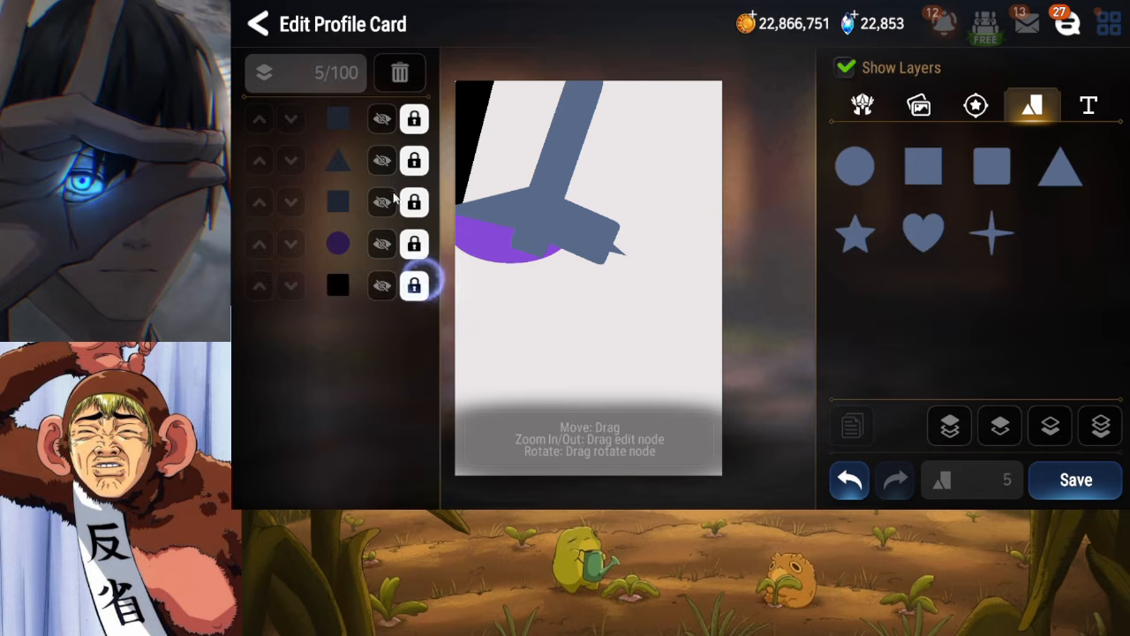
# Color the bar above the triangle's peak red, send it behind all layers, then lock it and save the card
pyautogui.click(381, 118)
pyautogui.click(382, 118)
pyautogui.click(414, 119)
pyautogui.click(975, 231)
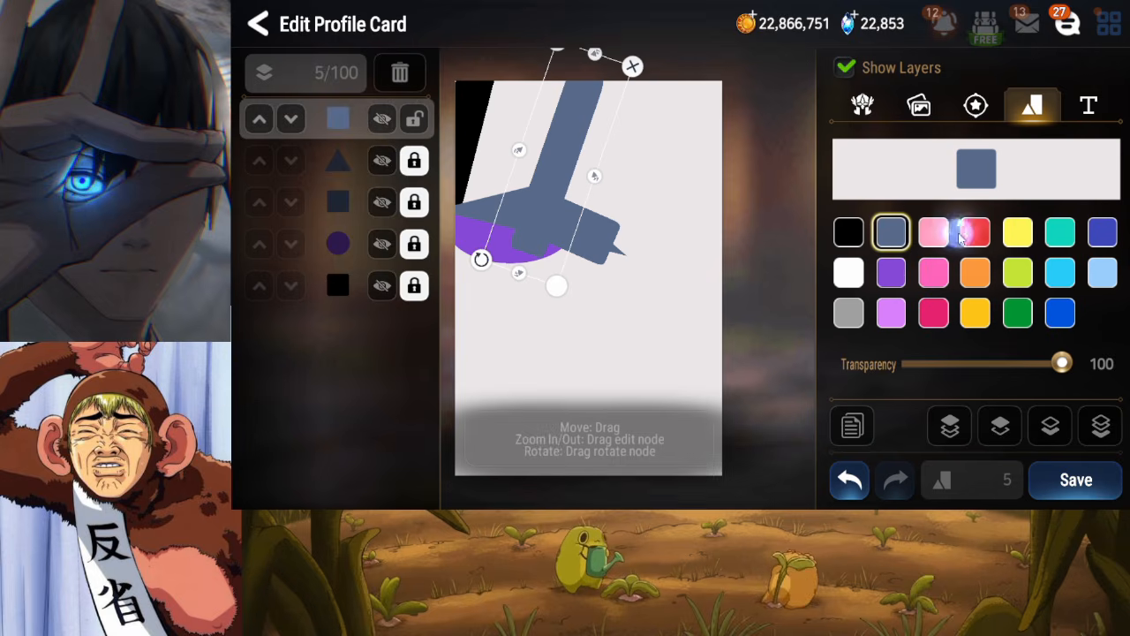
pyautogui.click(1099, 427)
pyautogui.click(414, 285)
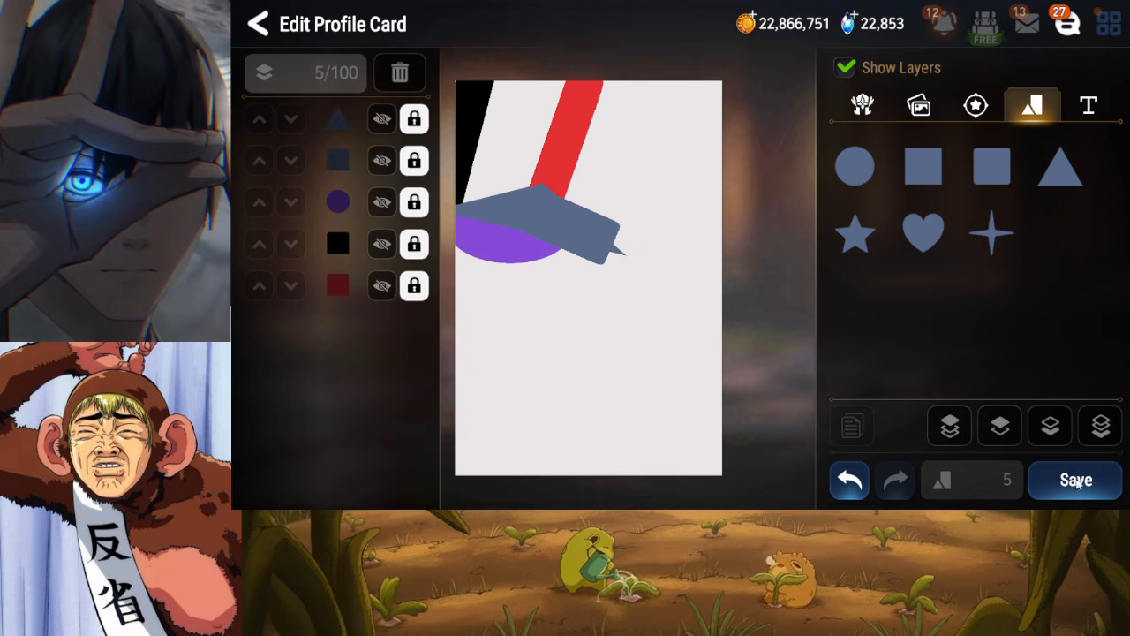
pyautogui.click(1078, 482)
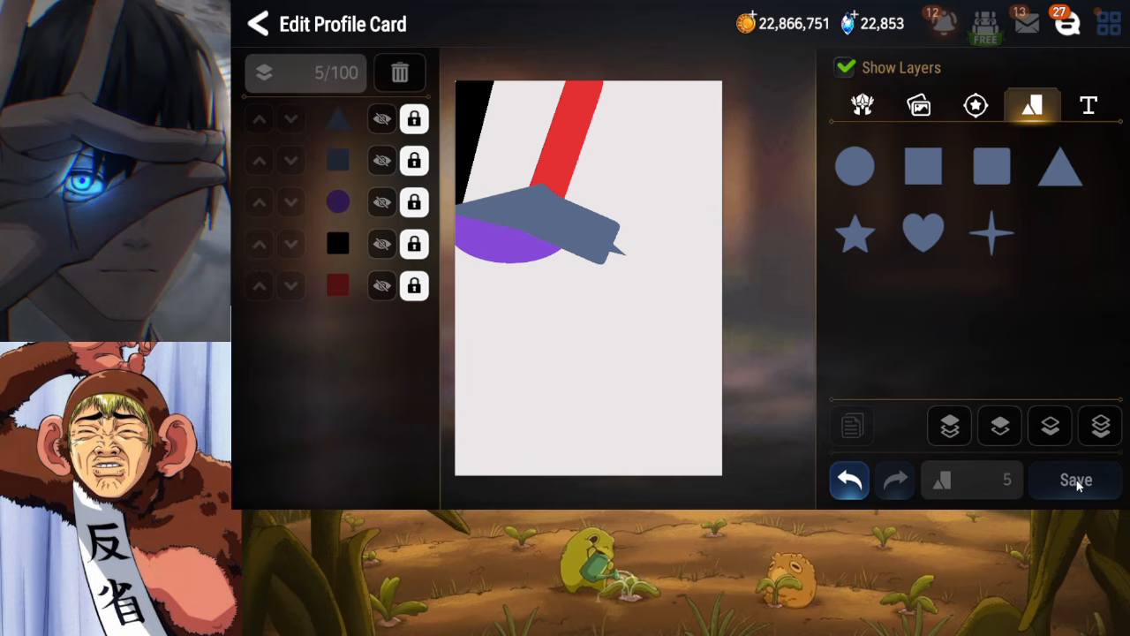
pyautogui.click(1077, 481)
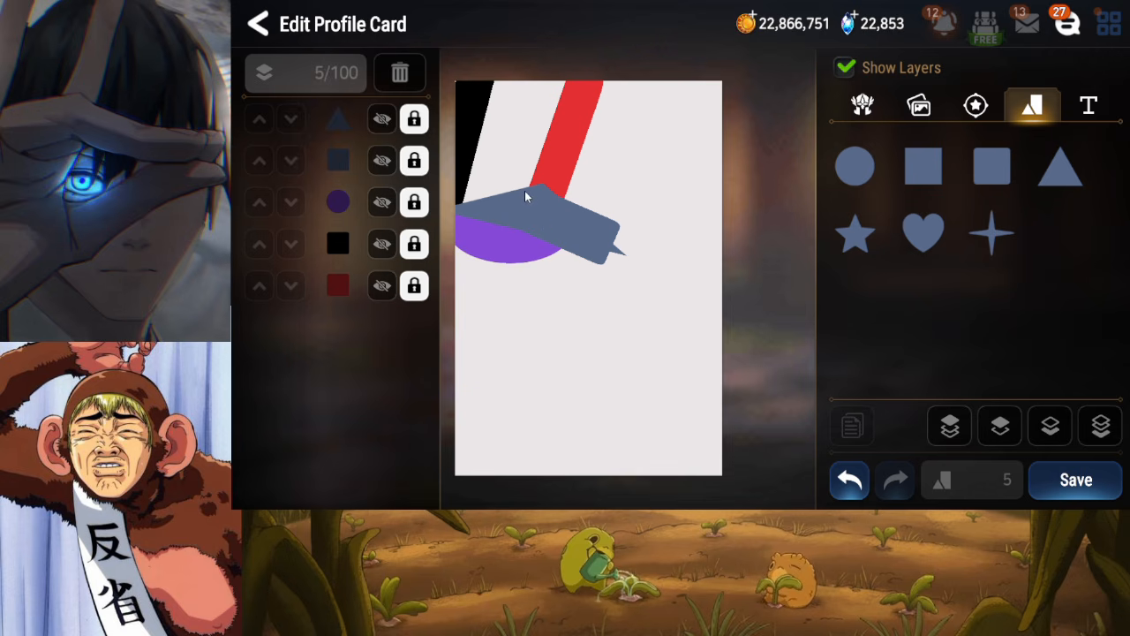
# Unlock the purple ellipse, make it slightly smaller and refit it beneath the triangle, then lock it and save the card
pyautogui.click(380, 203)
pyautogui.click(380, 203)
pyautogui.click(415, 203)
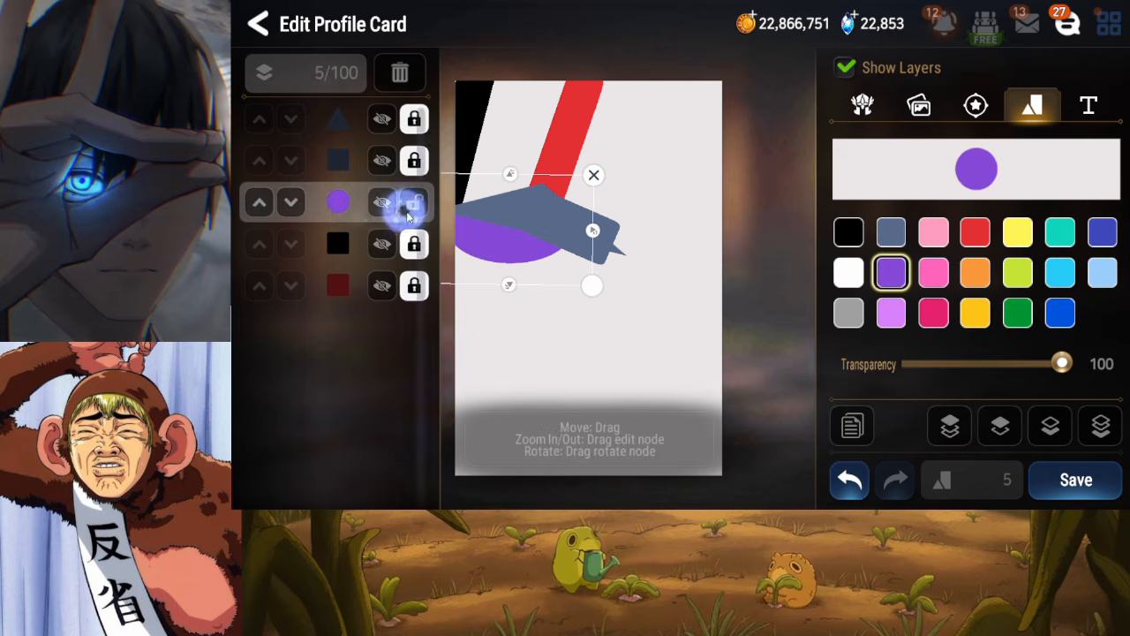
pyautogui.moveTo(542, 248); pyautogui.dragTo(506, 289)
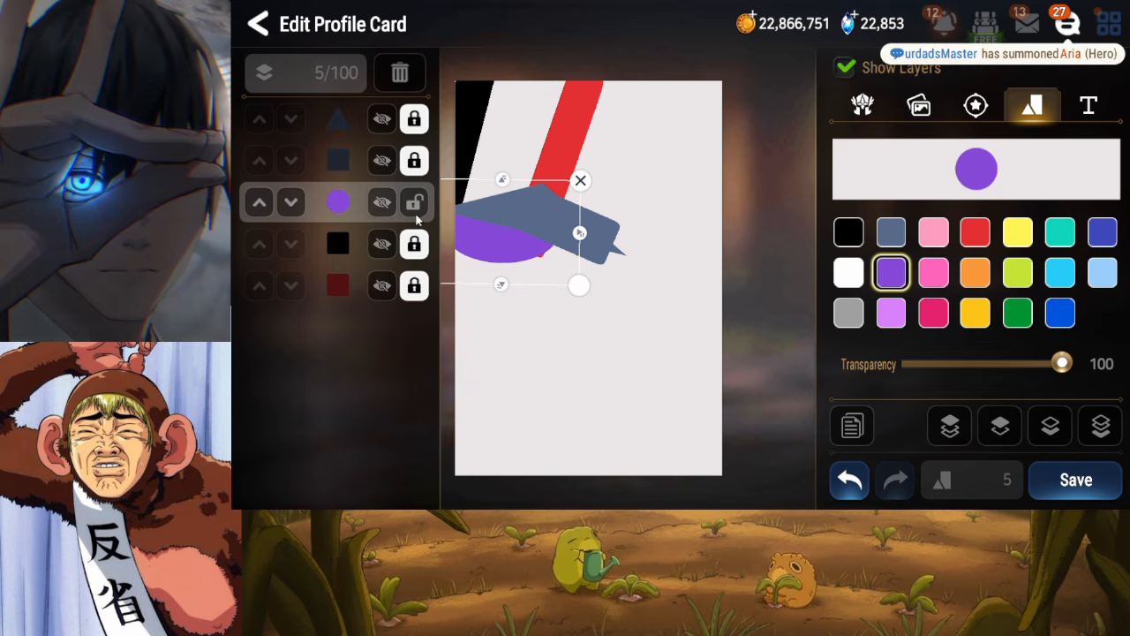
pyautogui.click(416, 216)
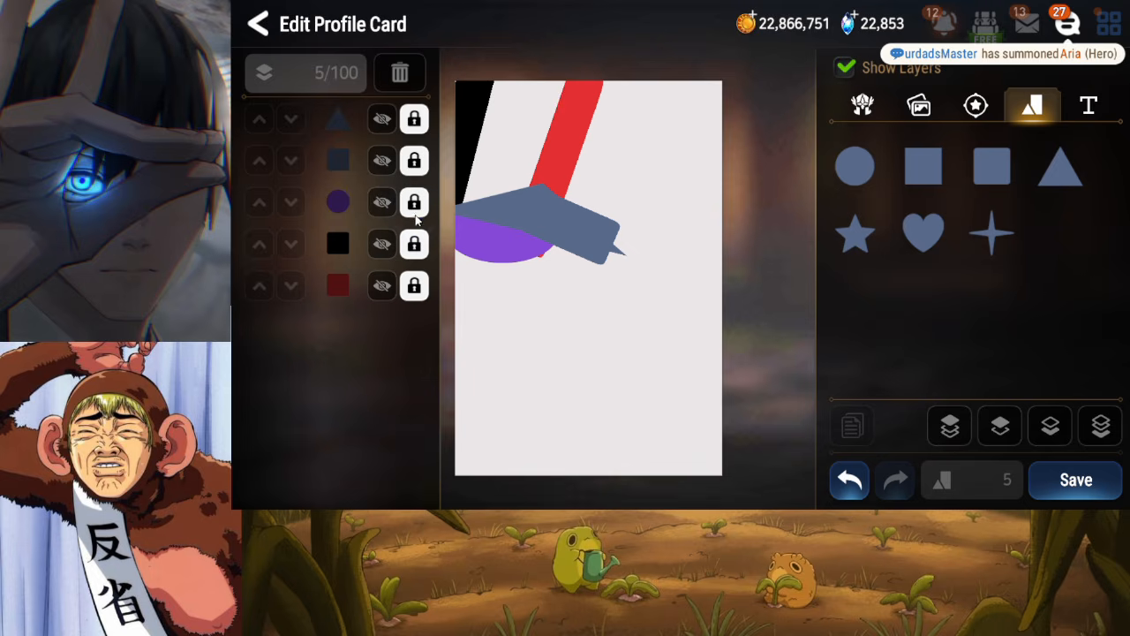
pyautogui.click(1086, 495)
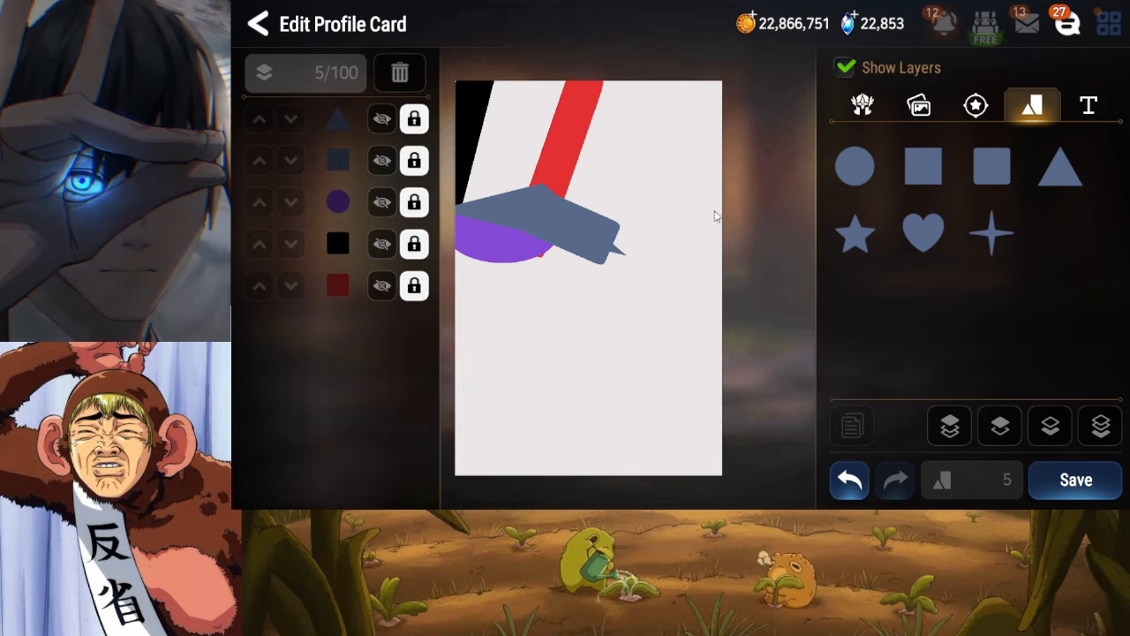
# Add a circle behind all layers, shape it into a narrow tilted ellipse hanging below the purple ellipse, and color it pink
pyautogui.click(855, 168)
pyautogui.moveTo(581, 289); pyautogui.dragTo(546, 268)
pyautogui.click(1105, 433)
pyautogui.moveTo(638, 244); pyautogui.dragTo(586, 251)
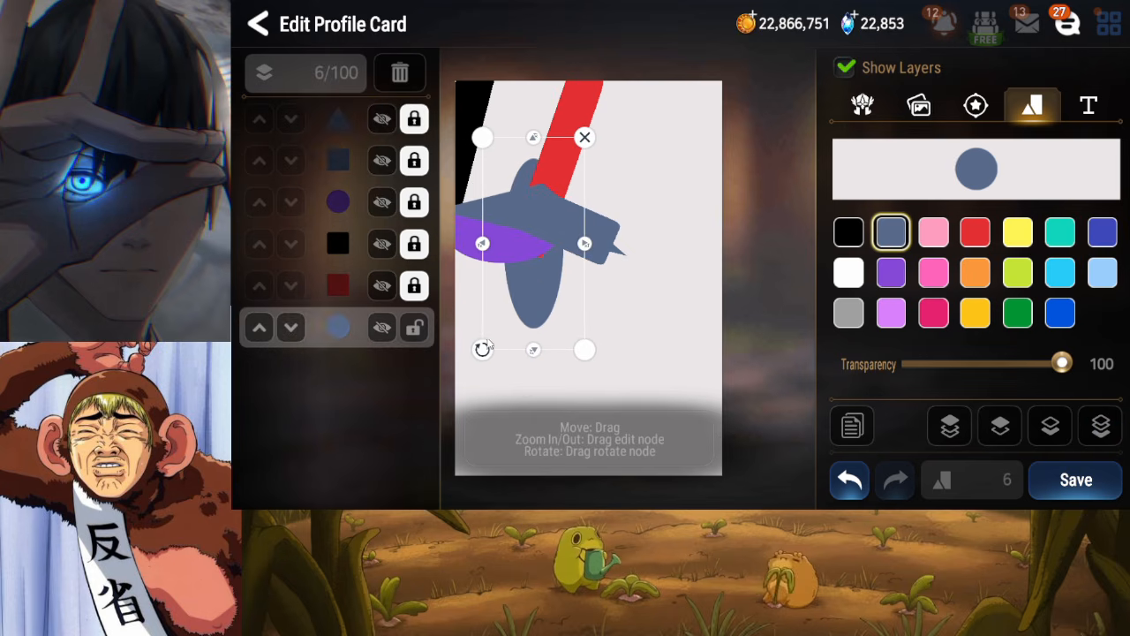
pyautogui.moveTo(481, 348); pyautogui.dragTo(462, 319)
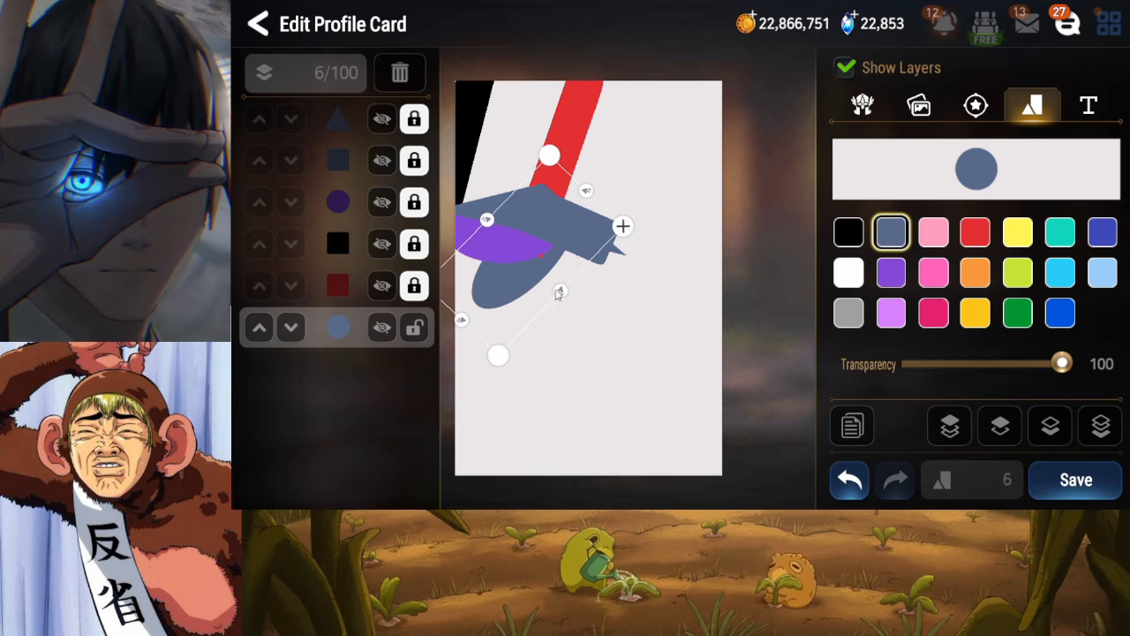
pyautogui.moveTo(559, 293); pyautogui.dragTo(555, 289)
pyautogui.moveTo(465, 301)
pyautogui.mouseDown()
pyautogui.moveTo(489, 301)
pyautogui.moveTo(459, 305)
pyautogui.mouseUp()
pyautogui.moveTo(520, 299); pyautogui.dragTo(498, 305)
pyautogui.moveTo(582, 187); pyautogui.dragTo(575, 199)
pyautogui.moveTo(538, 238); pyautogui.dragTo(533, 281)
pyautogui.click(934, 272)
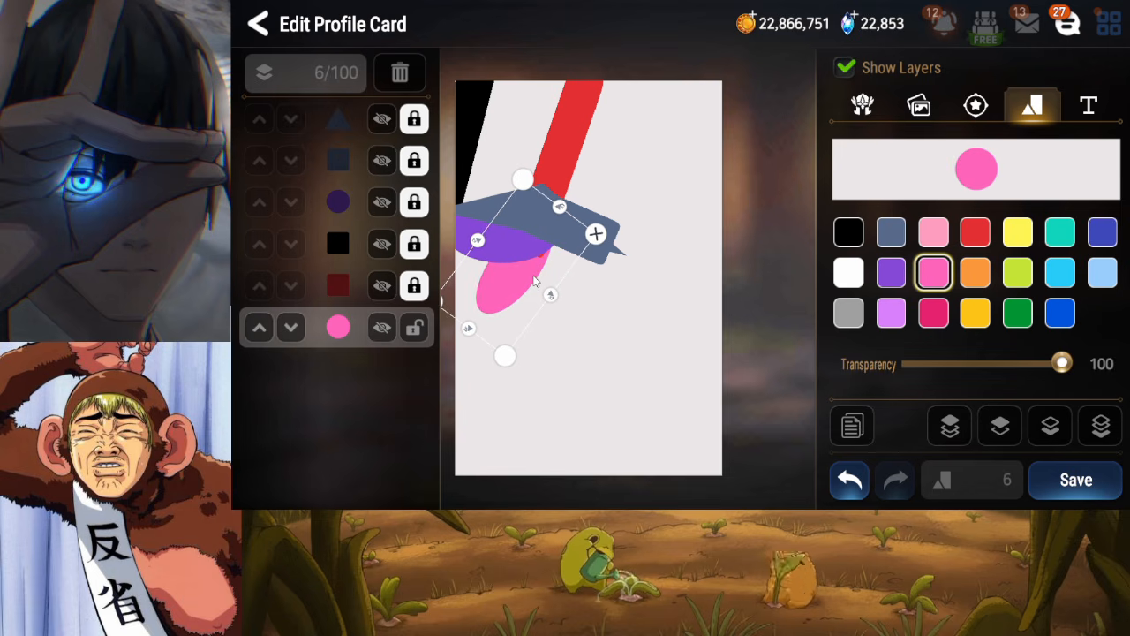
# Fine-tune the pink ellipse's size, tilt and position below the purple ellipse, then lock its layer and save the card
pyautogui.moveTo(554, 220); pyautogui.dragTo(564, 206)
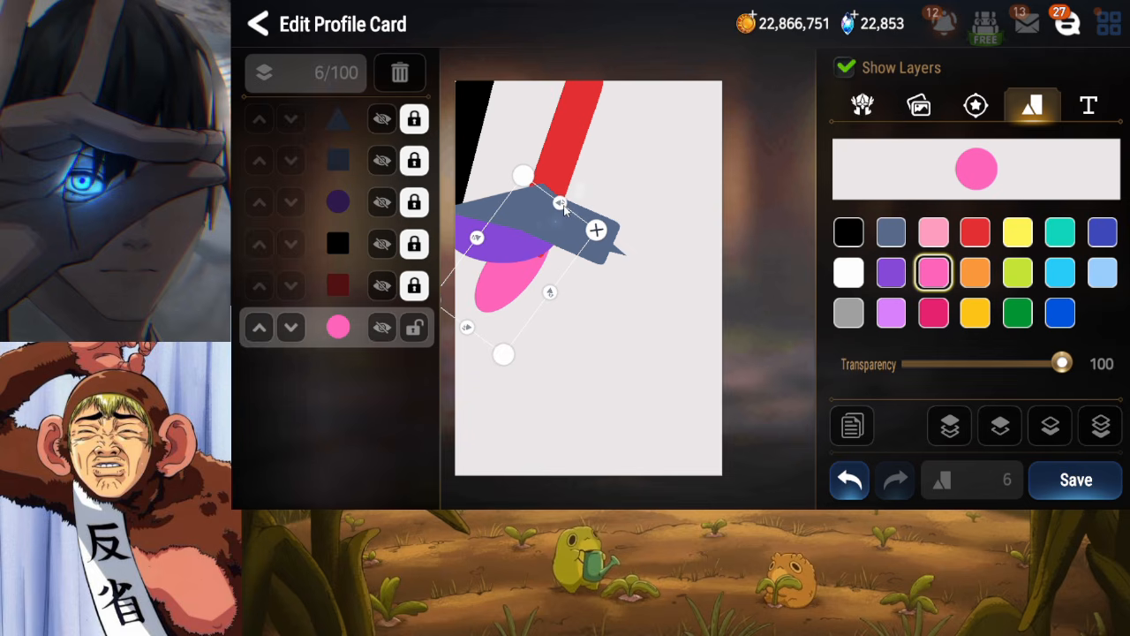
pyautogui.moveTo(539, 249); pyautogui.dragTo(543, 246)
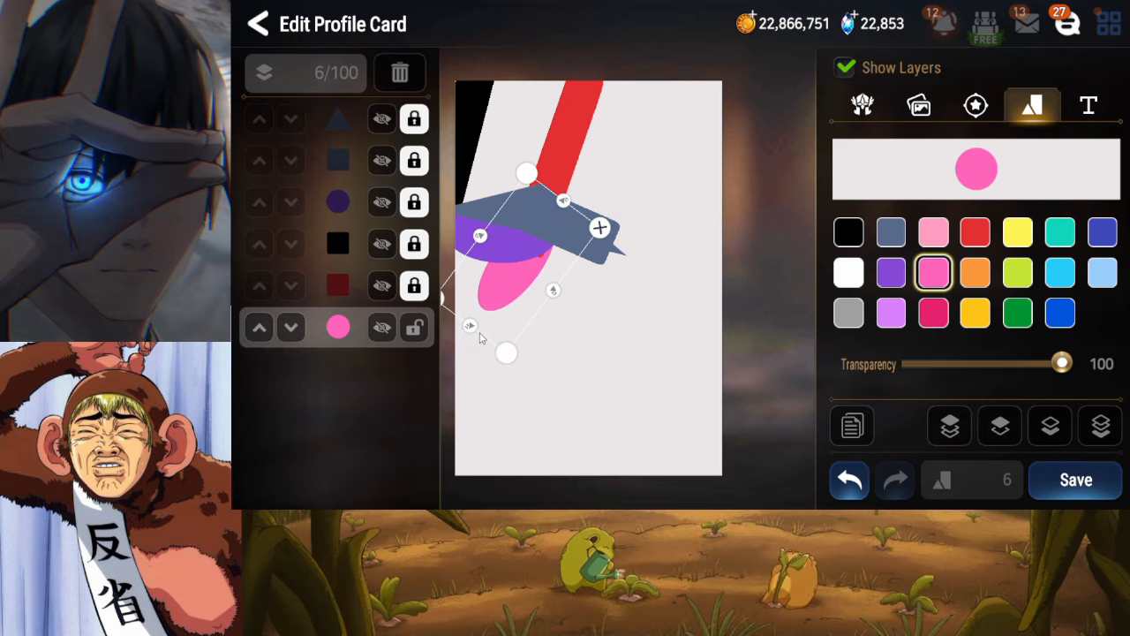
pyautogui.moveTo(465, 299)
pyautogui.mouseDown()
pyautogui.moveTo(448, 302)
pyautogui.moveTo(482, 298)
pyautogui.mouseUp()
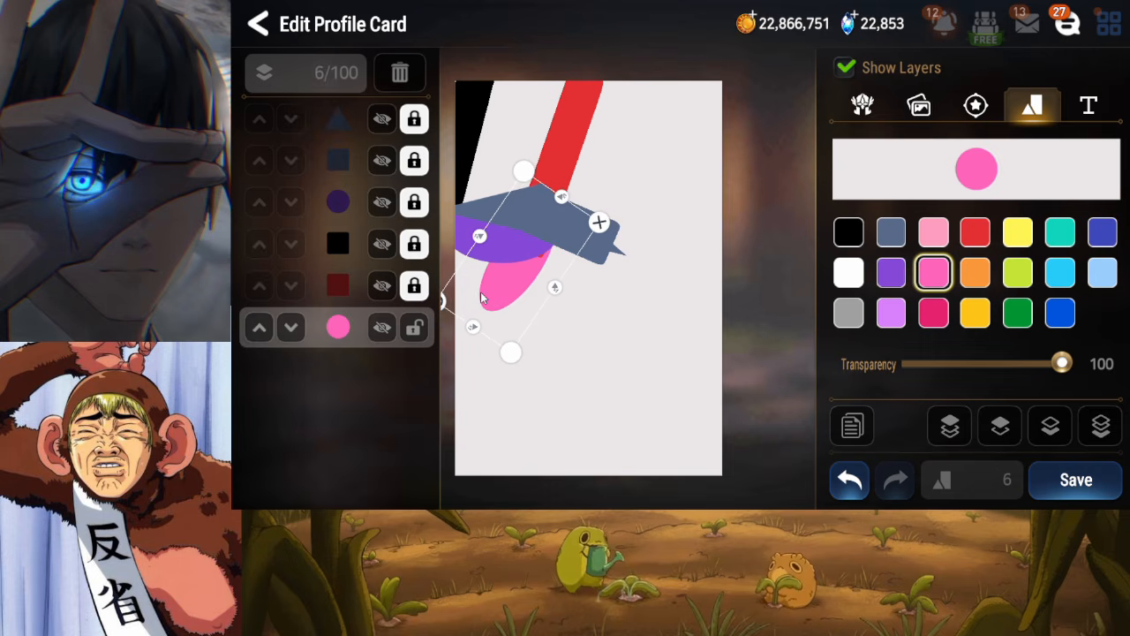
pyautogui.click(415, 330)
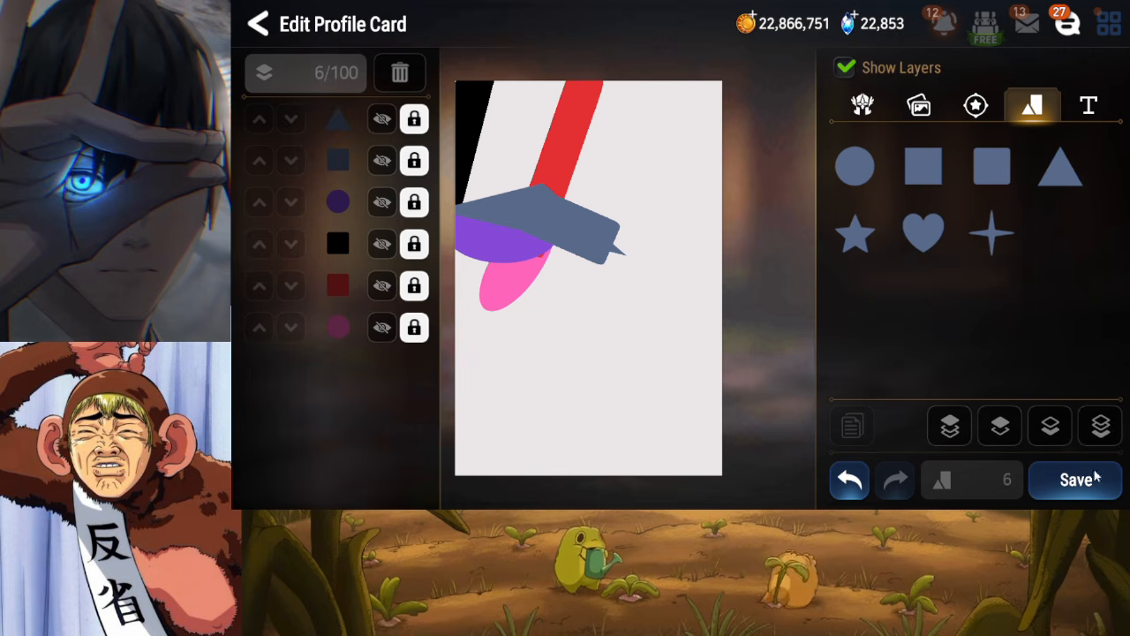
pyautogui.click(1074, 480)
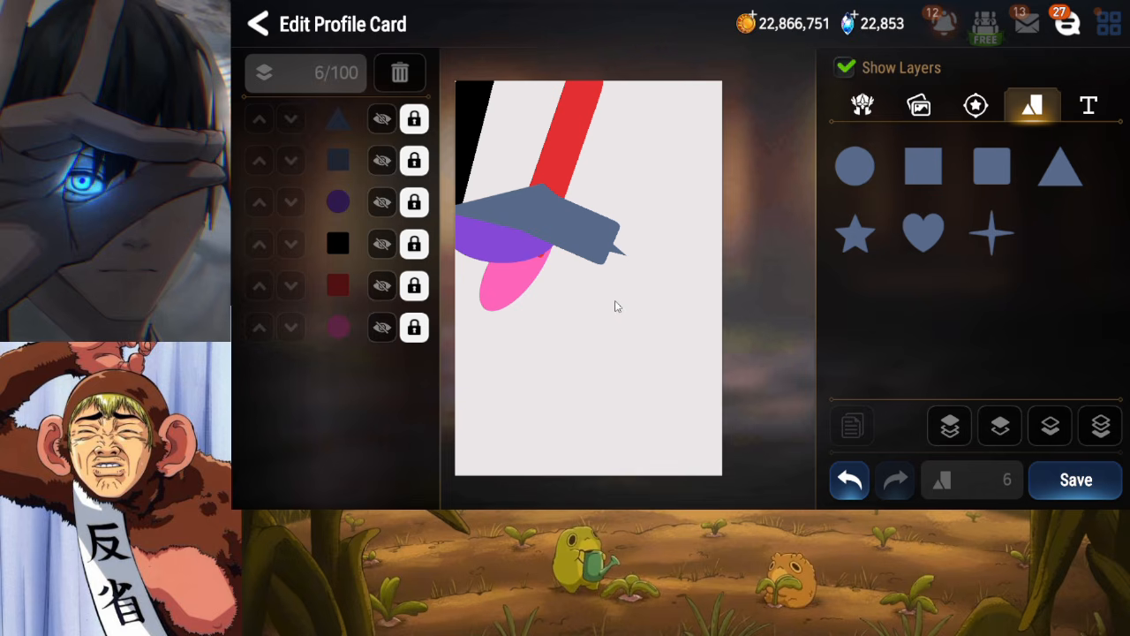
pyautogui.click(854, 175)
pyautogui.moveTo(604, 275); pyautogui.dragTo(655, 253)
pyautogui.moveTo(644, 146); pyautogui.dragTo(646, 167)
pyautogui.click(748, 166)
# Add a circle in the card's upper-right corner, narrow it into a tall ellipse, and color it green
pyautogui.click(853, 164)
pyautogui.moveTo(675, 281); pyautogui.dragTo(745, 175)
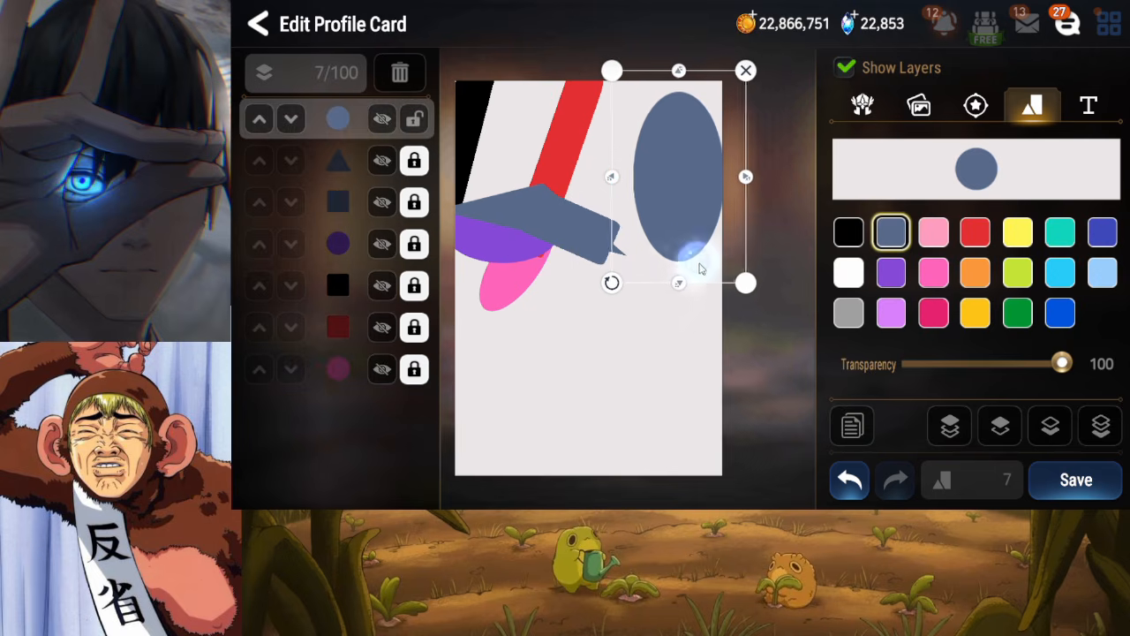
pyautogui.click(849, 273)
pyautogui.moveTo(746, 177); pyautogui.dragTo(739, 177)
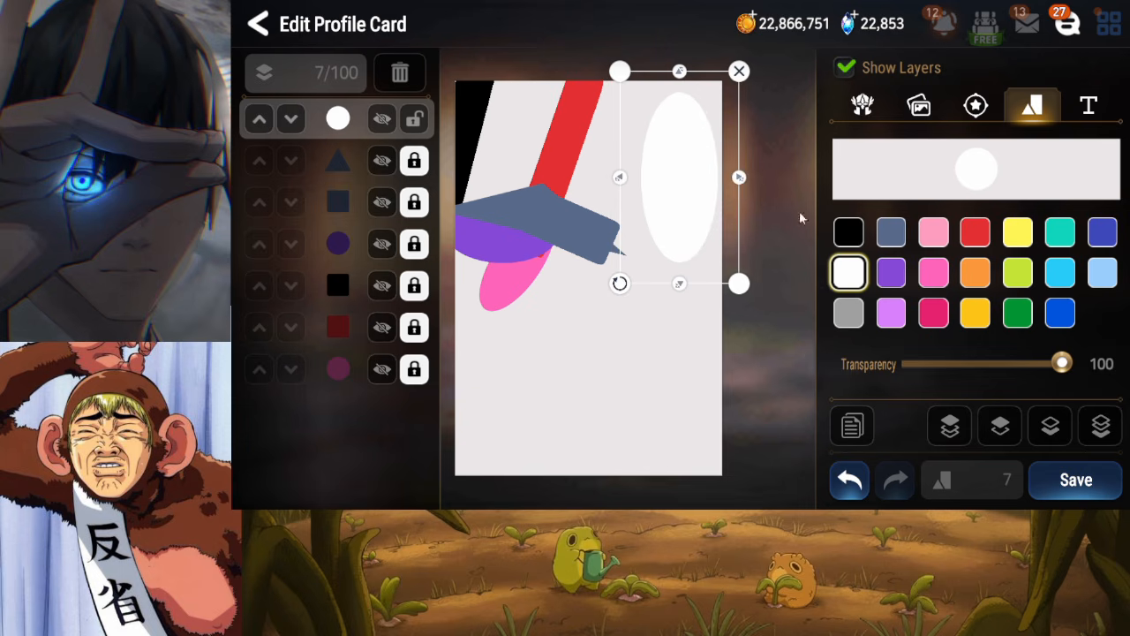
pyautogui.click(975, 233)
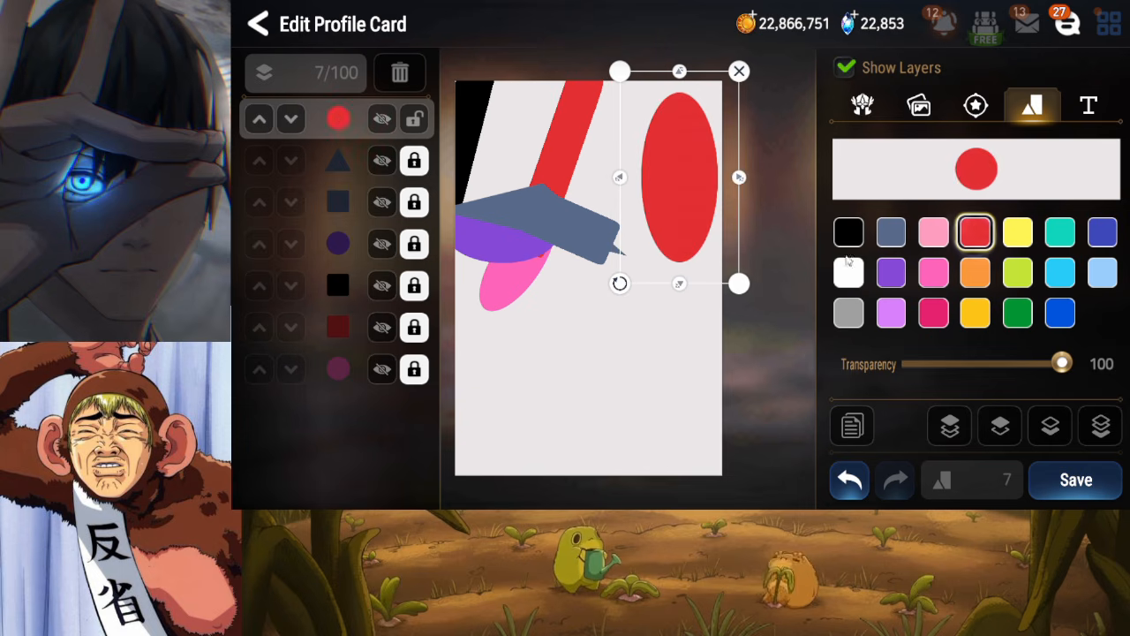
pyautogui.click(1018, 314)
# Shorten the green ellipse, adjust its width, and align it with the card's upper-right corner
pyautogui.moveTo(687, 255); pyautogui.dragTo(689, 273)
pyautogui.moveTo(743, 180)
pyautogui.mouseDown()
pyautogui.moveTo(741, 157)
pyautogui.moveTo(741, 167)
pyautogui.mouseUp()
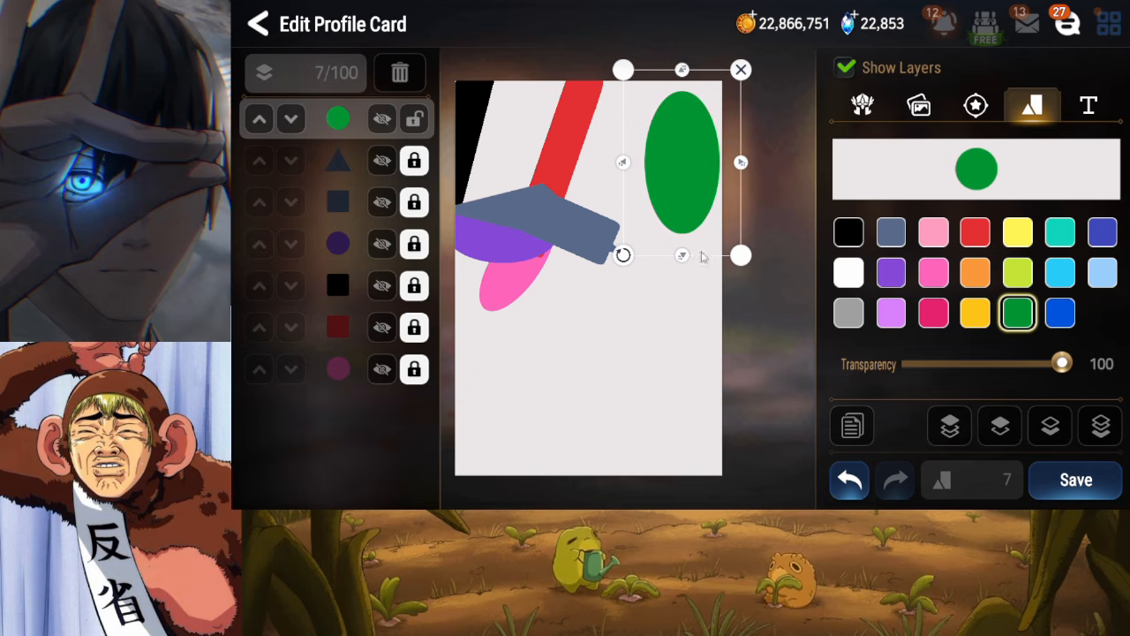
pyautogui.moveTo(681, 255); pyautogui.dragTo(683, 261)
pyautogui.moveTo(740, 165); pyautogui.dragTo(698, 171)
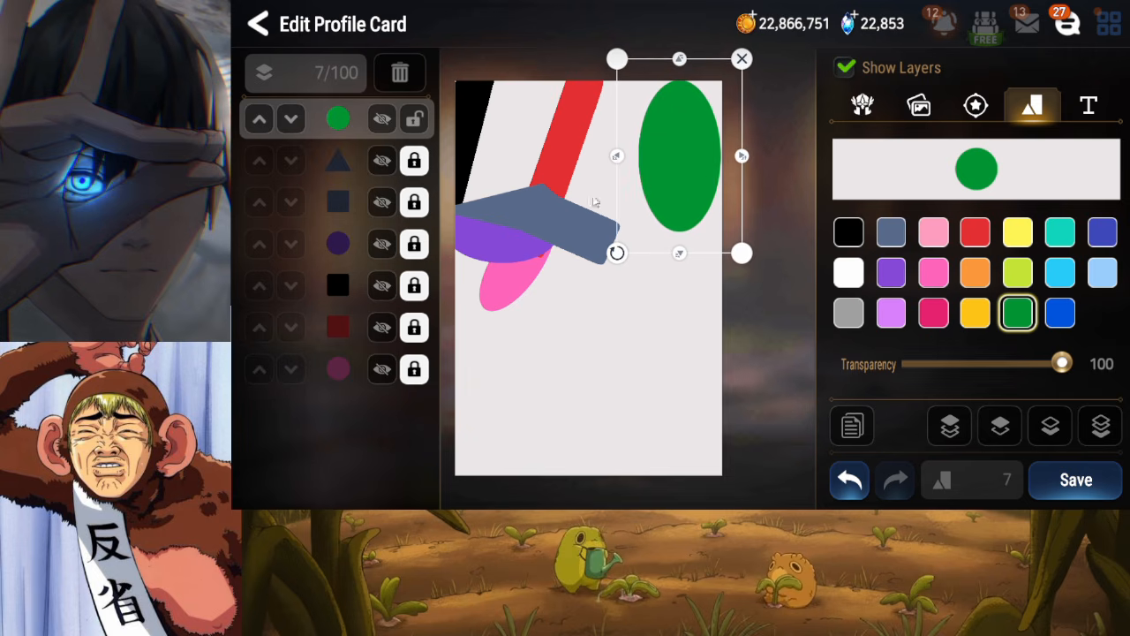
# Lock the green ellipse's layer and save the card
pyautogui.click(413, 121)
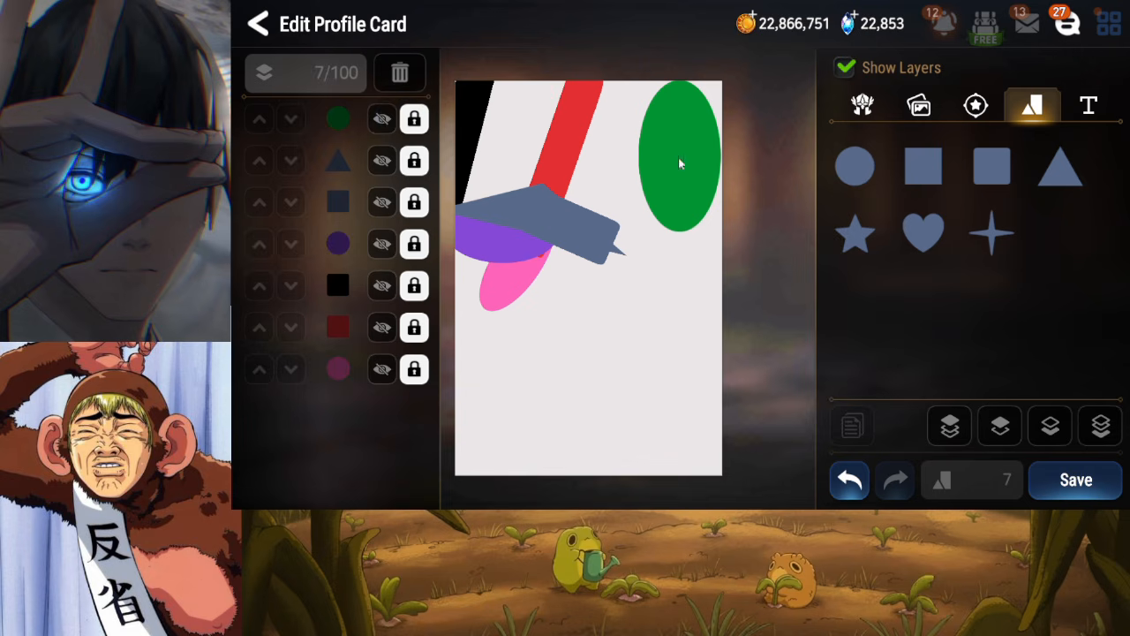
pyautogui.click(1064, 472)
# Add a text element reading "Kon." to the card
pyautogui.click(1088, 104)
pyautogui.click(979, 167)
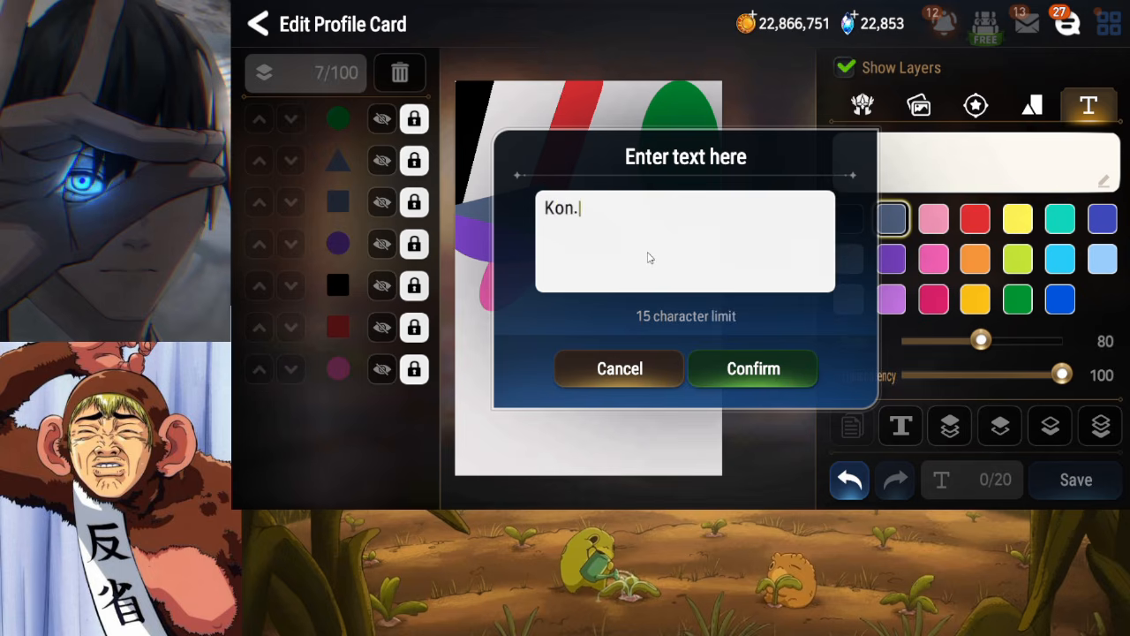
pyautogui.click(761, 371)
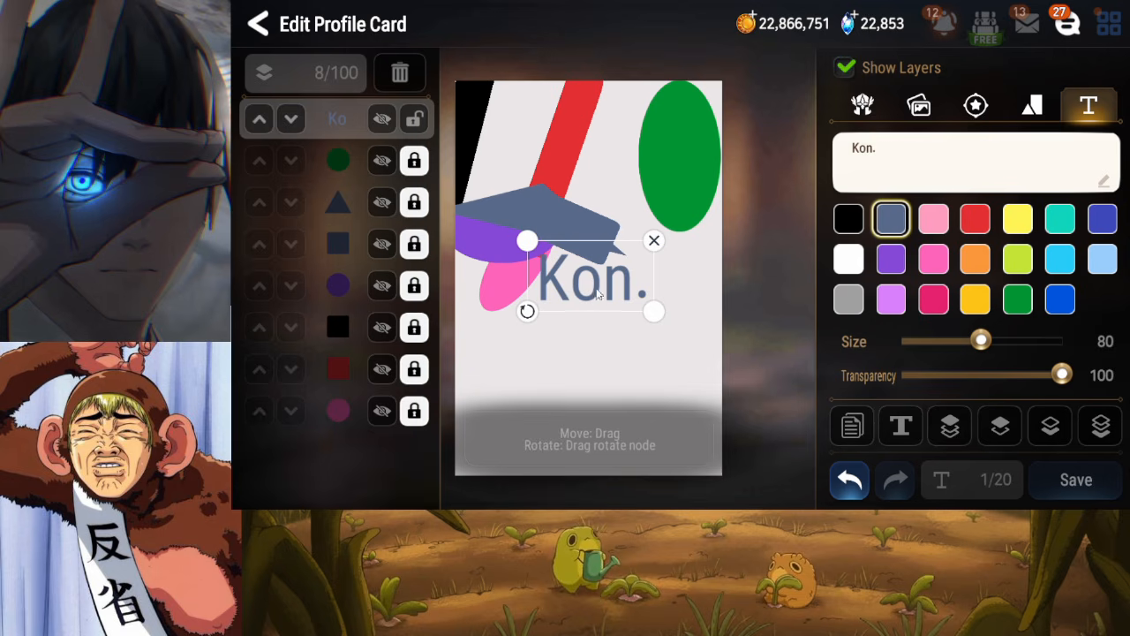
# Place the "Kon." text on the green ellipse in white at size 50, then lock its layer and save the card
pyautogui.moveTo(598, 294); pyautogui.dragTo(675, 184)
pyautogui.click(848, 259)
pyautogui.moveTo(981, 341); pyautogui.dragTo(940, 345)
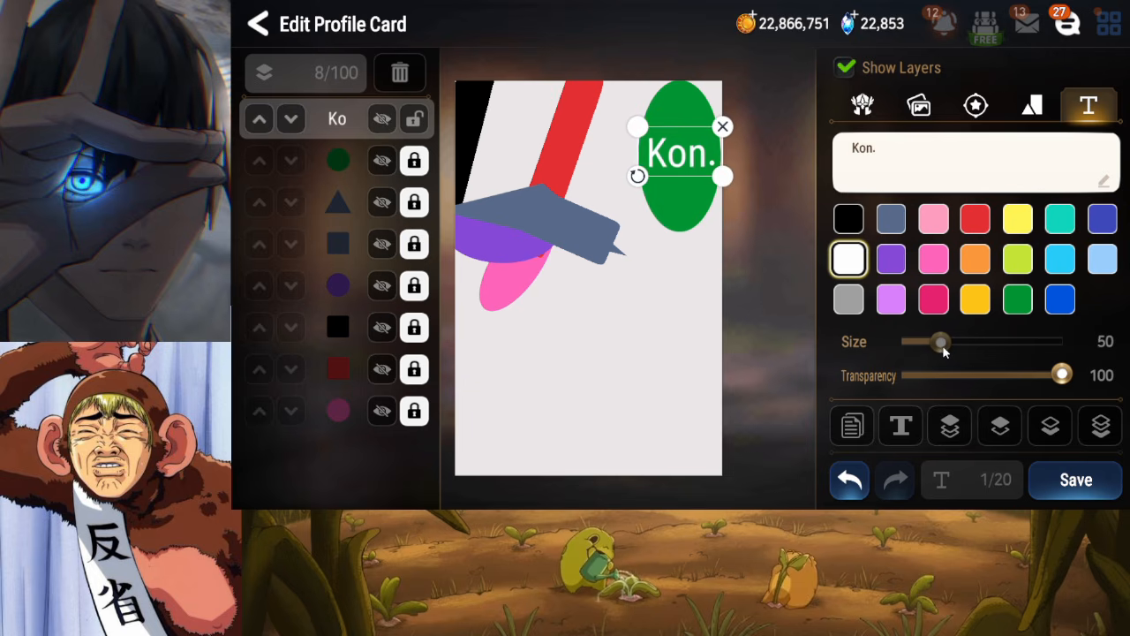
pyautogui.click(435, 130)
pyautogui.click(1077, 479)
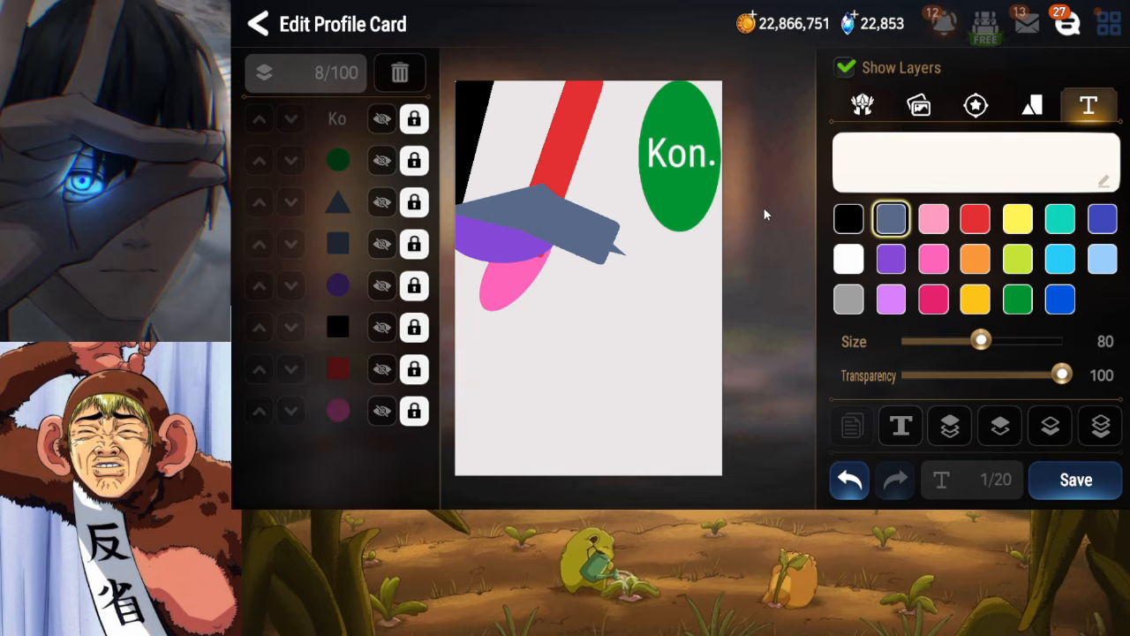
pyautogui.click(854, 225)
pyautogui.click(927, 225)
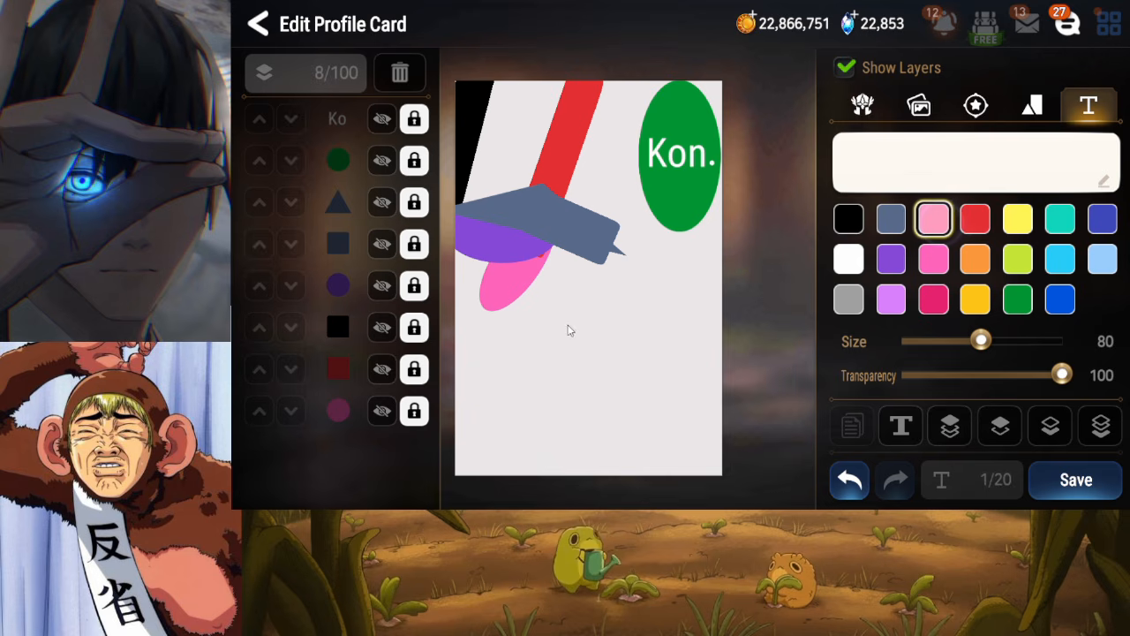
# Try extending the slate-blue bar with a circle flattened into a slightly tilted ellipse, then remove it
pyautogui.click(1031, 105)
pyautogui.click(856, 164)
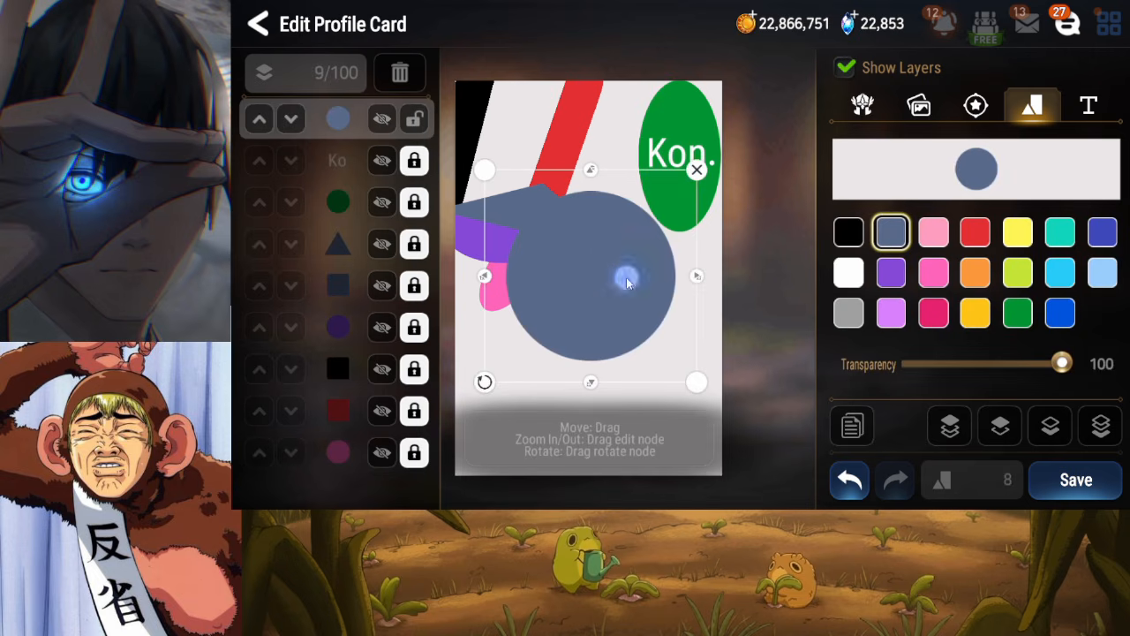
pyautogui.moveTo(657, 129); pyautogui.dragTo(660, 204)
pyautogui.moveTo(667, 236); pyautogui.dragTo(660, 249)
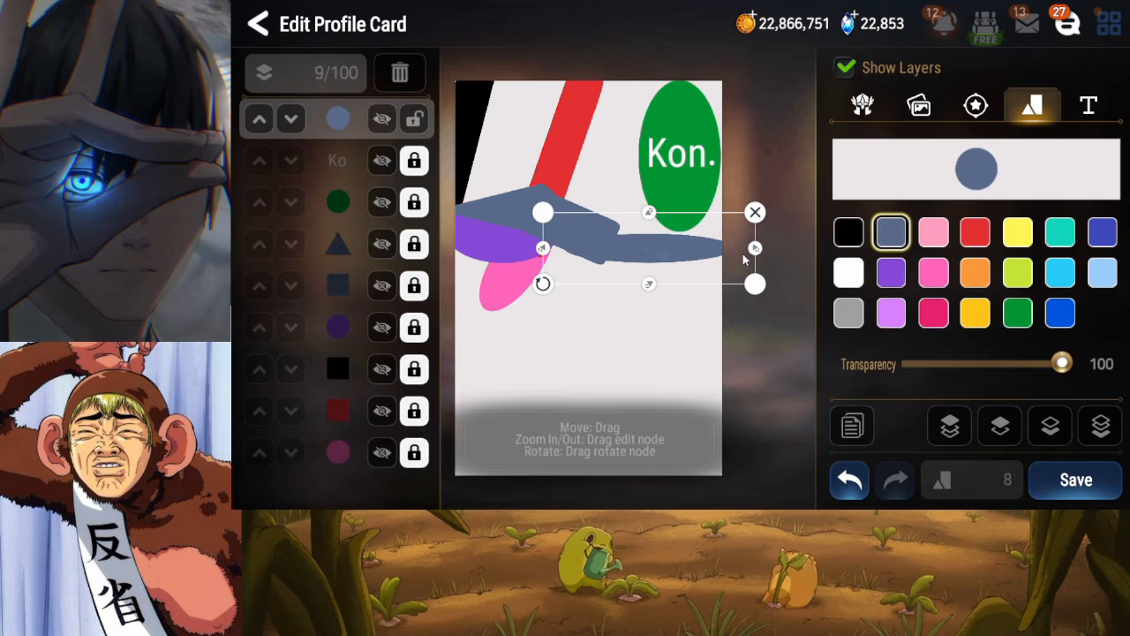
pyautogui.moveTo(745, 259); pyautogui.dragTo(716, 254)
pyautogui.moveTo(666, 254); pyautogui.dragTo(678, 249)
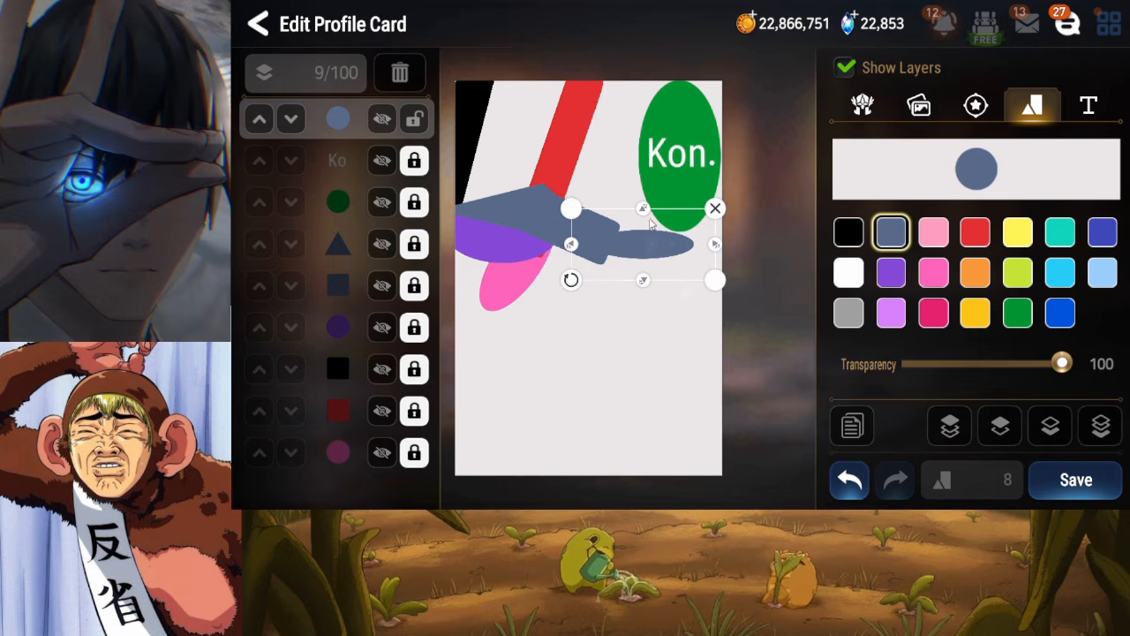
pyautogui.moveTo(639, 209); pyautogui.dragTo(642, 202)
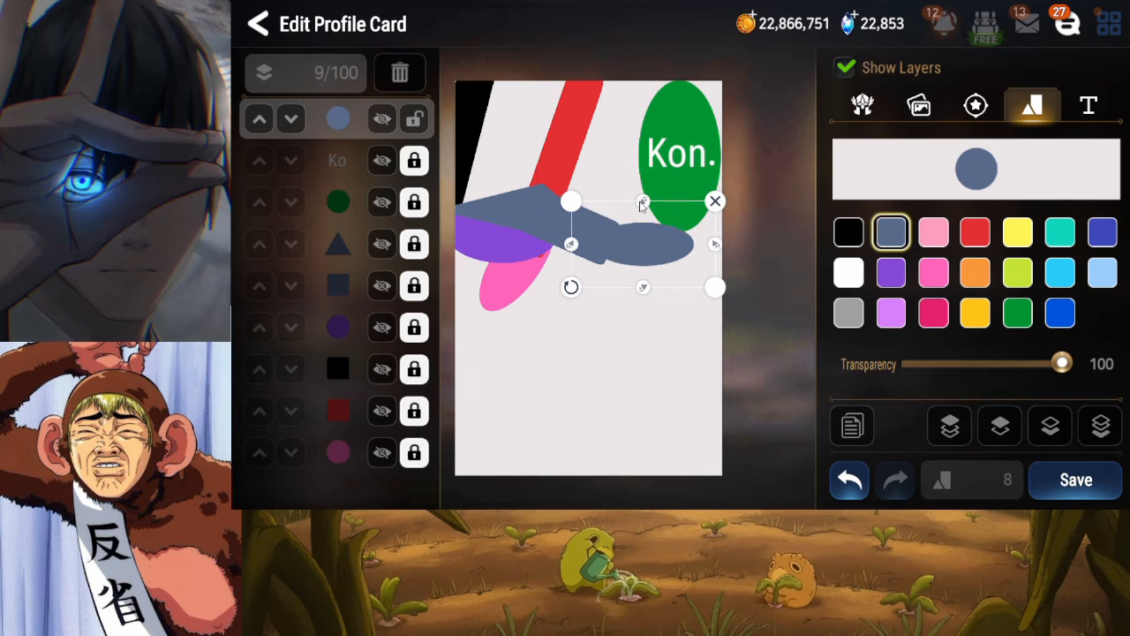
pyautogui.moveTo(570, 289); pyautogui.dragTo(567, 283)
pyautogui.moveTo(714, 253); pyautogui.dragTo(720, 256)
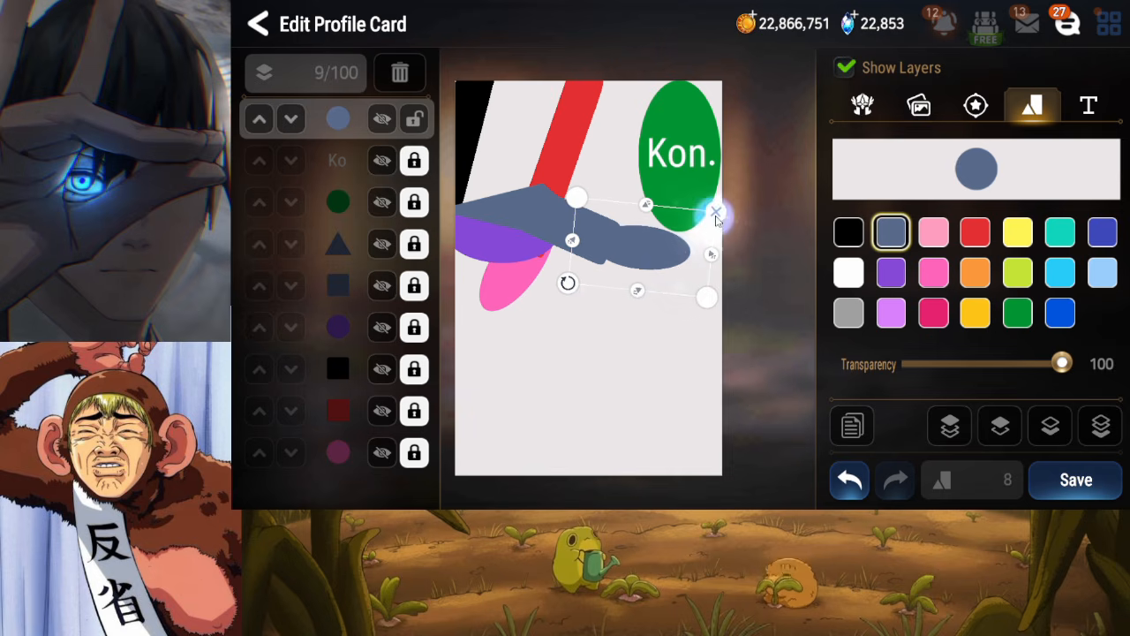
pyautogui.click(724, 209)
pyautogui.click(923, 168)
pyautogui.click(687, 178)
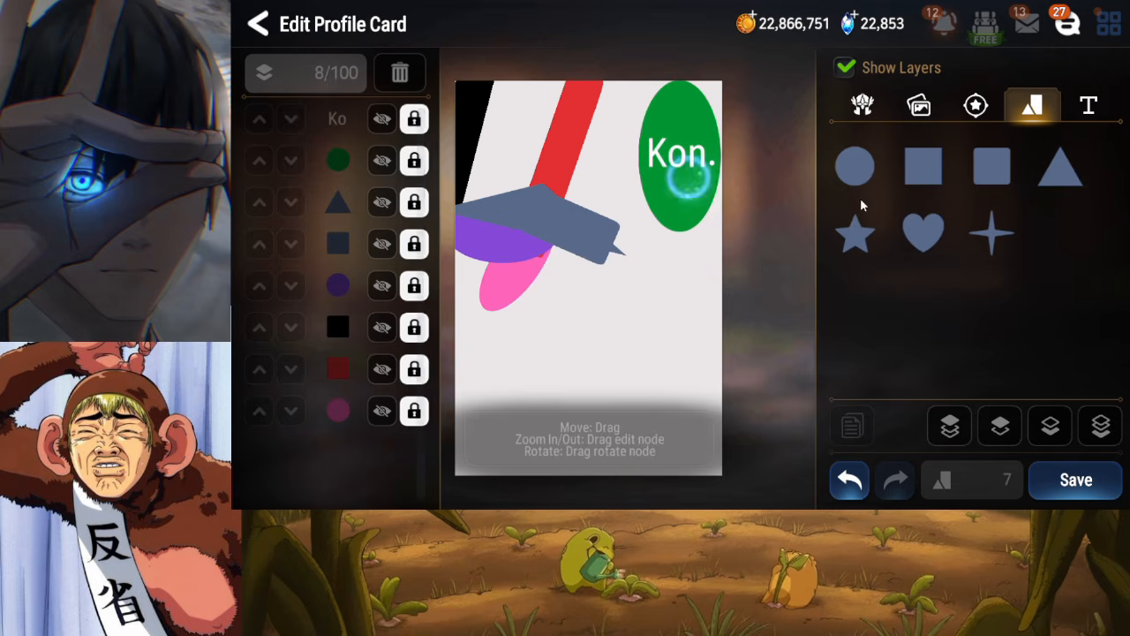
pyautogui.click(855, 166)
pyautogui.click(722, 153)
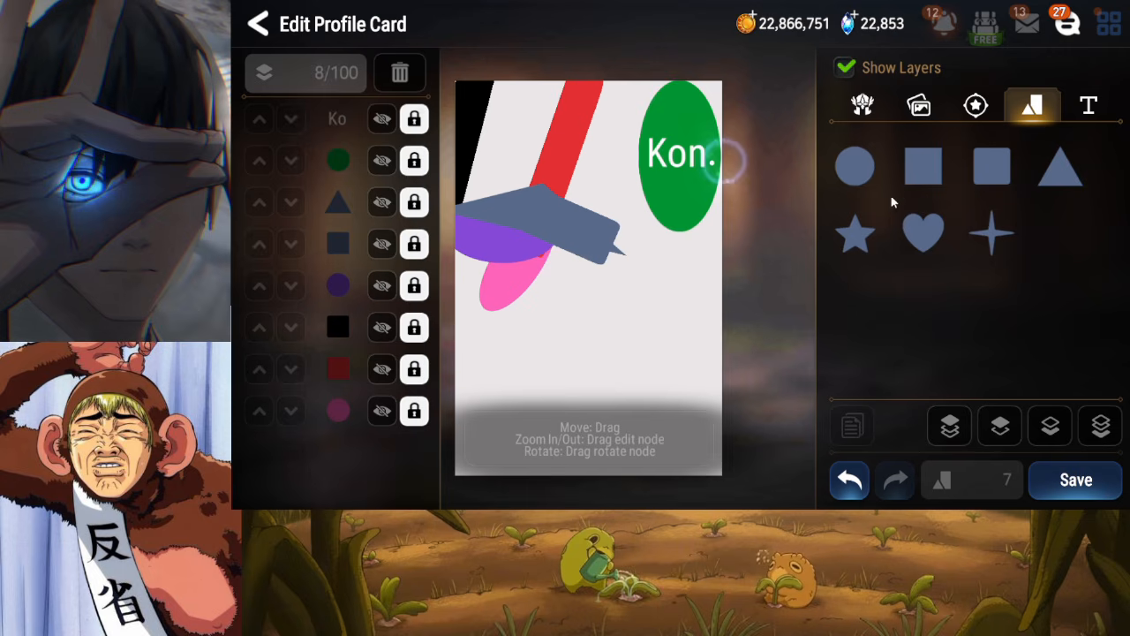
# Add a slate-blue rounded square near the bar's end and move its layer down beneath the triangle
pyautogui.click(991, 167)
pyautogui.moveTo(639, 265); pyautogui.dragTo(699, 242)
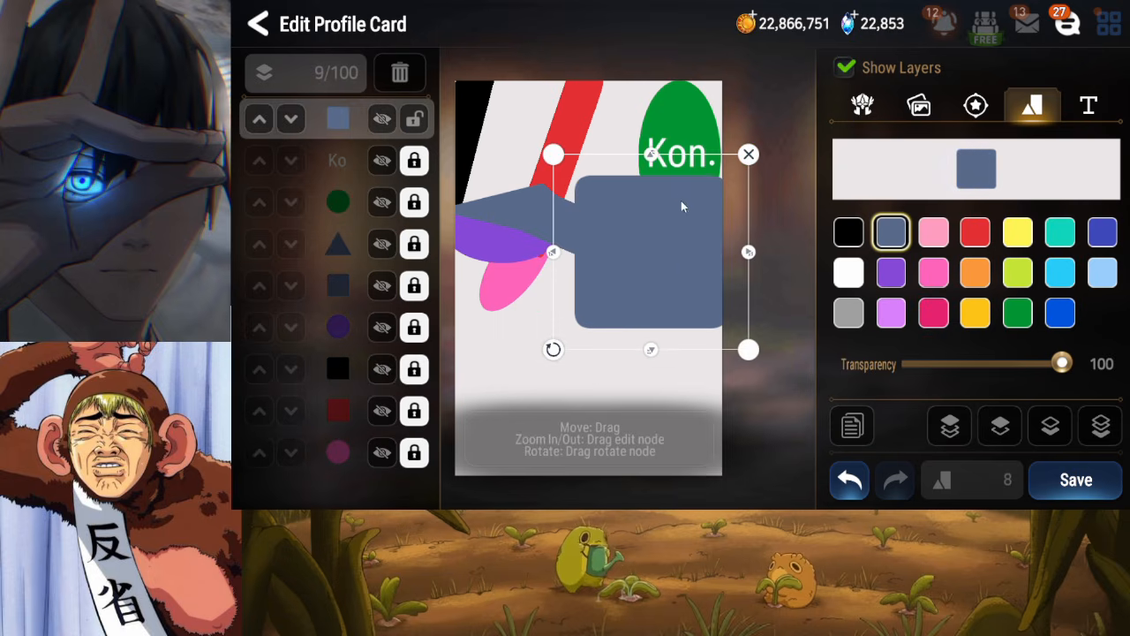
pyautogui.click(1067, 428)
pyautogui.click(1067, 427)
pyautogui.click(1065, 426)
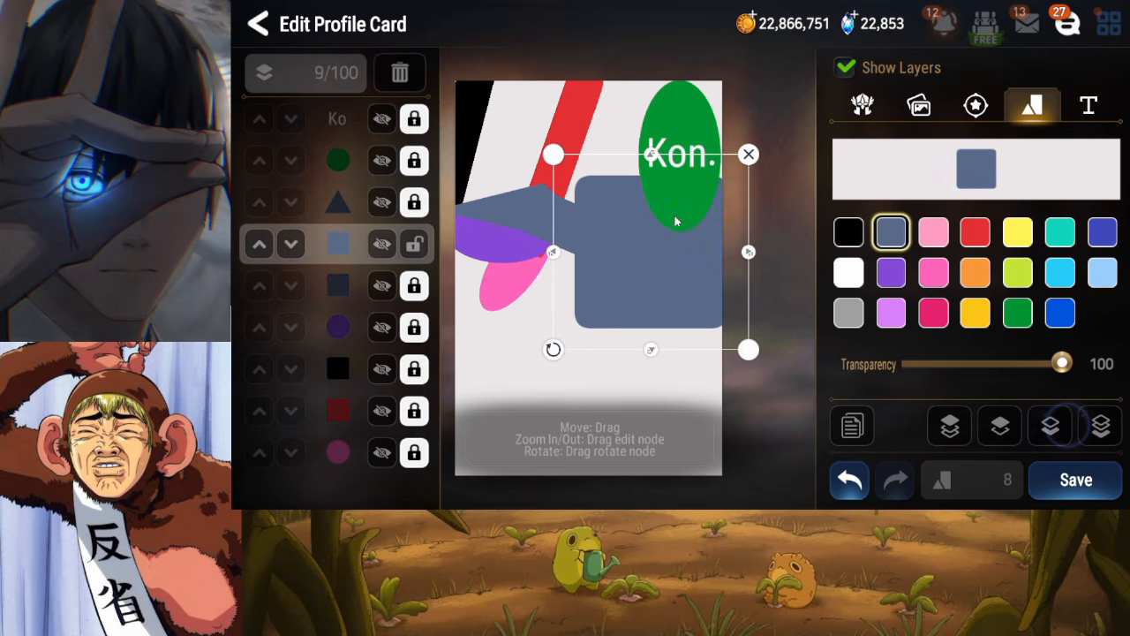
# Shrink the rounded square into a small, slightly tilted block that extends the slate-blue bar
pyautogui.moveTo(653, 156); pyautogui.dragTo(652, 207)
pyautogui.moveTo(750, 250); pyautogui.dragTo(707, 252)
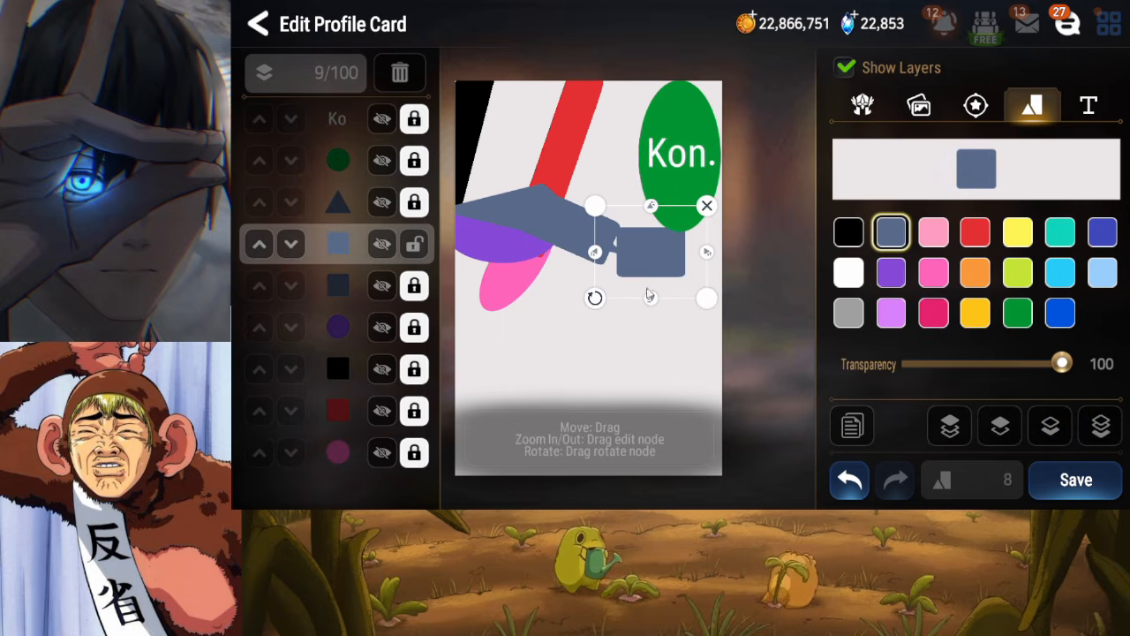
pyautogui.moveTo(602, 298); pyautogui.dragTo(632, 276)
pyautogui.moveTo(649, 206); pyautogui.dragTo(649, 255)
pyautogui.click(648, 244)
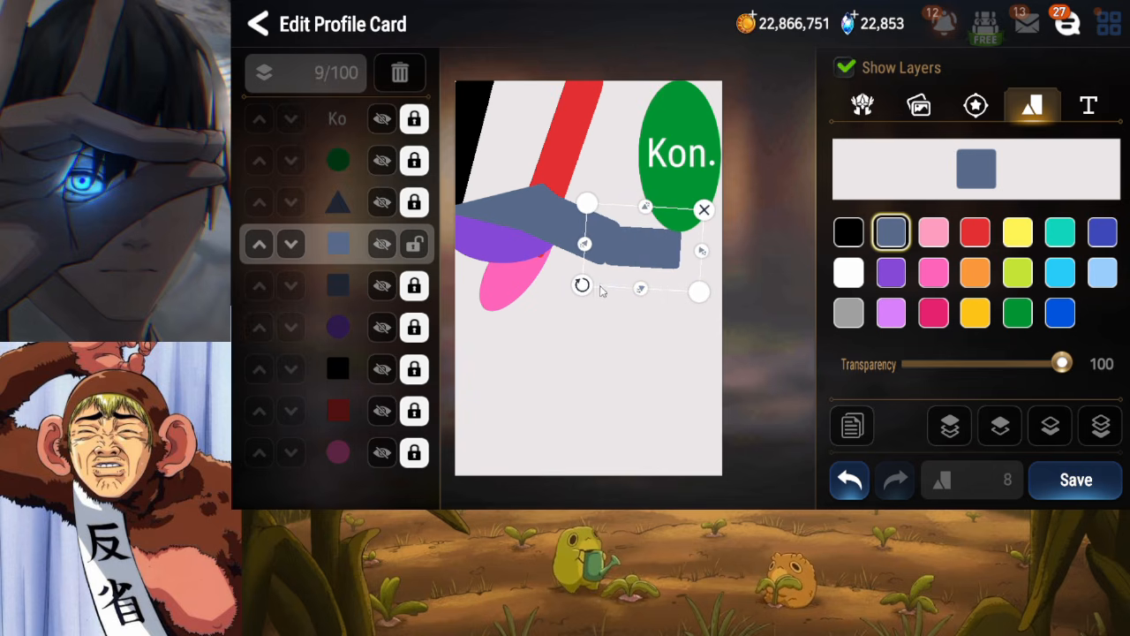
# Fine-tune the block's height and tilt against the slate-blue bar, then lock its layer and save the card
pyautogui.moveTo(586, 286); pyautogui.dragTo(633, 276)
pyautogui.moveTo(646, 205); pyautogui.dragTo(641, 231)
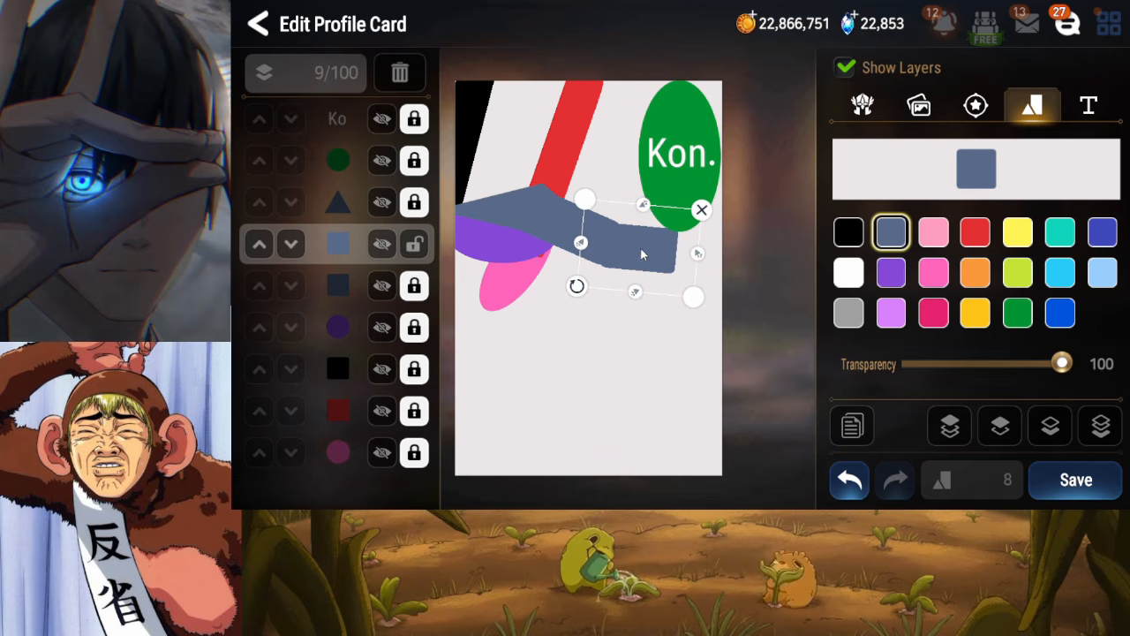
pyautogui.moveTo(635, 291); pyautogui.dragTo(631, 292)
pyautogui.click(649, 257)
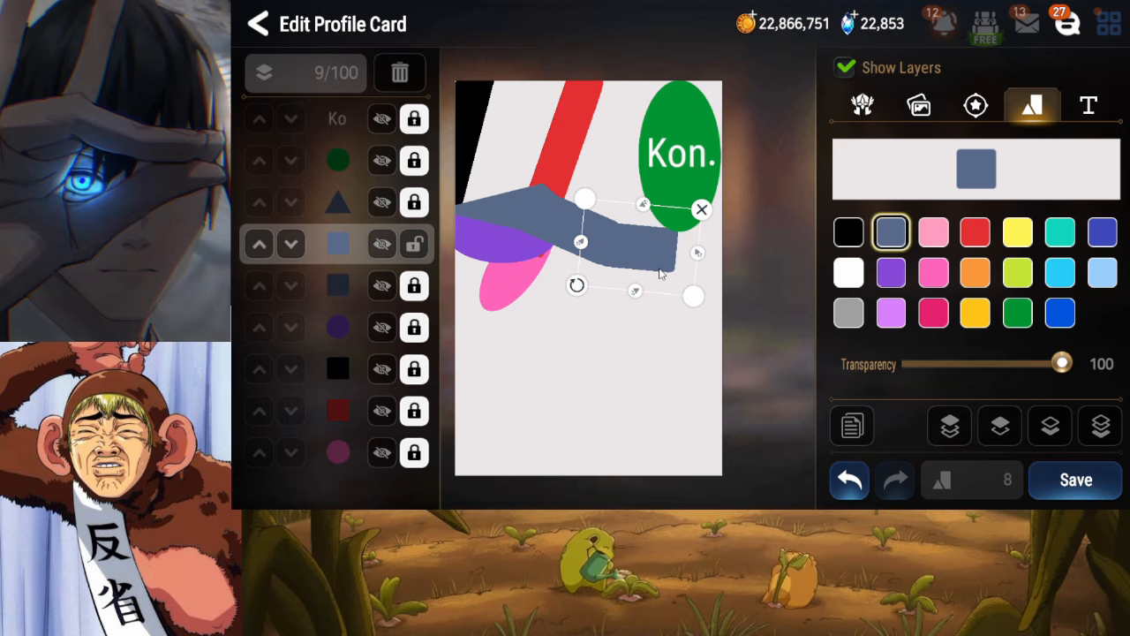
pyautogui.click(415, 247)
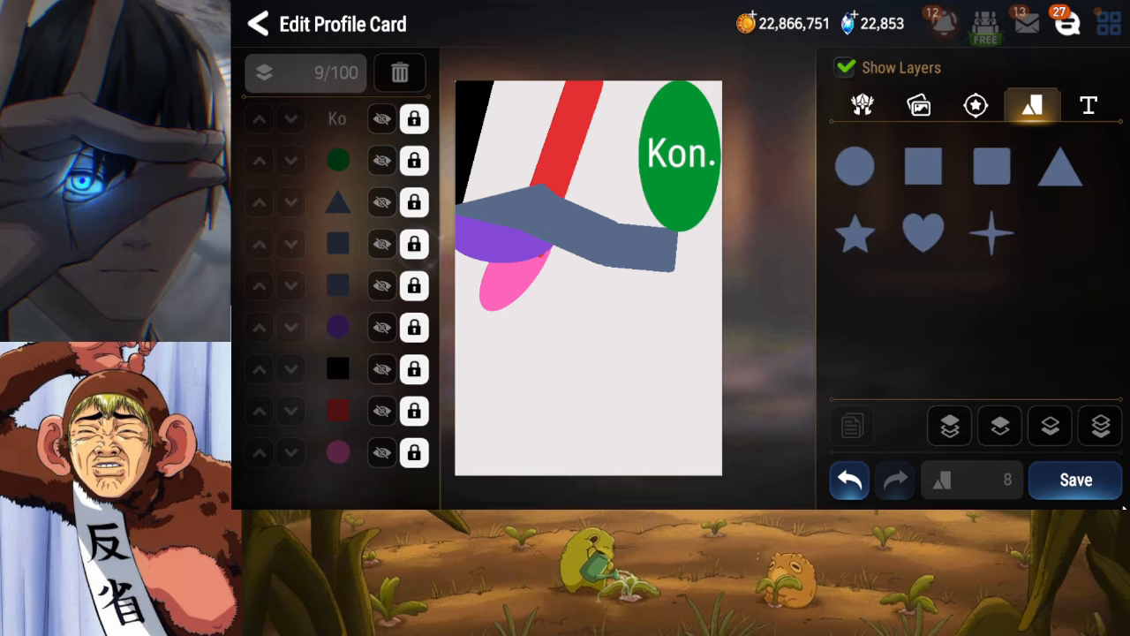
pyautogui.click(1076, 479)
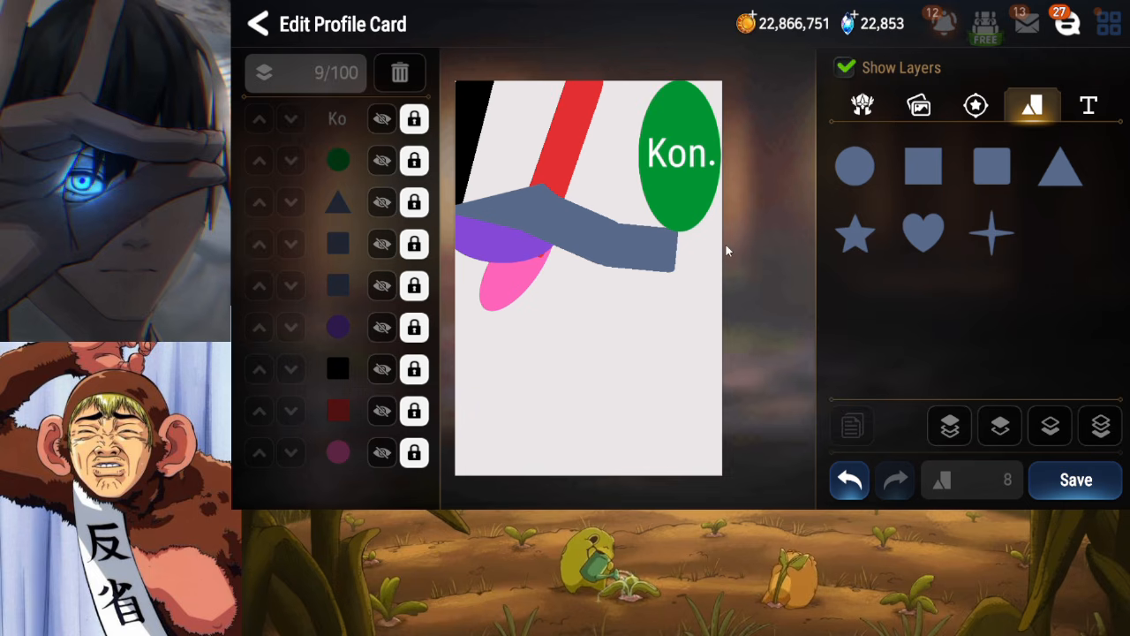
# Unlock and delete the rounded block extending the slate-blue bar
pyautogui.click(414, 248)
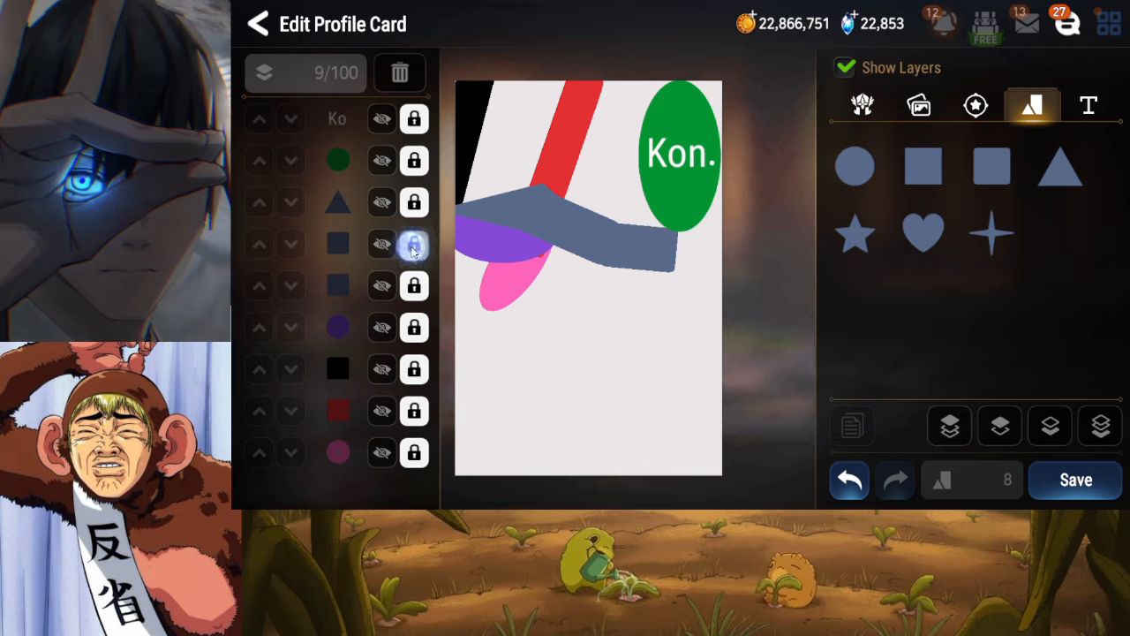
pyautogui.click(400, 73)
# Add a circle overlapping the green ellipse, place its layer directly below the green one, and color it black
pyautogui.click(855, 166)
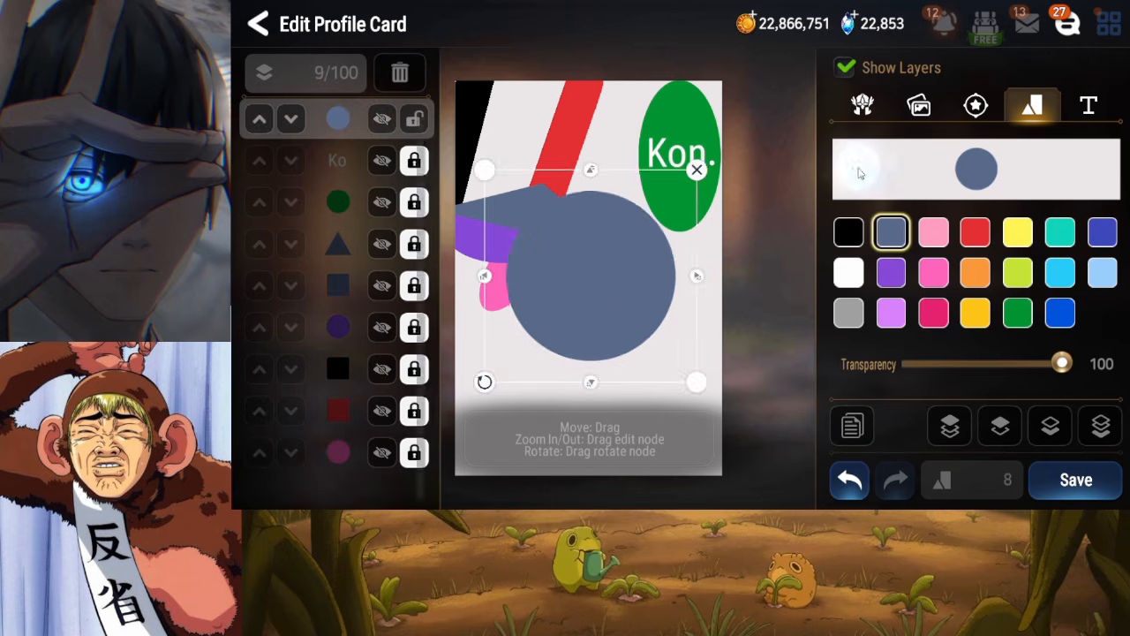
pyautogui.moveTo(572, 367); pyautogui.dragTo(624, 298)
pyautogui.click(1053, 427)
pyautogui.click(1053, 428)
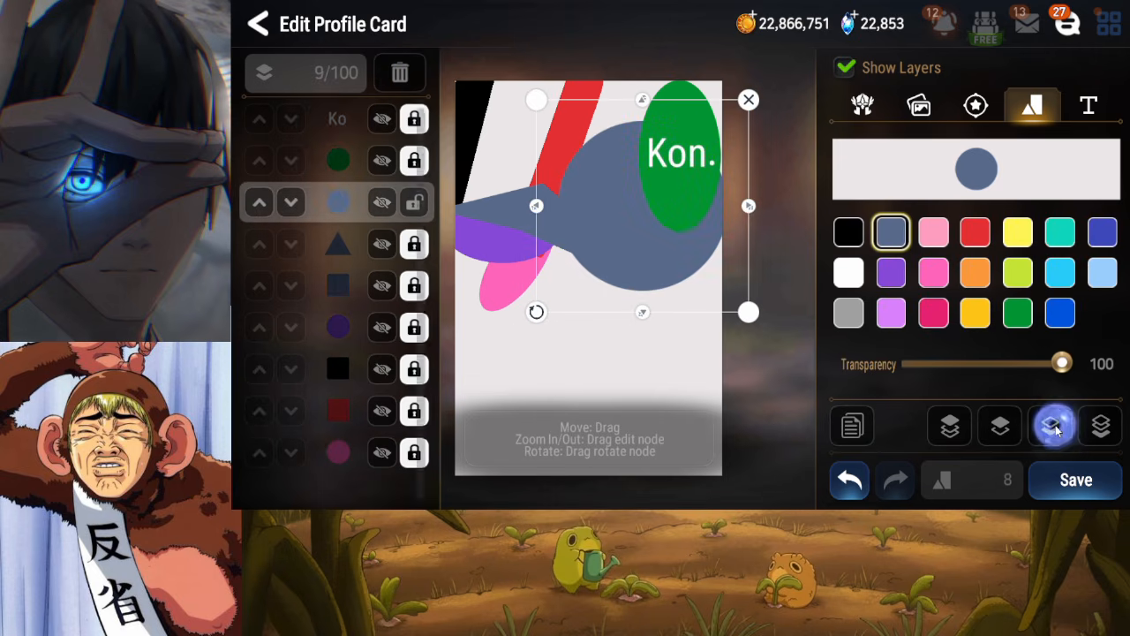
pyautogui.click(1054, 429)
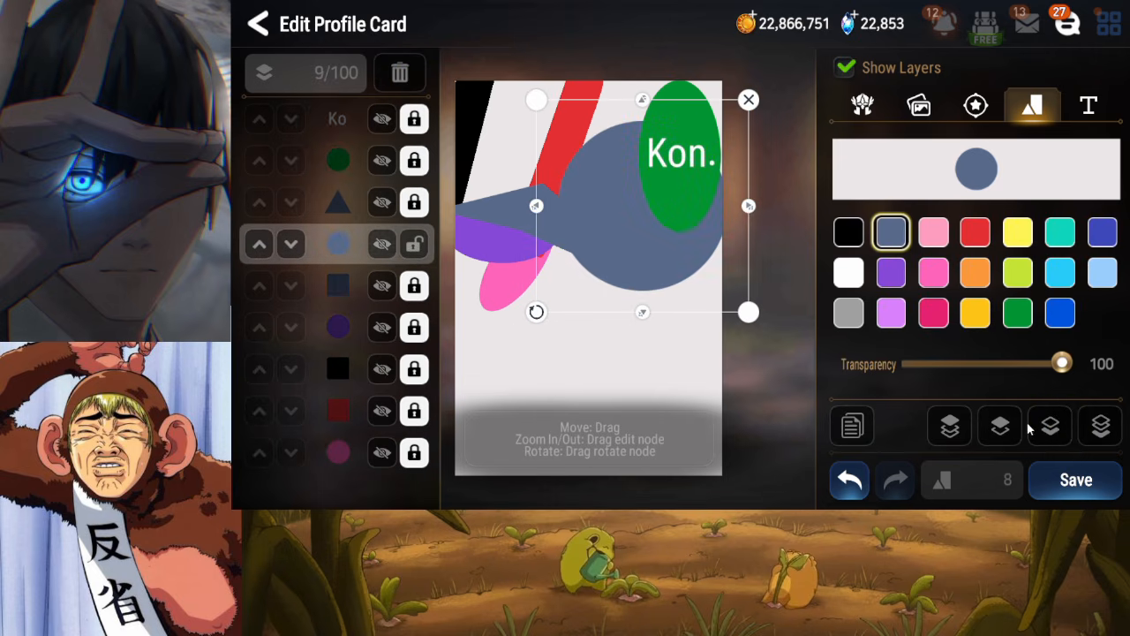
pyautogui.click(1000, 427)
pyautogui.click(849, 232)
# Flatten the black circle into a thin, slightly tilted ellipse behind the lower end of the green ellipse
pyautogui.moveTo(645, 102); pyautogui.dragTo(644, 166)
pyautogui.moveTo(644, 201); pyautogui.dragTo(678, 212)
pyautogui.moveTo(784, 214); pyautogui.dragTo(666, 231)
pyautogui.click(626, 267)
pyautogui.moveTo(614, 256); pyautogui.dragTo(610, 251)
pyautogui.moveTo(653, 222); pyautogui.dragTo(649, 221)
pyautogui.moveTo(723, 218); pyautogui.dragTo(737, 218)
# Fine-tune the black ellipse's width, tilt and position between the slate-blue bar and the green ellipse's lower end
pyautogui.click(648, 267)
pyautogui.moveTo(657, 252)
pyautogui.mouseDown()
pyautogui.moveTo(585, 243)
pyautogui.moveTo(651, 239)
pyautogui.moveTo(655, 259)
pyautogui.mouseUp()
pyautogui.click(602, 255)
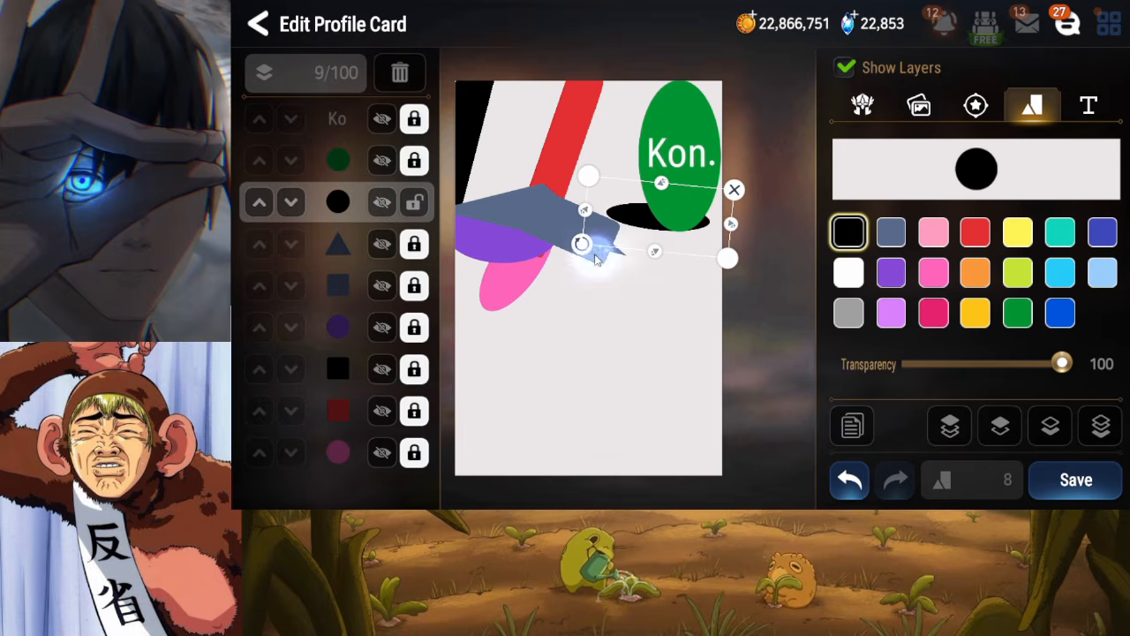
pyautogui.click(621, 250)
pyautogui.moveTo(582, 244); pyautogui.dragTo(581, 240)
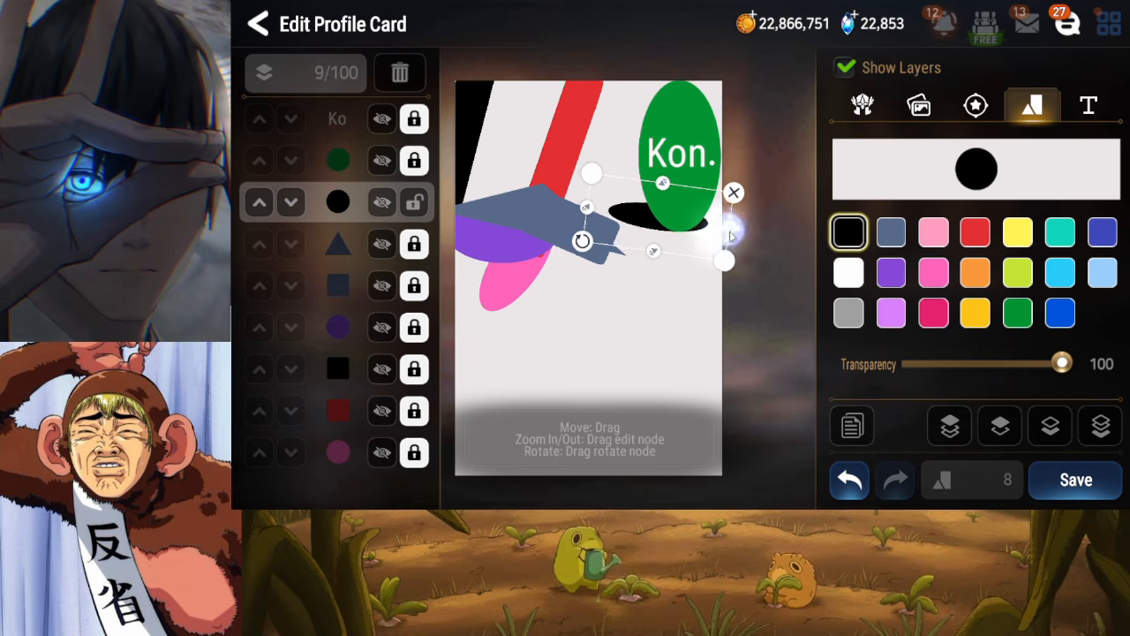
pyautogui.moveTo(730, 227); pyautogui.dragTo(734, 238)
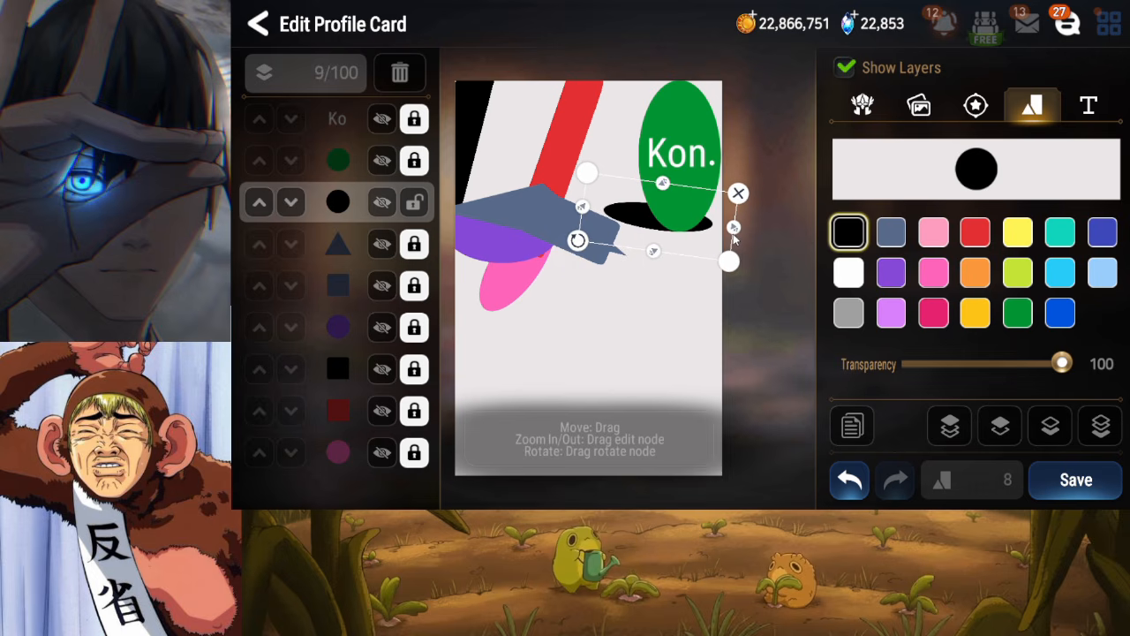
pyautogui.click(596, 248)
pyautogui.click(597, 250)
pyautogui.click(598, 240)
pyautogui.moveTo(598, 241); pyautogui.dragTo(623, 226)
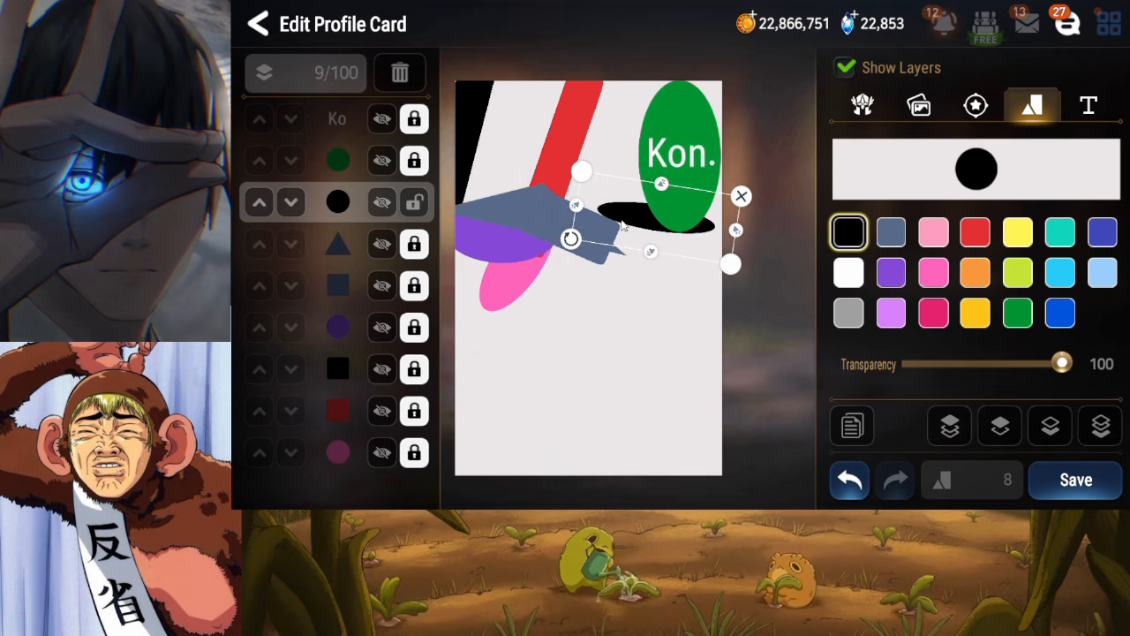
# Move the black ellipse's layer below the slate-blue triangle and square layers, then lock it
pyautogui.click(999, 431)
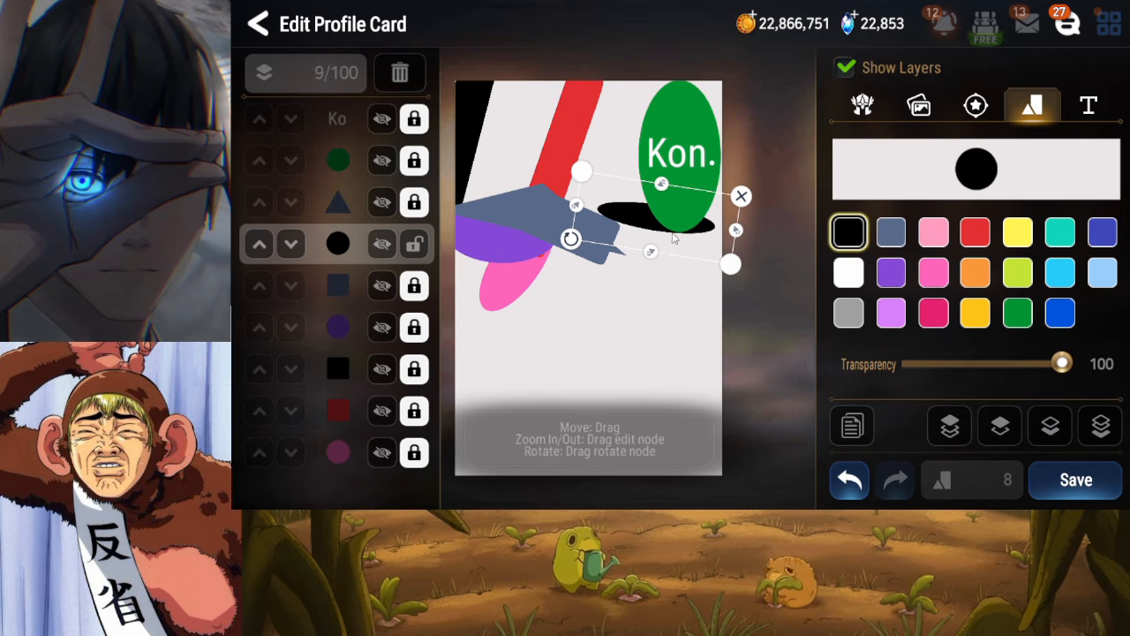
pyautogui.click(1051, 426)
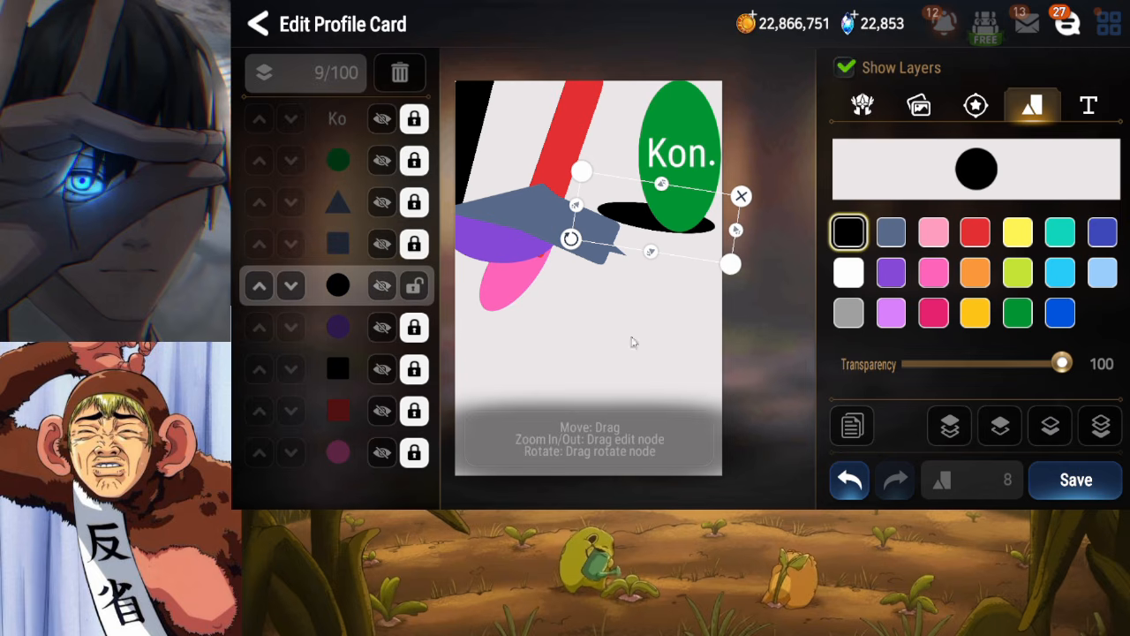
pyautogui.click(385, 253)
pyautogui.click(383, 250)
pyautogui.click(466, 271)
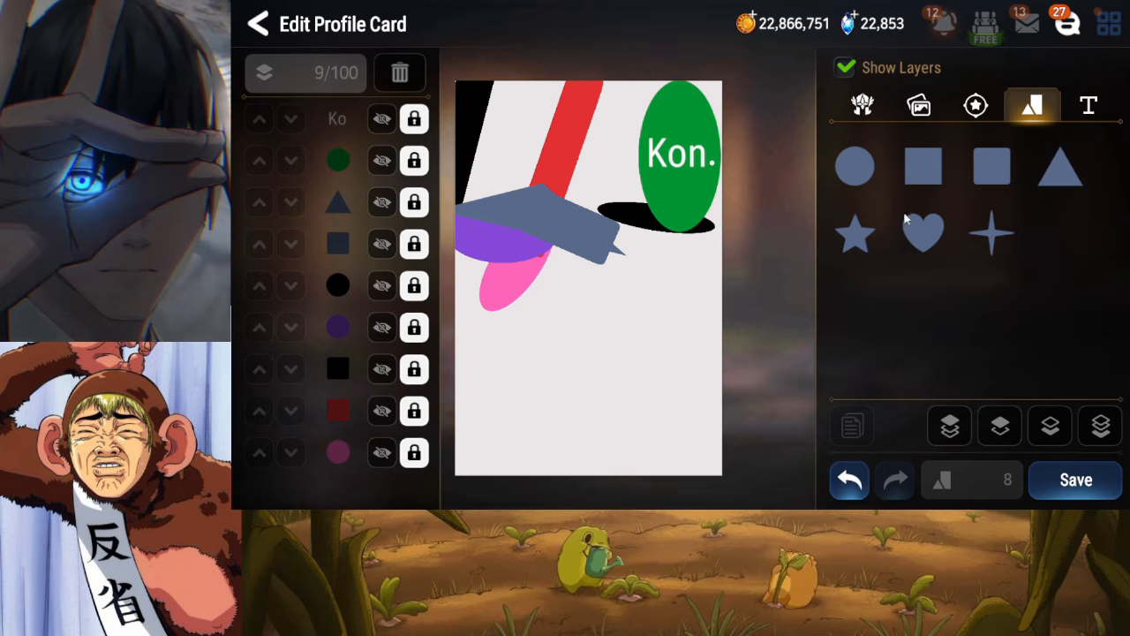
# Add a slate-blue circle beneath the green ellipse and move its layer directly below the black ellipse
pyautogui.click(855, 166)
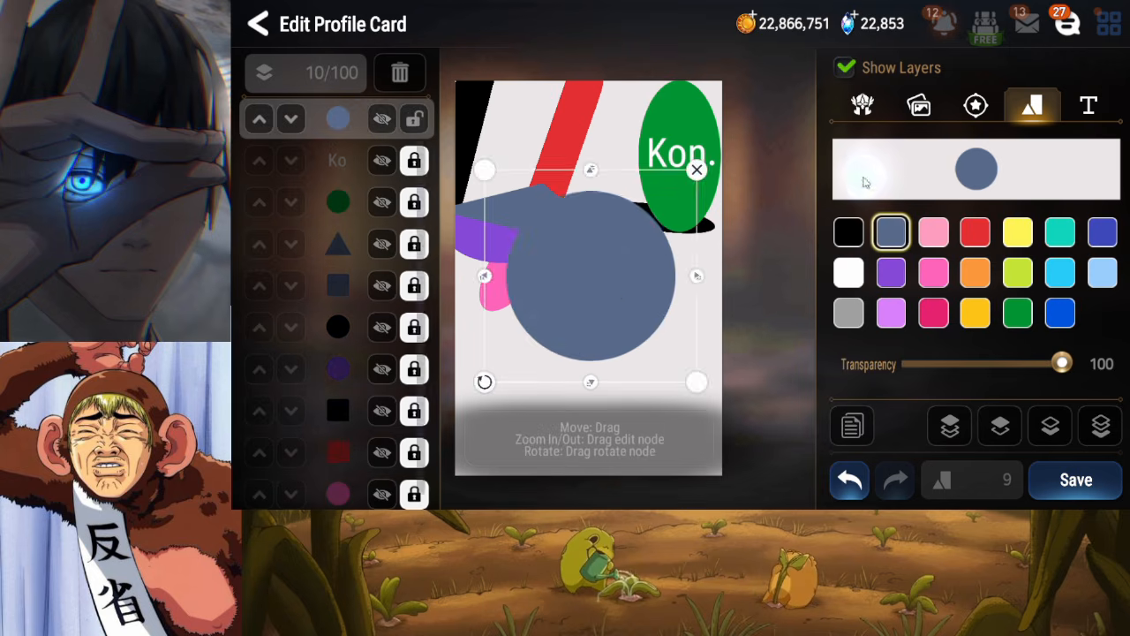
pyautogui.moveTo(538, 314); pyautogui.dragTo(606, 291)
pyautogui.click(1050, 426)
pyautogui.click(1050, 426)
pyautogui.click(1050, 427)
pyautogui.click(1050, 426)
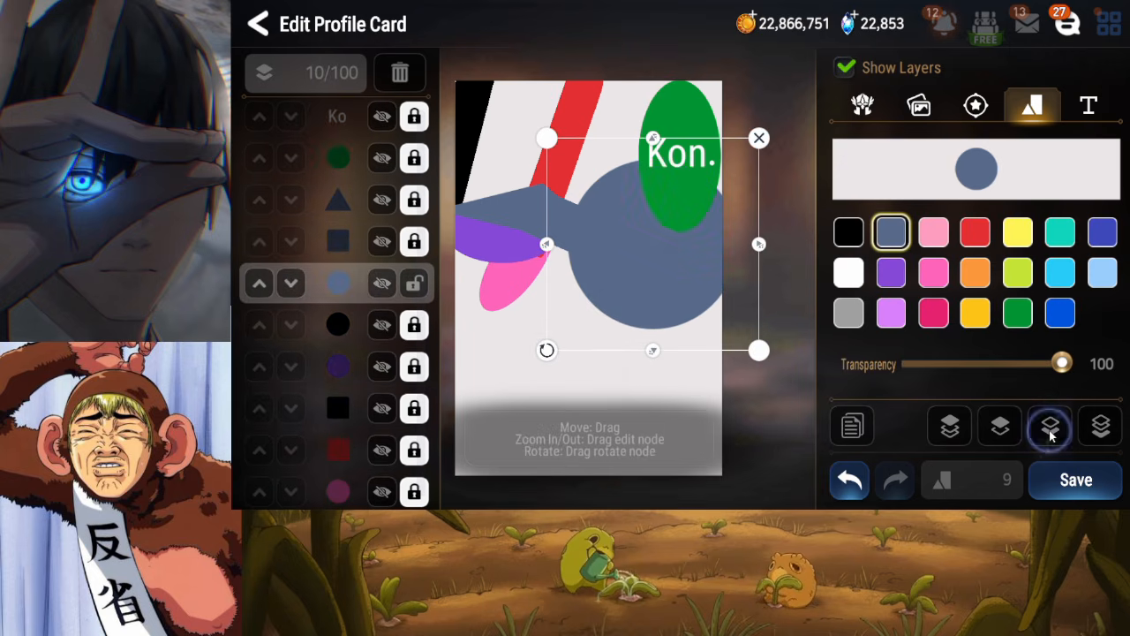
pyautogui.click(1050, 426)
pyautogui.moveTo(670, 235); pyautogui.dragTo(678, 228)
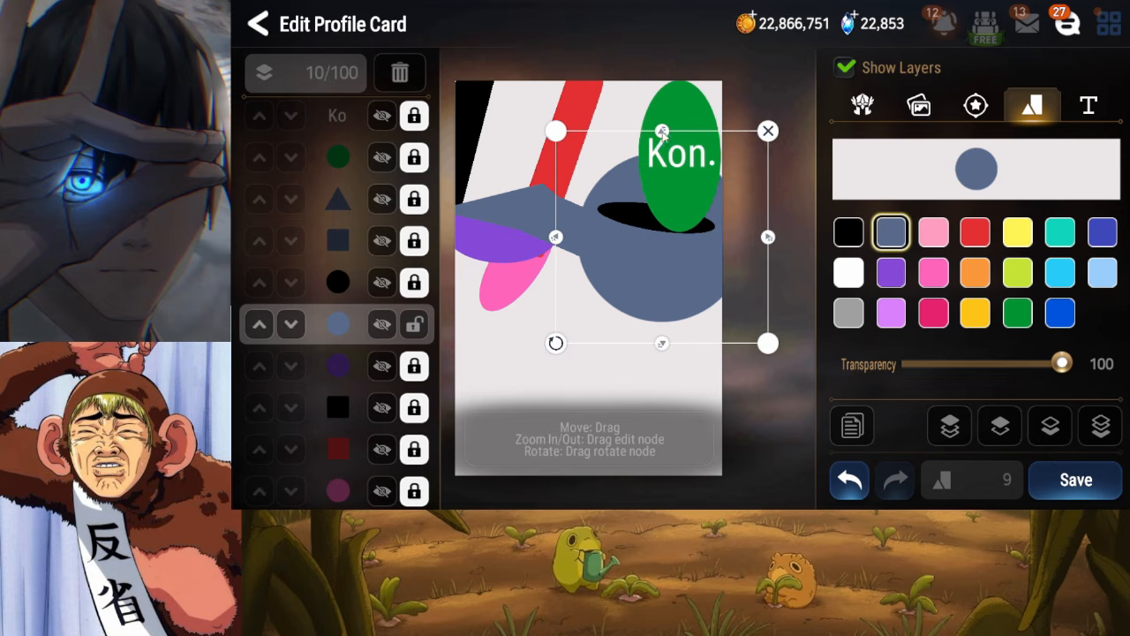
# Flatten the slate-blue circle into a slightly tilted ellipse under the black ellipse, extending the bar's lower end, and lock its layer
pyautogui.moveTo(662, 131); pyautogui.dragTo(662, 204)
pyautogui.moveTo(767, 250); pyautogui.dragTo(735, 248)
pyautogui.moveTo(577, 299); pyautogui.dragTo(578, 295)
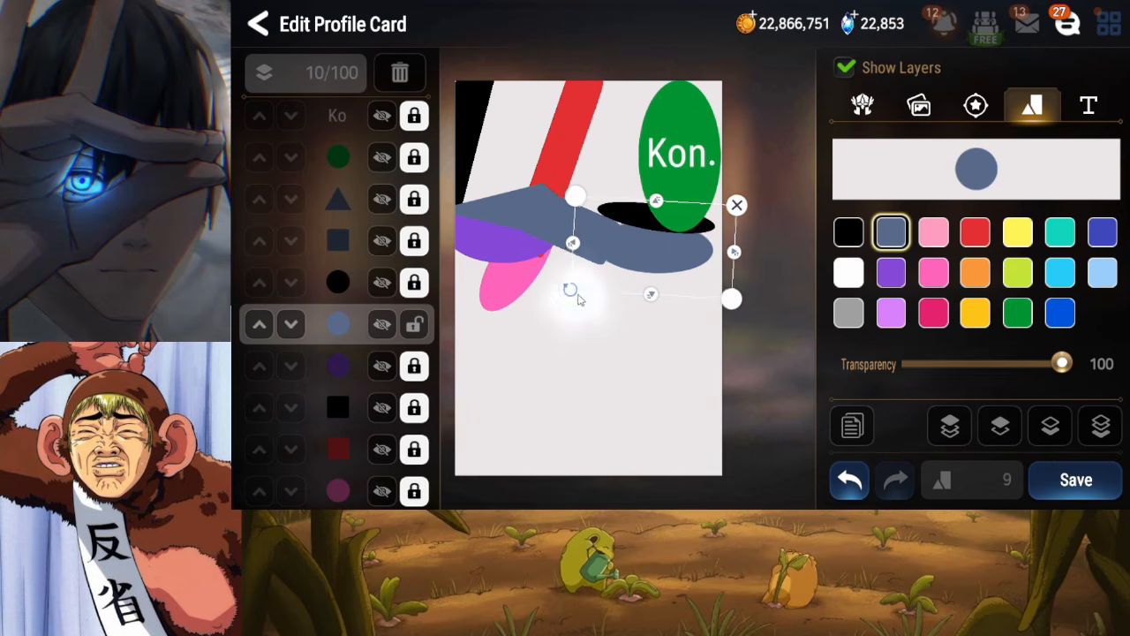
pyautogui.moveTo(627, 258); pyautogui.dragTo(616, 250)
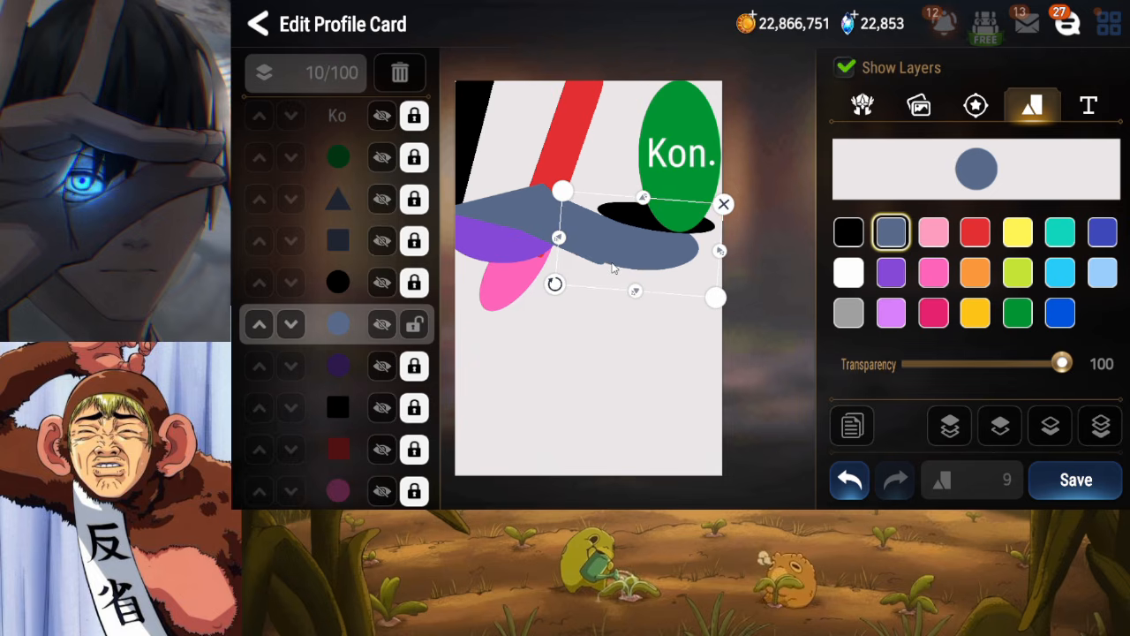
pyautogui.moveTo(636, 292); pyautogui.dragTo(639, 293)
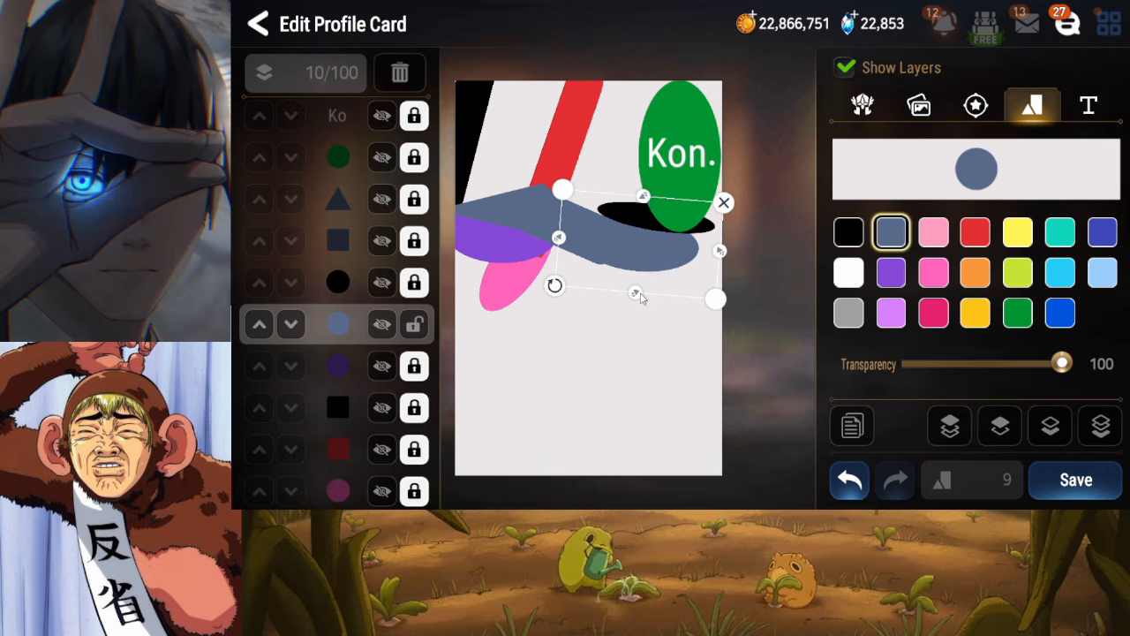
pyautogui.moveTo(556, 286); pyautogui.dragTo(558, 288)
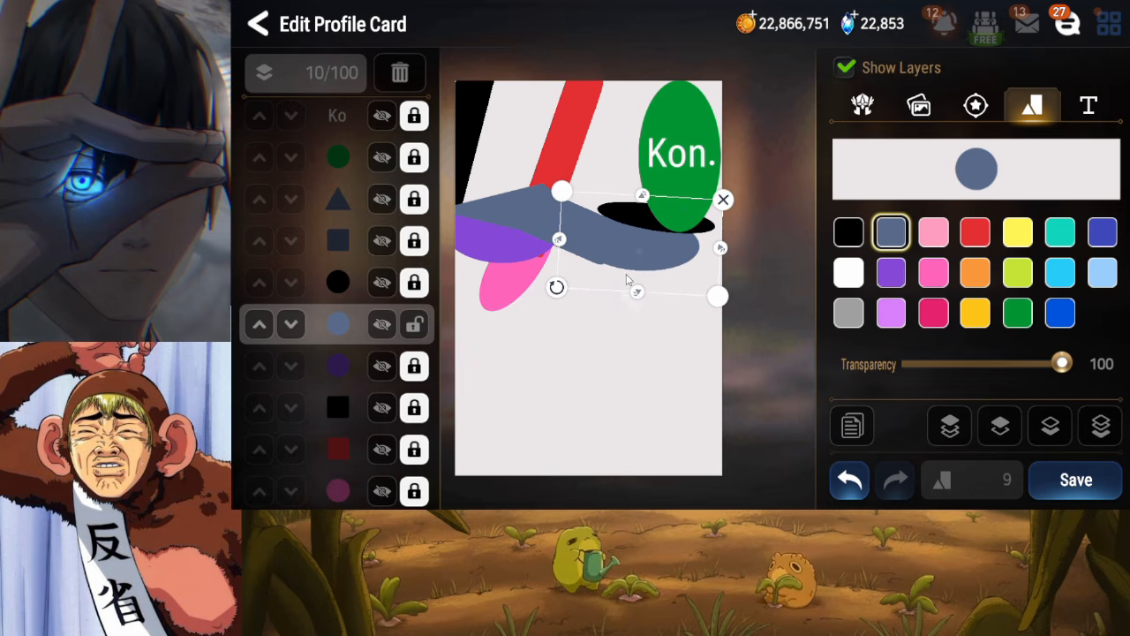
pyautogui.click(420, 324)
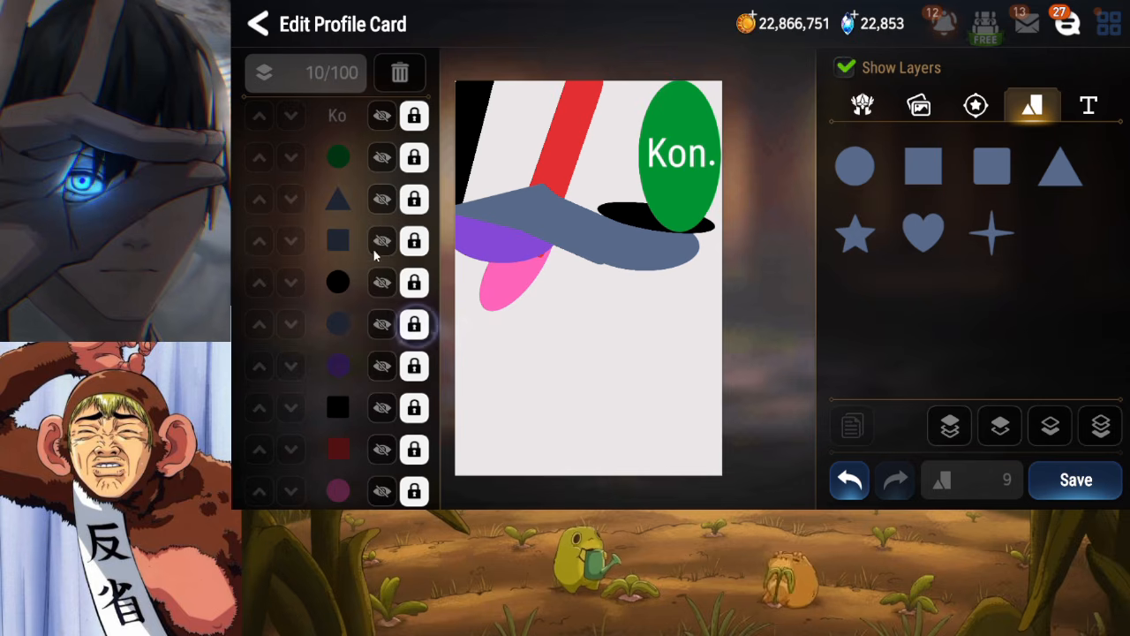
# Try to fine-tune the slate-blue square bar's position and shape between the triangle and the lower ellipse
pyautogui.click(373, 240)
pyautogui.moveTo(508, 244); pyautogui.dragTo(509, 242)
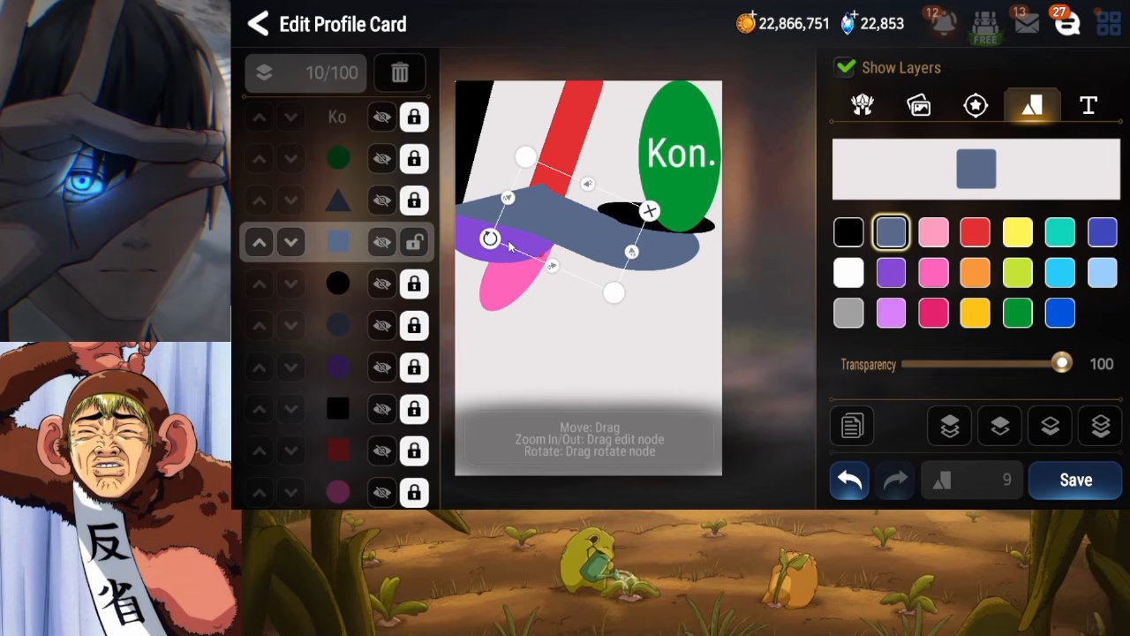
pyautogui.moveTo(594, 185); pyautogui.dragTo(590, 207)
pyautogui.click(591, 205)
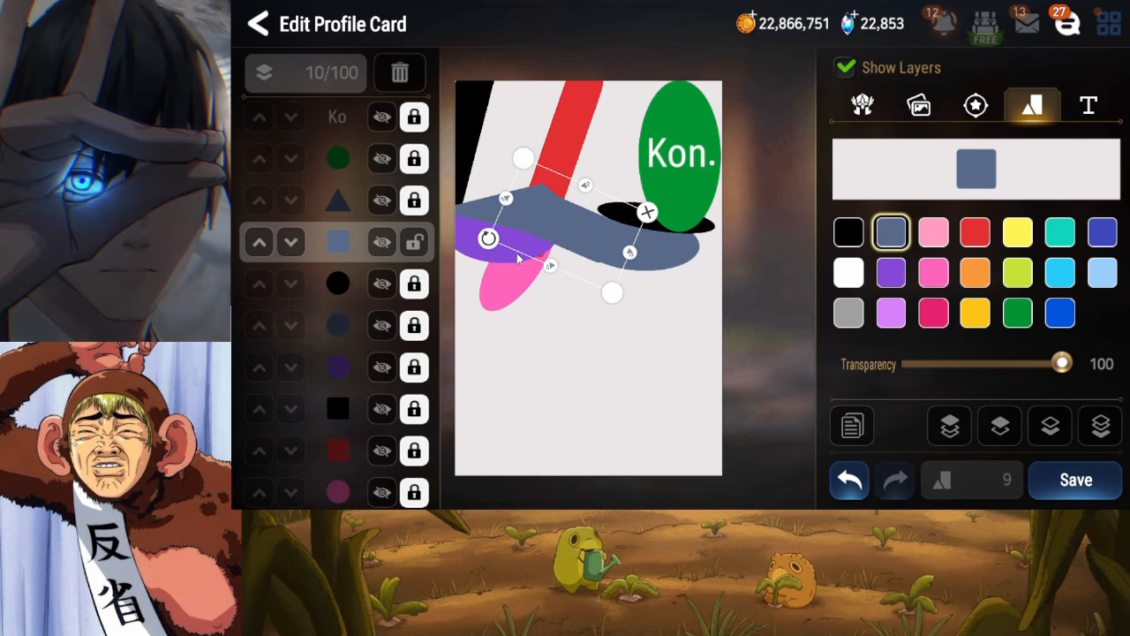
pyautogui.click(492, 251)
# Hide the slate-blue square, save the card, and add a slate-blue circle with its layer directly below the triangle's
pyautogui.click(382, 241)
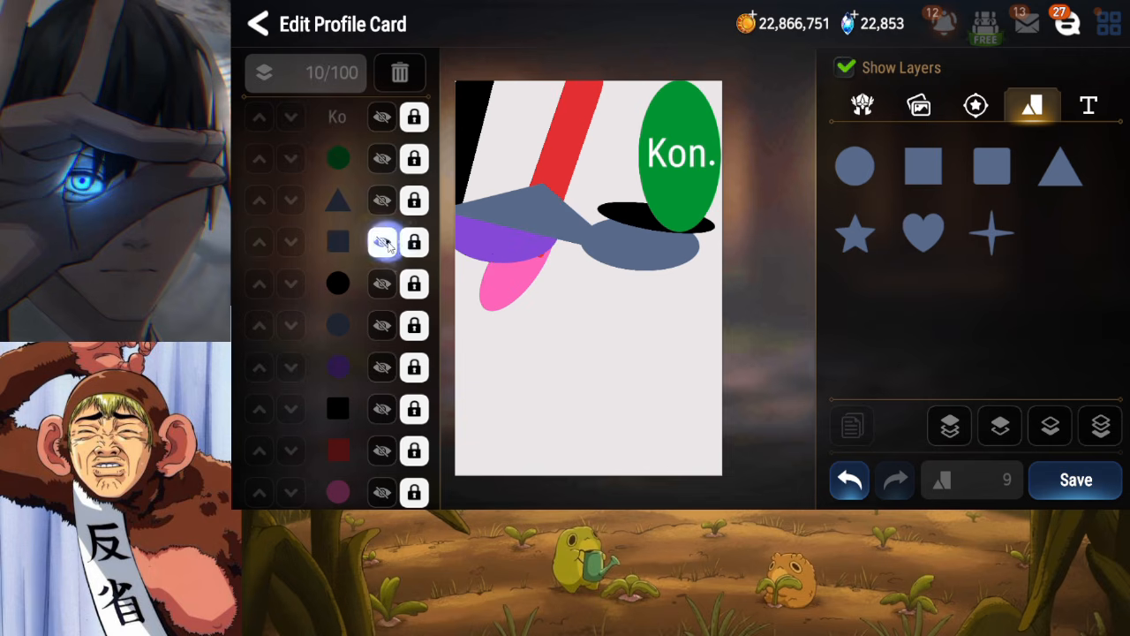
pyautogui.click(1101, 484)
pyautogui.click(863, 168)
pyautogui.moveTo(566, 303); pyautogui.dragTo(563, 277)
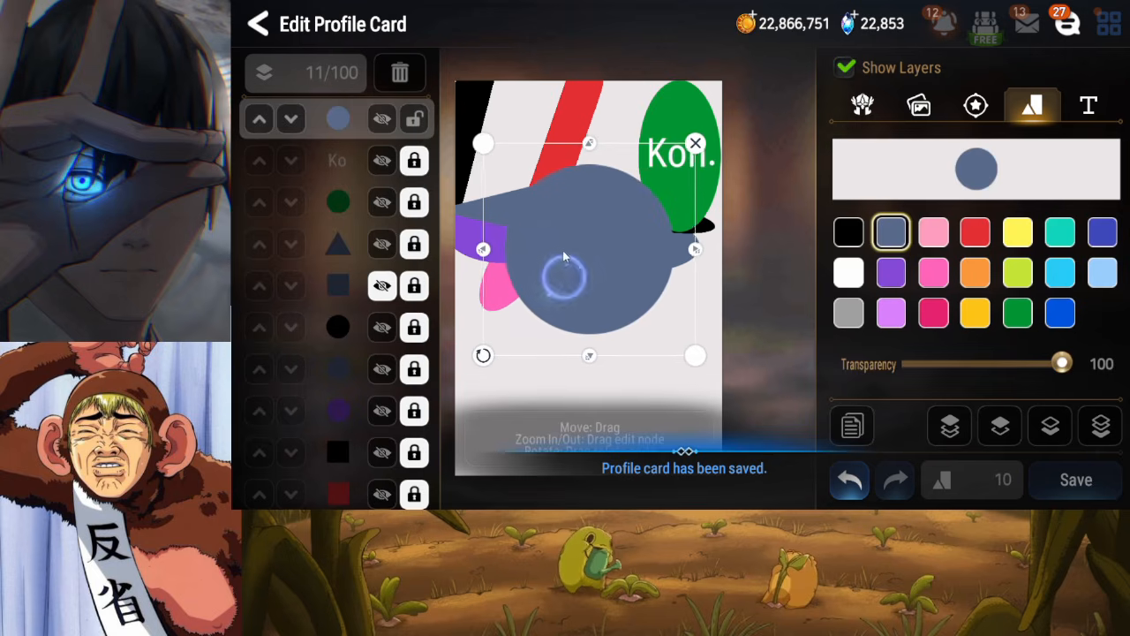
pyautogui.click(1051, 427)
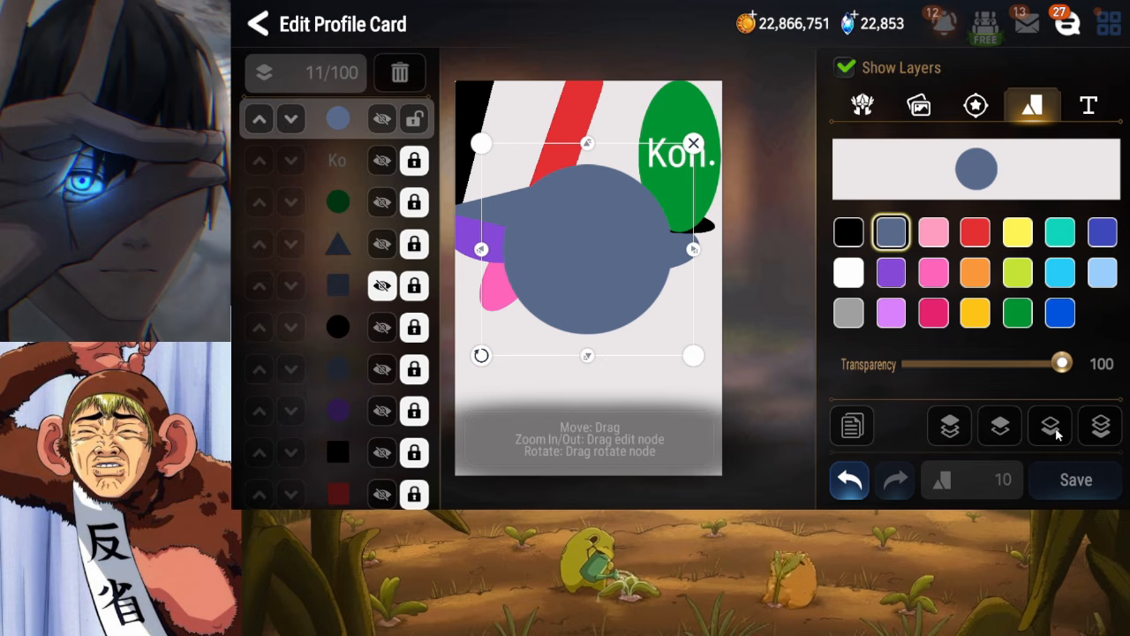
pyautogui.click(1050, 428)
pyautogui.click(1050, 428)
# Flatten and tilt the new slate-blue circle into a diagonal ellipse bridging the triangle and the lower ellipse
pyautogui.moveTo(583, 142); pyautogui.dragTo(605, 218)
pyautogui.moveTo(486, 287); pyautogui.dragTo(512, 244)
pyautogui.moveTo(615, 250); pyautogui.dragTo(610, 240)
pyautogui.moveTo(622, 195); pyautogui.dragTo(621, 200)
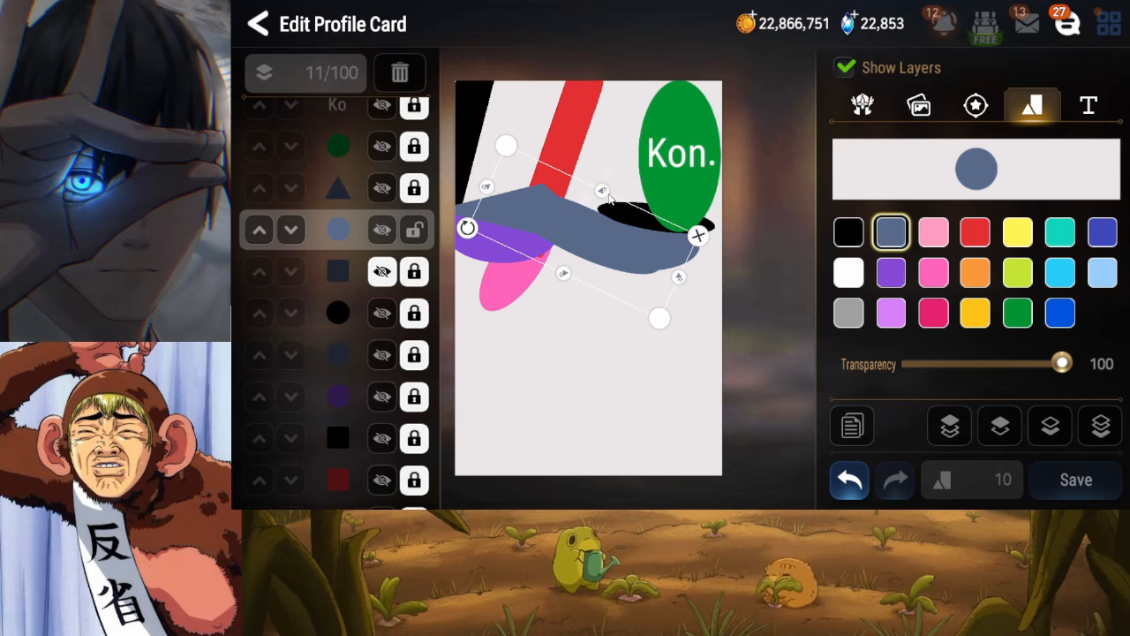
# Fine-tune the bridging ellipse's length, tilt, thickness and position so it blends with the neighbouring slate-blue shapes
pyautogui.moveTo(669, 277); pyautogui.dragTo(647, 261)
pyautogui.moveTo(608, 201); pyautogui.dragTo(605, 201)
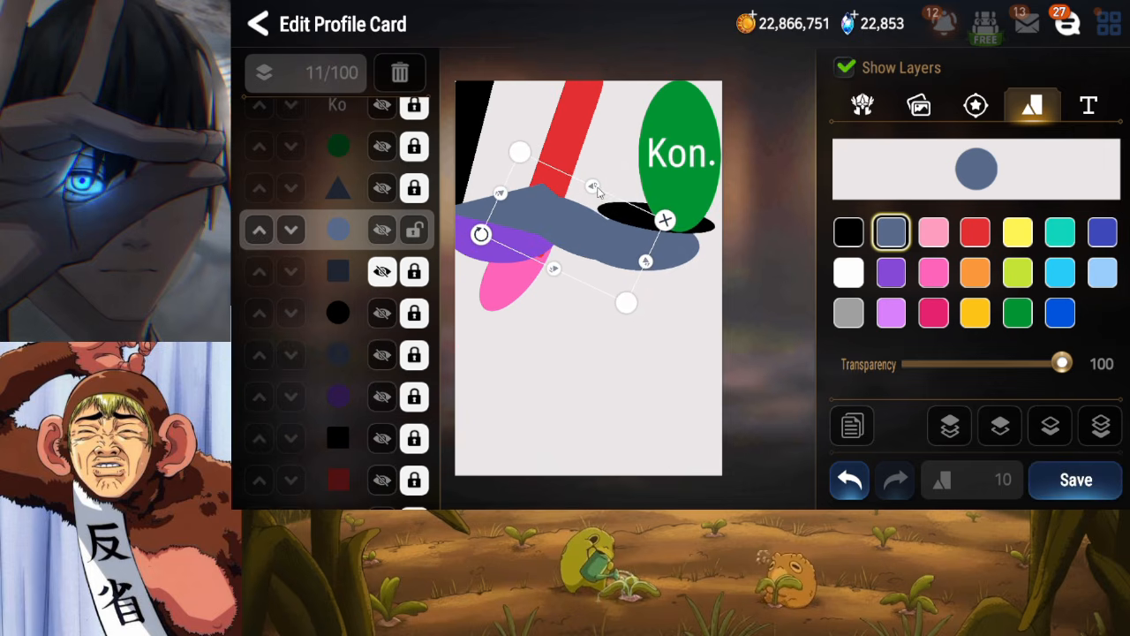
pyautogui.moveTo(481, 234); pyautogui.dragTo(482, 239)
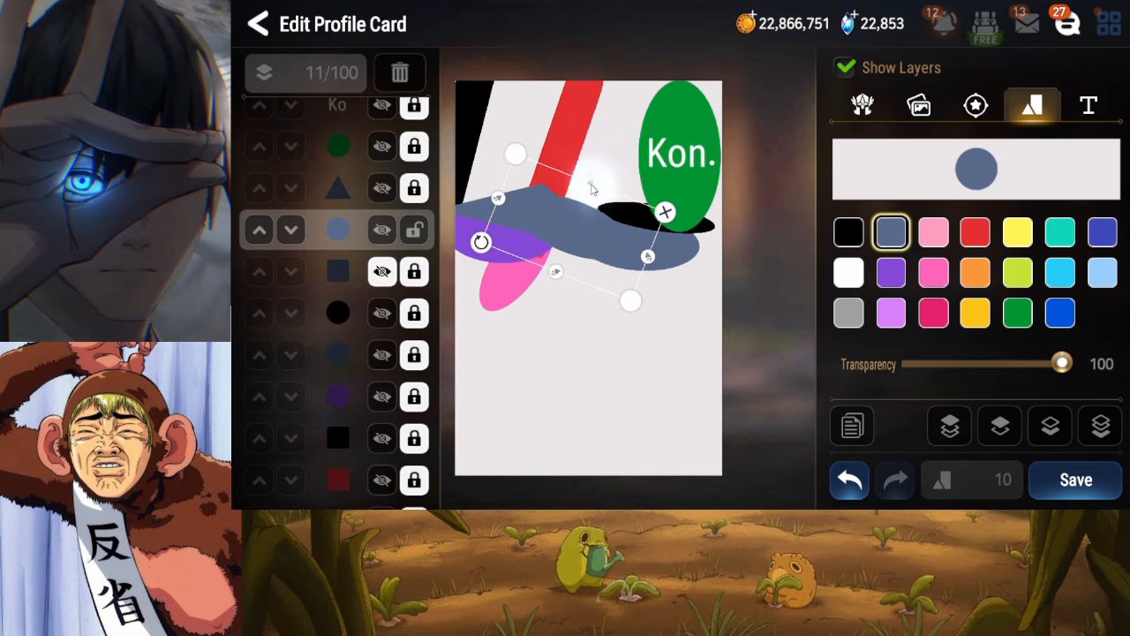
pyautogui.moveTo(648, 257); pyautogui.dragTo(662, 262)
pyautogui.moveTo(556, 275); pyautogui.dragTo(577, 247)
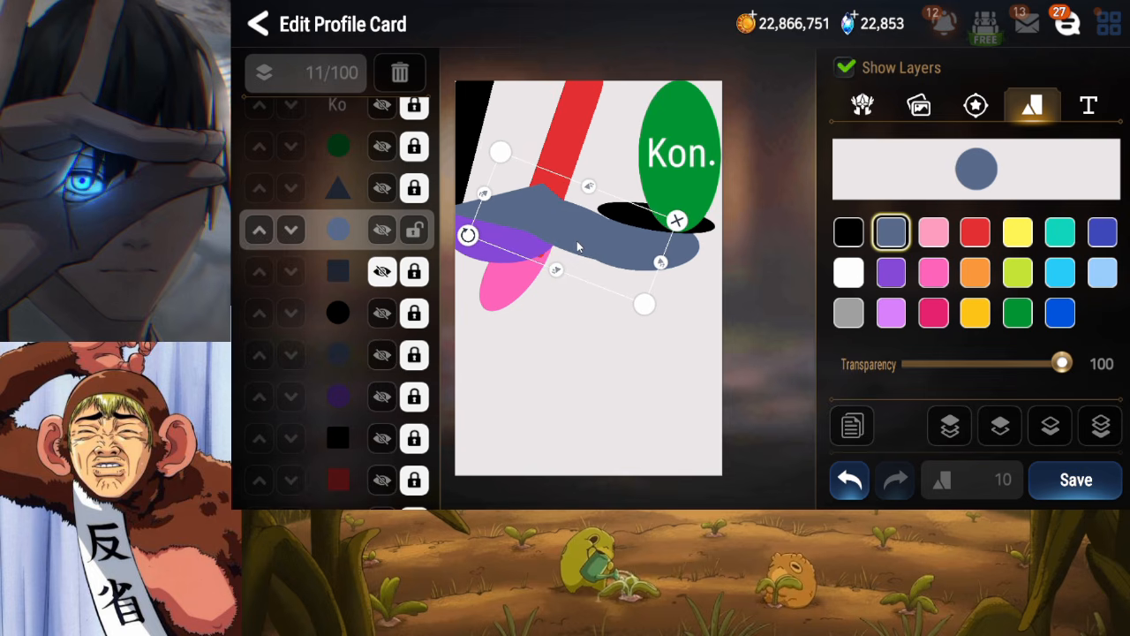
pyautogui.click(487, 250)
pyautogui.click(534, 242)
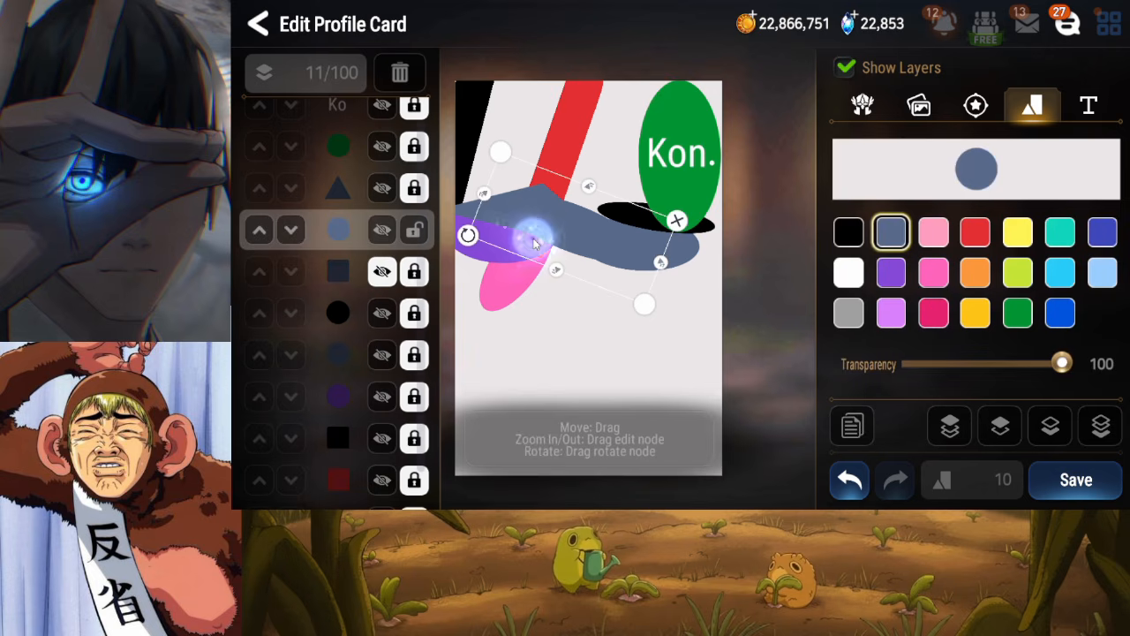
pyautogui.moveTo(569, 236); pyautogui.dragTo(569, 236)
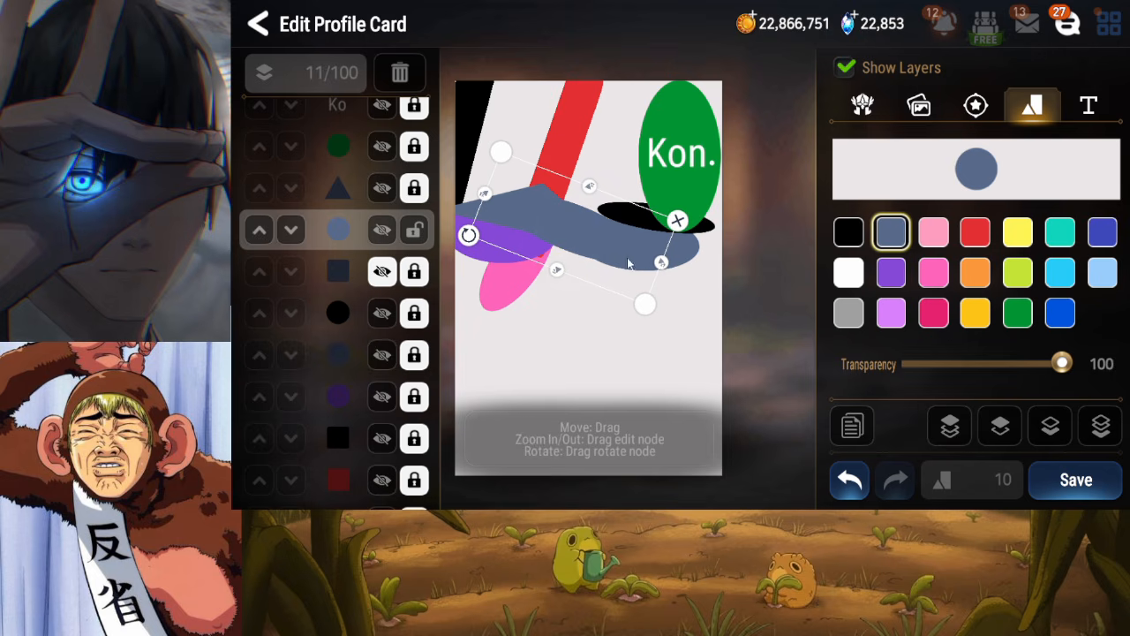
# Lock the bridging ellipse's layer, delete the hidden slate-blue square and save the card
pyautogui.click(418, 231)
pyautogui.click(415, 271)
pyautogui.click(414, 82)
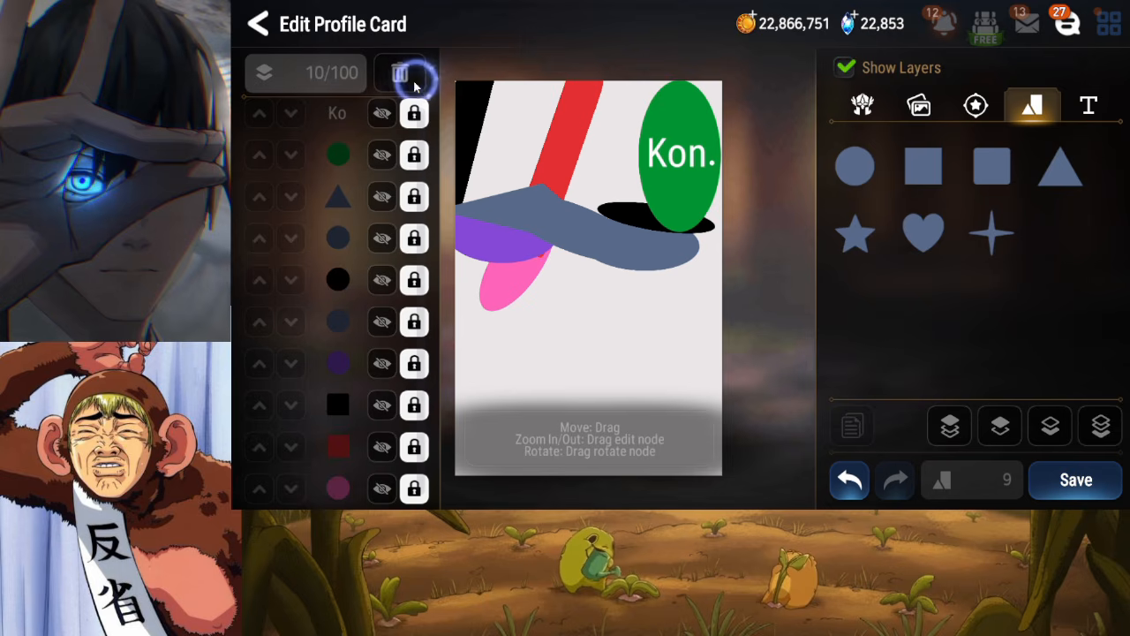
pyautogui.click(1042, 477)
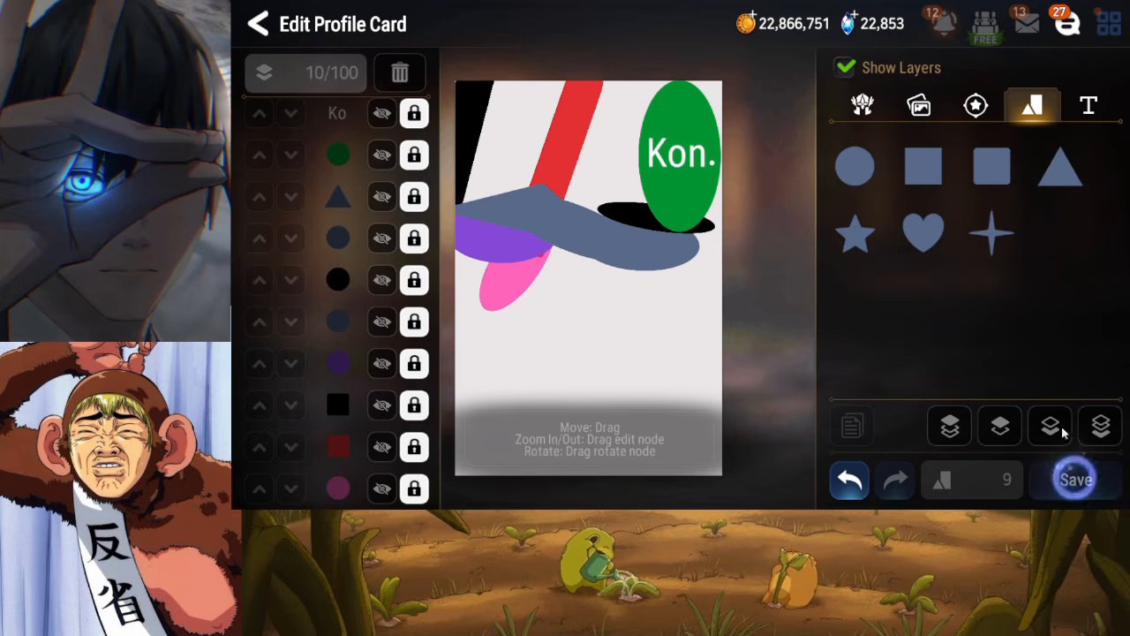
# Add a pink circle under the green ellipse and move its layer directly below the lower slate-blue ellipse
pyautogui.click(855, 166)
pyautogui.click(1050, 427)
pyautogui.click(1050, 427)
pyautogui.click(1051, 426)
pyautogui.click(1050, 427)
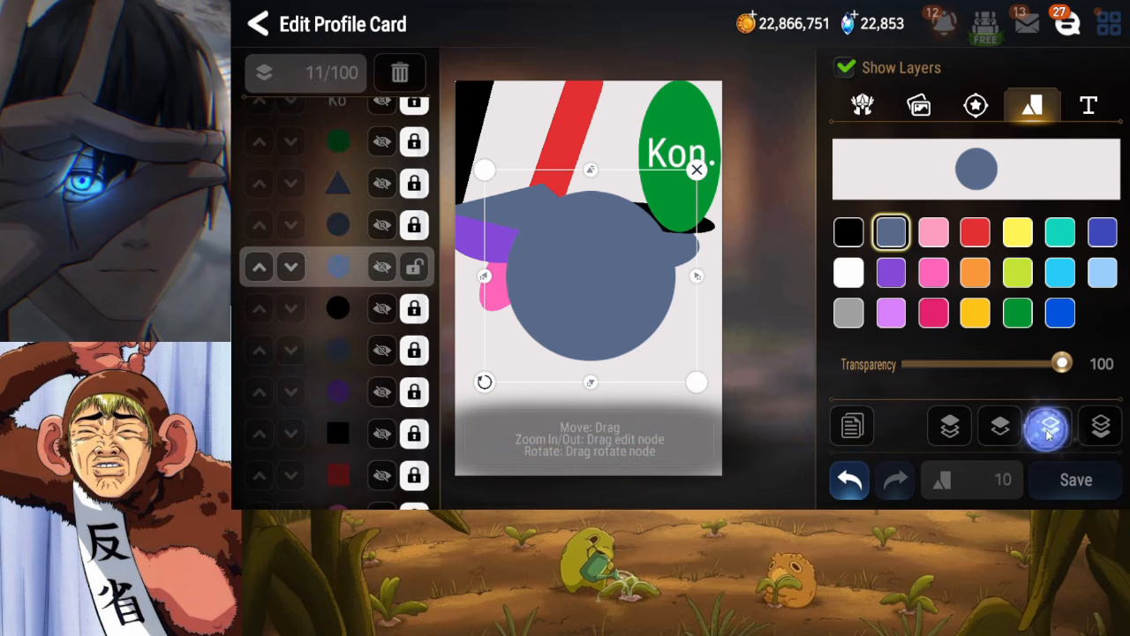
pyautogui.click(1050, 427)
pyautogui.click(934, 273)
pyautogui.moveTo(656, 291); pyautogui.dragTo(711, 261)
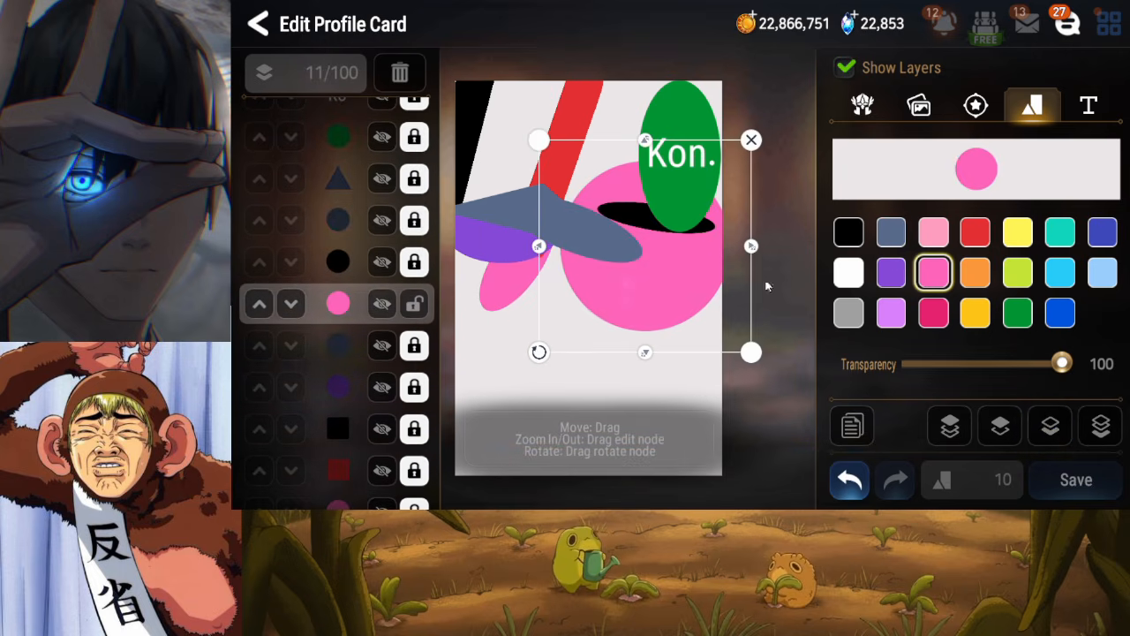
pyautogui.click(1050, 426)
# Shrink the pink circle into a small ellipse peeking out behind the slate-blue ellipse's outer end, then lock it and save the card
pyautogui.moveTo(664, 192); pyautogui.dragTo(733, 265)
pyautogui.moveTo(692, 288)
pyautogui.mouseDown()
pyautogui.moveTo(702, 283)
pyautogui.moveTo(692, 292)
pyautogui.mouseUp()
pyautogui.click(677, 313)
pyautogui.click(687, 294)
pyautogui.moveTo(680, 301); pyautogui.dragTo(695, 284)
pyautogui.moveTo(740, 250); pyautogui.dragTo(732, 253)
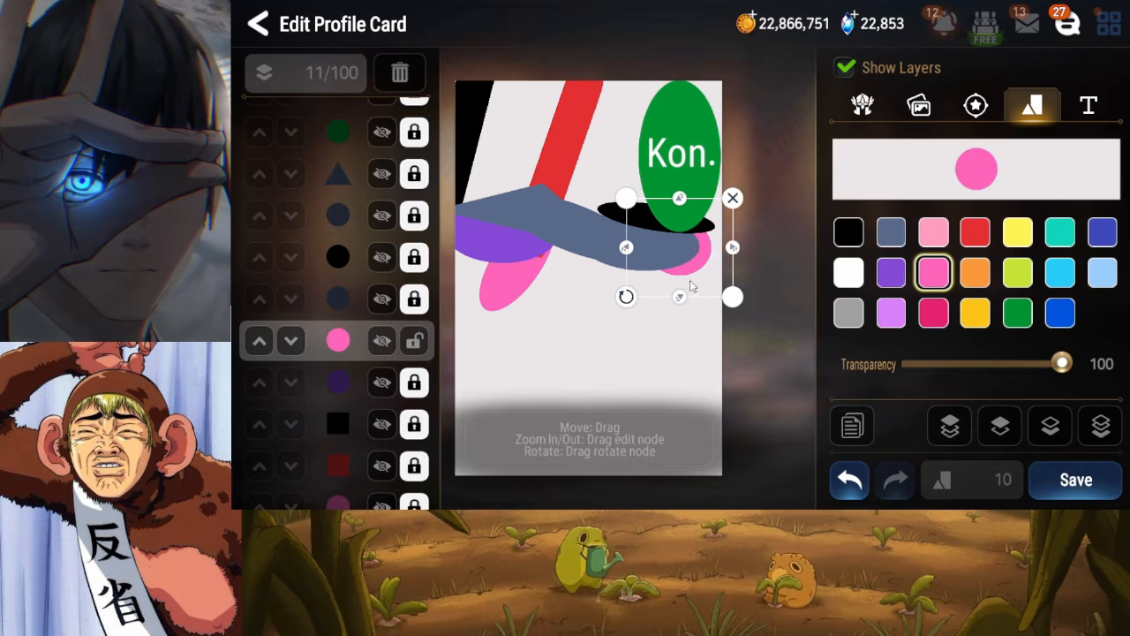
pyautogui.moveTo(691, 286)
pyautogui.mouseDown()
pyautogui.moveTo(686, 302)
pyautogui.moveTo(688, 278)
pyautogui.mouseUp()
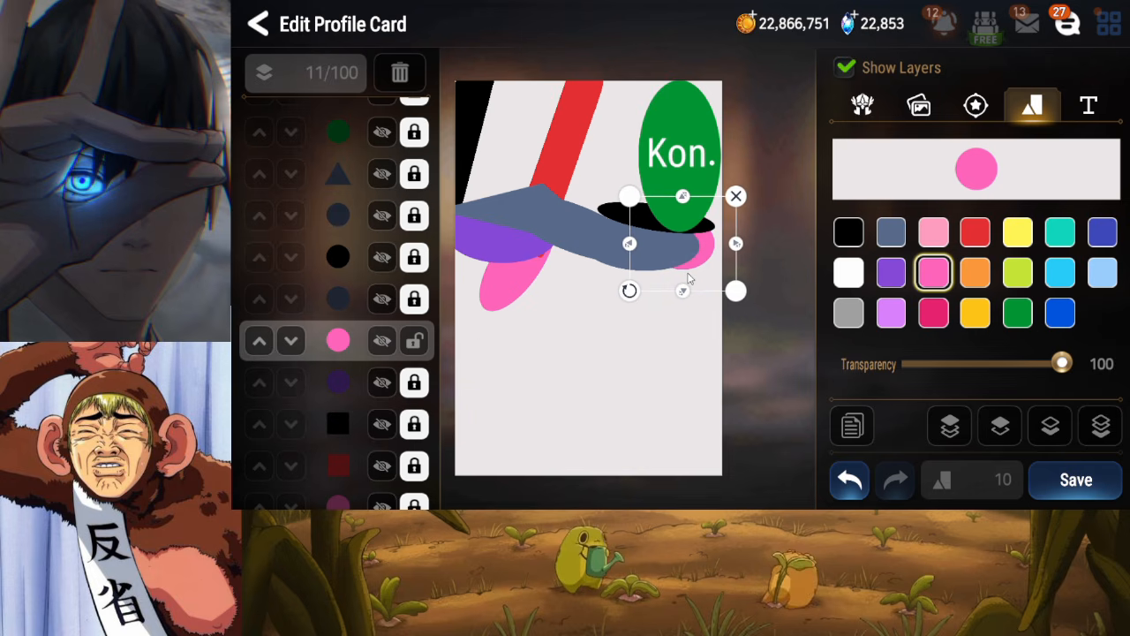
pyautogui.click(409, 346)
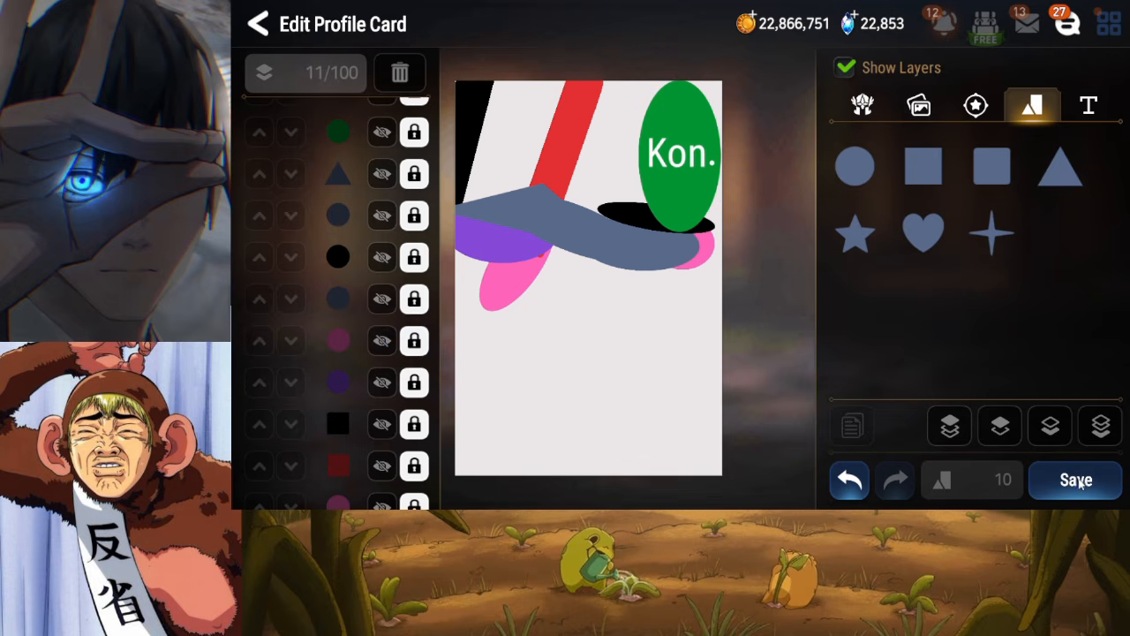
pyautogui.click(1078, 482)
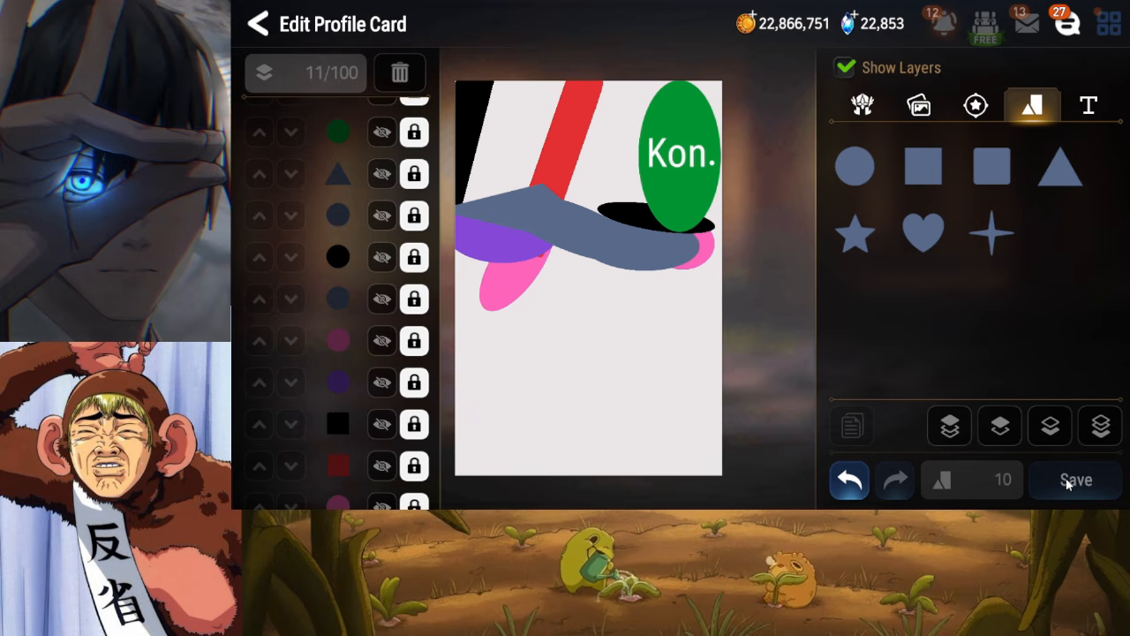
pyautogui.click(1068, 481)
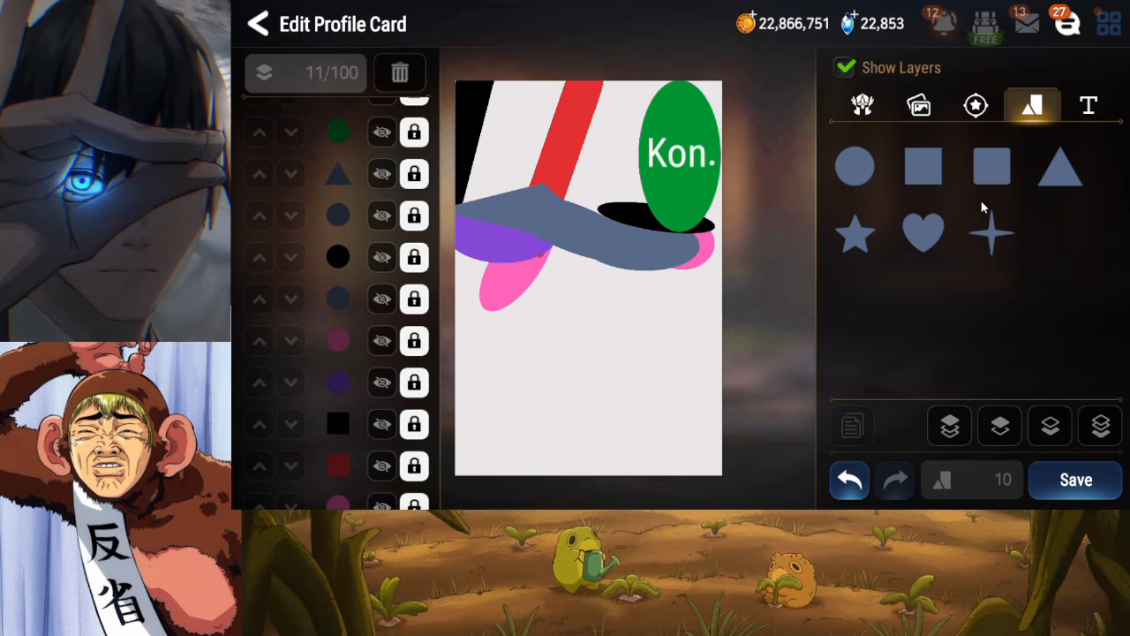
# Add a slate-blue triangle, flatten it into a thin sliver and rotate it diagonally in the empty area below the other shapes
pyautogui.click(1051, 182)
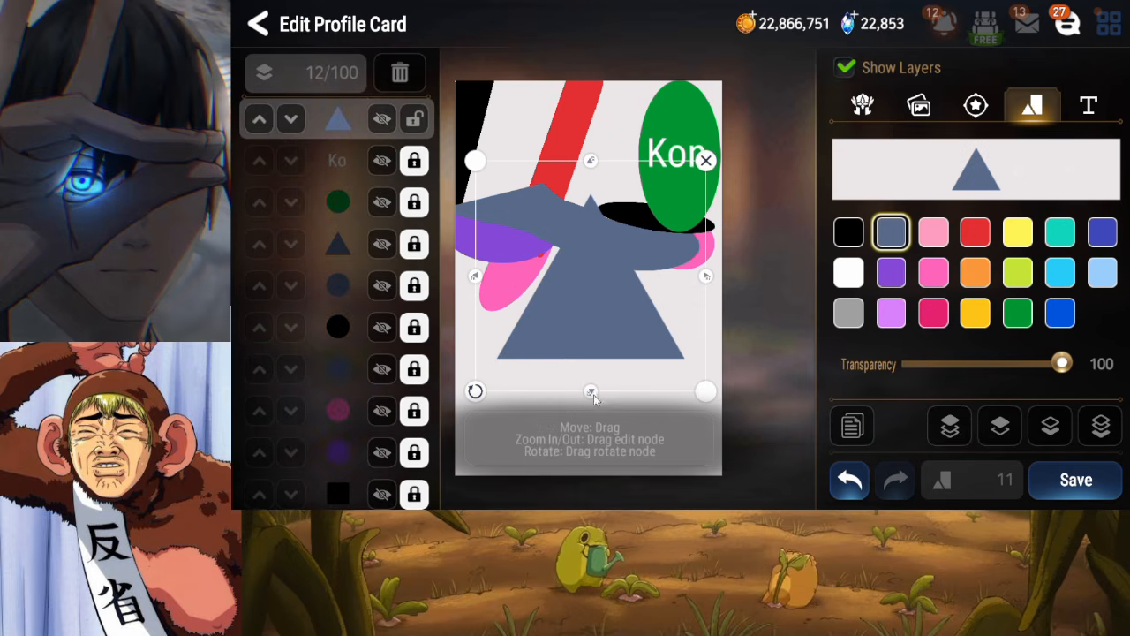
pyautogui.moveTo(643, 392); pyautogui.dragTo(642, 304)
pyautogui.moveTo(477, 307); pyautogui.dragTo(608, 335)
pyautogui.click(678, 318)
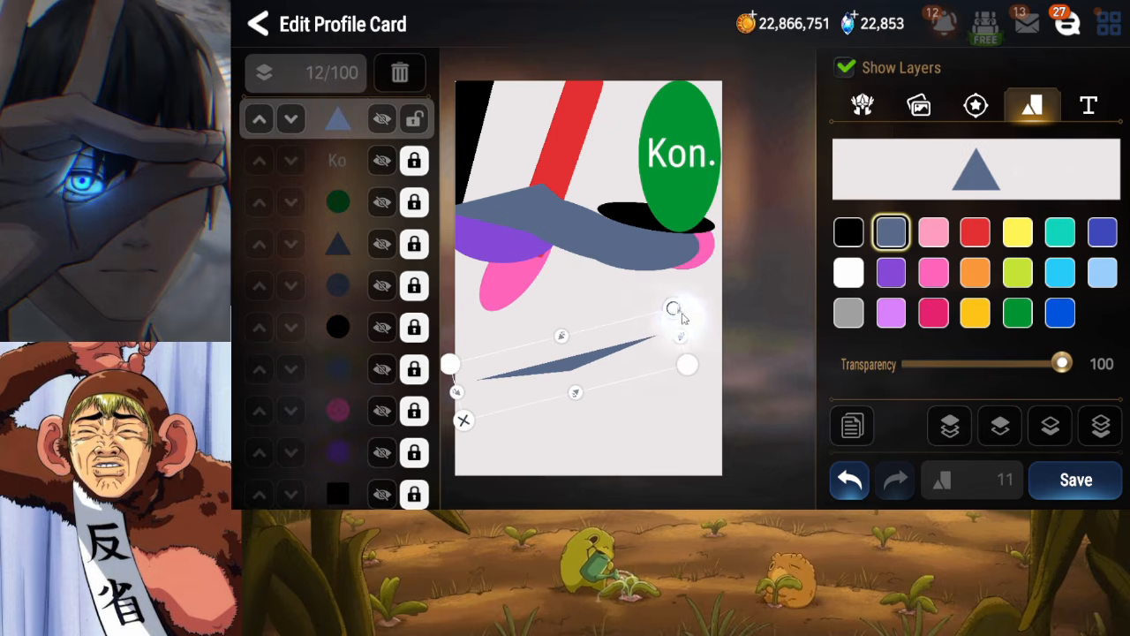
pyautogui.click(644, 323)
pyautogui.click(645, 325)
pyautogui.moveTo(676, 311); pyautogui.dragTo(652, 282)
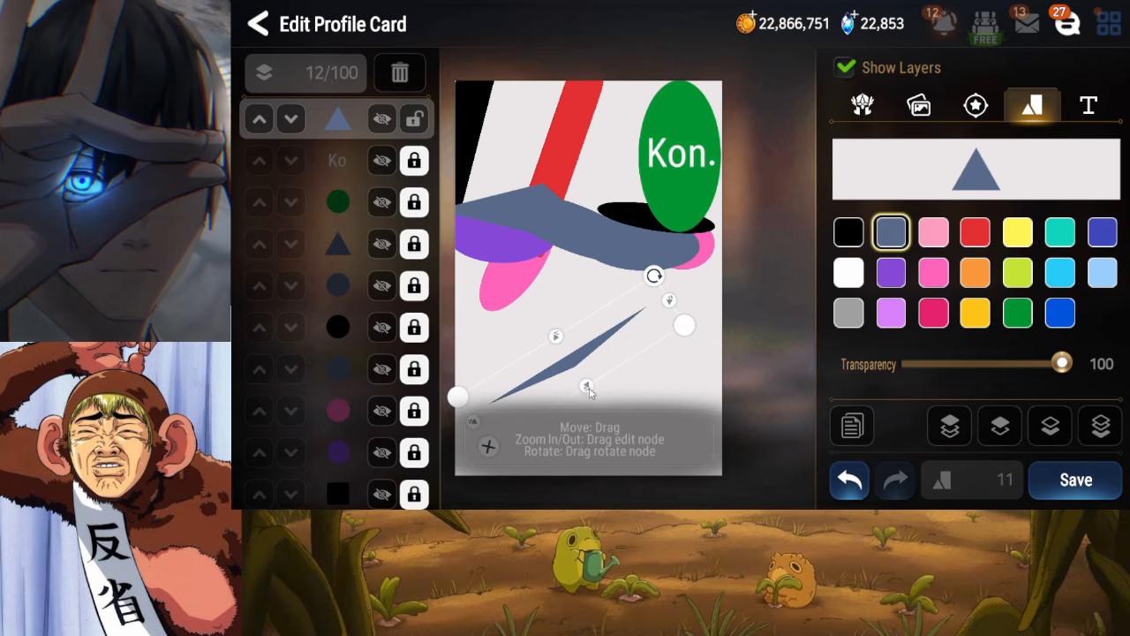
# Thicken the diagonal slate-blue triangle, shift it slightly and send its layer to the bottom of the stack
pyautogui.moveTo(589, 389)
pyautogui.mouseDown()
pyautogui.moveTo(595, 400)
pyautogui.moveTo(598, 371)
pyautogui.moveTo(590, 377)
pyautogui.mouseUp()
pyautogui.moveTo(659, 305); pyautogui.dragTo(646, 313)
pyautogui.click(1100, 430)
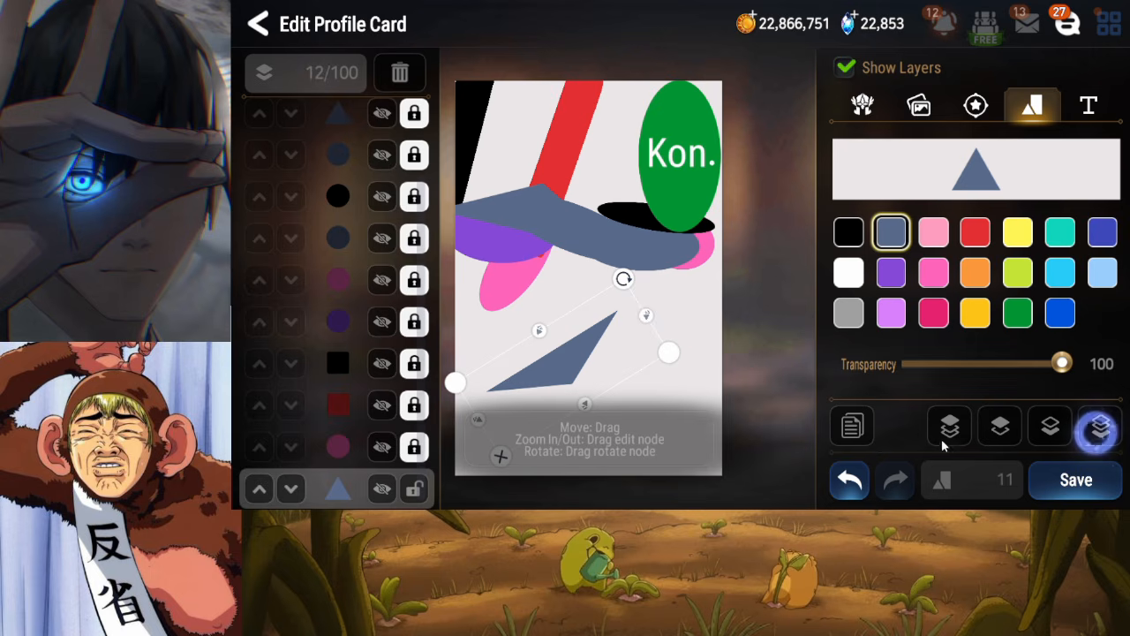
# Lengthen the diagonal triangle and refine its tilt, thickness and position, then lock its layer and save the card
pyautogui.moveTo(585, 405)
pyautogui.mouseDown()
pyautogui.moveTo(576, 382)
pyautogui.moveTo(579, 408)
pyautogui.mouseUp()
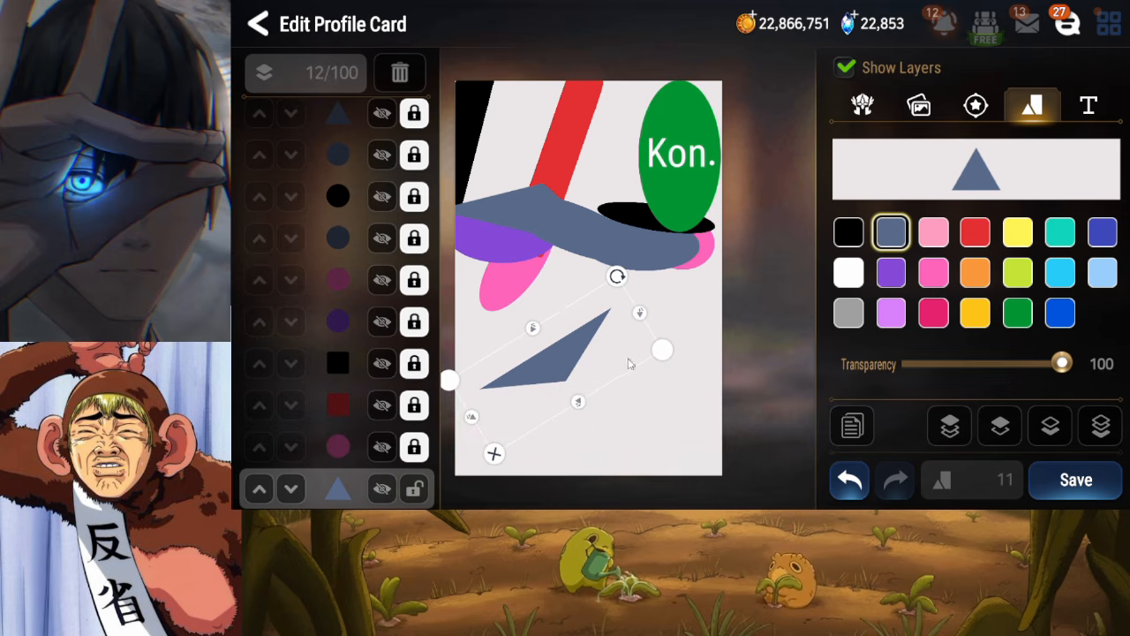
pyautogui.moveTo(639, 313); pyautogui.dragTo(664, 318)
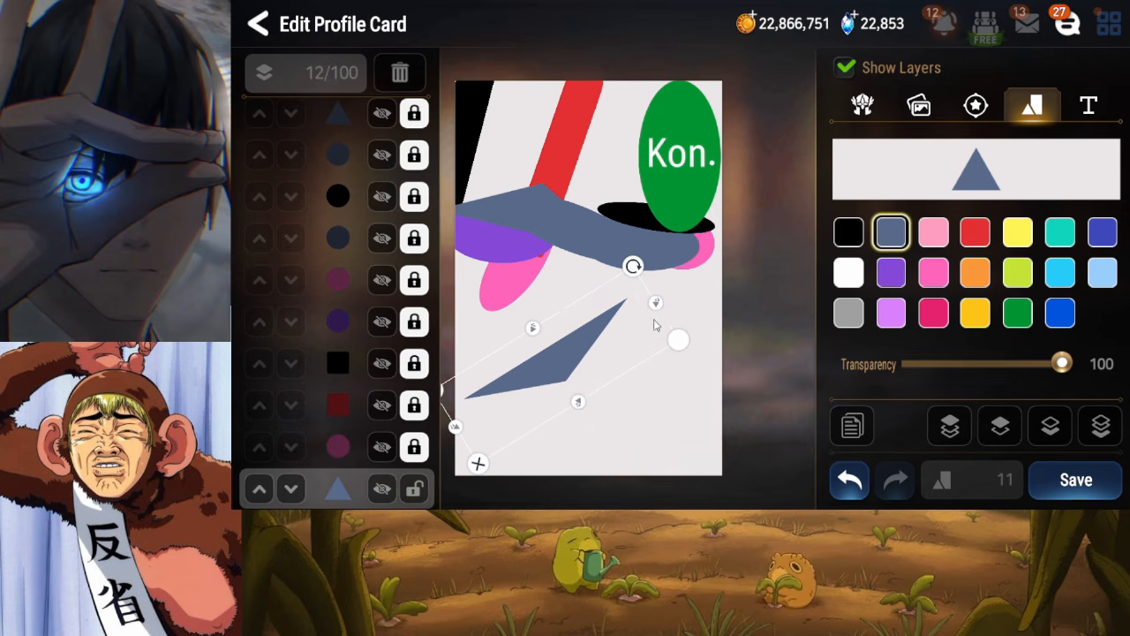
pyautogui.moveTo(631, 265); pyautogui.dragTo(630, 265)
pyautogui.moveTo(592, 345)
pyautogui.mouseDown()
pyautogui.moveTo(578, 367)
pyautogui.moveTo(584, 350)
pyautogui.mouseUp()
pyautogui.moveTo(626, 270); pyautogui.dragTo(631, 284)
pyautogui.moveTo(573, 412); pyautogui.dragTo(574, 386)
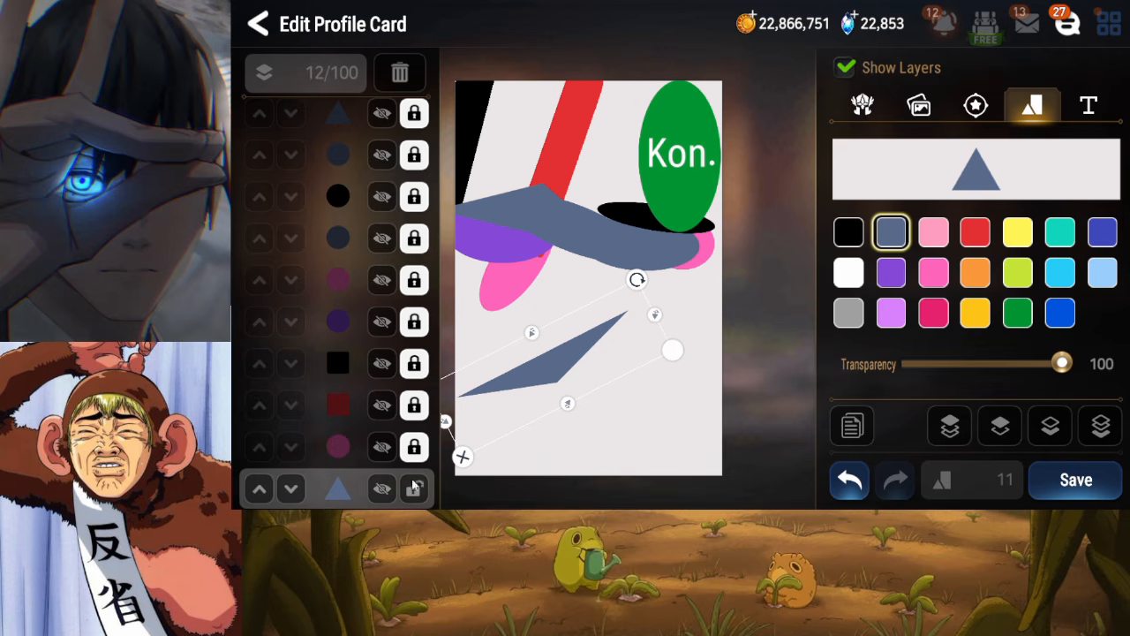
pyautogui.click(414, 487)
pyautogui.click(1076, 479)
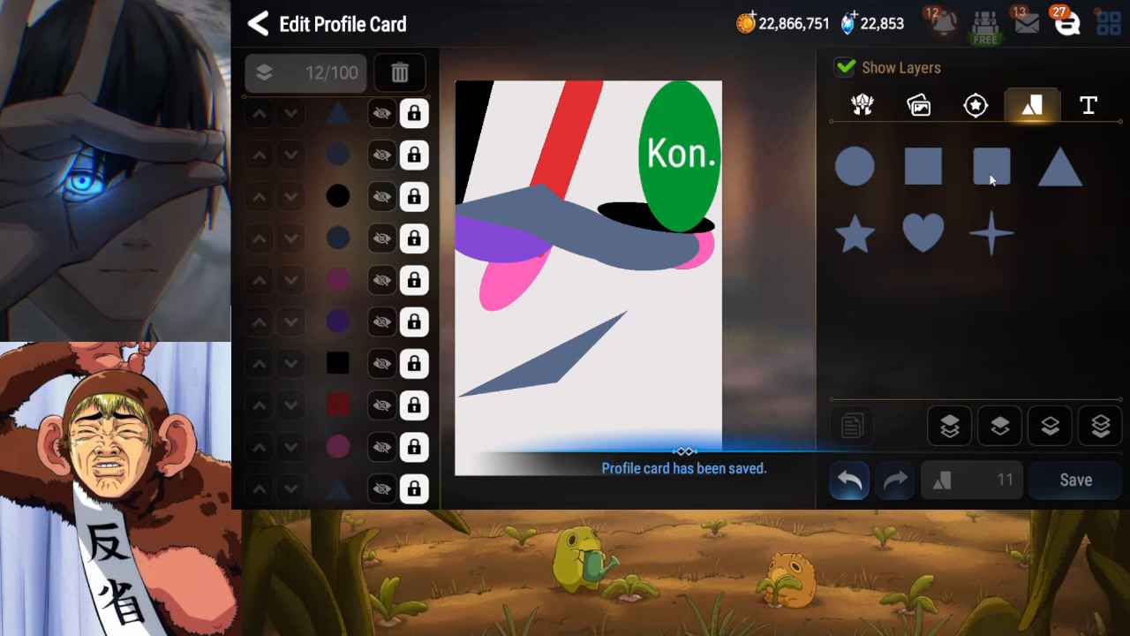
# Add a circle, flatten and tilt it into a diagonal ellipse over the triangle's upper end, and color it pink
pyautogui.click(855, 166)
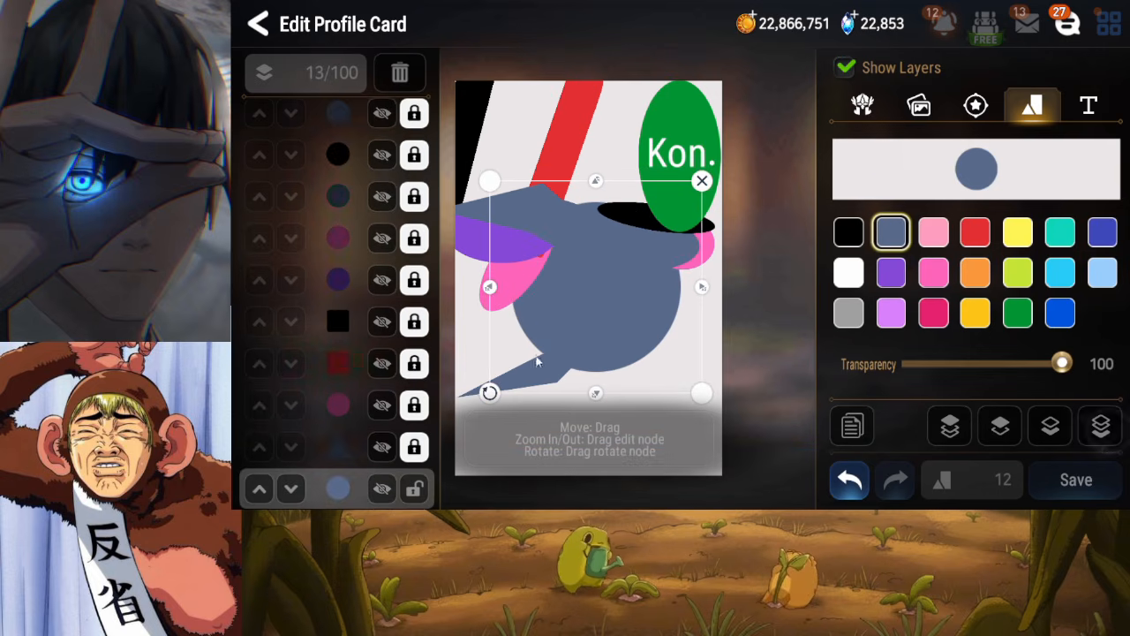
pyautogui.moveTo(537, 360); pyautogui.dragTo(559, 353)
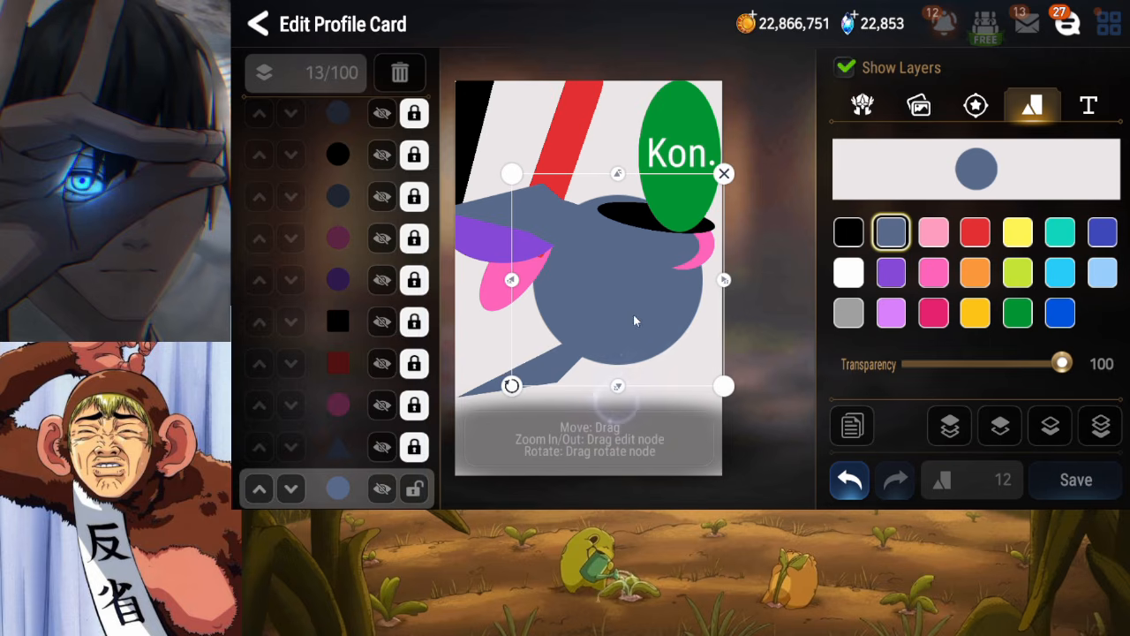
pyautogui.moveTo(628, 320); pyautogui.dragTo(628, 322)
pyautogui.moveTo(619, 390); pyautogui.dragTo(627, 331)
pyautogui.moveTo(511, 330); pyautogui.dragTo(536, 390)
pyautogui.click(933, 271)
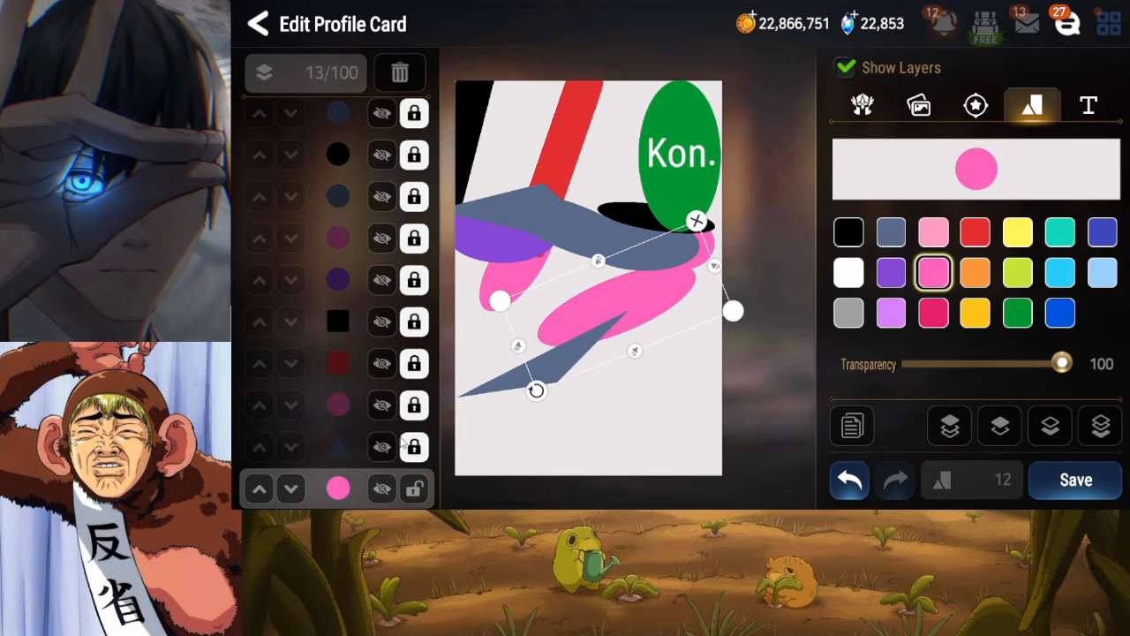
# Unlock the diagonal triangle, recolor it crimson and relock it, then recolor the tilted pink ellipse beside it crimson
pyautogui.click(402, 446)
pyautogui.click(934, 312)
pyautogui.scroll(-1, 370, 415)
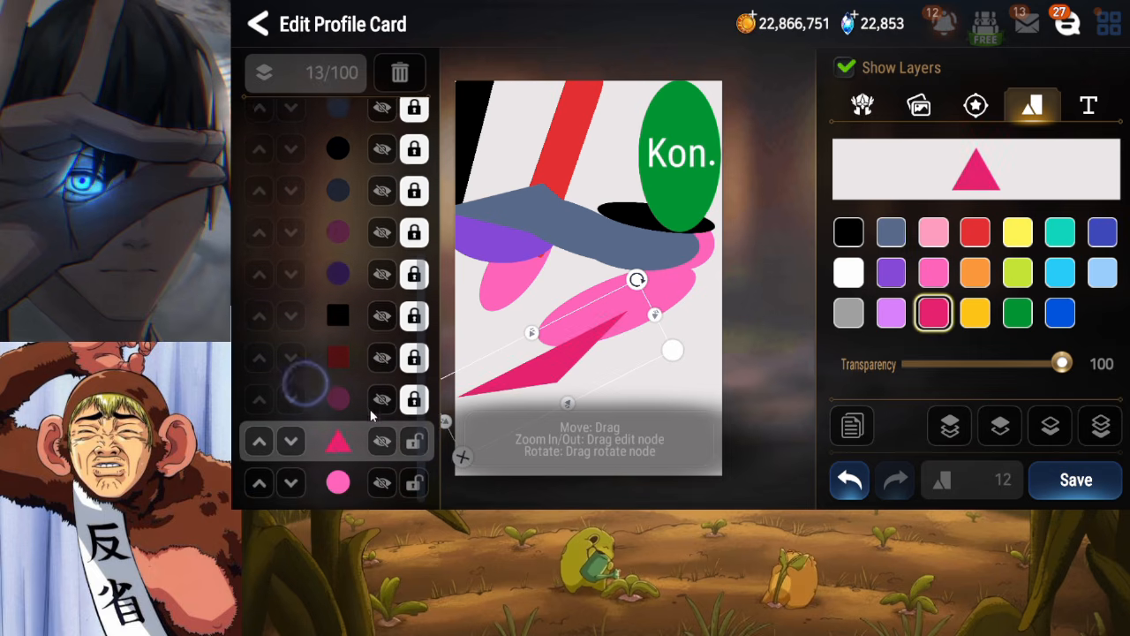
pyautogui.click(389, 485)
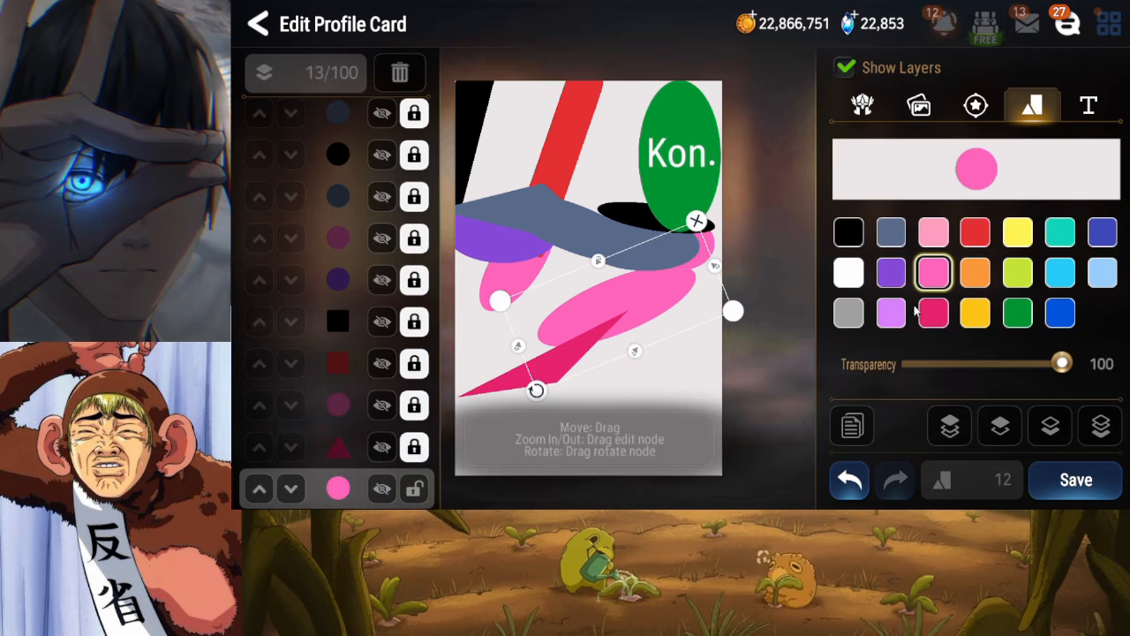
pyautogui.click(933, 313)
# Adjust the crimson ellipse's length and thickness, tilt it more steeply and shift it to merge with the triangle's thick end
pyautogui.moveTo(715, 265); pyautogui.dragTo(736, 273)
pyautogui.moveTo(610, 274); pyautogui.dragTo(607, 257)
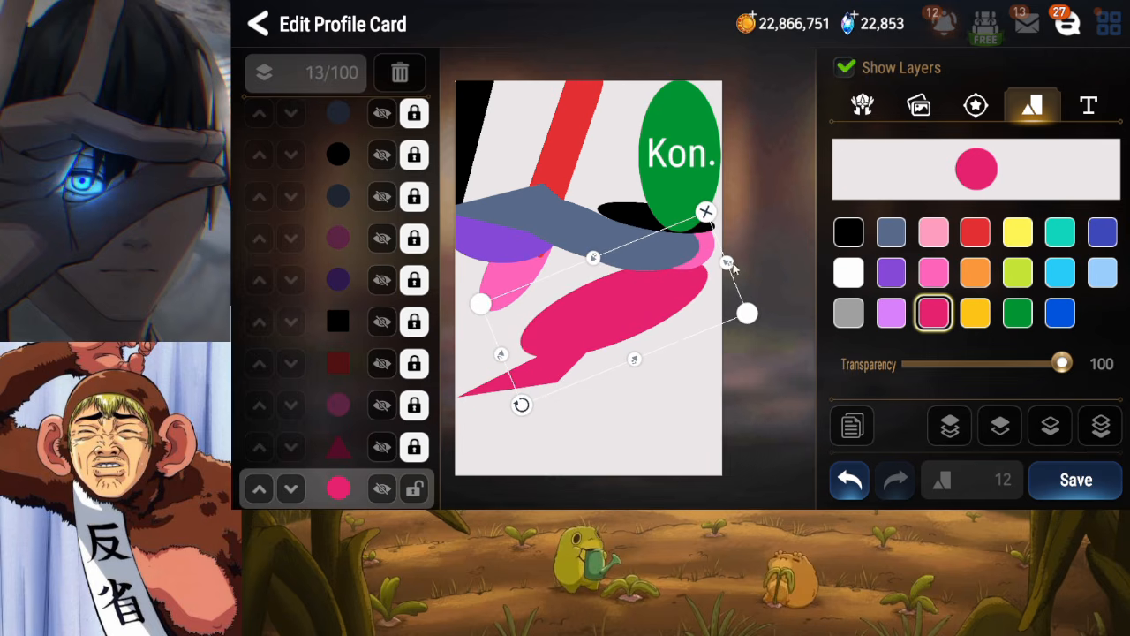
pyautogui.moveTo(724, 264); pyautogui.dragTo(714, 272)
pyautogui.click(538, 426)
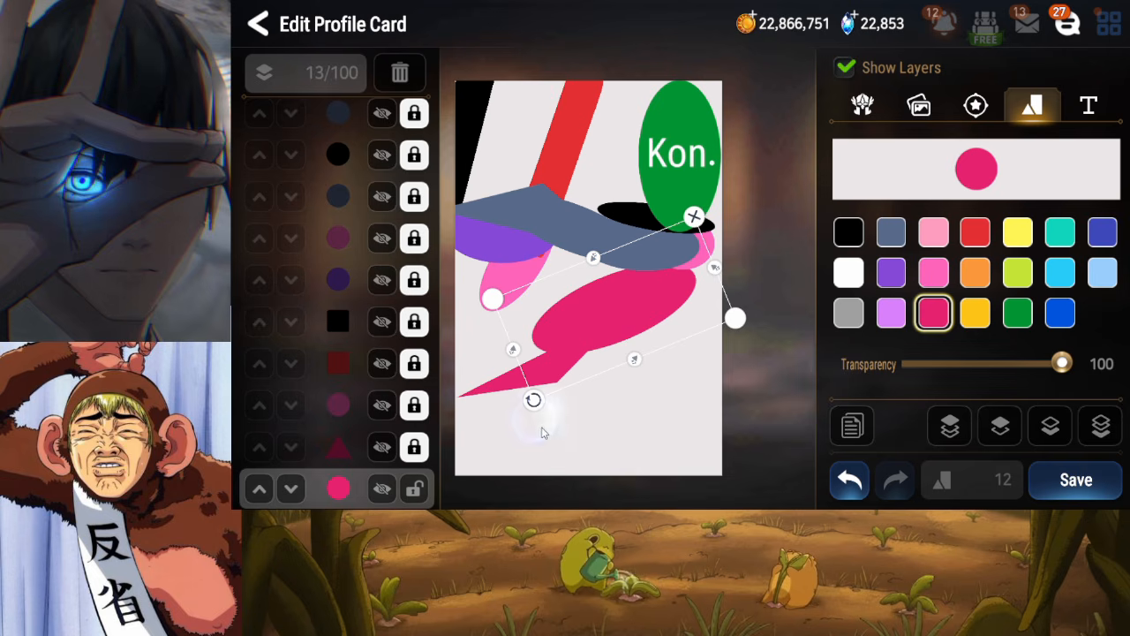
pyautogui.moveTo(576, 363); pyautogui.dragTo(573, 370)
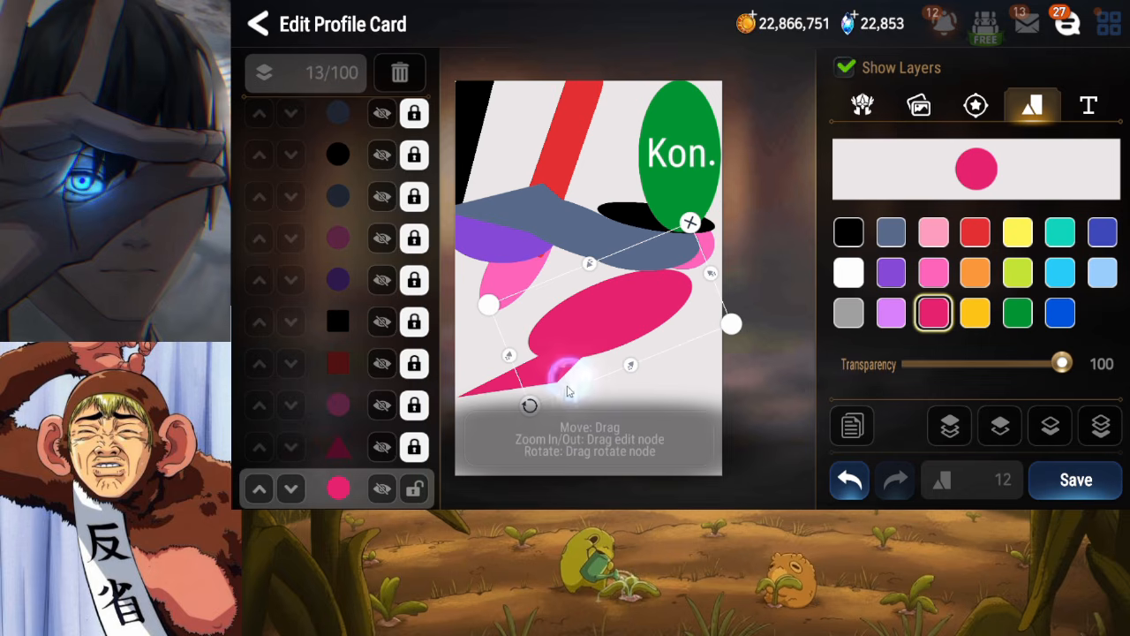
pyautogui.moveTo(530, 405); pyautogui.dragTo(572, 354)
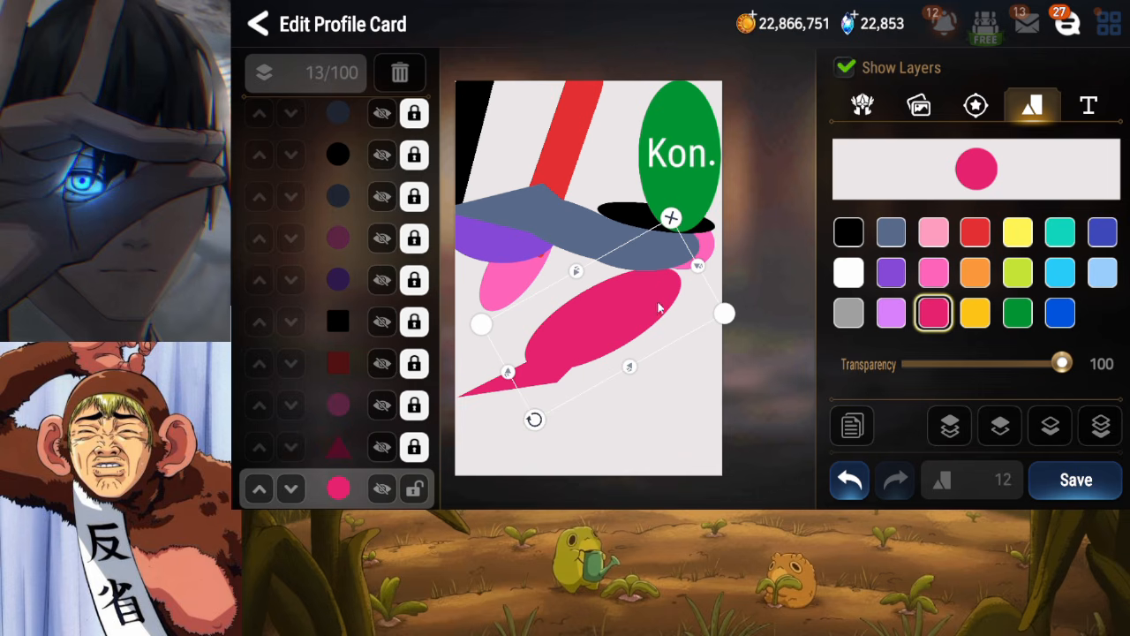
pyautogui.moveTo(699, 272); pyautogui.dragTo(707, 267)
# Duplicate the crimson ellipse, move the copy's layer down to just above the original and recolor the copy white
pyautogui.click(852, 426)
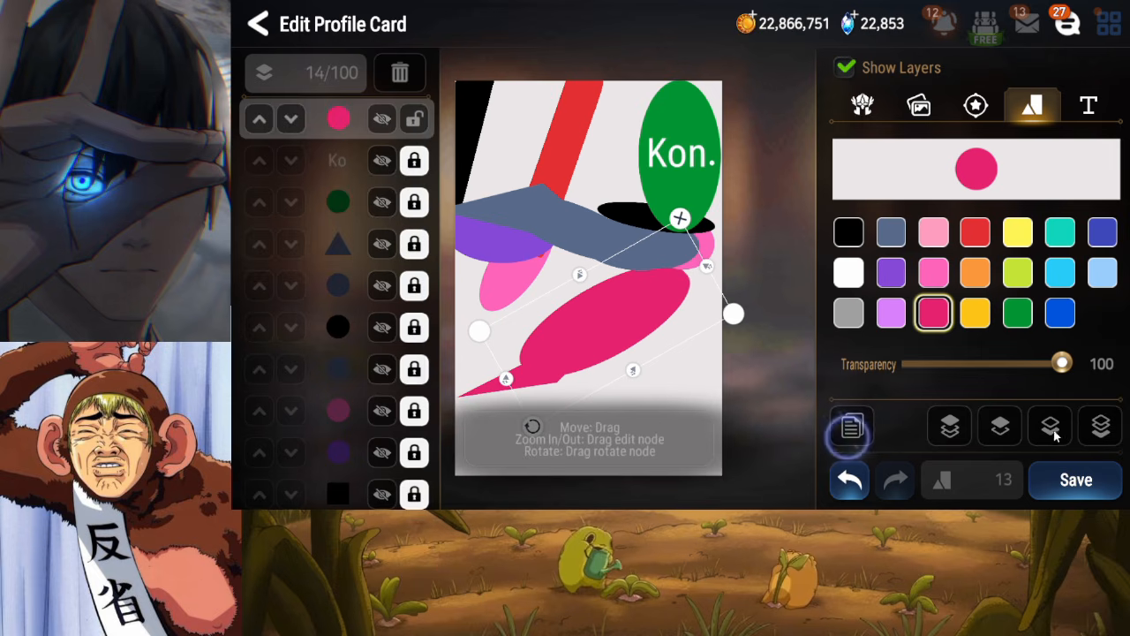
pyautogui.click(1060, 430)
pyautogui.click(1000, 427)
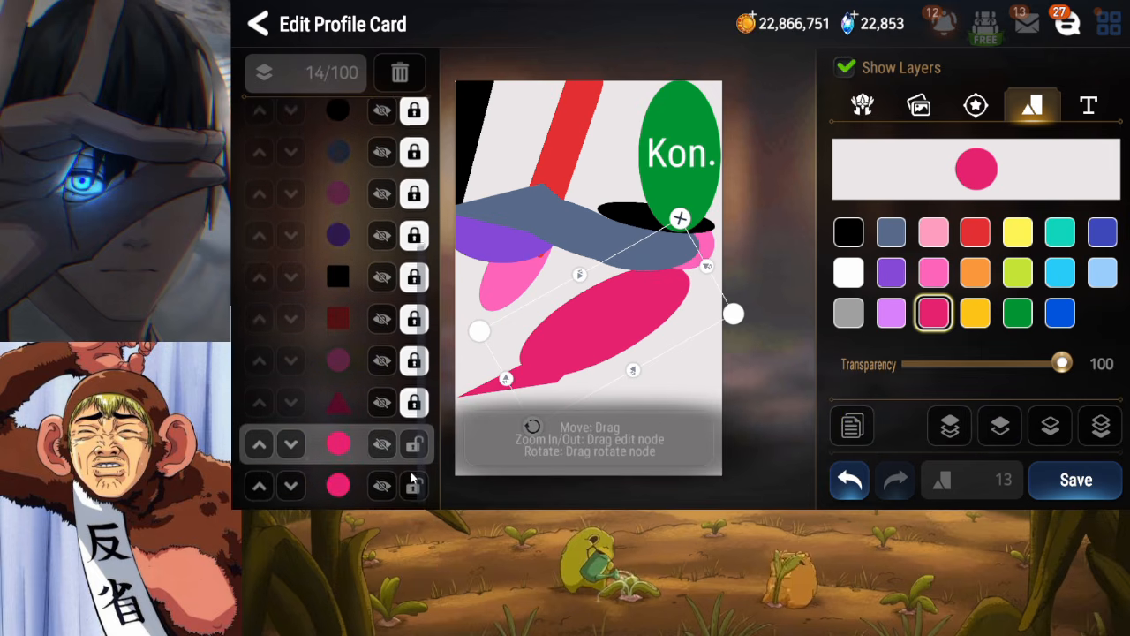
pyautogui.click(849, 273)
# Shrink and tilt the white ellipse along the crimson ellipse's lower edge, then lock its layer and save the card
pyautogui.moveTo(611, 360); pyautogui.dragTo(656, 359)
pyautogui.moveTo(587, 446); pyautogui.dragTo(573, 437)
pyautogui.moveTo(754, 286); pyautogui.dragTo(744, 292)
pyautogui.click(695, 387)
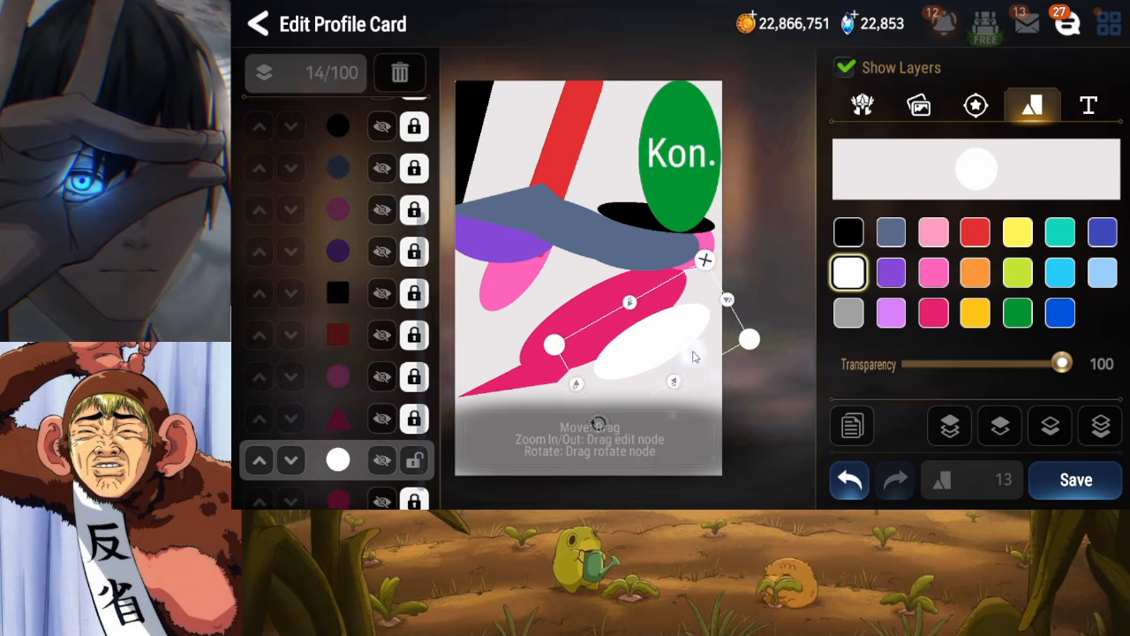
pyautogui.moveTo(694, 357); pyautogui.dragTo(629, 357)
pyautogui.moveTo(710, 293); pyautogui.dragTo(713, 287)
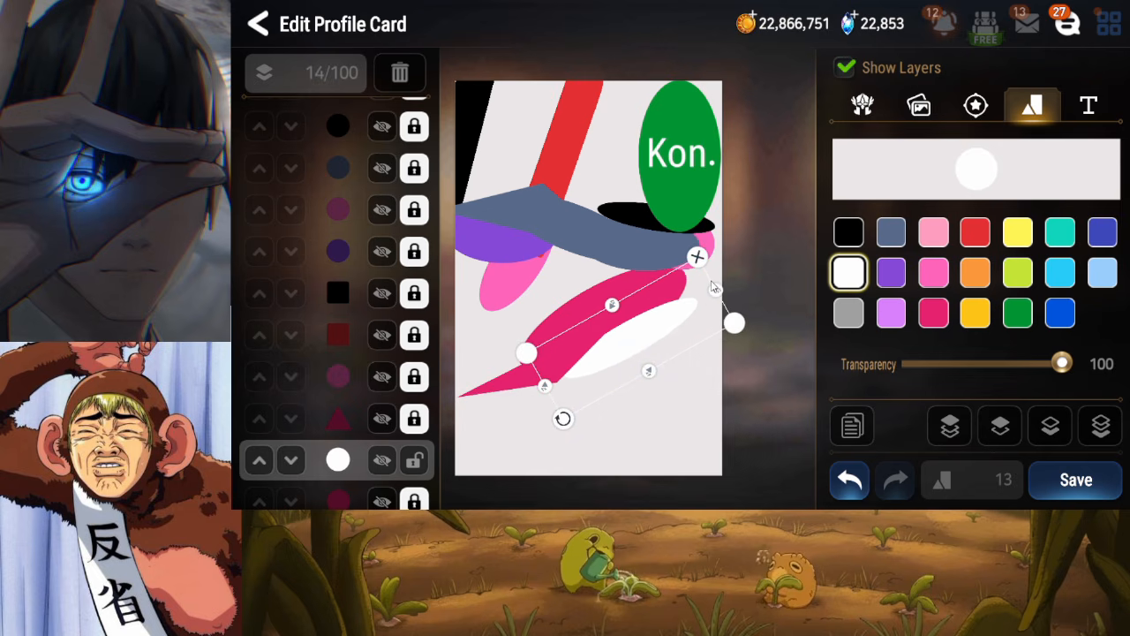
pyautogui.moveTo(562, 420); pyautogui.dragTo(566, 423)
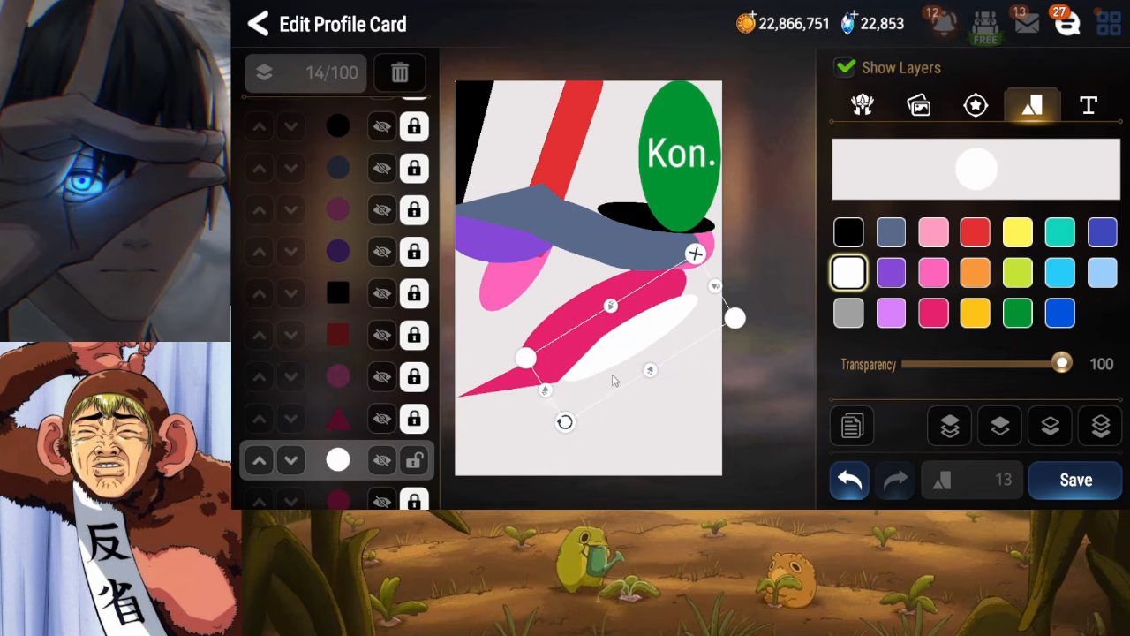
pyautogui.moveTo(613, 380); pyautogui.dragTo(613, 383)
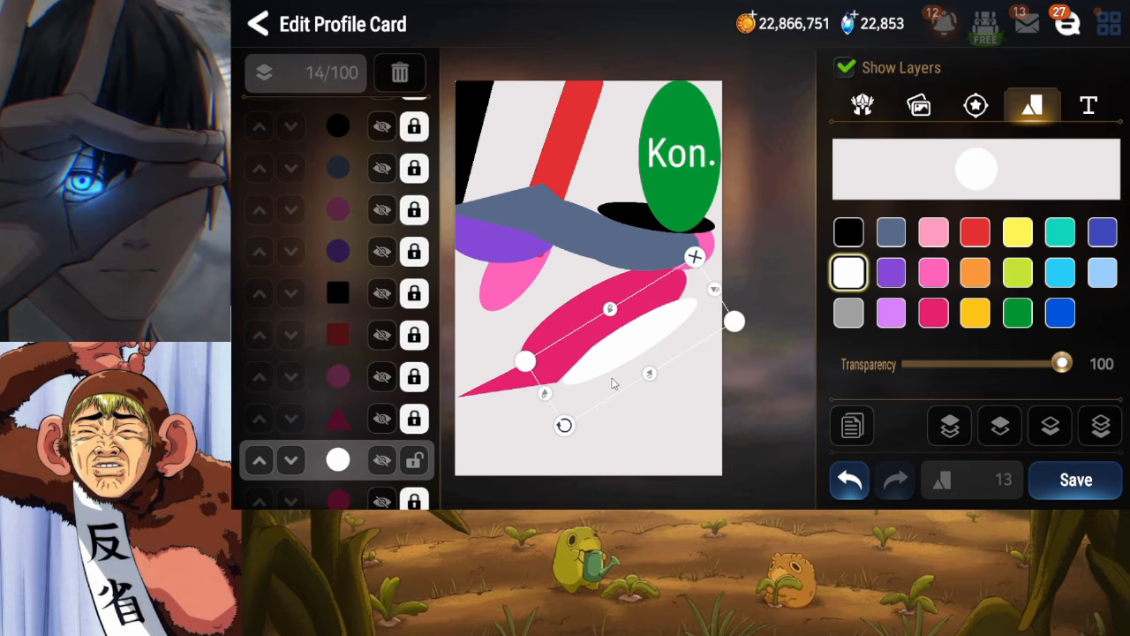
pyautogui.click(414, 465)
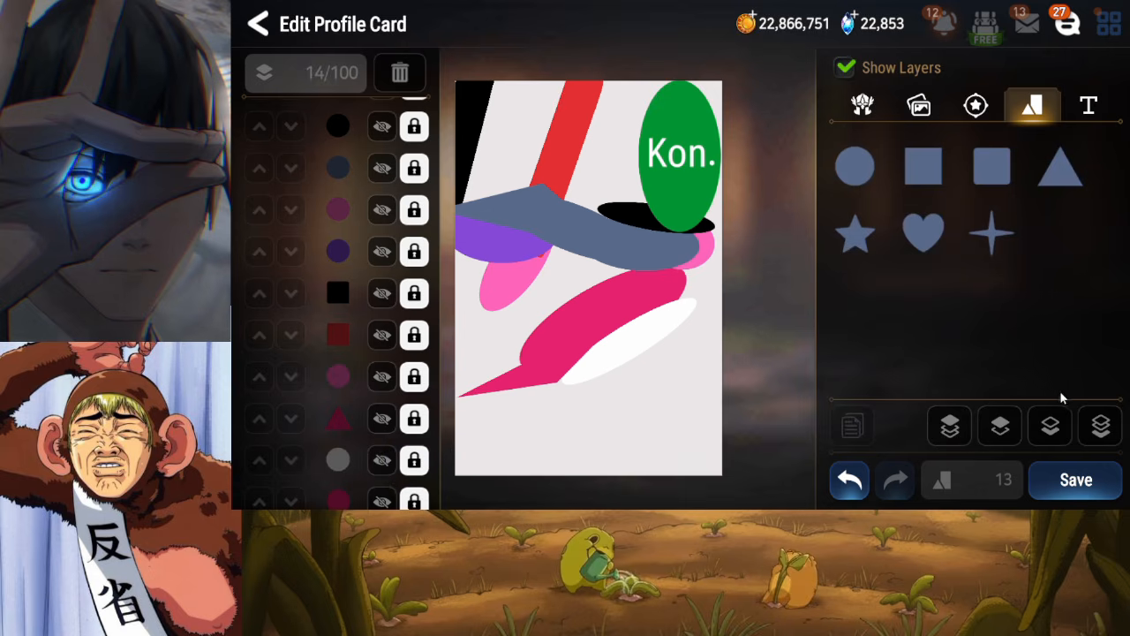
pyautogui.click(1077, 480)
# Add another circle, send its layer to the bottom of the stack and color it crimson
pyautogui.click(855, 166)
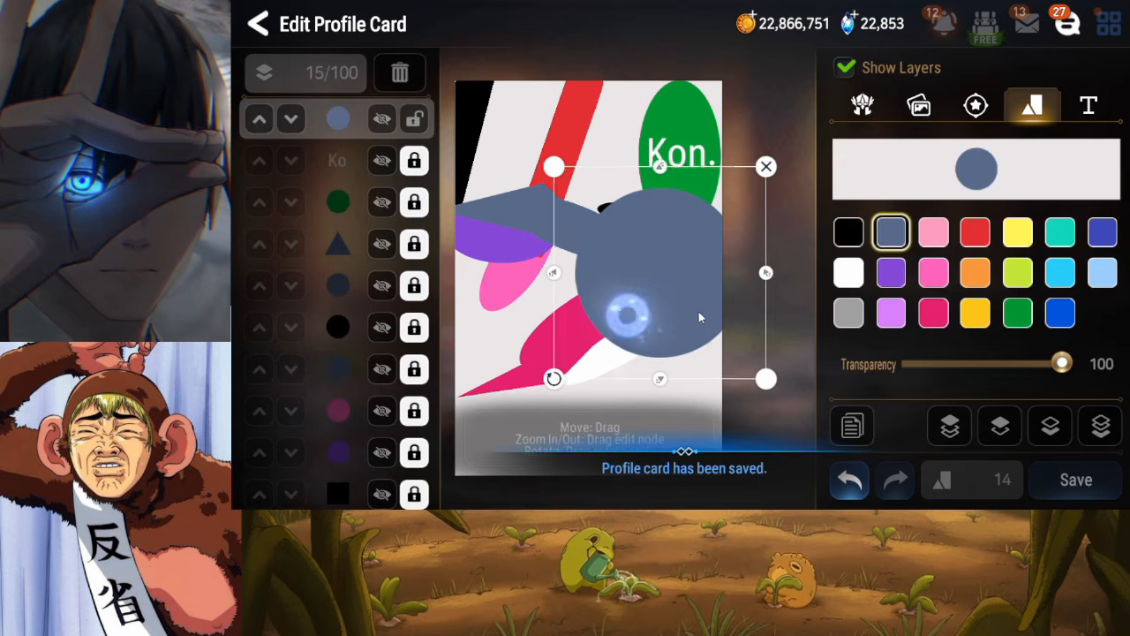
pyautogui.click(1101, 427)
pyautogui.click(1004, 428)
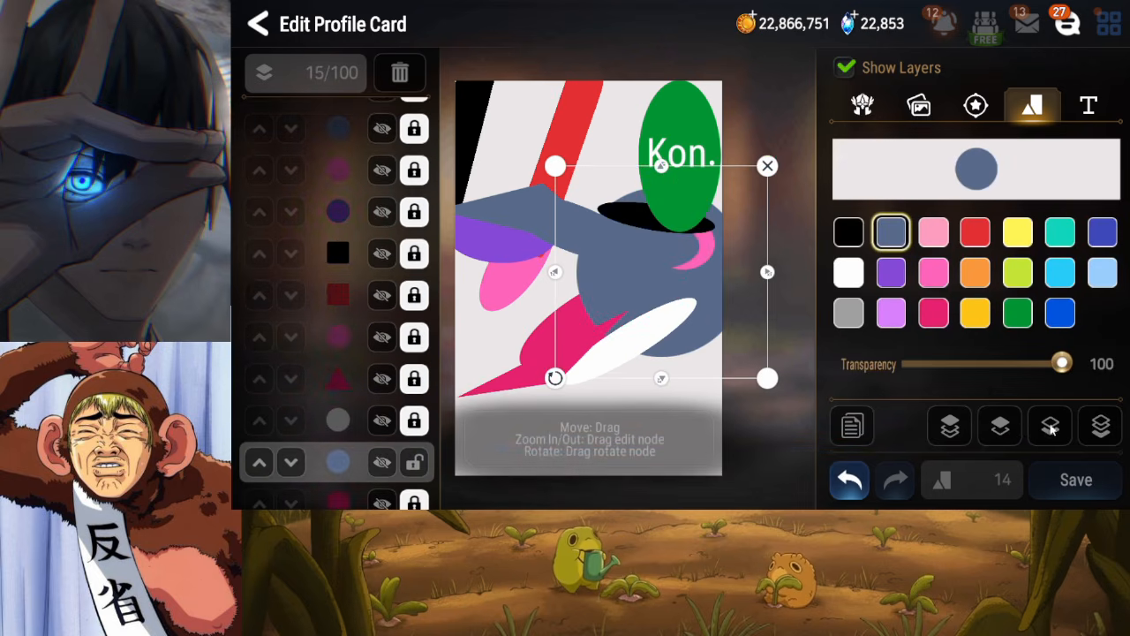
pyautogui.click(1051, 426)
pyautogui.click(938, 318)
# Flatten and narrow the new crimson circle into a horizontal ellipse extending the crimson shape's outer end below the slate-blue one
pyautogui.moveTo(709, 325); pyautogui.dragTo(717, 299)
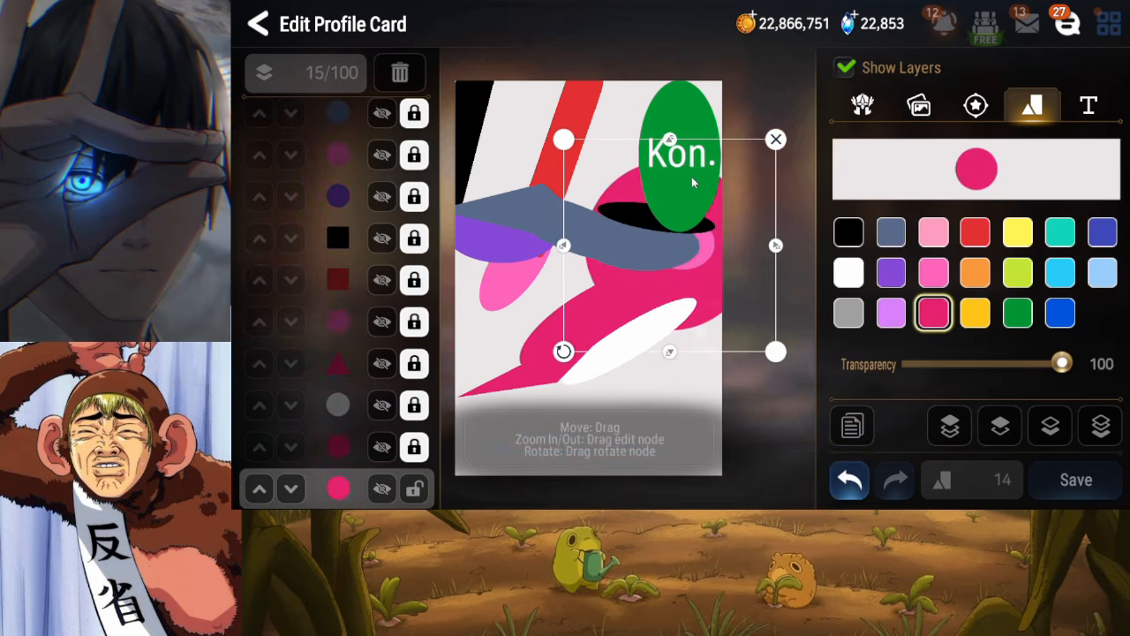
pyautogui.moveTo(671, 139); pyautogui.dragTo(673, 204)
pyautogui.moveTo(696, 248); pyautogui.dragTo(693, 282)
pyautogui.moveTo(772, 285); pyautogui.dragTo(734, 285)
pyautogui.moveTo(679, 332); pyautogui.dragTo(684, 327)
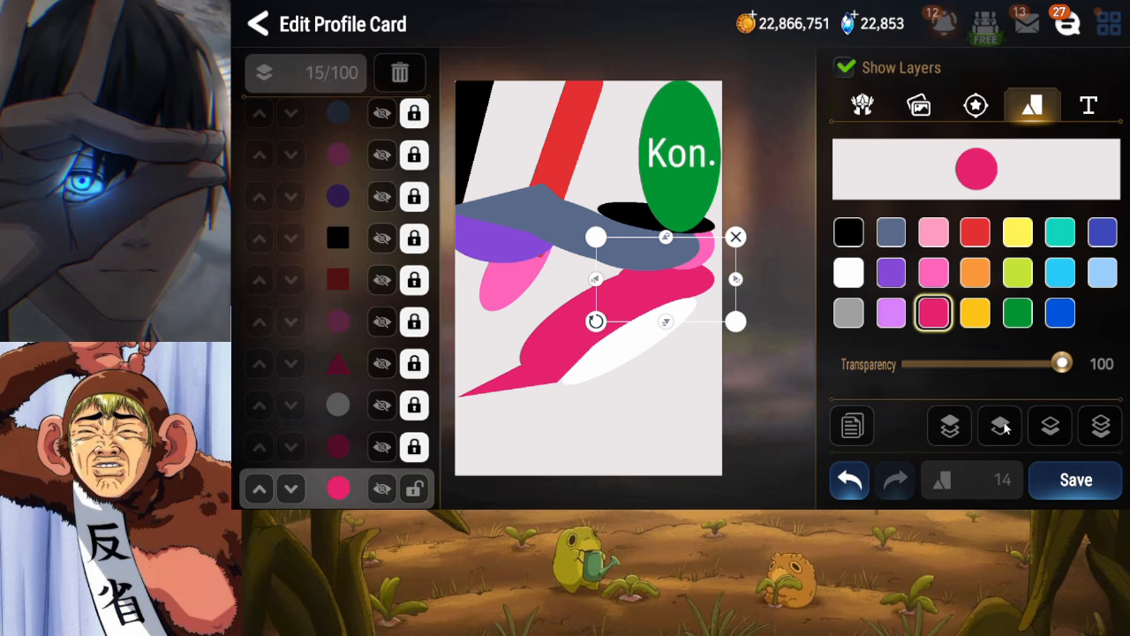
# Unlock the small pink ellipse, send it to the bottom of the stack, nudge it outward and lock both lowest layers
pyautogui.moveTo(344, 229); pyautogui.dragTo(359, 246)
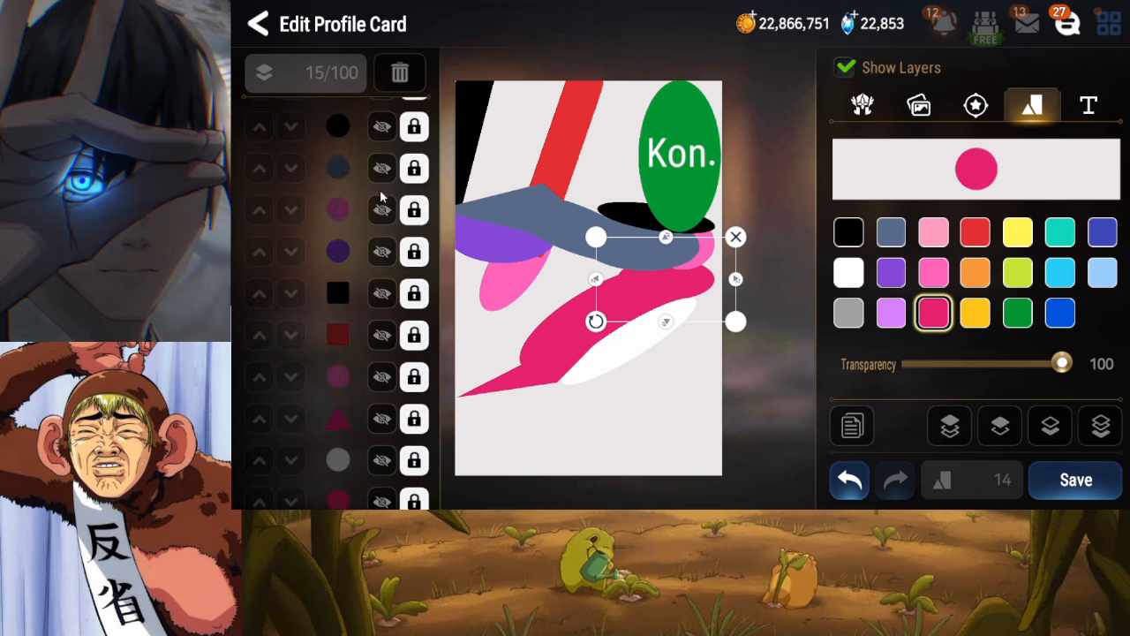
pyautogui.click(420, 213)
pyautogui.click(1096, 427)
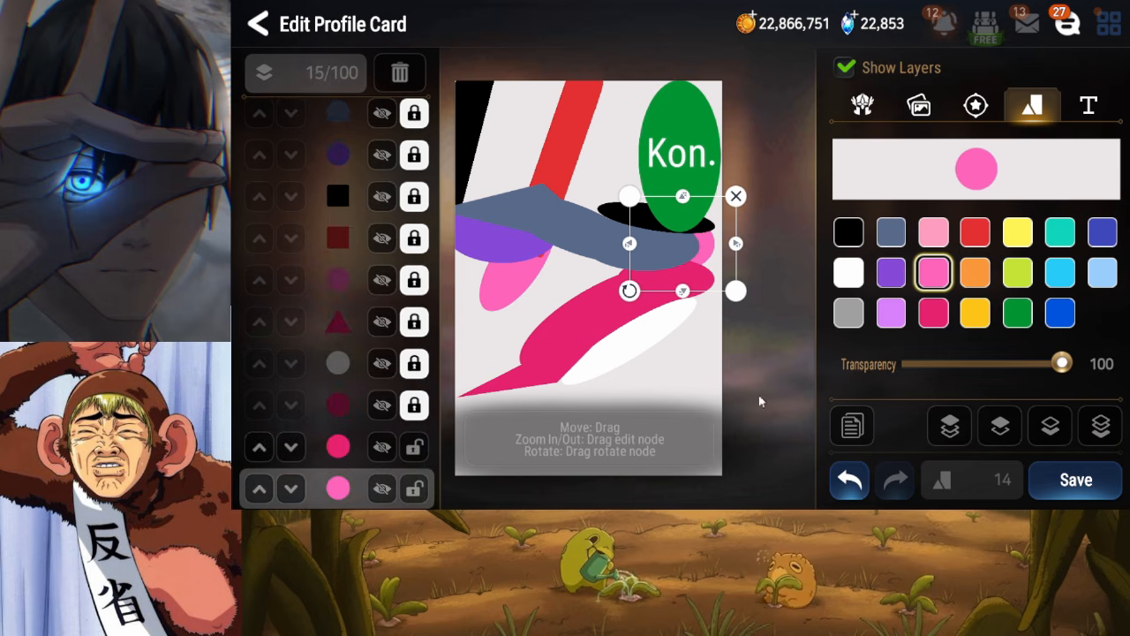
pyautogui.click(415, 446)
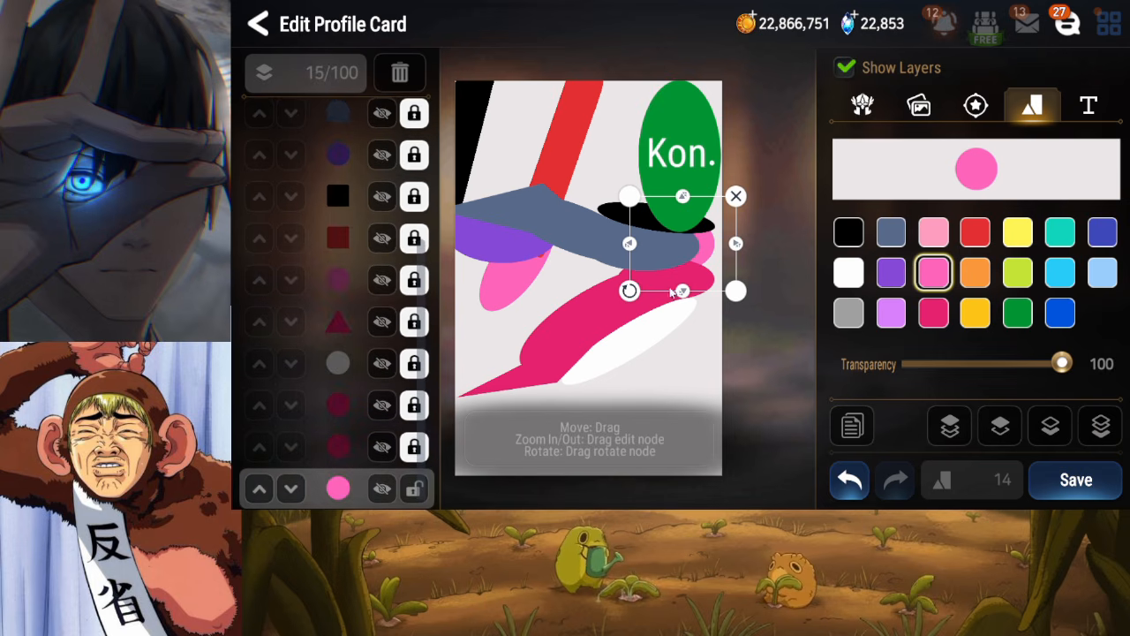
pyautogui.moveTo(707, 253); pyautogui.dragTo(708, 253)
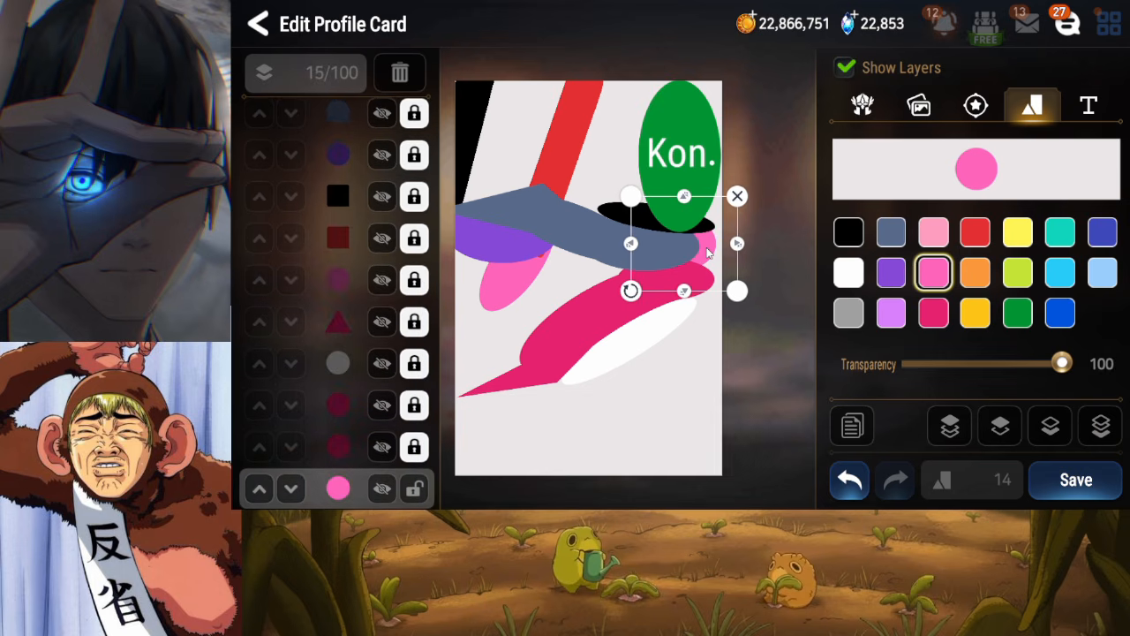
pyautogui.click(414, 488)
pyautogui.click(414, 446)
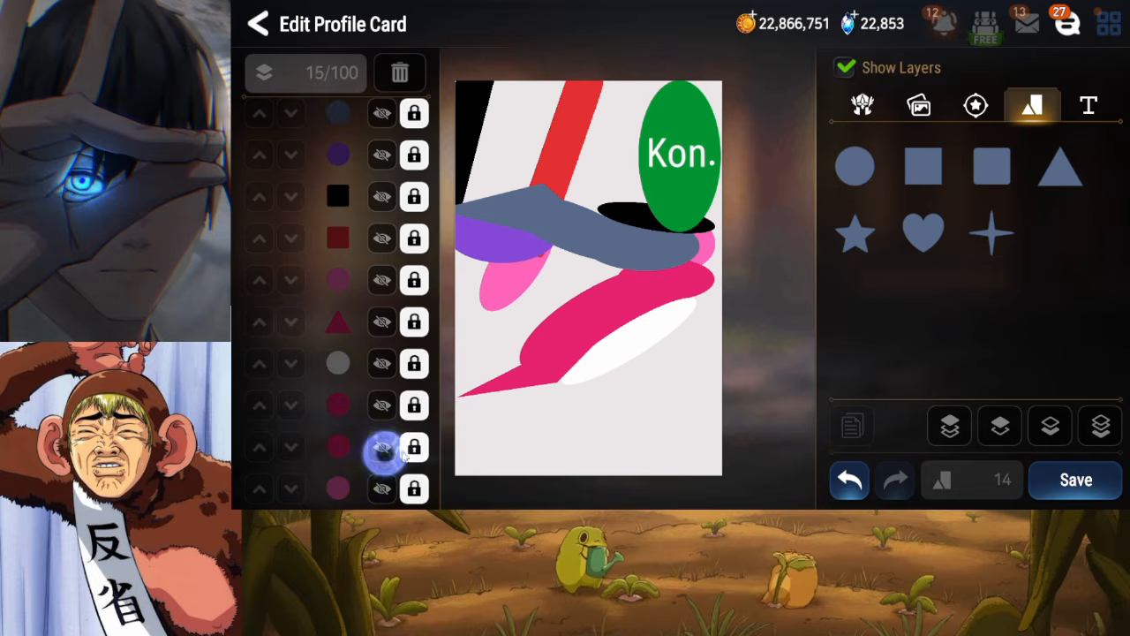
# Nudge the horizontal crimson ellipse slightly outward and down, lock its layer again and save the card
pyautogui.moveTo(663, 241)
pyautogui.mouseDown()
pyautogui.moveTo(674, 281)
pyautogui.moveTo(673, 247)
pyautogui.mouseUp()
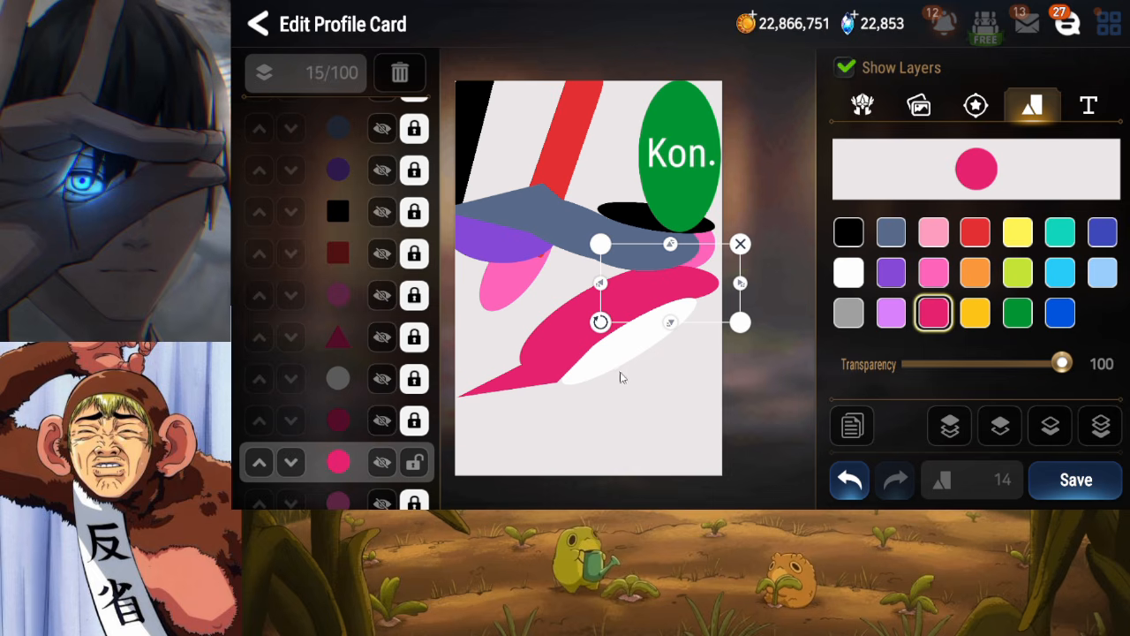
pyautogui.click(415, 464)
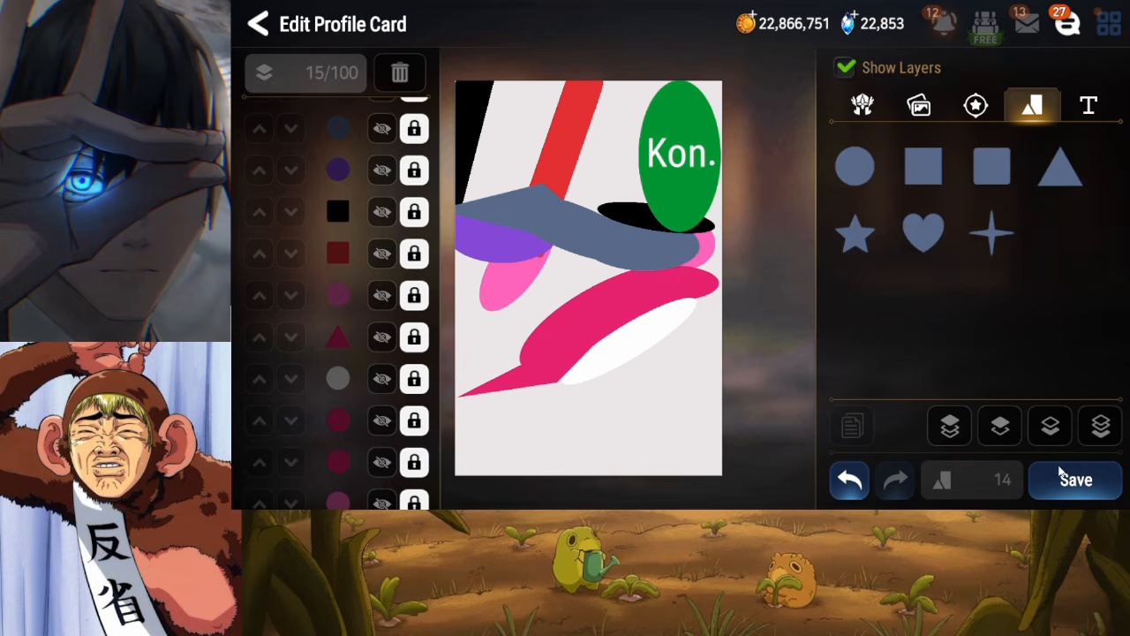
pyautogui.click(1063, 480)
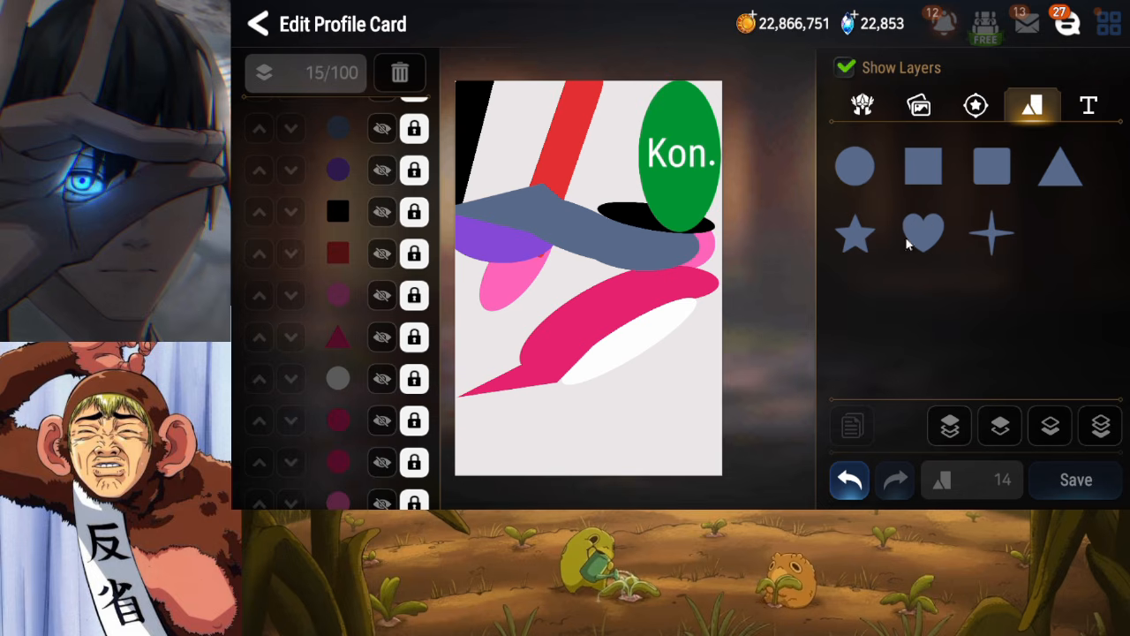
# Try adding a "(" text as a tilted black curve between the pink ellipse and the crimson shape
pyautogui.click(1089, 105)
pyautogui.click(889, 156)
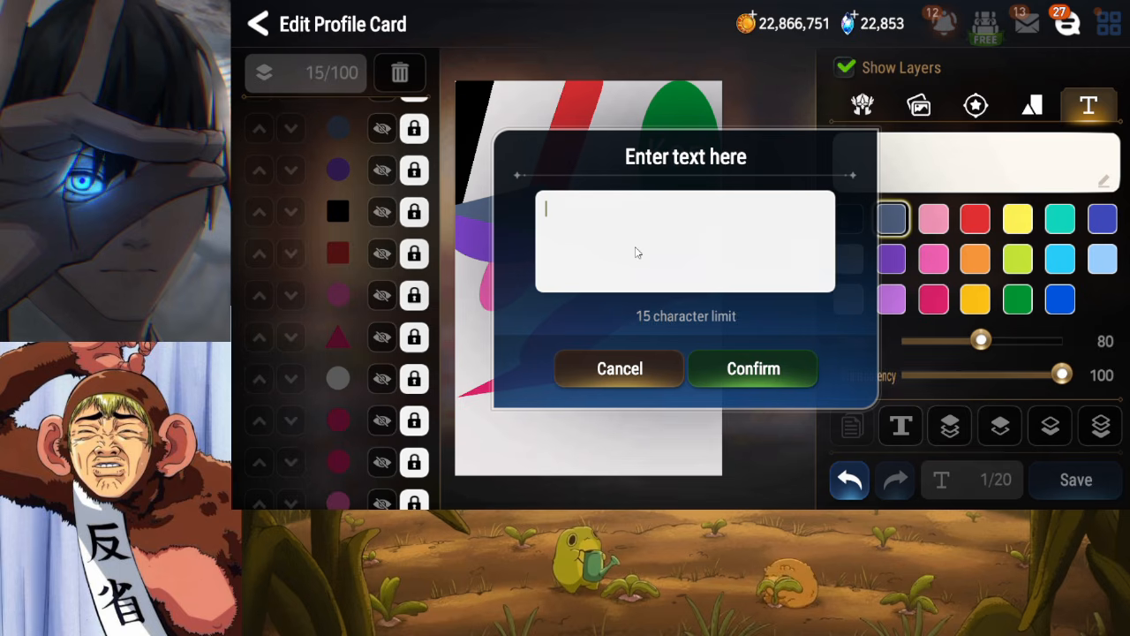
pyautogui.write('(')
pyautogui.click(769, 371)
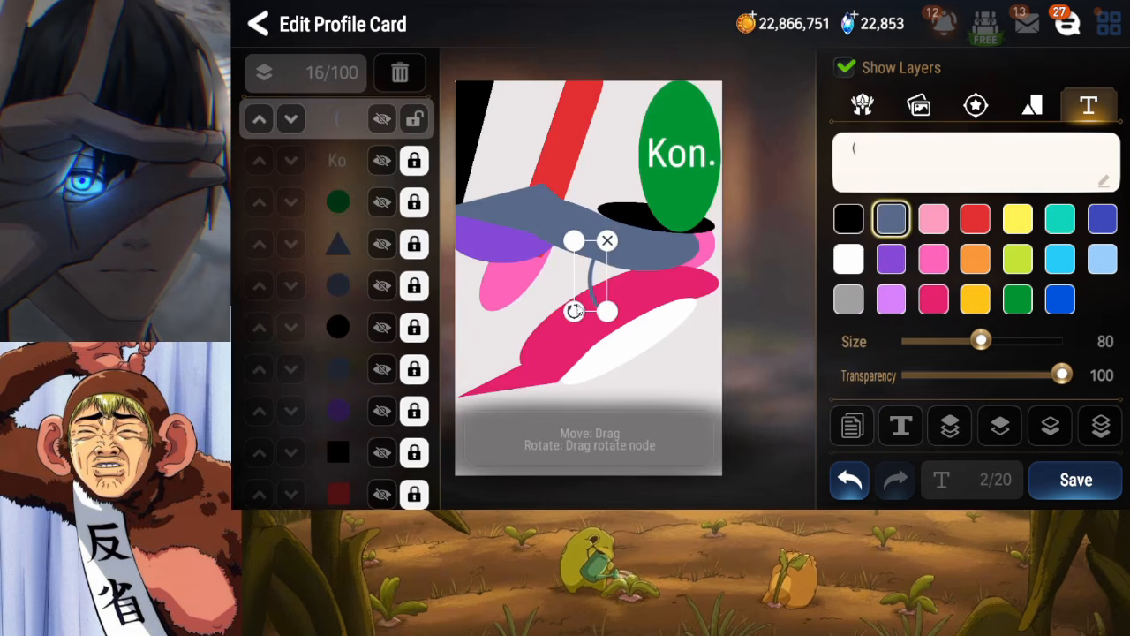
pyautogui.moveTo(574, 311); pyautogui.dragTo(554, 333)
pyautogui.click(848, 217)
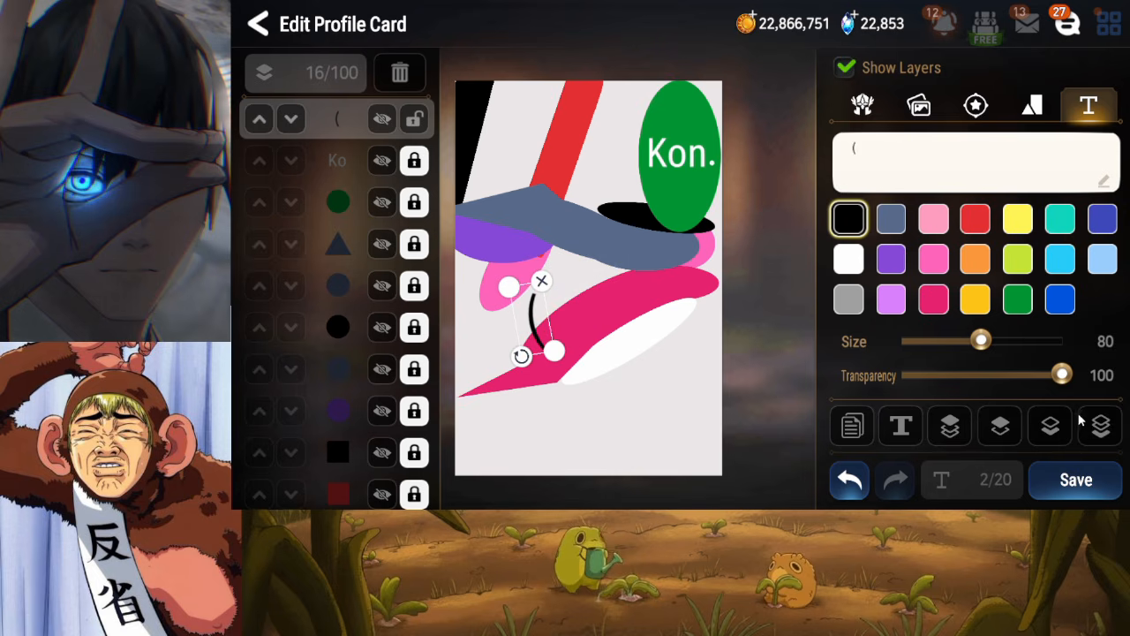
# Try the "(" text lower in the layer stack at size 140 with an adjusted tilt, then delete it
pyautogui.click(1000, 428)
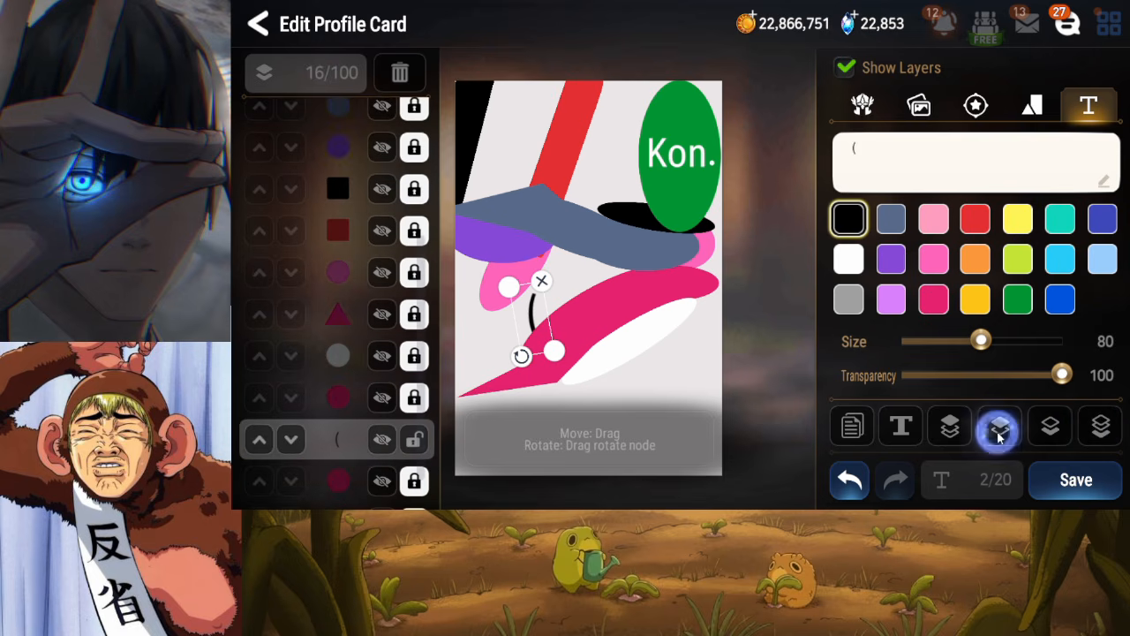
pyautogui.click(1001, 427)
pyautogui.moveTo(520, 357); pyautogui.dragTo(544, 333)
pyautogui.moveTo(981, 341); pyautogui.dragTo(1062, 341)
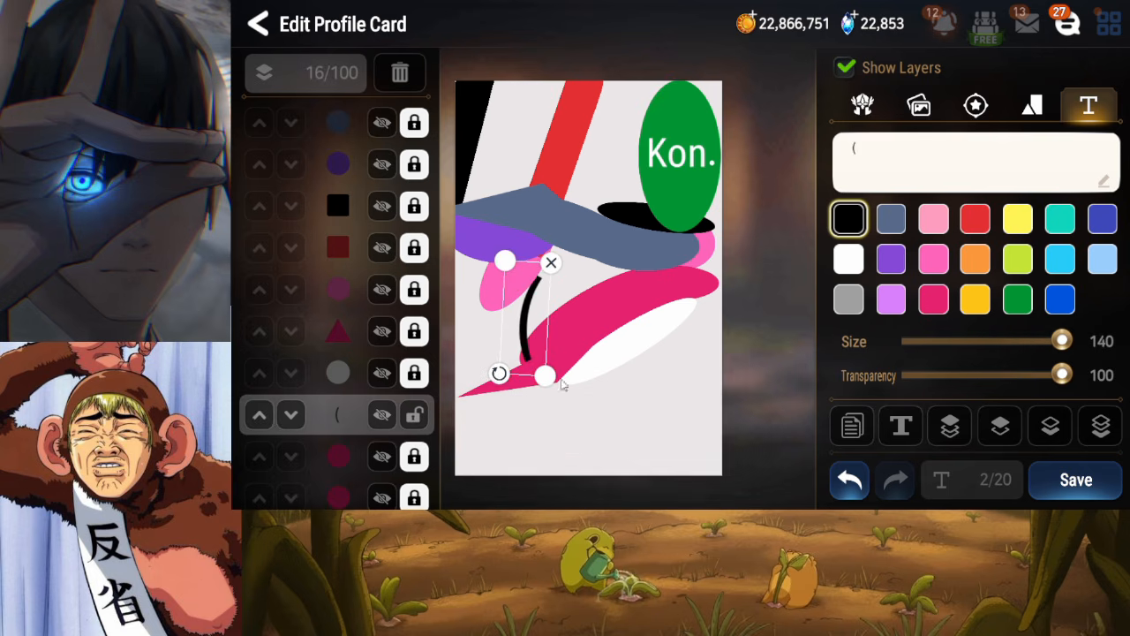
pyautogui.moveTo(497, 373)
pyautogui.mouseDown()
pyautogui.moveTo(548, 409)
pyautogui.moveTo(515, 373)
pyautogui.moveTo(527, 346)
pyautogui.moveTo(608, 360)
pyautogui.moveTo(531, 346)
pyautogui.moveTo(515, 377)
pyautogui.mouseUp()
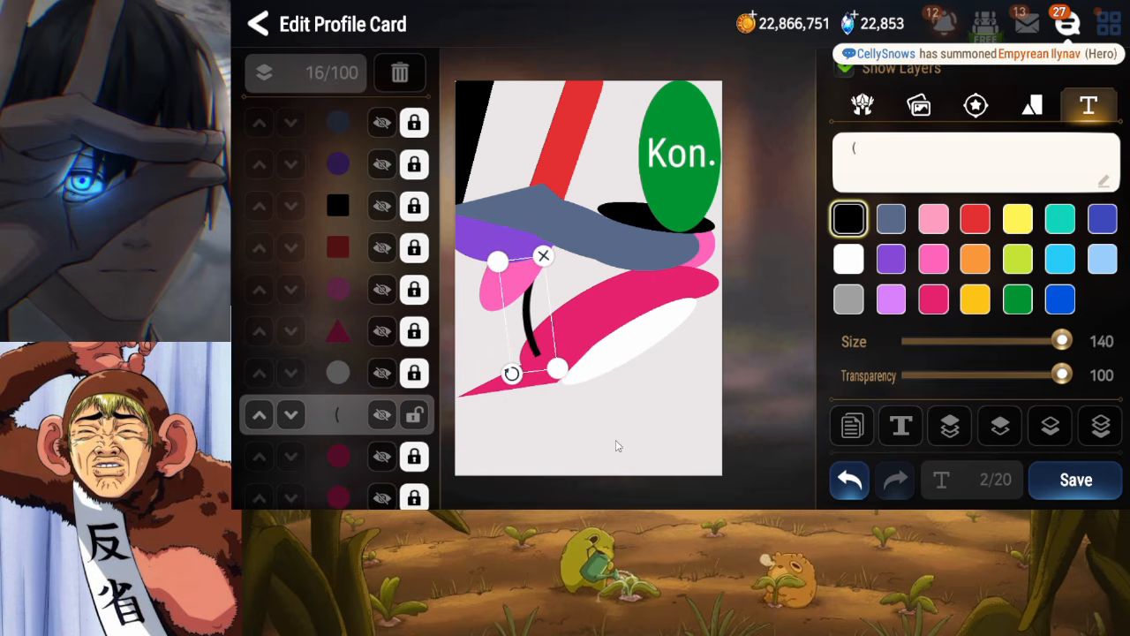
pyautogui.click(543, 255)
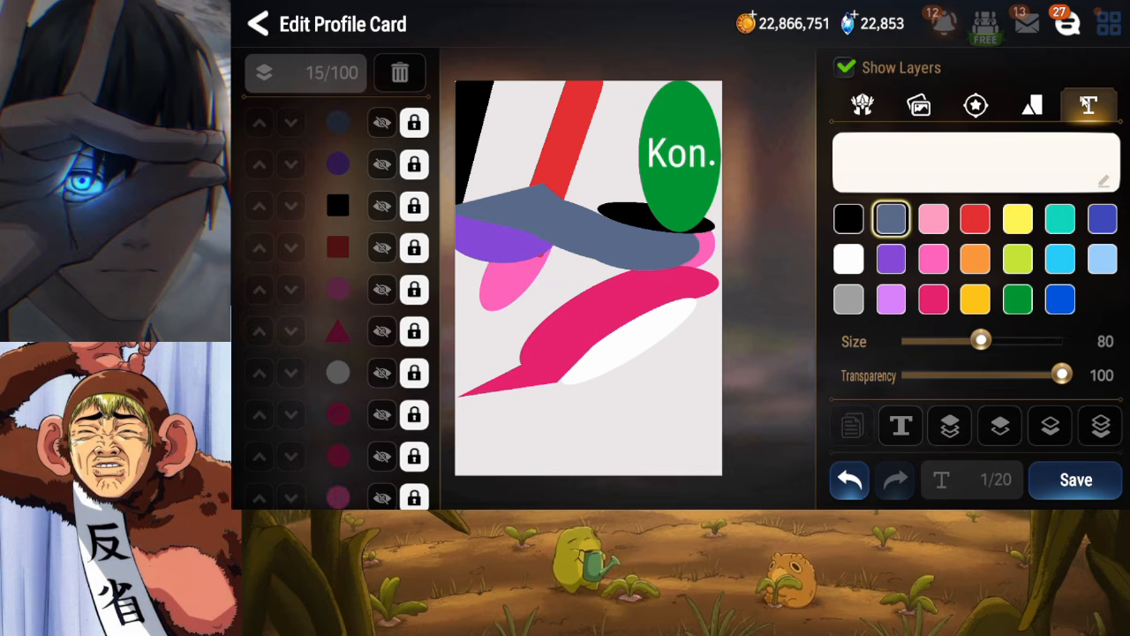
# Add a star shape, tilt it over the card's lower left area and place it among the lower layers
pyautogui.click(1032, 105)
pyautogui.click(866, 246)
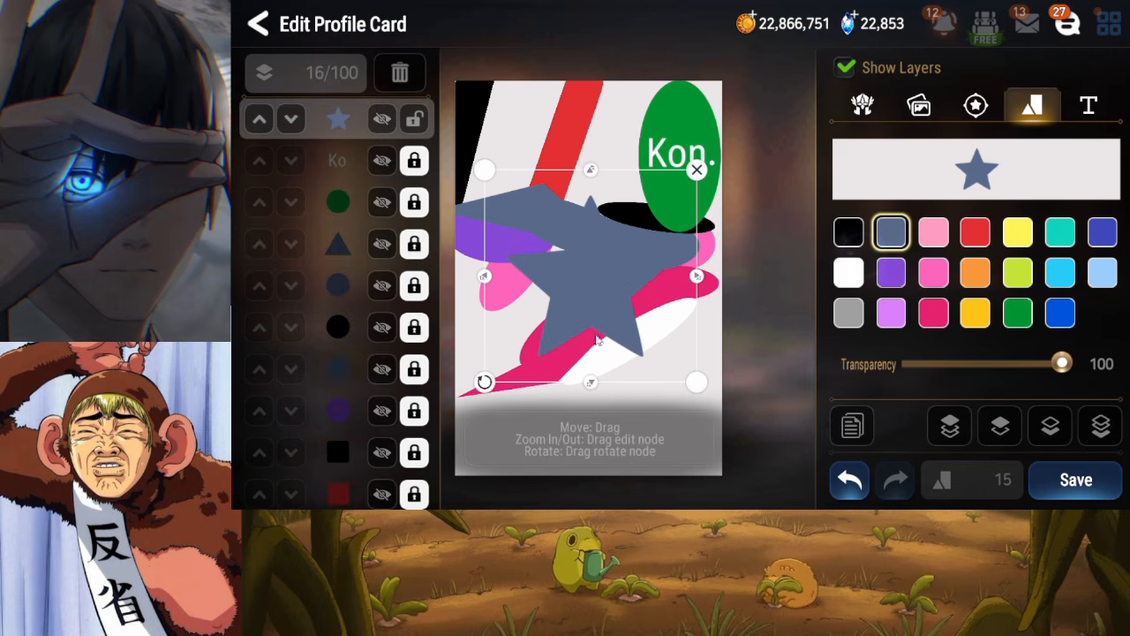
pyautogui.moveTo(697, 381)
pyautogui.mouseDown()
pyautogui.moveTo(673, 397)
pyautogui.moveTo(684, 393)
pyautogui.mouseUp()
pyautogui.moveTo(660, 275); pyautogui.dragTo(553, 343)
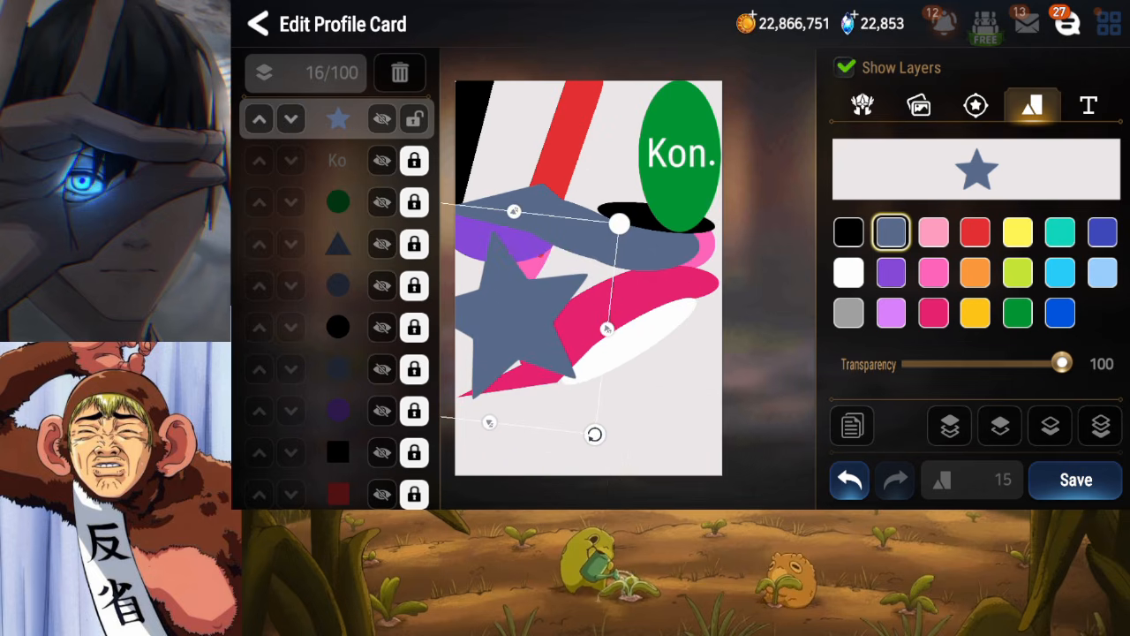
pyautogui.click(1101, 425)
pyautogui.click(1001, 426)
pyautogui.click(1000, 426)
pyautogui.click(1001, 425)
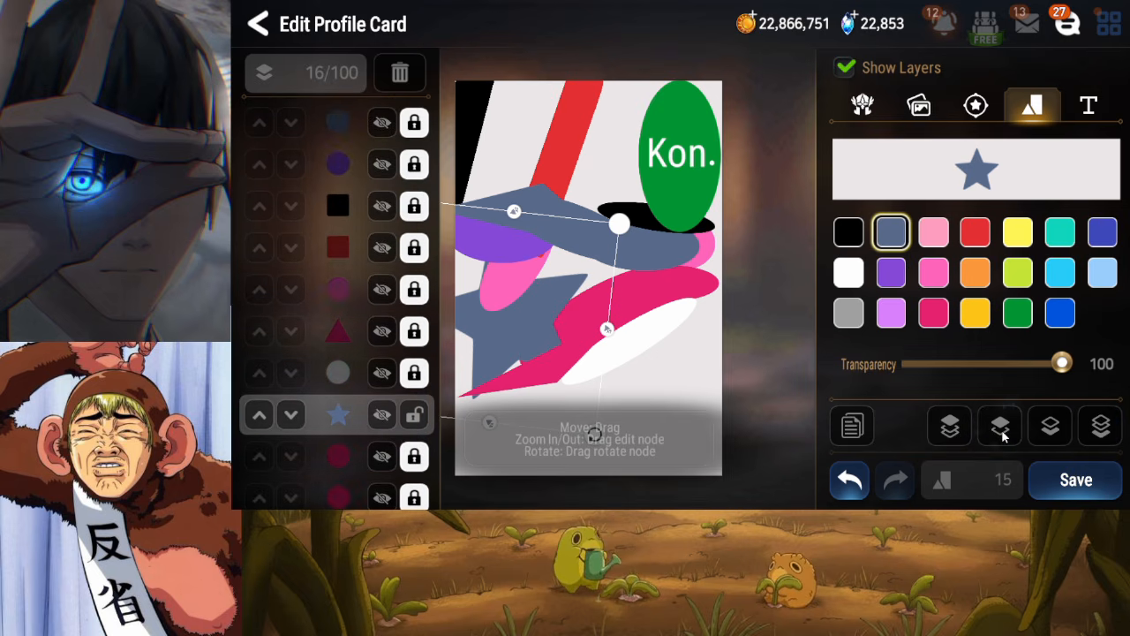
pyautogui.click(1001, 425)
# Narrow and tilt the star so its points hang below the pink ellipse, with its layer just beneath that ellipse
pyautogui.moveTo(608, 330); pyautogui.dragTo(557, 324)
pyautogui.moveTo(513, 389); pyautogui.dragTo(551, 353)
pyautogui.click(1005, 434)
pyautogui.moveTo(575, 413); pyautogui.dragTo(523, 423)
pyautogui.moveTo(514, 380); pyautogui.dragTo(511, 383)
pyautogui.click(583, 413)
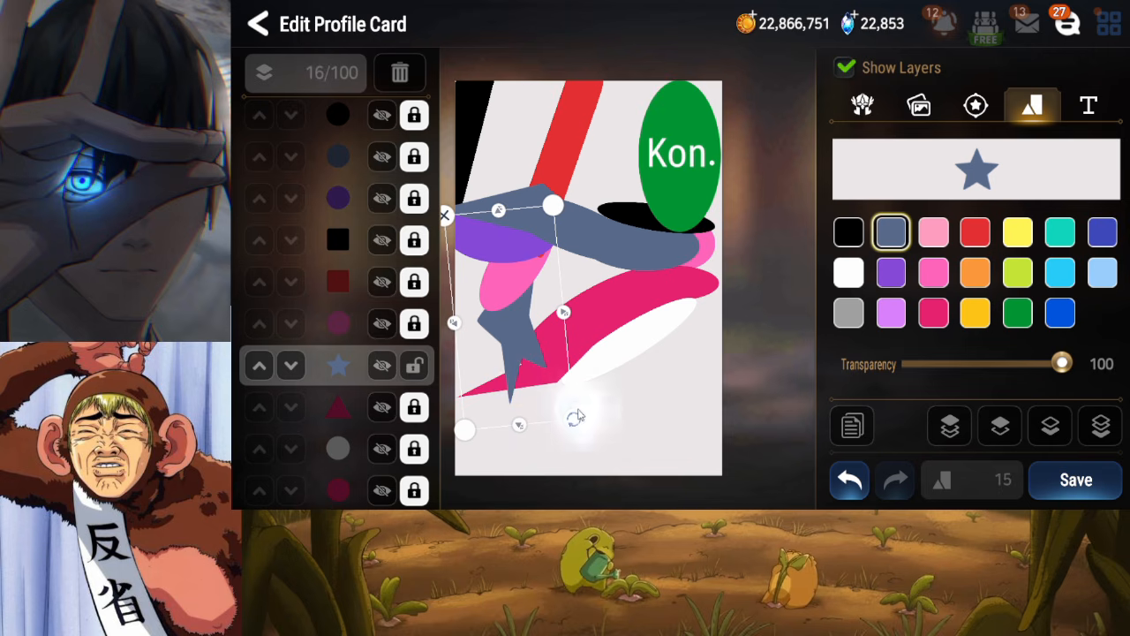
pyautogui.click(548, 391)
pyautogui.moveTo(567, 416); pyautogui.dragTo(574, 435)
pyautogui.click(541, 368)
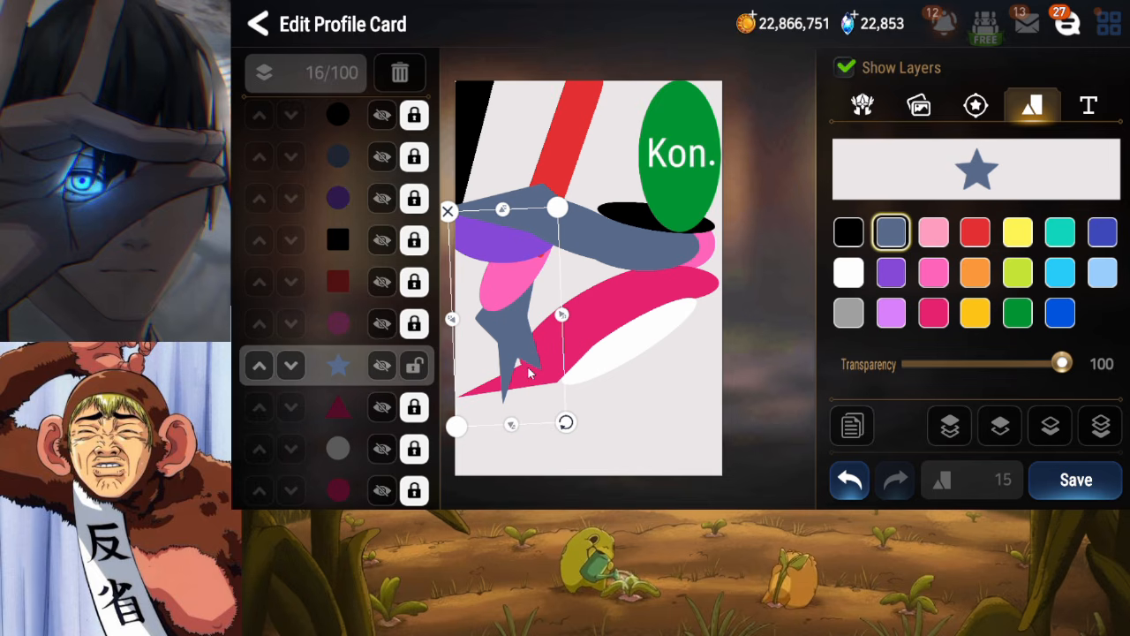
# Recolor the star lime green after trying black, lock its layer and save the card
pyautogui.click(849, 233)
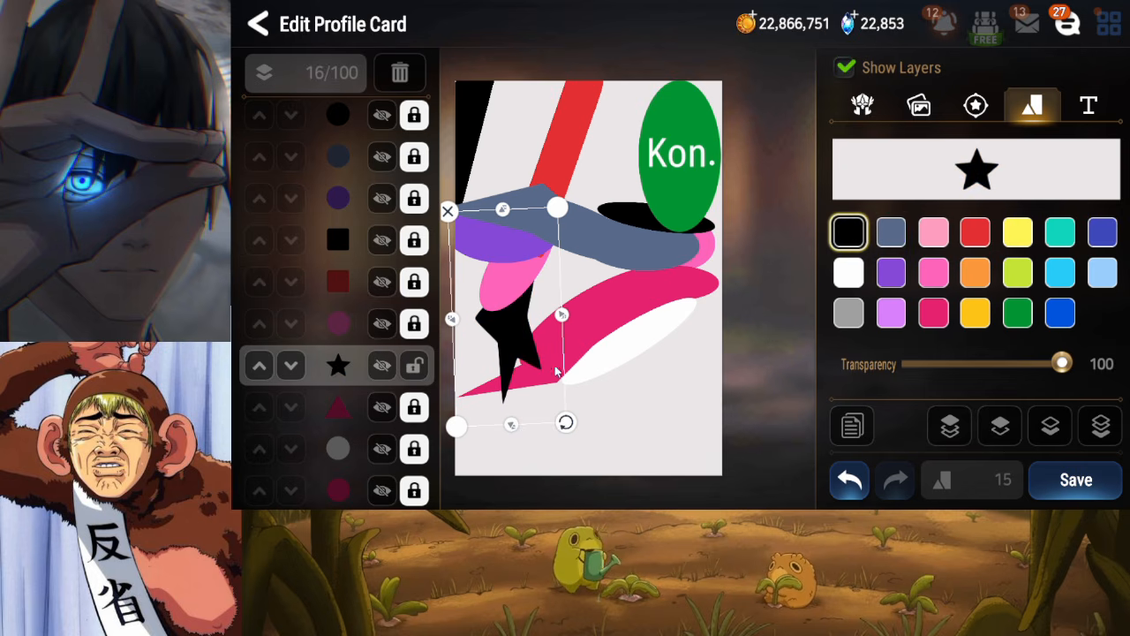
pyautogui.click(980, 280)
pyautogui.click(1017, 272)
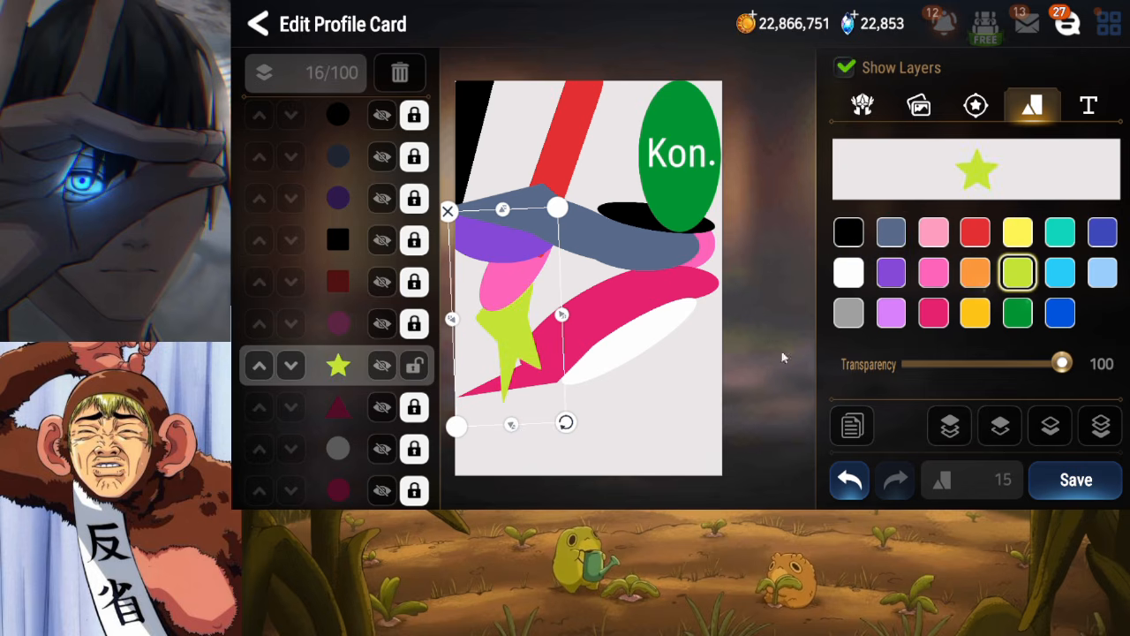
pyautogui.click(415, 367)
pyautogui.click(1045, 481)
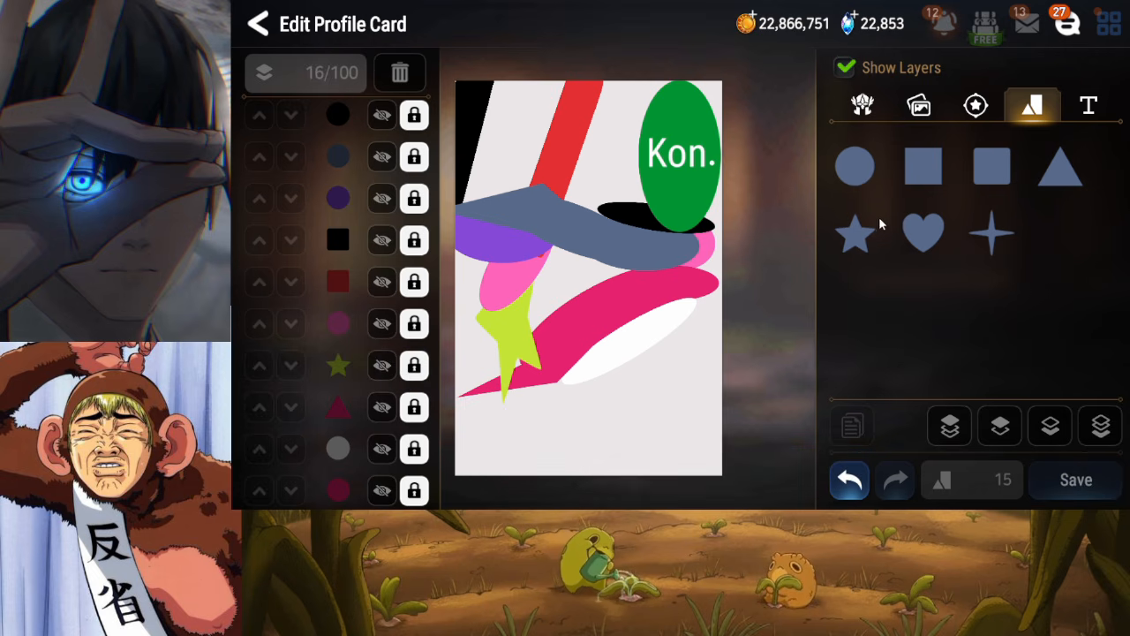
pyautogui.click(860, 170)
pyautogui.moveTo(547, 326); pyautogui.dragTo(481, 465)
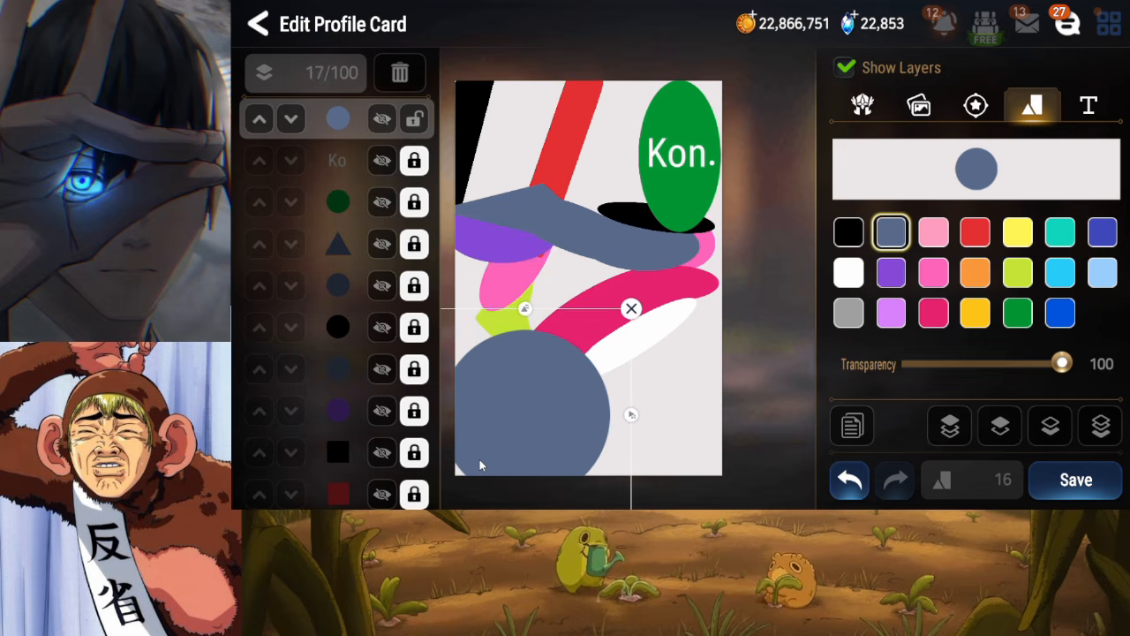
pyautogui.click(406, 70)
# Unlock the tilted pink ellipse just above the star layer, lock it again and save the card
pyautogui.moveTo(341, 300); pyautogui.dragTo(377, 256)
pyautogui.click(380, 248)
pyautogui.click(380, 248)
pyautogui.click(403, 251)
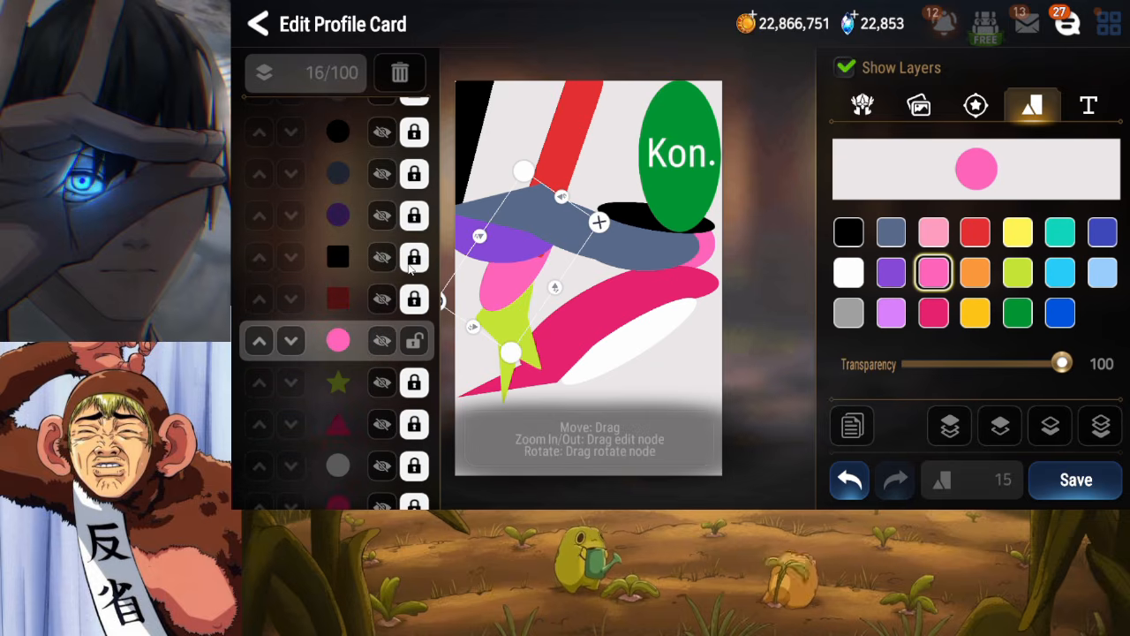
pyautogui.click(415, 340)
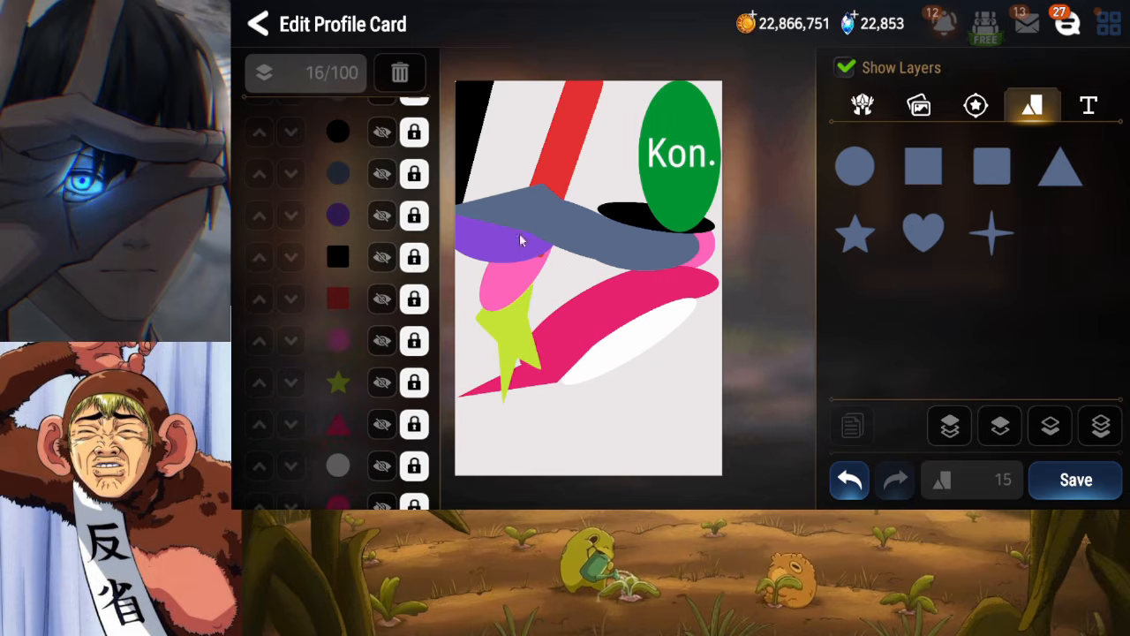
pyautogui.click(1076, 480)
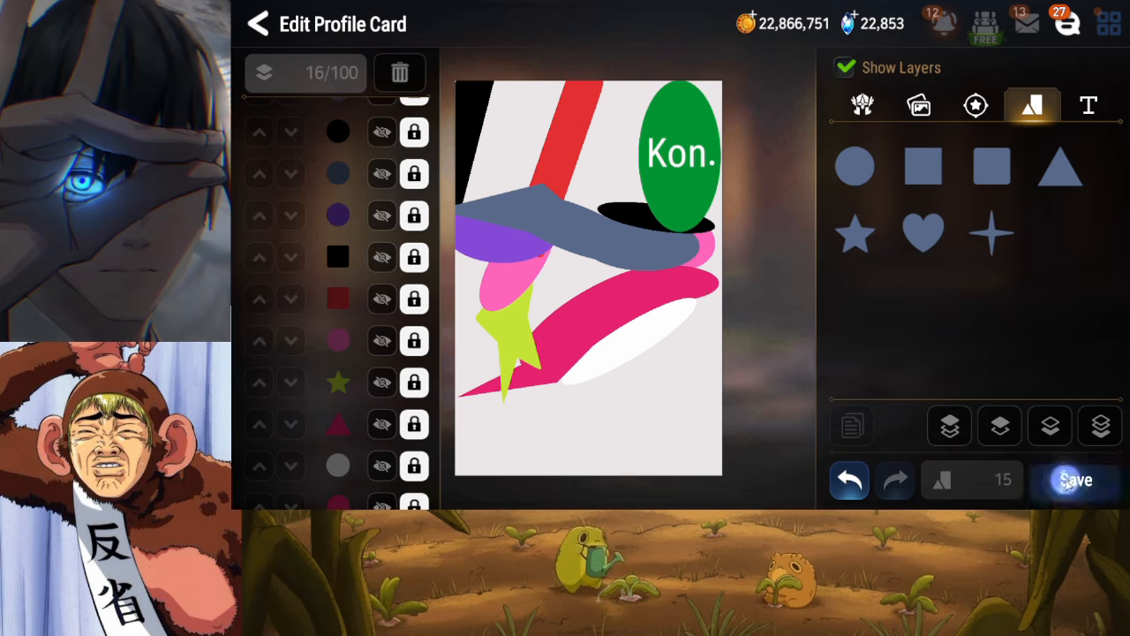
# Add a heart shape, tilt it sideways and place it in the layer stack directly above the pink ellipse
pyautogui.click(923, 233)
pyautogui.moveTo(482, 388); pyautogui.dragTo(951, 459)
pyautogui.click(1106, 433)
pyautogui.click(1003, 430)
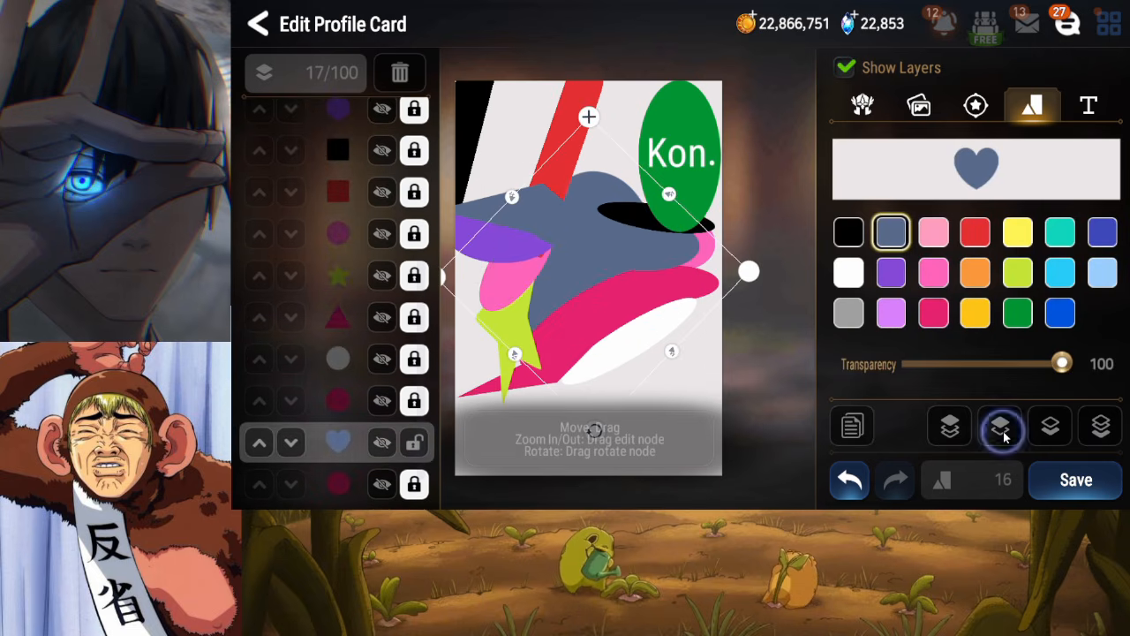
pyautogui.click(1002, 429)
pyautogui.click(1005, 433)
pyautogui.click(1004, 433)
pyautogui.click(1004, 433)
pyautogui.click(1002, 434)
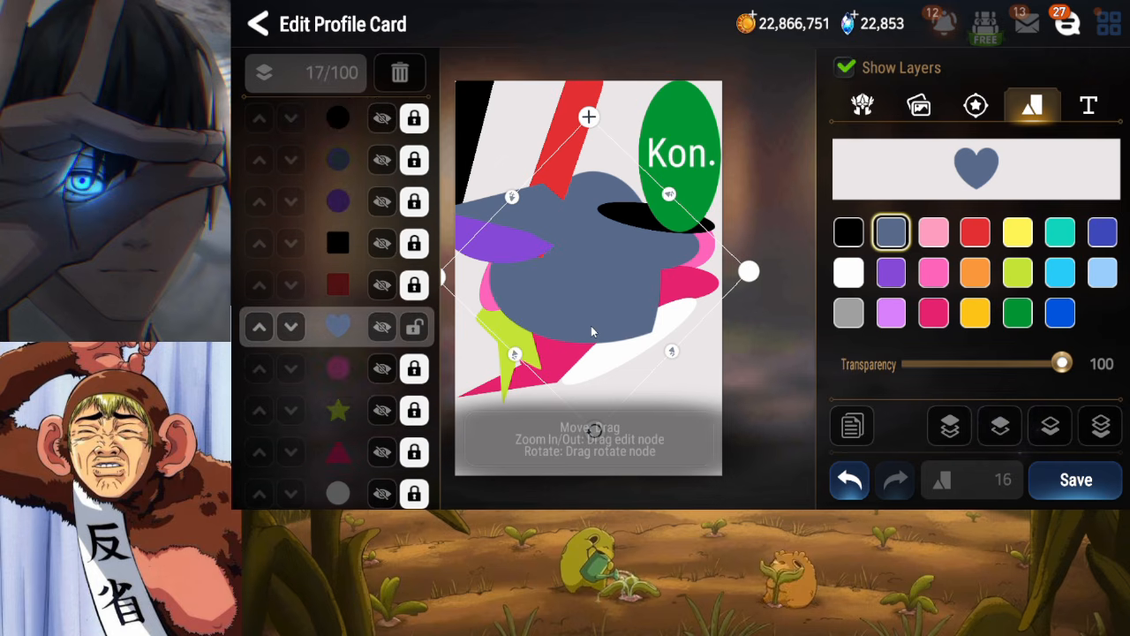
# Reshape and move the heart over the tilted pink ellipse below the purple shape, lock it and delete that ellipse
pyautogui.moveTo(591, 326); pyautogui.dragTo(551, 319)
pyautogui.moveTo(633, 346); pyautogui.dragTo(577, 313)
pyautogui.moveTo(515, 378); pyautogui.dragTo(502, 375)
pyautogui.moveTo(544, 313); pyautogui.dragTo(518, 304)
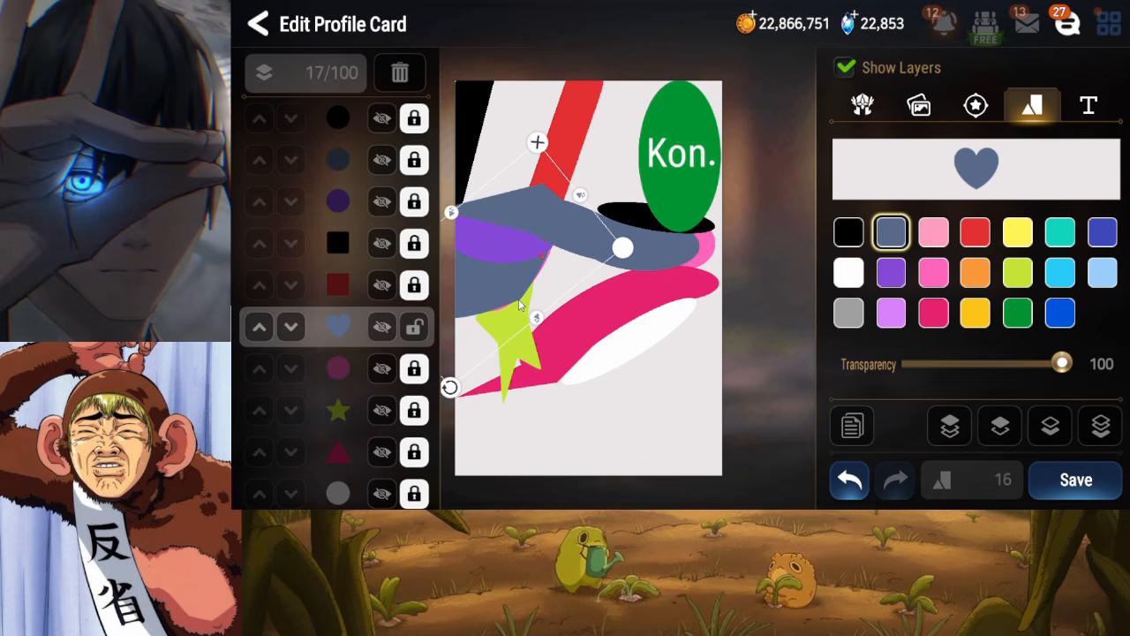
pyautogui.click(414, 328)
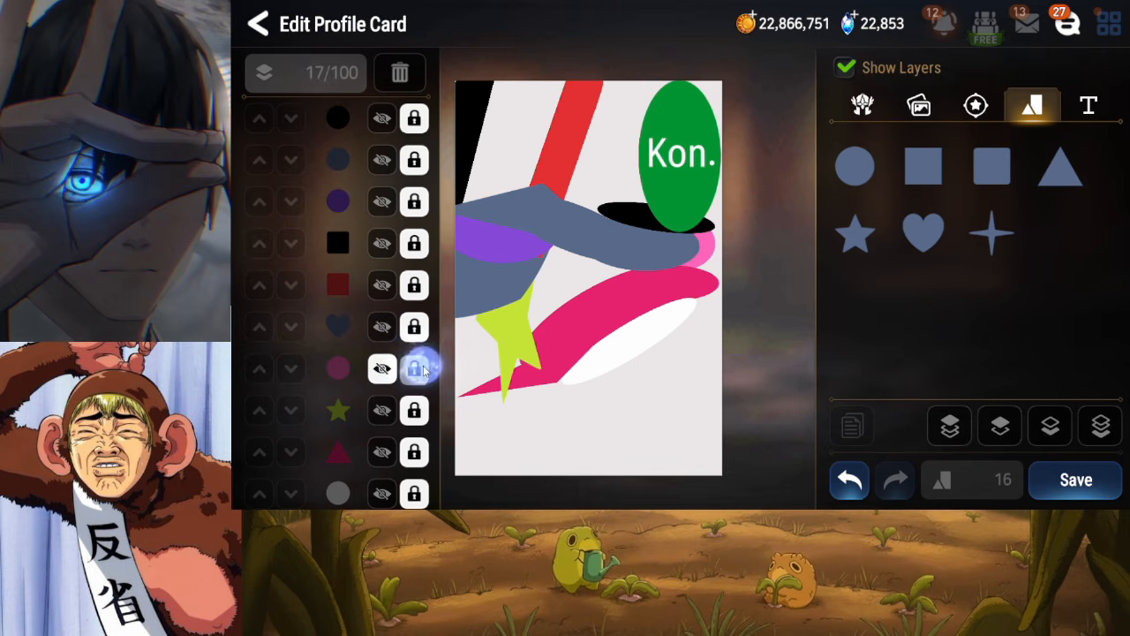
pyautogui.click(338, 369)
pyautogui.click(400, 72)
# Unlock the heart, recolor it sky blue, lock it again and save the card
pyautogui.click(415, 307)
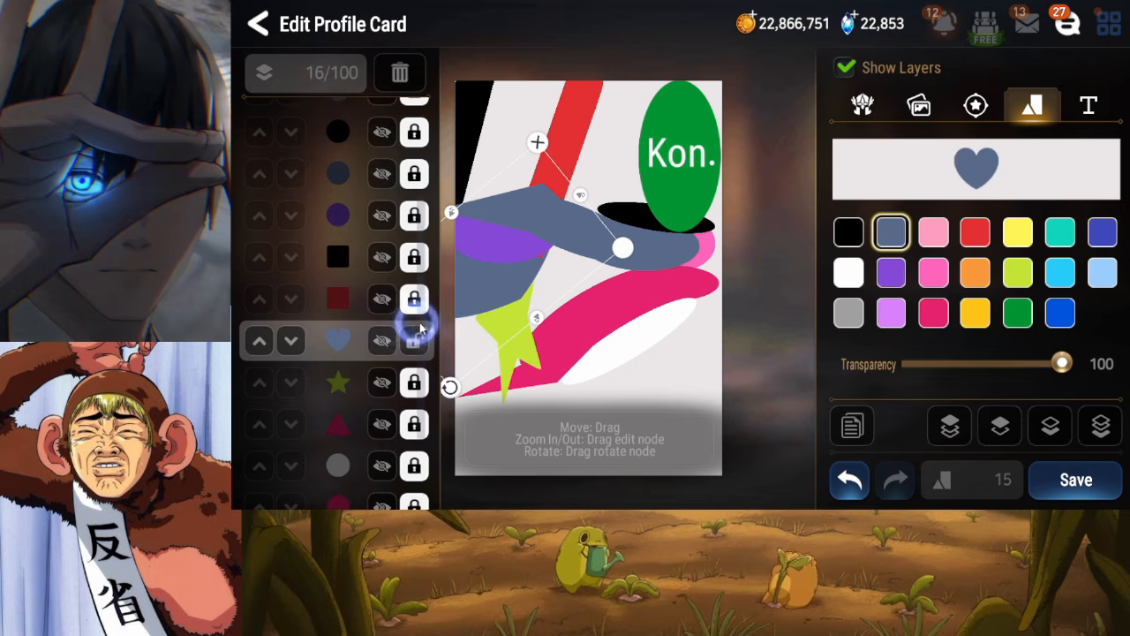
pyautogui.click(1066, 278)
pyautogui.click(416, 349)
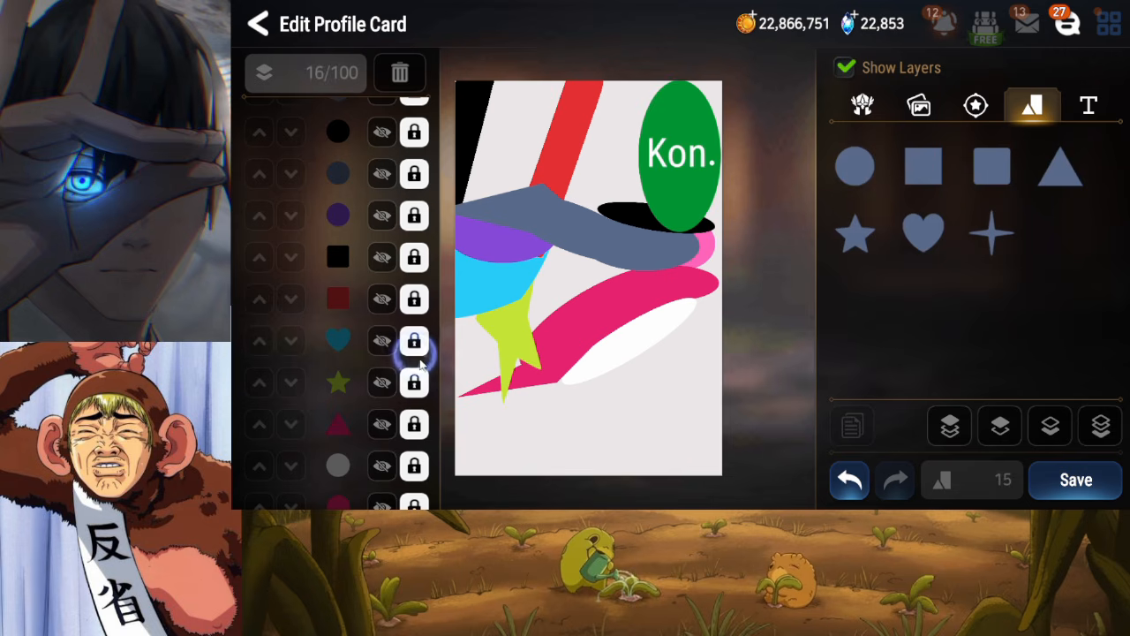
pyautogui.click(1076, 479)
# Add a circle, flatten it into a tilted ellipse and move it to the card's left edge below the blue heart
pyautogui.click(857, 168)
pyautogui.moveTo(553, 296); pyautogui.dragTo(590, 345)
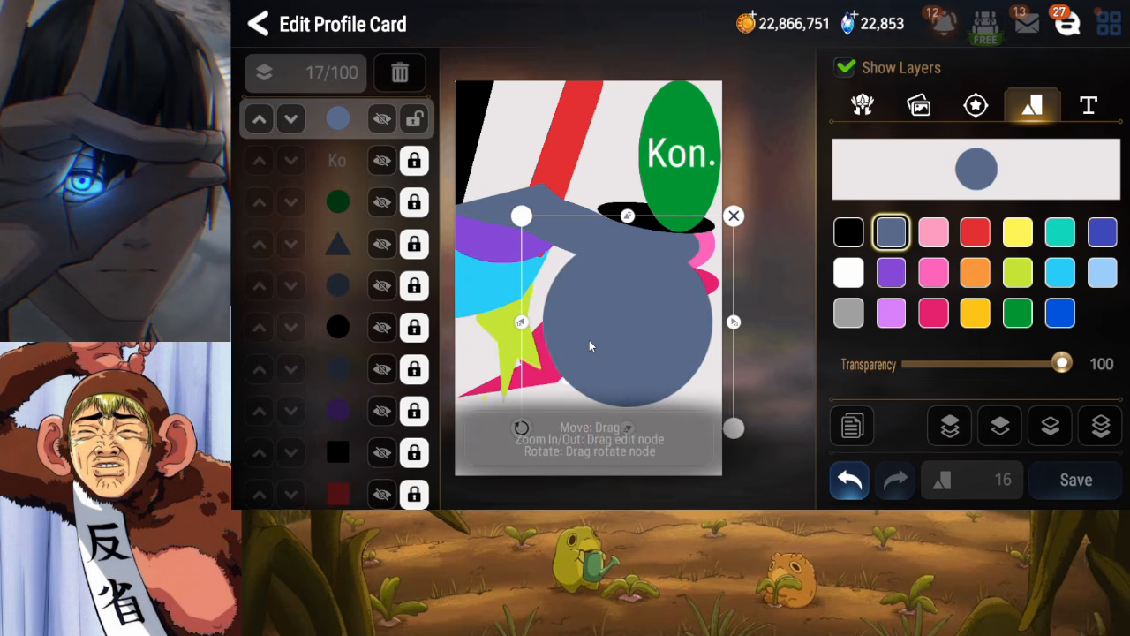
pyautogui.moveTo(521, 427); pyautogui.dragTo(567, 458)
pyautogui.moveTo(635, 384); pyautogui.dragTo(498, 430)
pyautogui.moveTo(530, 466); pyautogui.dragTo(524, 414)
pyautogui.moveTo(532, 367); pyautogui.dragTo(612, 324)
pyautogui.moveTo(489, 409); pyautogui.dragTo(535, 436)
pyautogui.moveTo(559, 353)
pyautogui.mouseDown()
pyautogui.moveTo(479, 412)
pyautogui.moveTo(443, 413)
pyautogui.moveTo(503, 394)
pyautogui.moveTo(550, 351)
pyautogui.mouseUp()
pyautogui.moveTo(502, 468); pyautogui.dragTo(472, 457)
pyautogui.moveTo(546, 342); pyautogui.dragTo(477, 372)
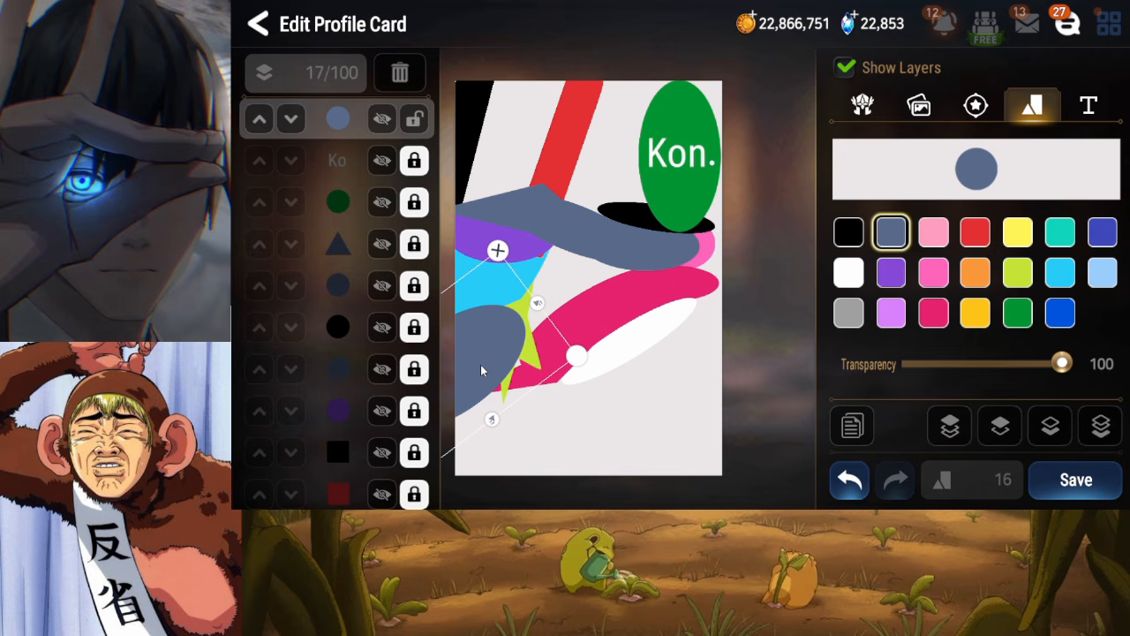
# Refine the new ellipse's shape and tilt at the card's left edge, color it pink and lock its layer
pyautogui.moveTo(537, 355); pyautogui.dragTo(570, 352)
pyautogui.moveTo(524, 386); pyautogui.dragTo(544, 380)
pyautogui.moveTo(482, 458); pyautogui.dragTo(479, 417)
pyautogui.moveTo(556, 308); pyautogui.dragTo(459, 361)
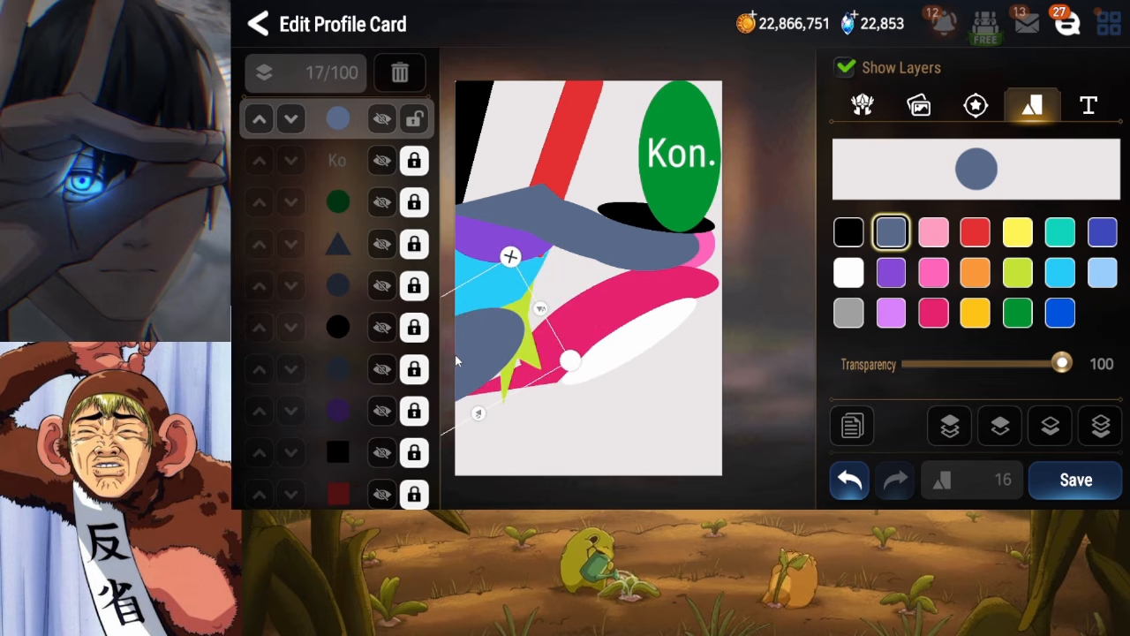
pyautogui.click(934, 272)
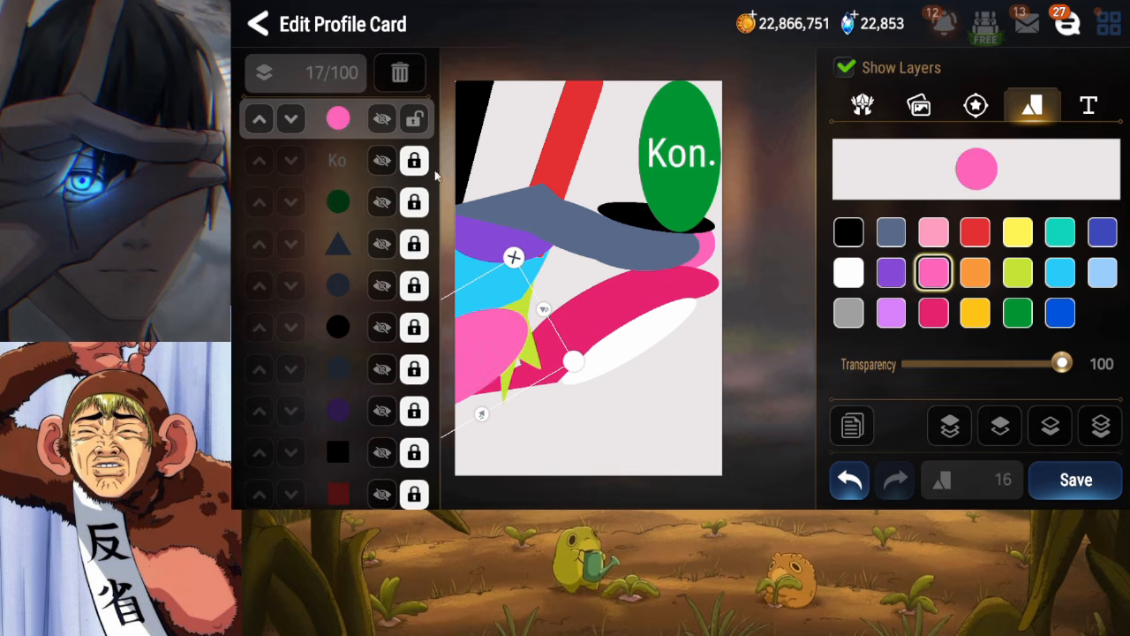
pyautogui.click(416, 120)
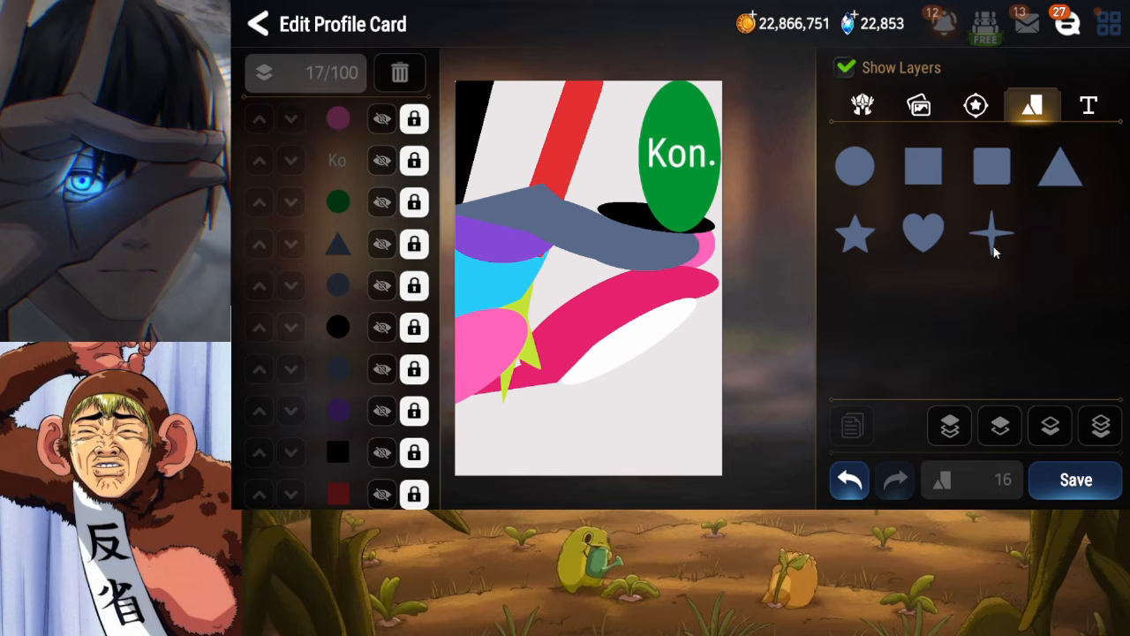
# Add a rounded square, tilt it, move it toward the card's lower left and send it to the bottom layer
pyautogui.click(991, 170)
pyautogui.moveTo(493, 378); pyautogui.dragTo(458, 245)
pyautogui.moveTo(560, 248); pyautogui.dragTo(470, 358)
pyautogui.click(1110, 435)
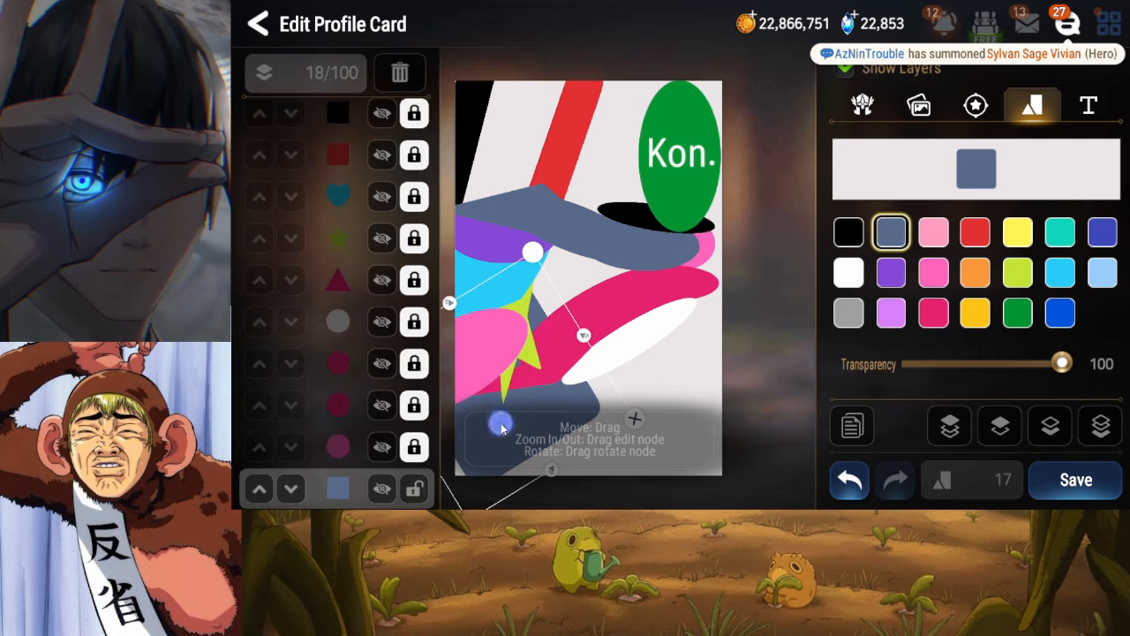
# Narrow and tilt the rounded square, then place it as a diagonal strip below the crimson shape at the card's left edge
pyautogui.moveTo(500, 424); pyautogui.dragTo(520, 363)
pyautogui.moveTo(571, 410); pyautogui.dragTo(550, 378)
pyautogui.moveTo(571, 326); pyautogui.dragTo(708, 317)
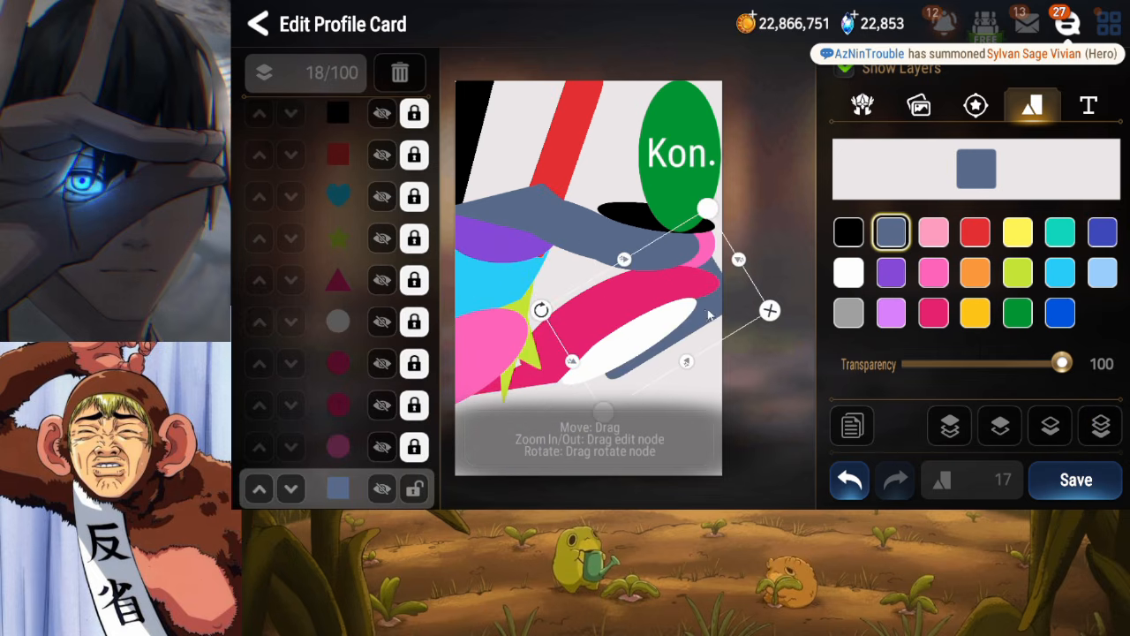
pyautogui.moveTo(633, 309); pyautogui.dragTo(603, 340)
pyautogui.moveTo(508, 345); pyautogui.dragTo(511, 358)
pyautogui.moveTo(583, 342); pyautogui.dragTo(421, 392)
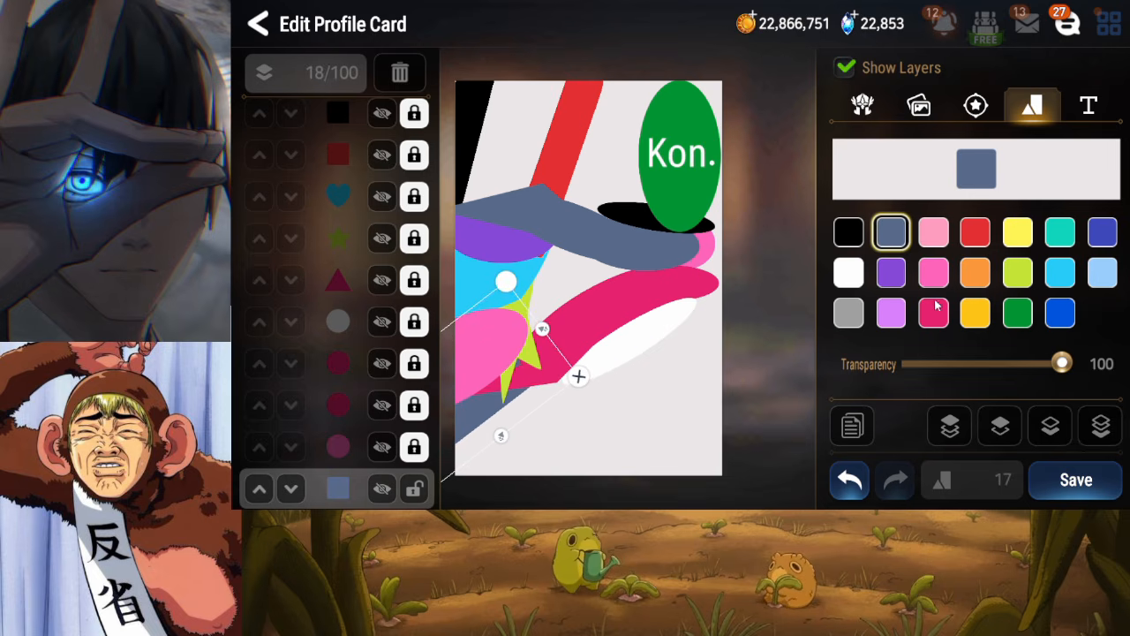
# Color the rounded square pink, lock its layer and save the card
pyautogui.click(933, 274)
pyautogui.click(410, 491)
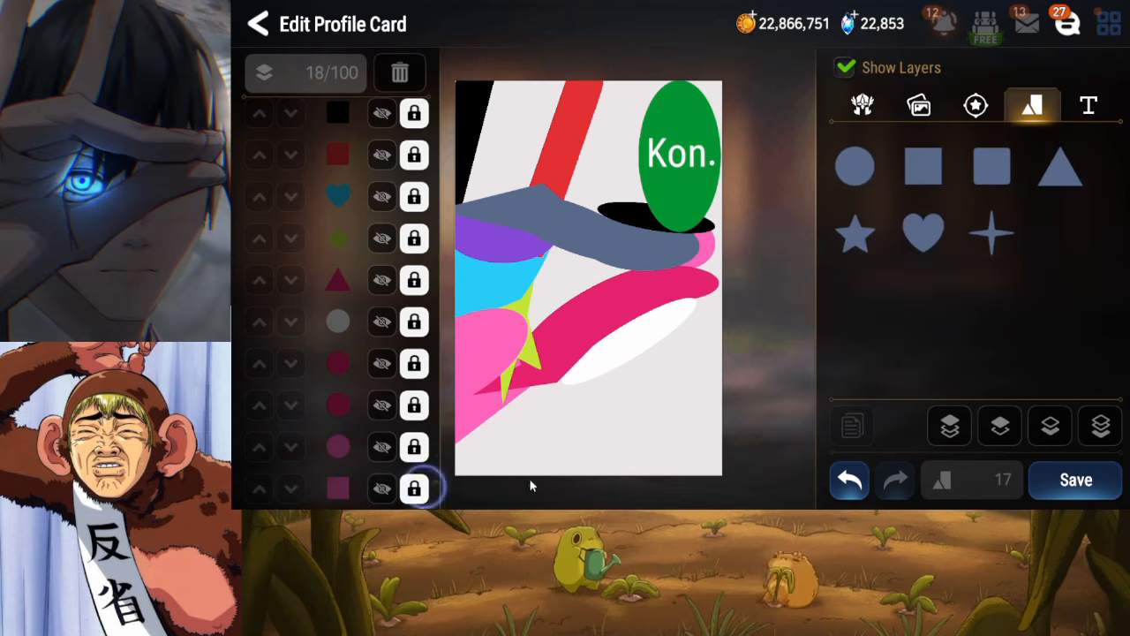
pyautogui.click(1101, 481)
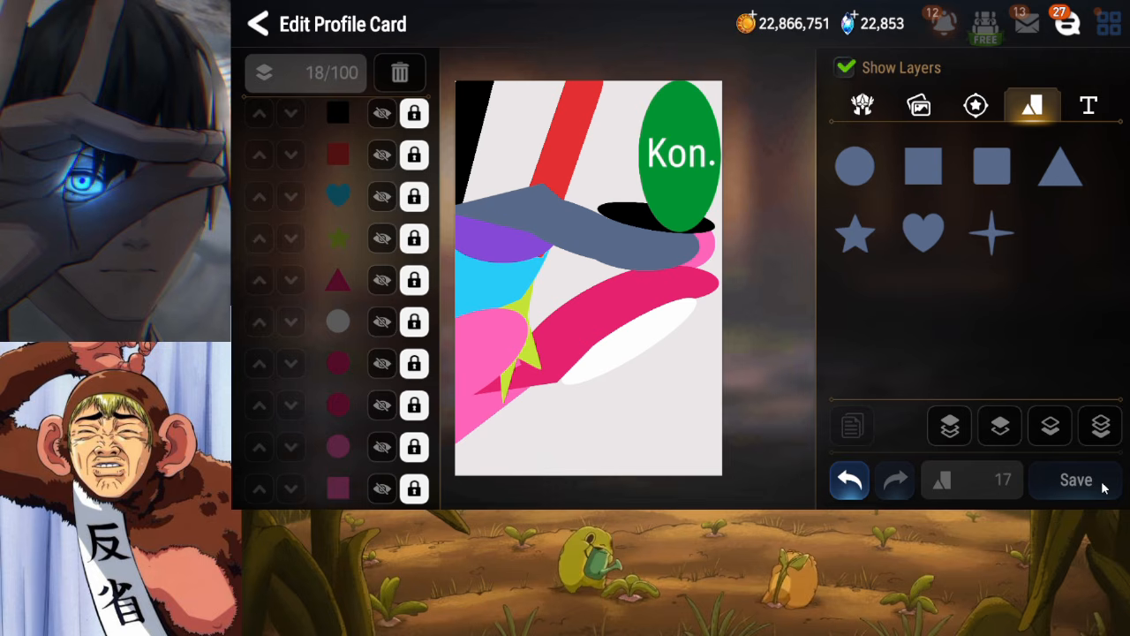
pyautogui.click(1102, 487)
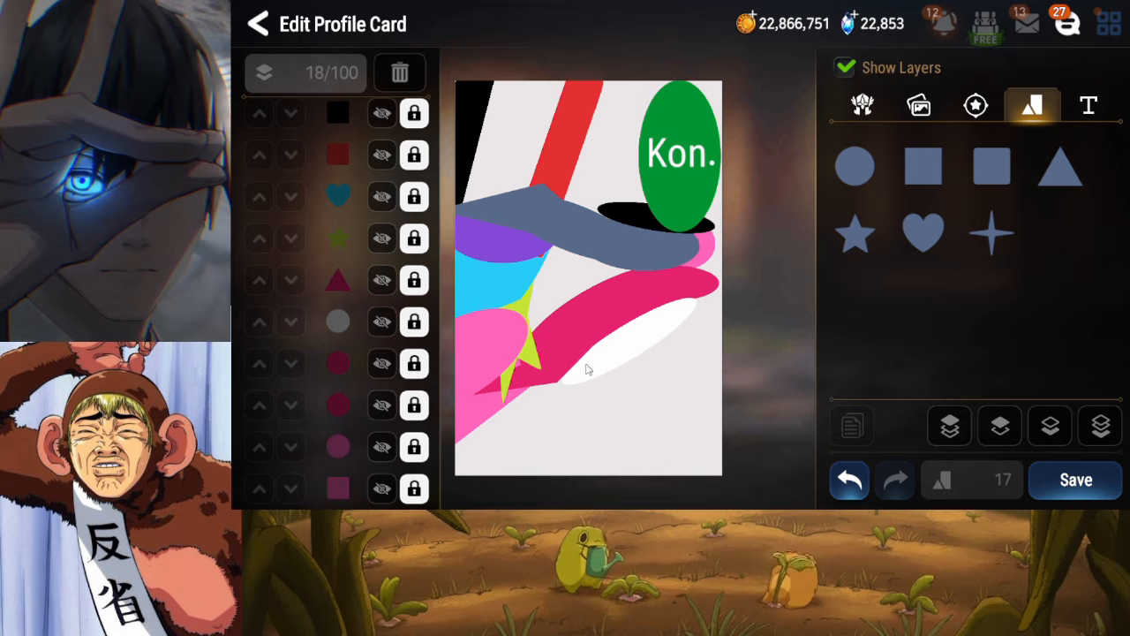
# Add a heart, squeeze it into a thin tilted sliver beside the red bar and send it to the bottom layer
pyautogui.click(938, 237)
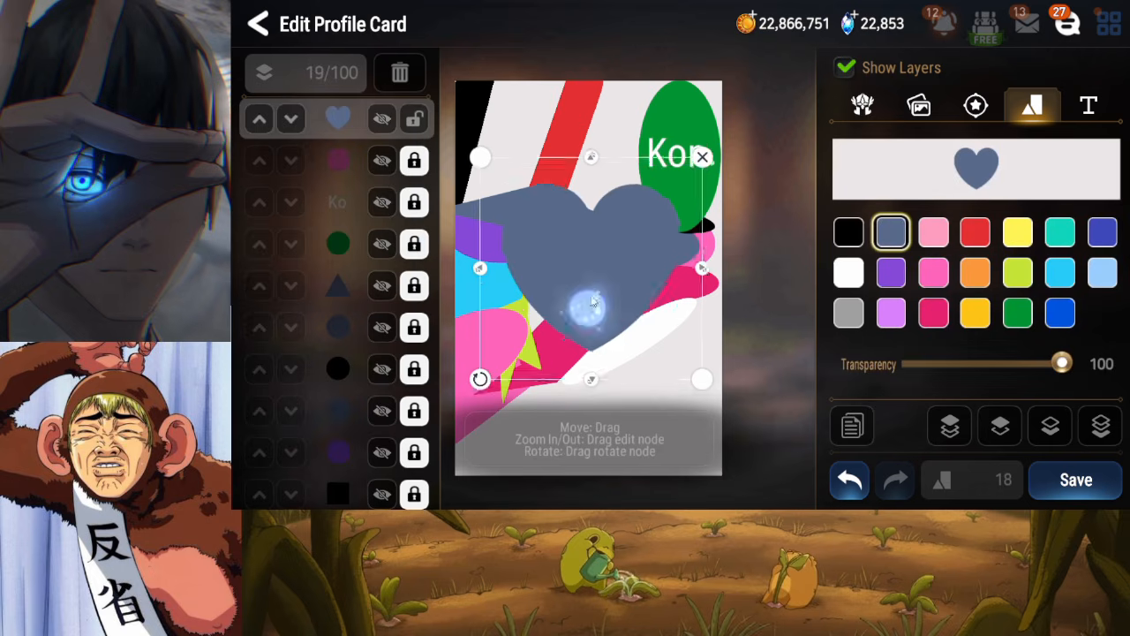
pyautogui.moveTo(586, 303); pyautogui.dragTo(618, 244)
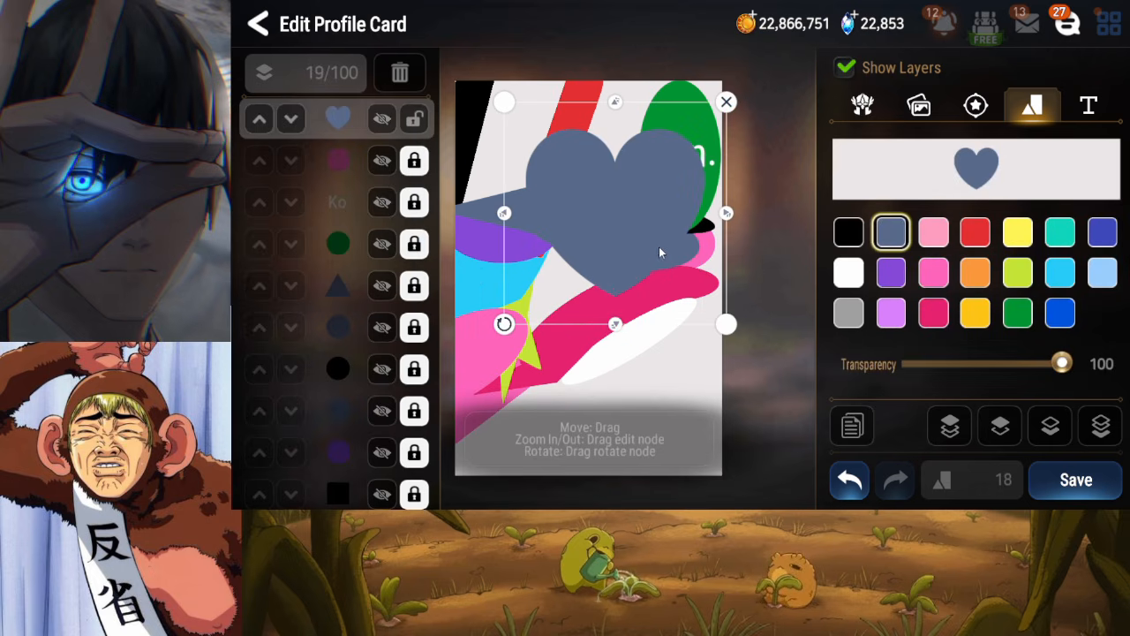
pyautogui.moveTo(503, 323); pyautogui.dragTo(568, 295)
pyautogui.moveTo(620, 226); pyautogui.dragTo(583, 263)
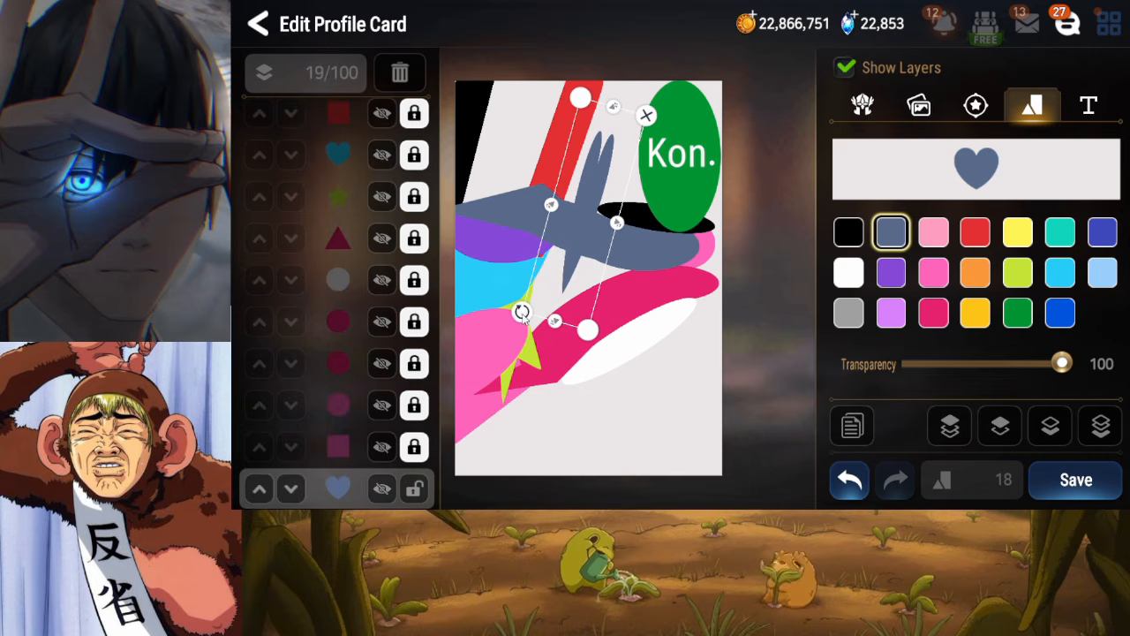
pyautogui.moveTo(543, 311); pyautogui.dragTo(558, 321)
# Color the thin heart black, lengthen it slightly and nudge it into place behind the slate shape
pyautogui.click(847, 232)
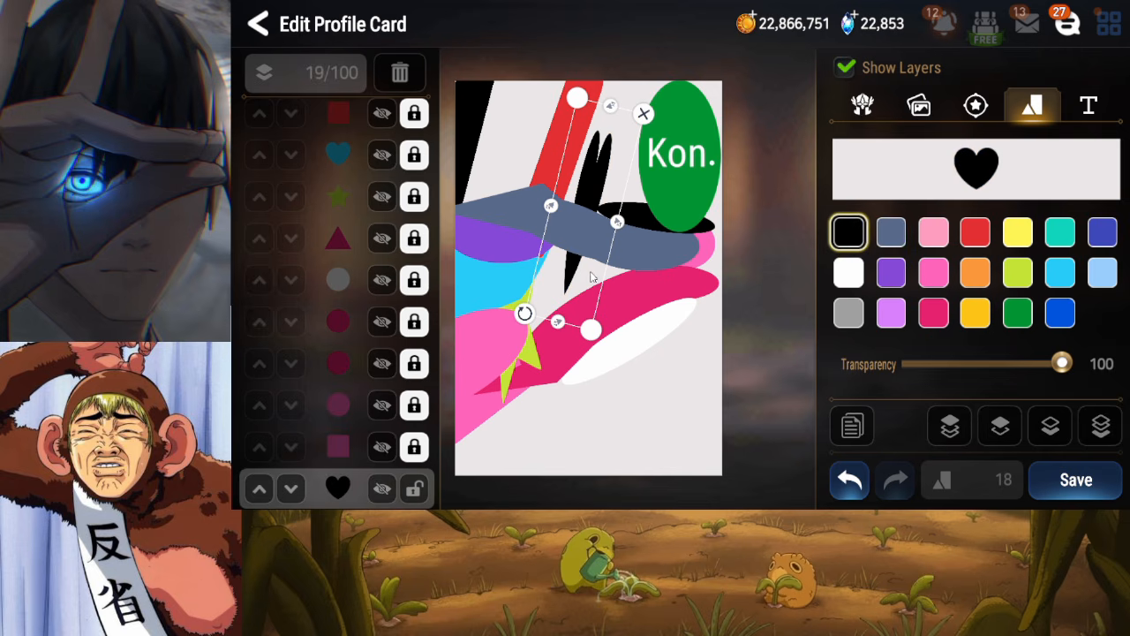
pyautogui.moveTo(590, 272); pyautogui.dragTo(591, 268)
pyautogui.moveTo(556, 323); pyautogui.dragTo(556, 330)
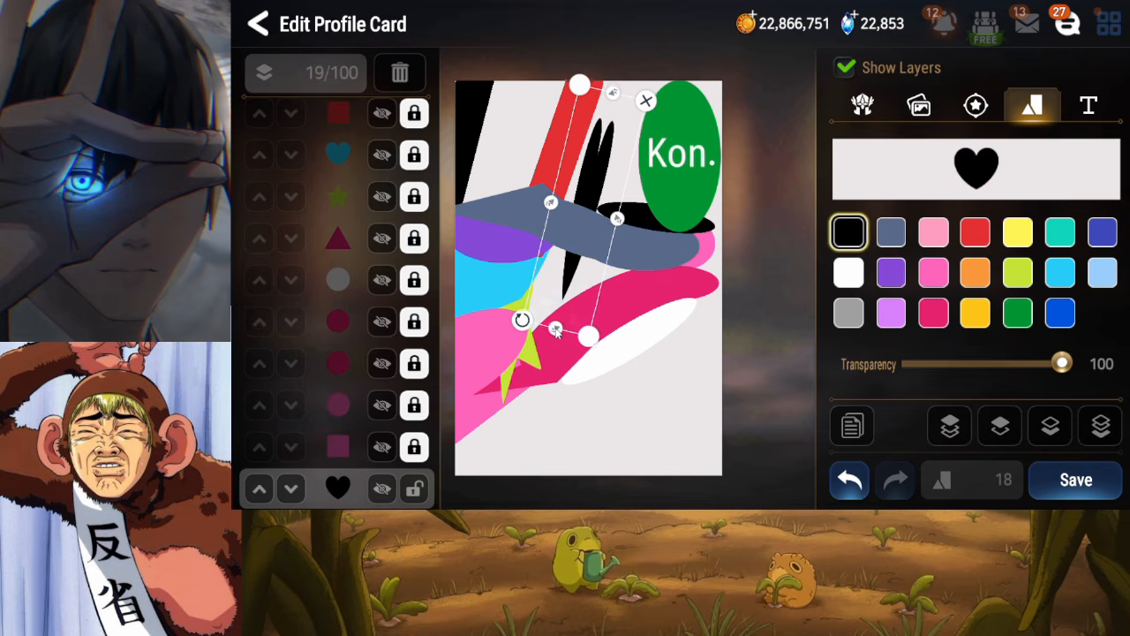
pyautogui.moveTo(563, 284); pyautogui.dragTo(562, 281)
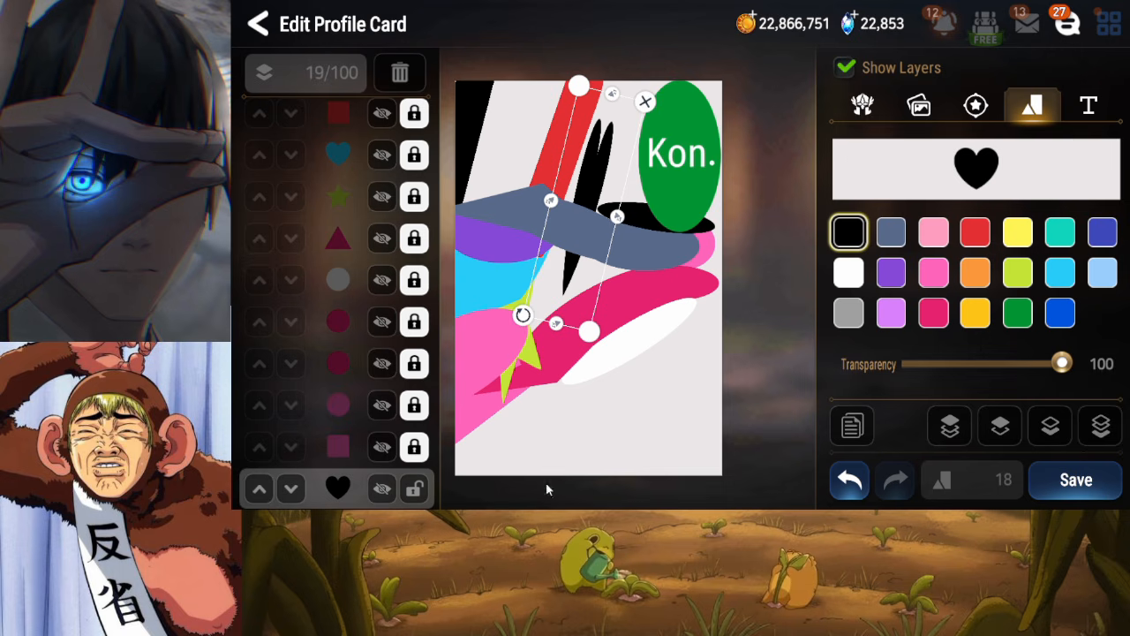
# Lock the thin heart's layer, add a star and squeeze it into a narrow shape over the slate brim
pyautogui.click(414, 488)
pyautogui.click(858, 232)
pyautogui.click(619, 322)
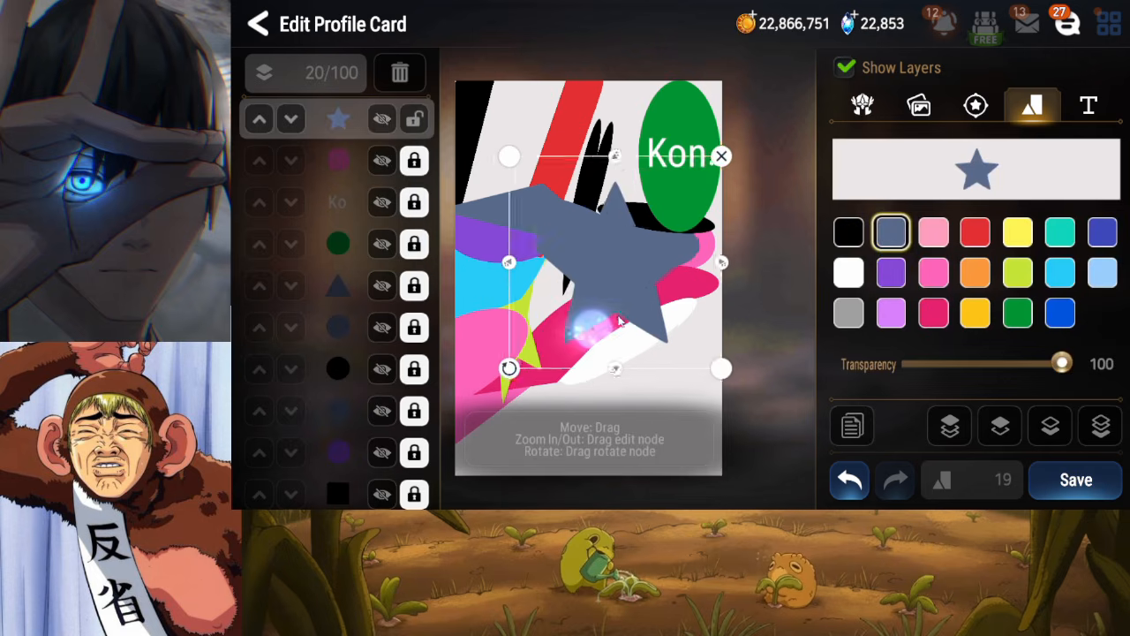
pyautogui.moveTo(620, 321); pyautogui.dragTo(635, 311)
pyautogui.moveTo(739, 256); pyautogui.dragTo(684, 268)
pyautogui.moveTo(636, 323); pyautogui.dragTo(629, 317)
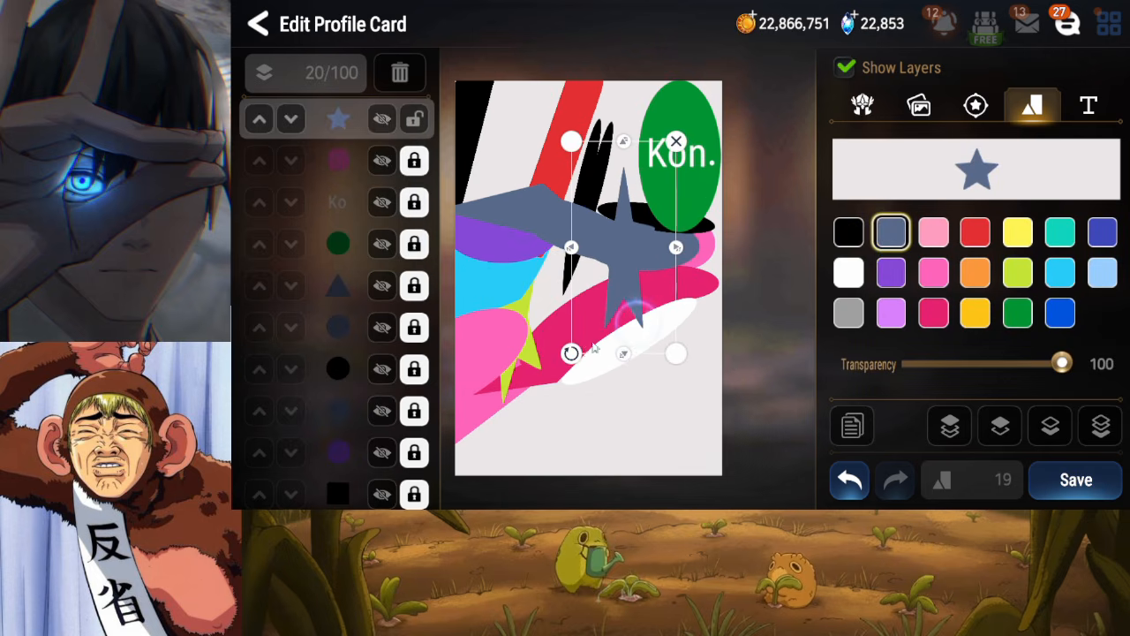
# Turn the narrow star to a slight tilt over the black heart sliver and send it to the bottom layer
pyautogui.moveTo(626, 356); pyautogui.dragTo(650, 351)
pyautogui.moveTo(662, 273); pyautogui.dragTo(646, 265)
pyautogui.moveTo(648, 204); pyautogui.dragTo(666, 169)
pyautogui.moveTo(633, 233); pyautogui.dragTo(619, 268)
pyautogui.moveTo(597, 351); pyautogui.dragTo(610, 357)
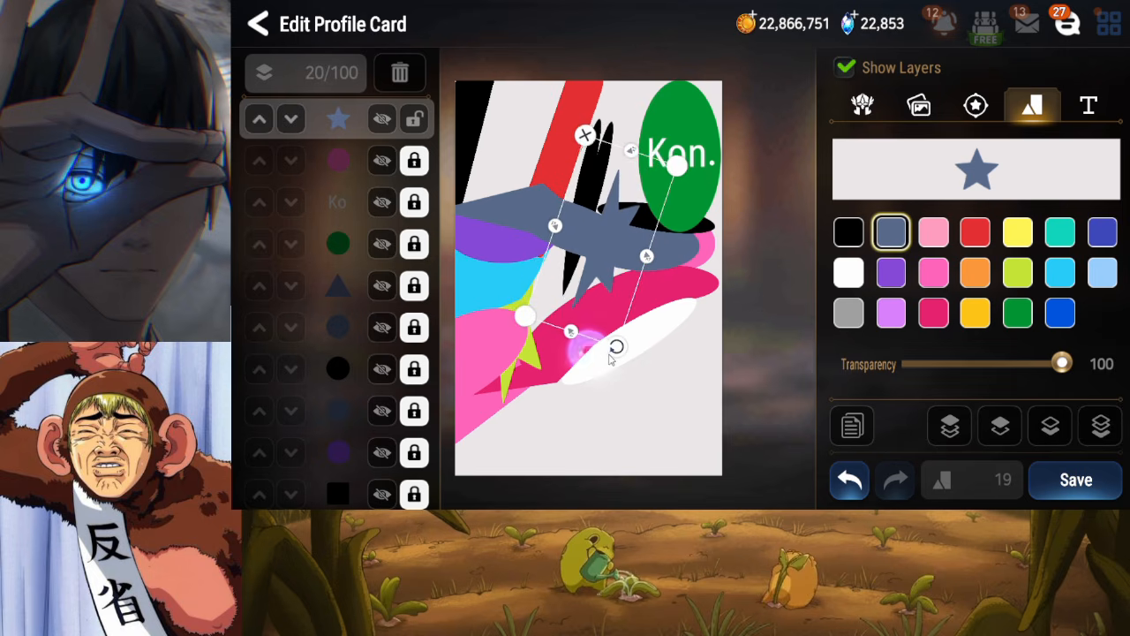
pyautogui.moveTo(600, 298); pyautogui.dragTo(595, 296)
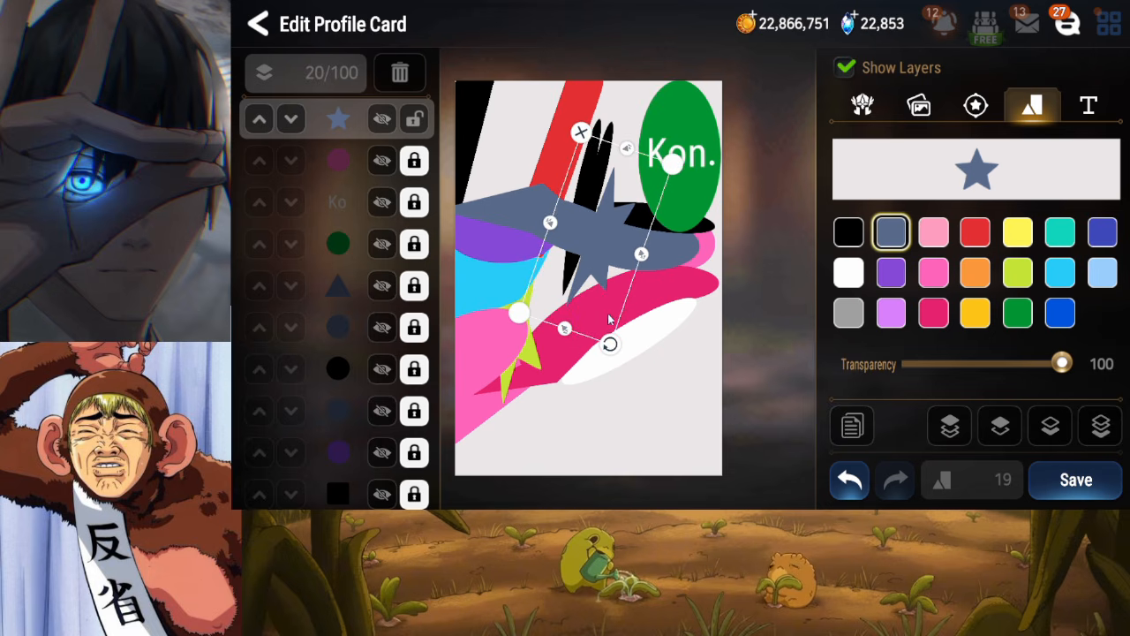
pyautogui.moveTo(610, 345); pyautogui.dragTo(620, 345)
pyautogui.click(1101, 427)
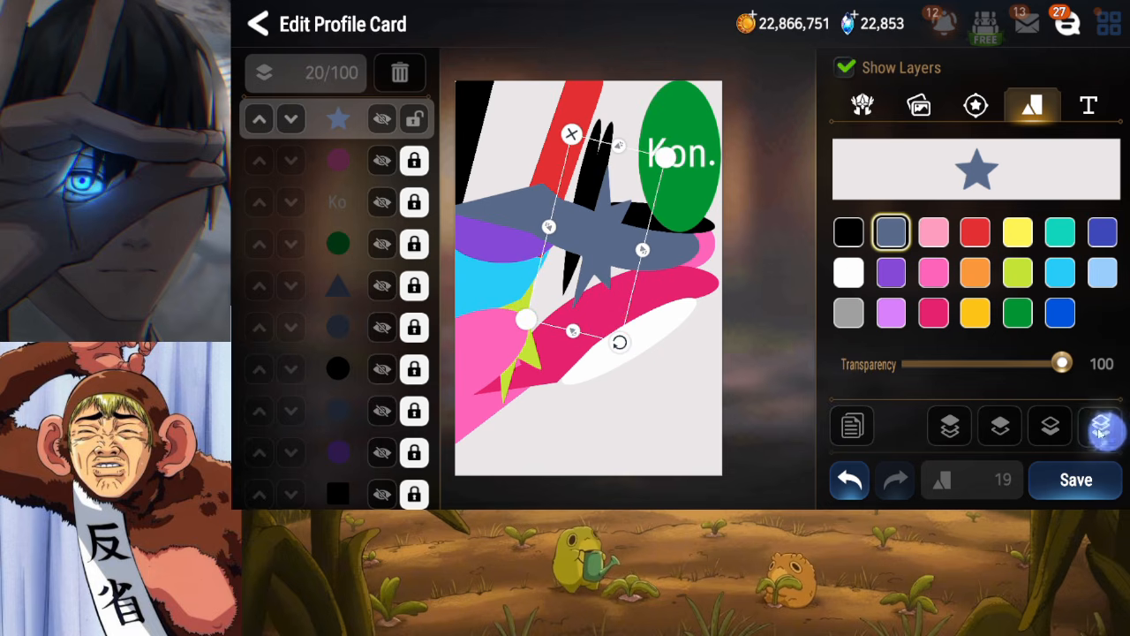
# Color the star black, widen and lengthen it beside the black sliver, then lock its layer and save the card
pyautogui.click(853, 236)
pyautogui.moveTo(596, 264); pyautogui.dragTo(650, 254)
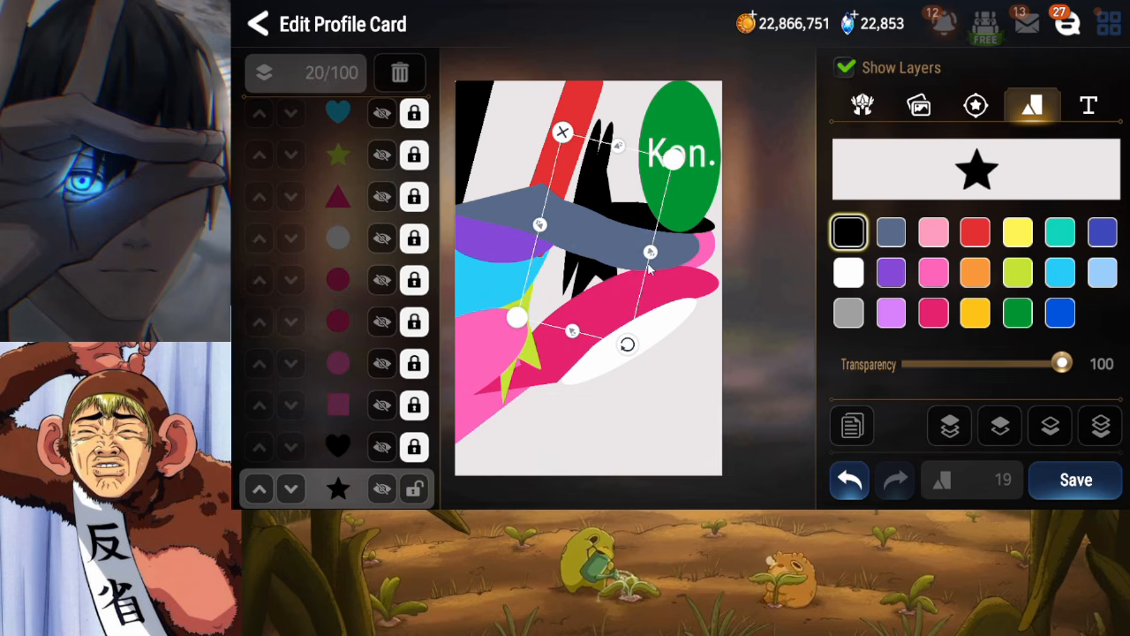
pyautogui.moveTo(579, 347); pyautogui.dragTo(630, 367)
pyautogui.moveTo(612, 315); pyautogui.dragTo(613, 301)
pyautogui.moveTo(651, 239); pyautogui.dragTo(622, 280)
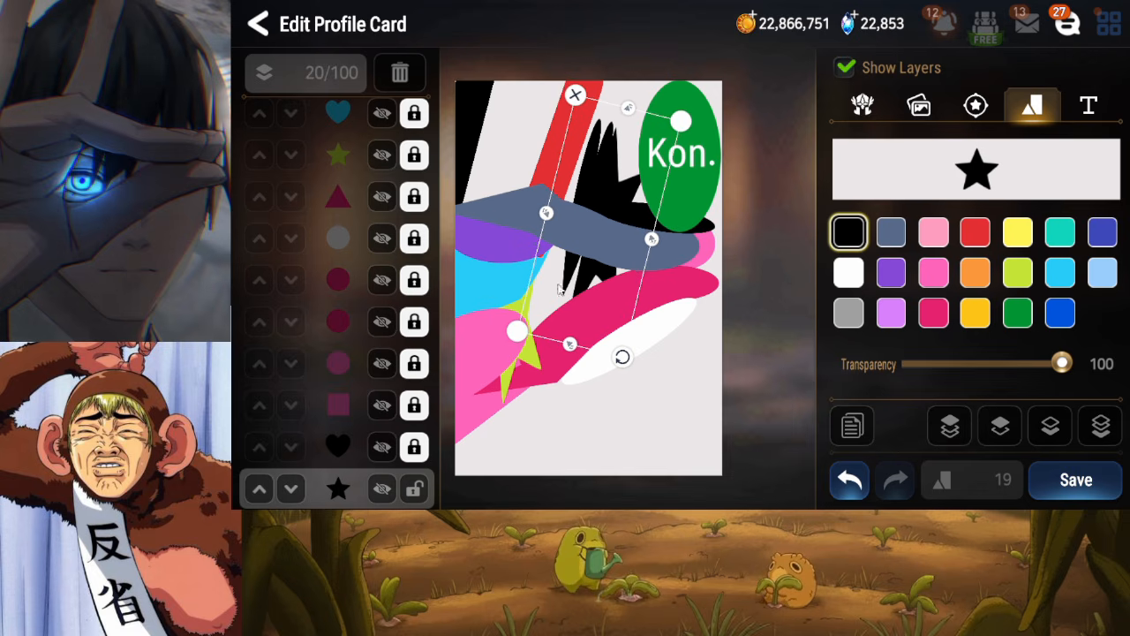
pyautogui.click(421, 491)
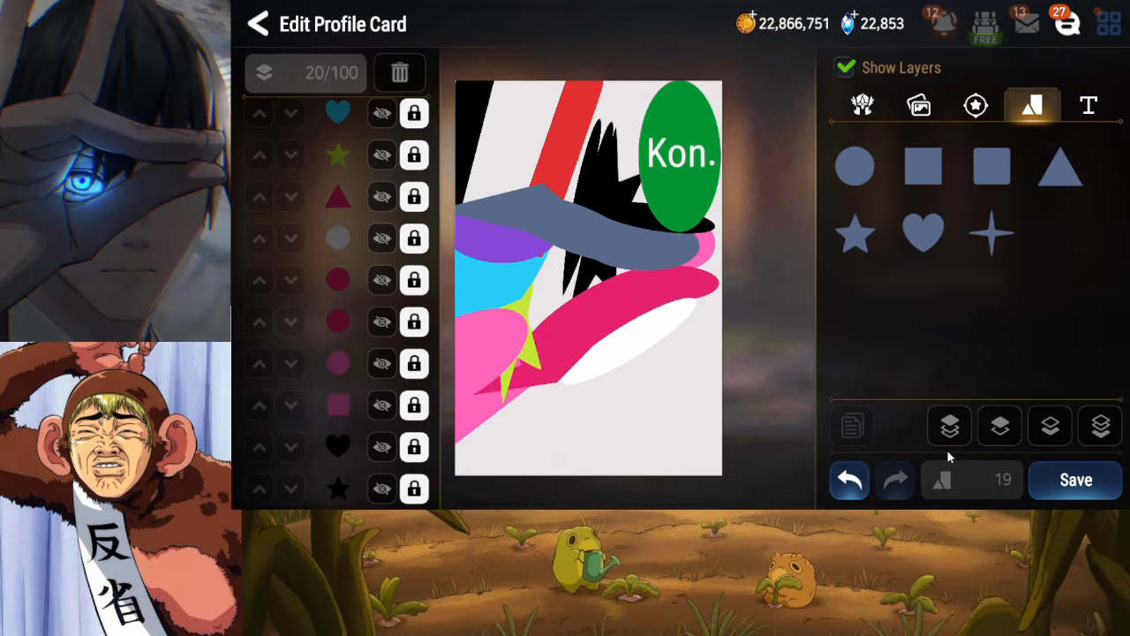
pyautogui.click(1066, 481)
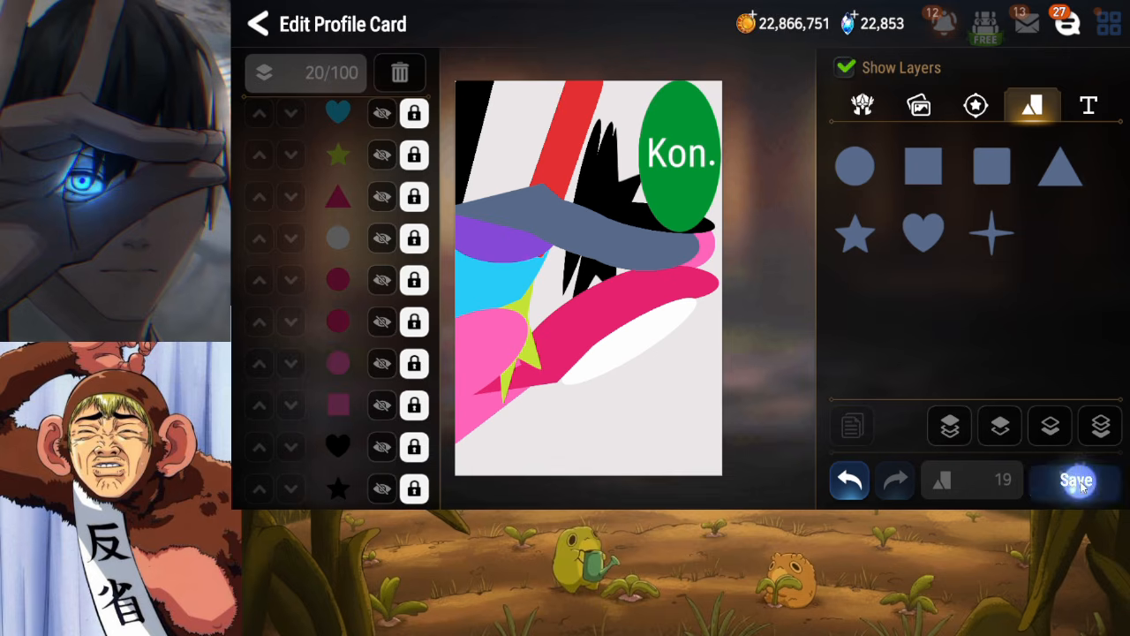
pyautogui.click(853, 165)
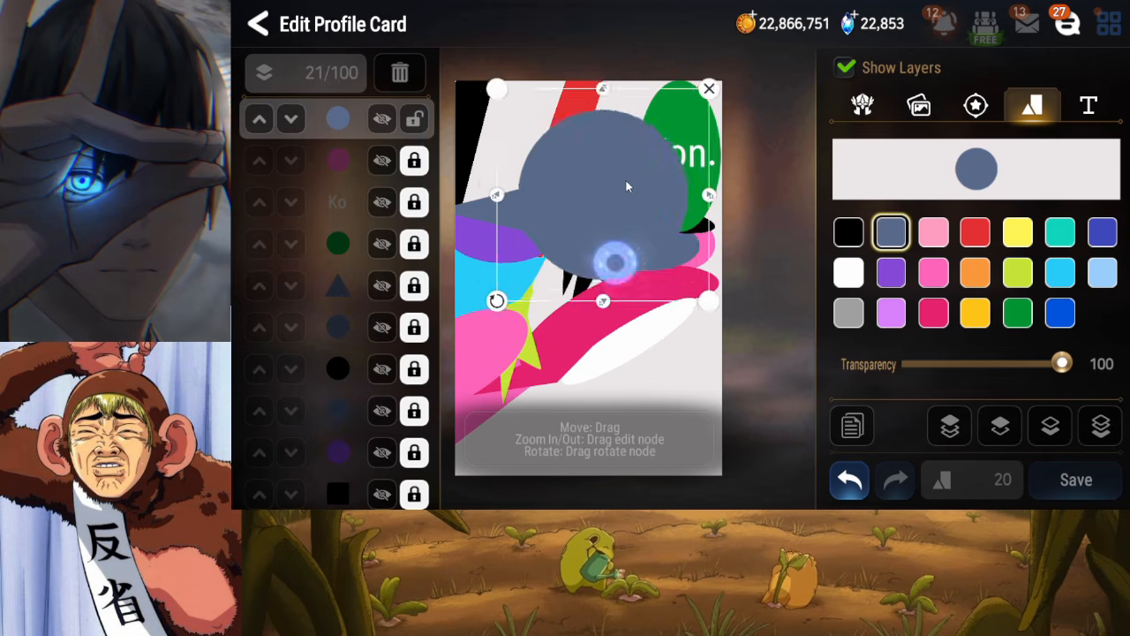
pyautogui.click(1102, 430)
pyautogui.moveTo(703, 203); pyautogui.dragTo(681, 170)
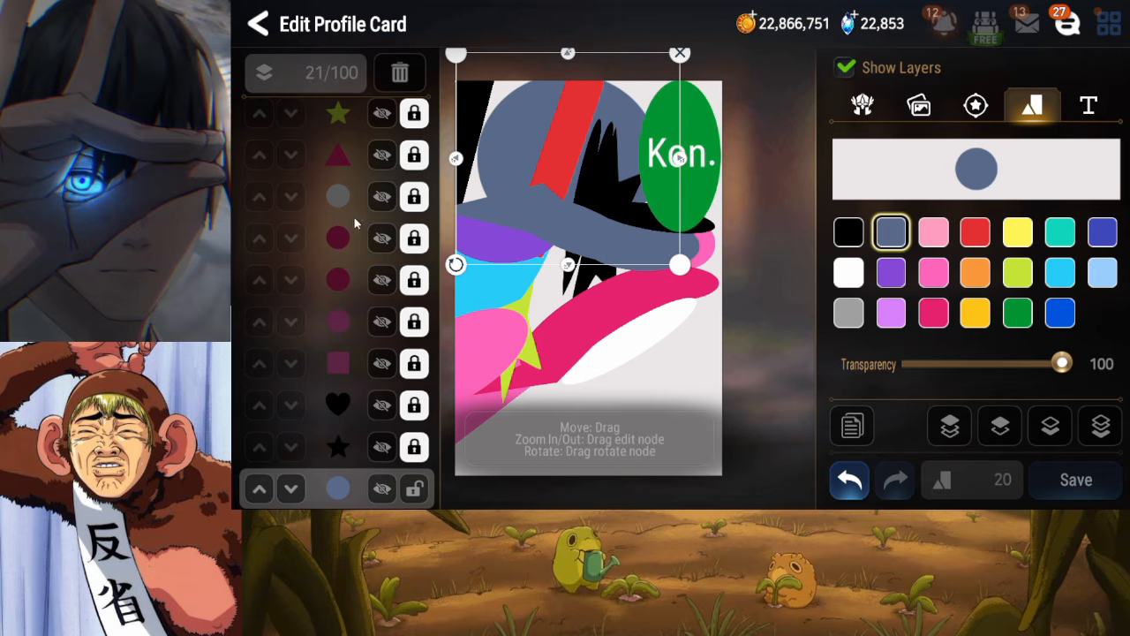
# Recolor the black bar in the card's upper-left corner indigo blue, lock its layer and save the card
pyautogui.moveTo(349, 297); pyautogui.dragTo(351, 344)
pyautogui.moveTo(360, 221); pyautogui.dragTo(371, 296)
pyautogui.click(378, 322)
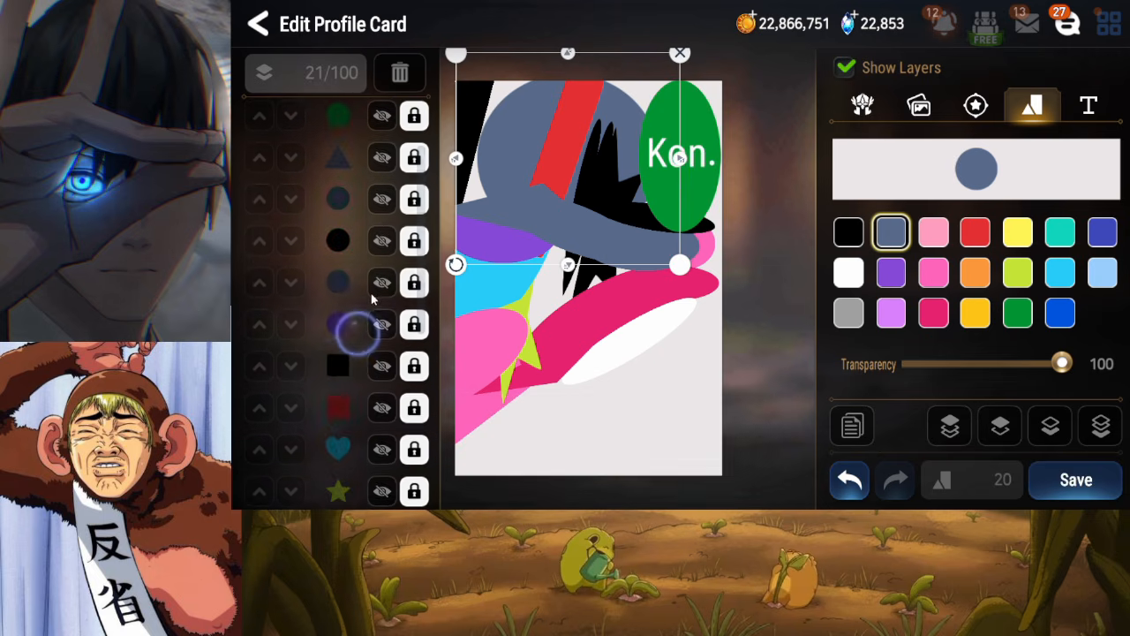
pyautogui.click(380, 322)
pyautogui.click(380, 322)
pyautogui.click(418, 322)
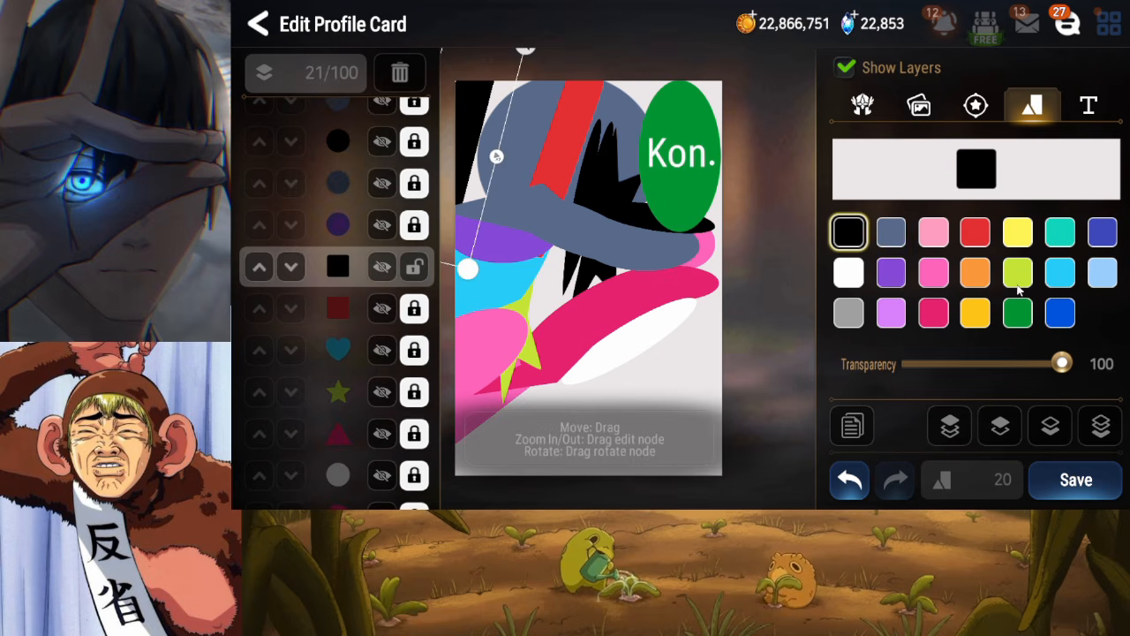
pyautogui.click(1103, 232)
pyautogui.click(415, 268)
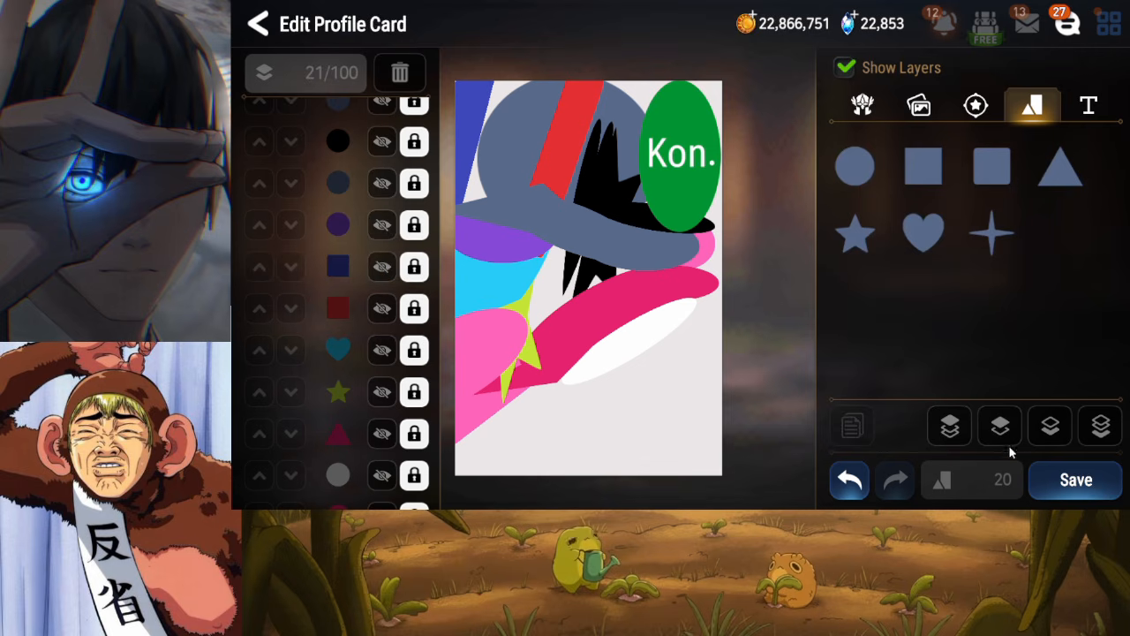
pyautogui.click(1076, 479)
pyautogui.click(604, 177)
pyautogui.moveTo(686, 163); pyautogui.dragTo(709, 181)
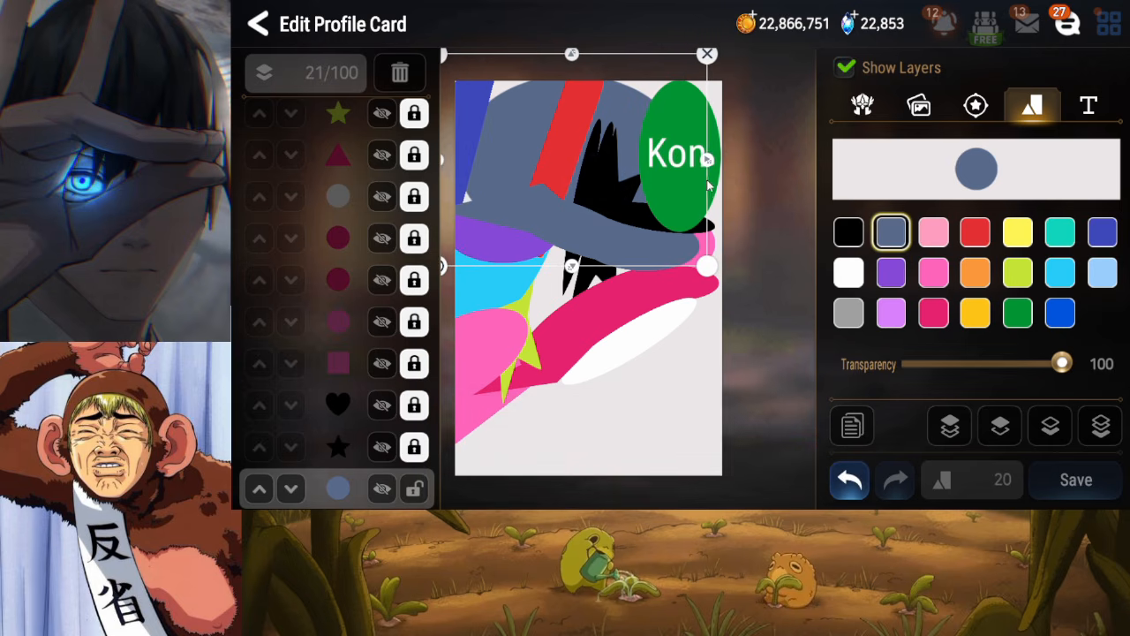
pyautogui.moveTo(643, 166); pyautogui.dragTo(687, 174)
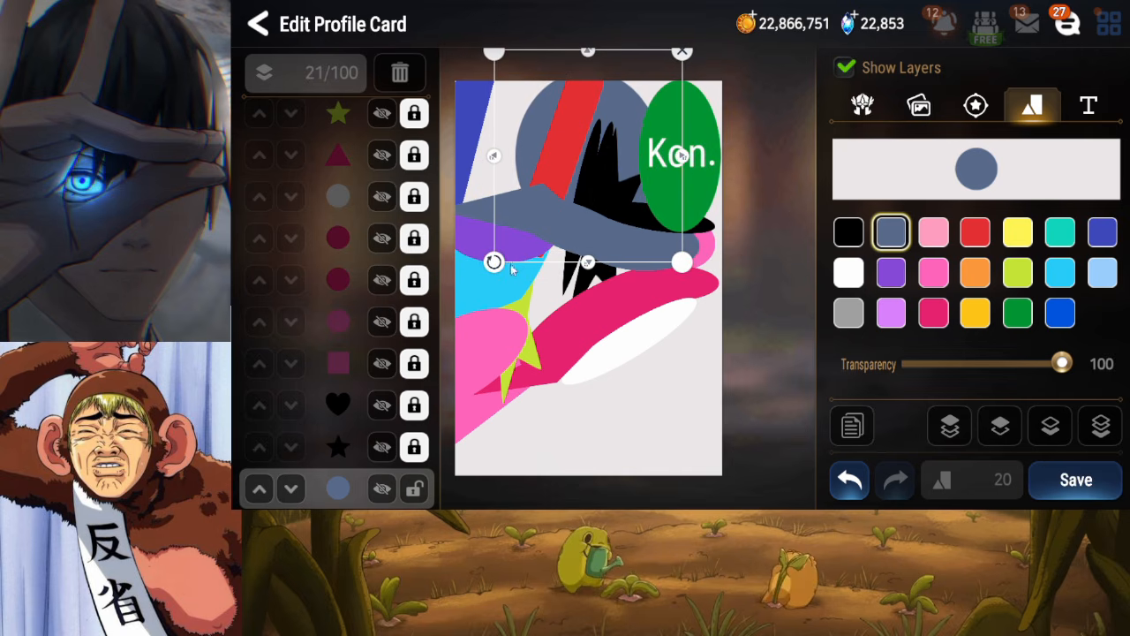
pyautogui.click(513, 270)
pyautogui.click(552, 223)
pyautogui.click(514, 268)
pyautogui.moveTo(570, 233); pyautogui.dragTo(570, 222)
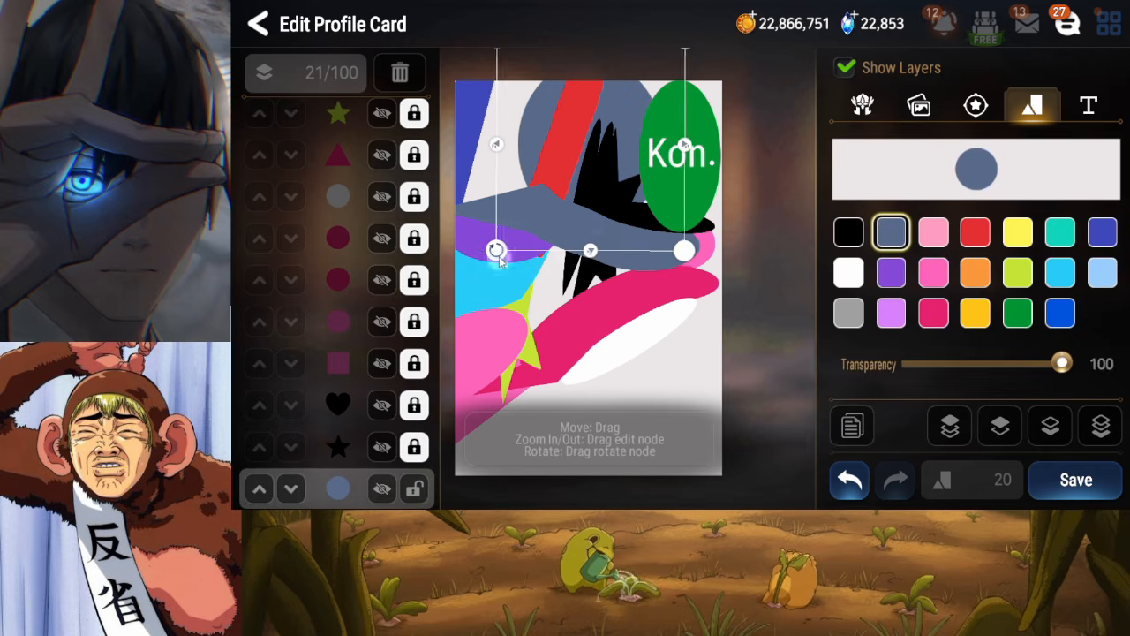
pyautogui.moveTo(496, 253); pyautogui.dragTo(459, 206)
pyautogui.moveTo(561, 215); pyautogui.dragTo(521, 228)
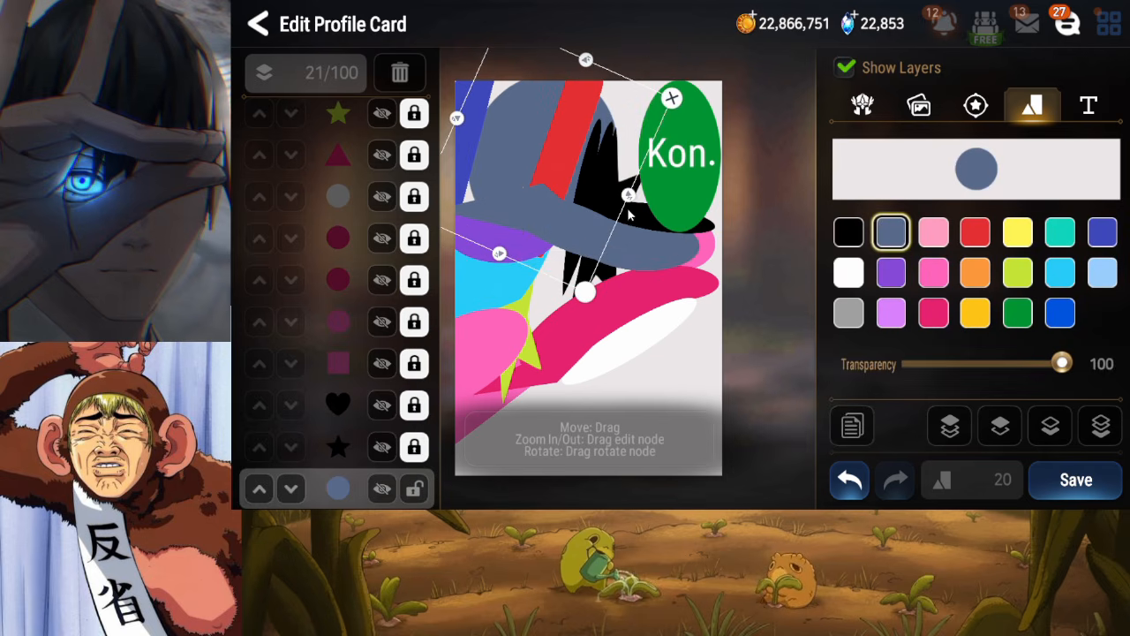
pyautogui.moveTo(629, 196); pyautogui.dragTo(617, 182)
pyautogui.moveTo(478, 216); pyautogui.dragTo(471, 283)
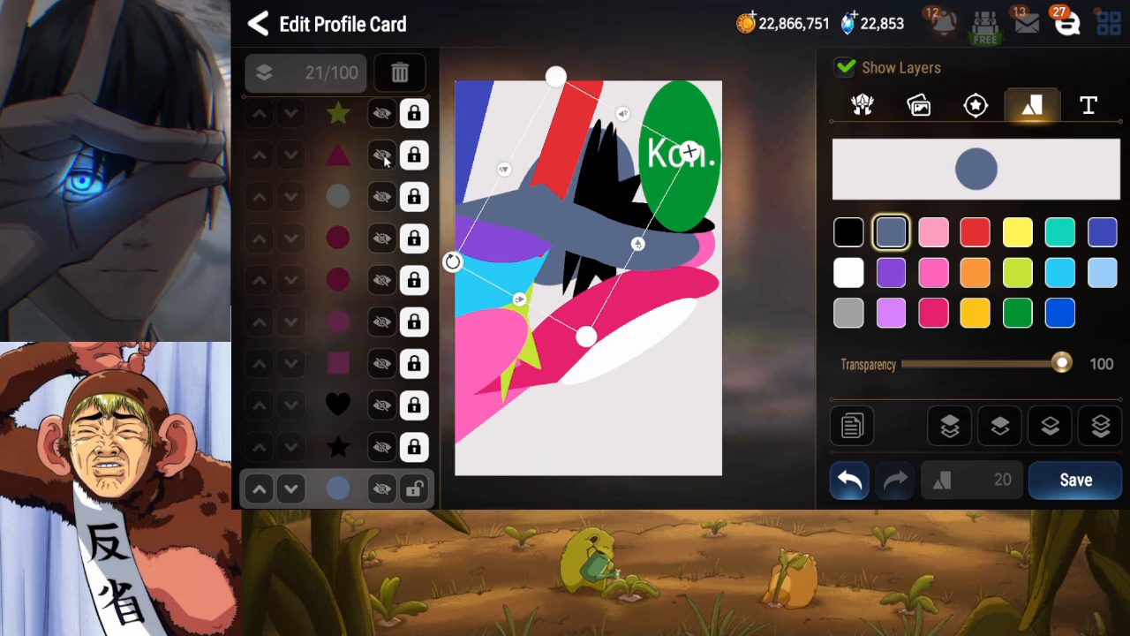
pyautogui.click(400, 72)
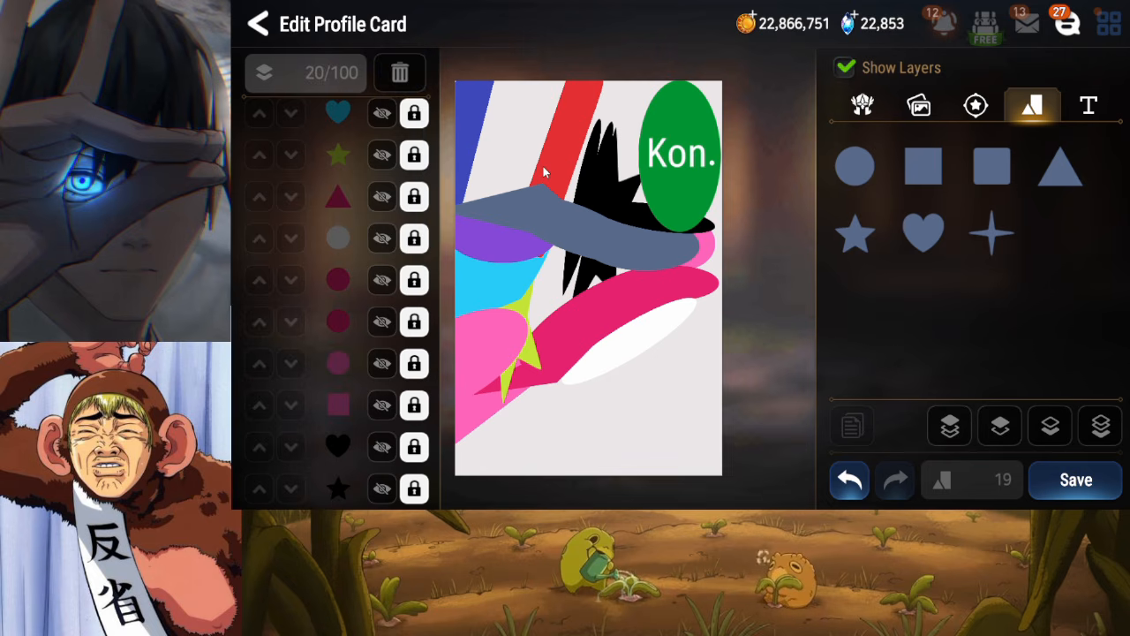
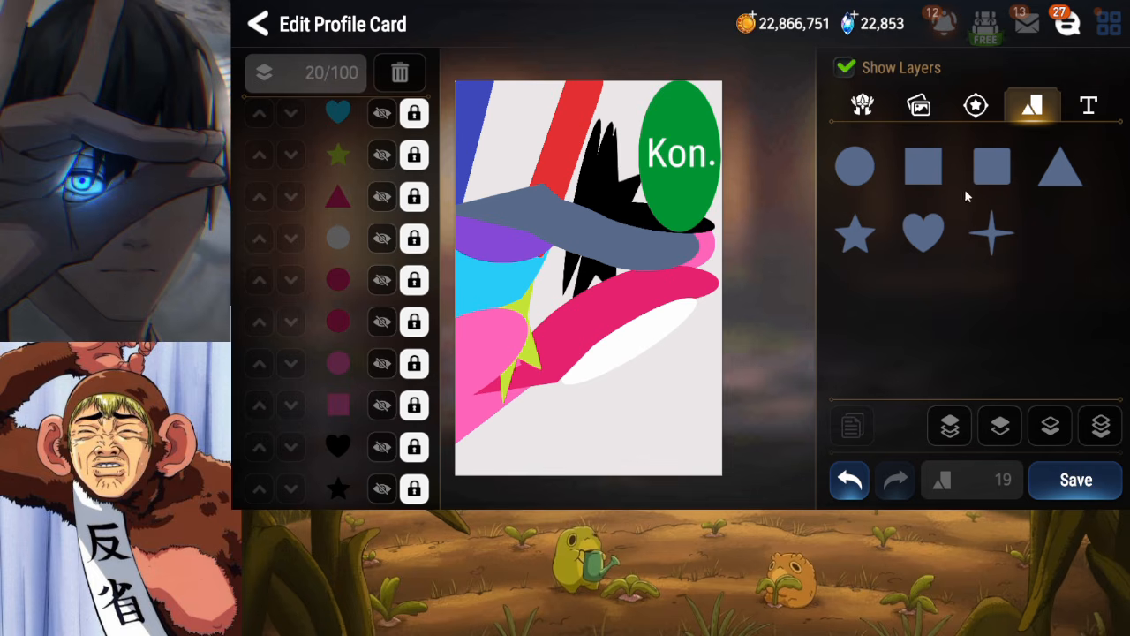
pyautogui.click(855, 175)
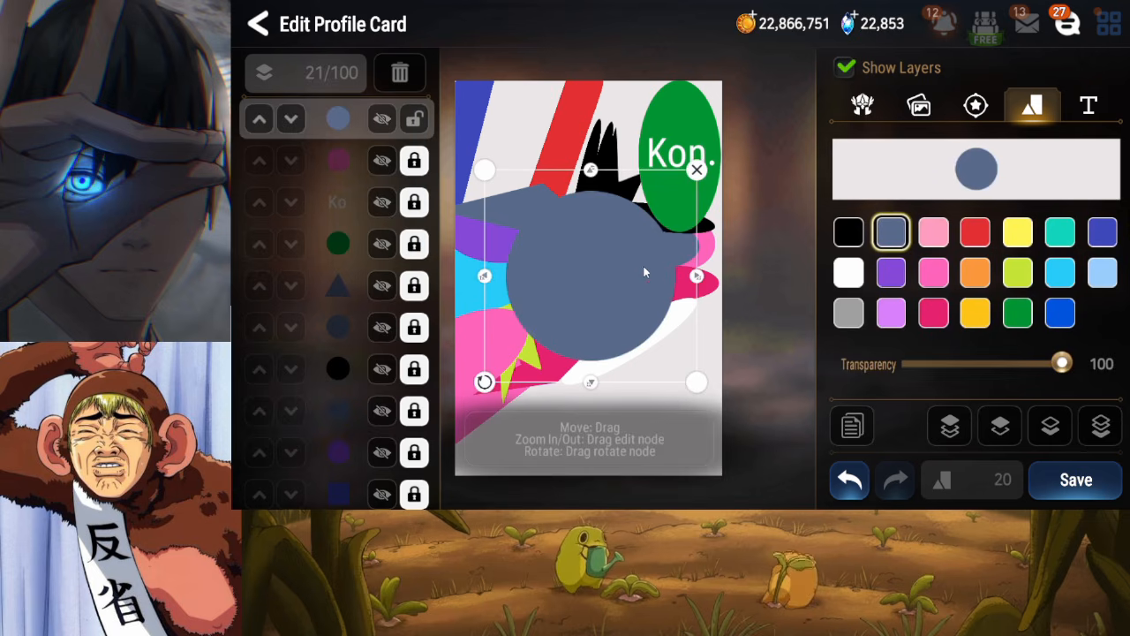
pyautogui.moveTo(615, 264); pyautogui.dragTo(587, 331)
pyautogui.click(1102, 426)
pyautogui.moveTo(562, 210); pyautogui.dragTo(563, 234)
pyautogui.moveTo(566, 236); pyautogui.dragTo(566, 264)
pyautogui.moveTo(560, 320); pyautogui.dragTo(561, 293)
pyautogui.moveTo(554, 229); pyautogui.dragTo(560, 291)
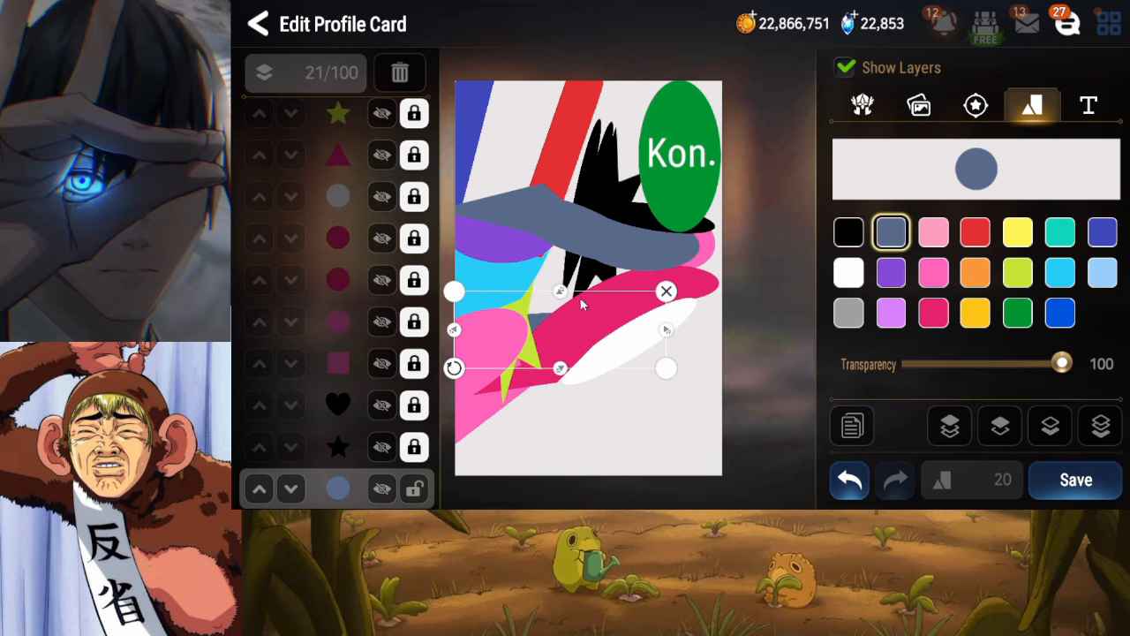
pyautogui.click(976, 168)
# Add a heart, rotate it nearly upside down and send it to the bottom layer
pyautogui.click(924, 232)
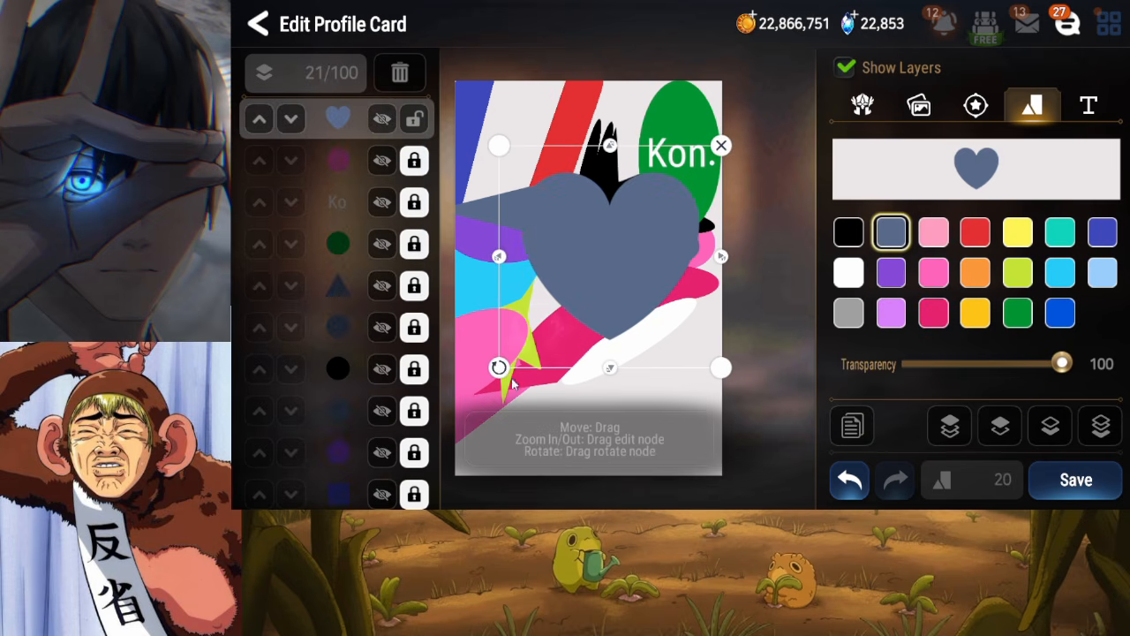
pyautogui.moveTo(502, 367); pyautogui.dragTo(529, 190)
pyautogui.moveTo(623, 292); pyautogui.dragTo(594, 321)
pyautogui.click(1102, 425)
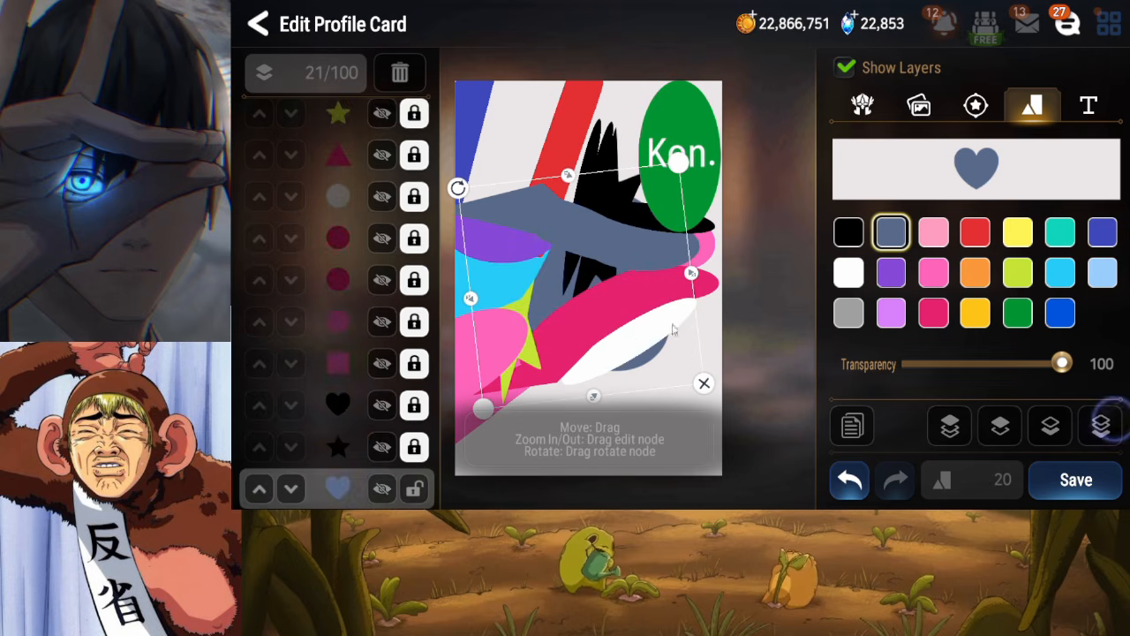
# Shrink and flatten the inverted heart, then tilt and fit it between the cyan shape and the black spikes
pyautogui.moveTo(586, 279); pyautogui.dragTo(566, 284)
pyautogui.moveTo(547, 196); pyautogui.dragTo(566, 279)
pyautogui.moveTo(679, 295); pyautogui.dragTo(546, 287)
pyautogui.click(498, 237)
pyautogui.click(463, 249)
pyautogui.click(521, 278)
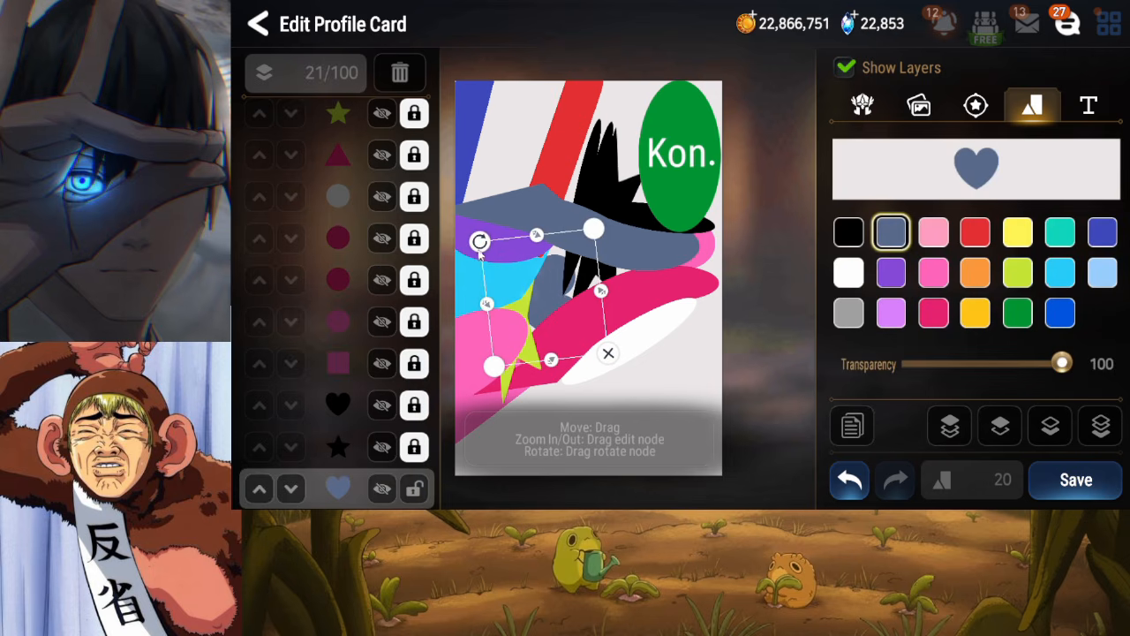
pyautogui.moveTo(480, 246); pyautogui.dragTo(557, 277)
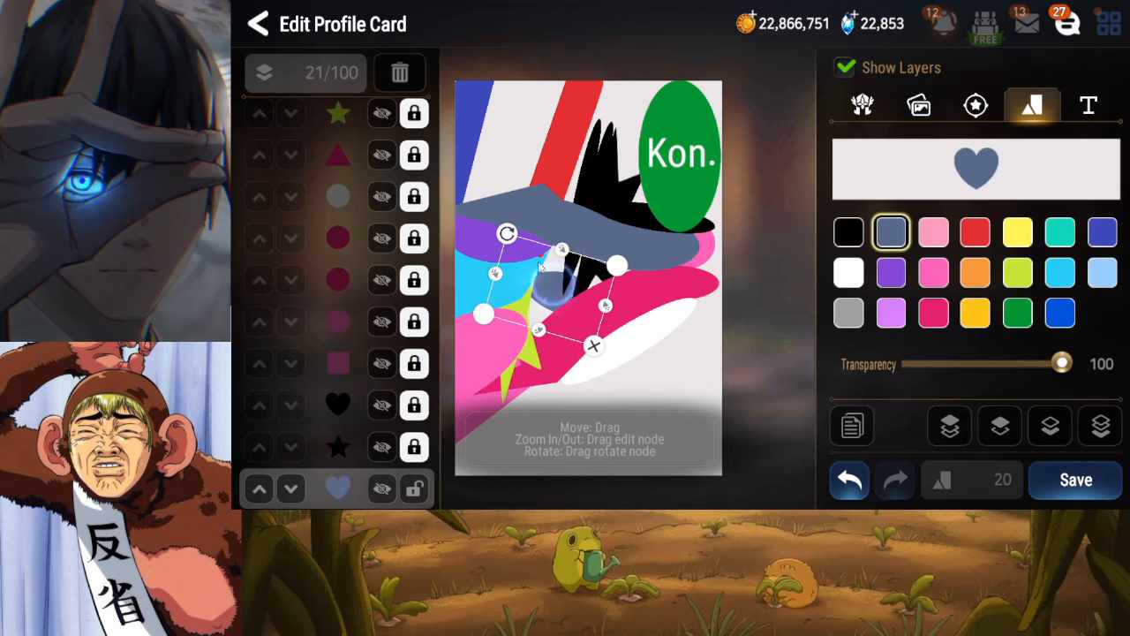
pyautogui.moveTo(508, 234); pyautogui.dragTo(508, 249)
pyautogui.moveTo(566, 284); pyautogui.dragTo(593, 303)
# Color the small inverted heart black and fine-tune its size beside the black spikes
pyautogui.click(848, 232)
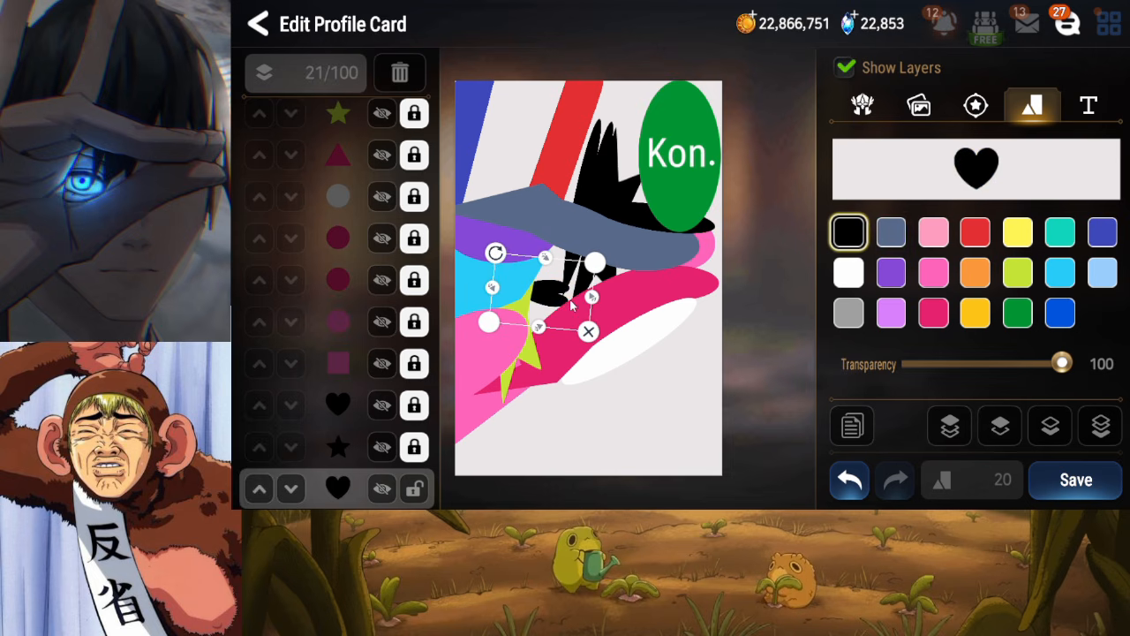
pyautogui.moveTo(562, 290); pyautogui.dragTo(589, 301)
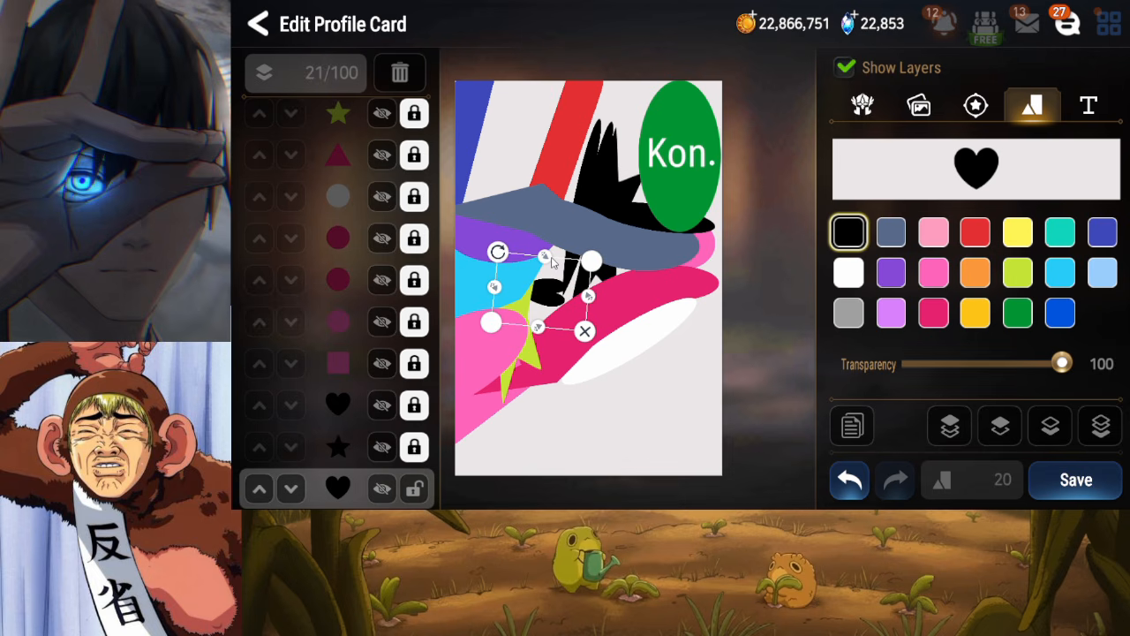
pyautogui.moveTo(552, 262); pyautogui.dragTo(552, 264)
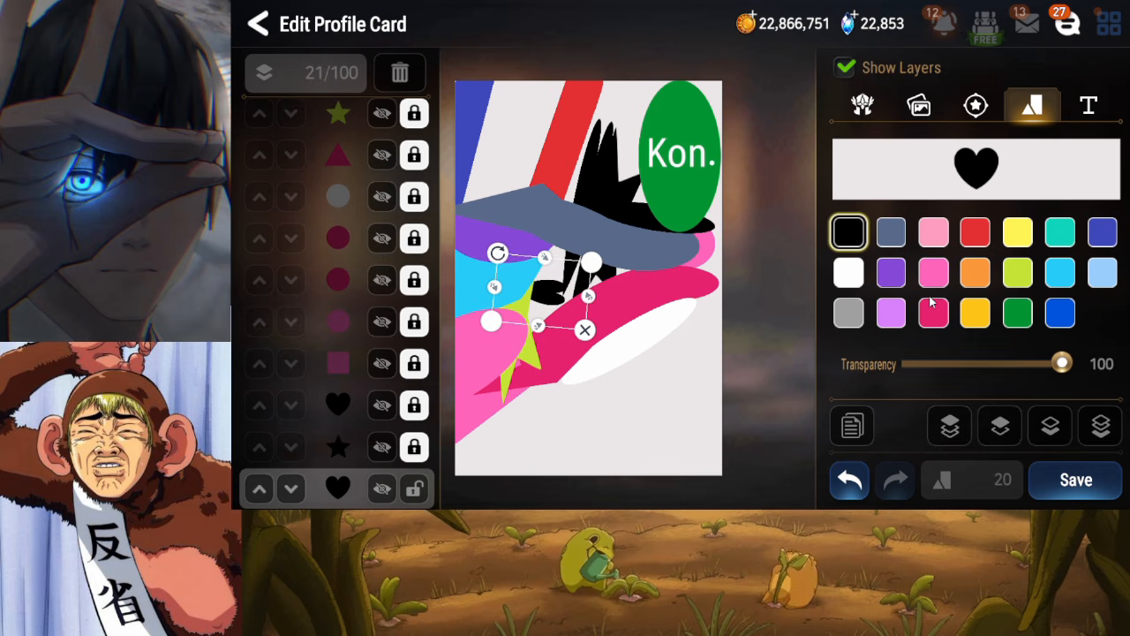
# Duplicate the small black heart, color the copy white, offset it to leave a thin black outline, lock it and save
pyautogui.click(853, 427)
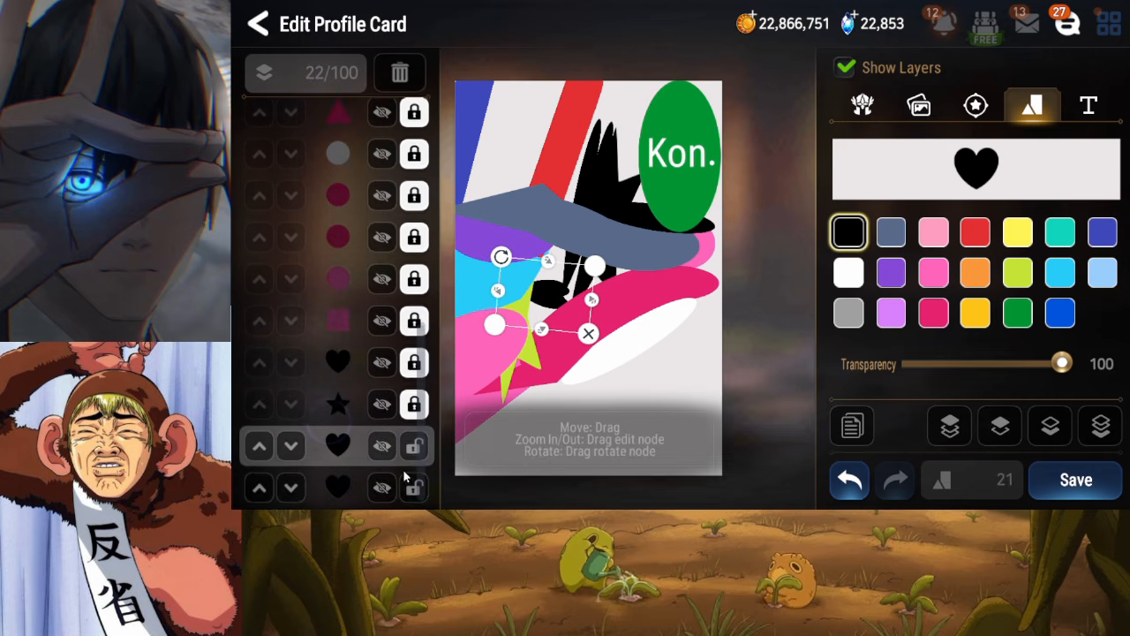
pyautogui.click(849, 273)
pyautogui.moveTo(542, 321); pyautogui.dragTo(553, 314)
pyautogui.moveTo(554, 260)
pyautogui.mouseDown()
pyautogui.moveTo(502, 260)
pyautogui.moveTo(521, 283)
pyautogui.moveTo(550, 265)
pyautogui.mouseUp()
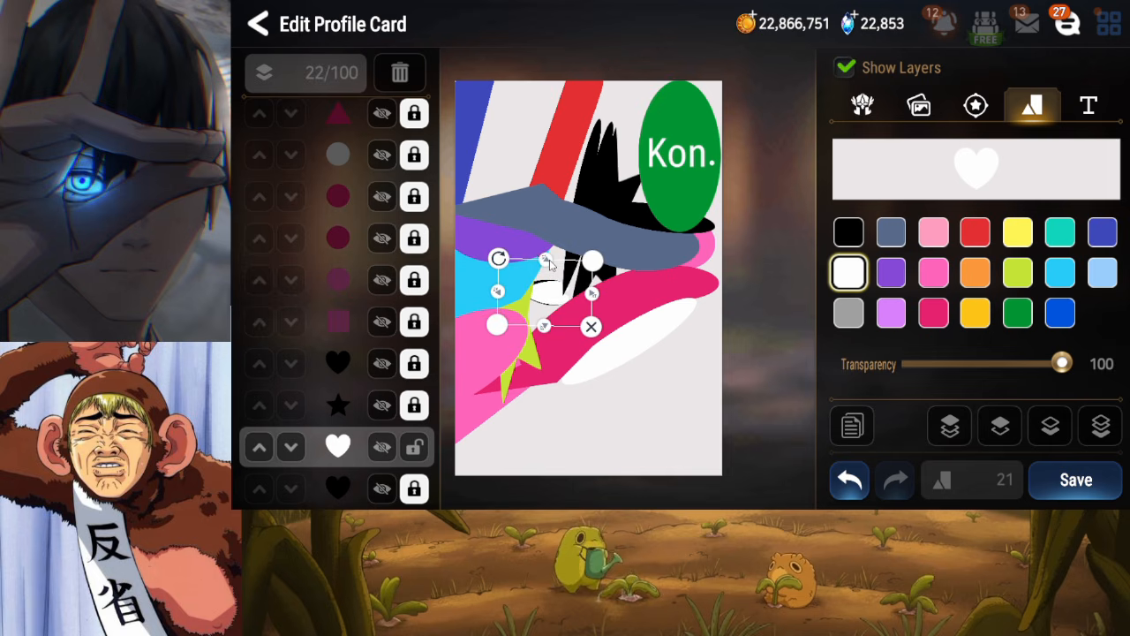
pyautogui.click(417, 449)
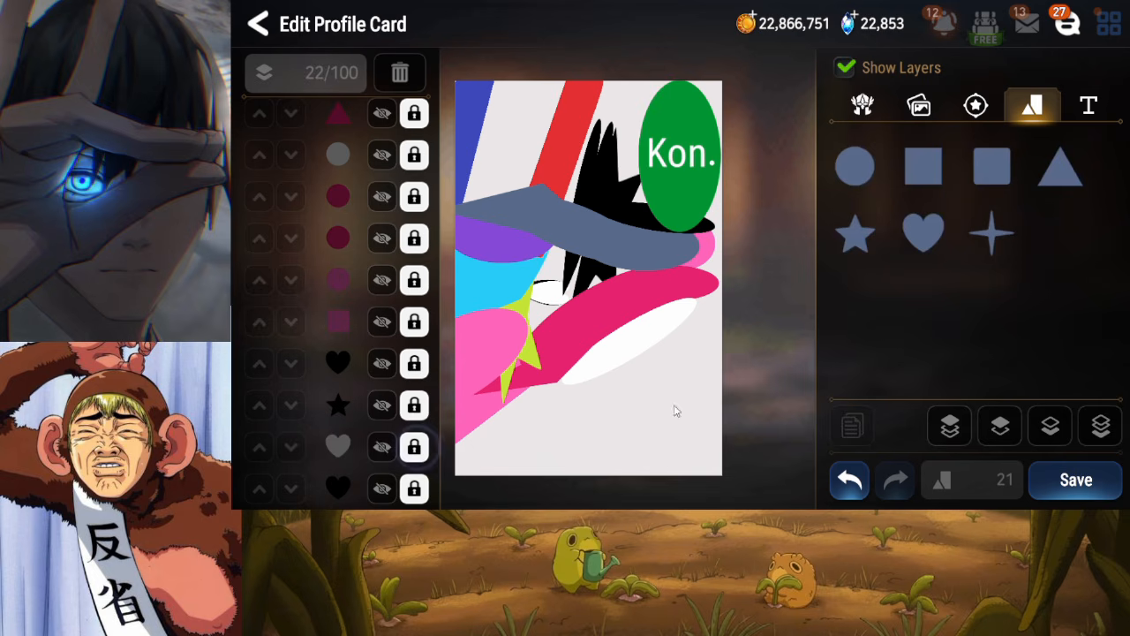
pyautogui.click(1095, 488)
# Add a circle, shrink it to fit the small white eye area beside the black spikes and color it black
pyautogui.click(853, 168)
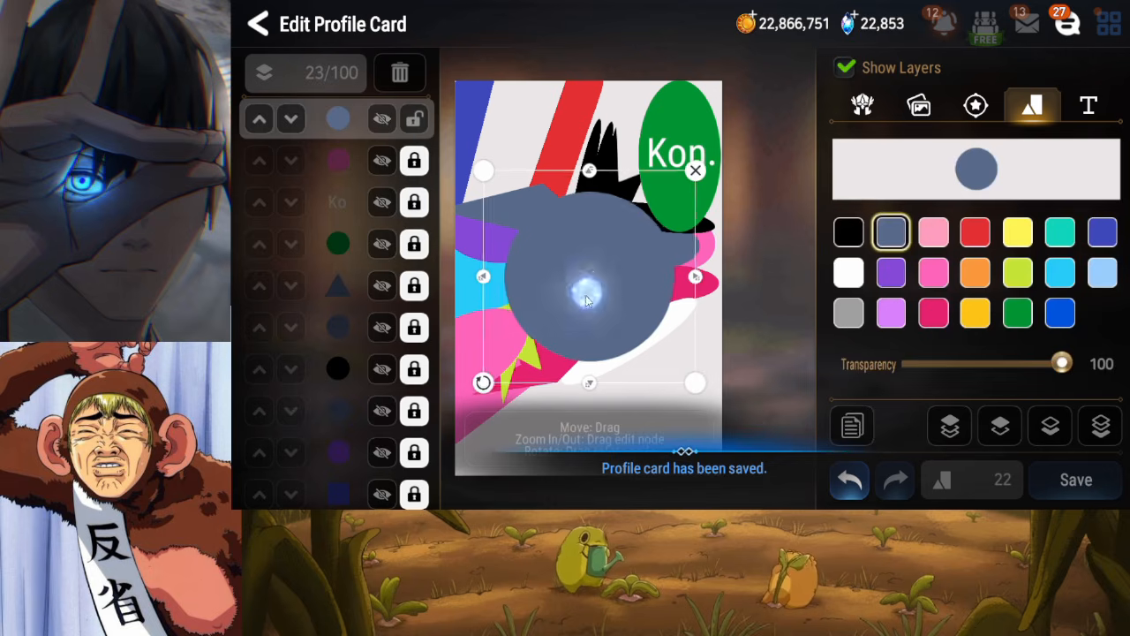
pyautogui.moveTo(676, 410); pyautogui.dragTo(584, 323)
pyautogui.moveTo(586, 327); pyautogui.dragTo(585, 319)
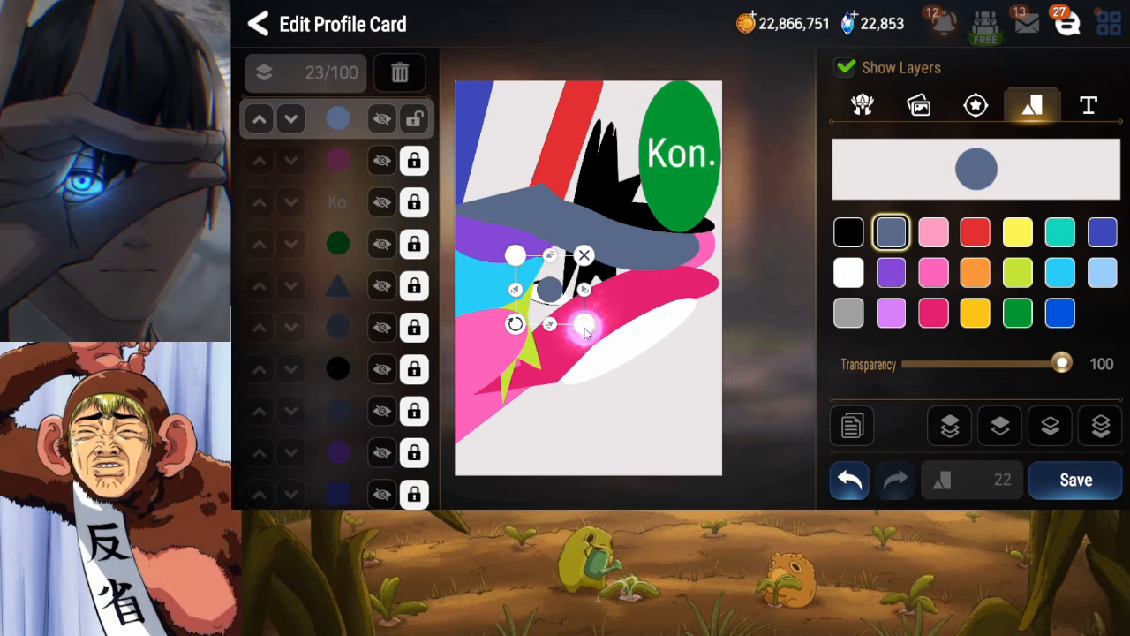
pyautogui.moveTo(585, 327); pyautogui.dragTo(588, 327)
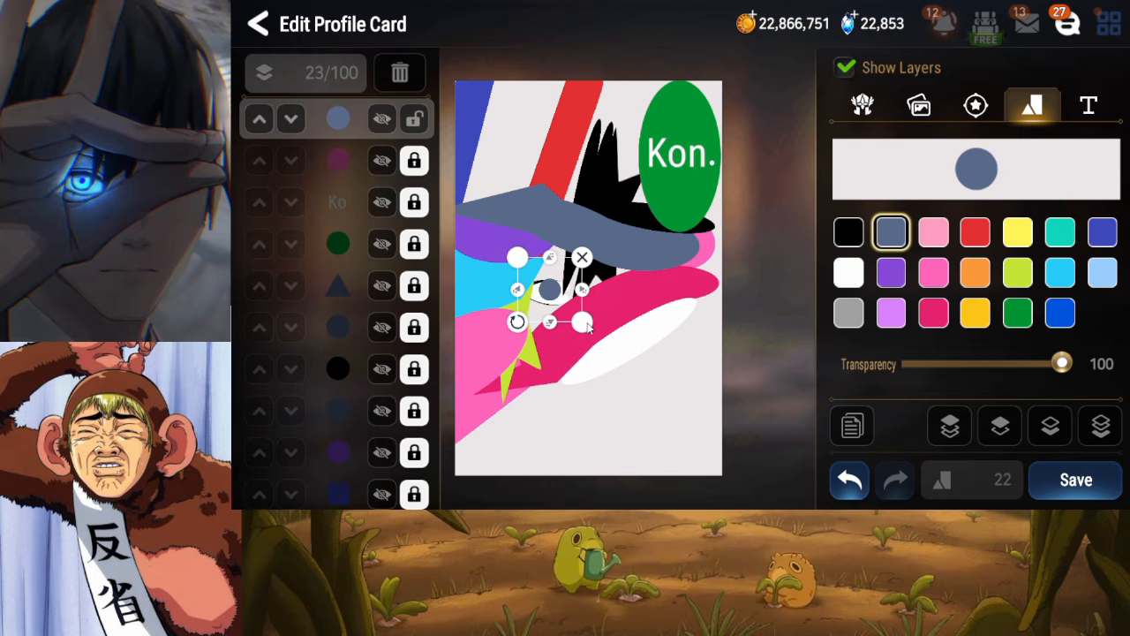
pyautogui.moveTo(590, 329); pyautogui.dragTo(589, 327)
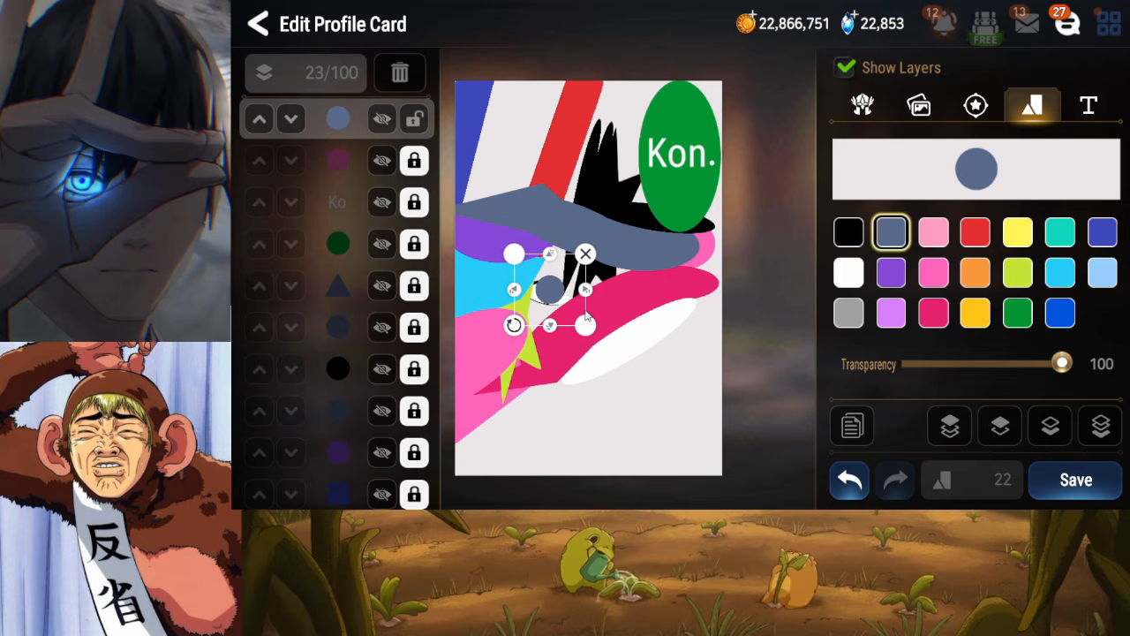
pyautogui.moveTo(587, 318)
pyautogui.mouseDown()
pyautogui.moveTo(589, 327)
pyautogui.moveTo(575, 318)
pyautogui.moveTo(590, 325)
pyautogui.mouseUp()
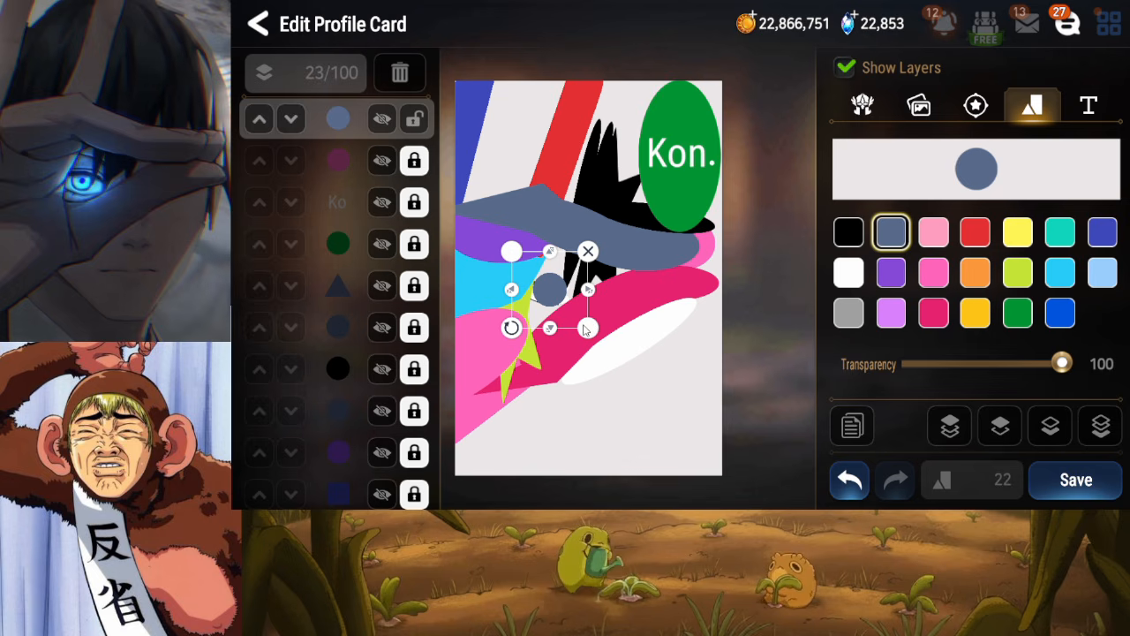
pyautogui.moveTo(593, 333); pyautogui.dragTo(588, 326)
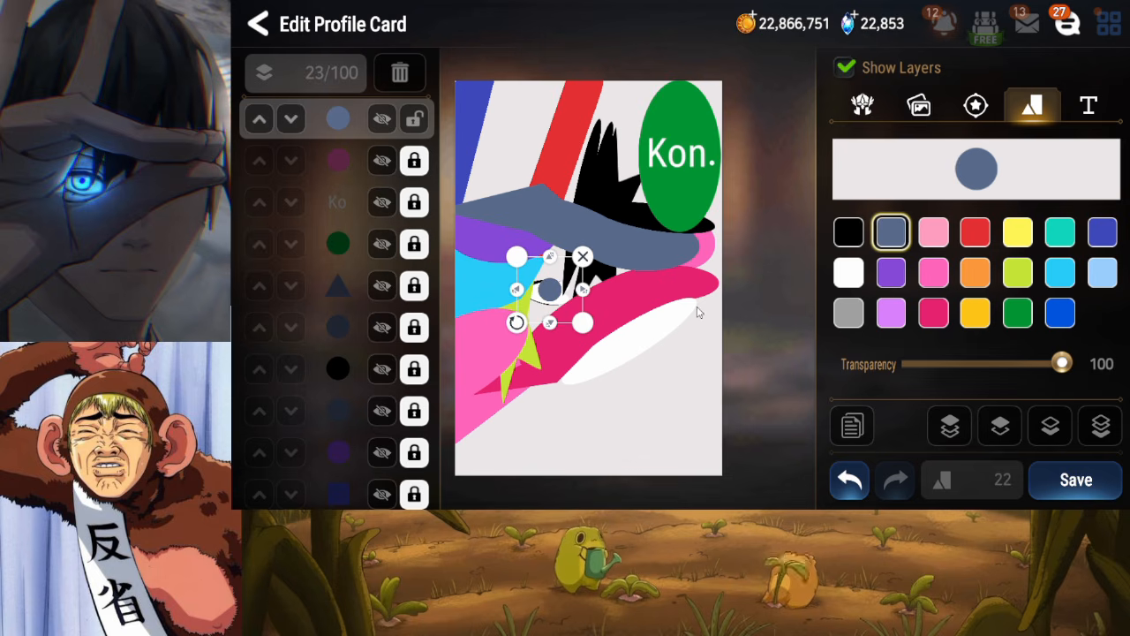
pyautogui.click(847, 238)
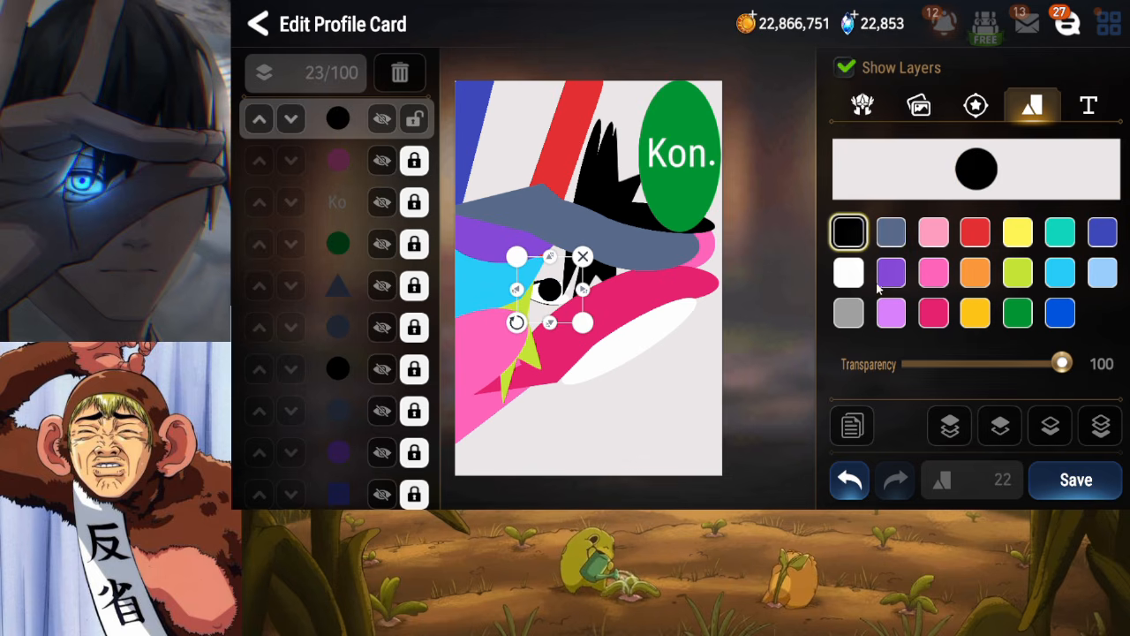
# Duplicate the black circle, color the copy white, shrink and center it to leave a thin black ring, lock both and save
pyautogui.click(852, 427)
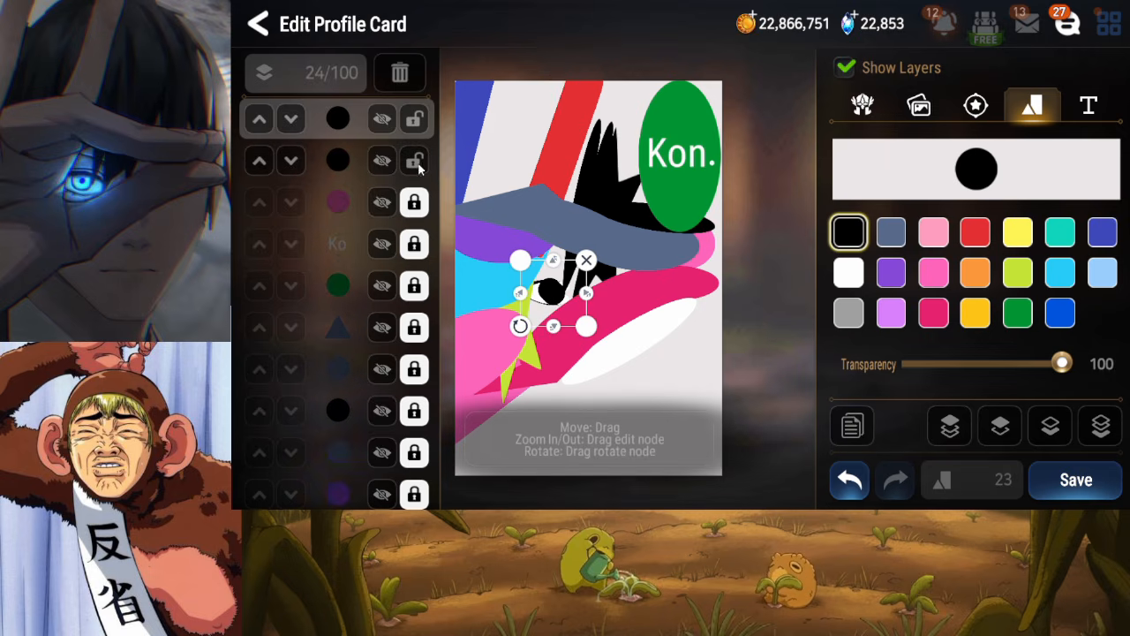
pyautogui.click(415, 161)
pyautogui.click(850, 274)
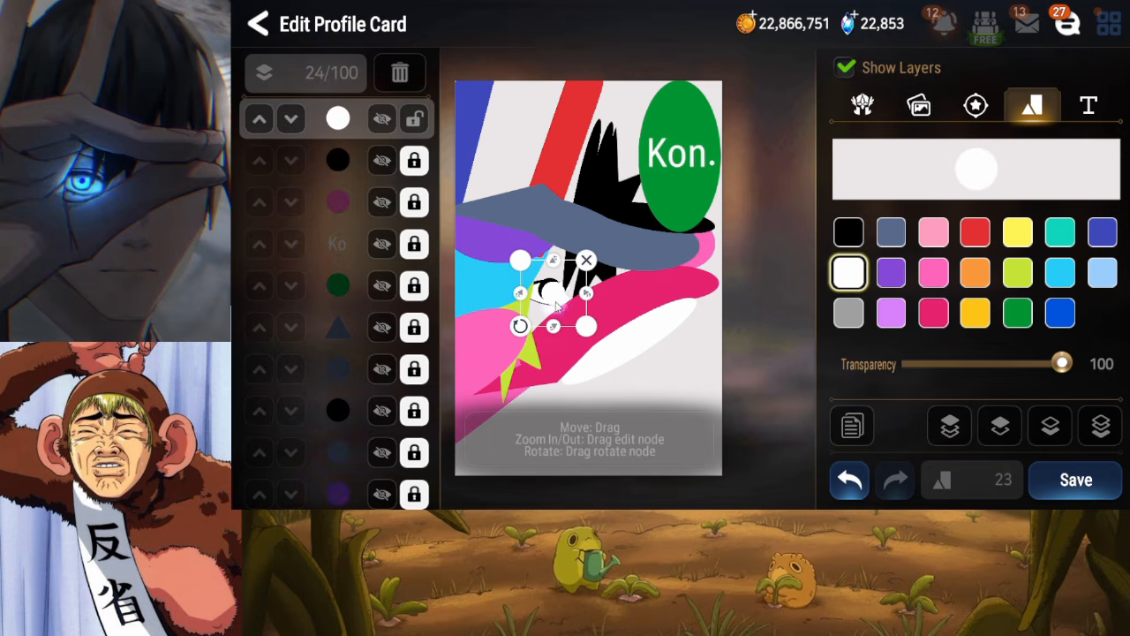
pyautogui.moveTo(557, 308)
pyautogui.mouseDown()
pyautogui.moveTo(552, 298)
pyautogui.moveTo(583, 324)
pyautogui.moveTo(554, 294)
pyautogui.mouseUp()
pyautogui.click(555, 294)
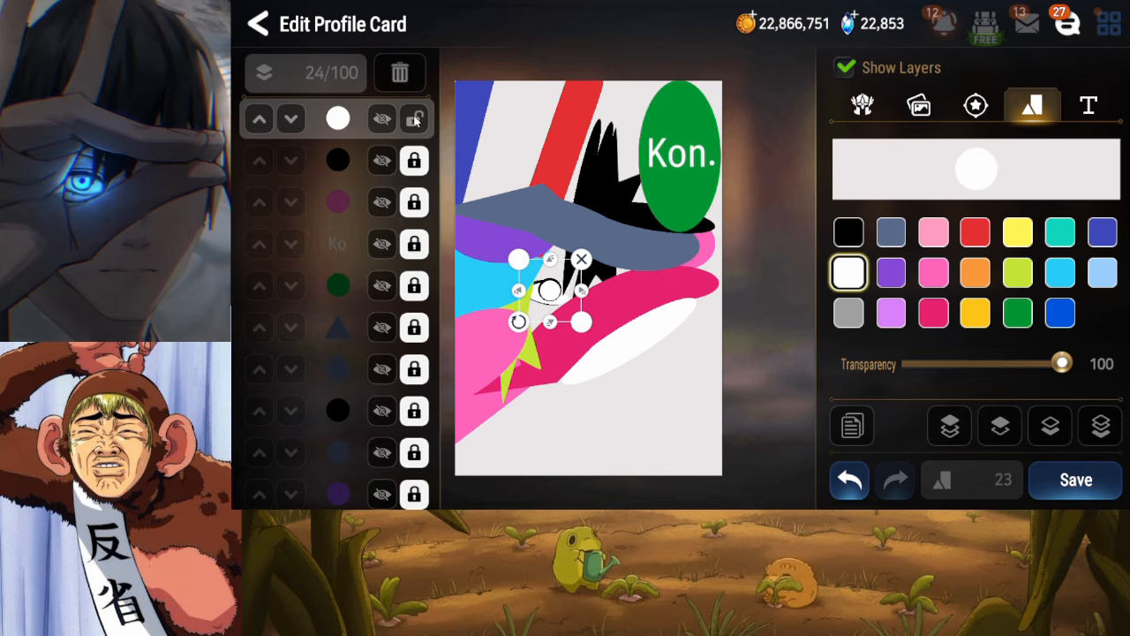
pyautogui.click(733, 247)
pyautogui.click(1069, 479)
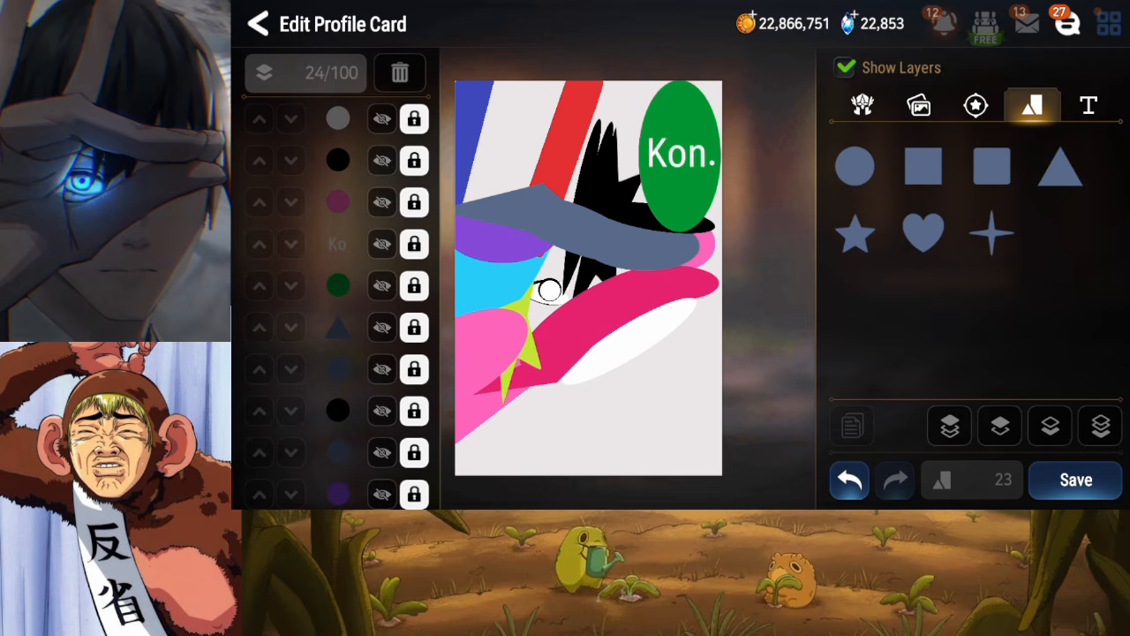
pyautogui.click(1093, 107)
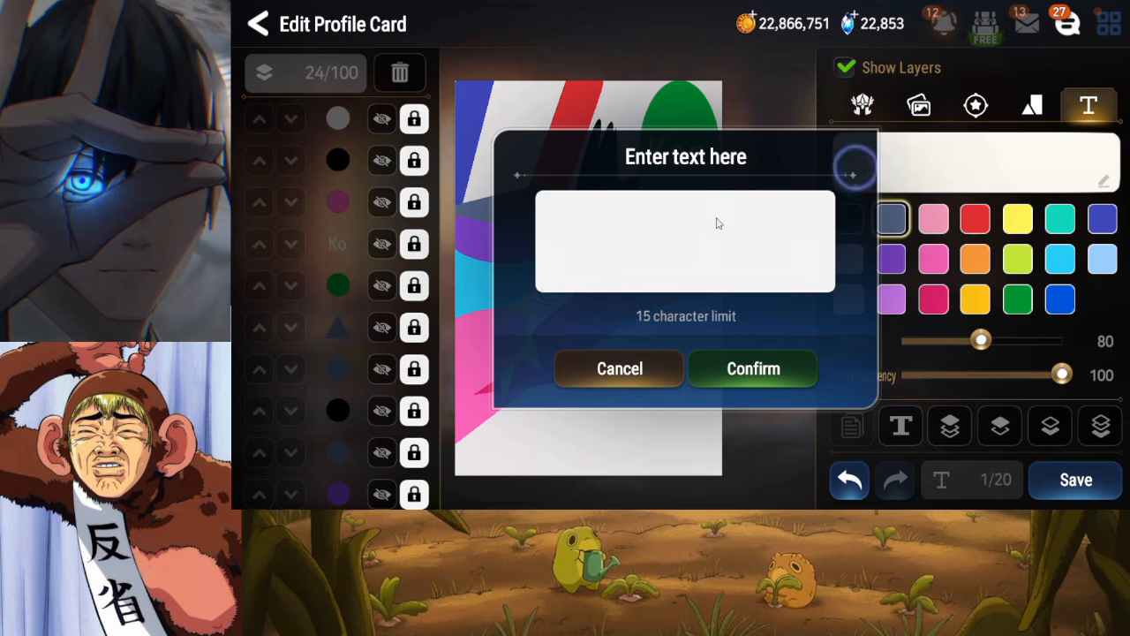
pyautogui.click(752, 364)
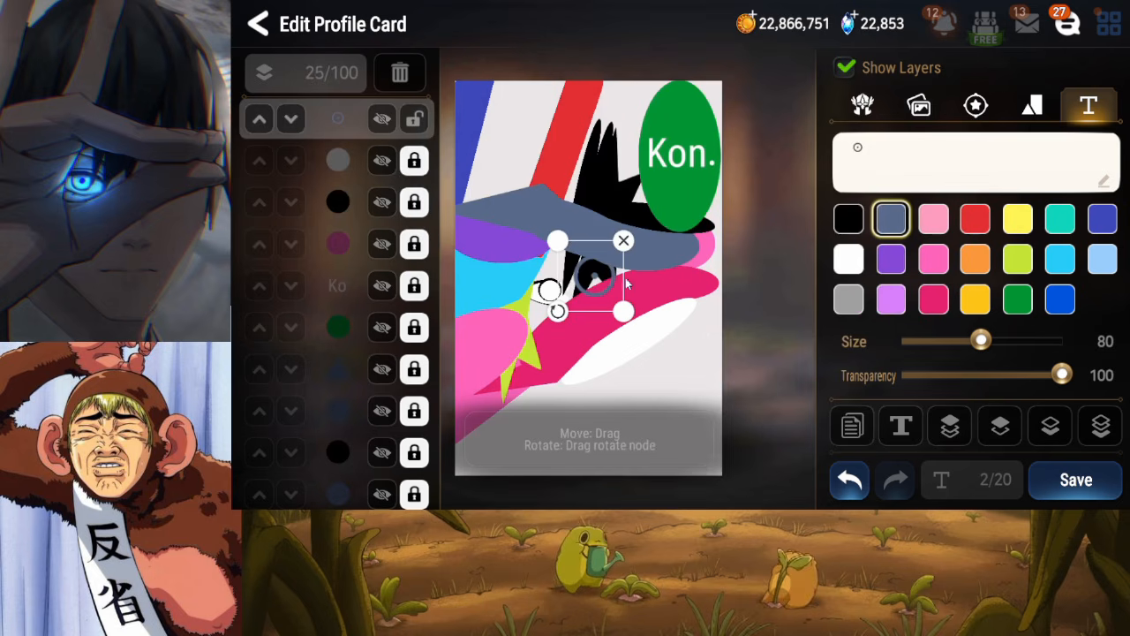
pyautogui.moveTo(619, 276); pyautogui.dragTo(566, 291)
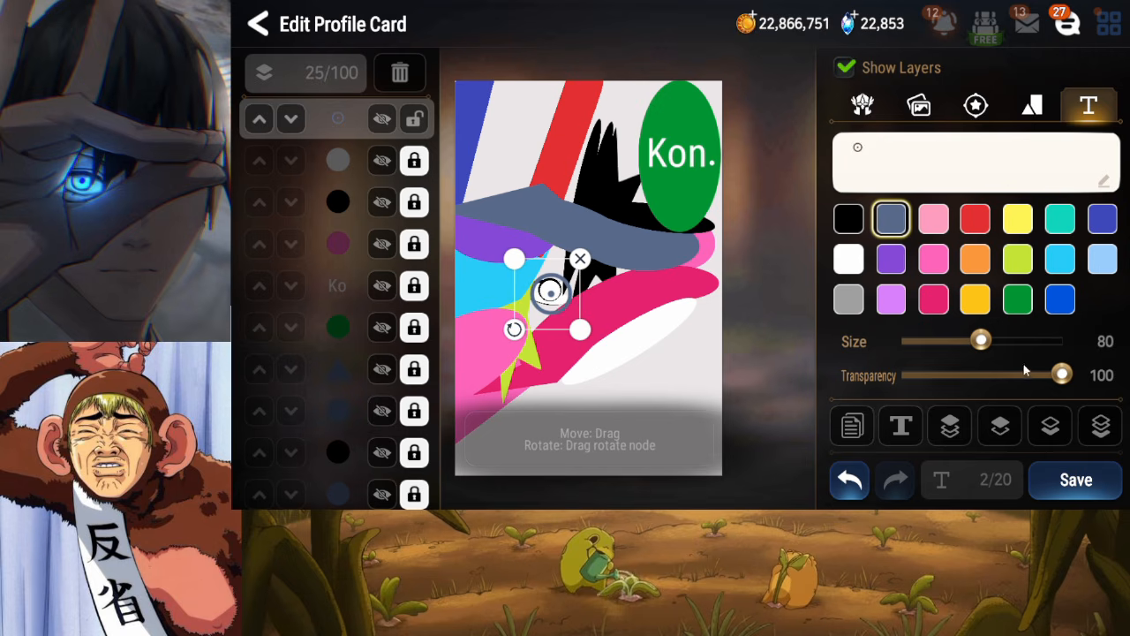
pyautogui.moveTo(981, 340); pyautogui.dragTo(932, 341)
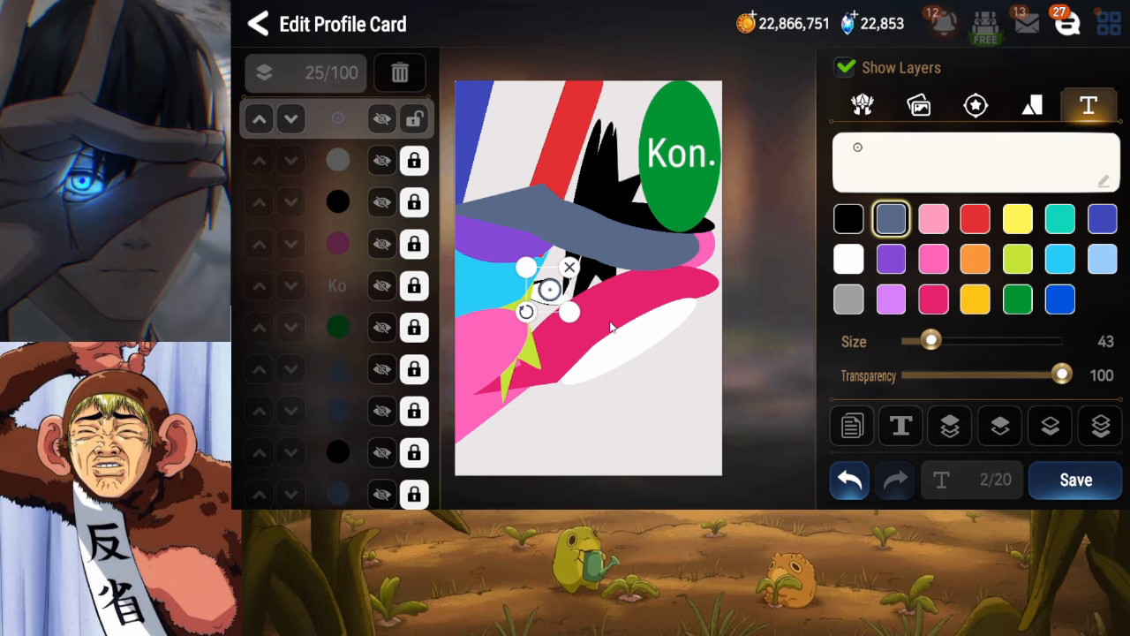
pyautogui.click(911, 425)
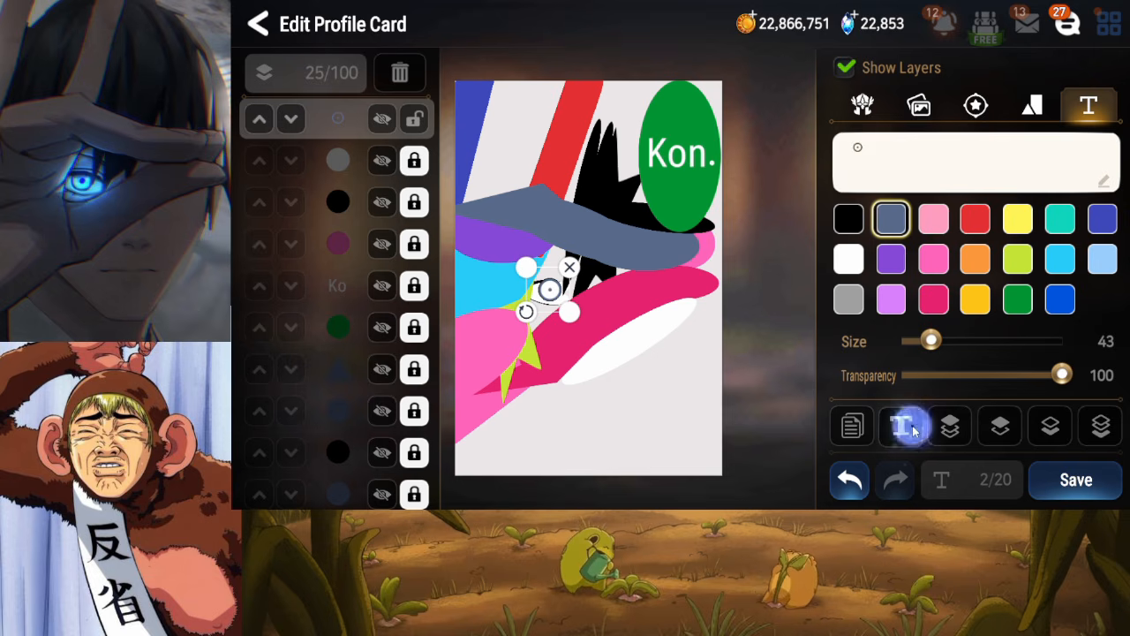
pyautogui.click(915, 430)
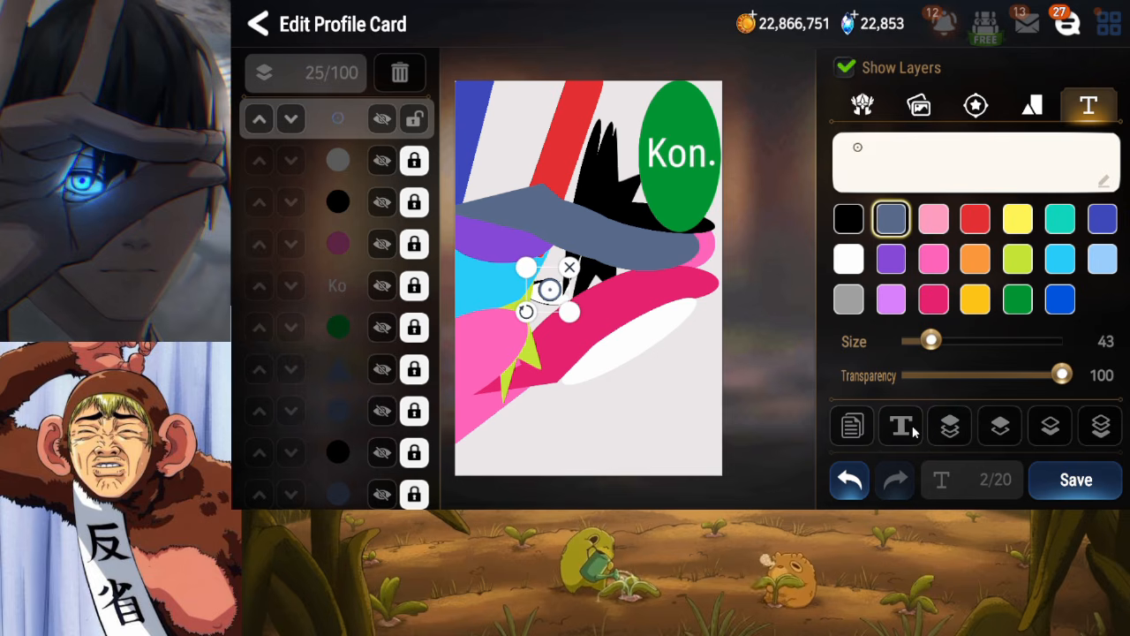
pyautogui.click(914, 432)
pyautogui.click(914, 432)
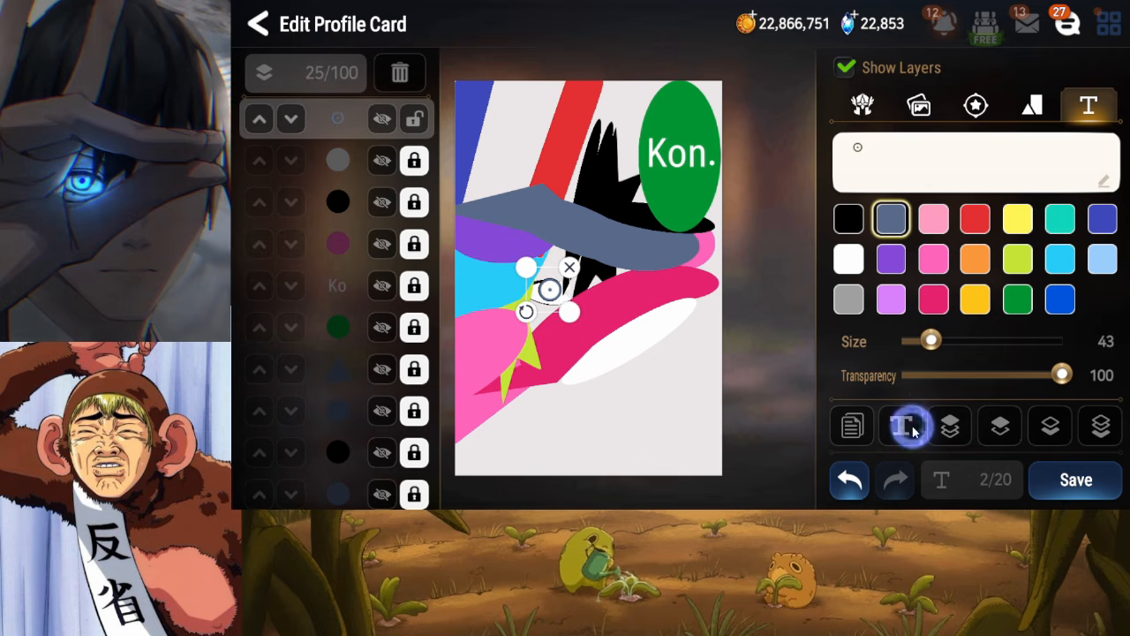
pyautogui.click(914, 432)
pyautogui.click(914, 432)
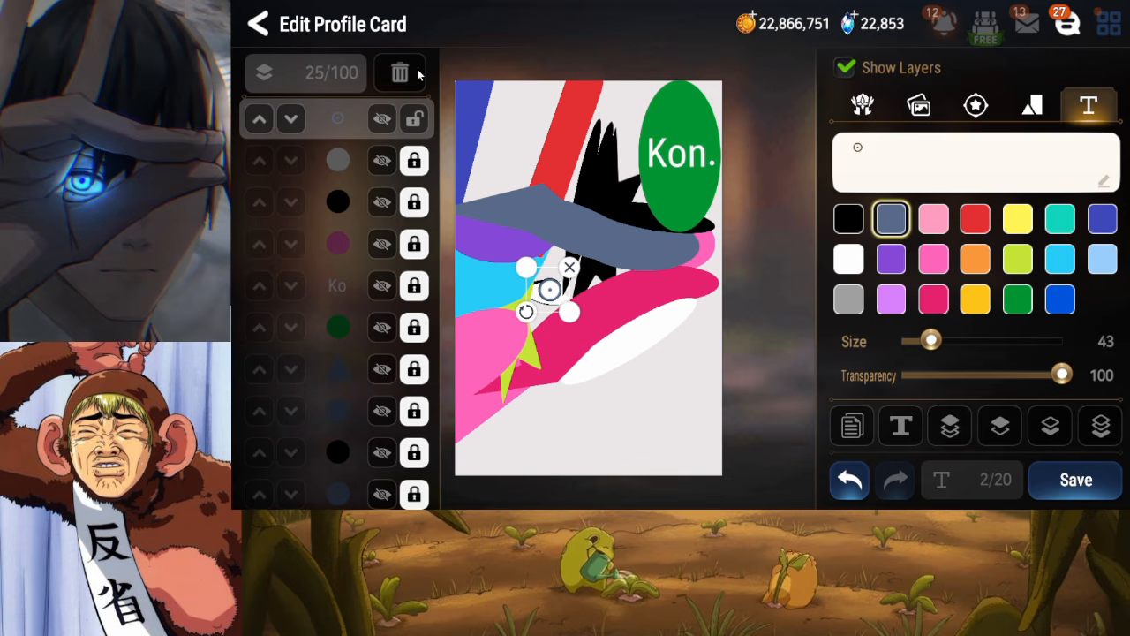
pyautogui.click(400, 73)
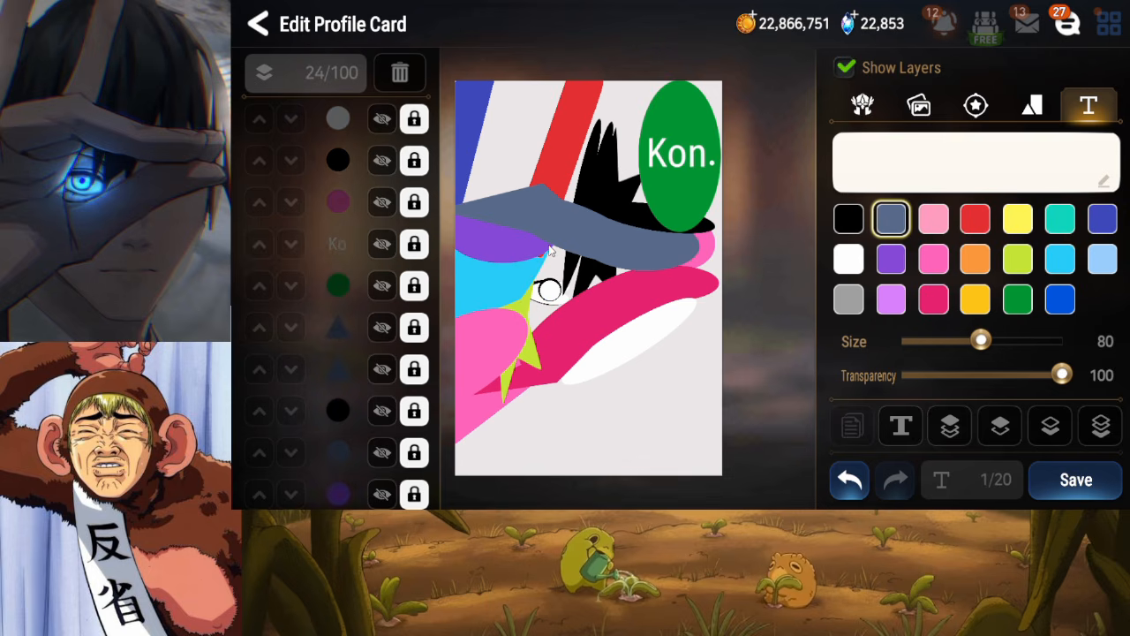
# Add a "." text at size 70 as the pupil in the center of the eye circle, color it black, lock it and save
pyautogui.click(1089, 105)
pyautogui.click(676, 246)
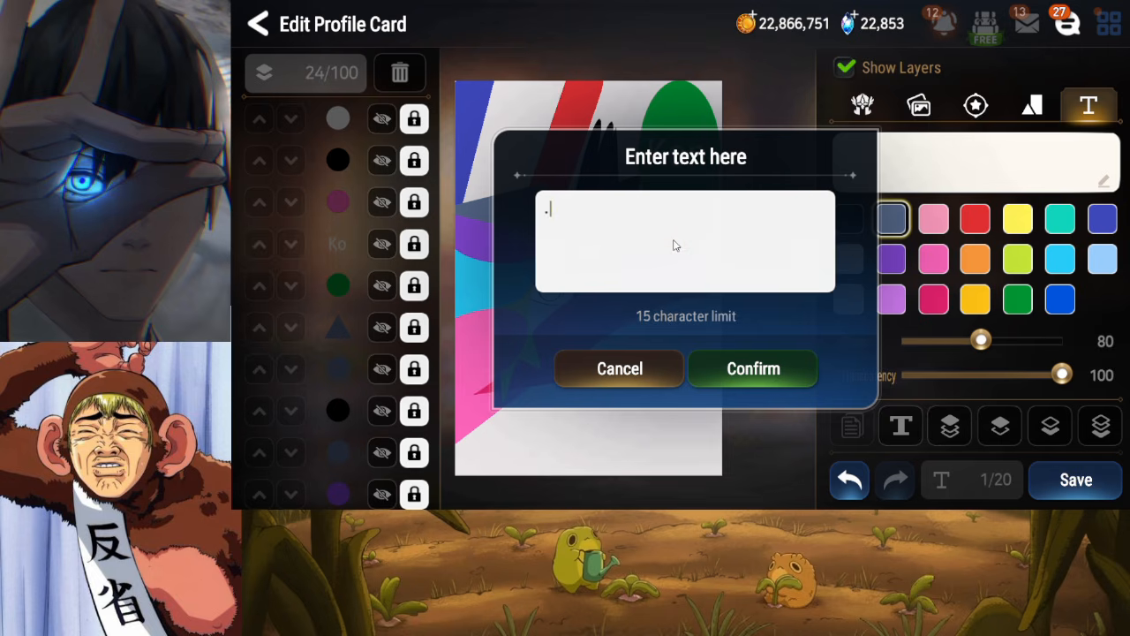
pyautogui.click(732, 371)
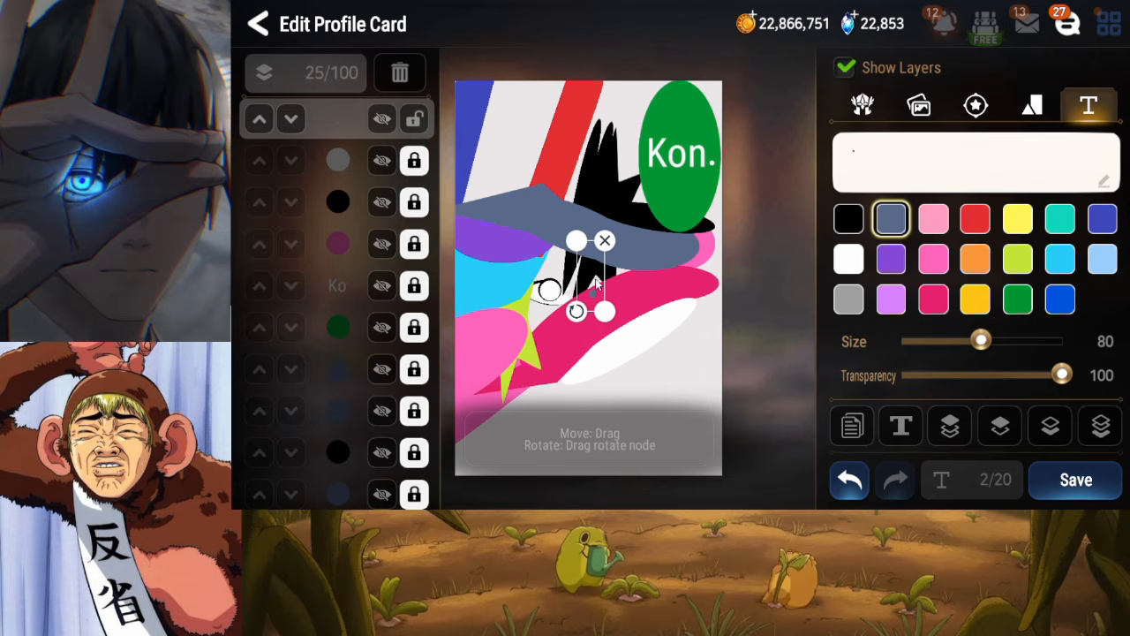
pyautogui.moveTo(580, 302); pyautogui.dragTo(555, 295)
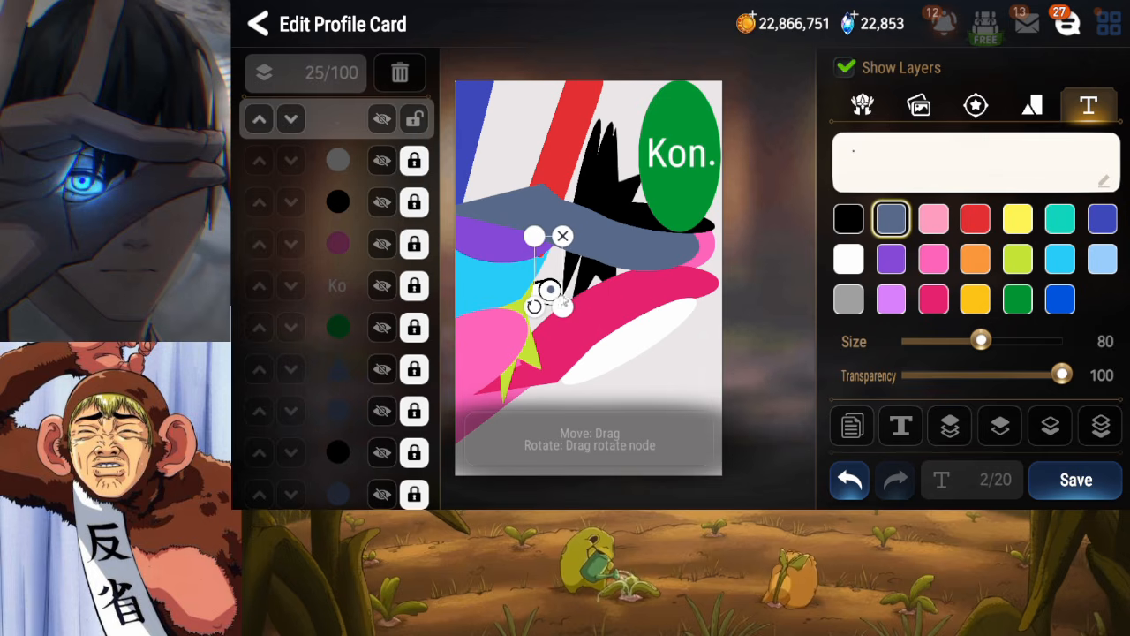
pyautogui.moveTo(981, 341); pyautogui.dragTo(969, 344)
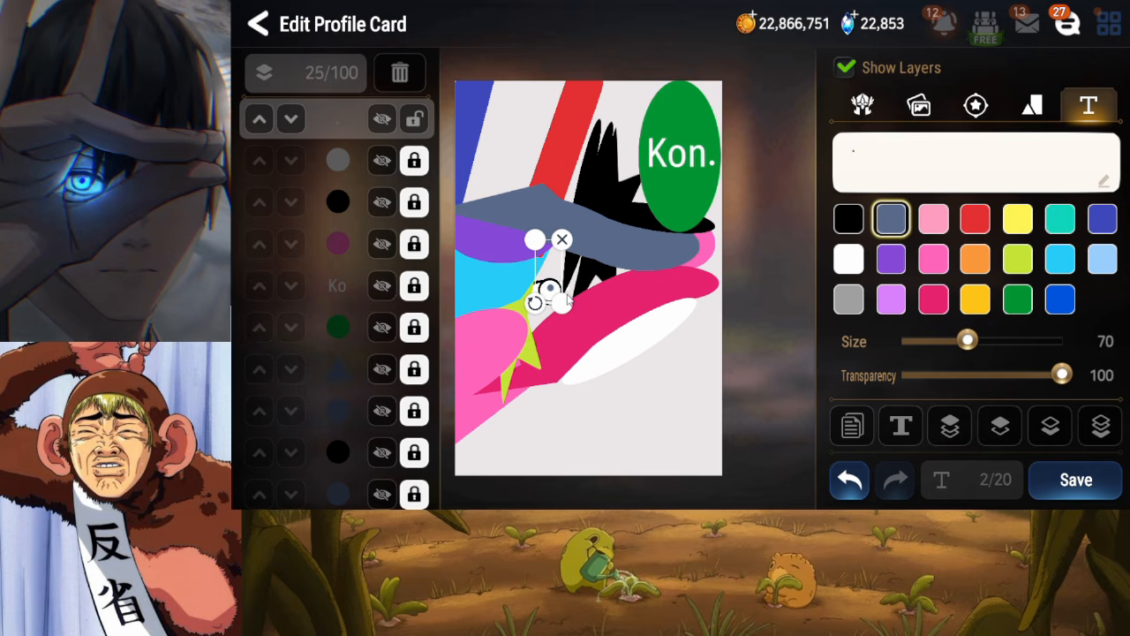
pyautogui.moveTo(560, 289); pyautogui.dragTo(559, 292)
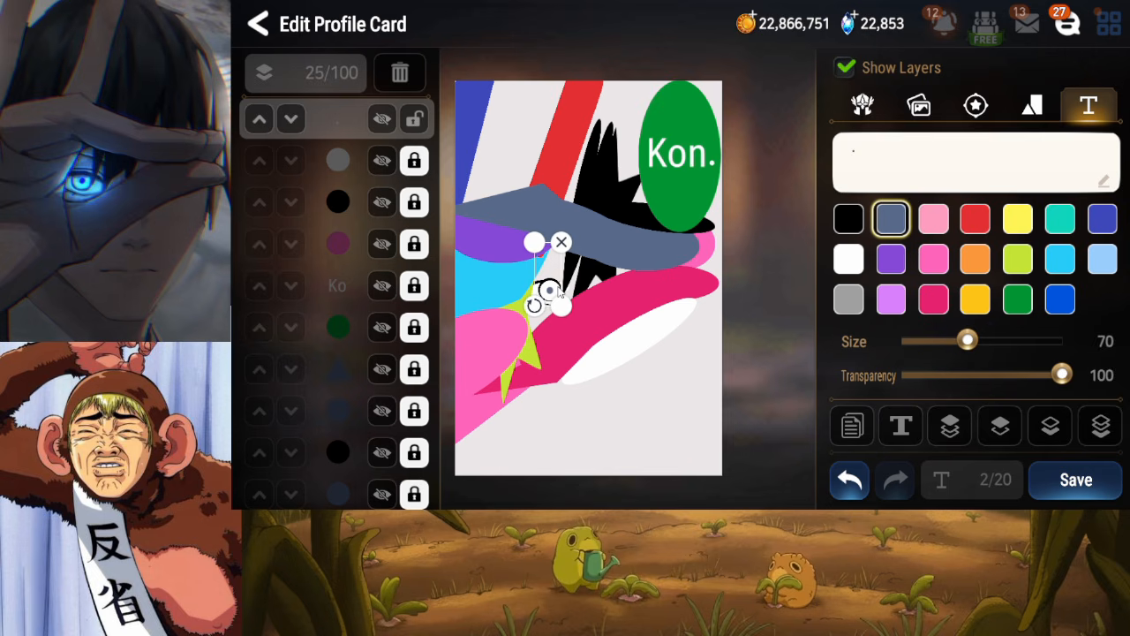
pyautogui.click(850, 221)
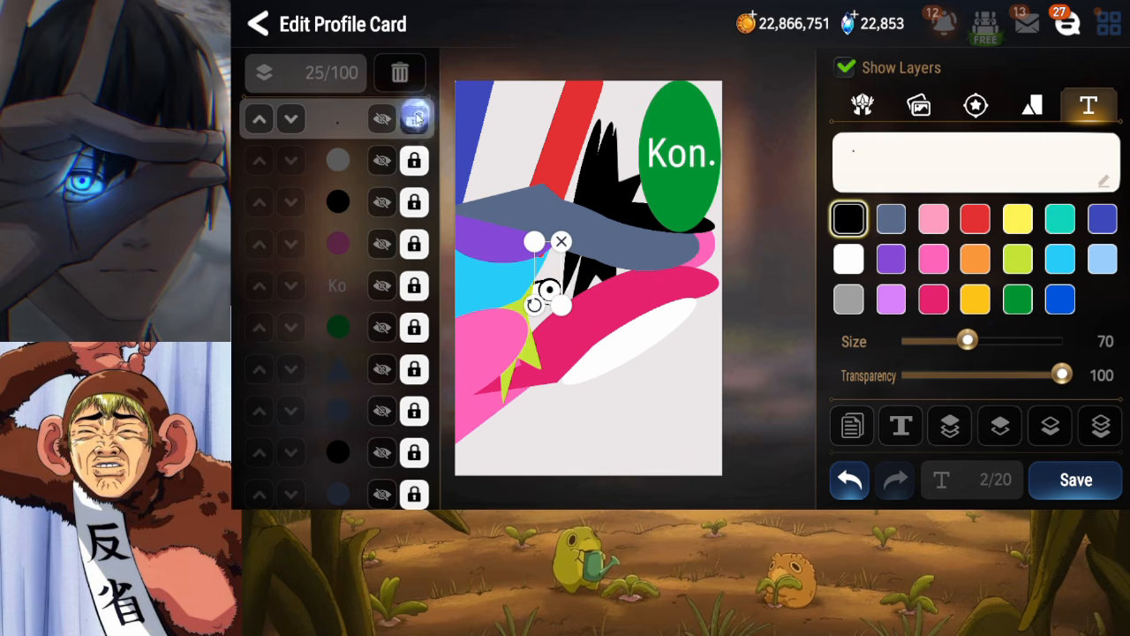
pyautogui.click(673, 296)
pyautogui.click(1071, 481)
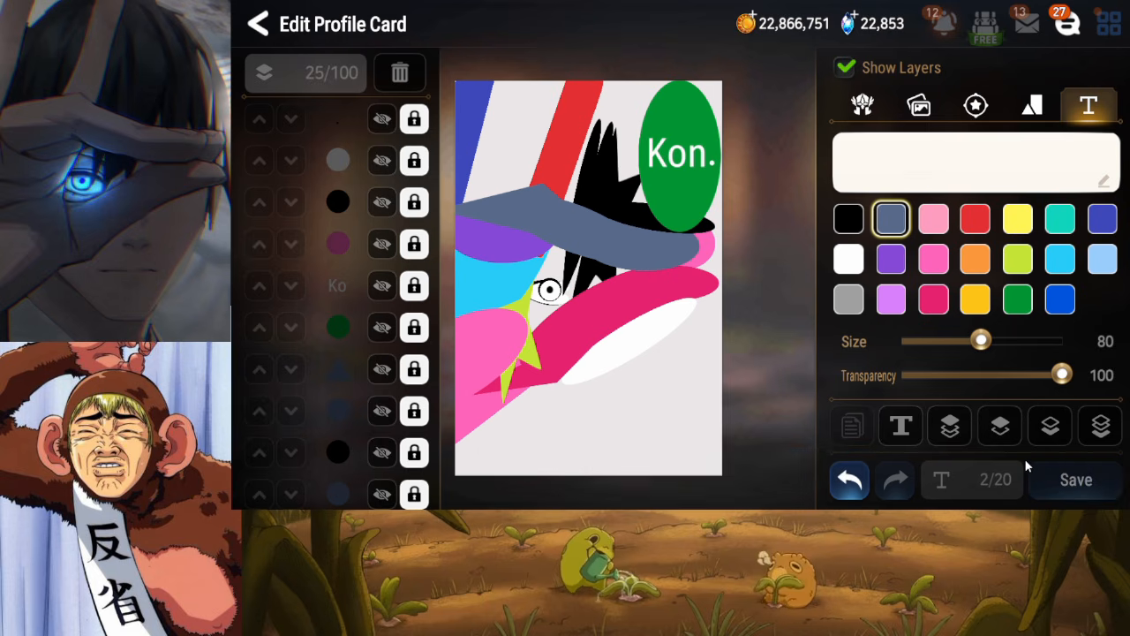
# Add a triangle, narrow and flatten it to a small shape over the eye, and color it black
pyautogui.click(1033, 105)
pyautogui.click(1055, 169)
pyautogui.moveTo(589, 326); pyautogui.dragTo(585, 299)
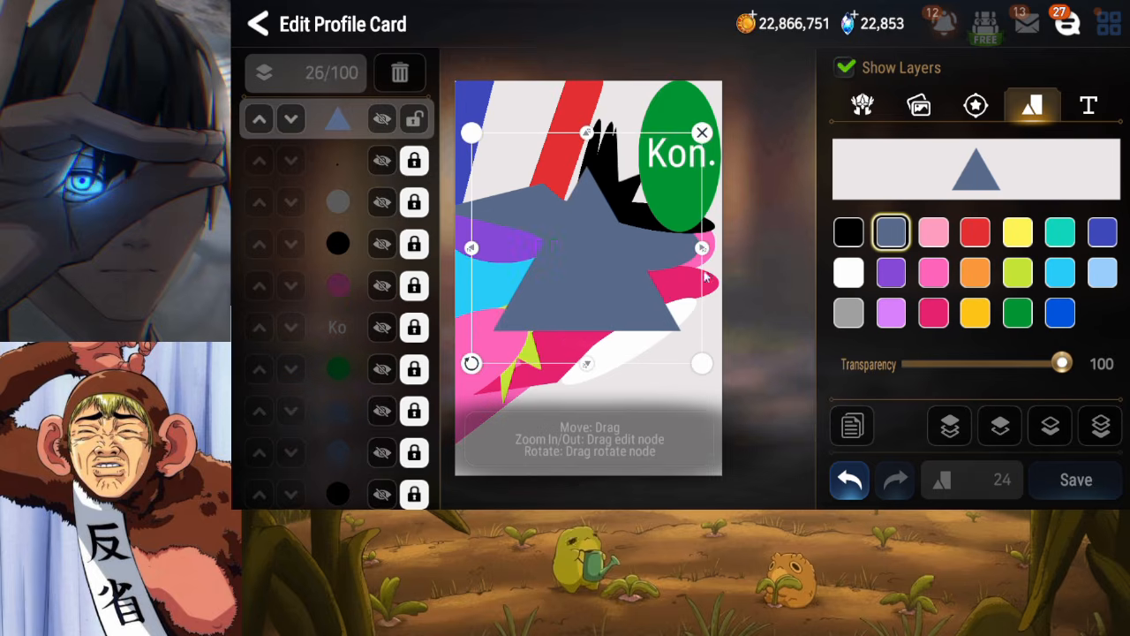
pyautogui.moveTo(706, 247); pyautogui.dragTo(627, 249)
pyautogui.moveTo(593, 363); pyautogui.dragTo(562, 293)
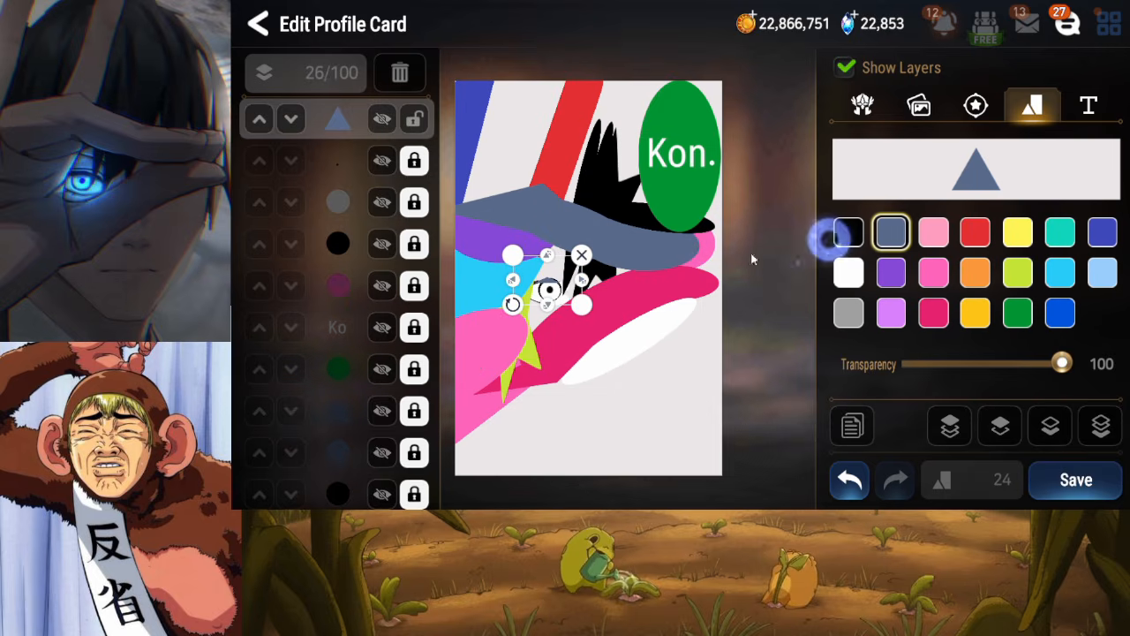
pyautogui.click(850, 234)
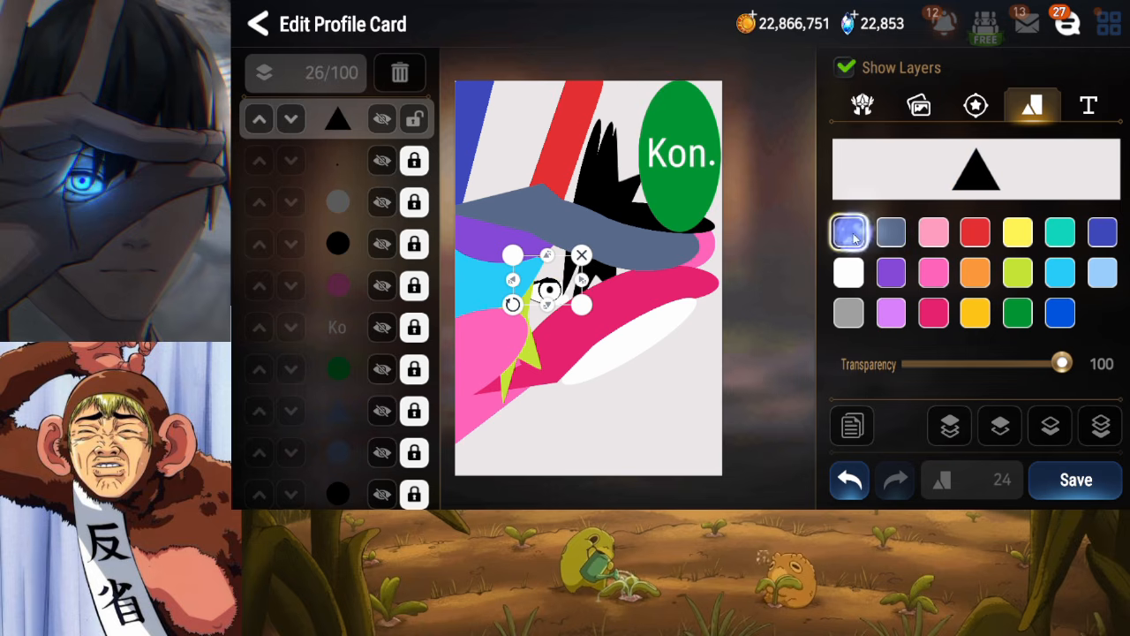
pyautogui.click(610, 279)
pyautogui.click(549, 290)
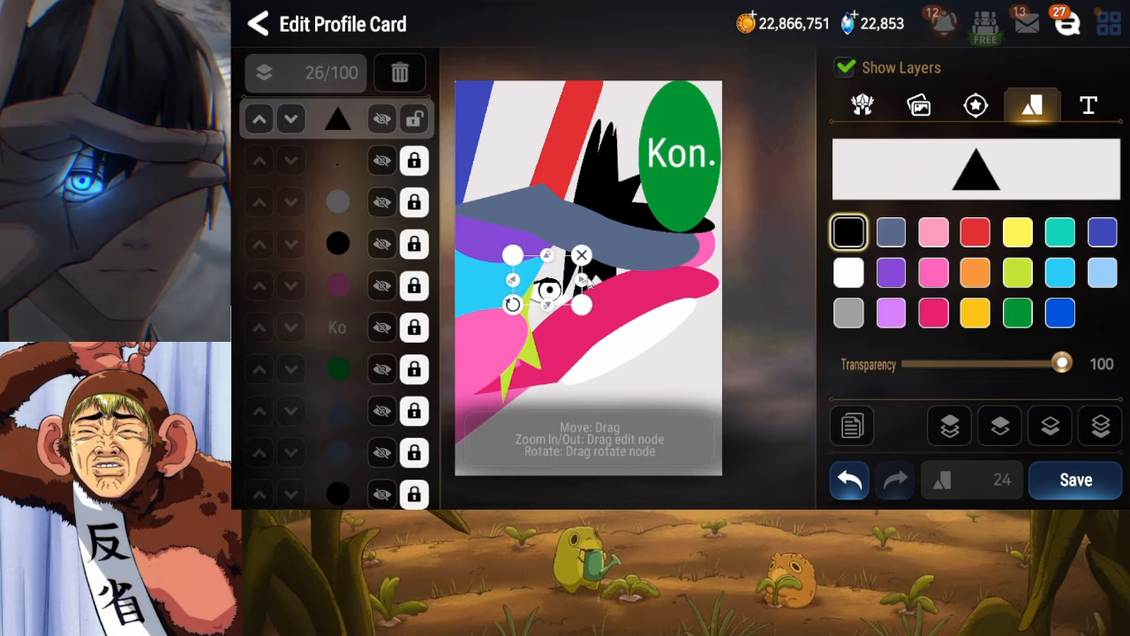
# Rotate the small black triangle to point sideways and fit it along the upper edge of the eye circle
pyautogui.moveTo(510, 272); pyautogui.dragTo(492, 250)
pyautogui.moveTo(570, 273); pyautogui.dragTo(584, 270)
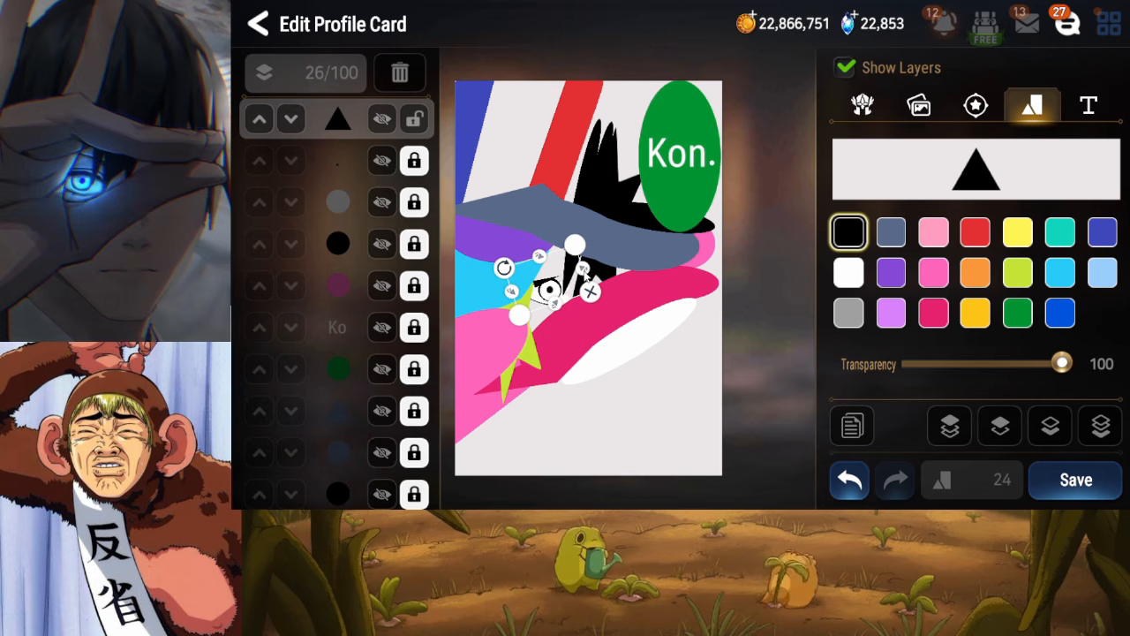
pyautogui.click(485, 268)
pyautogui.click(531, 278)
pyautogui.moveTo(505, 267); pyautogui.dragTo(547, 289)
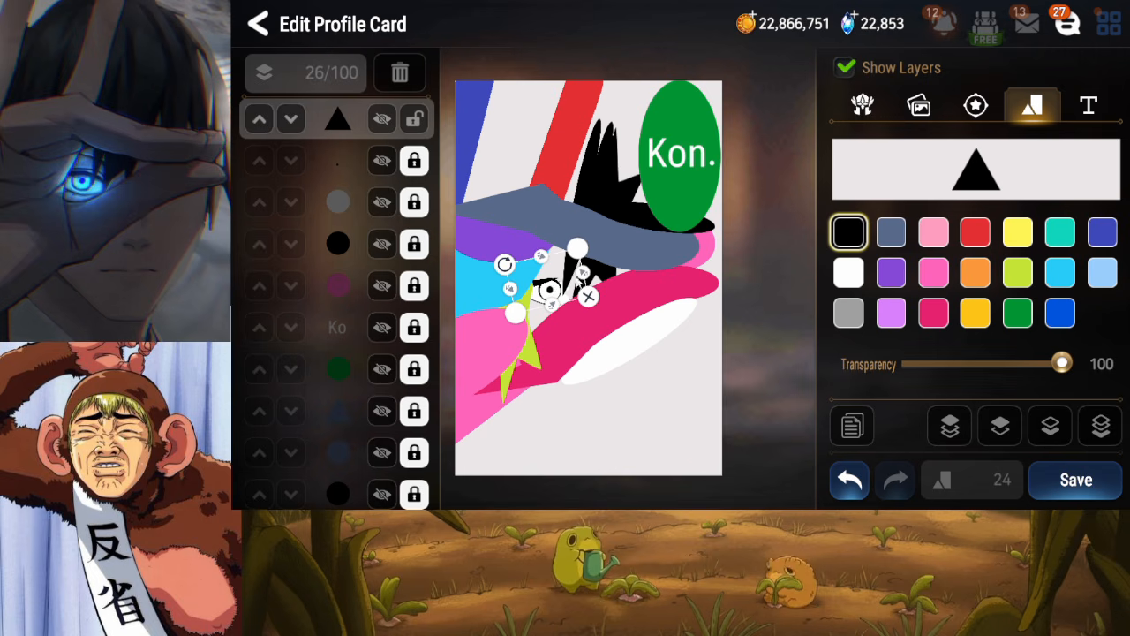
pyautogui.moveTo(505, 264)
pyautogui.mouseDown()
pyautogui.moveTo(548, 296)
pyautogui.moveTo(514, 263)
pyautogui.mouseUp()
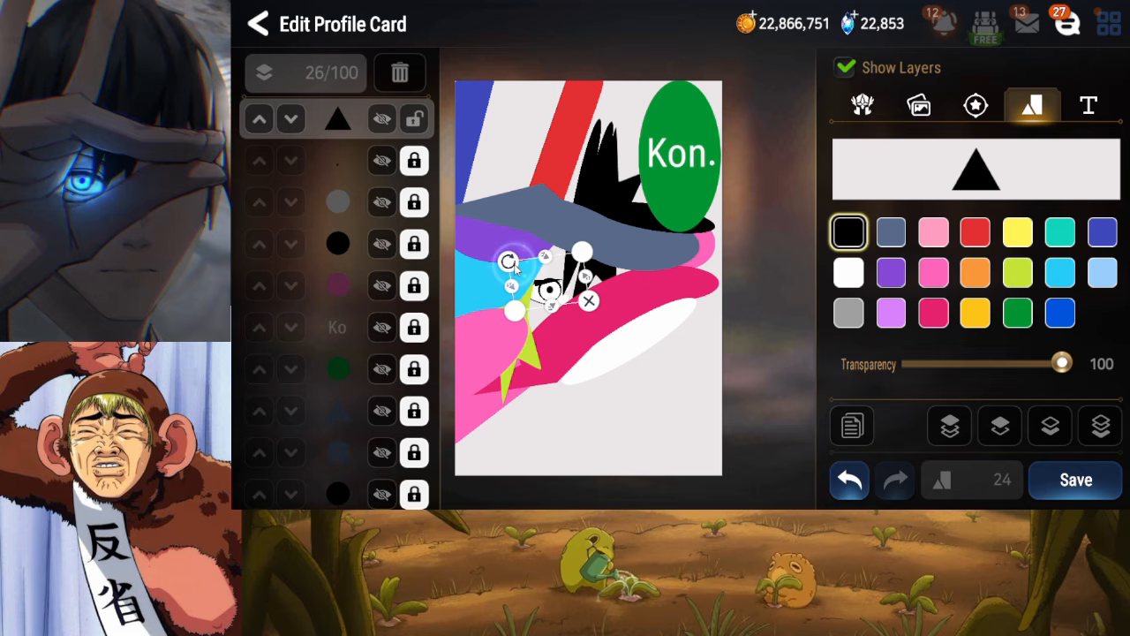
# Duplicate the small black triangle, tilt the copy the opposite way along the eye's upper edge, nudge it into place and lock it
pyautogui.click(852, 426)
pyautogui.moveTo(532, 283); pyautogui.dragTo(590, 306)
pyautogui.moveTo(518, 275); pyautogui.dragTo(515, 293)
pyautogui.moveTo(591, 295); pyautogui.dragTo(583, 299)
pyautogui.moveTo(509, 295); pyautogui.dragTo(513, 295)
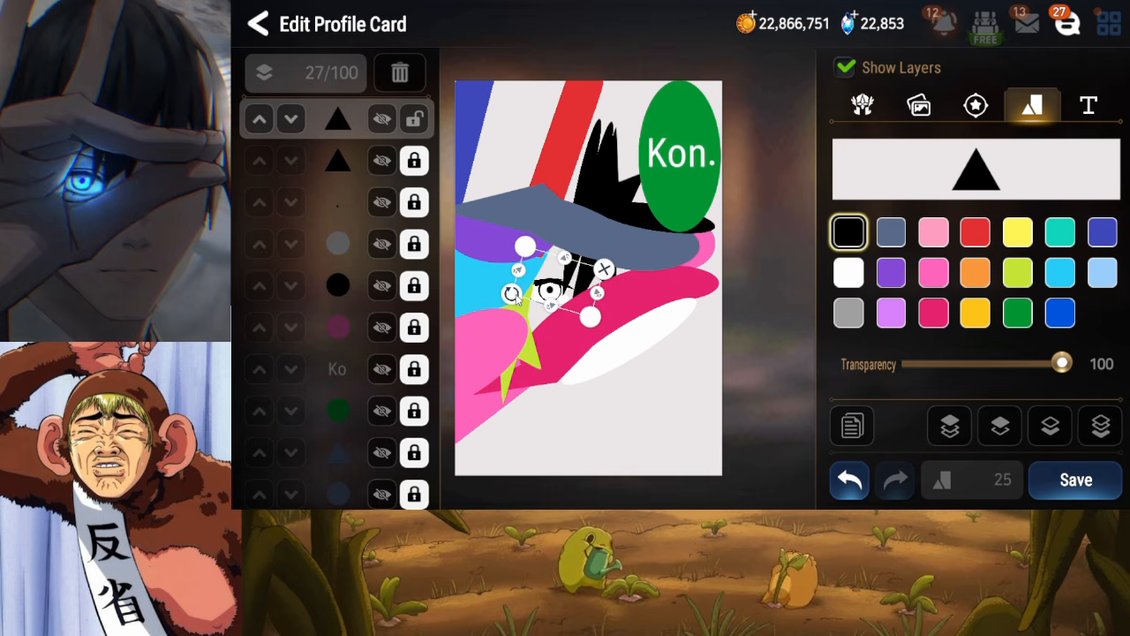
pyautogui.click(414, 119)
# Unlock the first eyelid triangle, fine-tune its tilt and position over the eye, lock it again and save the card
pyautogui.click(387, 168)
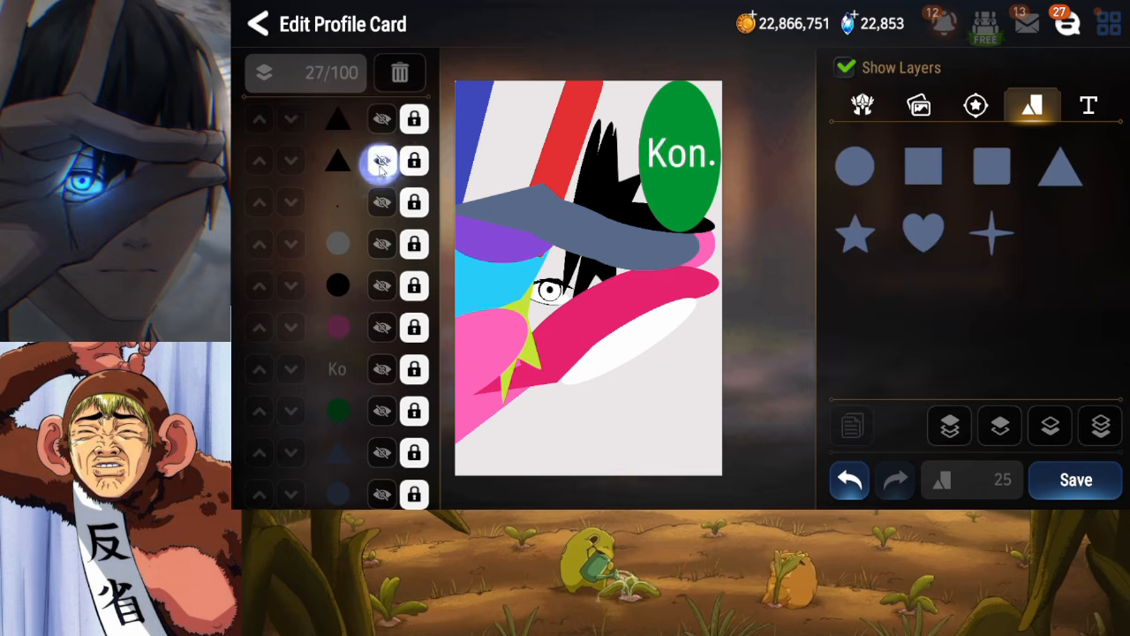
pyautogui.click(407, 168)
pyautogui.moveTo(514, 266); pyautogui.dragTo(516, 268)
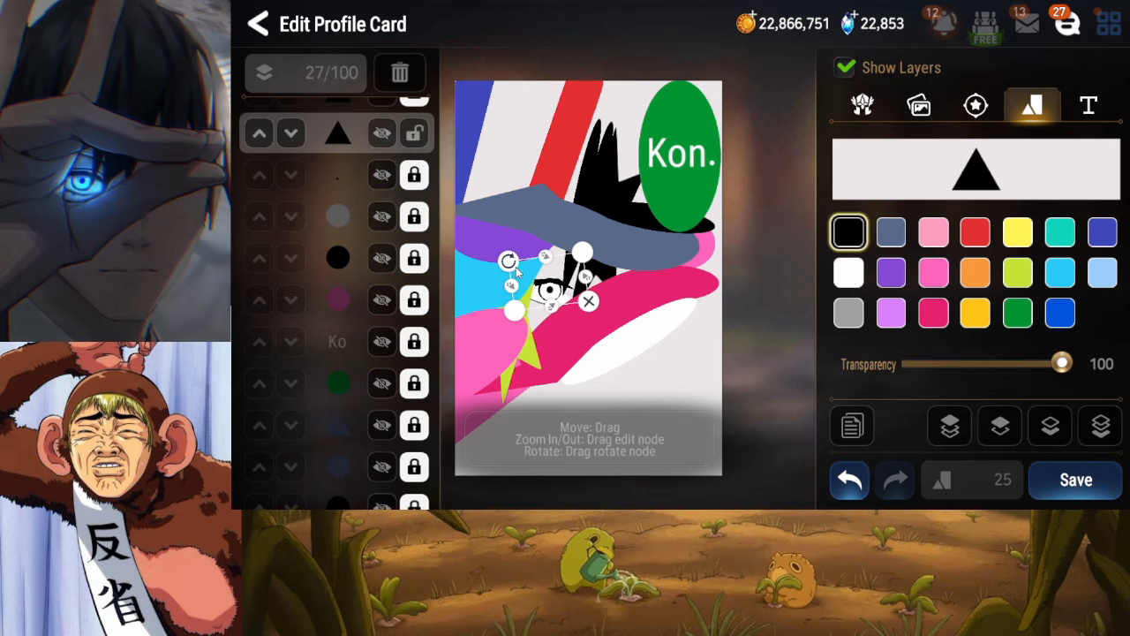
pyautogui.click(555, 284)
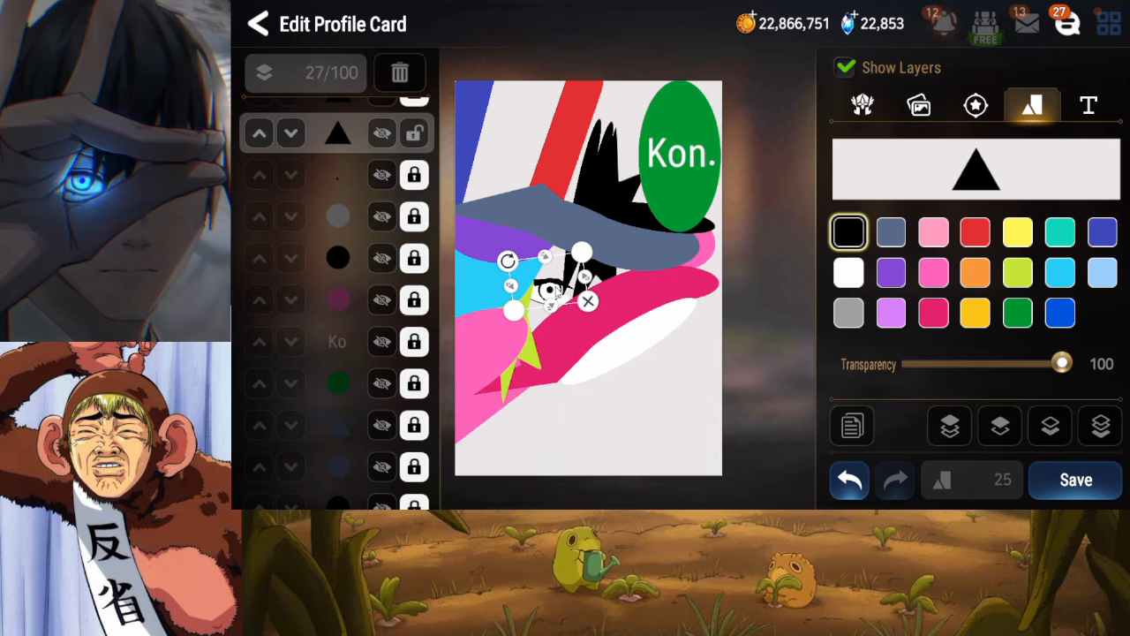
pyautogui.click(415, 134)
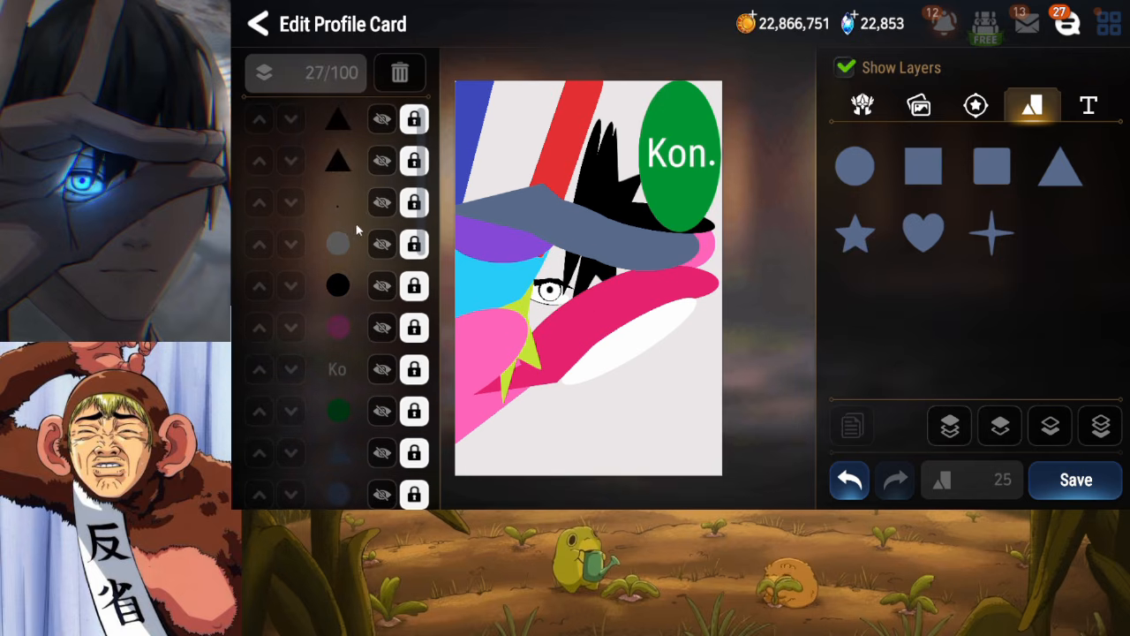
pyautogui.click(1077, 481)
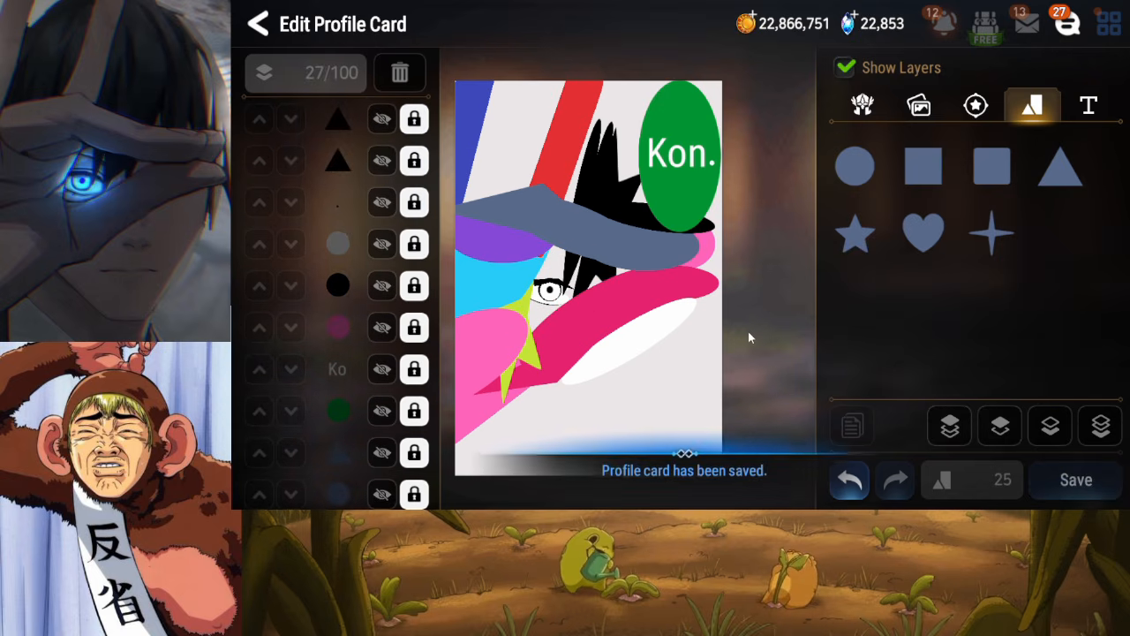
# Toggle the visibility of the white circle, pupil and black circle layers to check which parts of the eye they form
pyautogui.click(380, 246)
pyautogui.click(380, 246)
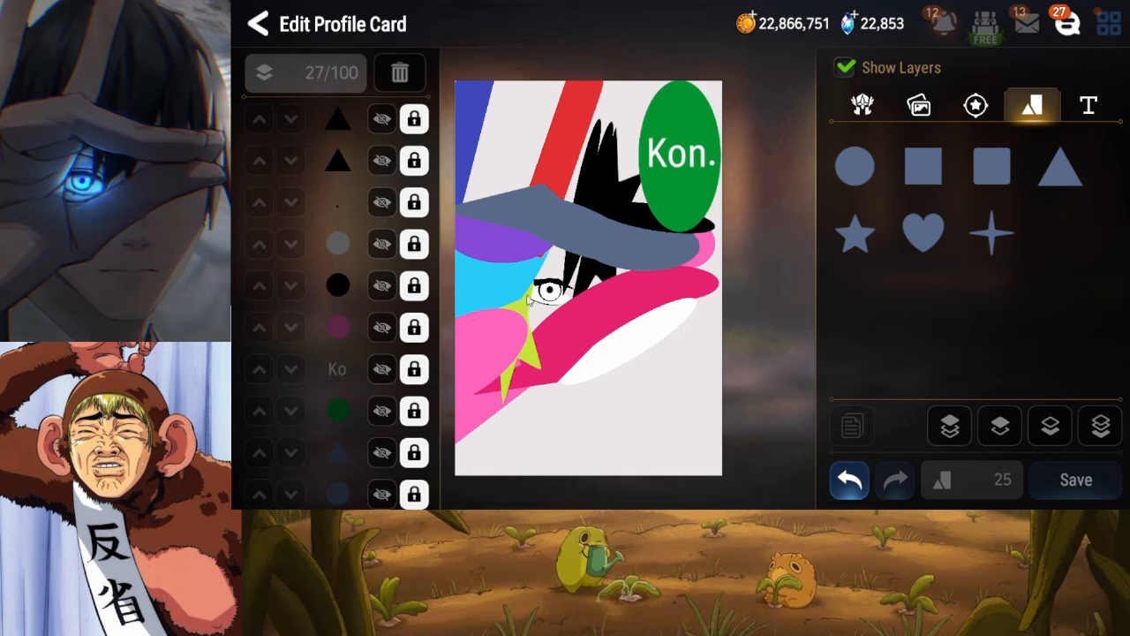
pyautogui.click(374, 199)
pyautogui.click(375, 202)
pyautogui.click(375, 285)
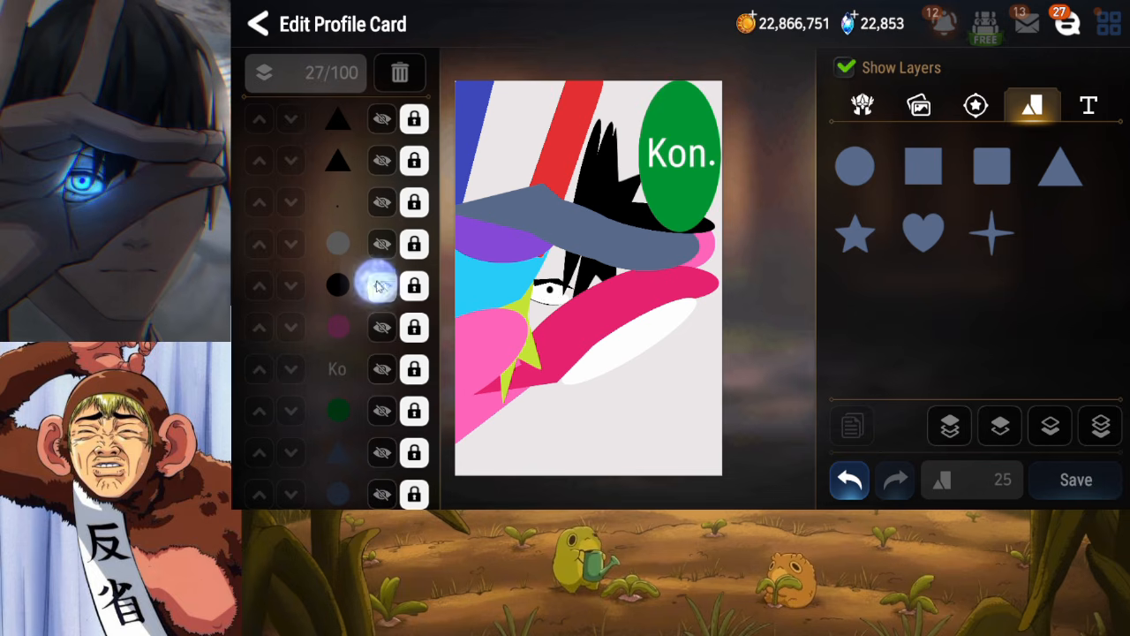
pyautogui.click(376, 285)
pyautogui.click(370, 235)
pyautogui.click(371, 237)
# Unlock the eye's black circle, adjust its size and centering around the white circle, lock it and save the card
pyautogui.click(421, 290)
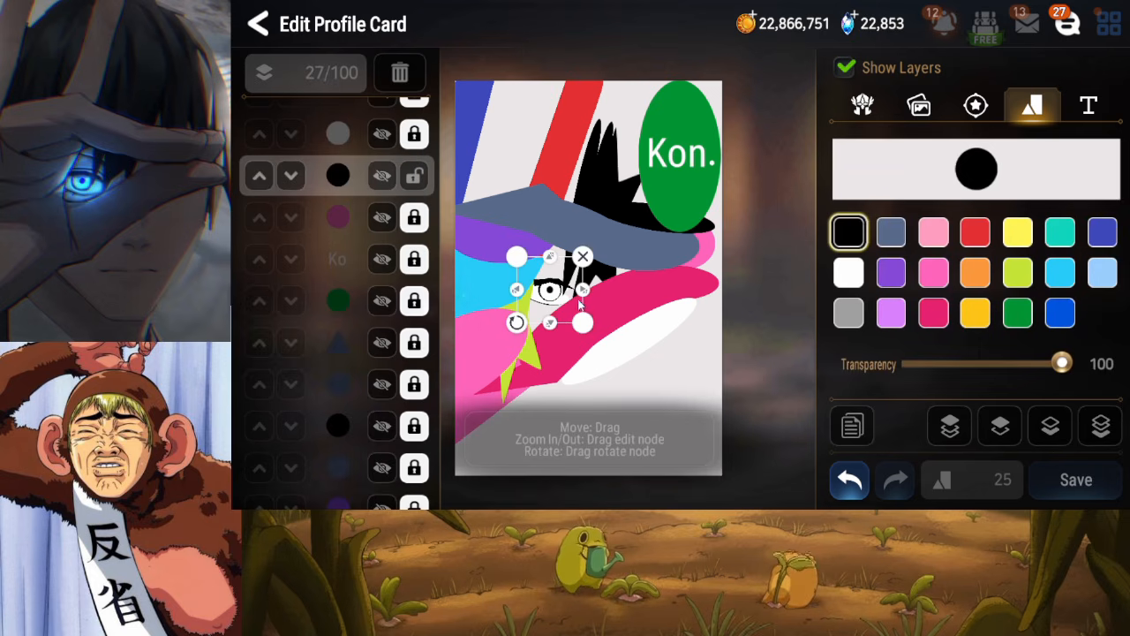
pyautogui.moveTo(585, 317); pyautogui.dragTo(587, 326)
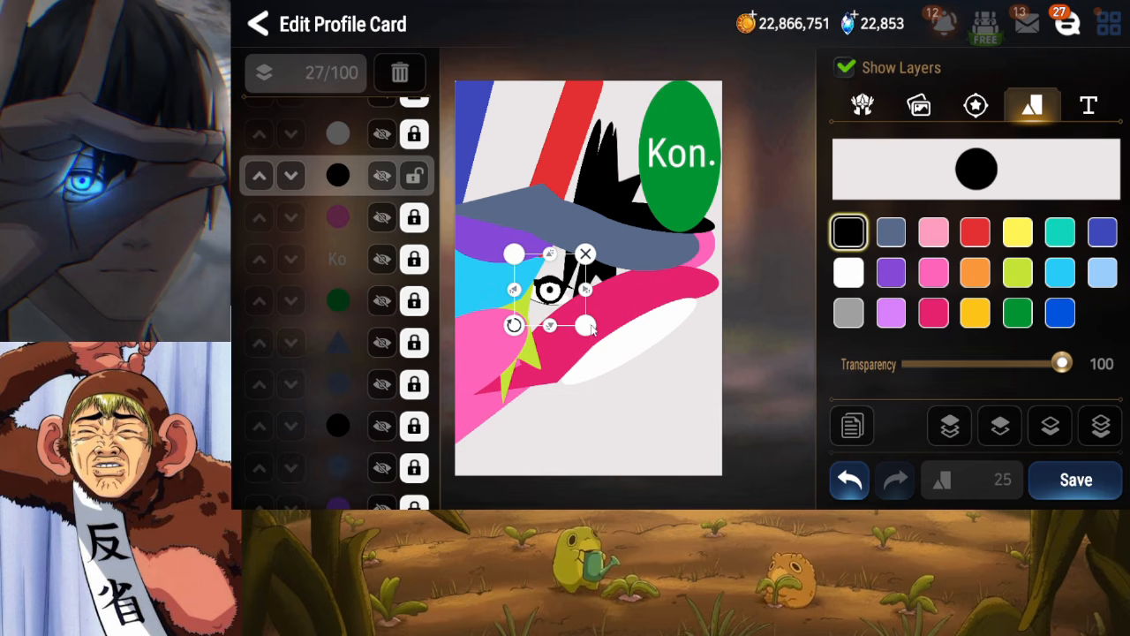
pyautogui.moveTo(589, 325); pyautogui.dragTo(588, 324)
pyautogui.moveTo(556, 290); pyautogui.dragTo(556, 291)
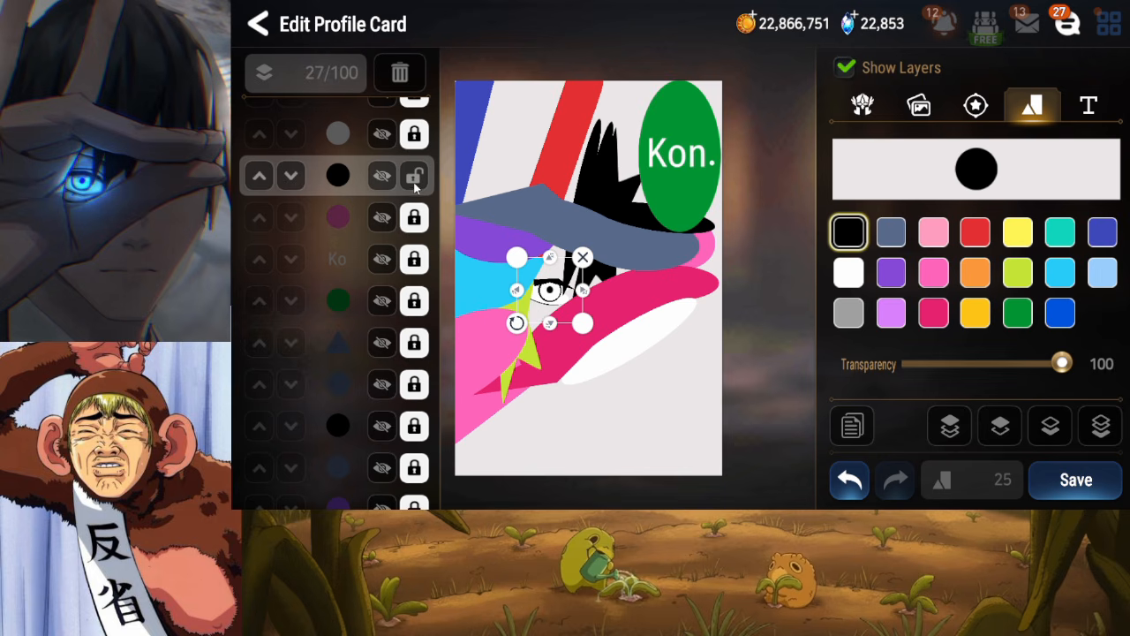
pyautogui.click(415, 177)
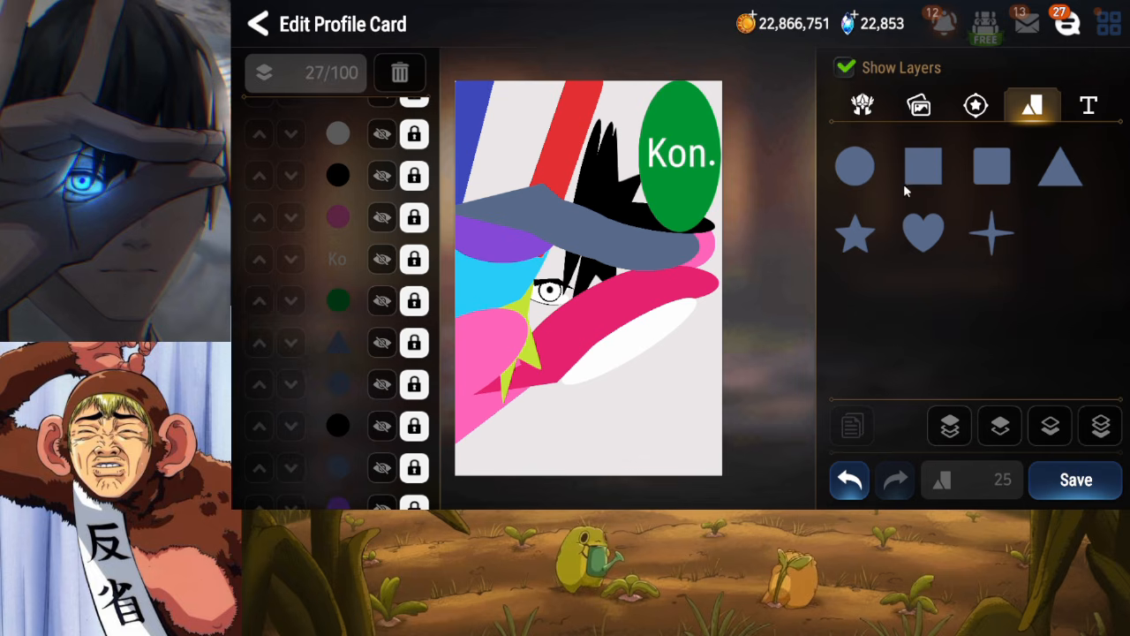
pyautogui.click(1123, 482)
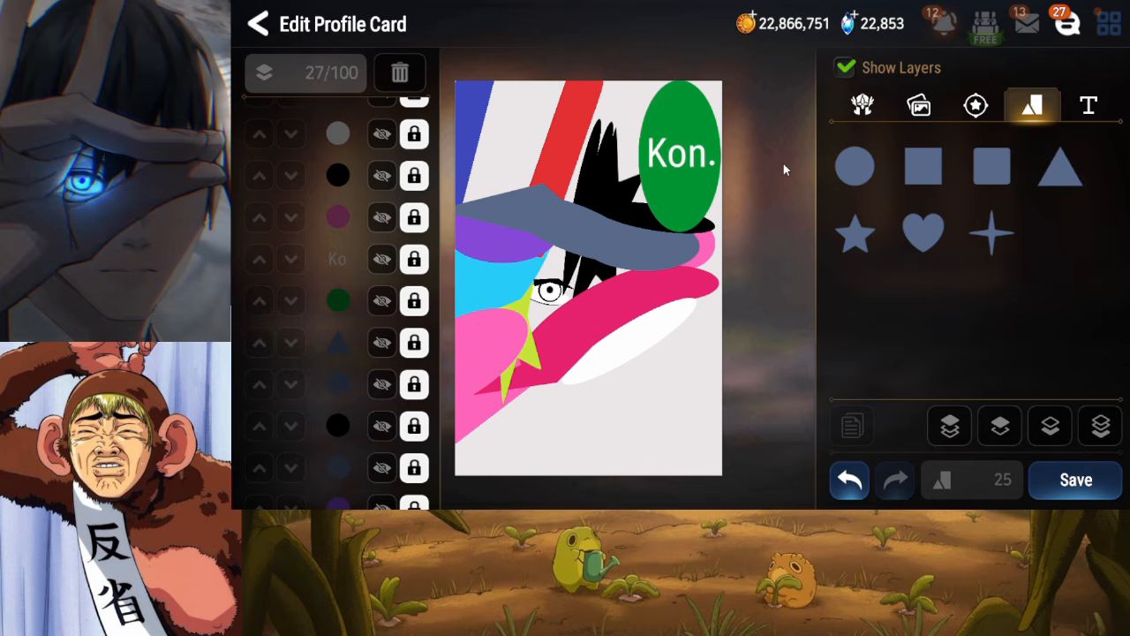
pyautogui.click(1075, 468)
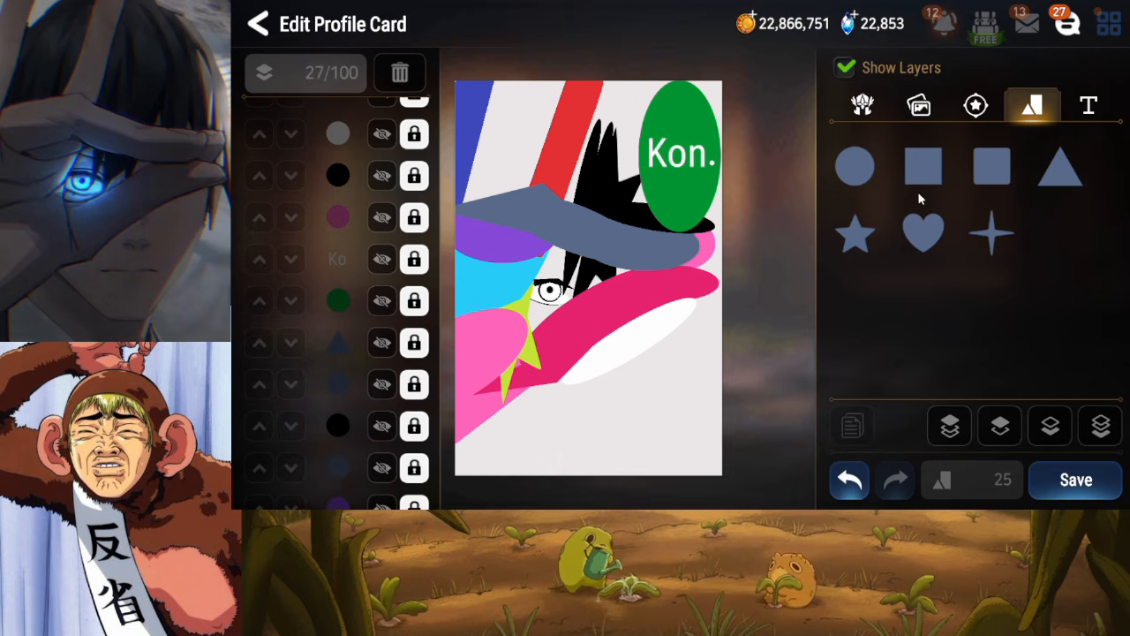
# Add a rounded square, tilt it diagonally, shift it toward the lower part of the card and send it behind all layers
pyautogui.click(923, 168)
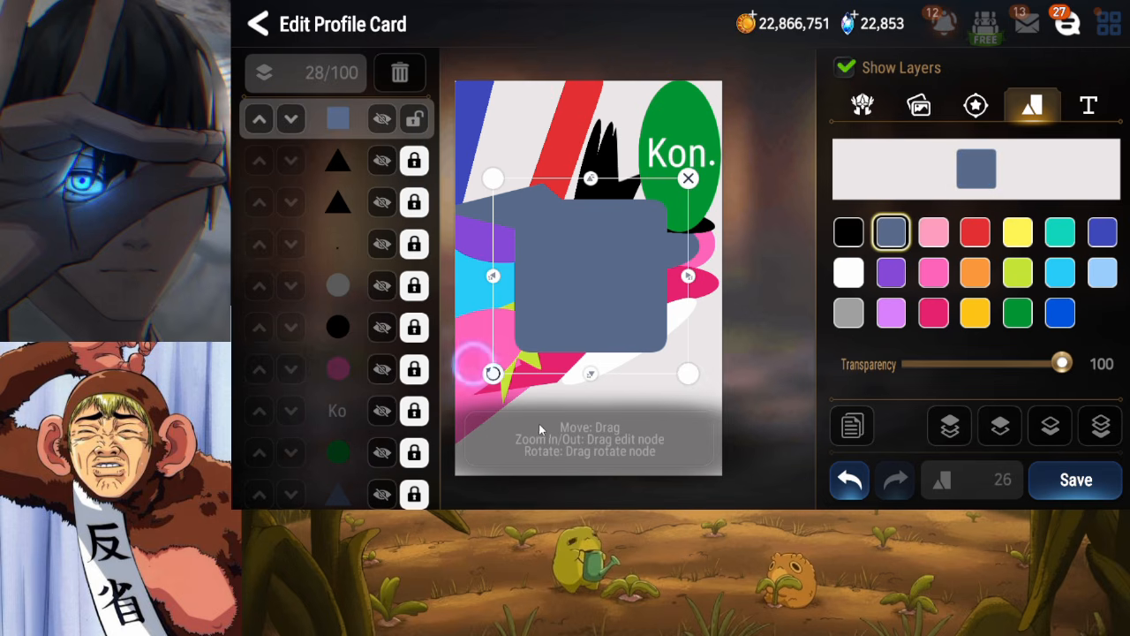
pyautogui.moveTo(568, 336); pyautogui.dragTo(572, 337)
pyautogui.moveTo(493, 376); pyautogui.dragTo(578, 412)
pyautogui.moveTo(601, 306); pyautogui.dragTo(613, 377)
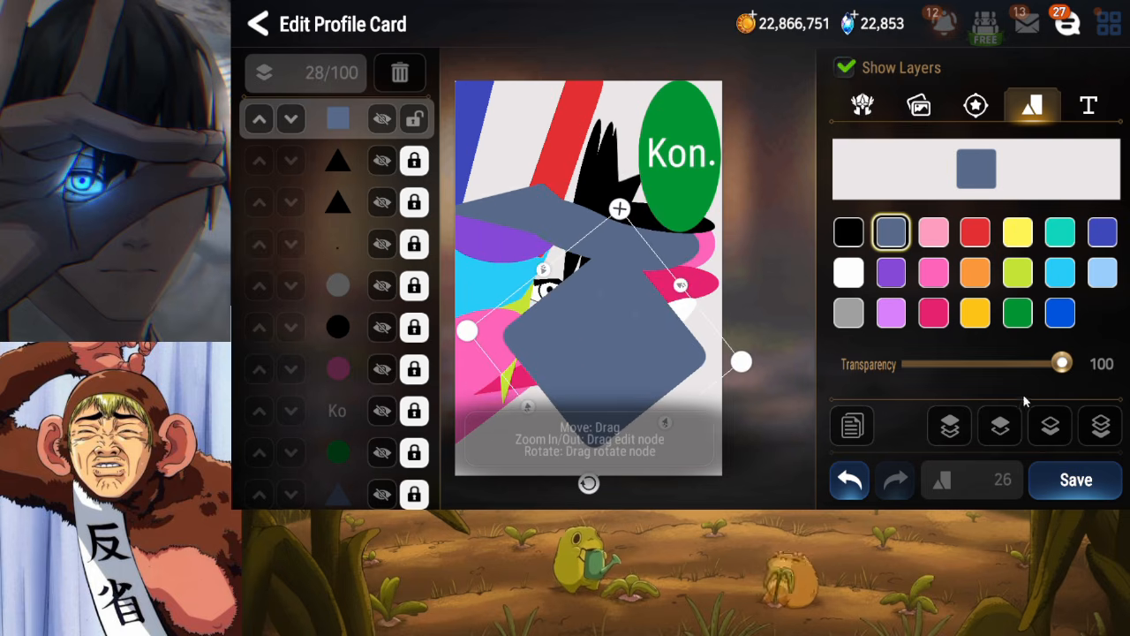
pyautogui.click(1101, 426)
# Narrow the tilted square, fit it beneath the magenta hand shape as the slanted jaw edge and color it black
pyautogui.moveTo(647, 342); pyautogui.dragTo(548, 407)
pyautogui.moveTo(577, 459)
pyautogui.mouseDown()
pyautogui.moveTo(576, 439)
pyautogui.moveTo(584, 466)
pyautogui.mouseUp()
pyautogui.moveTo(577, 431); pyautogui.dragTo(573, 454)
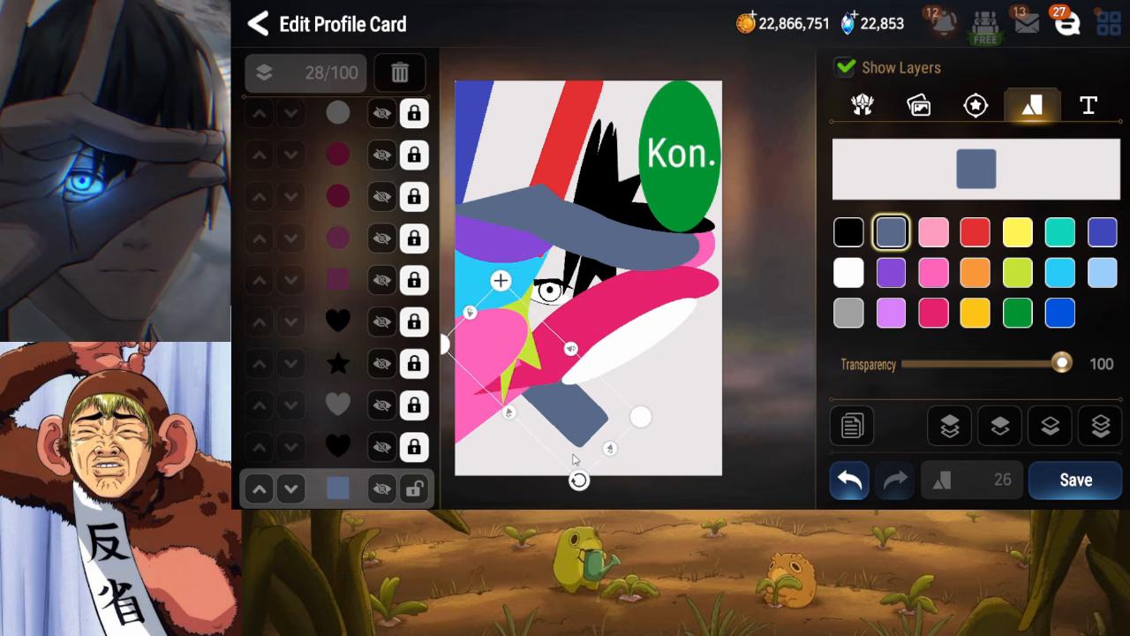
pyautogui.click(850, 232)
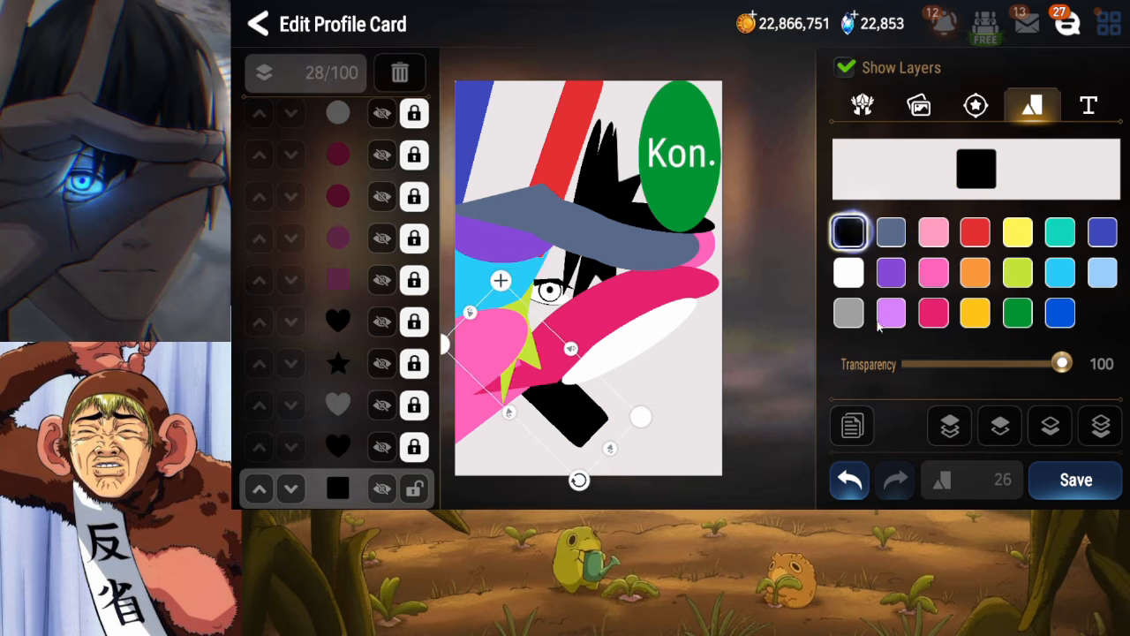
# Duplicate the black square, lock the original, and turn the copy upright, shrinking and positioning it beside the slanted edge to form the chin
pyautogui.click(859, 431)
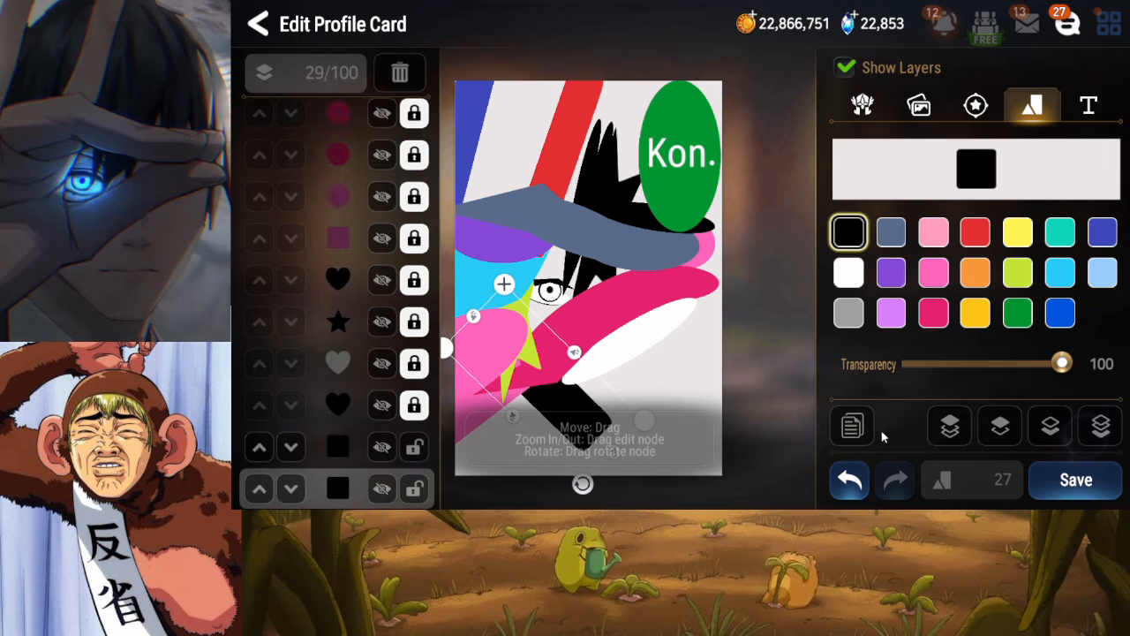
pyautogui.click(414, 448)
pyautogui.moveTo(537, 427); pyautogui.dragTo(591, 399)
pyautogui.moveTo(637, 455); pyautogui.dragTo(602, 420)
pyautogui.moveTo(607, 395); pyautogui.dragTo(566, 473)
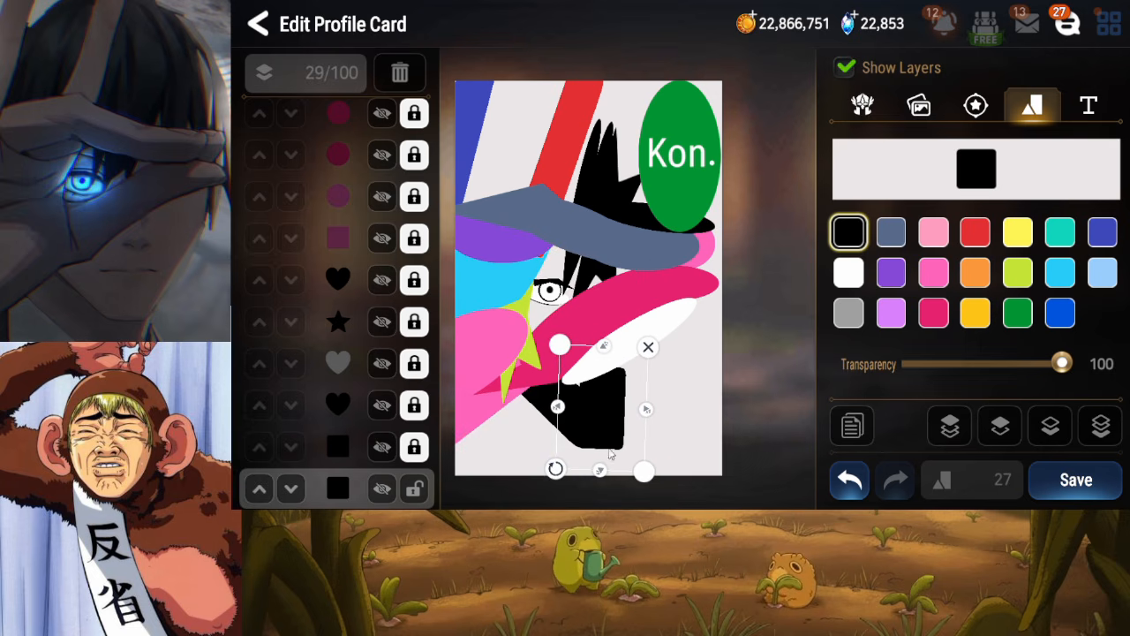
pyautogui.moveTo(625, 440); pyautogui.dragTo(649, 421)
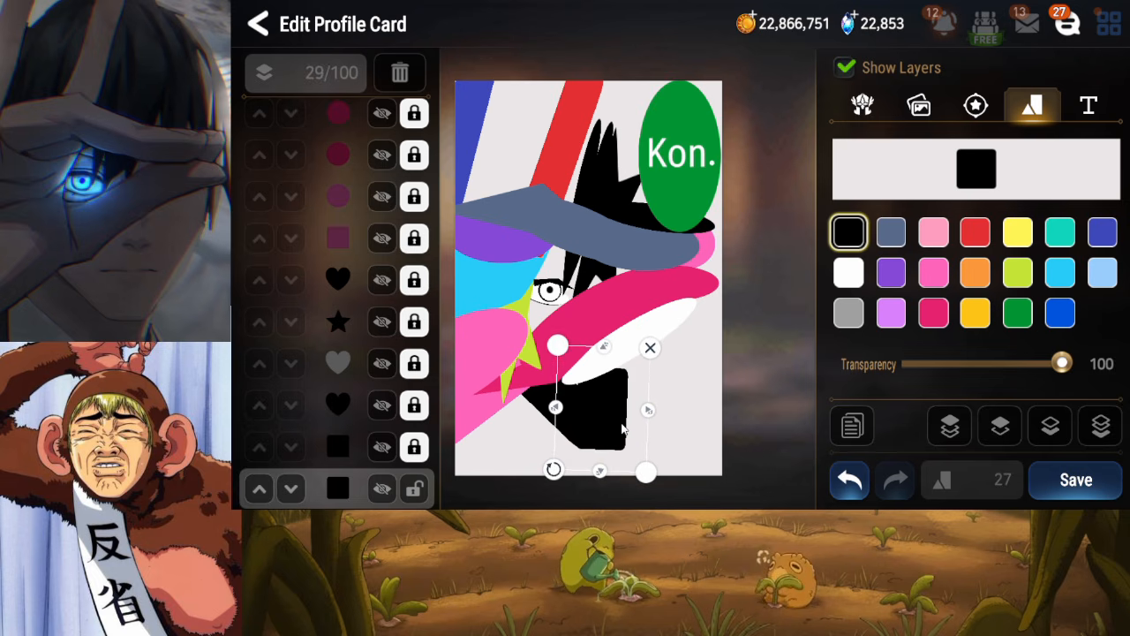
# Straighten the upright black square, fine-tune its width to align with the jaw, lock it and save the card
pyautogui.click(601, 481)
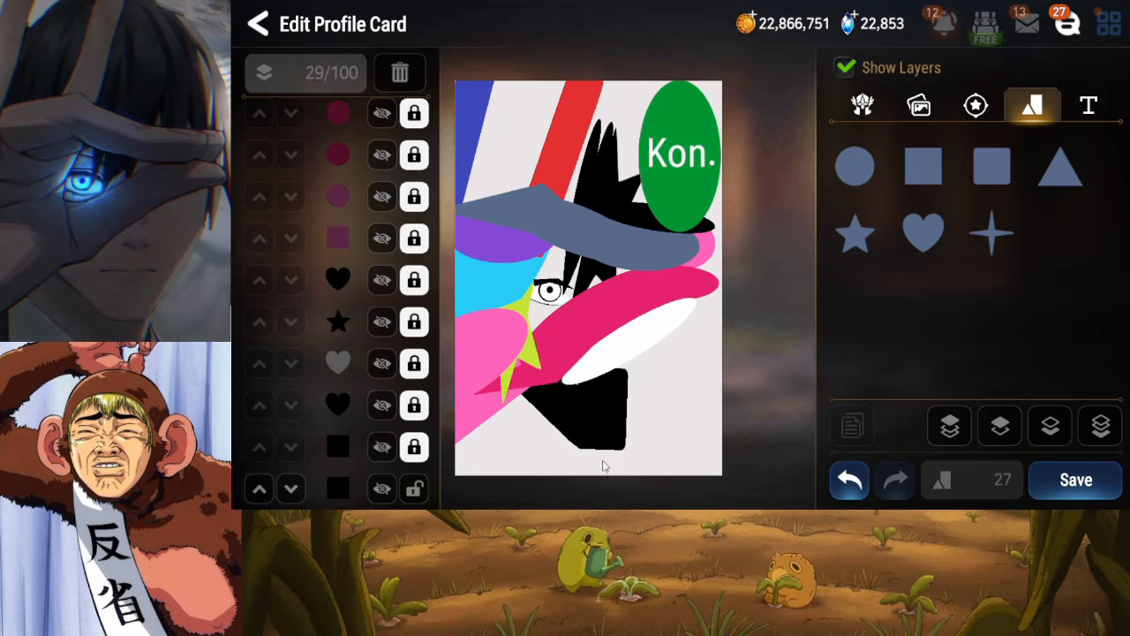
pyautogui.click(602, 461)
pyautogui.moveTo(556, 473); pyautogui.dragTo(558, 475)
pyautogui.moveTo(646, 423)
pyautogui.mouseDown()
pyautogui.moveTo(662, 405)
pyautogui.moveTo(647, 427)
pyautogui.mouseUp()
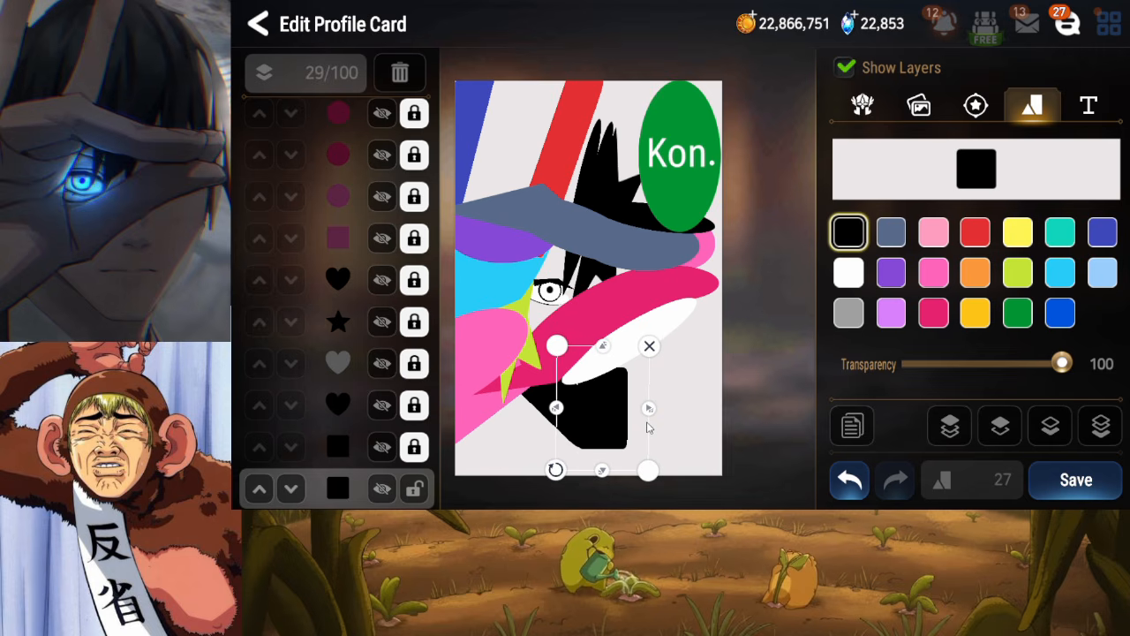
pyautogui.click(629, 484)
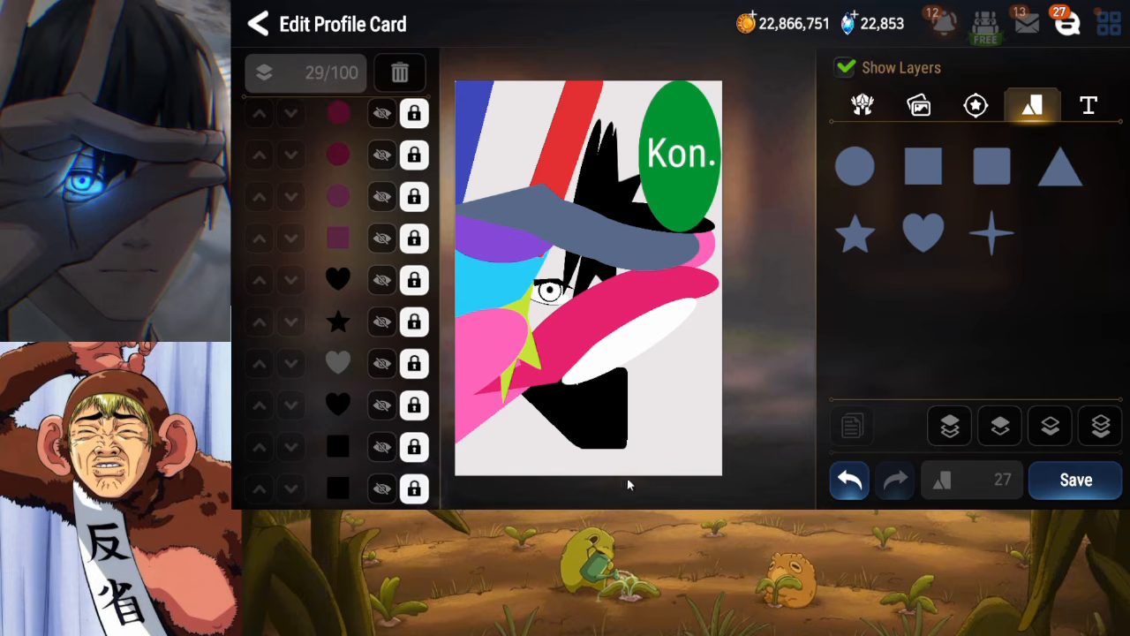
pyautogui.click(1029, 492)
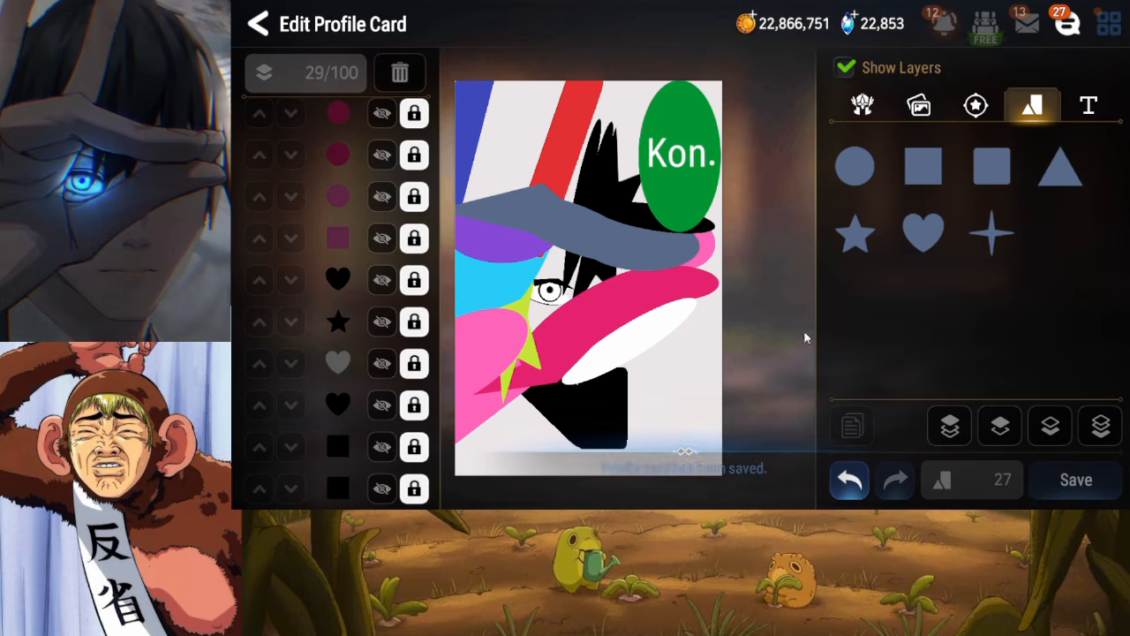
# Duplicate the upright black square, place the copy just above the black squares in the layer order and color it white
pyautogui.click(587, 415)
pyautogui.click(852, 426)
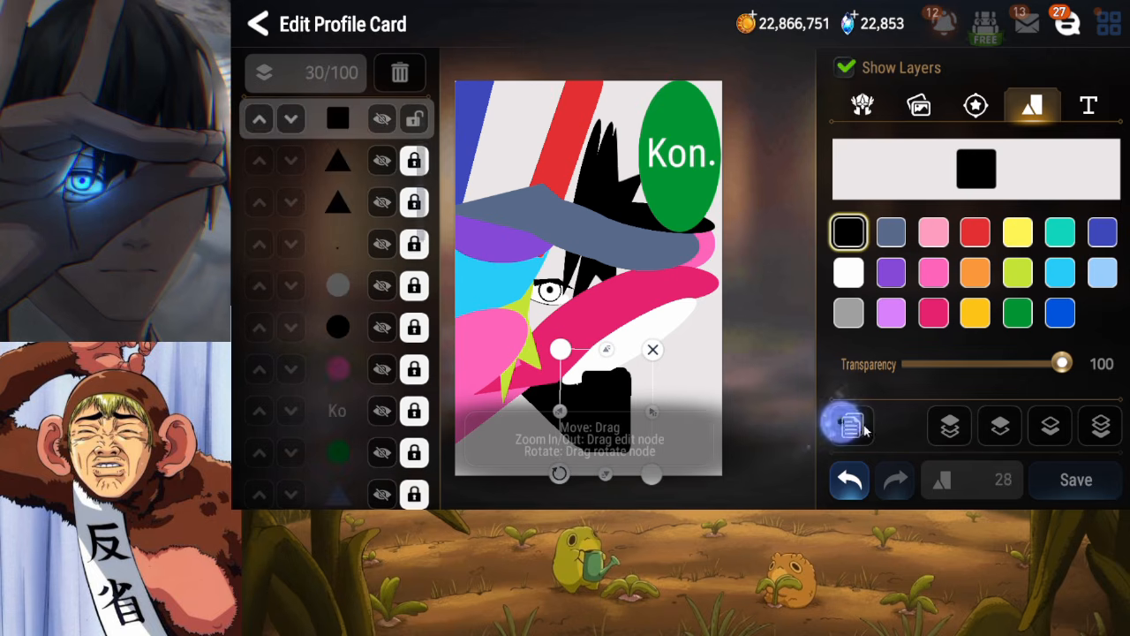
pyautogui.click(1101, 427)
pyautogui.click(1000, 427)
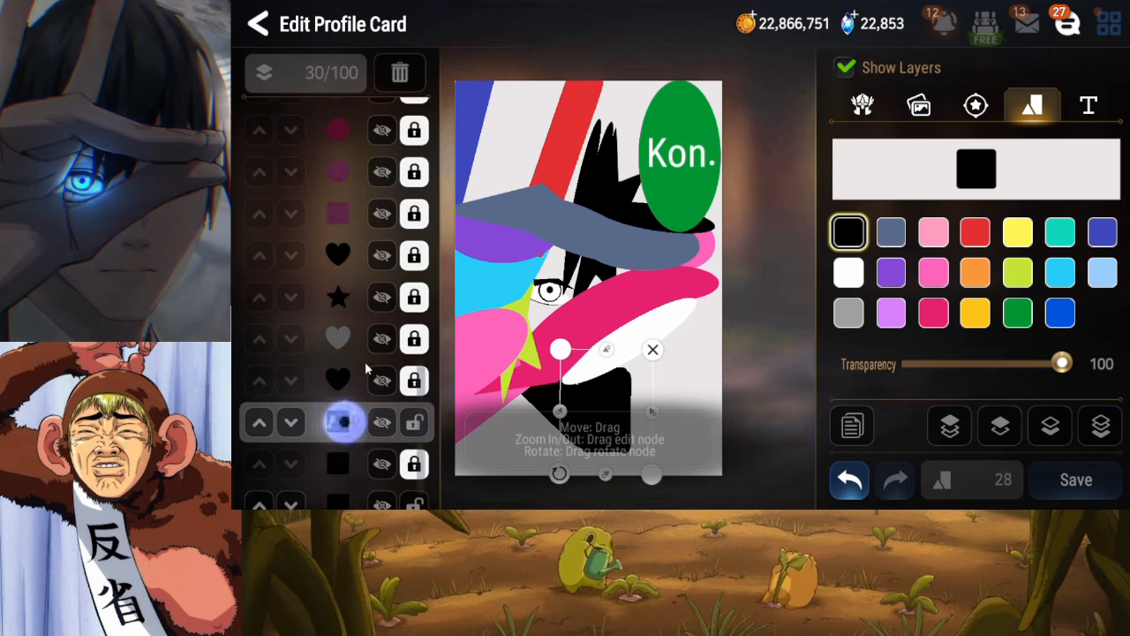
pyautogui.click(849, 272)
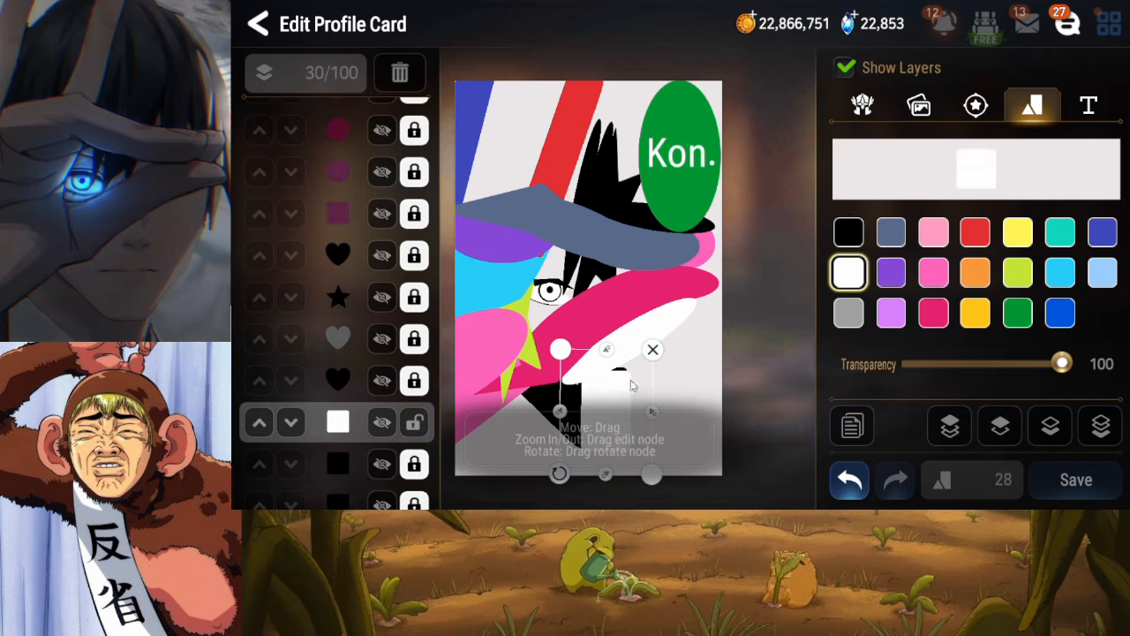
# Stretch the white square taller and position it over the upright black square, reaching down close to its lower edge
pyautogui.moveTo(630, 385); pyautogui.dragTo(619, 331)
pyautogui.moveTo(605, 409); pyautogui.dragTo(587, 386)
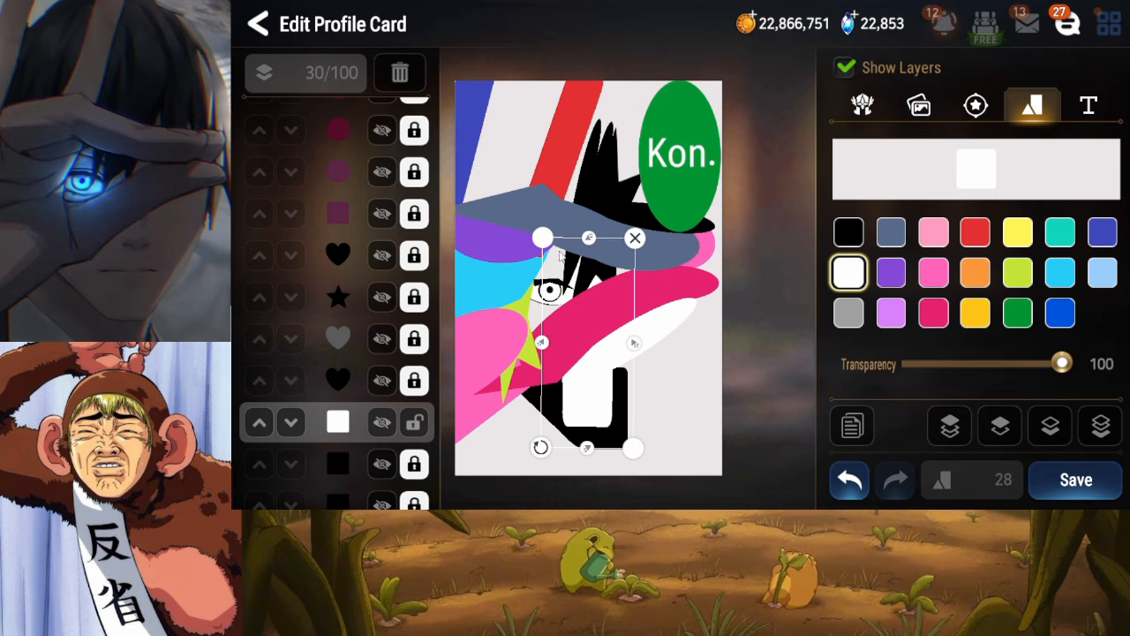
pyautogui.moveTo(638, 299); pyautogui.dragTo(638, 281)
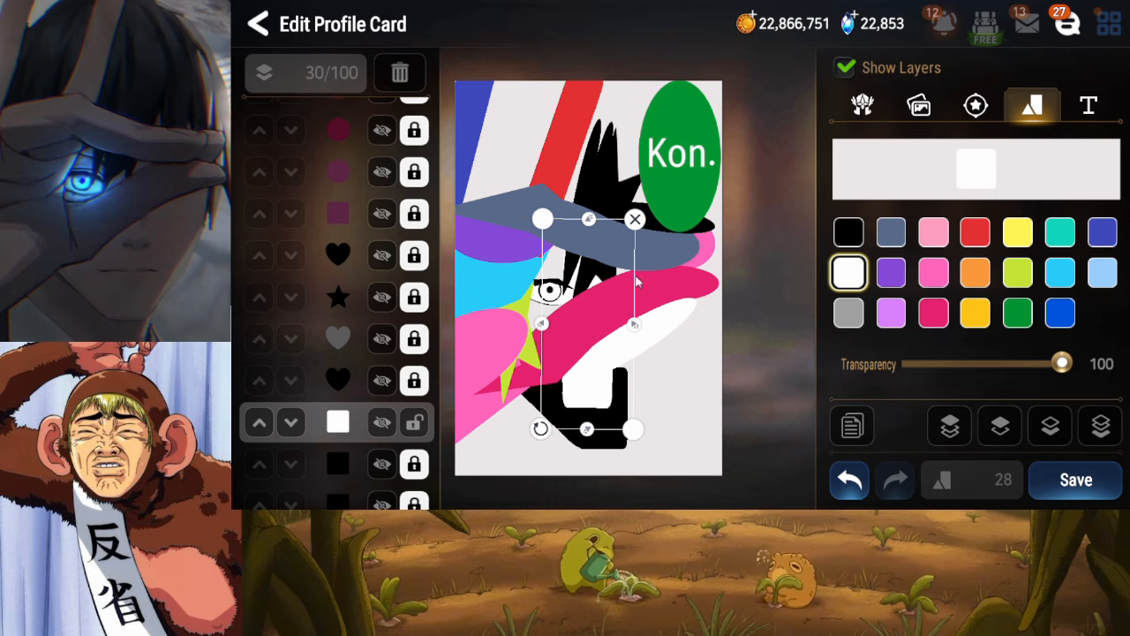
pyautogui.moveTo(590, 329); pyautogui.dragTo(594, 345)
pyautogui.moveTo(592, 445); pyautogui.dragTo(593, 464)
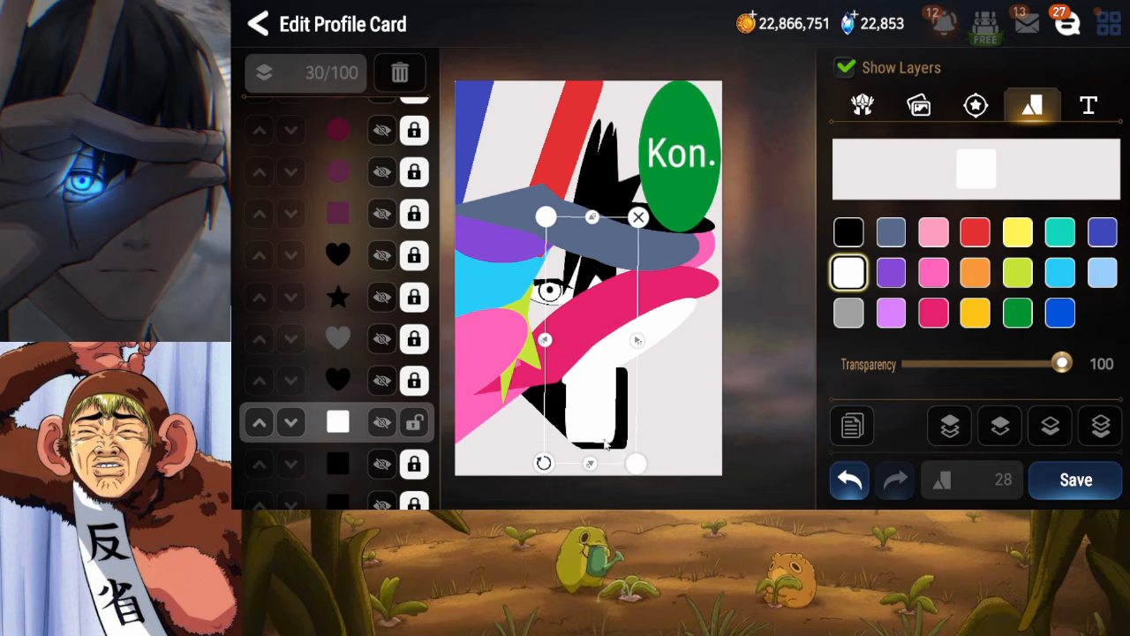
# Shift and widen the white square to cover the black square's outer side, leave a thin black line underneath and lock it
pyautogui.moveTo(630, 397); pyautogui.dragTo(642, 394)
pyautogui.moveTo(651, 348); pyautogui.dragTo(653, 349)
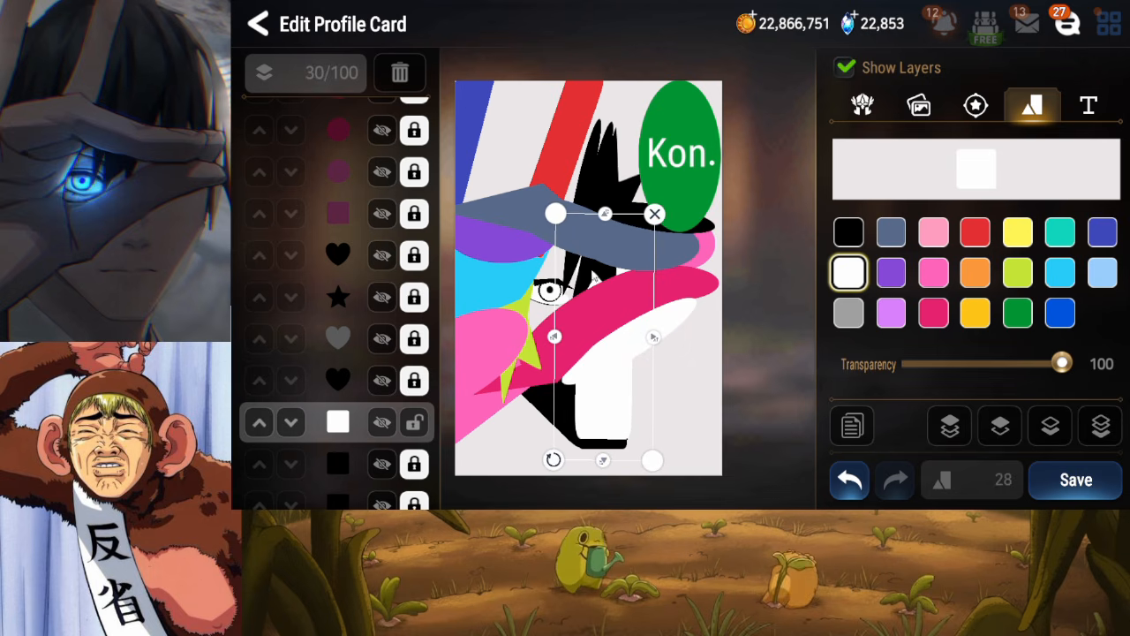
pyautogui.moveTo(601, 465); pyautogui.dragTo(601, 471)
pyautogui.moveTo(607, 418); pyautogui.dragTo(606, 420)
pyautogui.moveTo(651, 342)
pyautogui.mouseDown()
pyautogui.moveTo(665, 349)
pyautogui.moveTo(651, 350)
pyautogui.mouseUp()
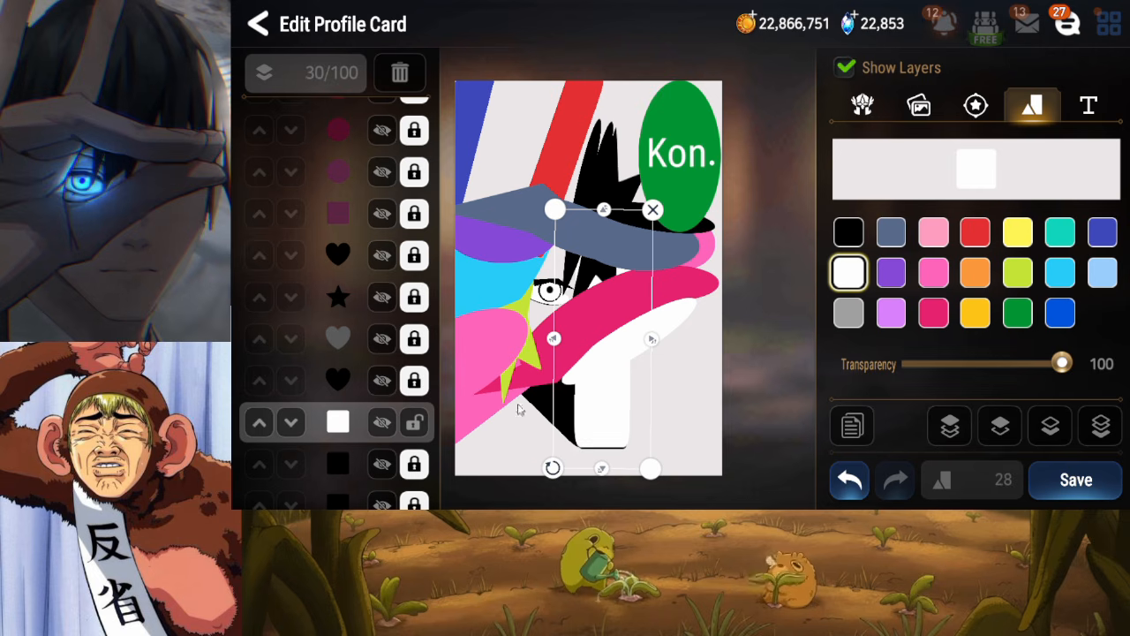
pyautogui.click(413, 425)
# Duplicate the tilted black jaw square, place the copy between the original and the white square in the layer order, and lock the original
pyautogui.moveTo(381, 464); pyautogui.dragTo(381, 443)
pyautogui.click(414, 444)
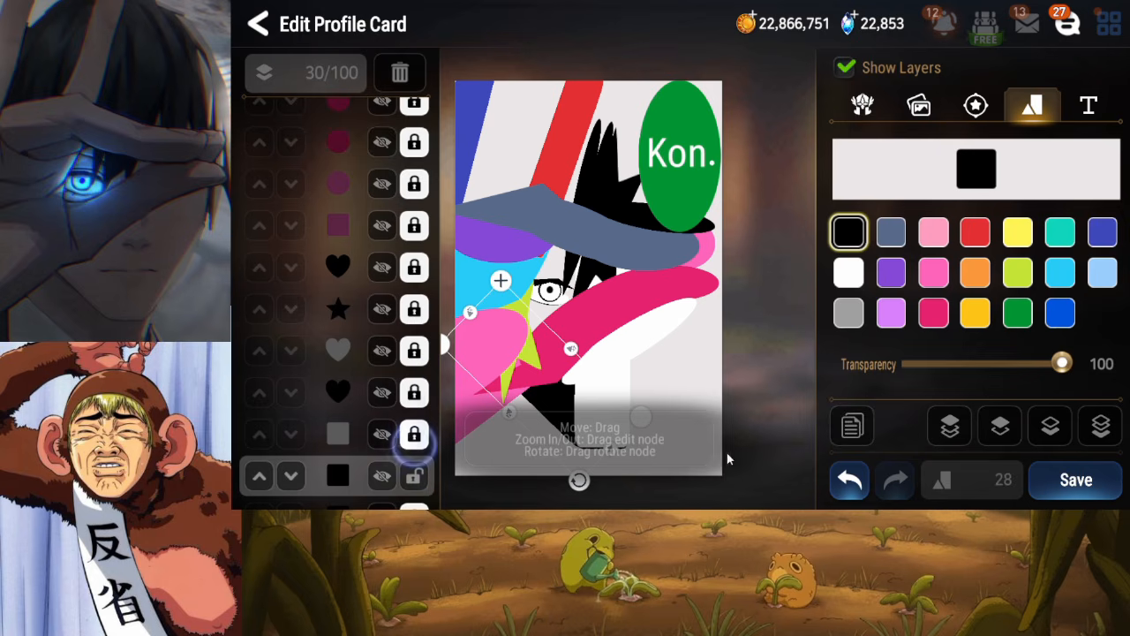
pyautogui.click(849, 435)
pyautogui.click(1099, 434)
pyautogui.click(1004, 433)
pyautogui.click(1004, 431)
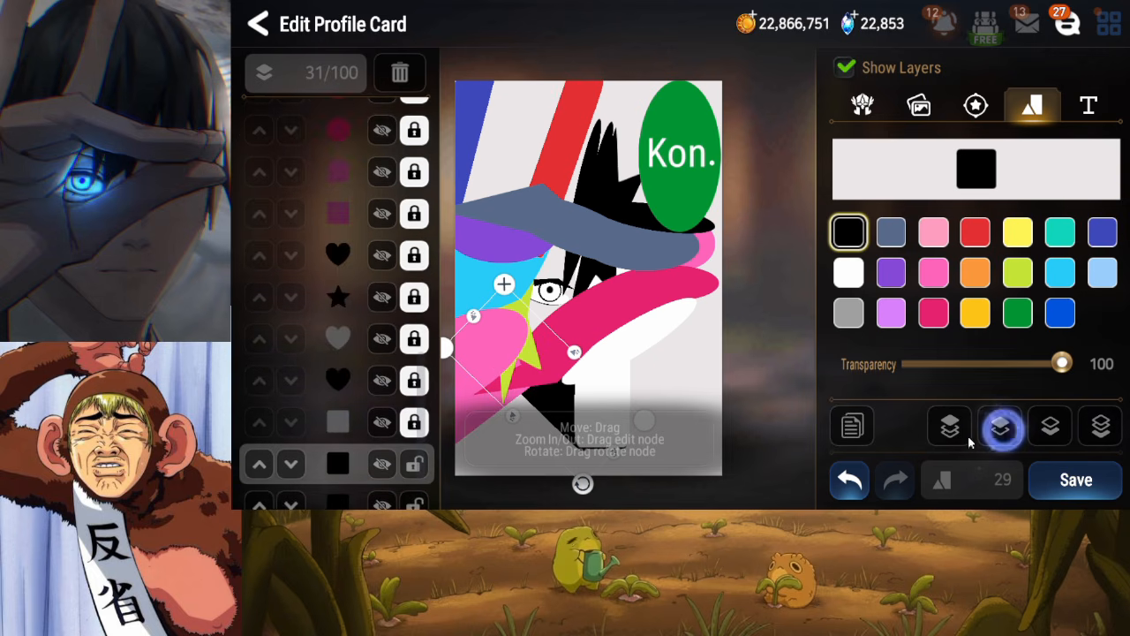
pyautogui.moveTo(359, 424); pyautogui.dragTo(360, 360)
pyautogui.click(415, 449)
# Enlarge the tilted copy toward the upper outer side of the face, color it white and position it over the black jaw square
pyautogui.moveTo(555, 376); pyautogui.dragTo(651, 246)
pyautogui.click(849, 273)
pyautogui.click(680, 258)
pyautogui.click(631, 297)
pyautogui.moveTo(609, 295); pyautogui.dragTo(620, 301)
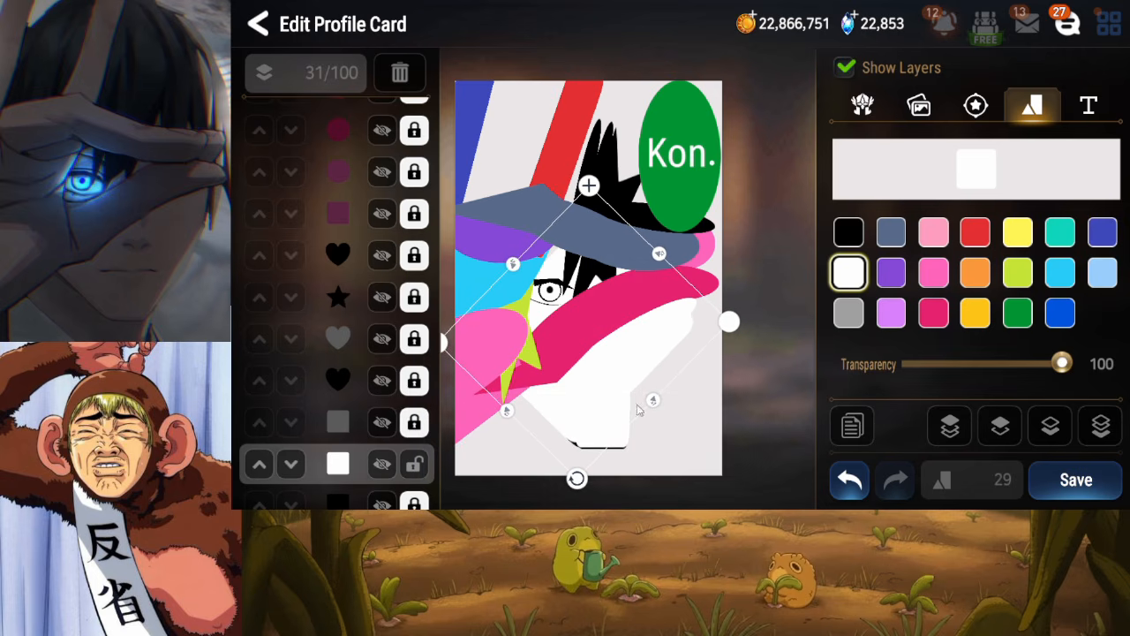
# Shift and resize the tilted white square to leave a thin black diagonal jaw line, lock it and save the card
pyautogui.moveTo(621, 408); pyautogui.dragTo(658, 407)
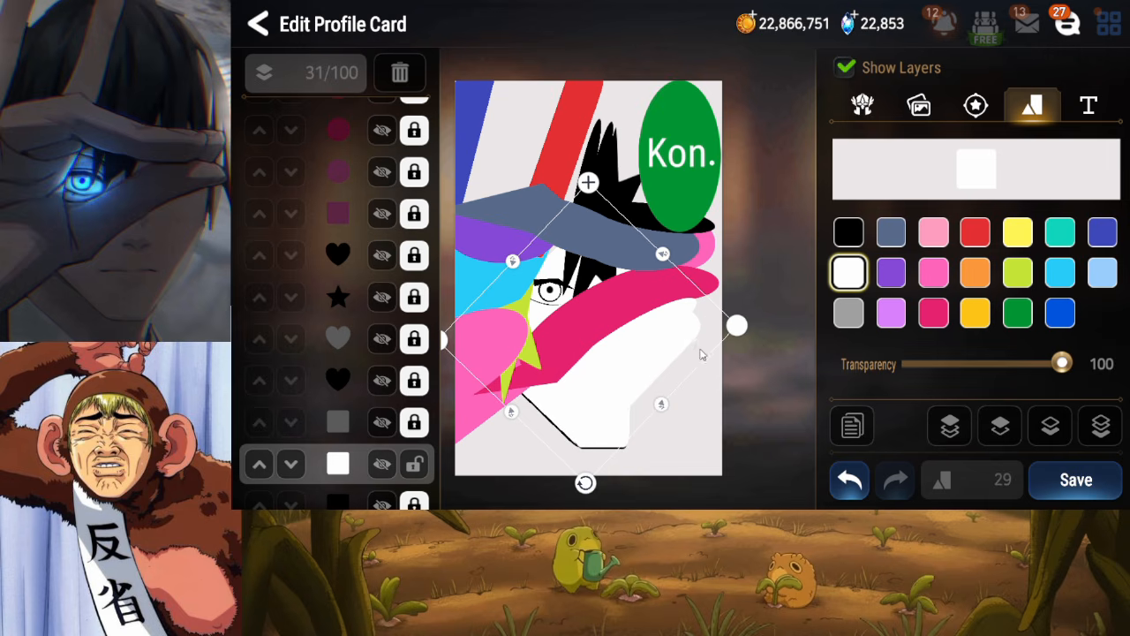
pyautogui.moveTo(667, 417); pyautogui.dragTo(645, 388)
pyautogui.moveTo(661, 252); pyautogui.dragTo(652, 259)
pyautogui.moveTo(633, 304); pyautogui.dragTo(627, 323)
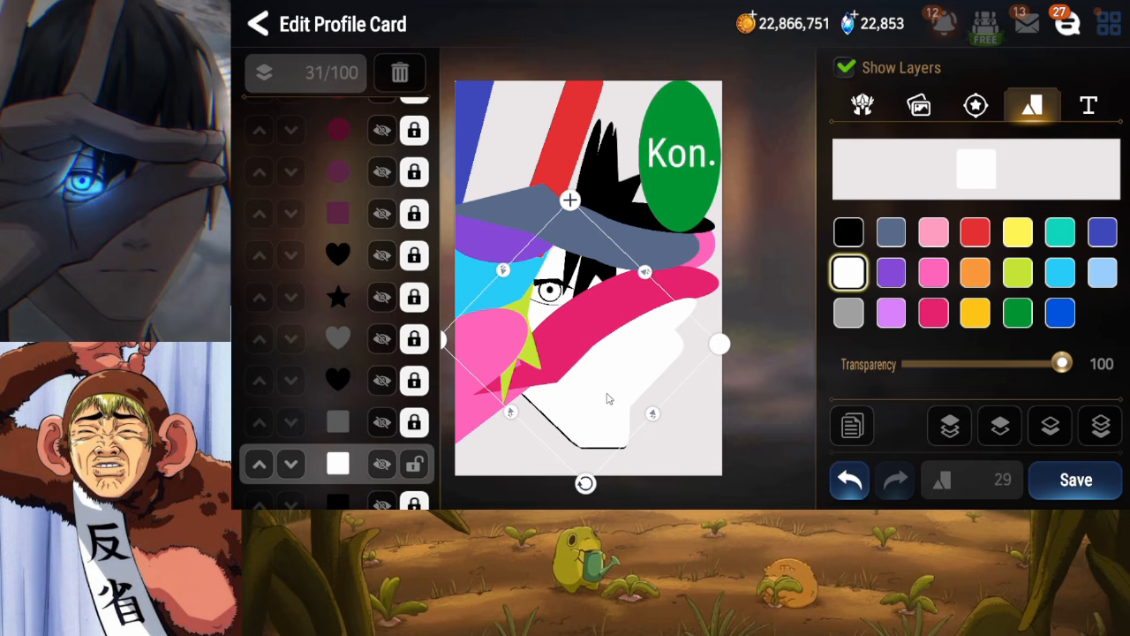
pyautogui.click(415, 464)
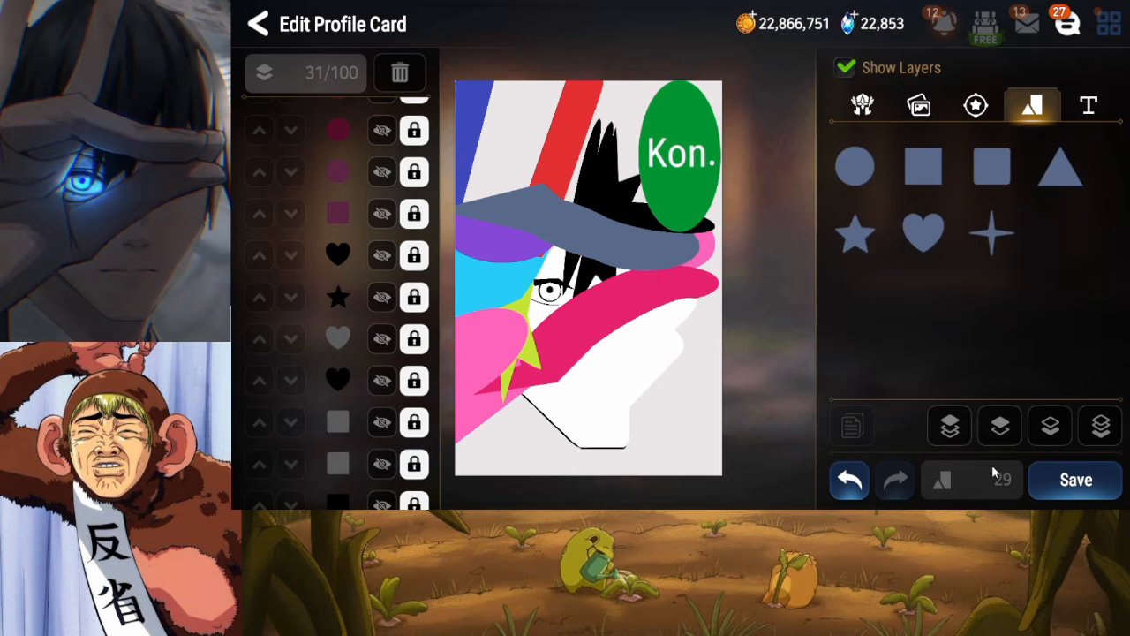
pyautogui.click(1099, 484)
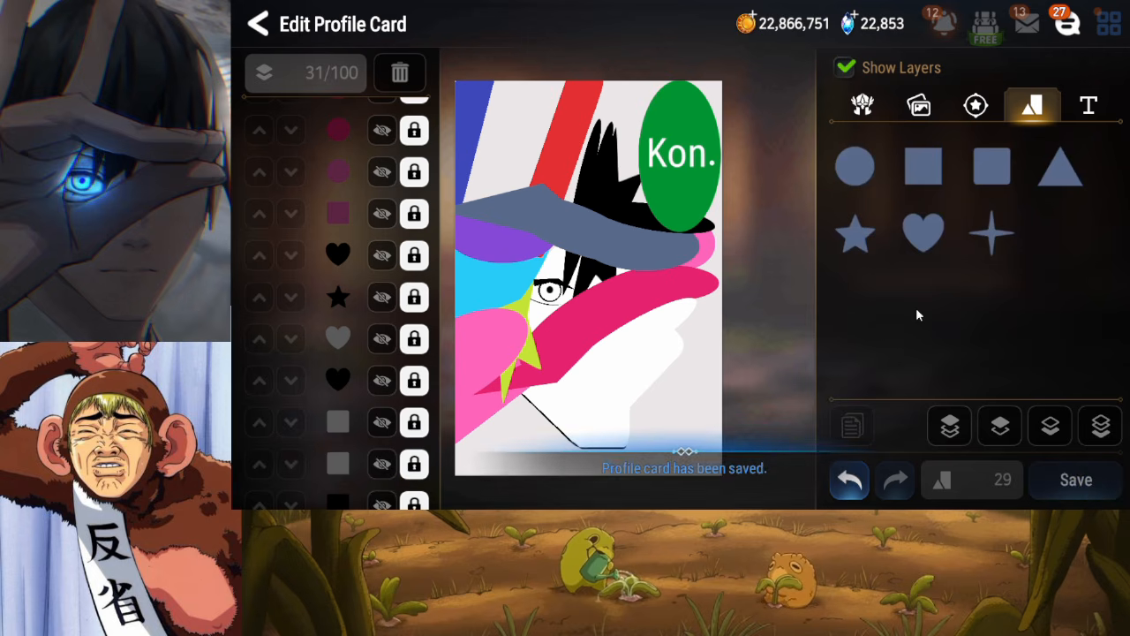
# Add a triangle and move it over the outer side of the white face area
pyautogui.click(1058, 170)
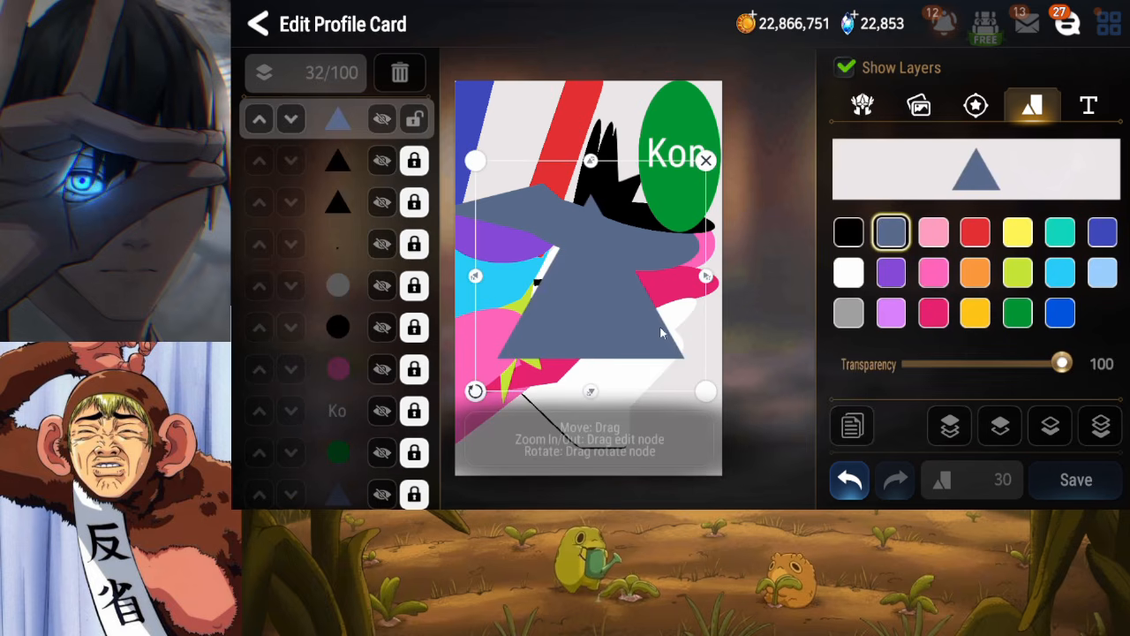
pyautogui.moveTo(624, 331); pyautogui.dragTo(693, 351)
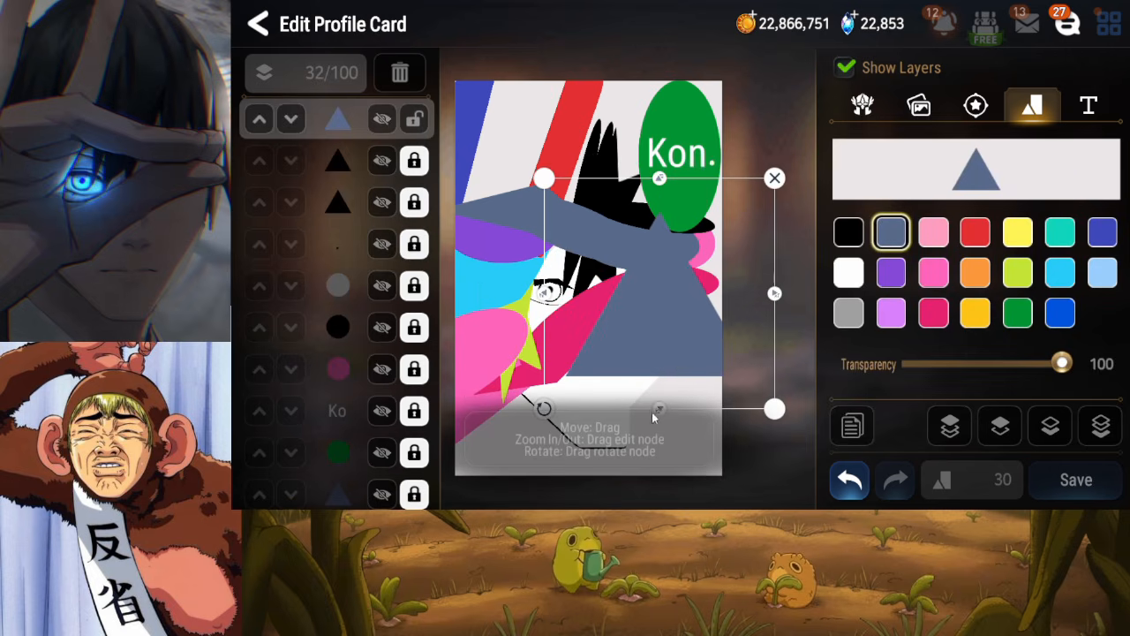
# Flatten the slate triangle into a thin sliver, rotate it steeply, and place it along the right edge of the jaw
pyautogui.moveTo(658, 411); pyautogui.dragTo(679, 261)
pyautogui.moveTo(695, 194); pyautogui.dragTo(667, 324)
pyautogui.moveTo(656, 383); pyautogui.dragTo(676, 174)
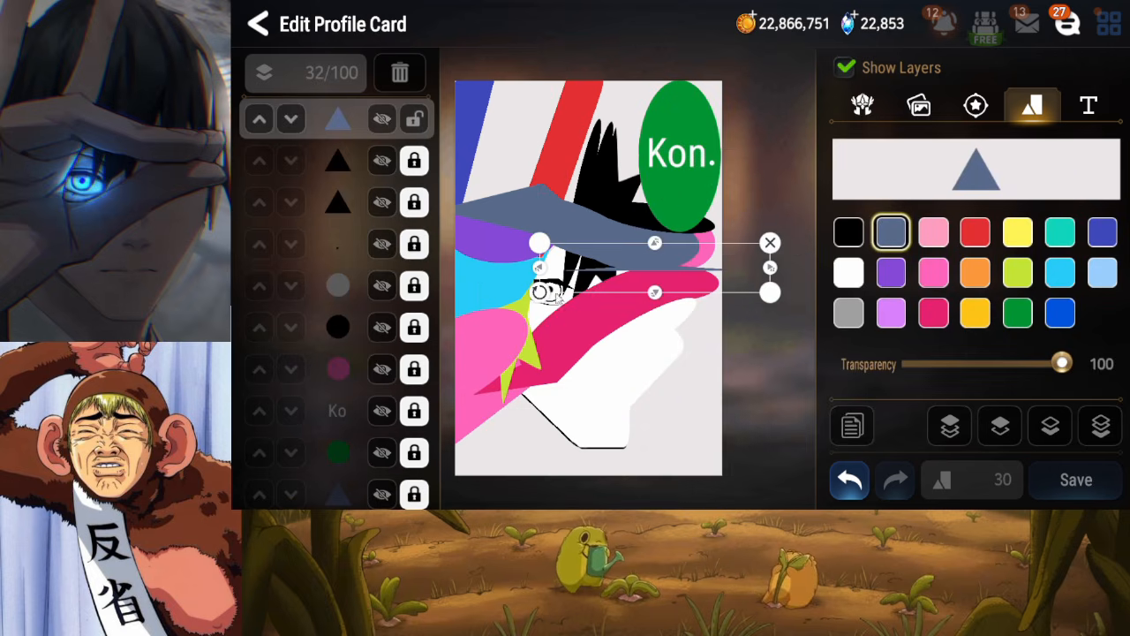
pyautogui.moveTo(540, 292); pyautogui.dragTo(691, 154)
pyautogui.moveTo(665, 254); pyautogui.dragTo(684, 410)
pyautogui.click(686, 414)
pyautogui.click(665, 394)
pyautogui.moveTo(718, 299); pyautogui.dragTo(701, 335)
pyautogui.moveTo(693, 399); pyautogui.dragTo(692, 402)
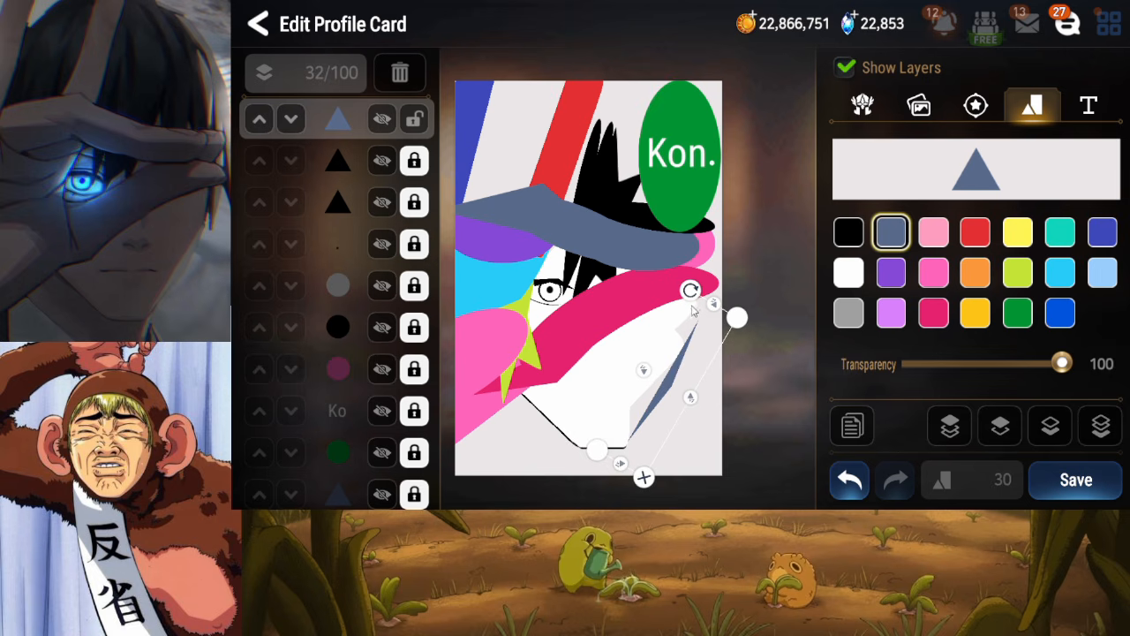
pyautogui.moveTo(692, 292); pyautogui.dragTo(690, 291)
pyautogui.moveTo(692, 342); pyautogui.dragTo(689, 347)
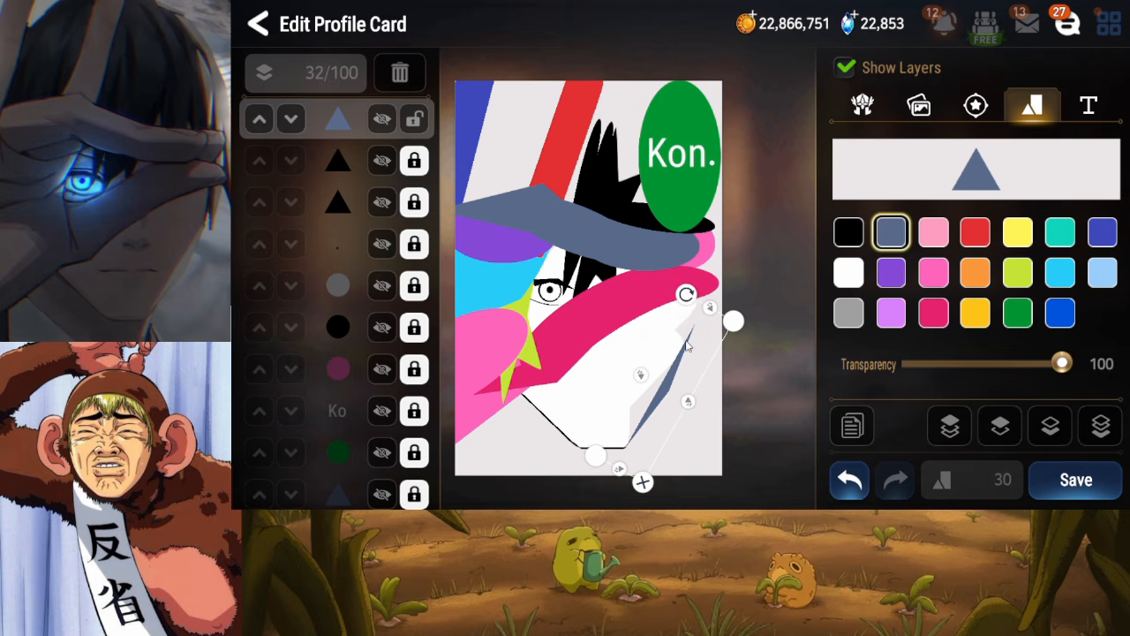
# Recolor the thin jaw-edge triangle dark blue and deselect it
pyautogui.click(973, 274)
pyautogui.click(1017, 312)
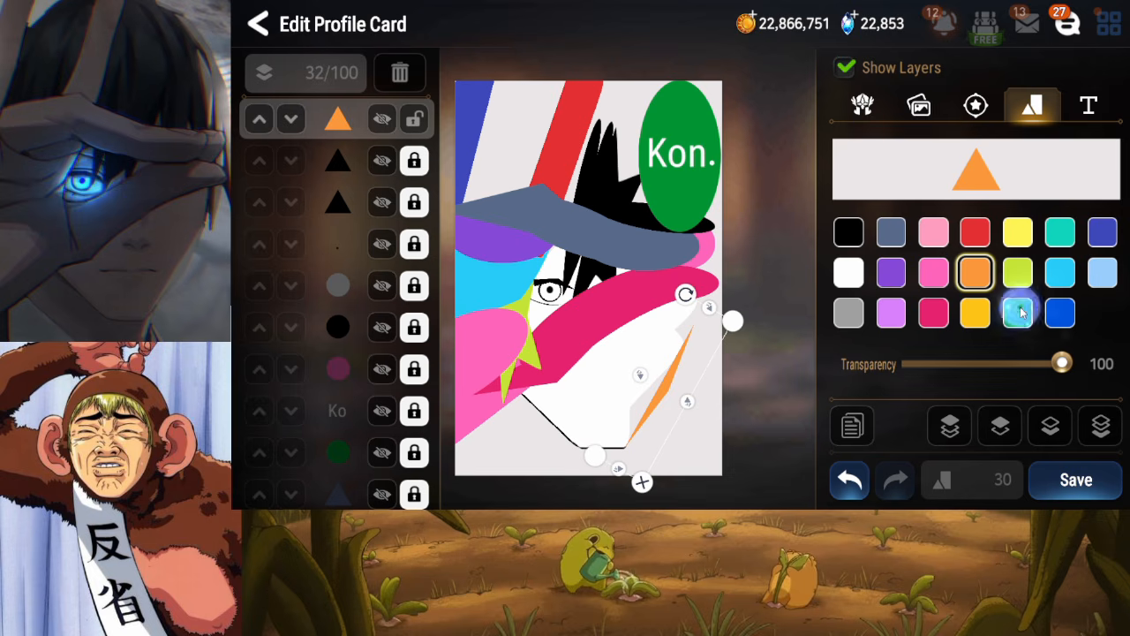
pyautogui.click(1059, 313)
pyautogui.click(791, 271)
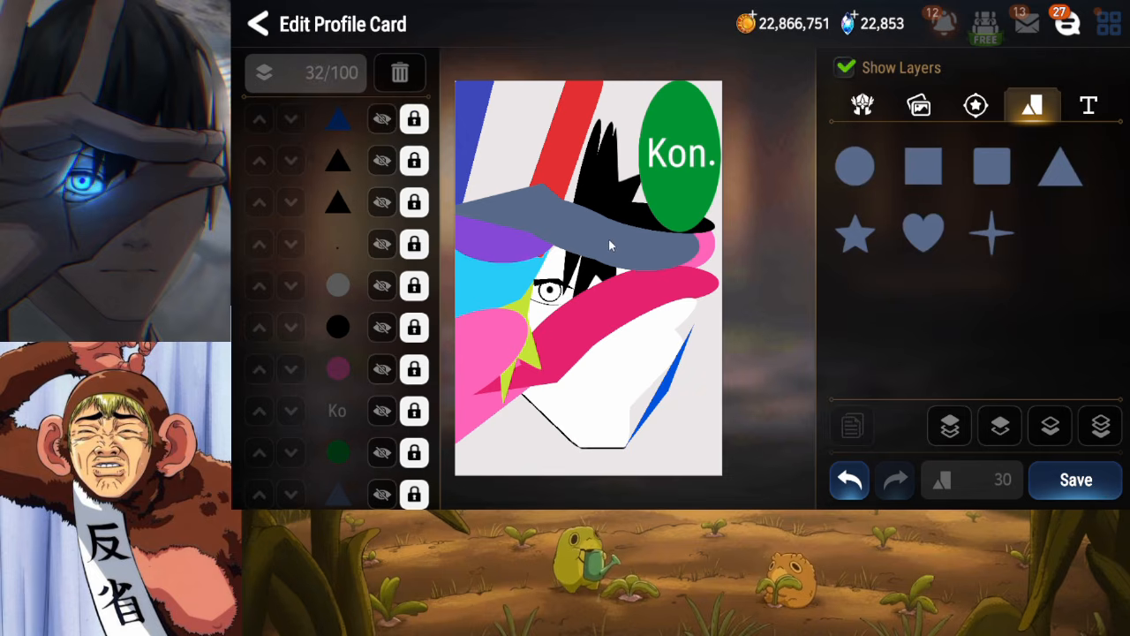
pyautogui.click(864, 162)
pyautogui.moveTo(610, 319); pyautogui.dragTo(674, 314)
pyautogui.moveTo(742, 307); pyautogui.dragTo(663, 327)
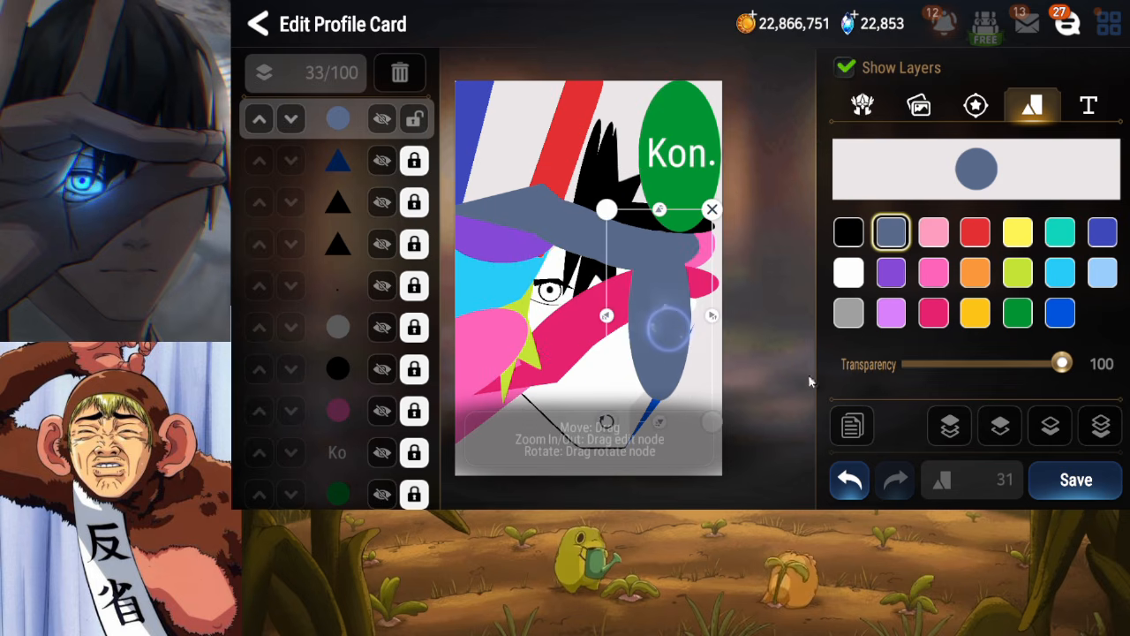
pyautogui.click(1101, 426)
pyautogui.moveTo(607, 421); pyautogui.dragTo(619, 446)
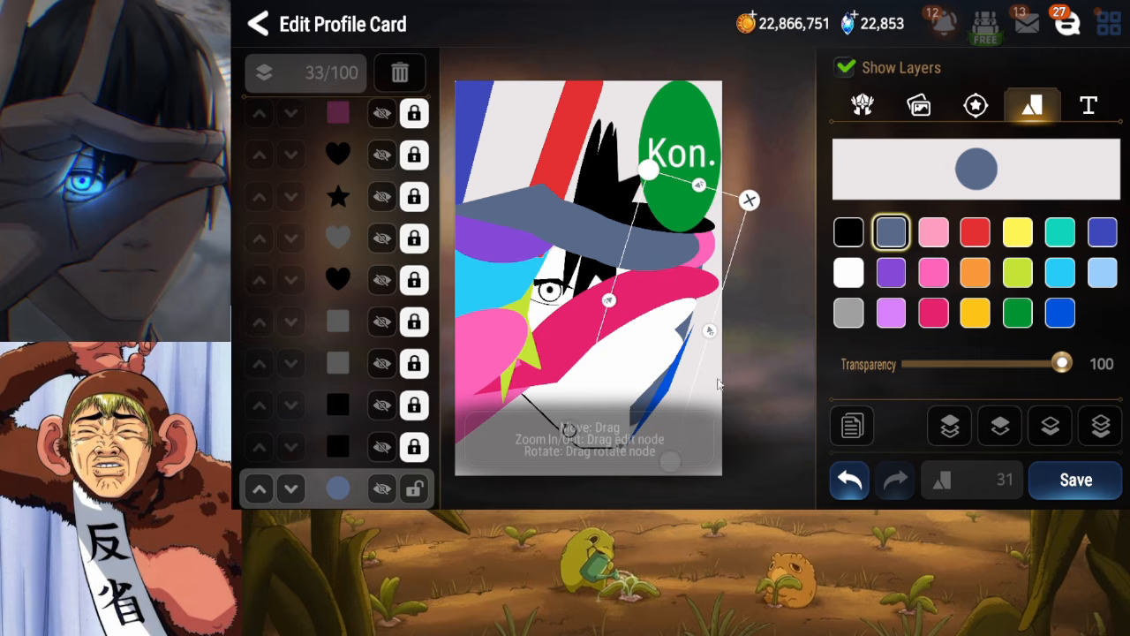
pyautogui.moveTo(711, 330); pyautogui.dragTo(682, 361)
pyautogui.moveTo(559, 457); pyautogui.dragTo(550, 448)
pyautogui.moveTo(643, 369); pyautogui.dragTo(645, 379)
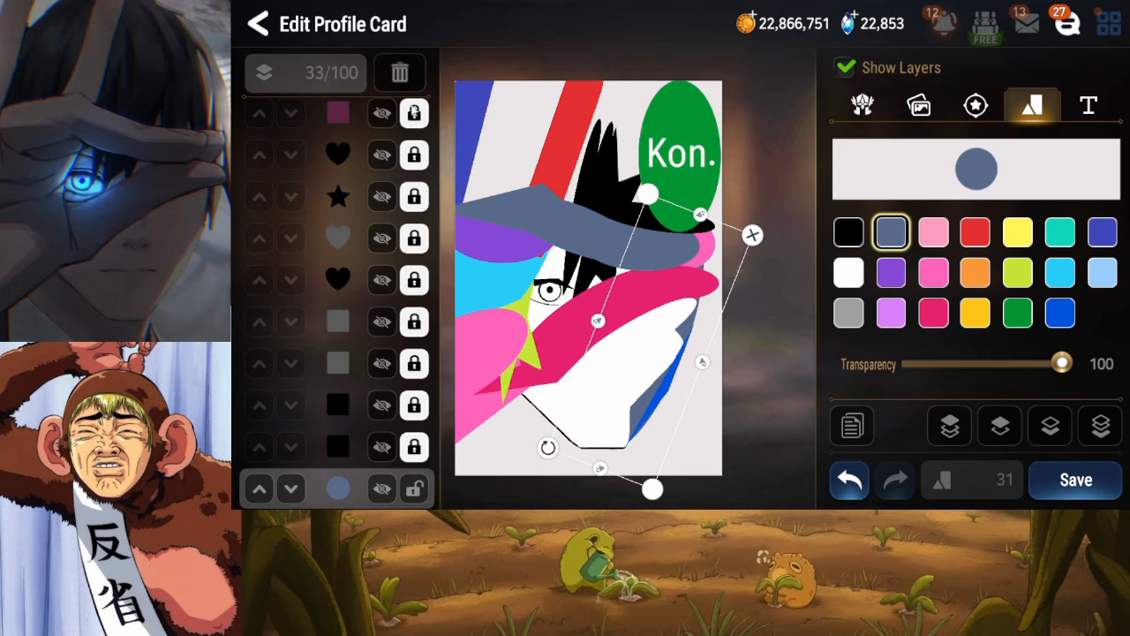
pyautogui.click(400, 72)
# Add a heart, narrow and tilt it, send it behind all layers, and fit it along the right side of the jaw
pyautogui.click(923, 233)
pyautogui.moveTo(629, 309); pyautogui.dragTo(676, 347)
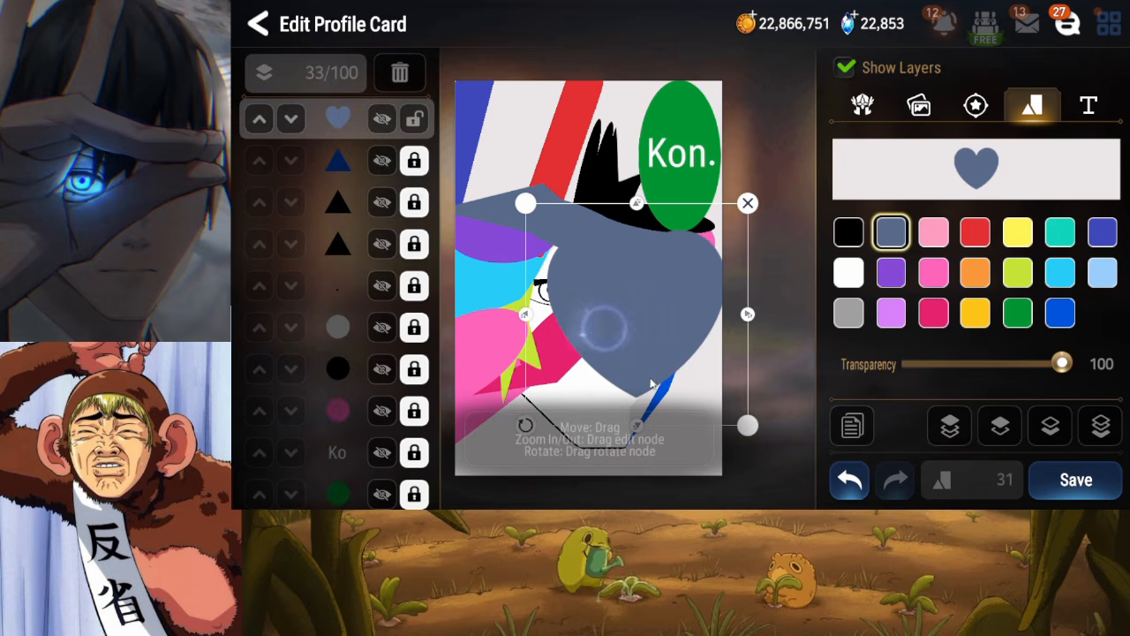
pyautogui.moveTo(748, 323); pyautogui.dragTo(693, 320)
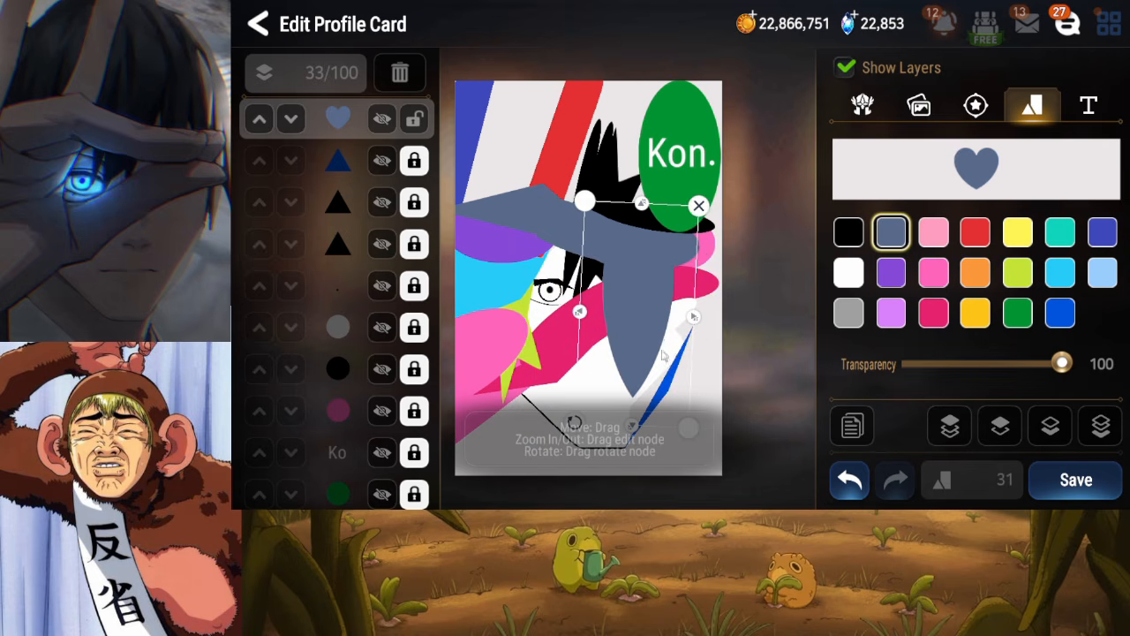
pyautogui.moveTo(645, 360); pyautogui.dragTo(668, 384)
pyautogui.moveTo(593, 446); pyautogui.dragTo(567, 427)
pyautogui.moveTo(645, 404); pyautogui.dragTo(636, 413)
pyautogui.click(1107, 428)
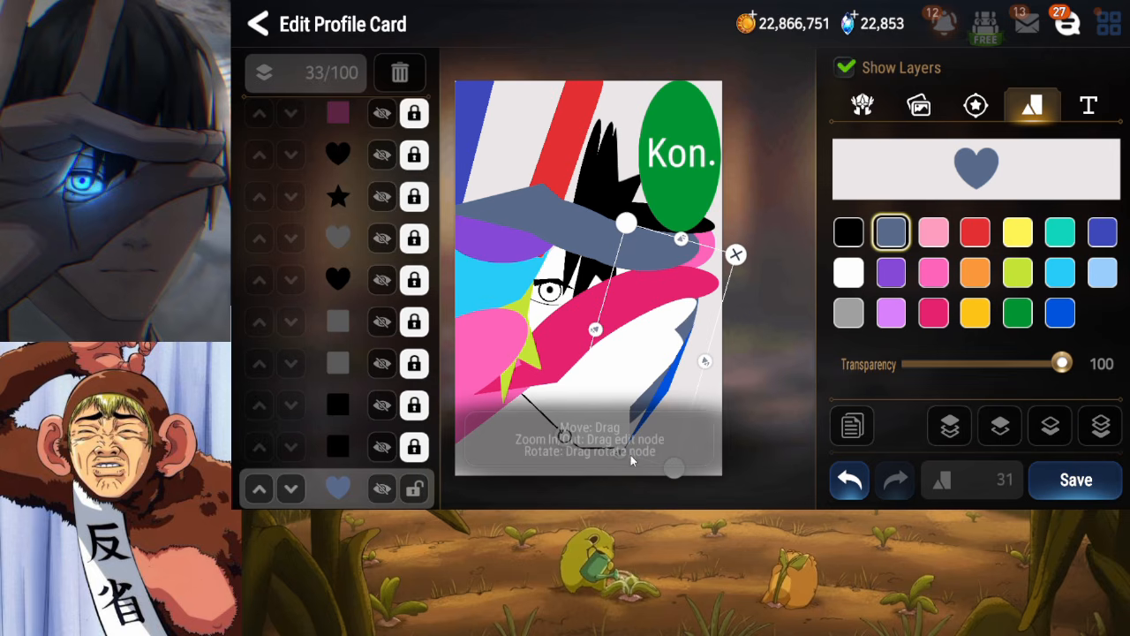
pyautogui.moveTo(629, 452); pyautogui.dragTo(611, 480)
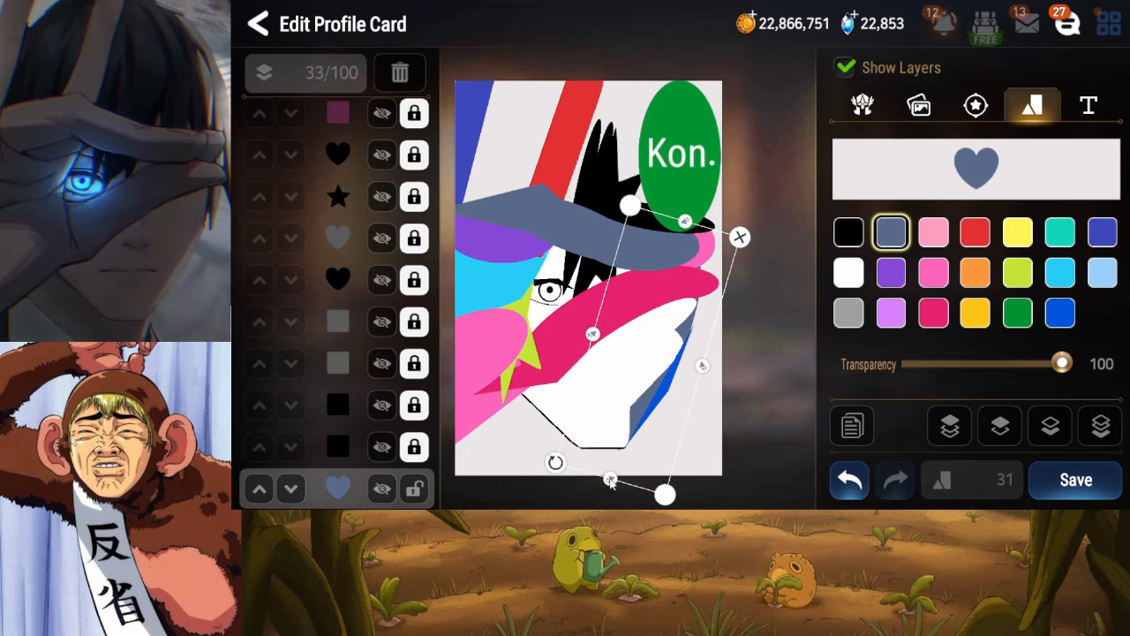
pyautogui.moveTo(707, 370); pyautogui.dragTo(710, 372)
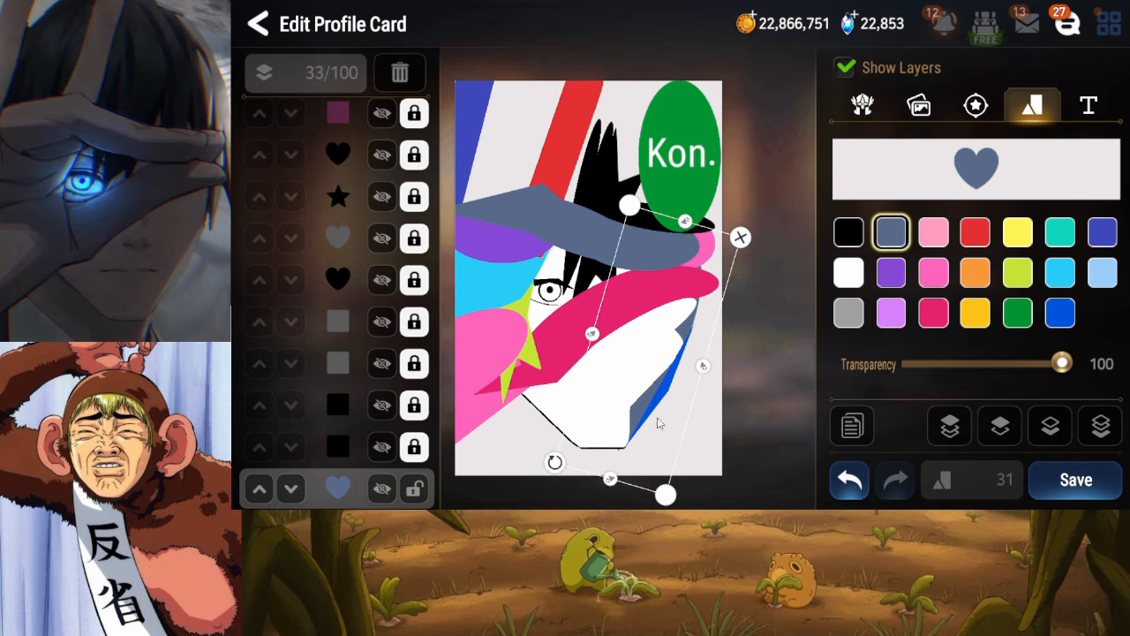
# Recolor the jaw heart white, lock its layer, and save the profile card
pyautogui.click(843, 279)
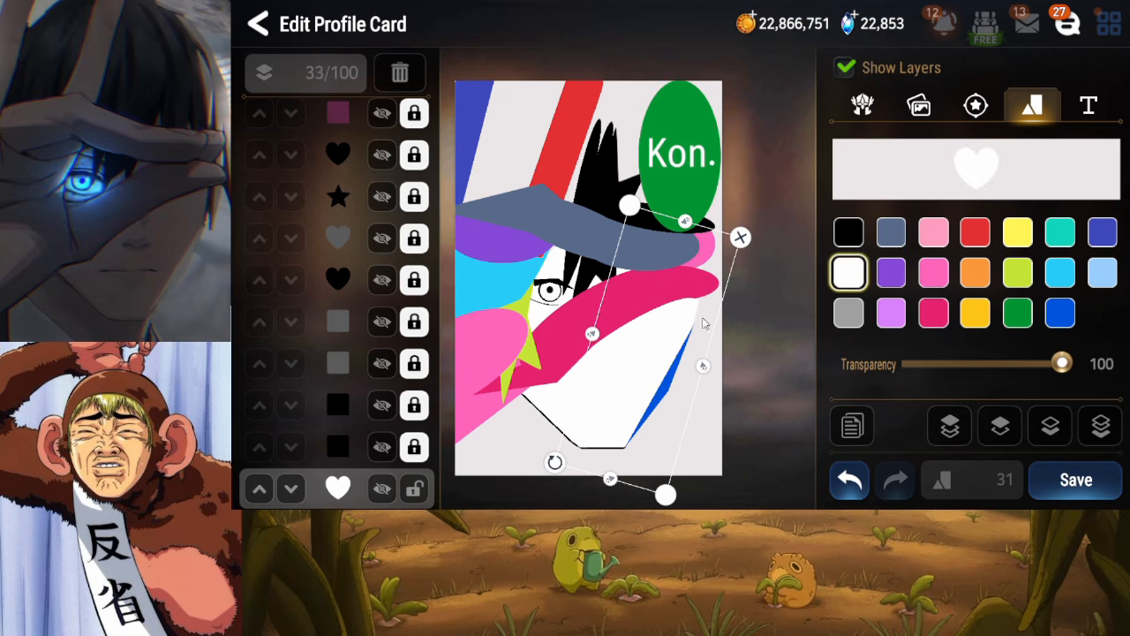
pyautogui.click(415, 488)
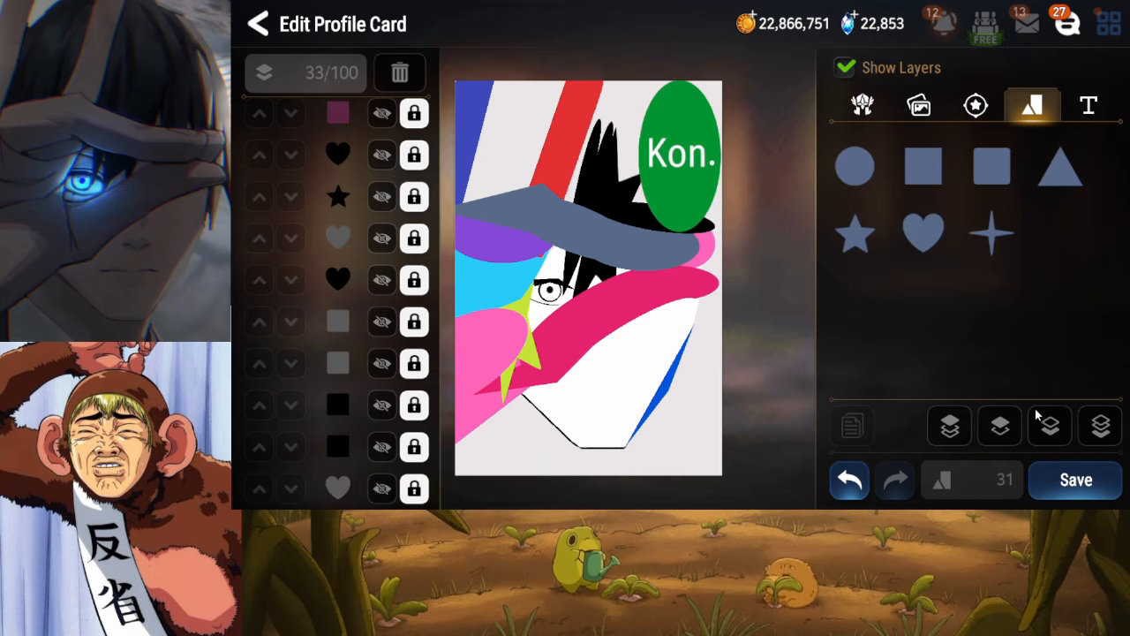
pyautogui.click(1076, 480)
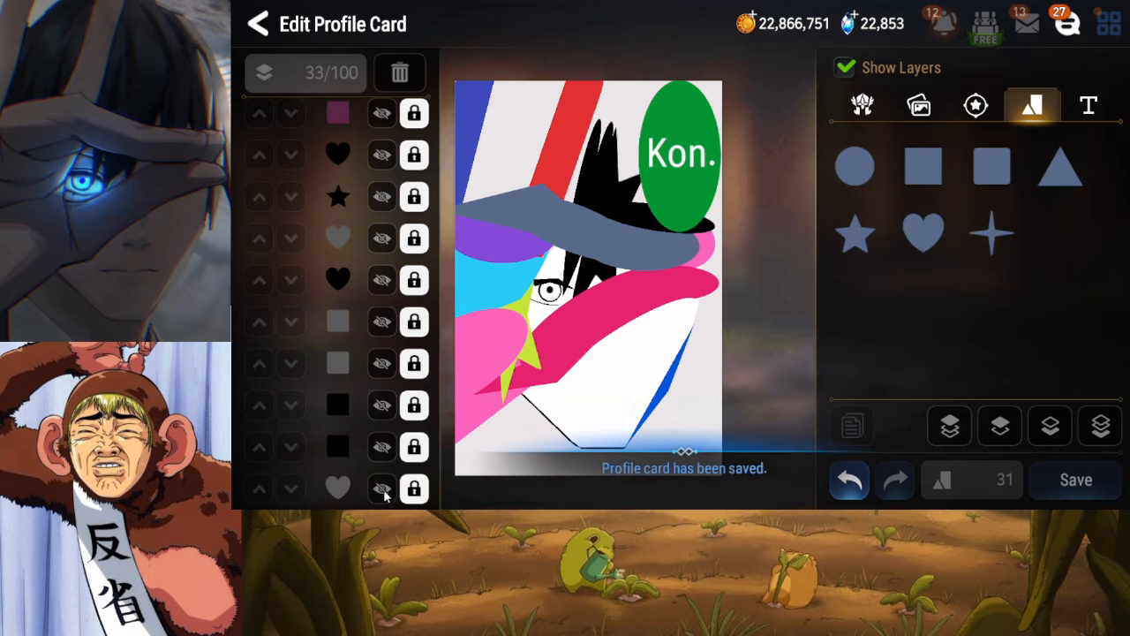
# Unlock the jaw heart, recolor it orange, and nudge it into line with the blue sliver's edge
pyautogui.click(413, 489)
pyautogui.click(975, 272)
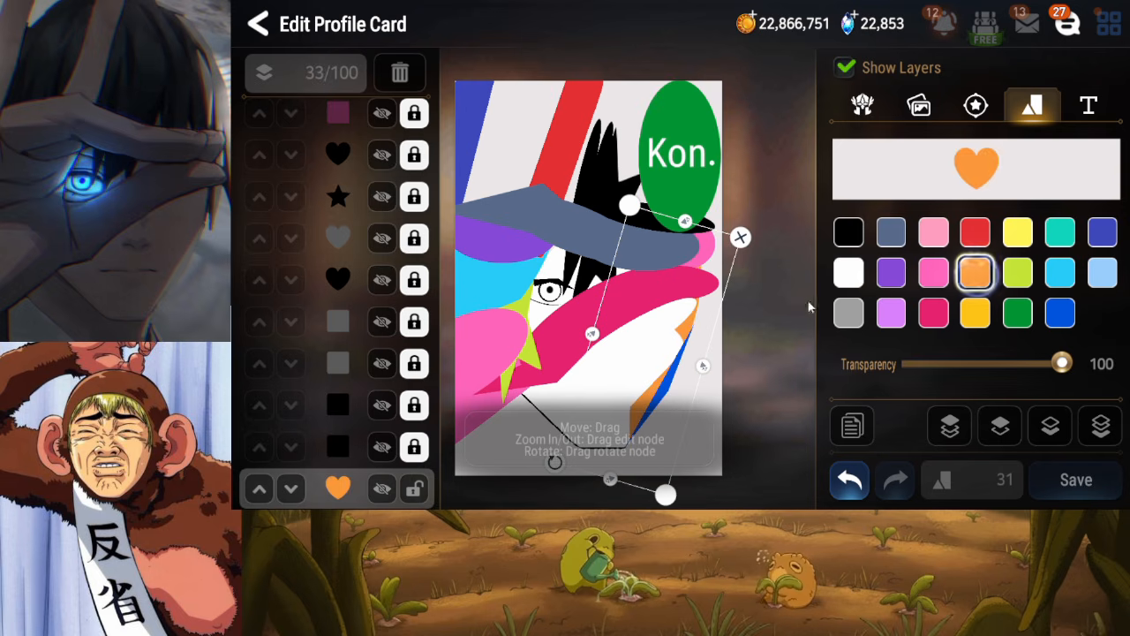
pyautogui.moveTo(696, 323); pyautogui.dragTo(695, 325)
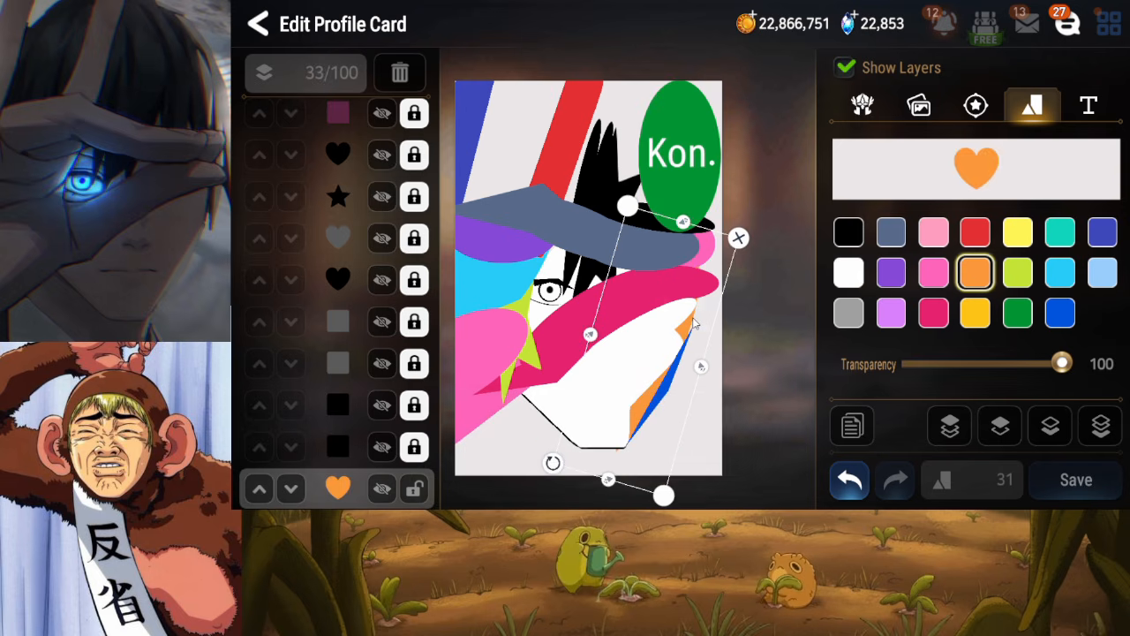
pyautogui.moveTo(663, 385); pyautogui.dragTo(668, 376)
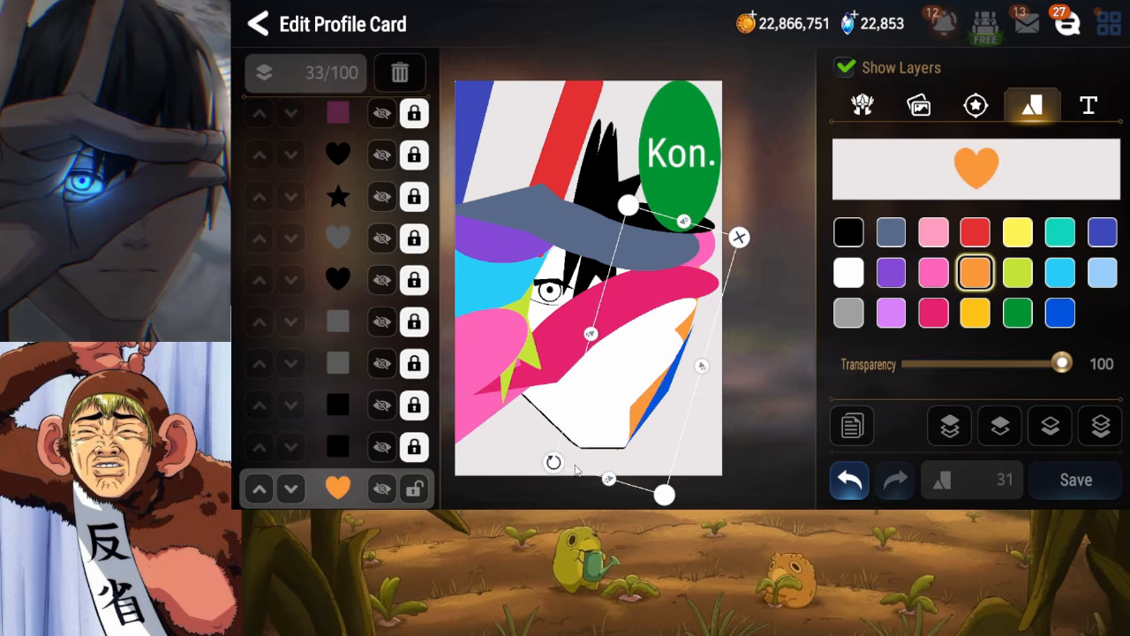
pyautogui.click(566, 472)
pyautogui.click(697, 371)
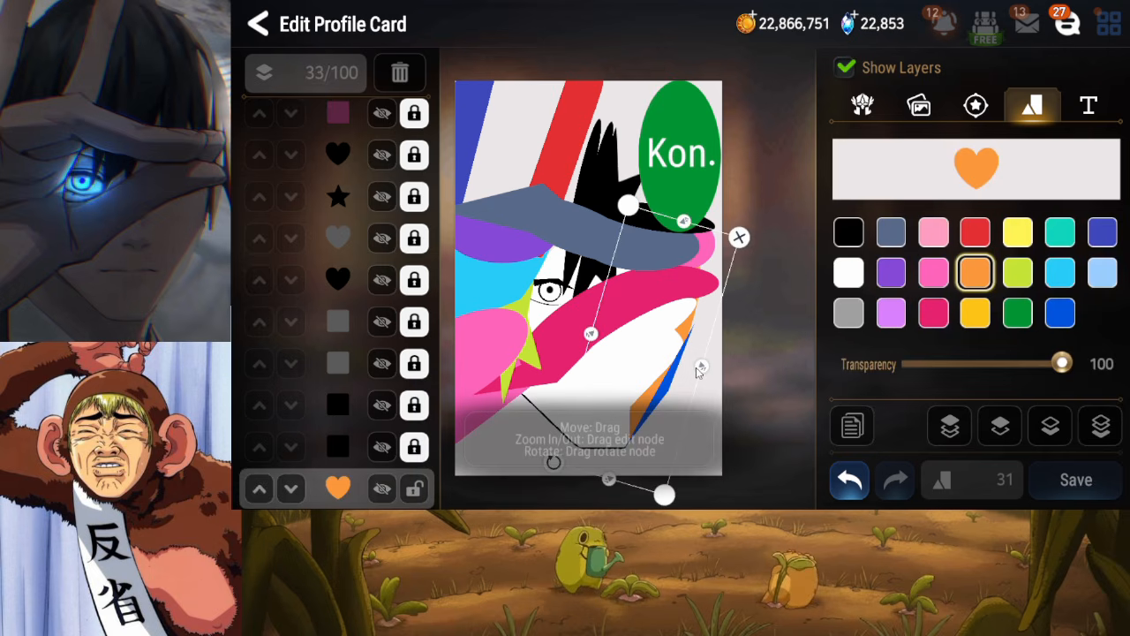
pyautogui.moveTo(701, 366); pyautogui.dragTo(700, 377)
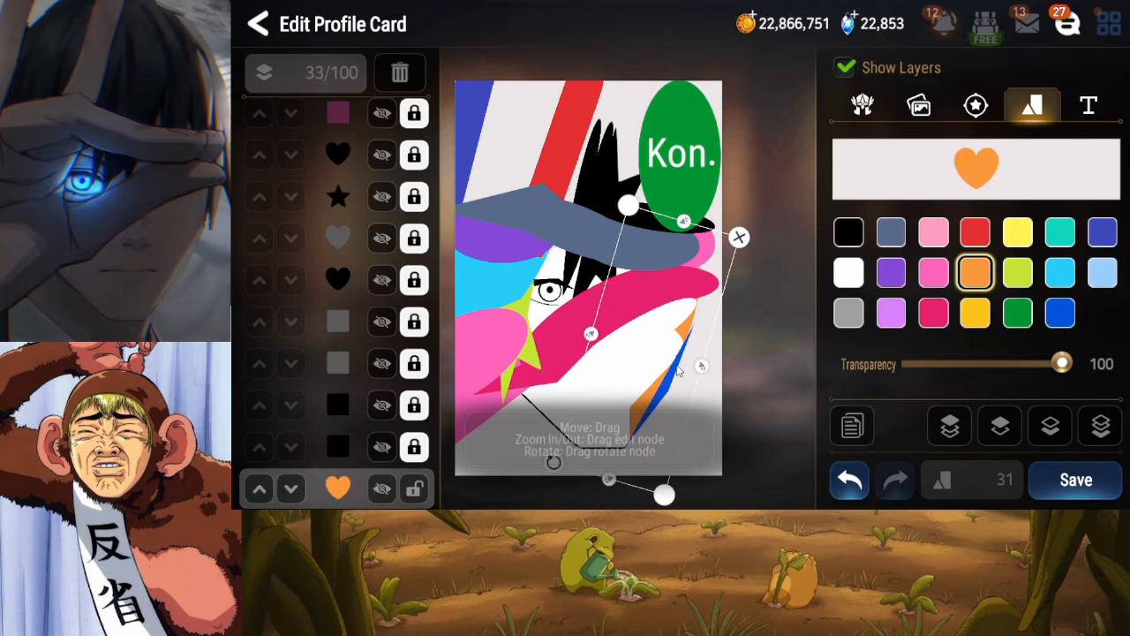
pyautogui.moveTo(661, 329); pyautogui.dragTo(668, 347)
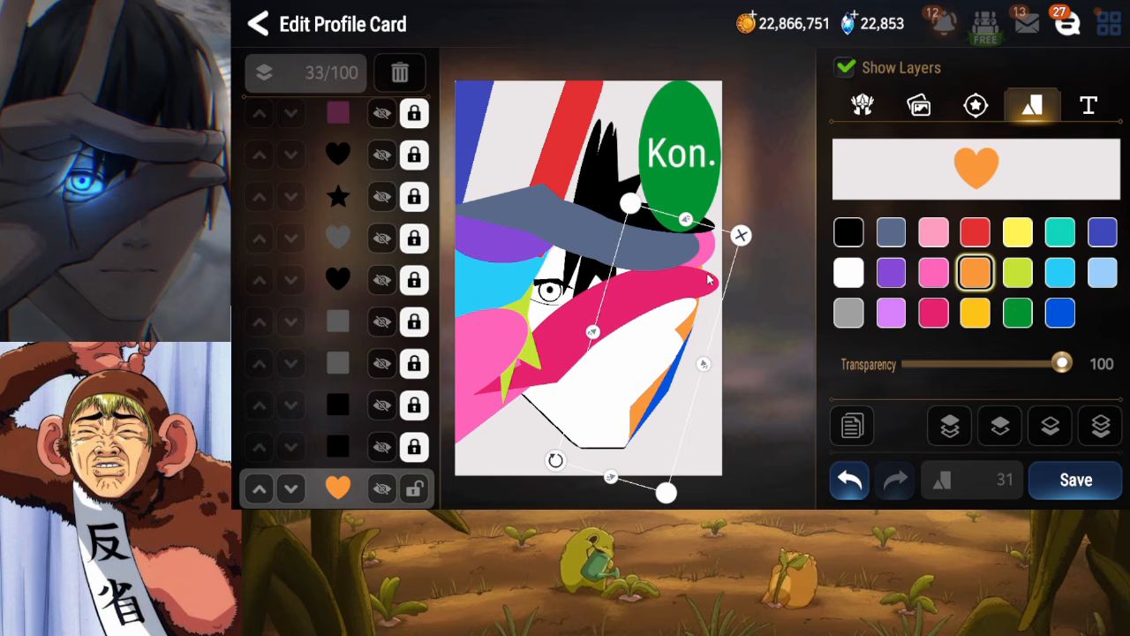
# Shorten the orange heart slightly from its upper end, reposition it, lock its layer, and save the card
pyautogui.moveTo(686, 236); pyautogui.dragTo(684, 227)
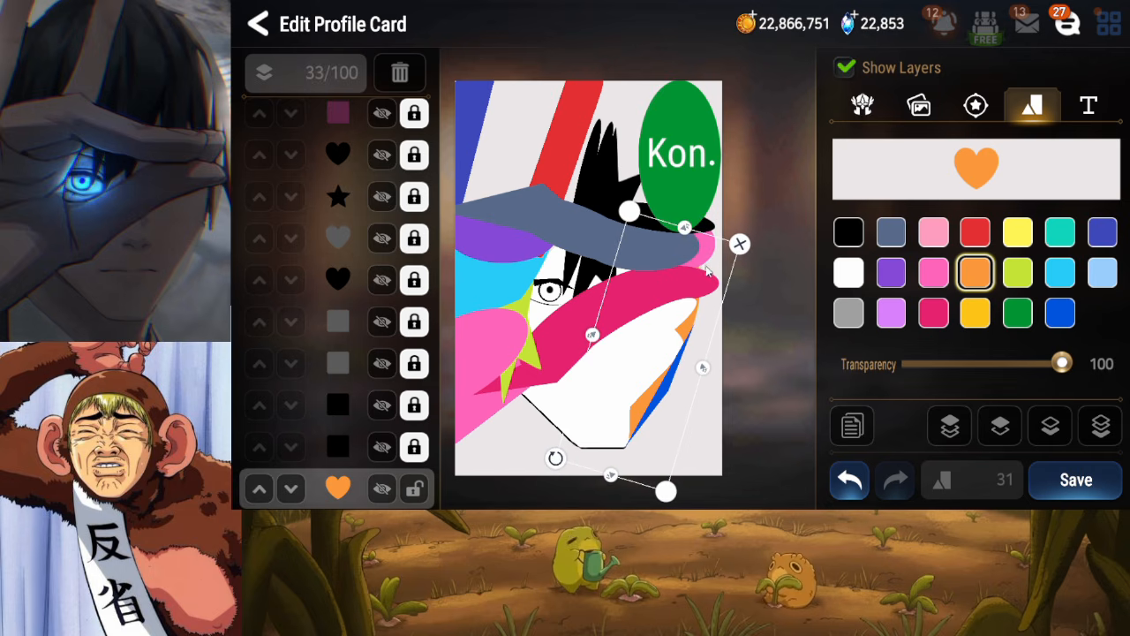
pyautogui.click(680, 294)
pyautogui.moveTo(682, 305); pyautogui.dragTo(680, 305)
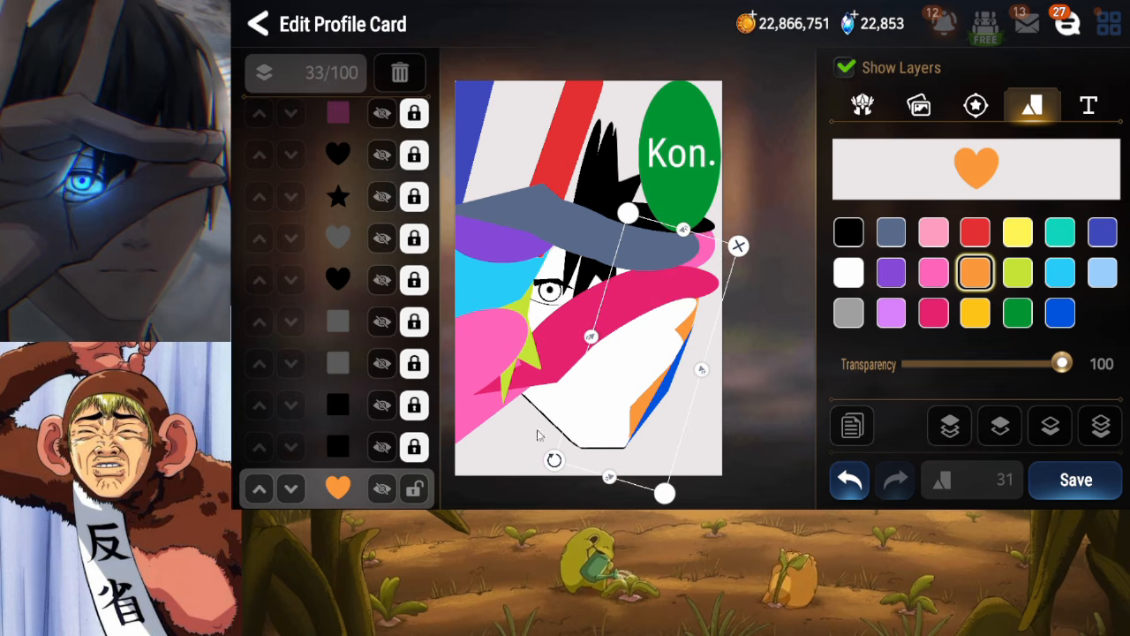
pyautogui.click(411, 490)
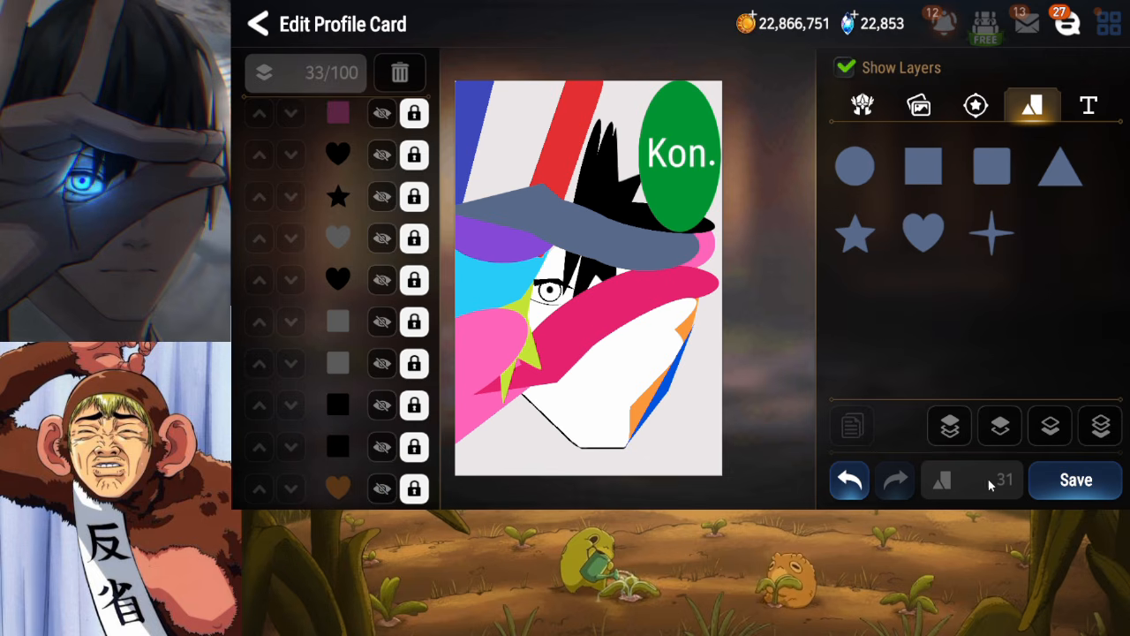
pyautogui.click(1068, 484)
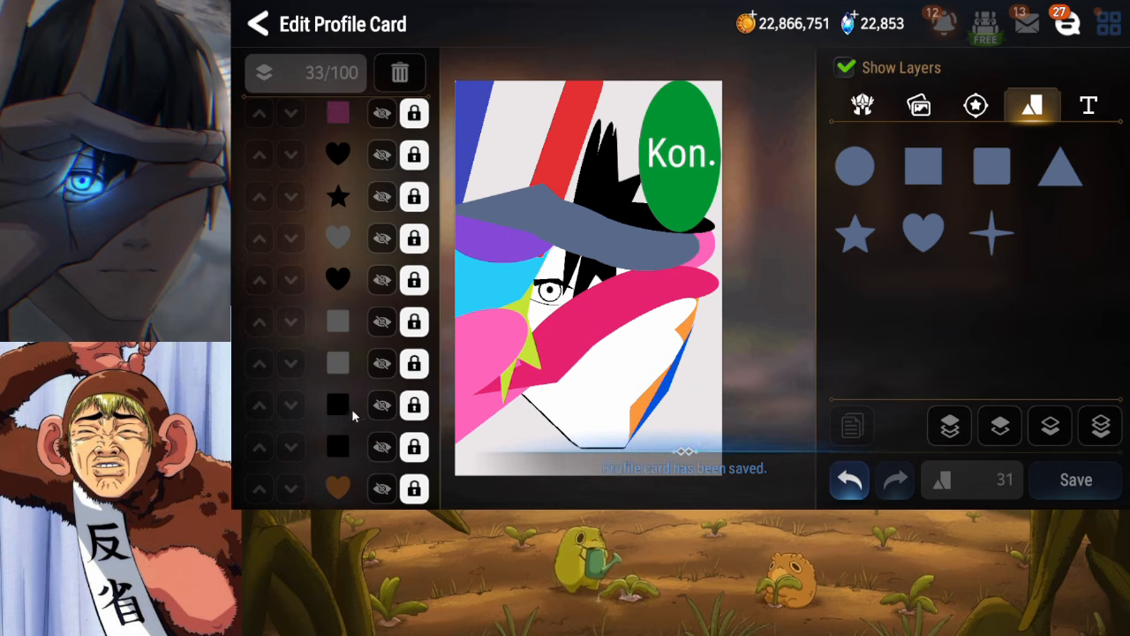
# Identify the tilted white face square by toggling its visibility, recolor it orange, and lock it
pyautogui.click(381, 362)
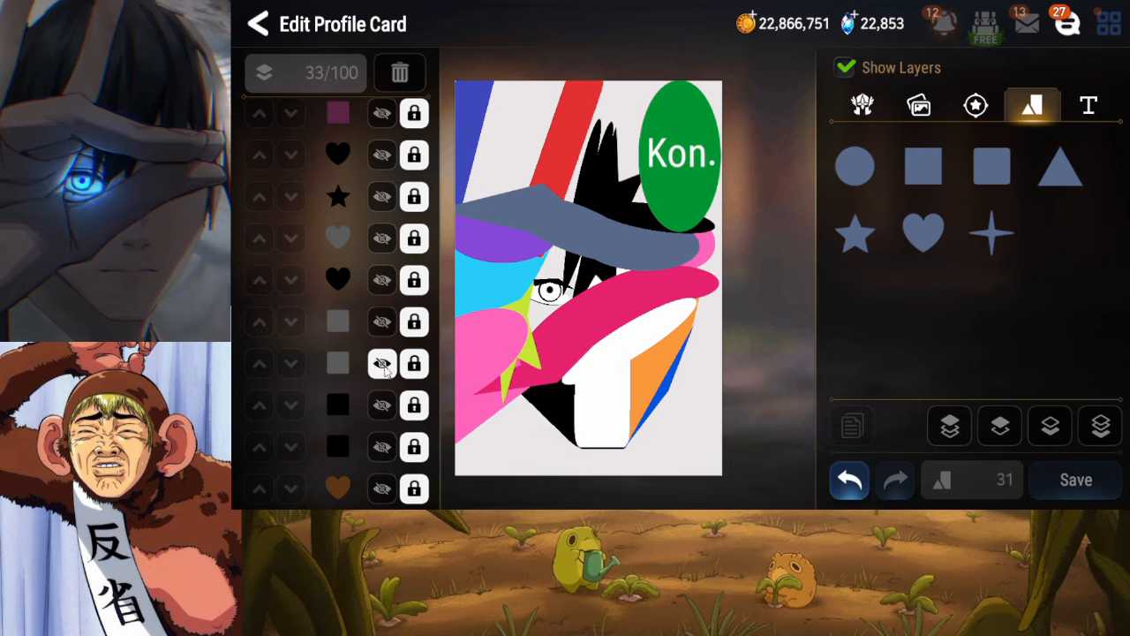
pyautogui.click(383, 369)
pyautogui.click(965, 278)
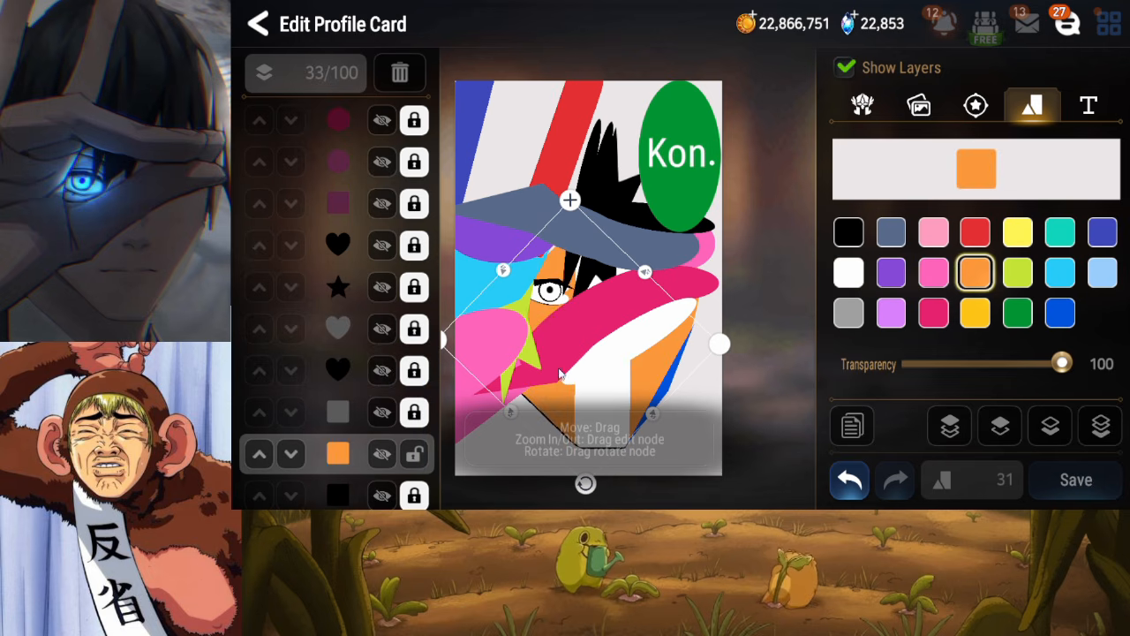
pyautogui.click(413, 453)
# Unlock the upright white square in the middle of the face, recolor it orange, and lock it again
pyautogui.click(414, 411)
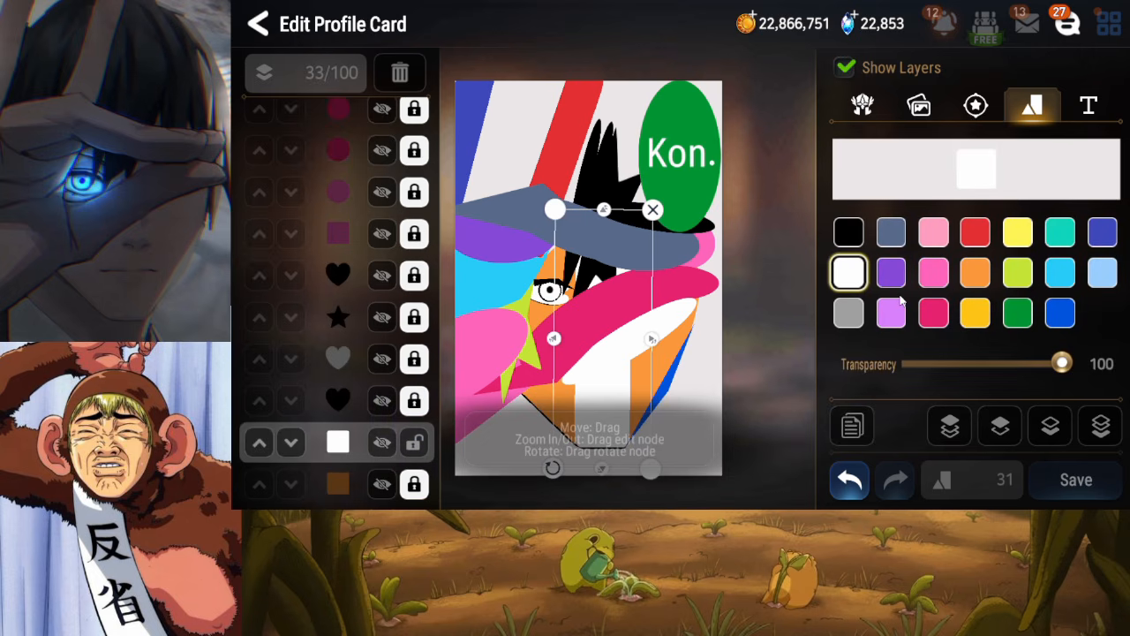
pyautogui.click(854, 275)
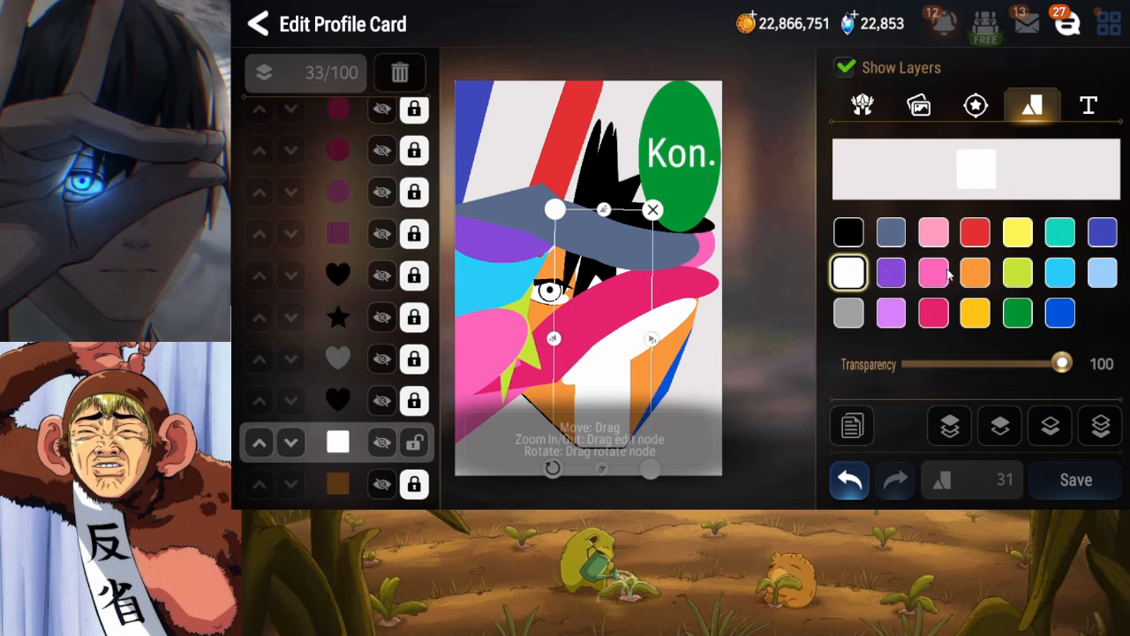
pyautogui.click(974, 274)
pyautogui.click(414, 442)
# Find the tilted white circle filling the cheek, recolor it orange, lock its layer, and save the card
pyautogui.moveTo(382, 327)
pyautogui.mouseDown()
pyautogui.moveTo(377, 413)
pyautogui.moveTo(375, 347)
pyautogui.mouseUp()
pyautogui.click(375, 355)
pyautogui.click(377, 355)
pyautogui.click(412, 356)
pyautogui.click(852, 281)
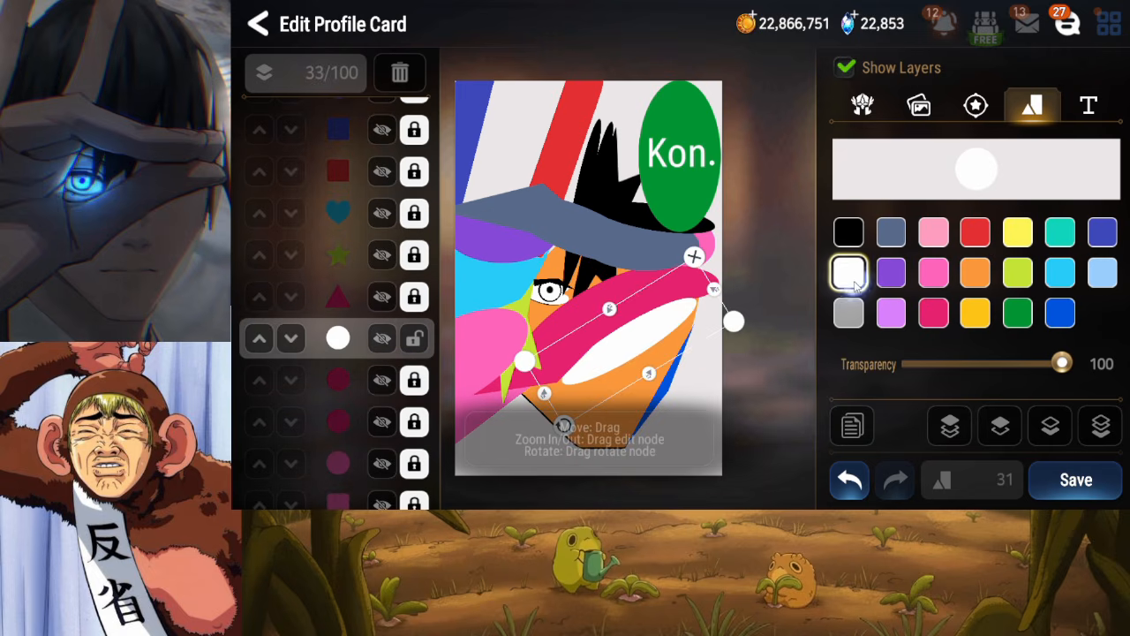
pyautogui.click(975, 274)
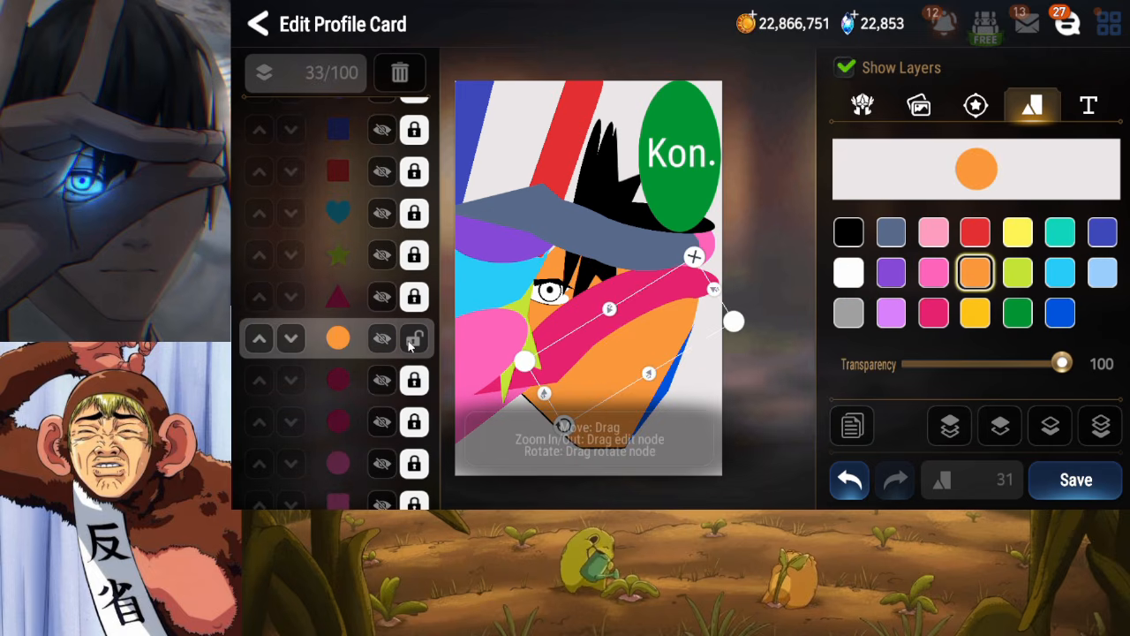
pyautogui.click(412, 340)
pyautogui.click(1086, 481)
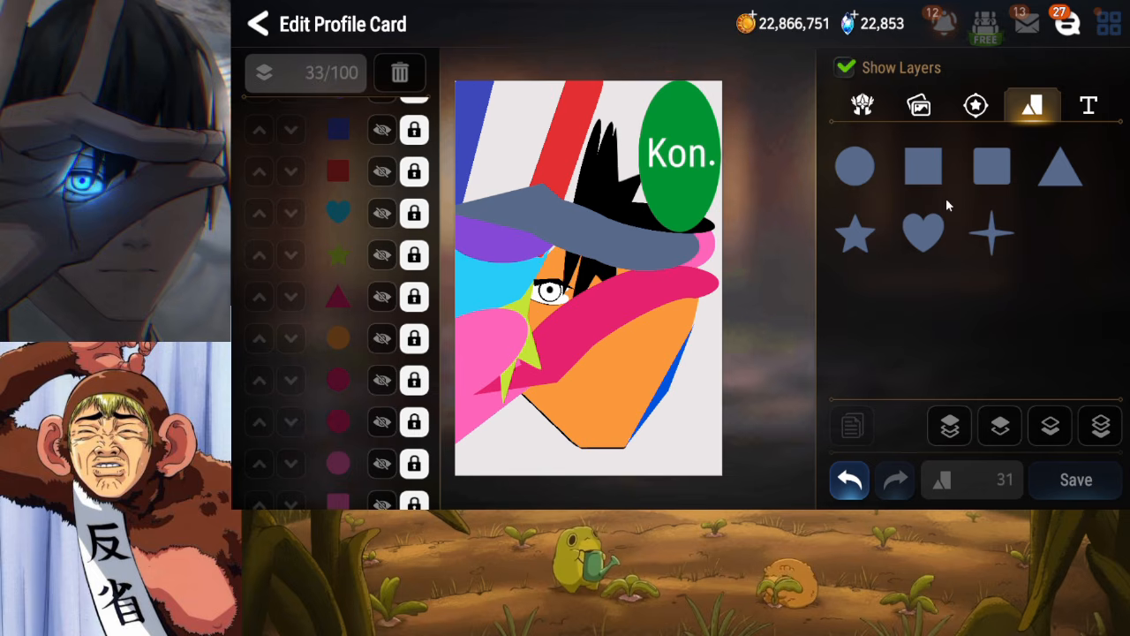
# Add a circle behind all other layers, color it black, and stretch it upward to form the head of hair
pyautogui.click(855, 166)
pyautogui.moveTo(607, 286); pyautogui.dragTo(592, 230)
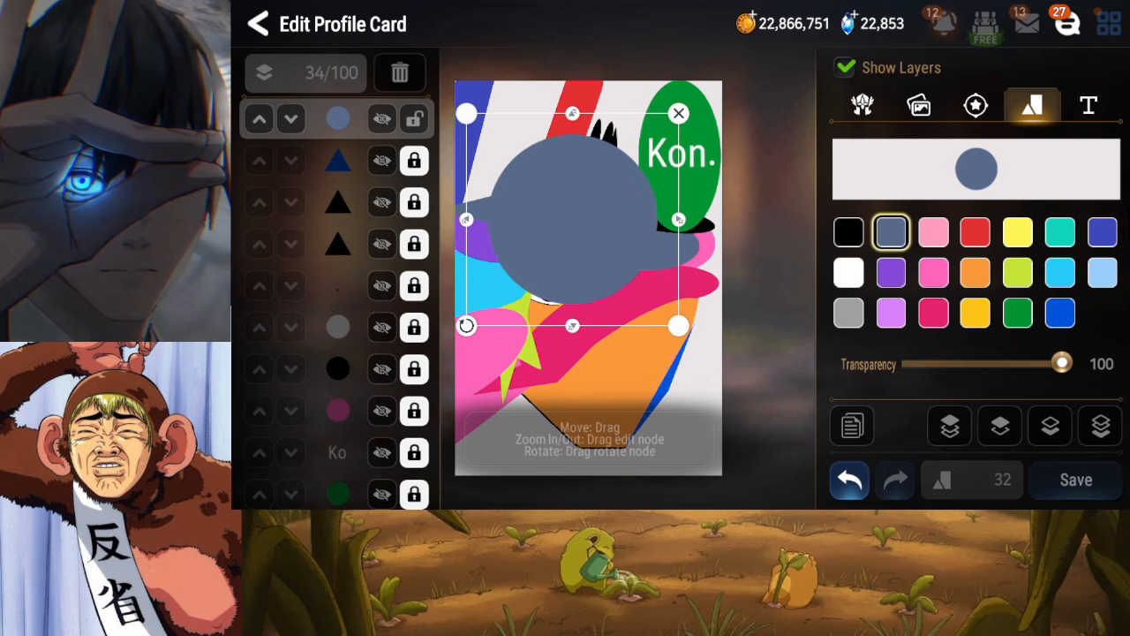
pyautogui.click(1100, 426)
pyautogui.click(848, 232)
pyautogui.moveTo(551, 134); pyautogui.dragTo(569, 59)
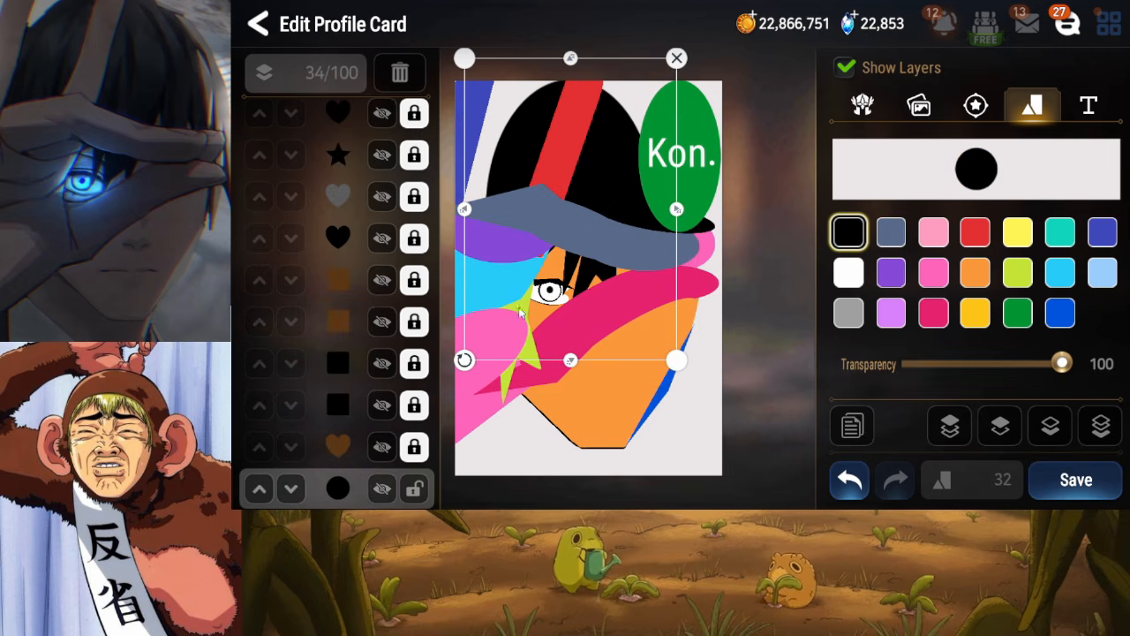
# Tilt the black hair circle slightly, enlarge it downward and sideways, and reposition it behind the head
pyautogui.moveTo(478, 365); pyautogui.dragTo(522, 318)
pyautogui.moveTo(555, 360); pyautogui.dragTo(551, 411)
pyautogui.moveTo(577, 341); pyautogui.dragTo(581, 371)
pyautogui.moveTo(587, 302); pyautogui.dragTo(558, 226)
pyautogui.moveTo(616, 256); pyautogui.dragTo(689, 226)
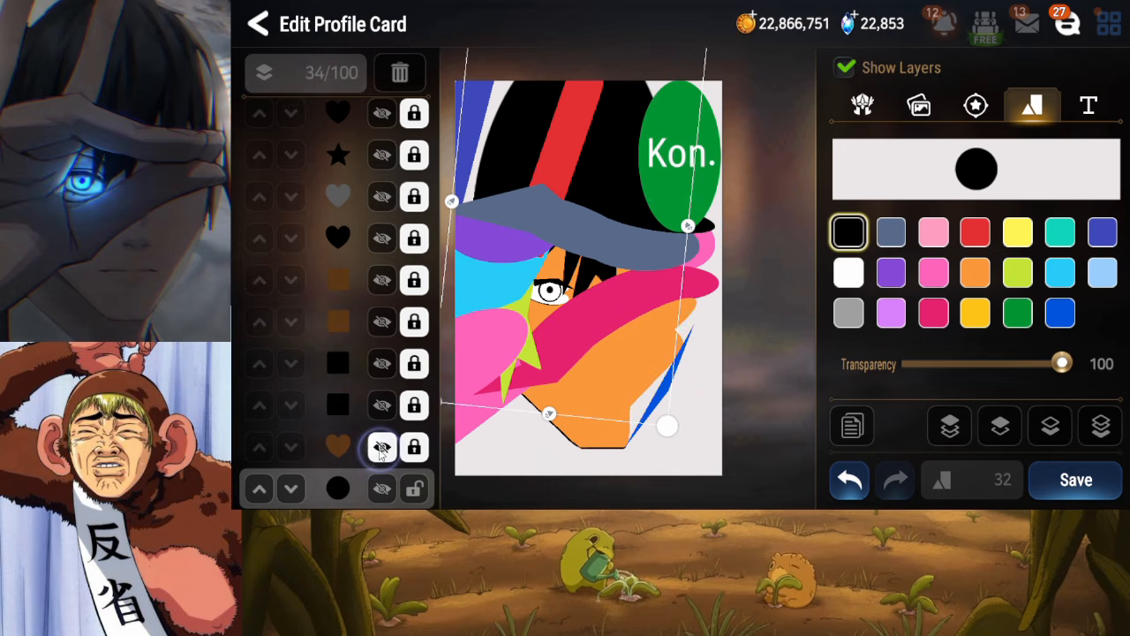
# Toggle the orange and black face squares' visibility to examine the hair circle behind them, and lock the circle's layer
pyautogui.click(382, 322)
pyautogui.click(382, 280)
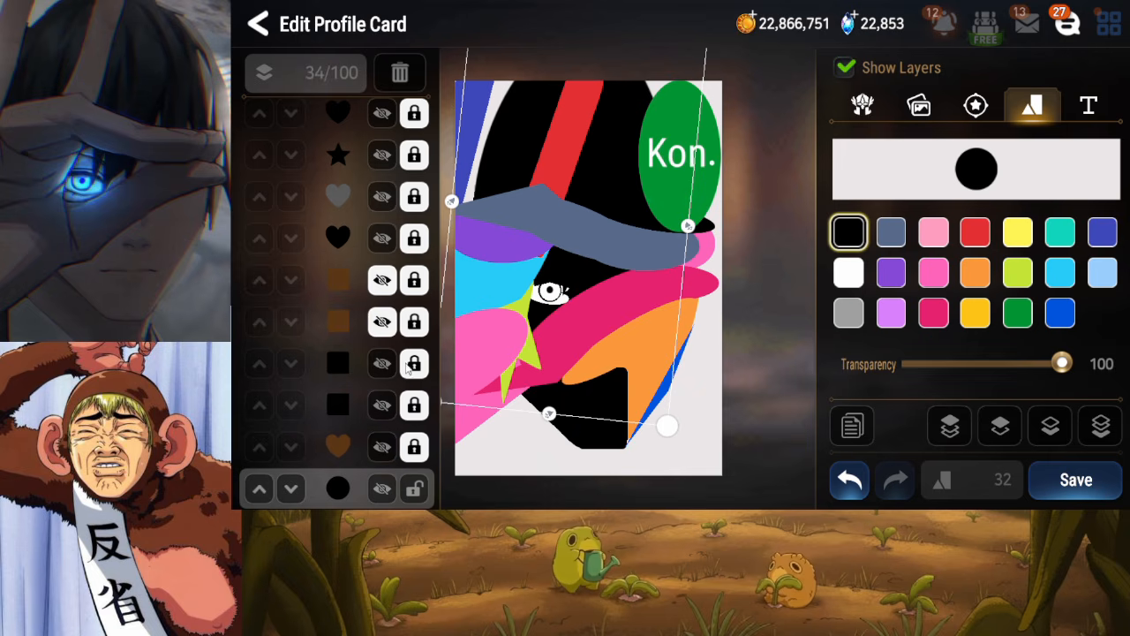
pyautogui.click(382, 363)
pyautogui.click(381, 404)
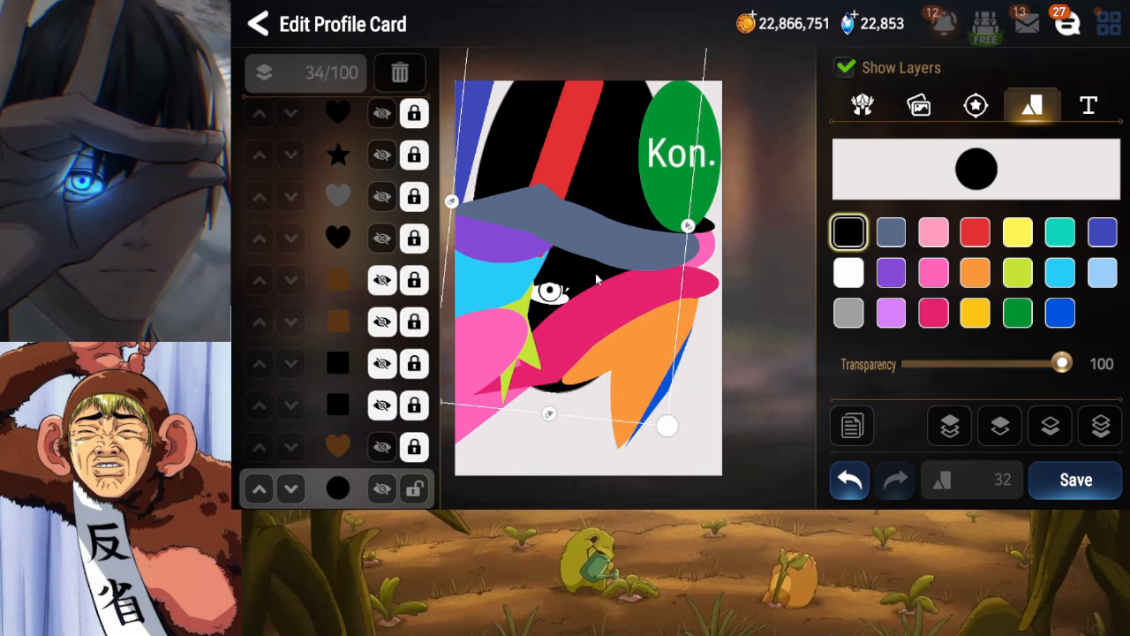
pyautogui.click(382, 404)
pyautogui.click(381, 363)
pyautogui.click(382, 322)
pyautogui.click(382, 280)
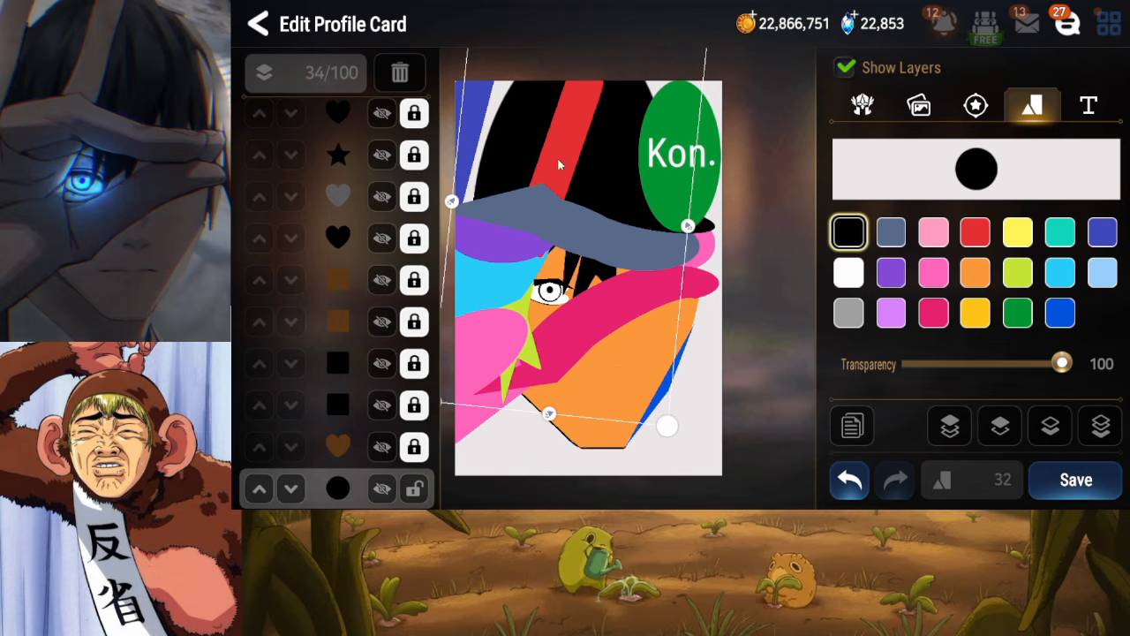
pyautogui.click(415, 489)
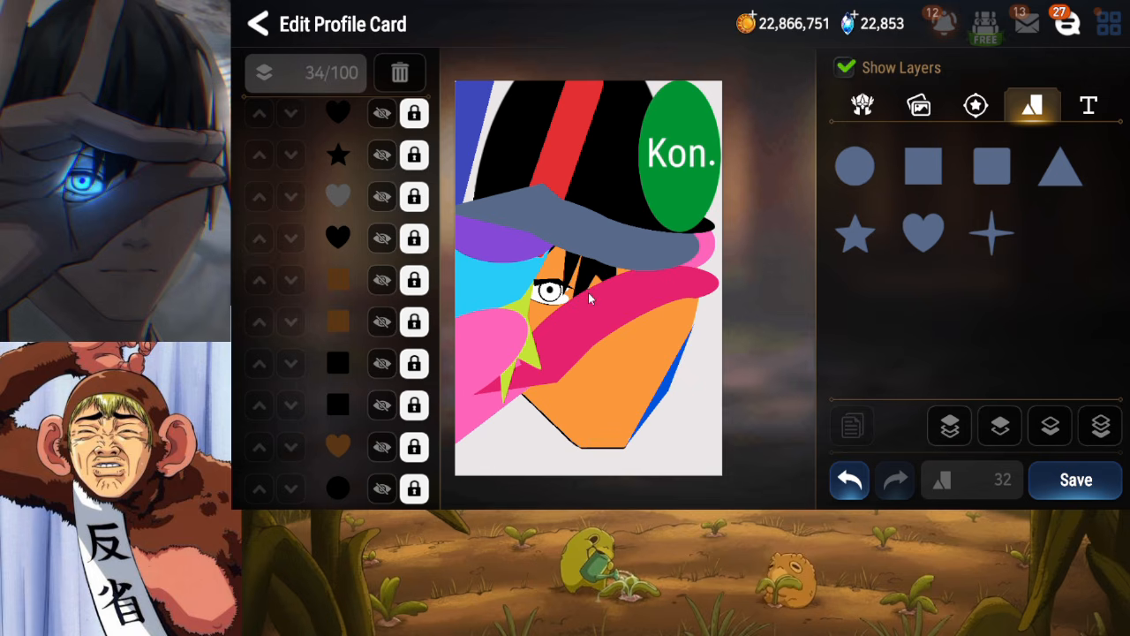
# Unlock the black hair circle, tilt it further clockwise, and shift it toward the card's left side
pyautogui.moveTo(374, 439); pyautogui.dragTo(372, 433)
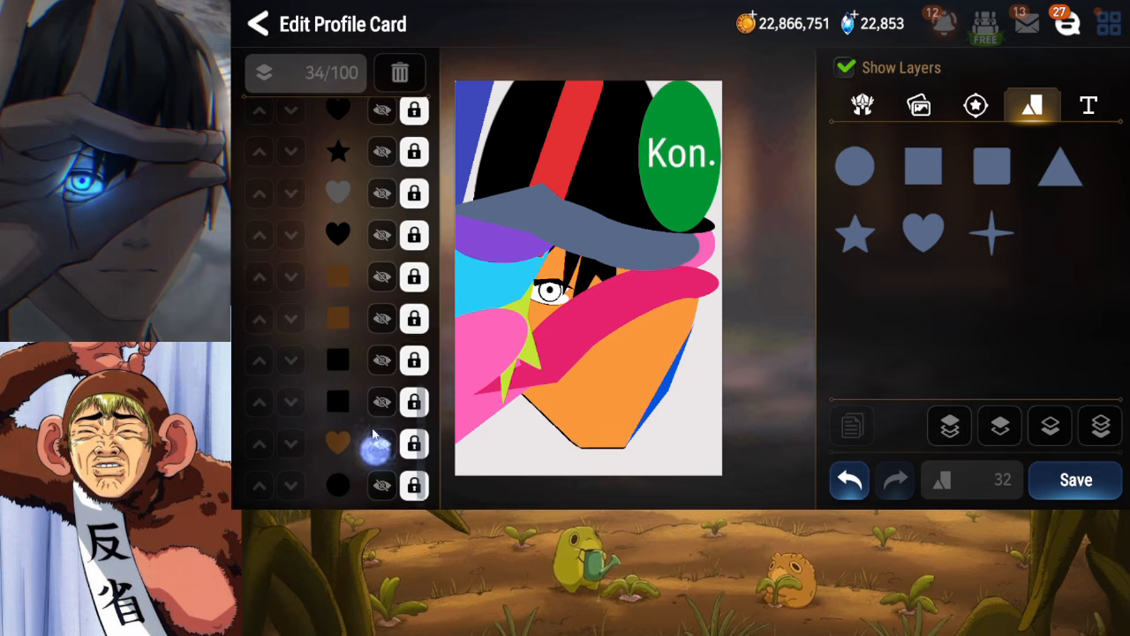
pyautogui.click(380, 485)
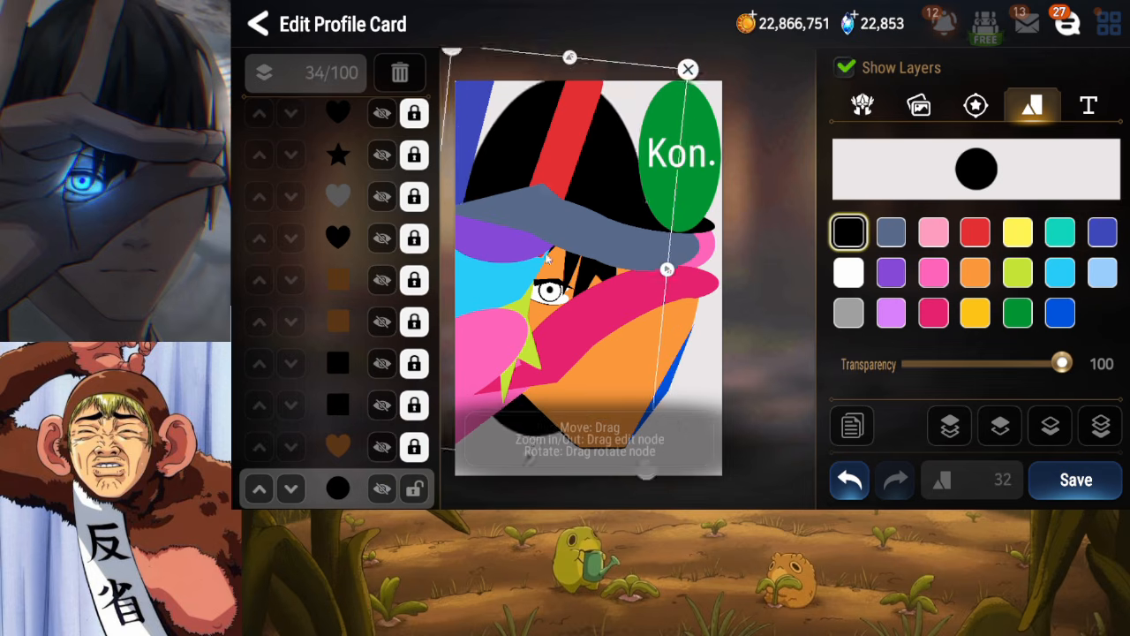
pyautogui.moveTo(546, 257); pyautogui.dragTo(570, 204)
pyautogui.moveTo(510, 312); pyautogui.dragTo(531, 309)
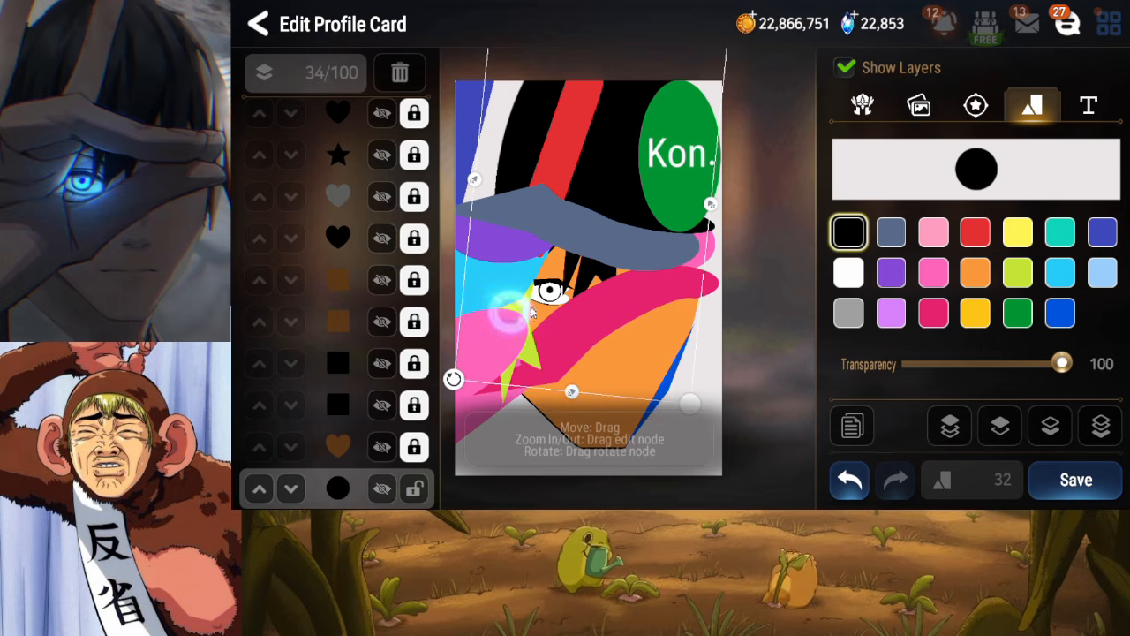
pyautogui.moveTo(454, 378); pyautogui.dragTo(405, 332)
pyautogui.moveTo(502, 247); pyautogui.dragTo(471, 260)
pyautogui.moveTo(562, 165)
pyautogui.mouseDown()
pyautogui.moveTo(546, 220)
pyautogui.moveTo(603, 136)
pyautogui.moveTo(559, 183)
pyautogui.mouseUp()
pyautogui.moveTo(605, 108); pyautogui.dragTo(583, 119)
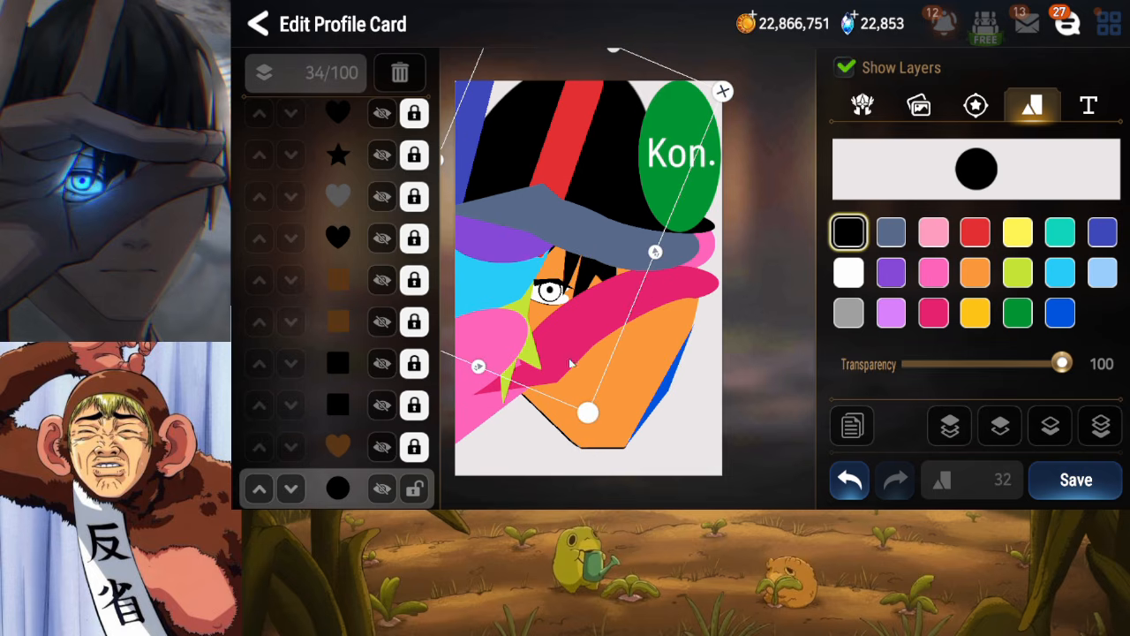
# Widen the black hair circle toward the card's right edge, nudge it into place, lock its layer, and save the card
pyautogui.moveTo(656, 252); pyautogui.dragTo(706, 281)
pyautogui.moveTo(681, 232)
pyautogui.mouseDown()
pyautogui.moveTo(696, 246)
pyautogui.moveTo(683, 243)
pyautogui.mouseUp()
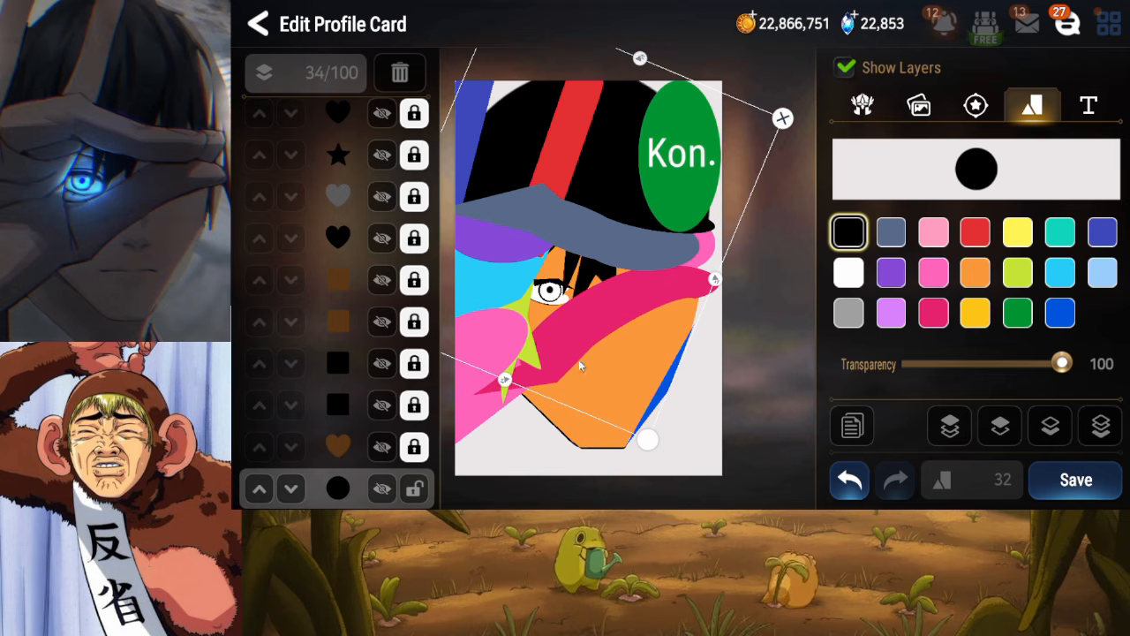
pyautogui.click(414, 489)
pyautogui.click(1076, 480)
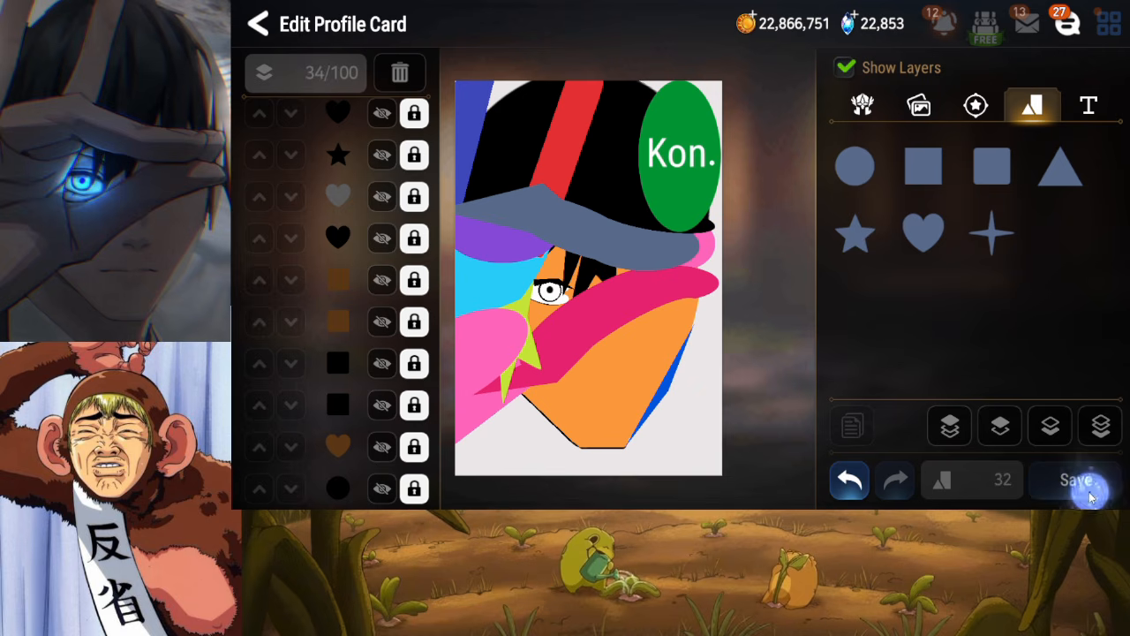
# Add a heart behind all other layers, narrow it into a black hair strand, and place it beside the face's right edge
pyautogui.click(923, 234)
pyautogui.click(1102, 426)
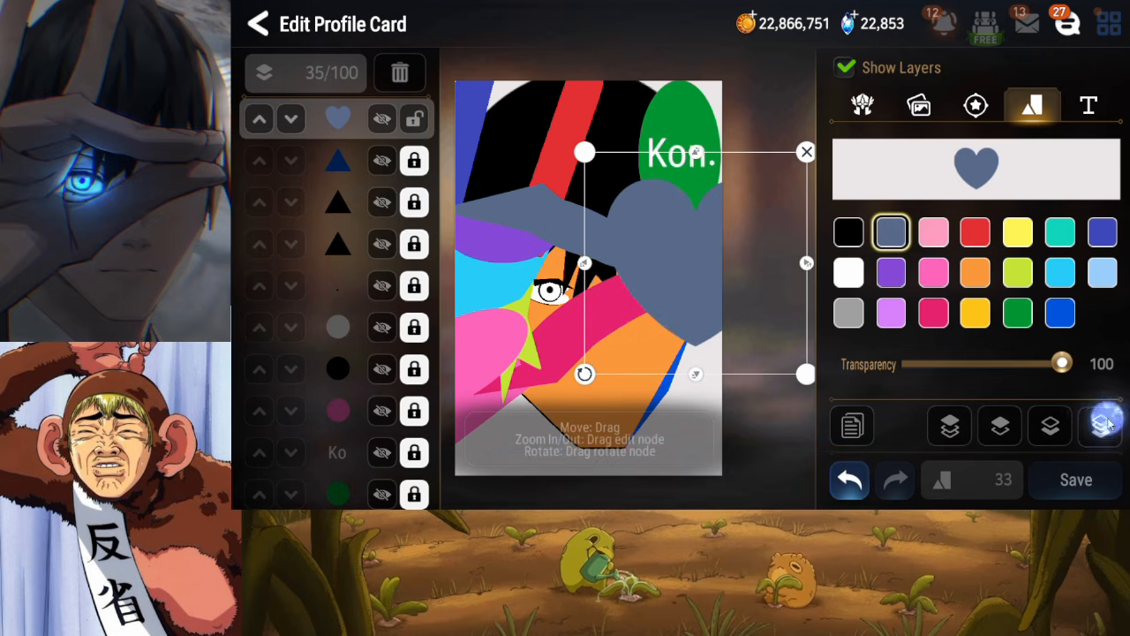
pyautogui.moveTo(651, 310); pyautogui.dragTo(656, 308)
pyautogui.moveTo(811, 261); pyautogui.dragTo(737, 268)
pyautogui.click(848, 232)
pyautogui.moveTo(704, 372); pyautogui.dragTo(707, 381)
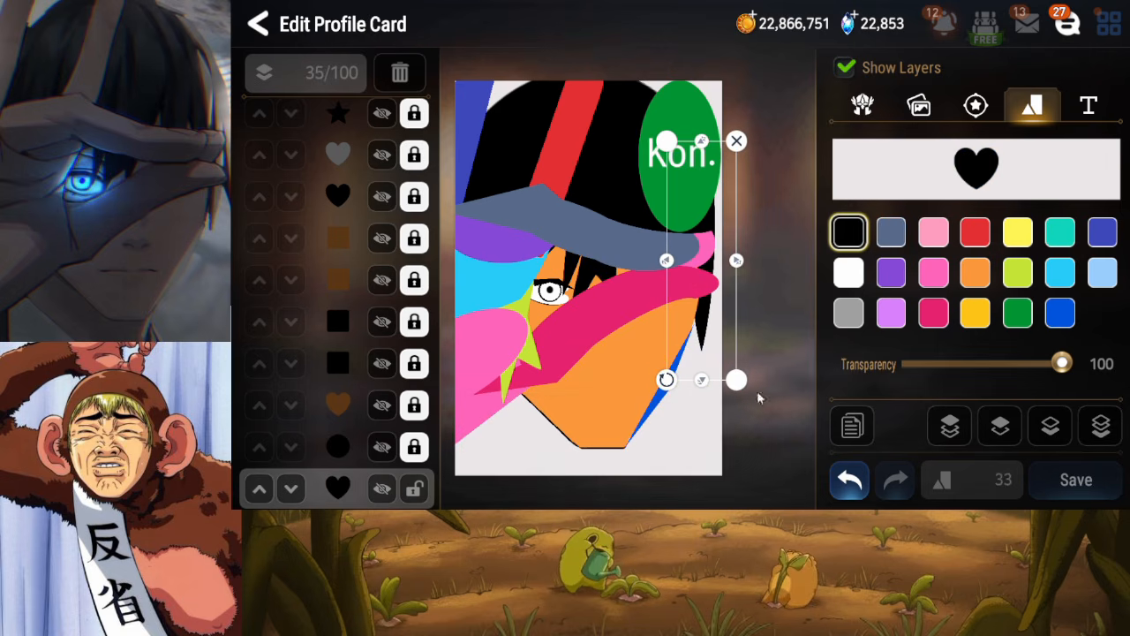
# Duplicate the narrow black heart, lock the original, tilt the copy as a second strand, lock it, and save the card
pyautogui.click(852, 426)
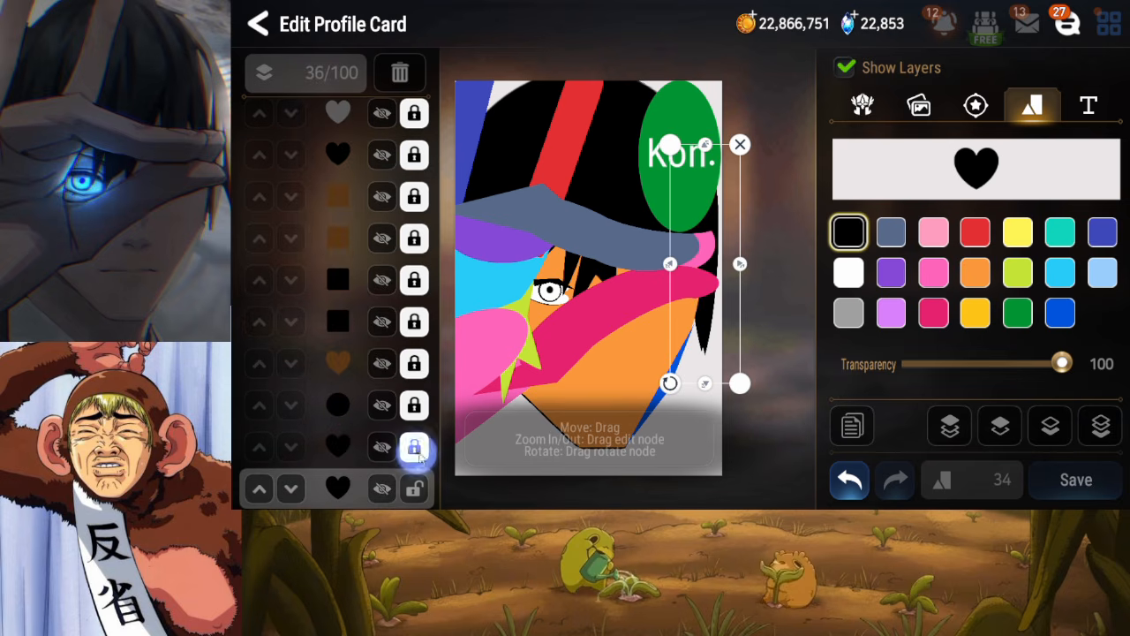
pyautogui.moveTo(676, 306)
pyautogui.mouseDown()
pyautogui.moveTo(695, 303)
pyautogui.moveTo(683, 302)
pyautogui.mouseUp()
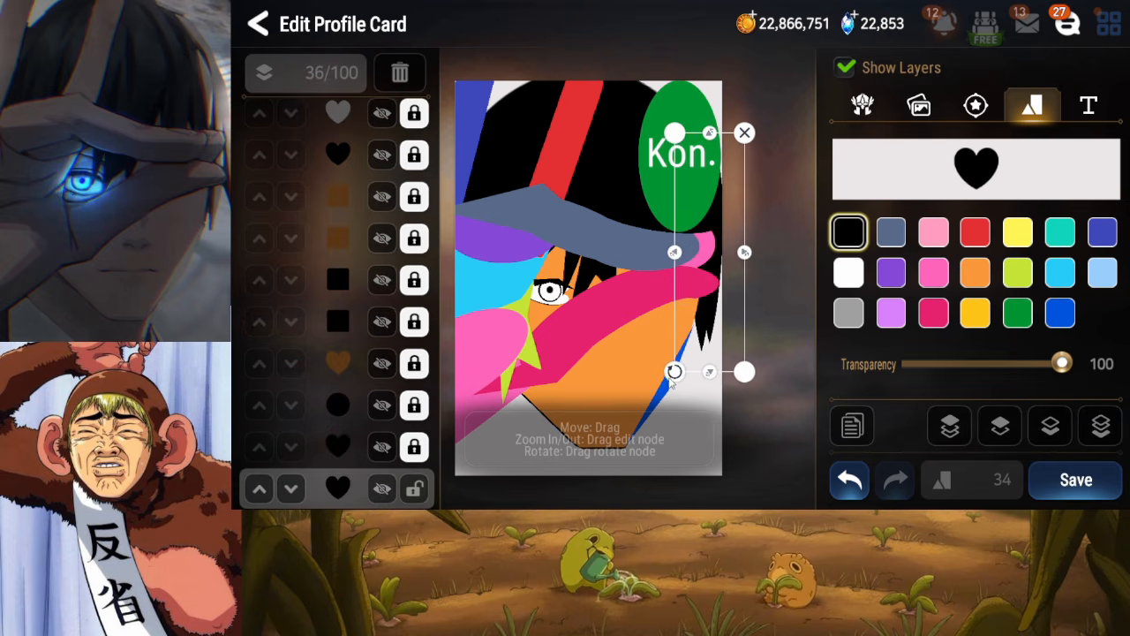
pyautogui.moveTo(674, 372); pyautogui.dragTo(705, 366)
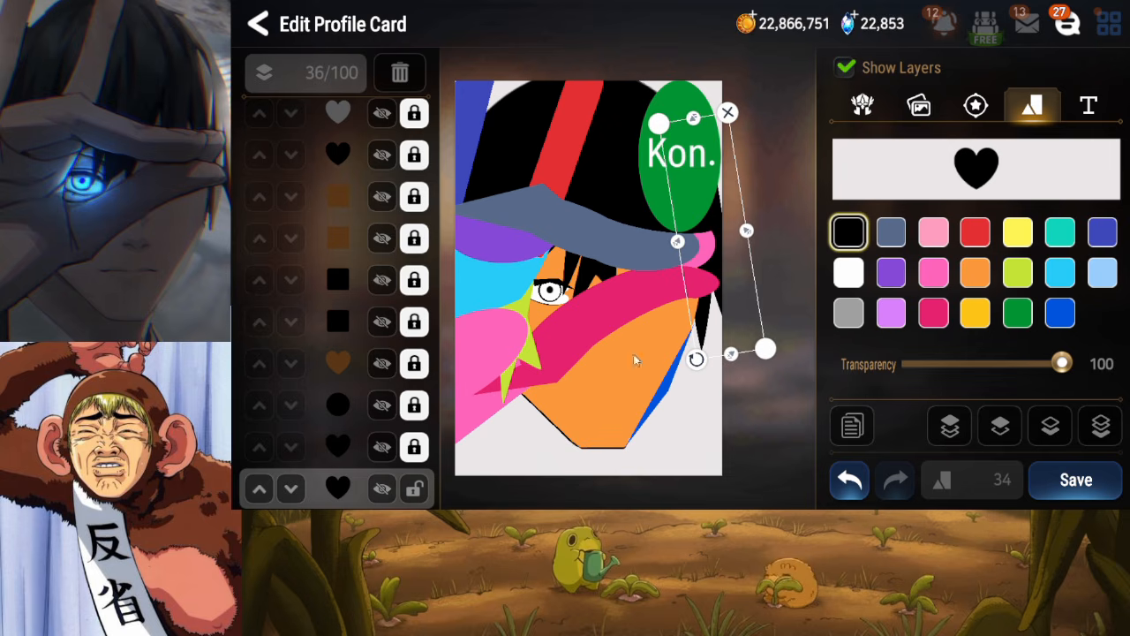
pyautogui.click(767, 448)
pyautogui.click(1076, 480)
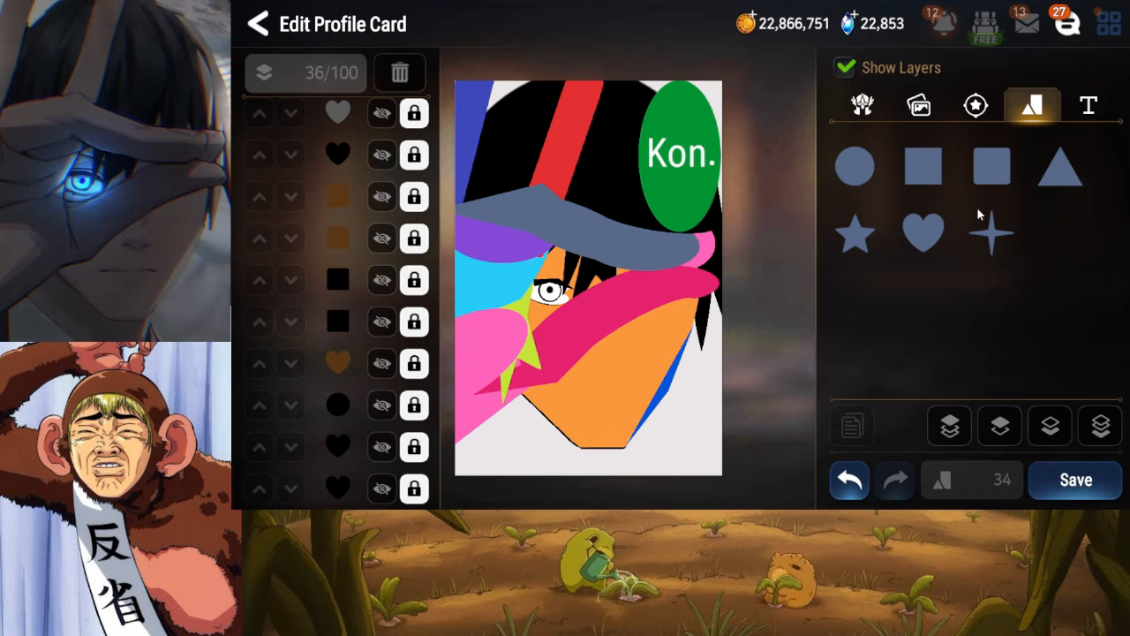
# Add a triangle, tilt it slightly counterclockwise, enlarge it upward and sideways, and place it over the area below the jaw
pyautogui.click(1054, 170)
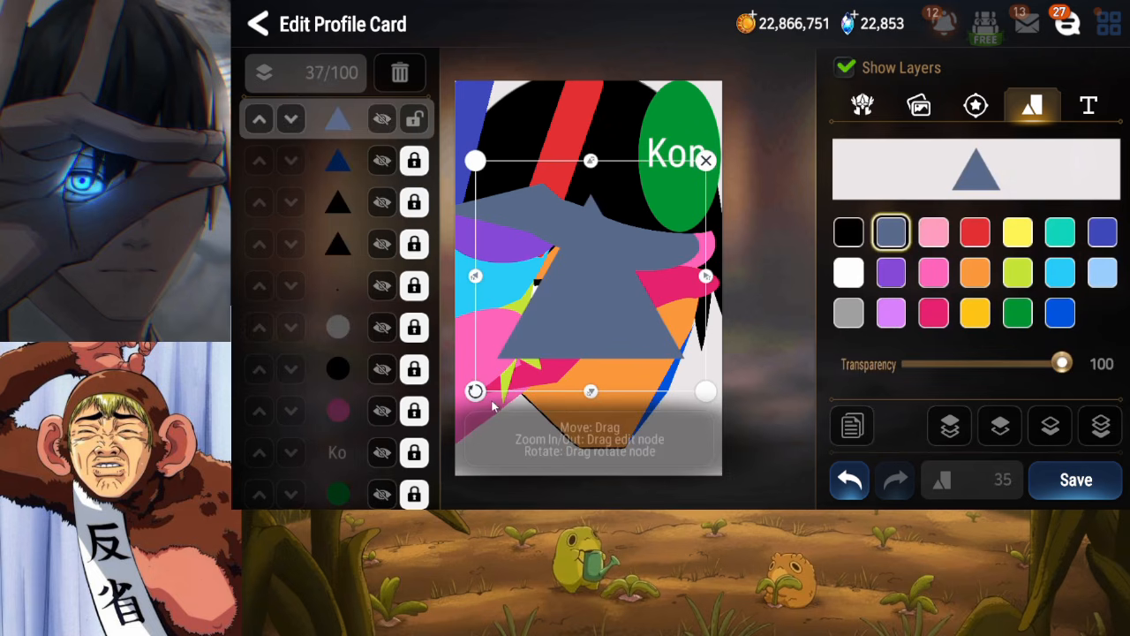
pyautogui.moveTo(483, 393); pyautogui.dragTo(513, 415)
pyautogui.moveTo(587, 355); pyautogui.dragTo(535, 496)
pyautogui.moveTo(524, 397)
pyautogui.mouseDown()
pyautogui.moveTo(557, 479)
pyautogui.moveTo(535, 438)
pyautogui.moveTo(534, 291)
pyautogui.moveTo(517, 378)
pyautogui.mouseUp()
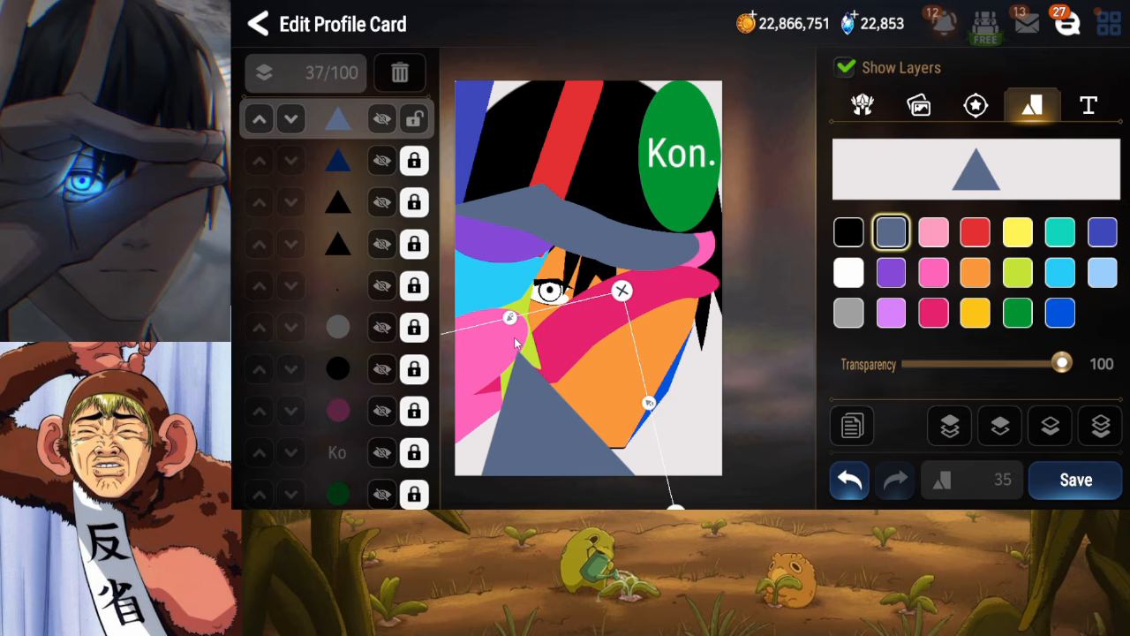
pyautogui.moveTo(510, 319); pyautogui.dragTo(492, 244)
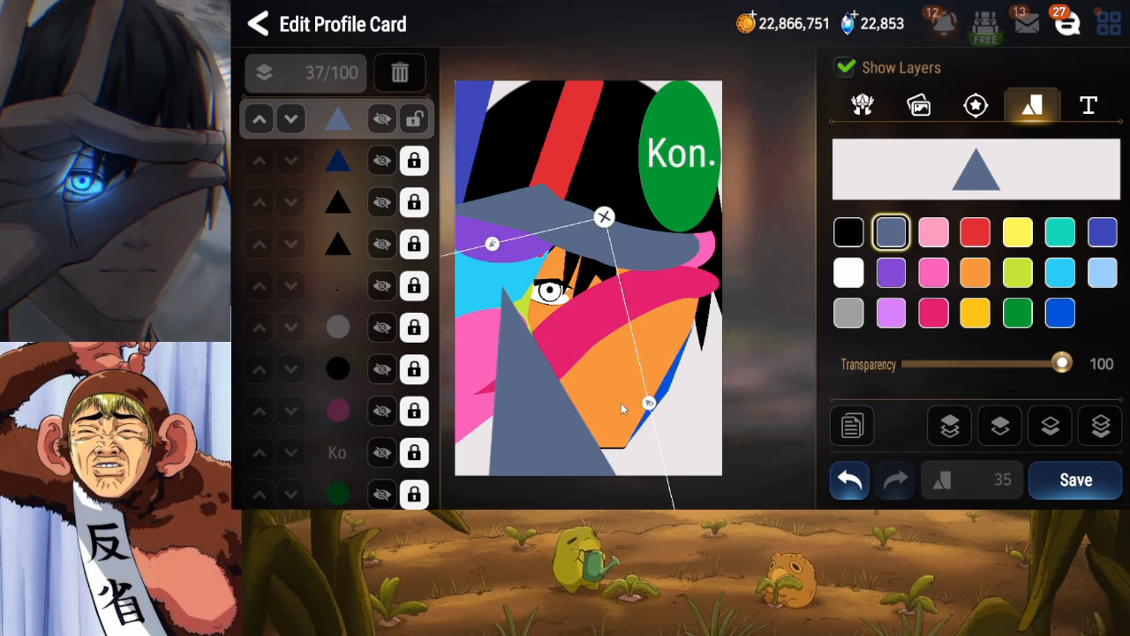
pyautogui.moveTo(648, 402); pyautogui.dragTo(708, 403)
pyautogui.moveTo(612, 428); pyautogui.dragTo(583, 404)
# Send the large triangle behind all other layers and adjust its size and position to fill the area below the jaw
pyautogui.click(1109, 424)
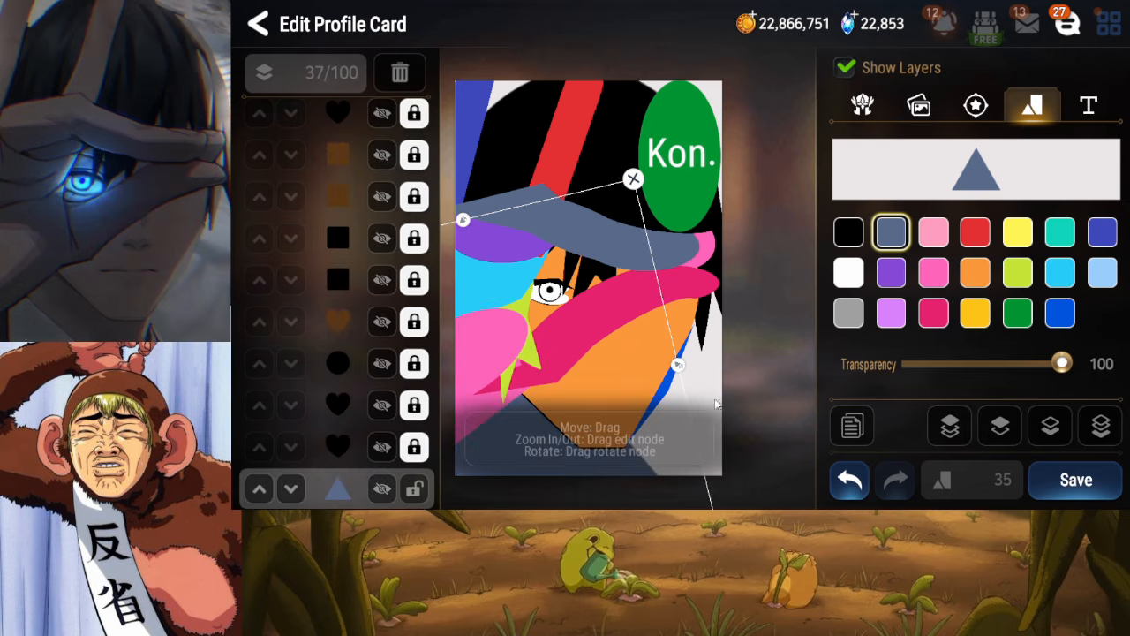
pyautogui.moveTo(664, 373); pyautogui.dragTo(654, 370)
pyautogui.moveTo(609, 429); pyautogui.dragTo(614, 311)
pyautogui.moveTo(531, 437); pyautogui.dragTo(517, 432)
pyautogui.moveTo(690, 400); pyautogui.dragTo(723, 396)
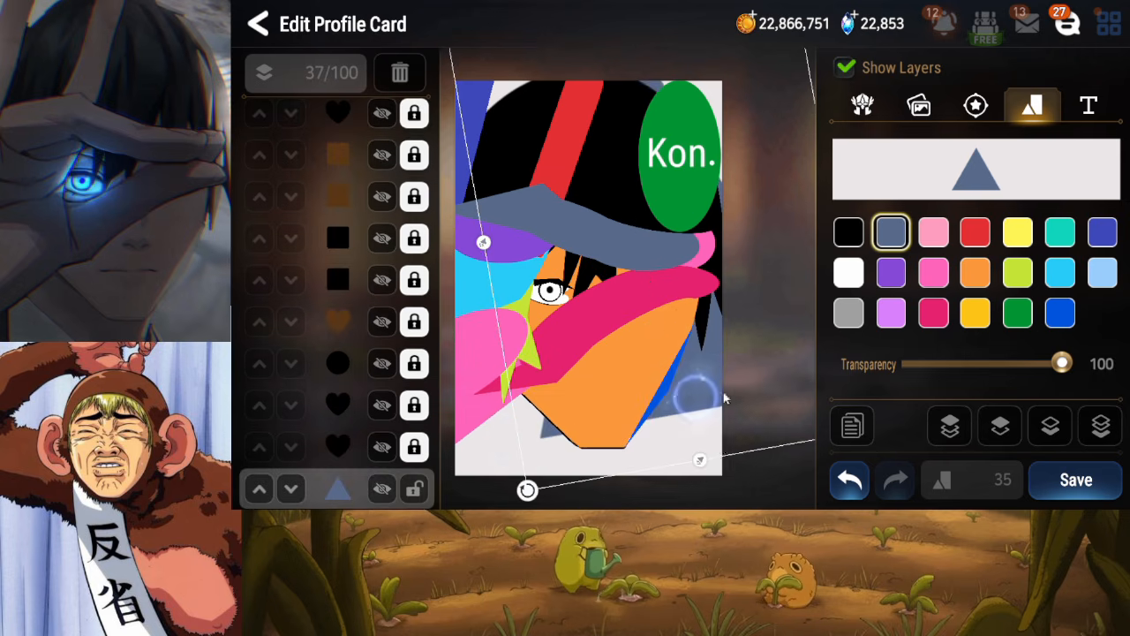
pyautogui.moveTo(655, 220); pyautogui.dragTo(532, 464)
pyautogui.moveTo(585, 556); pyautogui.dragTo(574, 508)
# Color the large triangle below the jaw black, lock its layer, and save the card
pyautogui.click(851, 230)
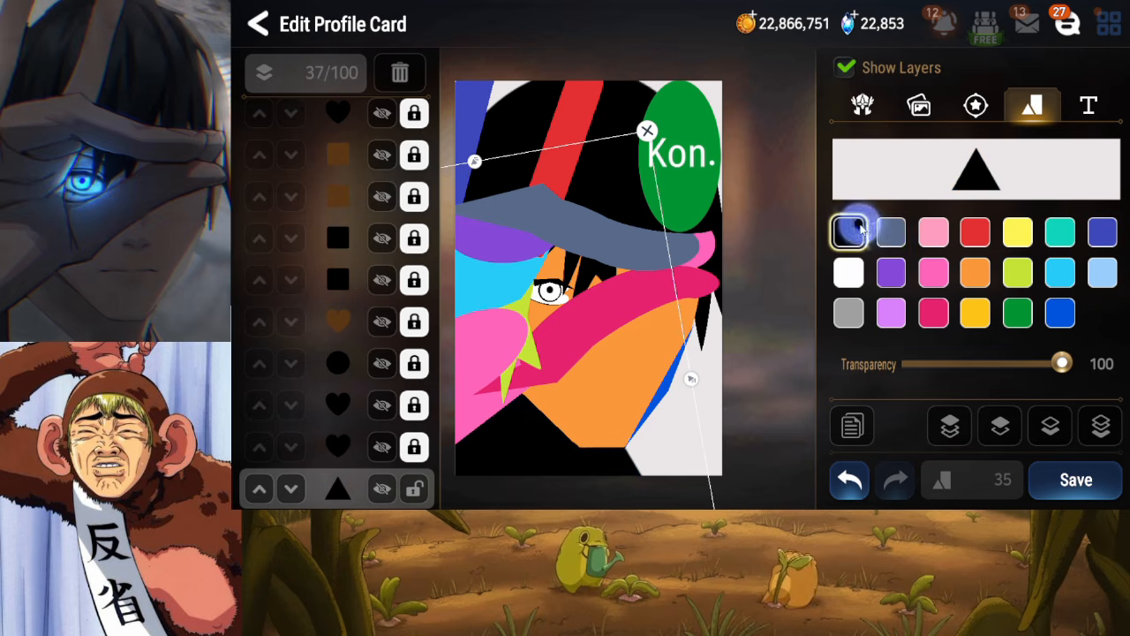
pyautogui.click(415, 491)
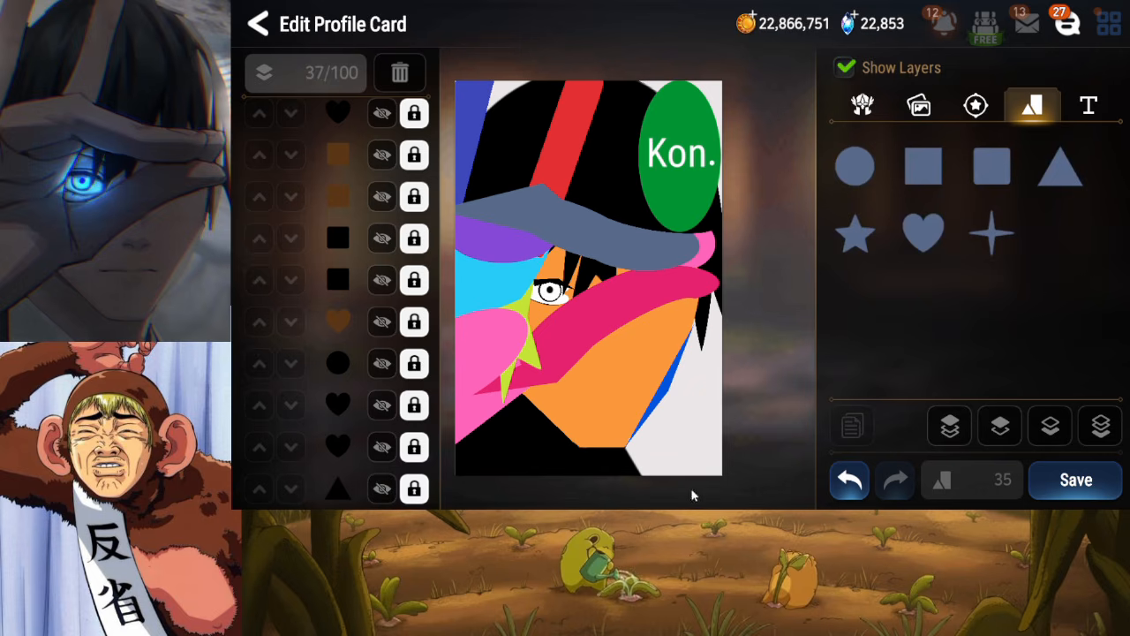
pyautogui.click(1077, 480)
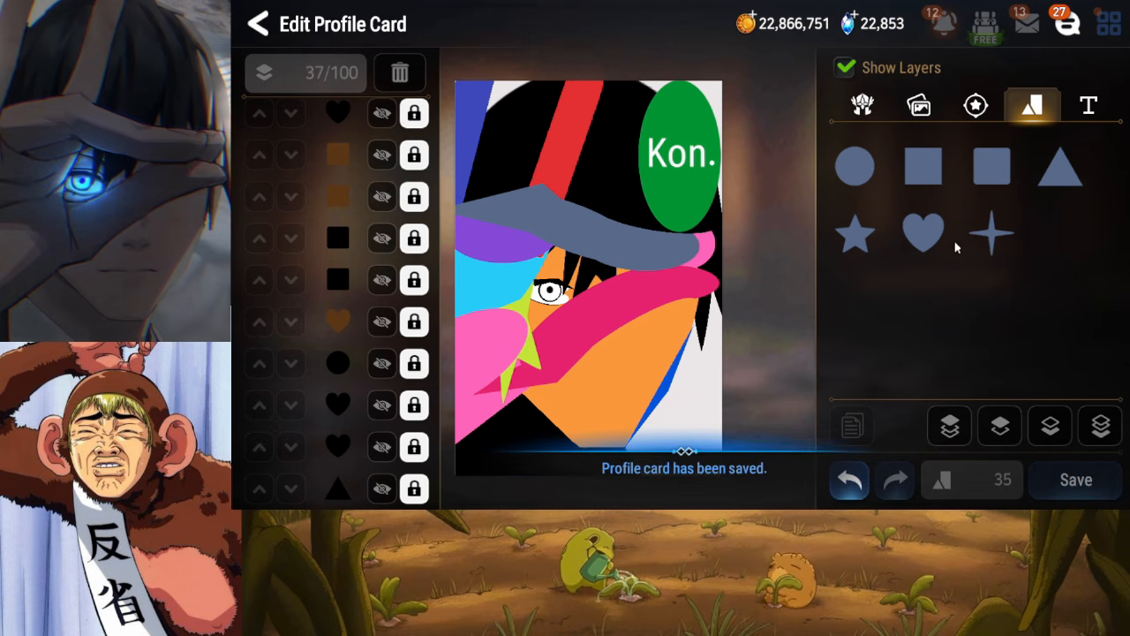
# Add a white triangle, place it one level above the rearmost black triangle, and shrink it near the card's lower-left area
pyautogui.click(1061, 167)
pyautogui.moveTo(640, 338); pyautogui.dragTo(553, 481)
pyautogui.click(1101, 427)
pyautogui.click(999, 428)
pyautogui.click(861, 276)
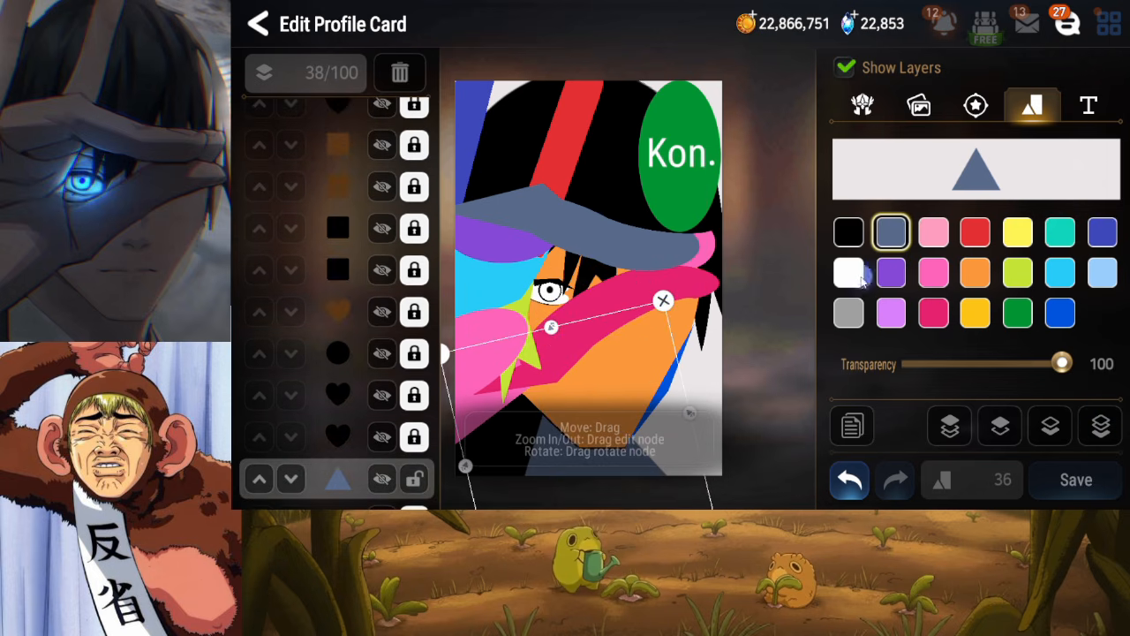
pyautogui.moveTo(614, 446); pyautogui.dragTo(579, 424)
pyautogui.moveTo(656, 393); pyautogui.dragTo(538, 325)
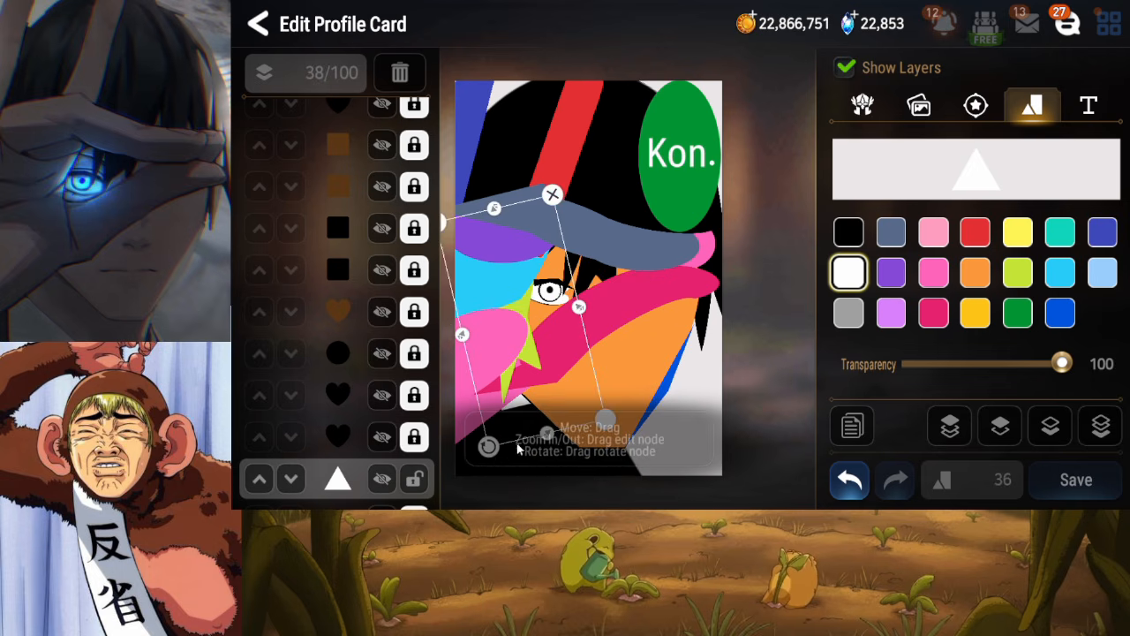
# Tilt the white triangle and fit it into the card's lower-left corner over the black triangle, lock its layer, and save the card
pyautogui.moveTo(491, 446); pyautogui.dragTo(522, 397)
pyautogui.moveTo(533, 355); pyautogui.dragTo(509, 496)
pyautogui.moveTo(447, 365); pyautogui.dragTo(437, 345)
pyautogui.moveTo(537, 440)
pyautogui.mouseDown()
pyautogui.moveTo(552, 446)
pyautogui.moveTo(535, 435)
pyautogui.mouseUp()
pyautogui.click(572, 442)
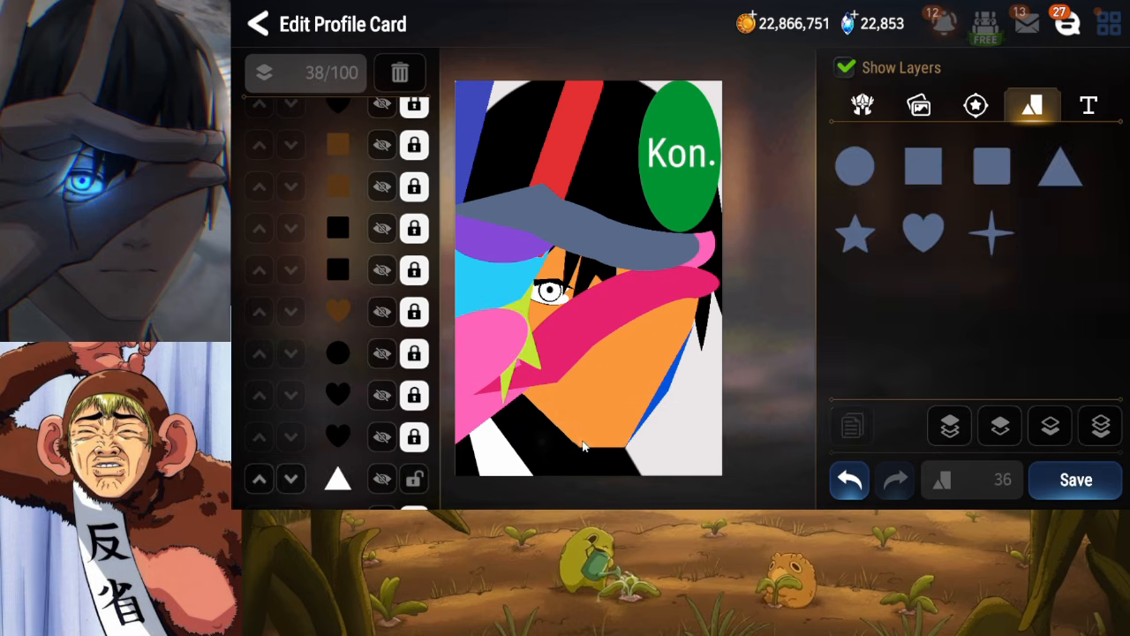
pyautogui.click(541, 449)
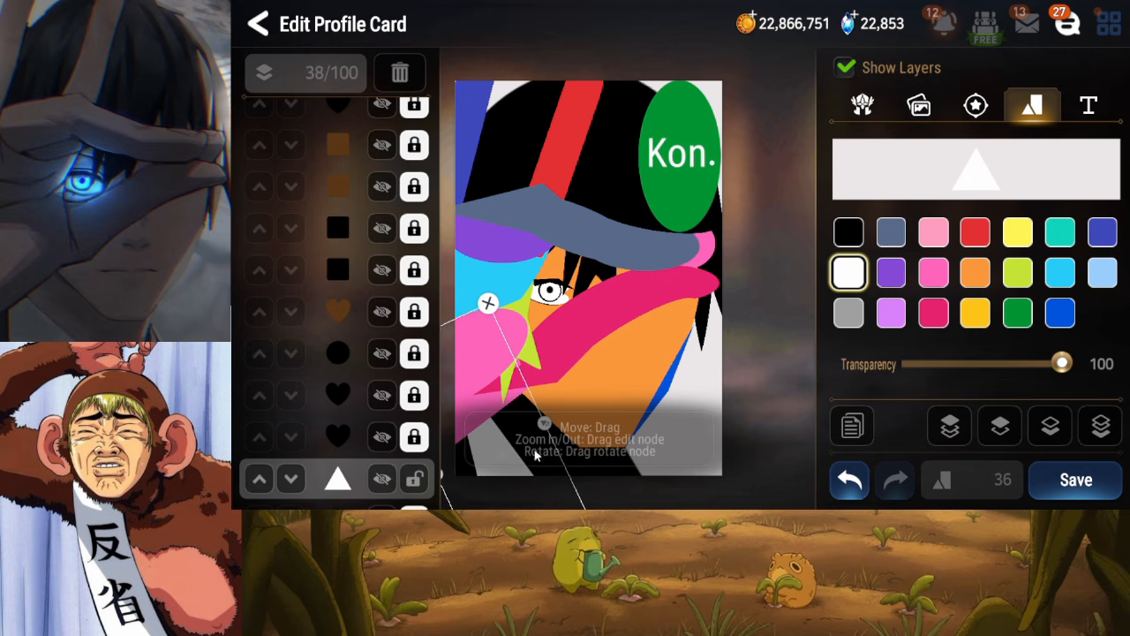
pyautogui.moveTo(535, 454); pyautogui.dragTo(588, 461)
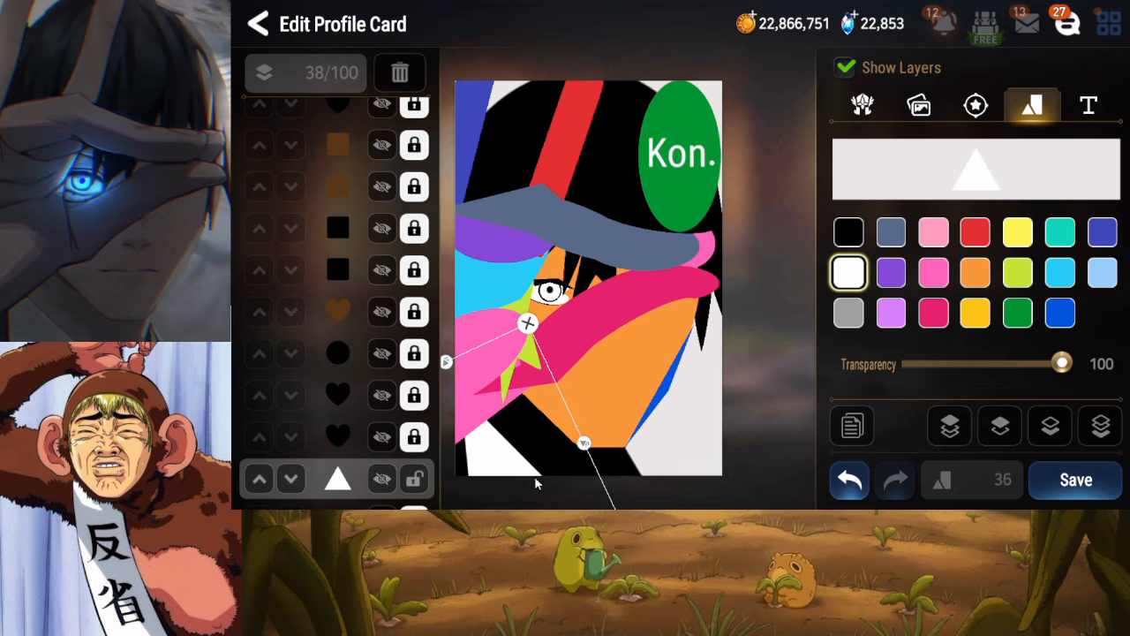
pyautogui.click(435, 483)
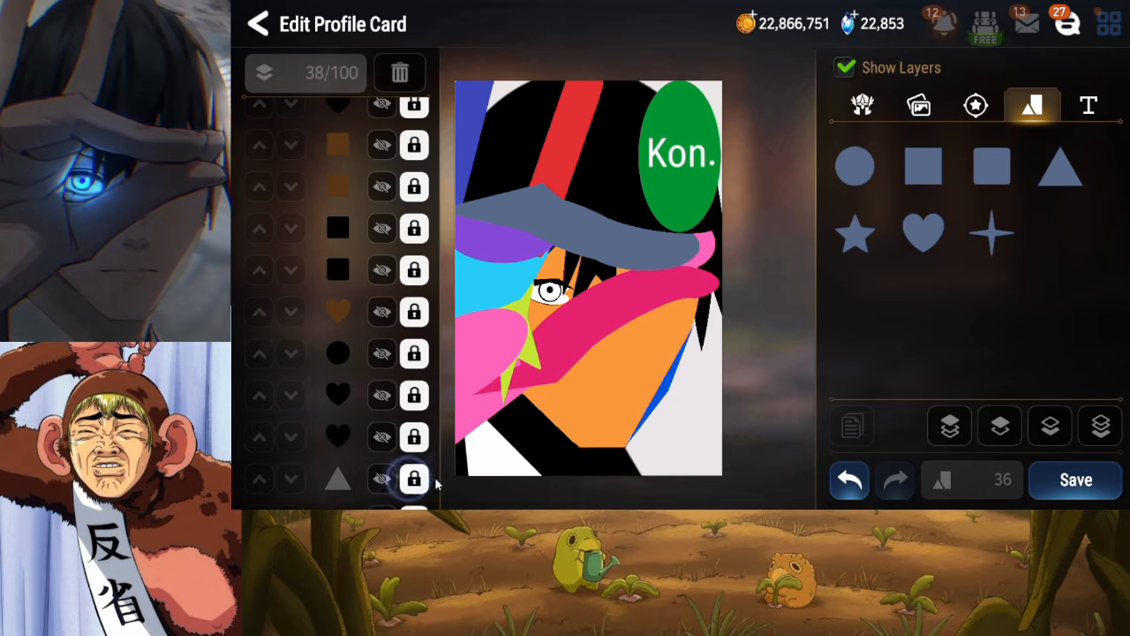
pyautogui.click(1075, 500)
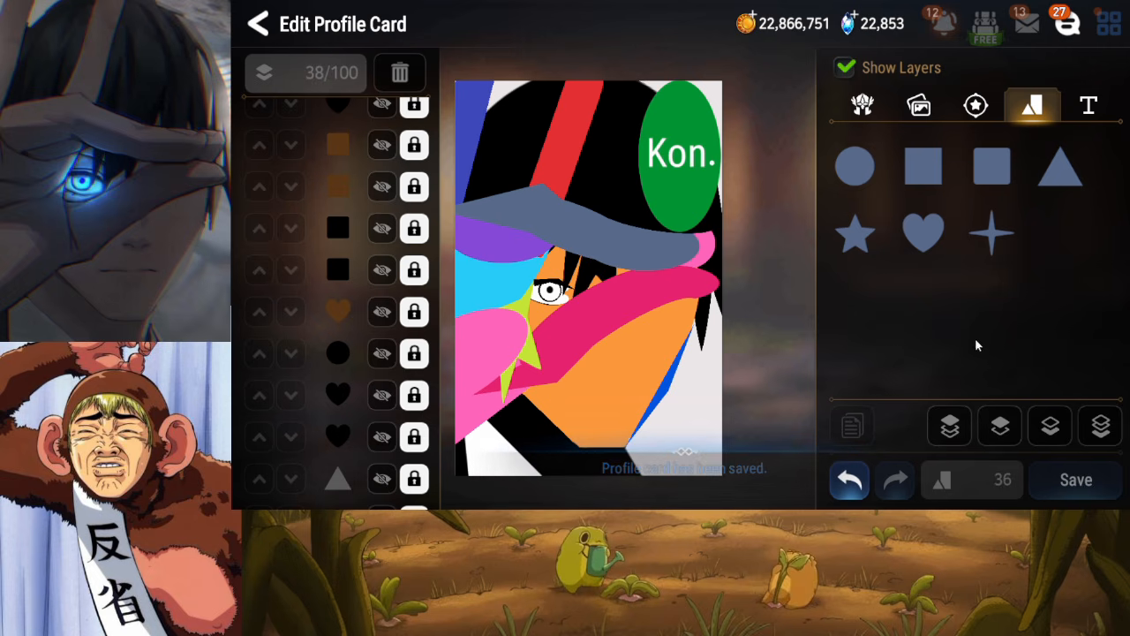
# Add a rounded square below the jaw, tilt and resize it, and place it one level above the rearmost black triangle
pyautogui.click(992, 165)
pyautogui.moveTo(557, 291); pyautogui.dragTo(611, 344)
pyautogui.moveTo(540, 447); pyautogui.dragTo(514, 412)
pyautogui.moveTo(603, 388); pyautogui.dragTo(557, 468)
pyautogui.click(1099, 431)
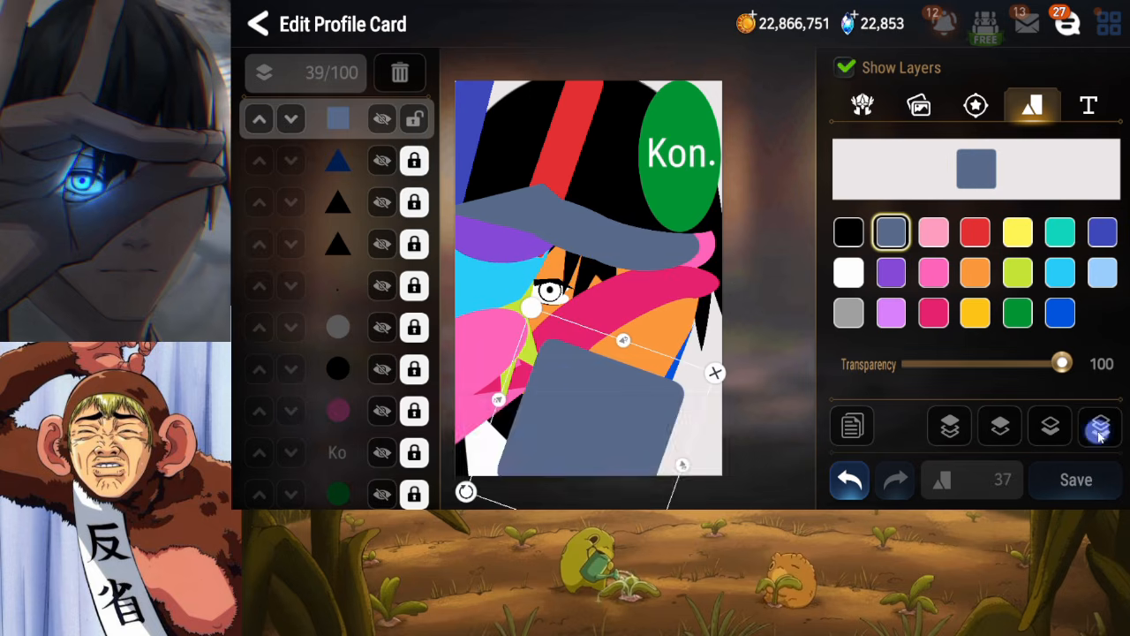
pyautogui.click(976, 313)
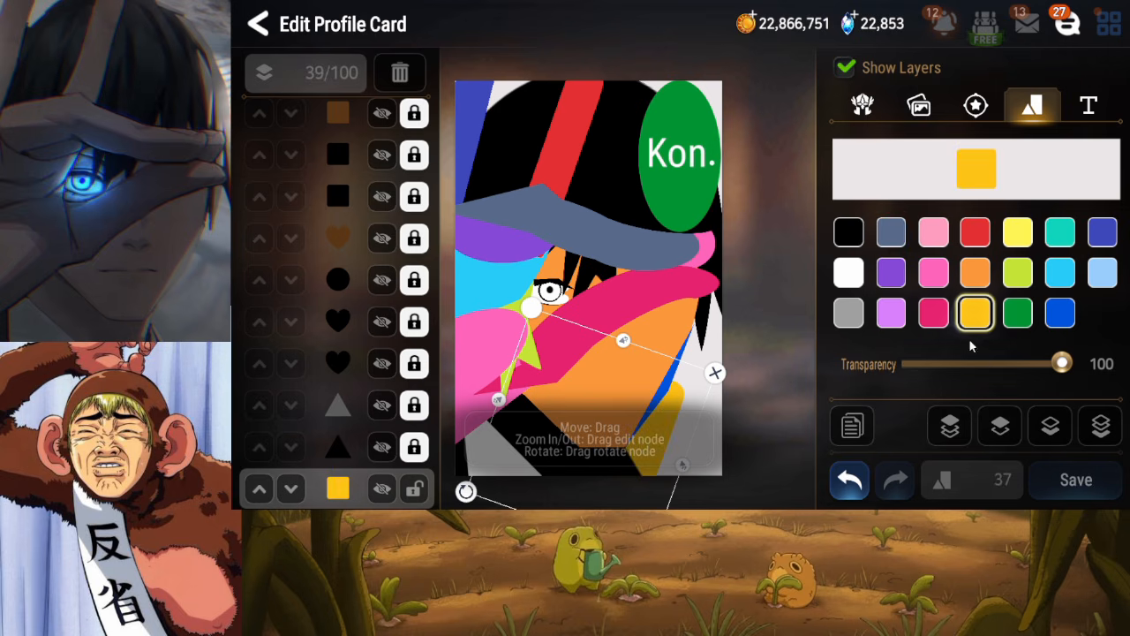
pyautogui.click(1016, 435)
pyautogui.moveTo(679, 468); pyautogui.dragTo(664, 462)
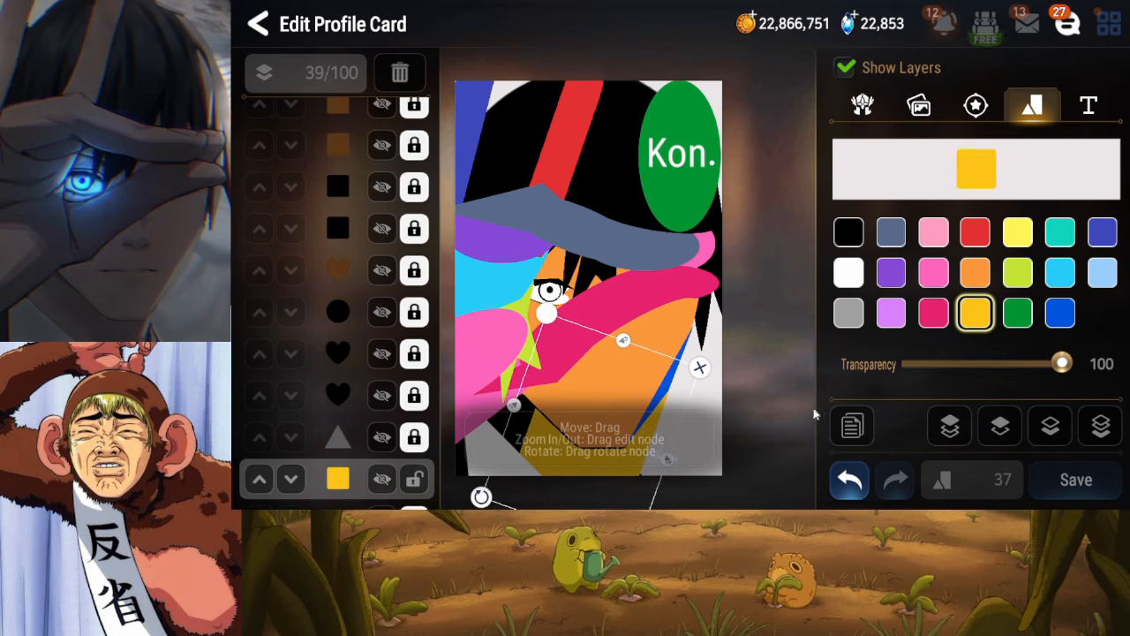
# Color the rounded square orange, rotate and widen it to fill the neck, and lock its layer
pyautogui.click(979, 274)
pyautogui.moveTo(481, 496); pyautogui.dragTo(453, 500)
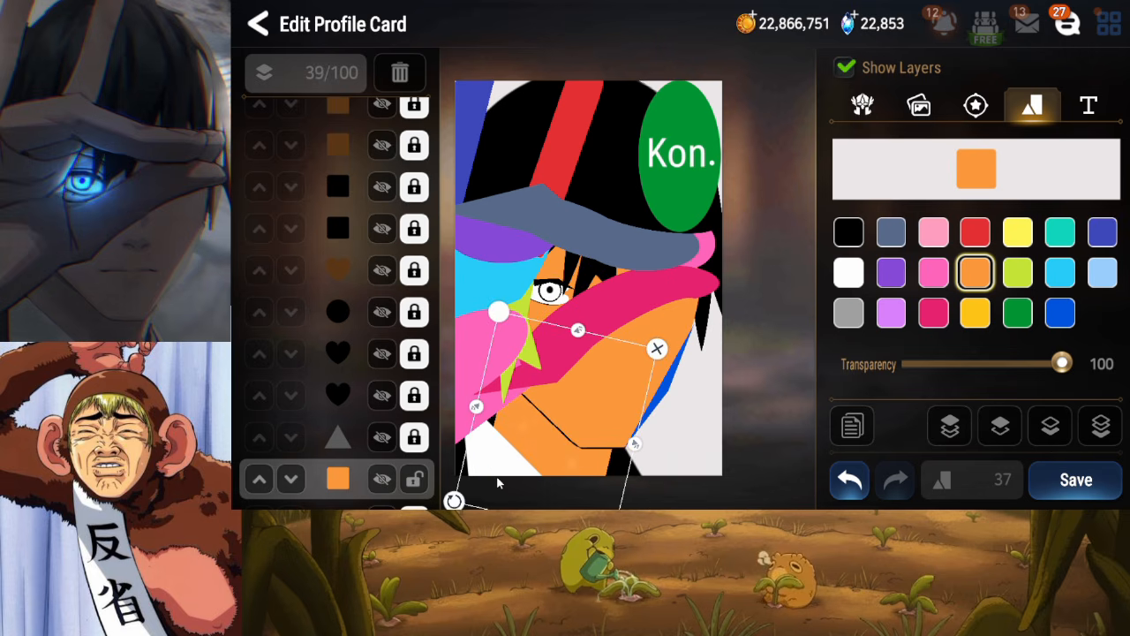
pyautogui.moveTo(635, 444); pyautogui.dragTo(614, 461)
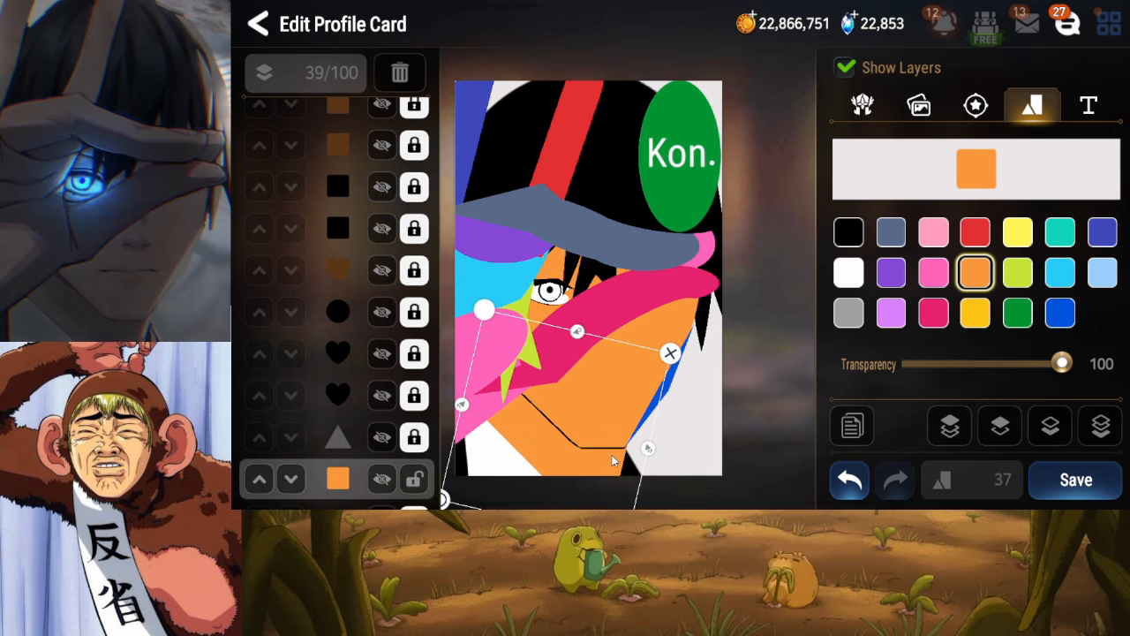
pyautogui.click(411, 479)
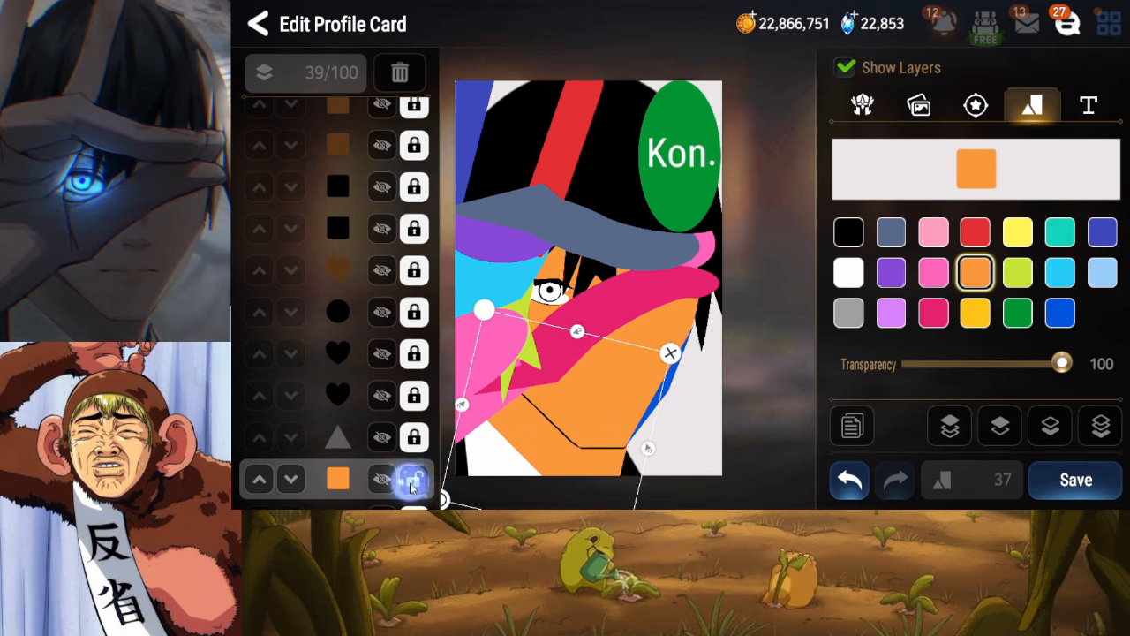
# Duplicate the white corner triangle, place the copy directly beneath the original in the layer order, and lock the original
pyautogui.moveTo(345, 474); pyautogui.dragTo(359, 379)
pyautogui.click(413, 410)
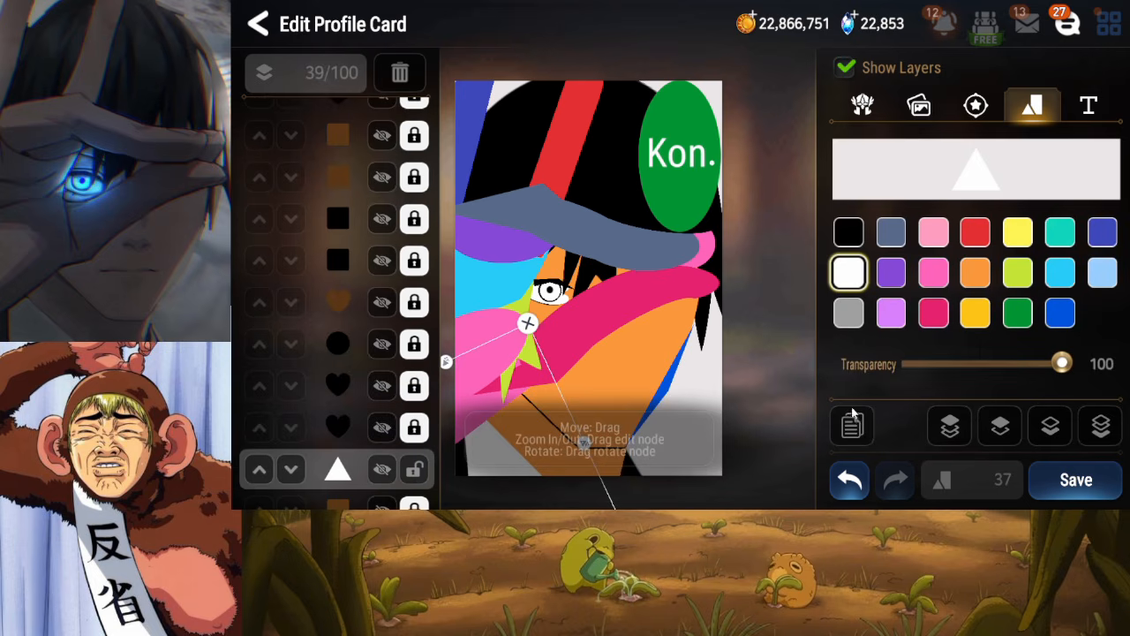
pyautogui.click(858, 424)
pyautogui.click(1098, 426)
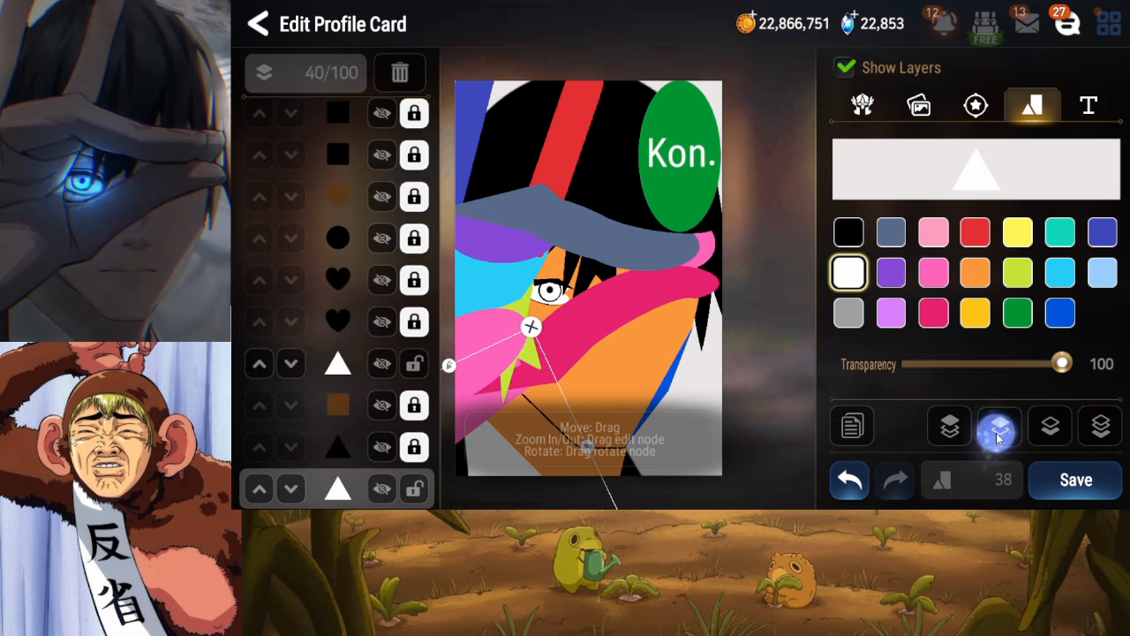
pyautogui.click(999, 430)
pyautogui.click(999, 430)
pyautogui.click(415, 429)
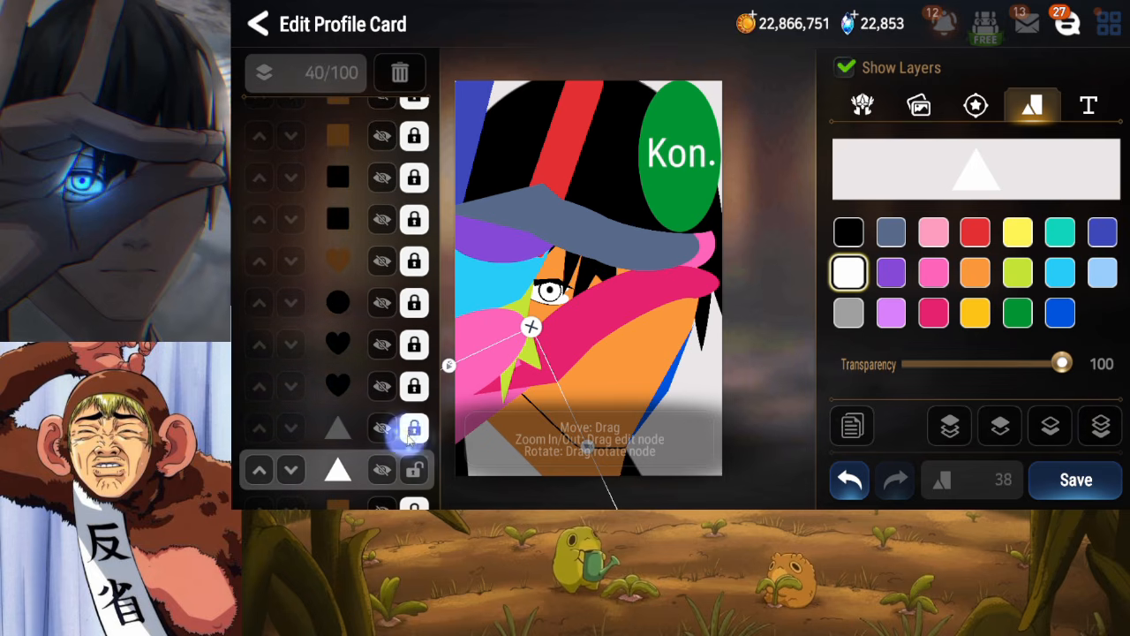
# Color the duplicate triangle black, offset it slightly as an outline along the white corner triangle, lock its layer, and save the card
pyautogui.click(848, 231)
pyautogui.moveTo(525, 465); pyautogui.dragTo(522, 461)
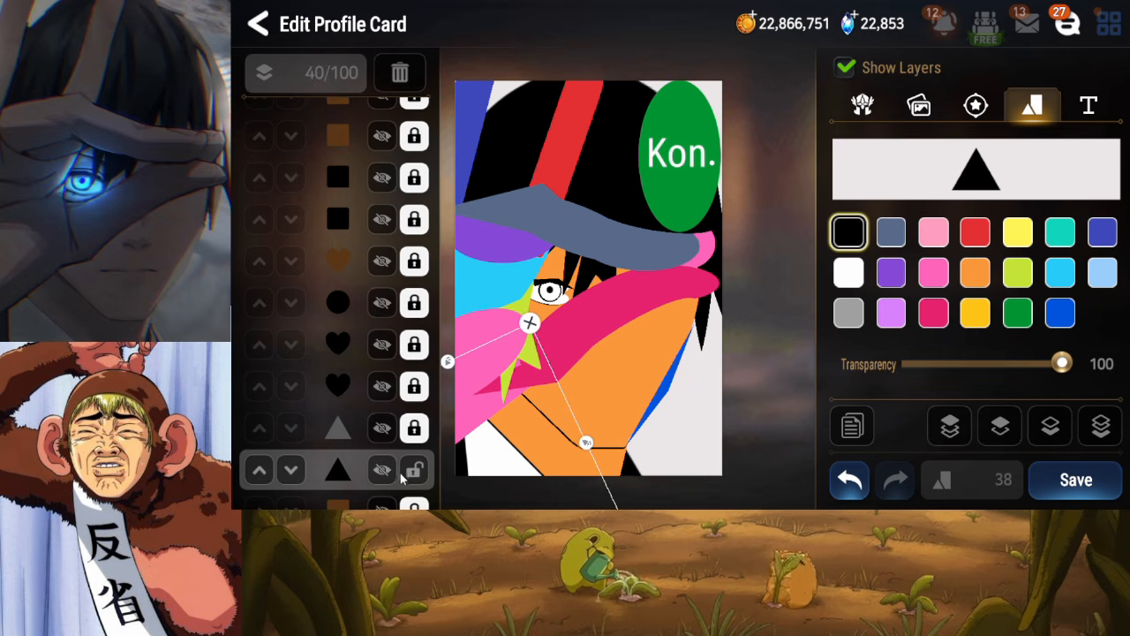
pyautogui.click(1075, 480)
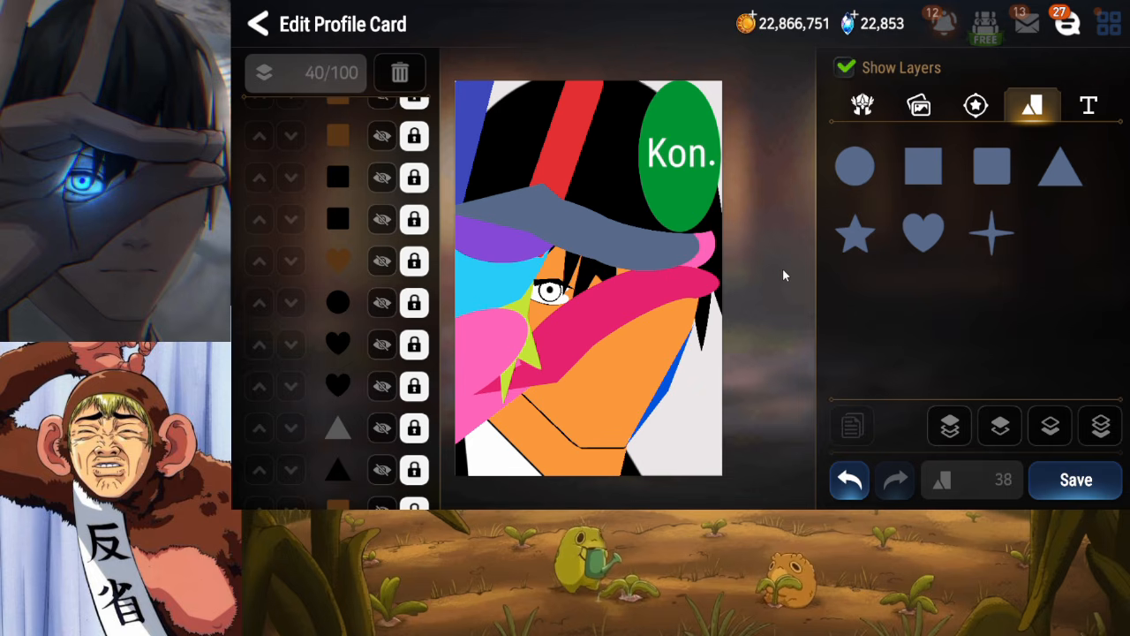
# Try a short diagonal text stroke at size 140 on the lower face, and remove it
pyautogui.click(1088, 105)
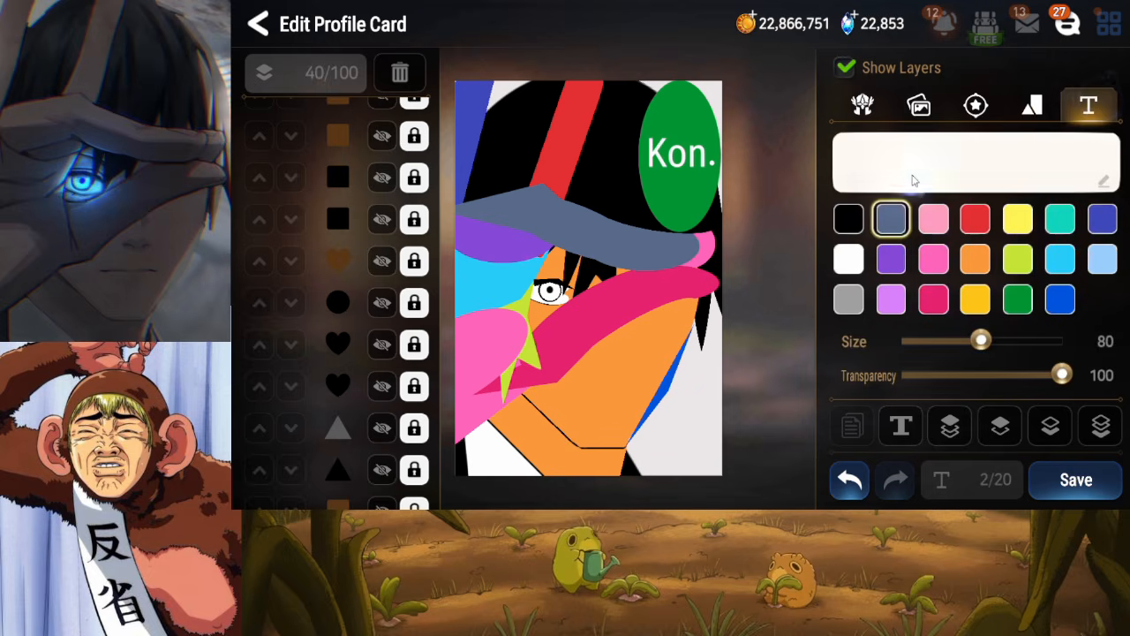
pyautogui.click(913, 176)
pyautogui.write('`')
pyautogui.click(740, 365)
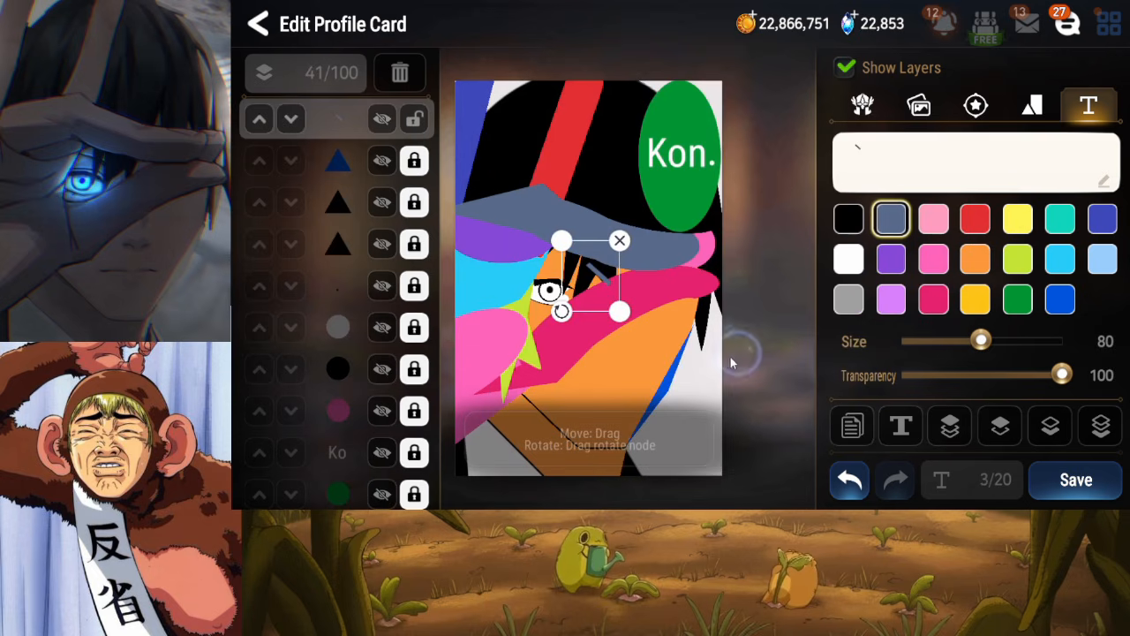
pyautogui.moveTo(619, 365); pyautogui.dragTo(624, 386)
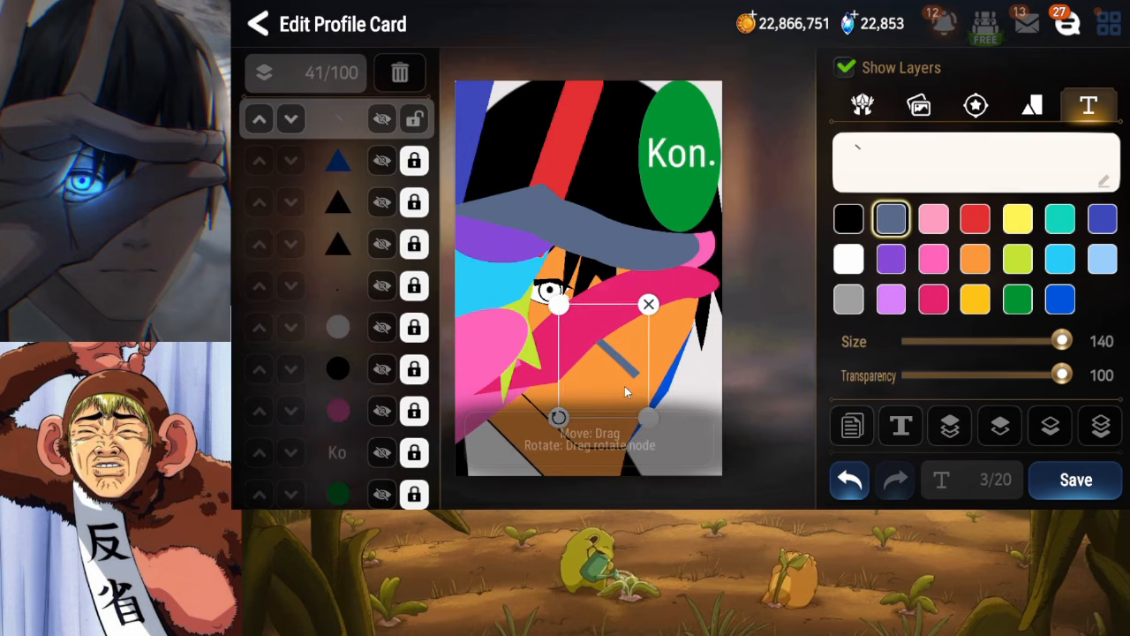
pyautogui.click(649, 306)
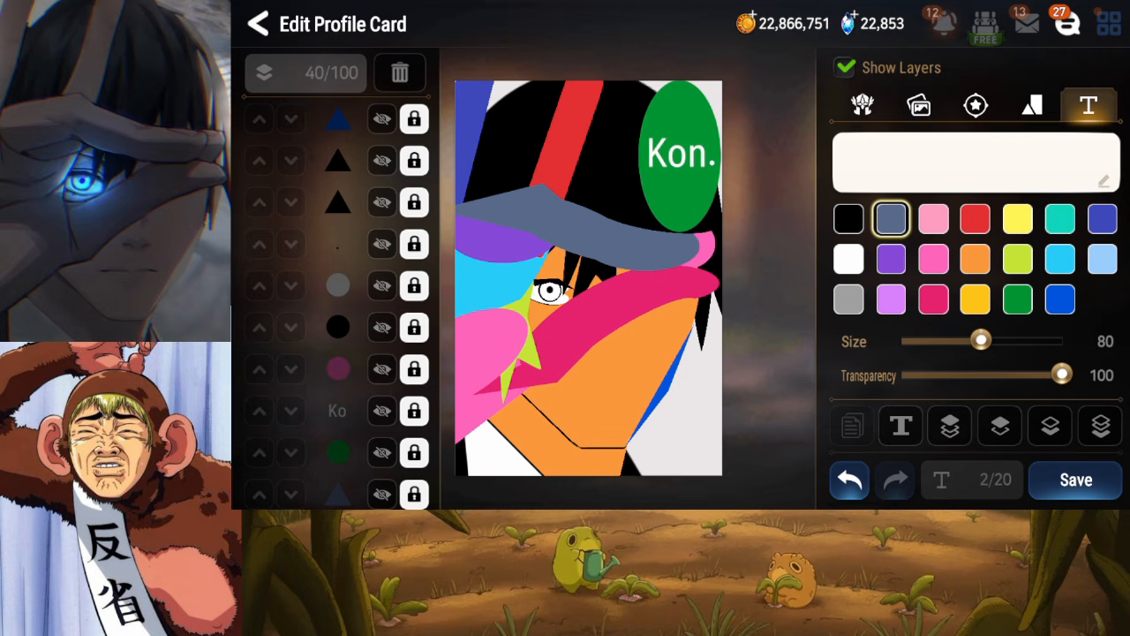
# Try a text layer with a curved stroke and a short dash on the lower face, and remove it
pyautogui.click(901, 171)
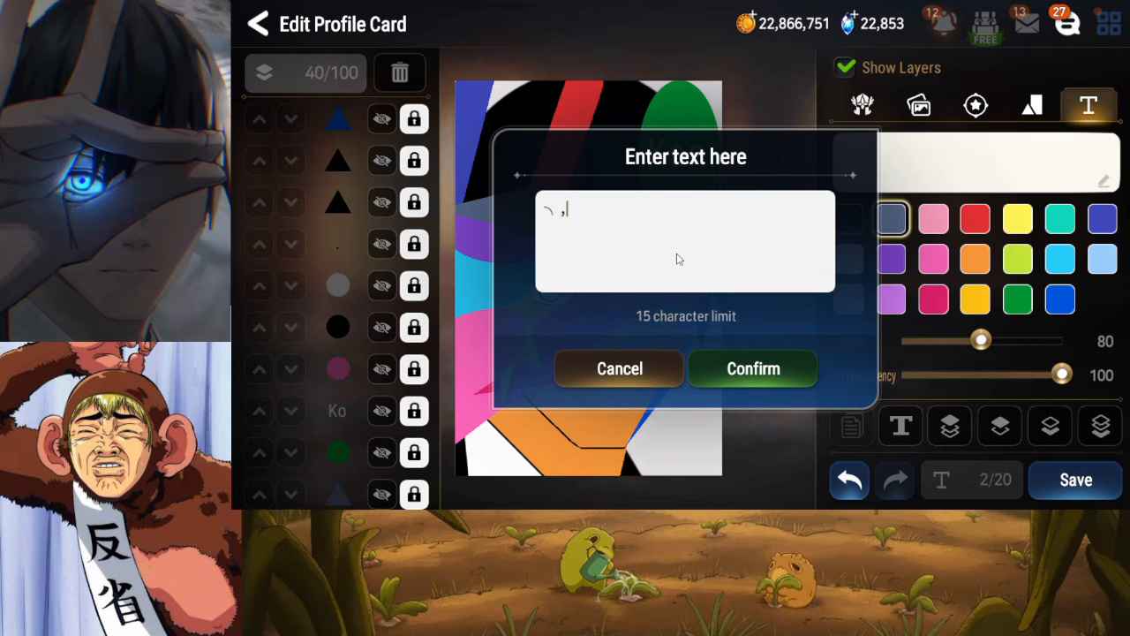
pyautogui.write('ヽ,\\')
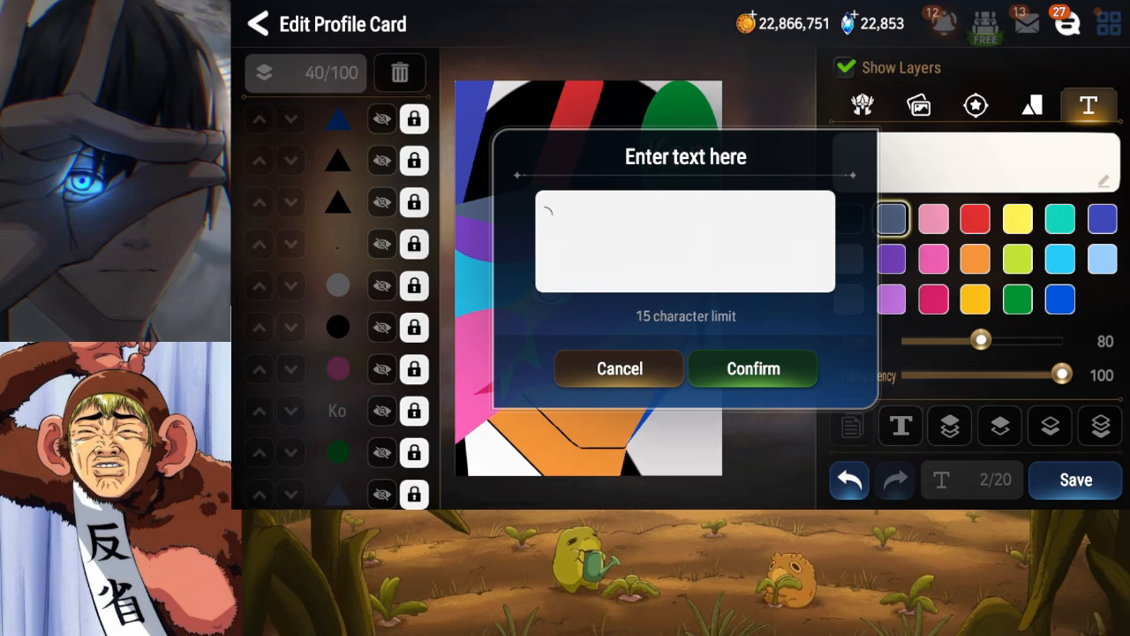
pyautogui.click(615, 227)
pyautogui.hotkey('ctrl', 'v')
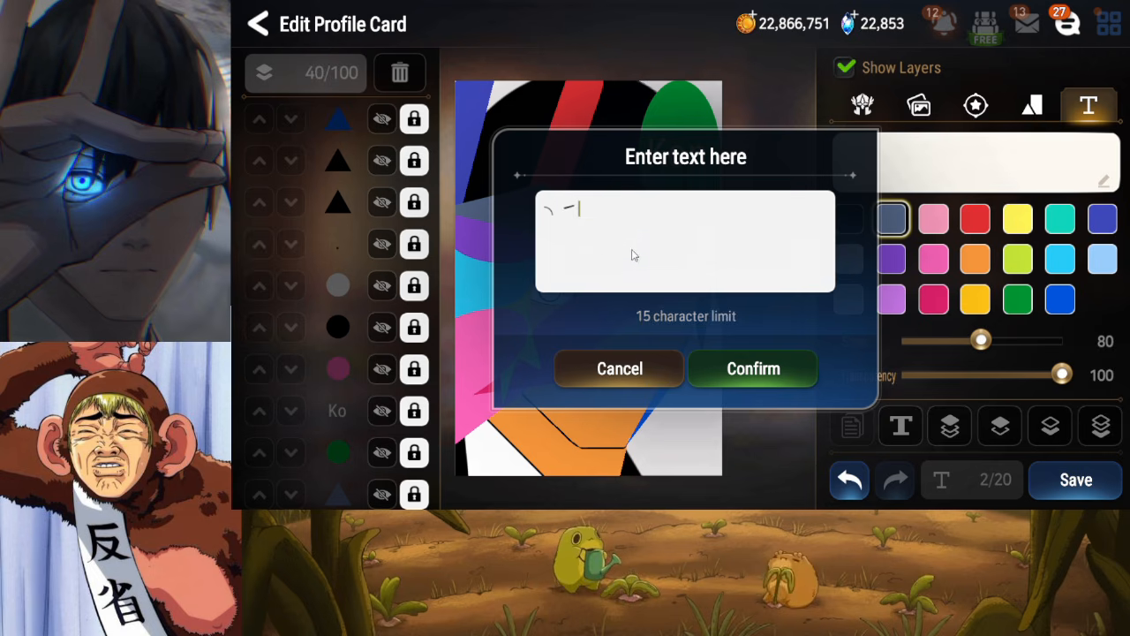
pyautogui.click(734, 367)
pyautogui.moveTo(590, 290); pyautogui.dragTo(613, 363)
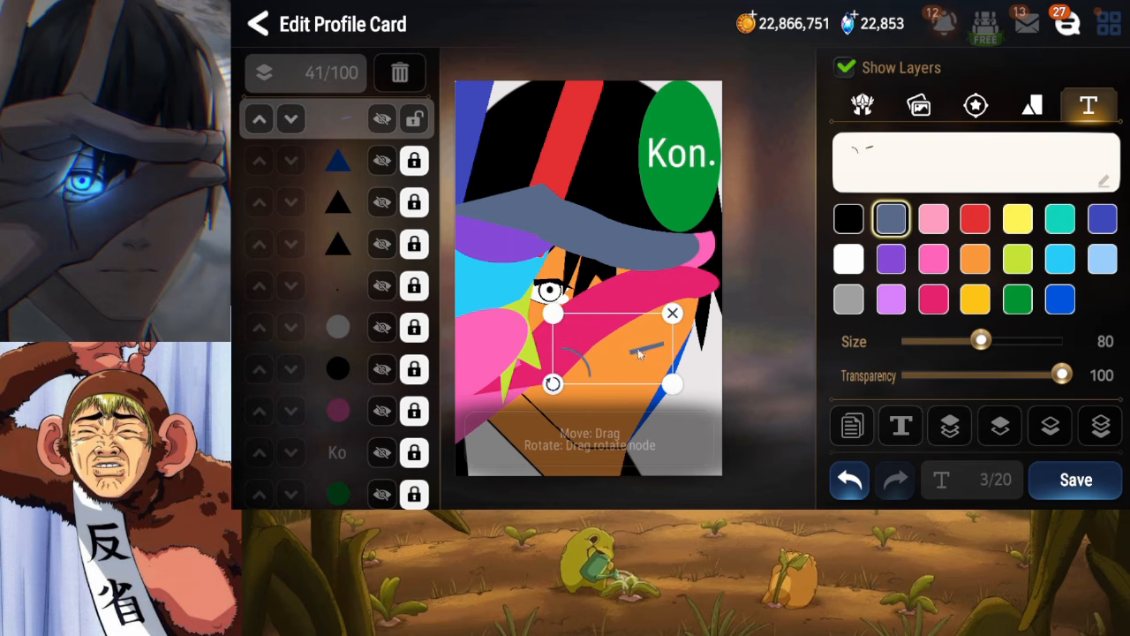
pyautogui.click(673, 317)
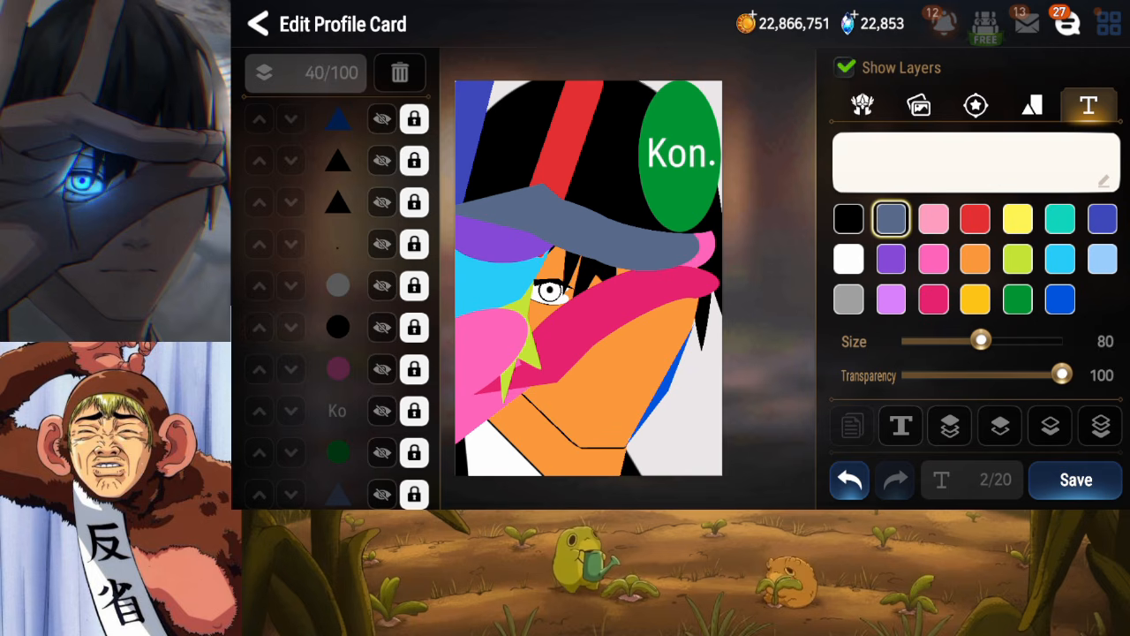
pyautogui.click(888, 152)
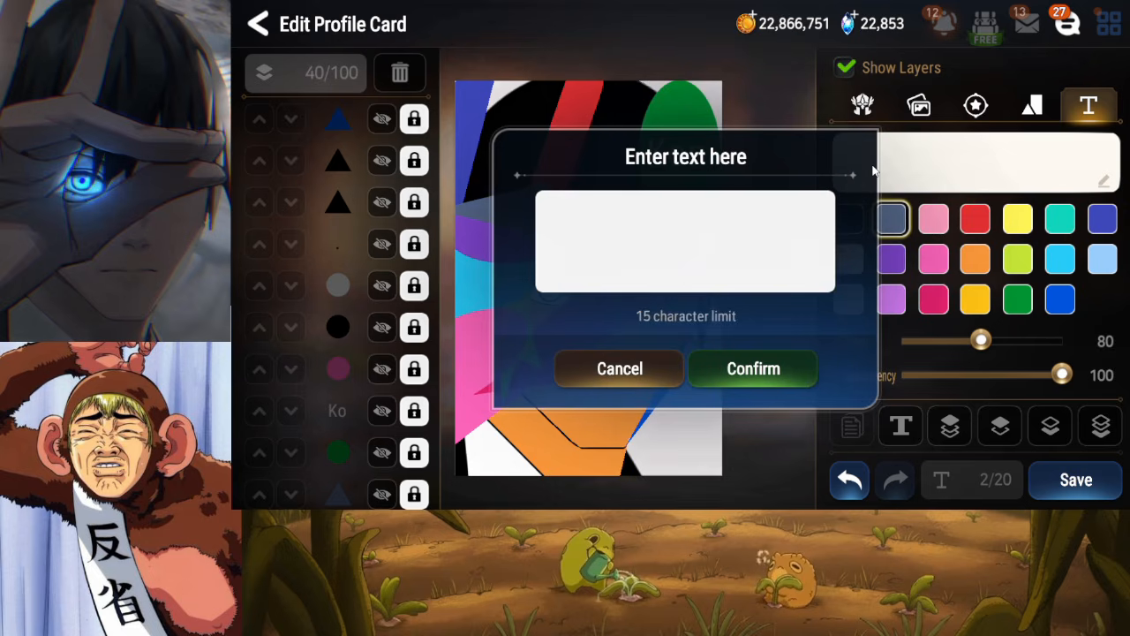
pyautogui.click(676, 232)
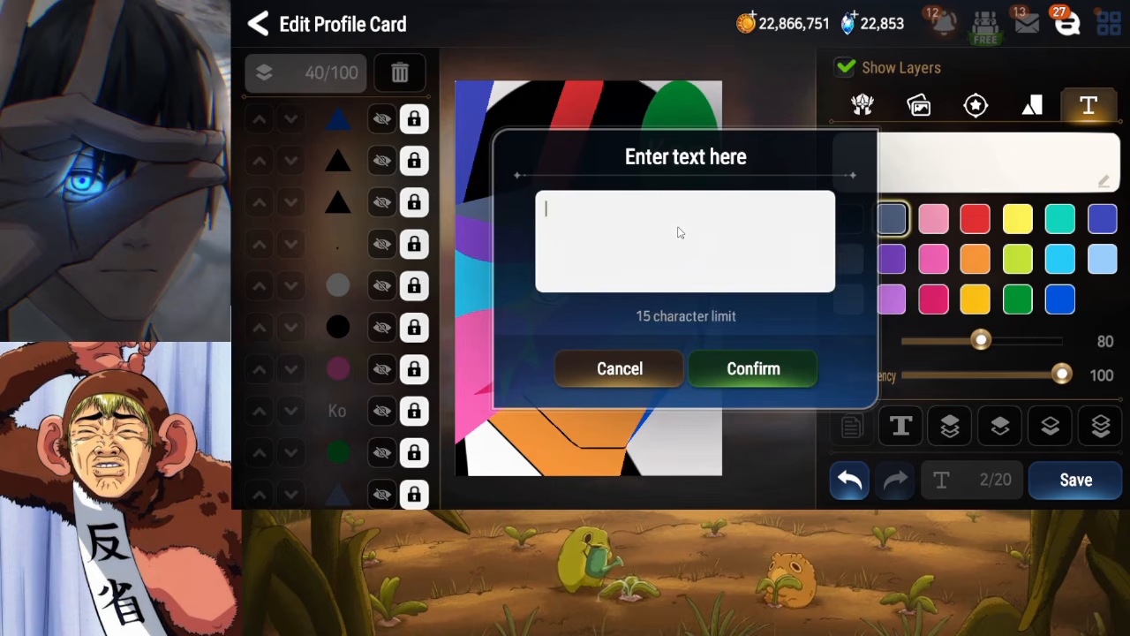
pyautogui.write(',')
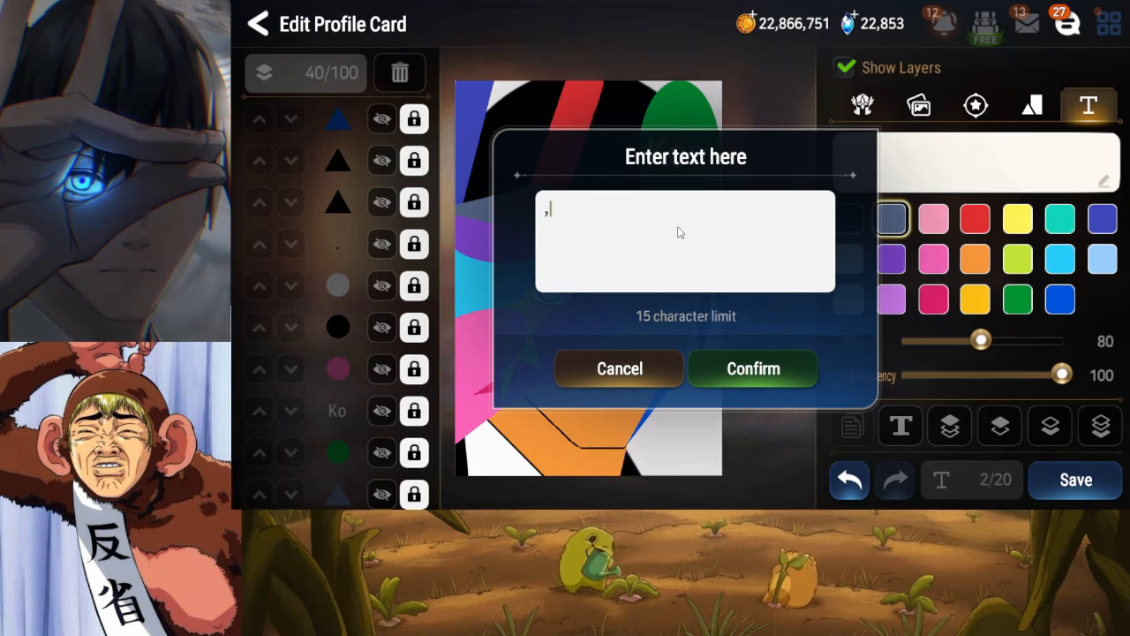
pyautogui.press('BackSpace')
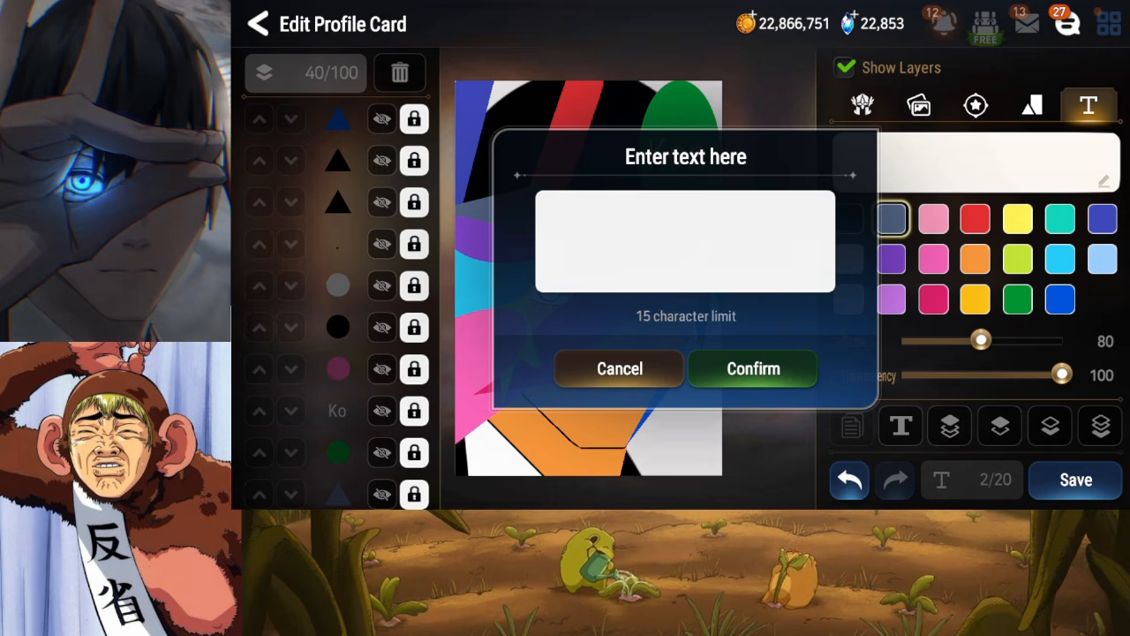
pyautogui.click(640, 272)
pyautogui.write('ヽ')
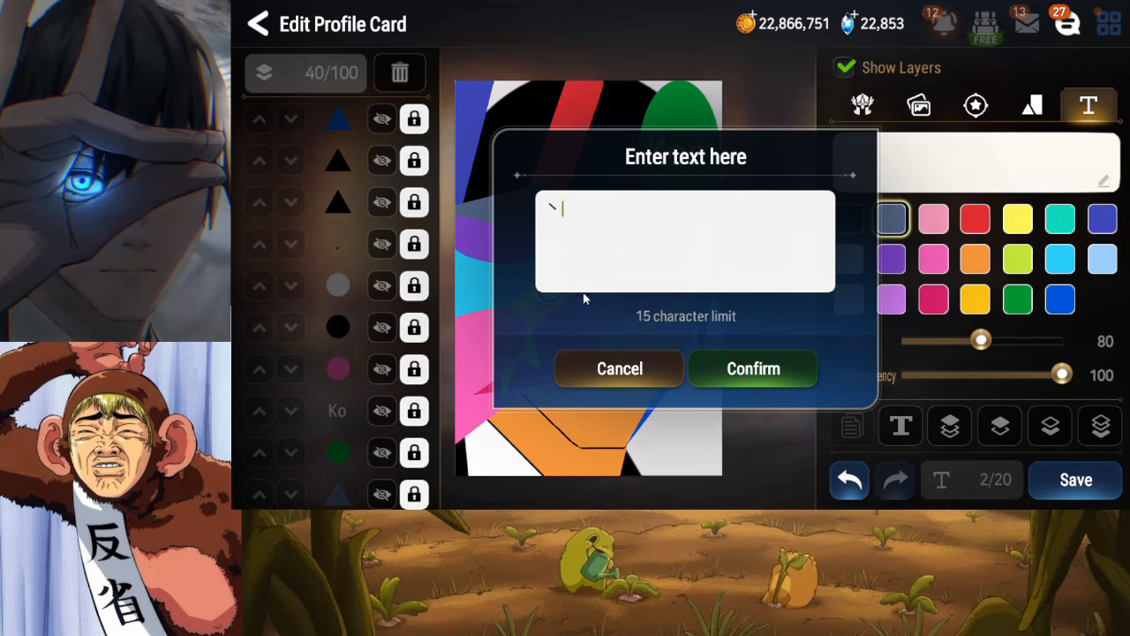
pyautogui.press('BackSpace')
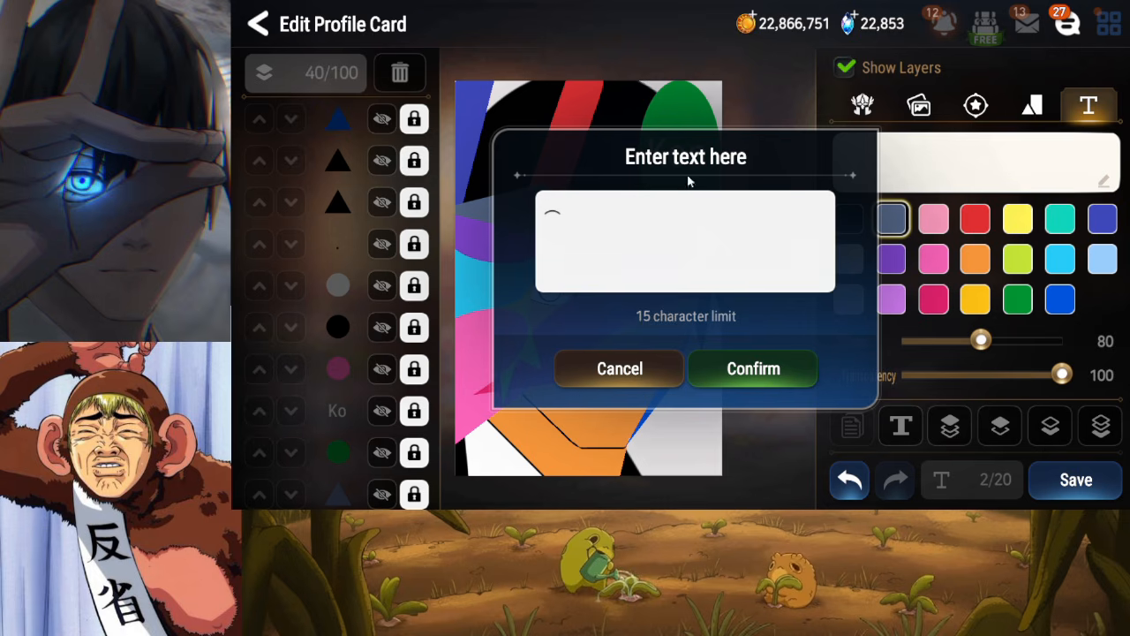
# Try a slightly tilted text layer with an arc and a dash at size 20 on the lower face, and remove it
pyautogui.write('¬')
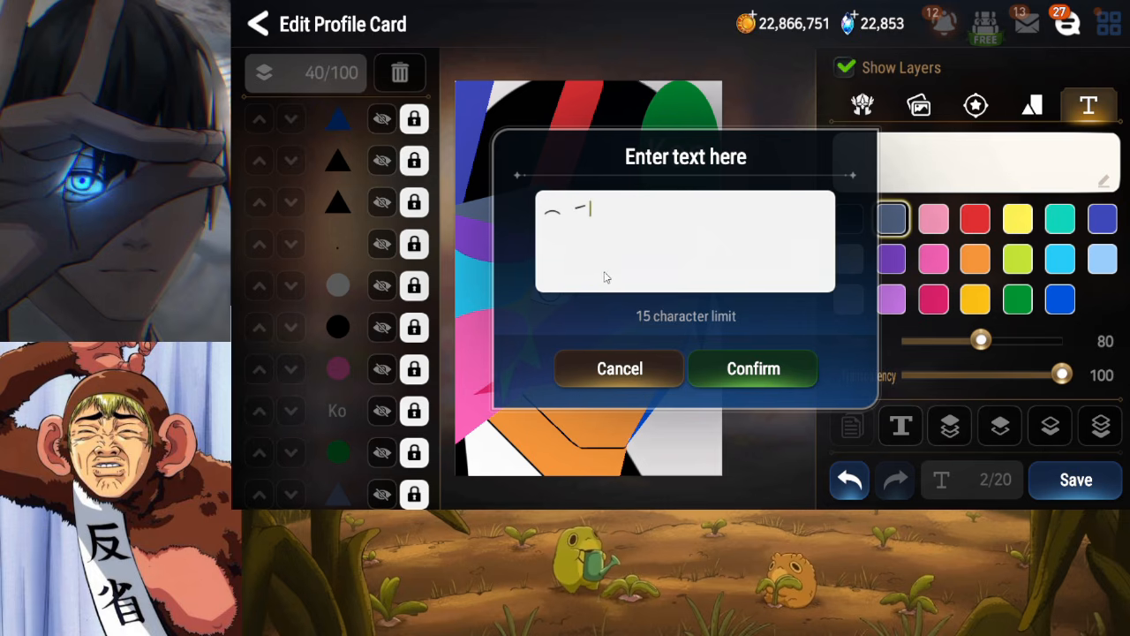
pyautogui.click(751, 371)
pyautogui.moveTo(621, 270); pyautogui.dragTo(656, 338)
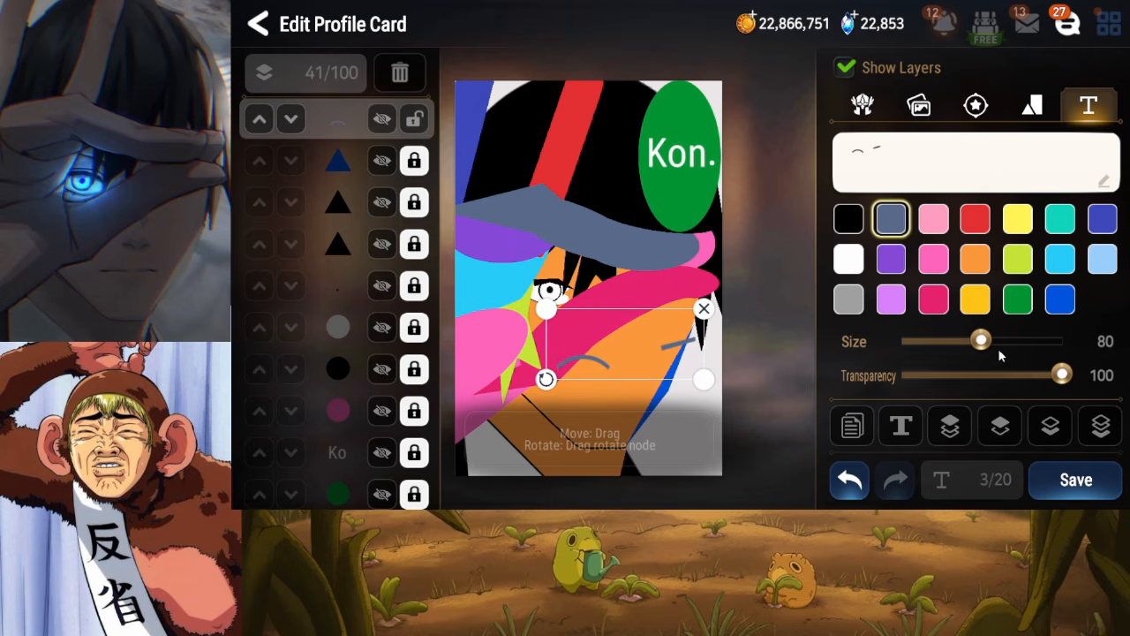
pyautogui.moveTo(982, 341); pyautogui.dragTo(904, 341)
pyautogui.moveTo(625, 347); pyautogui.dragTo(588, 371)
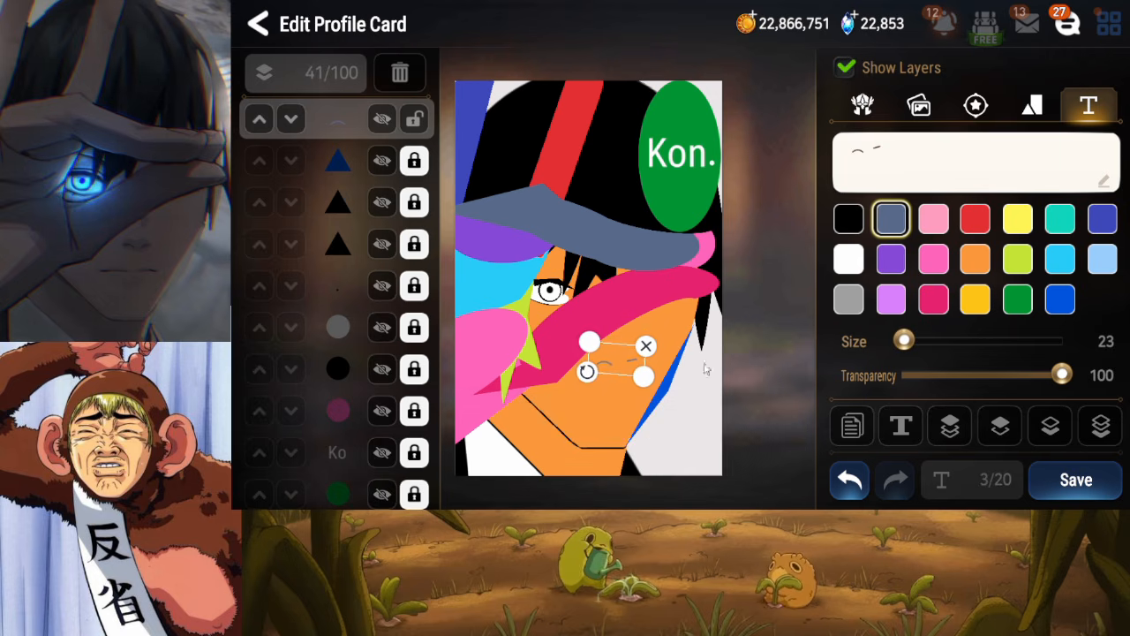
pyautogui.moveTo(905, 341); pyautogui.dragTo(896, 352)
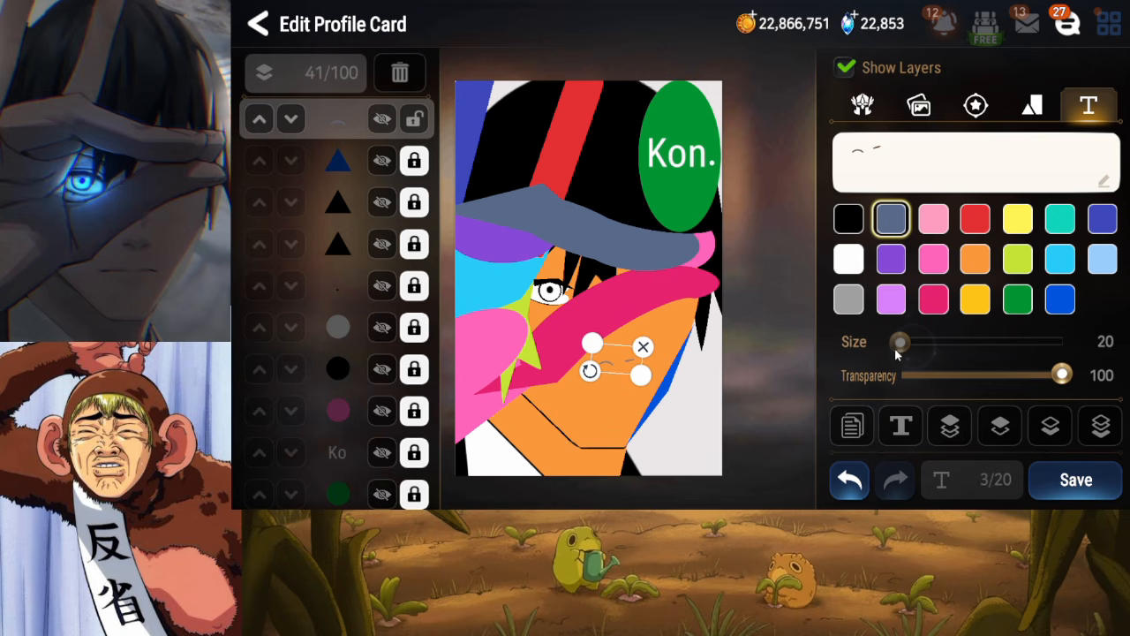
pyautogui.click(643, 346)
# Add a text layer of two arcs (⌒⌒), move it onto the lower face, and set its size to 20
pyautogui.click(898, 169)
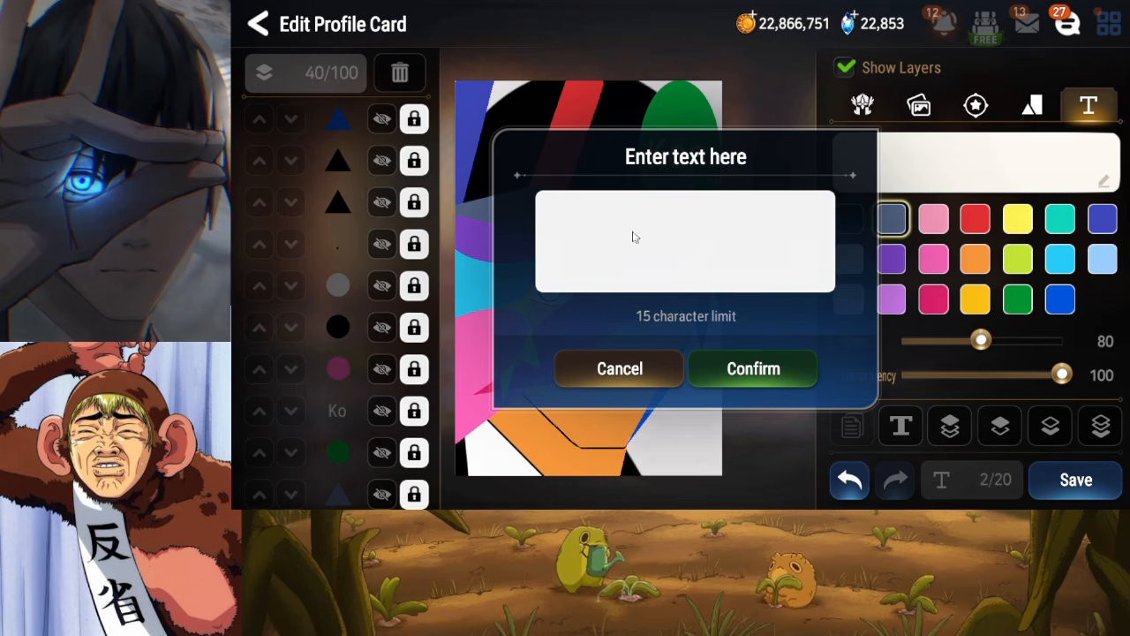
pyautogui.click(599, 262)
pyautogui.write('㇀')
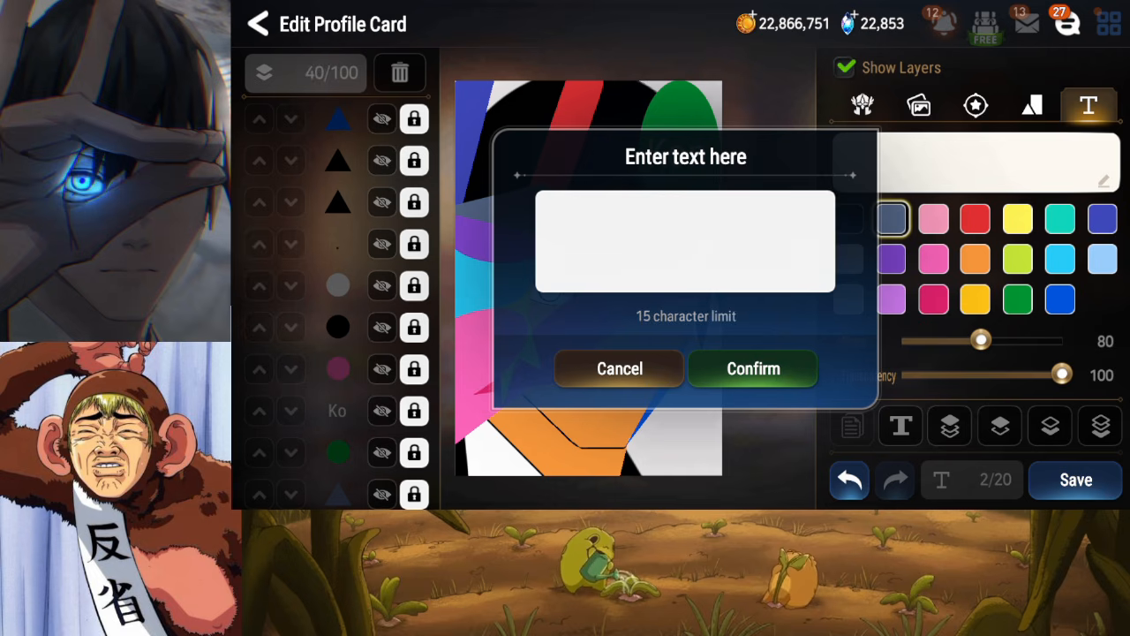
pyautogui.write('⌒')
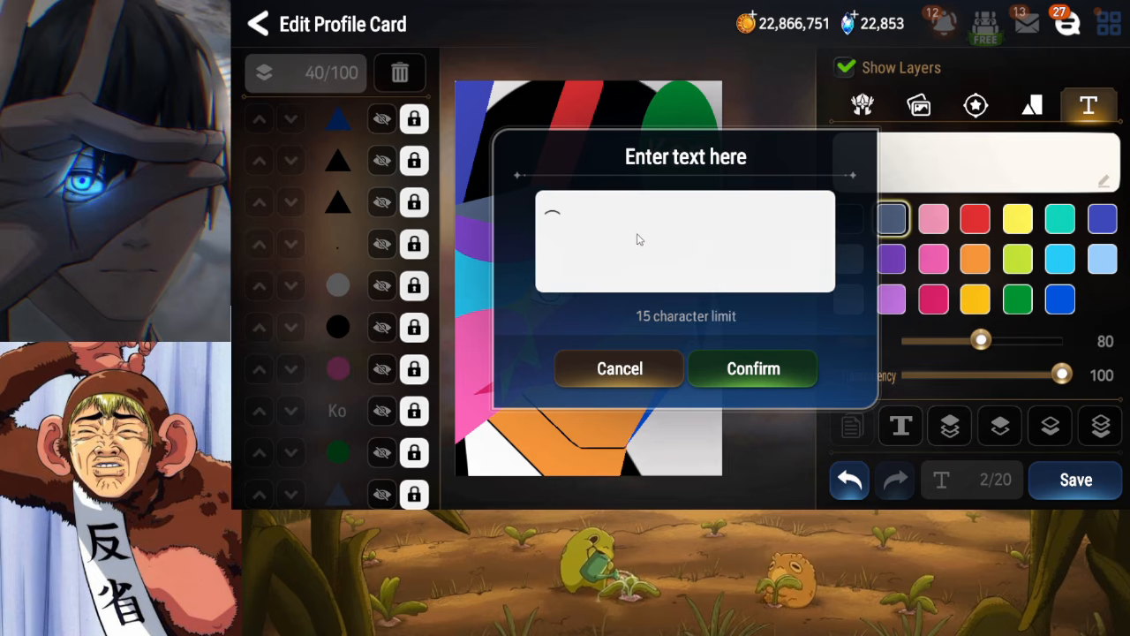
pyautogui.write('⌒')
pyautogui.click(740, 366)
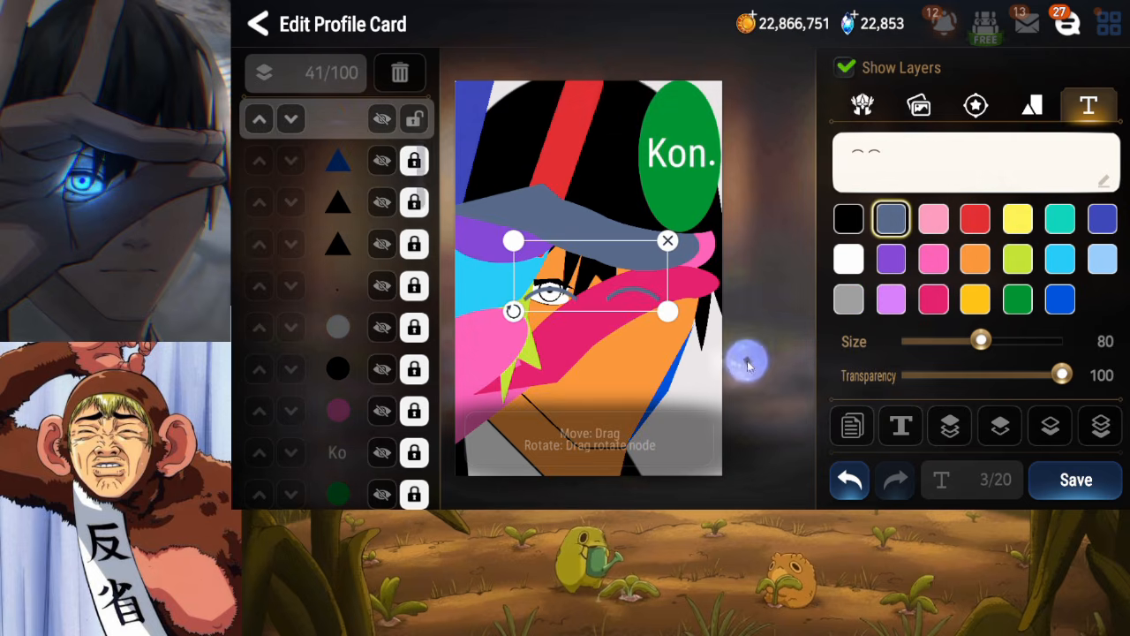
pyautogui.moveTo(612, 298); pyautogui.dragTo(644, 361)
pyautogui.moveTo(981, 341); pyautogui.dragTo(900, 341)
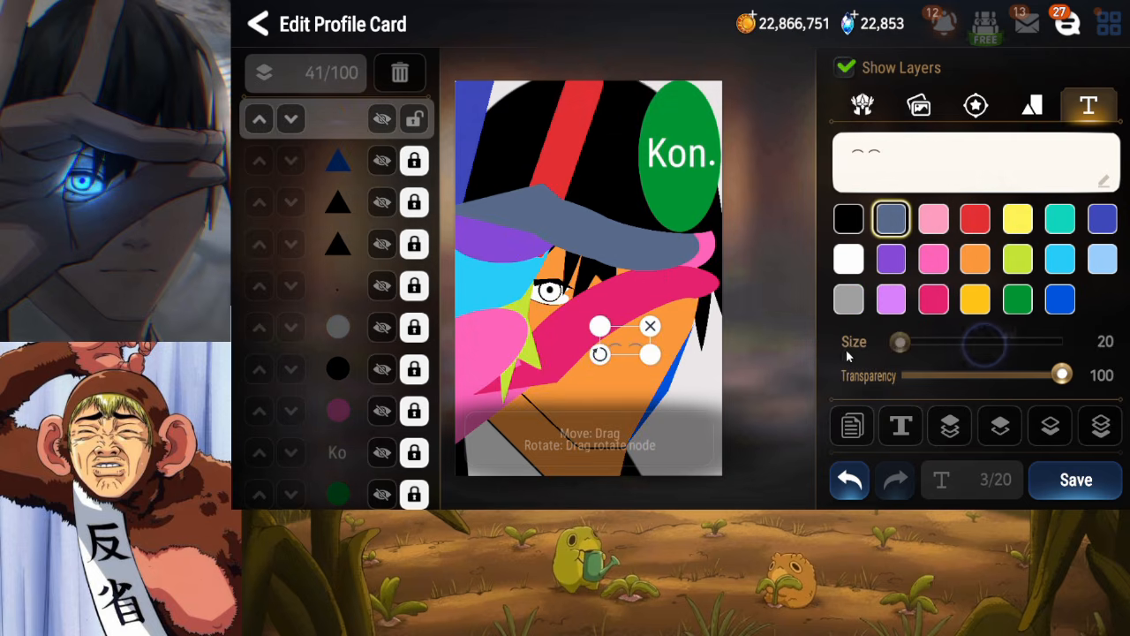
# Move the two-arc text layer slightly down to nostril position, color it black, lock it and save the card
pyautogui.moveTo(625, 350); pyautogui.dragTo(609, 365)
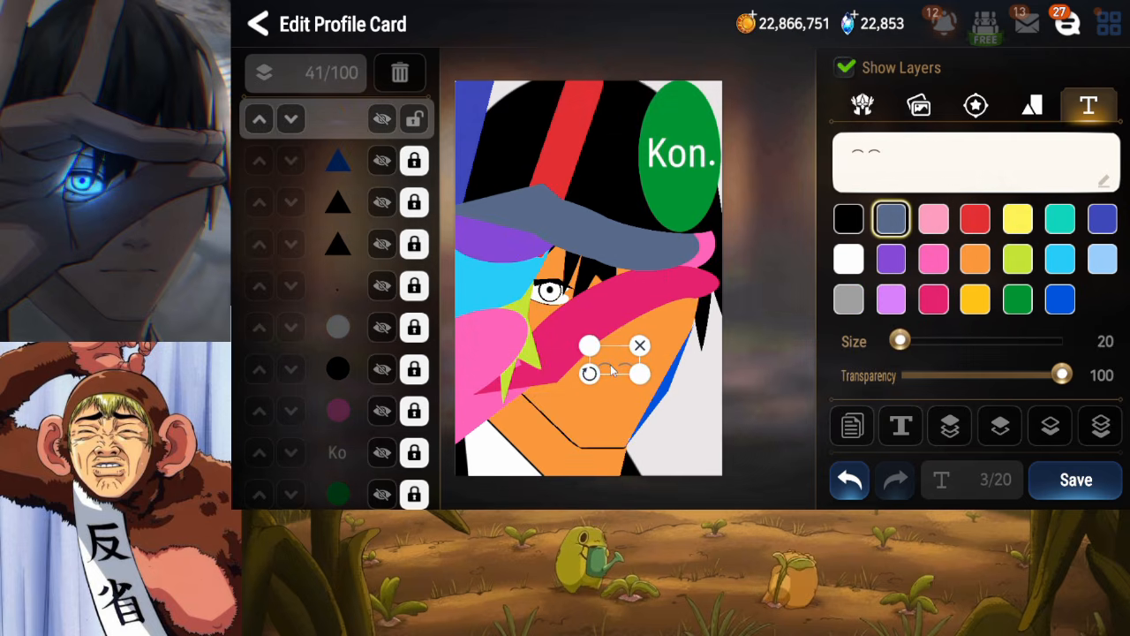
pyautogui.click(414, 119)
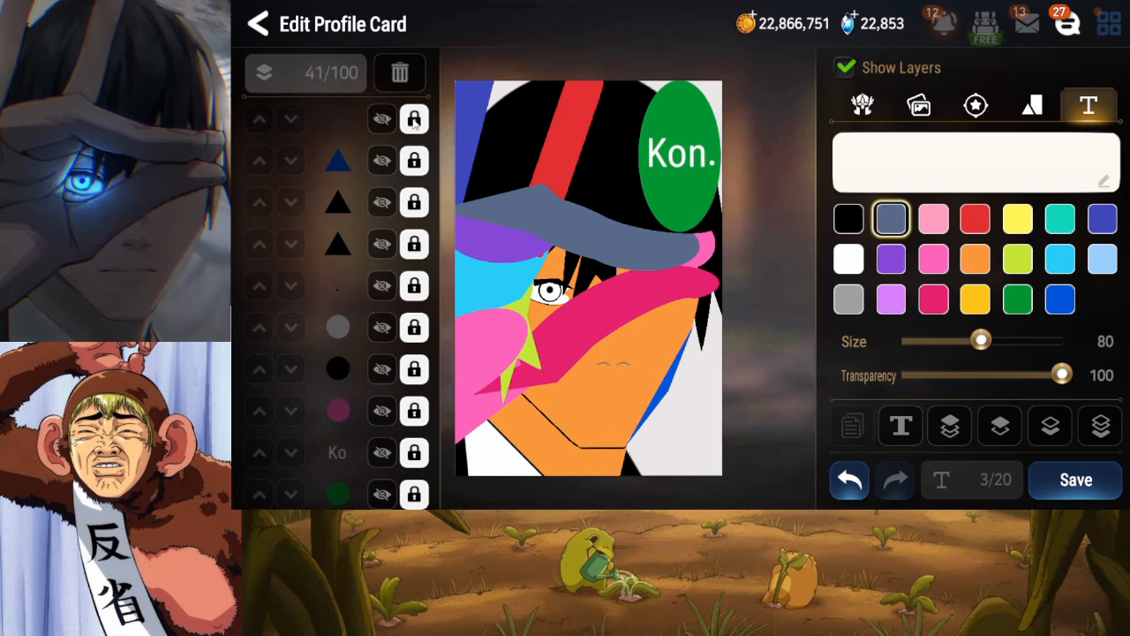
pyautogui.click(414, 119)
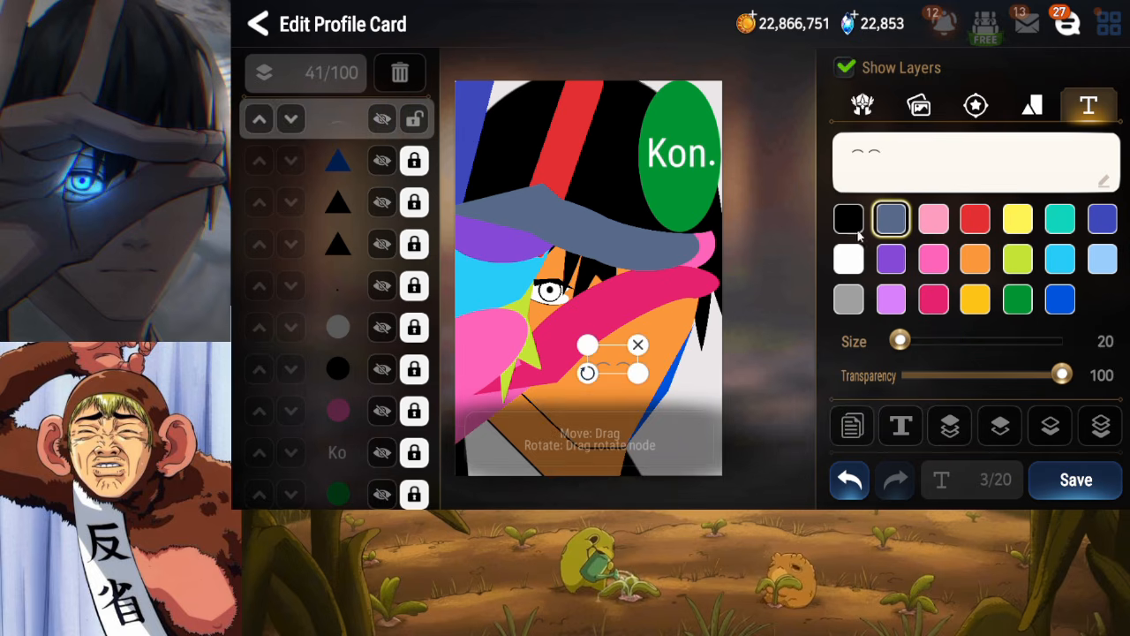
pyautogui.click(414, 120)
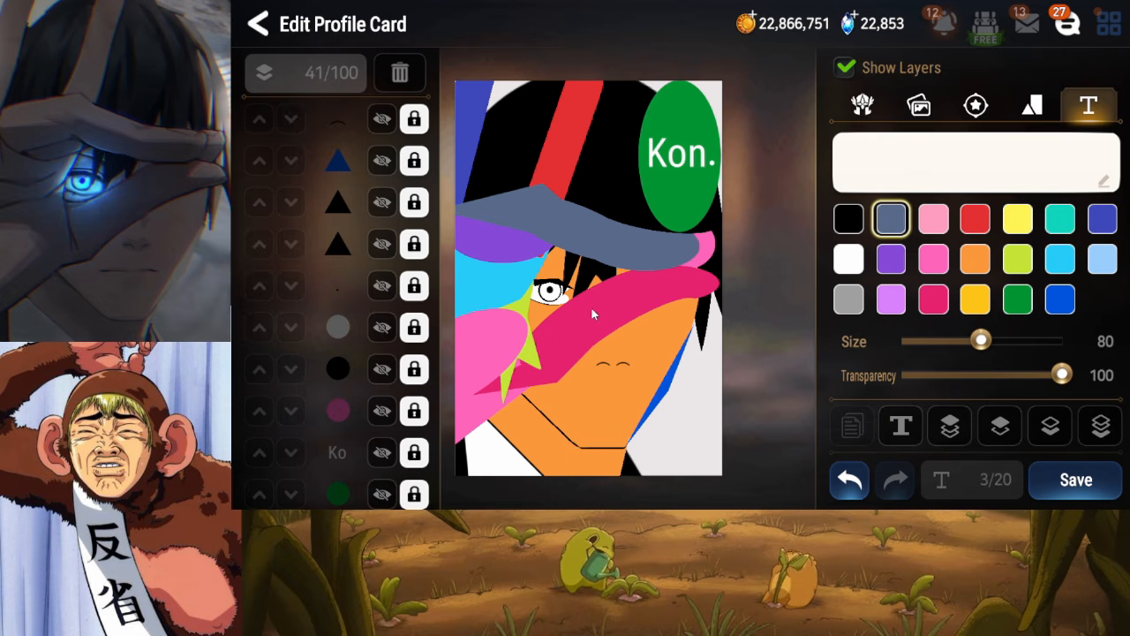
pyautogui.click(400, 74)
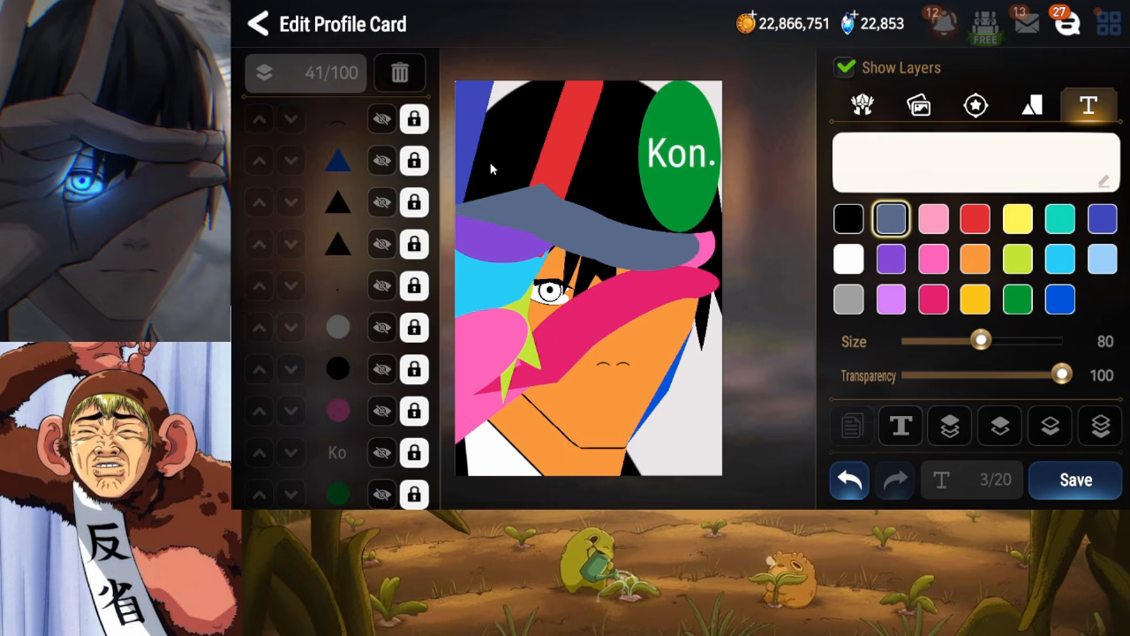
pyautogui.click(1076, 479)
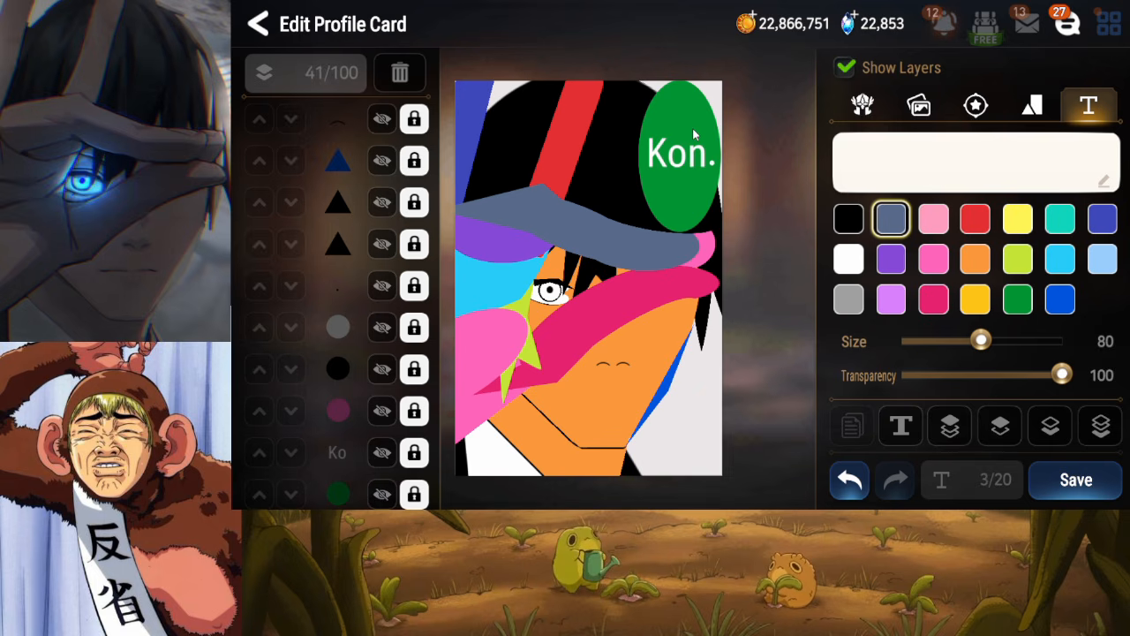
# Add a text layer with a long horizontal line, move it below the two arcs as the mouth, and set its size to 30
pyautogui.click(1033, 107)
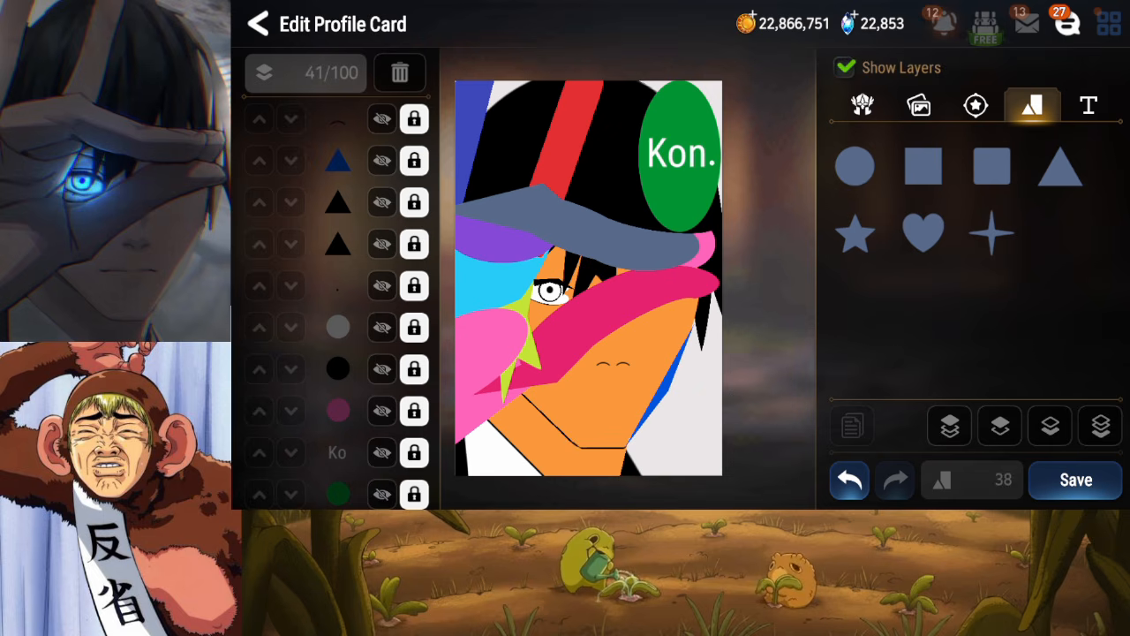
pyautogui.click(1089, 105)
pyautogui.click(1007, 161)
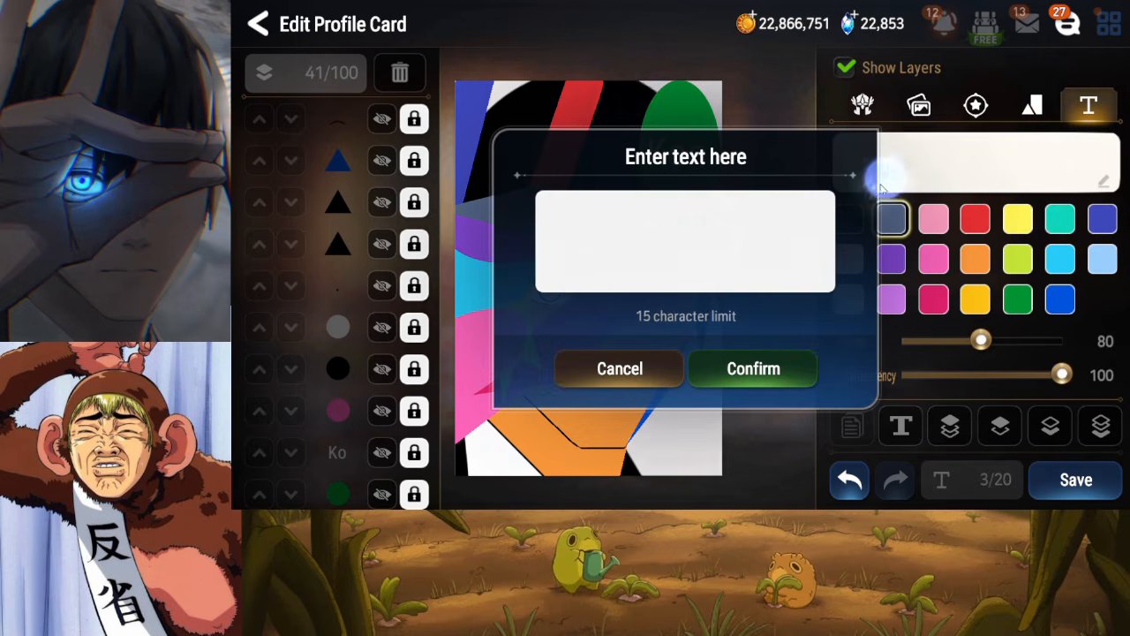
pyautogui.click(753, 368)
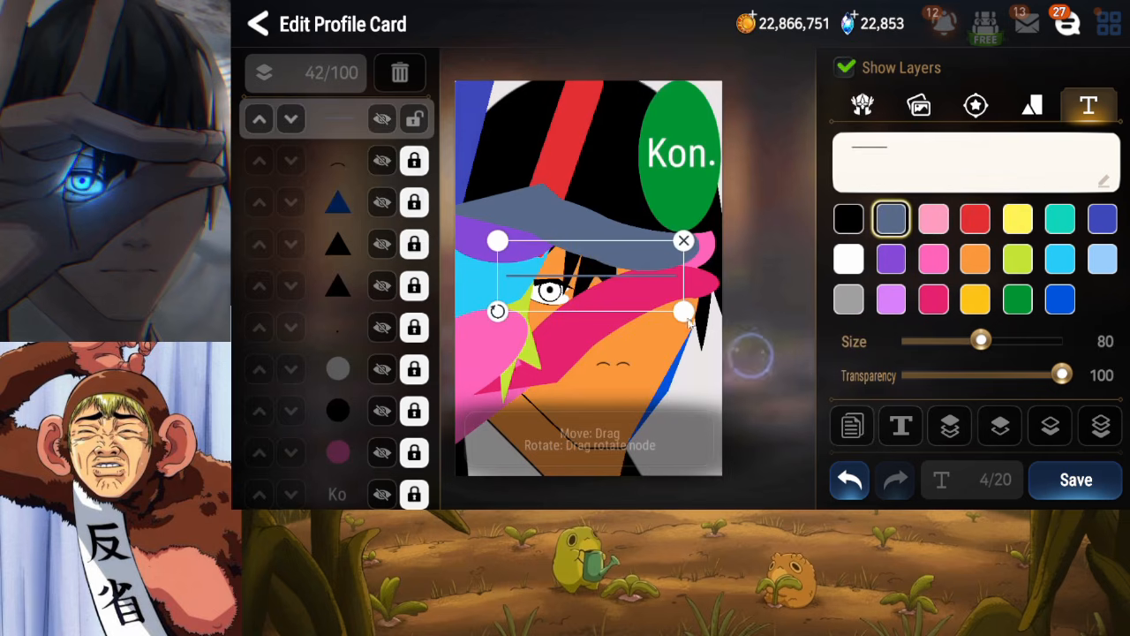
pyautogui.moveTo(615, 298); pyautogui.dragTo(640, 412)
pyautogui.moveTo(983, 341); pyautogui.dragTo(919, 343)
pyautogui.click(625, 400)
pyautogui.moveTo(624, 400); pyautogui.dragTo(614, 397)
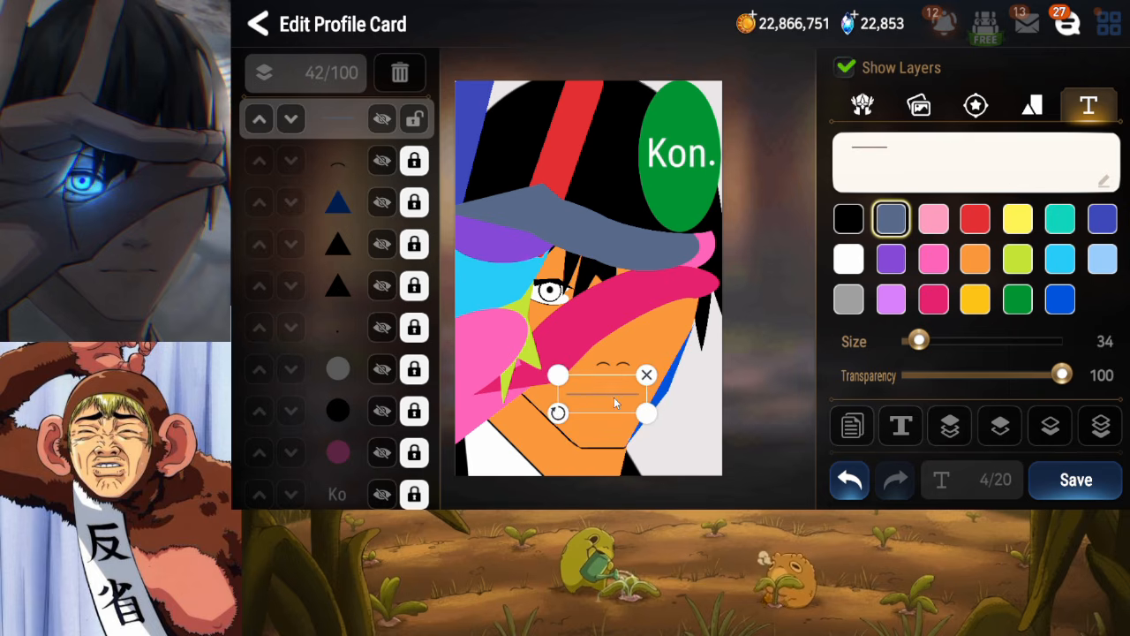
pyautogui.moveTo(931, 352); pyautogui.dragTo(915, 346)
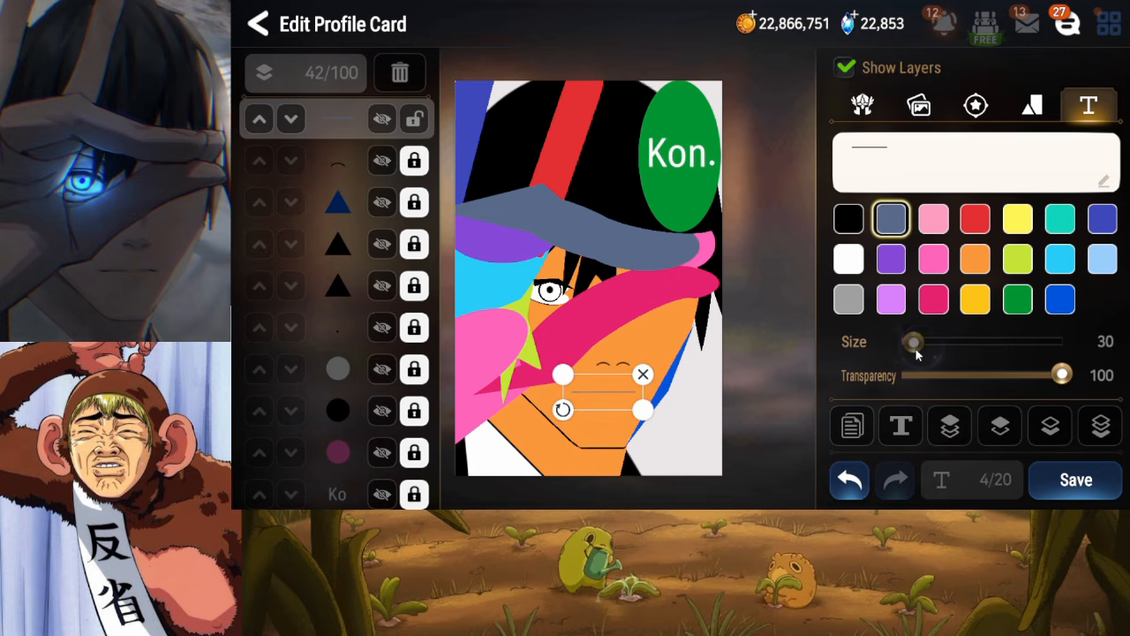
# Color the mouth line black, lock its layer and save the card
pyautogui.click(849, 218)
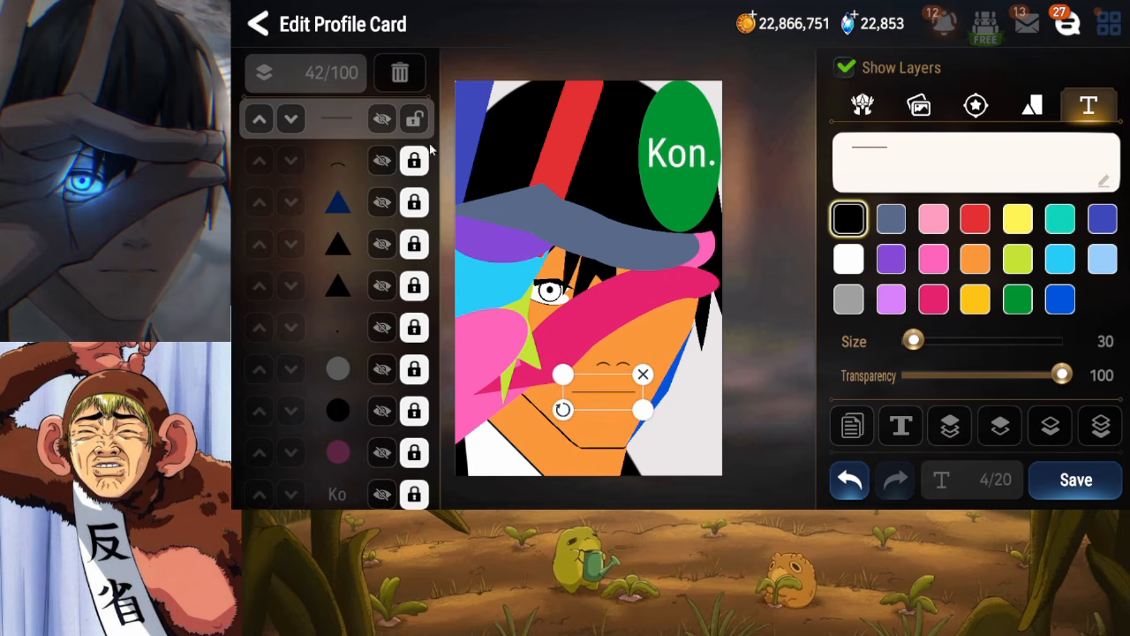
pyautogui.click(414, 119)
pyautogui.click(1096, 488)
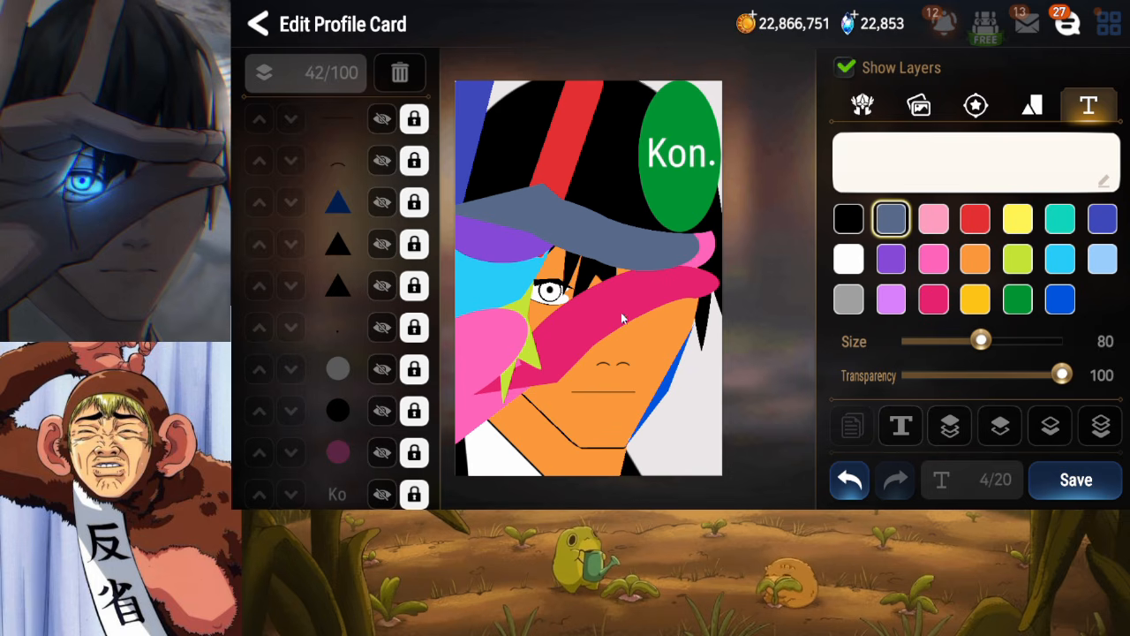
# Find the red square layer forming the diagonal finger over the hair, recolor it white, nudge it slightly up and lock it
pyautogui.moveTo(346, 345); pyautogui.dragTo(365, 180)
pyautogui.moveTo(344, 316); pyautogui.dragTo(349, 212)
pyautogui.moveTo(336, 358); pyautogui.dragTo(330, 283)
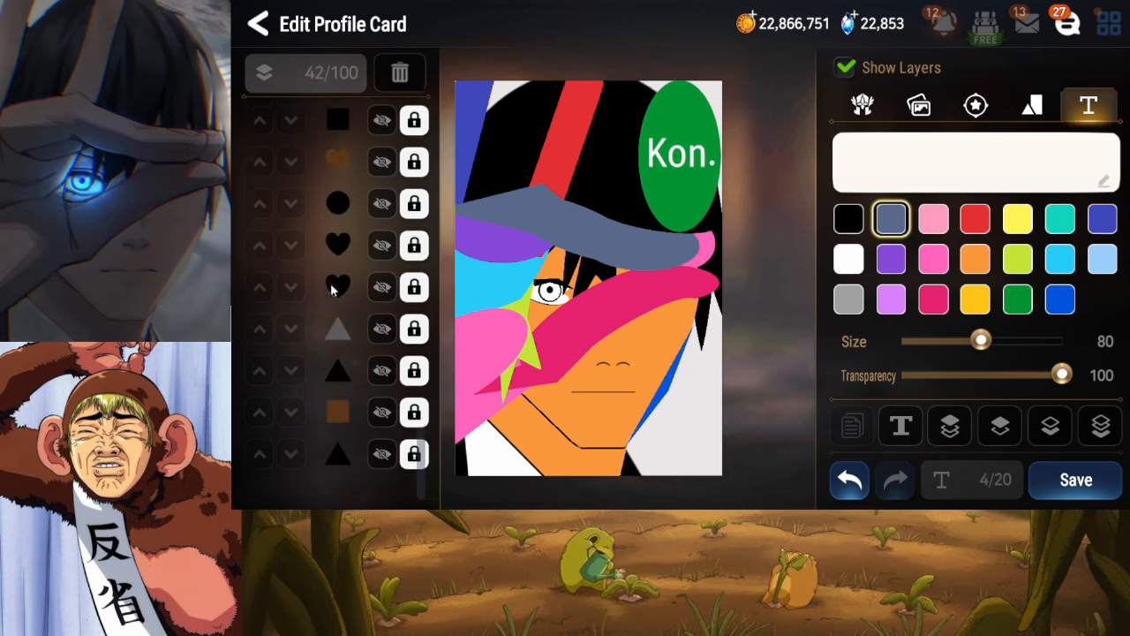
pyautogui.moveTo(332, 390); pyautogui.dragTo(348, 321)
pyautogui.moveTo(352, 282); pyautogui.dragTo(354, 334)
pyautogui.click(380, 436)
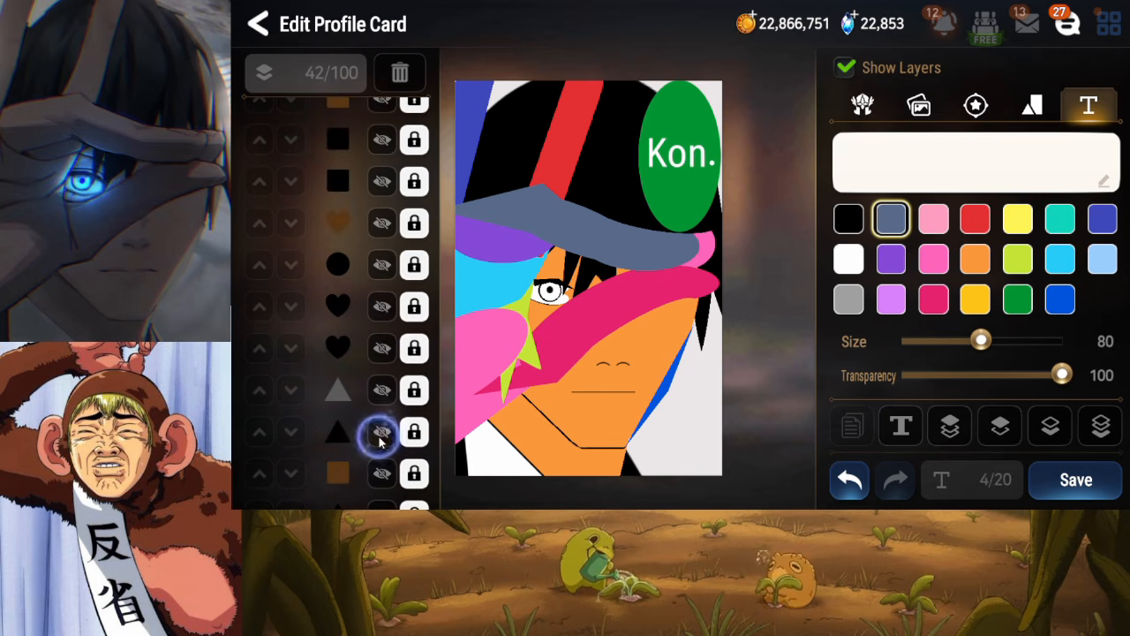
pyautogui.moveTo(382, 294); pyautogui.dragTo(383, 380)
pyautogui.moveTo(383, 261); pyautogui.dragTo(382, 388)
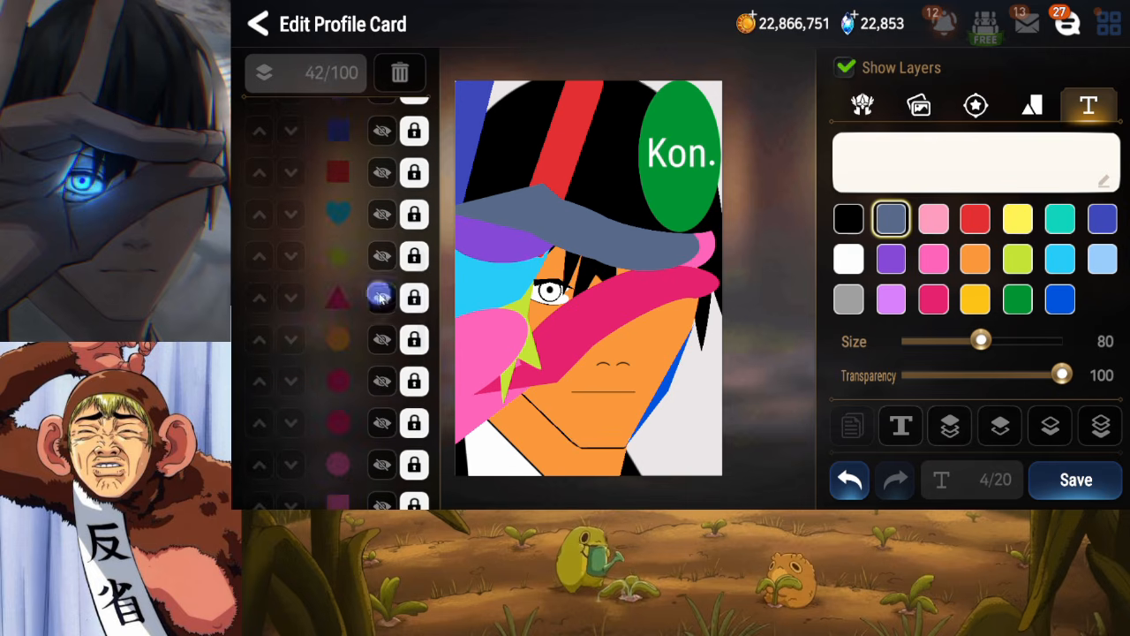
pyautogui.moveTo(379, 297); pyautogui.dragTo(380, 371)
pyautogui.moveTo(374, 275); pyautogui.dragTo(374, 320)
pyautogui.click(377, 297)
pyautogui.click(378, 297)
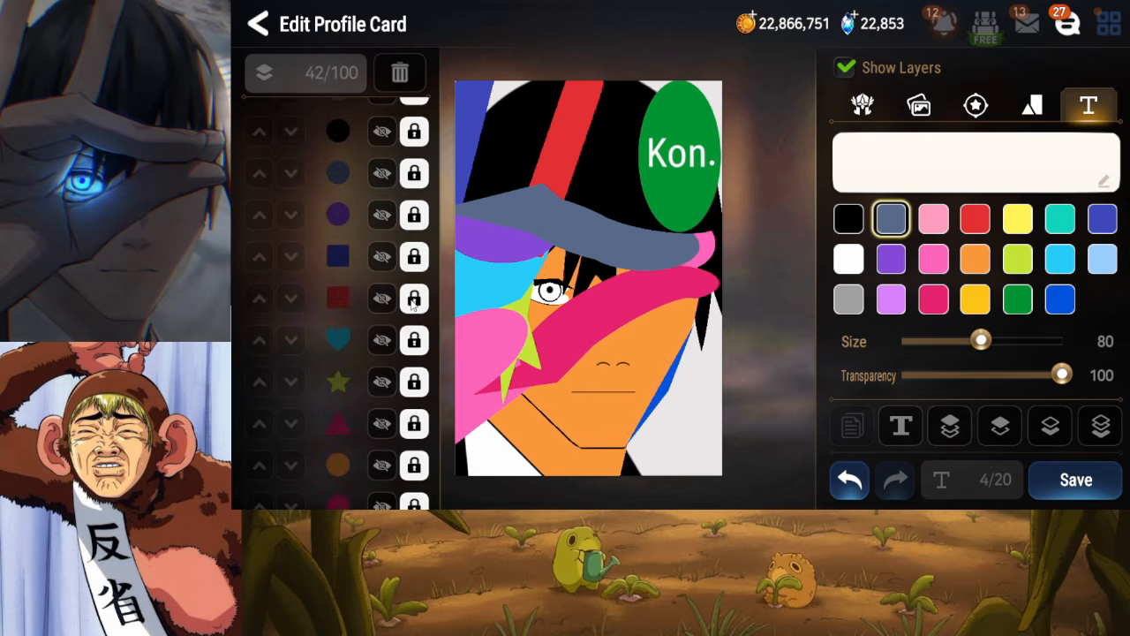
pyautogui.click(414, 301)
pyautogui.click(849, 272)
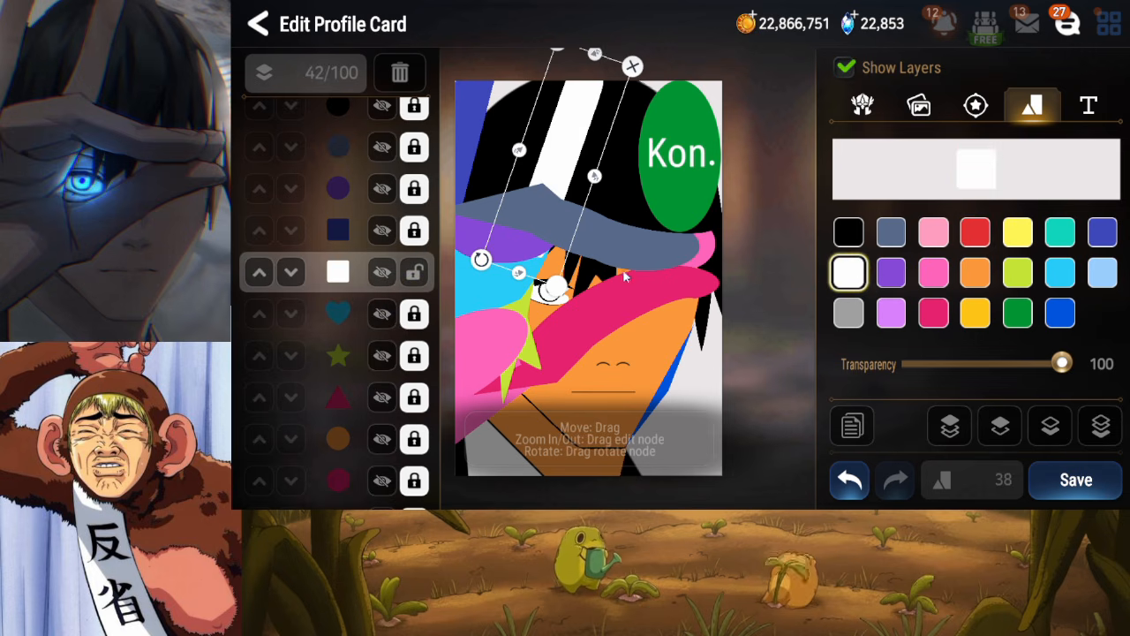
pyautogui.click(414, 272)
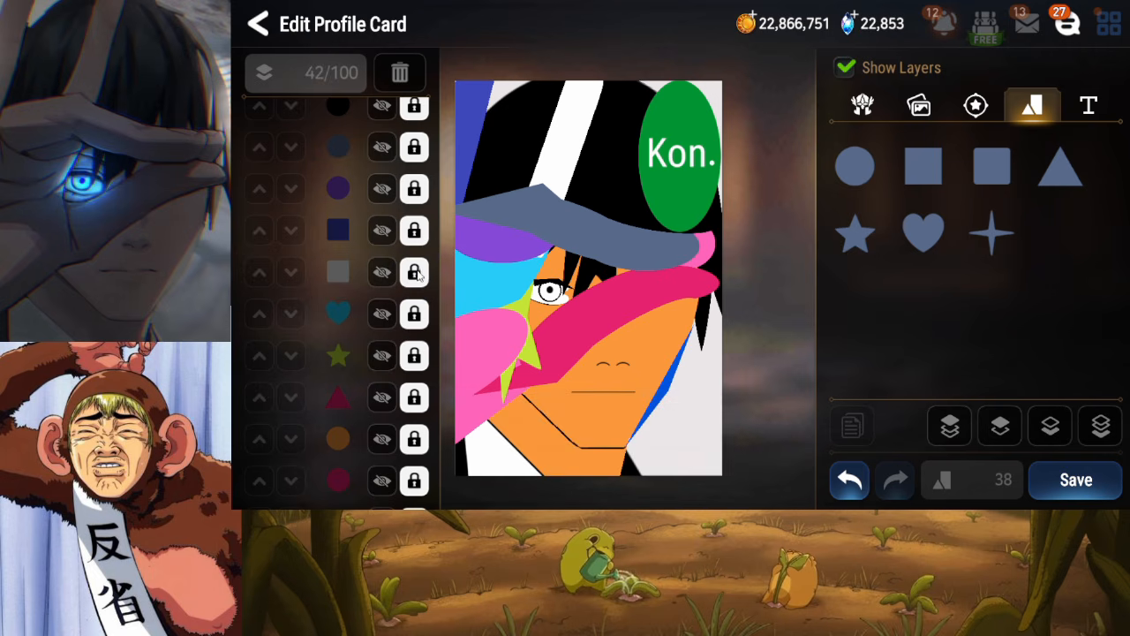
pyautogui.click(414, 273)
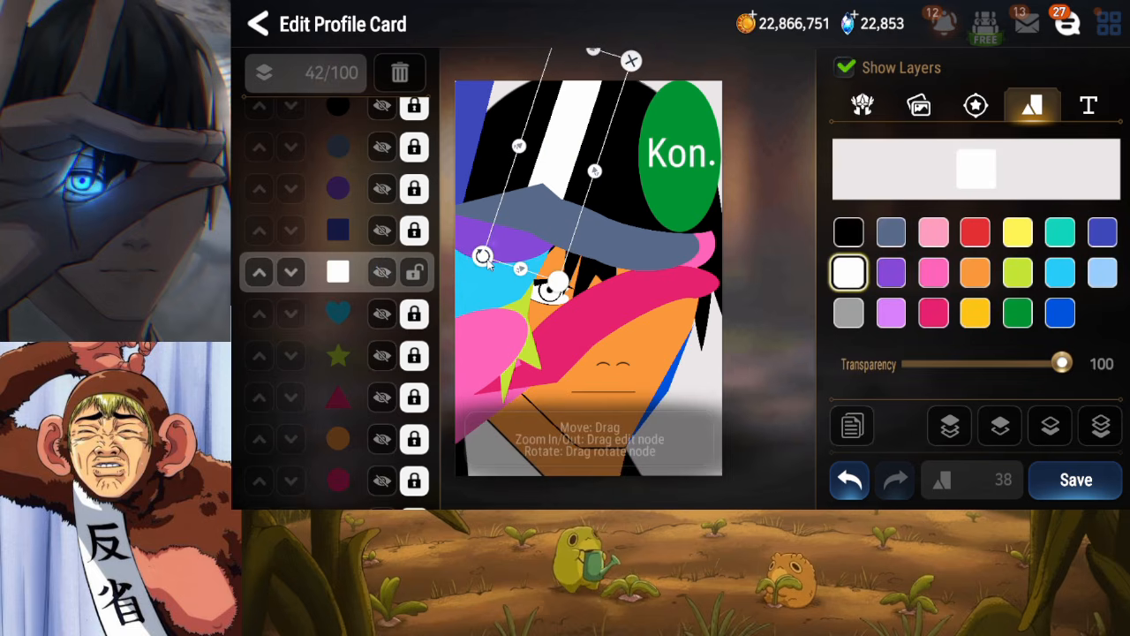
pyautogui.click(414, 272)
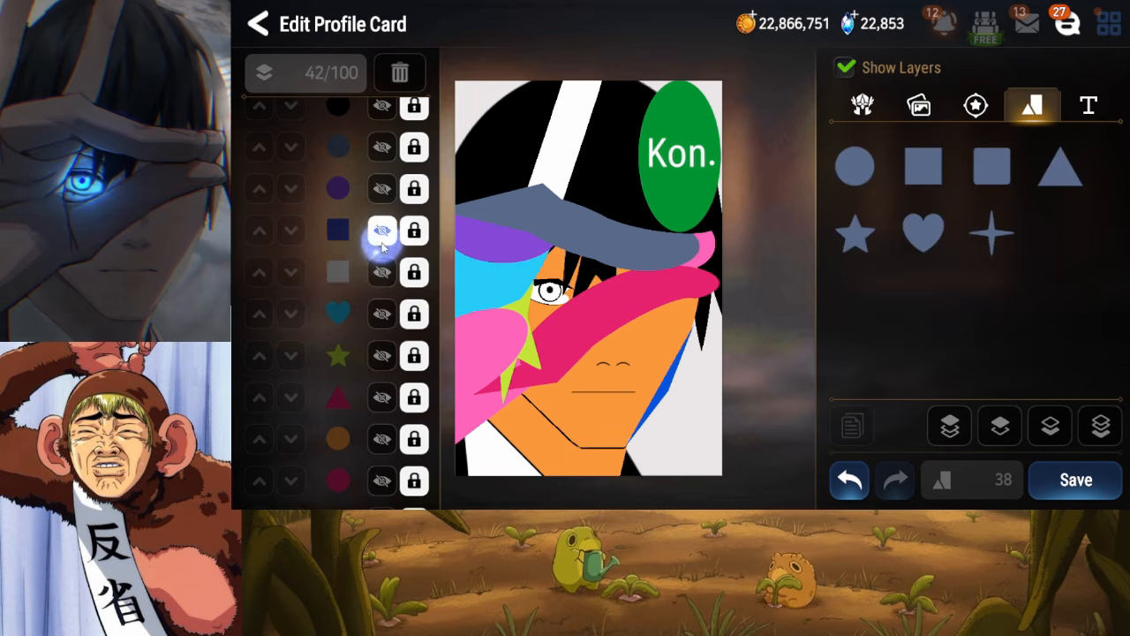
# Unlock the blue diagonal stripe at the portrait's upper-left edge, recolor it white and duplicate it
pyautogui.click(414, 231)
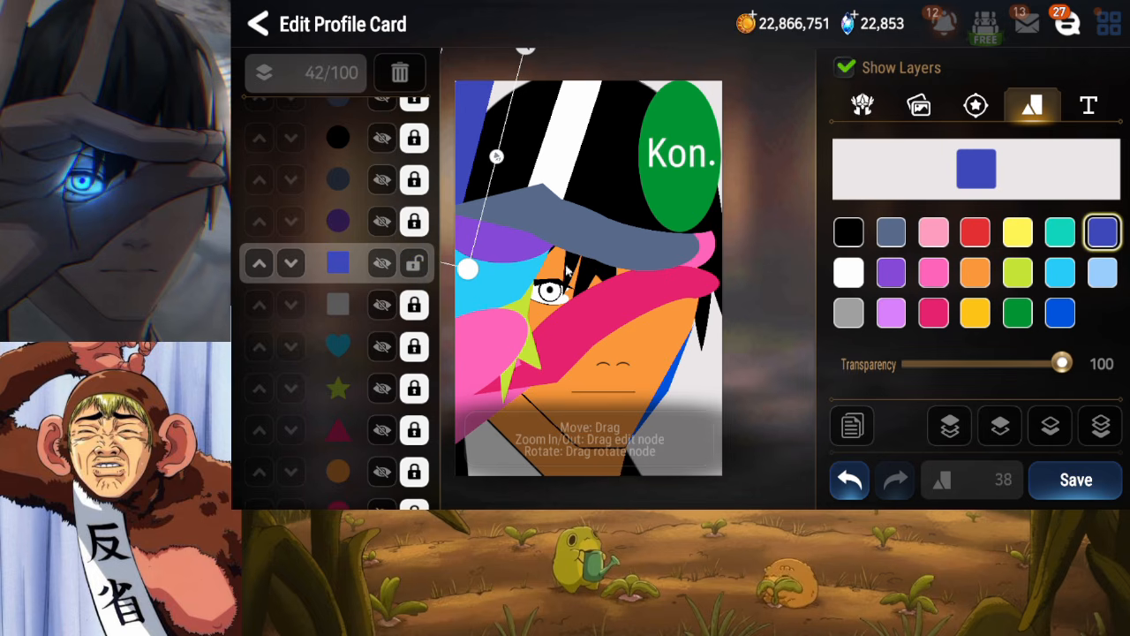
pyautogui.click(848, 270)
pyautogui.click(836, 415)
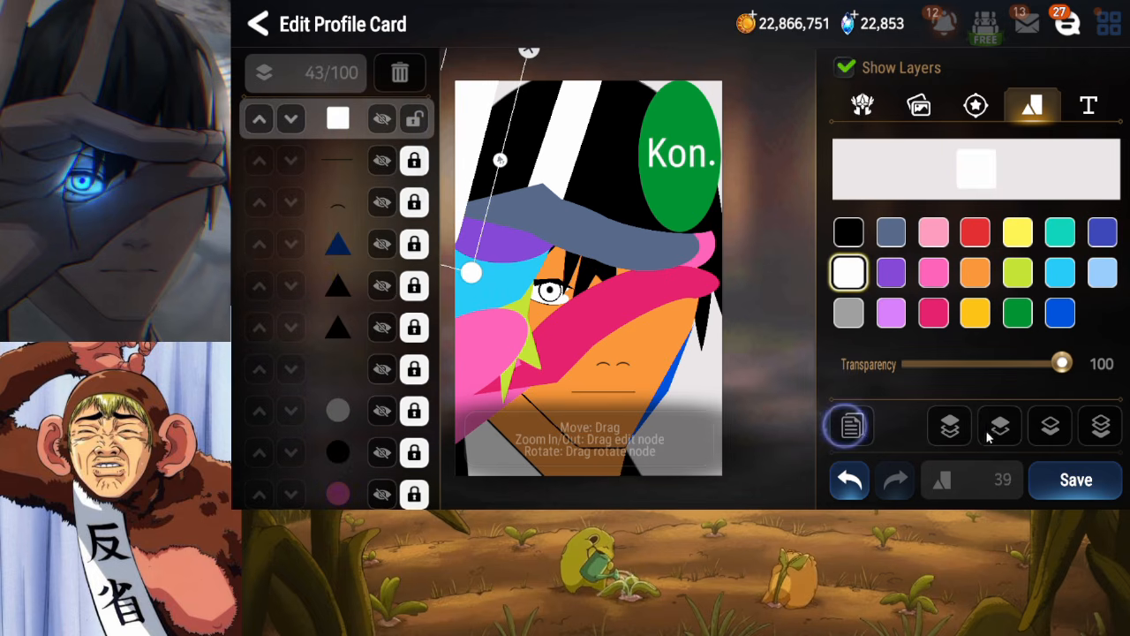
# Send the duplicated white stripe down the layer order to directly below the original stripe
pyautogui.click(1049, 428)
pyautogui.click(1046, 429)
pyautogui.click(1046, 430)
pyautogui.click(1045, 430)
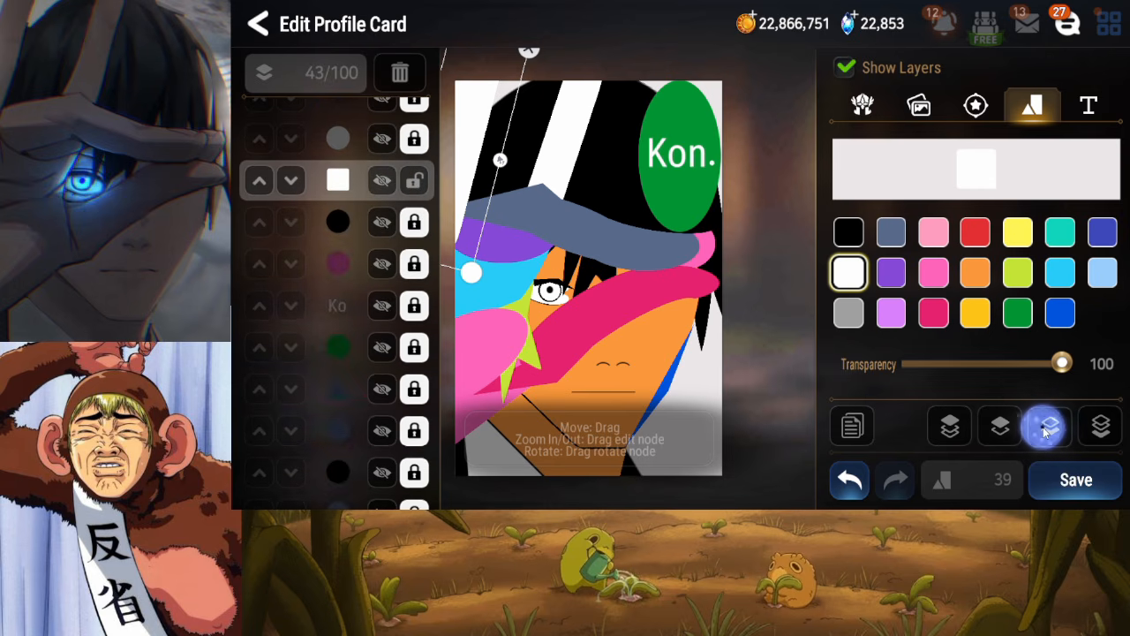
pyautogui.click(1046, 429)
pyautogui.click(1045, 430)
pyautogui.click(1046, 429)
pyautogui.click(1045, 429)
pyautogui.click(1046, 429)
pyautogui.click(1046, 429)
pyautogui.click(1046, 429)
pyautogui.click(1045, 429)
pyautogui.click(1046, 429)
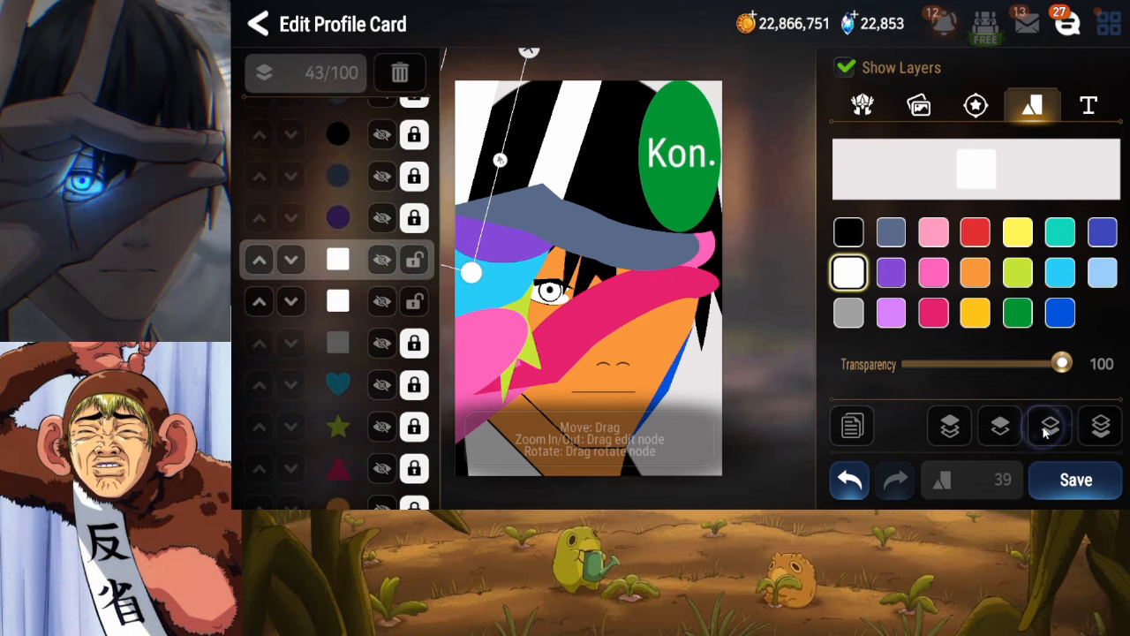
pyautogui.click(1045, 429)
# Lock the original white stripe, recolor the duplicate beneath it black as an outline, lock it and save the card
pyautogui.click(408, 232)
pyautogui.click(848, 232)
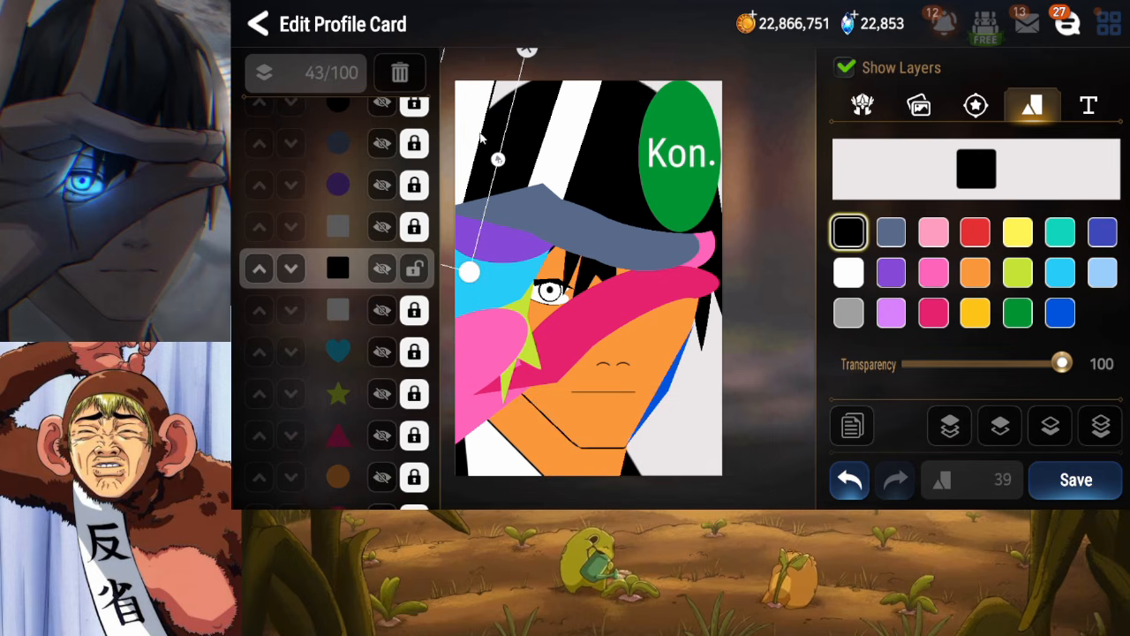
pyautogui.click(415, 269)
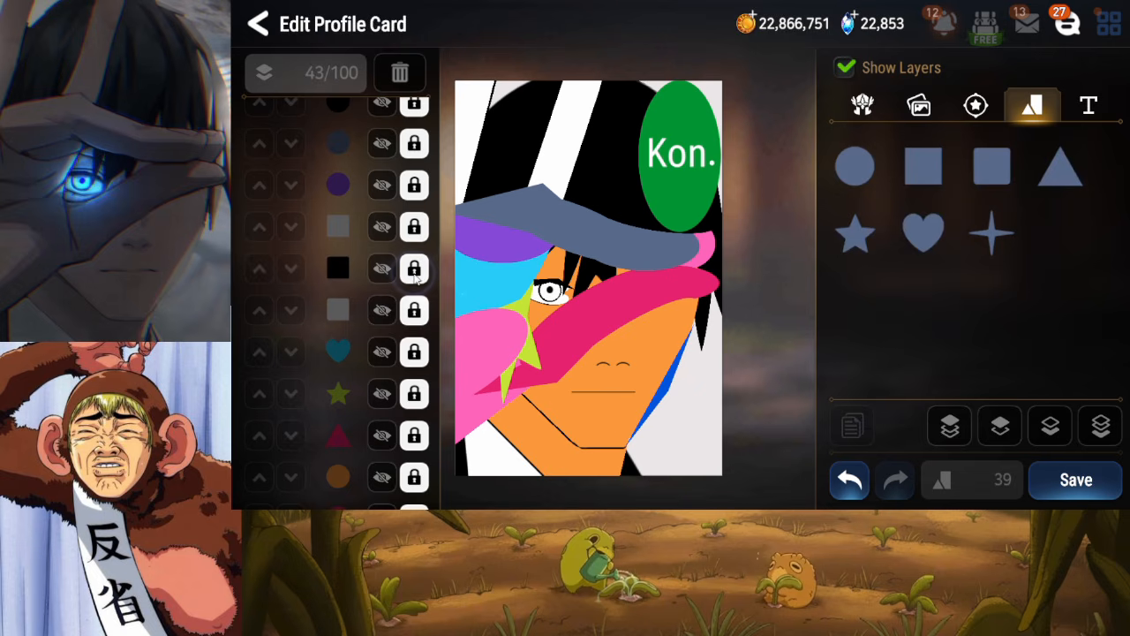
pyautogui.click(1052, 475)
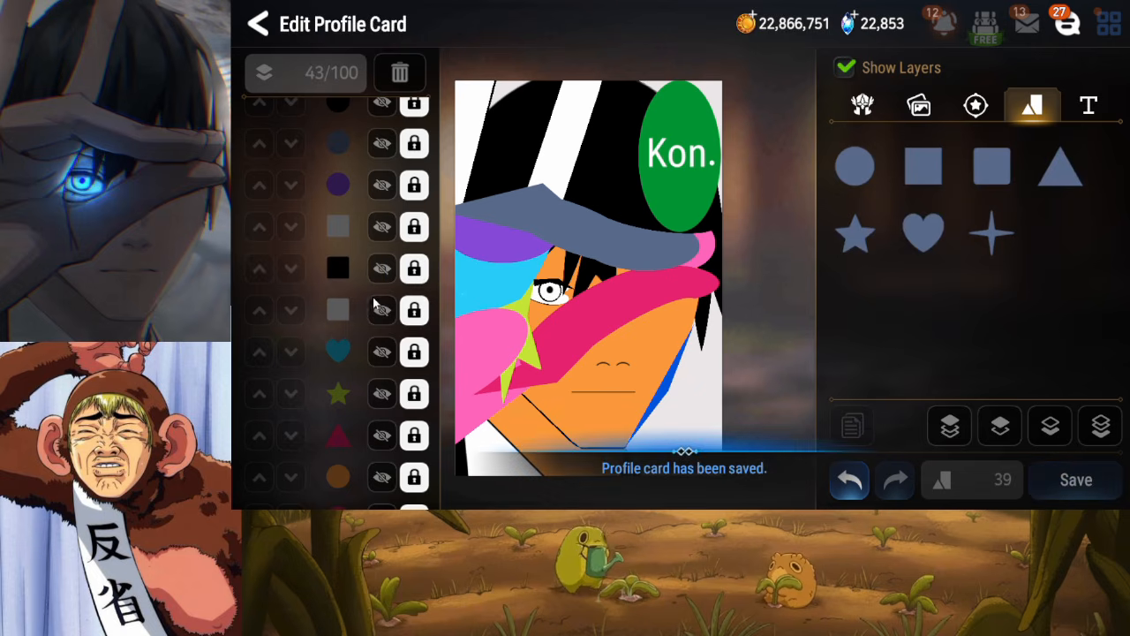
# Find the gray-blue triangle layer of the hand above the eye, unlock it and recolor it white
pyautogui.moveTo(382, 354); pyautogui.dragTo(343, 455)
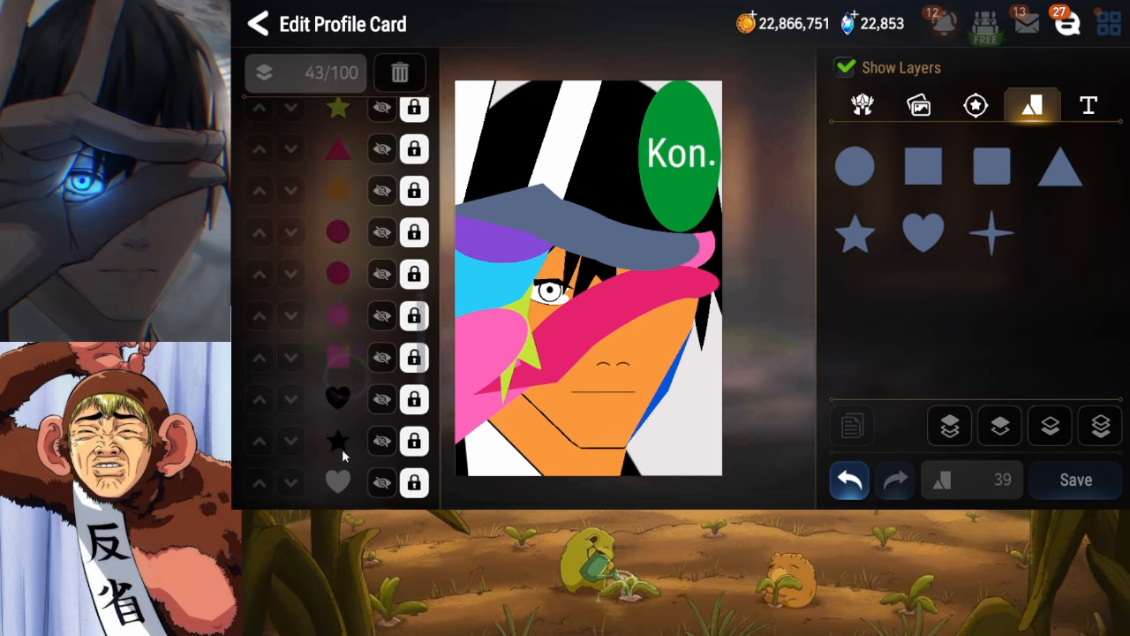
pyautogui.moveTo(361, 217); pyautogui.dragTo(376, 298)
pyautogui.click(377, 231)
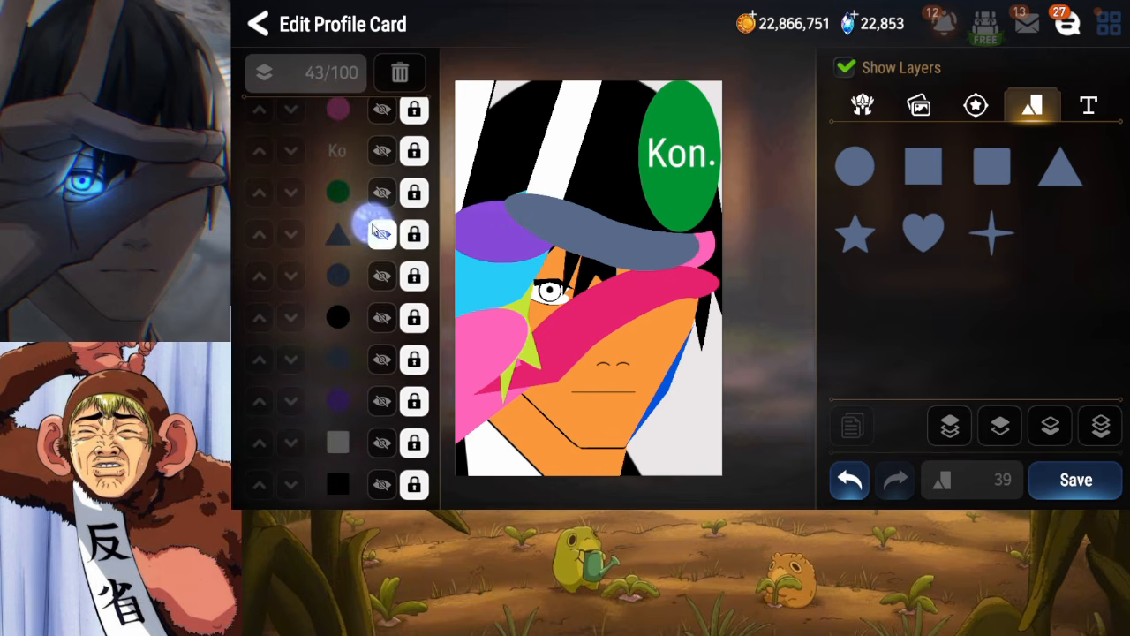
pyautogui.click(412, 234)
pyautogui.click(849, 272)
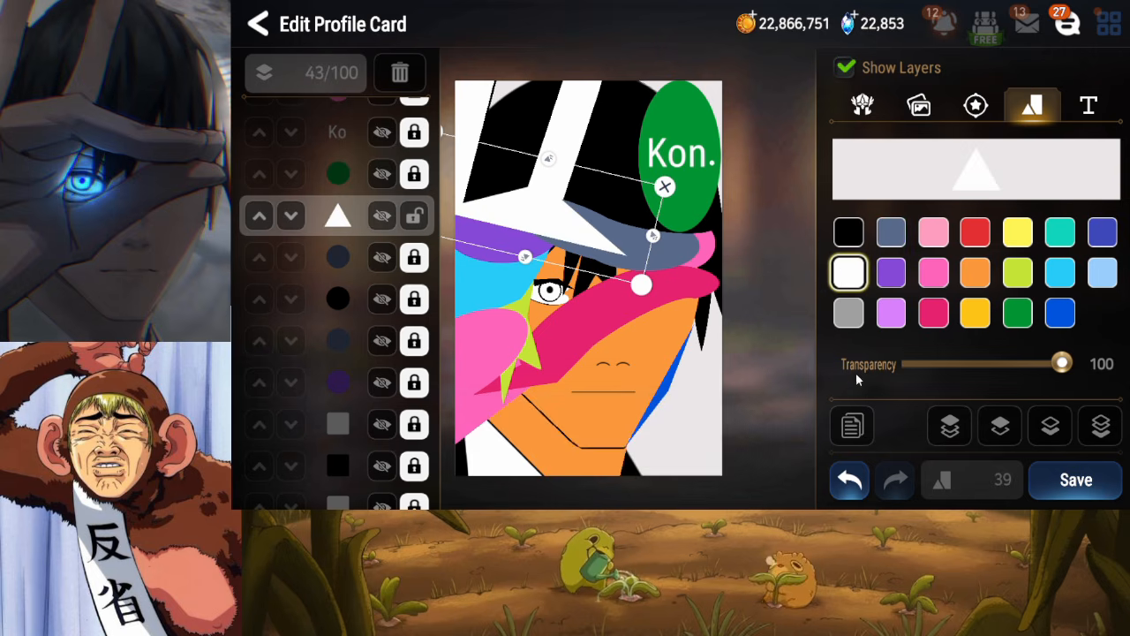
# Duplicate the white hand triangle and send the copy down the layer order to directly below the original
pyautogui.click(852, 427)
pyautogui.click(1051, 427)
pyautogui.click(1057, 434)
pyautogui.click(1057, 433)
pyautogui.click(1057, 434)
pyautogui.click(1057, 434)
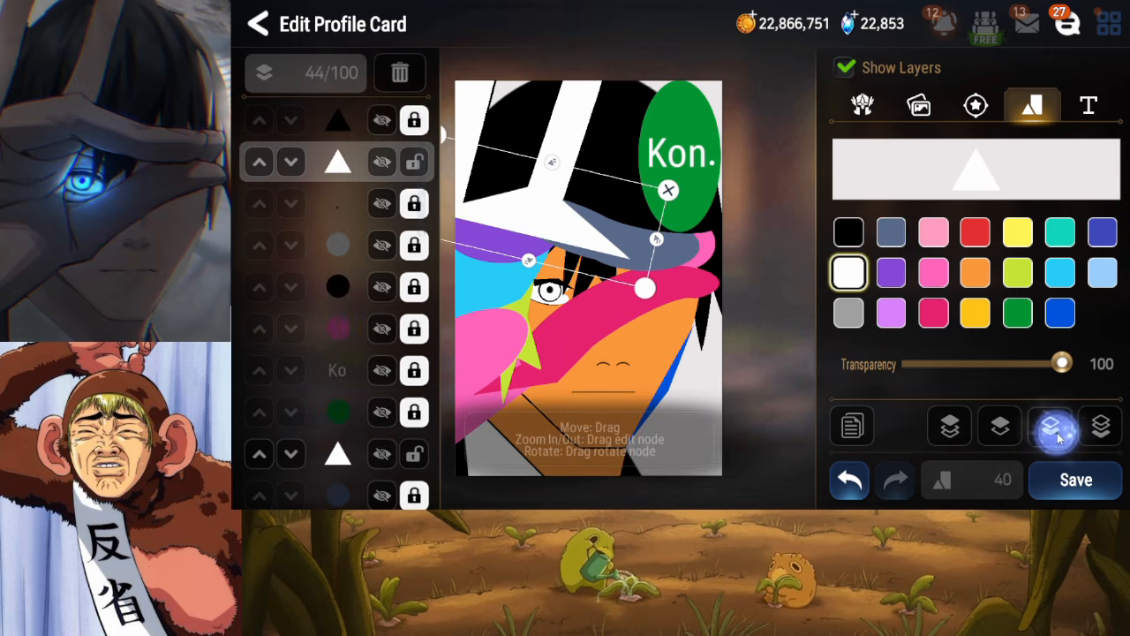
pyautogui.click(1057, 434)
pyautogui.click(1058, 434)
pyautogui.click(1057, 433)
pyautogui.click(1057, 434)
pyautogui.click(1058, 434)
pyautogui.click(1057, 434)
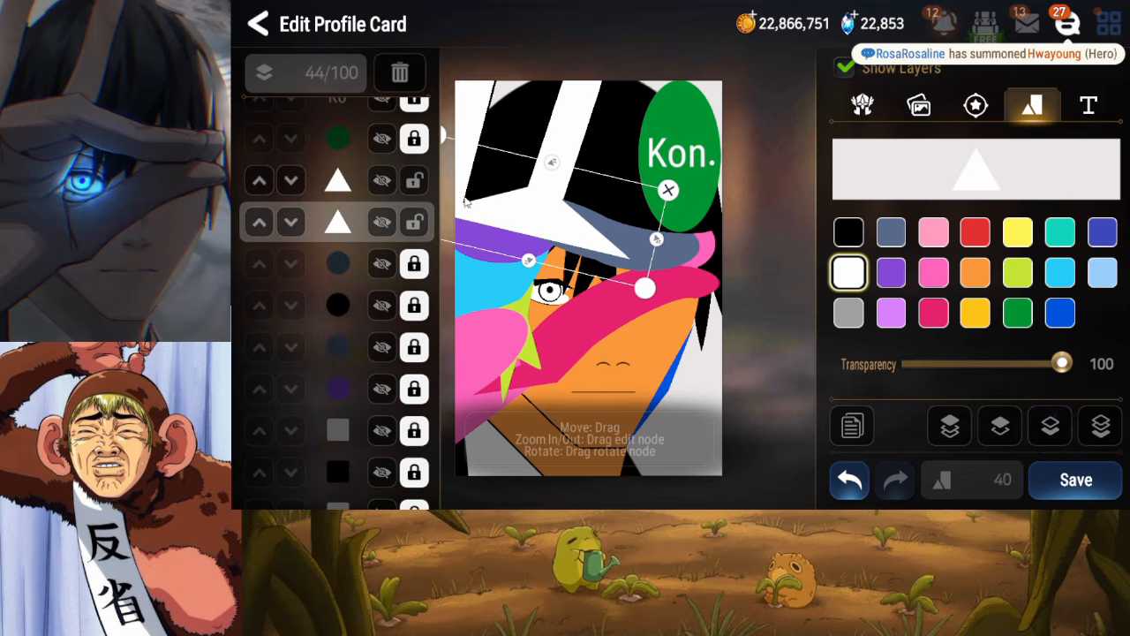
# Lock the original white triangle, recolor the copy black and send it one layer lower, beneath the gray-blue ellipse
pyautogui.click(415, 181)
pyautogui.click(847, 233)
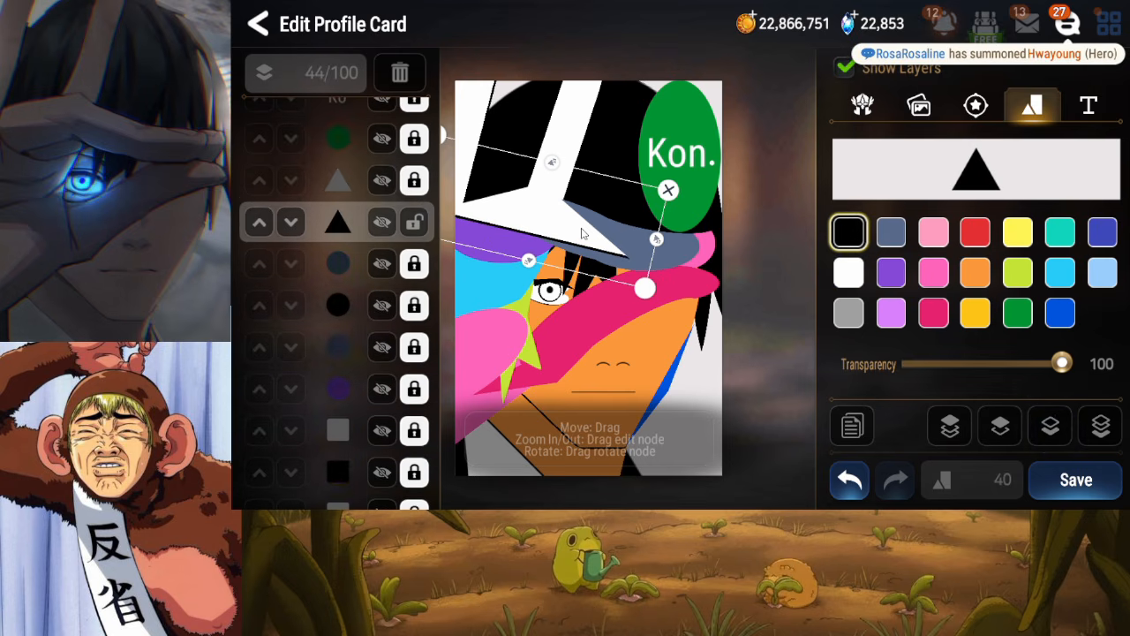
pyautogui.click(1057, 430)
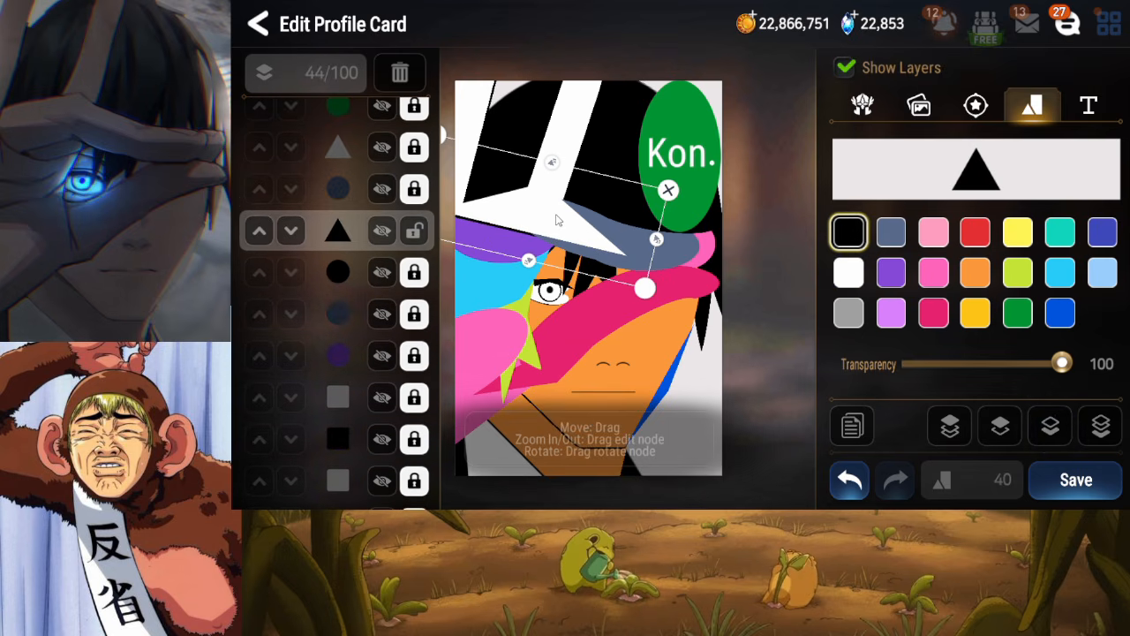
# Offset the black triangle copy slightly up-left as an outline and lock it, and recolor the upper gray-blue ellipse white and lock it
pyautogui.moveTo(557, 220); pyautogui.dragTo(552, 214)
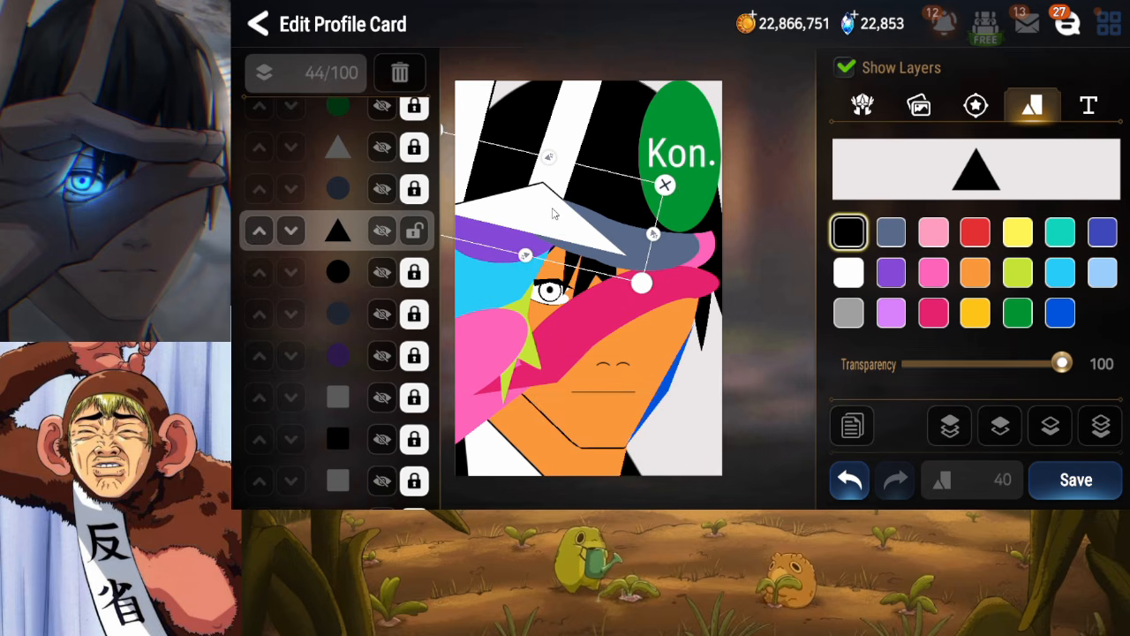
pyautogui.click(374, 189)
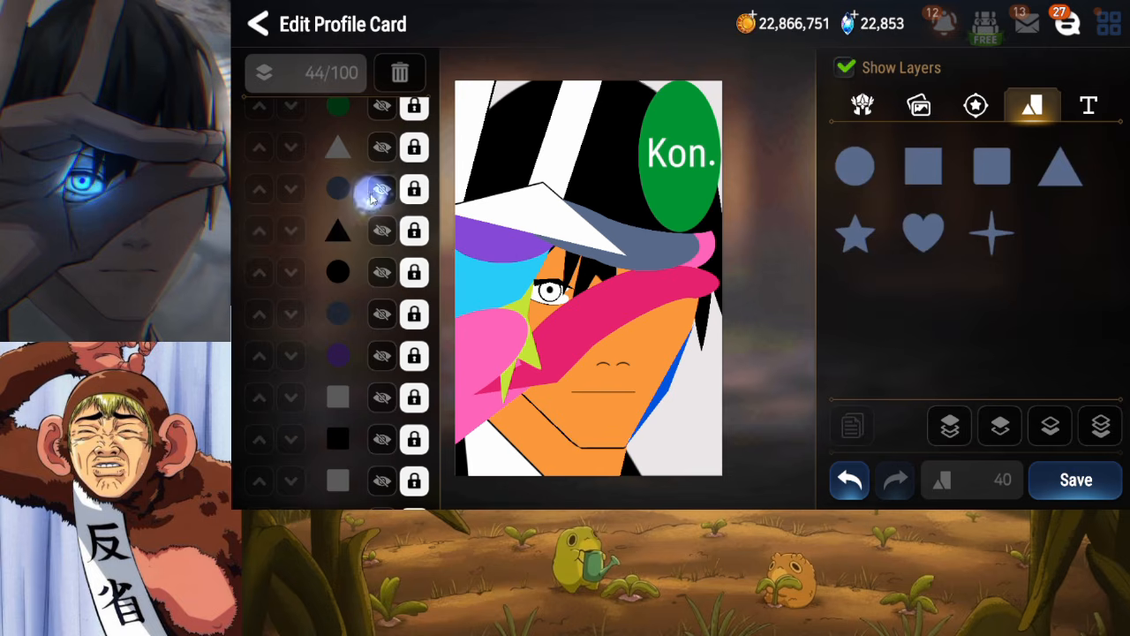
pyautogui.click(851, 275)
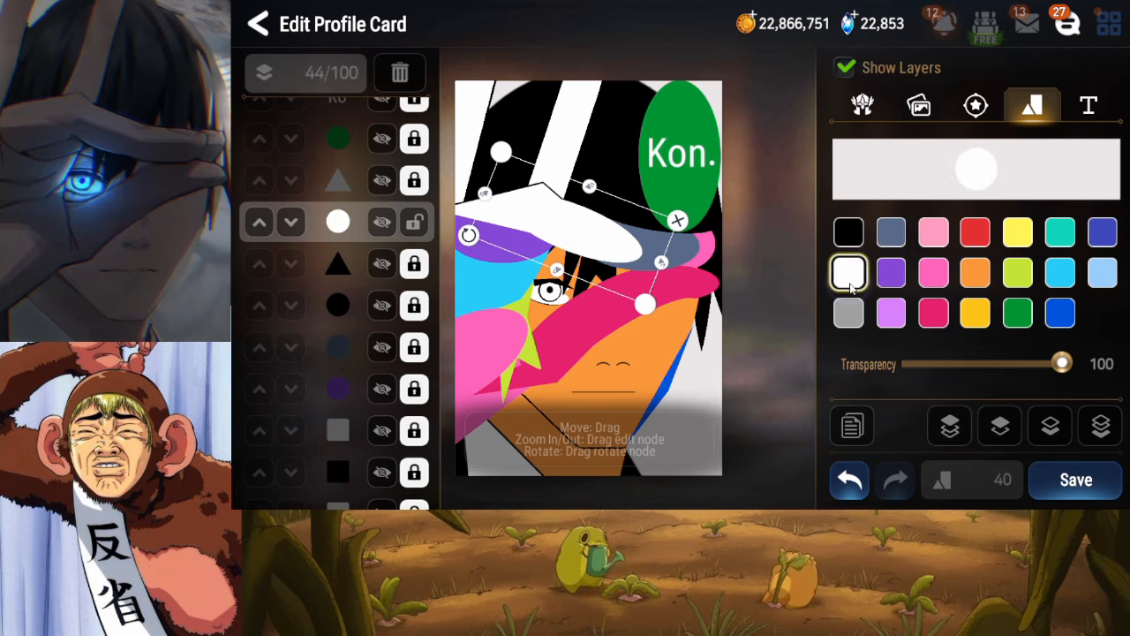
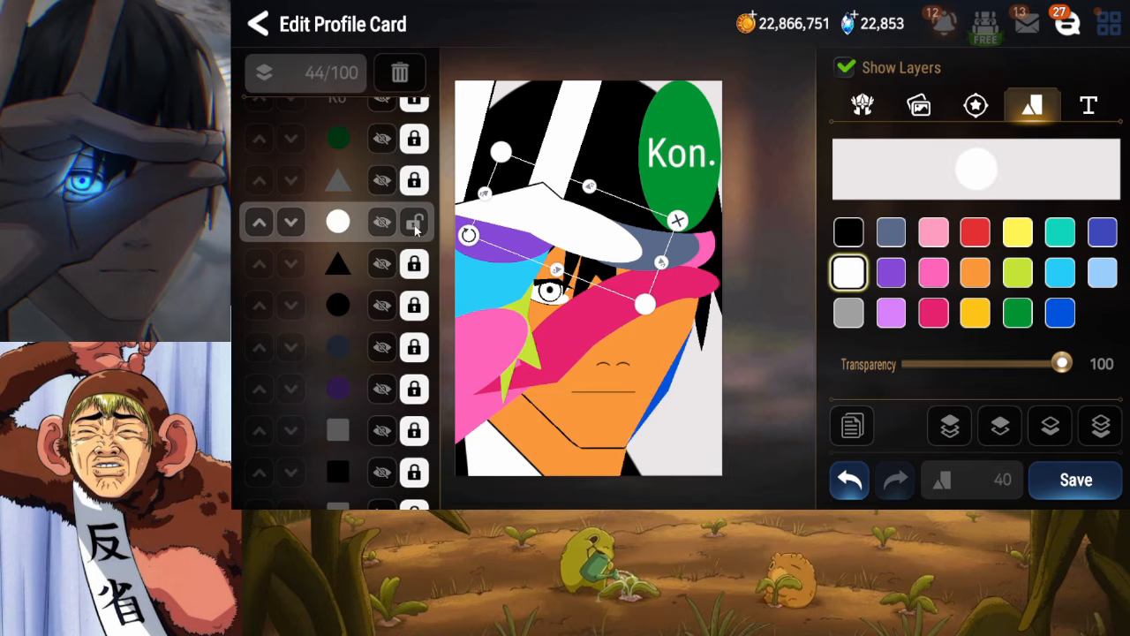
pyautogui.click(414, 223)
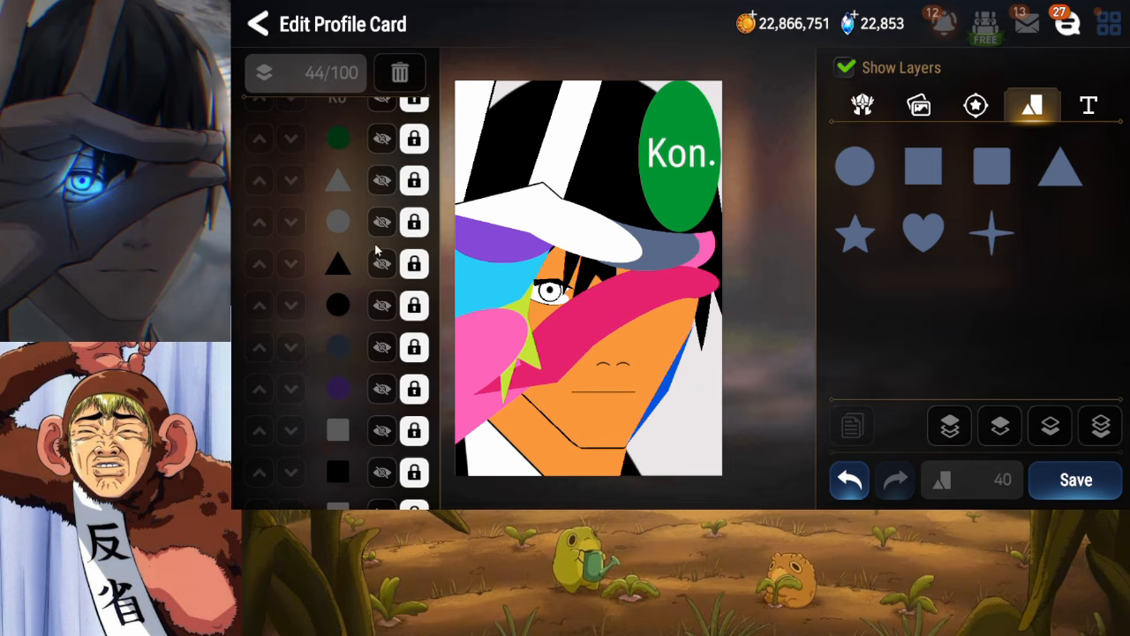
# Find the remaining gray-blue ellipse of the hand above the eye, unlock it and recolor it white
pyautogui.scroll(-1, 380, 335)
pyautogui.click(384, 325)
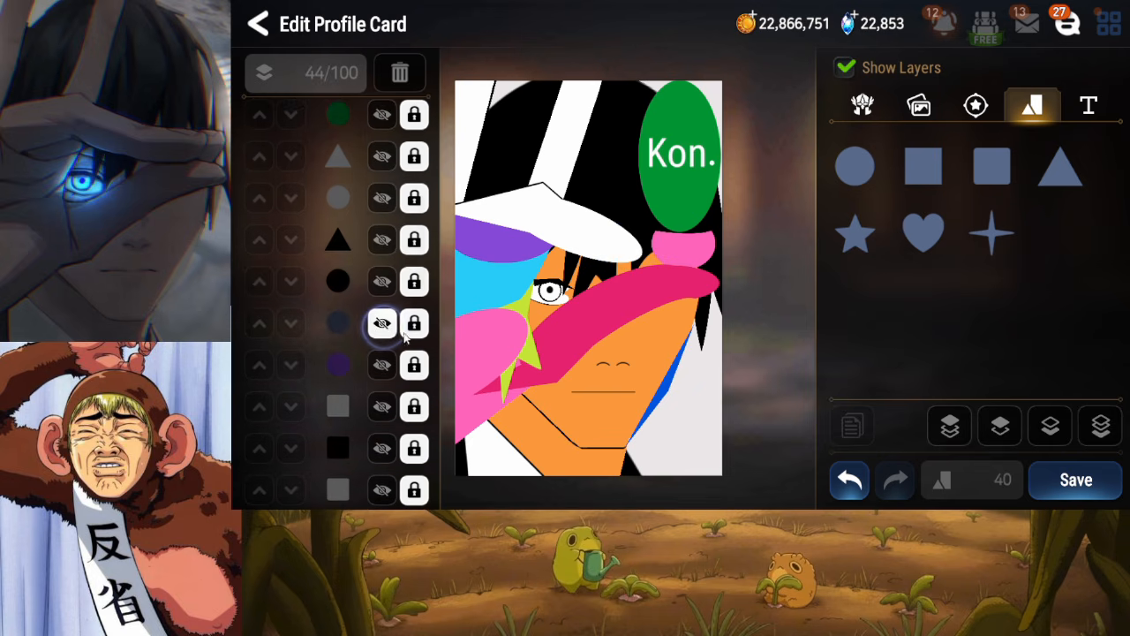
pyautogui.click(415, 324)
pyautogui.click(849, 233)
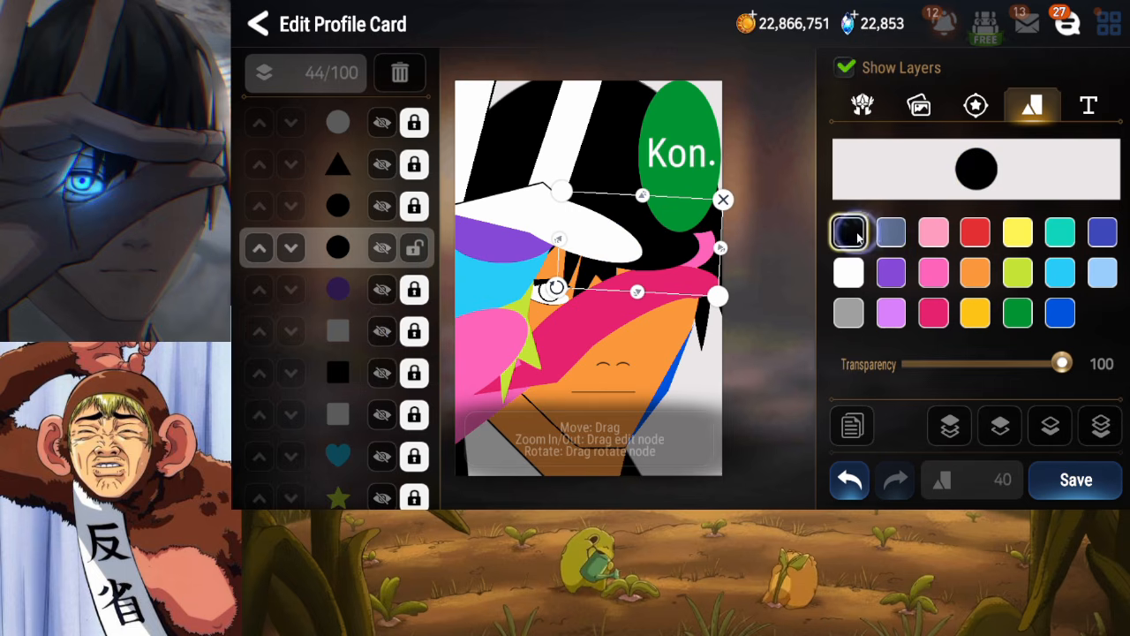
pyautogui.click(849, 273)
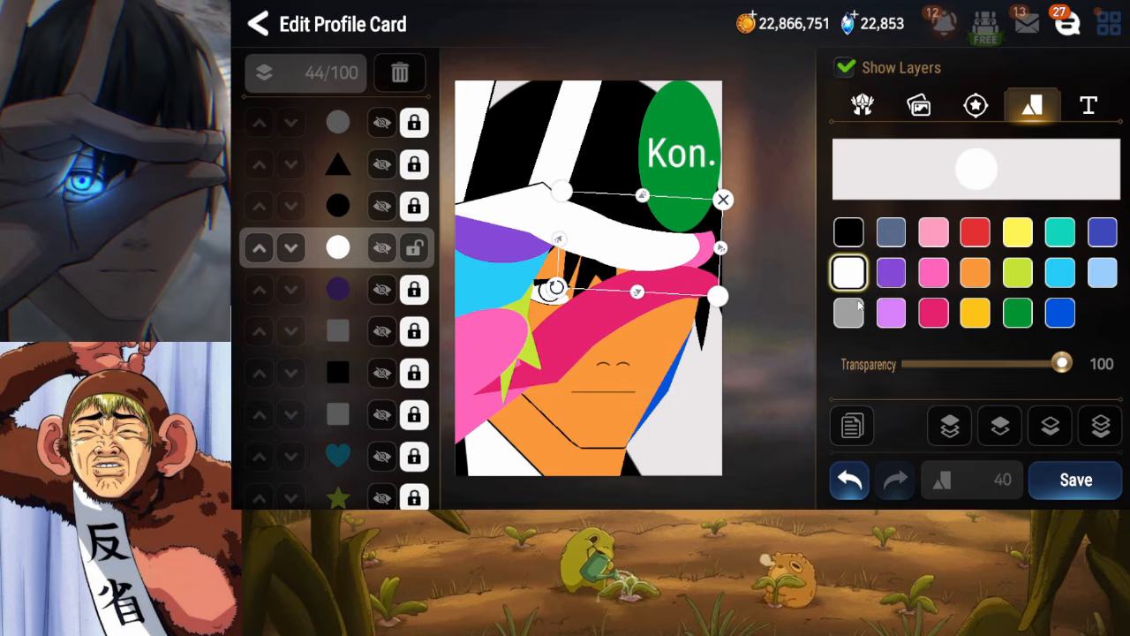
# Duplicate the white hand ellipse and send the copy down the layer order to directly below the original
pyautogui.click(853, 428)
pyautogui.click(1051, 429)
pyautogui.click(1051, 429)
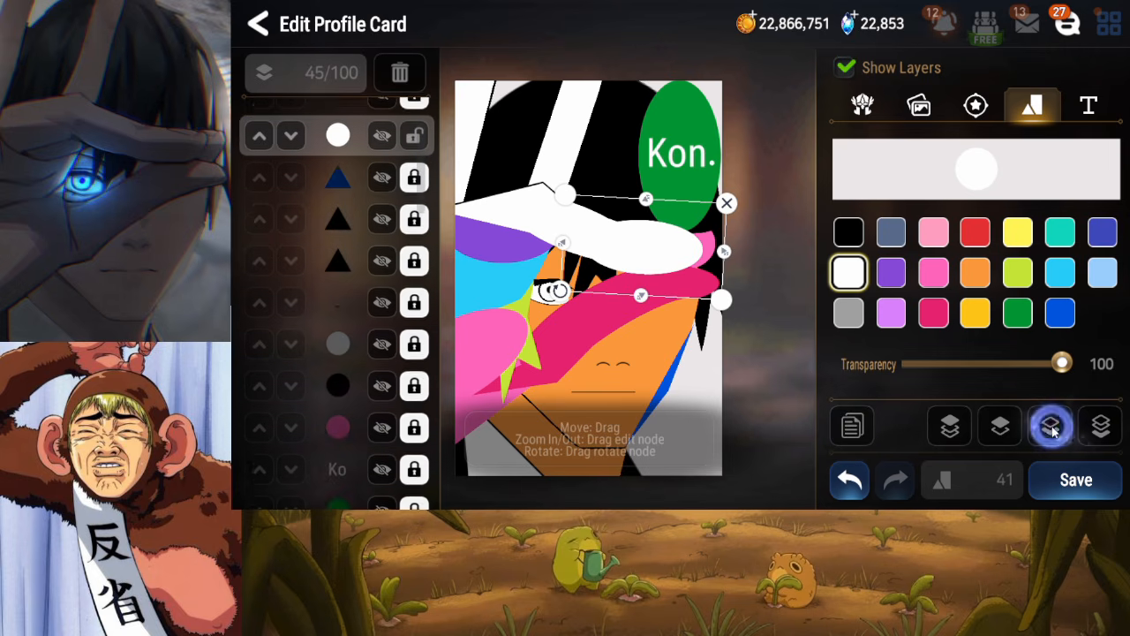
pyautogui.click(1051, 428)
pyautogui.click(1051, 429)
pyautogui.click(1051, 429)
pyautogui.click(1051, 428)
pyautogui.click(1051, 428)
pyautogui.click(1051, 428)
pyautogui.click(1051, 429)
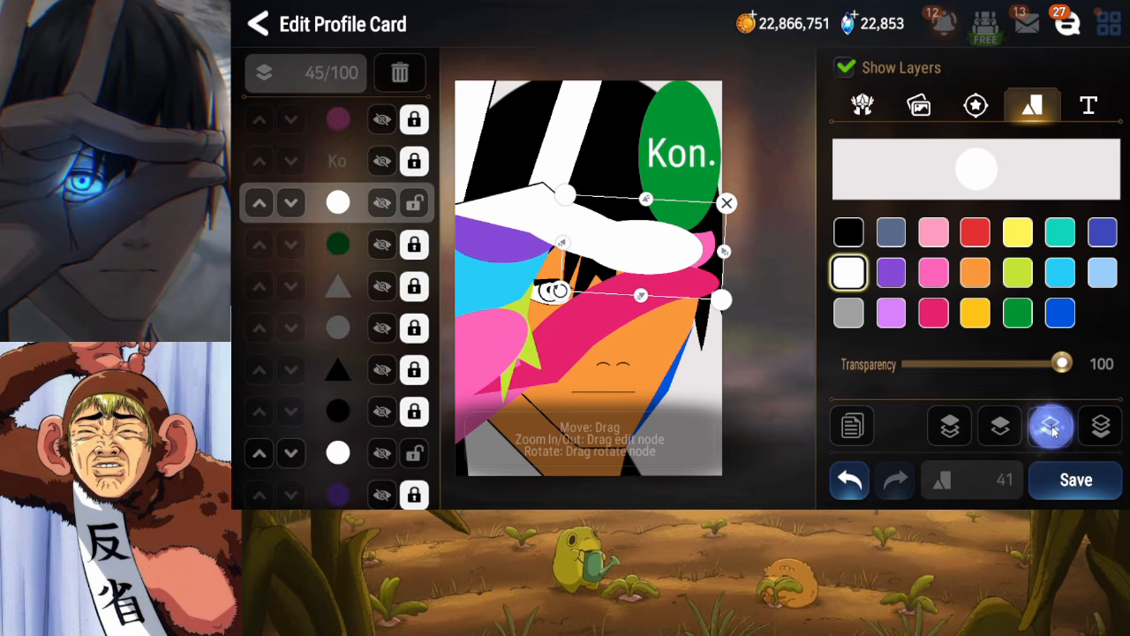
pyautogui.click(1051, 429)
pyautogui.click(1051, 428)
pyautogui.click(1051, 428)
pyautogui.click(1051, 428)
pyautogui.click(1051, 428)
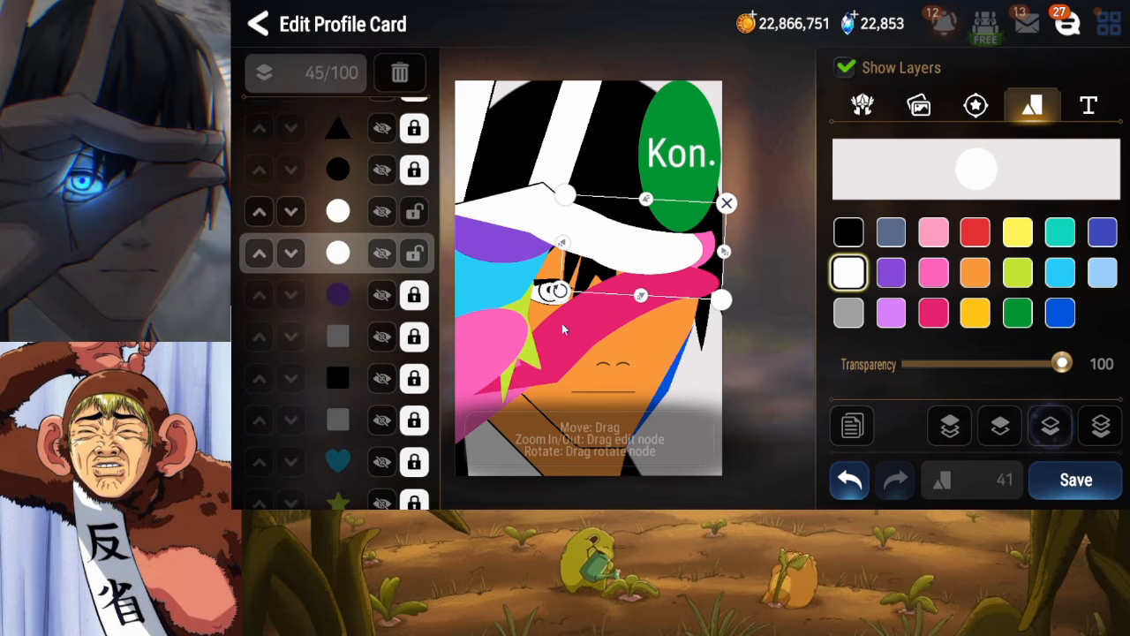
# Lock the original white ellipse, recolor the copy black, shift and stretch it slightly into an outline and lock it
pyautogui.click(414, 211)
pyautogui.click(849, 231)
pyautogui.moveTo(644, 263); pyautogui.dragTo(640, 262)
pyautogui.moveTo(716, 253); pyautogui.dragTo(637, 297)
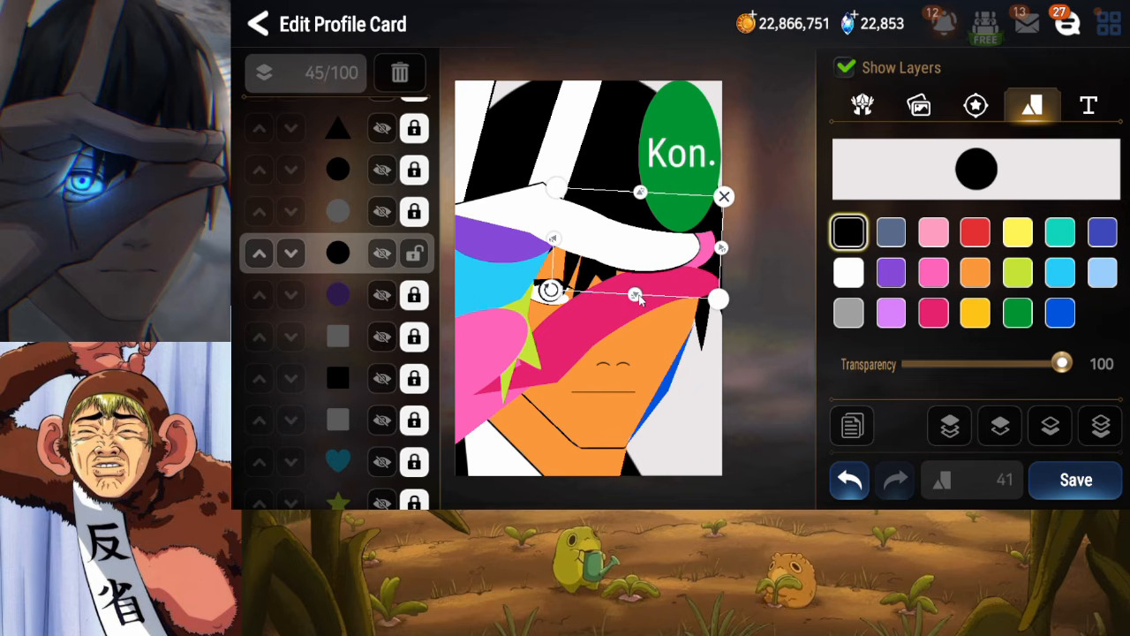
pyautogui.click(414, 254)
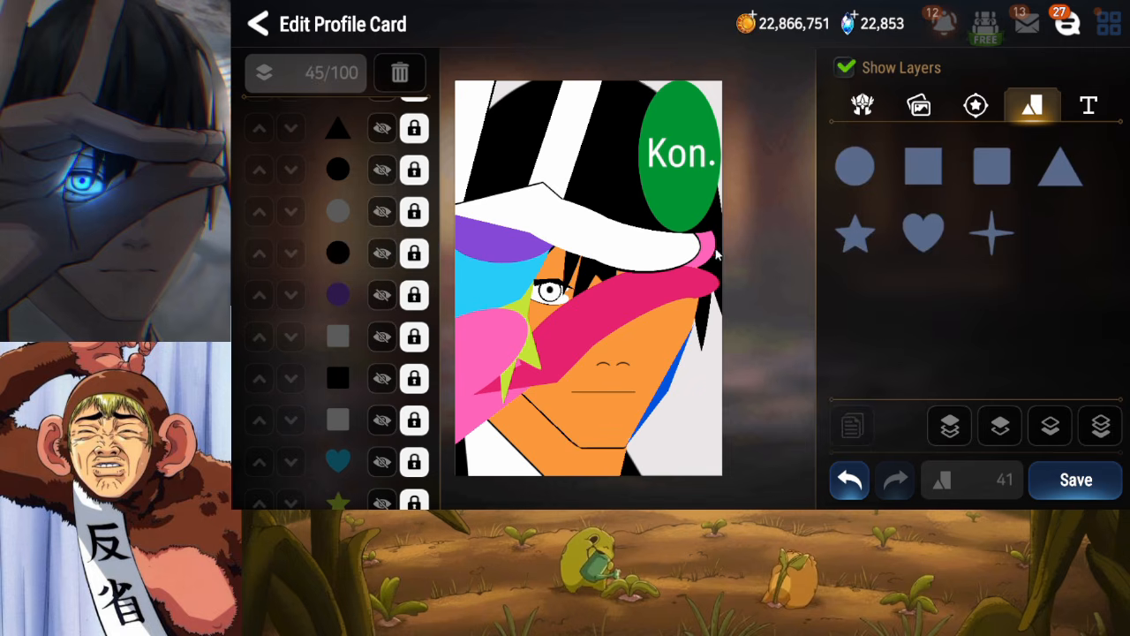
# Find the cyan heart layer of the hand, unlock it and recolor it black
pyautogui.moveTo(382, 500); pyautogui.dragTo(392, 328)
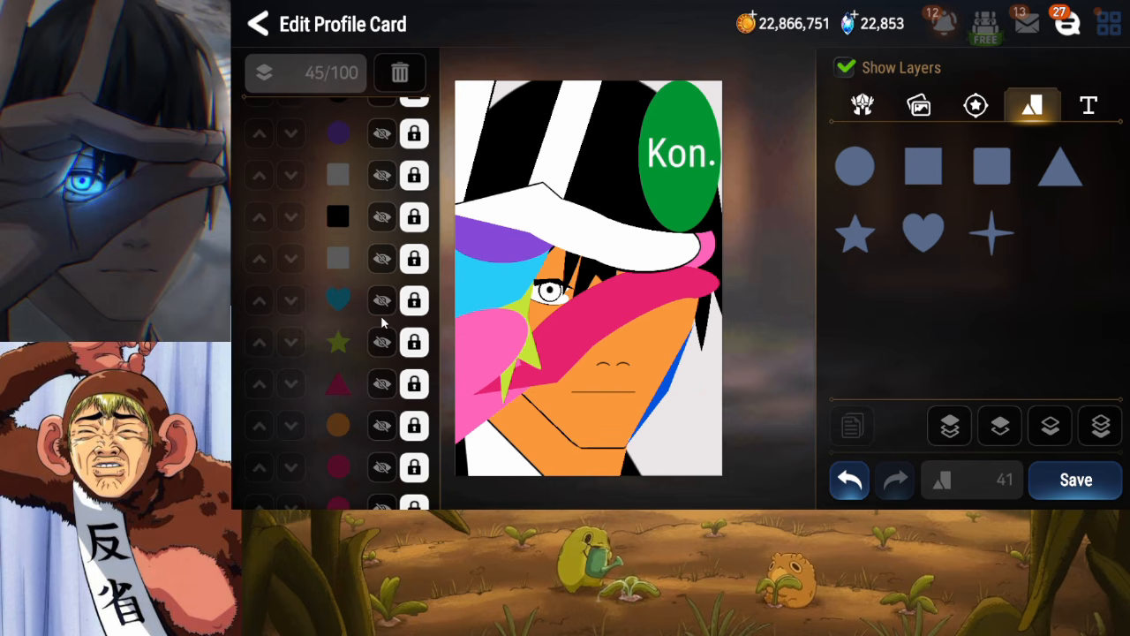
pyautogui.moveTo(381, 318); pyautogui.dragTo(380, 303)
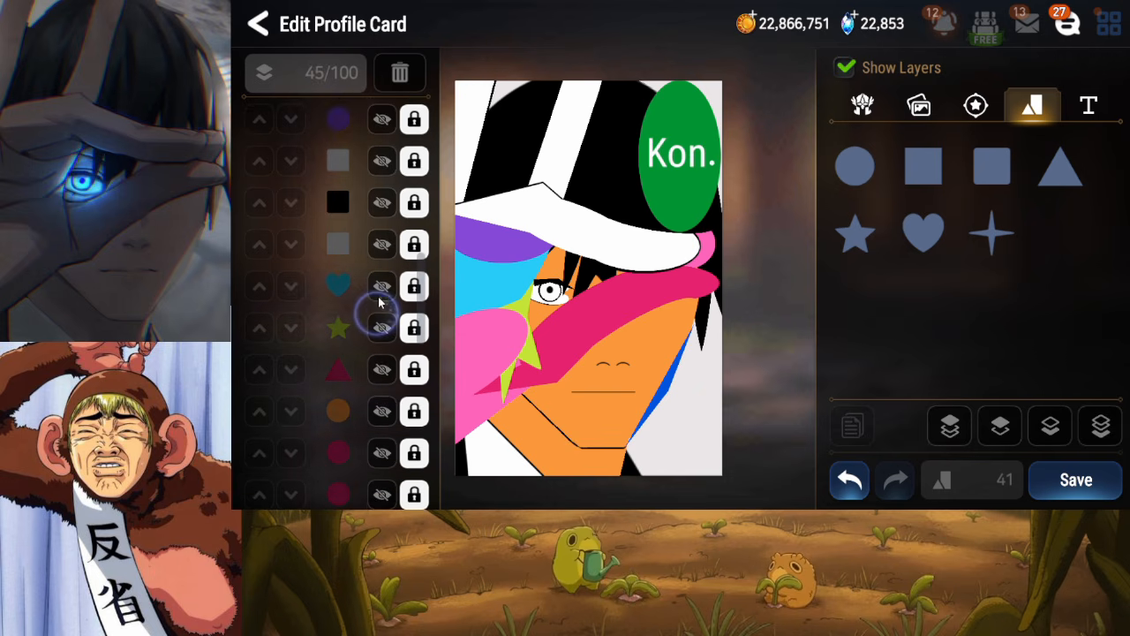
pyautogui.click(380, 296)
pyautogui.click(380, 293)
pyautogui.click(411, 297)
pyautogui.click(848, 231)
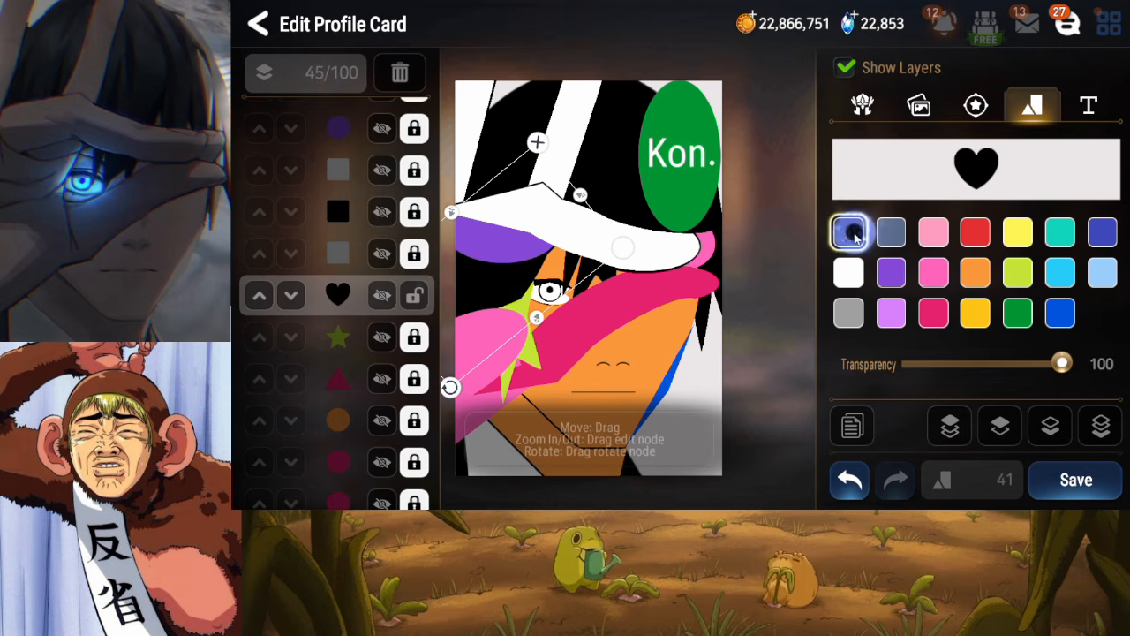
# Duplicate the black heart and send the copy down the layer order to directly above the original, locking the original
pyautogui.click(852, 426)
pyautogui.click(1051, 427)
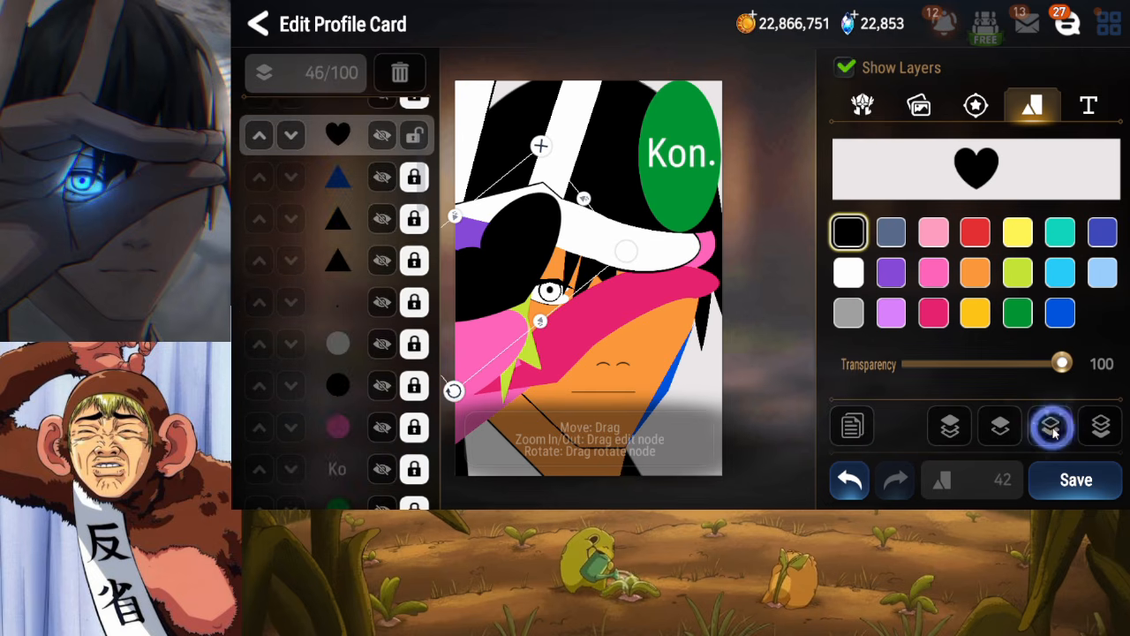
pyautogui.click(1051, 427)
pyautogui.click(1051, 427)
pyautogui.click(1051, 426)
pyautogui.click(1051, 426)
pyautogui.click(1051, 427)
pyautogui.click(1051, 427)
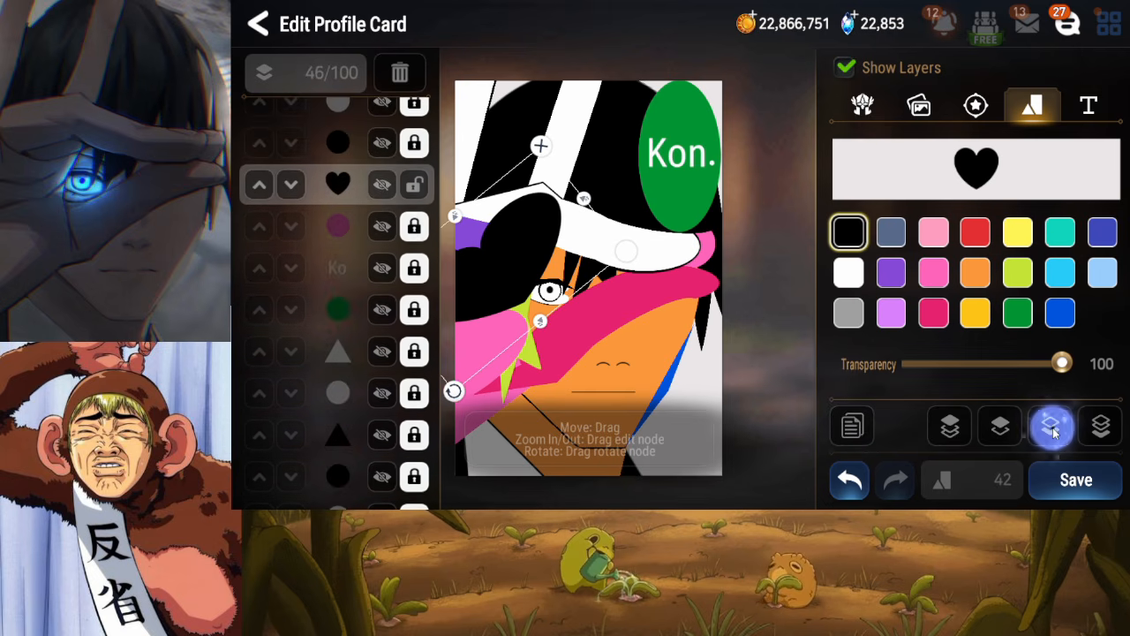
pyautogui.click(1051, 426)
pyautogui.click(1051, 426)
pyautogui.click(1051, 426)
pyautogui.click(1052, 426)
pyautogui.click(1051, 426)
pyautogui.click(1051, 427)
pyautogui.click(1051, 427)
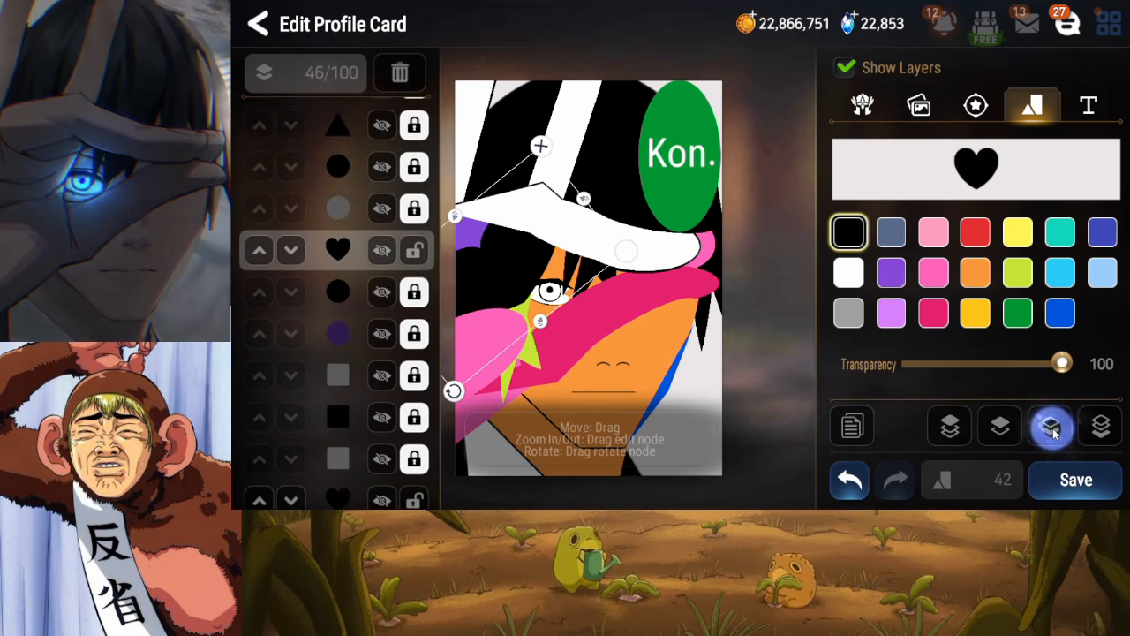
pyautogui.click(1051, 427)
pyautogui.click(1051, 427)
pyautogui.click(1051, 426)
pyautogui.click(1051, 427)
pyautogui.click(1051, 426)
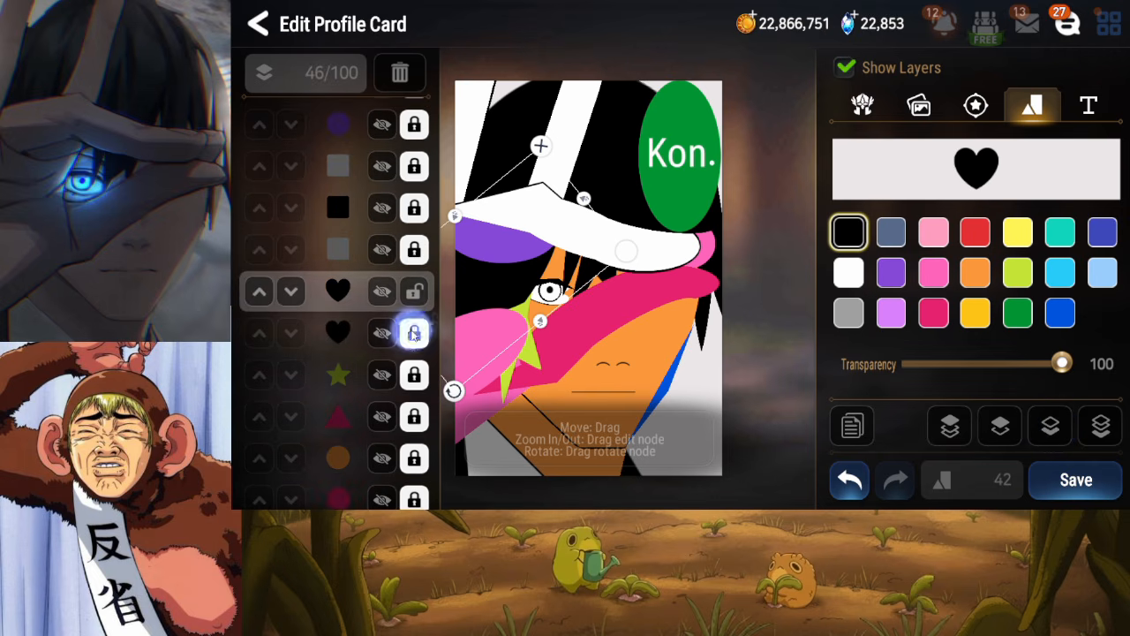
# Recolor the upper heart white, shift it slightly up-left to expose the black outline and lock it
pyautogui.click(848, 272)
pyautogui.moveTo(524, 263); pyautogui.dragTo(506, 257)
pyautogui.click(415, 293)
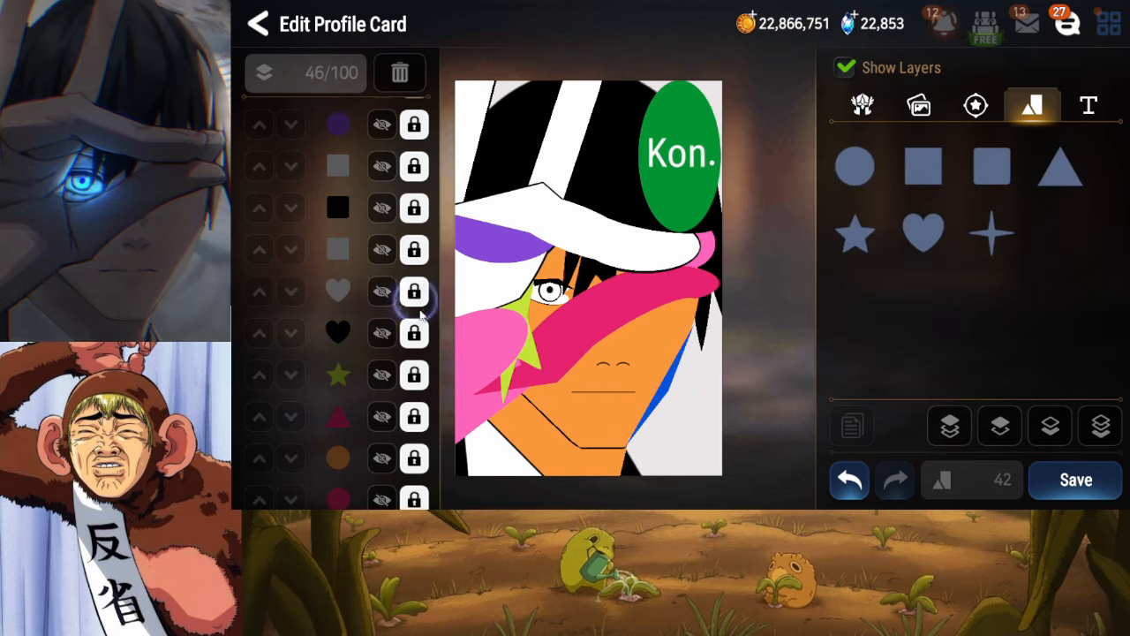
# Unlock the lime star layer of the hand beside the eye and recolor it black
pyautogui.moveTo(374, 302); pyautogui.dragTo(377, 293)
pyautogui.click(411, 318)
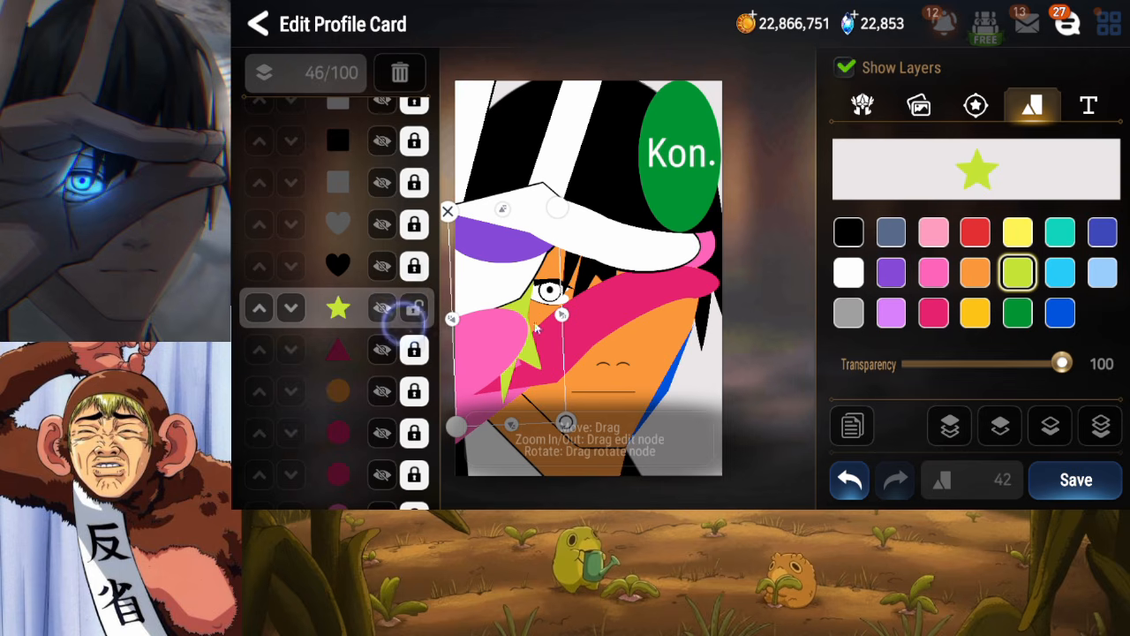
pyautogui.click(849, 233)
# Duplicate the black star and send the copy down the layer order to directly above the original
pyautogui.click(852, 426)
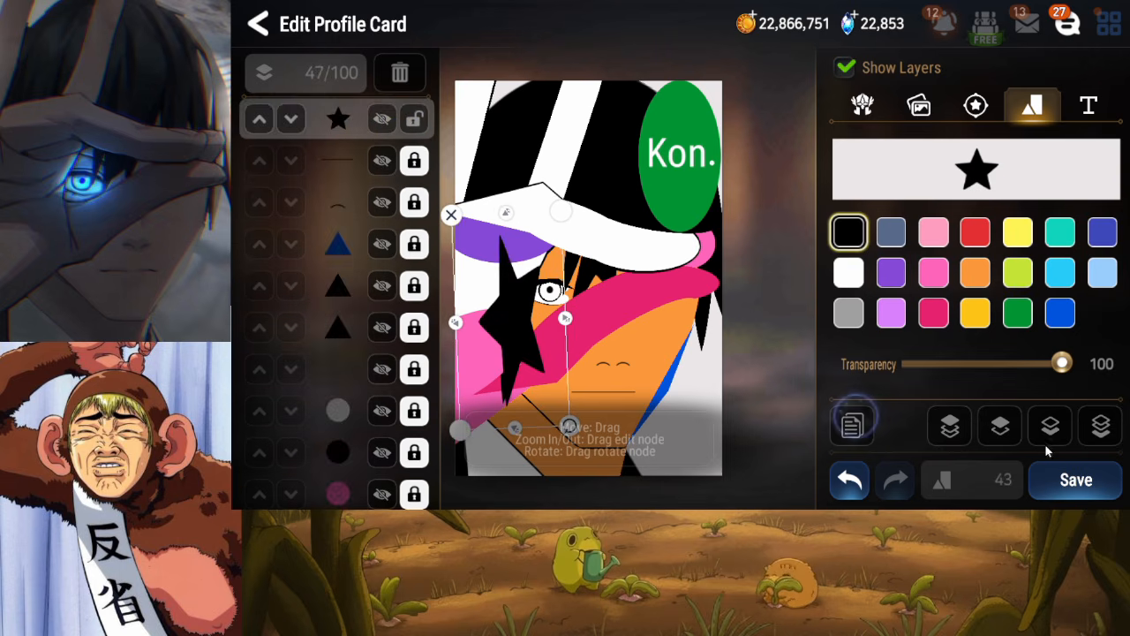
pyautogui.click(1048, 429)
pyautogui.click(1047, 428)
pyautogui.click(1049, 430)
pyautogui.click(1049, 430)
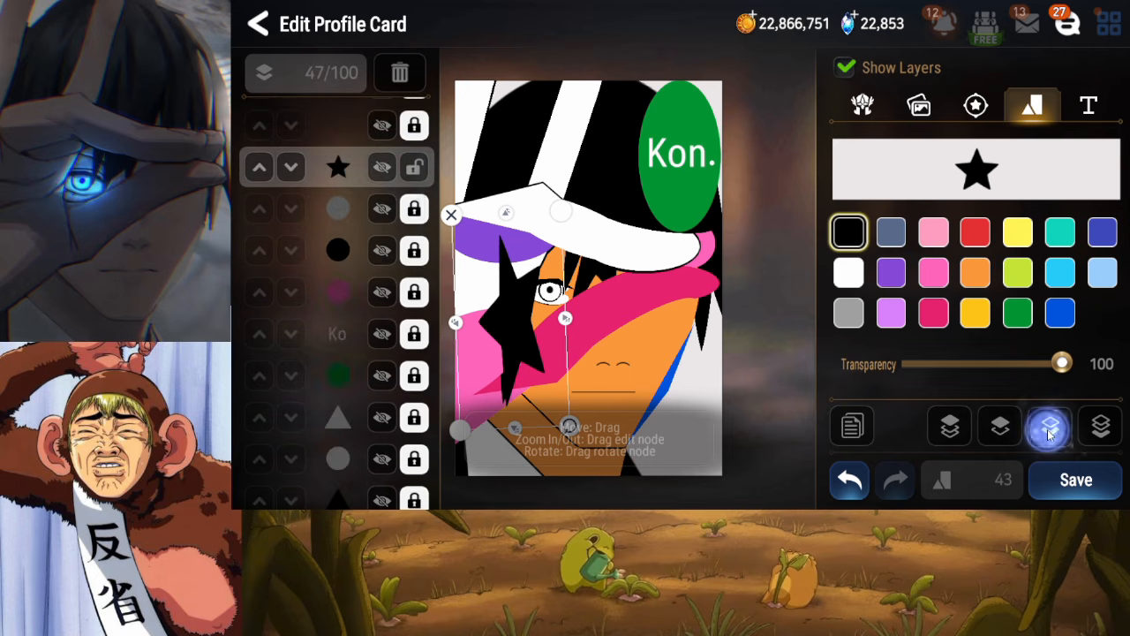
pyautogui.click(1048, 431)
pyautogui.click(1048, 430)
pyautogui.click(1049, 431)
pyautogui.click(1049, 431)
pyautogui.click(1050, 432)
pyautogui.click(1050, 432)
pyautogui.click(1049, 431)
pyautogui.click(1049, 430)
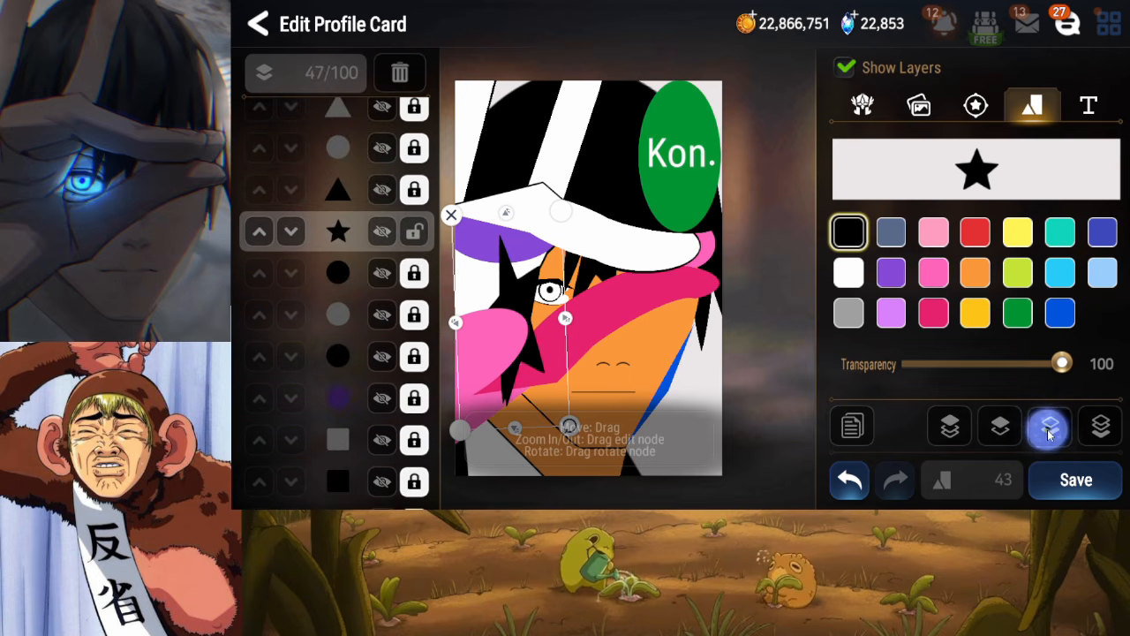
pyautogui.click(1049, 431)
pyautogui.click(1049, 430)
pyautogui.click(1048, 431)
pyautogui.click(1049, 431)
pyautogui.click(1048, 430)
pyautogui.click(1048, 430)
pyautogui.click(1048, 430)
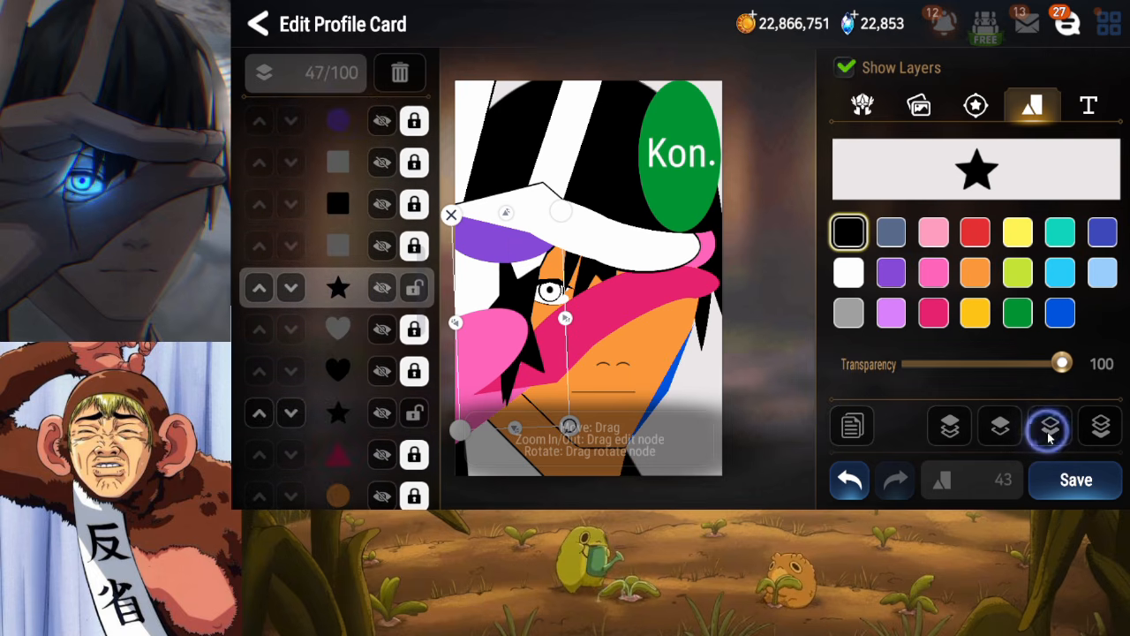
pyautogui.click(1048, 430)
pyautogui.click(1049, 431)
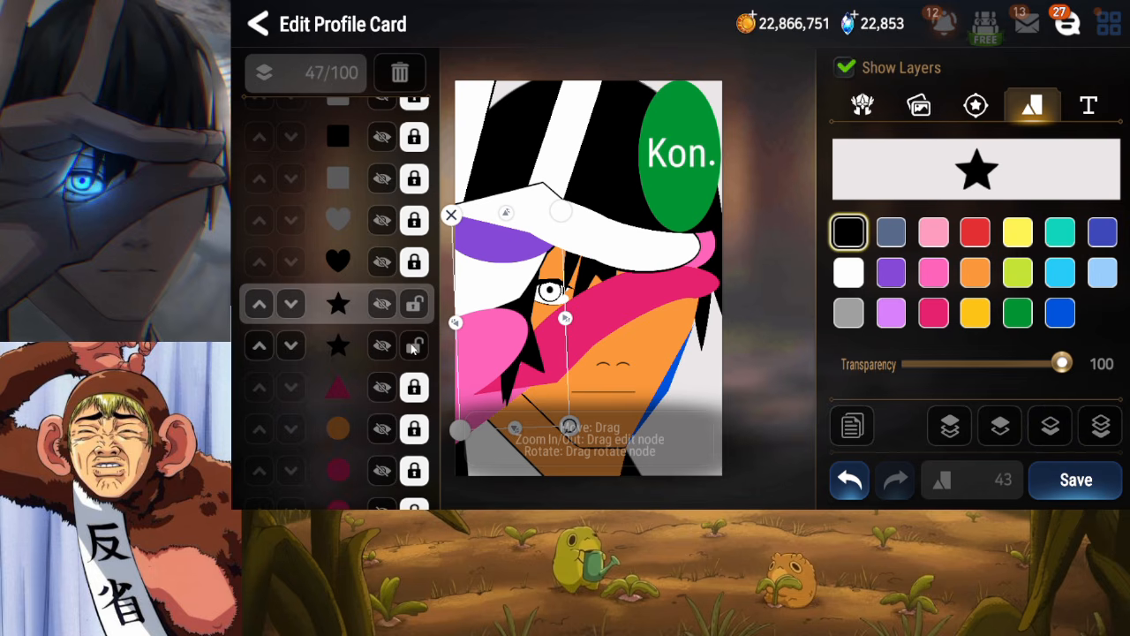
# Lock the original black star, recolor the upper copy white, shift, rotate and stretch it slightly to expose an outline, and lock it
pyautogui.click(849, 272)
pyautogui.moveTo(499, 363); pyautogui.dragTo(493, 362)
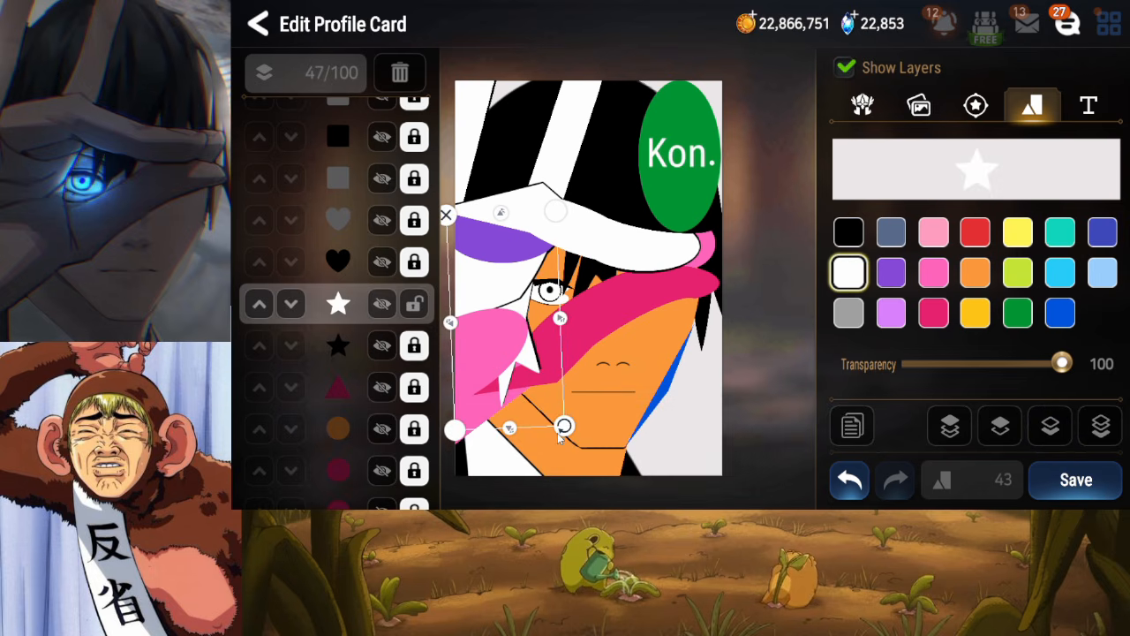
pyautogui.moveTo(564, 426); pyautogui.dragTo(567, 426)
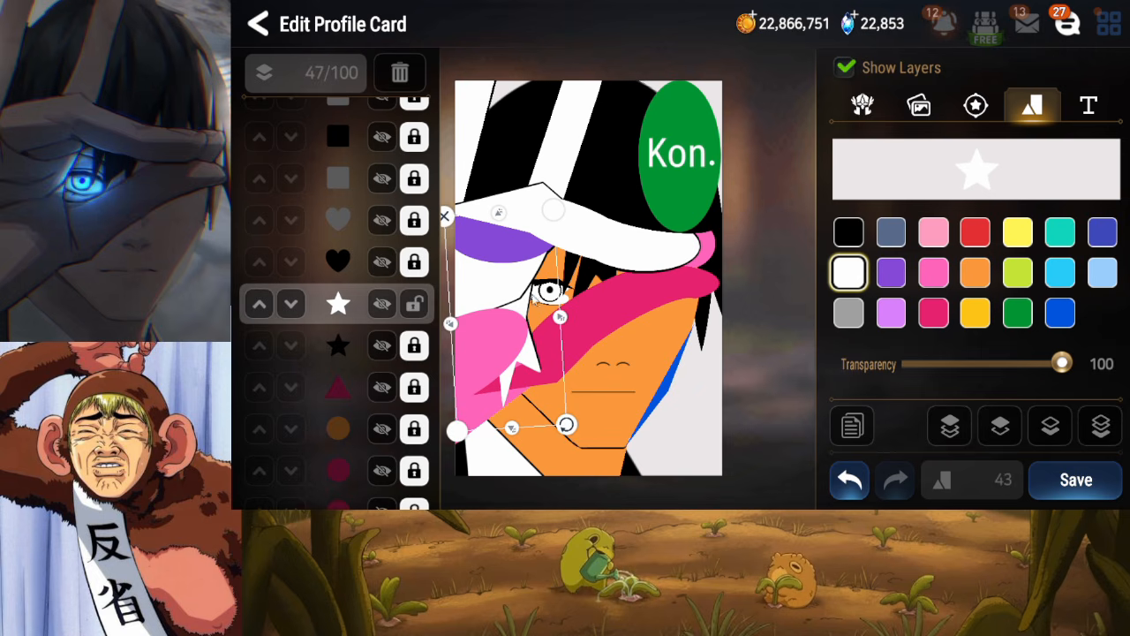
pyautogui.moveTo(541, 376); pyautogui.dragTo(512, 394)
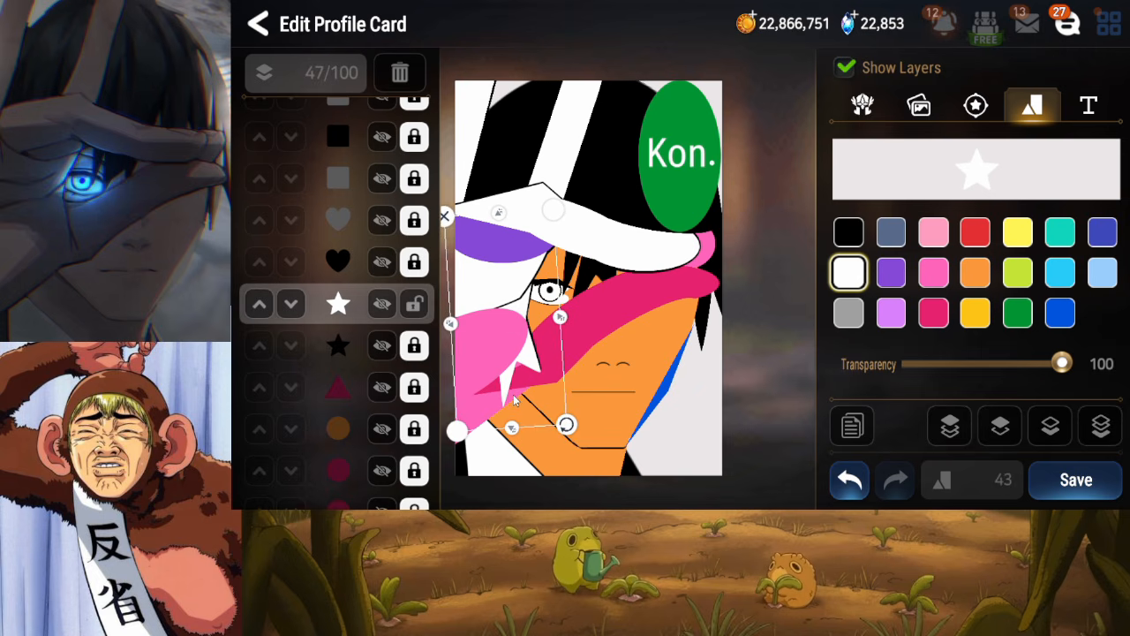
pyautogui.moveTo(560, 319); pyautogui.dragTo(562, 321)
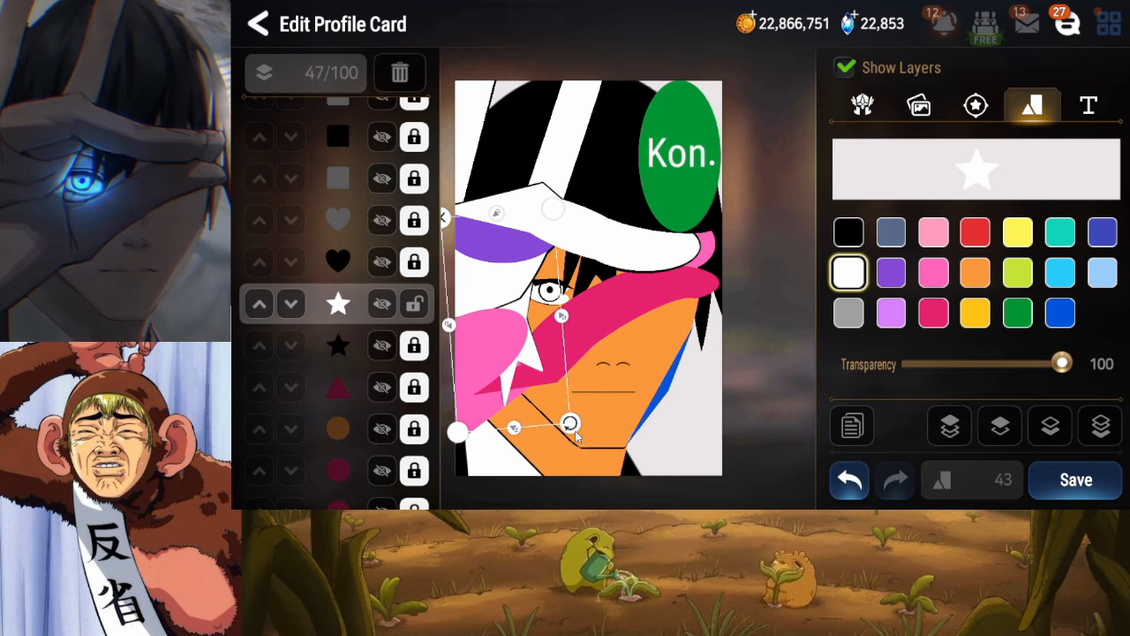
pyautogui.moveTo(529, 340); pyautogui.dragTo(527, 340)
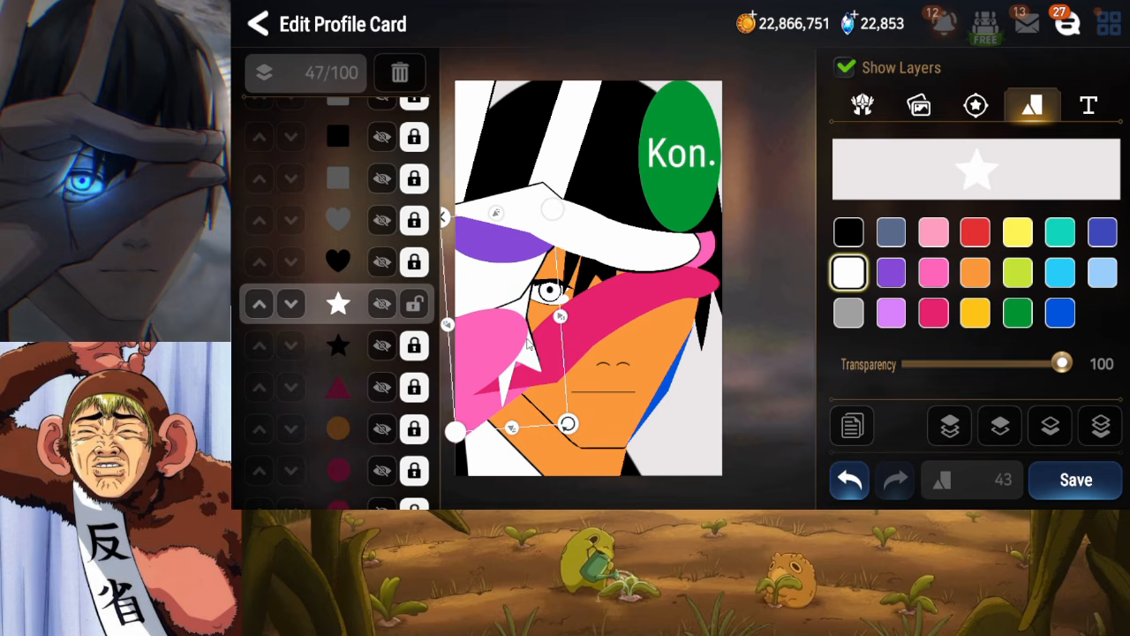
pyautogui.click(414, 305)
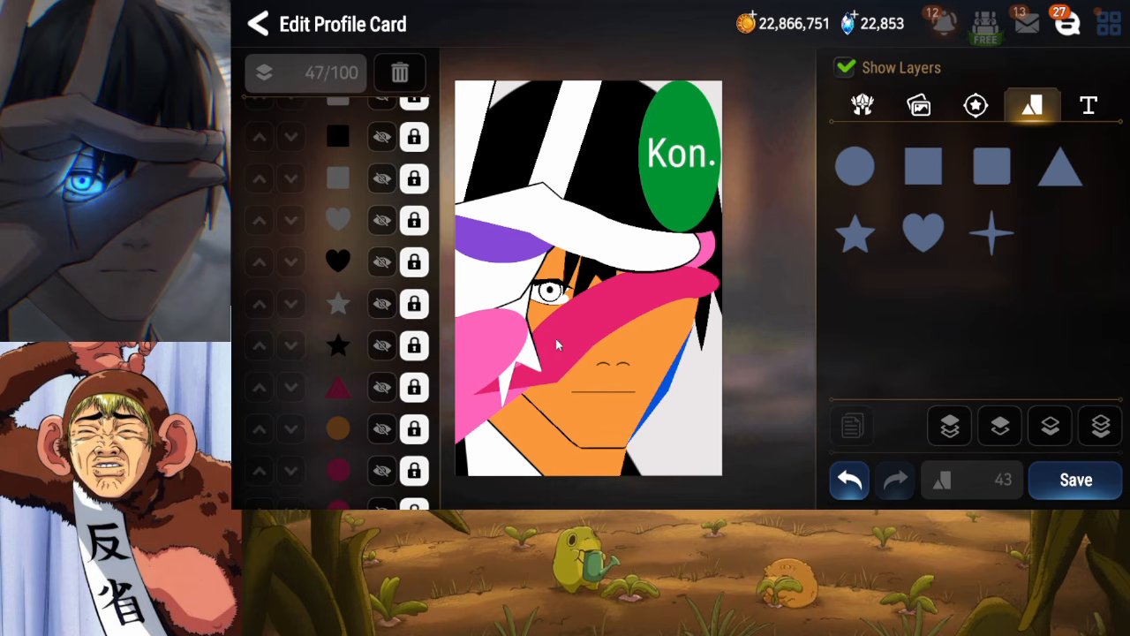
# Unlock the large magenta ellipse of the lower finger, recolor it white and narrow it slightly
pyautogui.moveTo(362, 441); pyautogui.dragTo(356, 329)
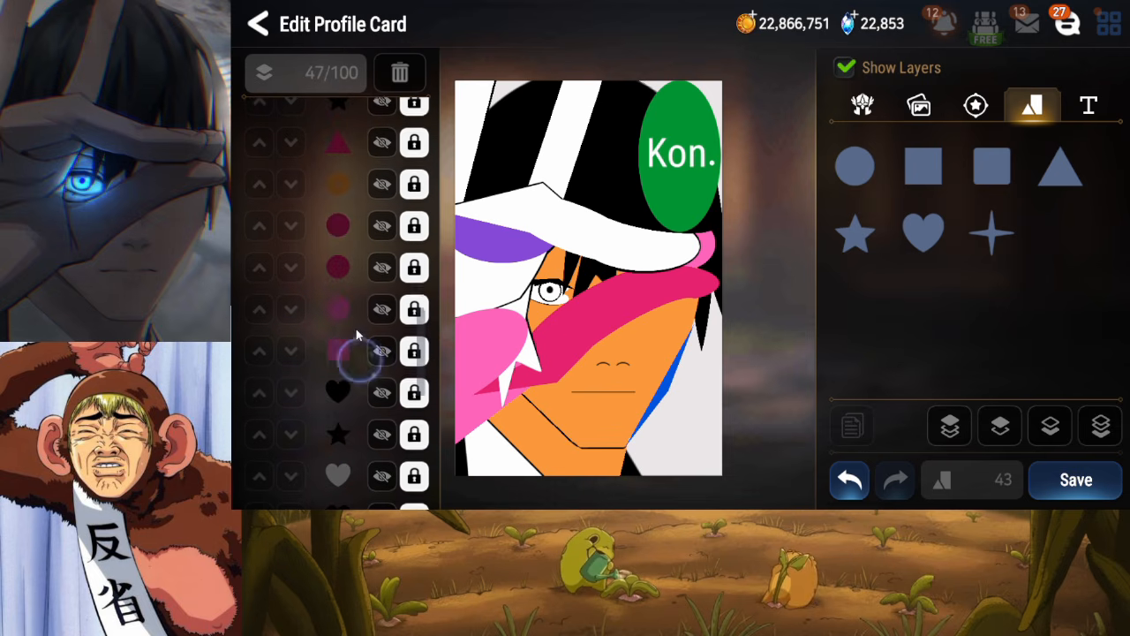
pyautogui.click(413, 227)
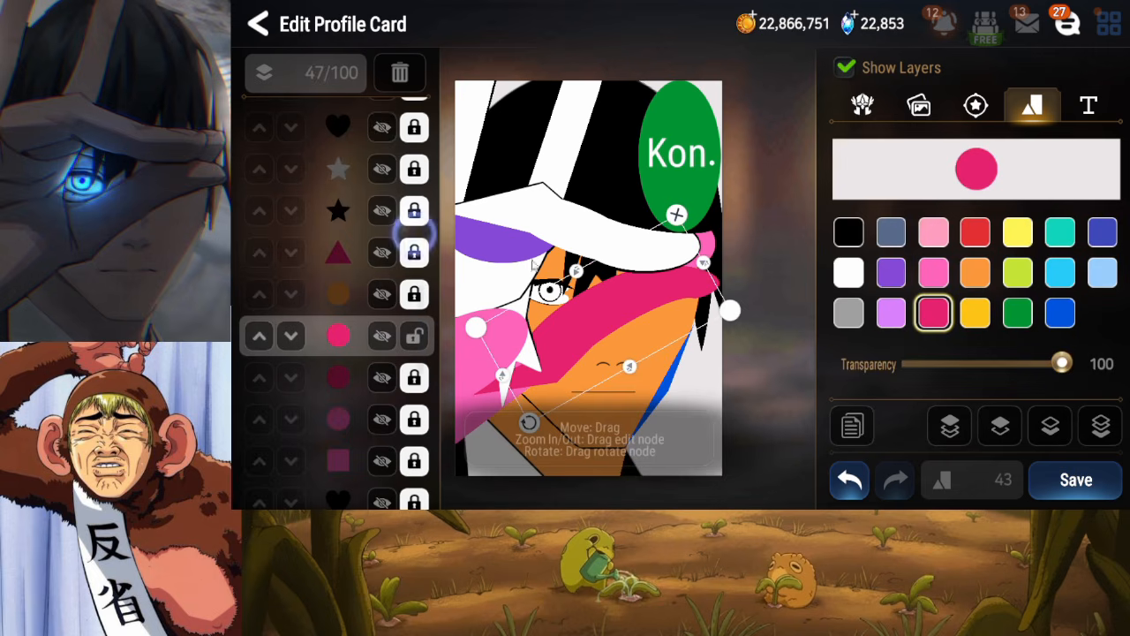
pyautogui.click(848, 233)
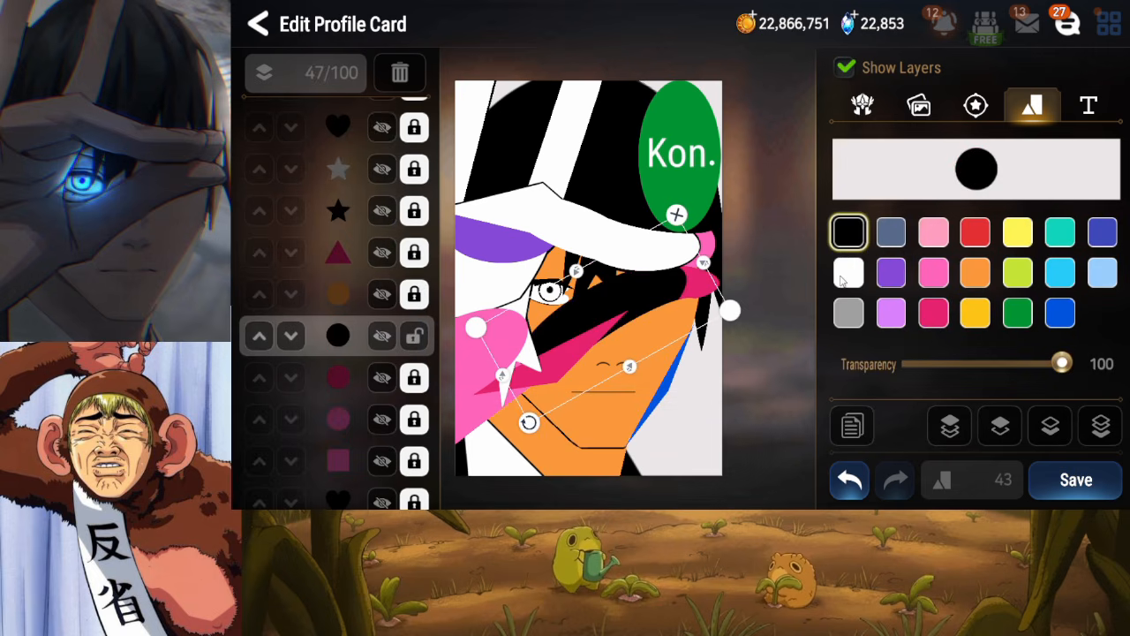
pyautogui.click(855, 278)
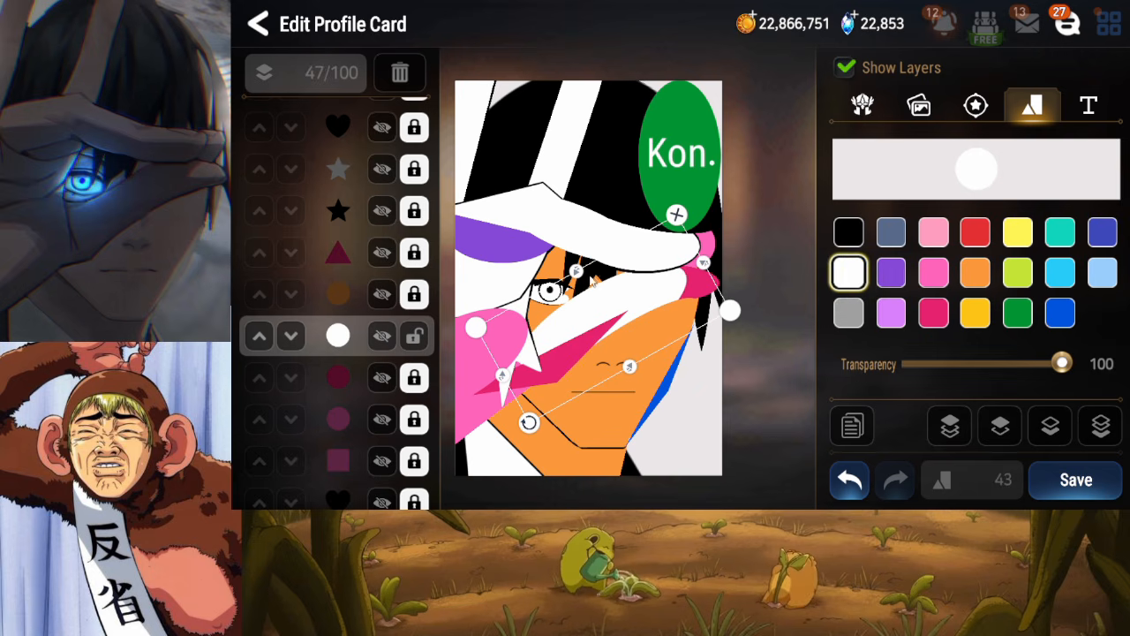
pyautogui.moveTo(580, 274); pyautogui.dragTo(580, 275)
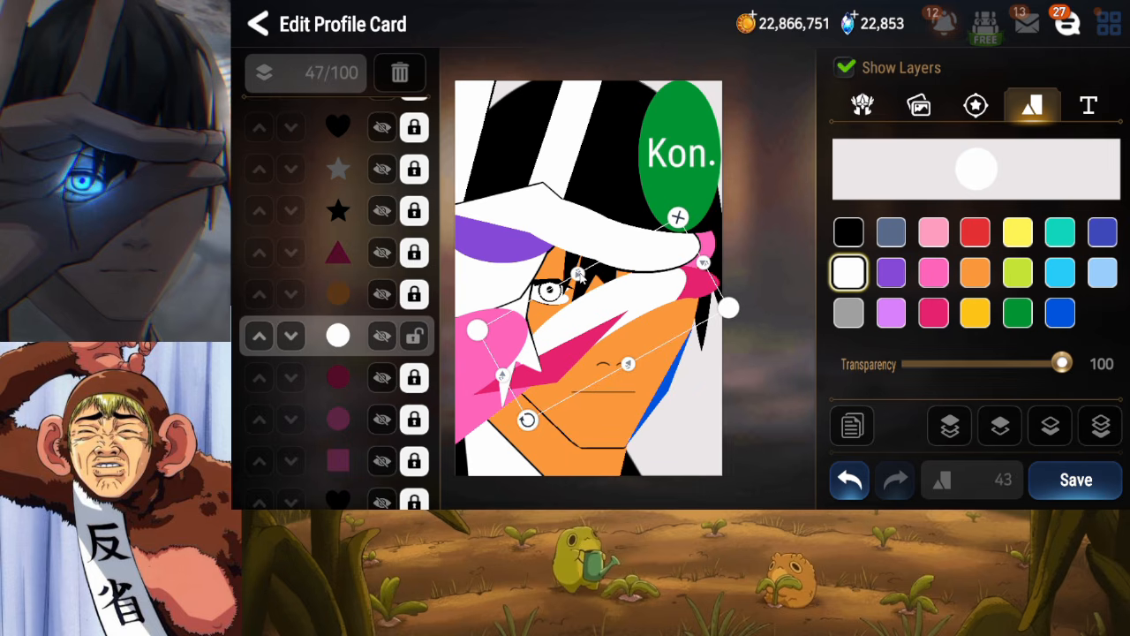
# Duplicate the white finger ellipse and send the copy down the layer order to directly below the original
pyautogui.click(850, 428)
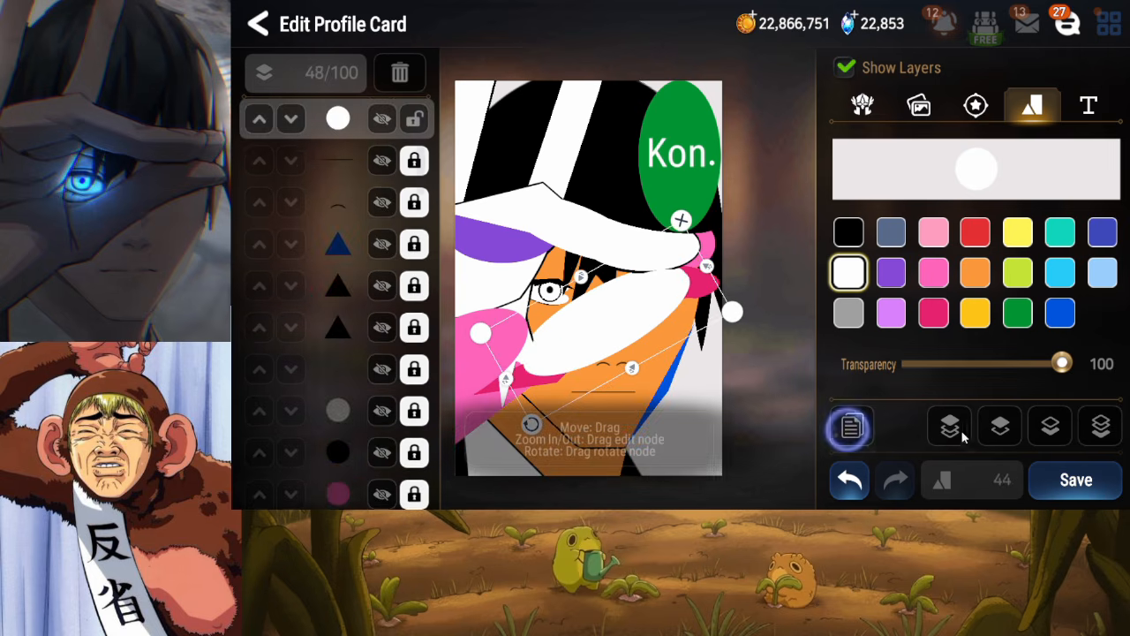
pyautogui.click(1051, 427)
pyautogui.click(1051, 427)
pyautogui.click(1062, 431)
pyautogui.click(1061, 431)
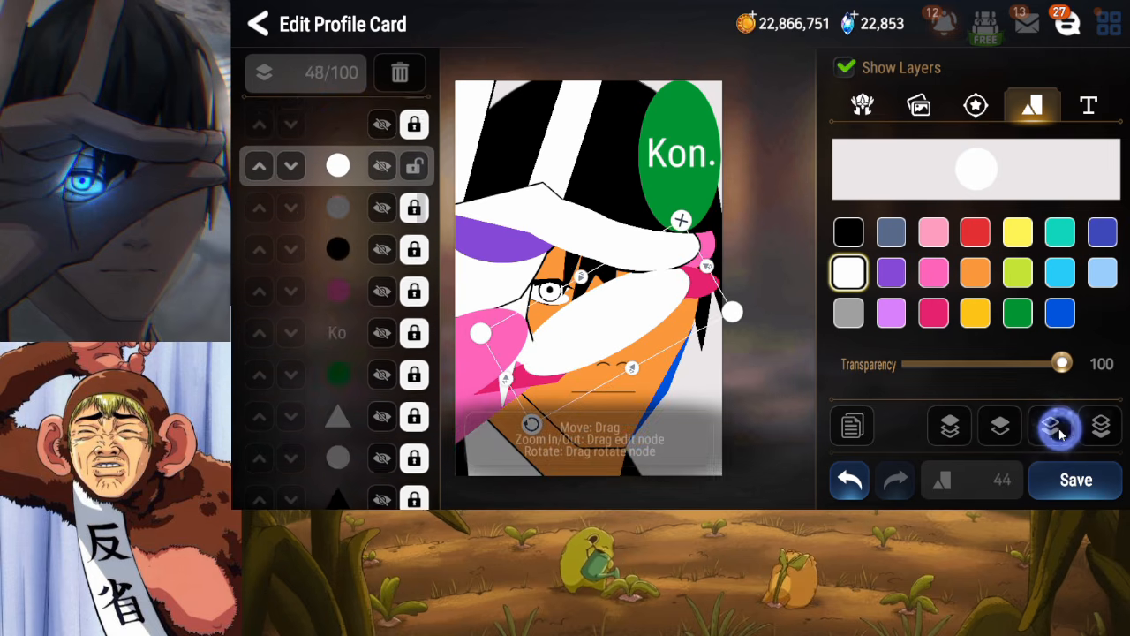
pyautogui.click(1061, 431)
pyautogui.click(1062, 431)
pyautogui.click(1062, 431)
pyautogui.click(1062, 431)
pyautogui.click(1062, 431)
pyautogui.click(1061, 431)
pyautogui.click(1060, 430)
pyautogui.click(1059, 430)
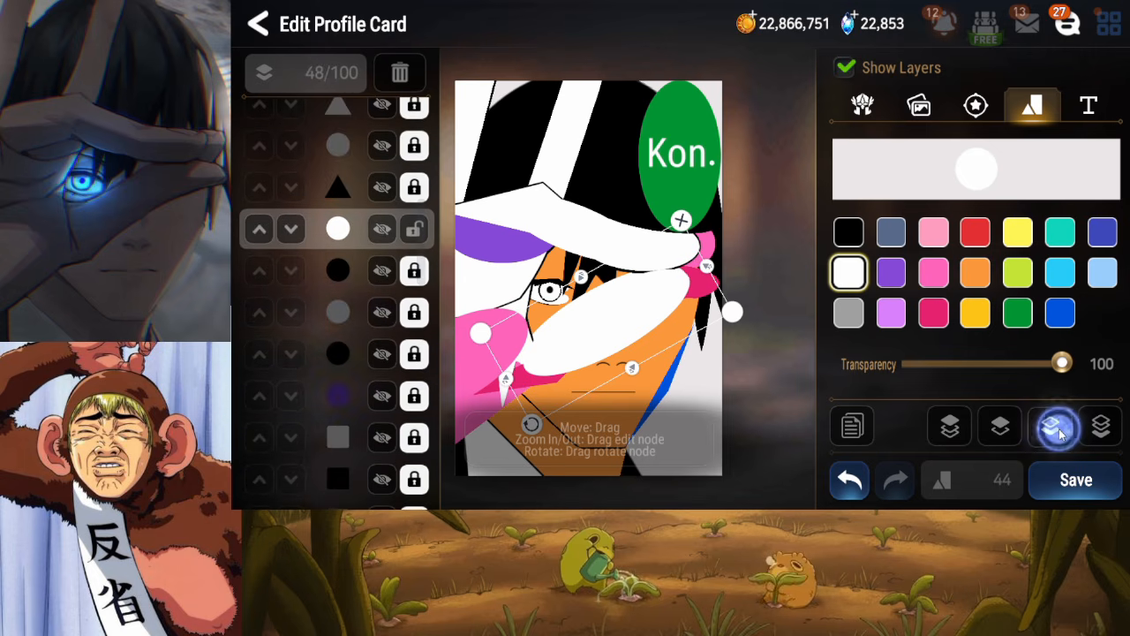
pyautogui.click(1060, 430)
pyautogui.click(1059, 430)
pyautogui.click(1060, 430)
pyautogui.click(1059, 430)
pyautogui.click(1060, 430)
pyautogui.click(1060, 431)
pyautogui.click(1060, 430)
pyautogui.click(1060, 430)
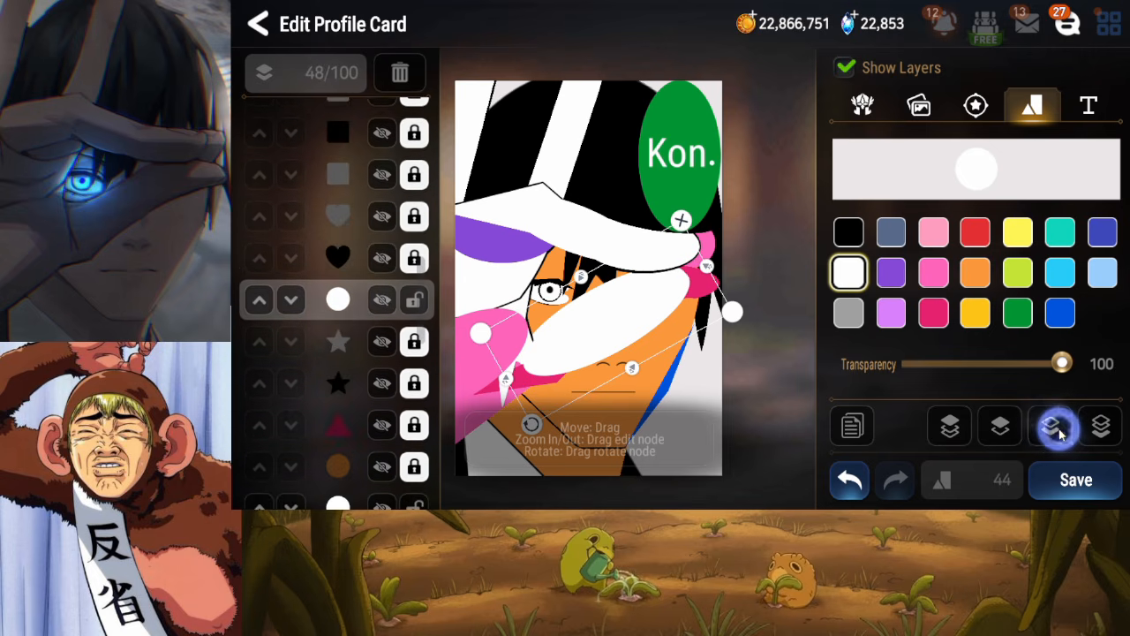
pyautogui.click(1060, 430)
pyautogui.click(1060, 430)
pyautogui.click(1060, 430)
pyautogui.click(1060, 430)
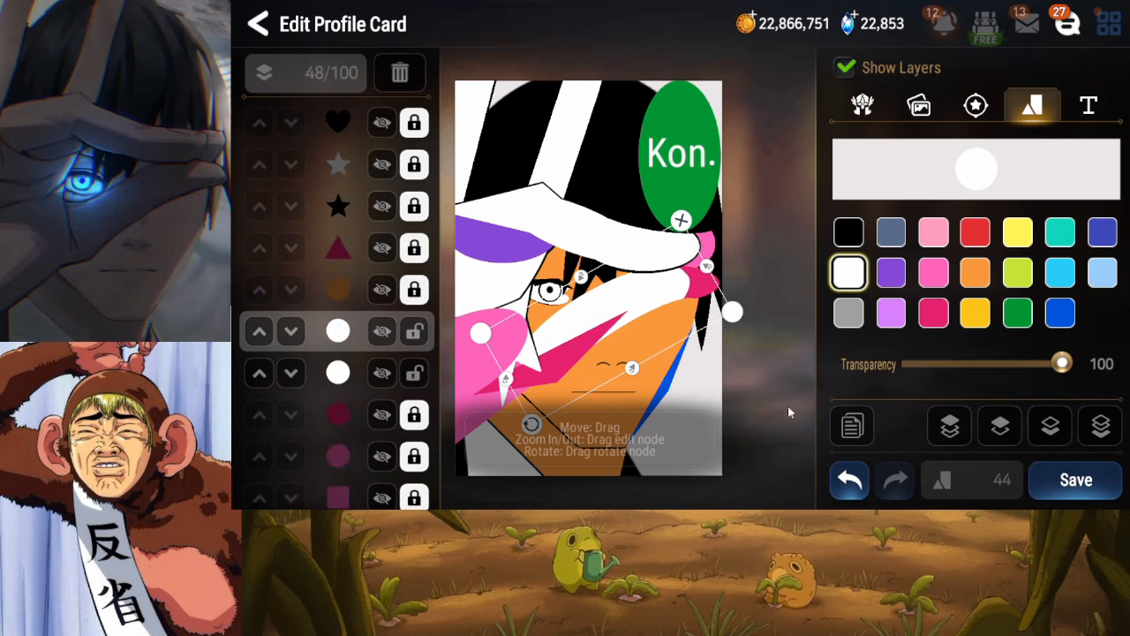
pyautogui.click(1042, 428)
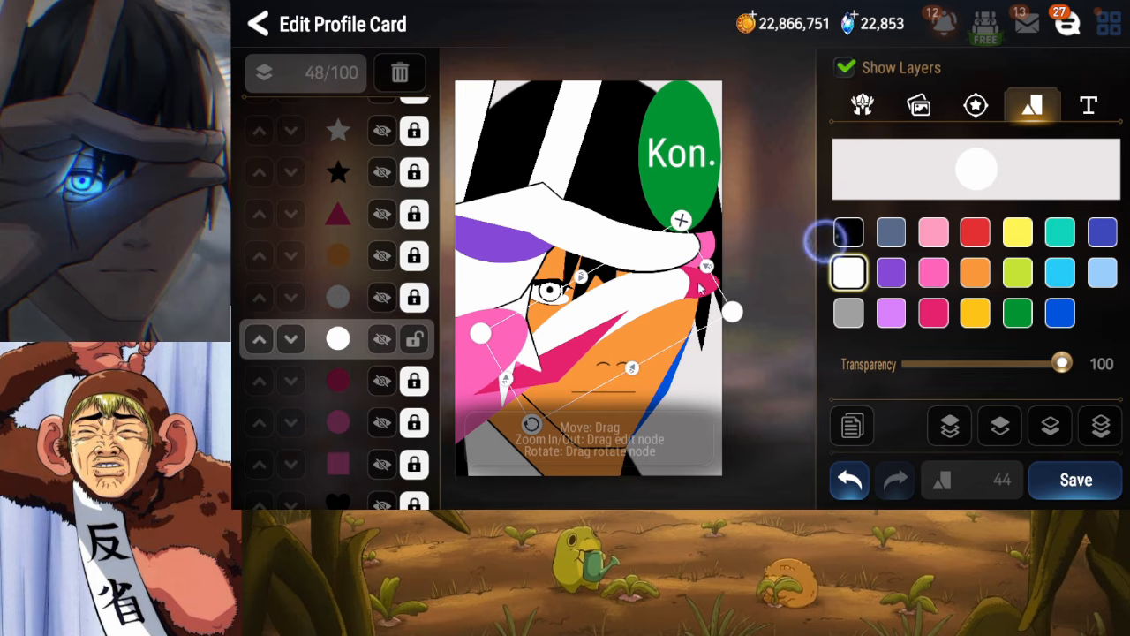
# Recolor the lower copy of the finger ellipse black and shift it slightly up-left to form a thin outline
pyautogui.click(853, 235)
pyautogui.moveTo(634, 288); pyautogui.dragTo(630, 288)
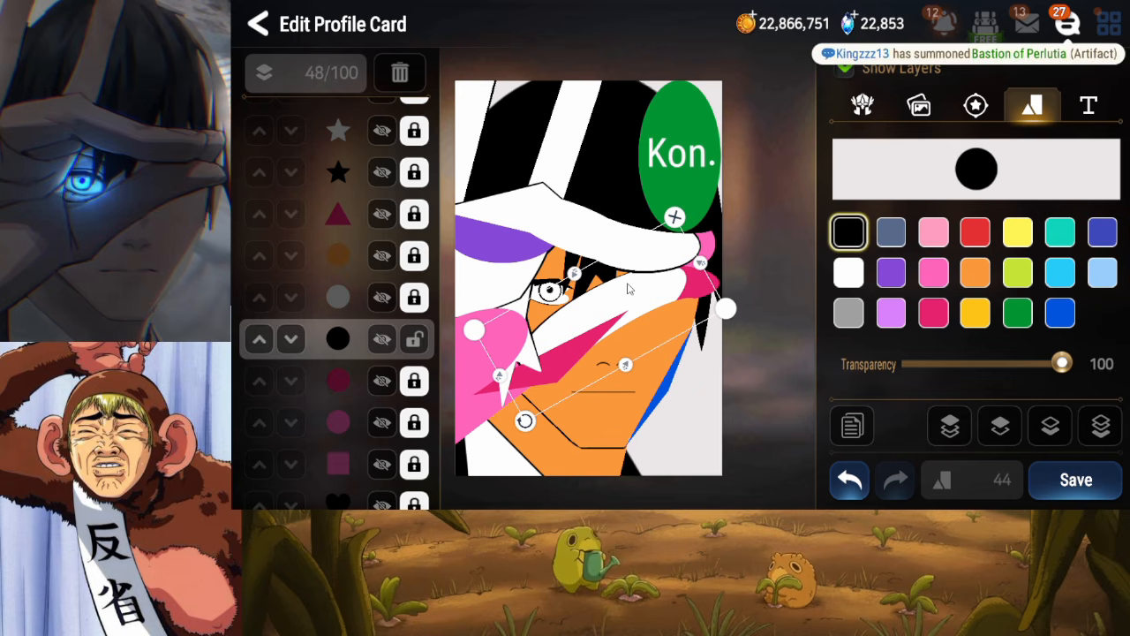
pyautogui.moveTo(630, 289); pyautogui.dragTo(632, 288)
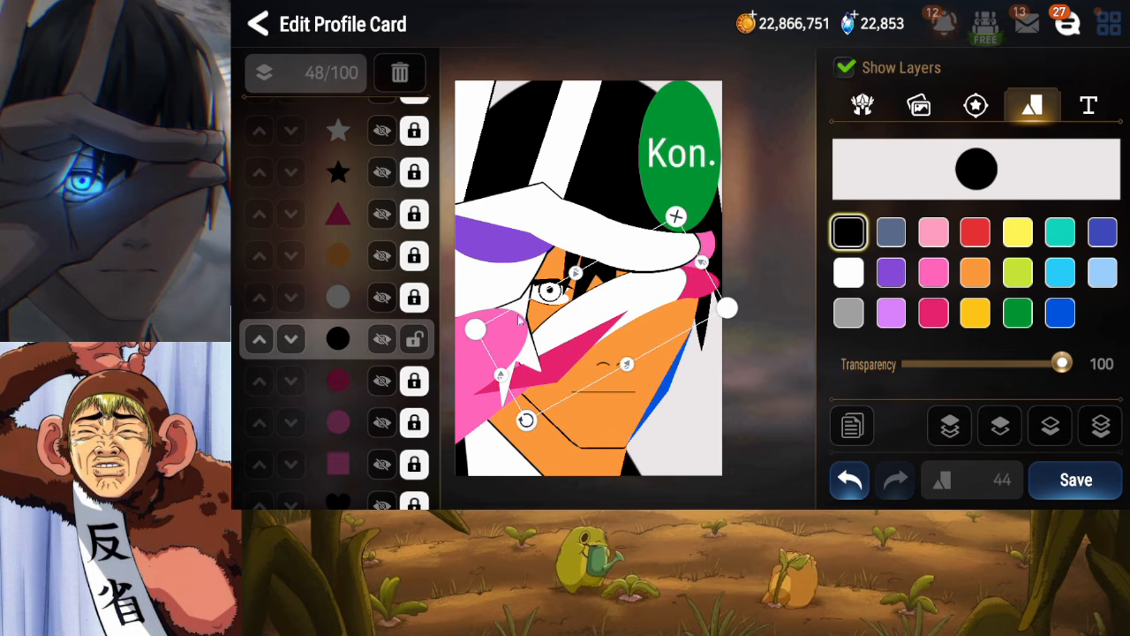
# Unlock the magenta ellipse at the lower fingertip, recolor it white and duplicate it
pyautogui.click(373, 378)
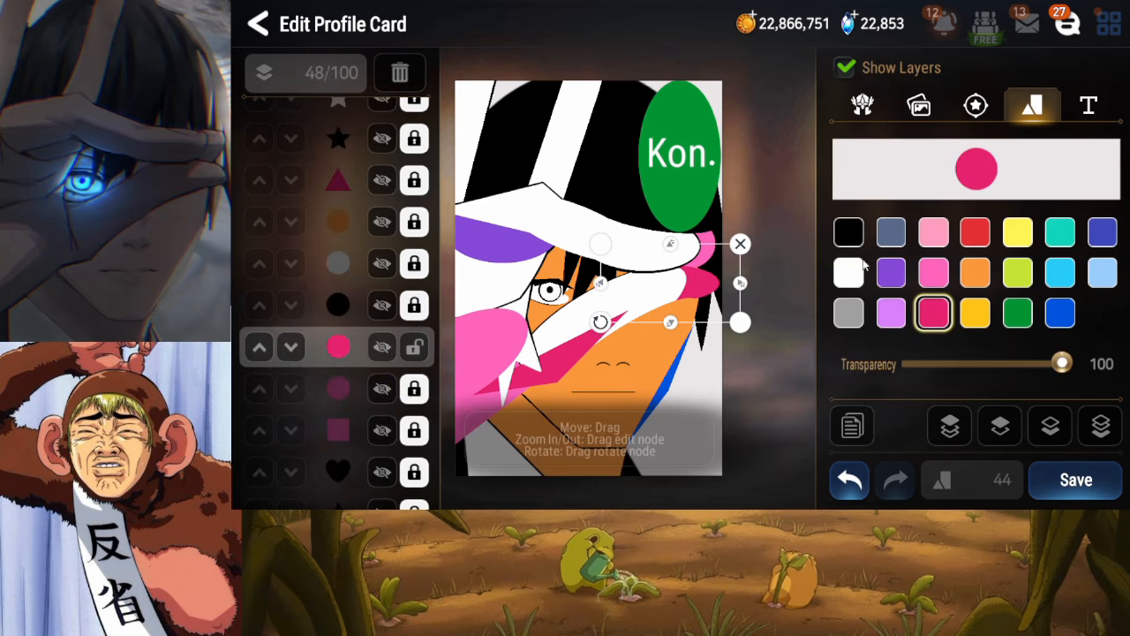
pyautogui.click(849, 274)
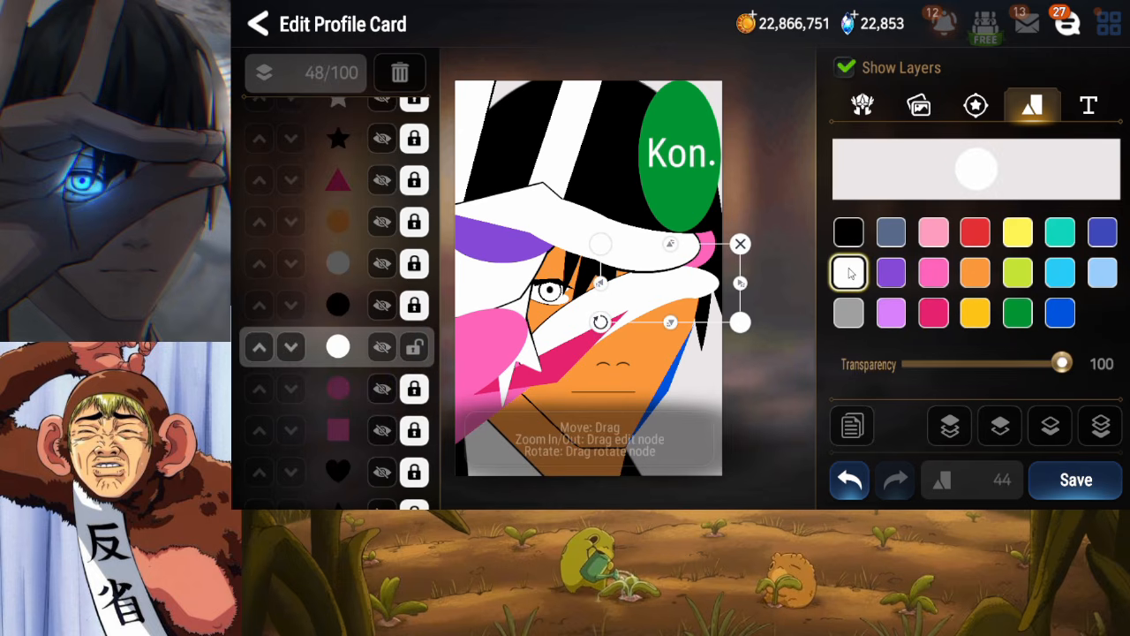
pyautogui.click(844, 439)
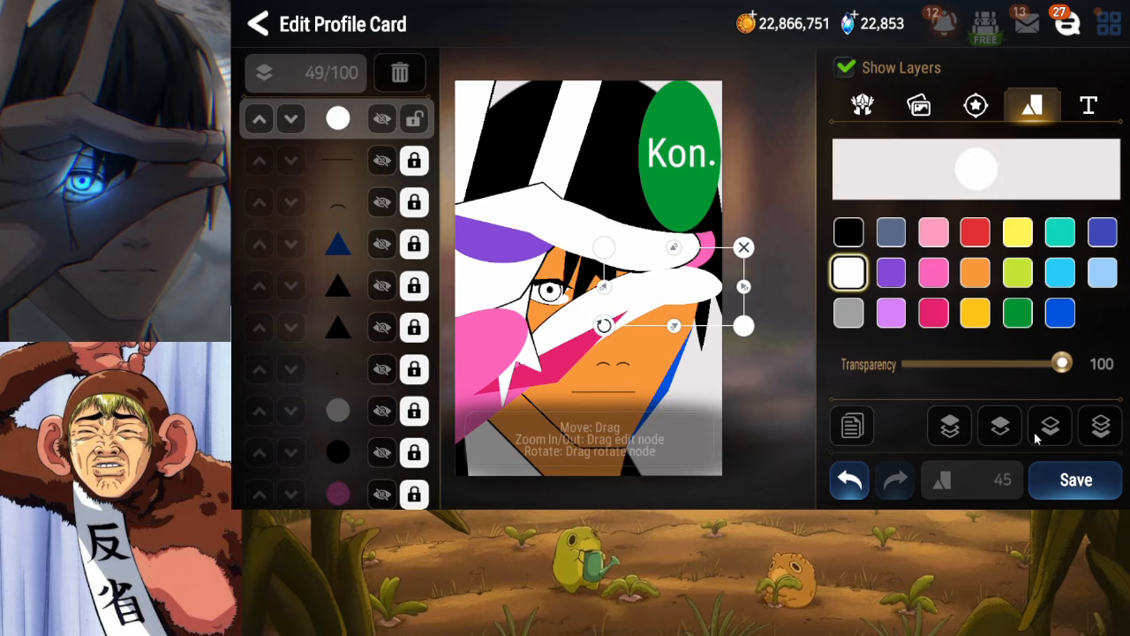
# Send the duplicated fingertip ellipse down the layer order to directly below its original
pyautogui.click(1054, 431)
pyautogui.click(1054, 432)
pyautogui.click(1055, 432)
pyautogui.click(1055, 433)
pyautogui.click(1054, 433)
pyautogui.click(1054, 432)
pyautogui.click(1055, 432)
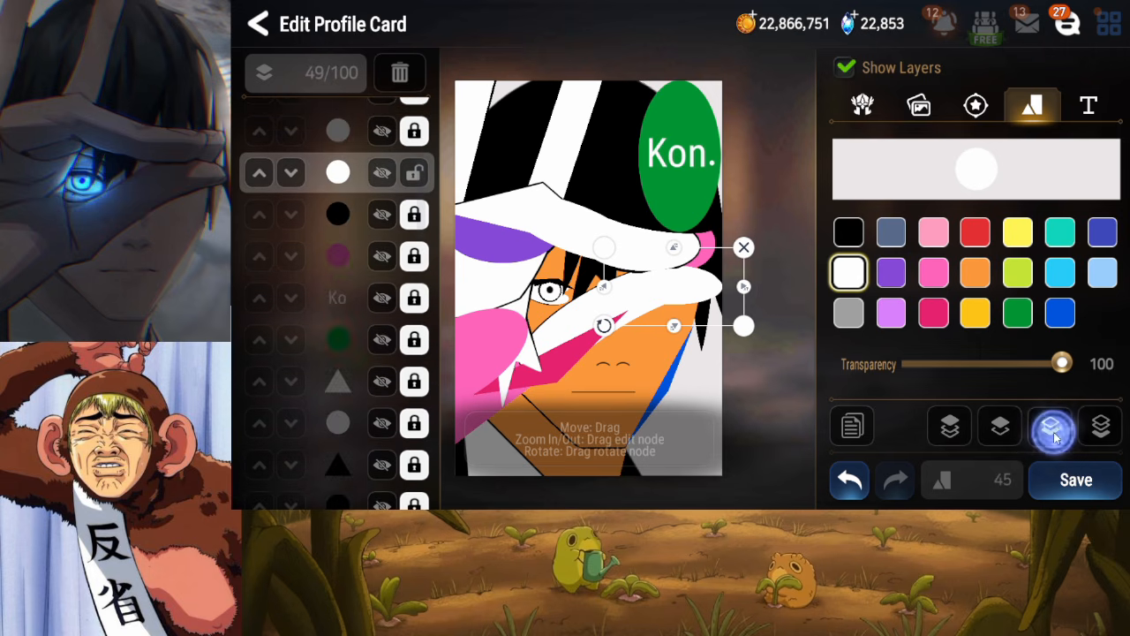
pyautogui.click(1054, 432)
pyautogui.click(1055, 432)
pyautogui.click(1054, 432)
pyautogui.click(1055, 432)
pyautogui.click(1055, 432)
pyautogui.click(1055, 432)
pyautogui.click(1055, 432)
pyautogui.click(1055, 432)
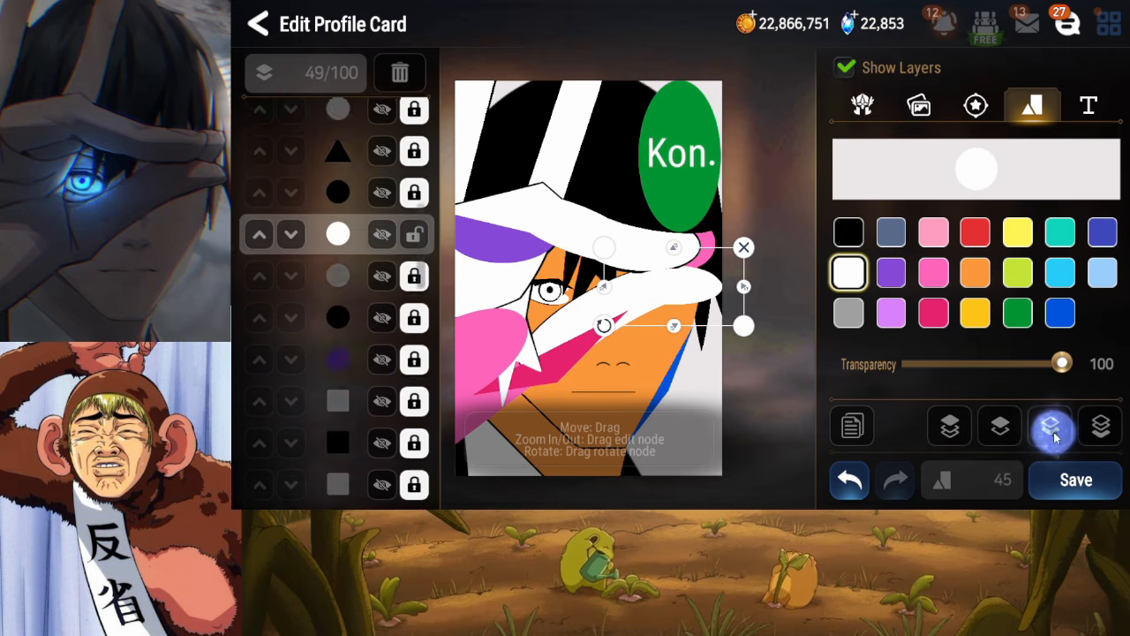
pyautogui.click(1054, 432)
pyautogui.click(1055, 432)
pyautogui.click(1054, 432)
pyautogui.click(1055, 432)
pyautogui.click(1055, 432)
pyautogui.click(1055, 432)
pyautogui.click(1054, 432)
pyautogui.click(1055, 432)
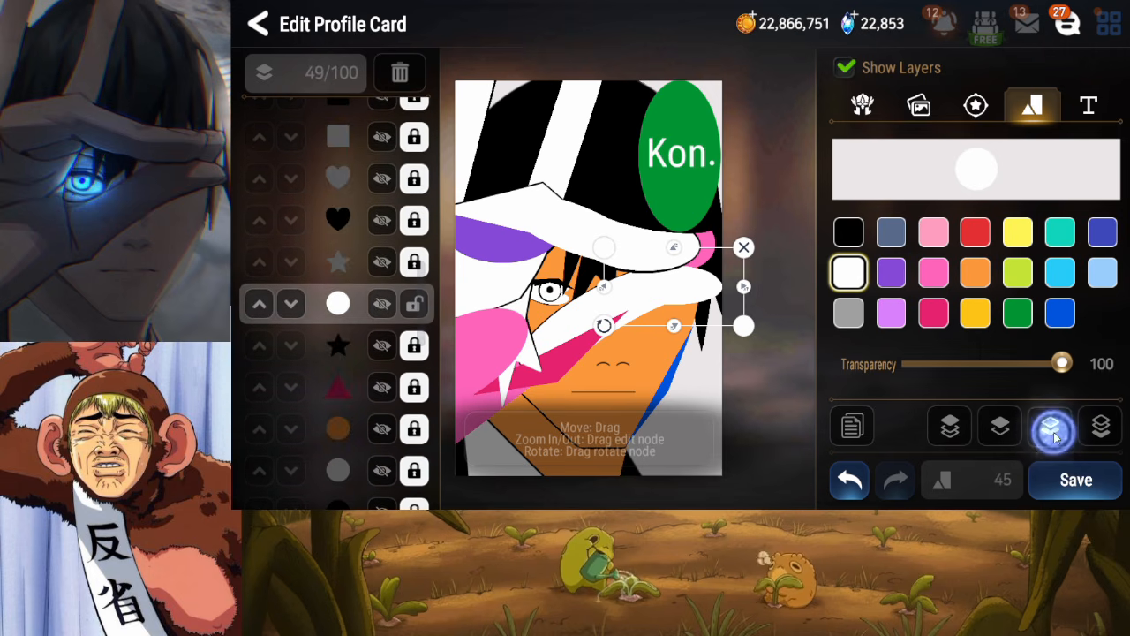
pyautogui.click(1055, 432)
pyautogui.click(1055, 432)
pyautogui.click(1054, 432)
pyautogui.click(1055, 432)
pyautogui.click(1055, 432)
pyautogui.click(1054, 432)
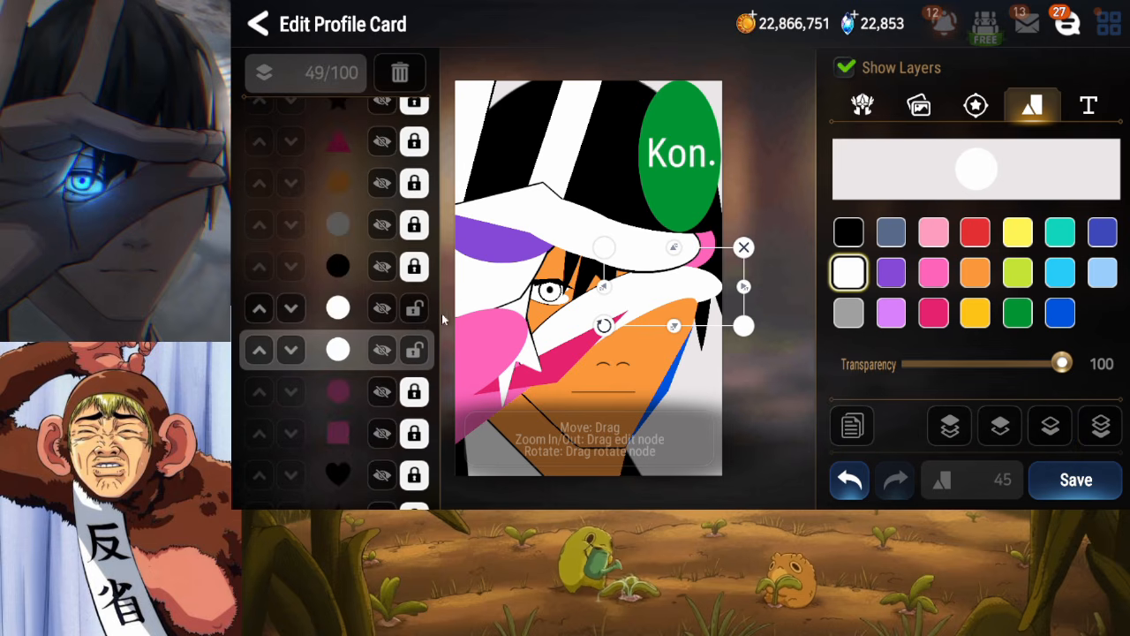
# Lock the white fingertip ellipse, recolor its lower copy black, shift it slightly up-left as an outline and lock it
pyautogui.click(414, 307)
pyautogui.click(848, 231)
pyautogui.moveTo(679, 281); pyautogui.dragTo(678, 277)
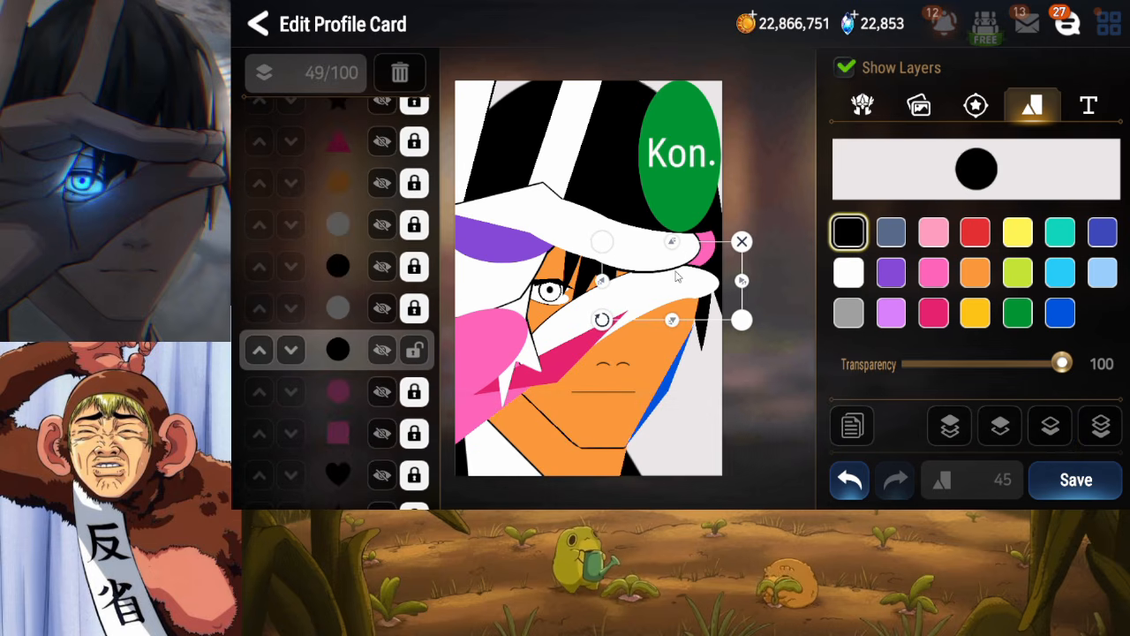
pyautogui.click(421, 352)
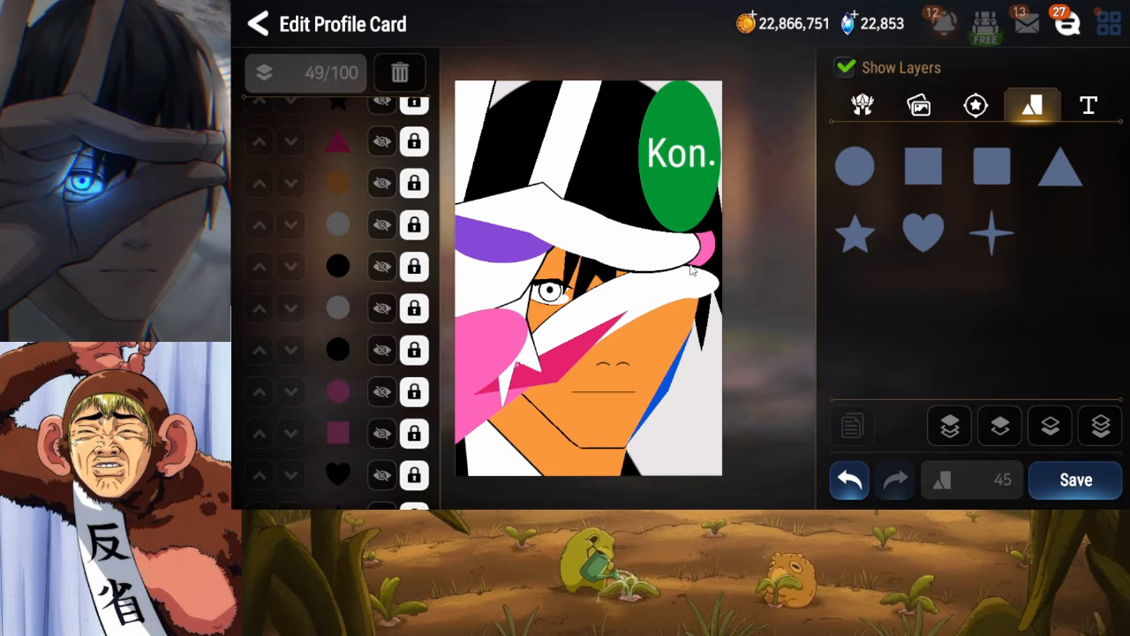
# Recolor the pink ellipse at the upper fingertip white, lock it and save the card
pyautogui.moveTo(323, 408); pyautogui.dragTo(345, 375)
pyautogui.click(382, 356)
pyautogui.click(382, 356)
pyautogui.click(415, 357)
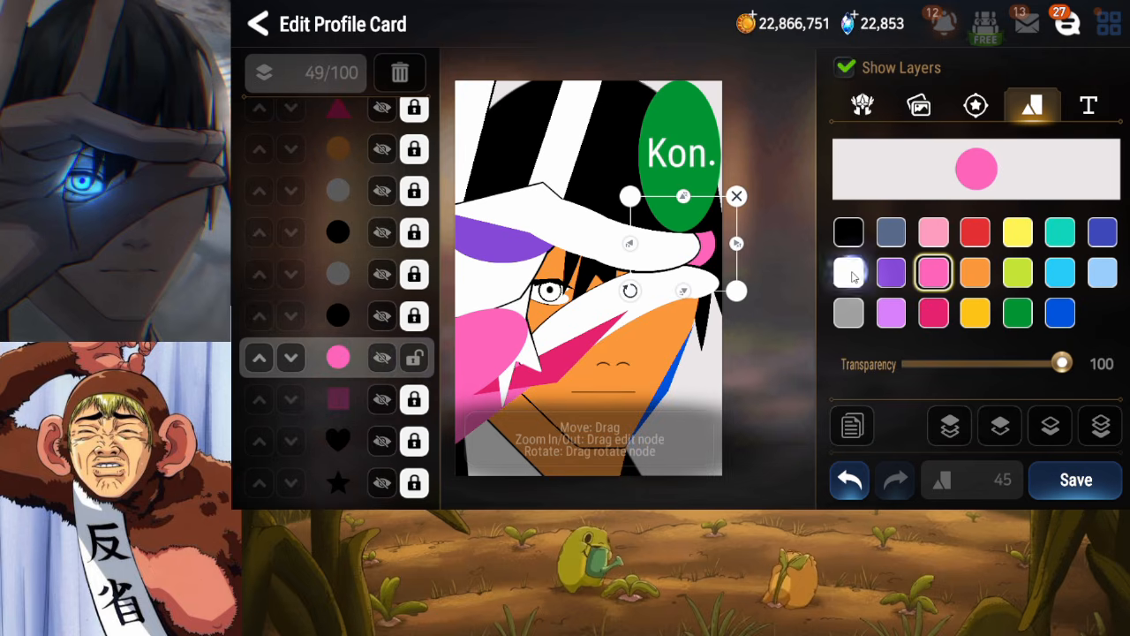
pyautogui.click(848, 273)
pyautogui.click(411, 358)
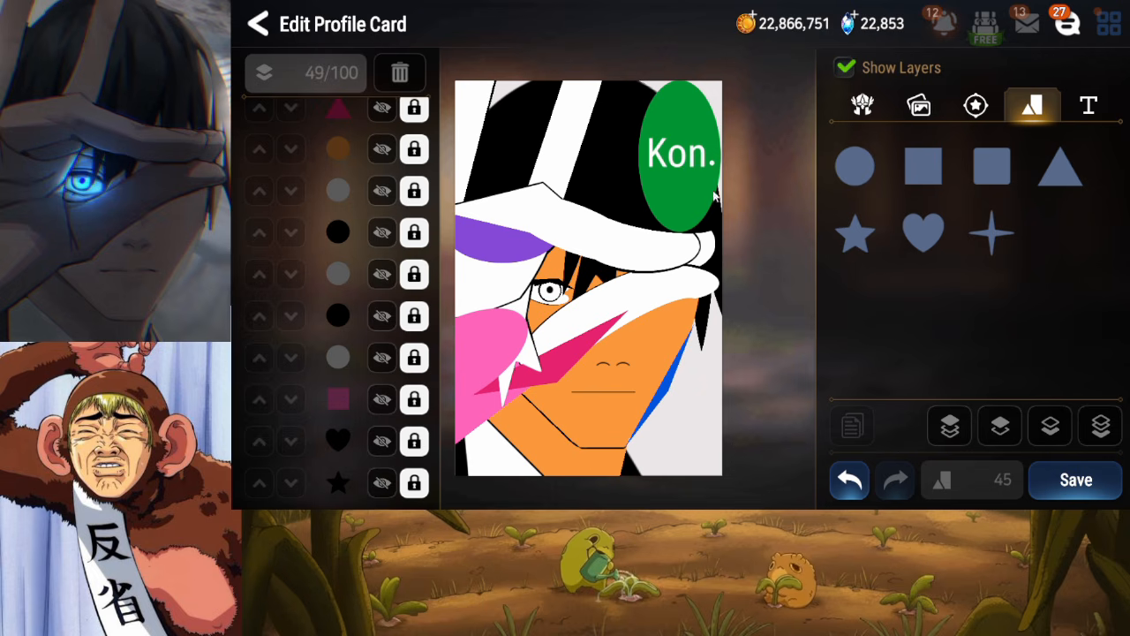
pyautogui.click(1077, 472)
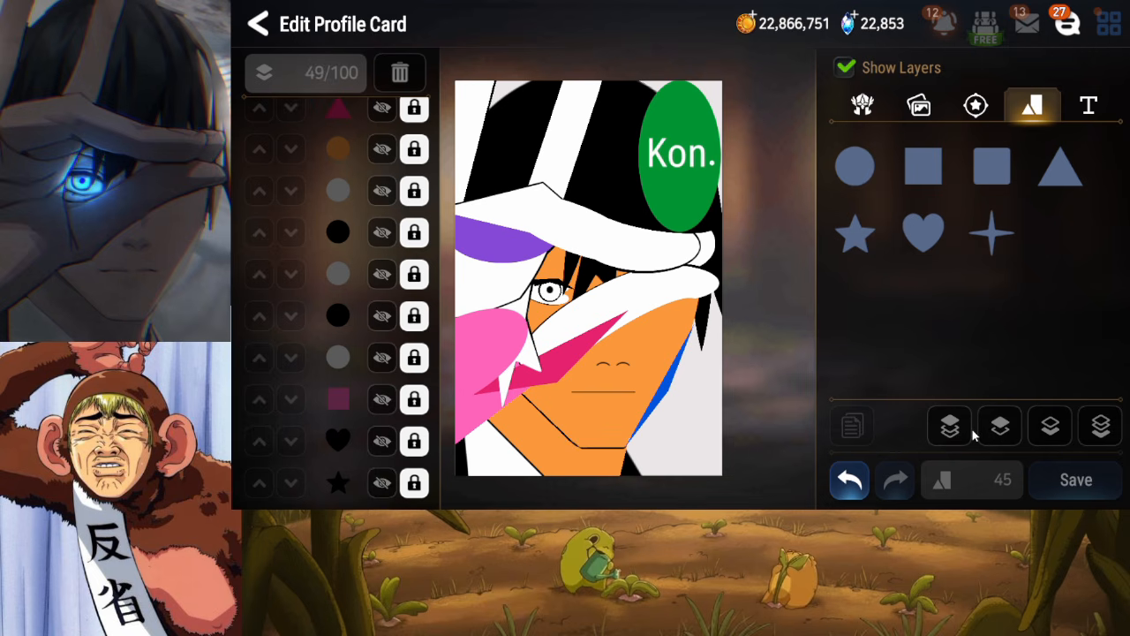
# Find the magenta triangle layer under the lower finger, unlock it and recolor it white
pyautogui.moveTo(351, 403); pyautogui.dragTo(345, 287)
pyautogui.moveTo(339, 327); pyautogui.dragTo(342, 274)
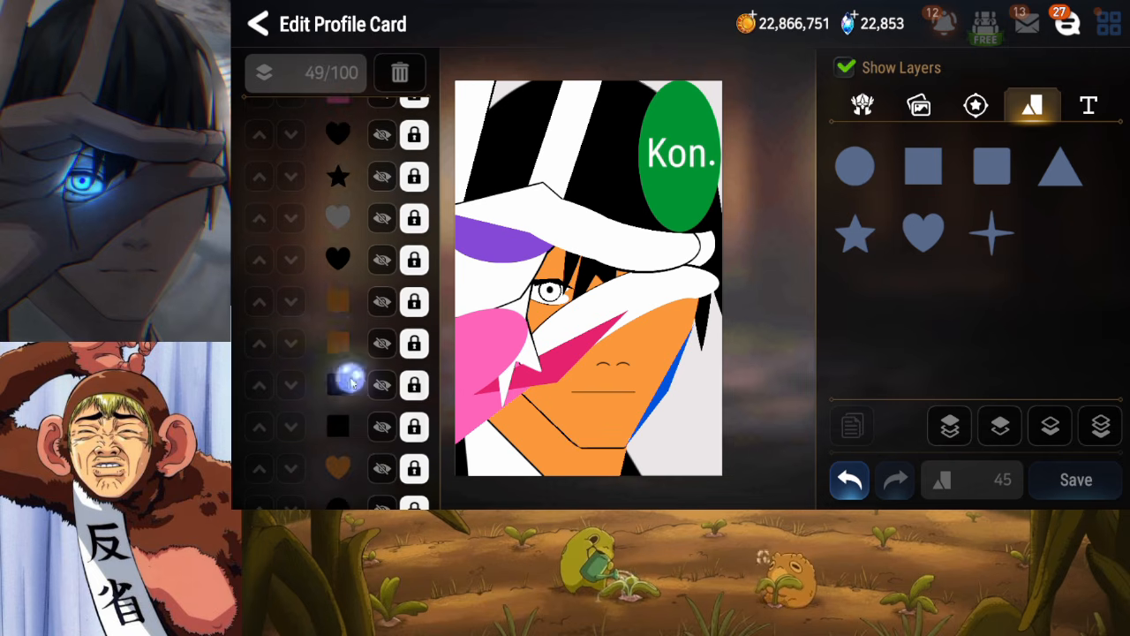
pyautogui.moveTo(348, 377); pyautogui.dragTo(355, 270)
pyautogui.moveTo(353, 333)
pyautogui.mouseDown()
pyautogui.moveTo(362, 253)
pyautogui.moveTo(368, 332)
pyautogui.mouseUp()
pyautogui.moveTo(363, 280); pyautogui.dragTo(363, 359)
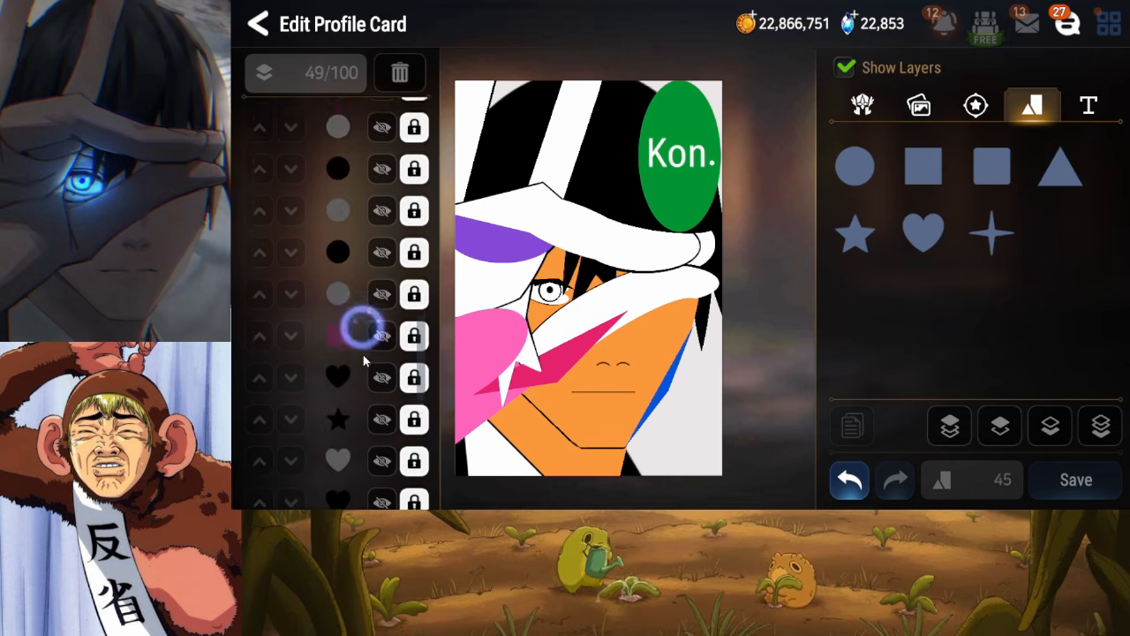
pyautogui.moveTo(362, 283); pyautogui.dragTo(378, 355)
pyautogui.click(382, 224)
pyautogui.click(381, 224)
pyautogui.click(381, 225)
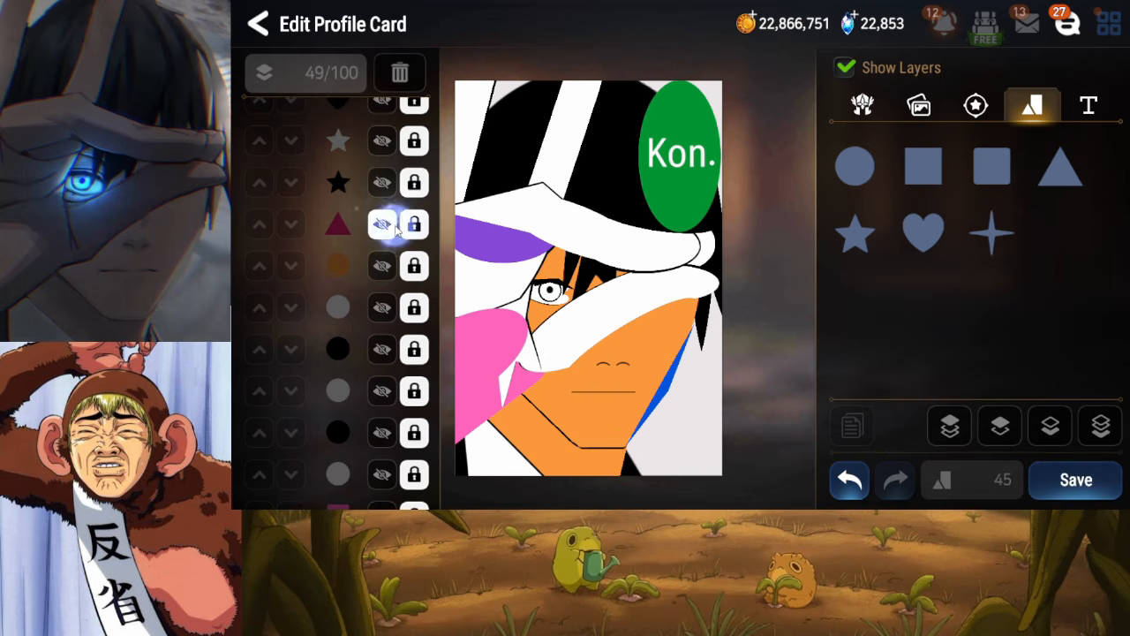
pyautogui.click(381, 224)
pyautogui.click(412, 230)
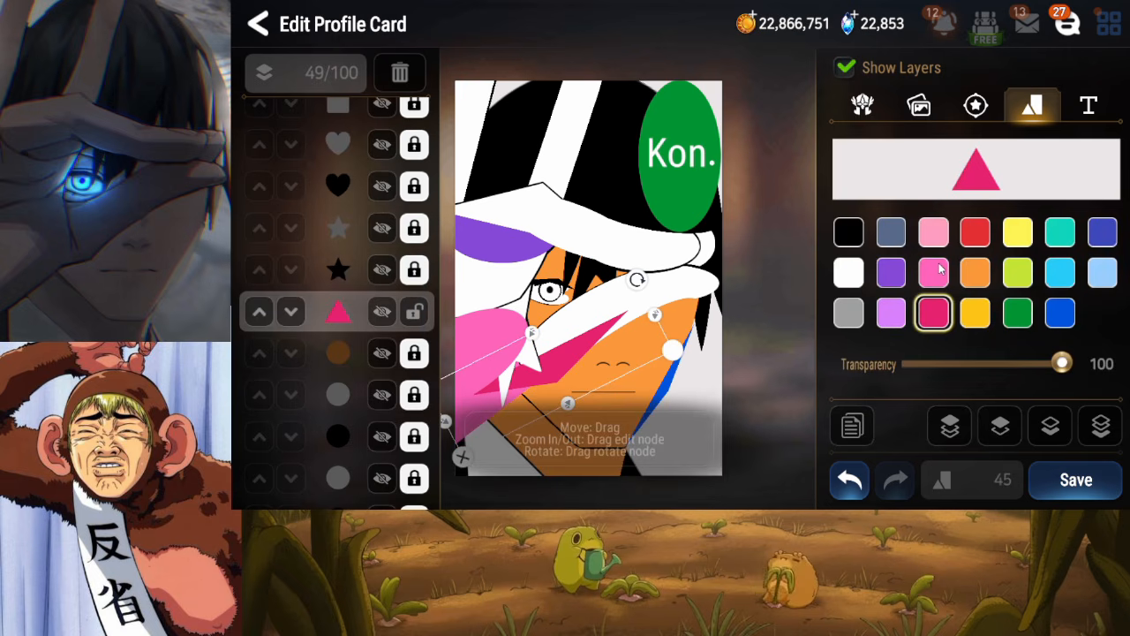
pyautogui.click(849, 274)
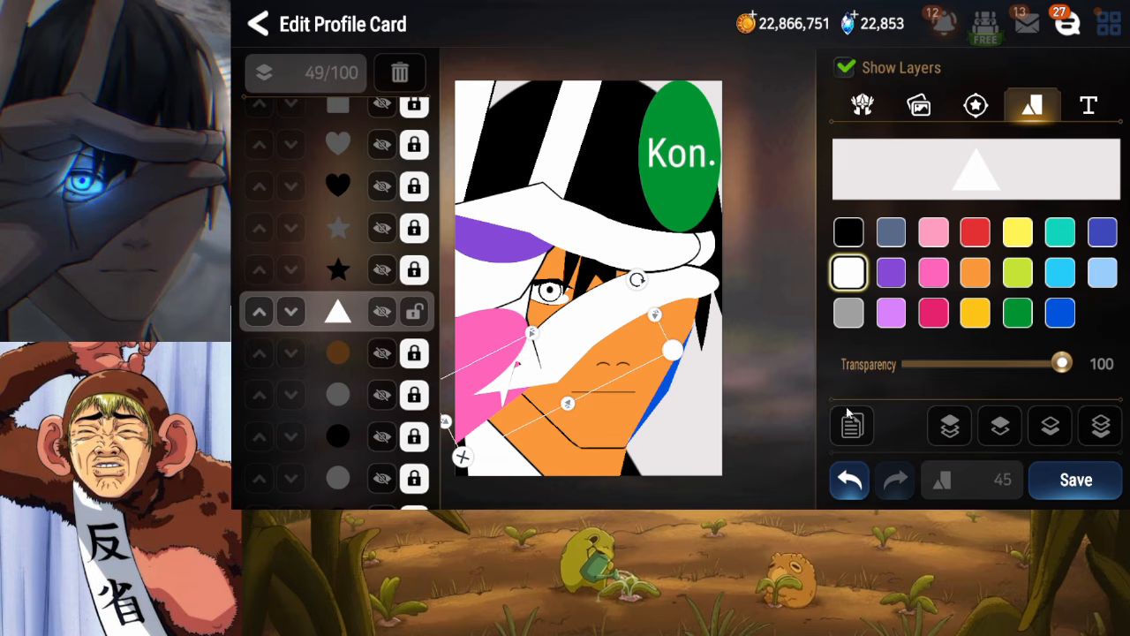
# Duplicate the white triangle and send the copy down the layer order to directly below the original
pyautogui.click(851, 429)
pyautogui.click(1050, 426)
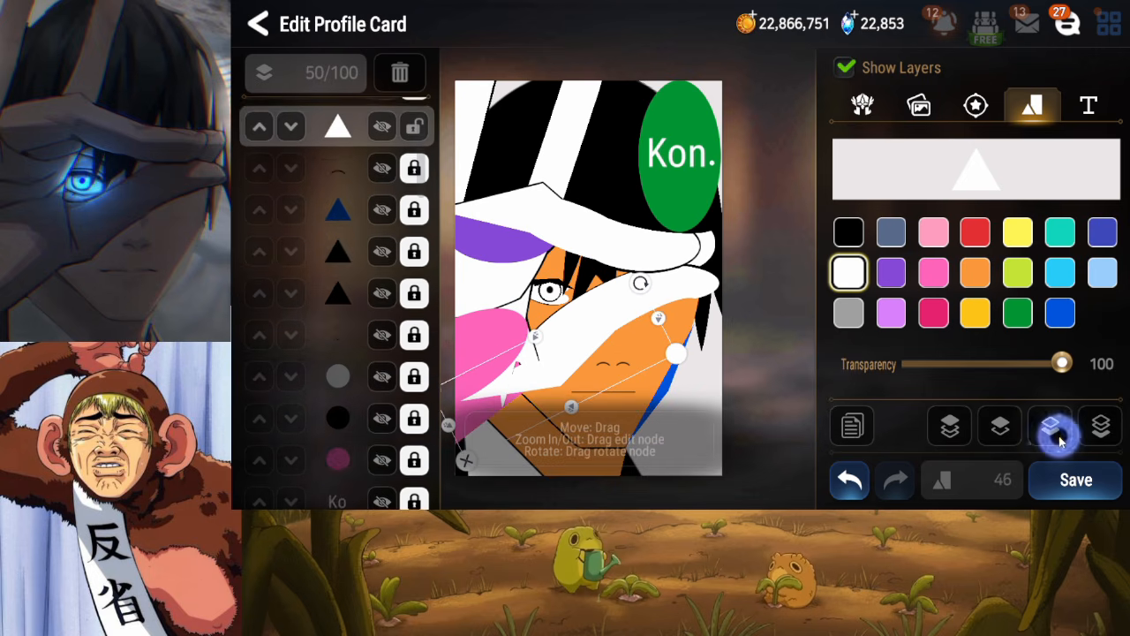
pyautogui.click(1053, 429)
pyautogui.click(1053, 429)
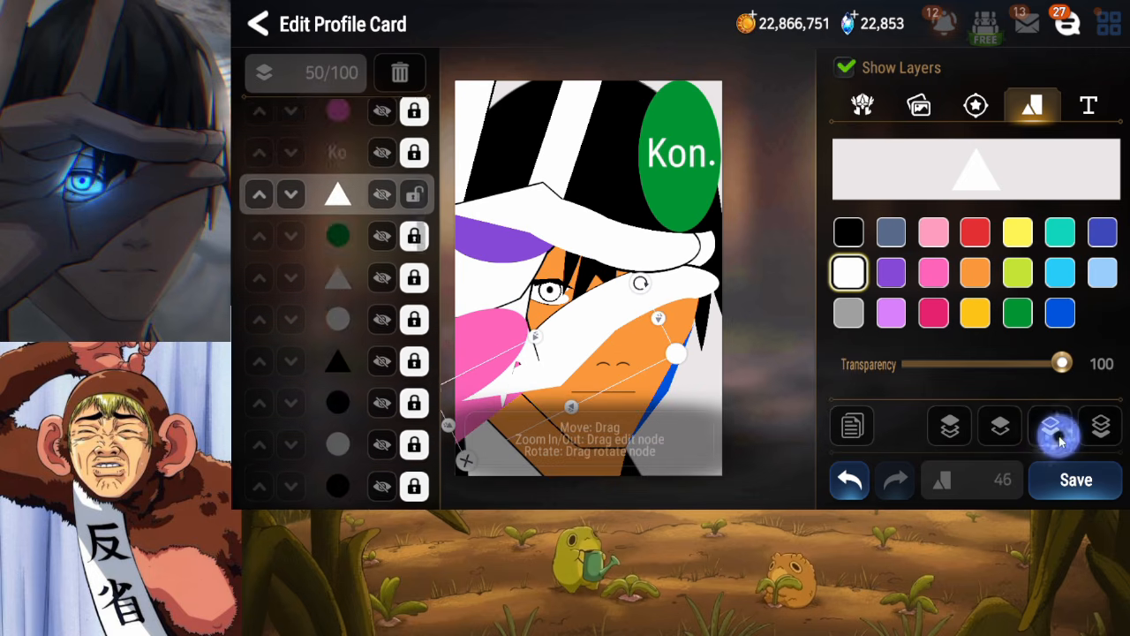
pyautogui.click(1053, 429)
pyautogui.click(1053, 429)
pyautogui.click(1053, 430)
pyautogui.click(1053, 429)
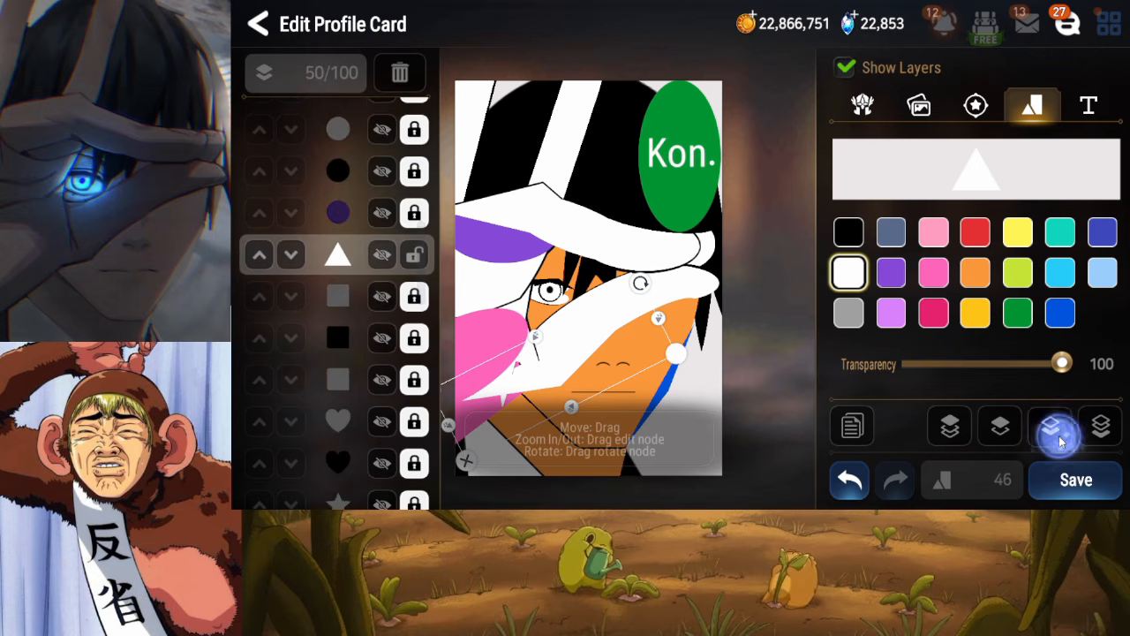
pyautogui.click(1053, 429)
pyautogui.click(1052, 429)
pyautogui.click(1052, 429)
pyautogui.click(1053, 429)
pyautogui.click(1052, 430)
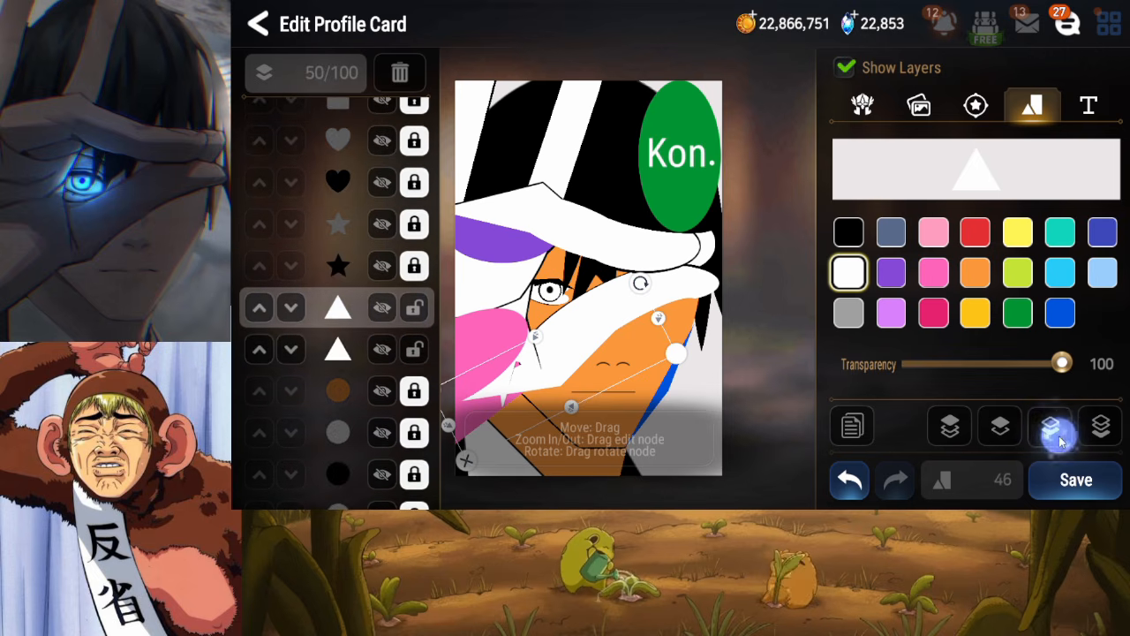
pyautogui.click(1053, 430)
# Lock the white triangle under the lower finger, recolor its copy black and resize and shift it into a thin outline
pyautogui.click(414, 273)
pyautogui.click(848, 231)
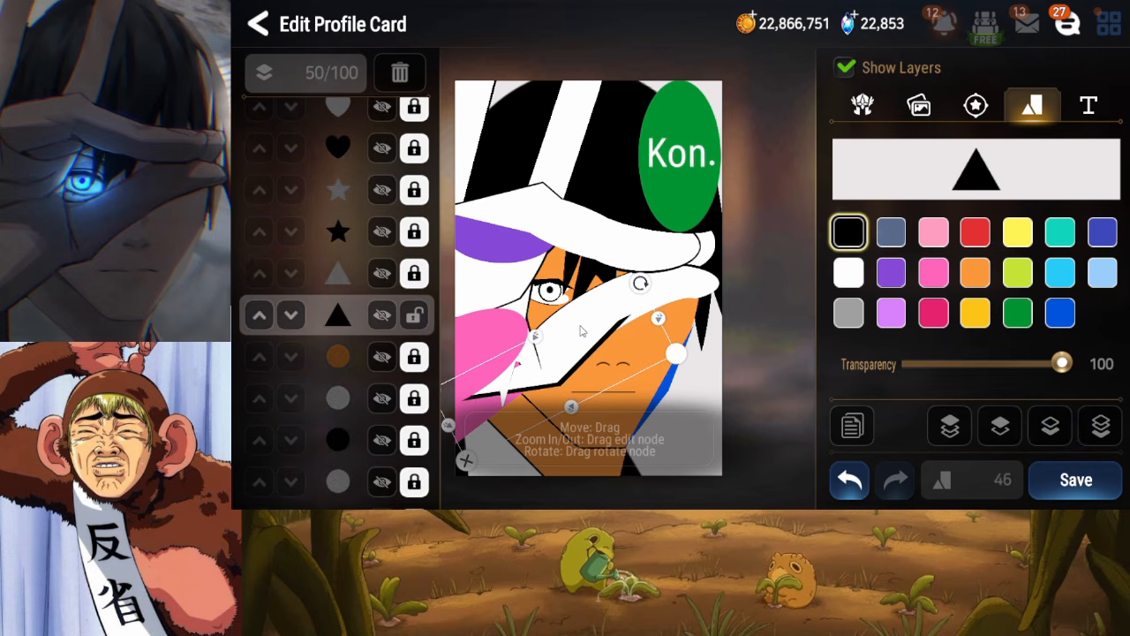
pyautogui.moveTo(656, 318); pyautogui.dragTo(642, 329)
pyautogui.moveTo(570, 410); pyautogui.dragTo(544, 404)
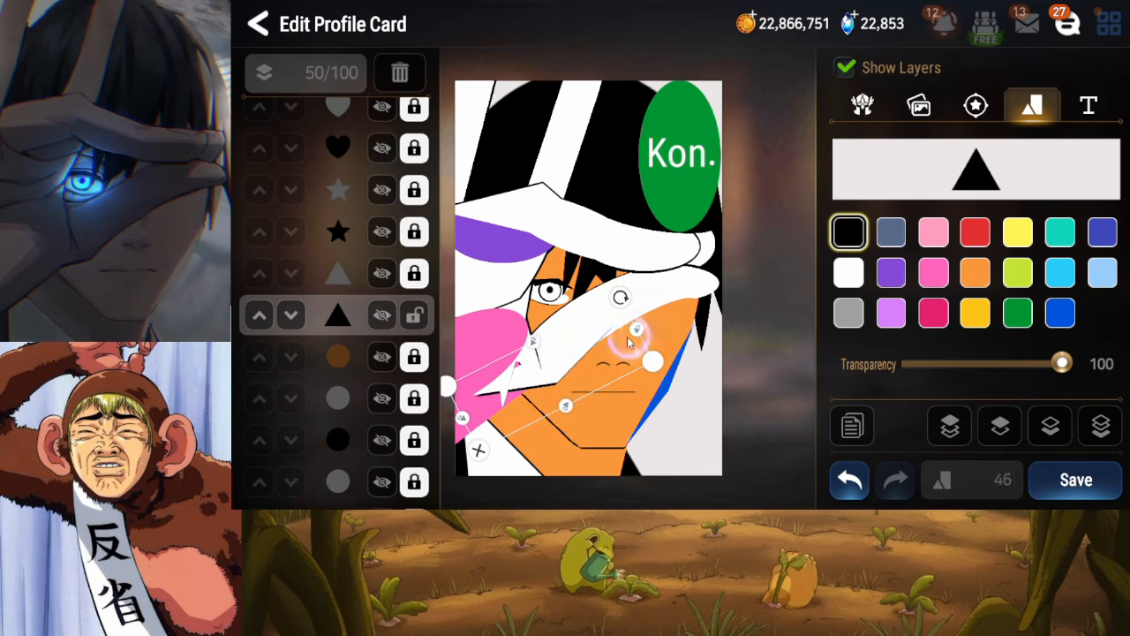
pyautogui.moveTo(640, 334); pyautogui.dragTo(635, 339)
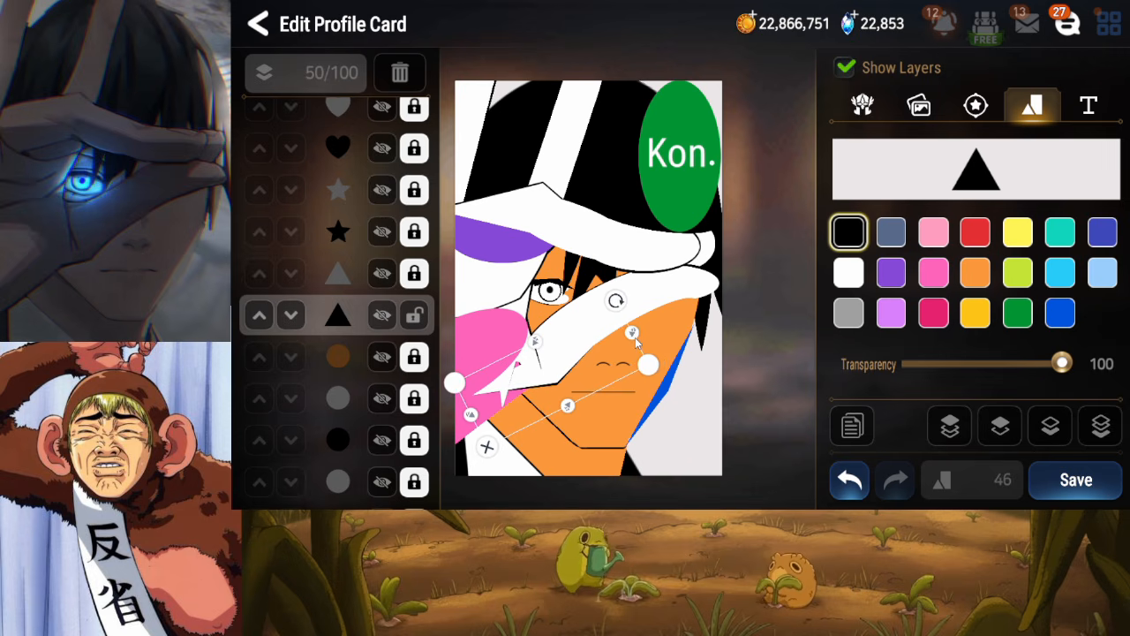
# Lock the black triangle, unlock the orange ellipse under the finger, duplicate it and send the copy directly below the original
pyautogui.click(415, 359)
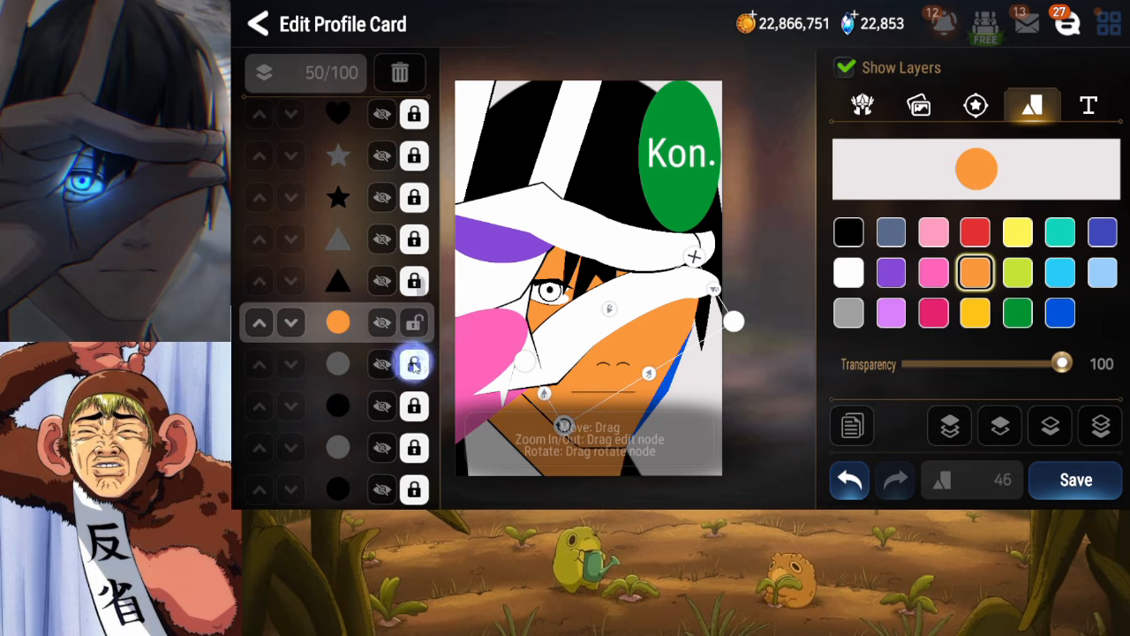
pyautogui.click(853, 427)
pyautogui.click(1050, 427)
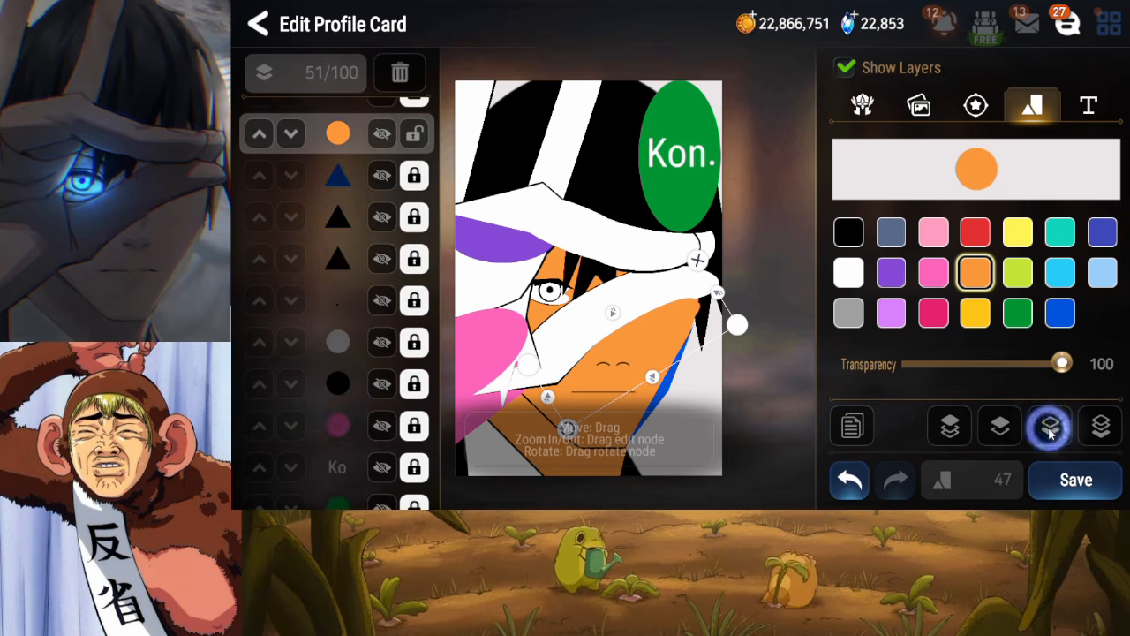
pyautogui.click(1050, 427)
pyautogui.click(1051, 432)
pyautogui.click(1051, 432)
pyautogui.click(1051, 431)
pyautogui.click(1051, 432)
pyautogui.click(1051, 432)
pyautogui.click(1051, 432)
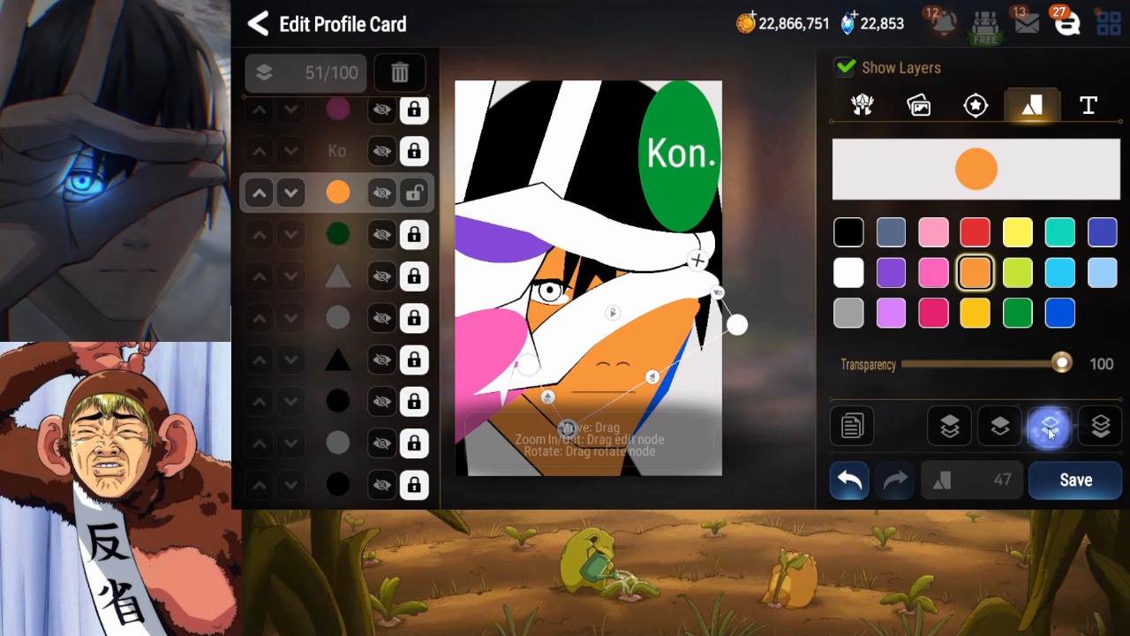
pyautogui.click(1051, 431)
pyautogui.doubleClick(1051, 432)
pyautogui.click(1050, 429)
pyautogui.click(1050, 429)
pyautogui.click(1050, 428)
pyautogui.click(1050, 428)
pyautogui.click(1050, 429)
pyautogui.click(1050, 428)
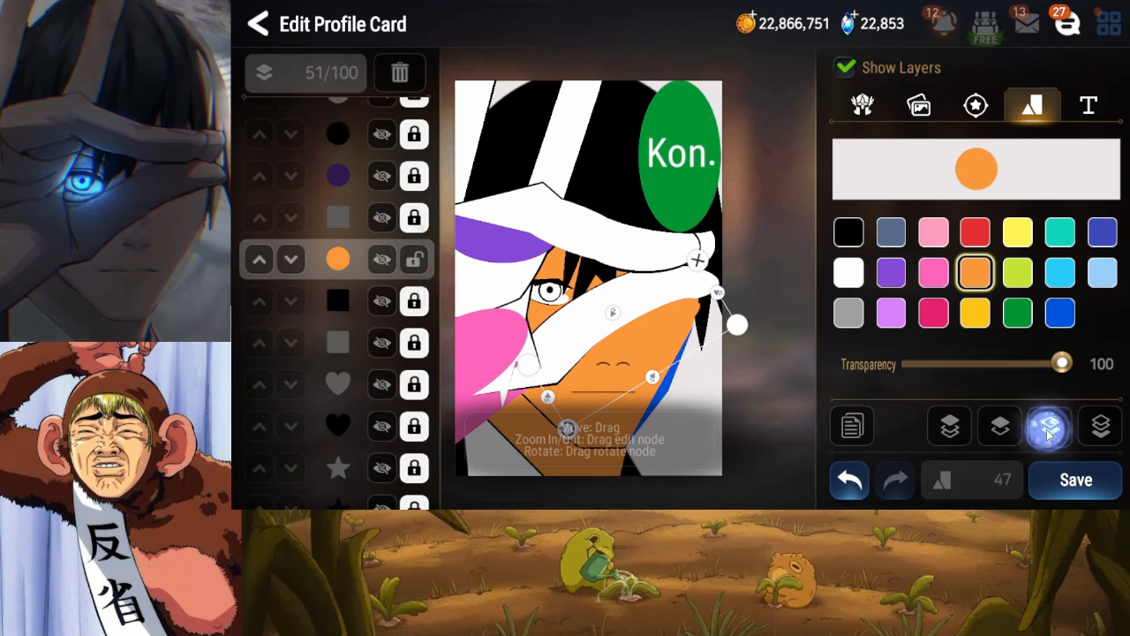
pyautogui.click(1050, 429)
pyautogui.click(1050, 428)
pyautogui.click(1050, 430)
pyautogui.click(1049, 429)
pyautogui.click(1049, 429)
pyautogui.click(1049, 429)
pyautogui.click(1049, 429)
pyautogui.click(1049, 430)
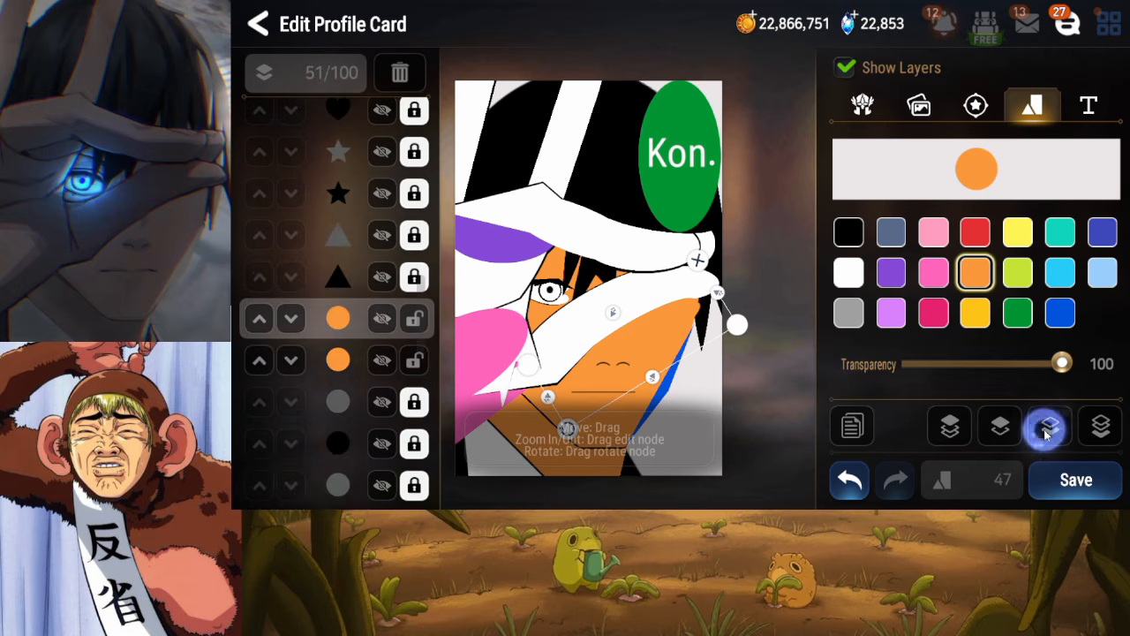
pyautogui.click(1051, 430)
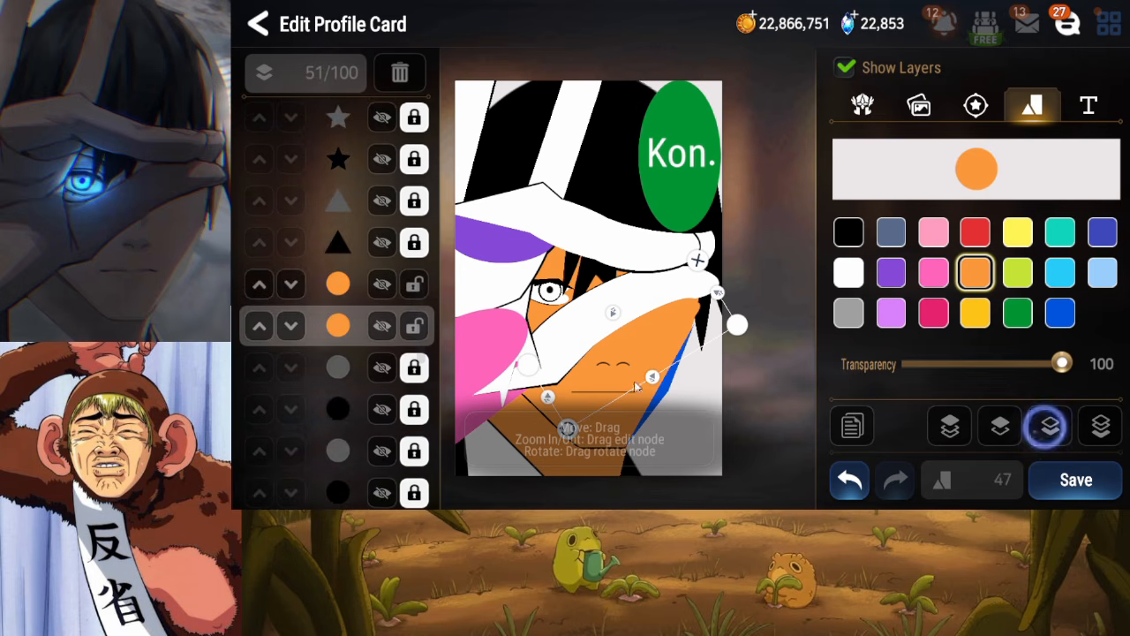
# Lock the orange ellipse, recolor its lower copy black, shift and rotate it into a thin outline along the lower finger and lock it
pyautogui.click(848, 231)
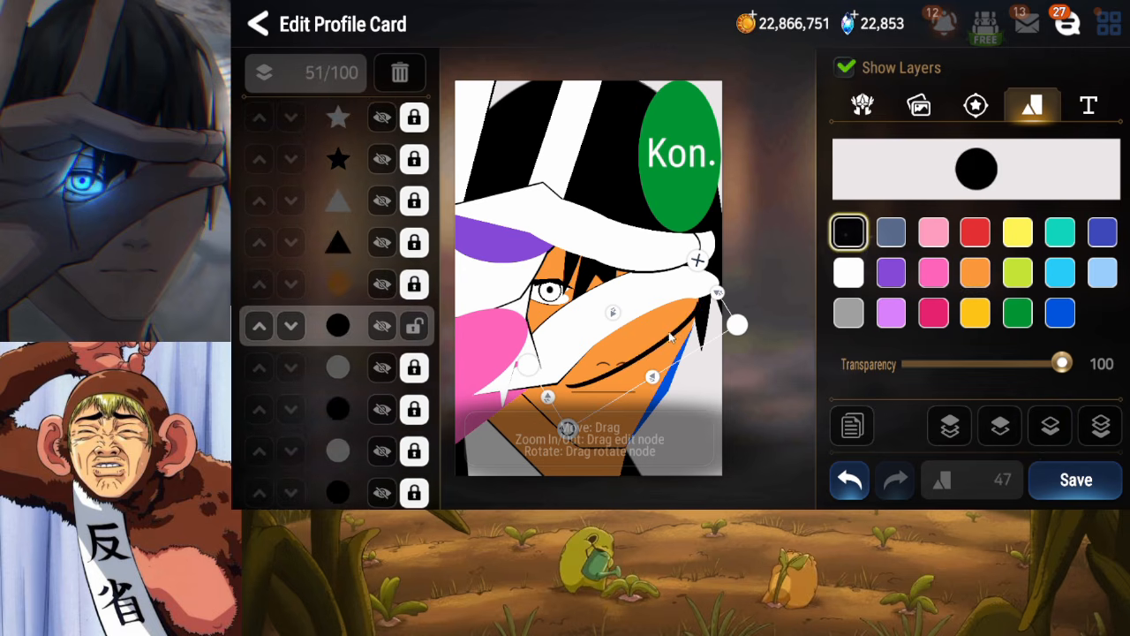
pyautogui.moveTo(667, 333); pyautogui.dragTo(613, 311)
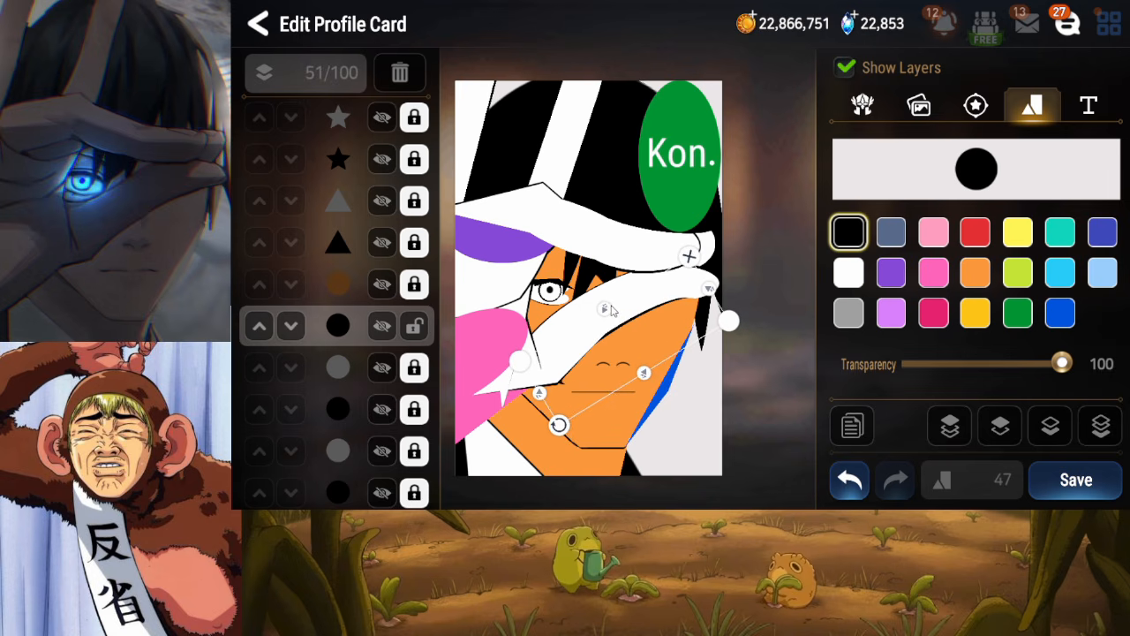
pyautogui.moveTo(717, 292); pyautogui.dragTo(710, 297)
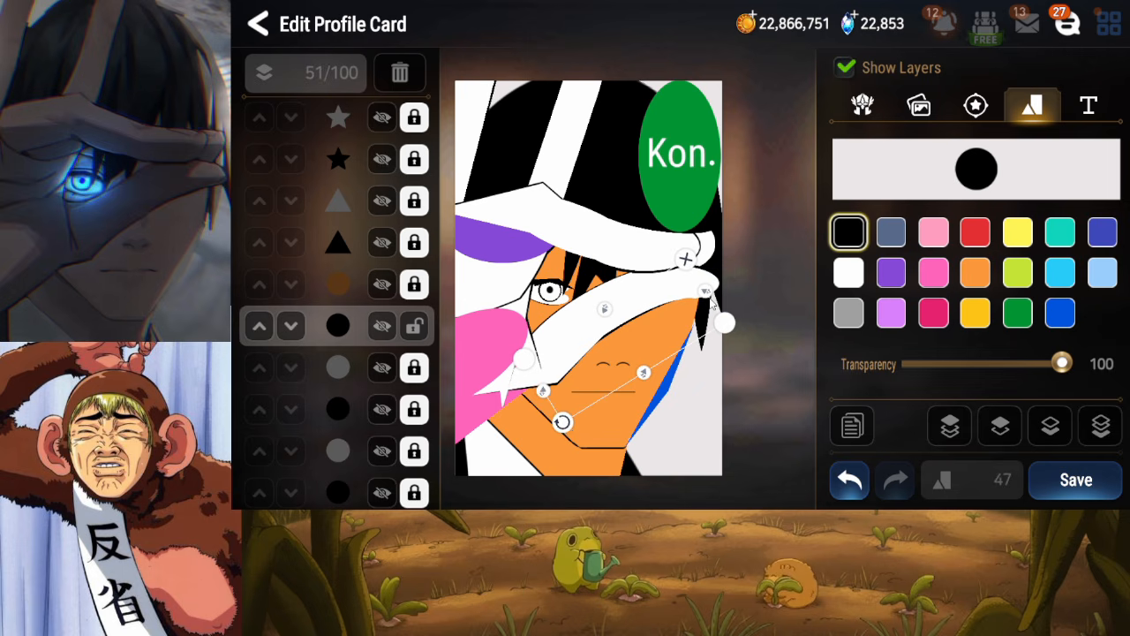
pyautogui.moveTo(565, 426); pyautogui.dragTo(564, 424)
pyautogui.moveTo(614, 348); pyautogui.dragTo(620, 344)
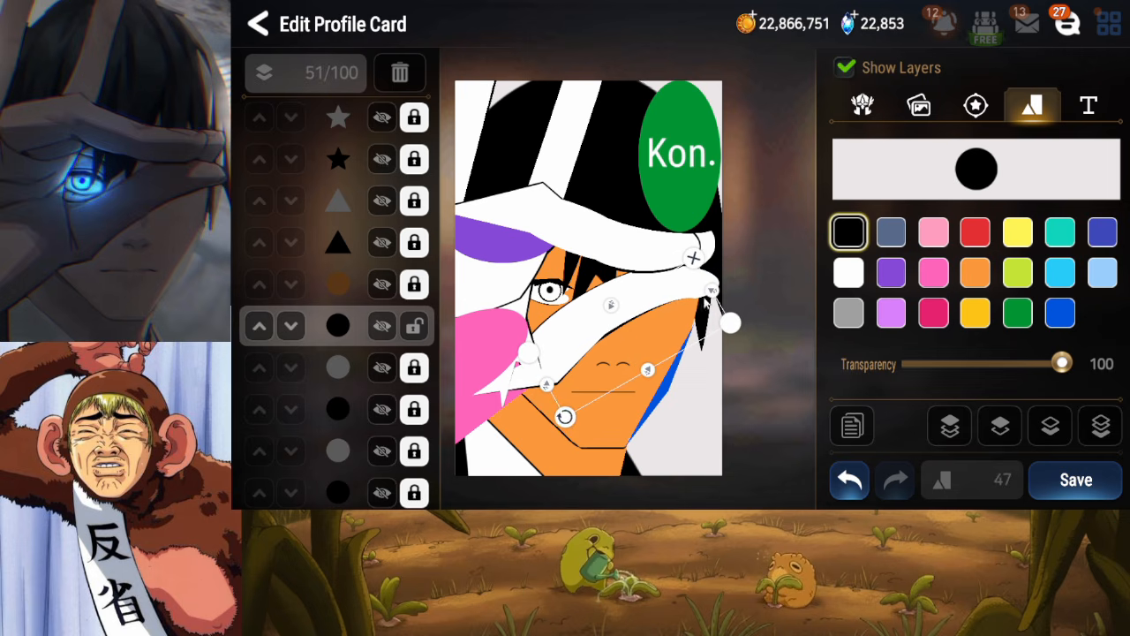
pyautogui.moveTo(712, 292); pyautogui.dragTo(718, 301)
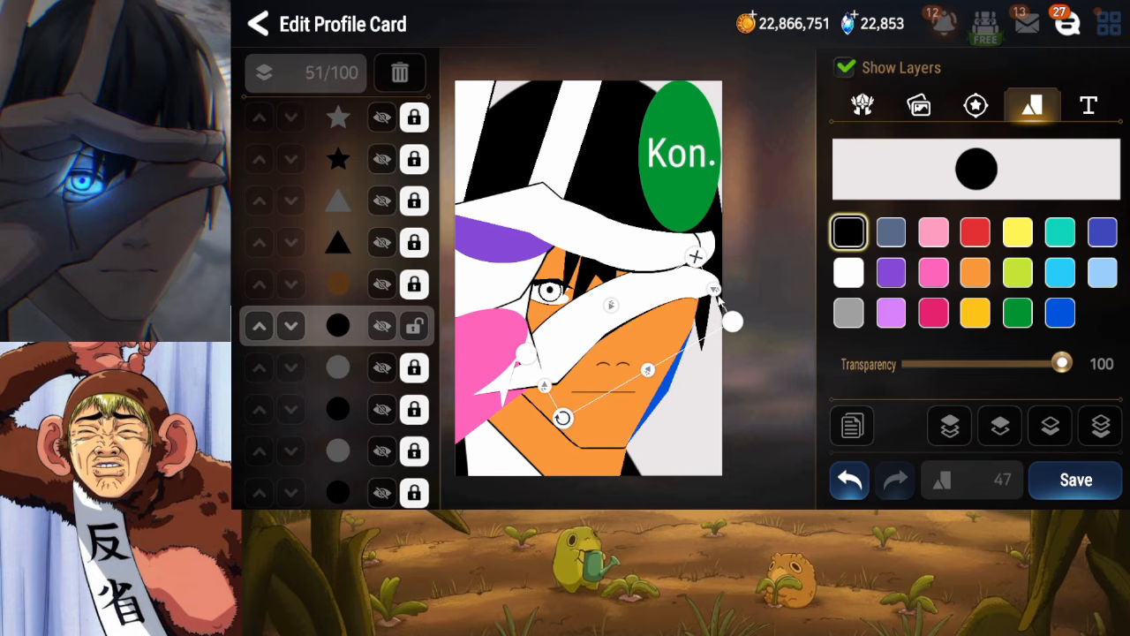
pyautogui.click(423, 328)
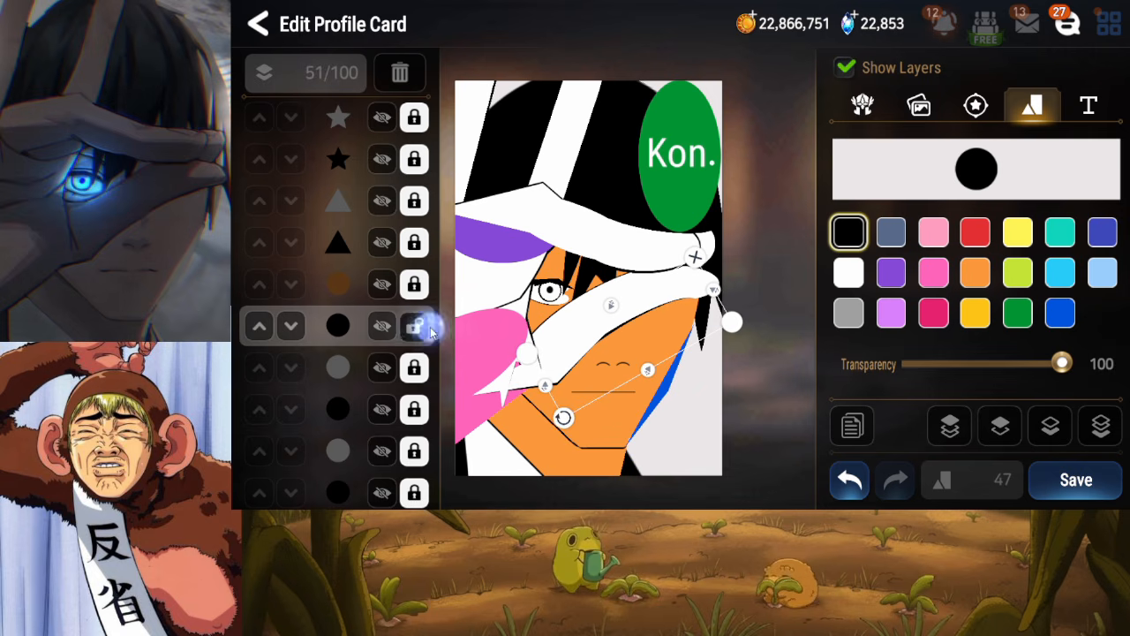
# Find the black ellipse layer at the lower fingertip, unlock it, readjust its position as the outline, lock it and save the card
pyautogui.click(384, 282)
pyautogui.click(387, 368)
pyautogui.click(386, 368)
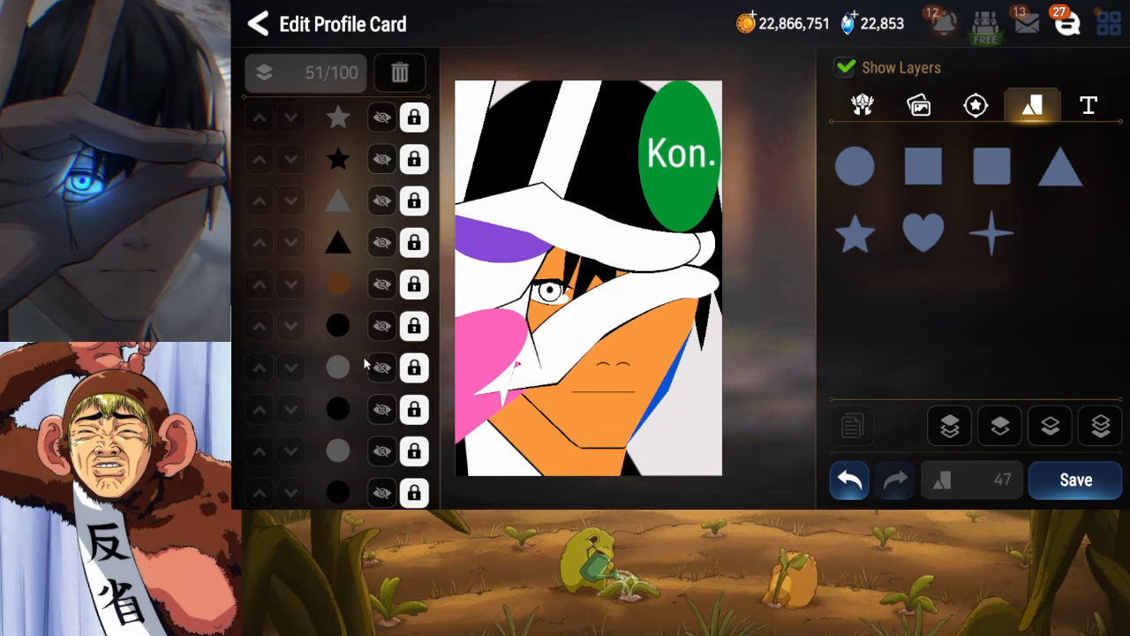
pyautogui.moveTo(363, 322); pyautogui.dragTo(357, 422)
pyautogui.moveTo(368, 381); pyautogui.dragTo(365, 352)
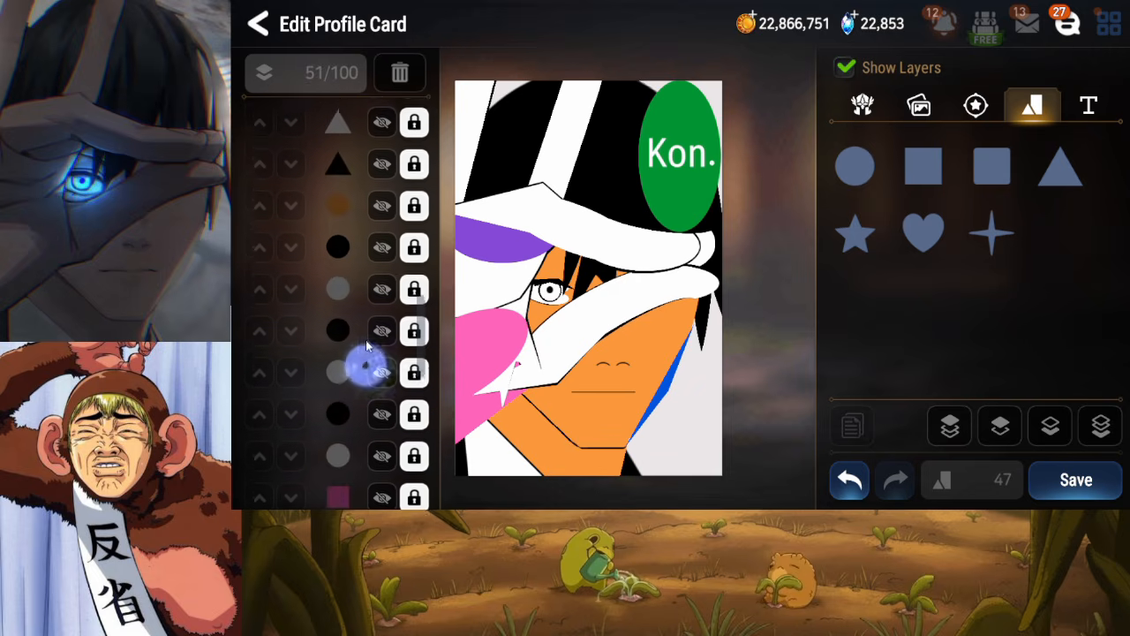
pyautogui.click(378, 283)
pyautogui.click(379, 283)
pyautogui.click(383, 402)
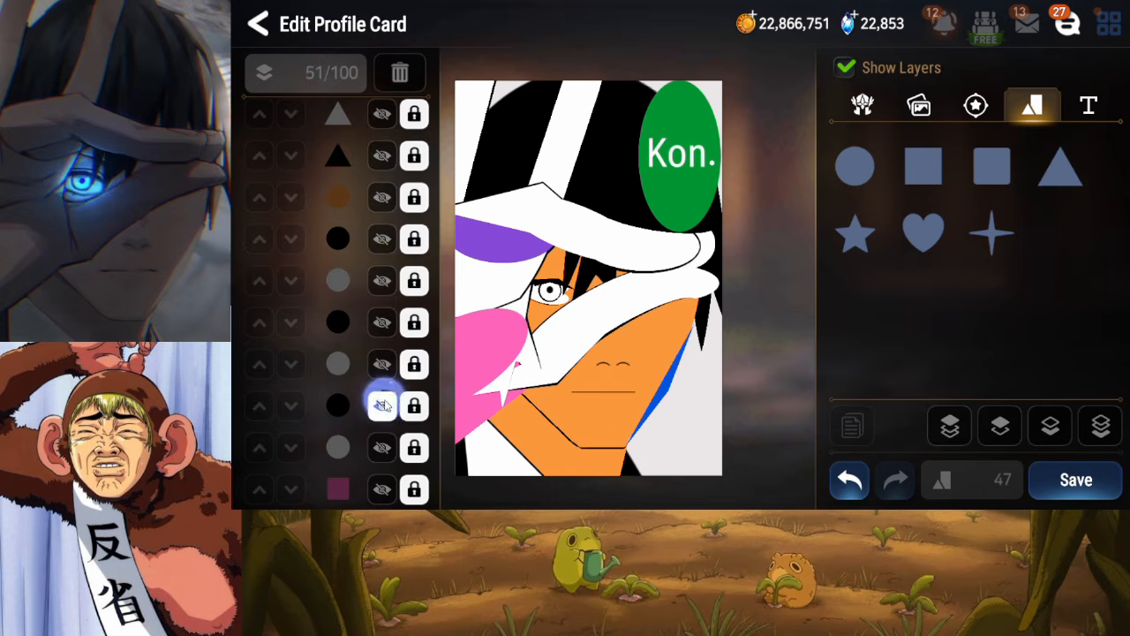
pyautogui.click(415, 406)
pyautogui.moveTo(704, 300); pyautogui.dragTo(674, 330)
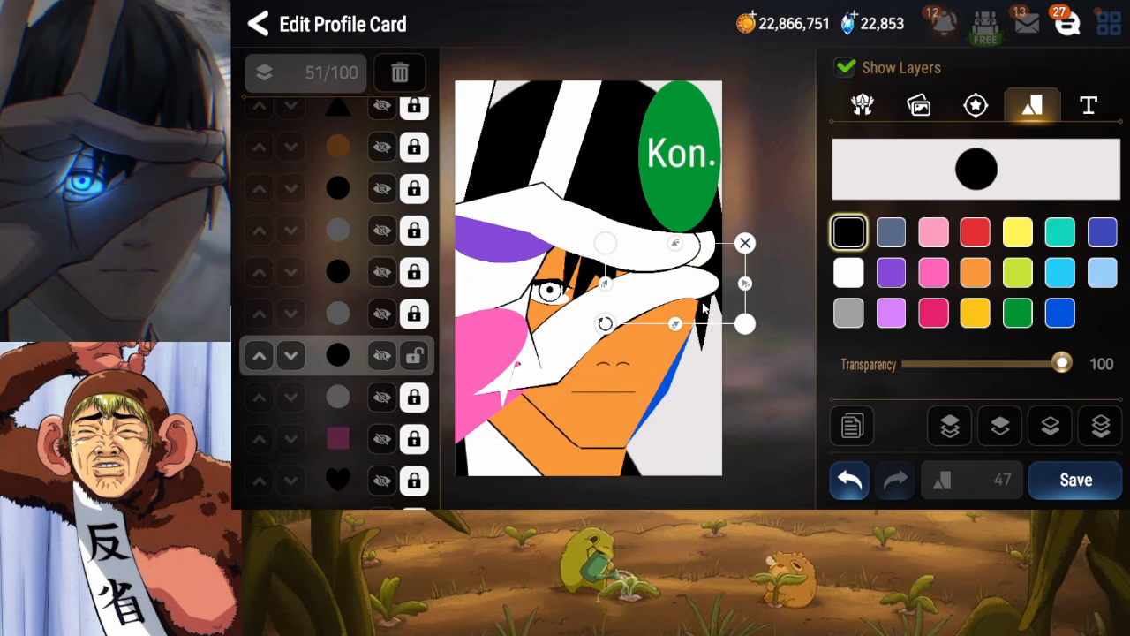
pyautogui.click(700, 300)
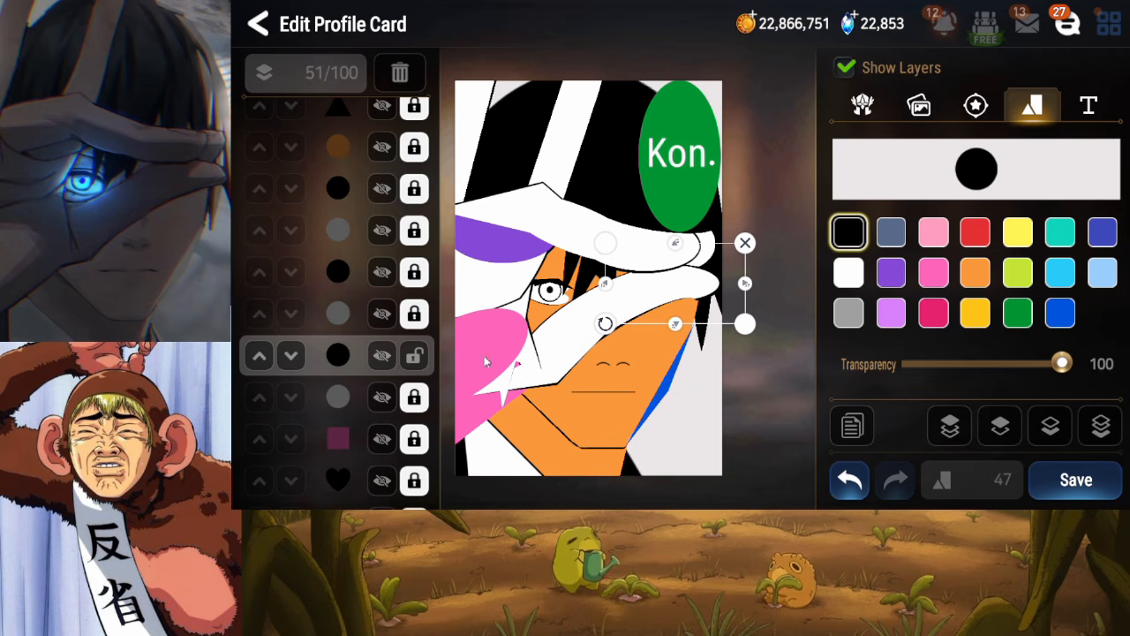
pyautogui.click(415, 357)
pyautogui.click(1076, 479)
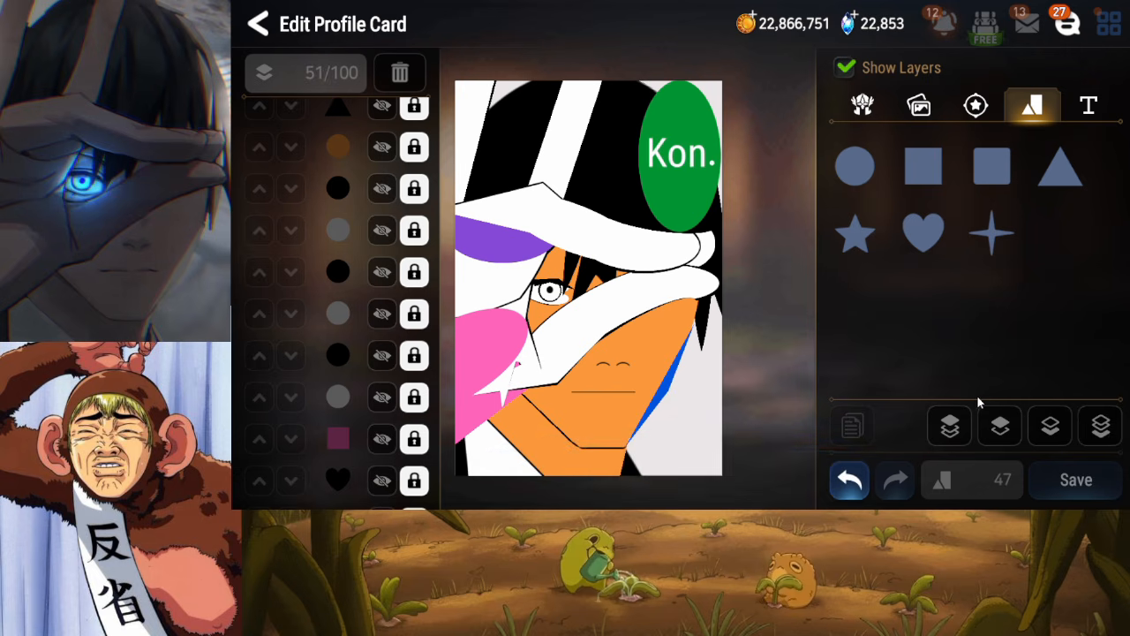
# Find the pink square layer at the hand's lower edge, unlock it and recolor it white
pyautogui.moveTo(354, 382); pyautogui.dragTo(326, 257)
pyautogui.moveTo(324, 339); pyautogui.dragTo(341, 290)
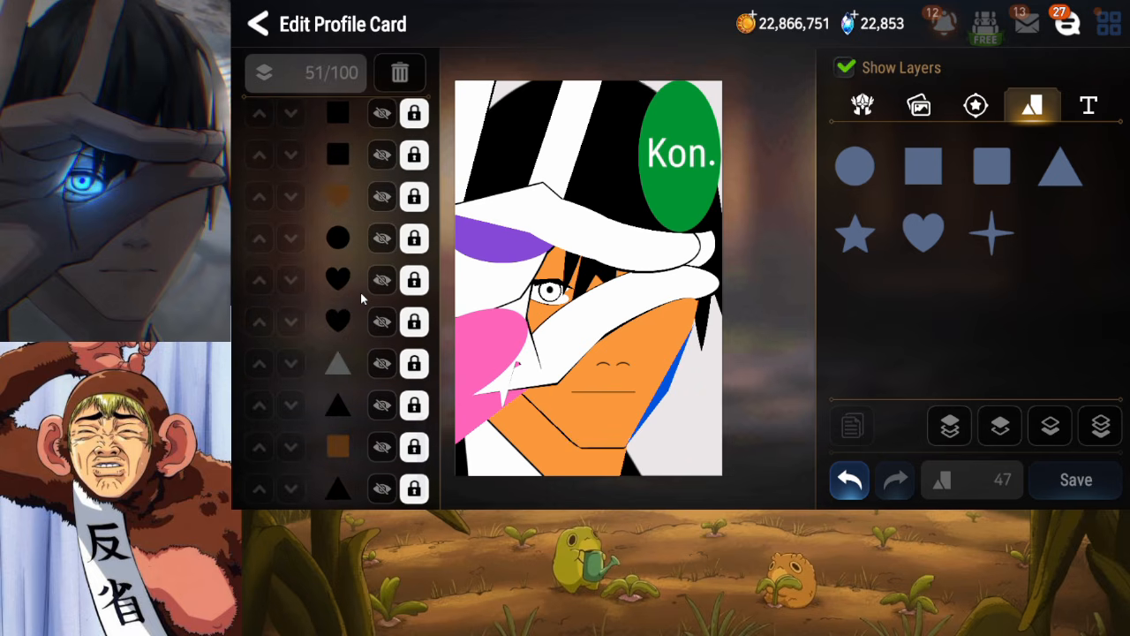
pyautogui.click(393, 455)
pyautogui.click(391, 455)
pyautogui.moveTo(342, 301); pyautogui.dragTo(350, 372)
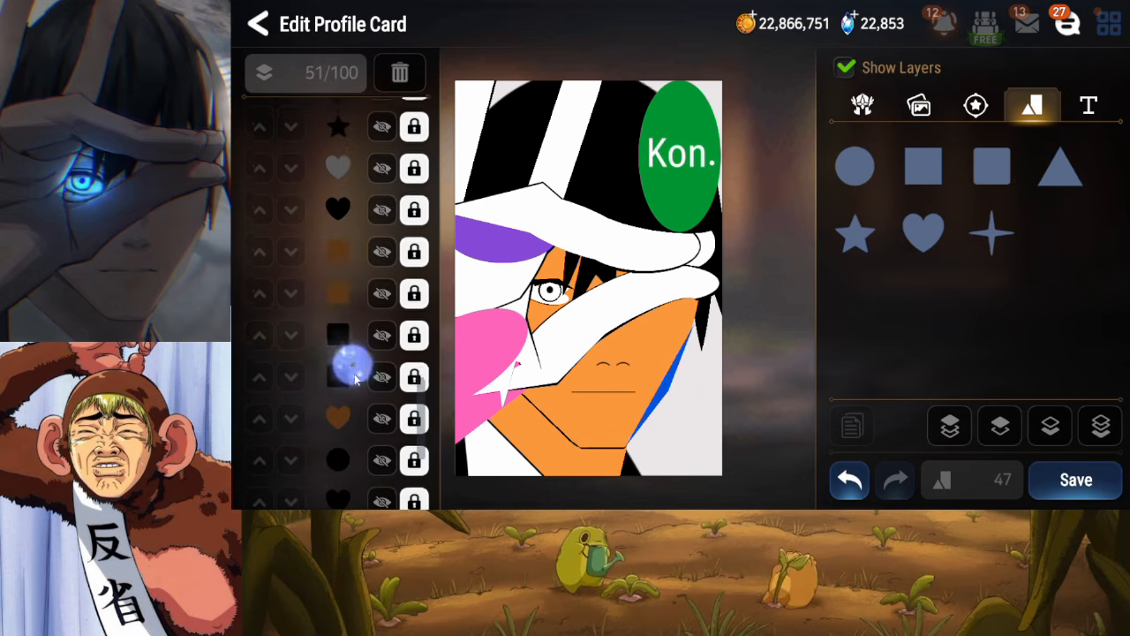
pyautogui.moveTo(360, 311); pyautogui.dragTo(361, 386)
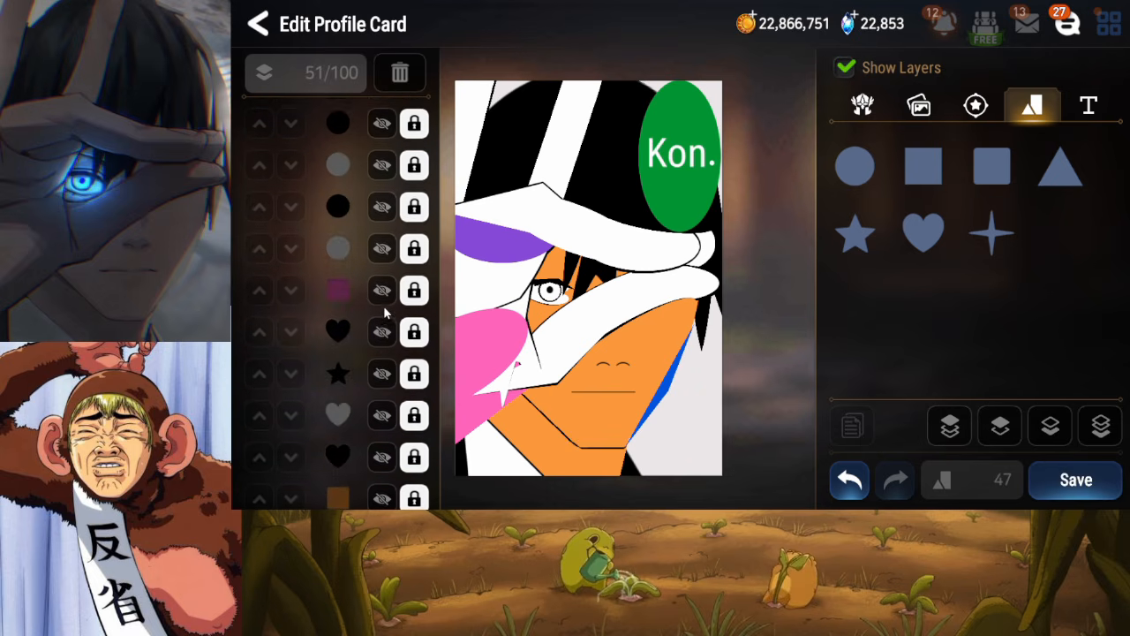
pyautogui.click(387, 301)
pyautogui.click(387, 301)
pyautogui.click(398, 307)
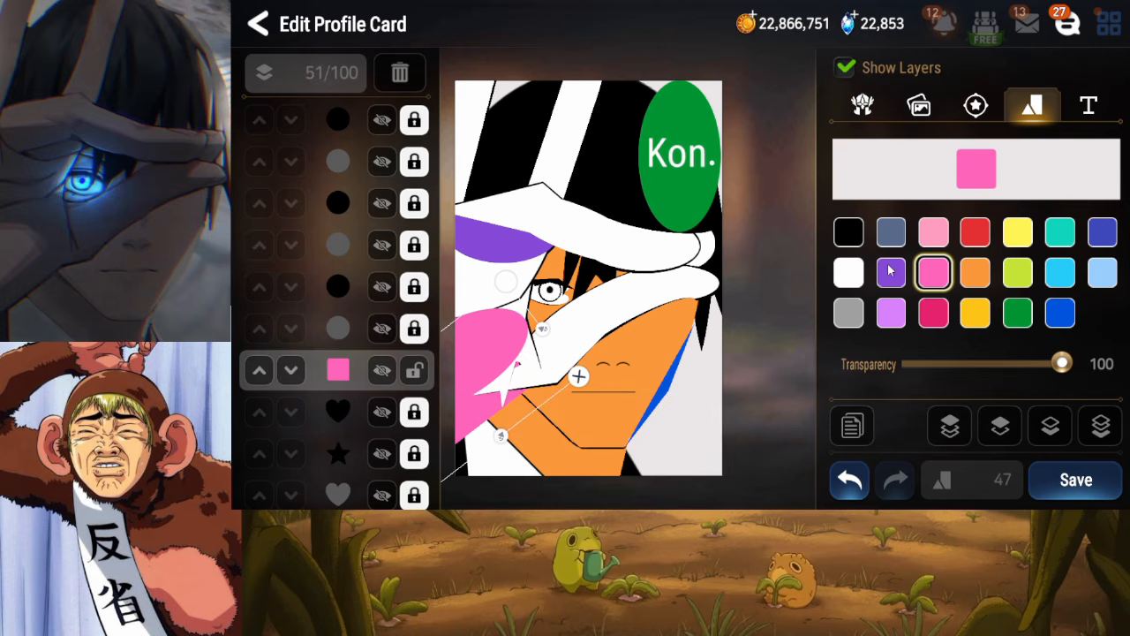
pyautogui.click(850, 267)
# Unlock the black triangle outline, send it down the layer order to directly below the white square and lock both layers
pyautogui.moveTo(340, 408)
pyautogui.mouseDown()
pyautogui.moveTo(362, 325)
pyautogui.moveTo(371, 365)
pyautogui.mouseUp()
pyautogui.moveTo(363, 305); pyautogui.dragTo(365, 391)
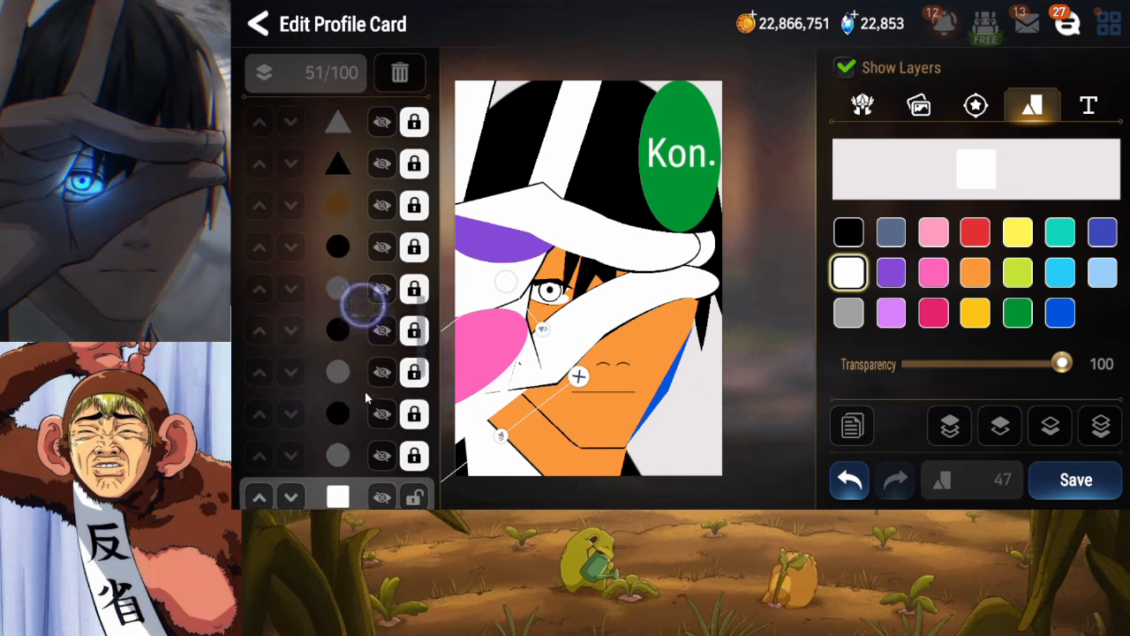
pyautogui.click(378, 205)
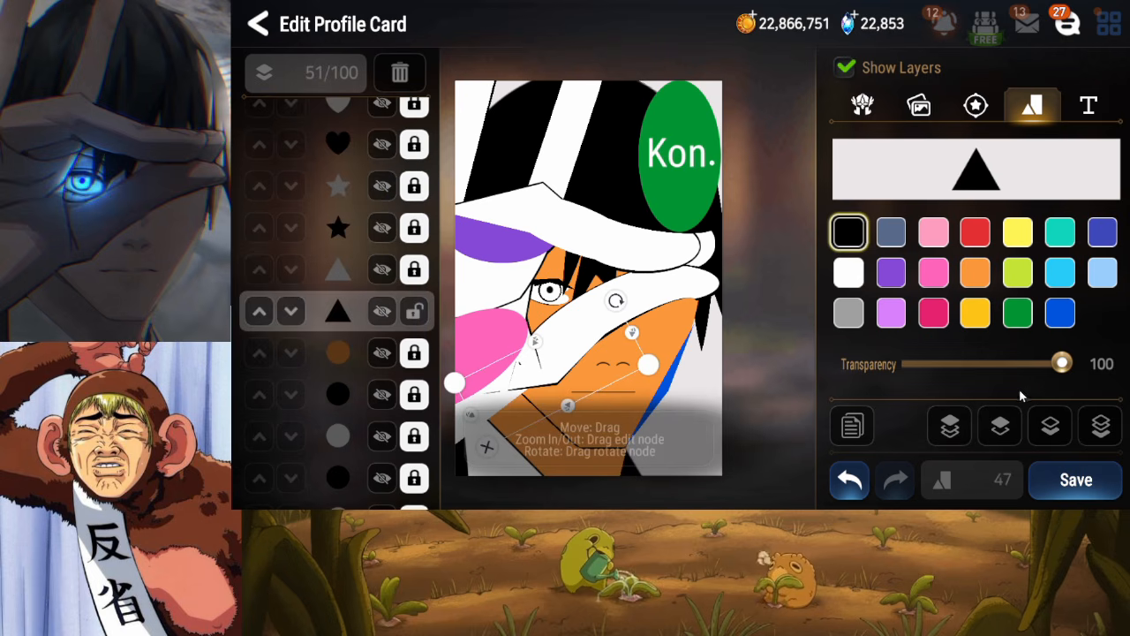
pyautogui.click(1056, 428)
pyautogui.click(1055, 428)
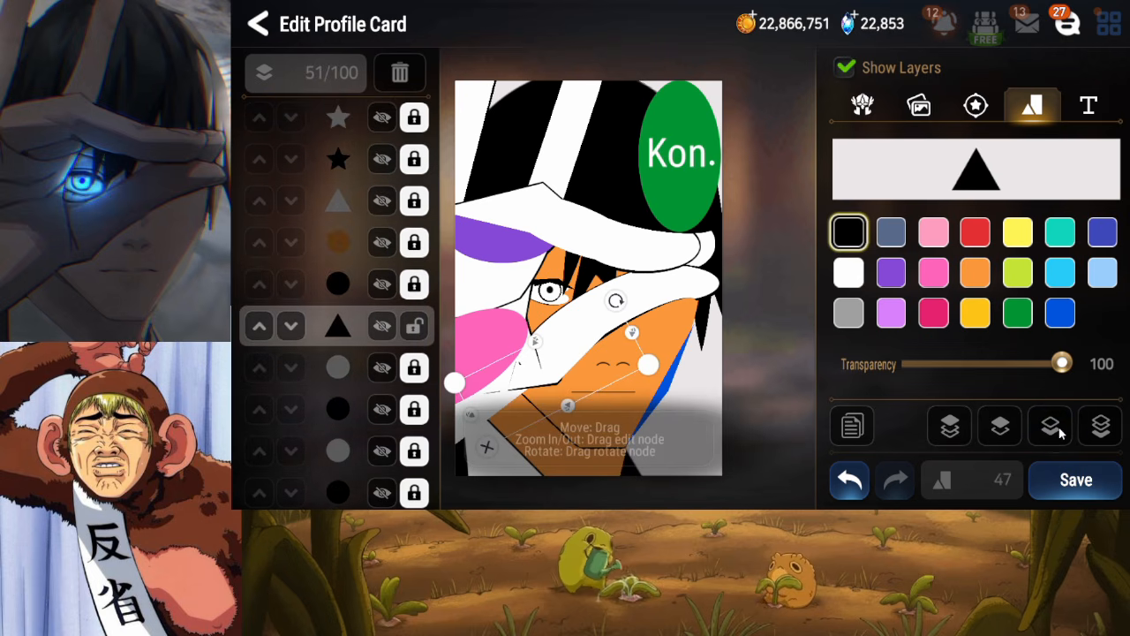
pyautogui.click(1052, 429)
pyautogui.click(1053, 429)
pyautogui.click(1053, 429)
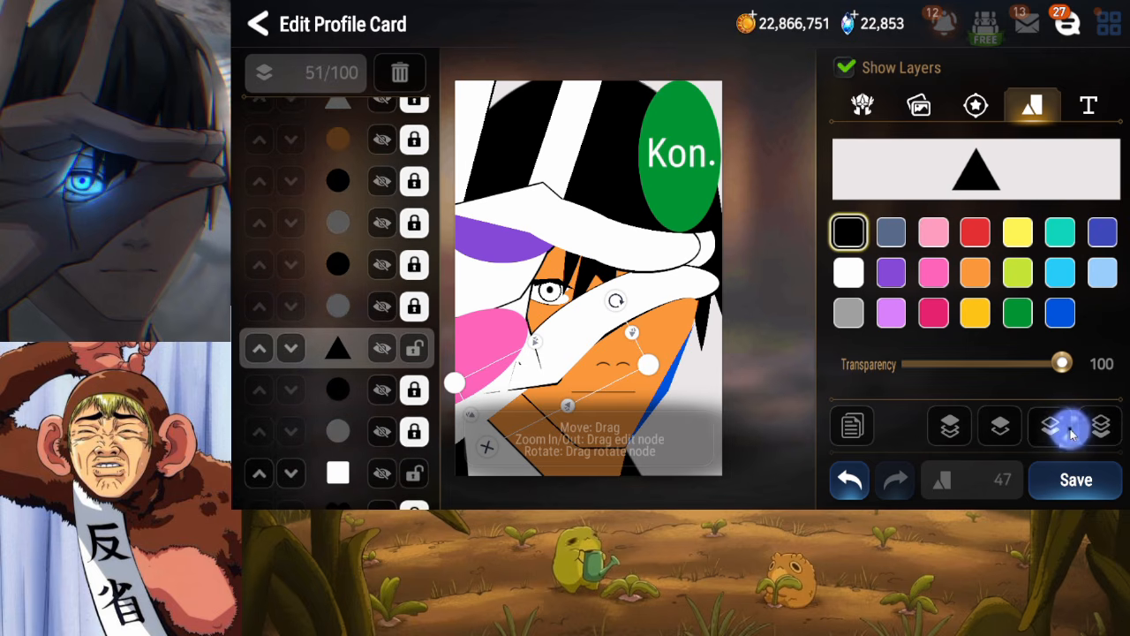
pyautogui.click(1053, 428)
pyautogui.click(1052, 428)
pyautogui.click(1053, 428)
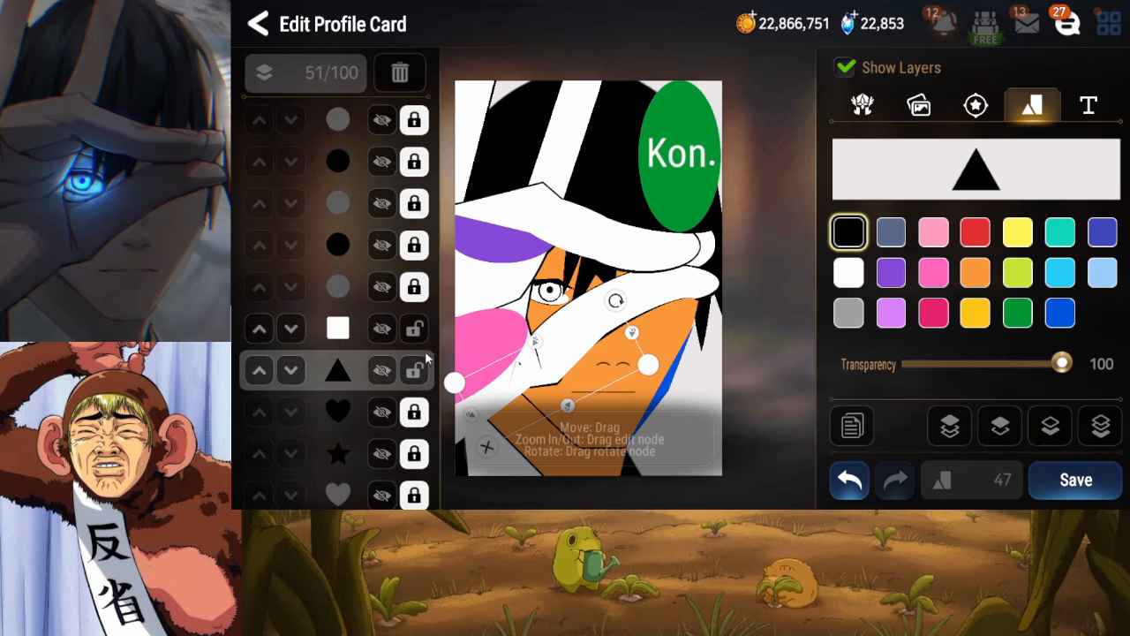
pyautogui.click(416, 336)
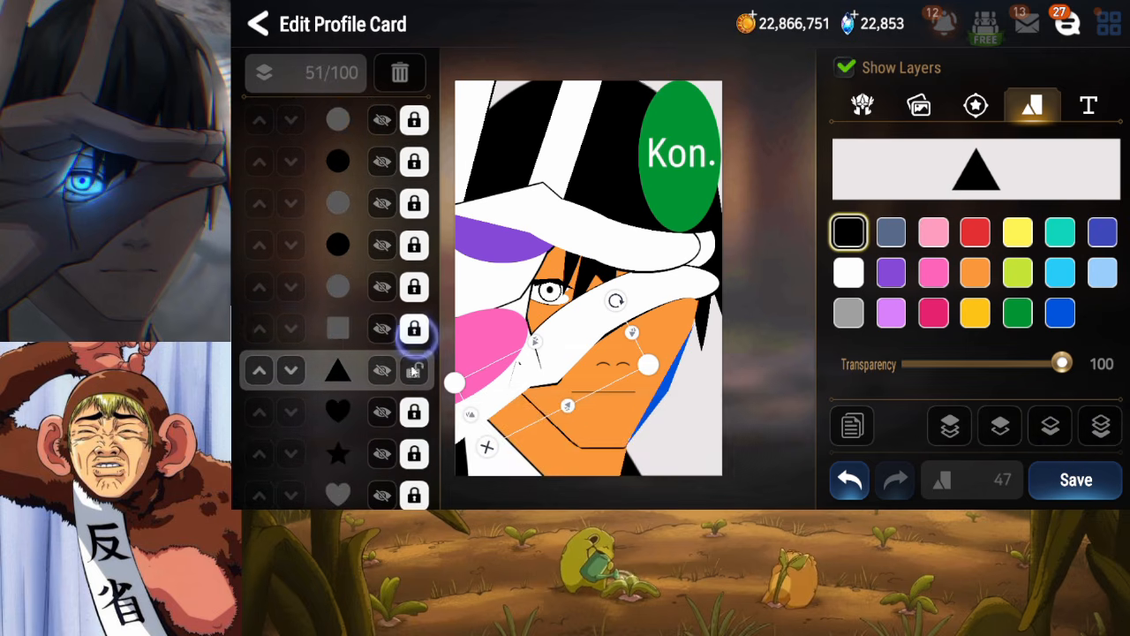
pyautogui.click(408, 377)
# Unlock the black outline ellipse under the lower finger and try to shift and rotate it slightly
pyautogui.moveTo(365, 315); pyautogui.dragTo(361, 376)
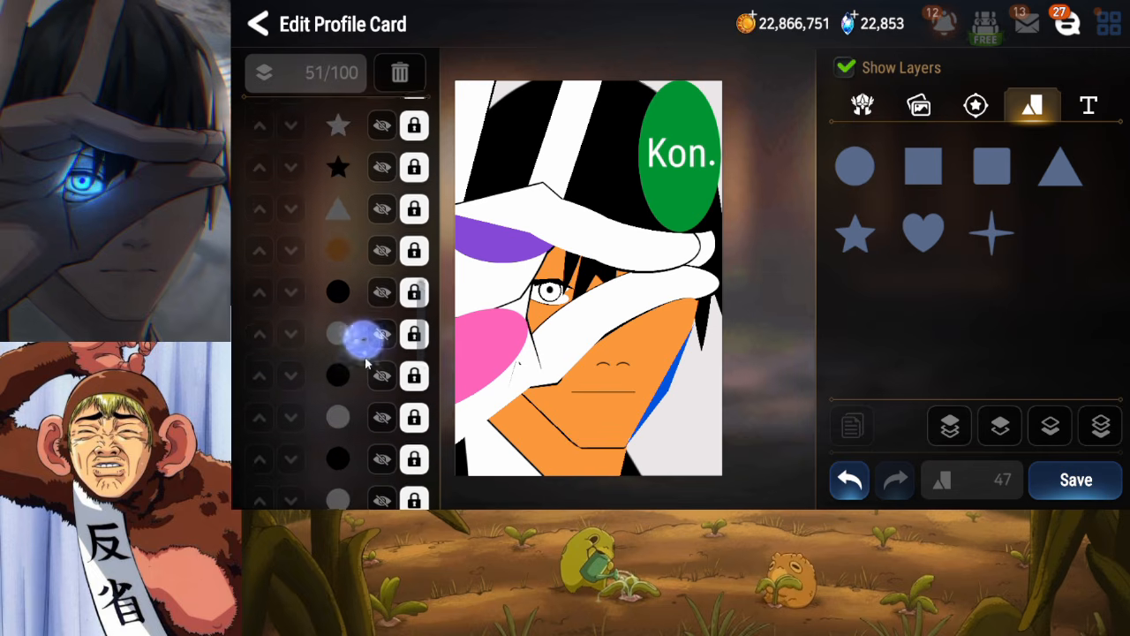
pyautogui.click(414, 318)
pyautogui.moveTo(615, 361); pyautogui.dragTo(614, 355)
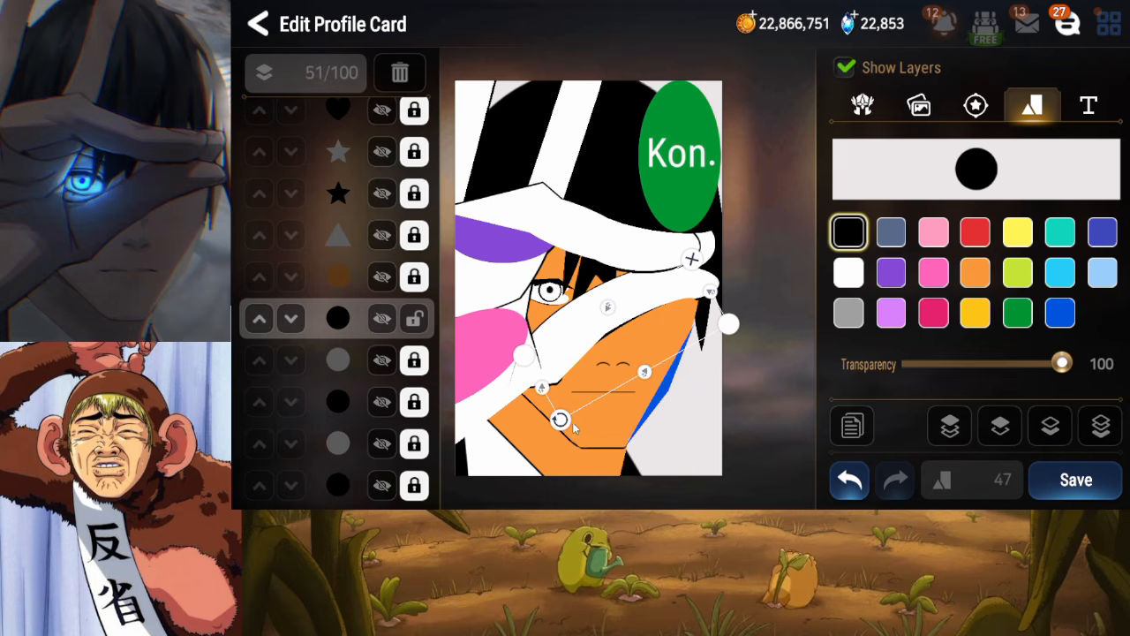
pyautogui.moveTo(569, 425); pyautogui.dragTo(572, 426)
# Undo the recent ellipse adjustment and black triangle reordering, lock the white square at the hand's lower edge and save the card
pyautogui.click(851, 479)
pyautogui.click(850, 478)
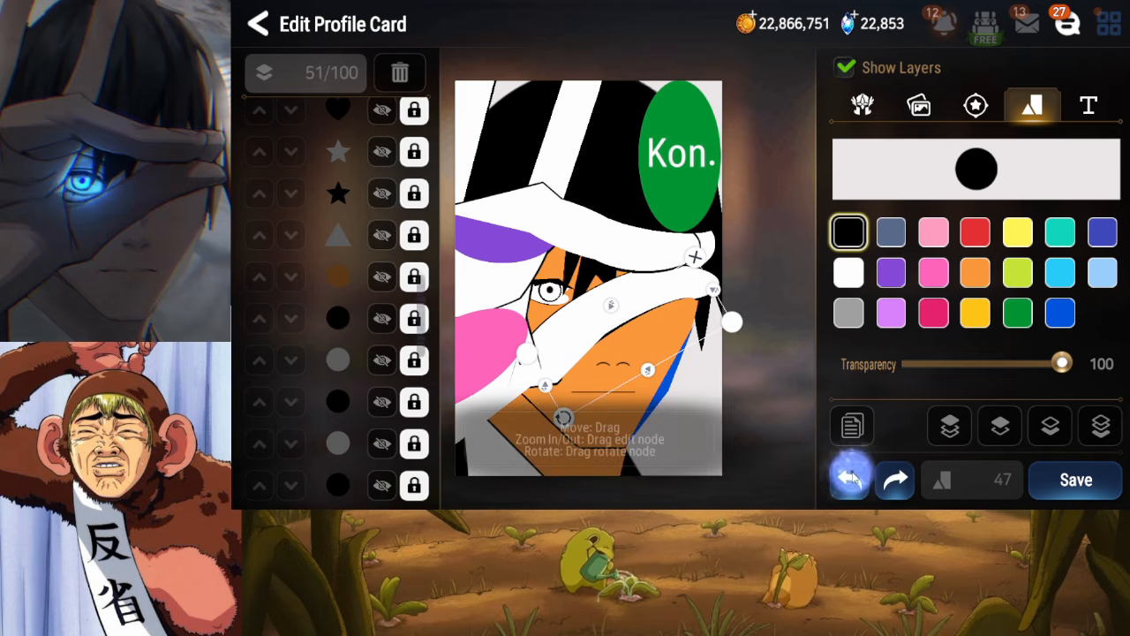
pyautogui.click(850, 478)
pyautogui.click(850, 479)
pyautogui.click(851, 479)
pyautogui.click(850, 478)
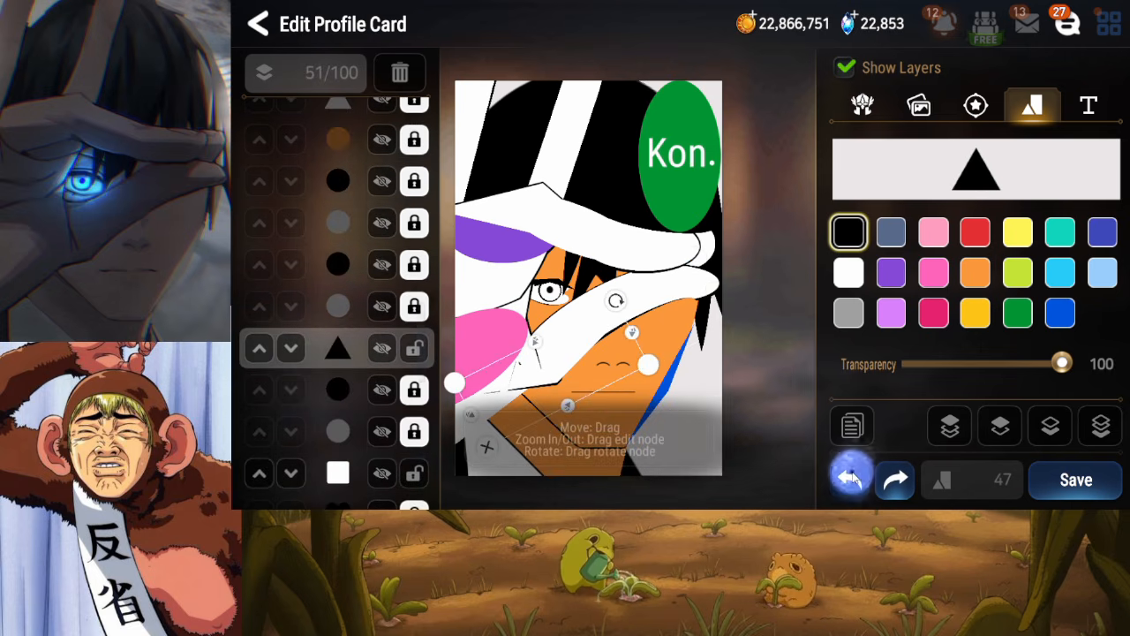
pyautogui.click(851, 479)
pyautogui.click(851, 479)
pyautogui.click(850, 479)
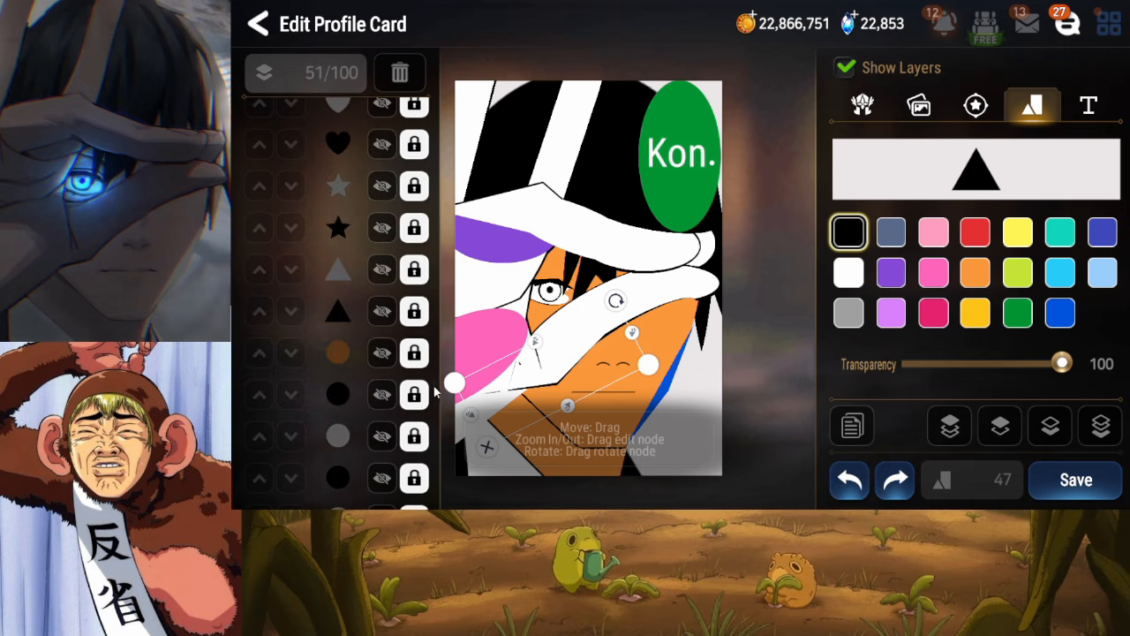
pyautogui.scroll(-3, 365, 379)
pyautogui.click(414, 428)
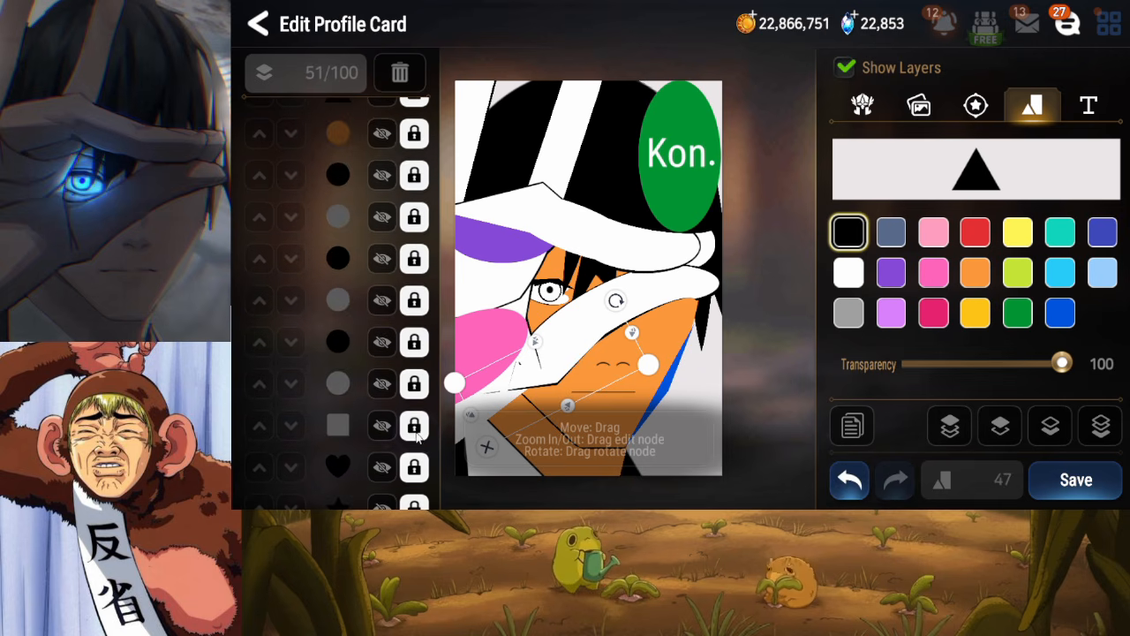
pyautogui.click(1076, 480)
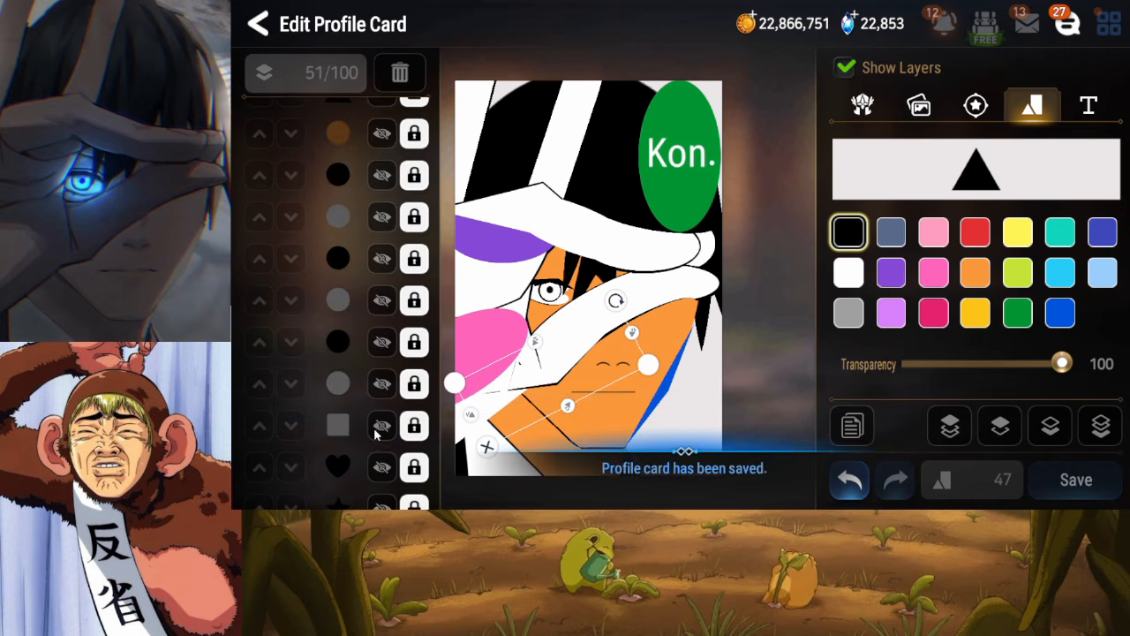
# Unlock the white square, bring it up the layer order to directly above the black star and nudge it slightly
pyautogui.click(375, 430)
pyautogui.click(1001, 425)
pyautogui.click(1001, 426)
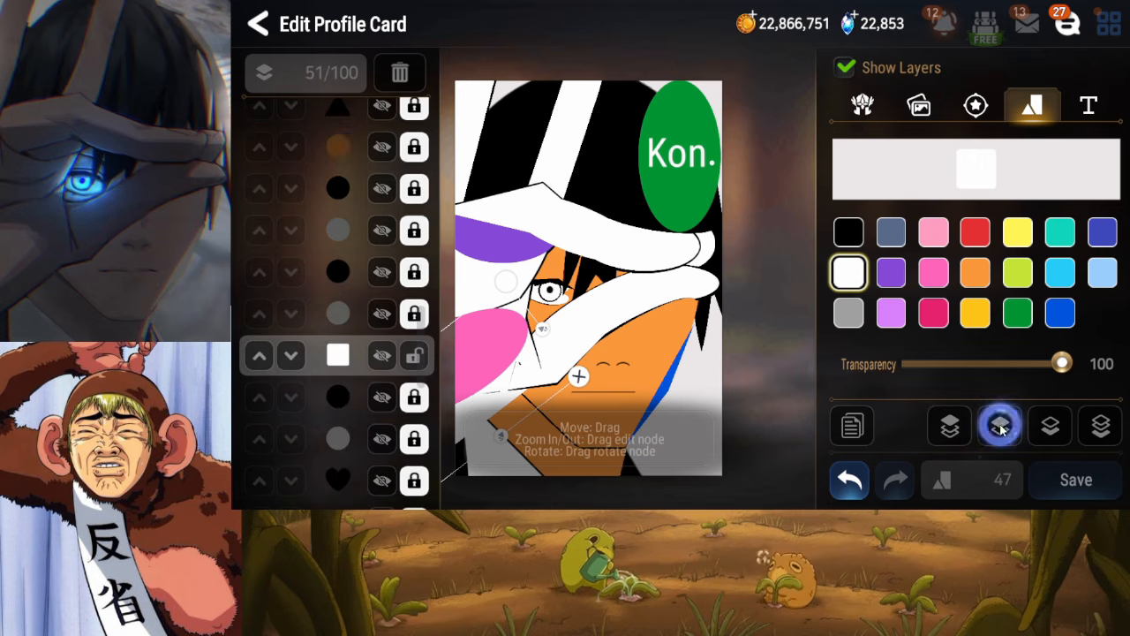
pyautogui.click(1001, 426)
pyautogui.click(1000, 425)
pyautogui.click(1000, 425)
pyautogui.click(1000, 426)
pyautogui.click(1001, 426)
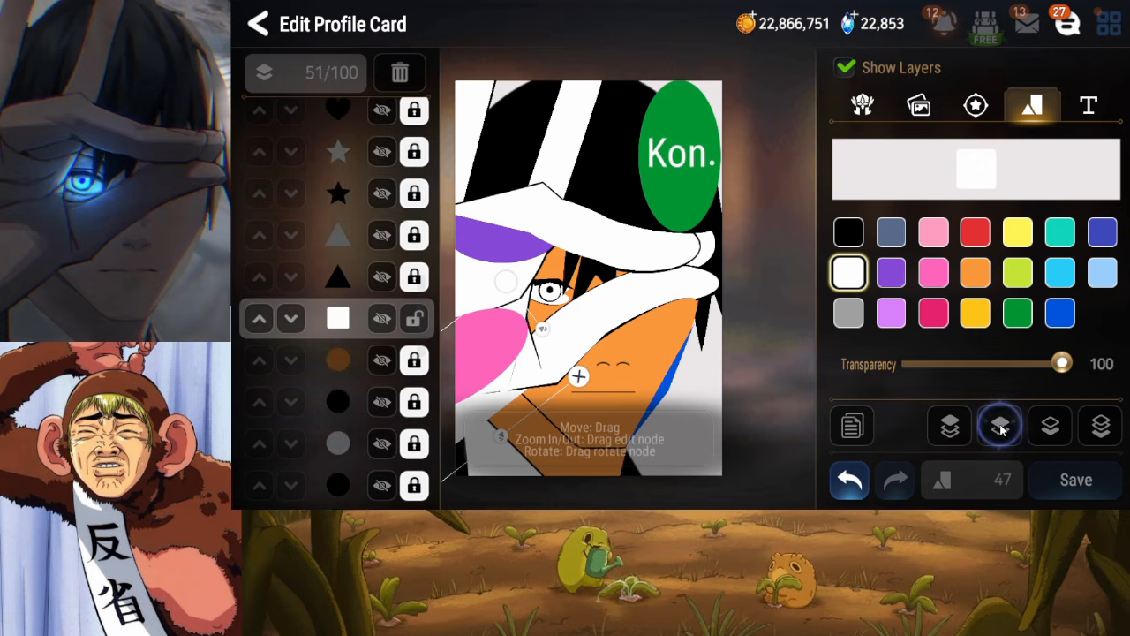
pyautogui.click(1001, 425)
pyautogui.click(1001, 426)
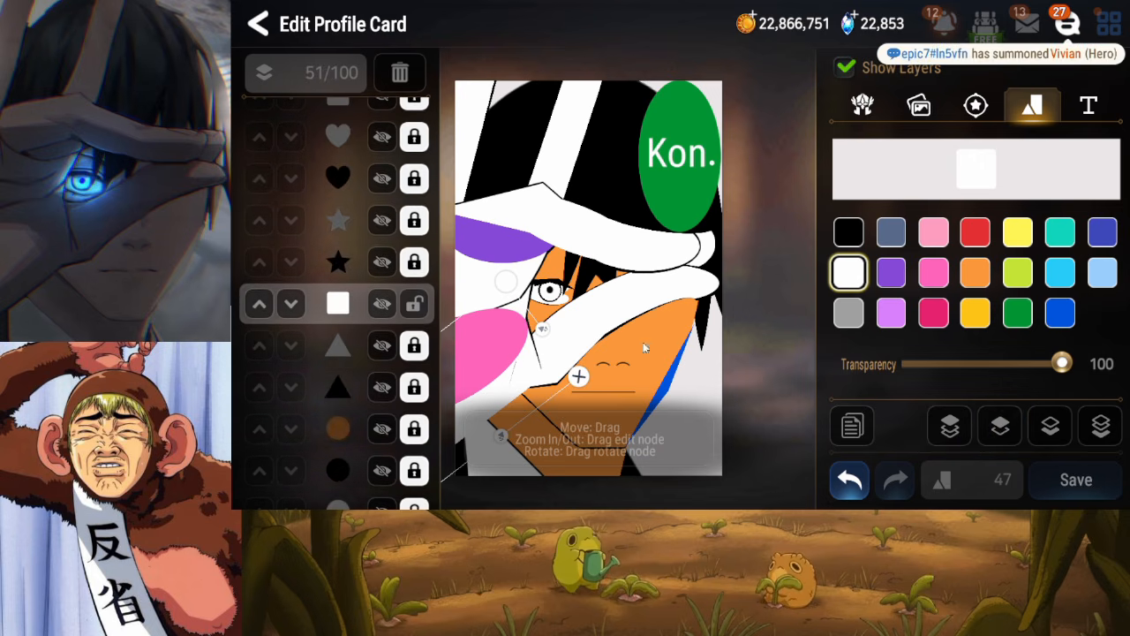
pyautogui.click(1000, 426)
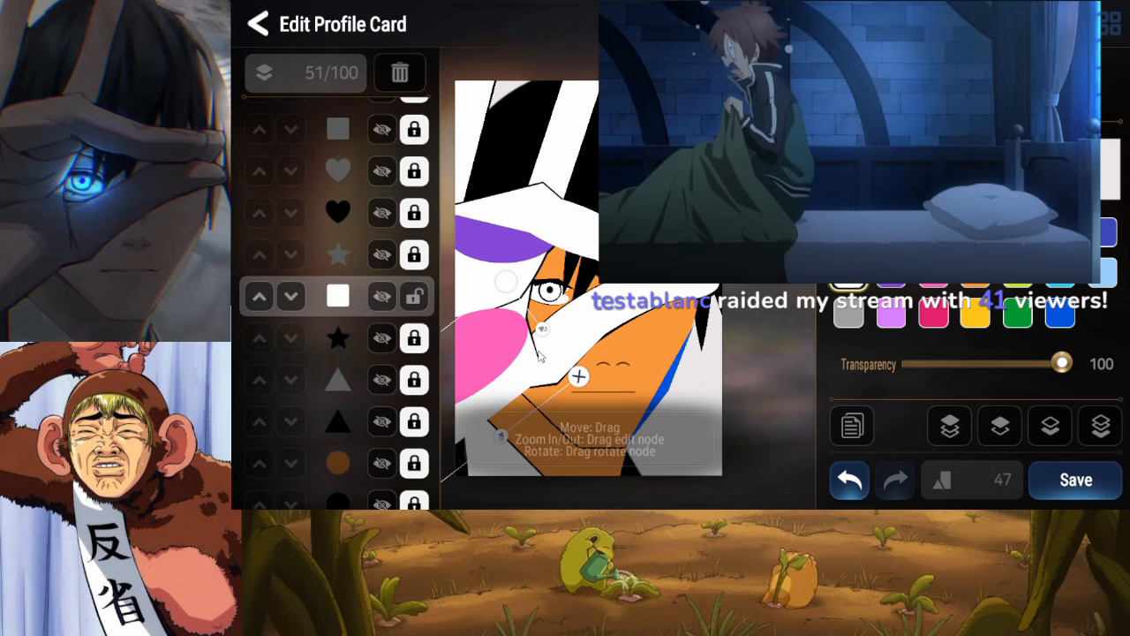
pyautogui.moveTo(541, 328); pyautogui.dragTo(532, 334)
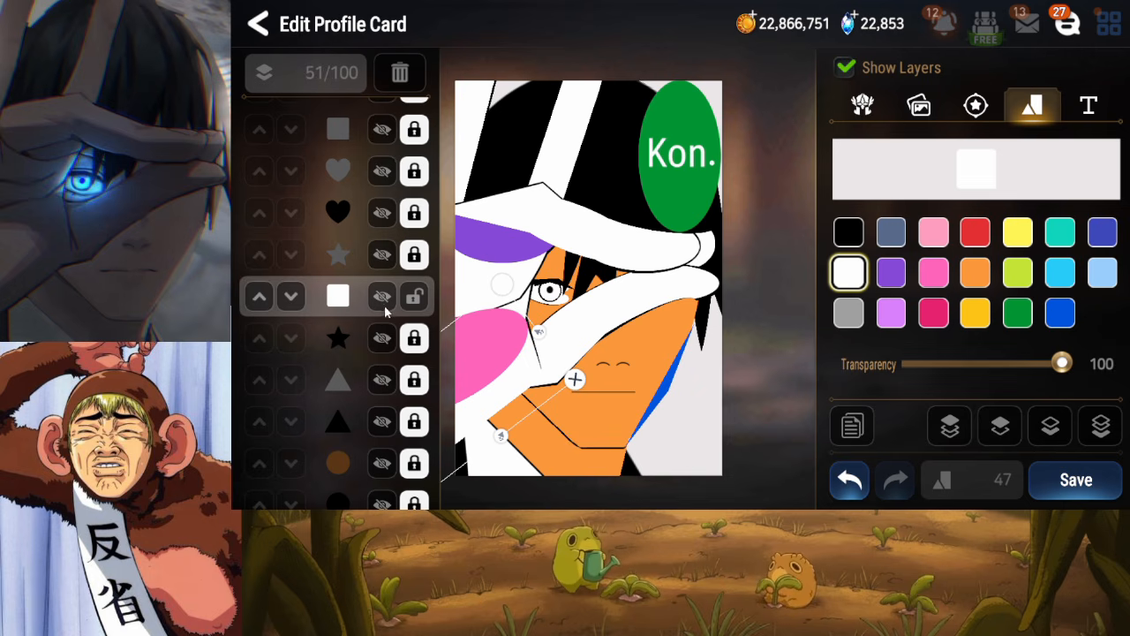
# Duplicate the white square and send the copy down the layer order to directly below the original
pyautogui.click(852, 428)
pyautogui.click(1050, 427)
pyautogui.click(1050, 428)
pyautogui.click(1050, 427)
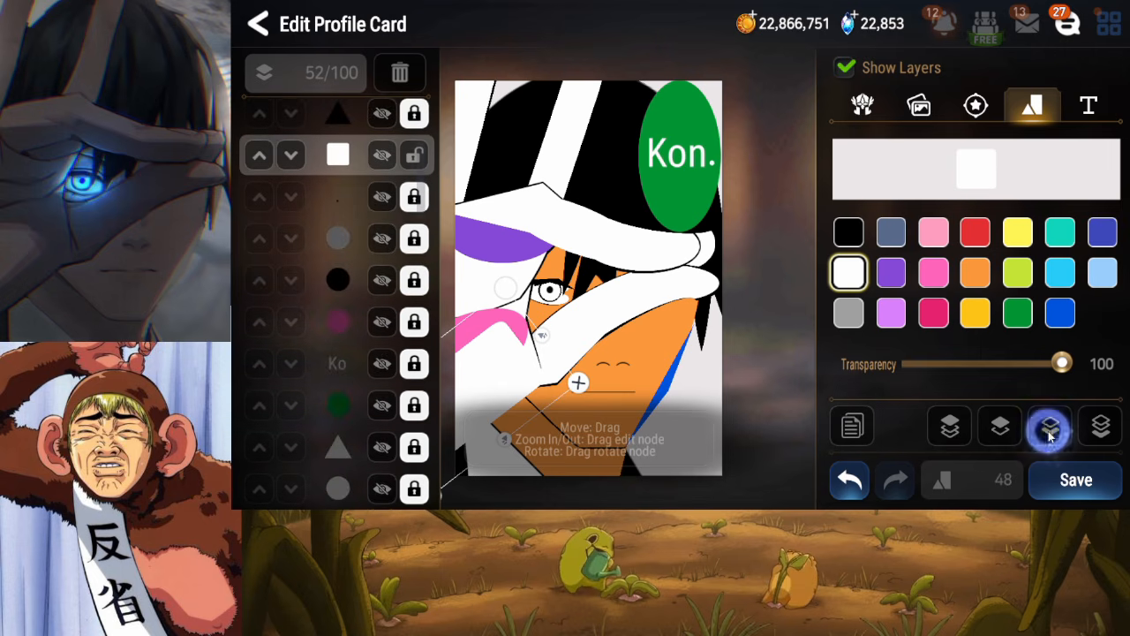
pyautogui.click(1050, 434)
pyautogui.click(1050, 434)
pyautogui.click(1050, 434)
pyautogui.click(1050, 434)
pyautogui.click(1050, 435)
pyautogui.click(1050, 434)
pyautogui.click(1050, 435)
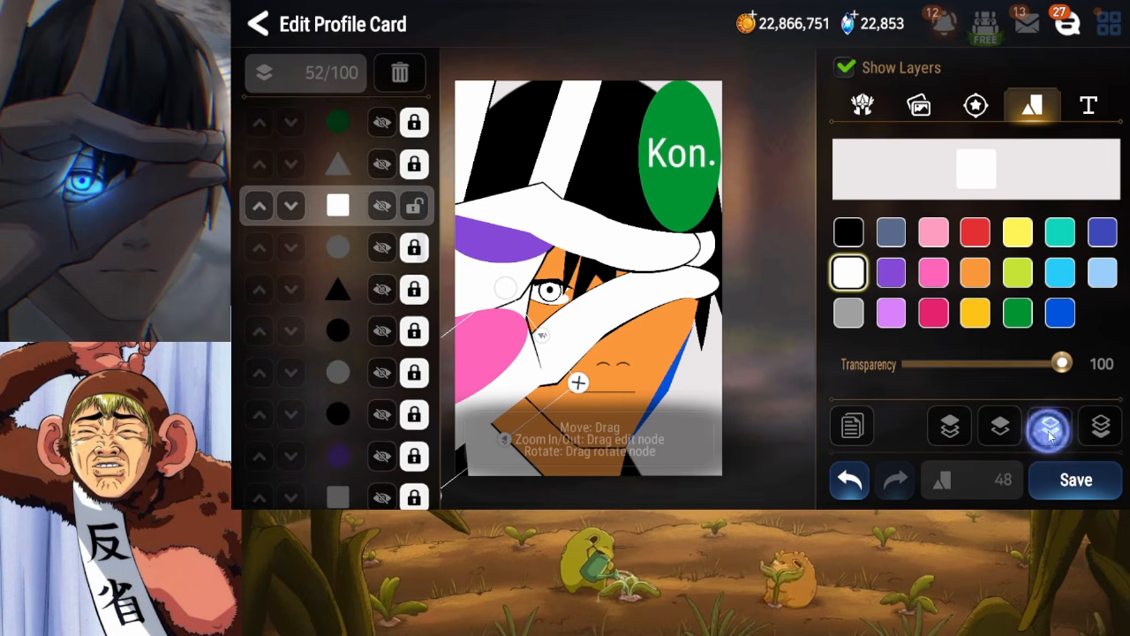
pyautogui.click(1050, 429)
pyautogui.click(1050, 429)
pyautogui.click(1051, 429)
pyautogui.click(1050, 429)
pyautogui.click(1050, 429)
pyautogui.click(1051, 429)
pyautogui.click(1051, 429)
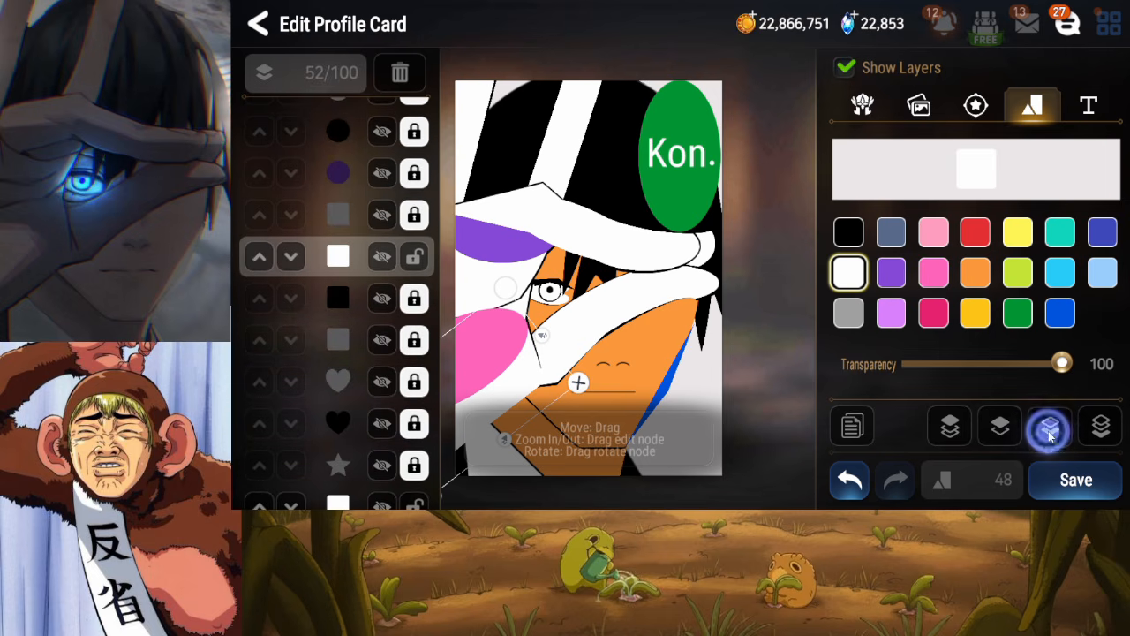
pyautogui.click(1050, 429)
pyautogui.click(1050, 429)
pyautogui.click(1051, 429)
pyautogui.click(1050, 429)
pyautogui.click(1050, 430)
pyautogui.click(1050, 430)
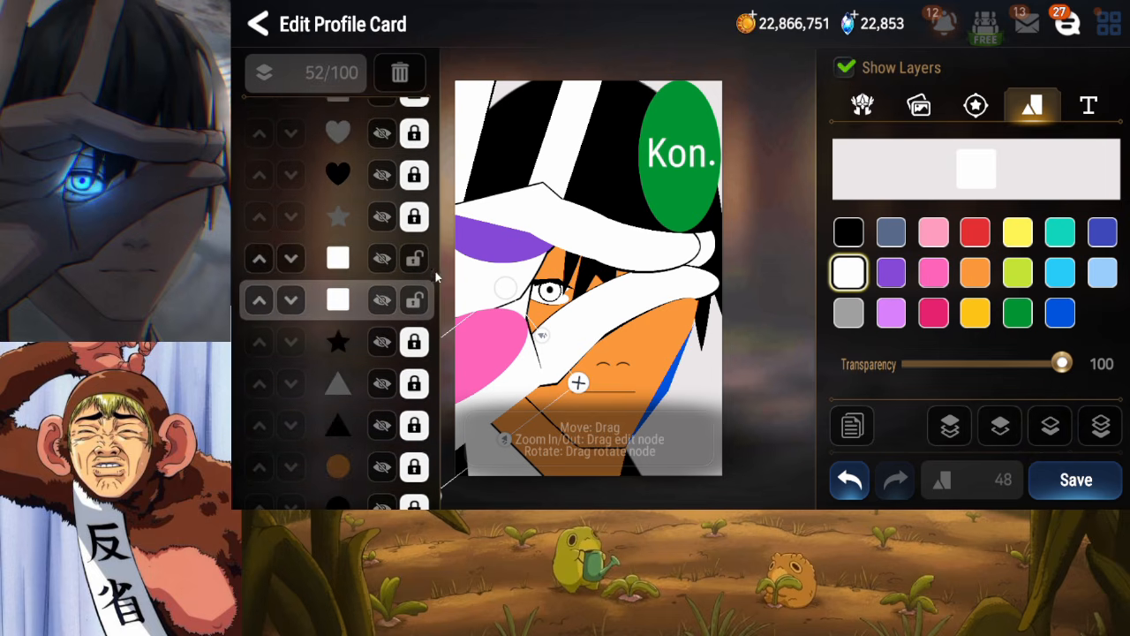
# Lock the original white square, recolor the copy black and shift it slightly toward the lower left as an outline
pyautogui.click(414, 258)
pyautogui.click(848, 233)
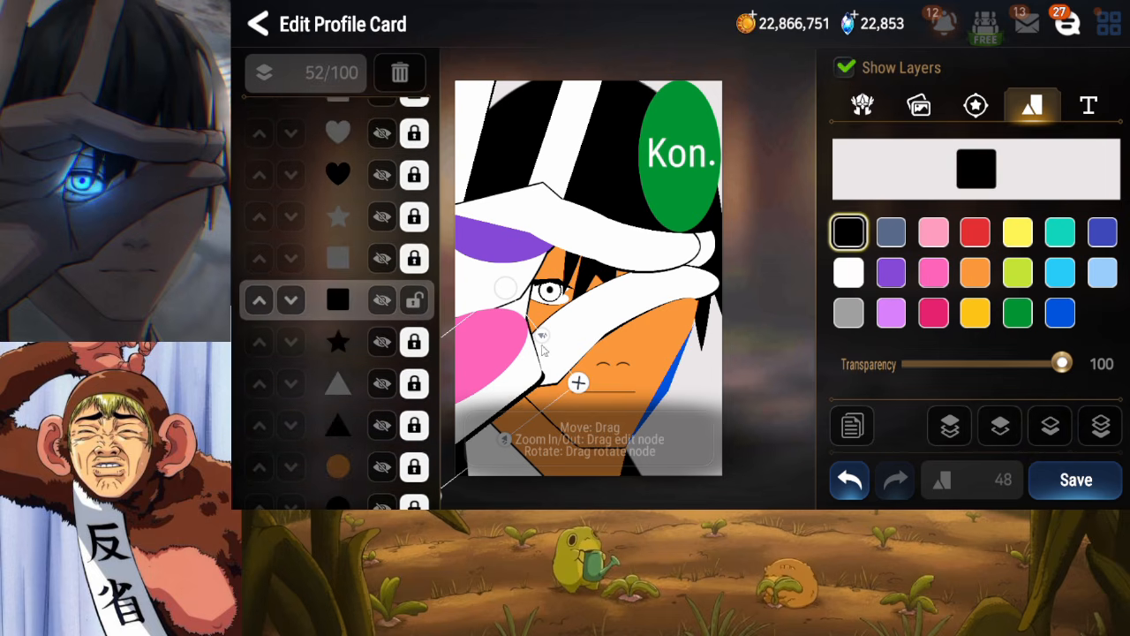
pyautogui.moveTo(542, 351); pyautogui.dragTo(521, 369)
# Send the black square outline down the layer order to directly below the black triangle, lock it and save the card
pyautogui.click(1050, 427)
pyautogui.click(1050, 427)
pyautogui.click(1050, 427)
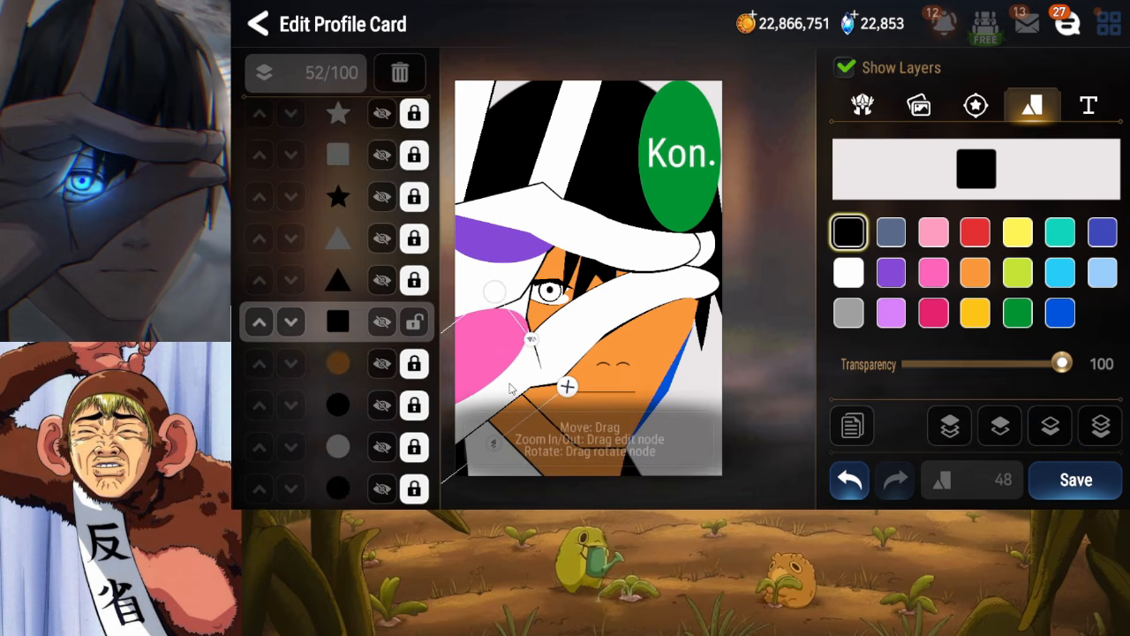
pyautogui.click(413, 322)
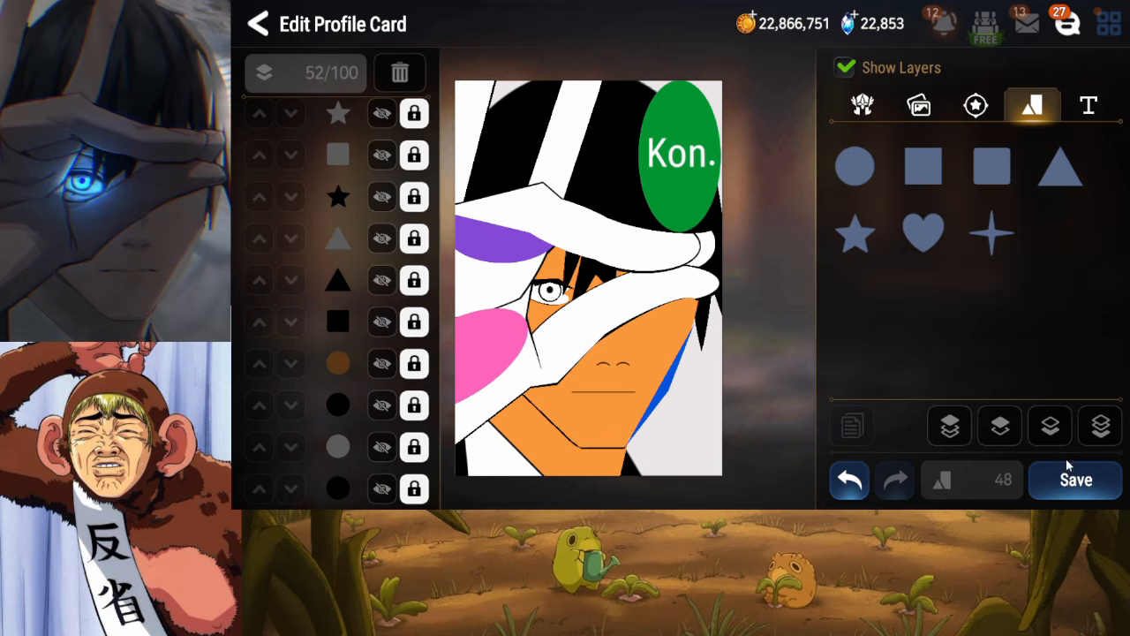
pyautogui.click(1076, 479)
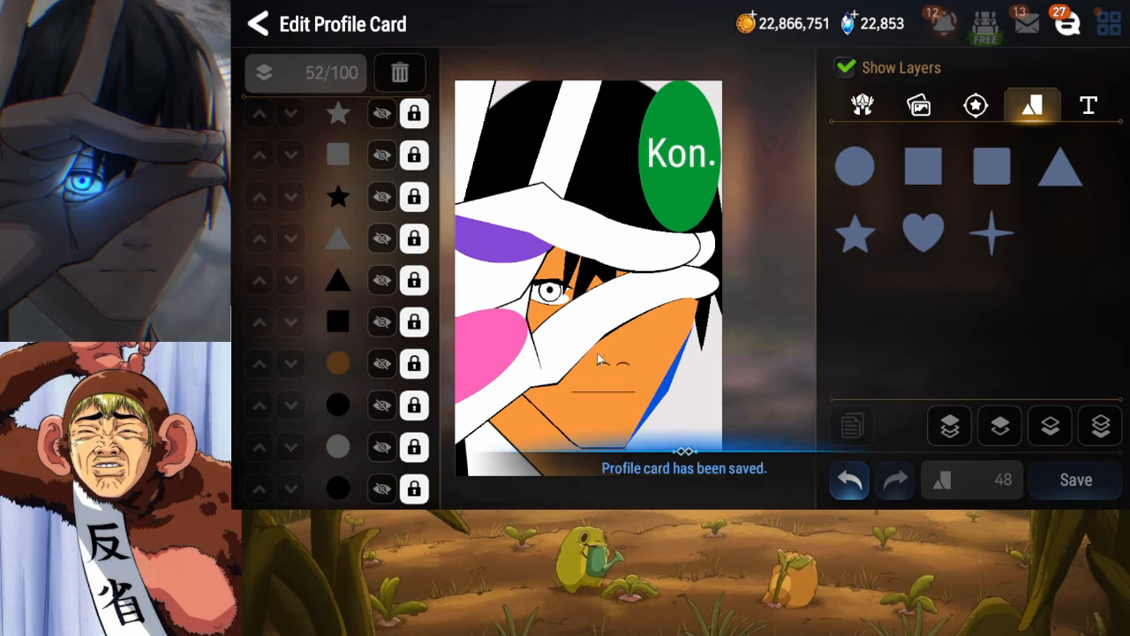
# Find the pink ellipse layer on the palm, unlock it, compare white and black fills and leave it black
pyautogui.moveTo(375, 275); pyautogui.dragTo(358, 389)
pyautogui.moveTo(326, 288); pyautogui.dragTo(337, 415)
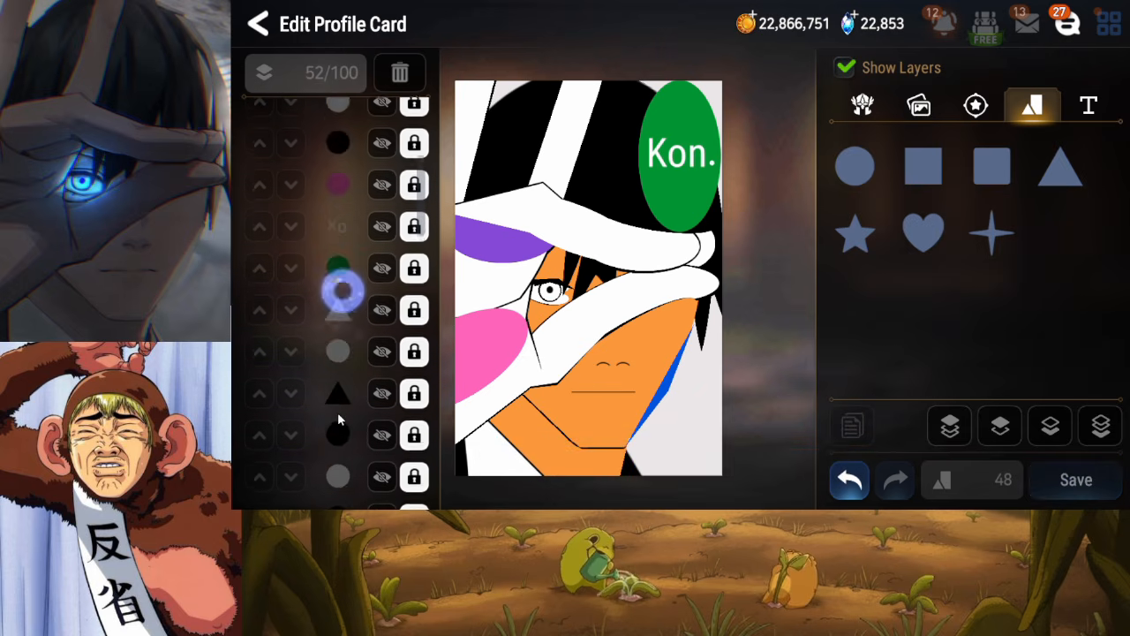
pyautogui.click(342, 321)
pyautogui.click(381, 265)
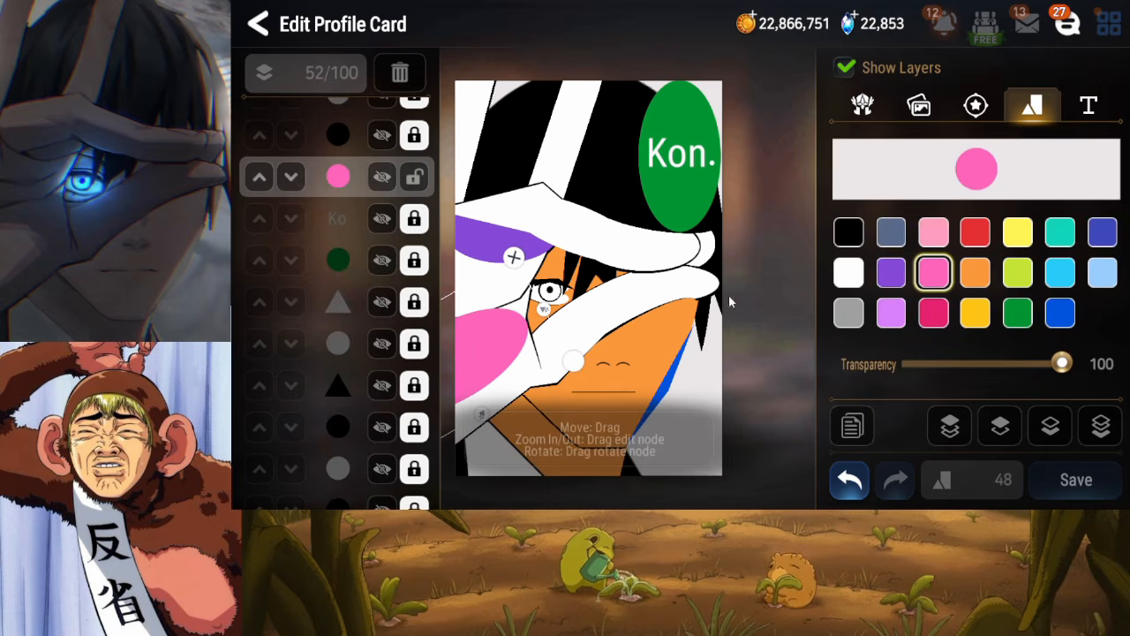
pyautogui.click(850, 233)
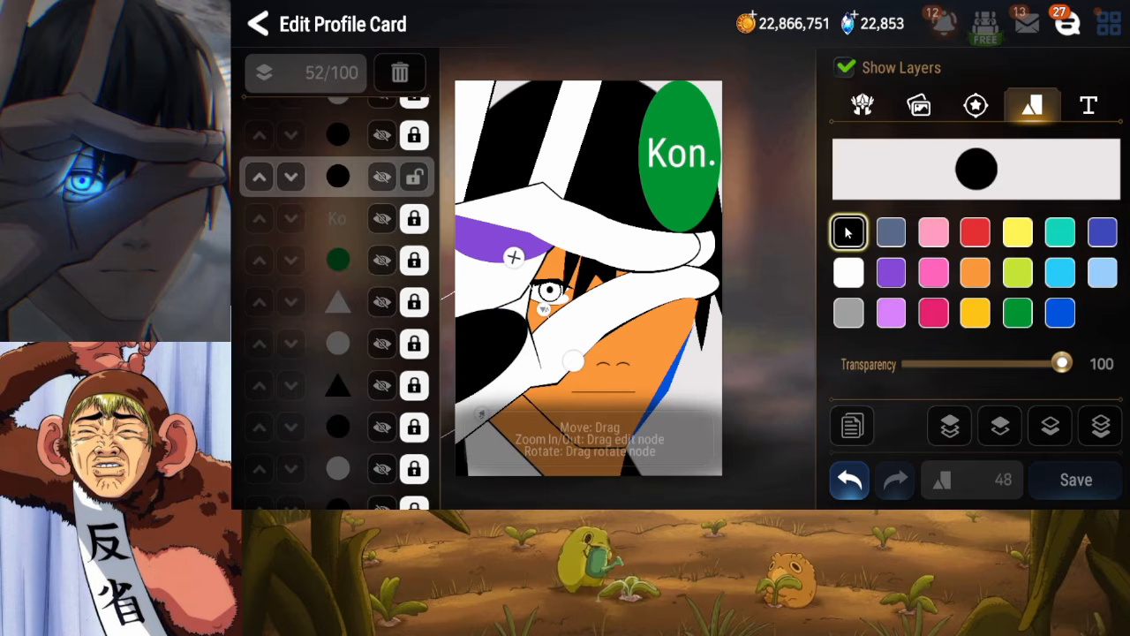
pyautogui.click(852, 274)
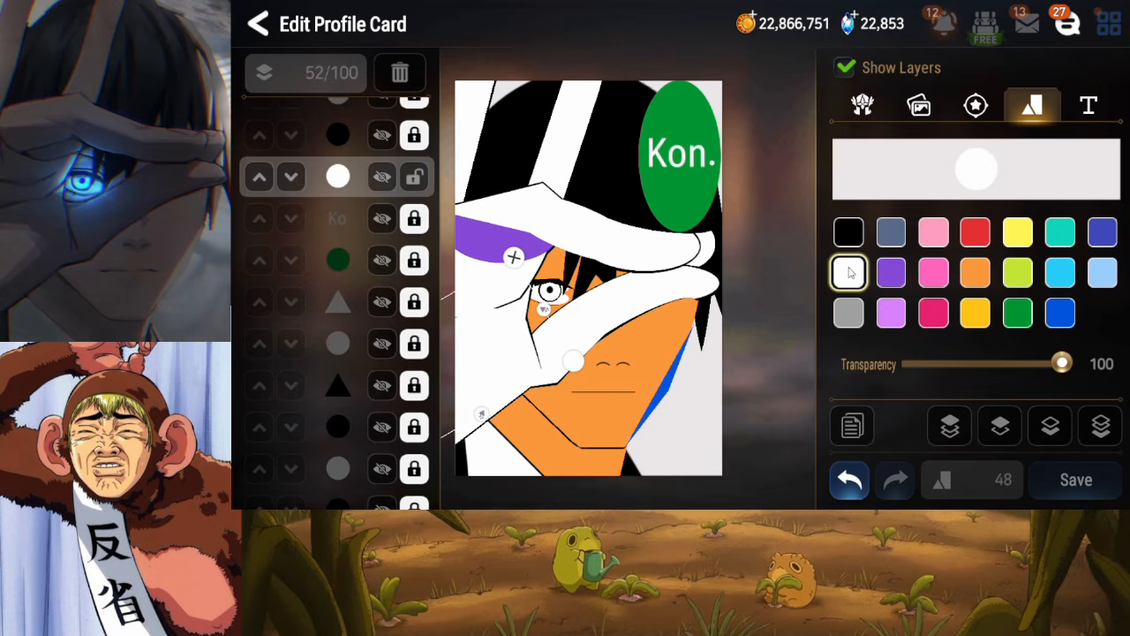
pyautogui.click(849, 233)
pyautogui.click(849, 274)
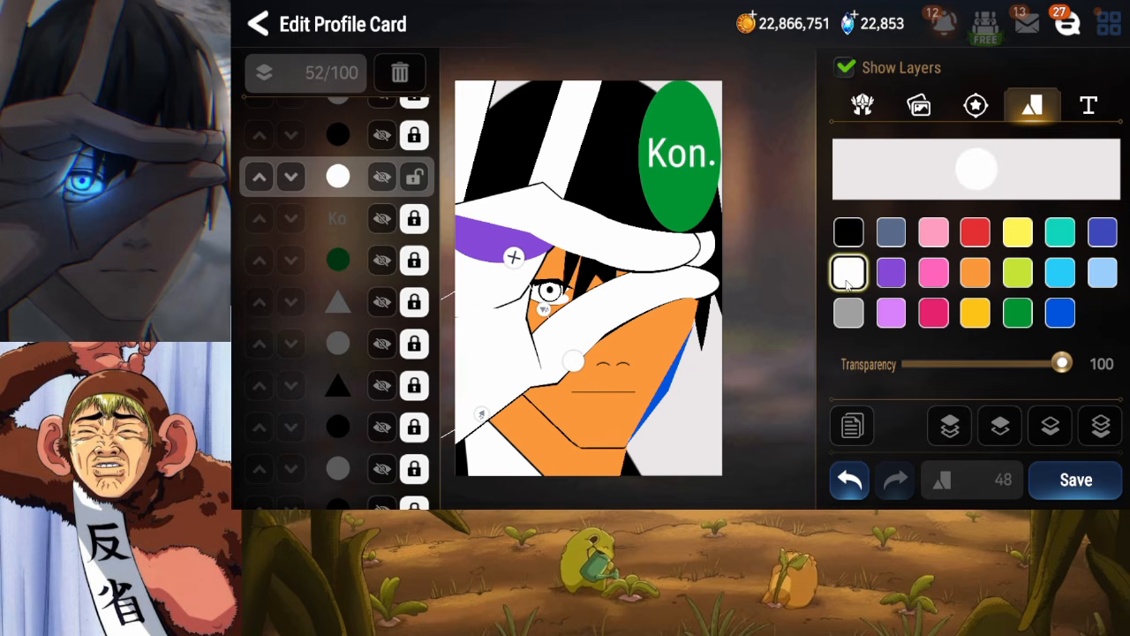
pyautogui.click(849, 233)
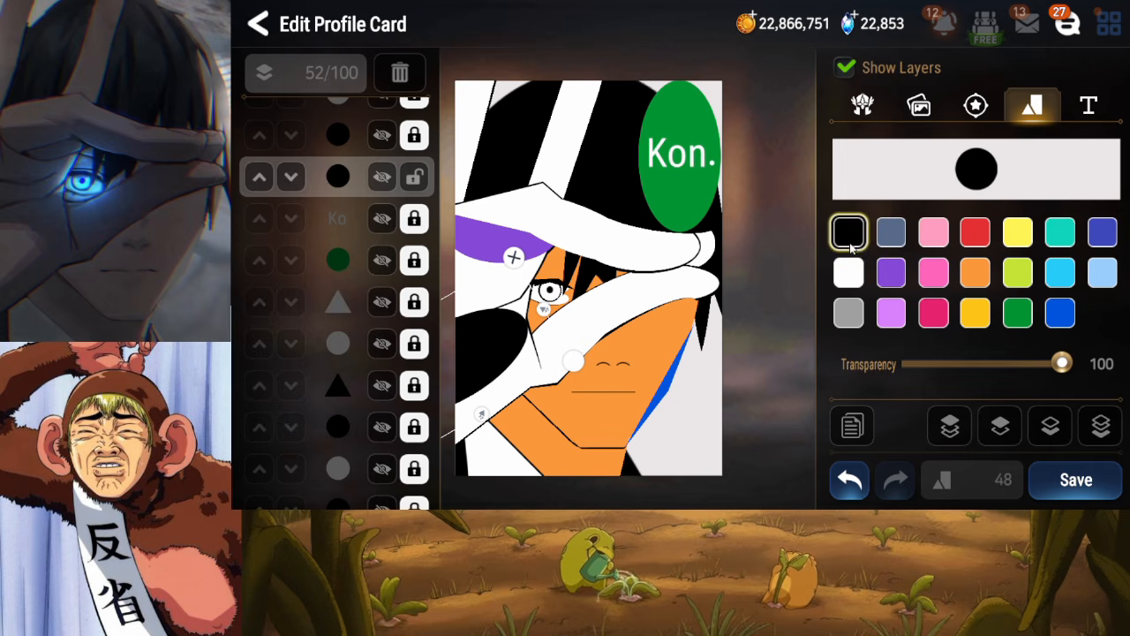
# Duplicate the black palm ellipse and send the copy down the layer order to directly above the original
pyautogui.click(853, 427)
pyautogui.click(1041, 431)
pyautogui.click(1039, 431)
pyautogui.click(1040, 431)
pyautogui.click(1040, 431)
pyautogui.click(1039, 431)
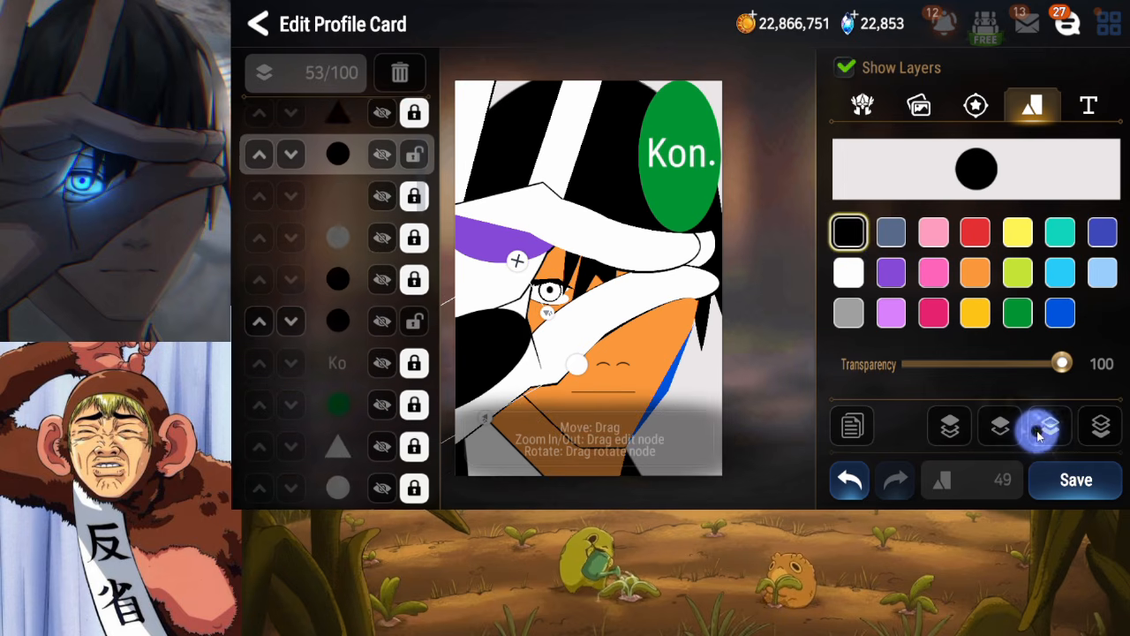
pyautogui.click(1038, 430)
pyautogui.click(1037, 430)
pyautogui.click(1038, 430)
pyautogui.click(1038, 430)
pyautogui.click(996, 430)
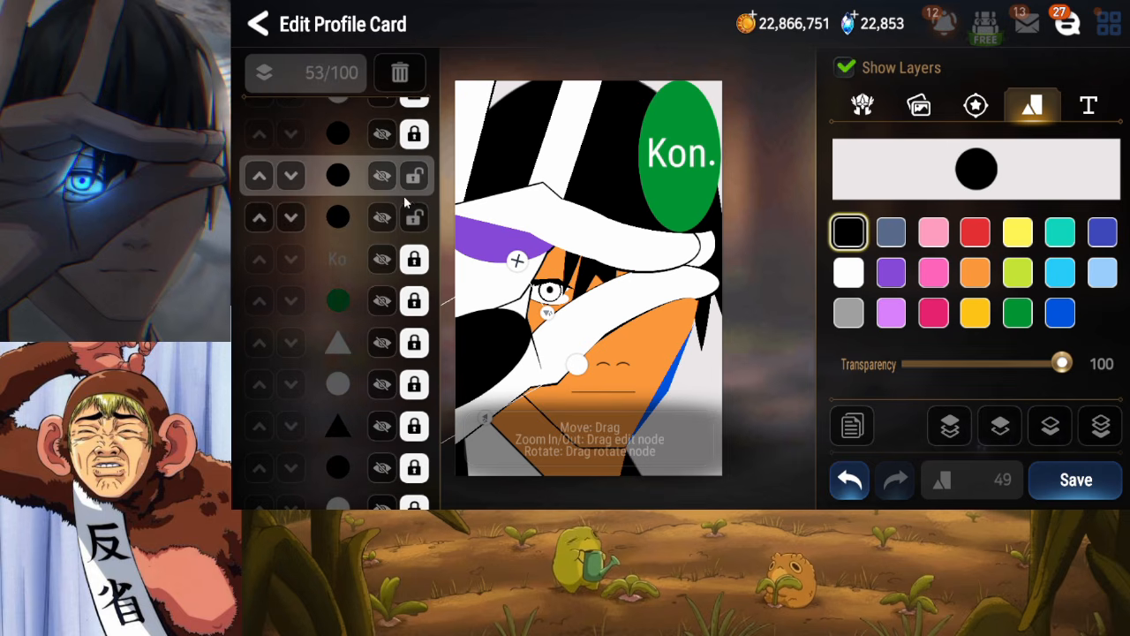
# Lock the original black ellipse, recolor the copy white, nudge it into place on the palm and lock it
pyautogui.click(416, 221)
pyautogui.click(849, 273)
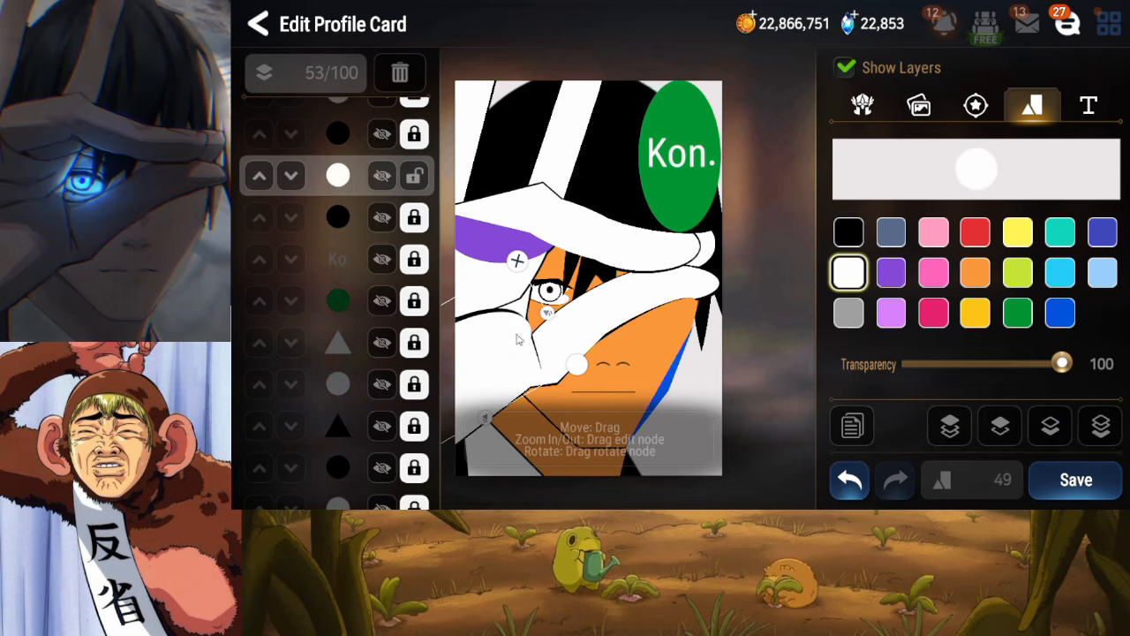
pyautogui.moveTo(501, 344); pyautogui.dragTo(498, 340)
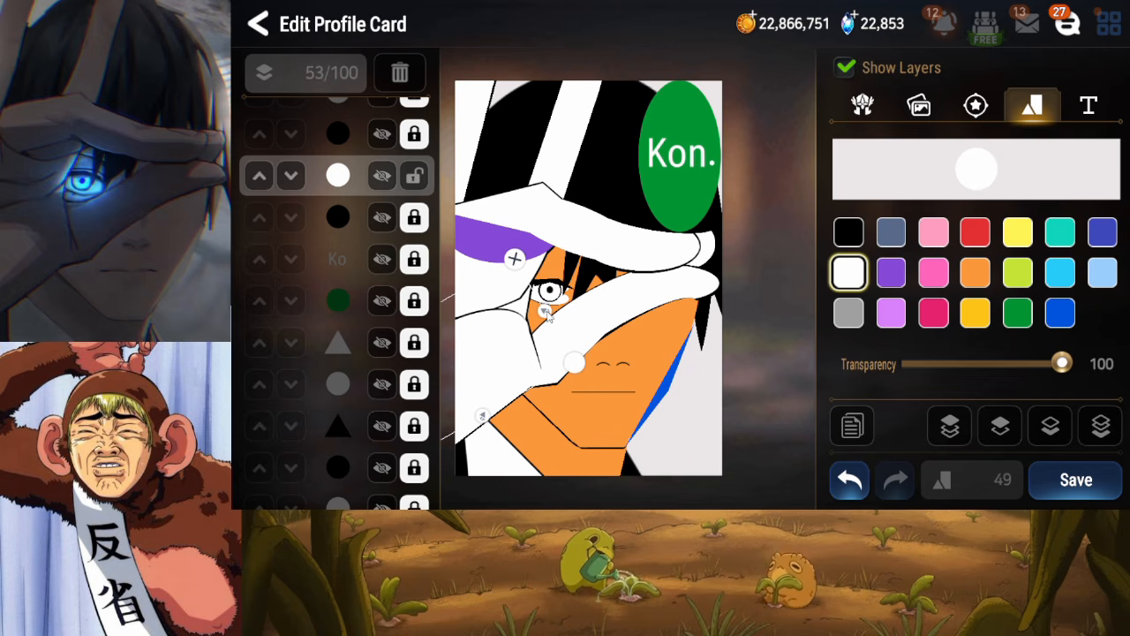
pyautogui.moveTo(546, 312); pyautogui.dragTo(547, 311)
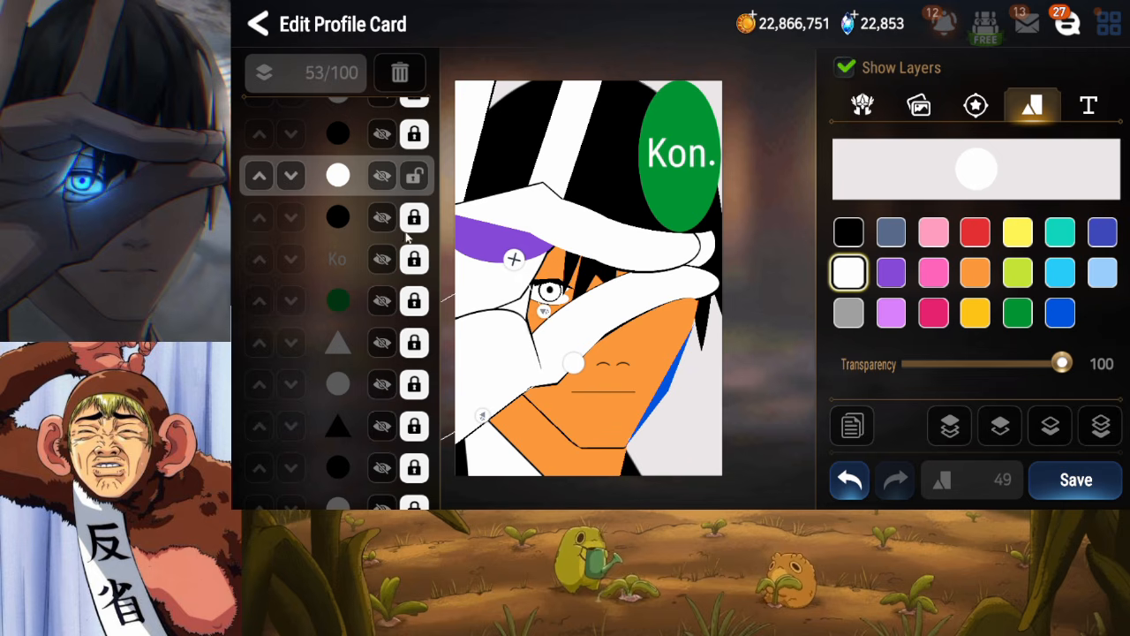
pyautogui.click(391, 173)
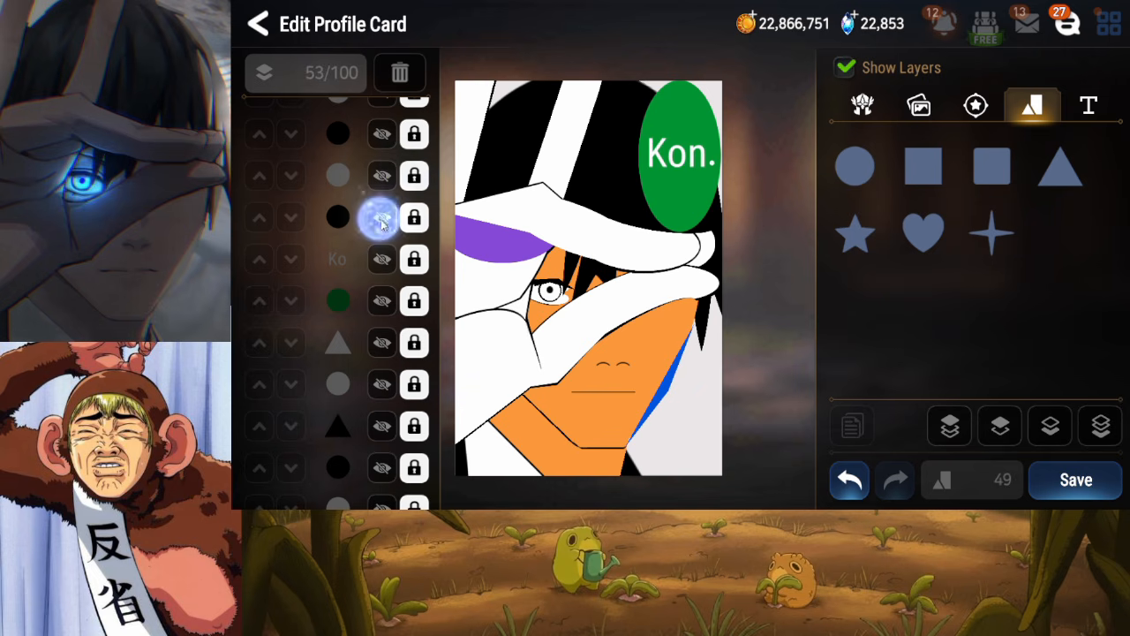
# Unlock the black ellipse beneath the white one, shift it to form a thin palm outline, lock it and save the card
pyautogui.click(412, 218)
pyautogui.moveTo(482, 330)
pyautogui.mouseDown()
pyautogui.moveTo(545, 310)
pyautogui.moveTo(466, 339)
pyautogui.mouseUp()
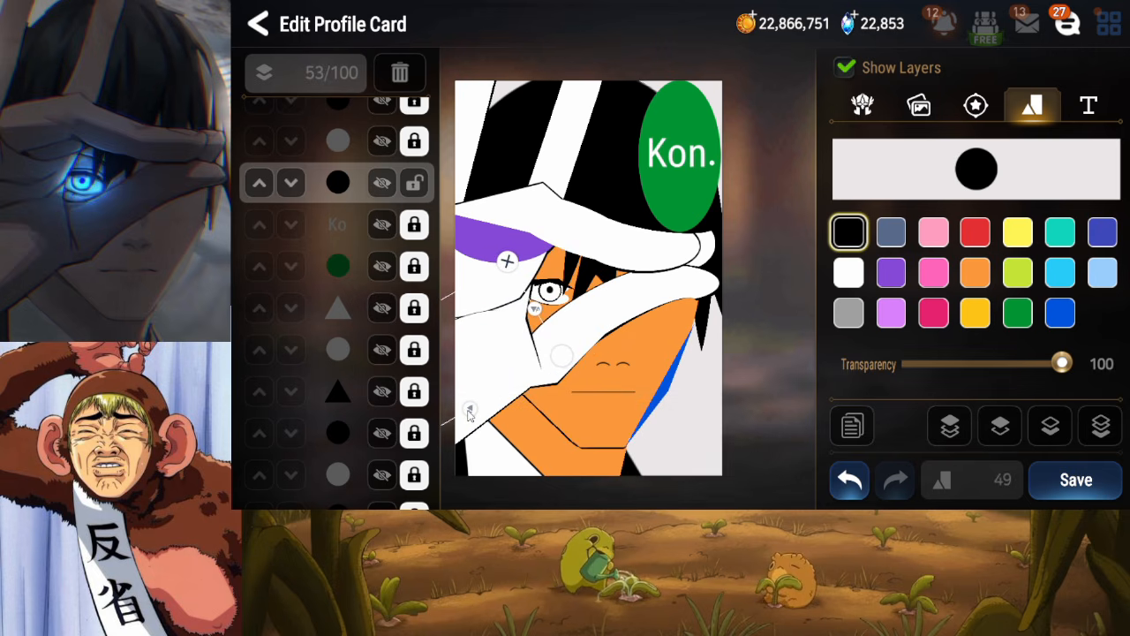
pyautogui.moveTo(493, 331); pyautogui.dragTo(490, 329)
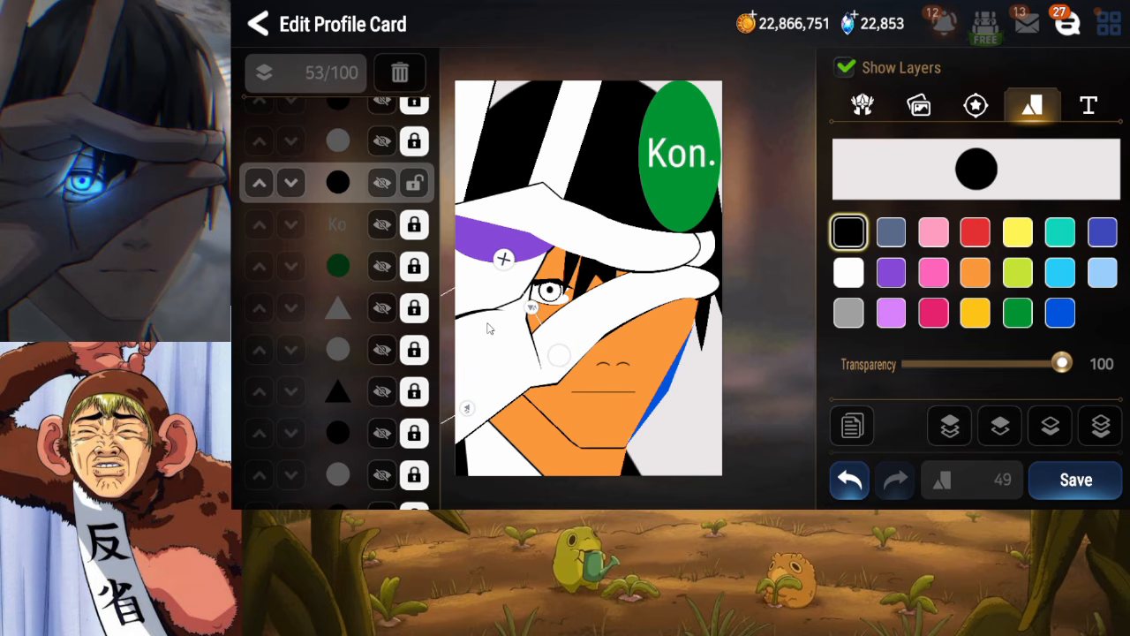
pyautogui.moveTo(487, 329); pyautogui.dragTo(488, 331)
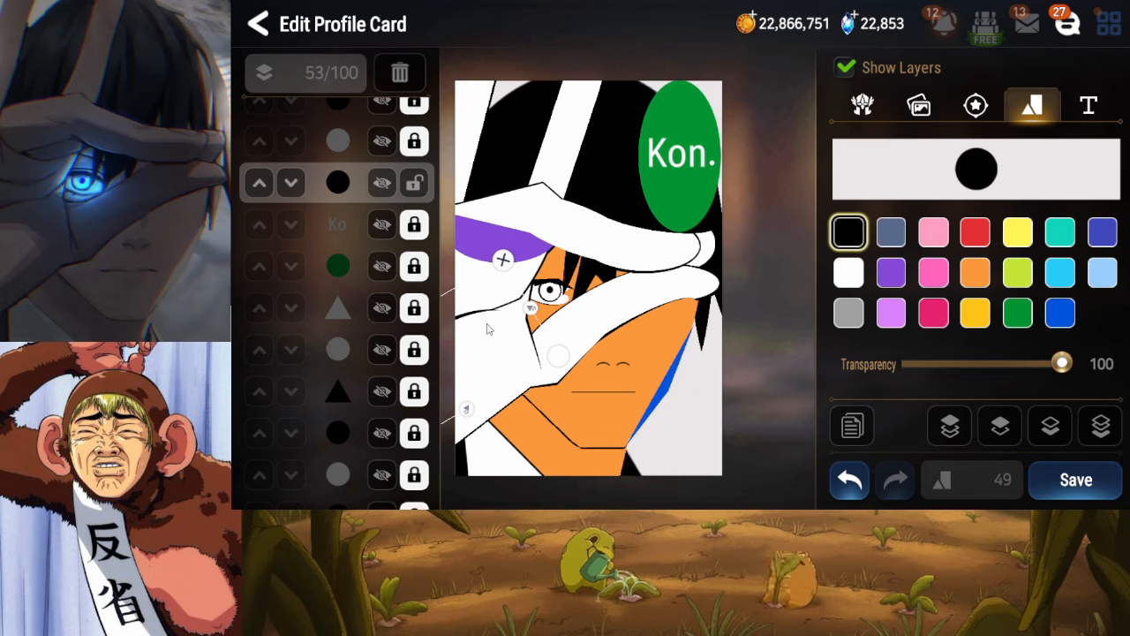
pyautogui.click(414, 183)
pyautogui.moveTo(355, 268); pyautogui.dragTo(349, 389)
pyautogui.moveTo(368, 294); pyautogui.dragTo(326, 247)
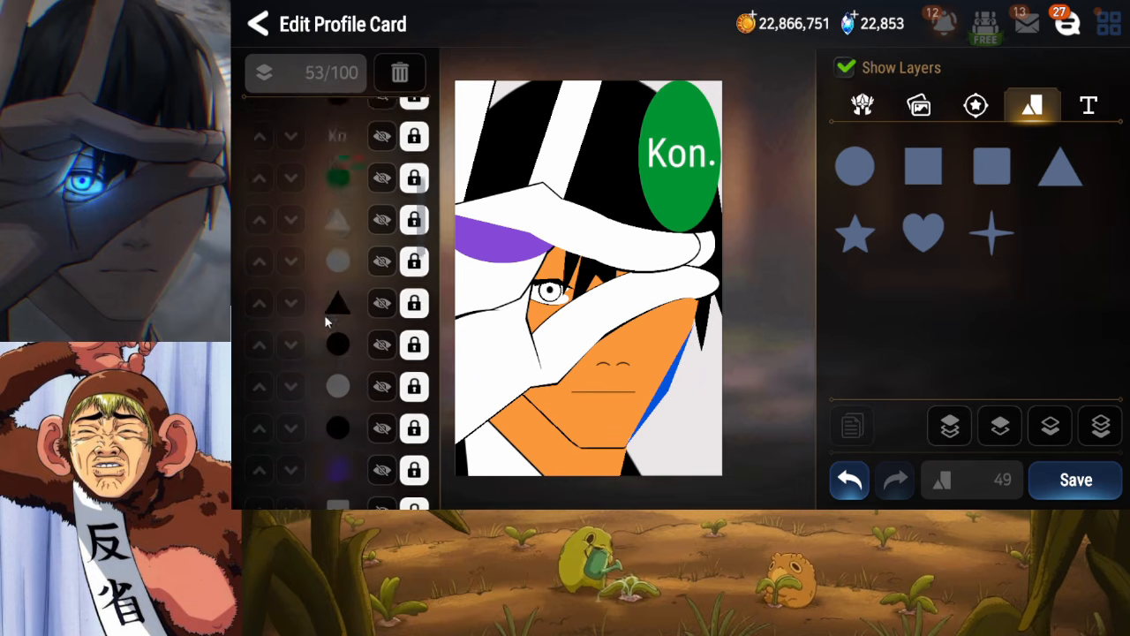
pyautogui.click(1079, 477)
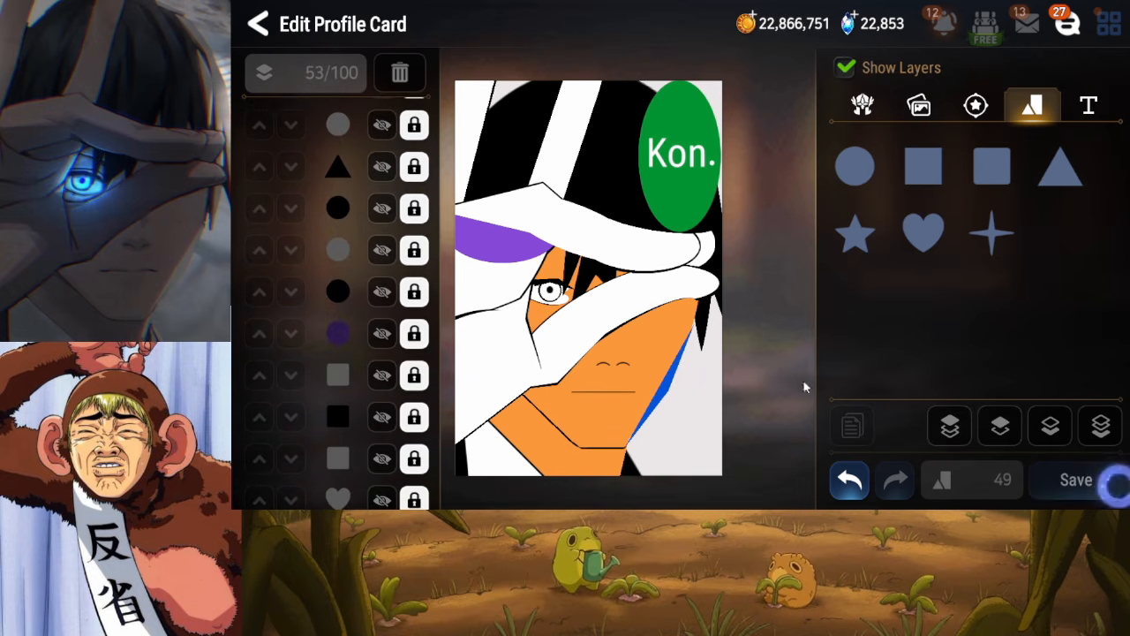
# Recolor the purple palm ellipse black, duplicate it and send the copy down the layer order to directly above the original
pyautogui.click(371, 330)
pyautogui.click(849, 232)
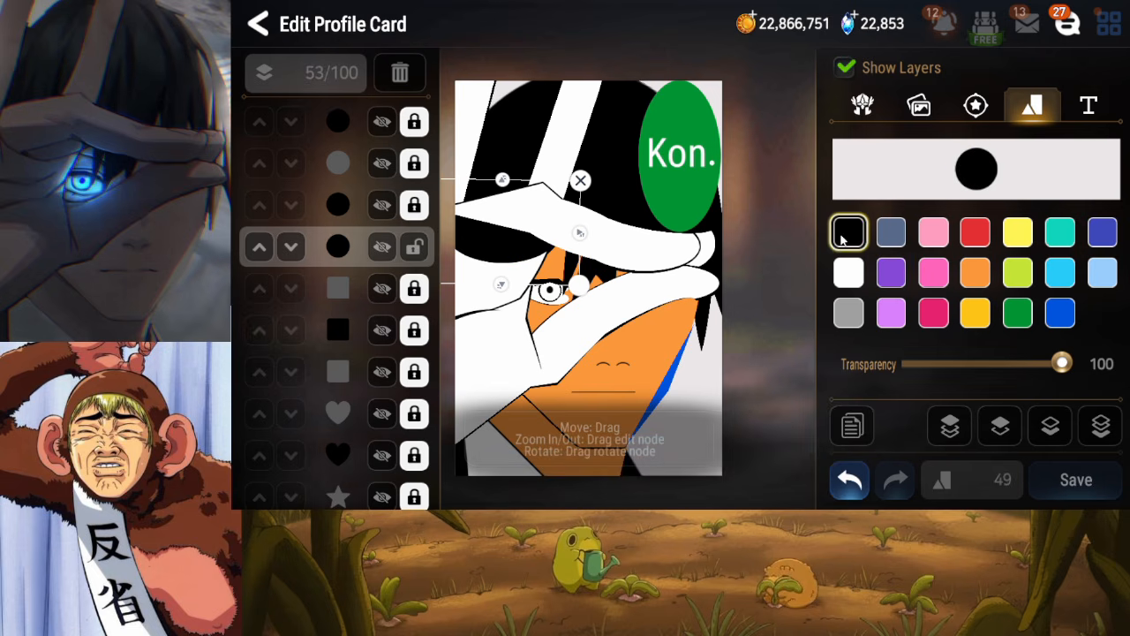
pyautogui.click(851, 427)
pyautogui.click(1051, 429)
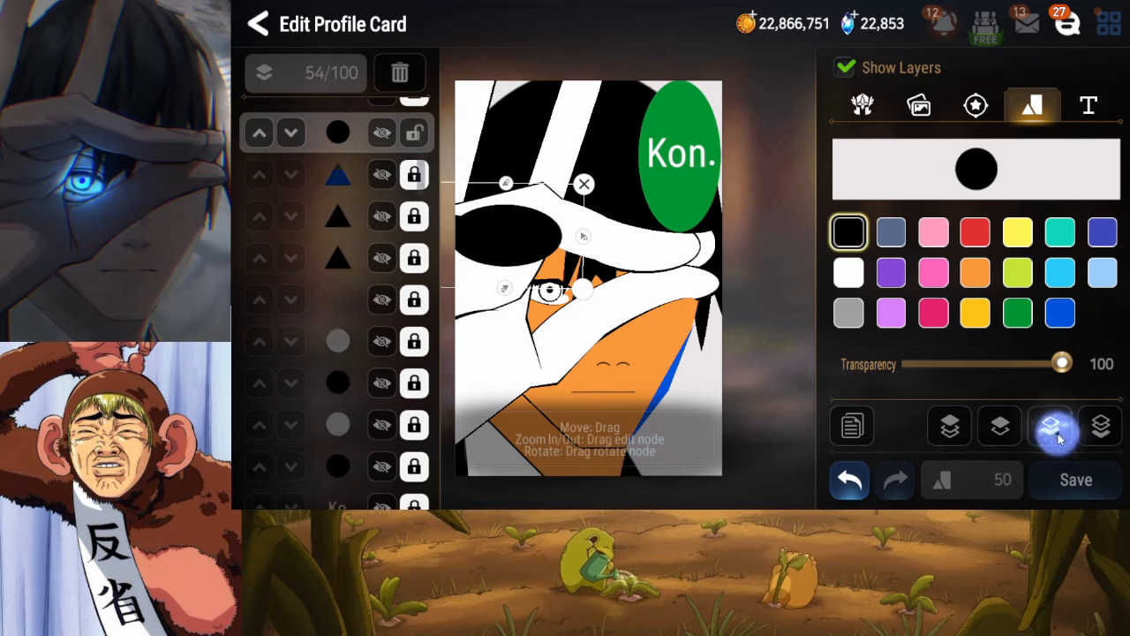
pyautogui.click(1058, 435)
pyautogui.click(1058, 434)
pyautogui.click(1058, 434)
pyautogui.click(1058, 434)
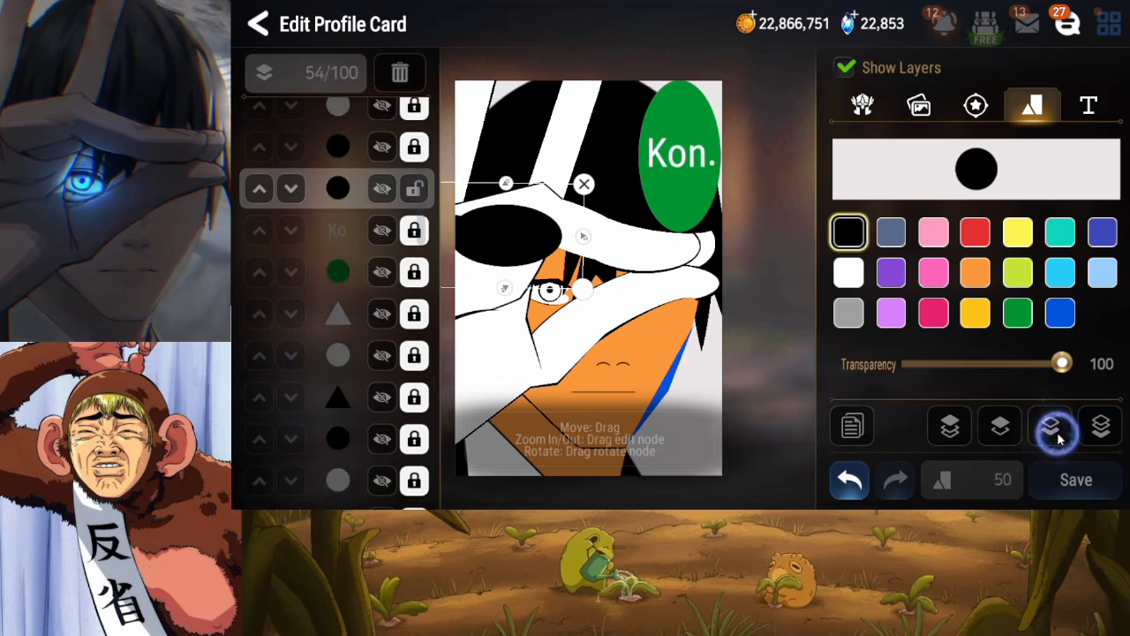
pyautogui.click(1058, 435)
pyautogui.click(1058, 435)
pyautogui.click(1058, 435)
pyautogui.click(1058, 434)
pyautogui.click(1058, 434)
pyautogui.click(1058, 434)
pyautogui.click(1059, 435)
pyautogui.click(1058, 435)
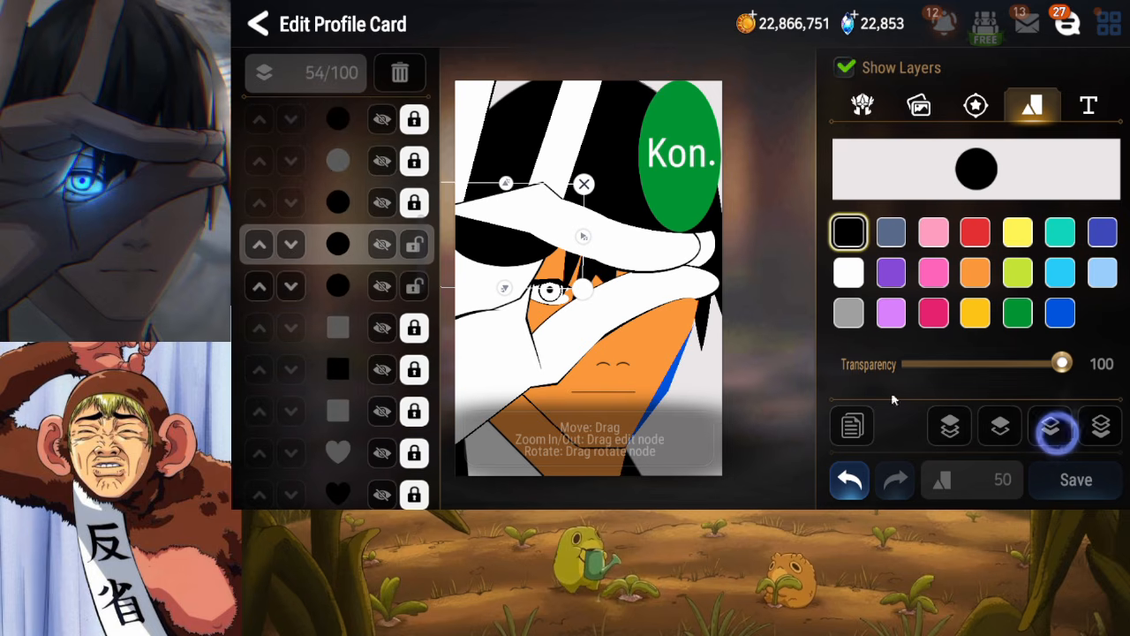
# Recolor the copied palm ellipse white, shift it slightly up to leave a thin black outline beneath, and lock it
pyautogui.click(849, 274)
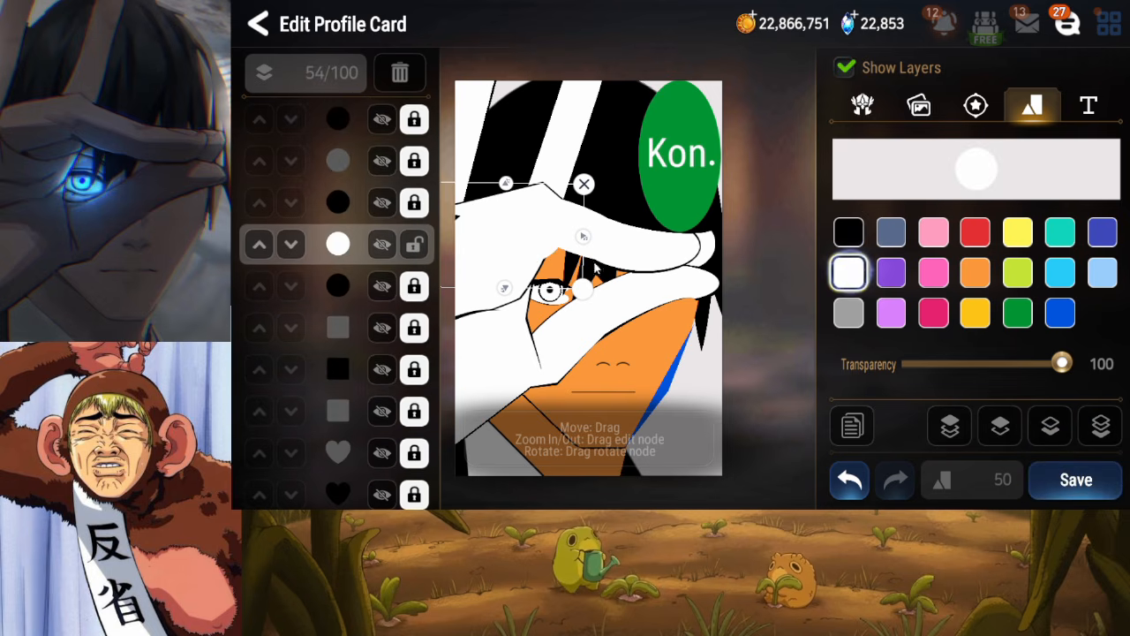
pyautogui.moveTo(520, 243); pyautogui.dragTo(517, 238)
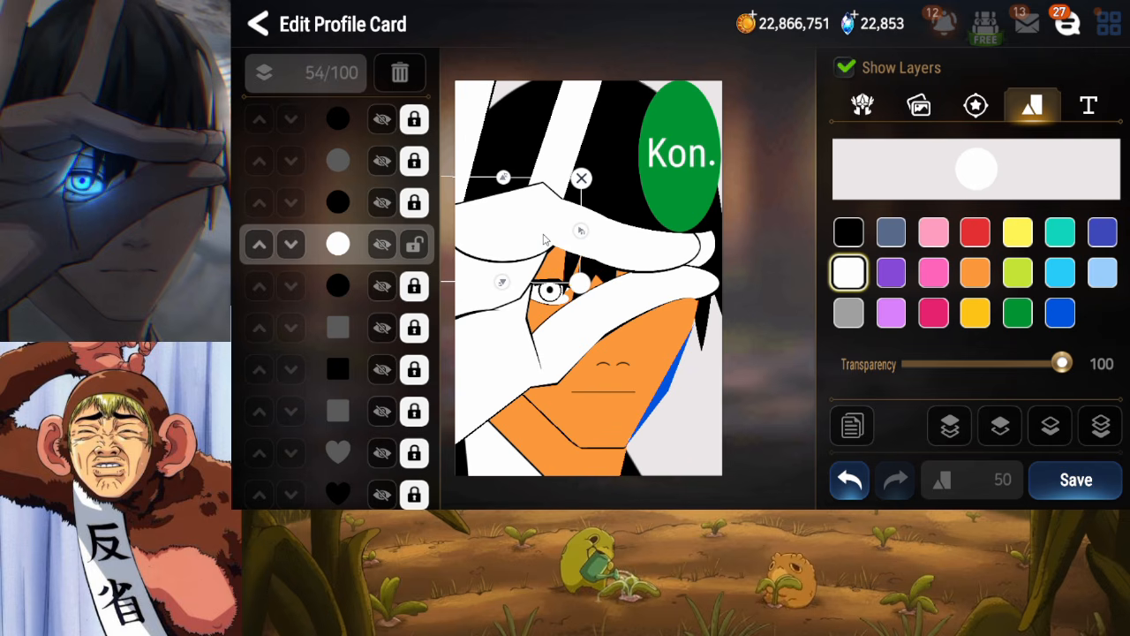
pyautogui.click(419, 254)
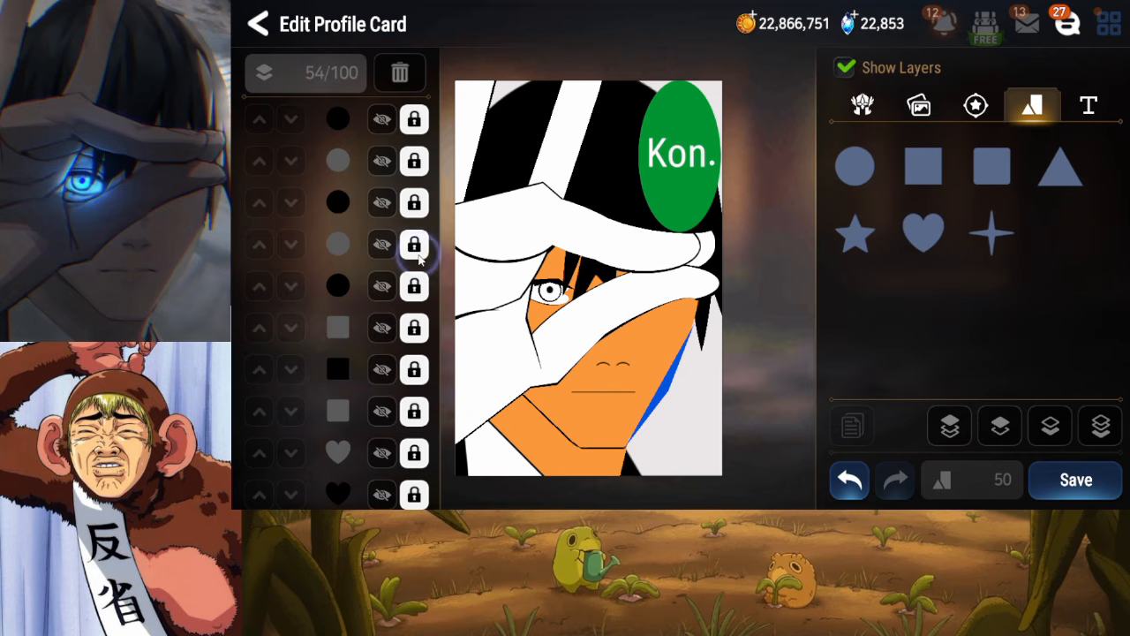
# Duplicate the tilted white ellipse on the upper finger, send the copy directly below the original and lock the original
pyautogui.moveTo(378, 205)
pyautogui.mouseDown()
pyautogui.moveTo(374, 182)
pyautogui.moveTo(377, 271)
pyautogui.mouseUp()
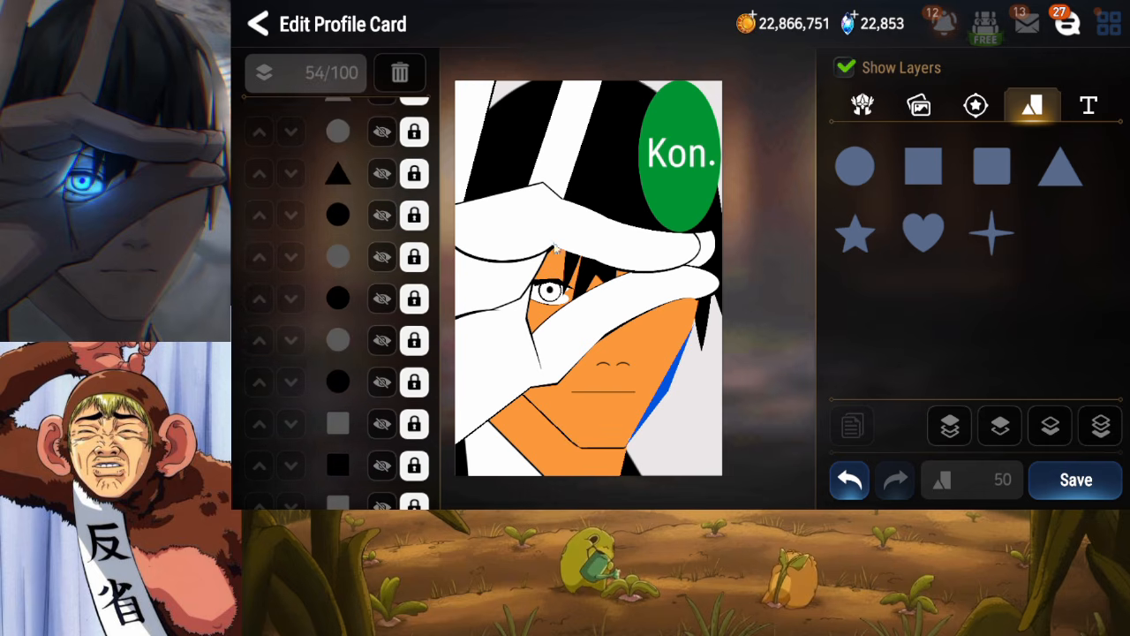
pyautogui.moveTo(378, 220); pyautogui.dragTo(381, 273)
pyautogui.click(380, 182)
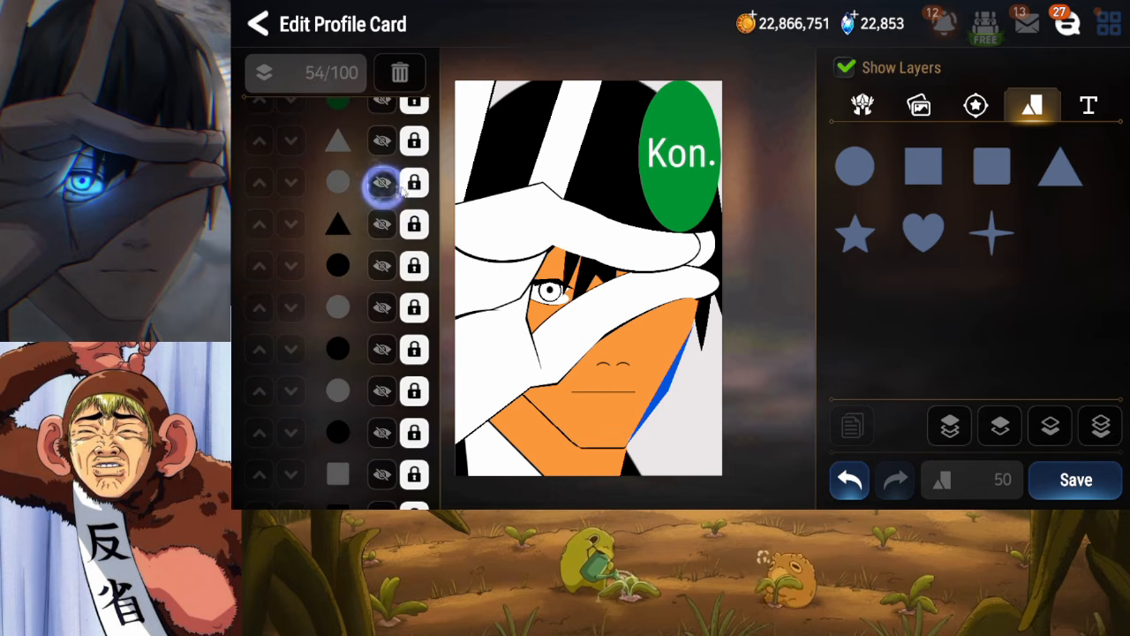
pyautogui.click(852, 424)
pyautogui.click(1038, 431)
pyautogui.click(1041, 431)
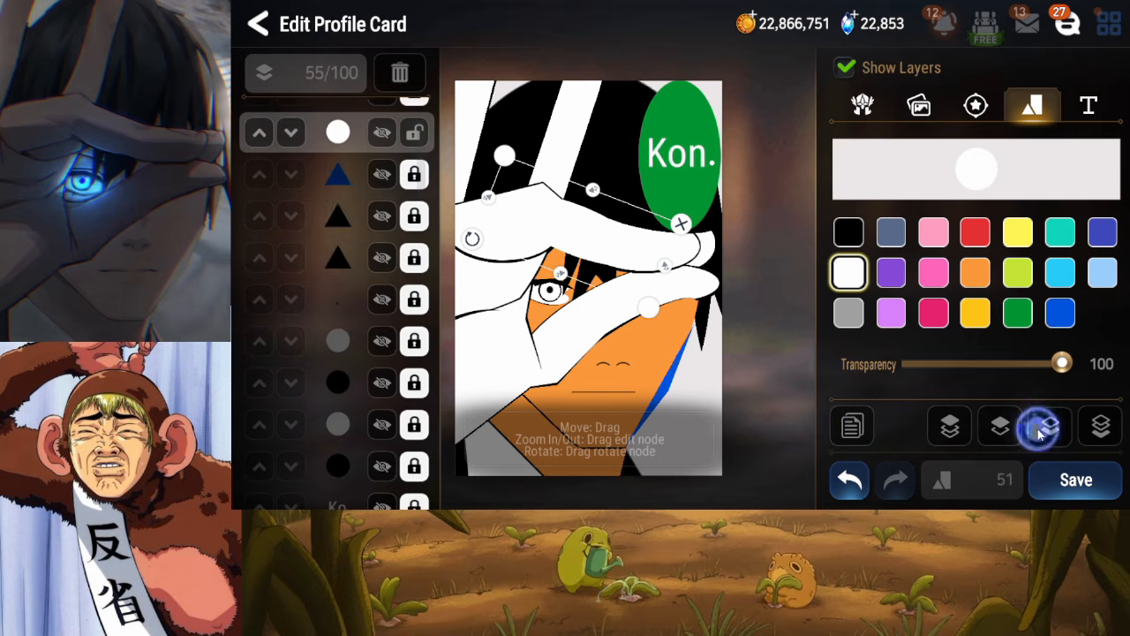
pyautogui.click(1039, 431)
pyautogui.click(1041, 431)
pyautogui.click(1042, 432)
pyautogui.click(1041, 431)
pyautogui.click(1041, 433)
pyautogui.click(1041, 431)
pyautogui.click(1040, 431)
pyautogui.click(1041, 431)
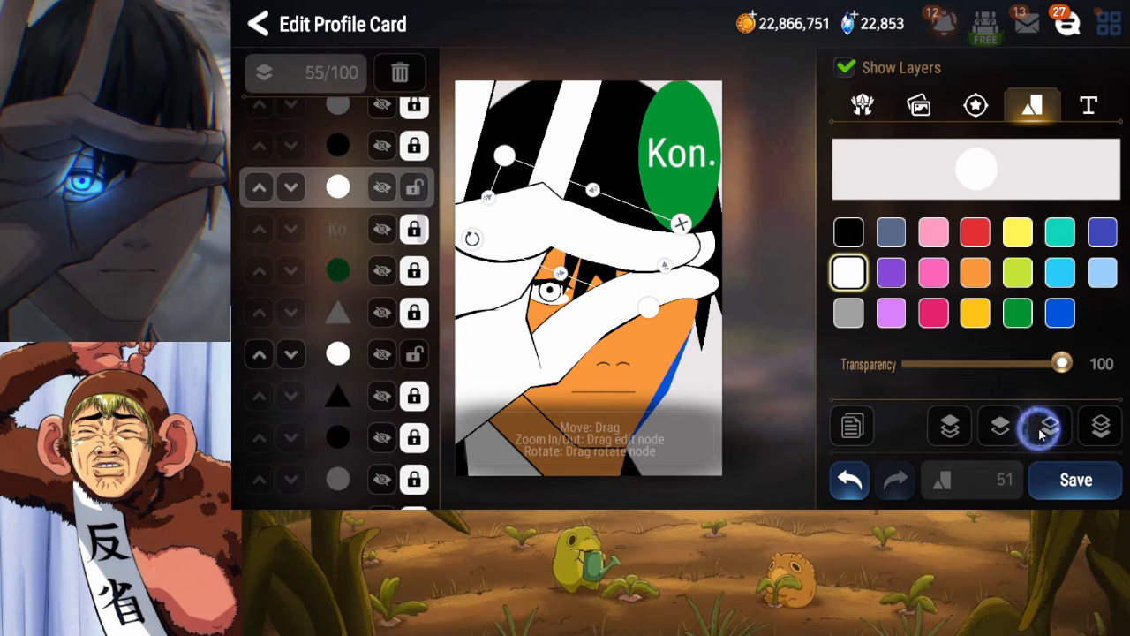
pyautogui.click(1041, 431)
pyautogui.click(1040, 431)
pyautogui.click(1040, 431)
pyautogui.click(1041, 431)
pyautogui.click(415, 172)
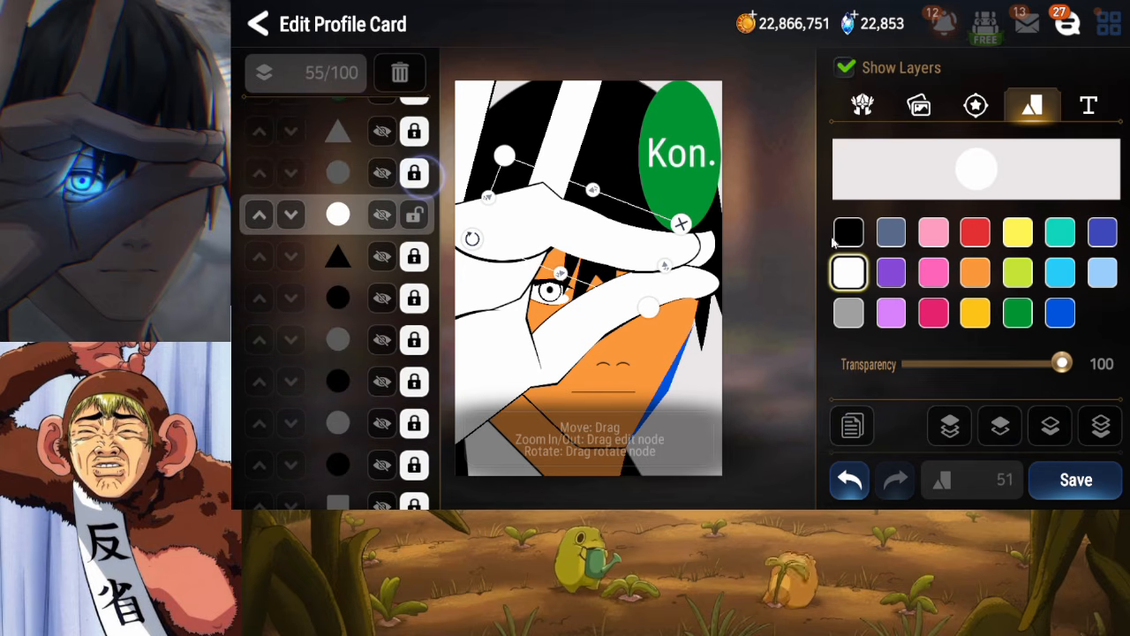
# Recolor the copied finger ellipse black, shift, resize and rotate it into a thin finger outline, lock it and save the card
pyautogui.click(849, 232)
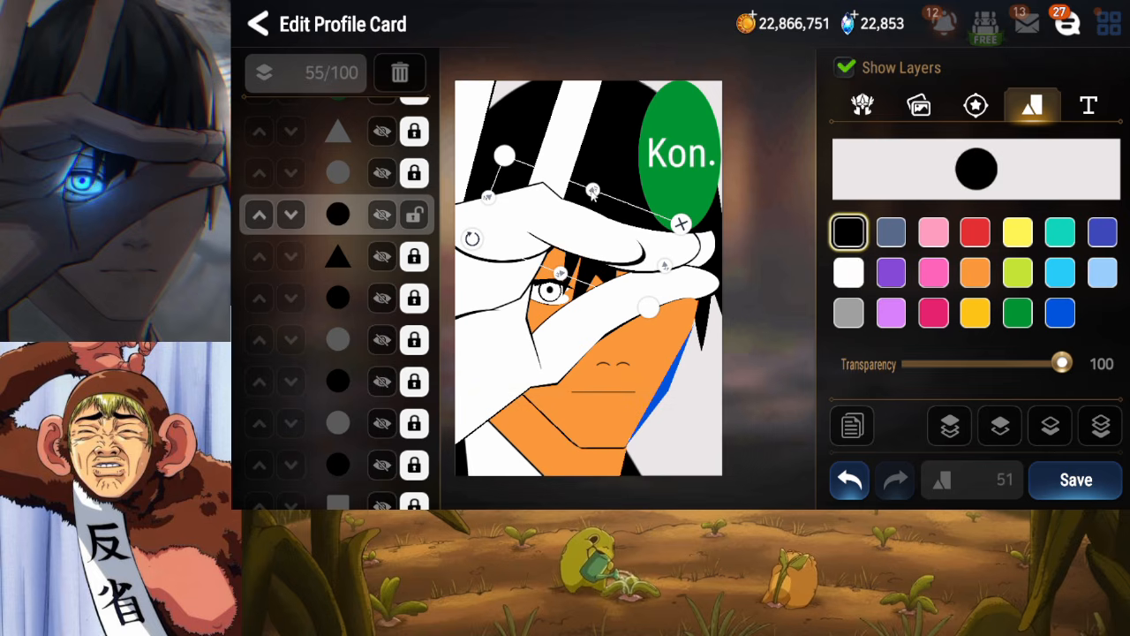
pyautogui.moveTo(660, 271); pyautogui.dragTo(646, 264)
pyautogui.moveTo(597, 268); pyautogui.dragTo(595, 268)
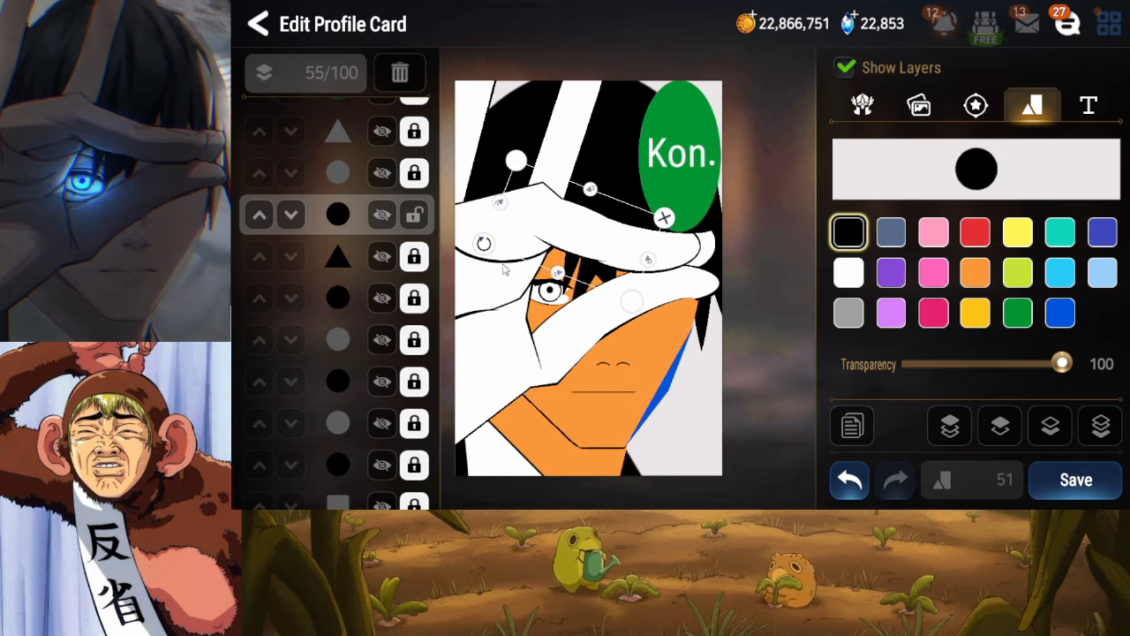
pyautogui.moveTo(484, 249); pyautogui.dragTo(483, 245)
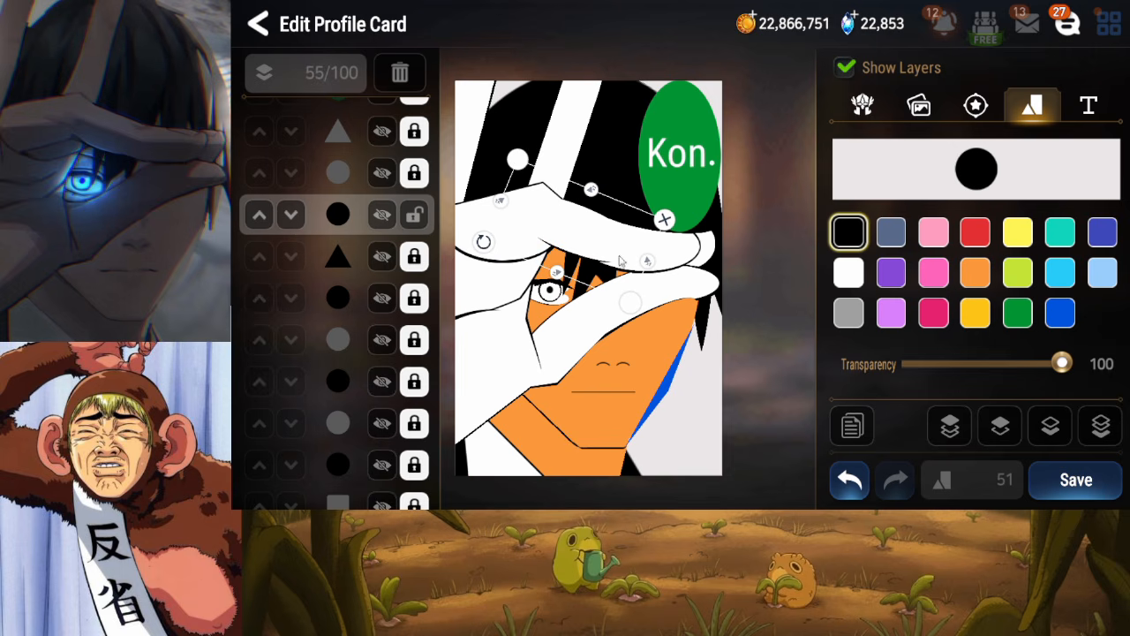
pyautogui.moveTo(649, 262); pyautogui.dragTo(644, 263)
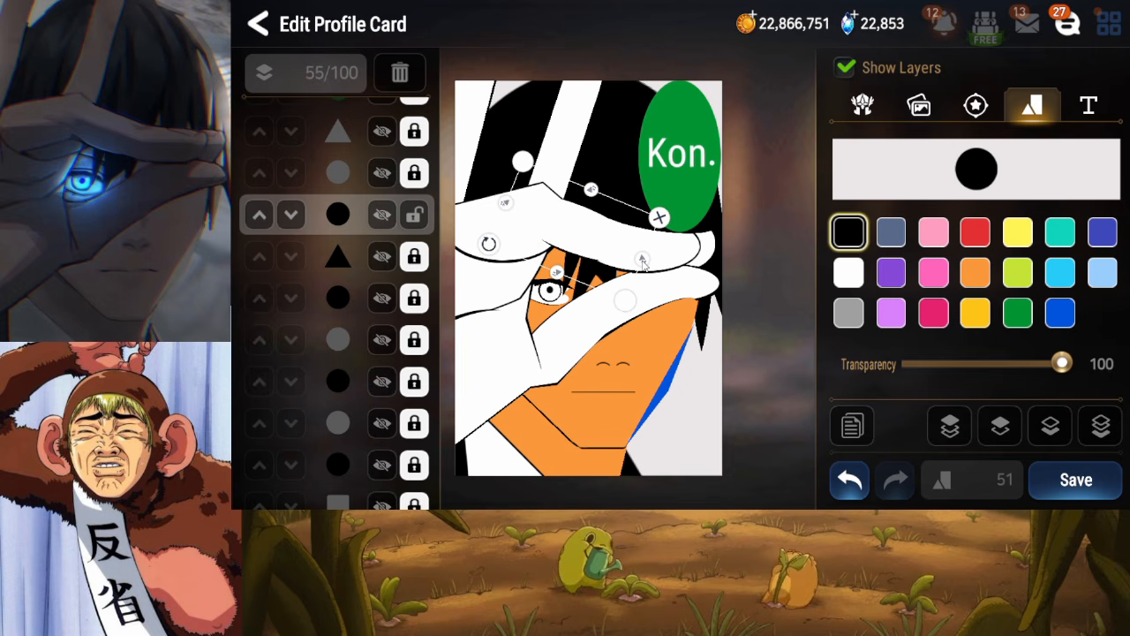
pyautogui.moveTo(645, 264); pyautogui.dragTo(590, 247)
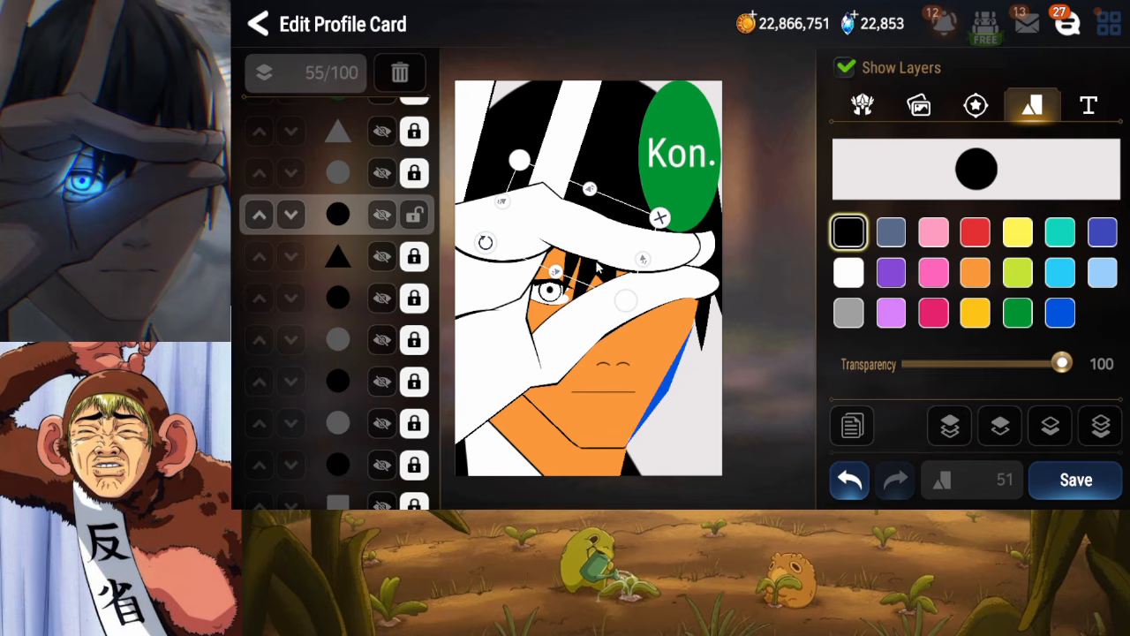
pyautogui.click(399, 230)
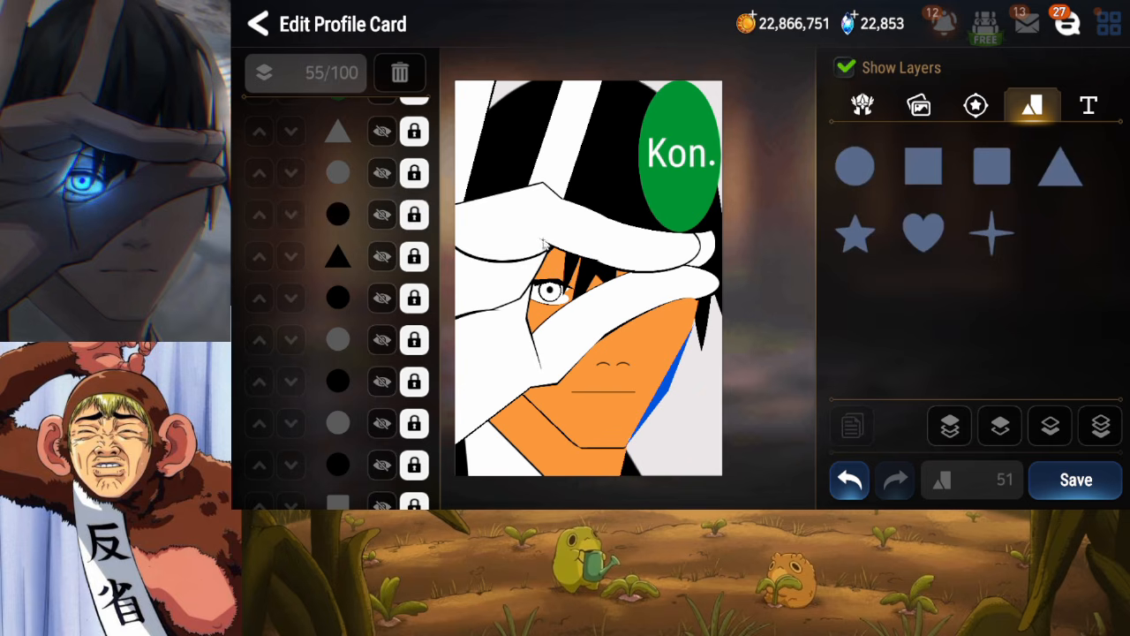
pyautogui.click(1077, 479)
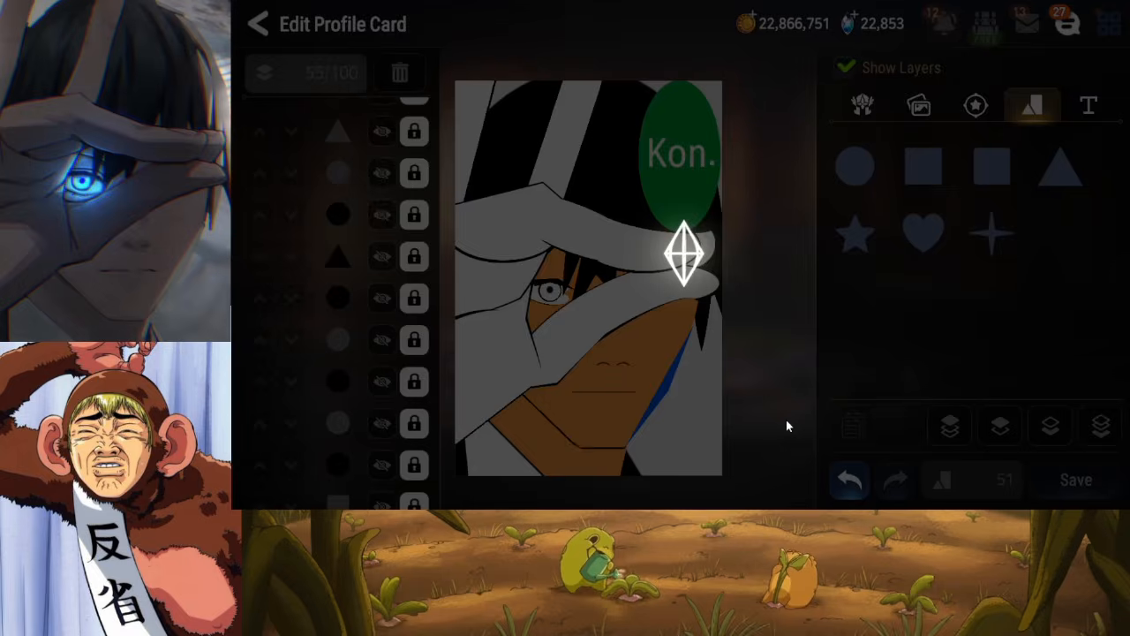
# Find and unlock the straight mouth-line text layer, duplicate it and place the copy along the upper finger's lower edge above the palm
pyautogui.moveTo(317, 381); pyautogui.dragTo(345, 193)
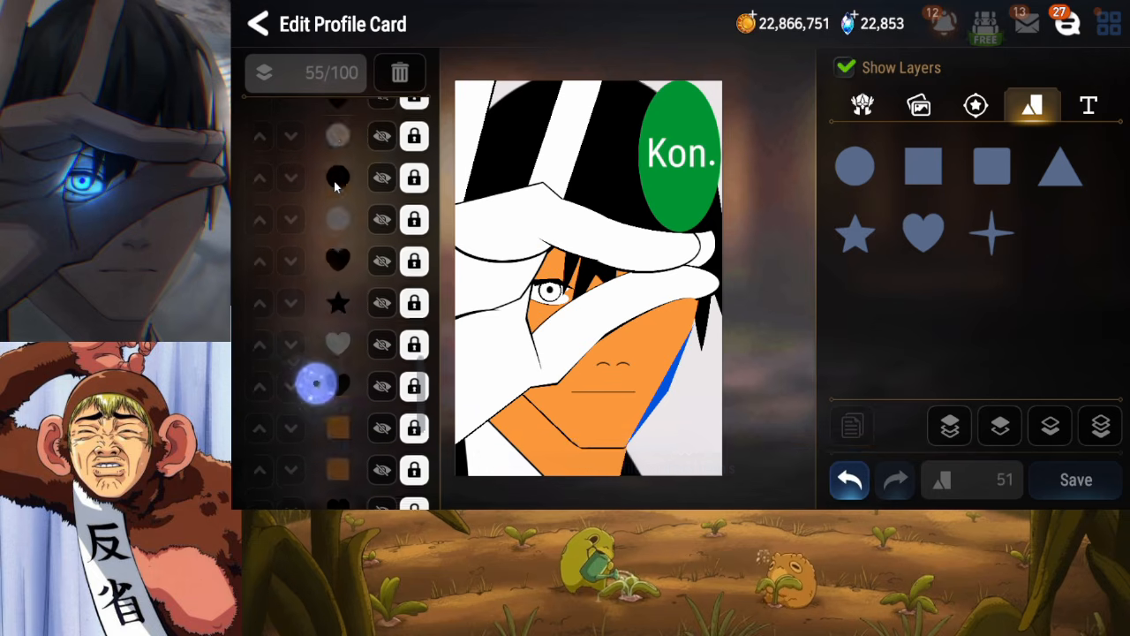
pyautogui.moveTo(313, 338); pyautogui.dragTo(318, 408)
pyautogui.moveTo(343, 288); pyautogui.dragTo(338, 408)
pyautogui.moveTo(341, 296); pyautogui.dragTo(330, 398)
pyautogui.moveTo(323, 318); pyautogui.dragTo(315, 415)
pyautogui.moveTo(318, 356); pyautogui.dragTo(321, 468)
pyautogui.moveTo(330, 328); pyautogui.dragTo(360, 411)
pyautogui.moveTo(318, 303); pyautogui.dragTo(325, 398)
pyautogui.moveTo(325, 256); pyautogui.dragTo(345, 380)
pyautogui.moveTo(369, 273); pyautogui.dragTo(374, 322)
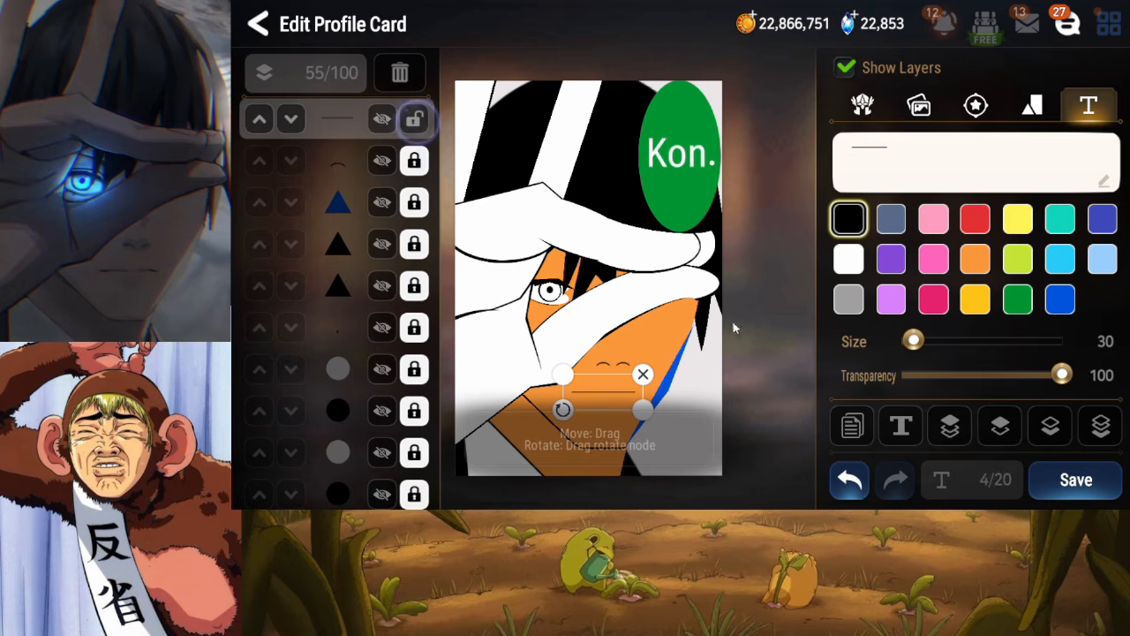
pyautogui.click(852, 427)
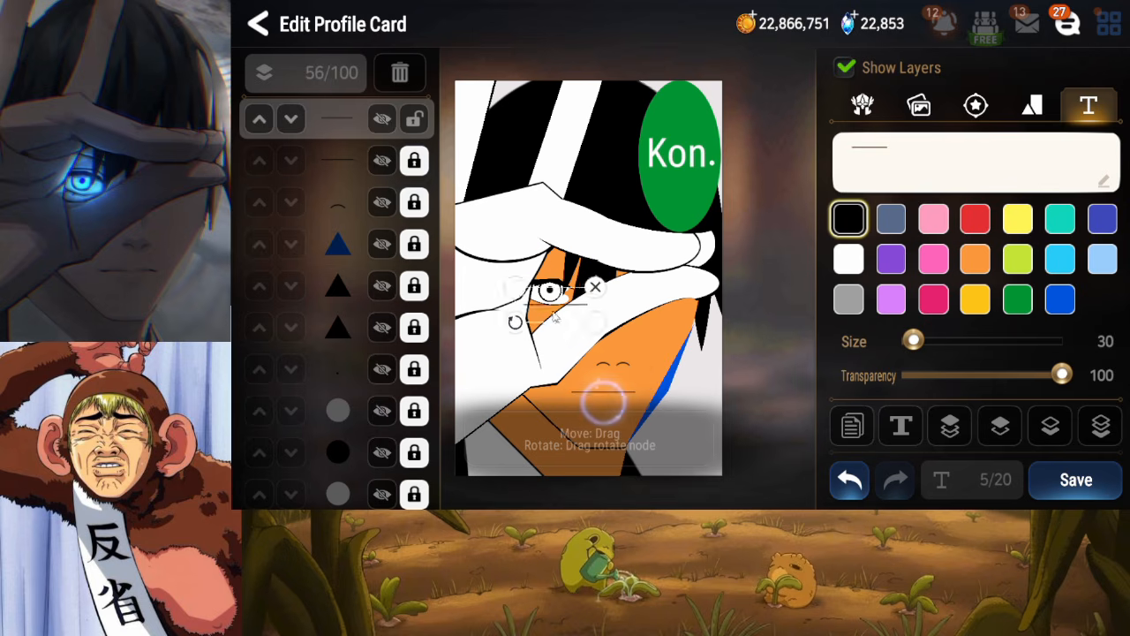
pyautogui.moveTo(602, 394); pyautogui.dragTo(491, 259)
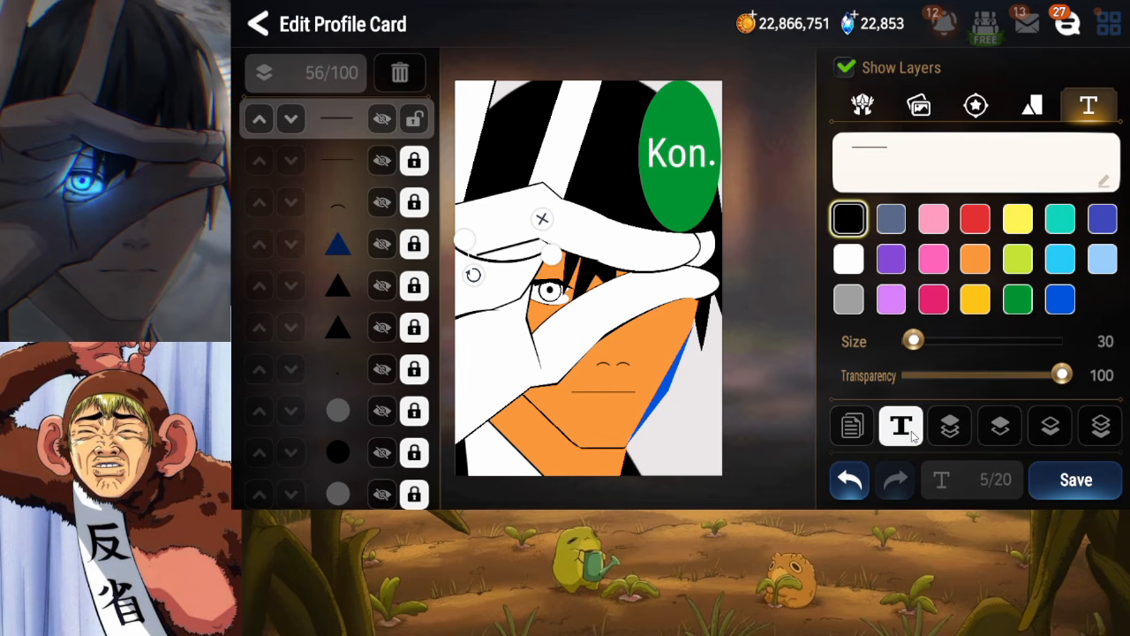
# Shorten the copied line's text, set its size to 49, fit it along the finger's lower edge and lock it
pyautogui.click(886, 177)
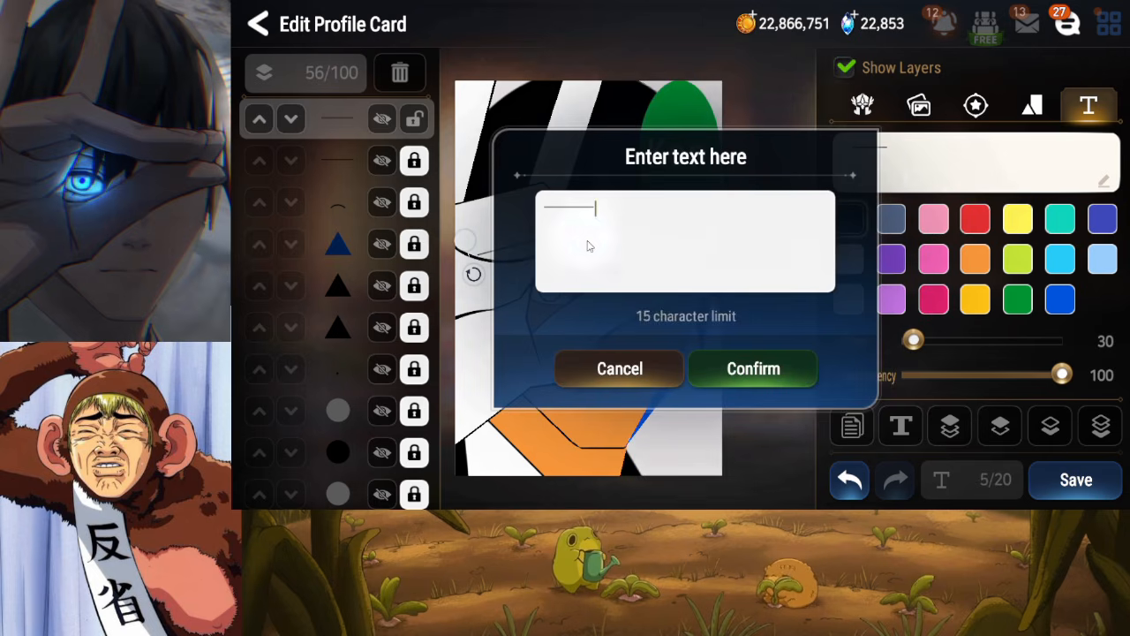
pyautogui.click(751, 369)
pyautogui.moveTo(913, 341); pyautogui.dragTo(943, 343)
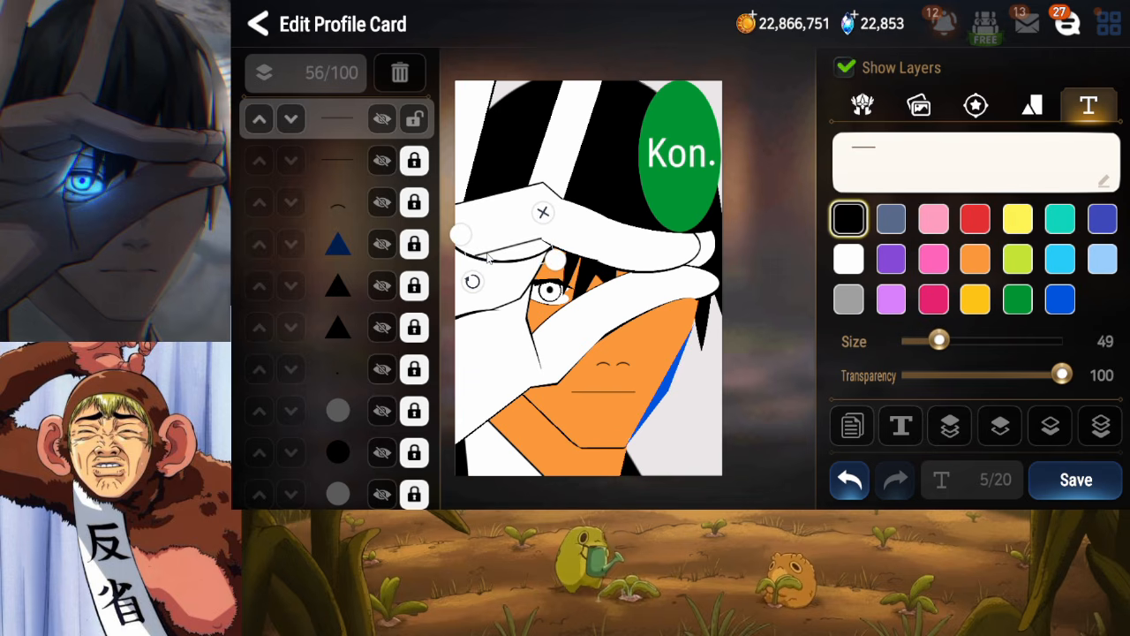
pyautogui.click(475, 136)
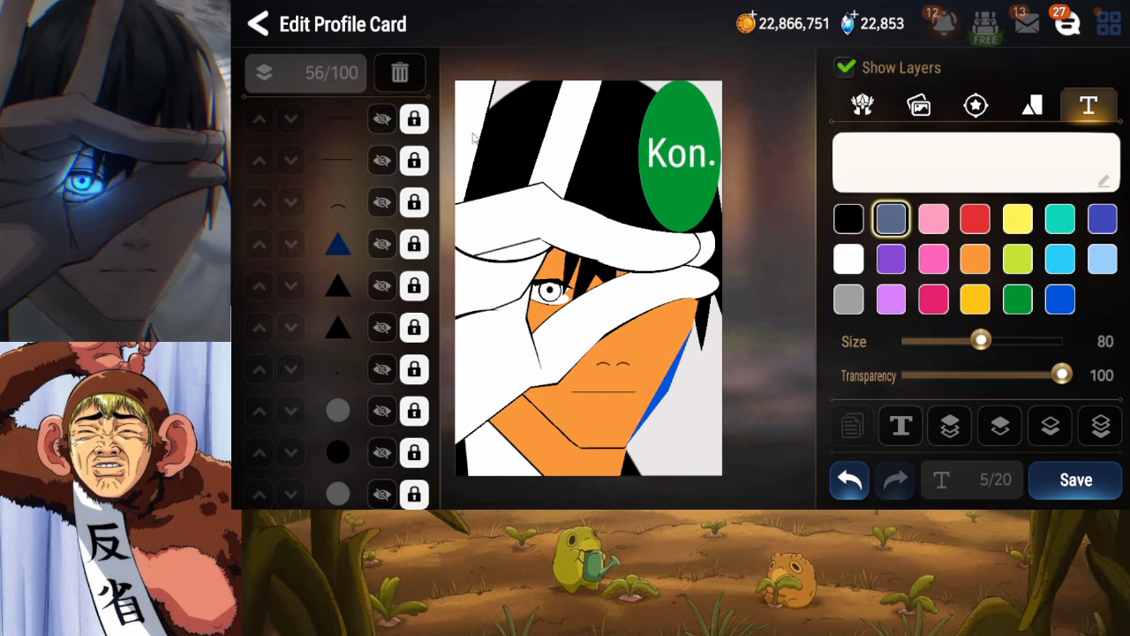
pyautogui.click(1051, 485)
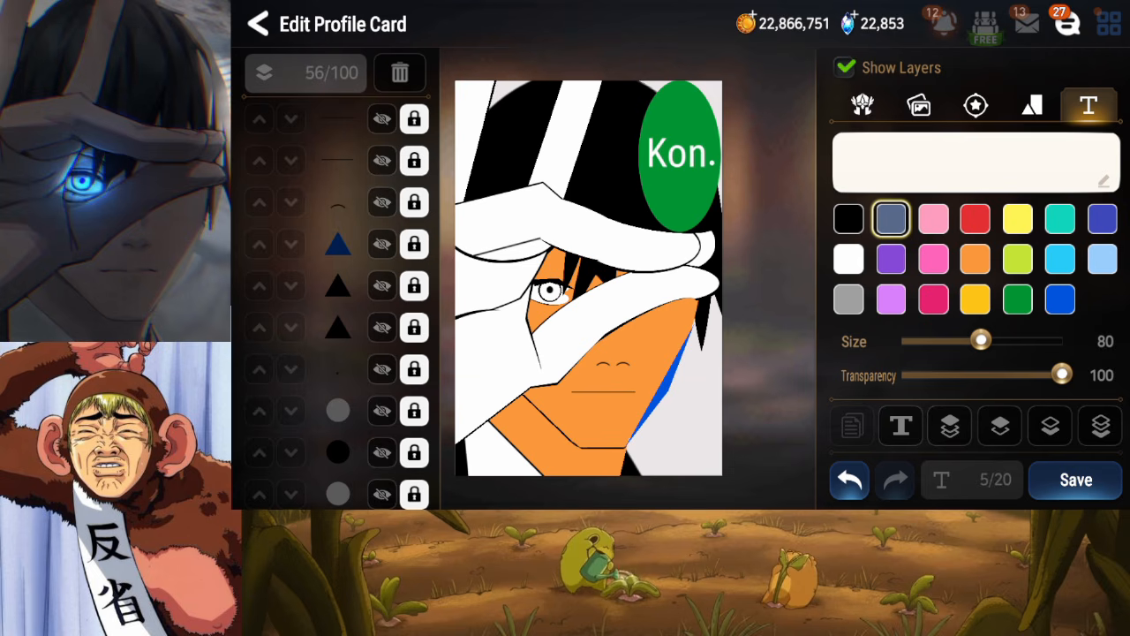
# Try a text layer of two shallow upward-opening curves, rotated and shifted over the palm, and delete it
pyautogui.click(842, 166)
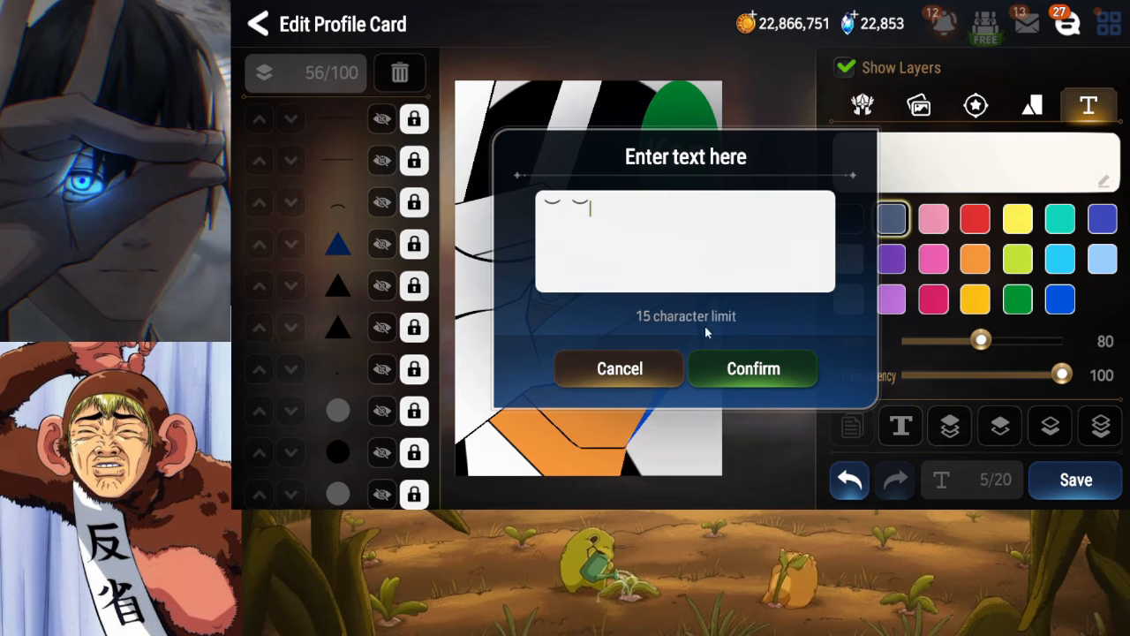
pyautogui.click(737, 363)
pyautogui.moveTo(570, 261); pyautogui.dragTo(496, 291)
pyautogui.moveTo(448, 327)
pyautogui.mouseDown()
pyautogui.moveTo(508, 331)
pyautogui.moveTo(487, 323)
pyautogui.moveTo(491, 306)
pyautogui.moveTo(460, 330)
pyautogui.mouseUp()
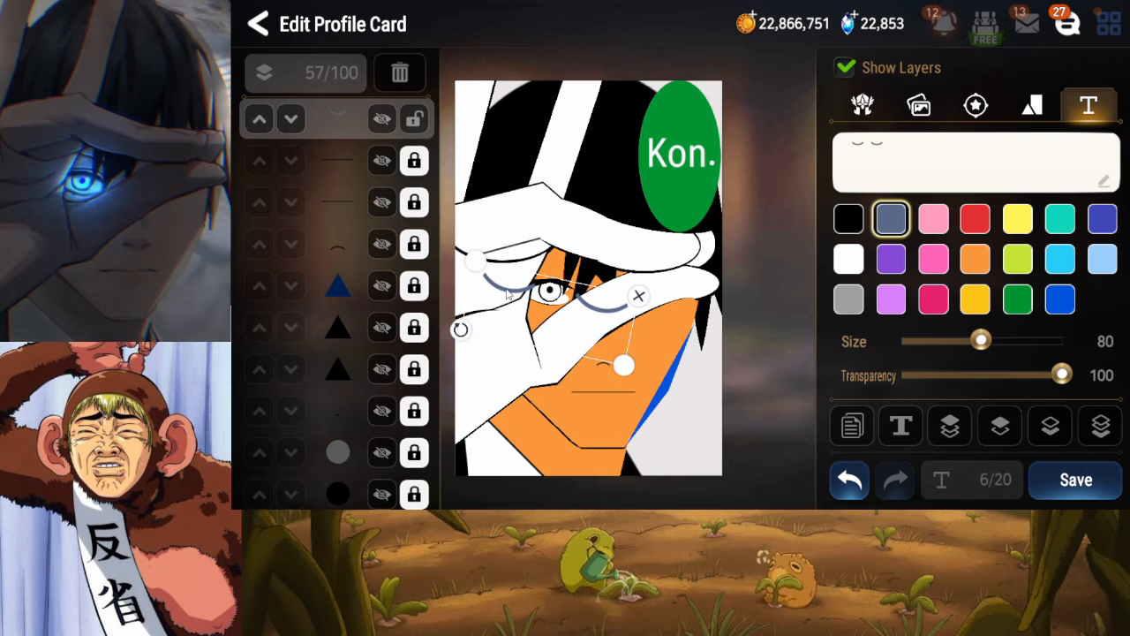
pyautogui.moveTo(517, 303); pyautogui.dragTo(477, 301)
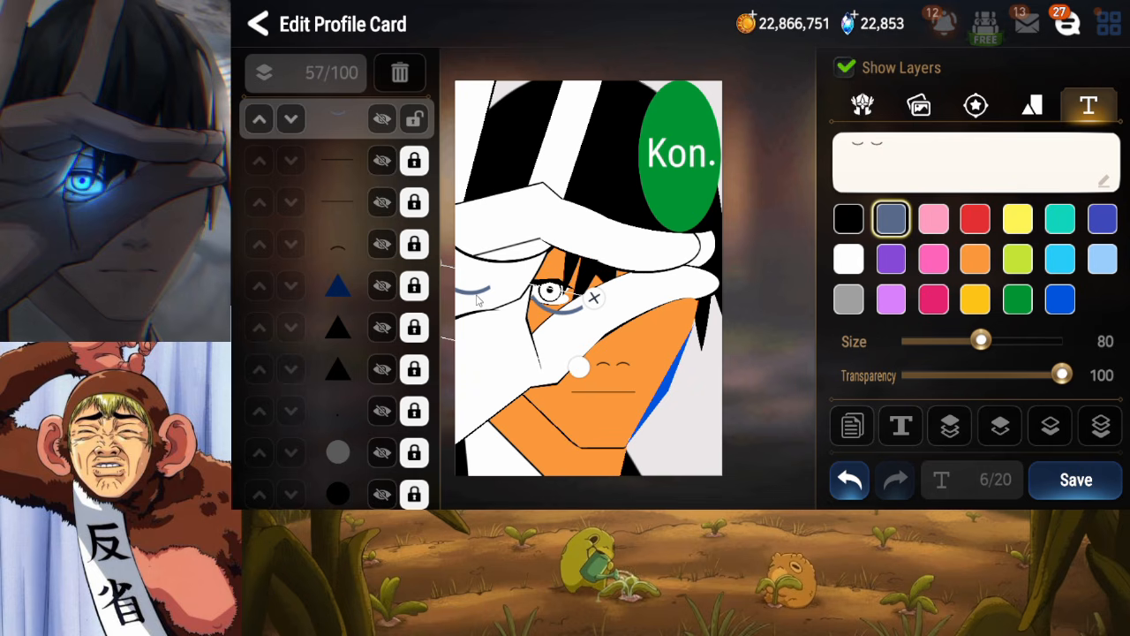
pyautogui.click(402, 73)
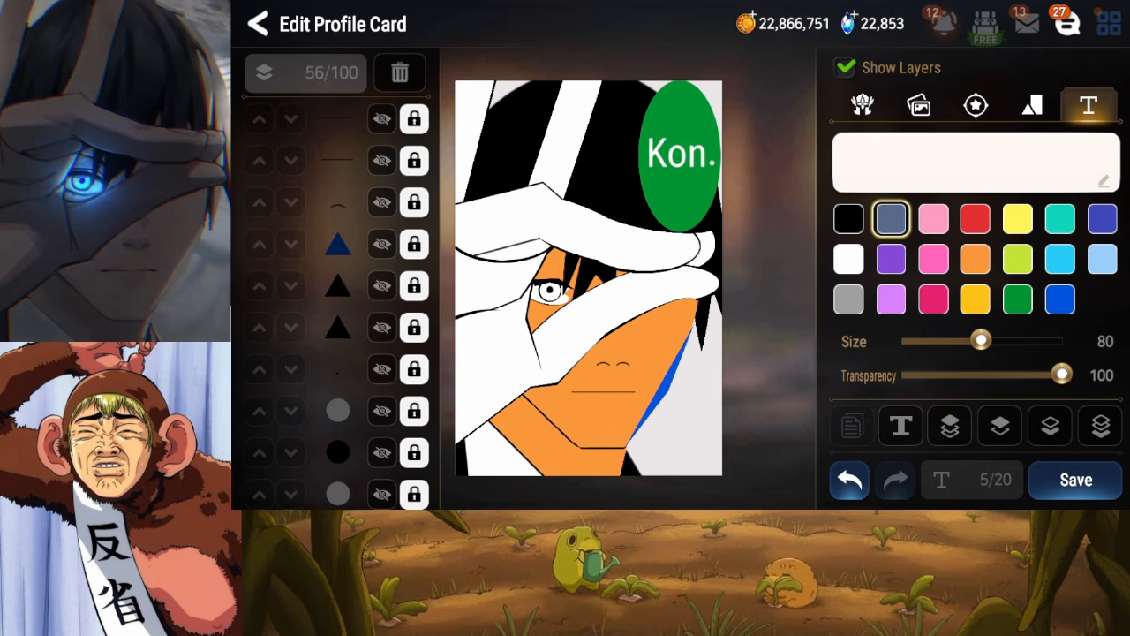
# Add a text layer of a curve glyph pair and shift and rotate it over the palm below the upper finger
pyautogui.click(835, 150)
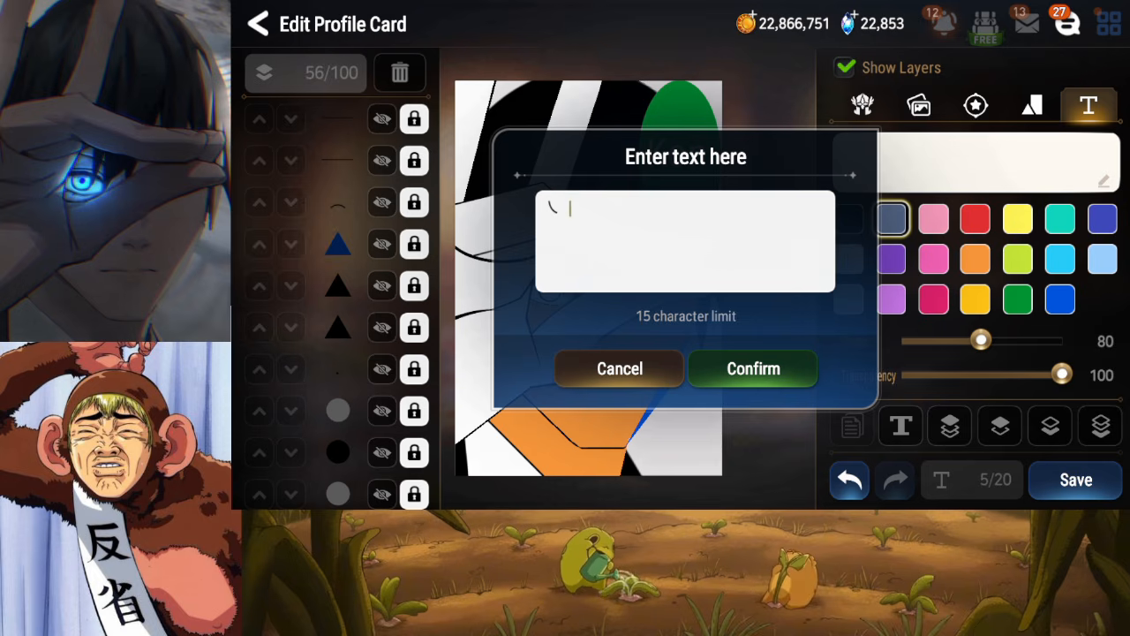
pyautogui.click(744, 368)
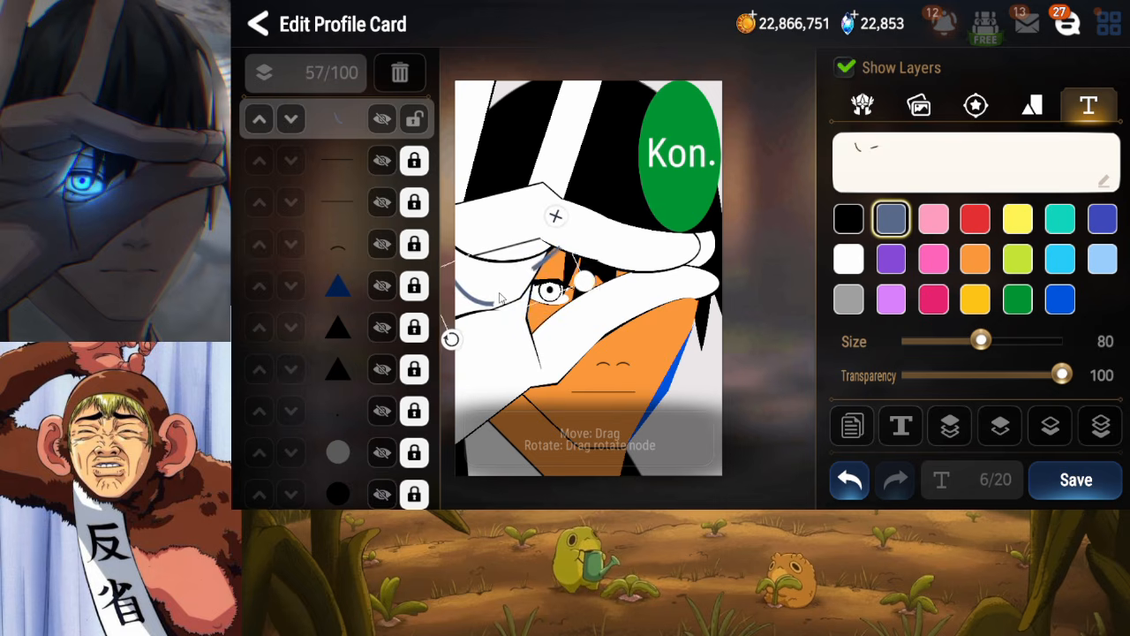
pyautogui.moveTo(499, 299)
pyautogui.mouseDown()
pyautogui.moveTo(489, 291)
pyautogui.moveTo(503, 295)
pyautogui.mouseUp()
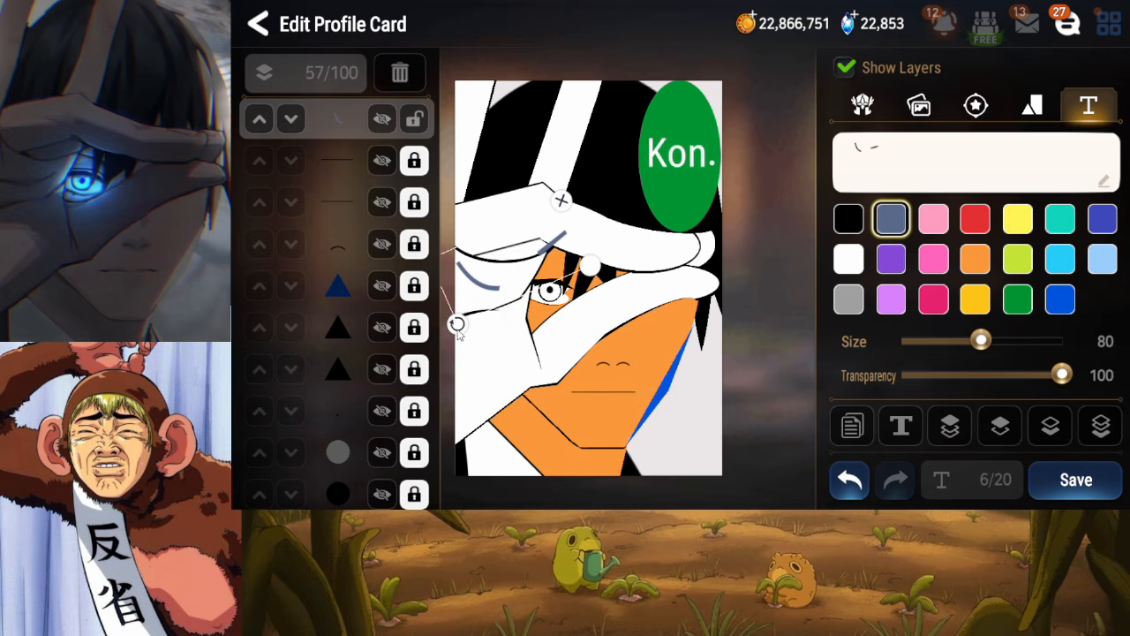
pyautogui.moveTo(457, 325); pyautogui.dragTo(465, 329)
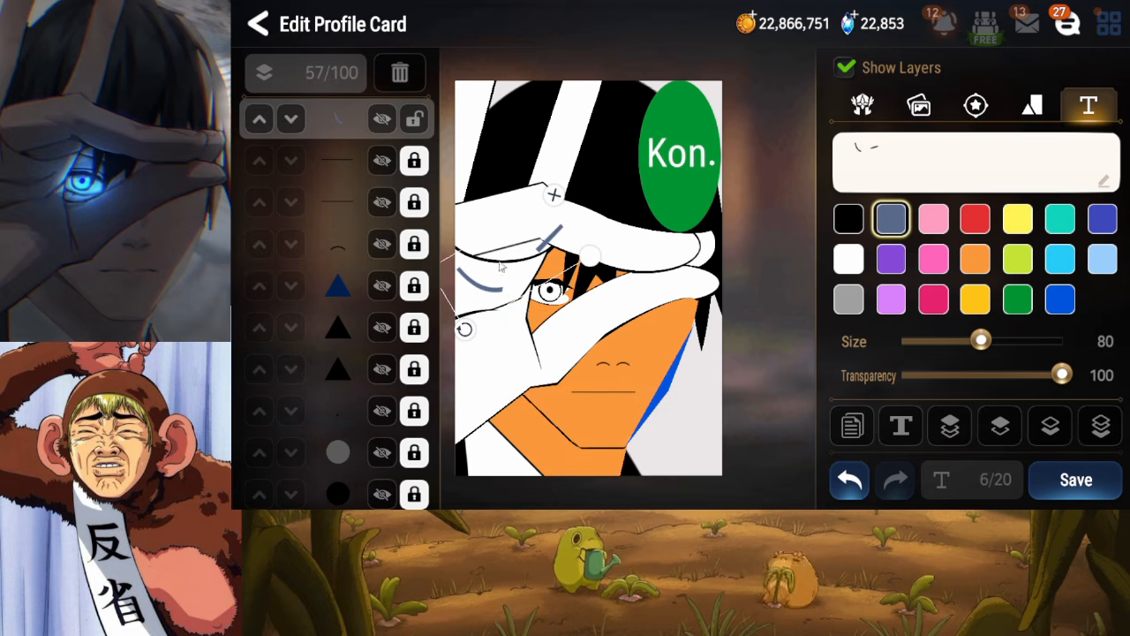
# Replace the palm text's second curve with a short dash, set the size to 48 and reposition it on the palm
pyautogui.click(858, 146)
pyautogui.press('BackSpace')
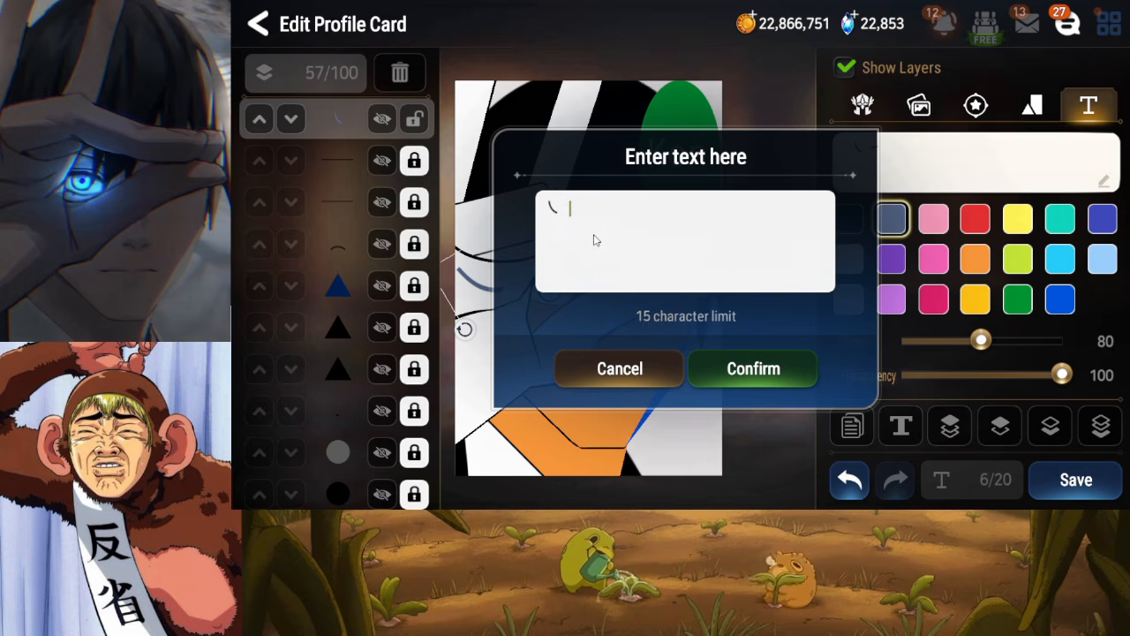
pyautogui.click(754, 369)
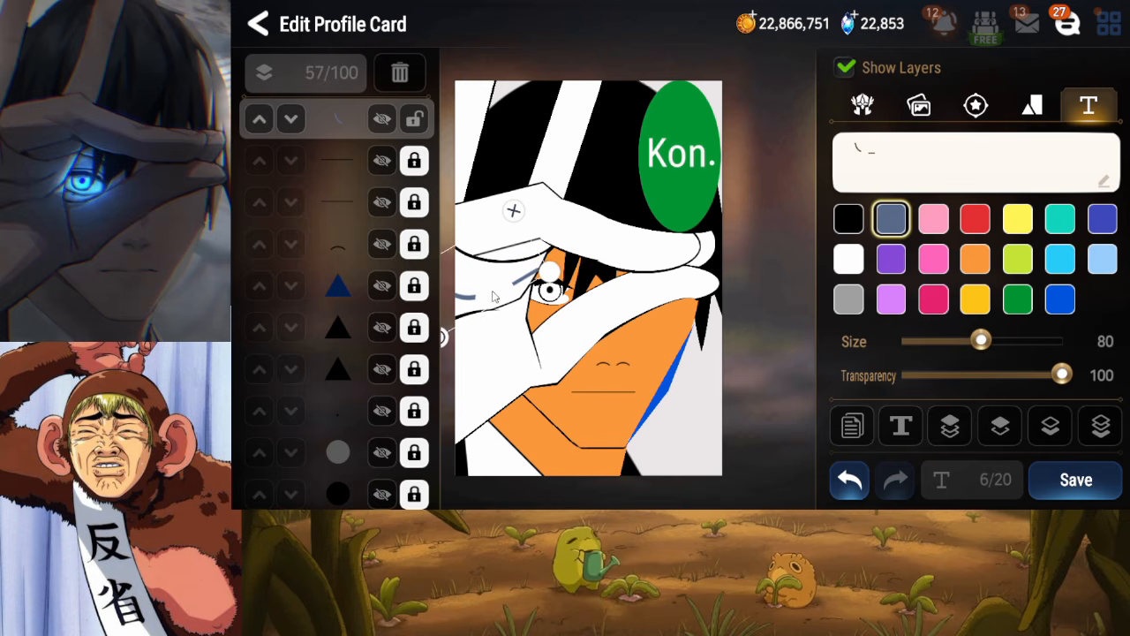
pyautogui.moveTo(962, 340); pyautogui.dragTo(941, 352)
pyautogui.moveTo(493, 283)
pyautogui.mouseDown()
pyautogui.moveTo(501, 263)
pyautogui.moveTo(497, 289)
pyautogui.mouseUp()
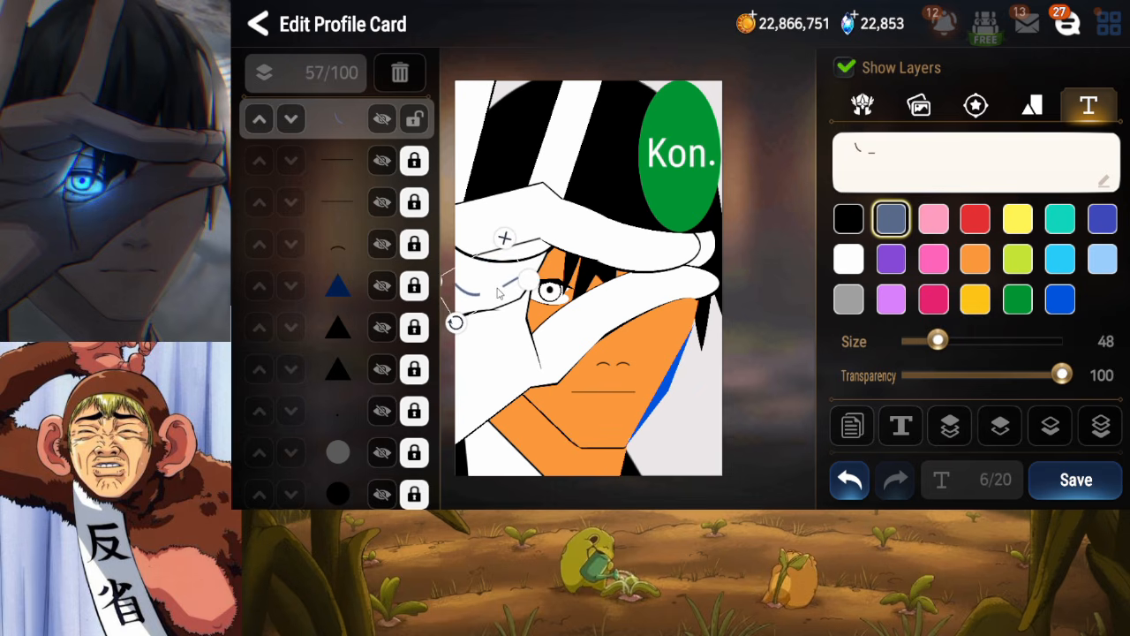
# Recolor the curve-and-dash text layer black, lock it and save the card
pyautogui.click(849, 218)
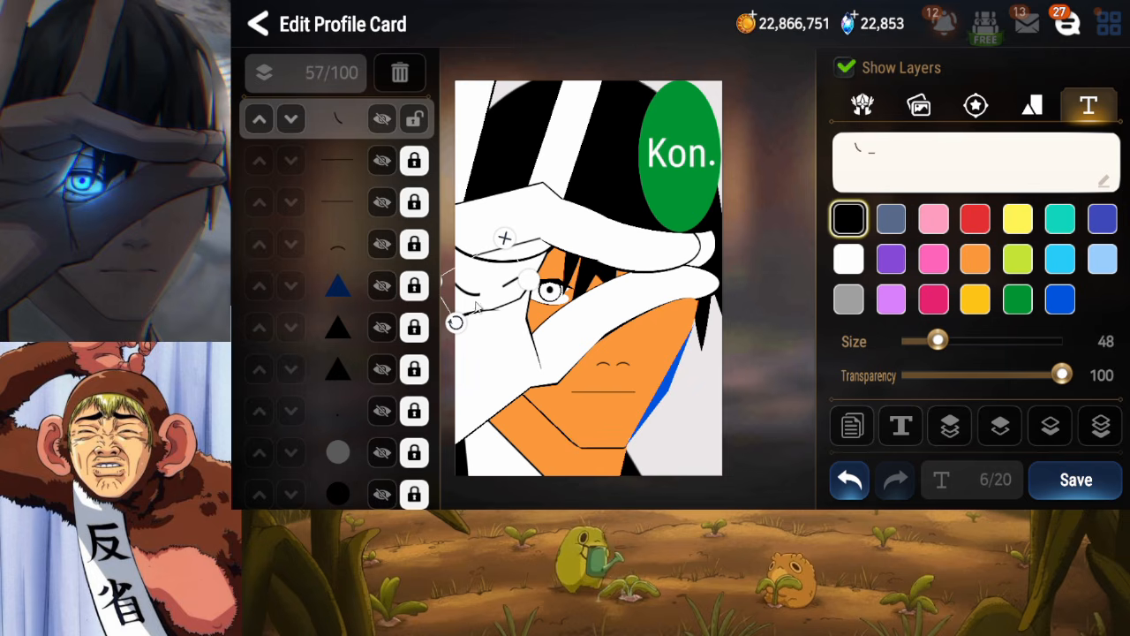
pyautogui.click(414, 118)
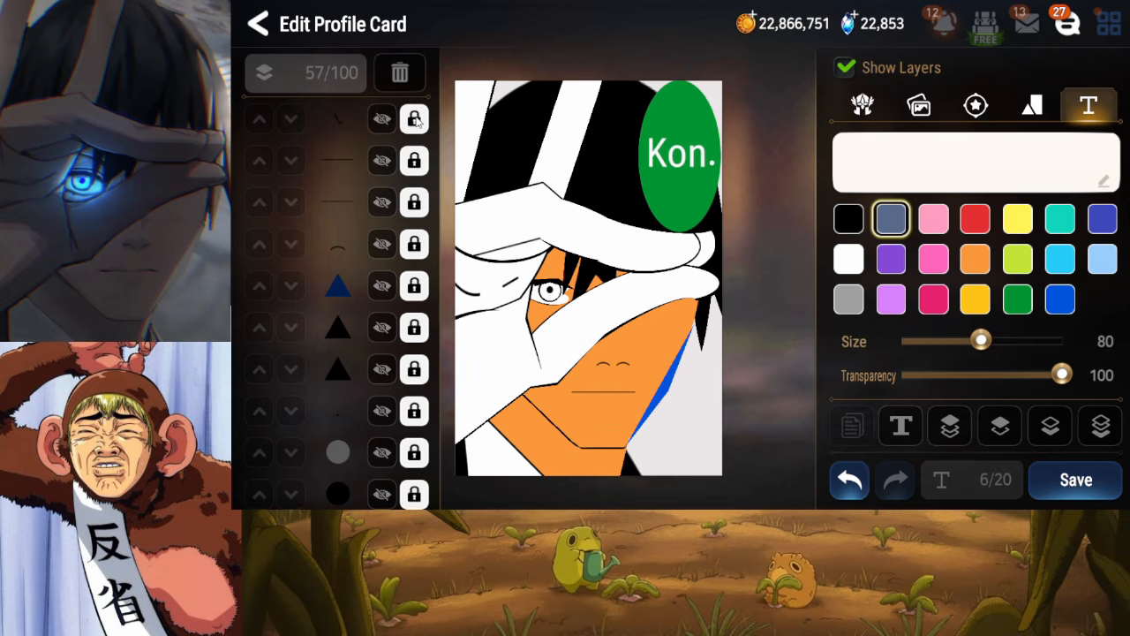
pyautogui.click(1103, 479)
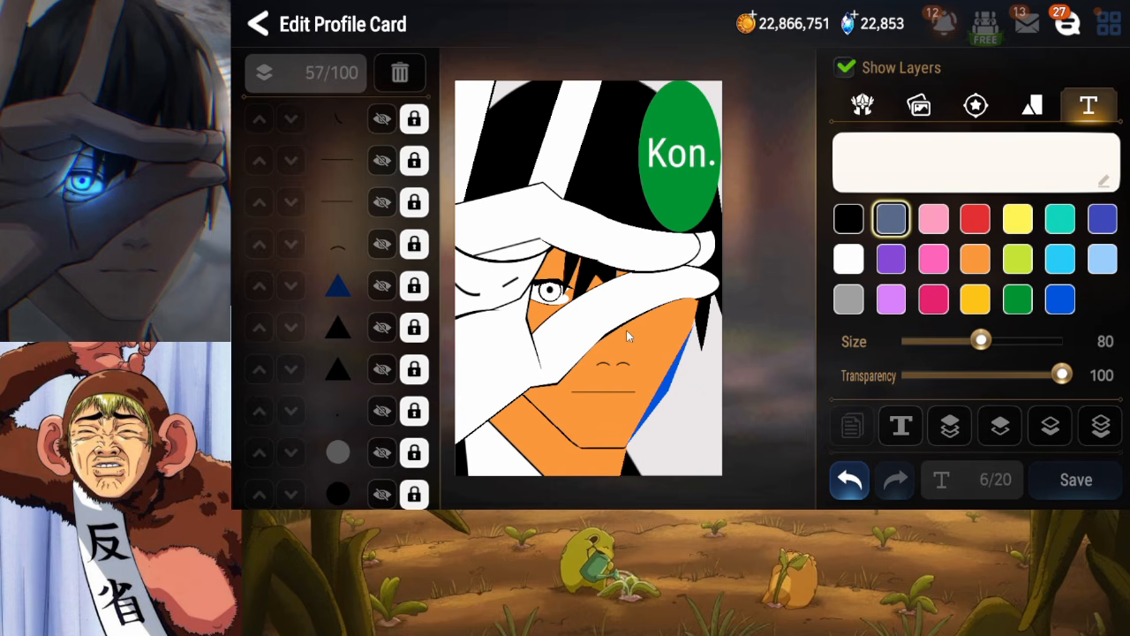
# Unlock the curve-and-dash layer, shift and rotate it along the palm's creases, and widen the gap between its two glyphs
pyautogui.click(496, 283)
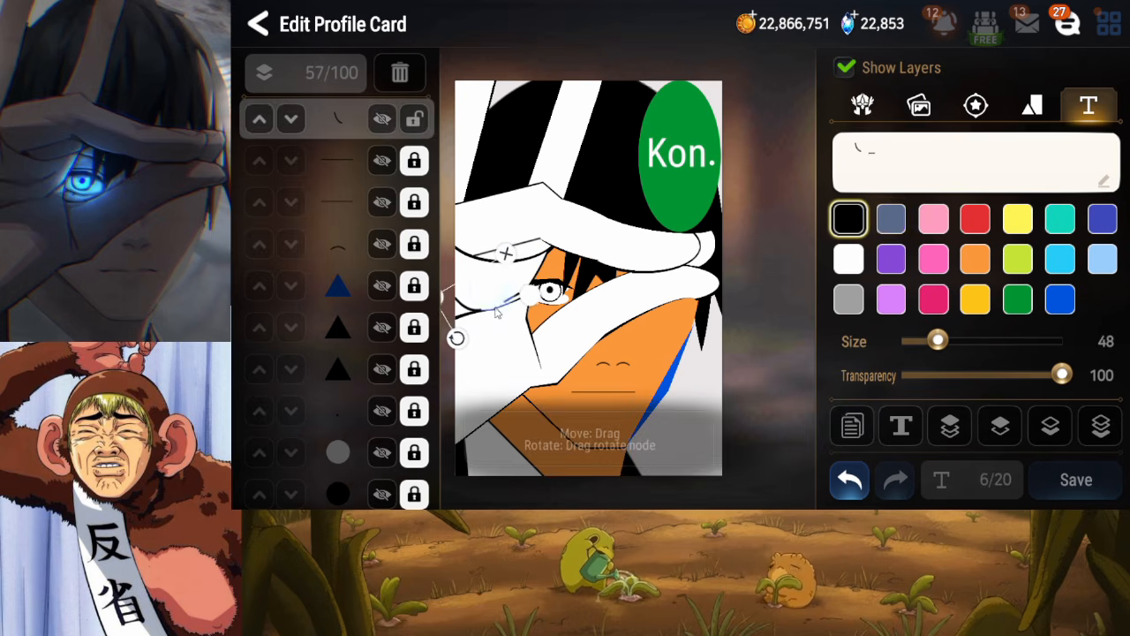
pyautogui.moveTo(498, 313)
pyautogui.mouseDown()
pyautogui.moveTo(484, 294)
pyautogui.moveTo(443, 316)
pyautogui.mouseUp()
pyautogui.click(913, 172)
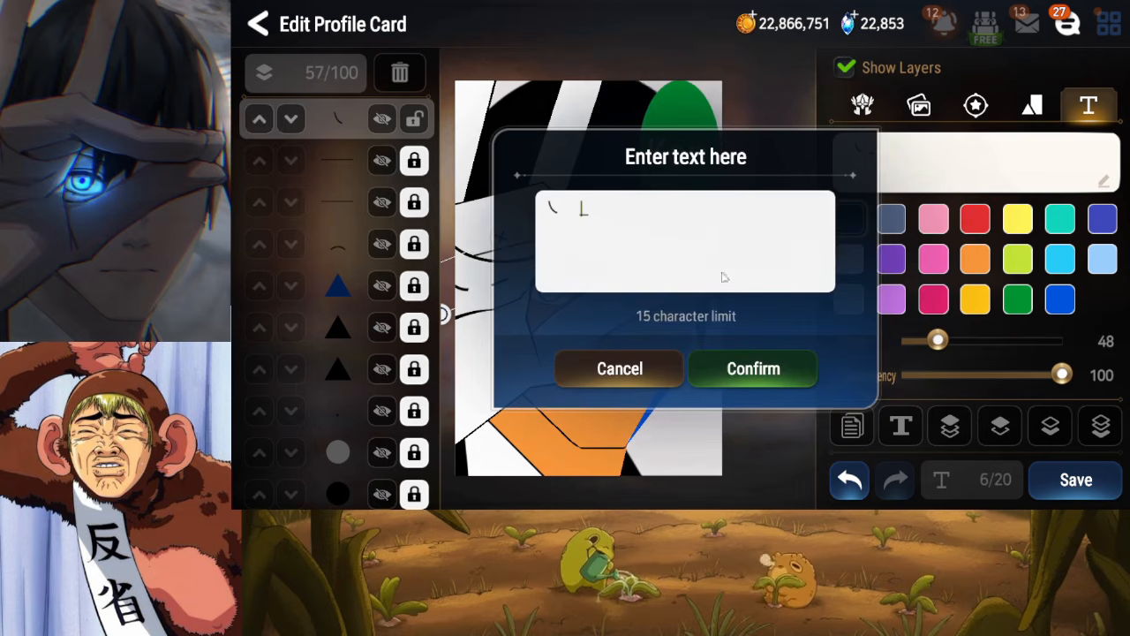
pyautogui.click(761, 371)
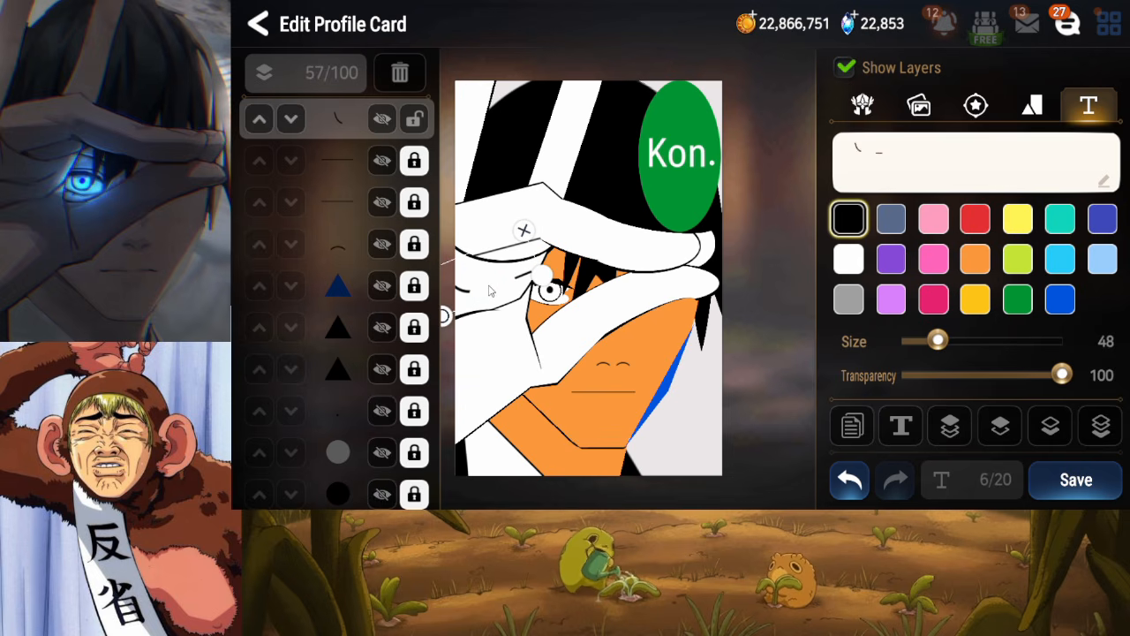
pyautogui.click(868, 172)
pyautogui.click(668, 241)
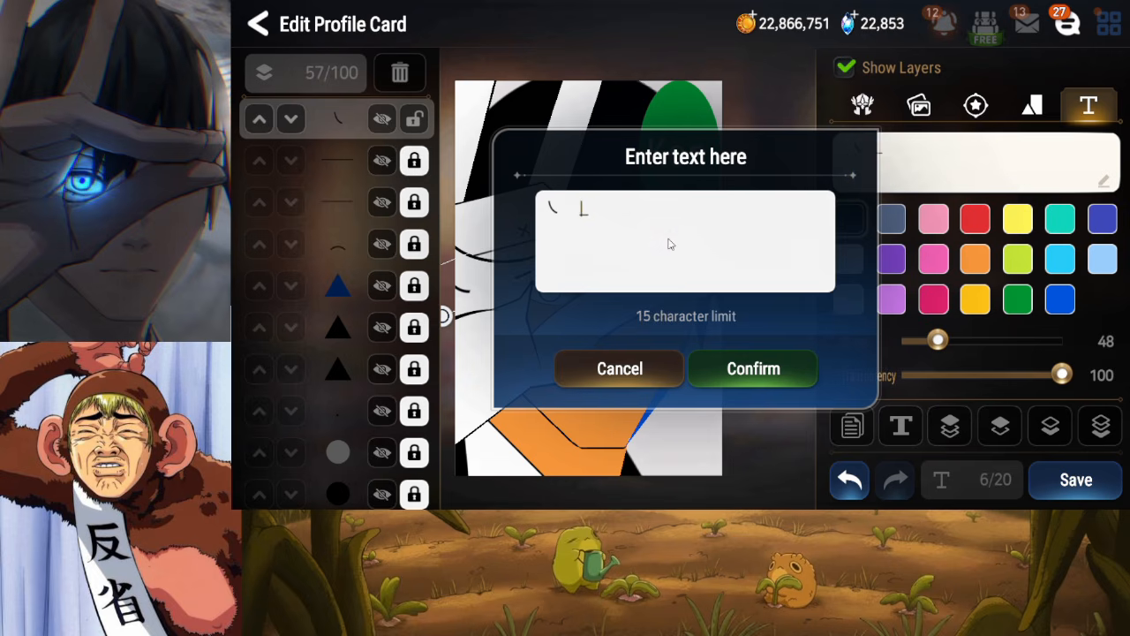
# Confirm the small curved text mark for the hand, lock its layer and save the profile card
pyautogui.click(739, 375)
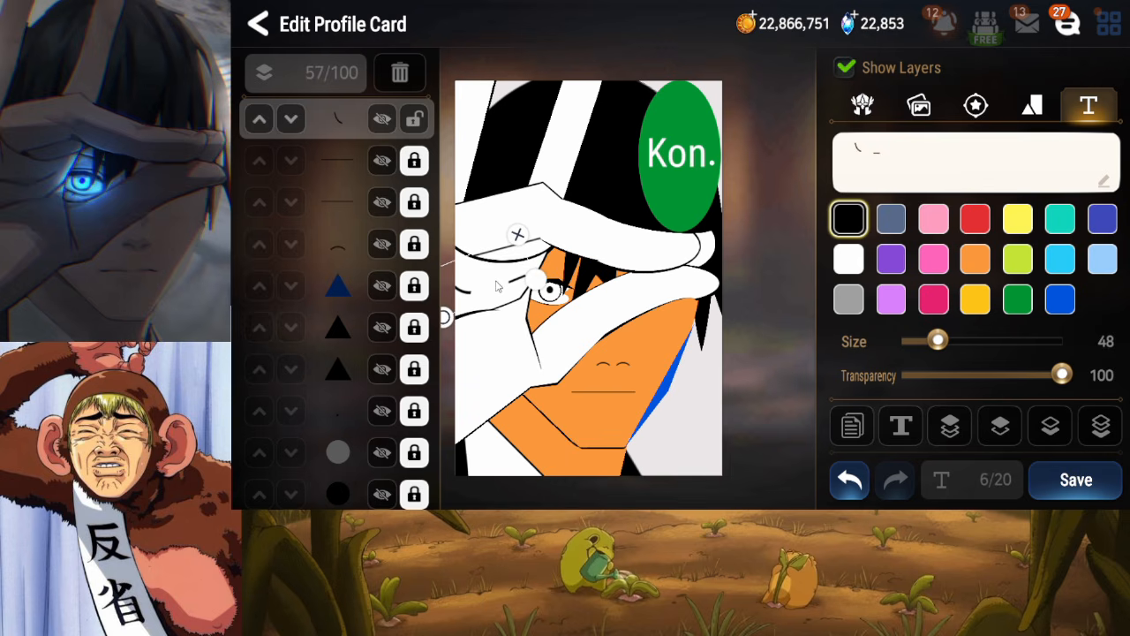
pyautogui.click(415, 119)
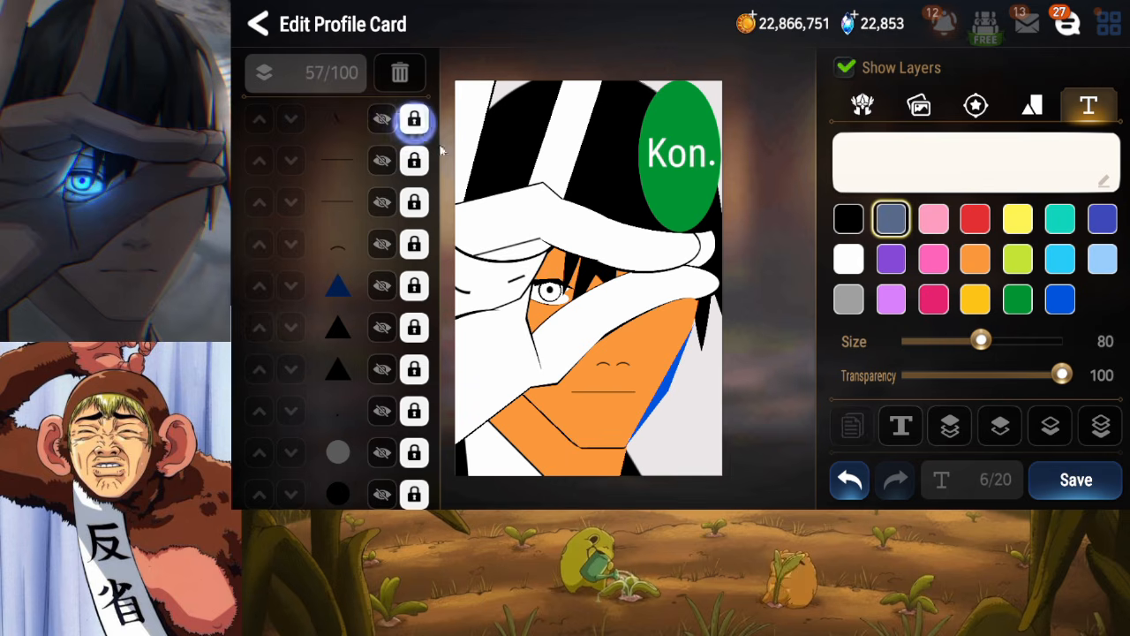
pyautogui.click(1067, 486)
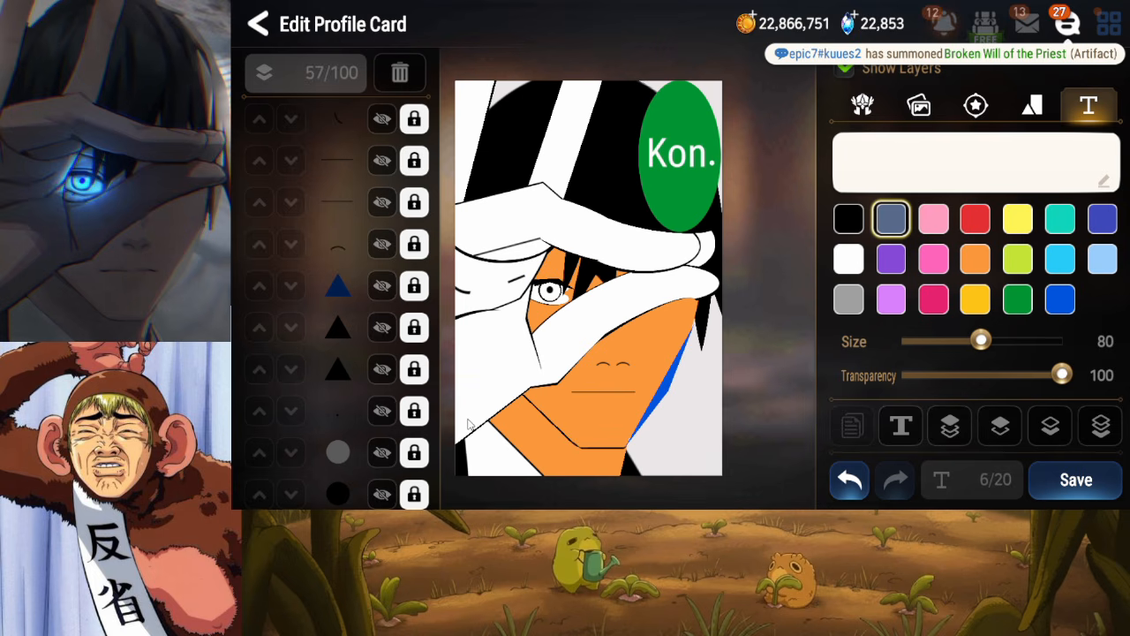
# Unlock the orange square that forms the neck and recolor it white
pyautogui.scroll(-5, 350, 414)
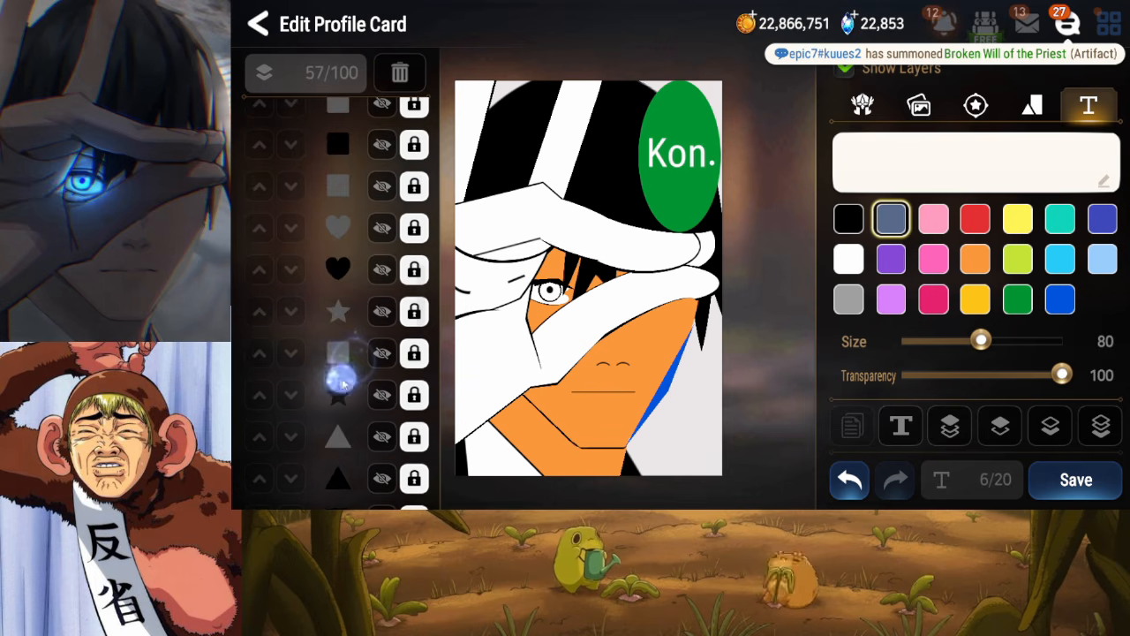
pyautogui.scroll(-8, 347, 415)
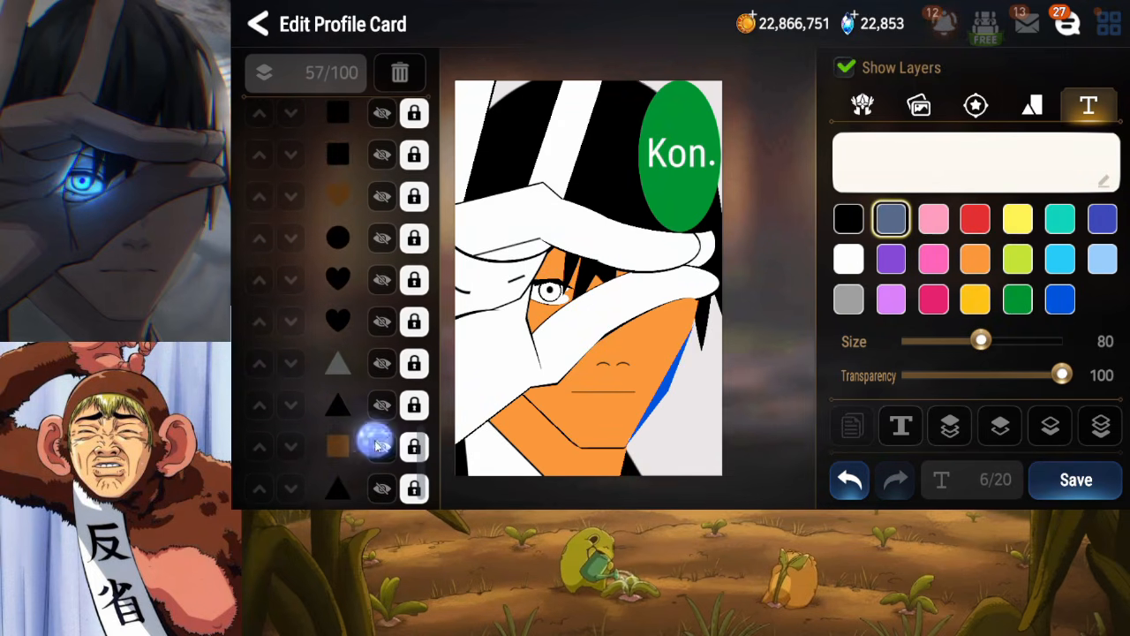
pyautogui.click(400, 450)
pyautogui.click(848, 272)
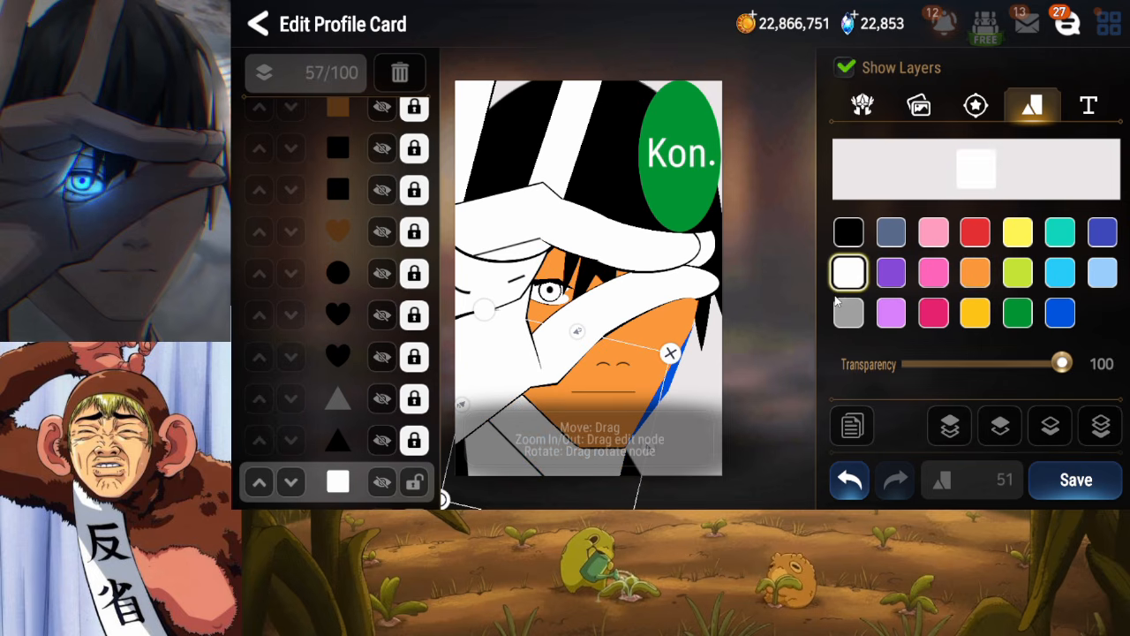
# Duplicate the white neck square and place the copy directly above the original in the layer order
pyautogui.click(857, 428)
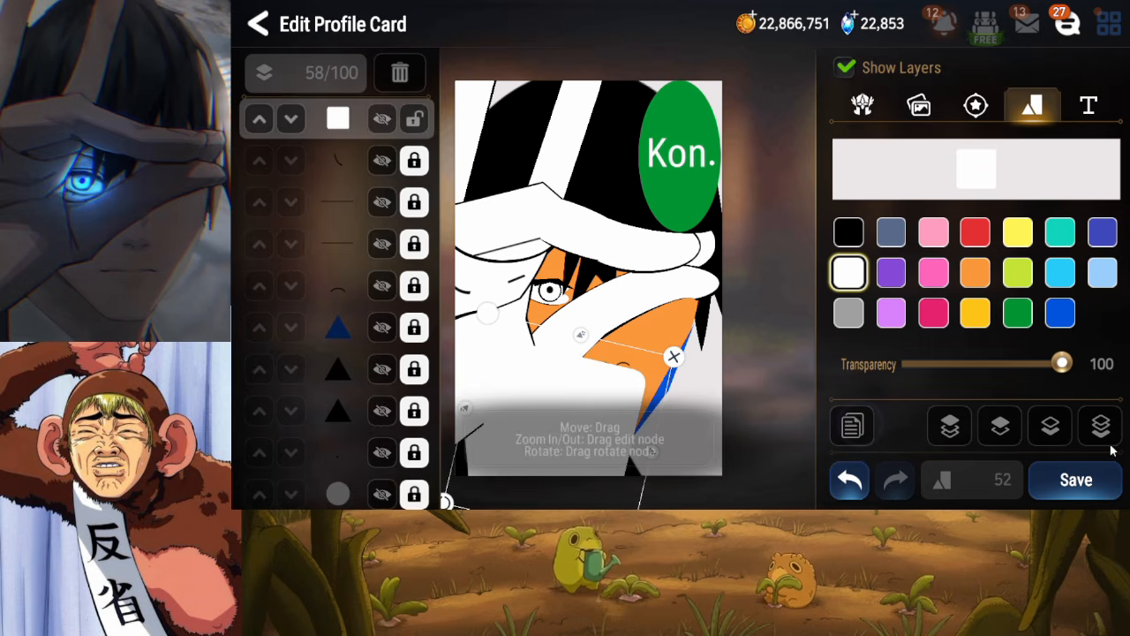
pyautogui.click(1104, 434)
pyautogui.click(987, 433)
pyautogui.click(316, 429)
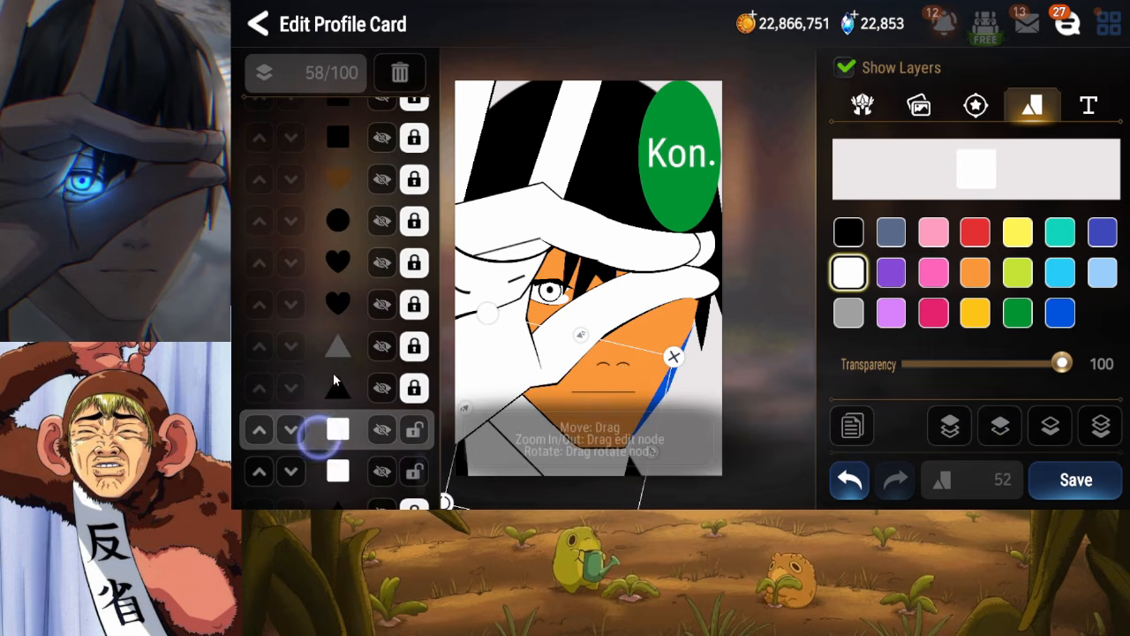
# Recolor the duplicated neck square orange, align it with the neck, set its transparency to 15, lock it and save the card
pyautogui.click(975, 272)
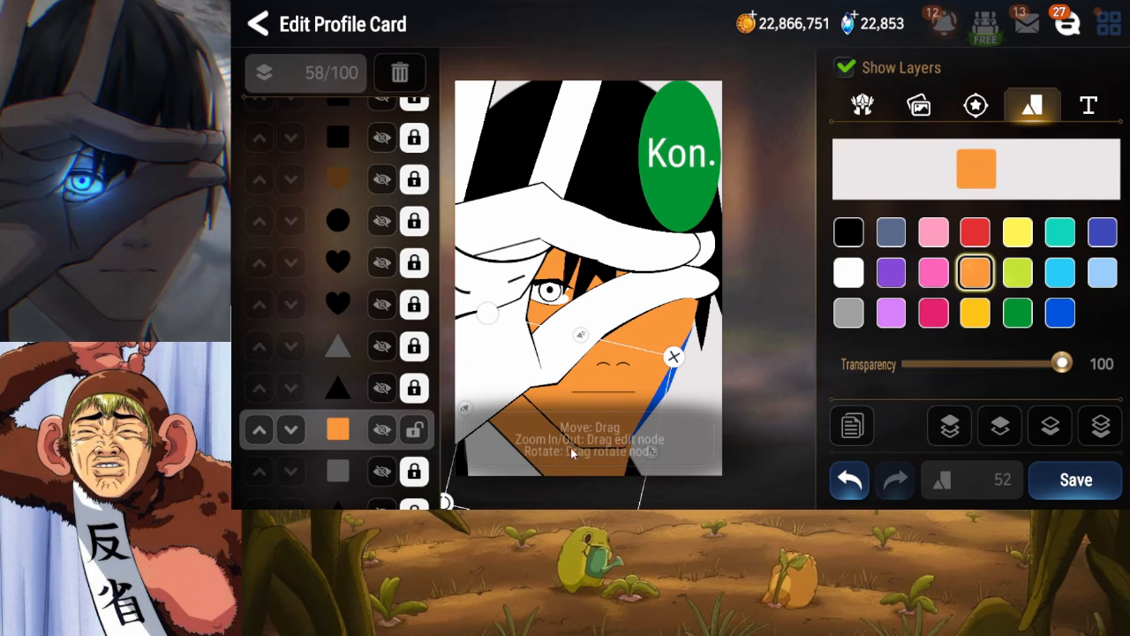
pyautogui.moveTo(573, 454); pyautogui.dragTo(584, 448)
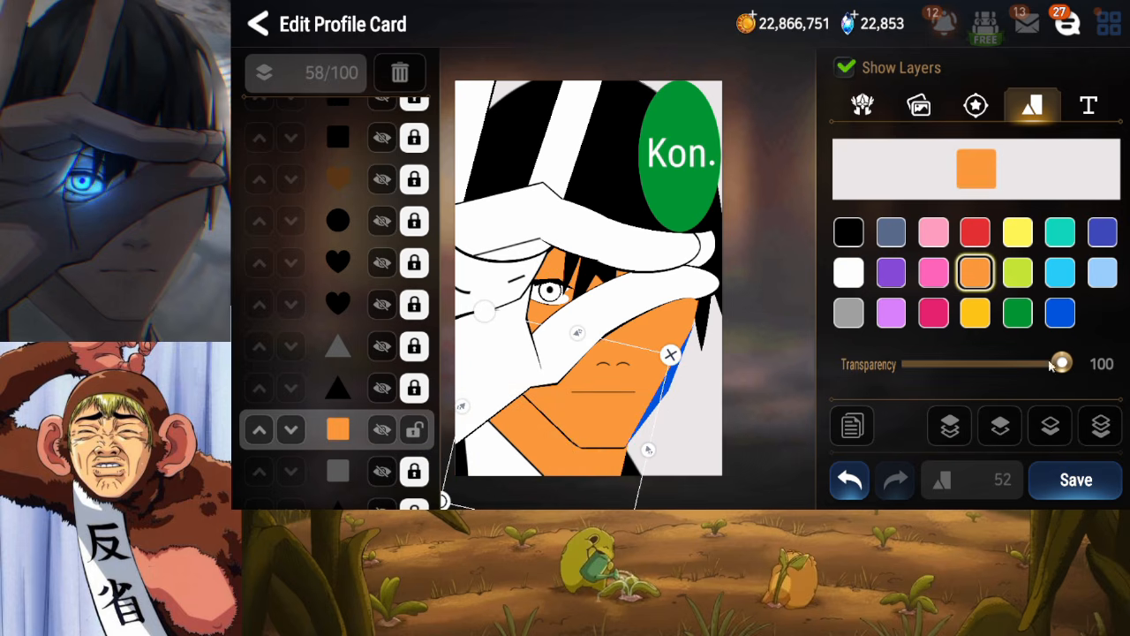
pyautogui.moveTo(1053, 365); pyautogui.dragTo(927, 382)
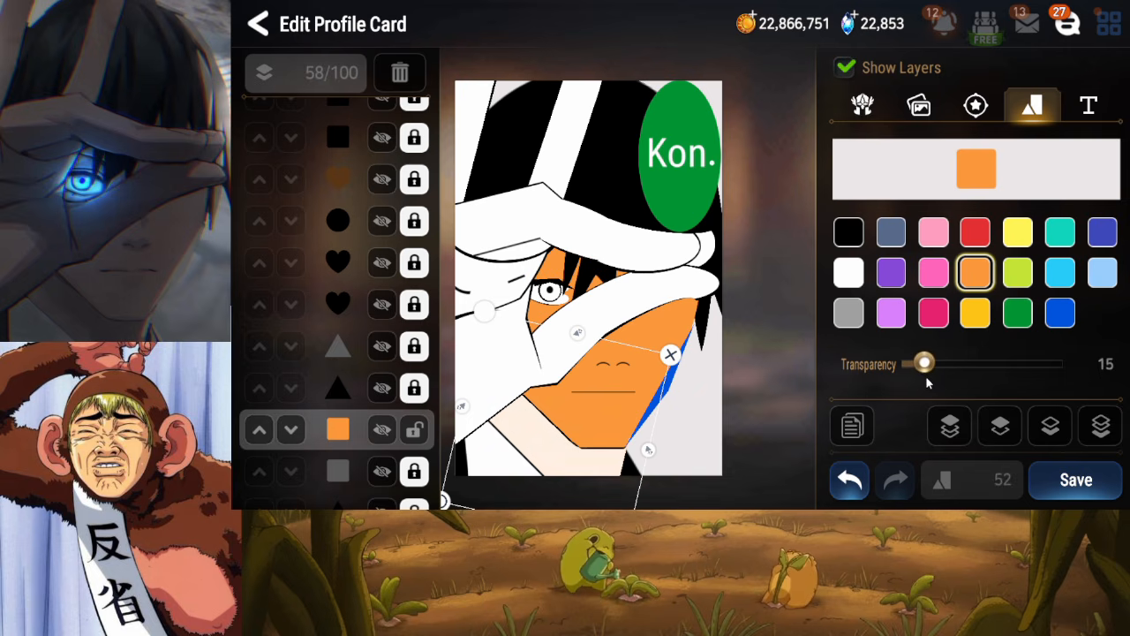
pyautogui.click(415, 435)
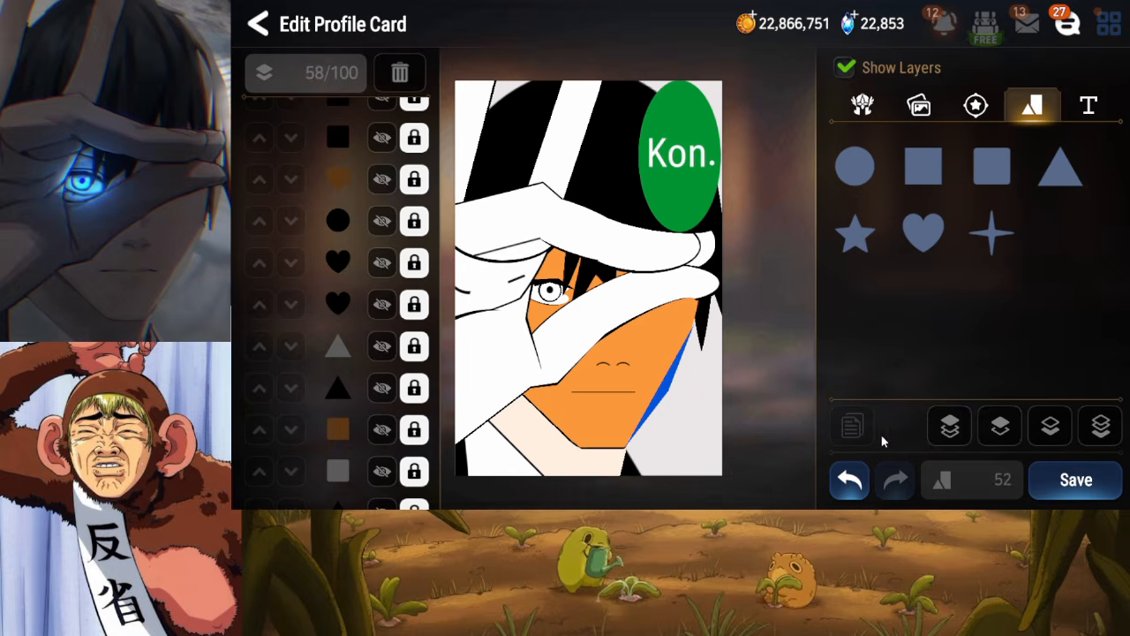
pyautogui.click(1057, 478)
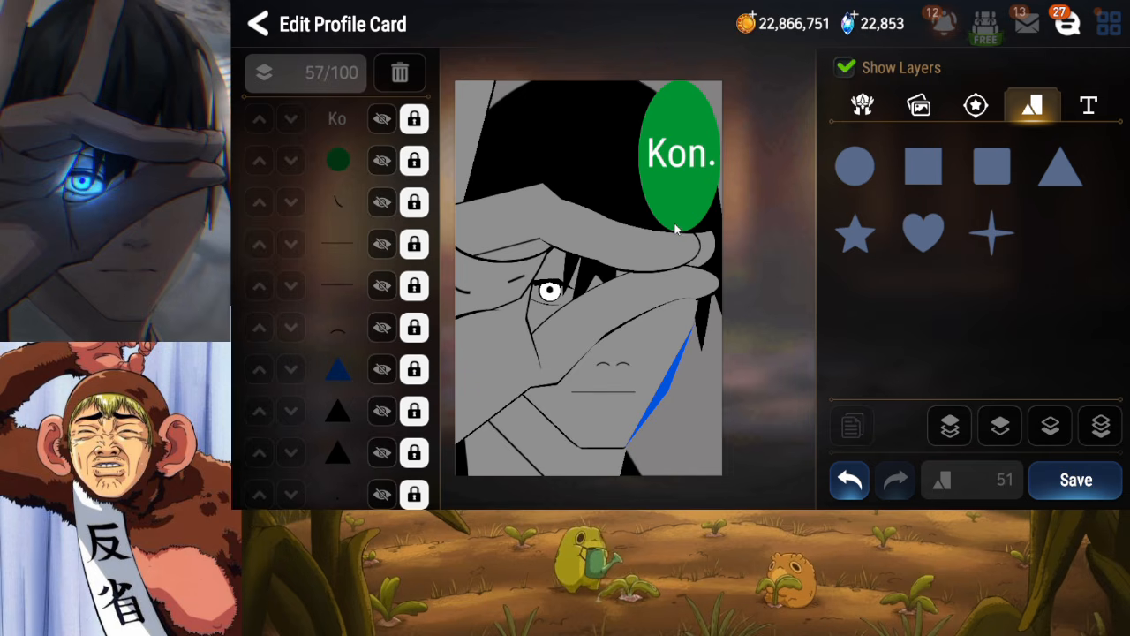
# Set the black overlay square's transparency to 53, lock its layer and save the profile card
pyautogui.moveTo(339, 428); pyautogui.dragTo(320, 320)
pyautogui.click(375, 395)
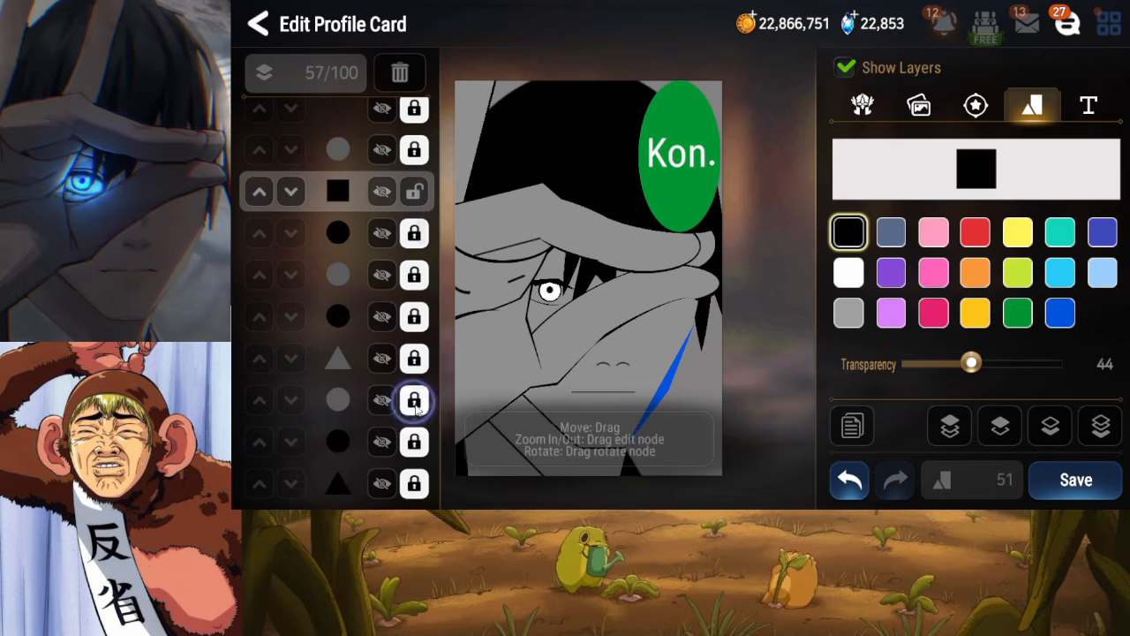
pyautogui.moveTo(972, 364)
pyautogui.mouseDown()
pyautogui.moveTo(1021, 365)
pyautogui.moveTo(923, 369)
pyautogui.moveTo(1012, 369)
pyautogui.moveTo(945, 370)
pyautogui.moveTo(990, 376)
pyautogui.mouseUp()
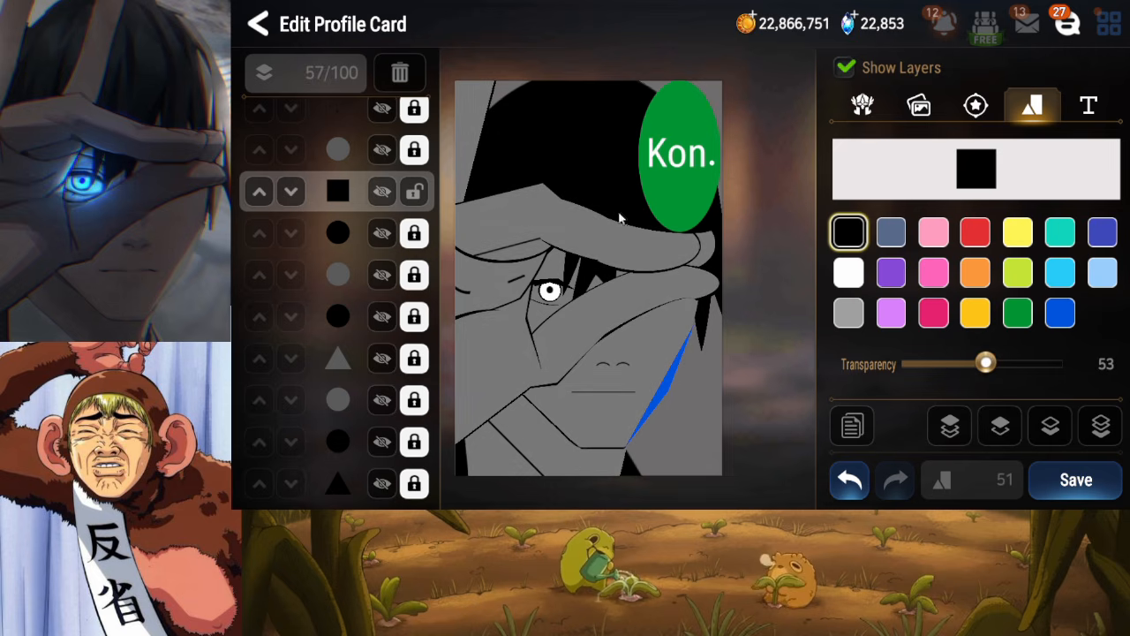
pyautogui.click(407, 88)
pyautogui.click(849, 480)
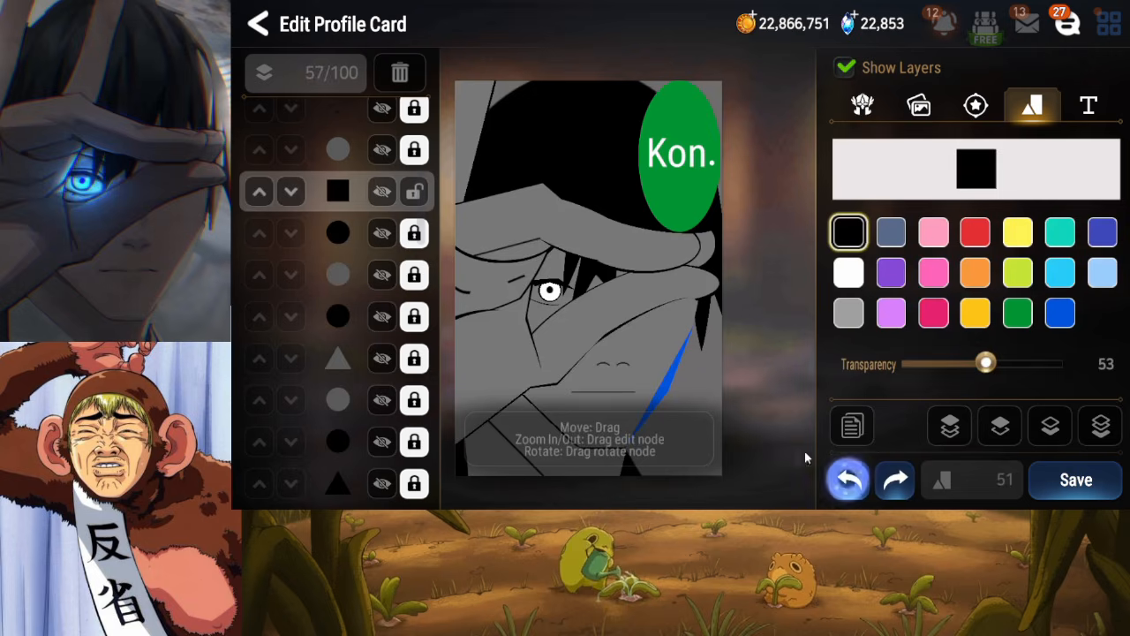
pyautogui.click(1098, 482)
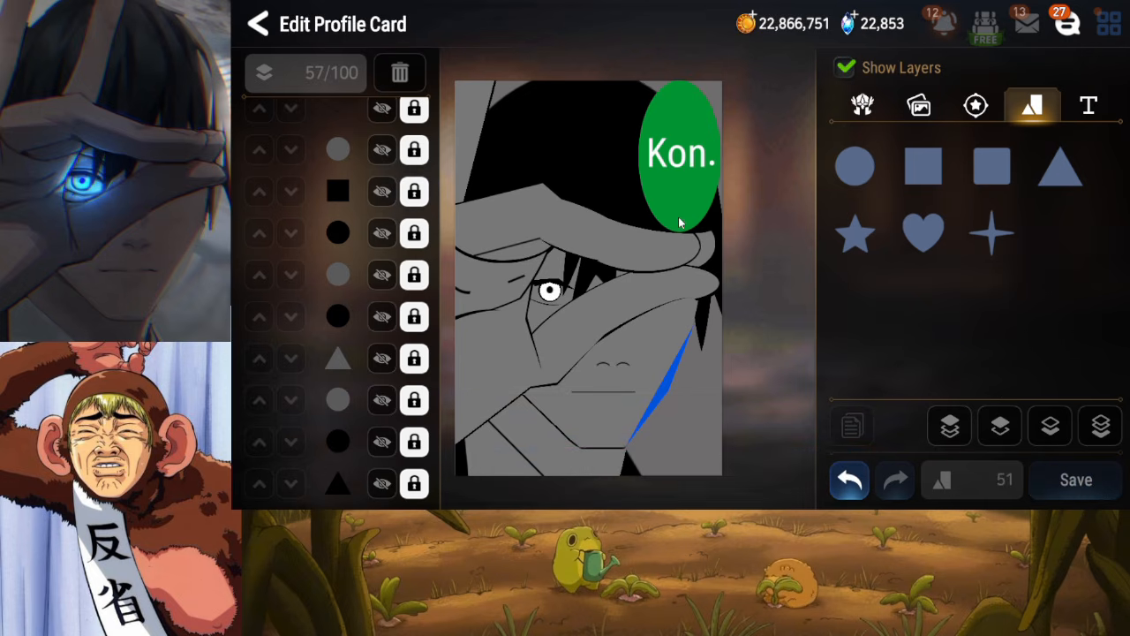
# Add a white rounded square, flatten and tilt it along the upper edge of the hand beside the knuckle, and lock it
pyautogui.click(927, 172)
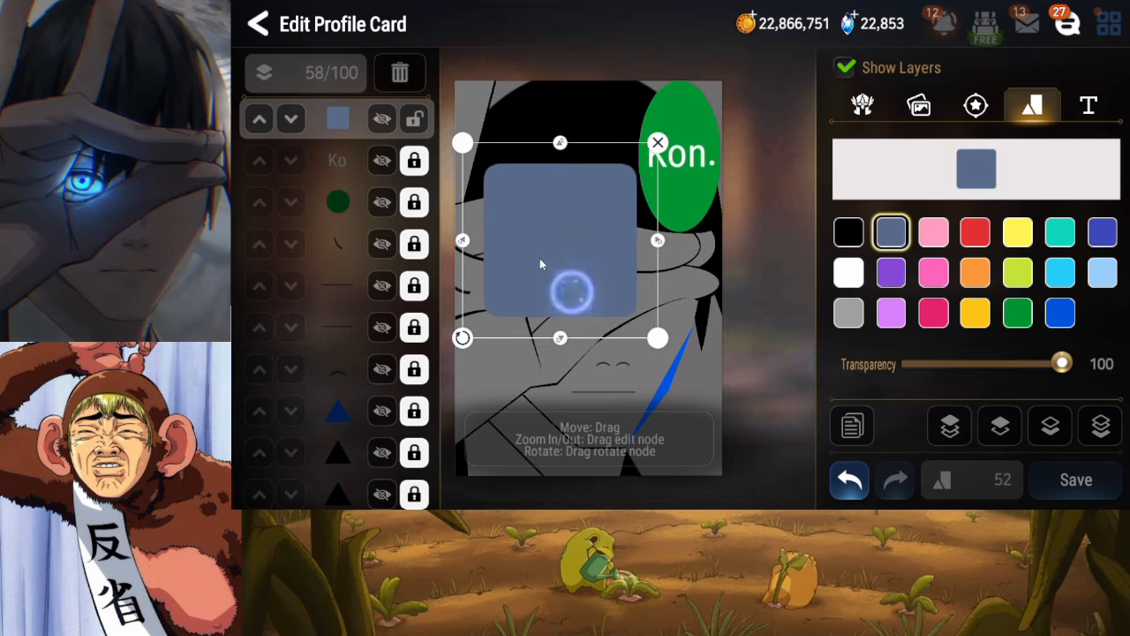
pyautogui.moveTo(560, 338); pyautogui.dragTo(560, 278)
pyautogui.moveTo(461, 279); pyautogui.dragTo(513, 254)
pyautogui.click(848, 273)
pyautogui.moveTo(603, 206); pyautogui.dragTo(565, 198)
pyautogui.moveTo(492, 215); pyautogui.dragTo(499, 213)
pyautogui.moveTo(452, 254); pyautogui.dragTo(465, 238)
pyautogui.moveTo(553, 195)
pyautogui.mouseDown()
pyautogui.moveTo(567, 192)
pyautogui.moveTo(540, 203)
pyautogui.mouseUp()
pyautogui.moveTo(498, 237)
pyautogui.mouseDown()
pyautogui.moveTo(509, 243)
pyautogui.moveTo(509, 232)
pyautogui.mouseUp()
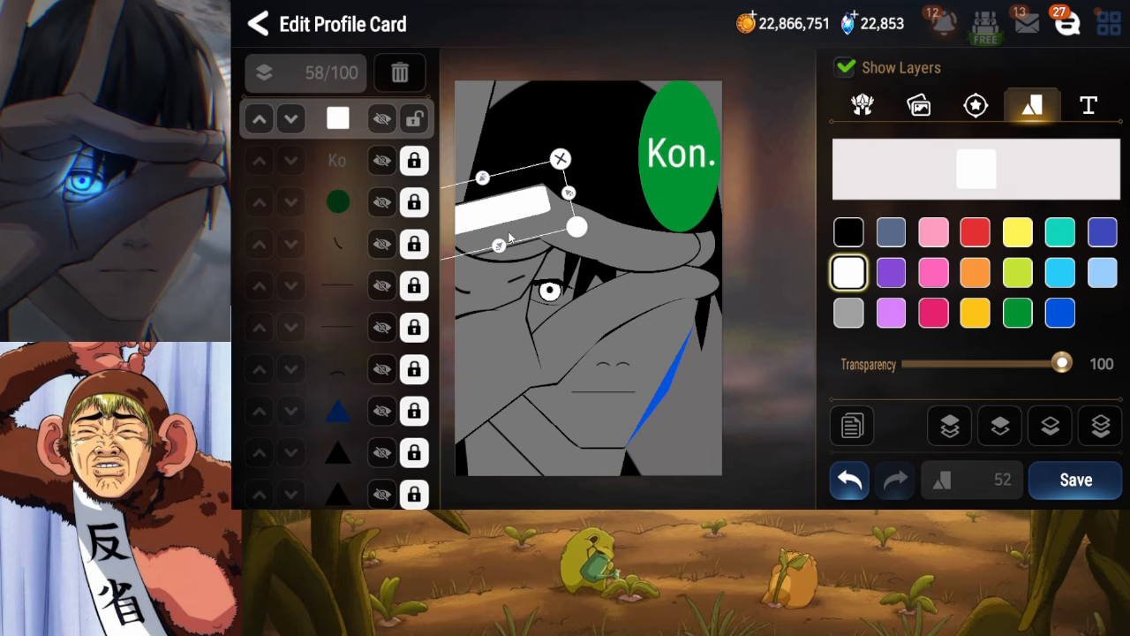
pyautogui.click(418, 119)
# Set the black overlay square's transparency to 27, lock its layer and save the profile card
pyautogui.moveTo(340, 378); pyautogui.dragTo(352, 278)
pyautogui.moveTo(365, 392); pyautogui.dragTo(369, 349)
pyautogui.click(374, 422)
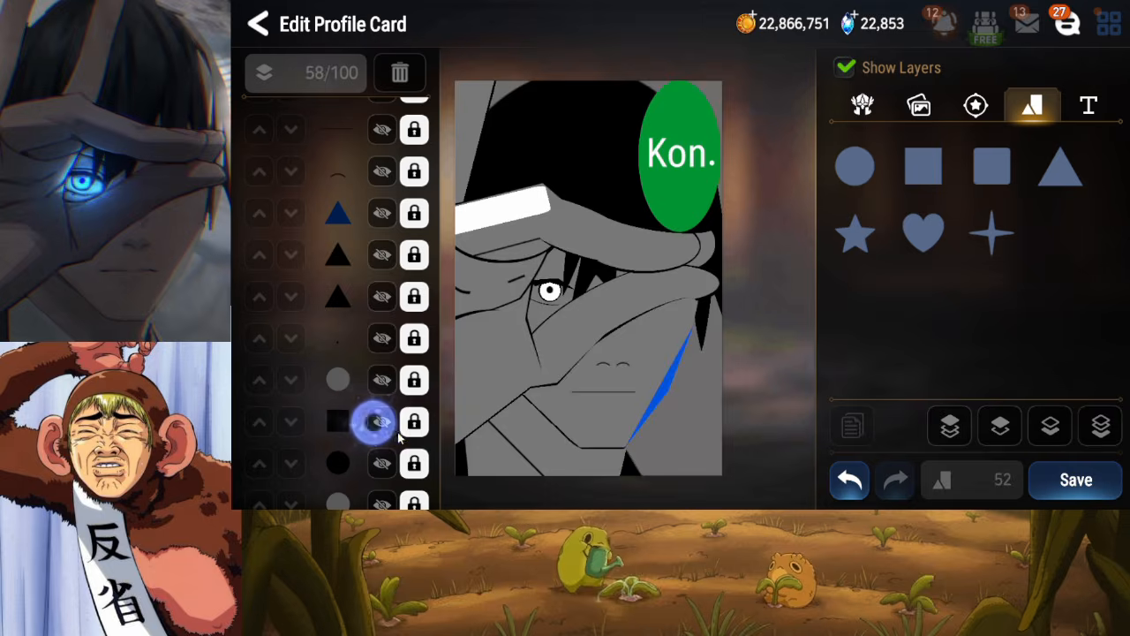
pyautogui.moveTo(987, 364); pyautogui.dragTo(946, 370)
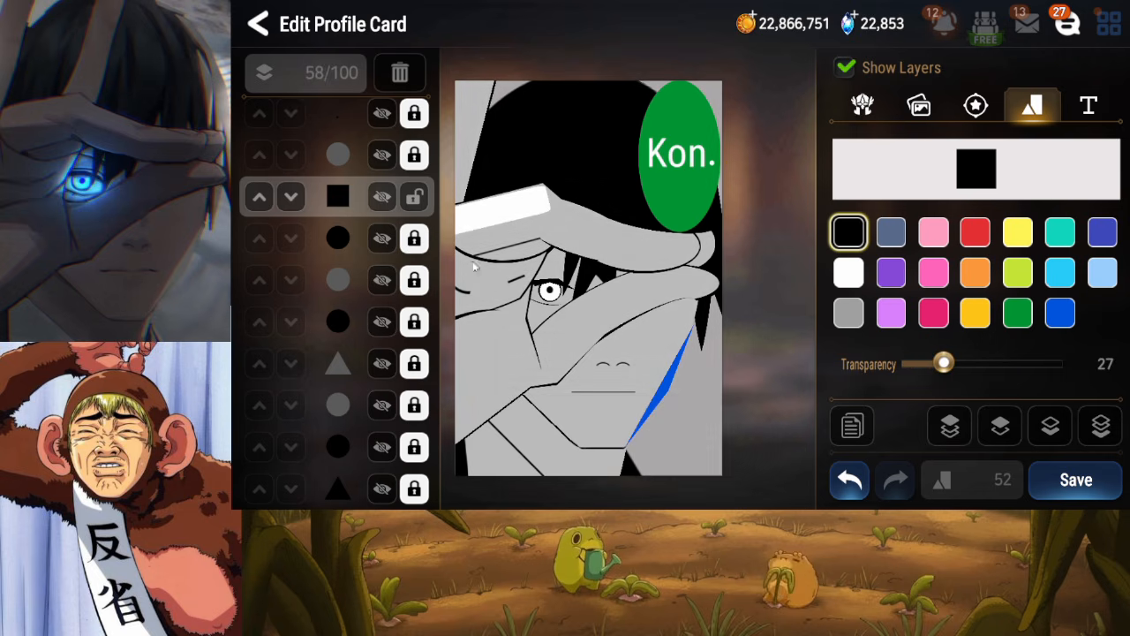
pyautogui.click(414, 196)
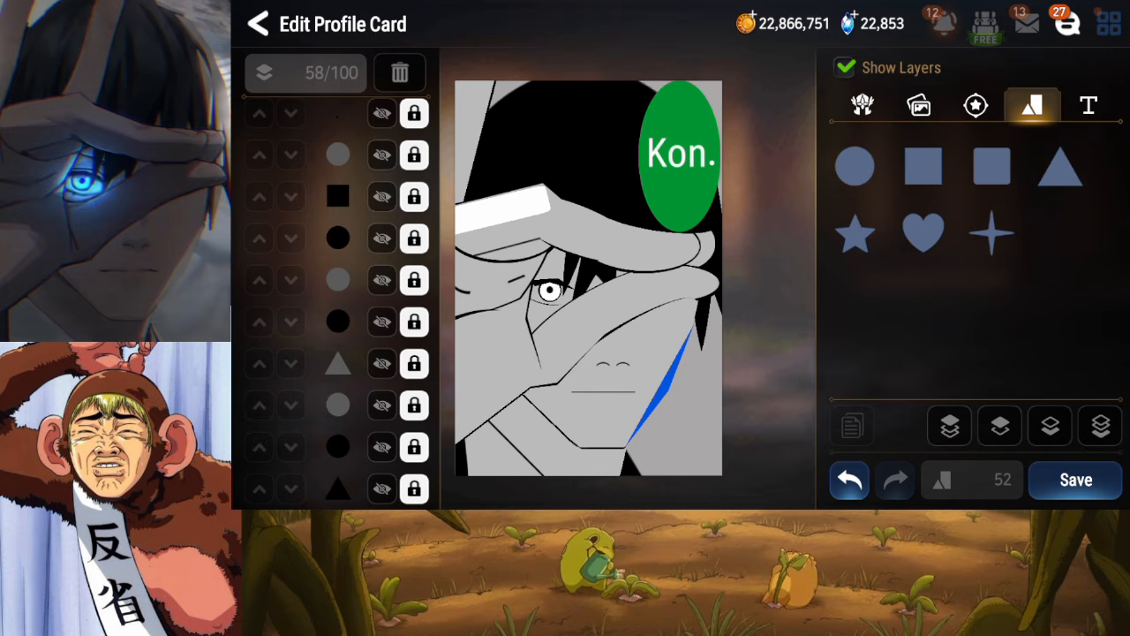
pyautogui.click(1076, 480)
pyautogui.click(992, 166)
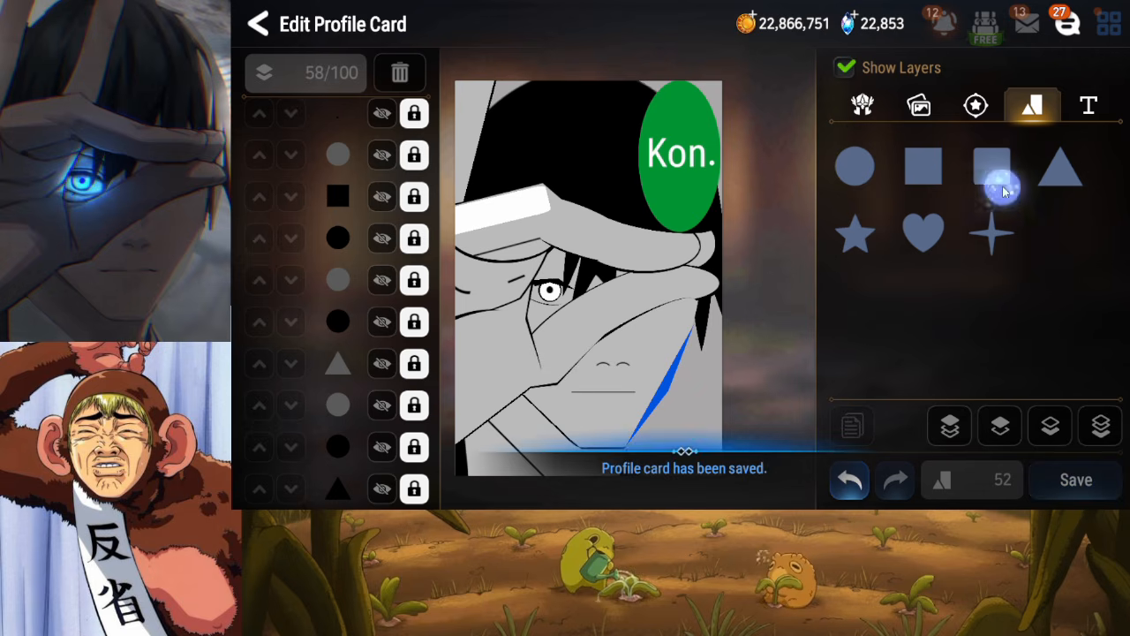
pyautogui.moveTo(604, 153); pyautogui.dragTo(613, 222)
pyautogui.moveTo(515, 266); pyautogui.dragTo(512, 233)
pyautogui.moveTo(623, 193)
pyautogui.mouseDown()
pyautogui.moveTo(602, 230)
pyautogui.moveTo(612, 197)
pyautogui.mouseUp()
pyautogui.moveTo(693, 262); pyautogui.dragTo(593, 244)
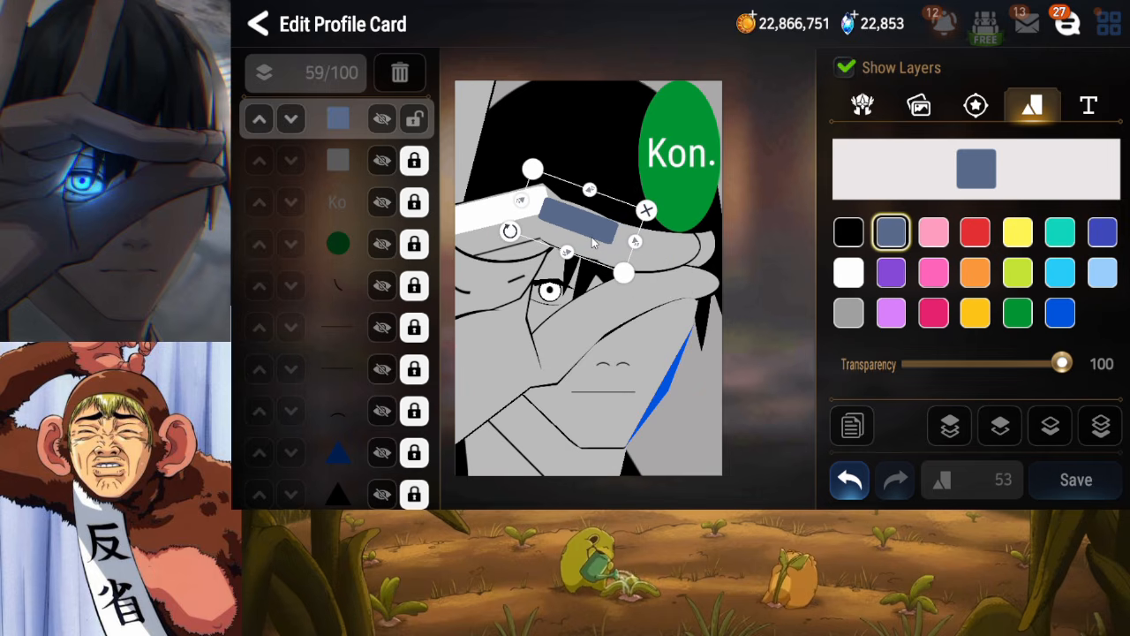
pyautogui.click(647, 211)
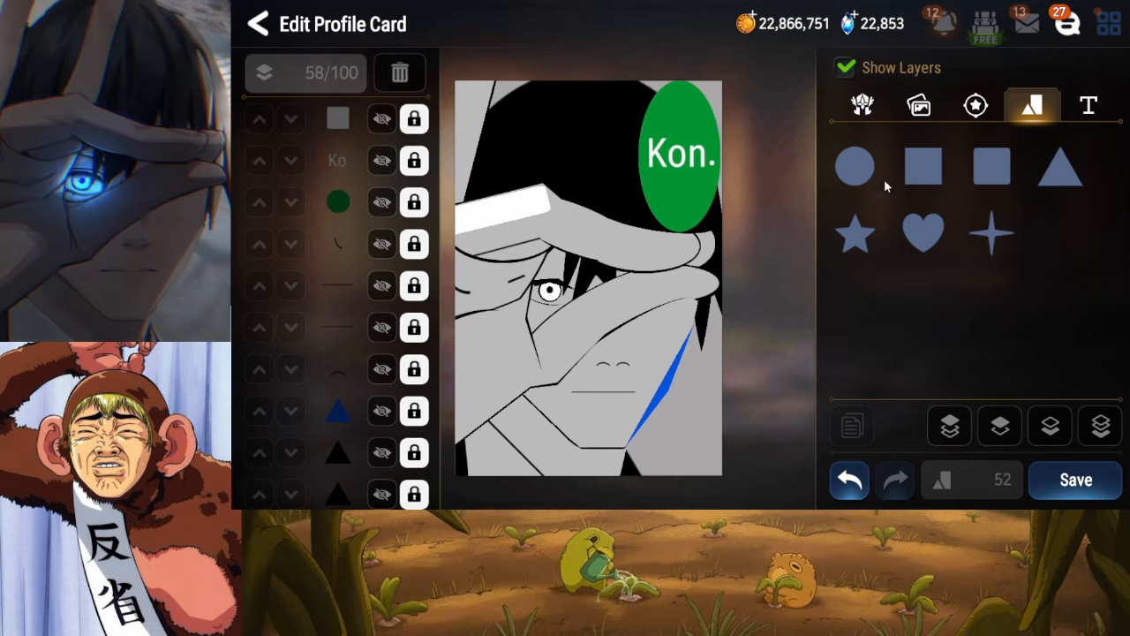
# Add a white circle, squash it into a long thin ellipse and tilt it along the upper finger past the knuckle
pyautogui.click(855, 166)
pyautogui.click(849, 272)
pyautogui.moveTo(595, 162); pyautogui.dragTo(601, 209)
pyautogui.moveTo(596, 248); pyautogui.dragTo(594, 236)
pyautogui.moveTo(594, 193); pyautogui.dragTo(597, 216)
pyautogui.moveTo(517, 262); pyautogui.dragTo(495, 200)
pyautogui.click(511, 240)
pyautogui.click(549, 227)
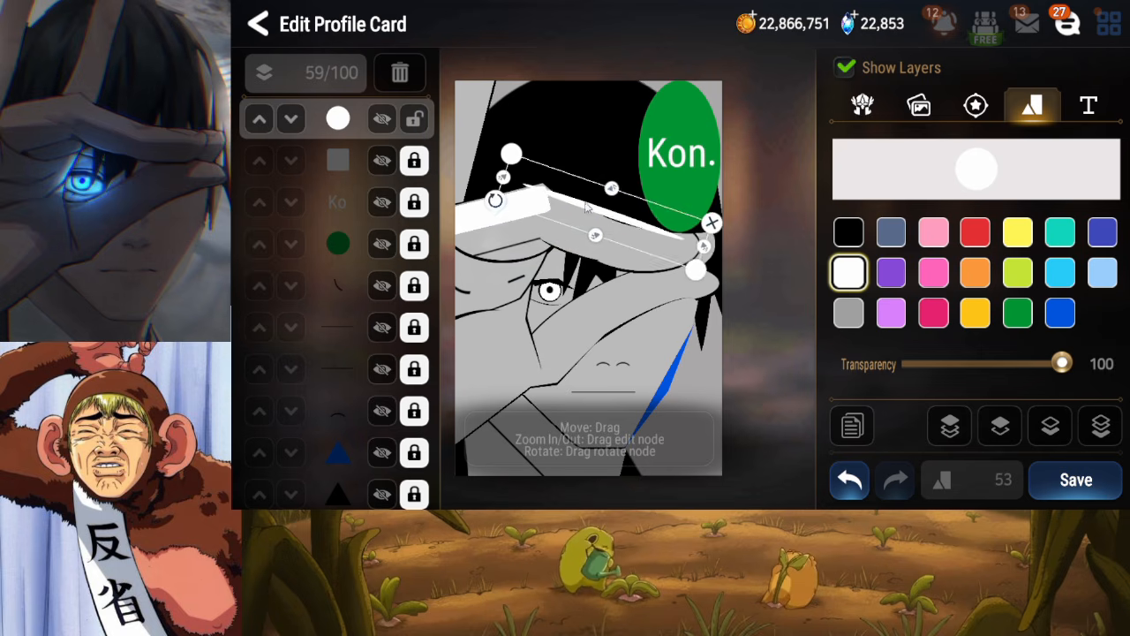
# Shorten and shift the white ellipse so it continues the highlight over the knuckle, and lock its layer
pyautogui.moveTo(587, 206); pyautogui.dragTo(599, 198)
pyautogui.moveTo(679, 255); pyautogui.dragTo(642, 249)
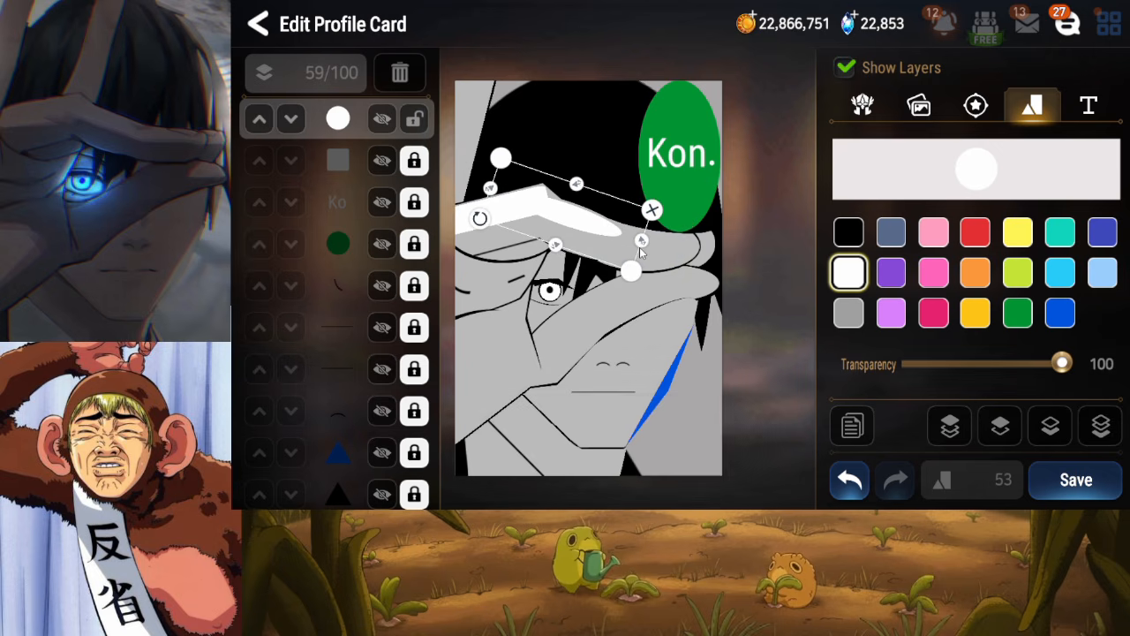
pyautogui.moveTo(569, 226); pyautogui.dragTo(575, 224)
pyautogui.moveTo(506, 224); pyautogui.dragTo(483, 214)
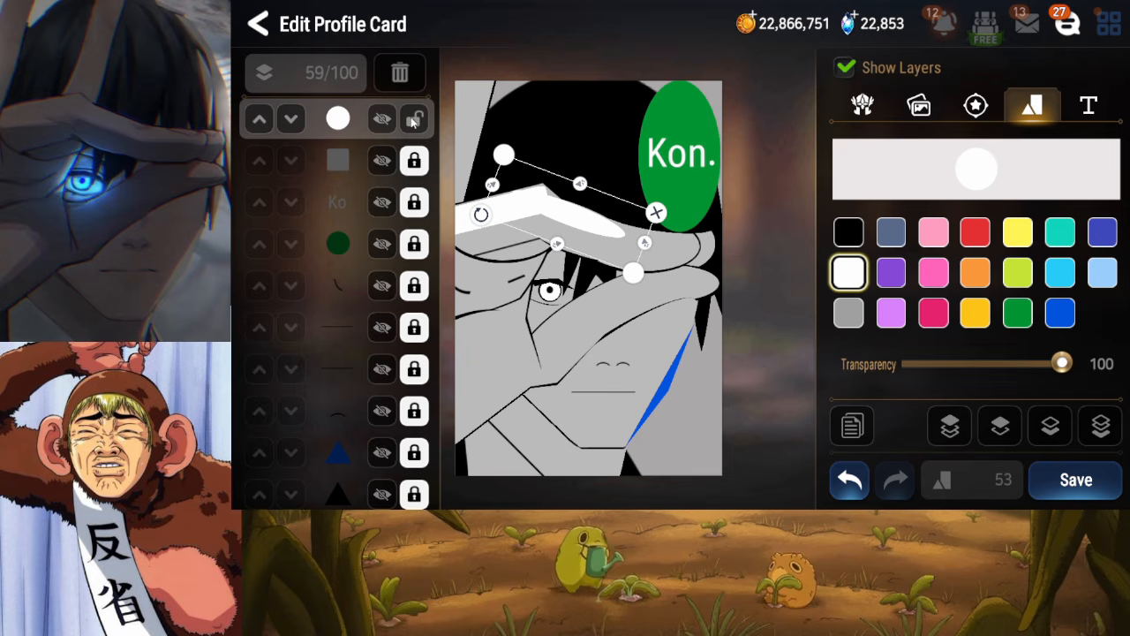
pyautogui.click(414, 120)
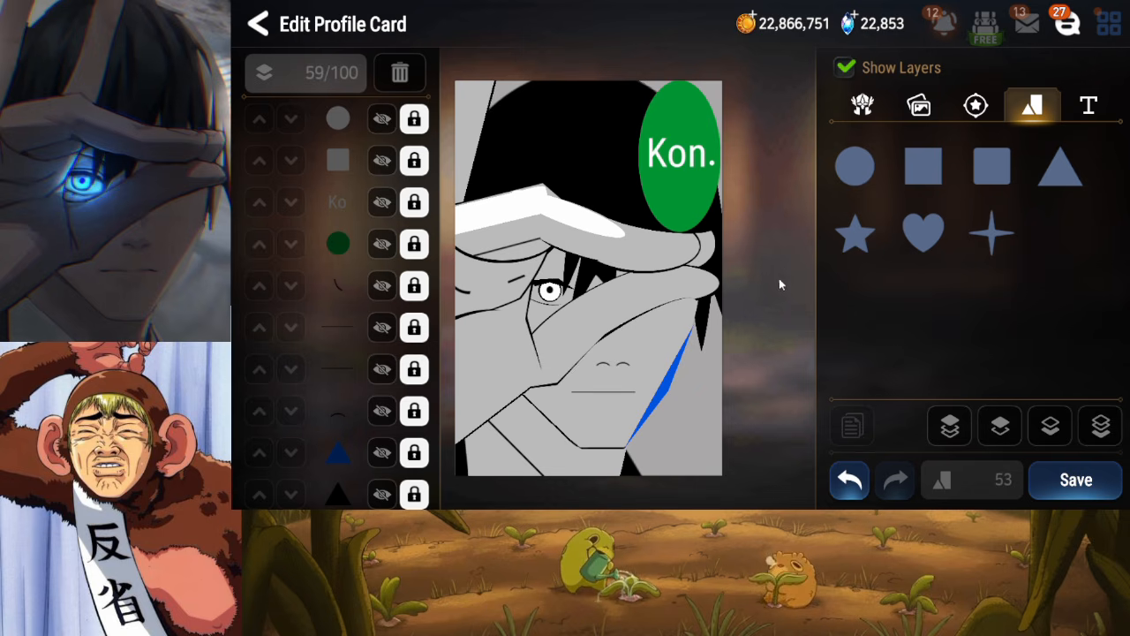
# Add a second white circle, flattened and slightly tilted, as a highlight on the upper finger's tip below the green oval
pyautogui.click(855, 181)
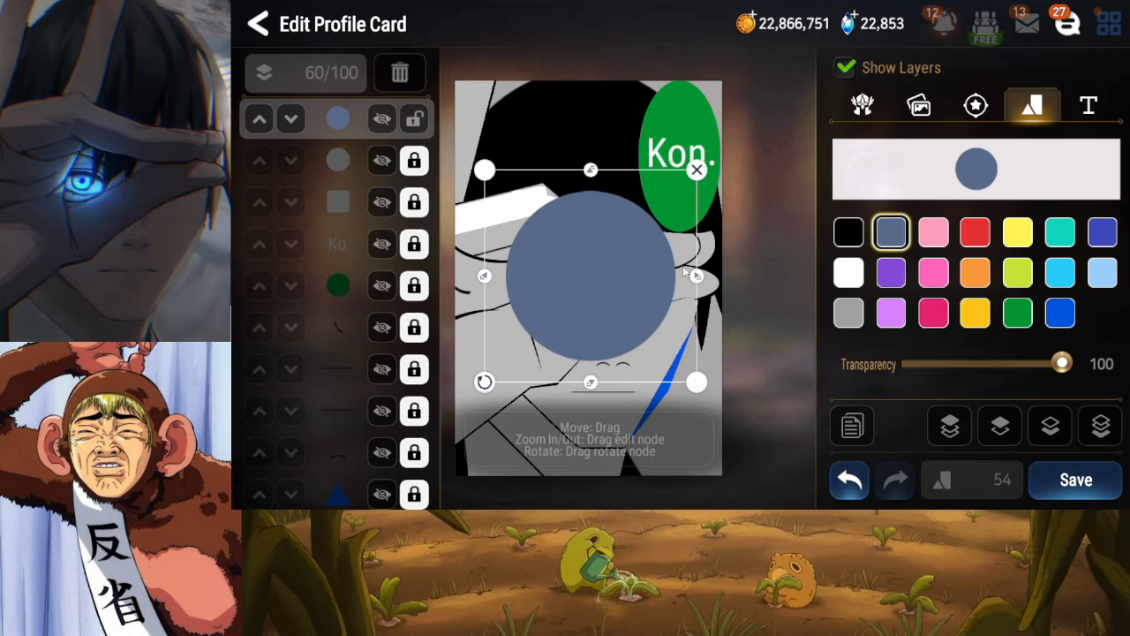
pyautogui.moveTo(611, 304); pyautogui.dragTo(662, 295)
pyautogui.moveTo(682, 292); pyautogui.dragTo(681, 266)
pyautogui.moveTo(673, 261)
pyautogui.mouseDown()
pyautogui.moveTo(687, 257)
pyautogui.moveTo(662, 273)
pyautogui.mouseUp()
pyautogui.click(671, 259)
pyautogui.click(682, 240)
pyautogui.moveTo(761, 234); pyautogui.dragTo(713, 234)
pyautogui.moveTo(653, 268)
pyautogui.mouseDown()
pyautogui.moveTo(593, 263)
pyautogui.moveTo(635, 266)
pyautogui.moveTo(636, 250)
pyautogui.moveTo(663, 275)
pyautogui.mouseUp()
pyautogui.click(848, 275)
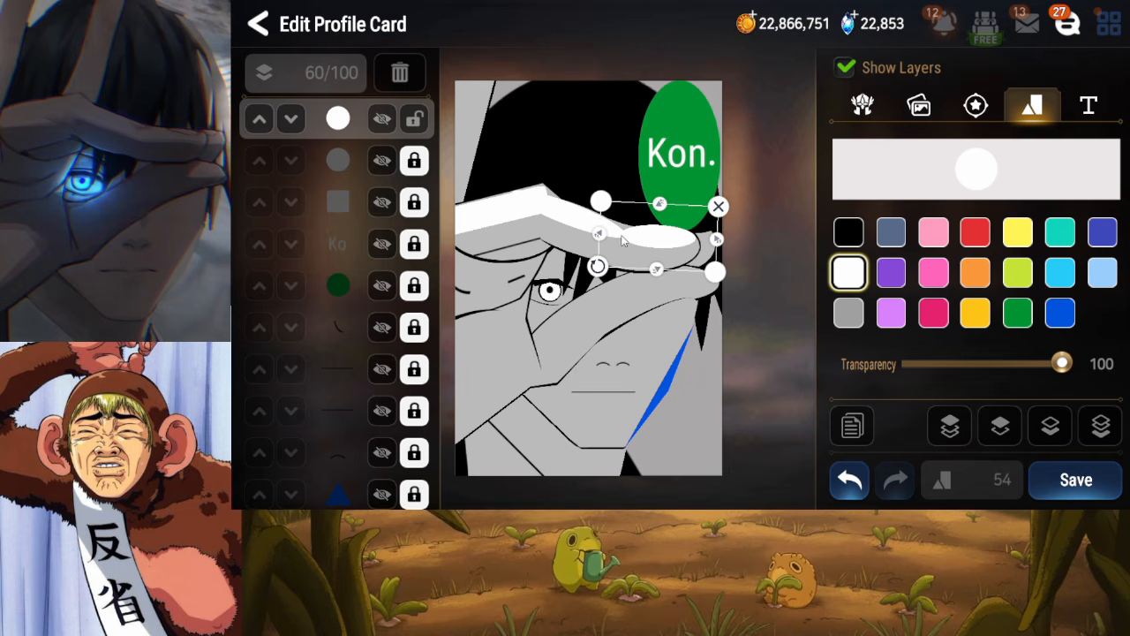
pyautogui.moveTo(718, 242); pyautogui.dragTo(718, 243)
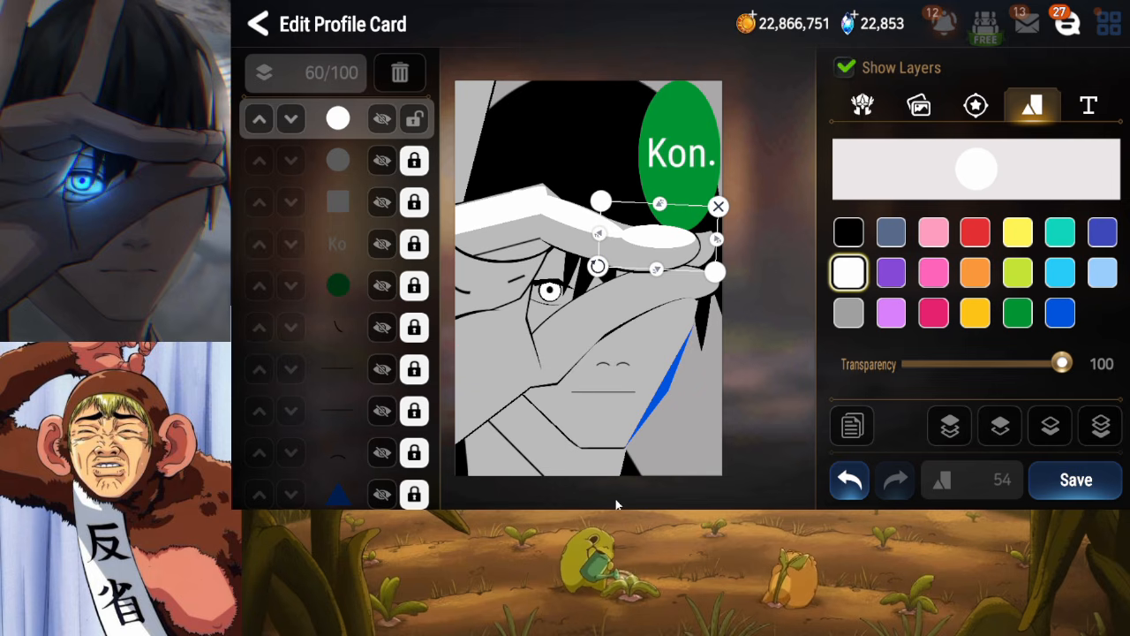
# Duplicate the fingertip highlight, recolor the copy black, widen and shift it up to trim the highlight's upper edge, and lock it
pyautogui.click(853, 427)
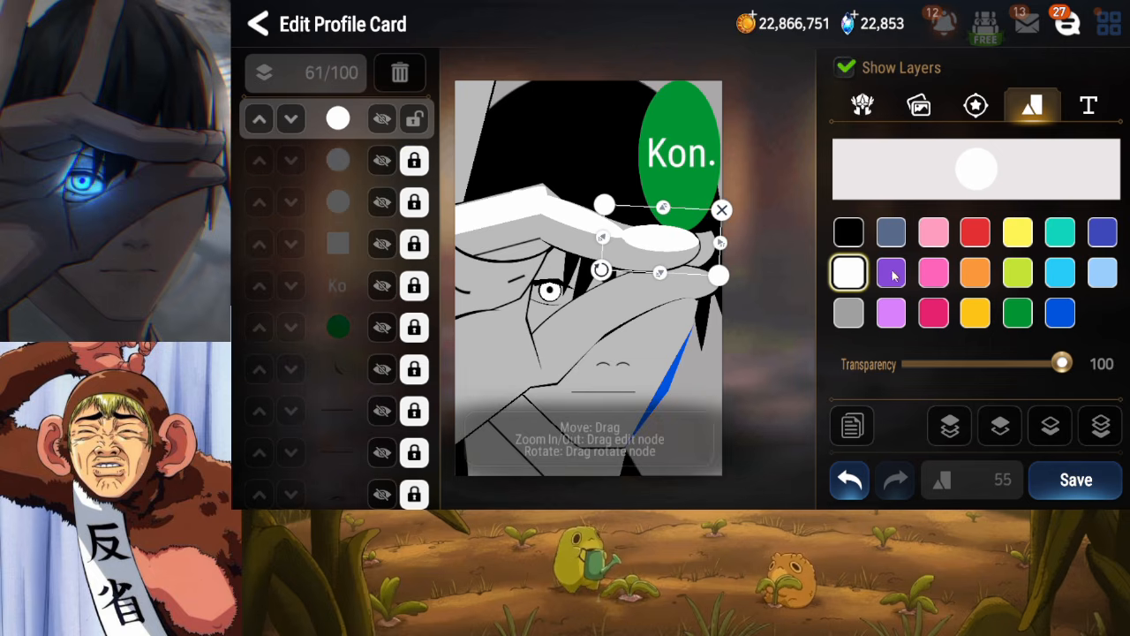
pyautogui.click(849, 234)
pyautogui.moveTo(665, 249); pyautogui.dragTo(671, 231)
pyautogui.moveTo(612, 258); pyautogui.dragTo(610, 256)
pyautogui.moveTo(671, 230); pyautogui.dragTo(733, 231)
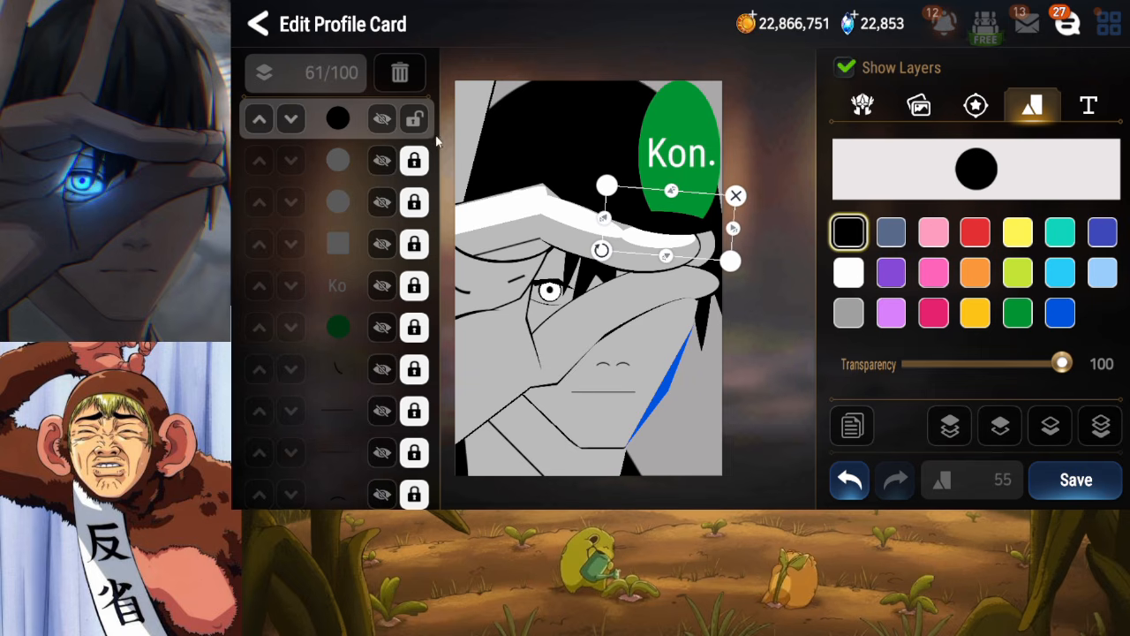
pyautogui.click(433, 130)
pyautogui.click(424, 126)
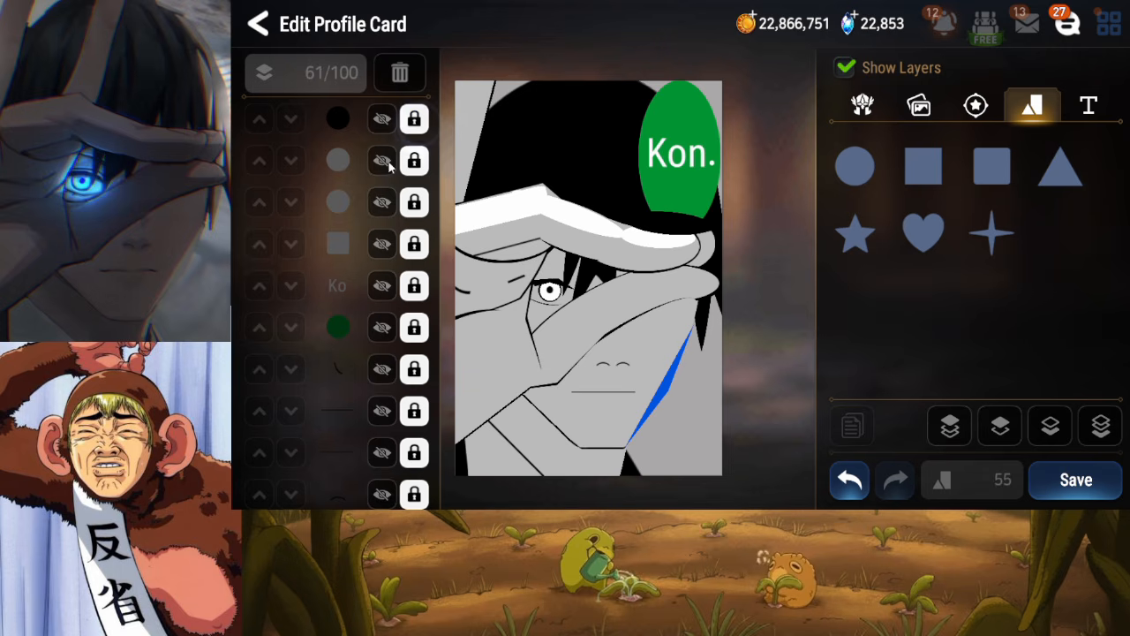
# Unlock the long white ellipse on the upper finger, nudge it along the finger toward the tip, relock it and save the card
pyautogui.click(384, 161)
pyautogui.click(384, 162)
pyautogui.click(380, 202)
pyautogui.click(381, 202)
pyautogui.click(421, 205)
pyautogui.moveTo(605, 220); pyautogui.dragTo(622, 226)
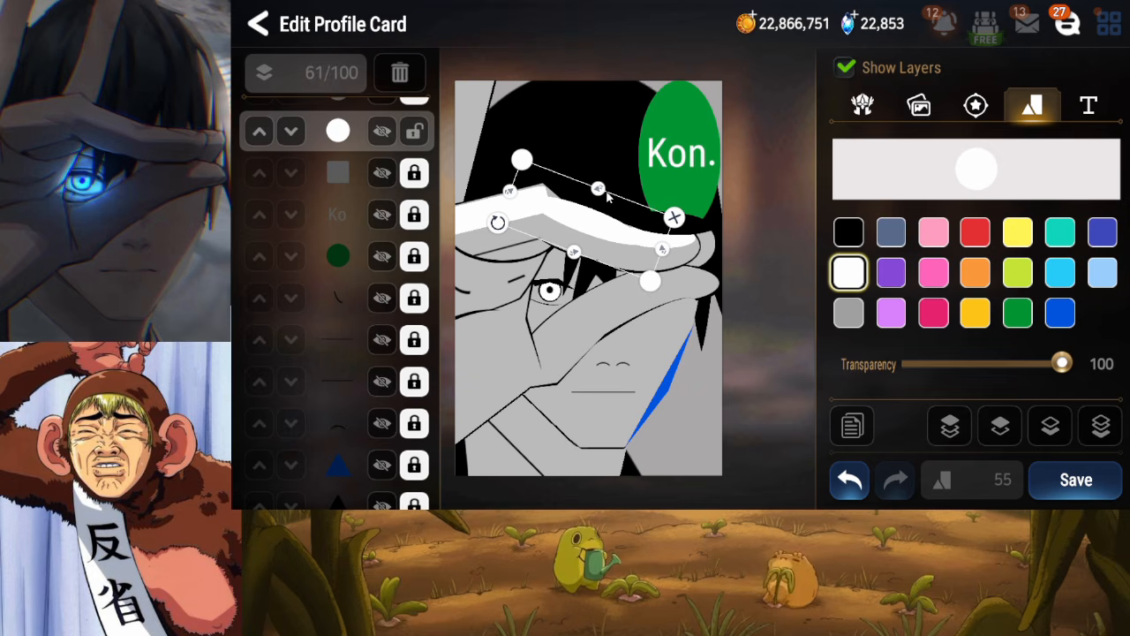
pyautogui.moveTo(614, 222); pyautogui.dragTo(617, 222)
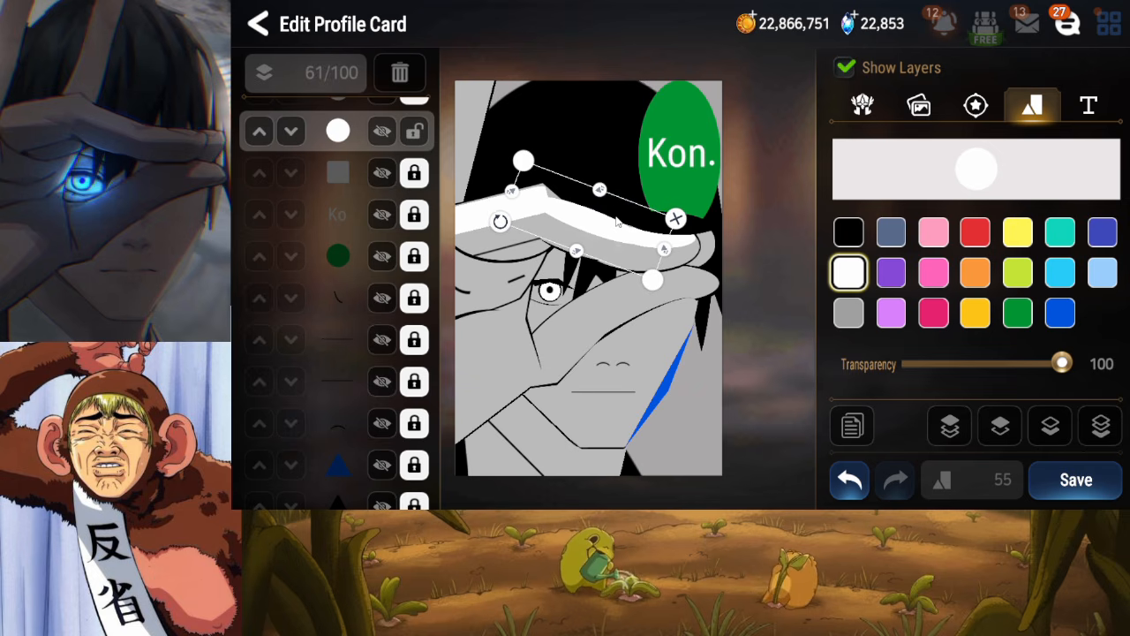
pyautogui.click(414, 133)
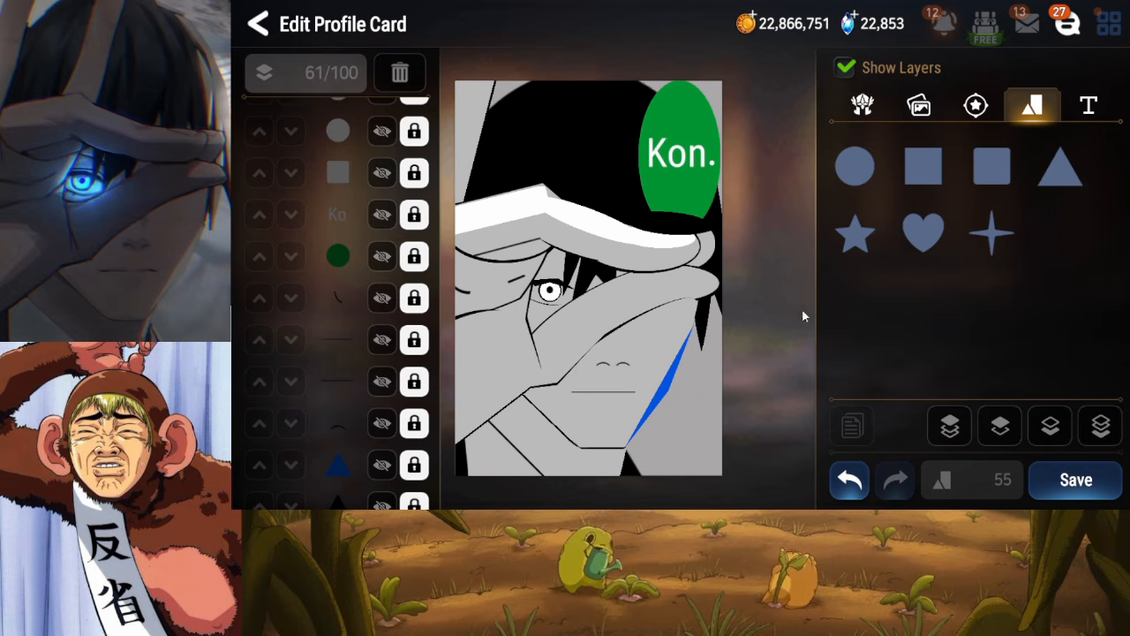
pyautogui.click(1088, 480)
# Look through the layer stack, briefly hiding and showing individual layers to identify which shape each one holds
pyautogui.moveTo(342, 231); pyautogui.dragTo(354, 321)
pyautogui.moveTo(314, 263); pyautogui.dragTo(318, 207)
pyautogui.click(383, 207)
pyautogui.click(382, 208)
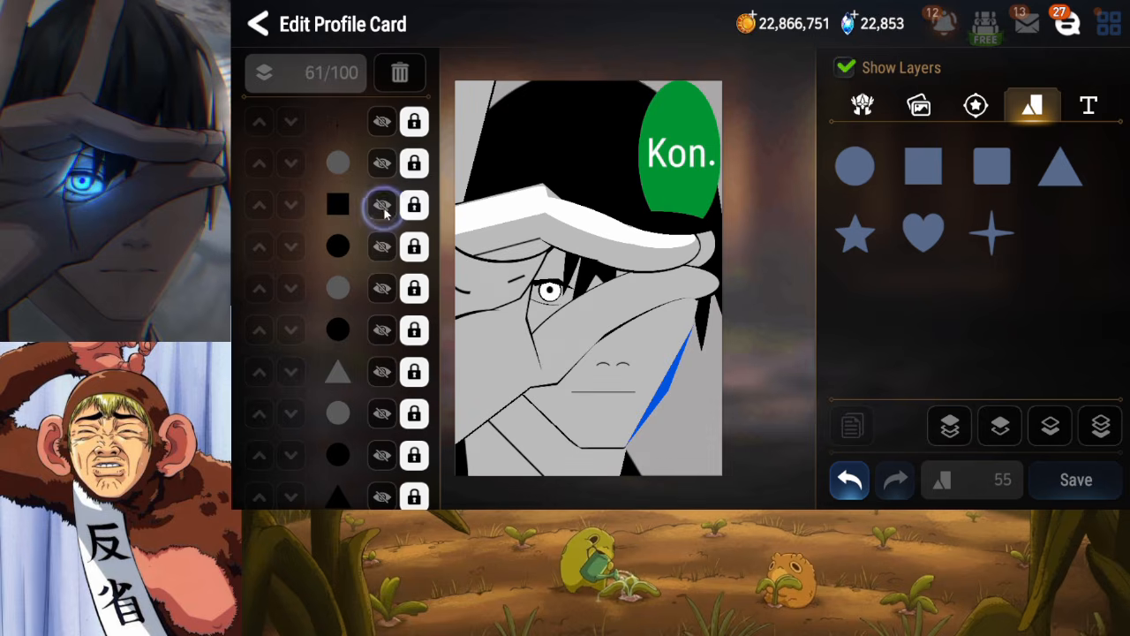
pyautogui.click(380, 173)
pyautogui.click(381, 163)
pyautogui.moveTo(379, 290)
pyautogui.mouseDown()
pyautogui.moveTo(371, 243)
pyautogui.moveTo(372, 289)
pyautogui.mouseUp()
pyautogui.moveTo(375, 209); pyautogui.dragTo(371, 272)
pyautogui.moveTo(378, 455); pyautogui.dragTo(374, 325)
pyautogui.moveTo(372, 364); pyautogui.dragTo(368, 182)
pyautogui.moveTo(368, 314); pyautogui.dragTo(373, 369)
pyautogui.click(372, 242)
pyautogui.click(378, 243)
pyautogui.click(374, 262)
pyautogui.click(376, 258)
pyautogui.moveTo(361, 280); pyautogui.dragTo(347, 397)
pyautogui.moveTo(344, 340); pyautogui.dragTo(347, 424)
pyautogui.moveTo(357, 302); pyautogui.dragTo(362, 406)
pyautogui.click(378, 244)
pyautogui.click(378, 244)
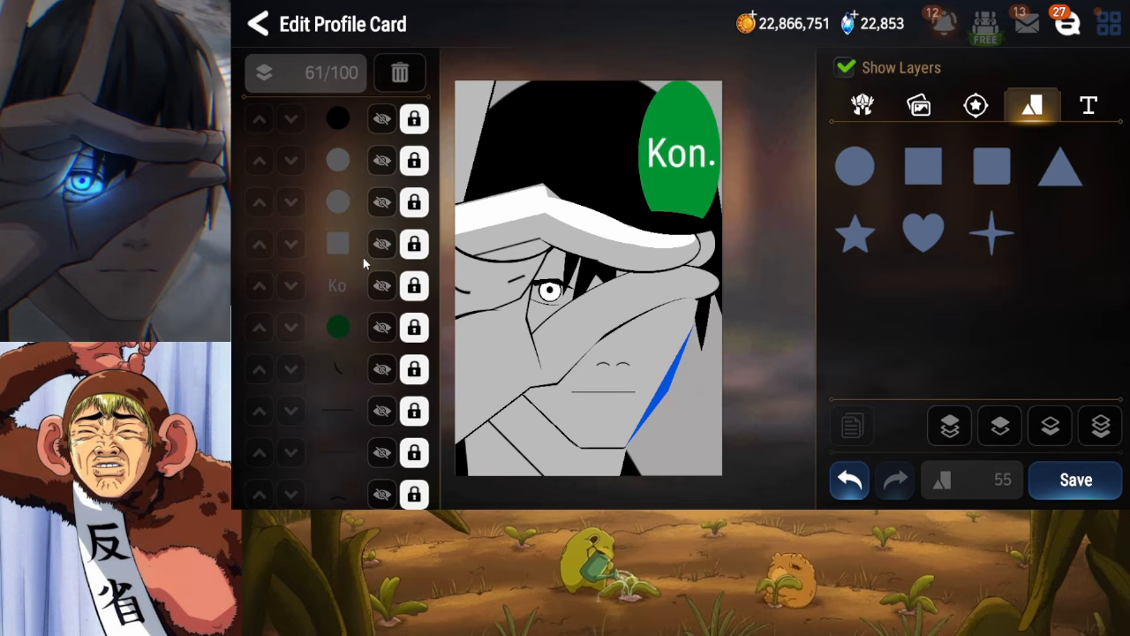
# Add a circle, reshape and tilt it over the palm at the card's left edge, and color it white
pyautogui.click(874, 175)
pyautogui.moveTo(593, 381); pyautogui.dragTo(597, 332)
pyautogui.moveTo(485, 331); pyautogui.dragTo(522, 371)
pyautogui.moveTo(601, 289); pyautogui.dragTo(447, 434)
pyautogui.click(846, 281)
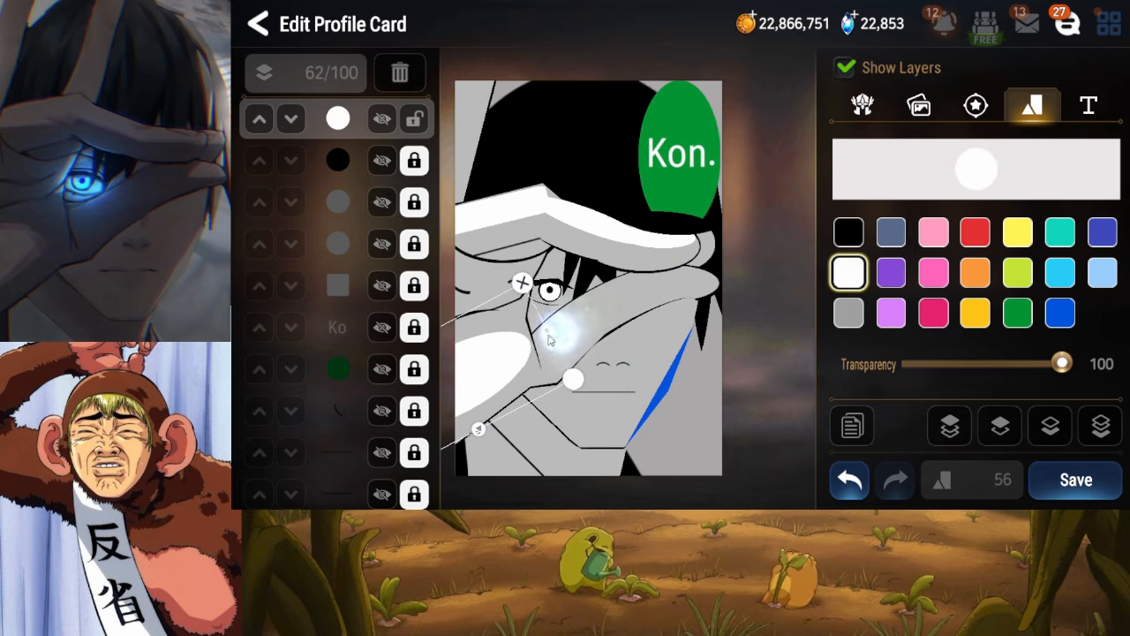
# Refine the white palm ellipse's size and position so it is cut off by the card's left edge, lock it and save
pyautogui.moveTo(548, 335); pyautogui.dragTo(522, 348)
pyautogui.moveTo(485, 381); pyautogui.dragTo(571, 343)
pyautogui.click(491, 420)
pyautogui.moveTo(513, 378); pyautogui.dragTo(442, 378)
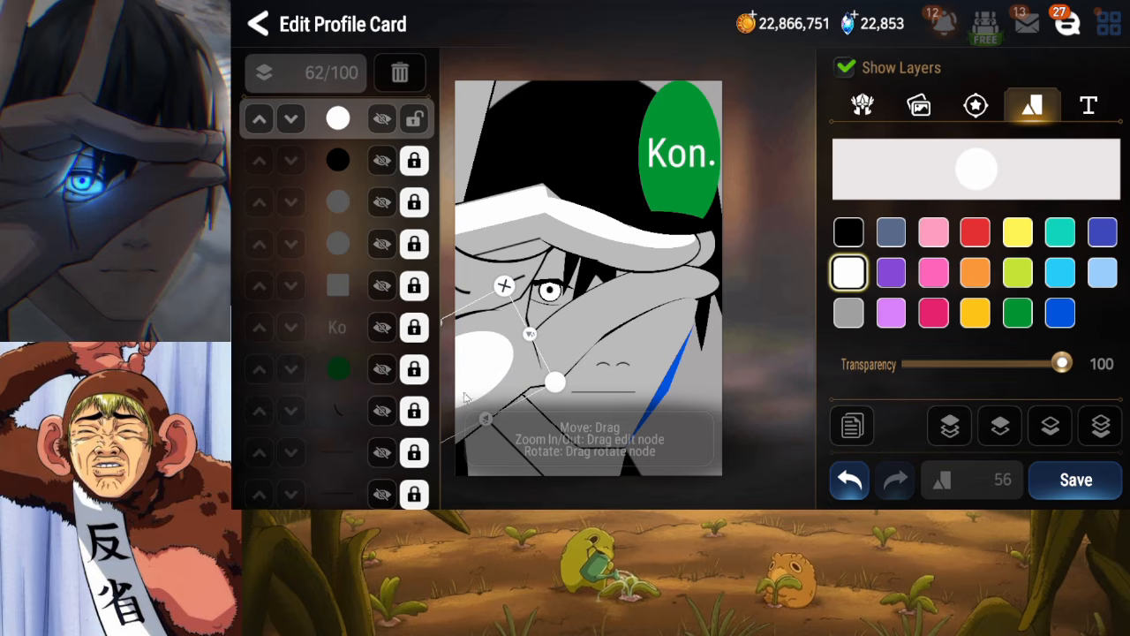
pyautogui.moveTo(483, 417); pyautogui.dragTo(471, 411)
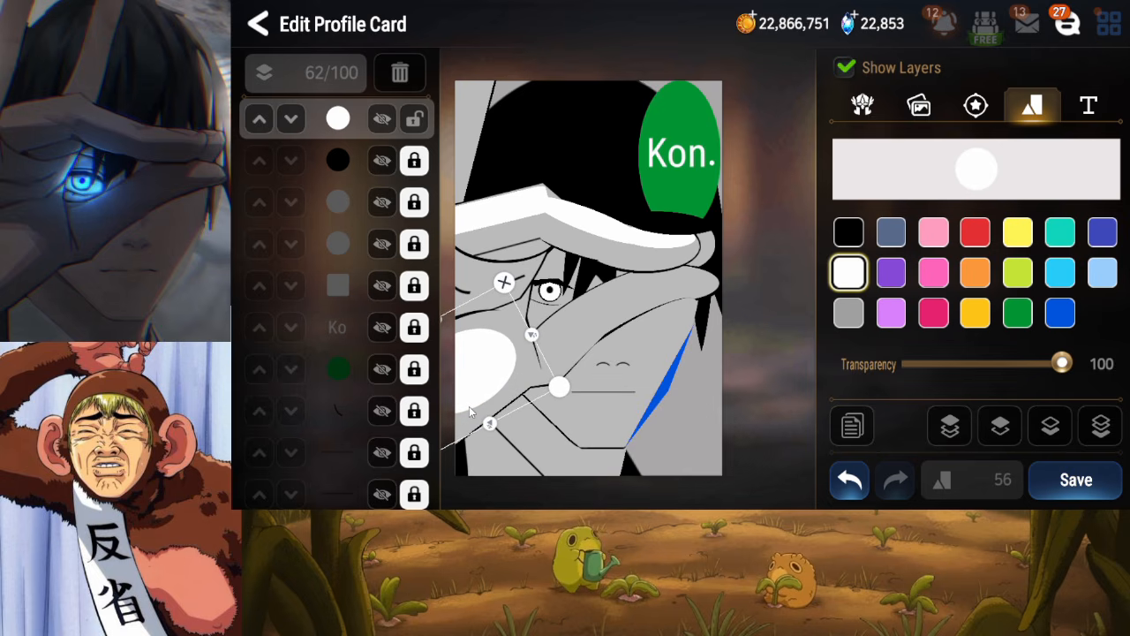
pyautogui.click(414, 119)
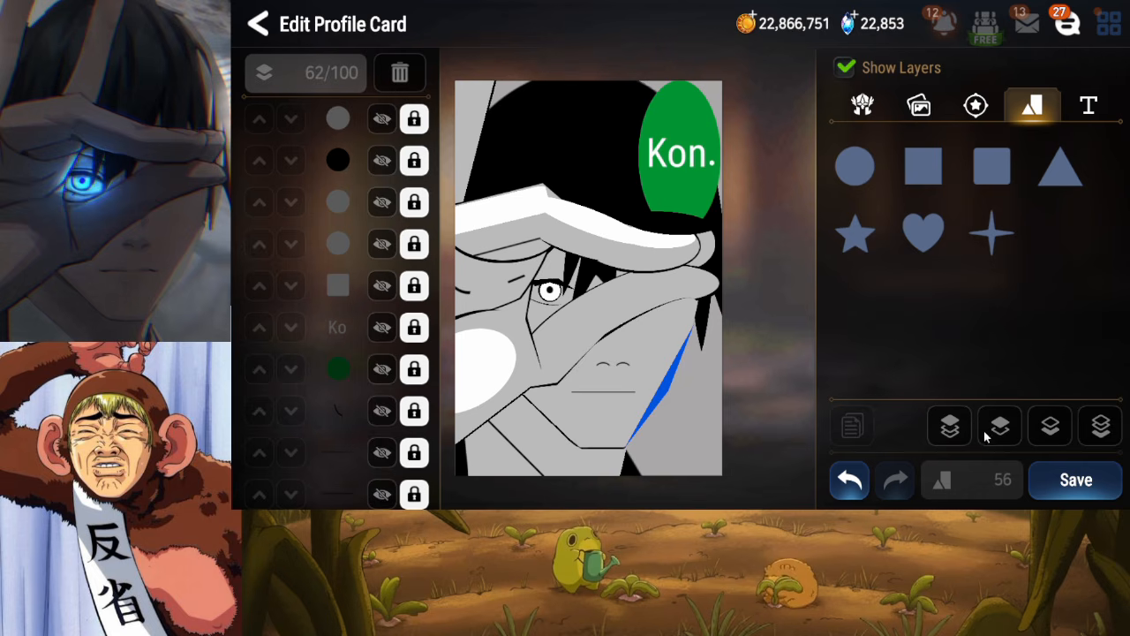
pyautogui.click(1076, 480)
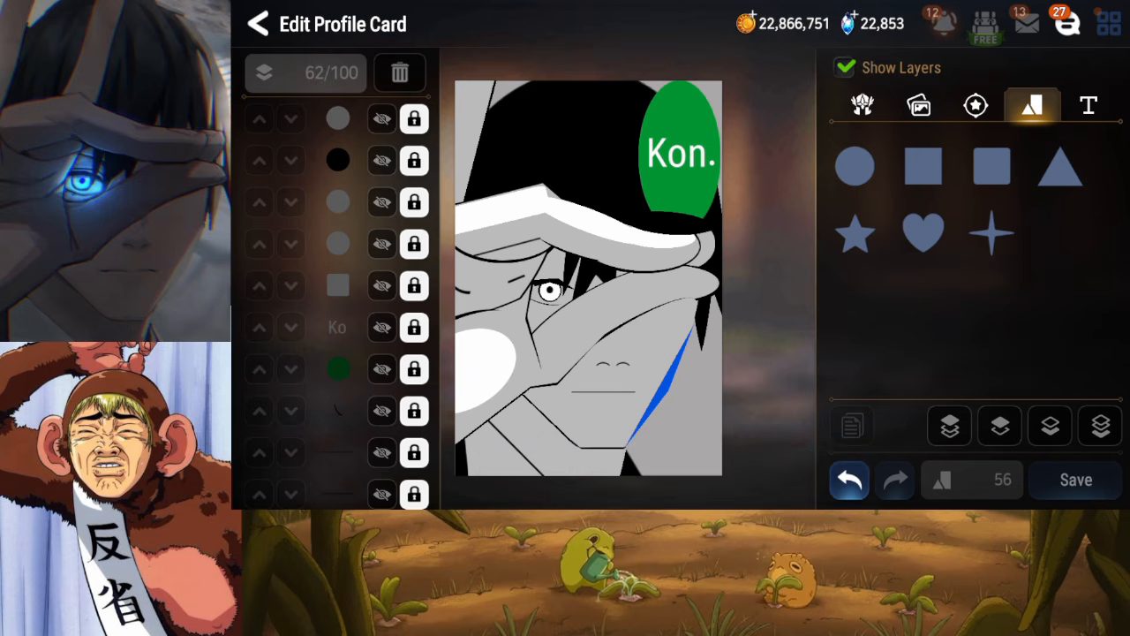
pyautogui.click(1062, 172)
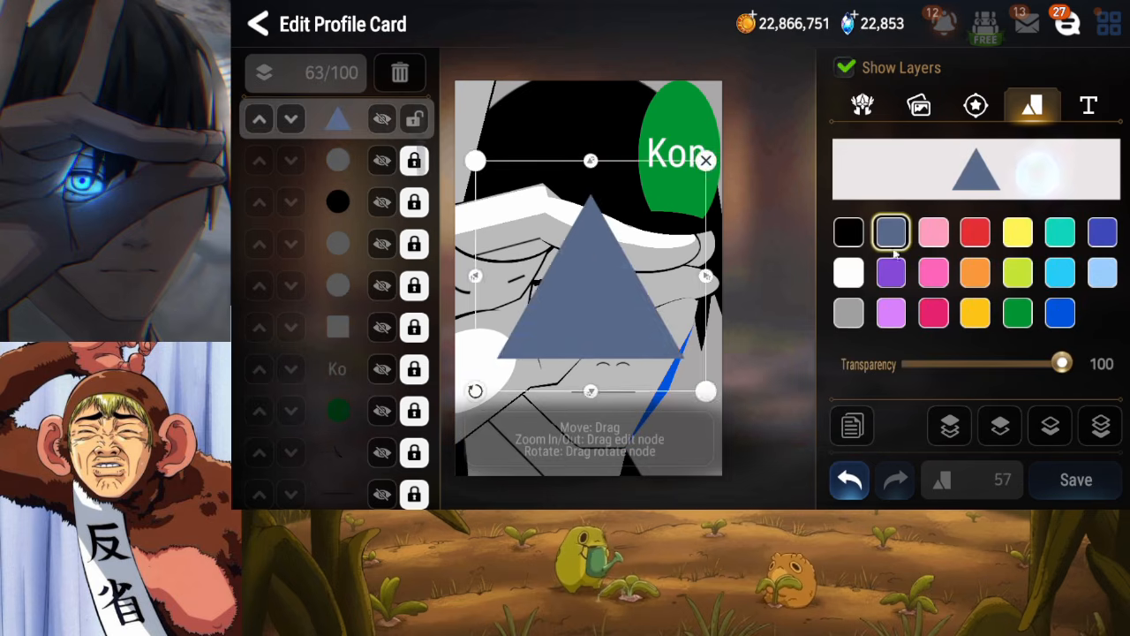
pyautogui.moveTo(675, 319); pyautogui.dragTo(754, 309)
pyautogui.moveTo(659, 371); pyautogui.dragTo(702, 304)
pyautogui.moveTo(780, 267); pyautogui.dragTo(729, 269)
pyautogui.moveTo(668, 309); pyautogui.dragTo(669, 300)
pyautogui.moveTo(663, 273); pyautogui.dragTo(730, 281)
pyautogui.moveTo(745, 280)
pyautogui.mouseDown()
pyautogui.moveTo(692, 260)
pyautogui.moveTo(692, 279)
pyautogui.moveTo(690, 251)
pyautogui.moveTo(734, 279)
pyautogui.mouseUp()
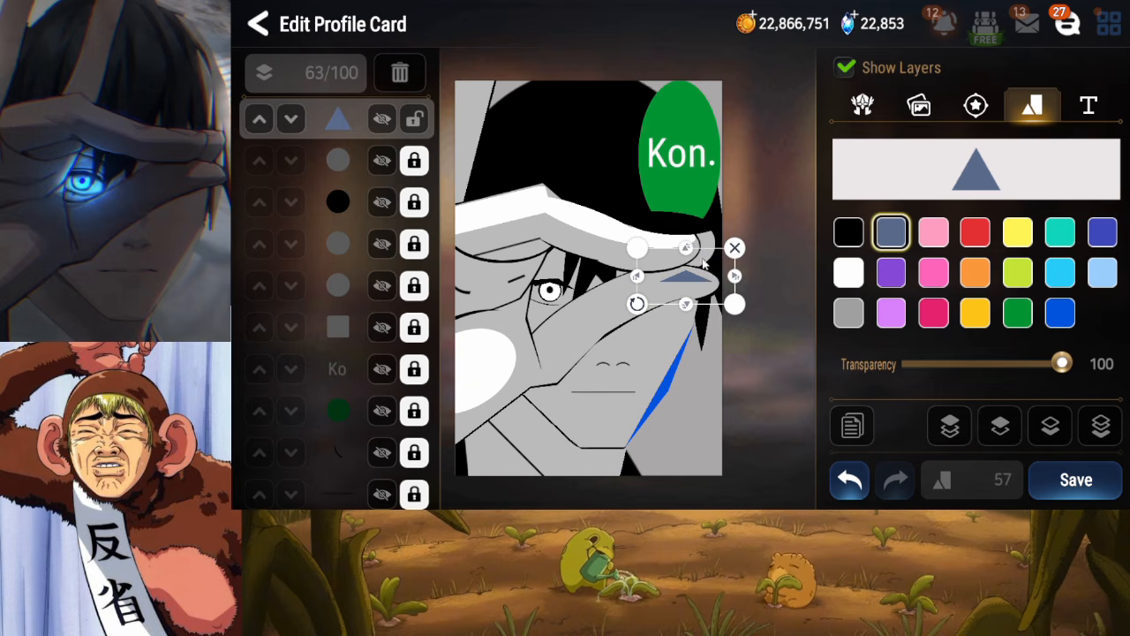
pyautogui.moveTo(687, 248); pyautogui.dragTo(699, 292)
pyautogui.click(842, 279)
pyautogui.click(410, 76)
# Add a circle, flatten it into a small white ellipse as a highlight on the lower finger's tip, and lock it
pyautogui.click(855, 165)
pyautogui.moveTo(668, 256); pyautogui.dragTo(735, 264)
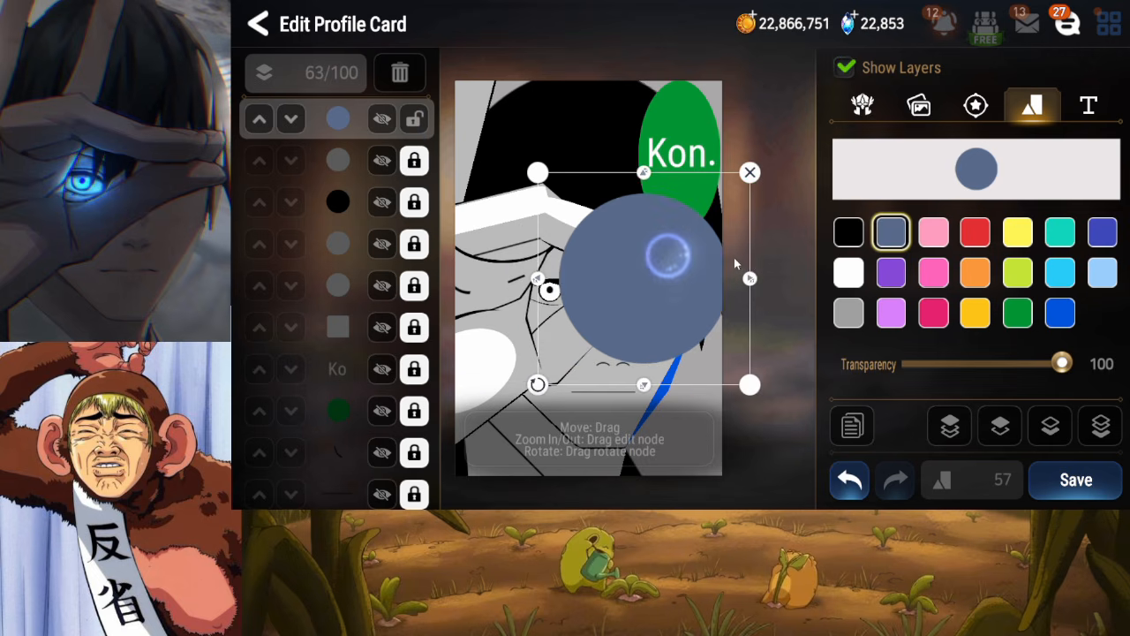
pyautogui.moveTo(668, 195); pyautogui.dragTo(662, 252)
pyautogui.moveTo(680, 297); pyautogui.dragTo(711, 266)
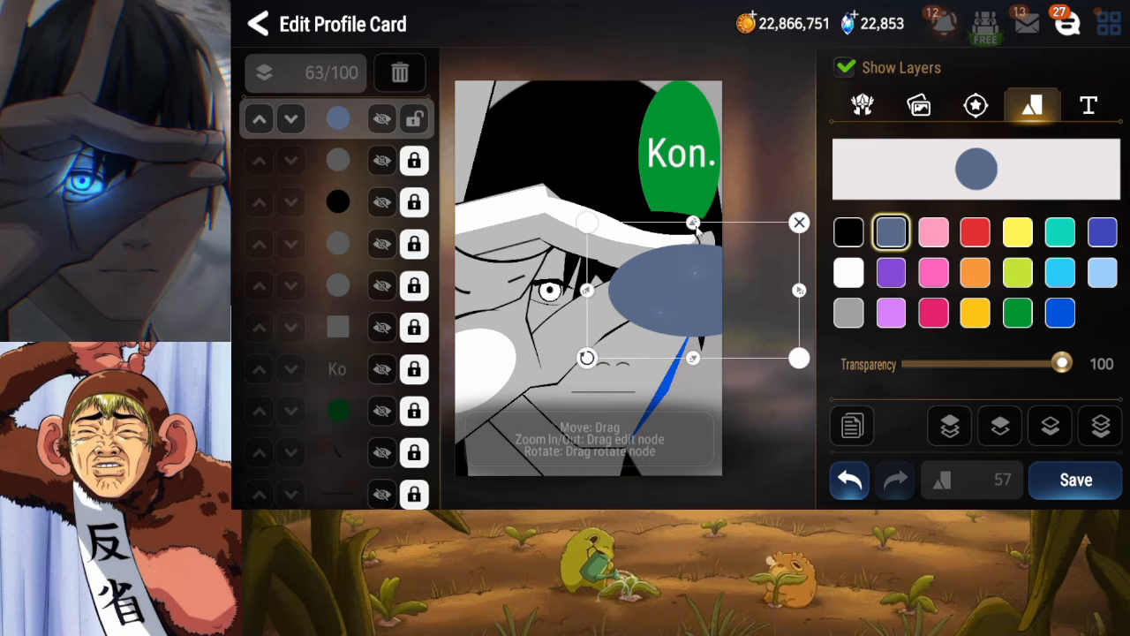
pyautogui.moveTo(696, 228); pyautogui.dragTo(697, 245)
pyautogui.moveTo(793, 292); pyautogui.dragTo(737, 297)
pyautogui.moveTo(696, 342); pyautogui.dragTo(697, 323)
pyautogui.moveTo(703, 300); pyautogui.dragTo(697, 280)
pyautogui.click(849, 272)
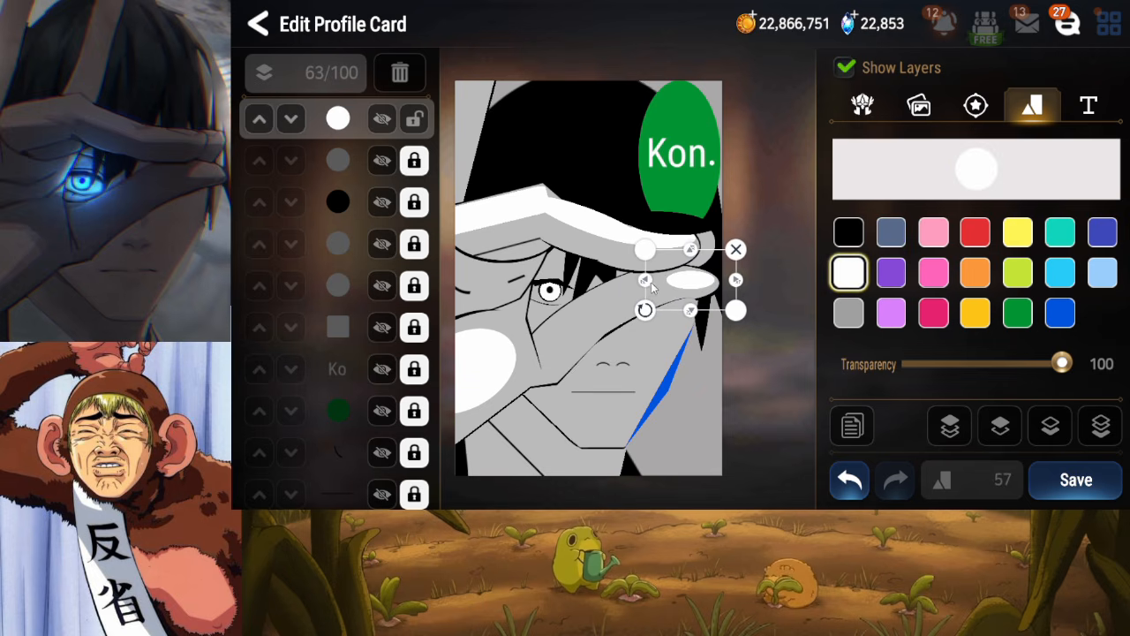
pyautogui.click(639, 286)
pyautogui.click(665, 284)
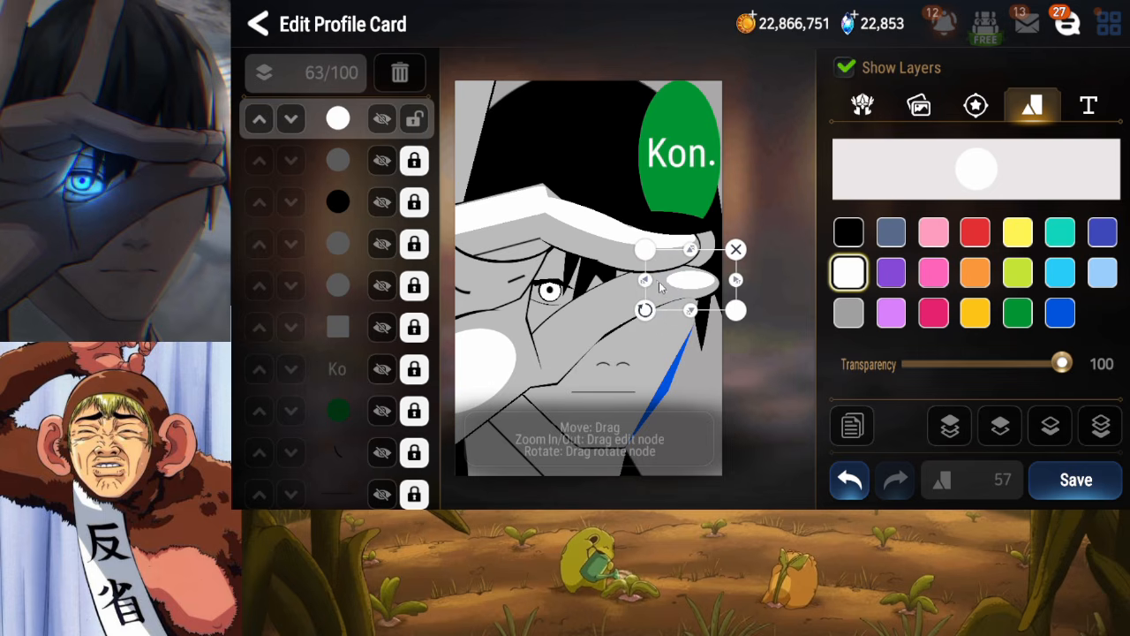
pyautogui.click(414, 121)
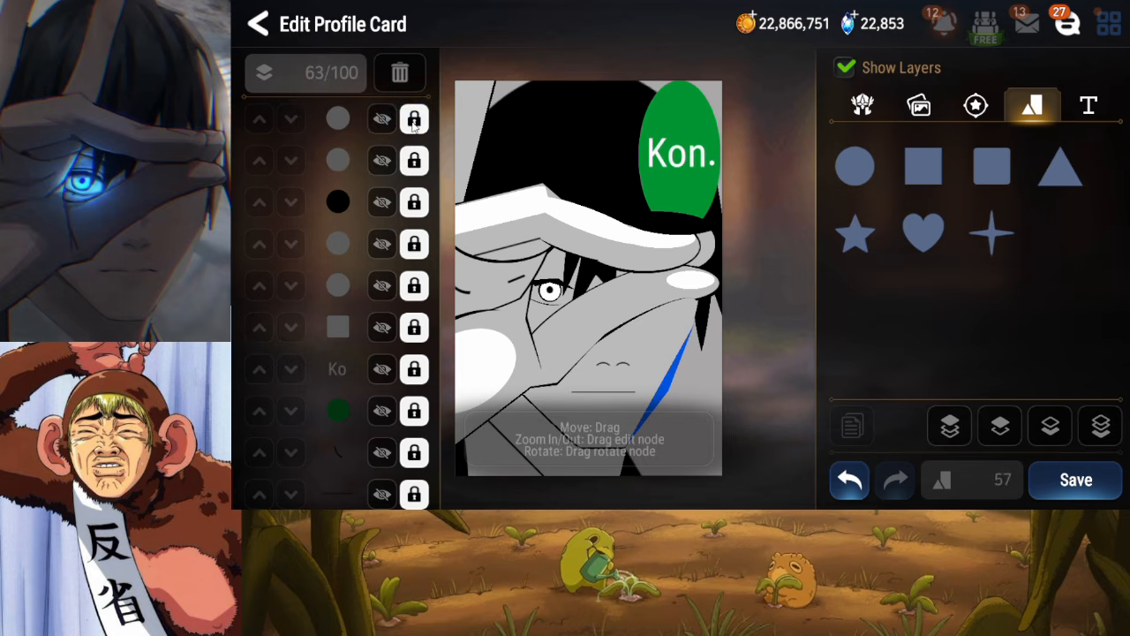
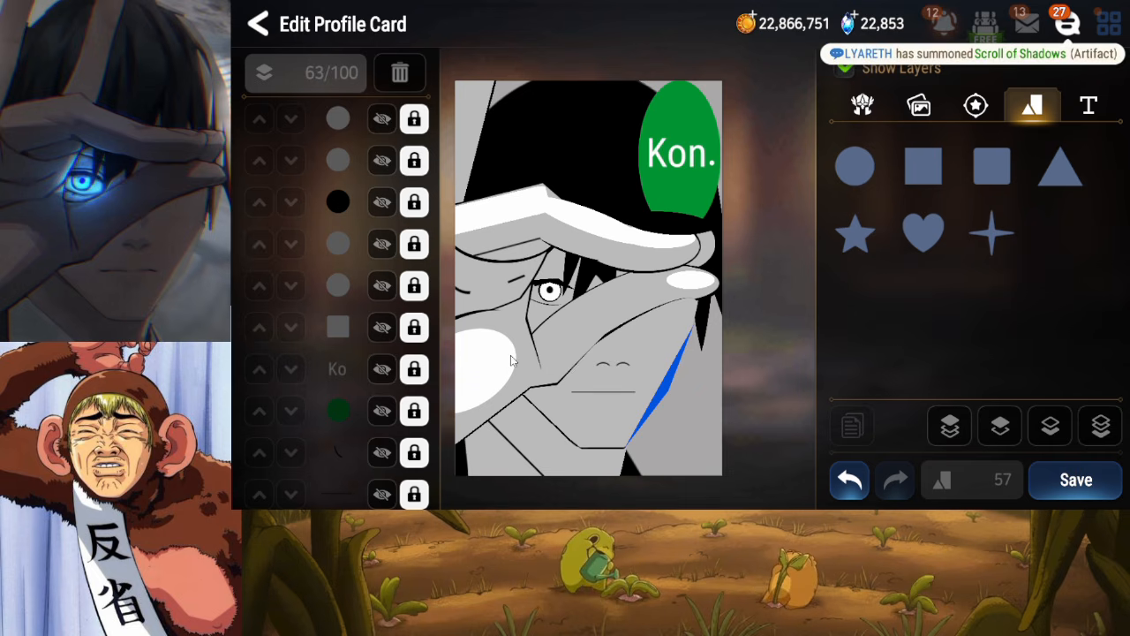
# Add a heart shape, then flatten and narrow it to fit over the nose lines
pyautogui.click(912, 229)
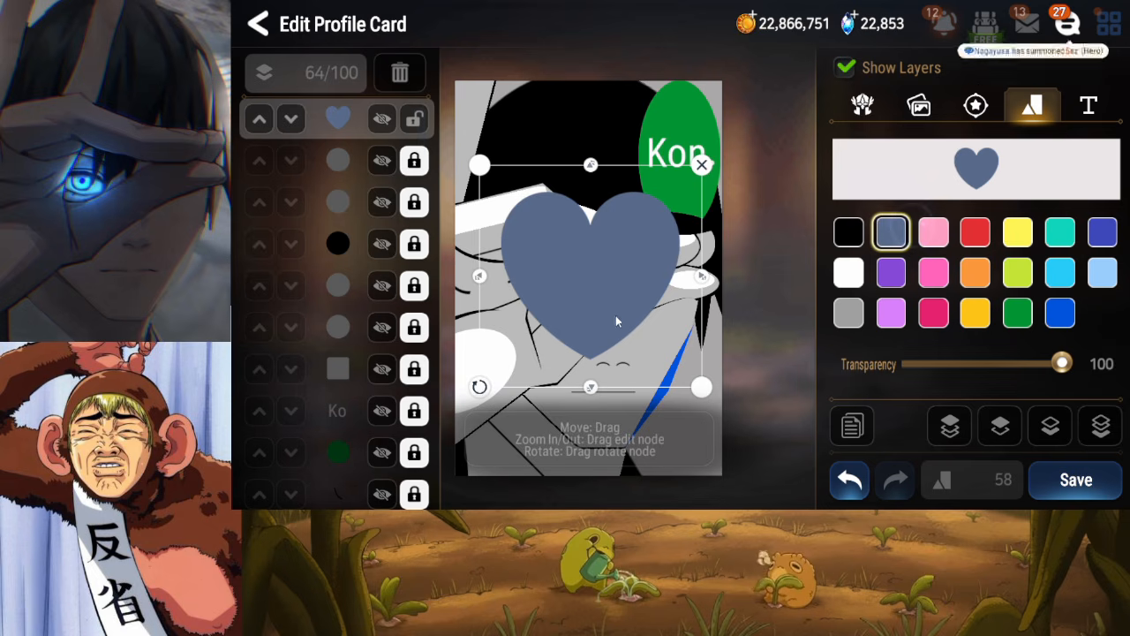
pyautogui.moveTo(616, 315); pyautogui.dragTo(626, 348)
pyautogui.moveTo(607, 412); pyautogui.dragTo(644, 363)
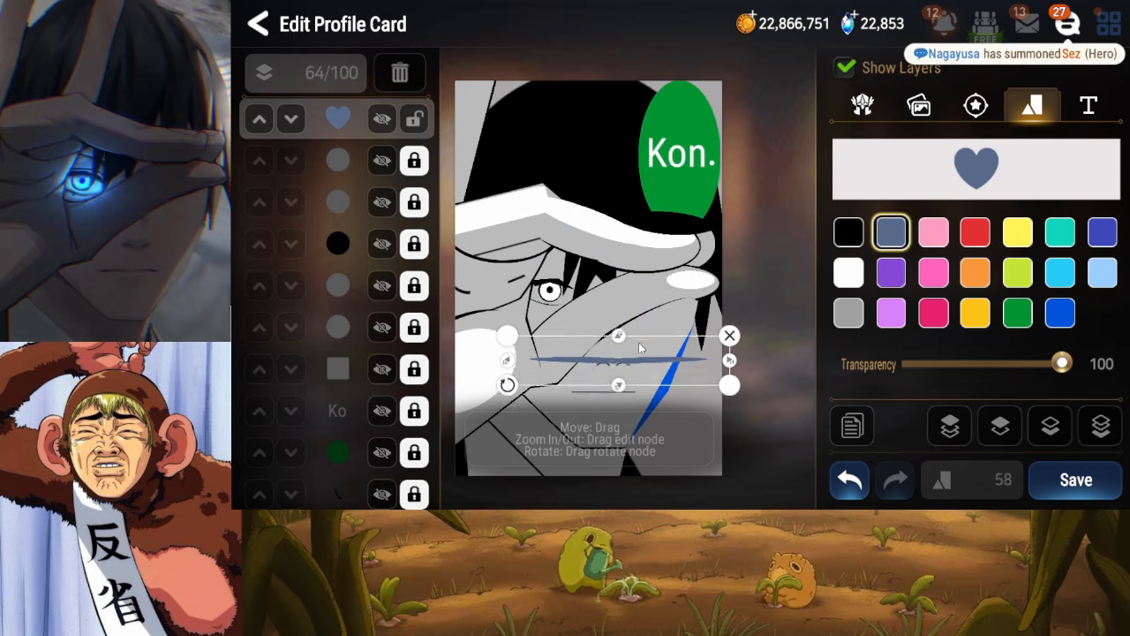
pyautogui.moveTo(730, 371); pyautogui.dragTo(659, 377)
pyautogui.moveTo(621, 414); pyautogui.dragTo(619, 403)
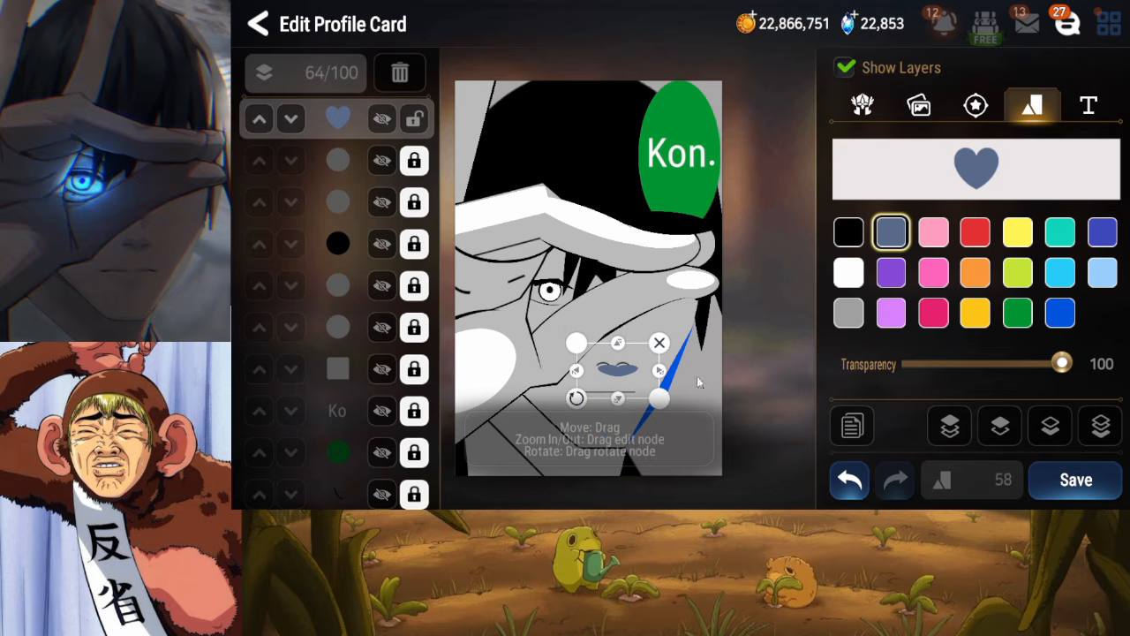
# Color the nose heart black at transparency 15, enlarge it slightly upward over the nostrils, lock it and save the card
pyautogui.click(847, 233)
pyautogui.moveTo(1062, 363); pyautogui.dragTo(926, 380)
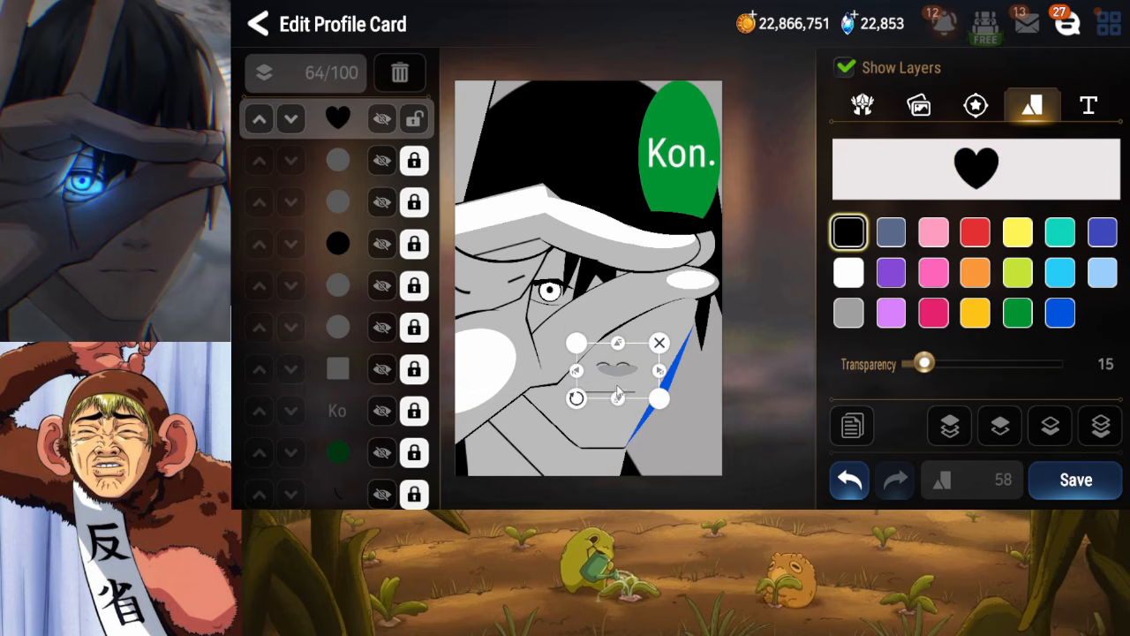
pyautogui.moveTo(619, 343); pyautogui.dragTo(614, 337)
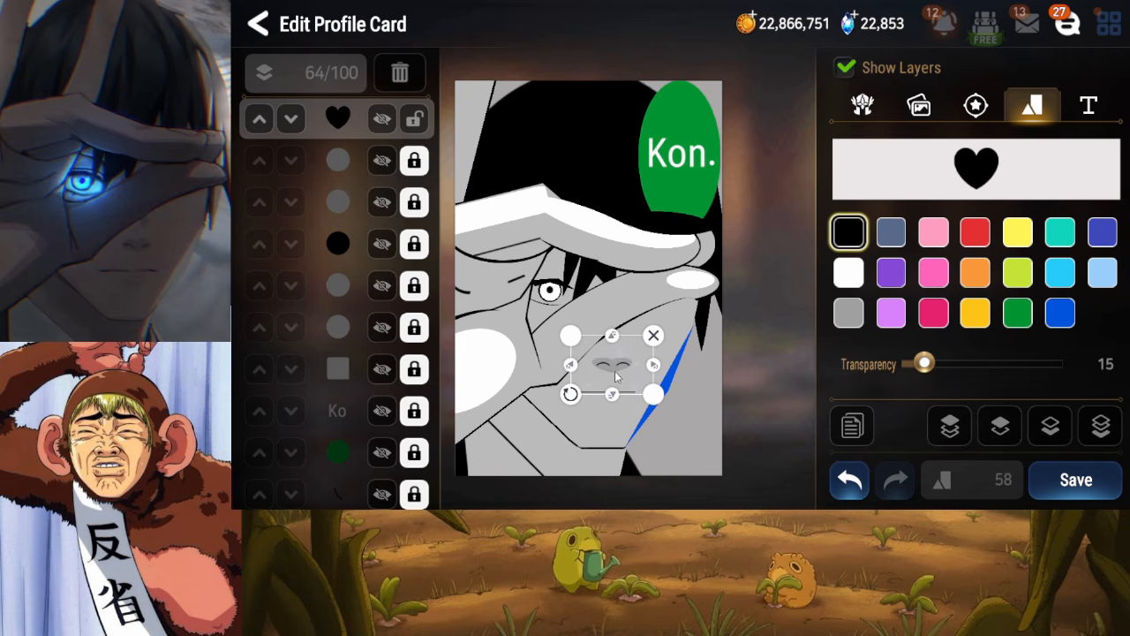
pyautogui.click(414, 119)
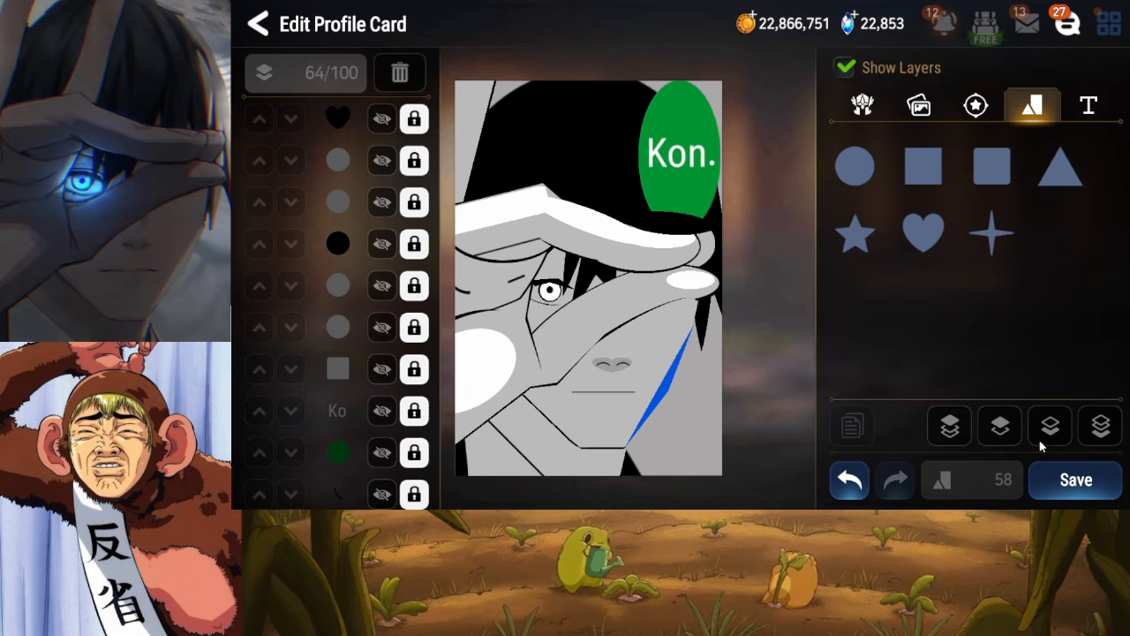
pyautogui.click(1075, 480)
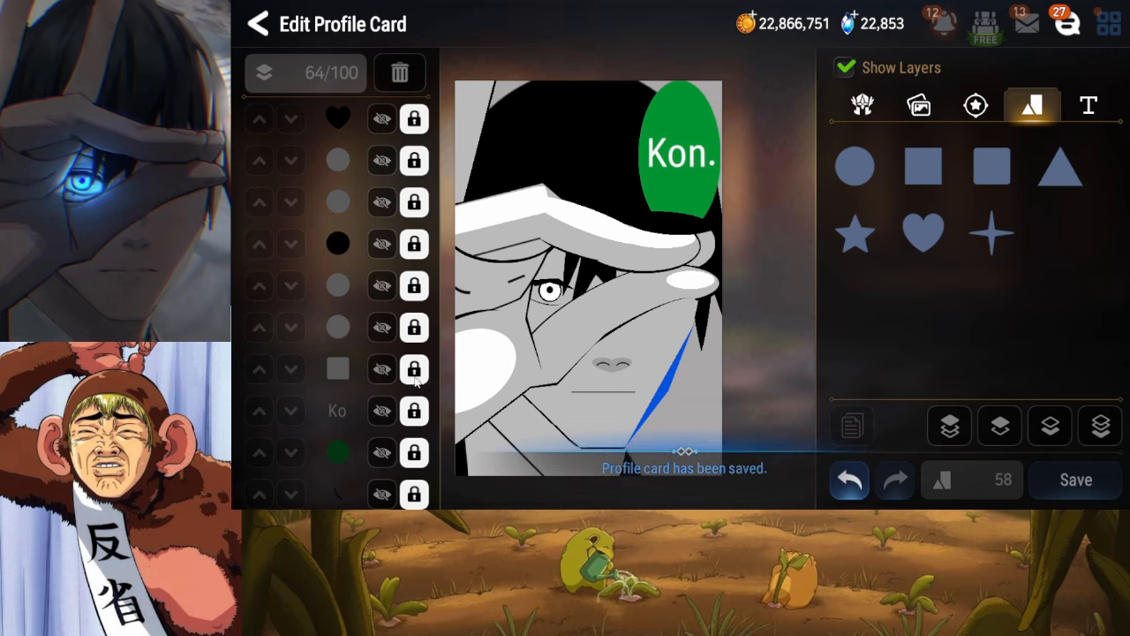
# Recolor the blue triangle along the jaw white, bring it to the front, lock it and save the card
pyautogui.moveTo(375, 315); pyautogui.dragTo(369, 256)
pyautogui.moveTo(361, 369); pyautogui.dragTo(356, 292)
pyautogui.moveTo(325, 395); pyautogui.dragTo(355, 367)
pyautogui.click(417, 211)
pyautogui.click(848, 274)
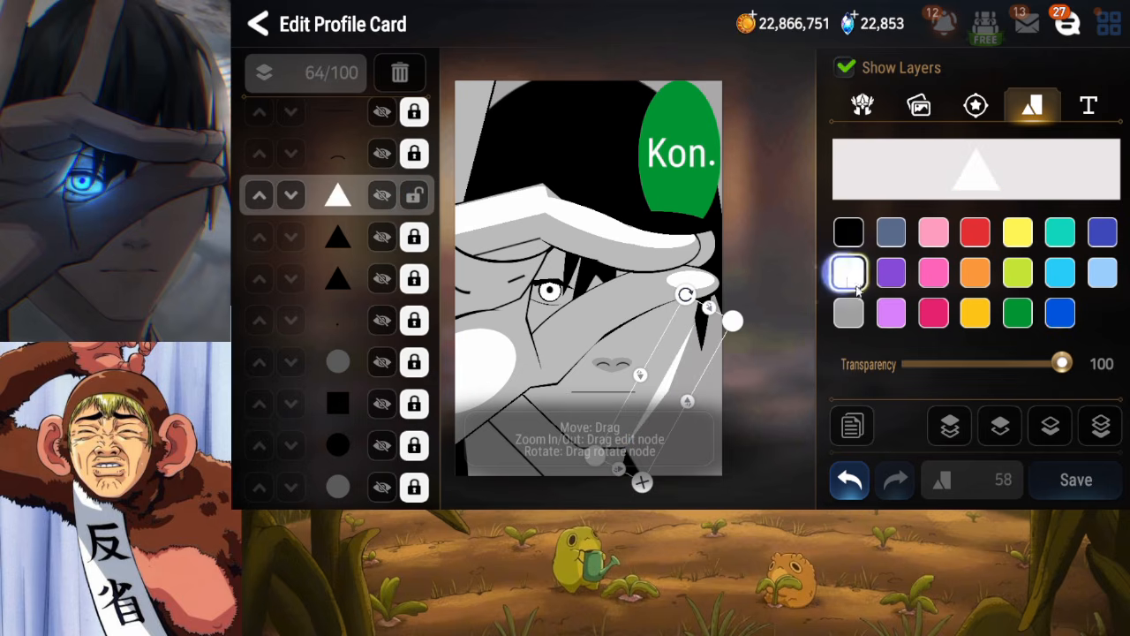
pyautogui.click(952, 428)
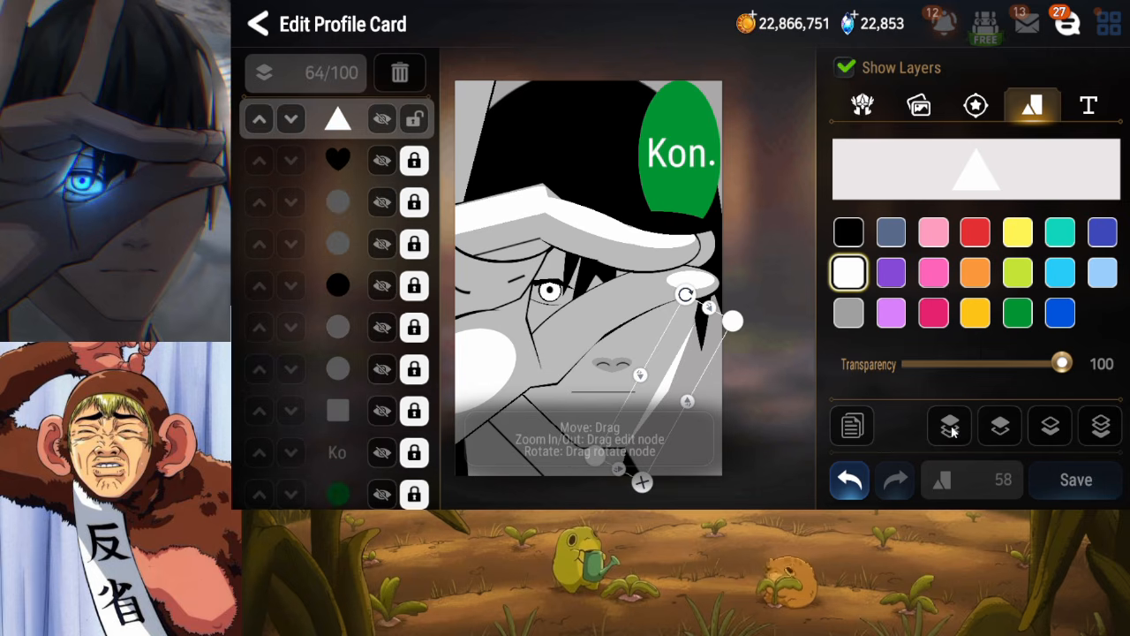
pyautogui.click(415, 119)
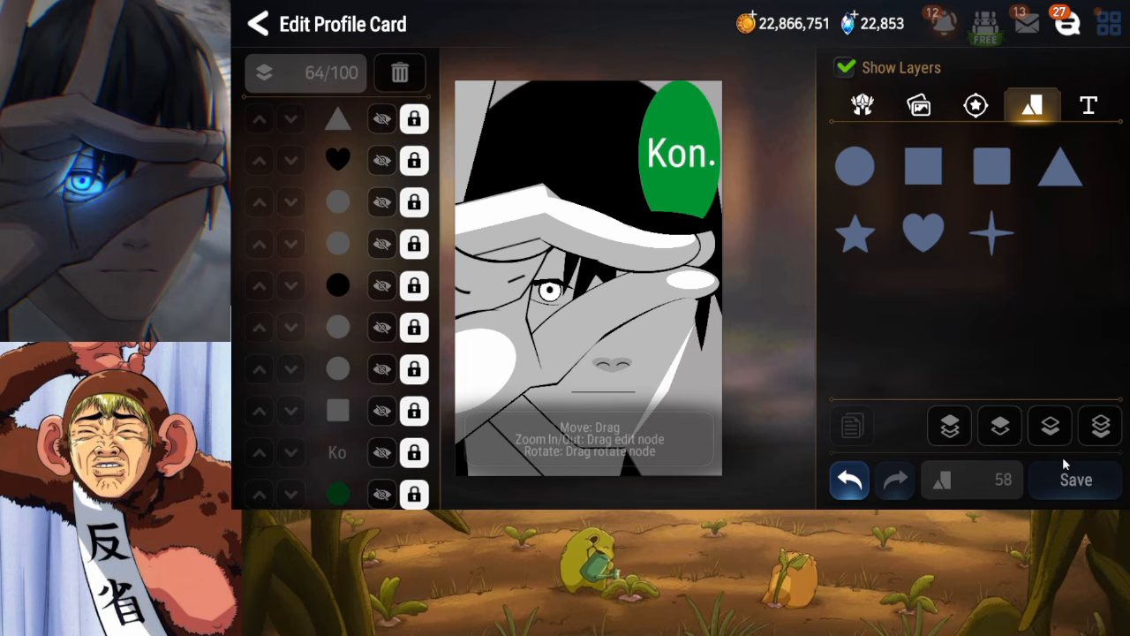
pyautogui.click(1086, 493)
pyautogui.click(1083, 491)
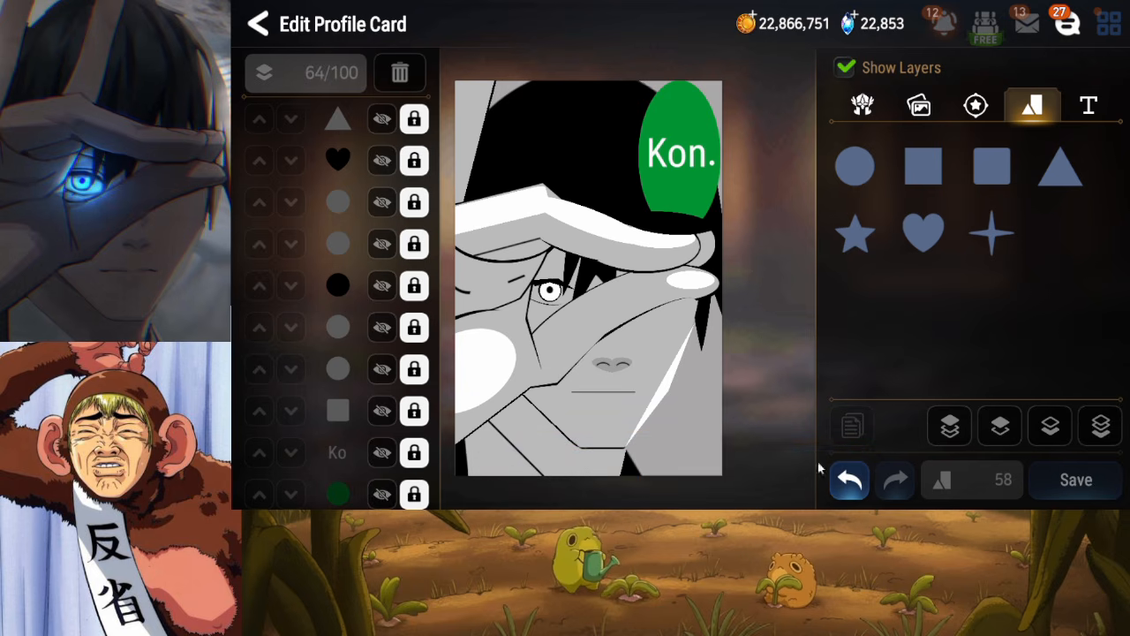
# Add a square and shape it into a long slanted bar running from the card's top edge through the hair toward the eye
pyautogui.click(923, 166)
pyautogui.moveTo(557, 265); pyautogui.dragTo(553, 134)
pyautogui.moveTo(502, 204)
pyautogui.mouseDown()
pyautogui.moveTo(513, 233)
pyautogui.moveTo(488, 206)
pyautogui.mouseUp()
pyautogui.moveTo(665, 190); pyautogui.dragTo(590, 159)
pyautogui.click(583, 186)
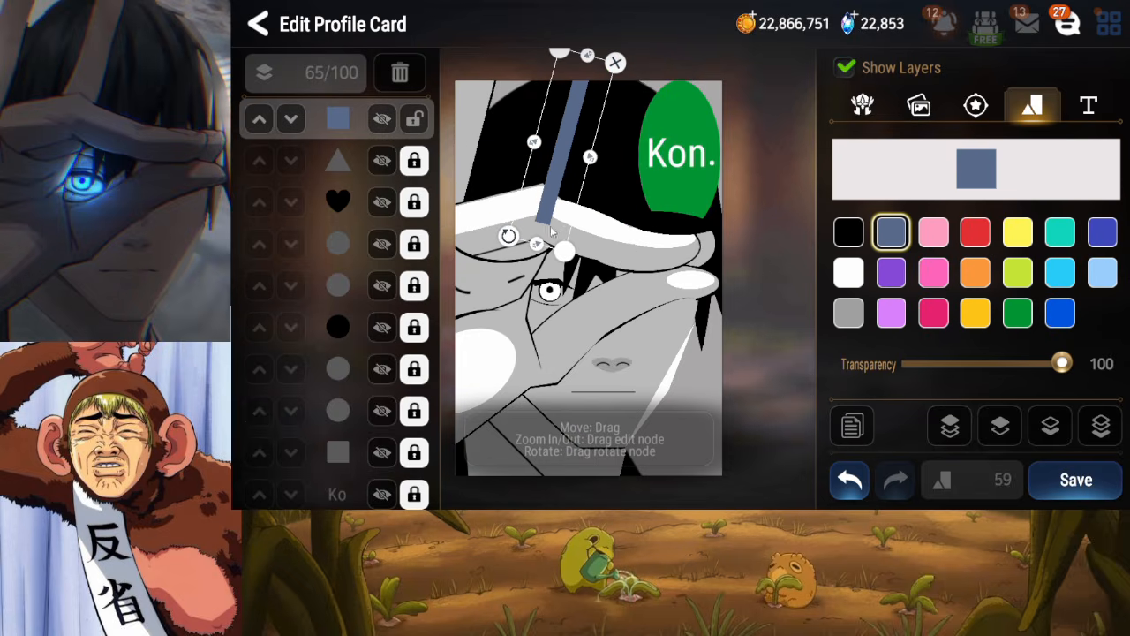
pyautogui.moveTo(533, 245); pyautogui.dragTo(518, 288)
pyautogui.moveTo(589, 157); pyautogui.dragTo(601, 161)
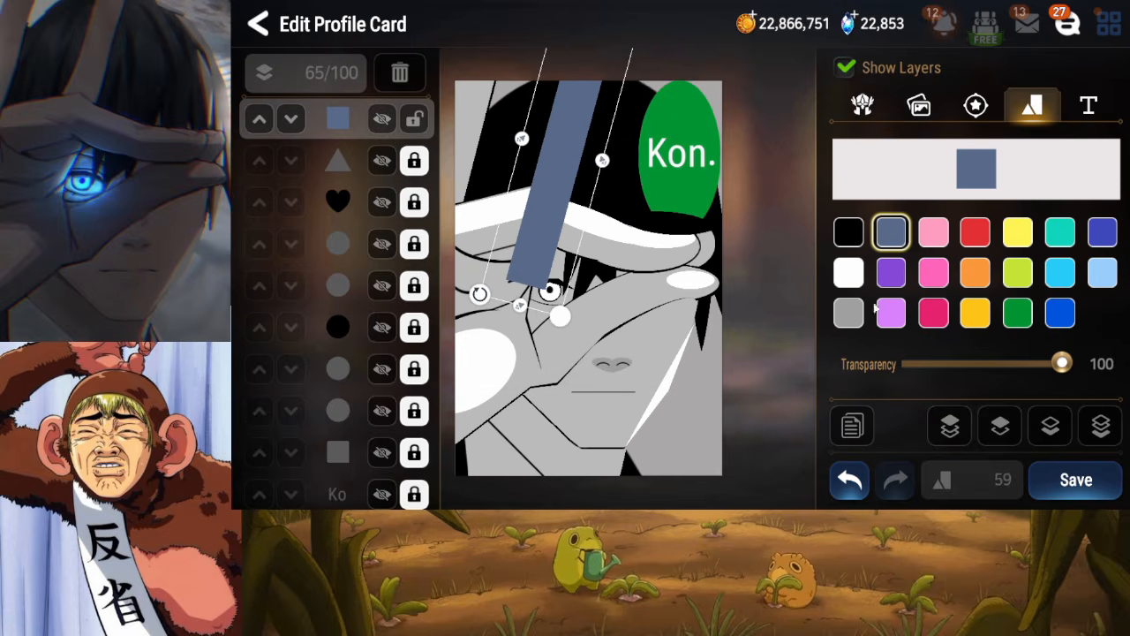
# Lower the slanted blue bar through the layer stack until it sits behind the raised hand's white and grey finger shapes
pyautogui.click(1051, 428)
pyautogui.click(1051, 427)
pyautogui.click(1051, 428)
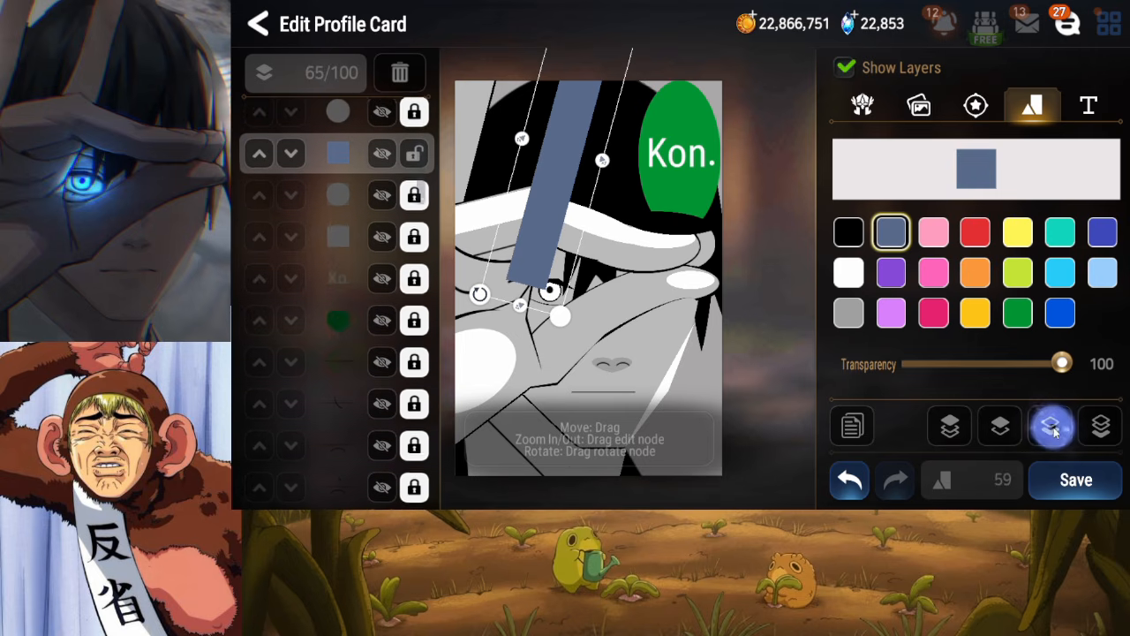
pyautogui.click(1053, 429)
pyautogui.click(1054, 429)
pyautogui.click(1054, 429)
pyautogui.click(1054, 429)
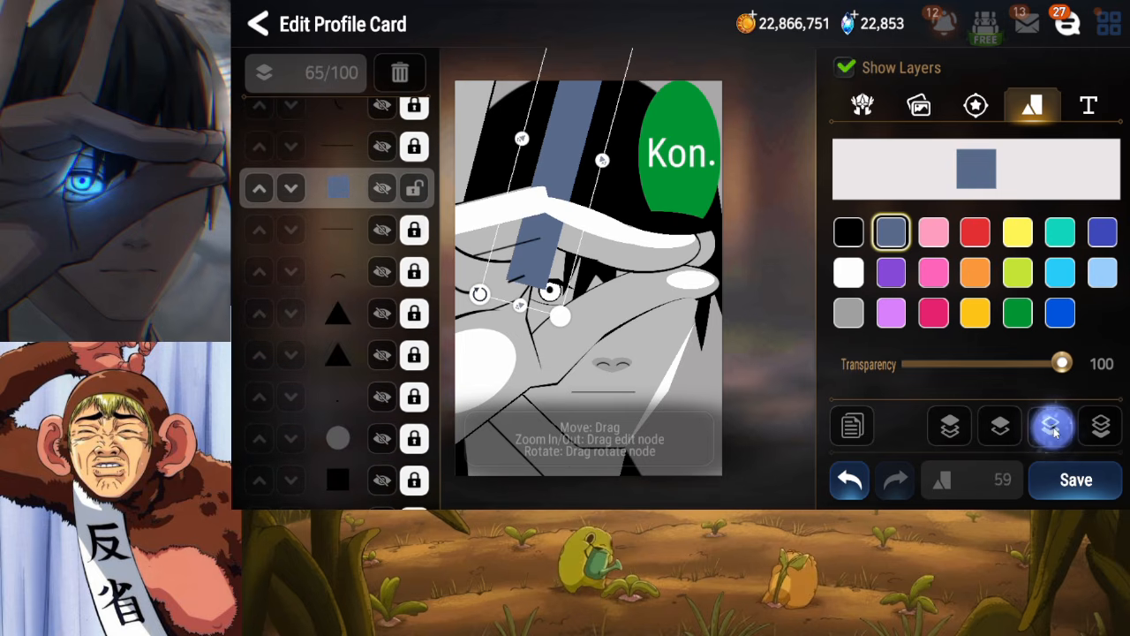
pyautogui.click(1053, 430)
pyautogui.click(1054, 430)
pyautogui.click(1054, 430)
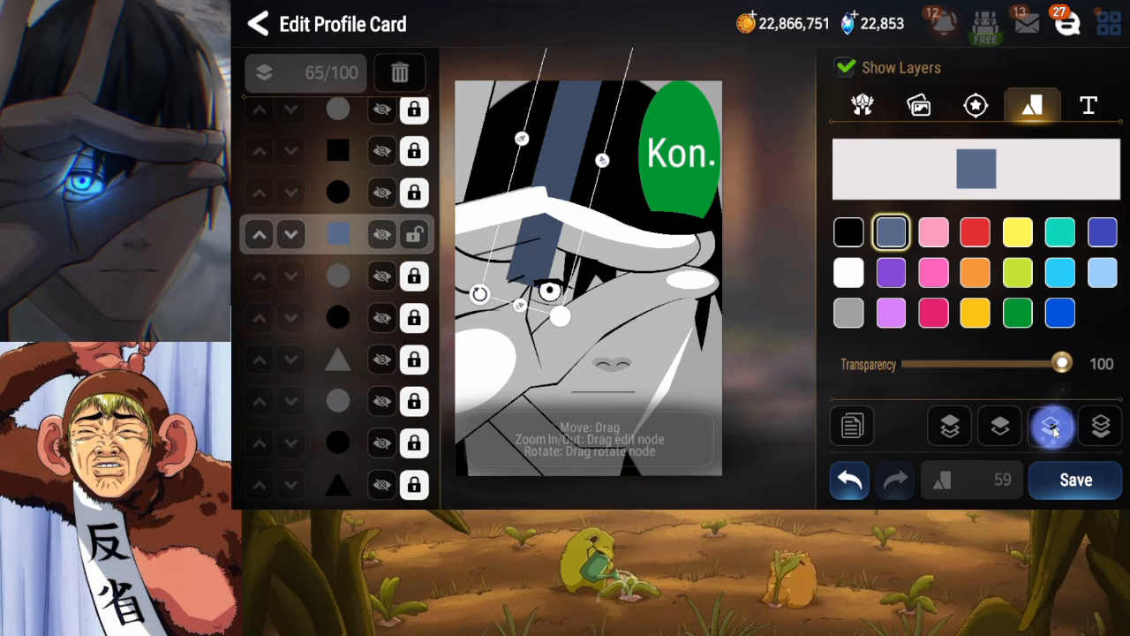
pyautogui.click(1053, 430)
pyautogui.click(1054, 430)
pyautogui.click(1054, 430)
pyautogui.click(1054, 430)
pyautogui.click(1053, 430)
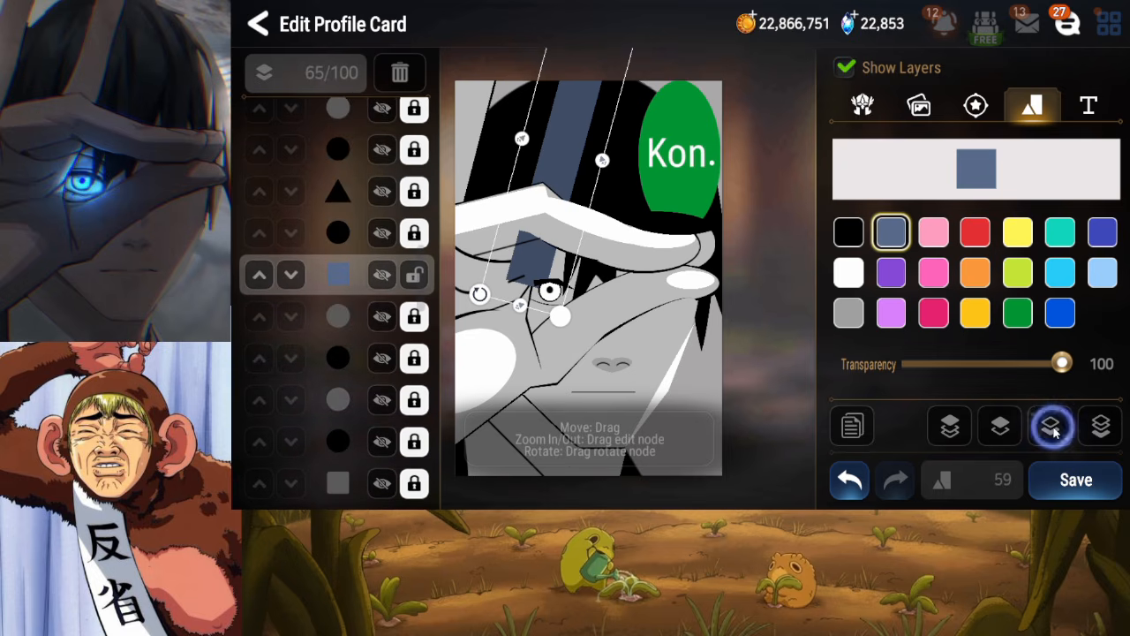
pyautogui.click(1001, 427)
pyautogui.click(1050, 426)
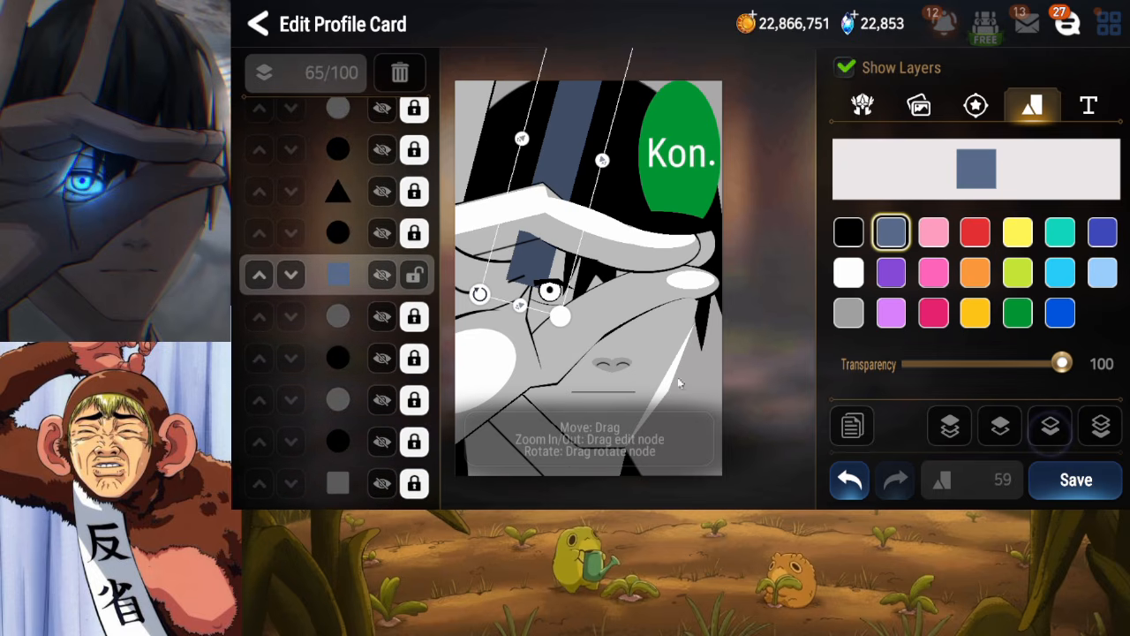
# Nudge the bar slightly upward and lower it further, beneath the grey star and grey square layers, so the face covers its lower end
pyautogui.moveTo(530, 239); pyautogui.dragTo(529, 221)
pyautogui.click(1051, 432)
pyautogui.click(1050, 433)
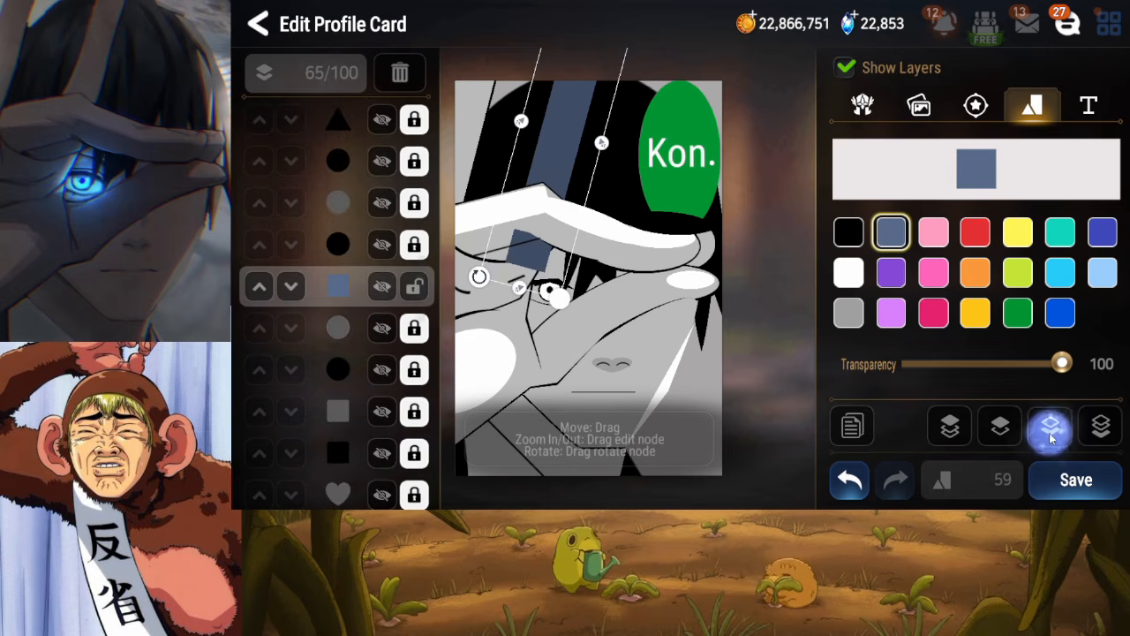
pyautogui.click(1050, 433)
pyautogui.click(1050, 433)
pyautogui.click(1050, 432)
pyautogui.click(1050, 433)
pyautogui.click(1050, 432)
pyautogui.click(1051, 433)
pyautogui.click(1051, 432)
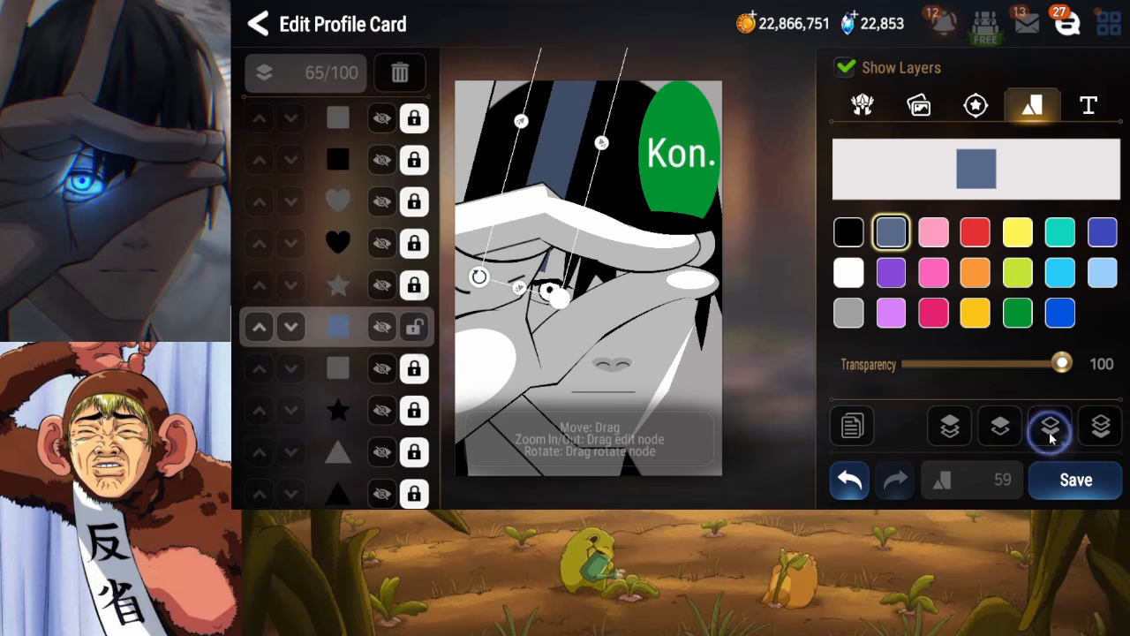
pyautogui.click(1050, 432)
pyautogui.click(417, 328)
pyautogui.click(377, 297)
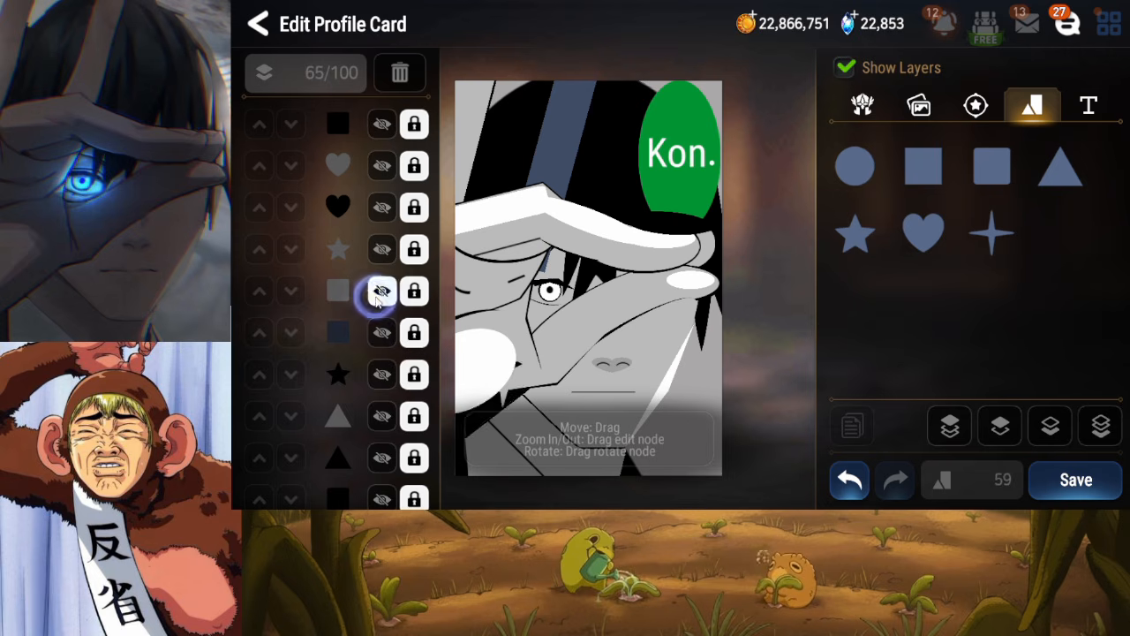
pyautogui.click(377, 296)
pyautogui.click(408, 324)
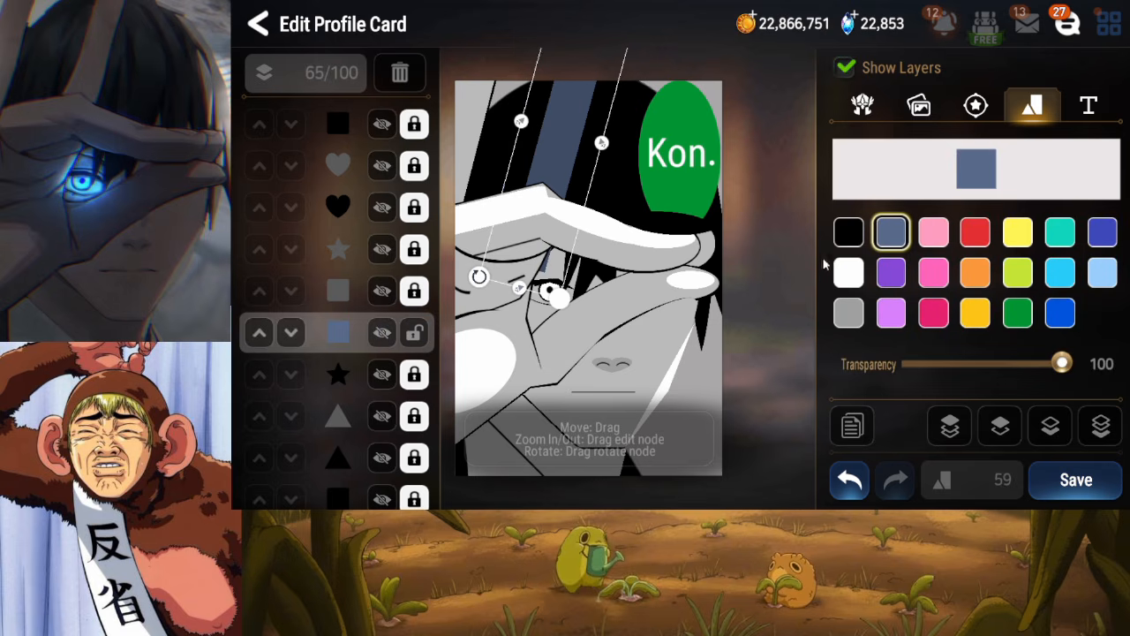
# Recolor the slanted bar white, adjust its tilt, width and position as a finger across the hair, lock it and save the card
pyautogui.click(850, 271)
pyautogui.moveTo(559, 205); pyautogui.dragTo(564, 192)
pyautogui.moveTo(607, 132); pyautogui.dragTo(605, 135)
pyautogui.moveTo(492, 262); pyautogui.dragTo(484, 257)
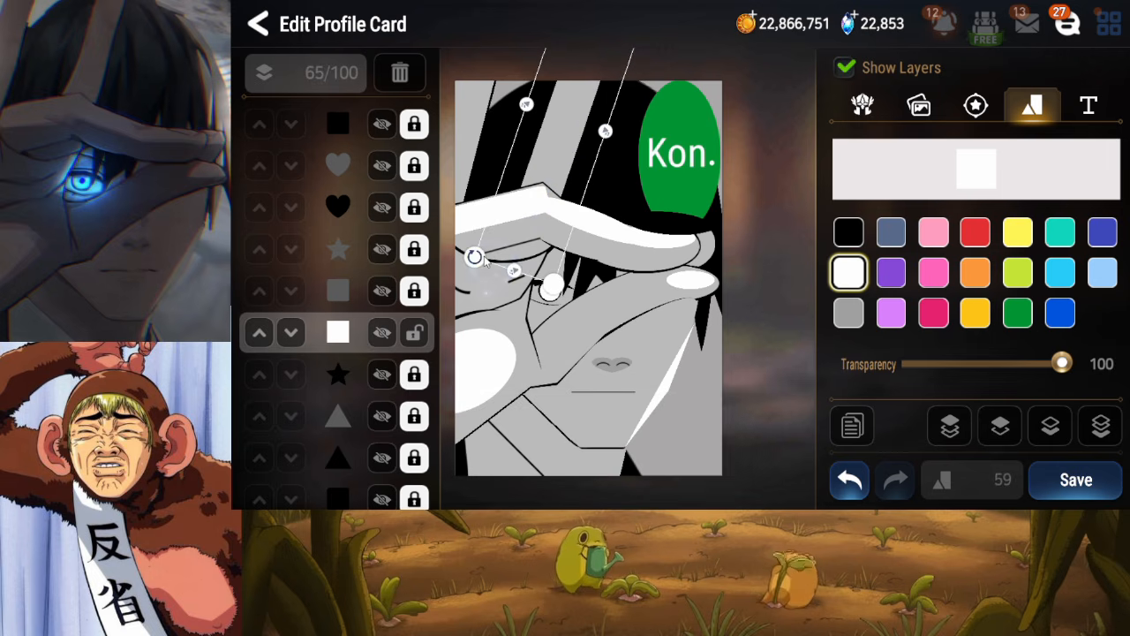
pyautogui.moveTo(532, 226); pyautogui.dragTo(534, 227)
pyautogui.moveTo(608, 137); pyautogui.dragTo(542, 164)
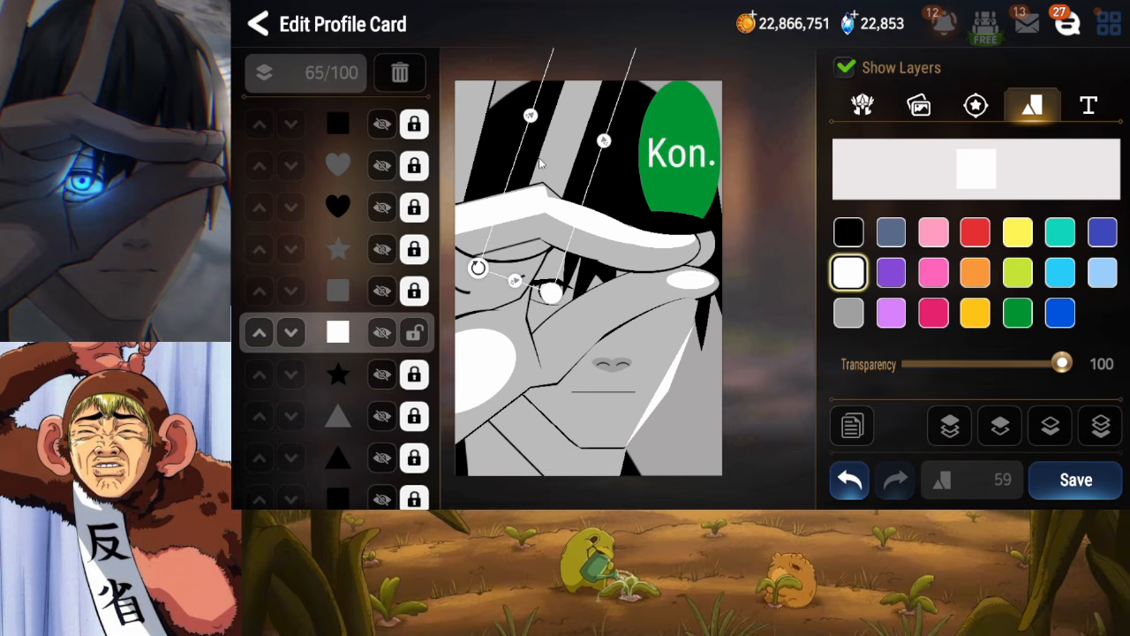
pyautogui.click(416, 331)
pyautogui.click(1095, 480)
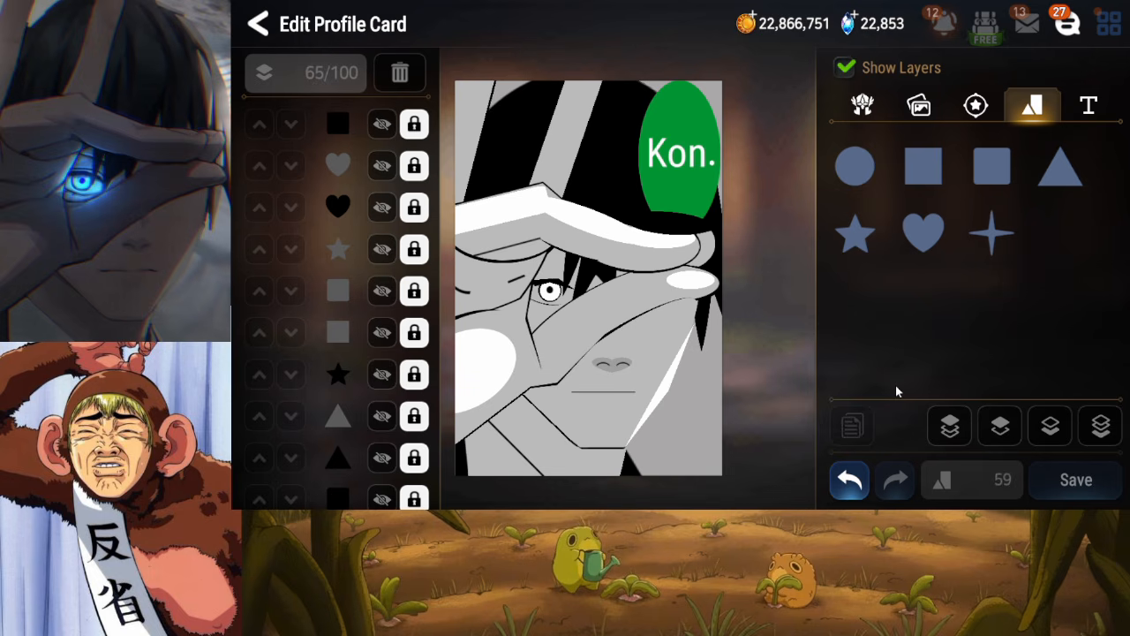
# Add a triangle, send it to the back and raise it through the stack until it lies above the face but behind the hand and hair
pyautogui.click(1058, 187)
pyautogui.moveTo(608, 295)
pyautogui.mouseDown()
pyautogui.moveTo(628, 273)
pyautogui.moveTo(629, 293)
pyautogui.mouseUp()
pyautogui.click(1091, 421)
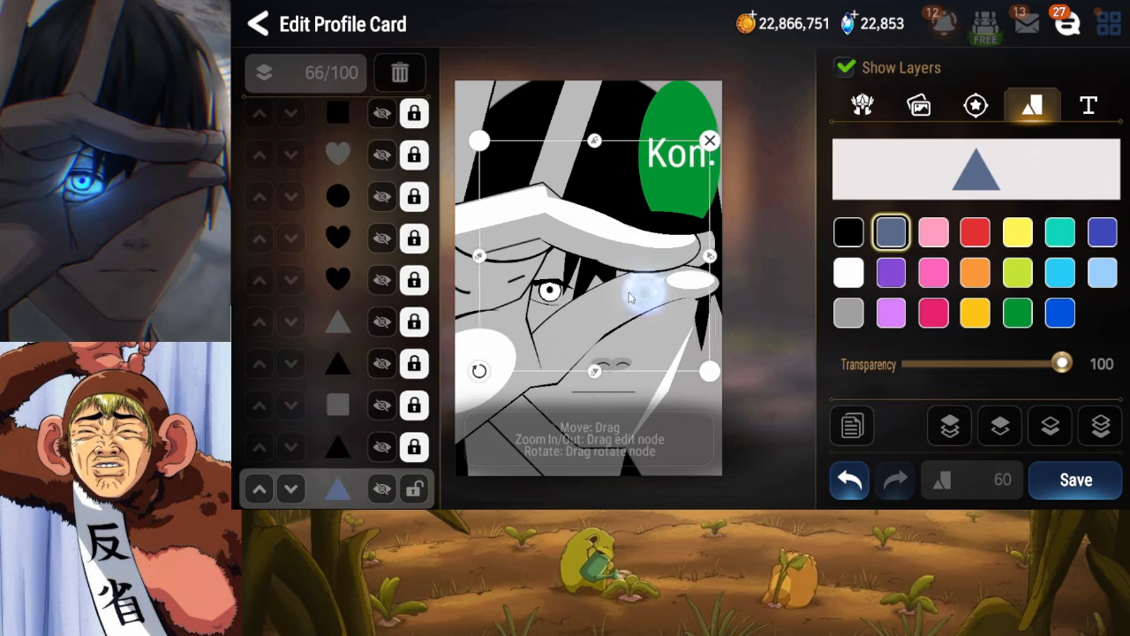
pyautogui.click(1000, 427)
pyautogui.click(1000, 426)
pyautogui.click(1001, 426)
pyautogui.click(1000, 426)
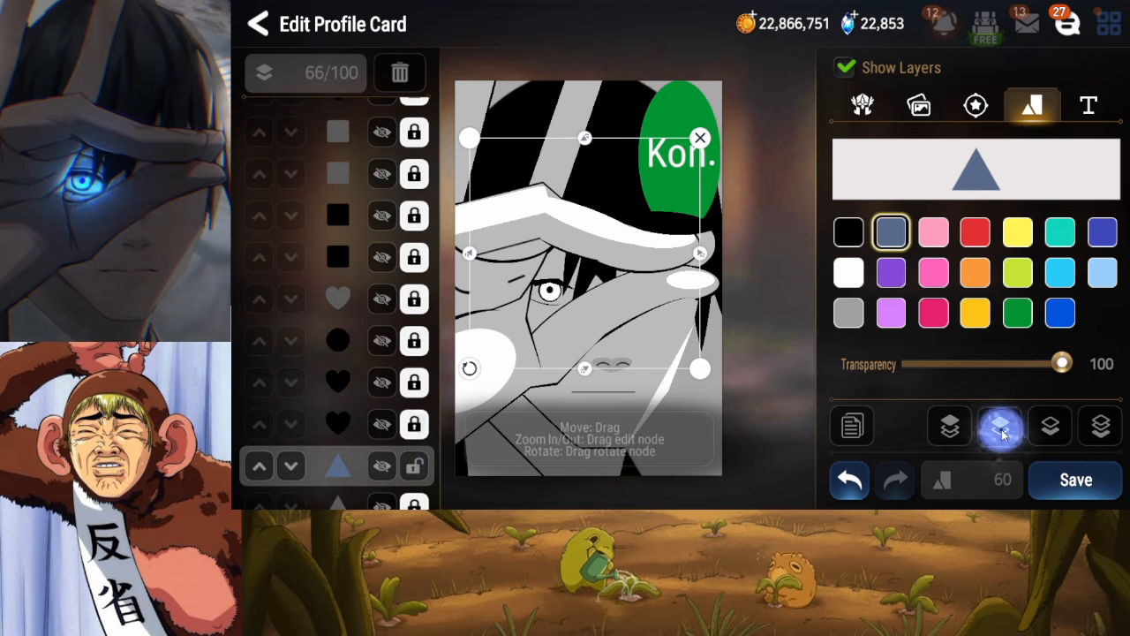
pyautogui.click(1002, 430)
pyautogui.click(1001, 430)
pyautogui.click(1002, 430)
pyautogui.click(1001, 430)
pyautogui.click(1002, 430)
pyautogui.click(1001, 430)
pyautogui.click(1001, 430)
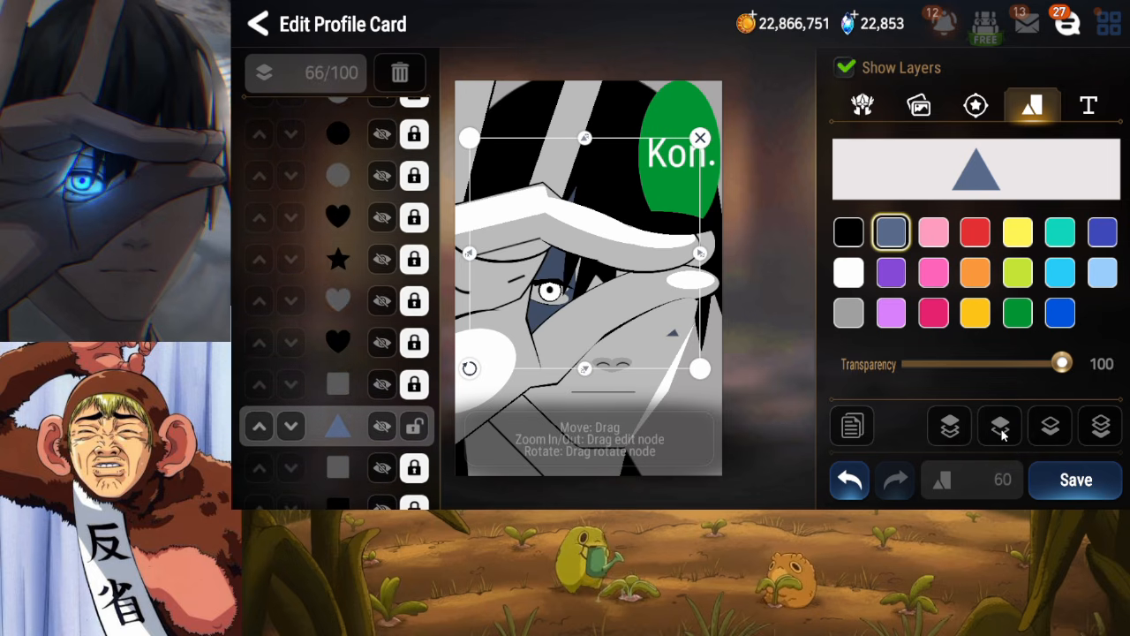
pyautogui.click(1001, 430)
# Flatten, shrink and rotate the triangle into a thin slanted eyebrow sliver just above the open eye
pyautogui.moveTo(594, 325); pyautogui.dragTo(601, 320)
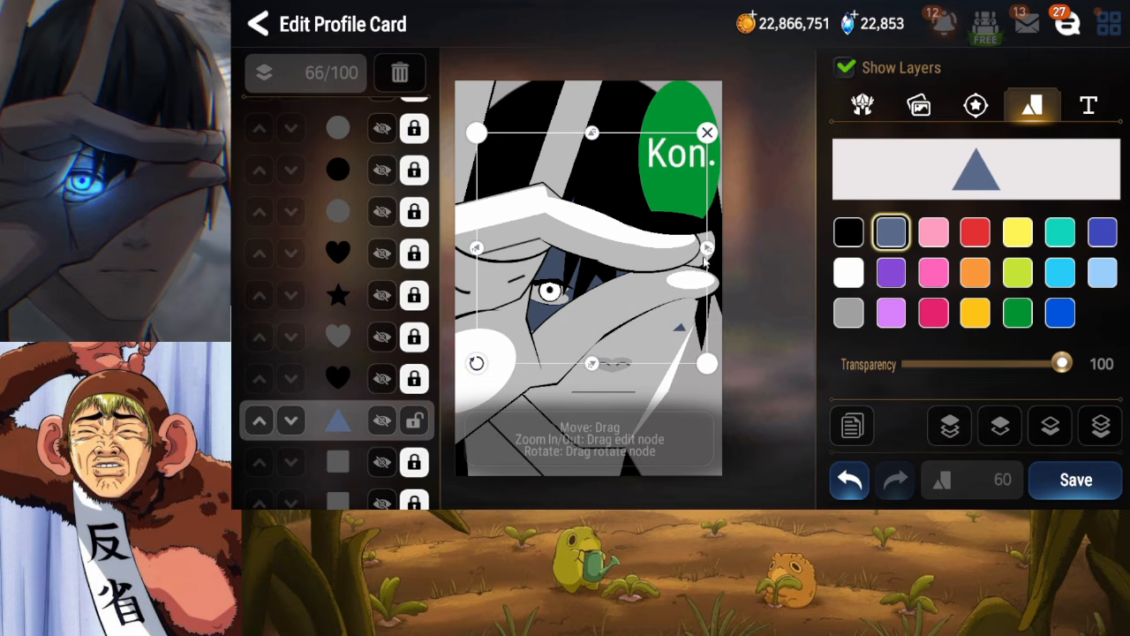
pyautogui.moveTo(706, 251); pyautogui.dragTo(616, 251)
pyautogui.moveTo(566, 363); pyautogui.dragTo(610, 287)
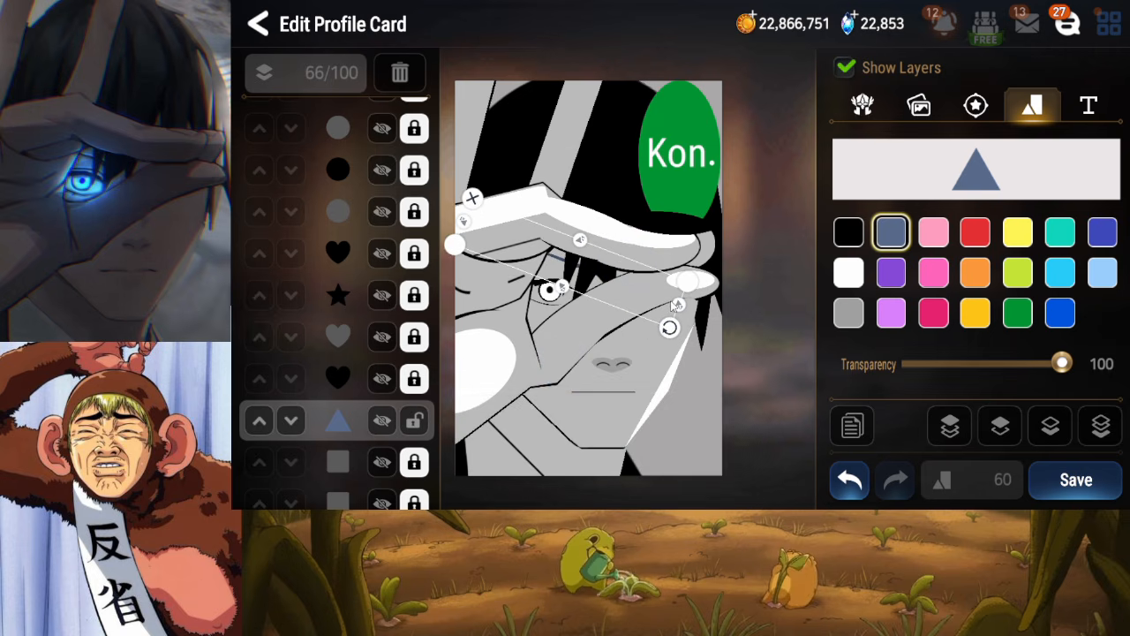
pyautogui.moveTo(670, 327); pyautogui.dragTo(577, 291)
pyautogui.click(566, 295)
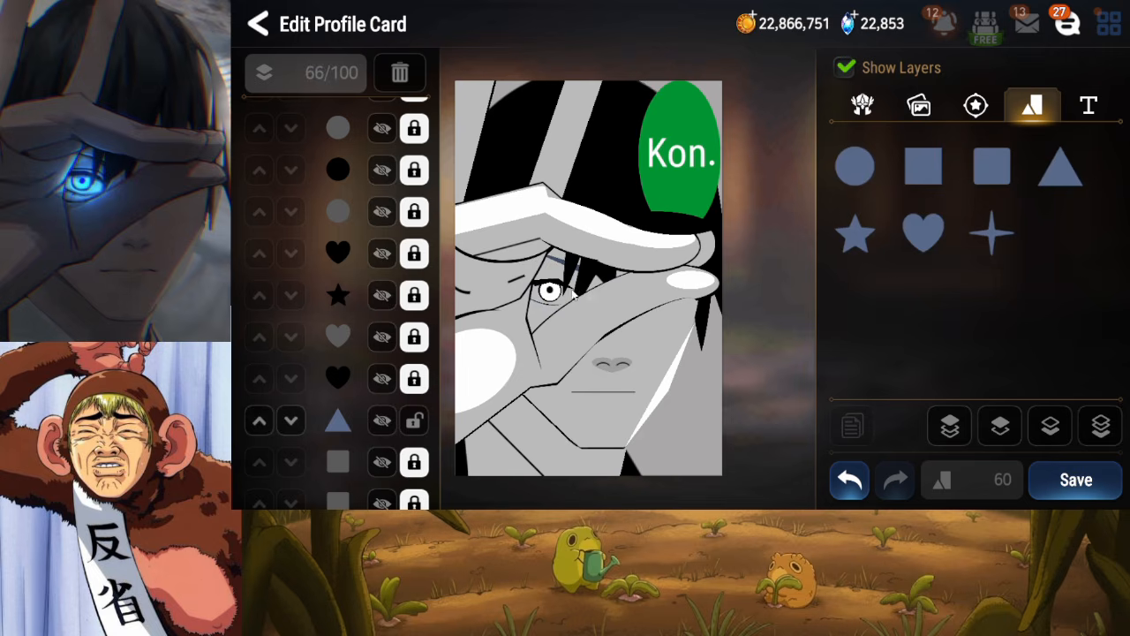
pyautogui.click(588, 293)
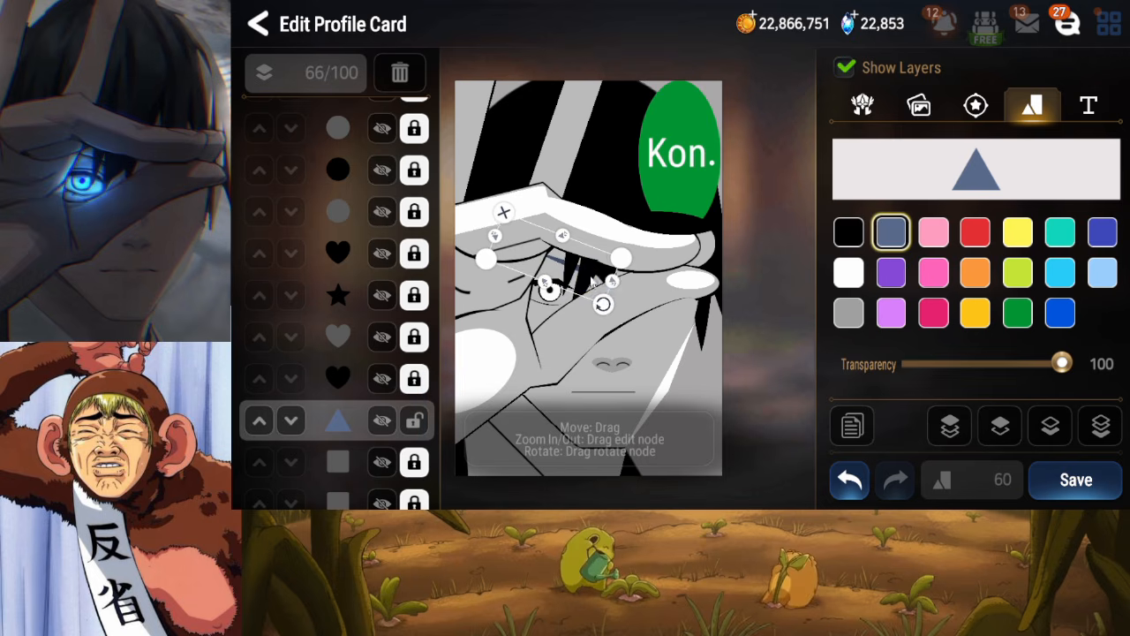
pyautogui.moveTo(589, 281); pyautogui.dragTo(616, 284)
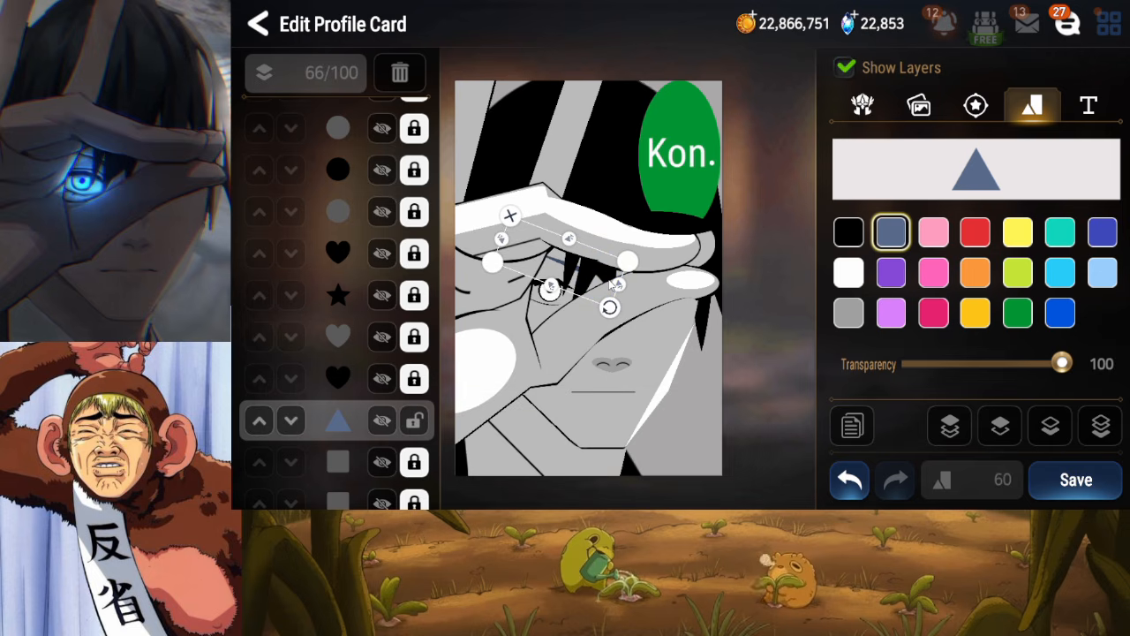
# Color the eyebrow triangle black, lock it and save the card
pyautogui.click(850, 235)
pyautogui.click(414, 420)
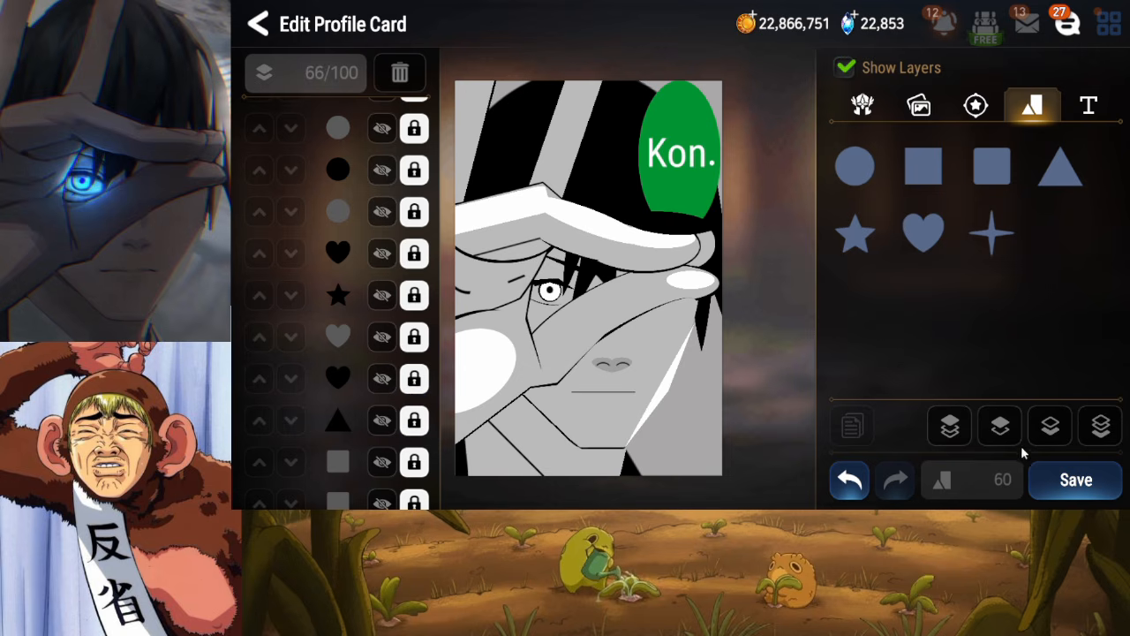
pyautogui.click(1073, 479)
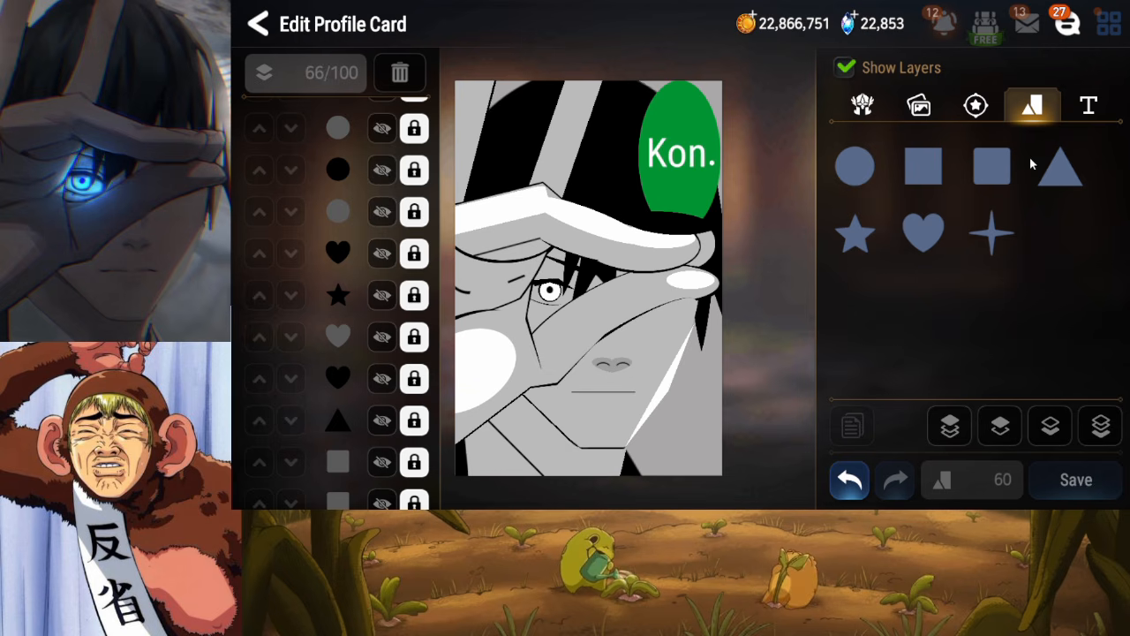
# Add the text "(", rotate it into a downward curve and place it just beneath the open eye
pyautogui.click(1095, 100)
pyautogui.click(947, 178)
pyautogui.click(703, 243)
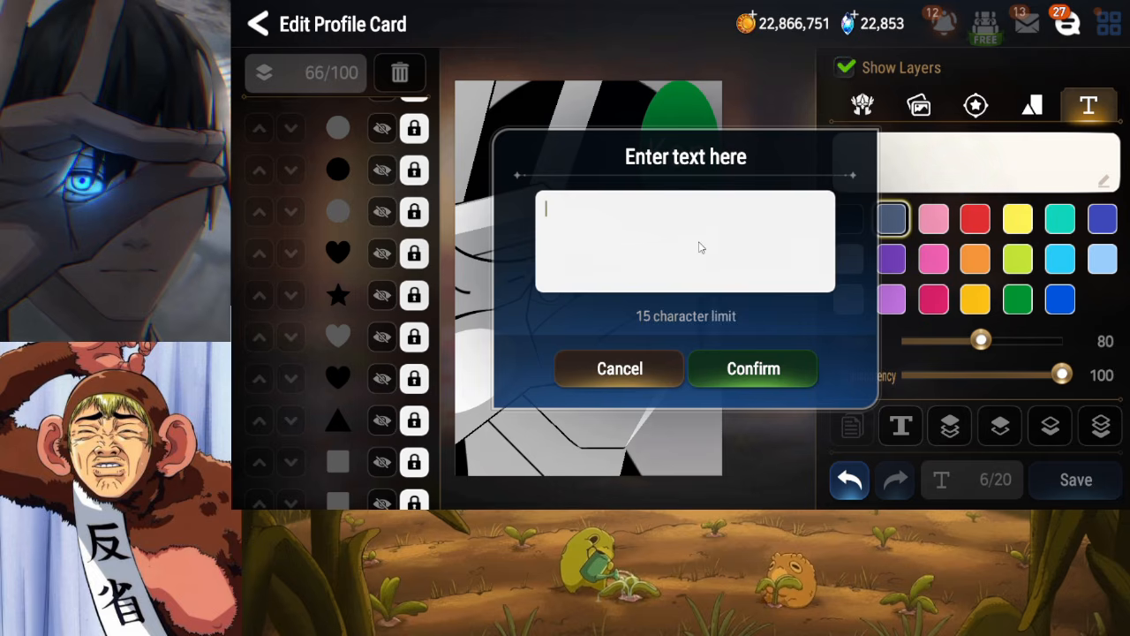
pyautogui.write('(')
pyautogui.click(808, 362)
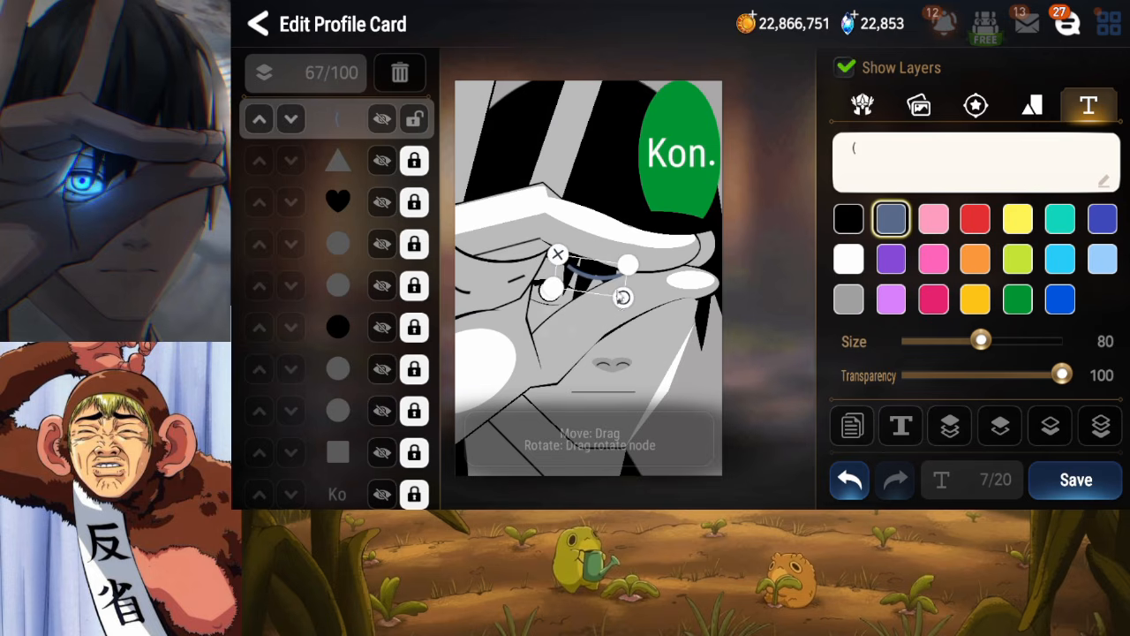
pyautogui.moveTo(590, 276); pyautogui.dragTo(555, 315)
# Send the "(" curve to the back and raise it through the stack until it shows over the face under the eye
pyautogui.click(1101, 427)
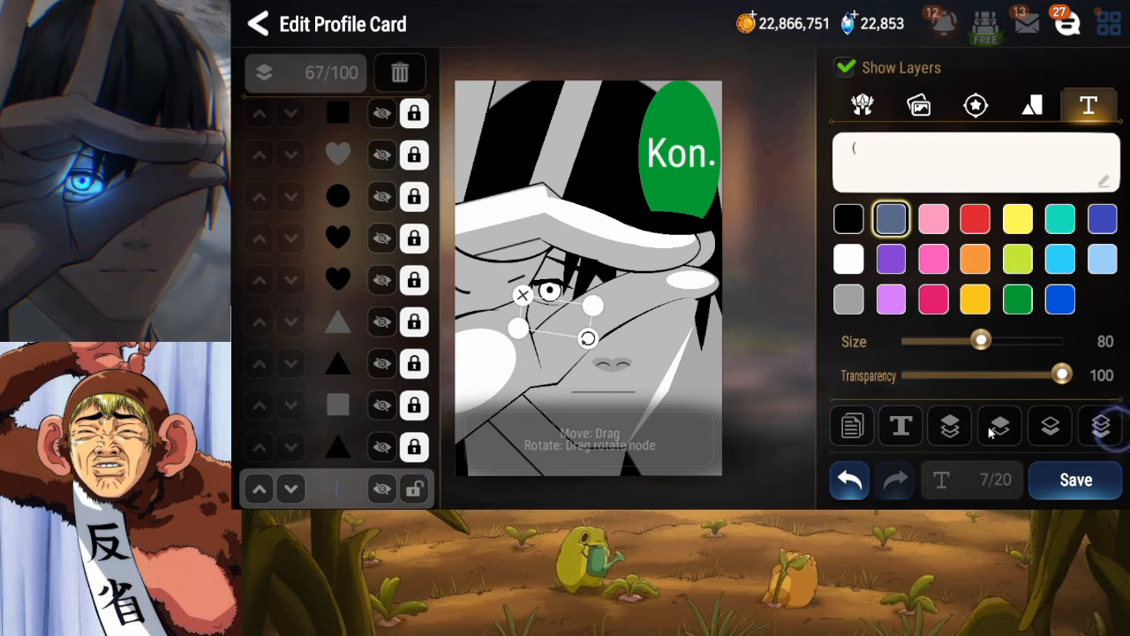
pyautogui.click(1001, 430)
pyautogui.click(1000, 430)
pyautogui.click(1003, 431)
pyautogui.click(1004, 432)
pyautogui.click(1004, 432)
pyautogui.click(1005, 432)
pyautogui.click(1004, 432)
pyautogui.click(1005, 433)
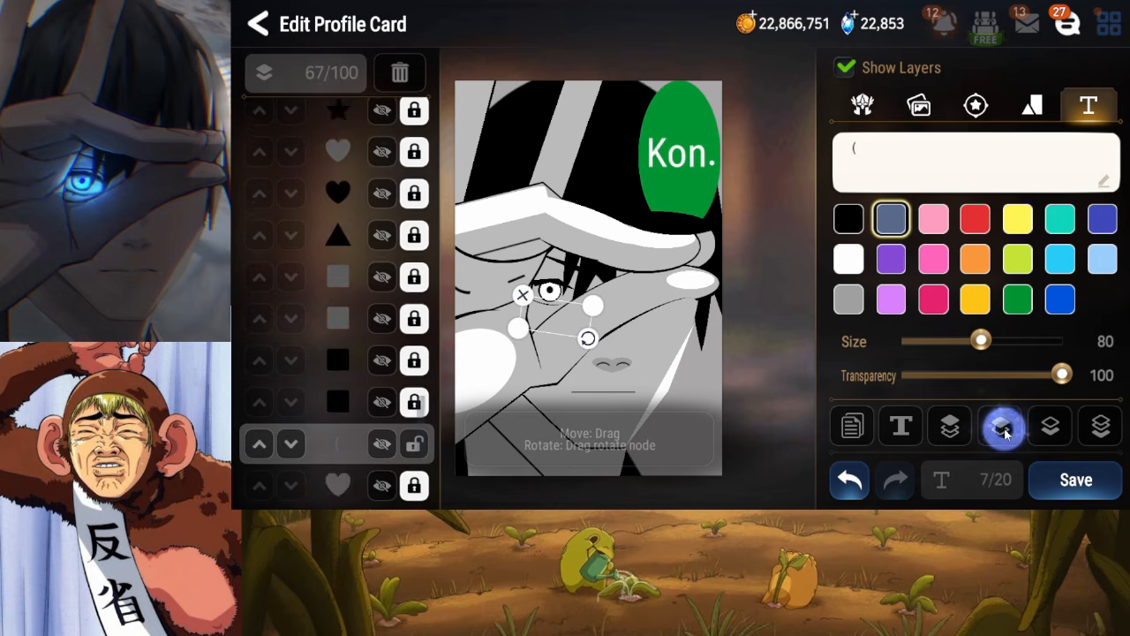
pyautogui.click(1004, 432)
pyautogui.click(1004, 432)
pyautogui.click(1004, 432)
pyautogui.click(1004, 432)
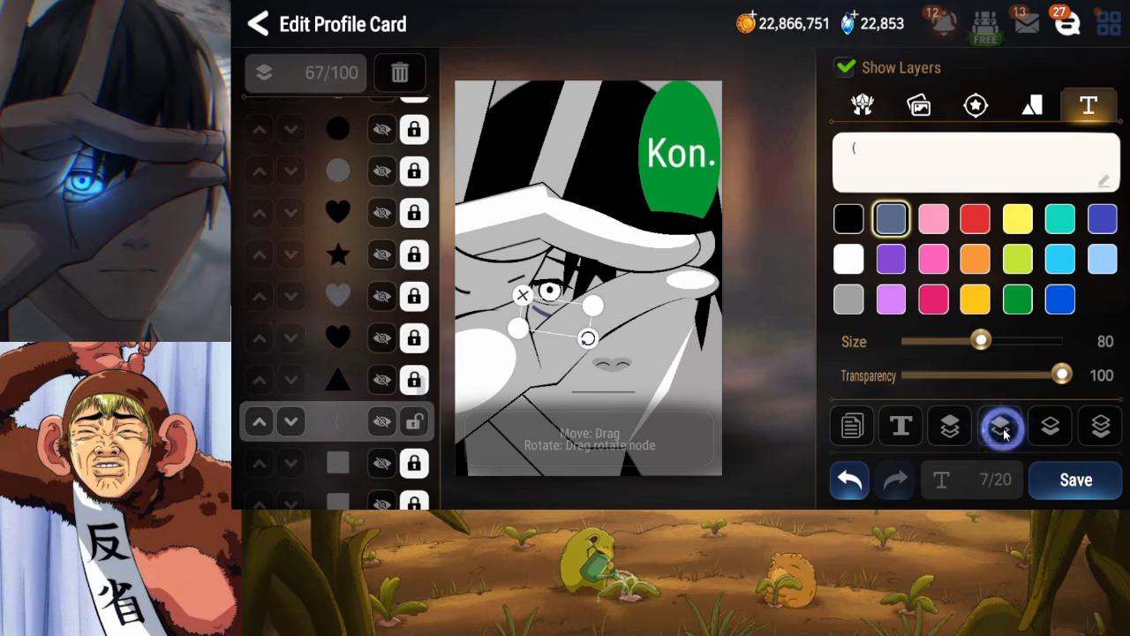
pyautogui.click(1004, 432)
pyautogui.click(1005, 432)
pyautogui.click(1004, 432)
pyautogui.click(1005, 432)
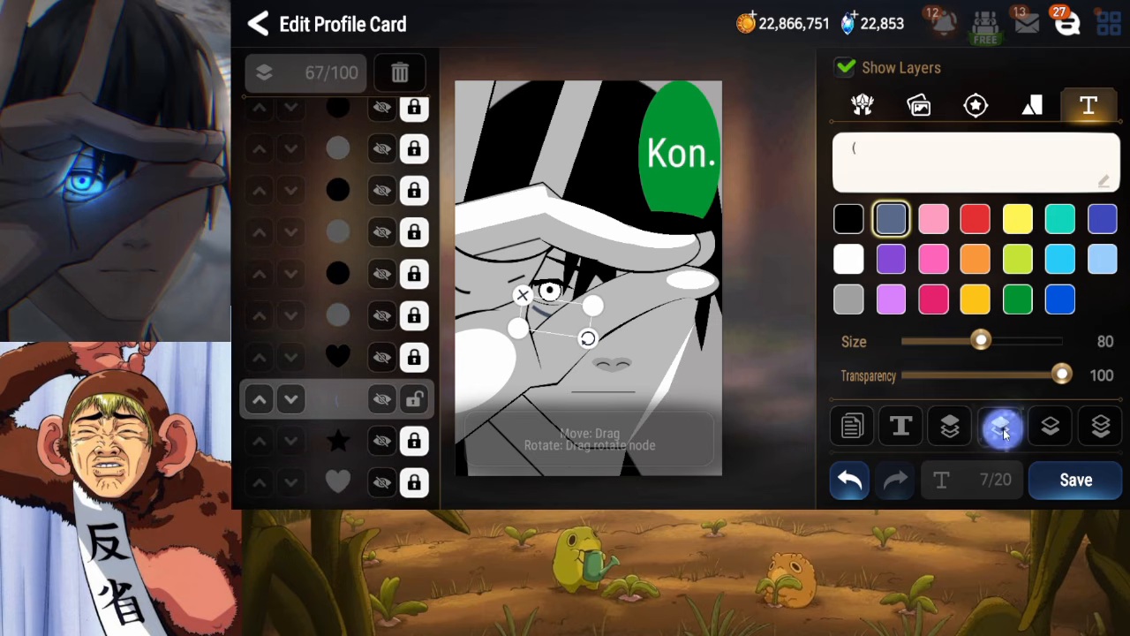
pyautogui.click(1004, 432)
pyautogui.click(1004, 432)
pyautogui.click(1004, 431)
pyautogui.click(1004, 432)
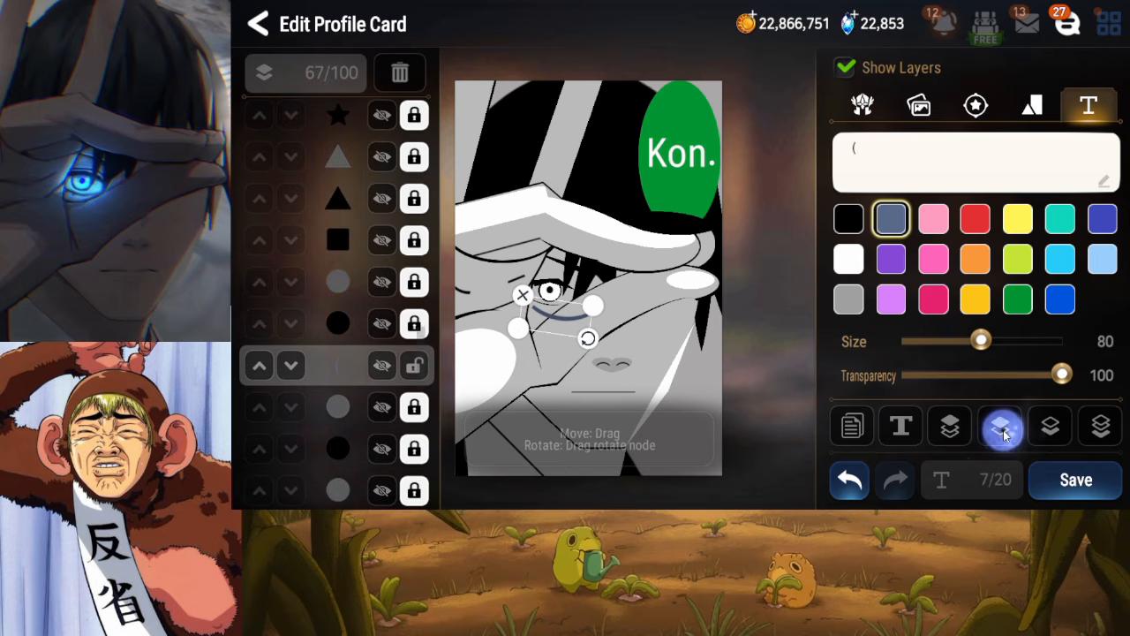
pyautogui.click(1007, 430)
# Tilt the "(" curve to follow the lower eyelid, color it black and set its size to 91
pyautogui.moveTo(574, 326); pyautogui.dragTo(604, 343)
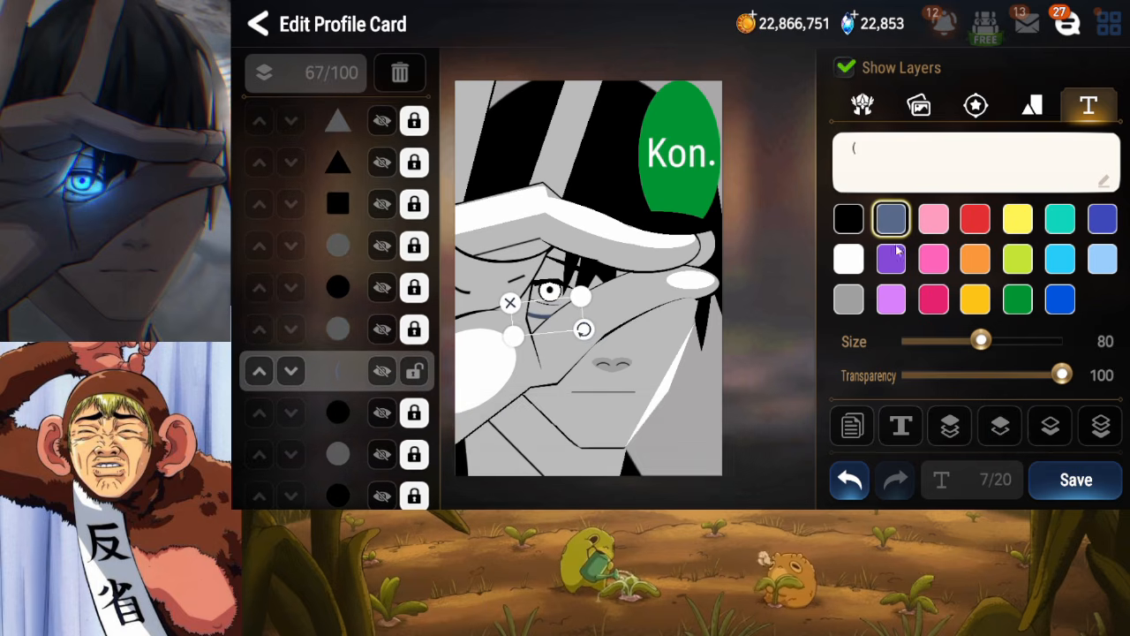
pyautogui.moveTo(981, 341); pyautogui.dragTo(1031, 345)
pyautogui.click(848, 218)
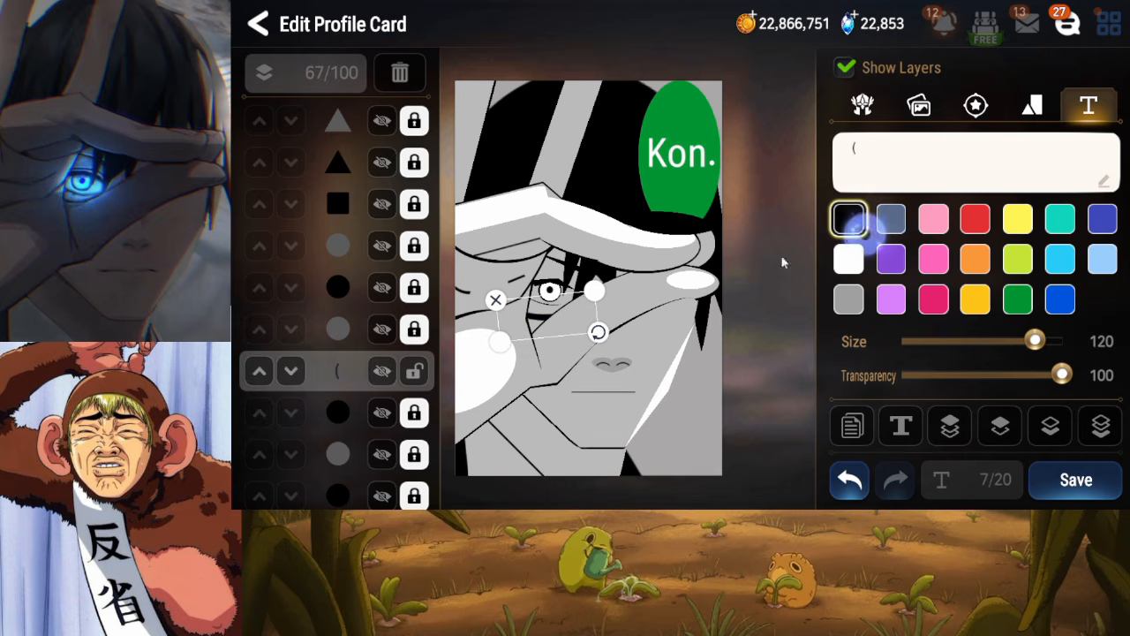
pyautogui.moveTo(539, 325); pyautogui.dragTo(601, 328)
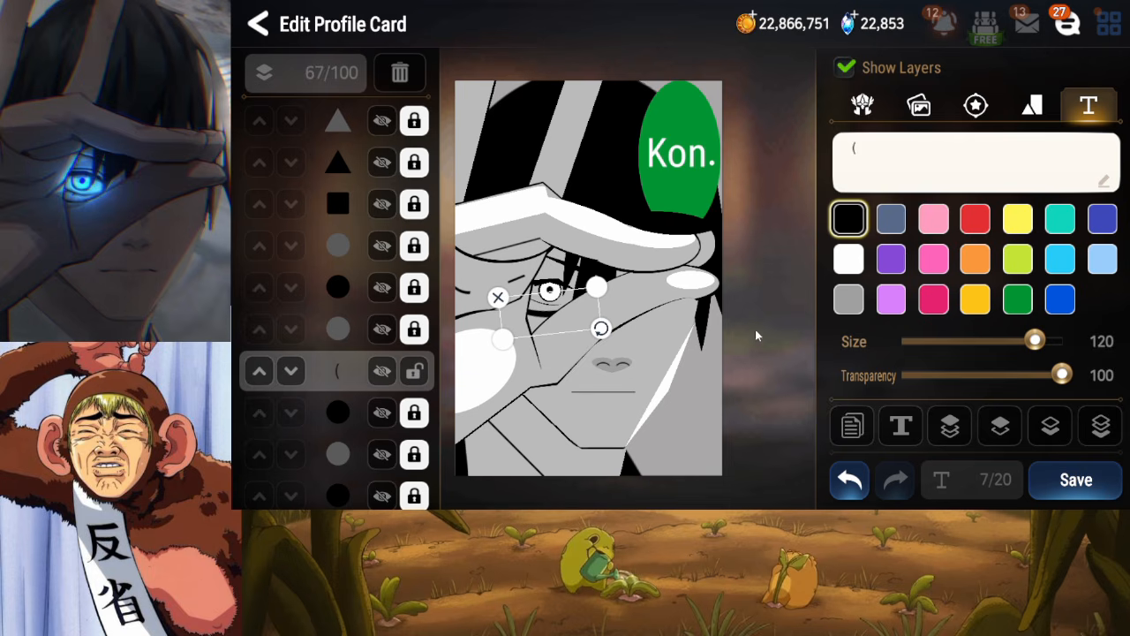
pyautogui.moveTo(1027, 350); pyautogui.dragTo(998, 346)
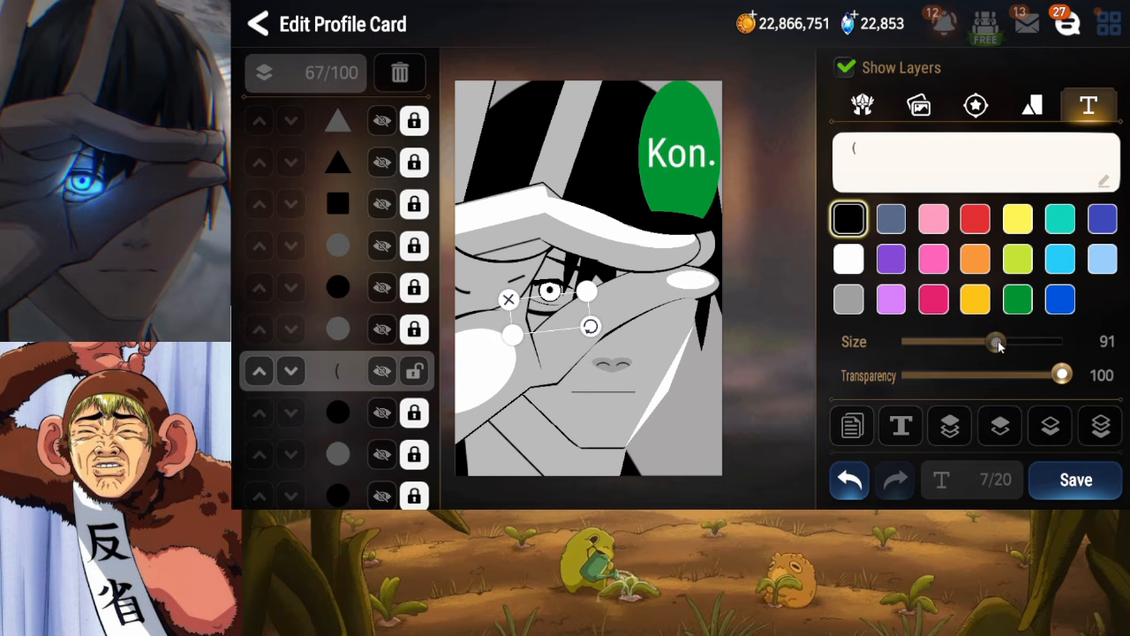
# Add a circle, send it to the back and raise it through the stack to just above the "(" curve layer
pyautogui.click(1032, 106)
pyautogui.click(976, 106)
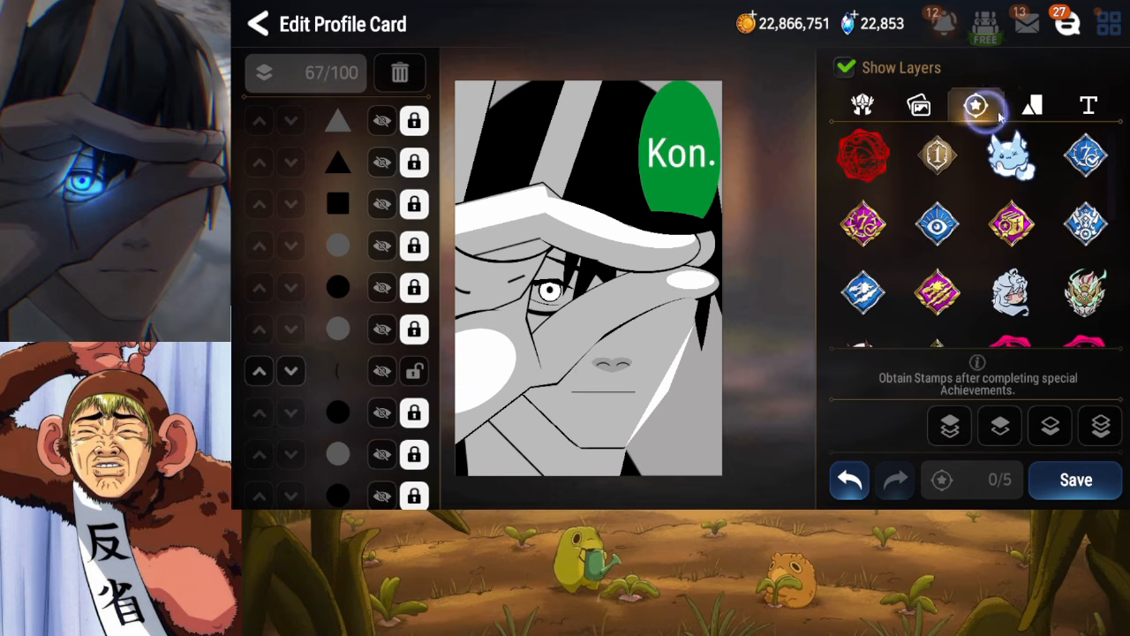
pyautogui.click(1035, 108)
pyautogui.click(855, 166)
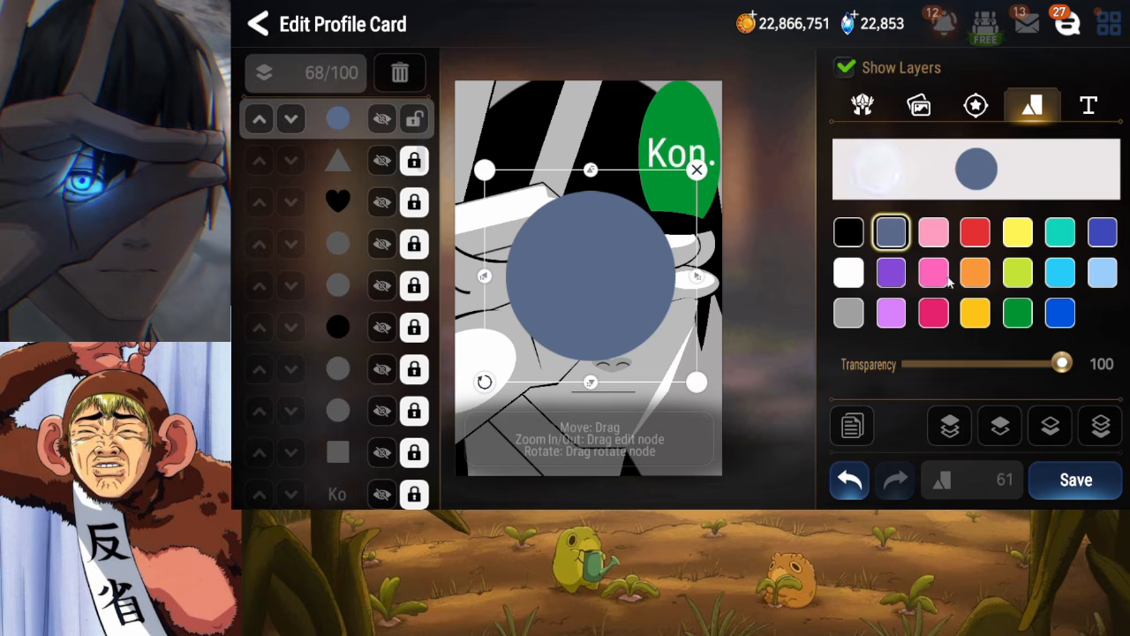
pyautogui.click(1102, 426)
pyautogui.click(1001, 427)
pyautogui.click(1002, 428)
pyautogui.click(1003, 428)
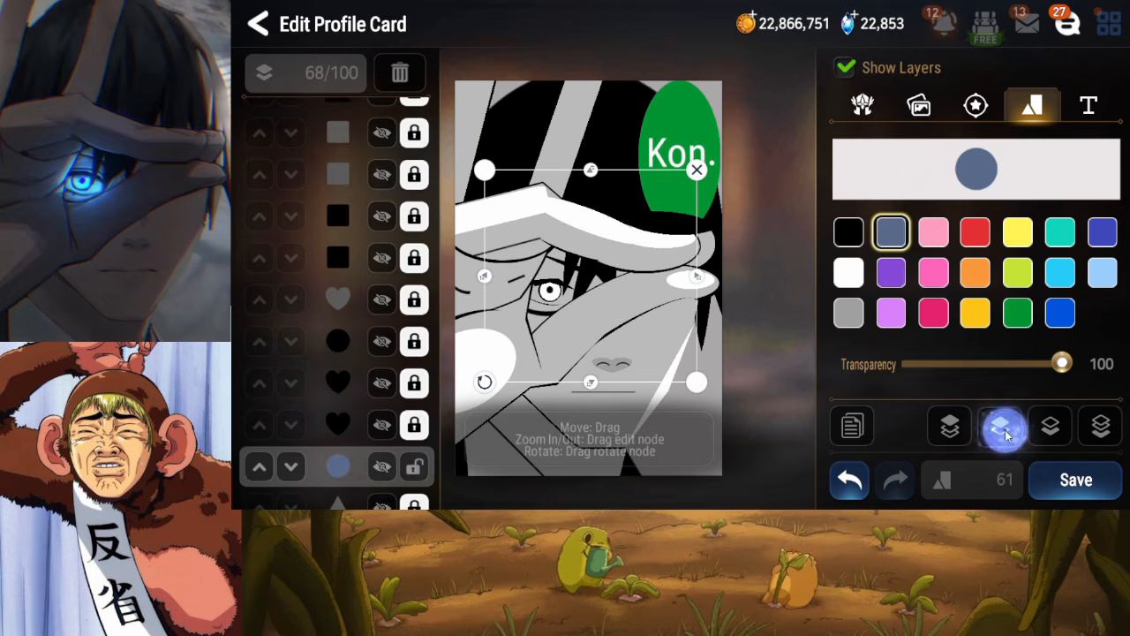
pyautogui.click(1003, 428)
pyautogui.click(1003, 428)
pyautogui.click(1003, 428)
pyautogui.click(1003, 429)
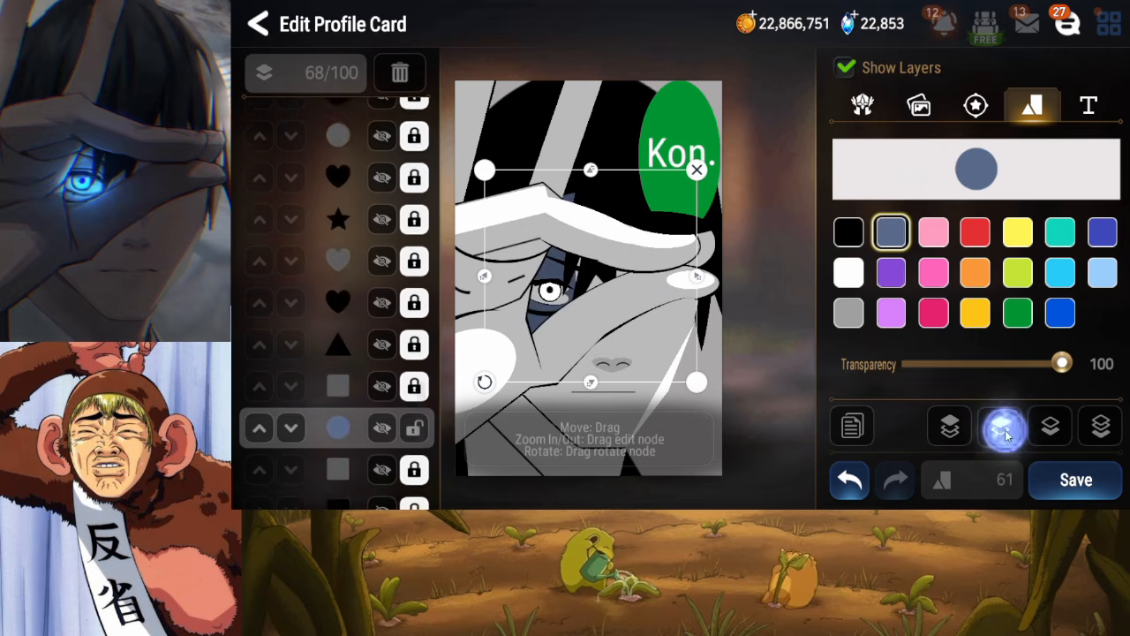
pyautogui.click(1003, 429)
pyautogui.click(1002, 428)
pyautogui.click(1003, 429)
pyautogui.click(1003, 429)
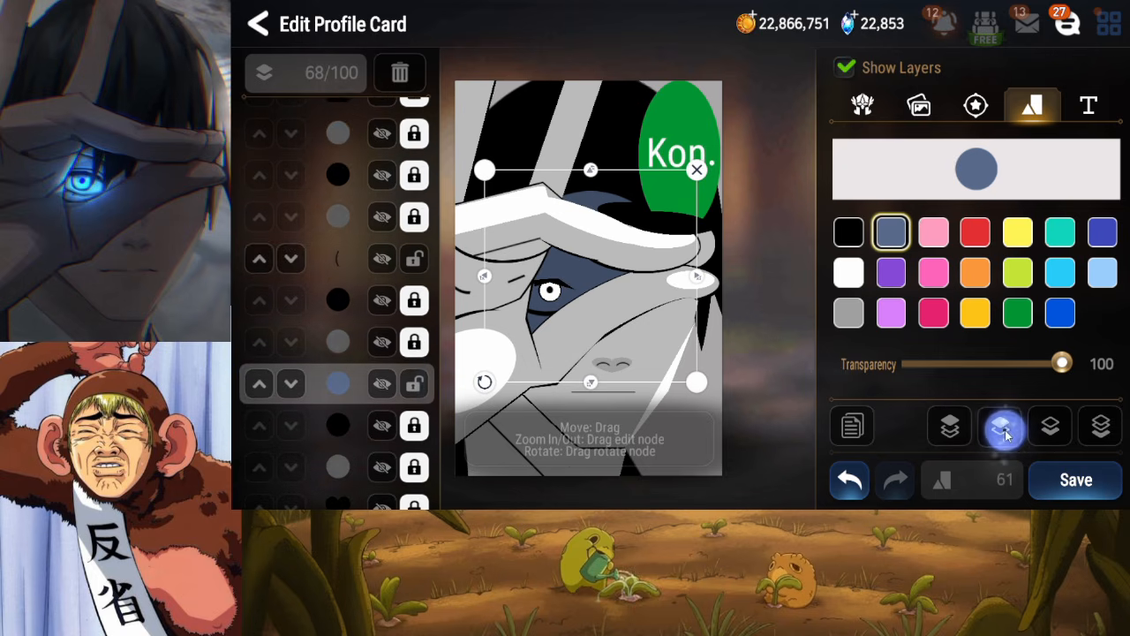
pyautogui.click(1002, 428)
pyautogui.click(1003, 428)
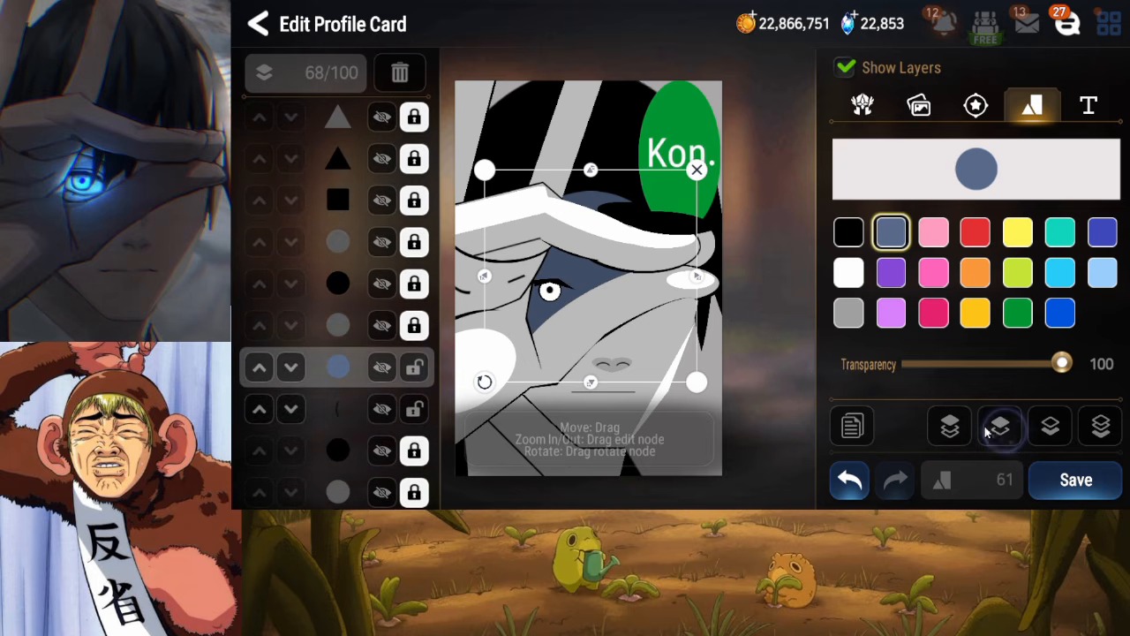
# Try the circle as a flattened, tilted white ellipse under the eye, lock the black "(" curve, and delete the ellipse
pyautogui.click(848, 273)
pyautogui.click(411, 409)
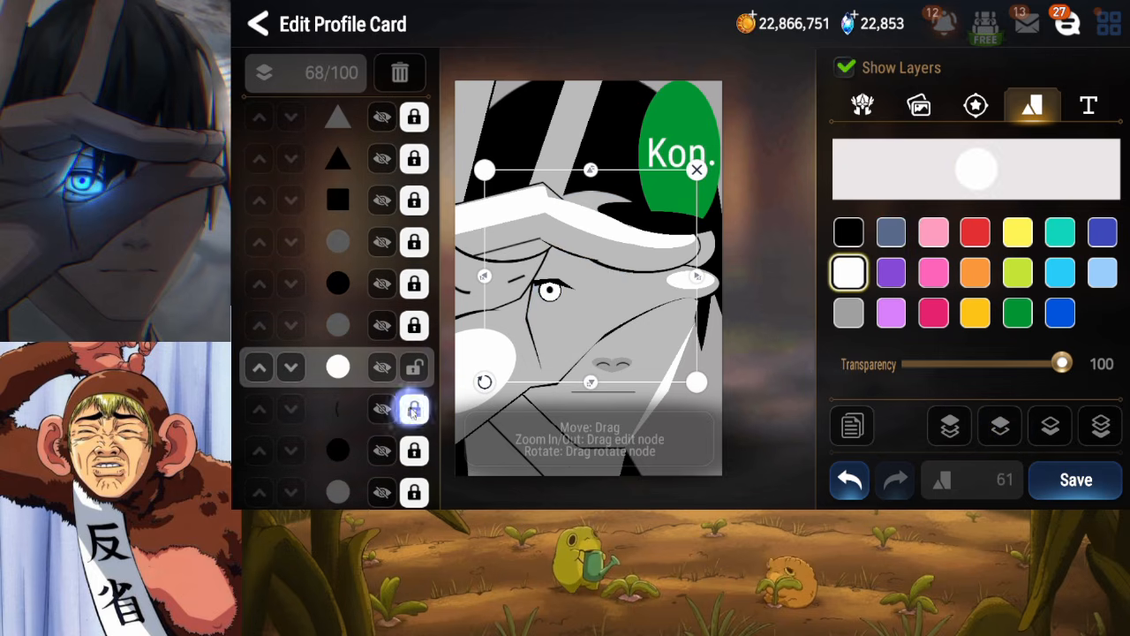
pyautogui.moveTo(594, 166); pyautogui.dragTo(554, 291)
pyautogui.click(556, 300)
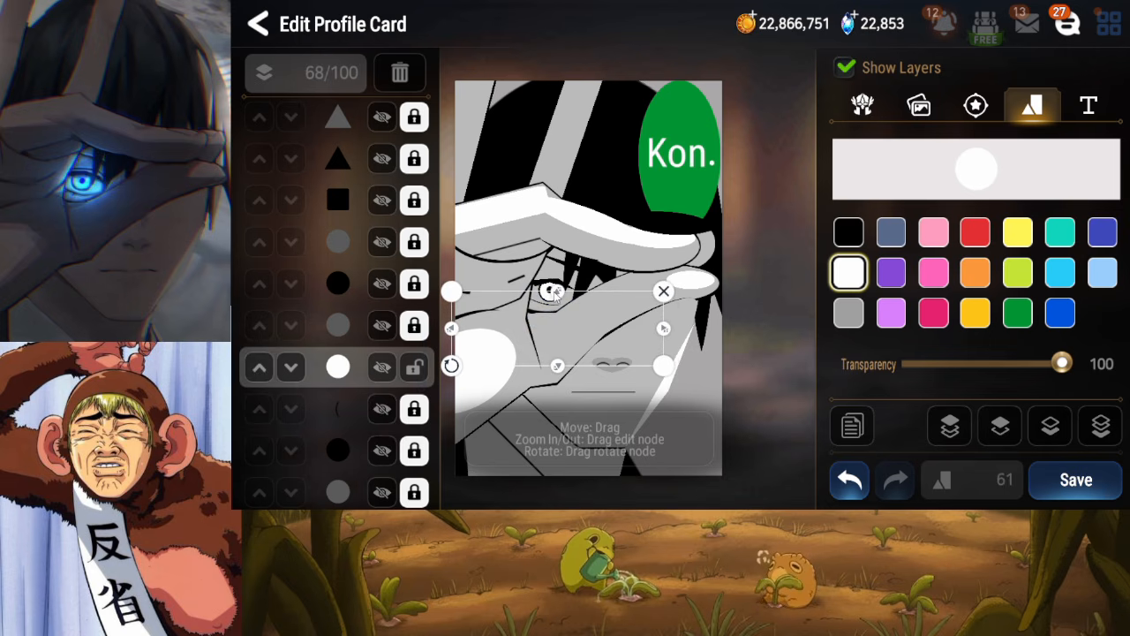
pyautogui.moveTo(472, 366); pyautogui.dragTo(471, 359)
pyautogui.click(568, 347)
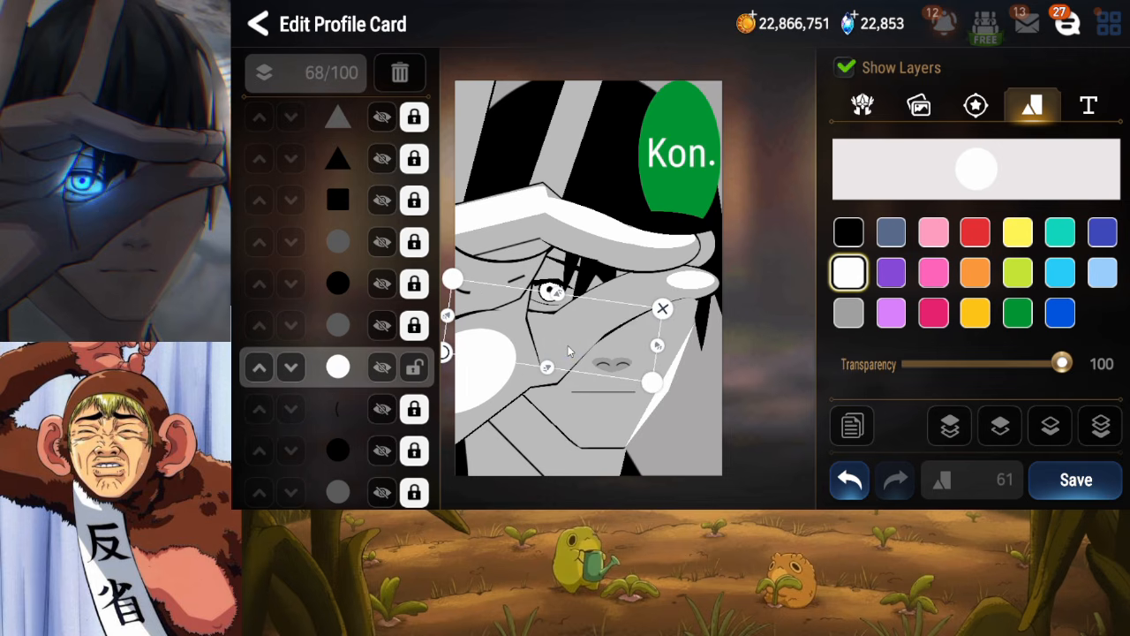
pyautogui.click(662, 308)
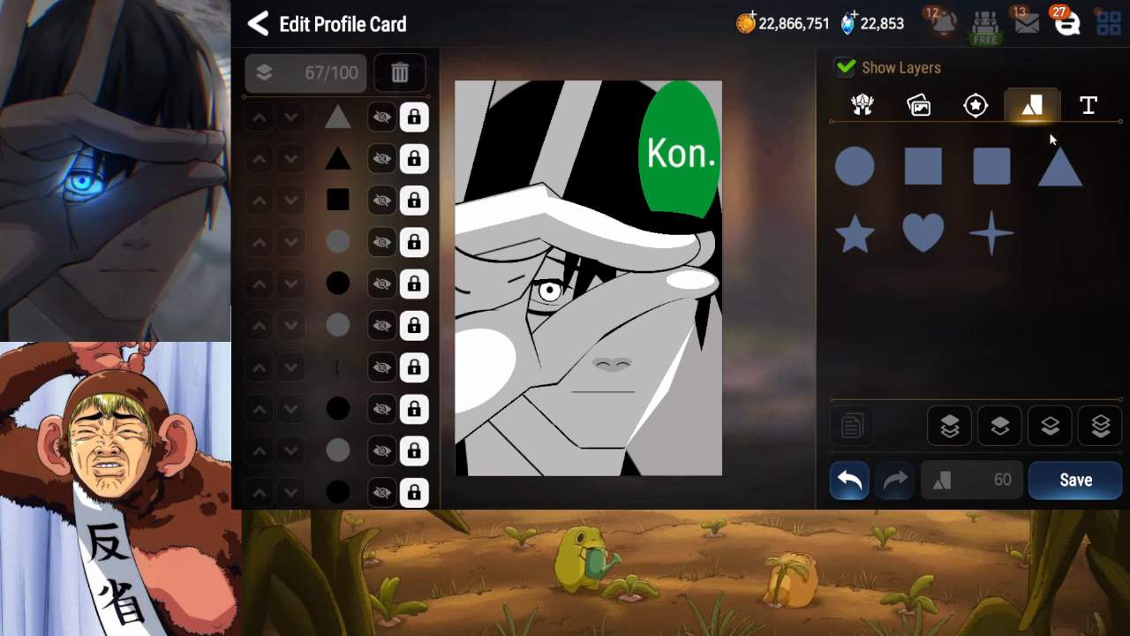
# Add another "(" text, color it white, rotate it into a downward curve and place it beneath the open eye
pyautogui.click(1089, 105)
pyautogui.click(976, 164)
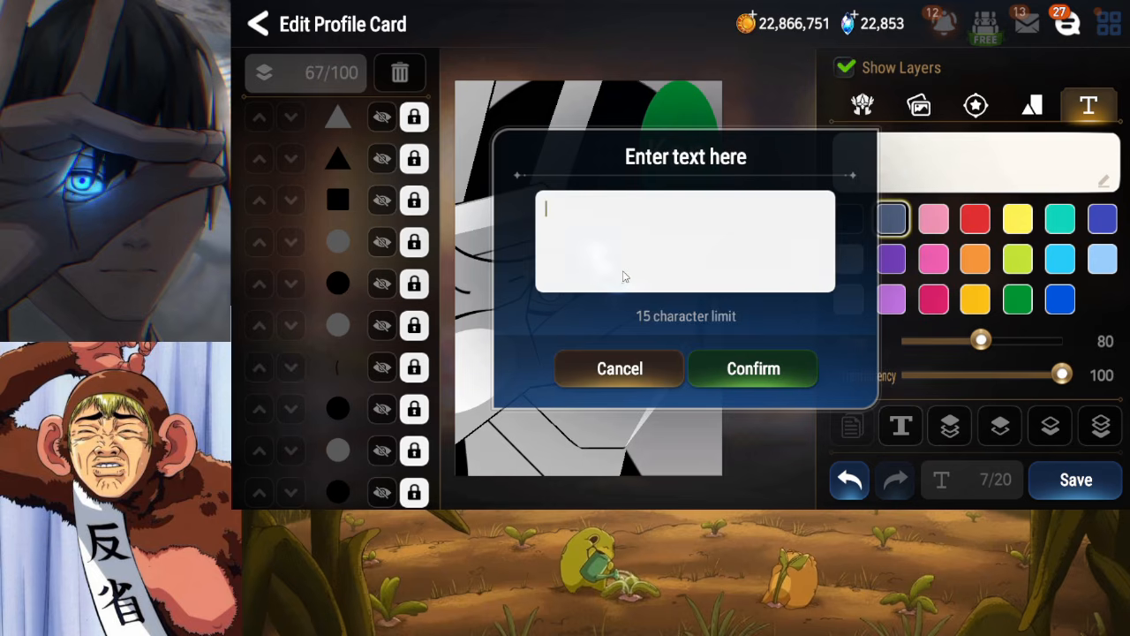
pyautogui.click(730, 384)
pyautogui.click(850, 258)
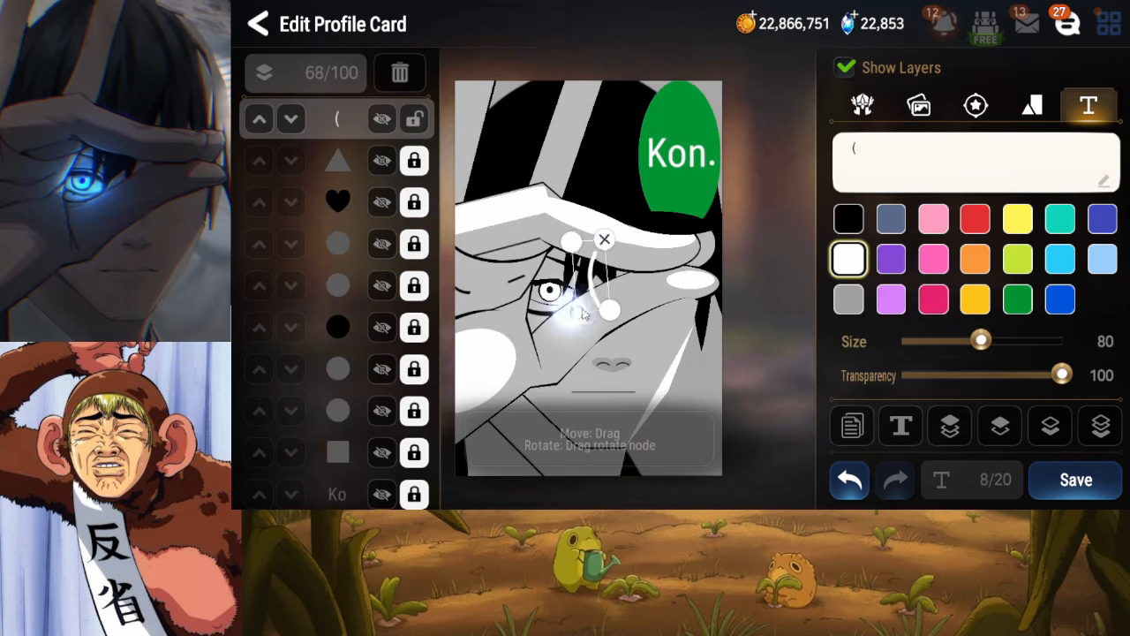
pyautogui.moveTo(582, 313)
pyautogui.mouseDown()
pyautogui.moveTo(628, 285)
pyautogui.moveTo(565, 321)
pyautogui.mouseUp()
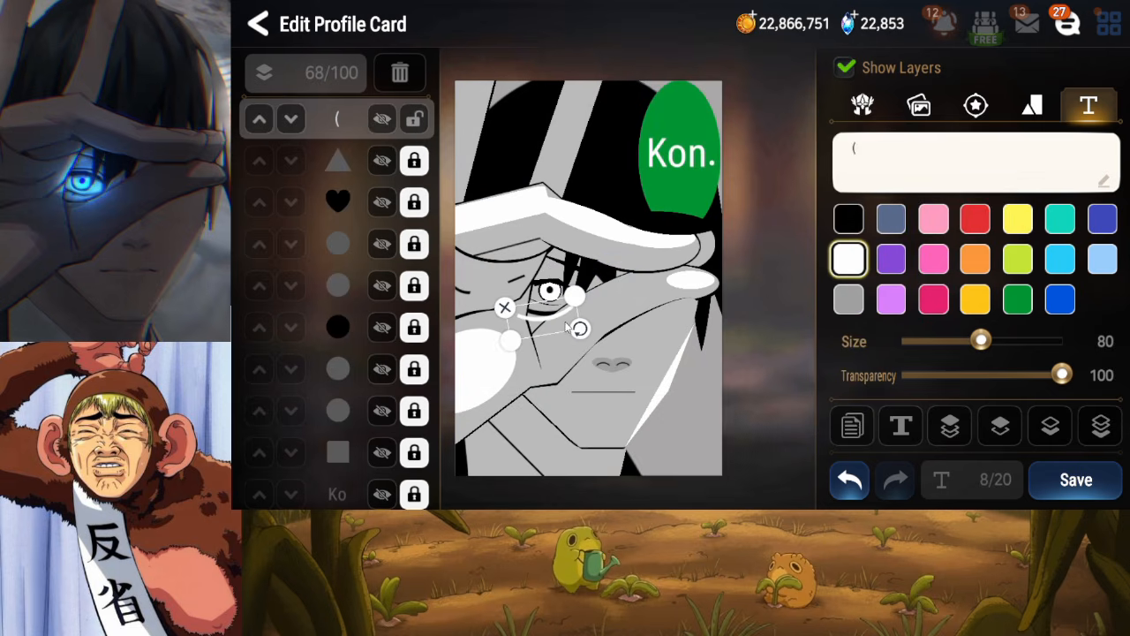
# Send the white "(" curve to the back and raise it through the stack to above the black "(" curve
pyautogui.click(1098, 431)
pyautogui.click(1008, 433)
pyautogui.click(1008, 432)
pyautogui.click(1007, 433)
pyautogui.click(1008, 432)
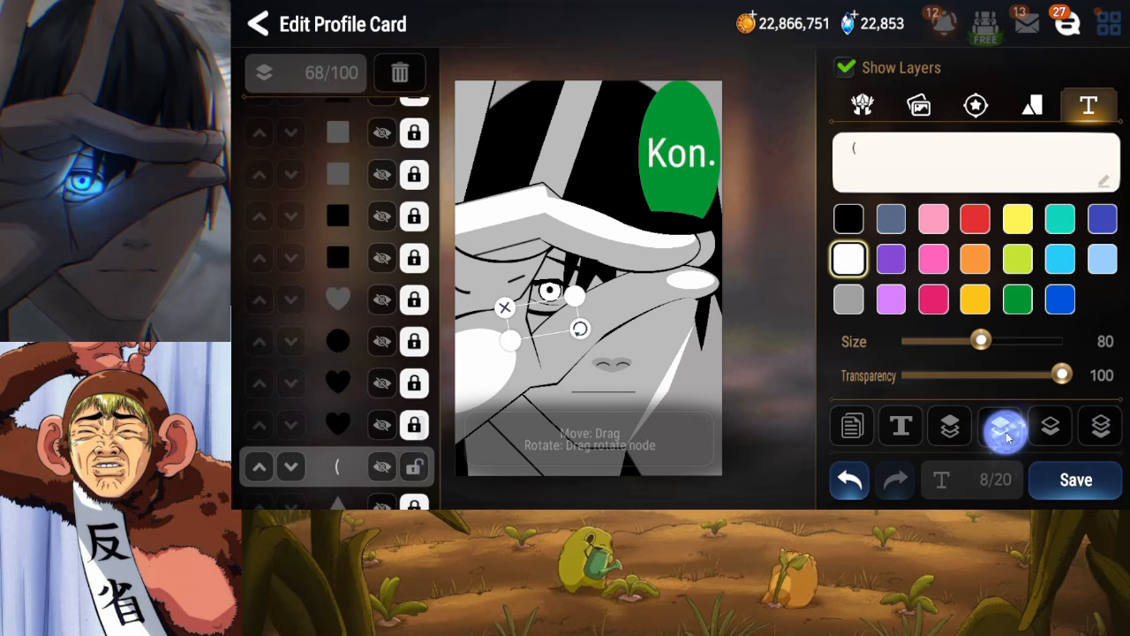
pyautogui.click(1008, 433)
pyautogui.click(1008, 433)
pyautogui.click(1008, 433)
pyautogui.click(1008, 433)
pyautogui.click(1008, 432)
pyautogui.click(1008, 433)
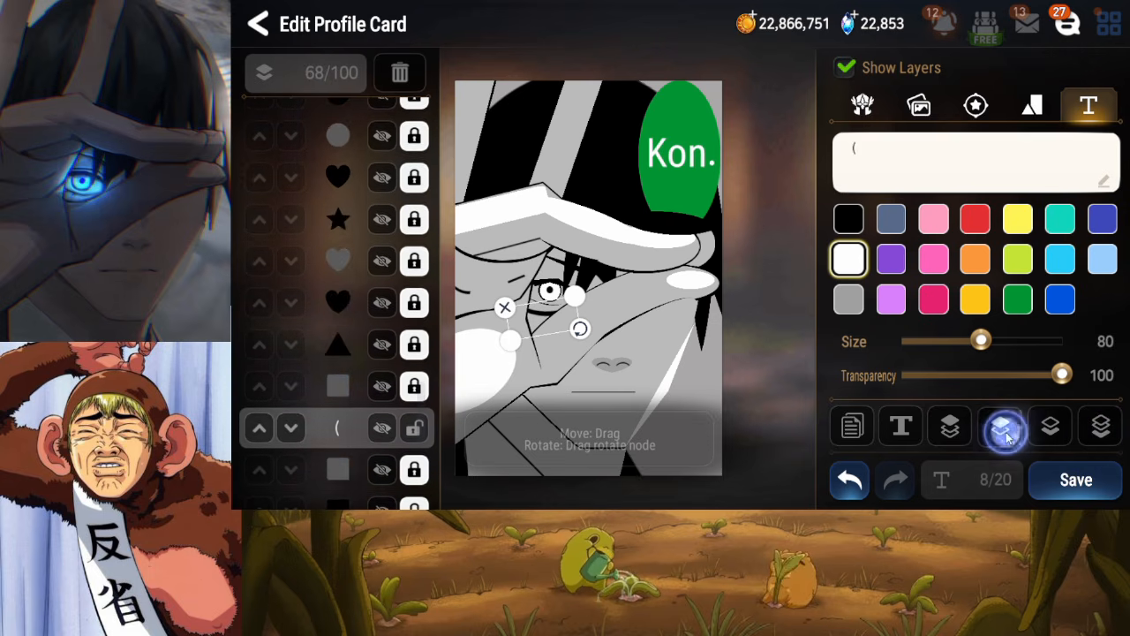
pyautogui.click(1008, 433)
pyautogui.click(1008, 432)
pyautogui.click(1008, 433)
pyautogui.click(1007, 433)
pyautogui.click(1007, 432)
pyautogui.click(1008, 433)
pyautogui.click(1007, 433)
pyautogui.click(1008, 433)
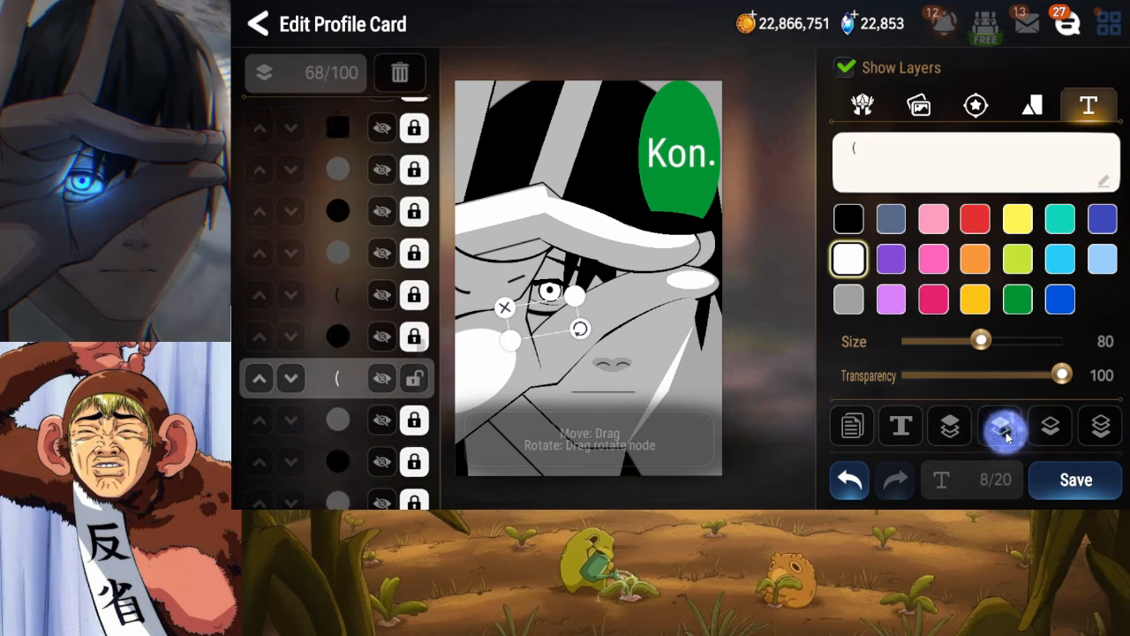
pyautogui.click(1007, 432)
pyautogui.click(1008, 432)
pyautogui.click(1008, 433)
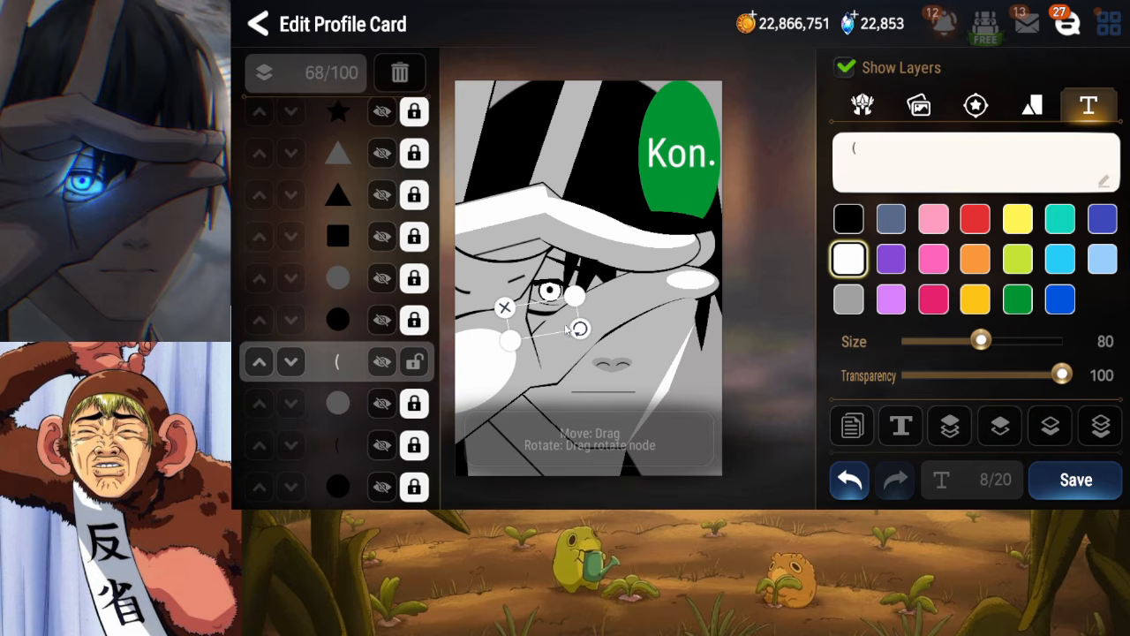
# Nudge the white "(" curve up, lower it one layer, and undo its enlargement to size 137
pyautogui.moveTo(568, 330); pyautogui.dragTo(580, 301)
pyautogui.click(1056, 436)
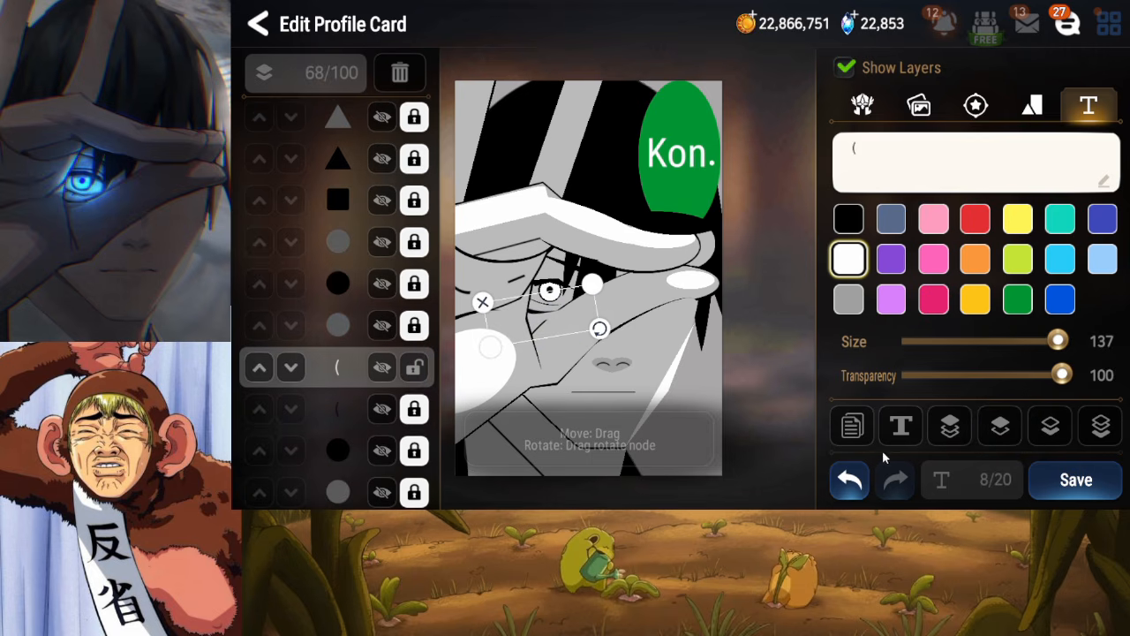
pyautogui.click(849, 479)
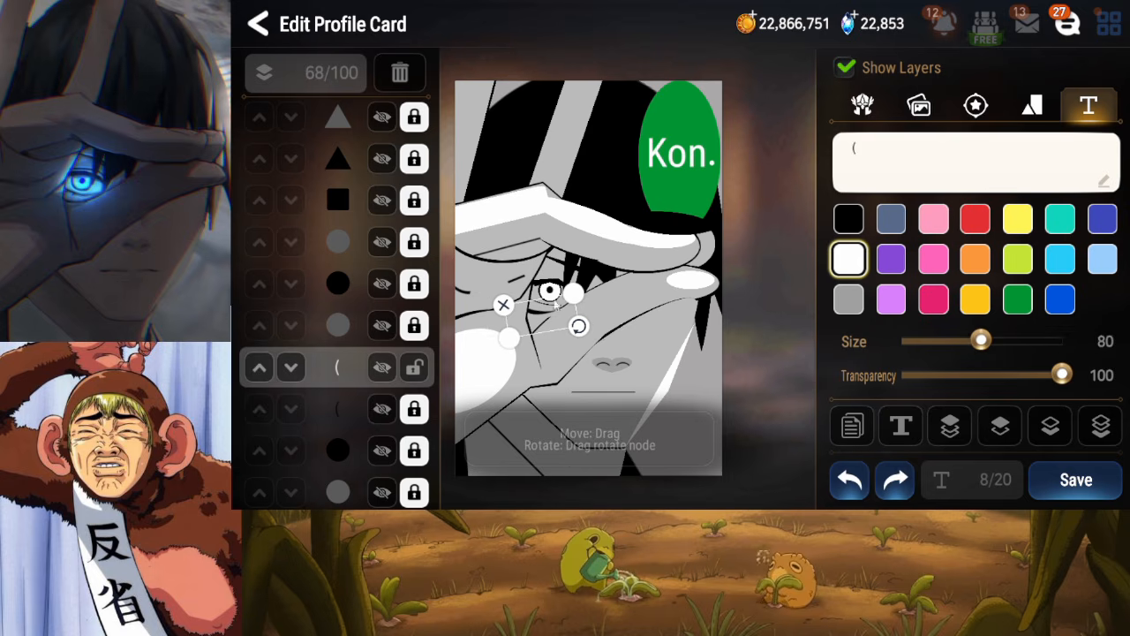
# Align the "(" curve with the lower eyelid using a temporary pink color, restore white, lock it and save the card
pyautogui.click(925, 299)
pyautogui.moveTo(578, 327); pyautogui.dragTo(548, 317)
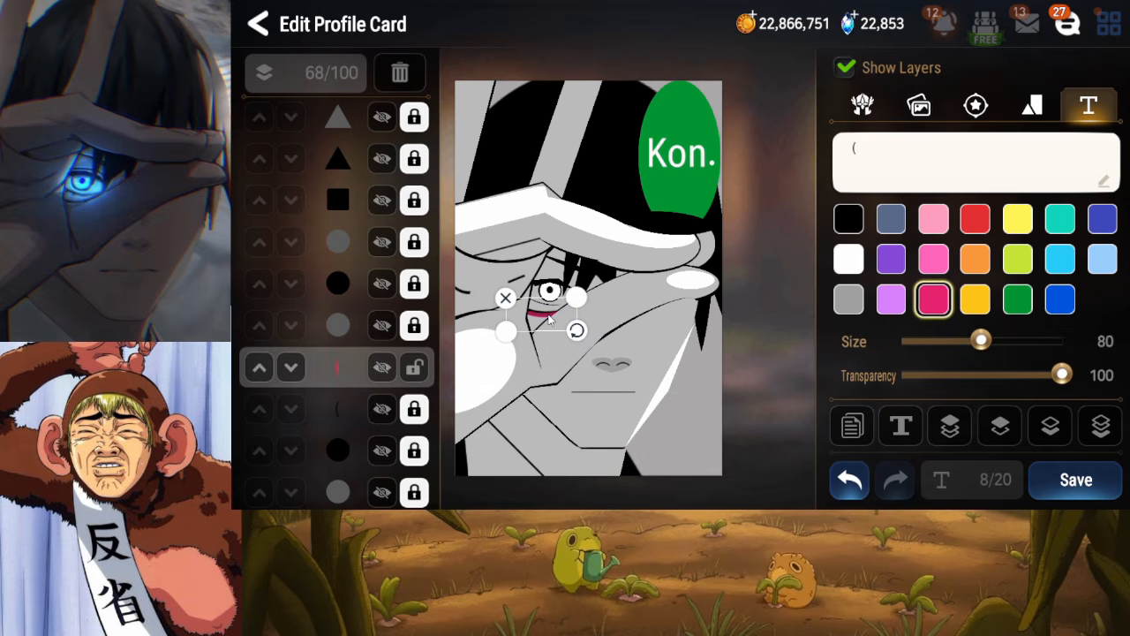
pyautogui.click(850, 259)
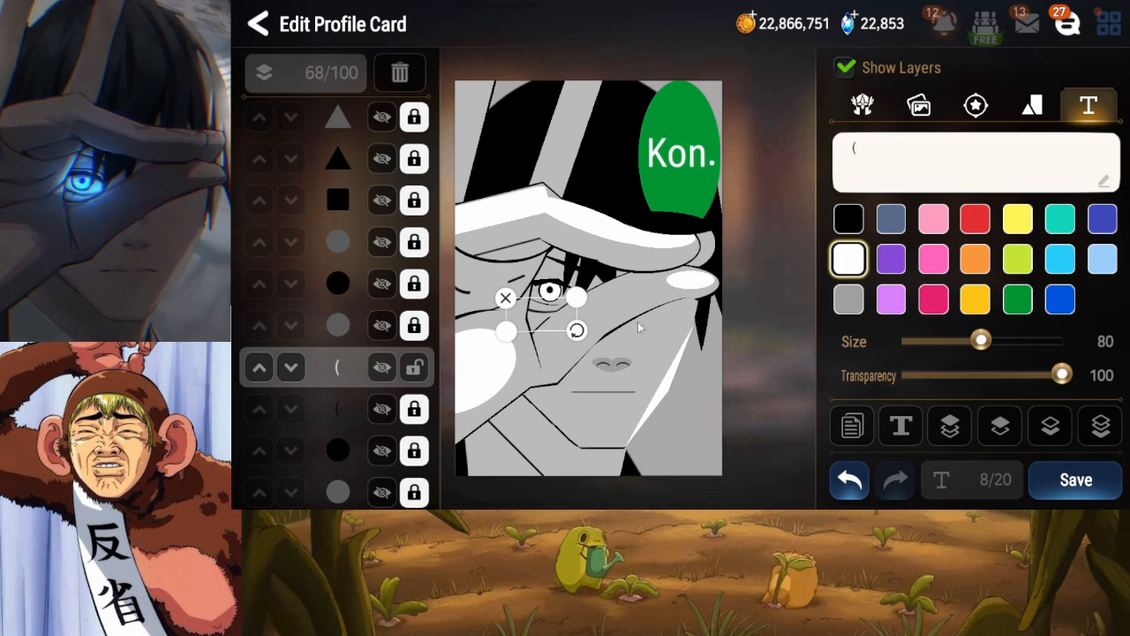
pyautogui.click(414, 369)
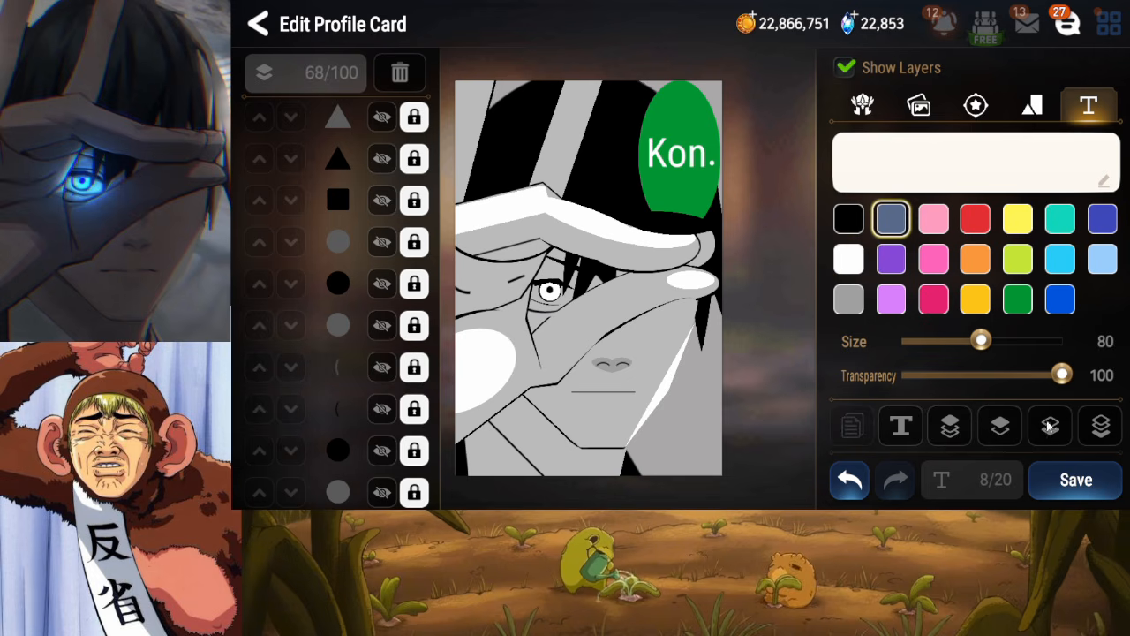
pyautogui.click(1069, 479)
# Unlock the tilted black circle layered just below the "(" curves, shift it slightly up and right, lock it and save the card
pyautogui.click(378, 409)
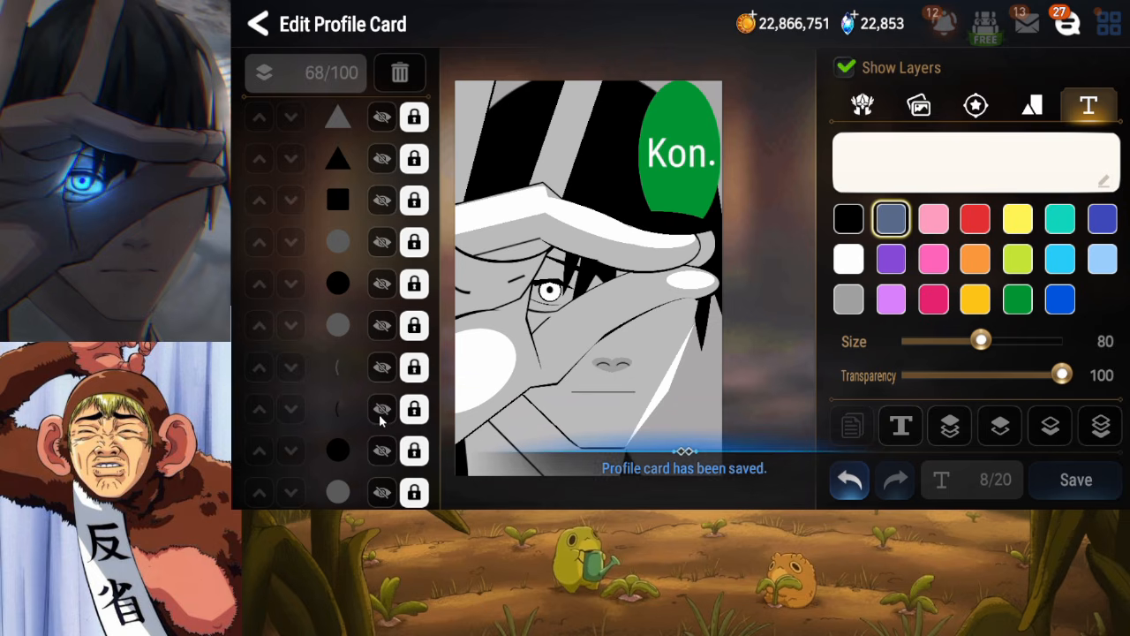
pyautogui.moveTo(377, 447); pyautogui.dragTo(385, 400)
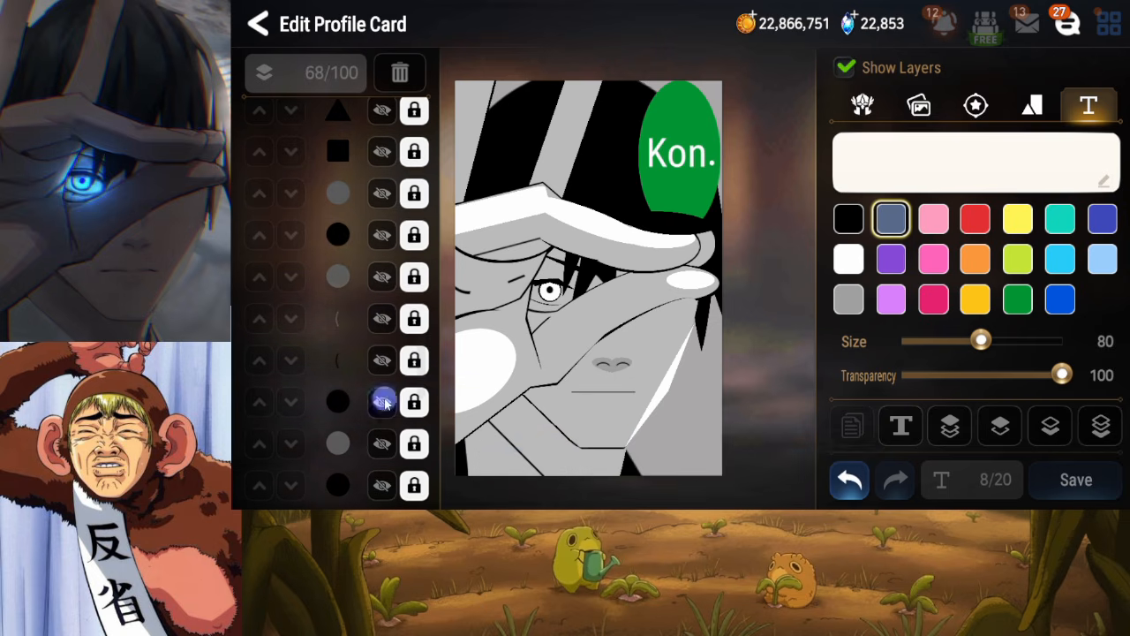
pyautogui.click(414, 402)
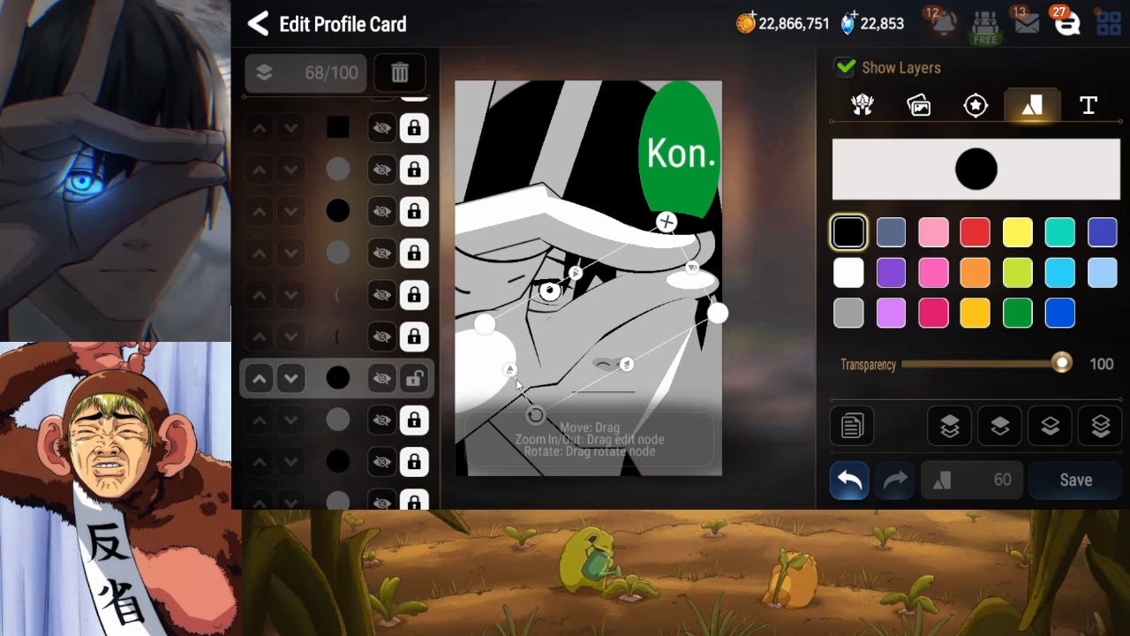
pyautogui.moveTo(517, 384); pyautogui.dragTo(517, 383)
pyautogui.moveTo(562, 351); pyautogui.dragTo(570, 346)
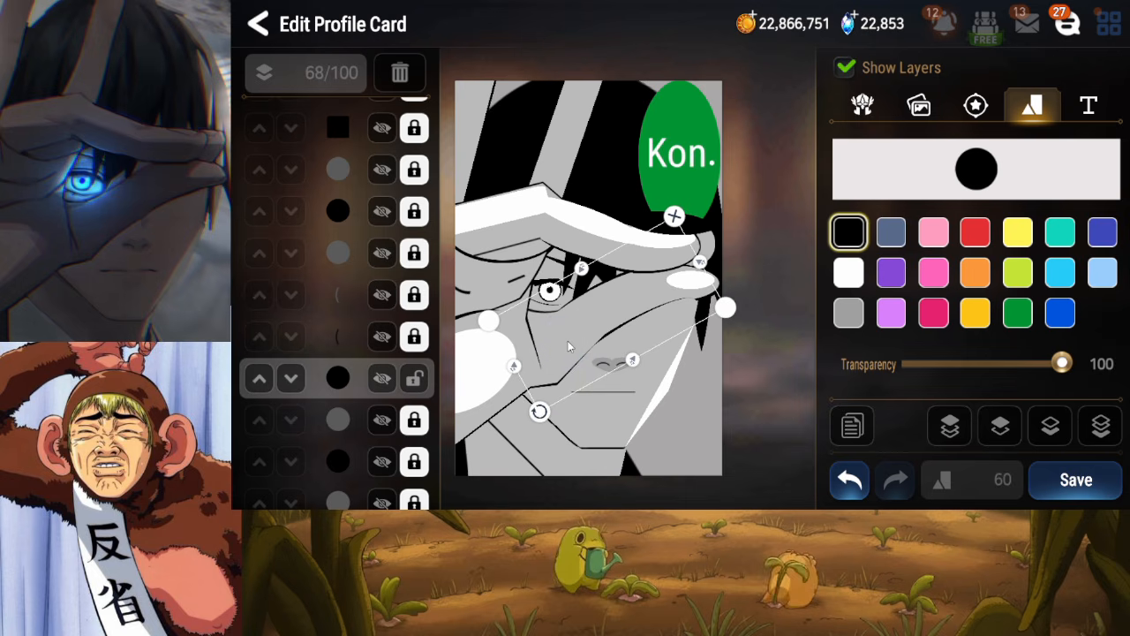
pyautogui.click(414, 379)
pyautogui.click(1053, 475)
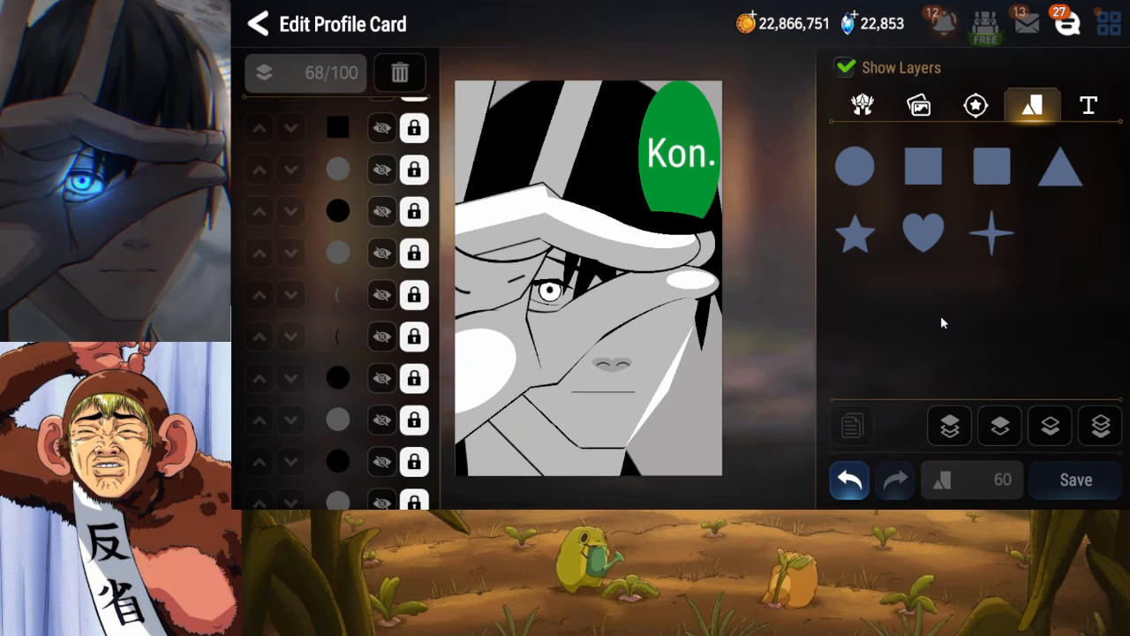
# Find the green ellipse in the layer stack, unlock it and bring it to the front
pyautogui.moveTo(284, 196); pyautogui.dragTo(304, 380)
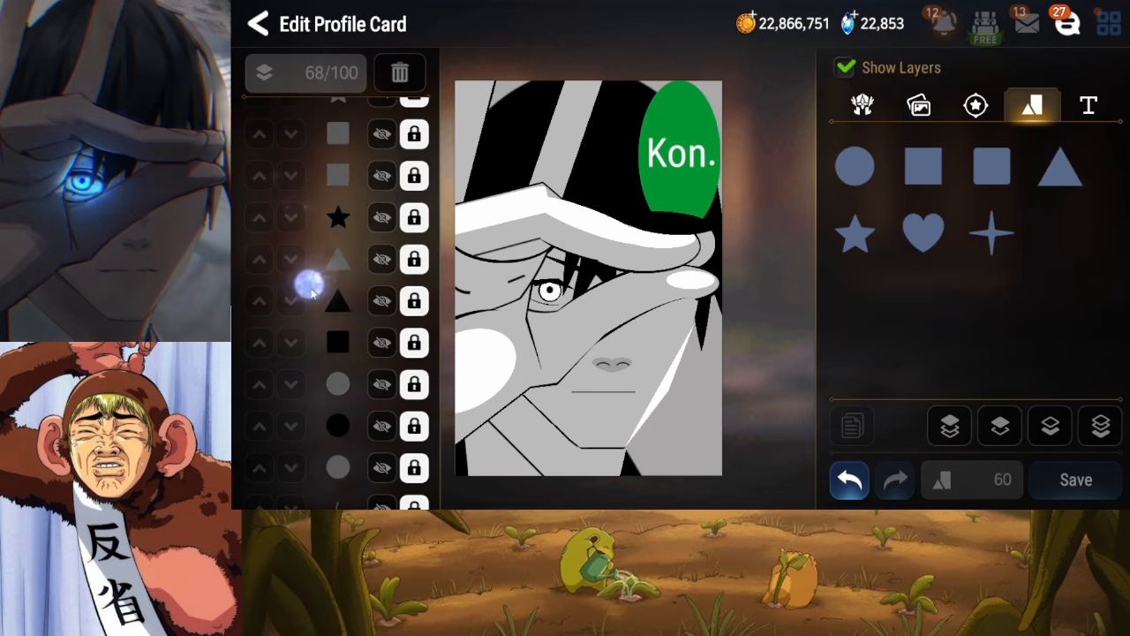
pyautogui.moveTo(309, 284); pyautogui.dragTo(322, 468)
pyautogui.moveTo(344, 304); pyautogui.dragTo(327, 488)
pyautogui.moveTo(345, 330); pyautogui.dragTo(343, 476)
pyautogui.moveTo(364, 297); pyautogui.dragTo(340, 433)
pyautogui.moveTo(338, 429); pyautogui.dragTo(358, 291)
pyautogui.click(345, 315)
pyautogui.click(408, 253)
pyautogui.click(954, 419)
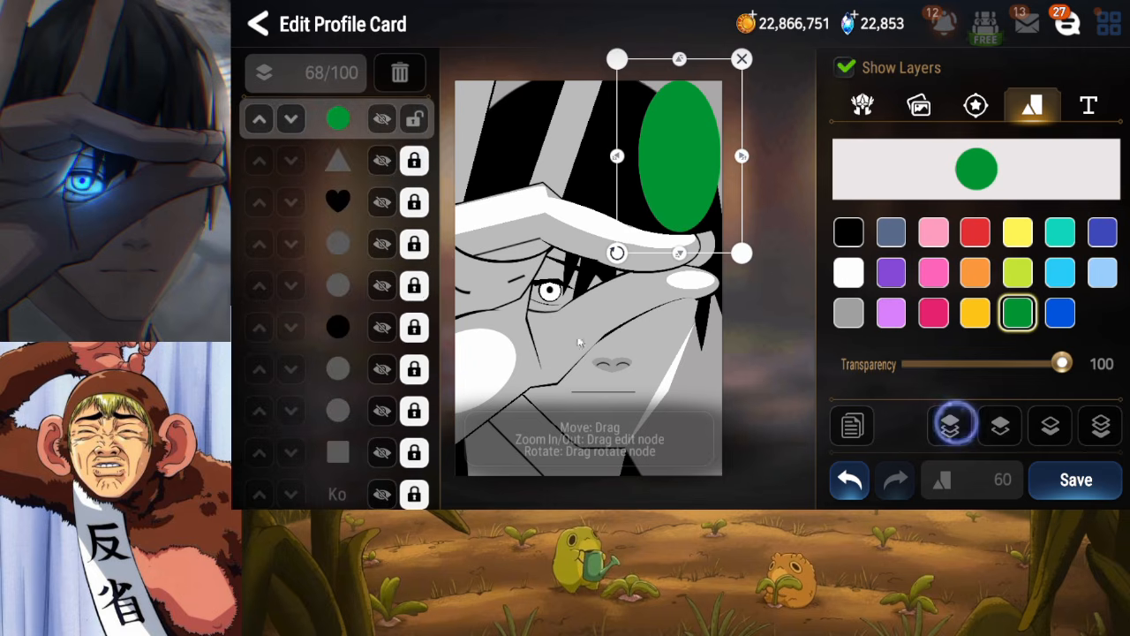
# Bring the "Kon." text to the front above the green ellipse, lock both layers and save the card
pyautogui.moveTo(356, 347); pyautogui.dragTo(359, 224)
pyautogui.moveTo(358, 326); pyautogui.dragTo(360, 220)
pyautogui.moveTo(368, 308); pyautogui.dragTo(371, 222)
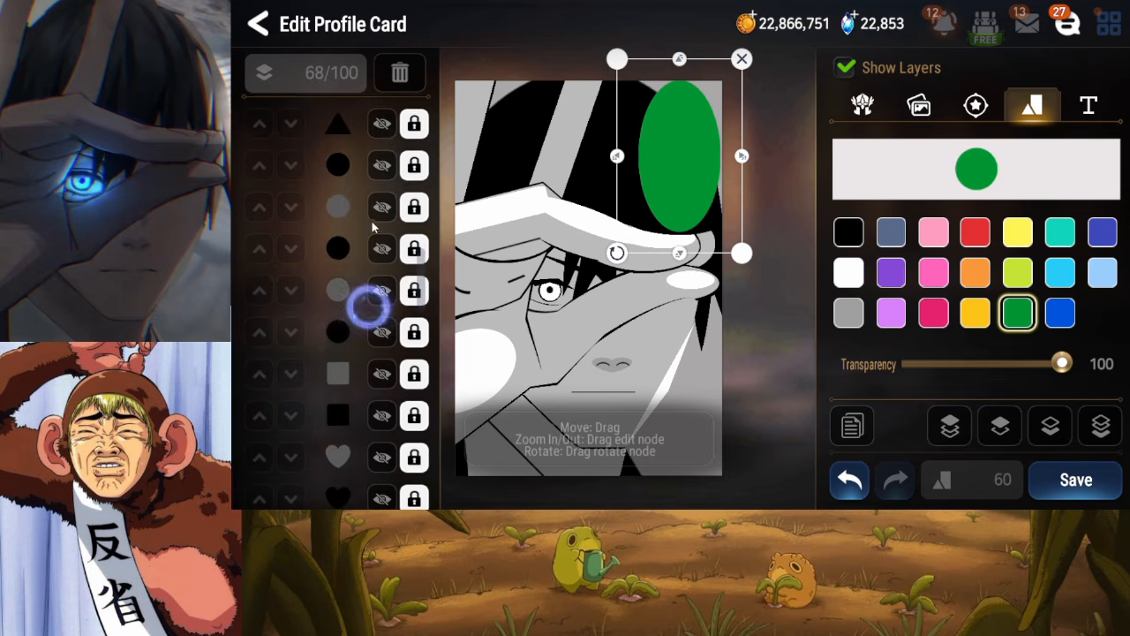
pyautogui.moveTo(367, 307); pyautogui.dragTo(361, 433)
pyautogui.moveTo(357, 335); pyautogui.dragTo(355, 435)
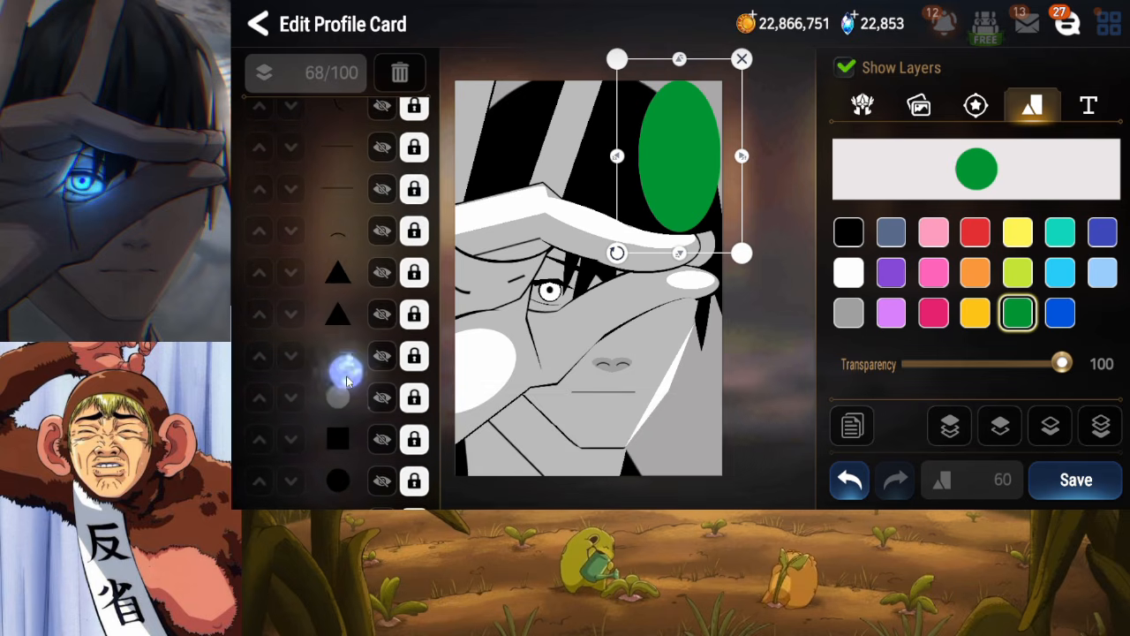
pyautogui.moveTo(349, 375); pyautogui.dragTo(348, 459)
pyautogui.click(338, 327)
pyautogui.click(950, 425)
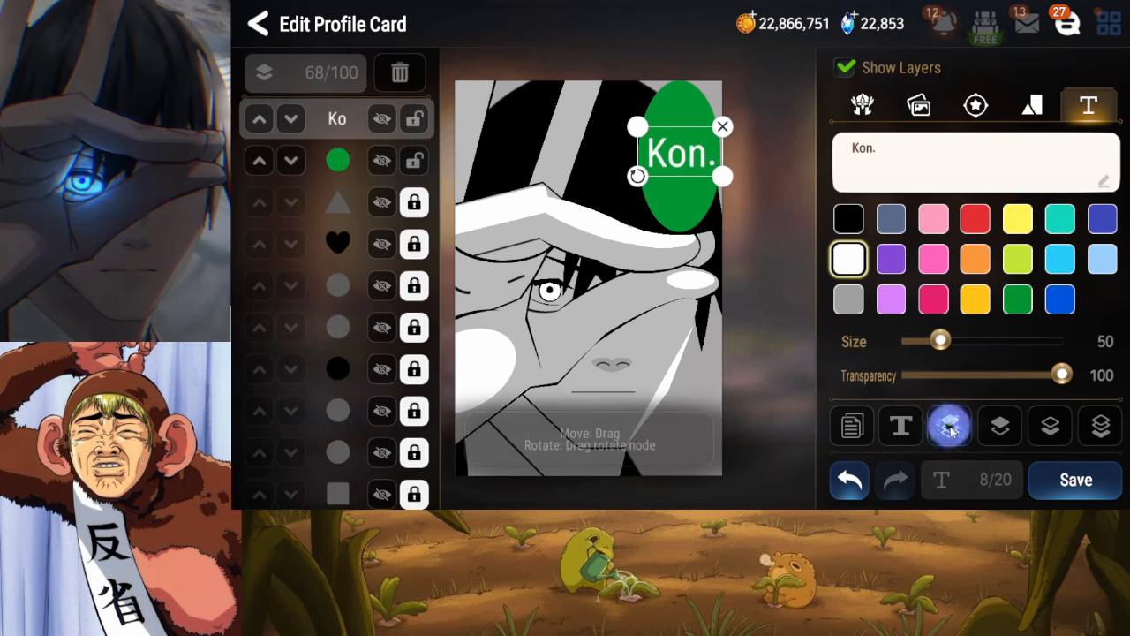
pyautogui.click(630, 244)
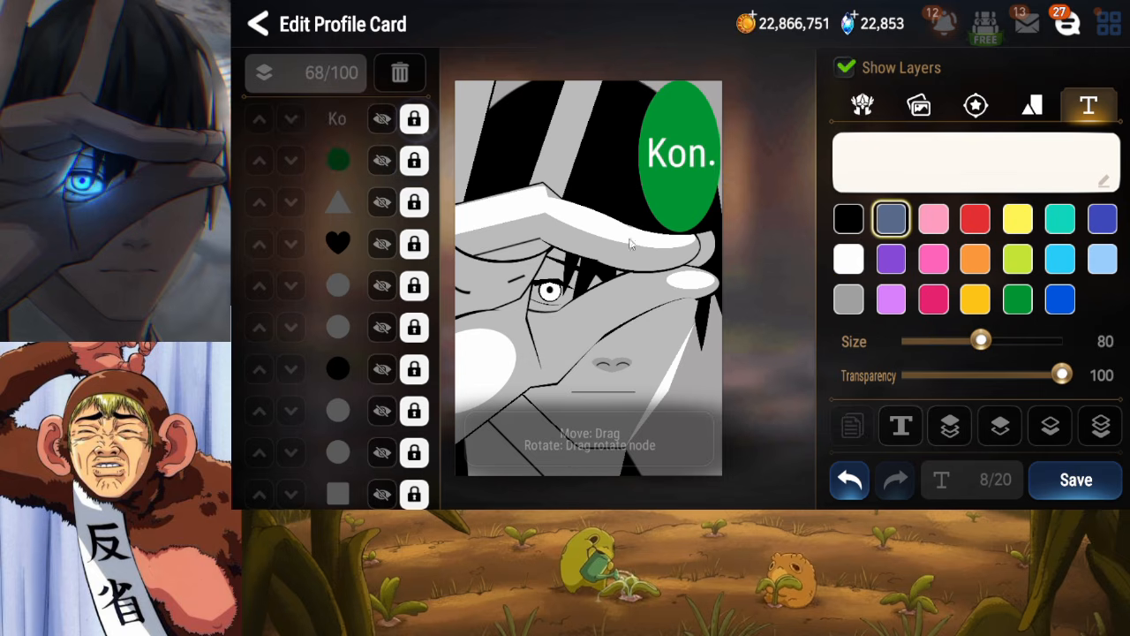
pyautogui.click(1077, 481)
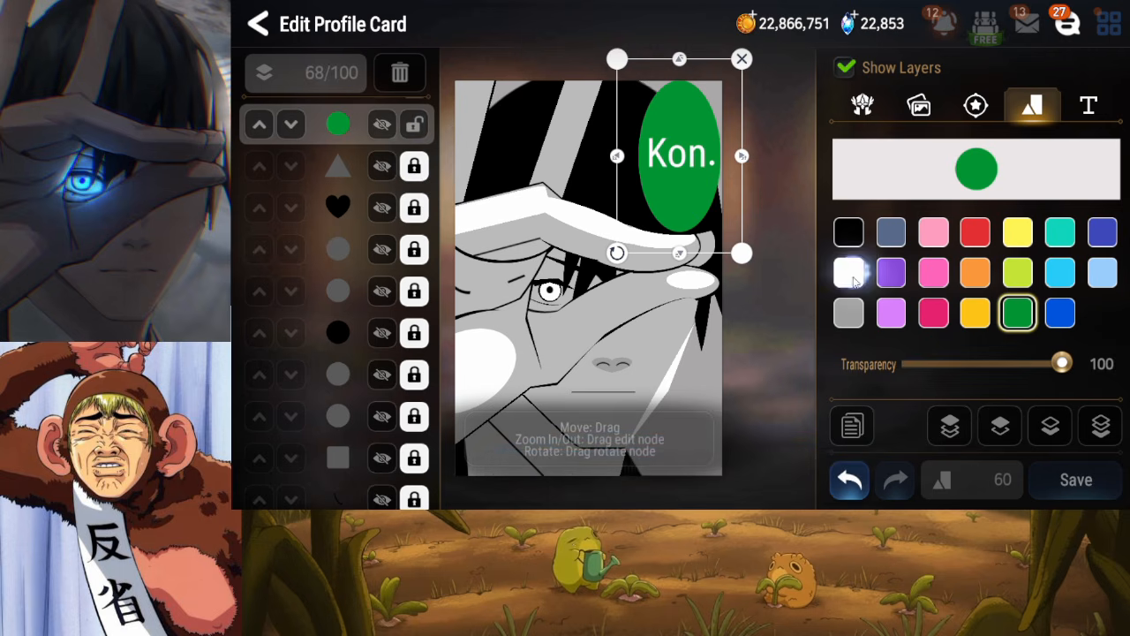
# Color the green ellipse behind the "Kon." text white and lock it
pyautogui.click(850, 274)
pyautogui.click(414, 134)
pyautogui.moveTo(327, 184); pyautogui.dragTo(328, 224)
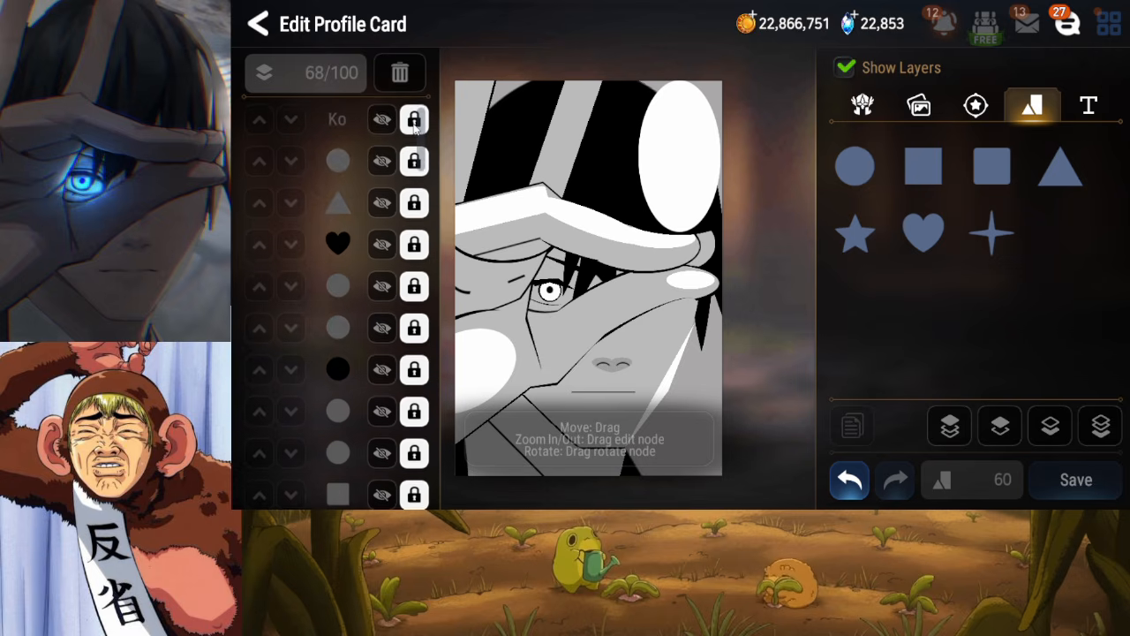
# Unlock the "Kon." text layer, color the text black, lock it again and save the card
pyautogui.click(414, 127)
pyautogui.click(845, 225)
pyautogui.click(413, 118)
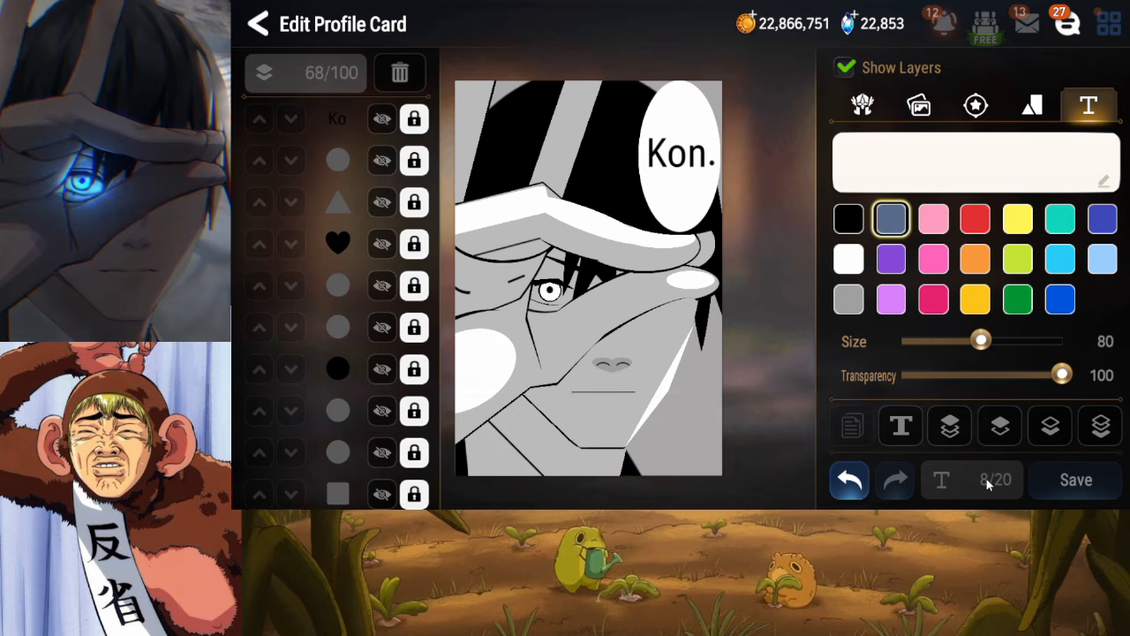
pyautogui.click(1073, 481)
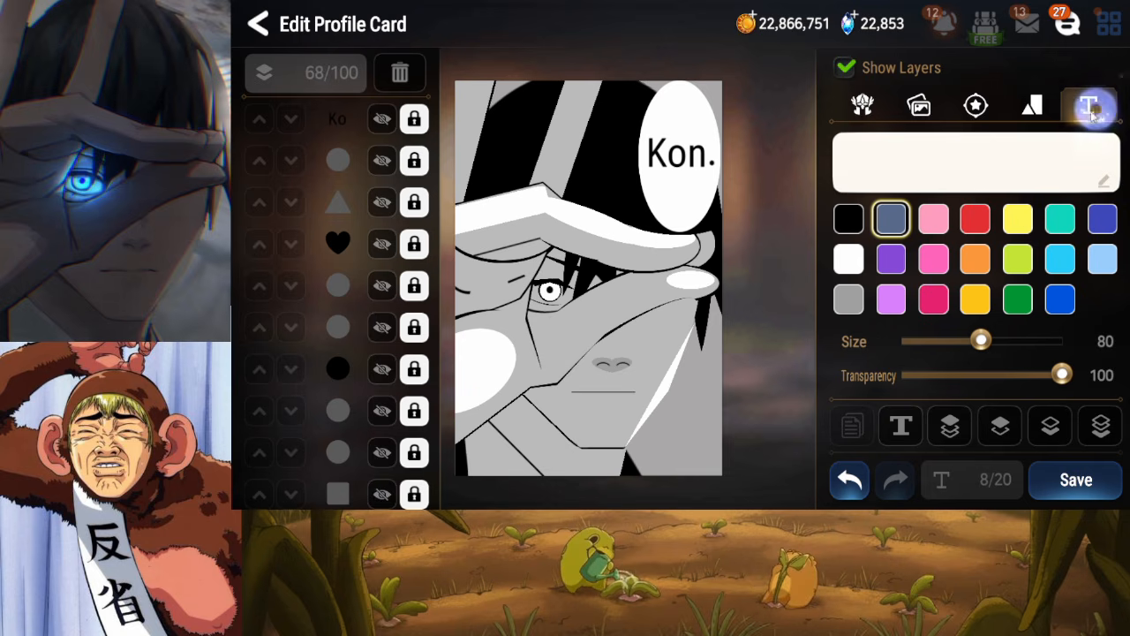
# Add a triangle, shrink it to a narrow, slightly tilted sliver and place it just above the nose
pyautogui.click(1028, 111)
pyautogui.click(1055, 174)
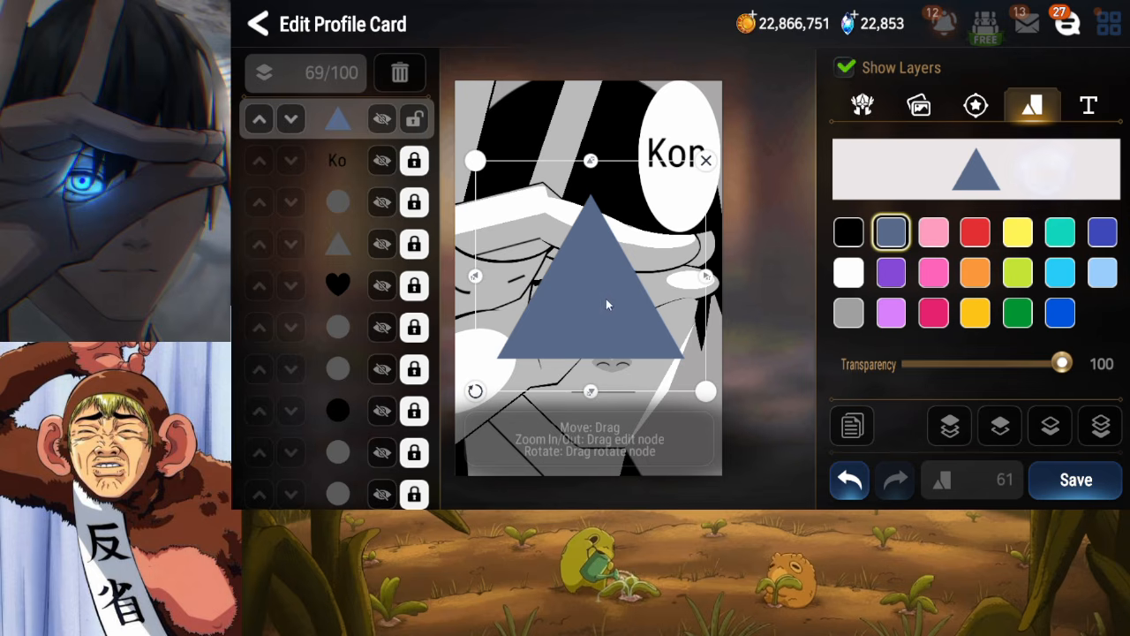
pyautogui.moveTo(581, 314); pyautogui.dragTo(613, 317)
pyautogui.moveTo(620, 401); pyautogui.dragTo(620, 312)
pyautogui.moveTo(507, 303); pyautogui.dragTo(608, 159)
pyautogui.moveTo(611, 394); pyautogui.dragTo(619, 328)
pyautogui.moveTo(625, 289); pyautogui.dragTo(627, 335)
# Send the narrow triangle to the back, then shift it through the layers until it sits directly above the gray face circle
pyautogui.click(1096, 432)
pyautogui.click(1013, 431)
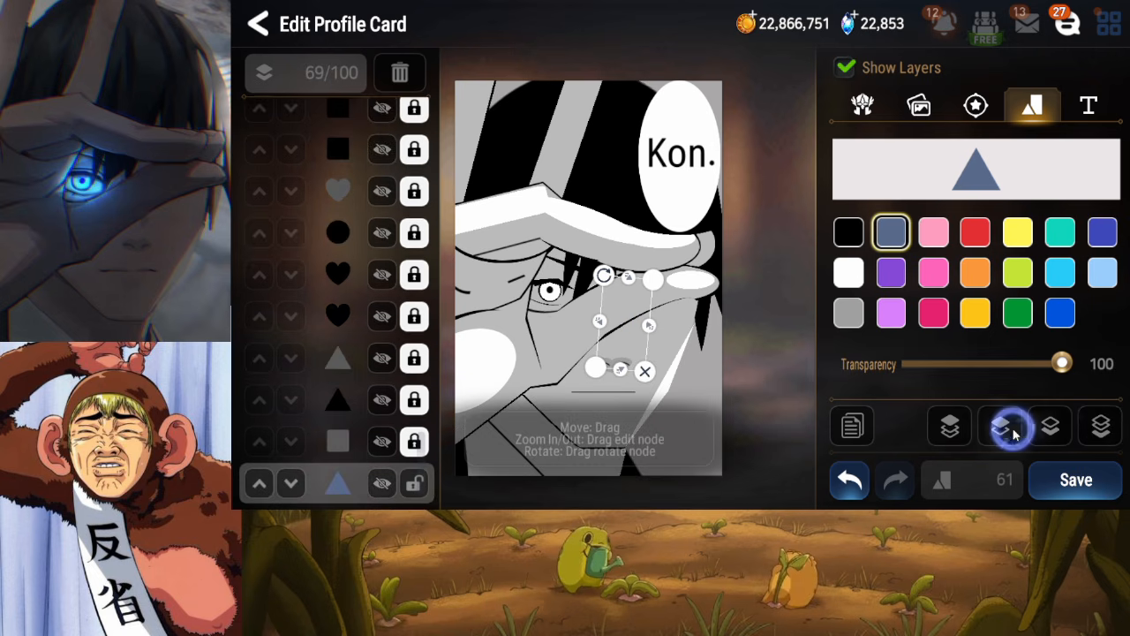
pyautogui.click(1012, 432)
pyautogui.click(1012, 432)
pyautogui.click(1012, 432)
pyautogui.click(1012, 433)
pyautogui.click(1013, 433)
pyautogui.click(1014, 433)
pyautogui.click(1014, 433)
pyautogui.click(1015, 432)
pyautogui.click(1015, 433)
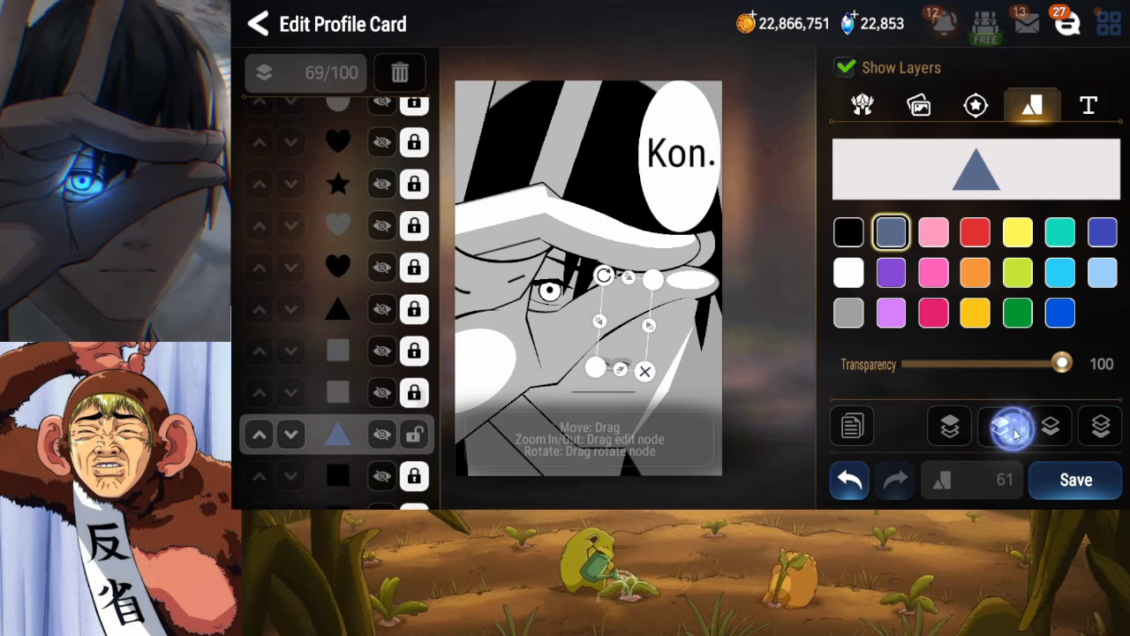
pyautogui.click(1015, 433)
pyautogui.click(1017, 431)
pyautogui.click(1016, 433)
pyautogui.click(1016, 433)
pyautogui.click(1017, 433)
pyautogui.click(1019, 433)
pyautogui.click(1019, 430)
pyautogui.click(1017, 432)
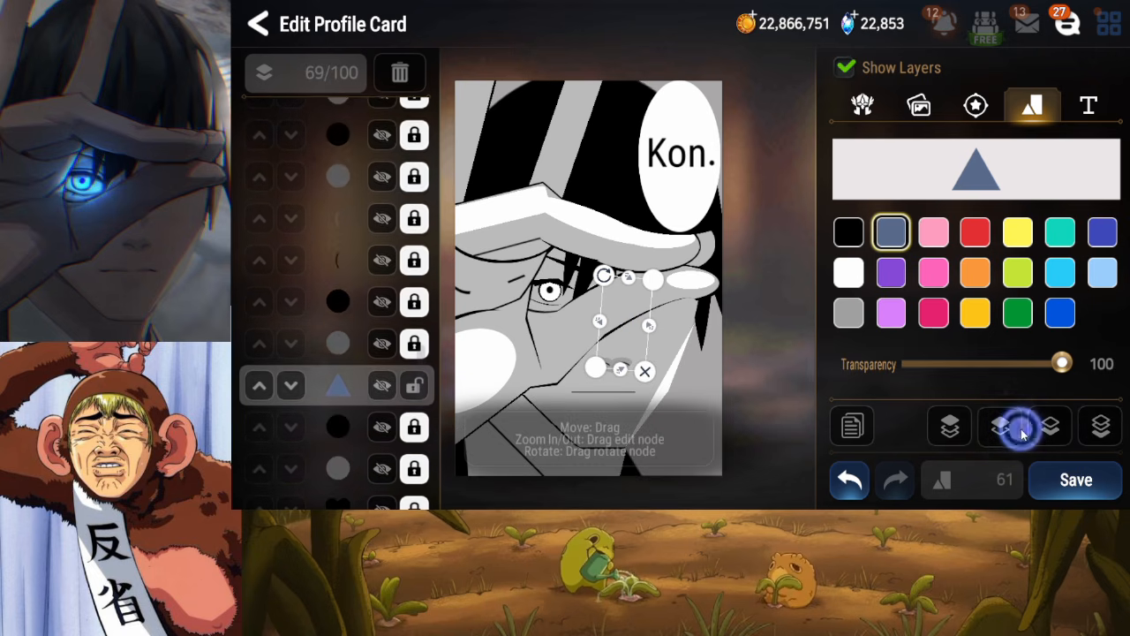
pyautogui.click(1018, 431)
pyautogui.click(1035, 432)
pyautogui.click(1035, 433)
pyautogui.click(1038, 435)
pyautogui.click(1041, 437)
pyautogui.click(1042, 438)
pyautogui.click(1043, 439)
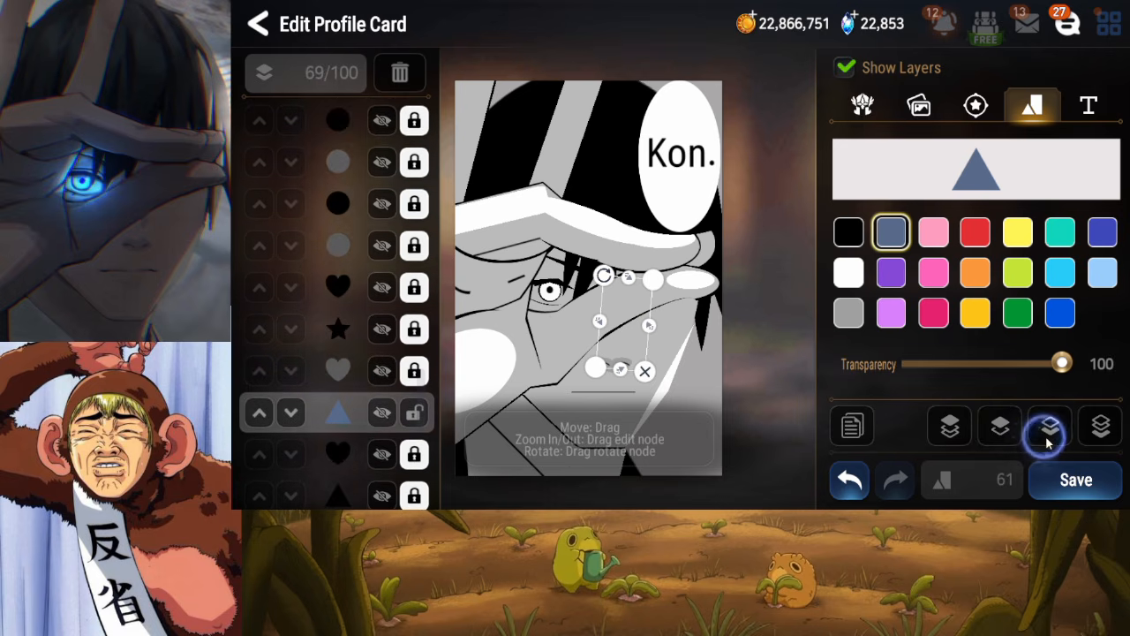
pyautogui.click(1042, 438)
pyautogui.click(1041, 434)
pyautogui.click(1041, 433)
pyautogui.click(1044, 436)
pyautogui.click(1051, 442)
pyautogui.click(1060, 446)
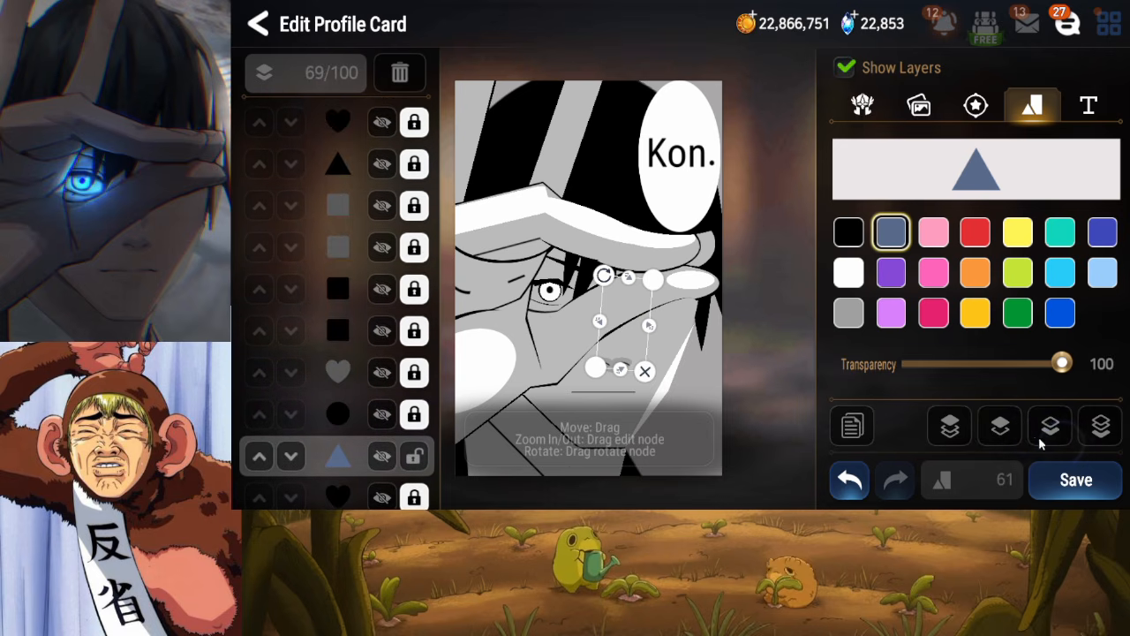
pyautogui.click(1012, 429)
pyautogui.click(1012, 429)
pyautogui.click(1012, 430)
pyautogui.click(1011, 430)
pyautogui.click(1012, 430)
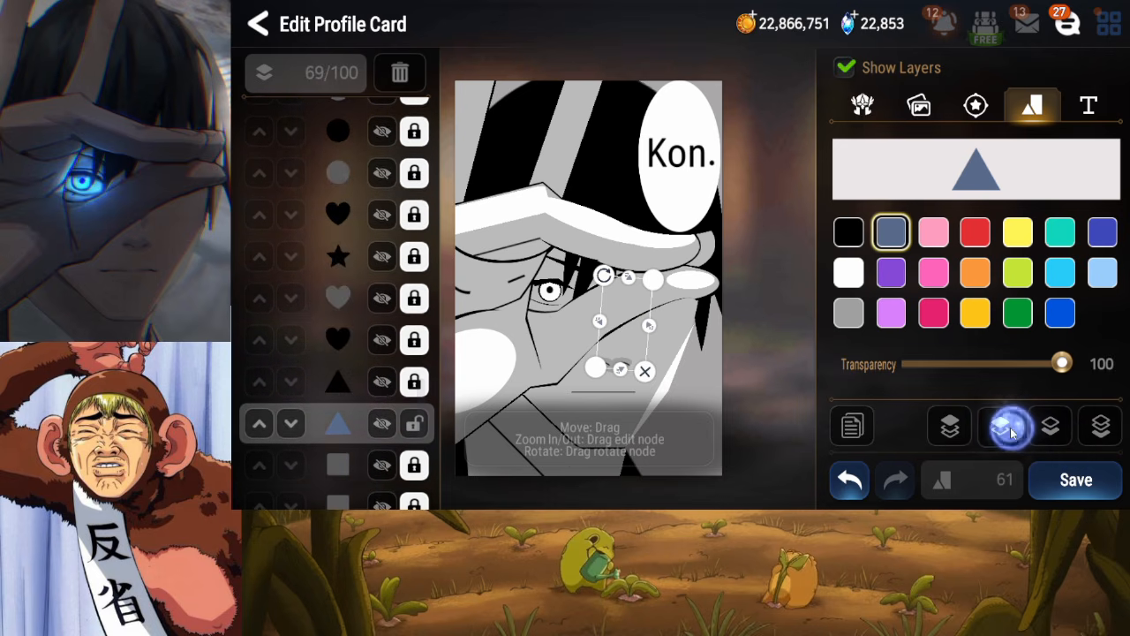
pyautogui.click(1012, 431)
pyautogui.click(1011, 430)
pyautogui.click(1011, 430)
pyautogui.click(1013, 430)
pyautogui.click(1012, 430)
pyautogui.click(1011, 430)
pyautogui.click(1011, 430)
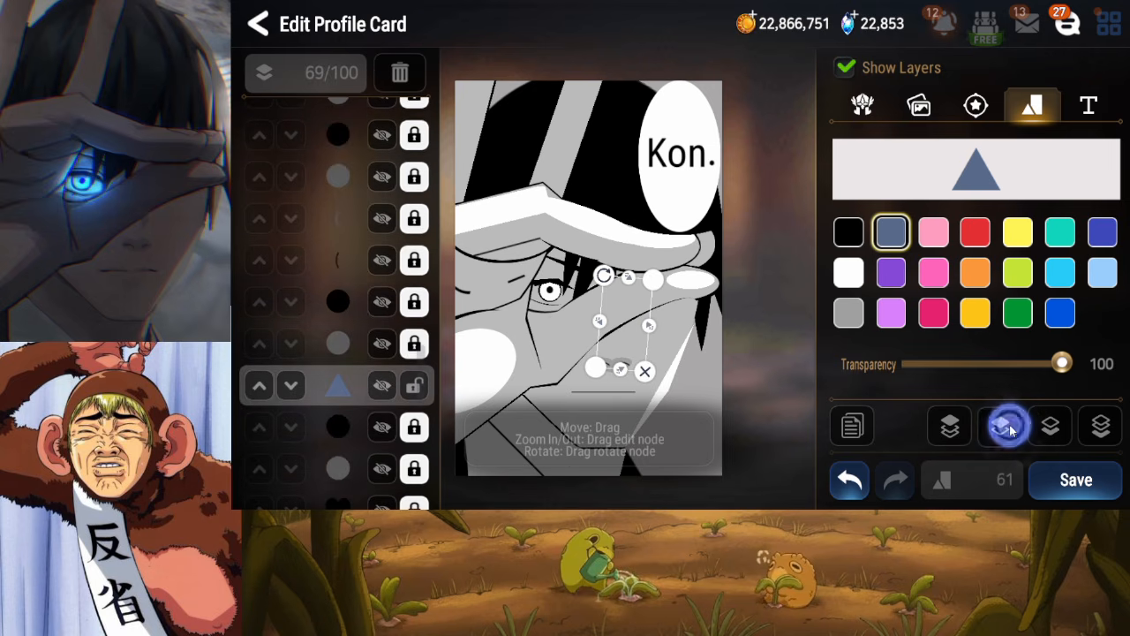
pyautogui.click(1011, 430)
pyautogui.click(1011, 430)
pyautogui.click(1011, 430)
pyautogui.click(1012, 430)
pyautogui.click(1012, 431)
pyautogui.click(1011, 430)
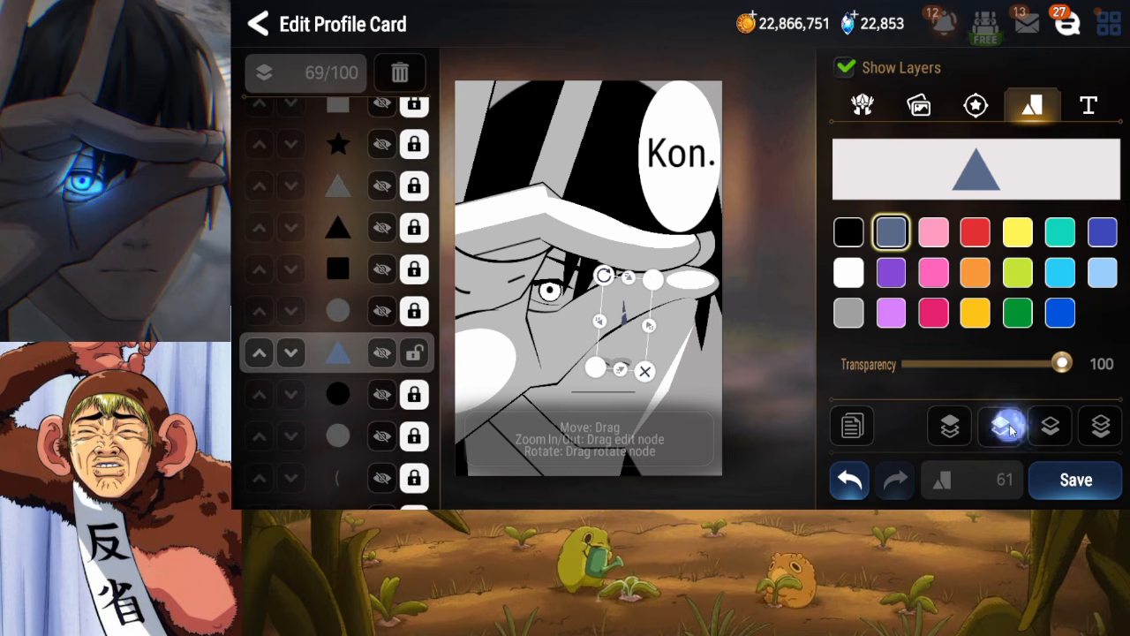
pyautogui.click(1012, 430)
# Shorten the narrow nose triangle, color it black with transparency 31, lock it and save the card
pyautogui.moveTo(631, 280); pyautogui.dragTo(614, 342)
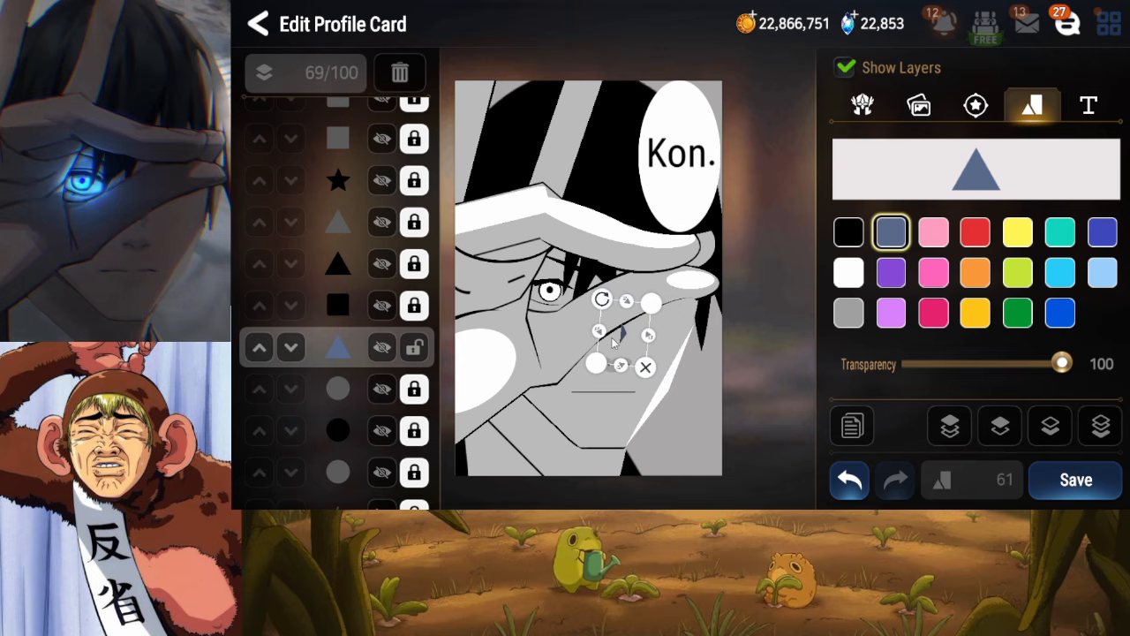
pyautogui.click(846, 235)
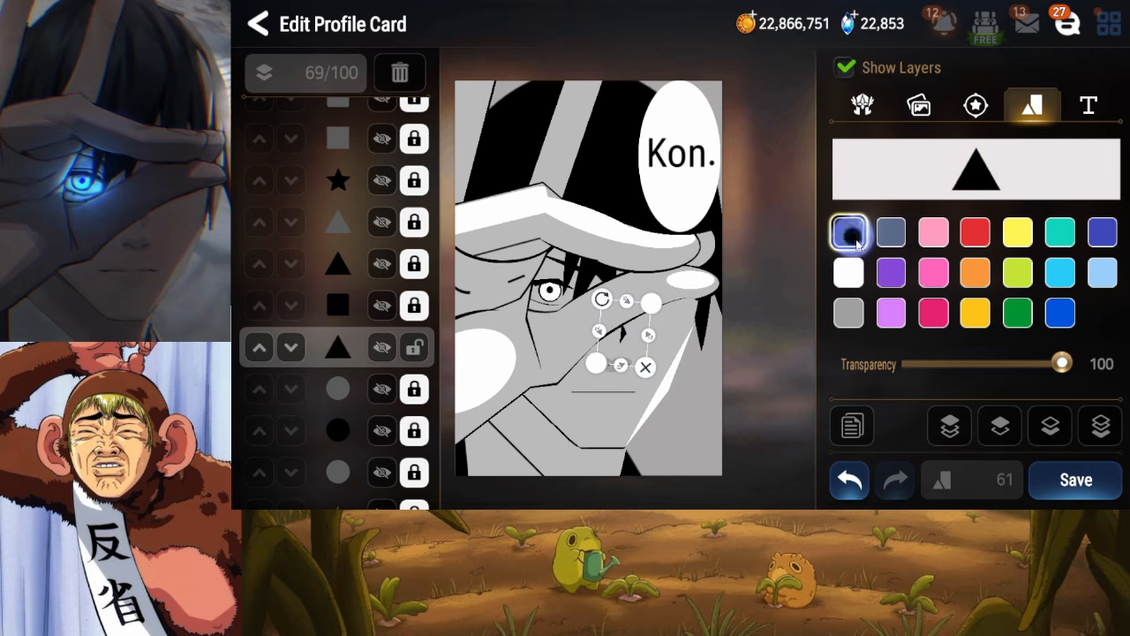
pyautogui.moveTo(1062, 363); pyautogui.dragTo(953, 370)
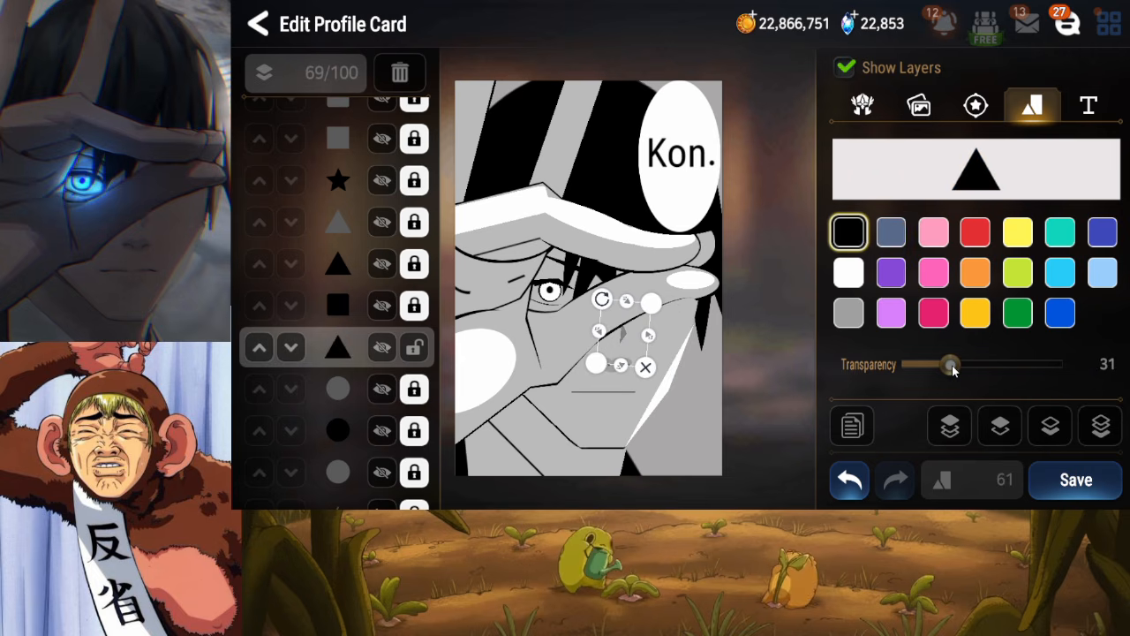
pyautogui.moveTo(605, 299); pyautogui.dragTo(605, 302)
pyautogui.click(413, 352)
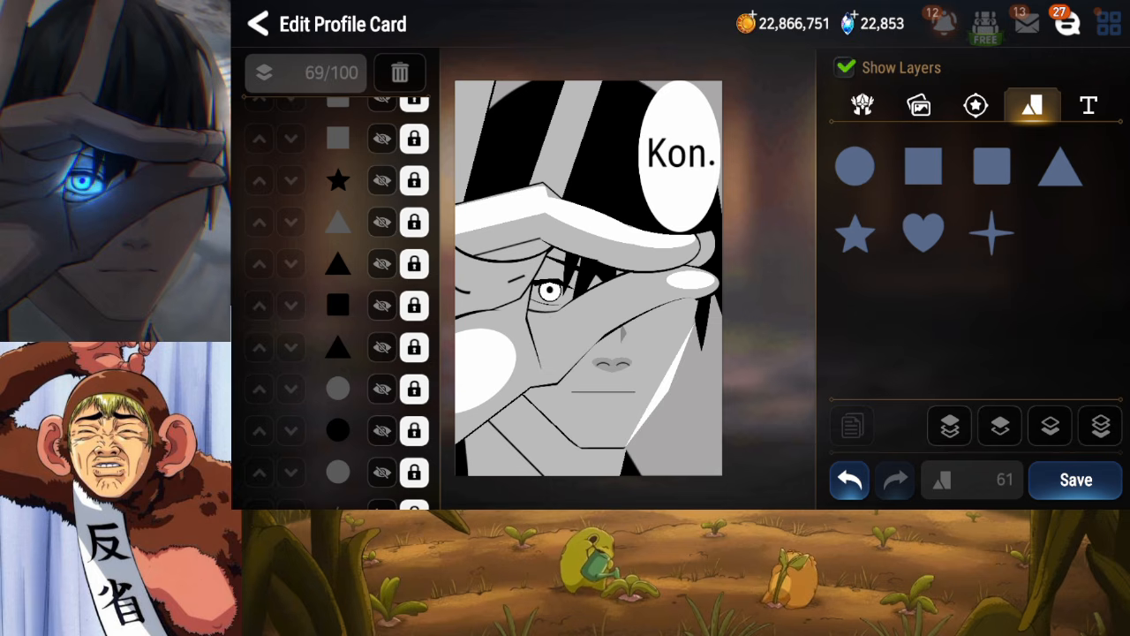
pyautogui.click(1076, 480)
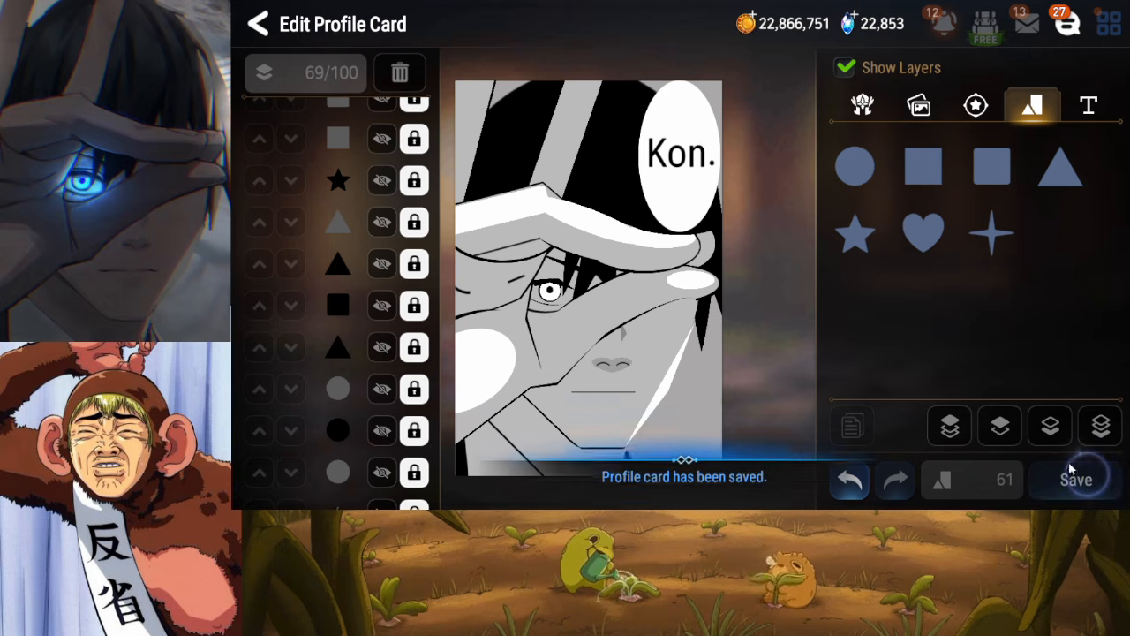
# Find the black square shading layer below the gray circle, unlock it, set its transparency to 30 and lock it
pyautogui.moveTo(360, 222); pyautogui.dragTo(345, 257)
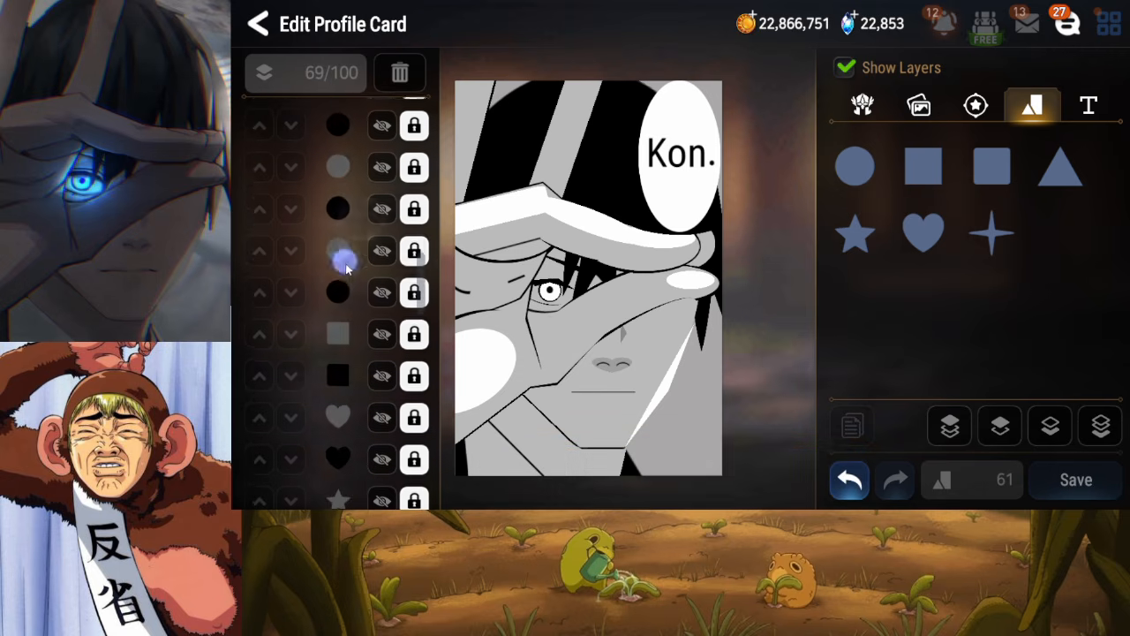
pyautogui.moveTo(357, 304); pyautogui.dragTo(359, 410)
pyautogui.click(378, 393)
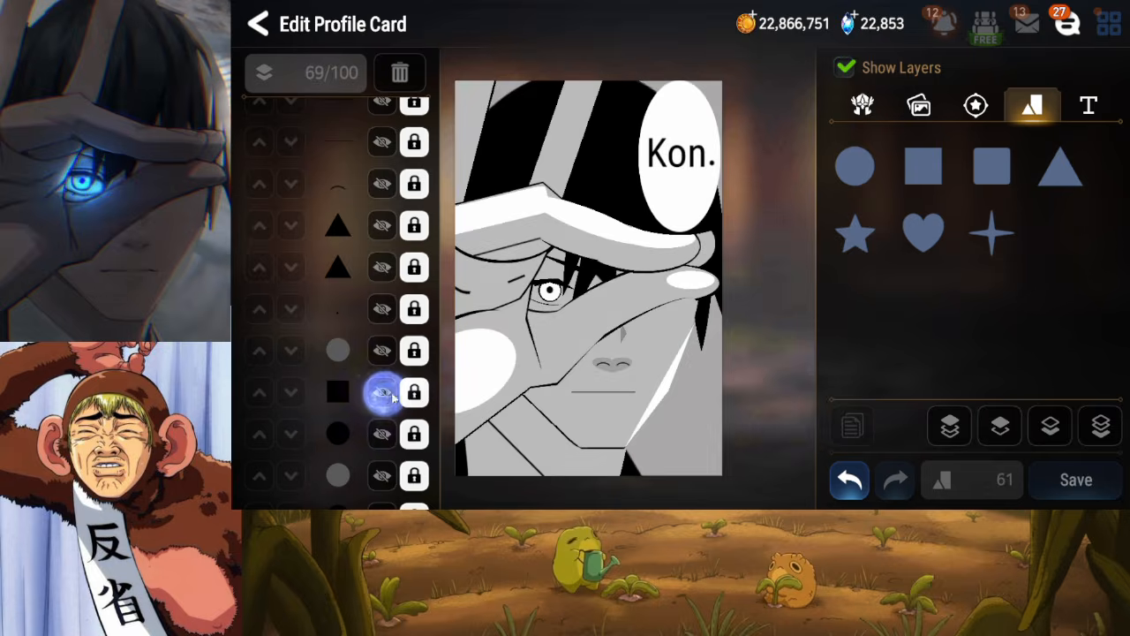
pyautogui.moveTo(952, 364); pyautogui.dragTo(957, 377)
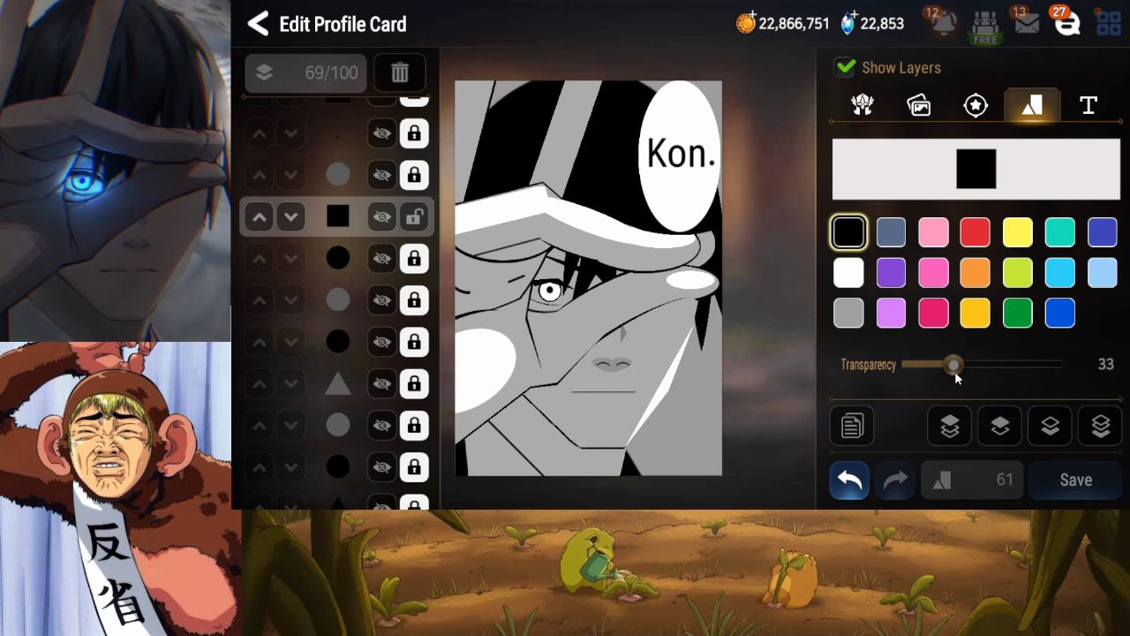
pyautogui.moveTo(955, 370); pyautogui.dragTo(951, 371)
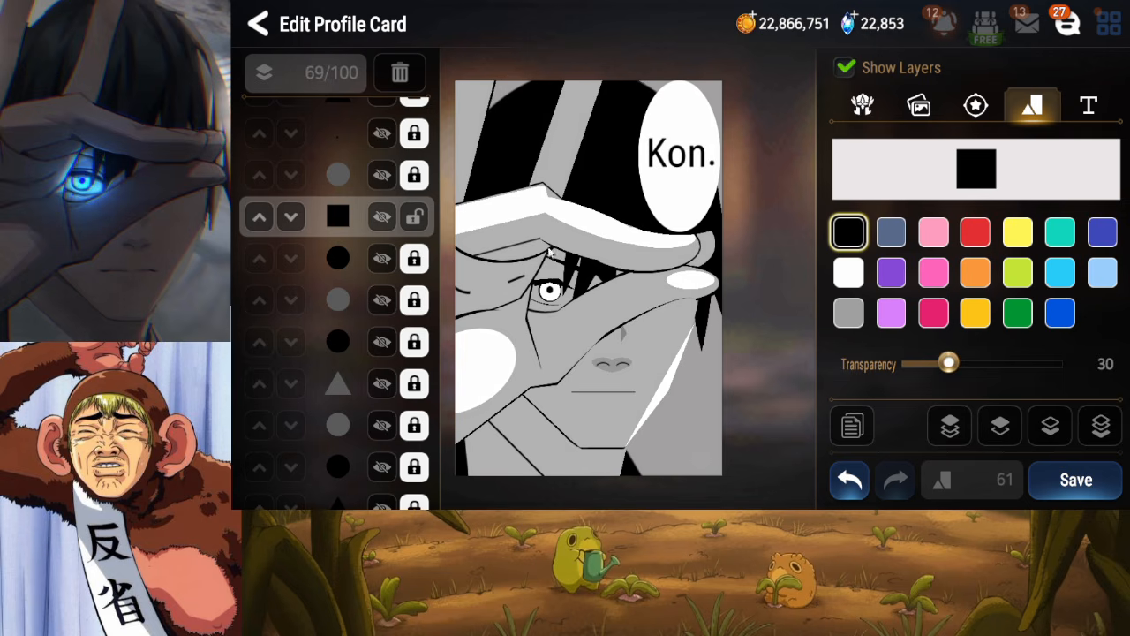
pyautogui.click(417, 224)
# Add a triangle over the peak of the raised finger across the forehead, flatten it and color it white
pyautogui.click(1049, 164)
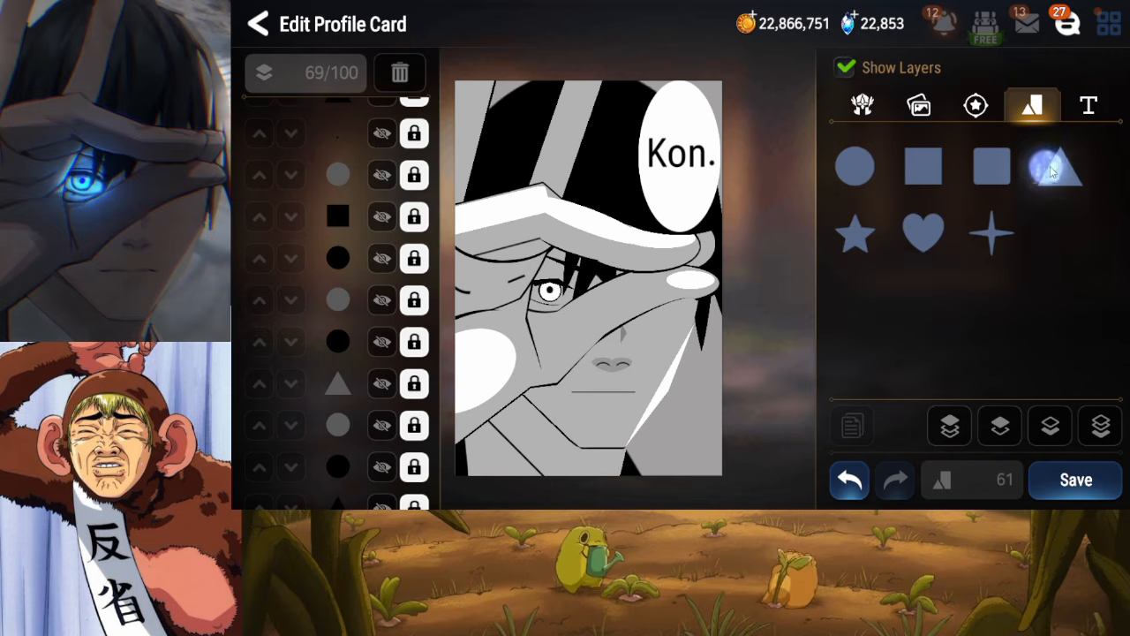
pyautogui.moveTo(596, 164); pyautogui.dragTo(591, 256)
pyautogui.moveTo(591, 256); pyautogui.dragTo(546, 168)
pyautogui.moveTo(656, 224); pyautogui.dragTo(597, 219)
pyautogui.moveTo(661, 204); pyautogui.dragTo(628, 212)
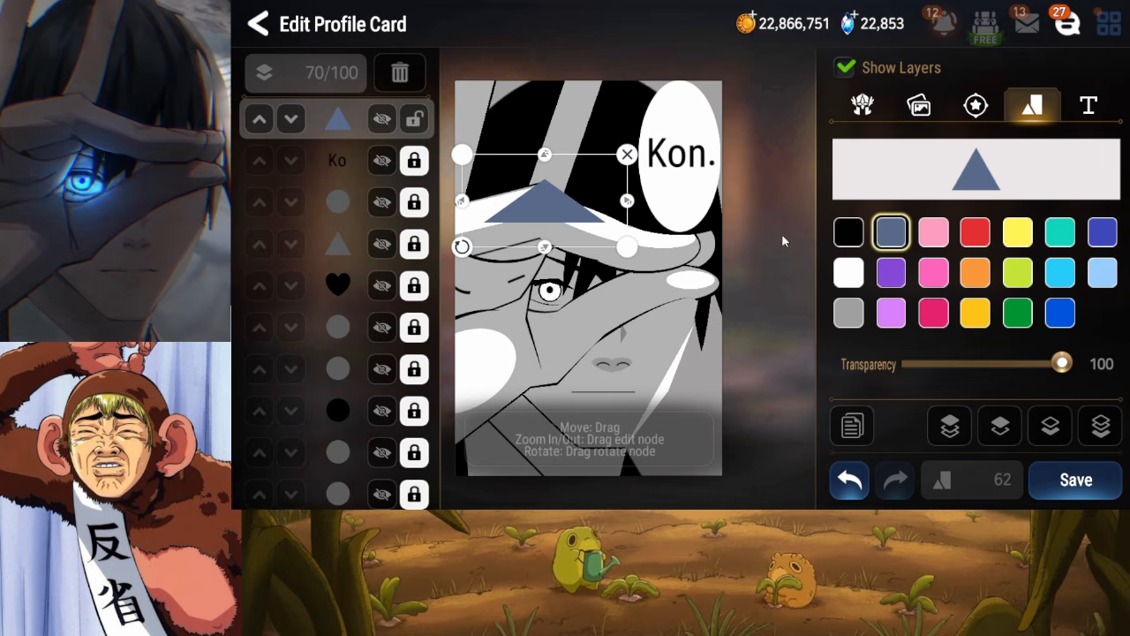
pyautogui.click(797, 261)
pyautogui.click(579, 201)
pyautogui.click(848, 272)
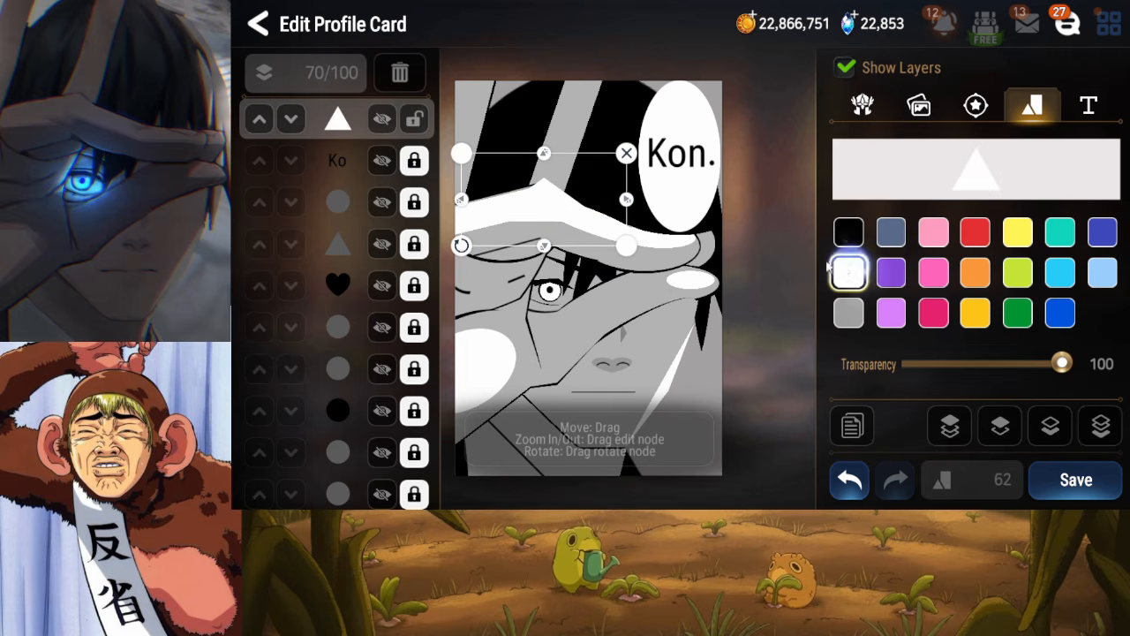
# Resize and tilt the white triangle clockwise to fit the finger's peak, lock it and save the card
pyautogui.moveTo(540, 157); pyautogui.dragTo(541, 165)
pyautogui.moveTo(460, 239); pyautogui.dragTo(457, 230)
pyautogui.moveTo(625, 212); pyautogui.dragTo(605, 209)
pyautogui.click(624, 209)
pyautogui.click(596, 216)
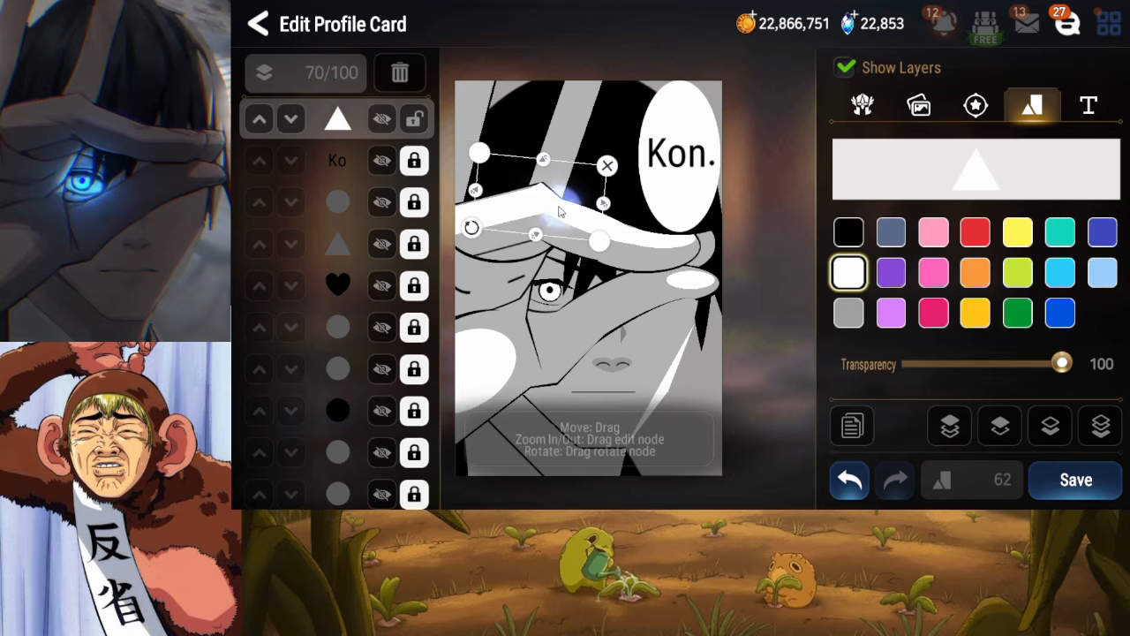
pyautogui.moveTo(472, 228); pyautogui.dragTo(467, 221)
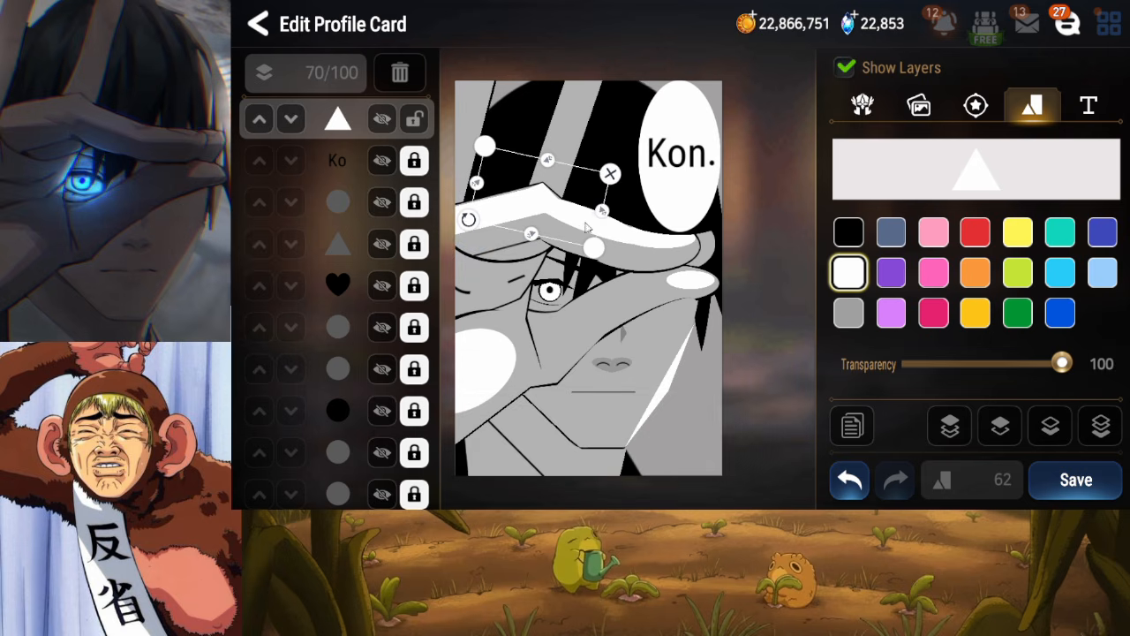
pyautogui.moveTo(603, 211); pyautogui.dragTo(605, 212)
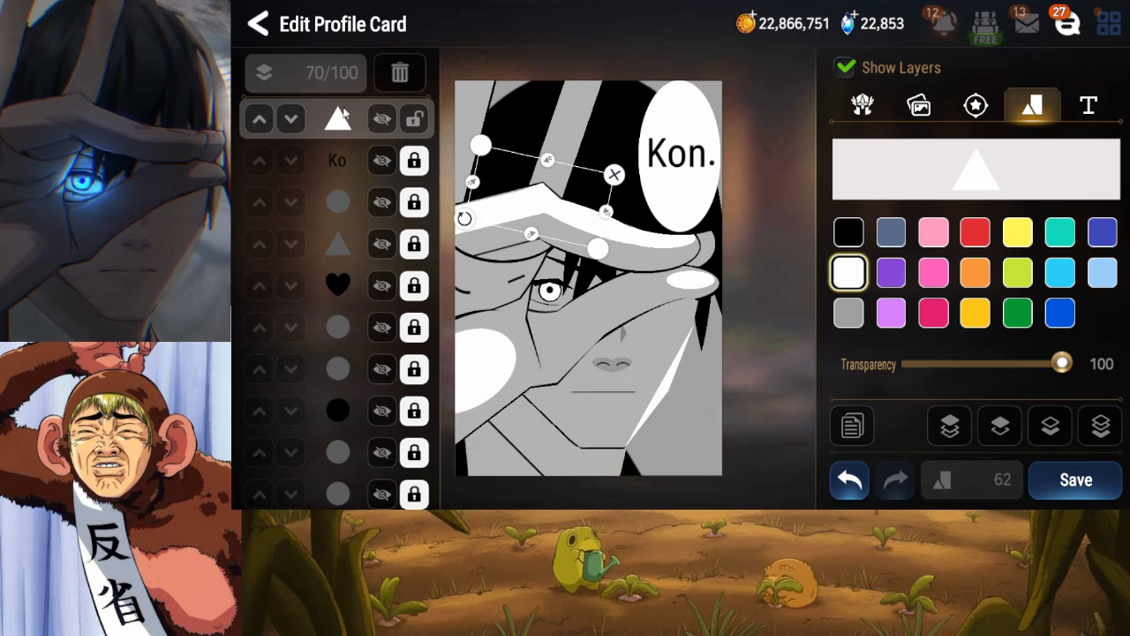
pyautogui.click(415, 119)
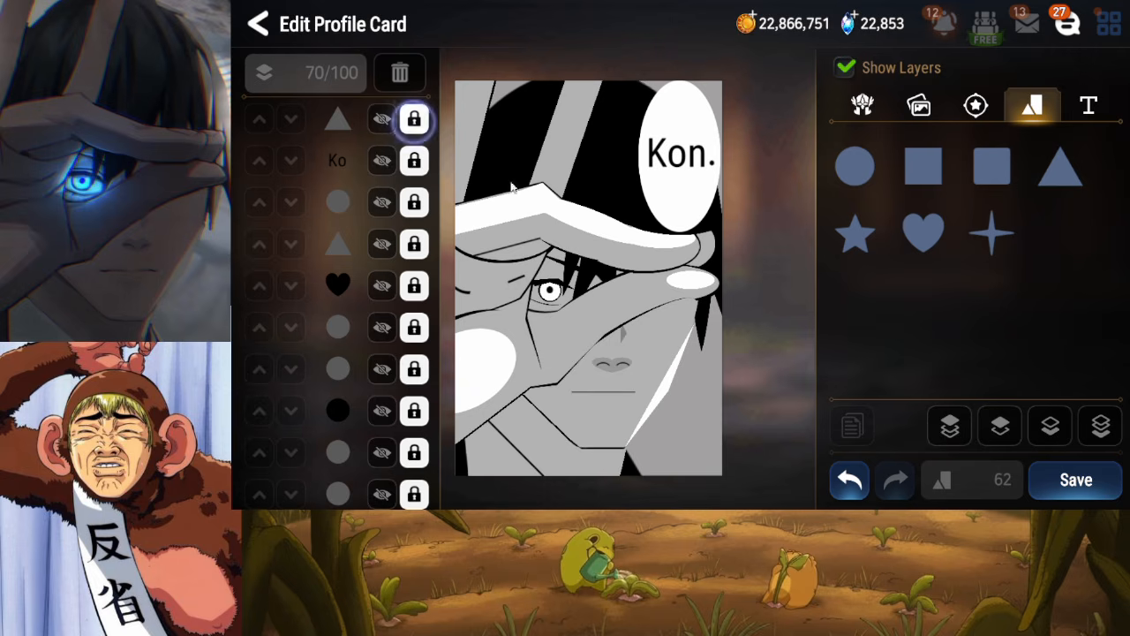
pyautogui.click(1064, 473)
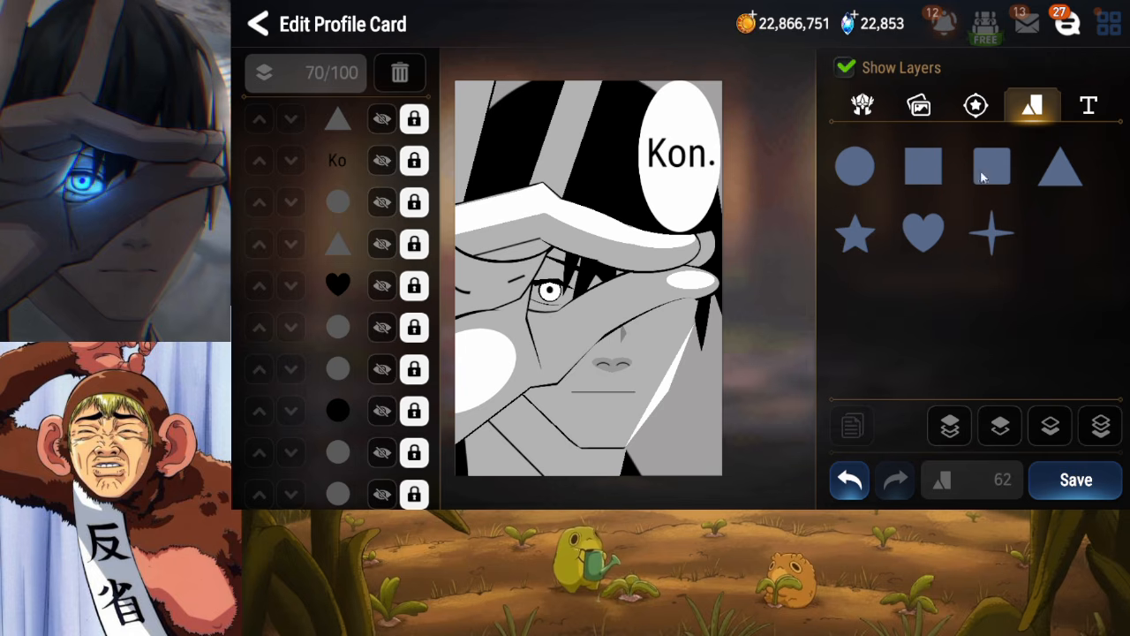
# Add a four-pointed star, tilt it slightly counterclockwise, enlarge it and shift it up and left over the hand
pyautogui.click(1079, 105)
pyautogui.click(839, 215)
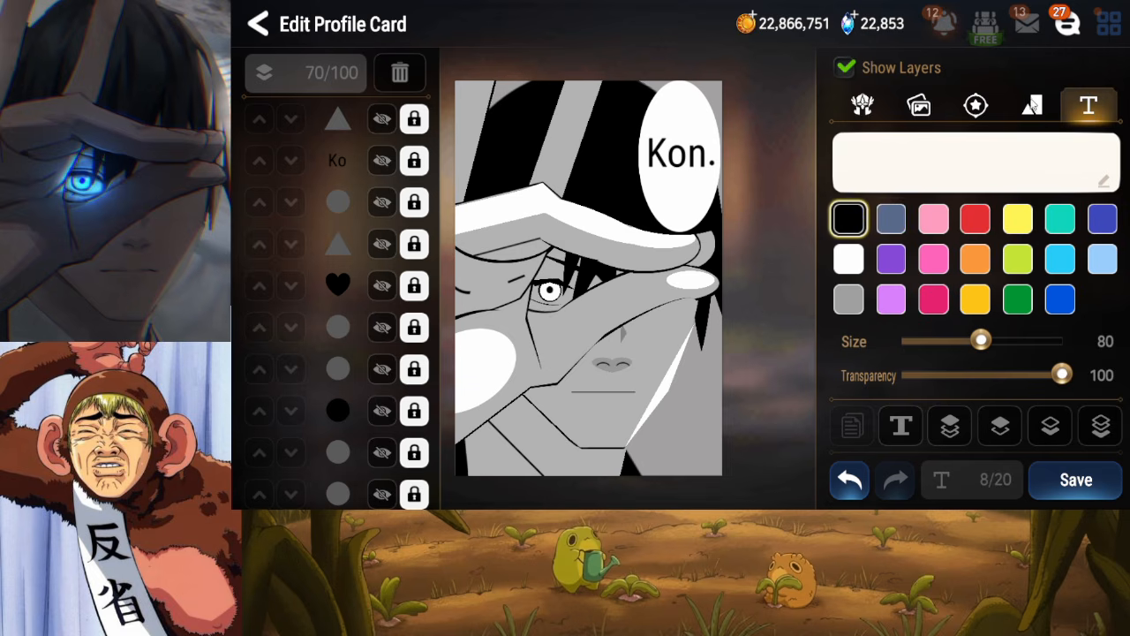
pyautogui.click(1033, 99)
pyautogui.click(991, 233)
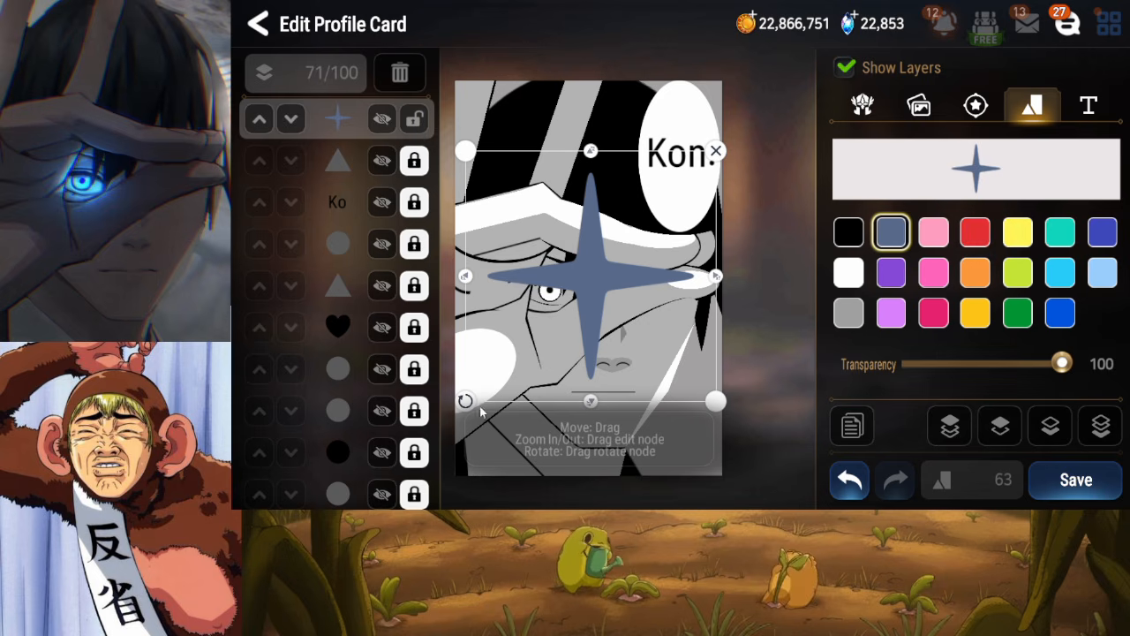
pyautogui.moveTo(466, 399); pyautogui.dragTo(501, 428)
pyautogui.moveTo(698, 247); pyautogui.dragTo(715, 265)
pyautogui.moveTo(573, 377); pyautogui.dragTo(586, 416)
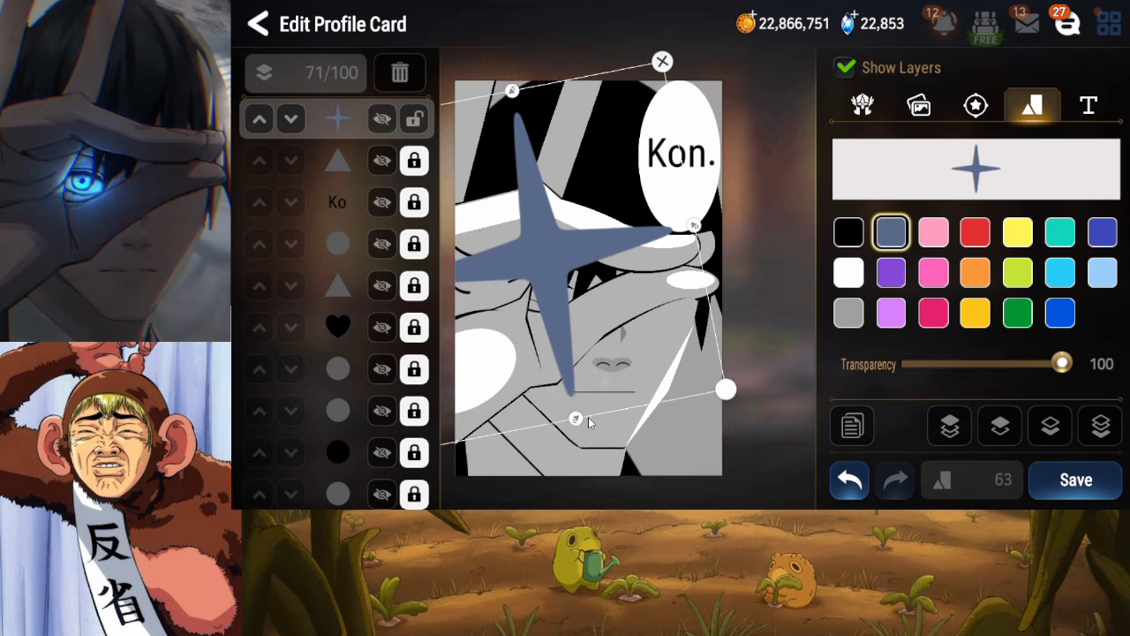
# Enlarge the tilted four-pointed star far beyond the card, repeatedly shifting it up and left, until its center covers the hand and eye
pyautogui.moveTo(611, 351); pyautogui.dragTo(530, 306)
pyautogui.moveTo(651, 357); pyautogui.dragTo(560, 325)
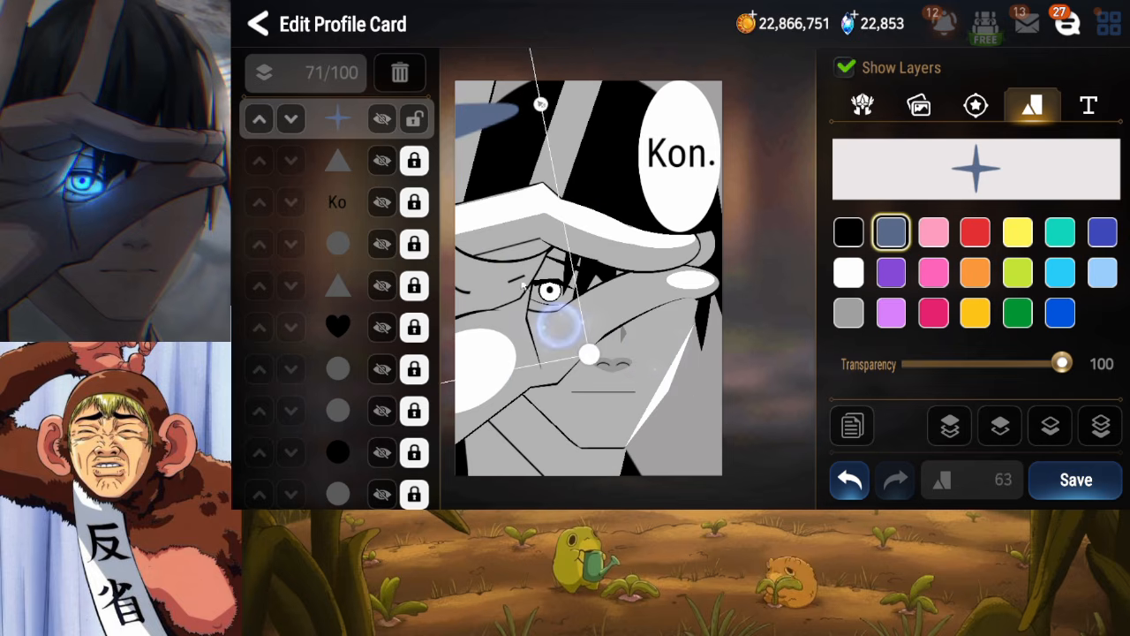
pyautogui.moveTo(593, 360); pyautogui.dragTo(701, 360)
pyautogui.moveTo(606, 312); pyautogui.dragTo(415, 219)
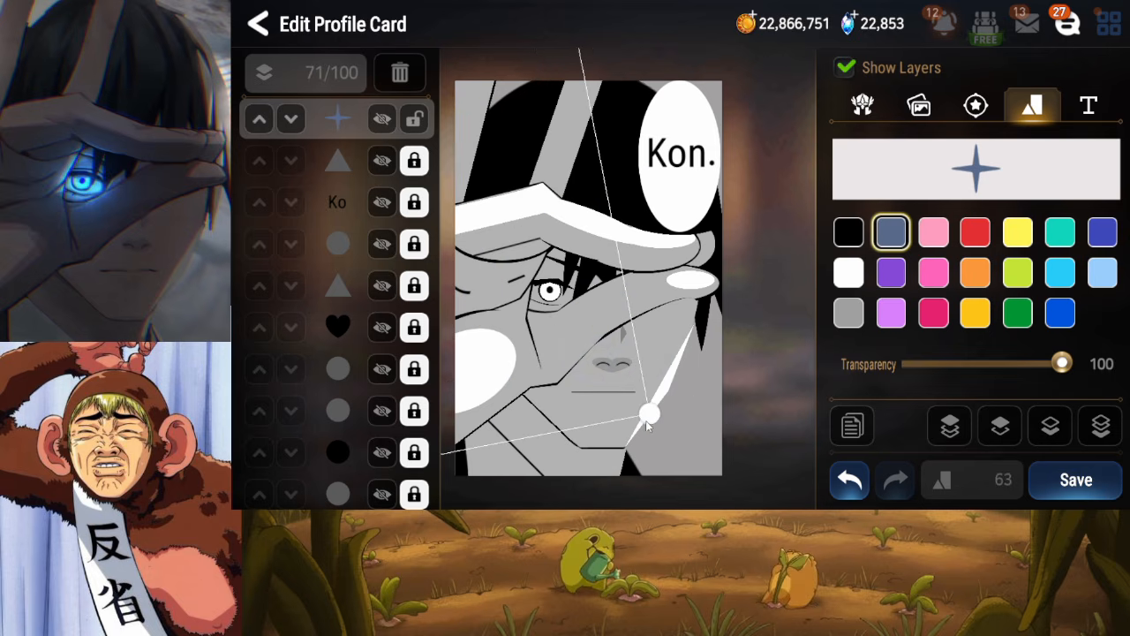
pyautogui.moveTo(648, 413); pyautogui.dragTo(707, 458)
pyautogui.moveTo(658, 383); pyautogui.dragTo(523, 237)
pyautogui.moveTo(572, 312); pyautogui.dragTo(771, 426)
pyautogui.moveTo(604, 325); pyautogui.dragTo(460, 163)
pyautogui.moveTo(578, 271); pyautogui.dragTo(794, 444)
pyautogui.moveTo(623, 314); pyautogui.dragTo(459, 157)
pyautogui.moveTo(629, 293); pyautogui.dragTo(805, 444)
pyautogui.moveTo(678, 331); pyautogui.dragTo(594, 256)
pyautogui.moveTo(638, 314); pyautogui.dragTo(572, 237)
pyautogui.moveTo(655, 293); pyautogui.dragTo(814, 429)
pyautogui.moveTo(710, 355); pyautogui.dragTo(524, 212)
pyautogui.moveTo(626, 285); pyautogui.dragTo(815, 436)
pyautogui.moveTo(701, 341); pyautogui.dragTo(489, 226)
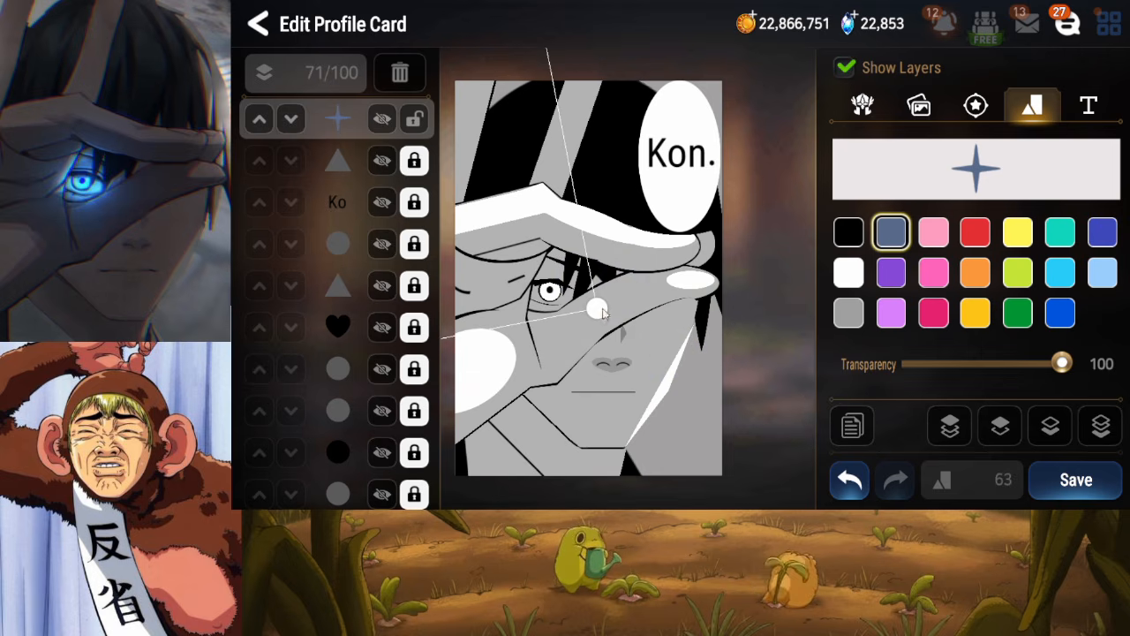
pyautogui.moveTo(598, 308); pyautogui.dragTo(720, 424)
pyautogui.moveTo(601, 316); pyautogui.dragTo(789, 422)
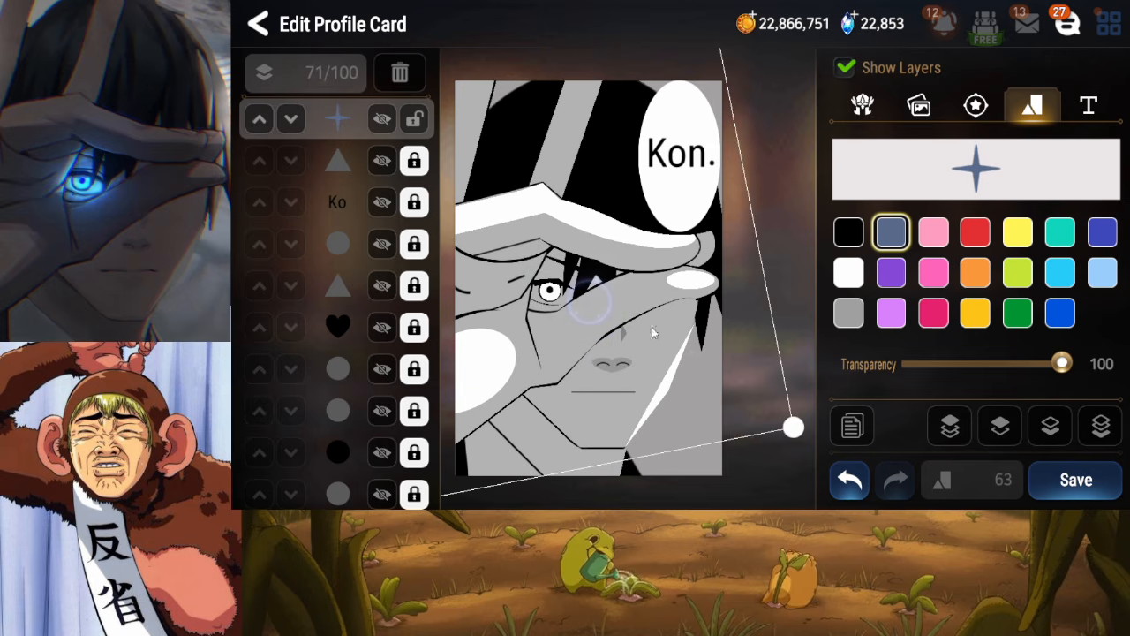
pyautogui.moveTo(652, 328); pyautogui.dragTo(495, 258)
pyautogui.moveTo(607, 330); pyautogui.dragTo(595, 261)
pyautogui.moveTo(624, 299); pyautogui.dragTo(784, 424)
pyautogui.click(631, 304)
pyautogui.click(581, 245)
pyautogui.moveTo(664, 292); pyautogui.dragTo(513, 167)
pyautogui.moveTo(594, 267); pyautogui.dragTo(902, 424)
pyautogui.moveTo(691, 275); pyautogui.dragTo(522, 176)
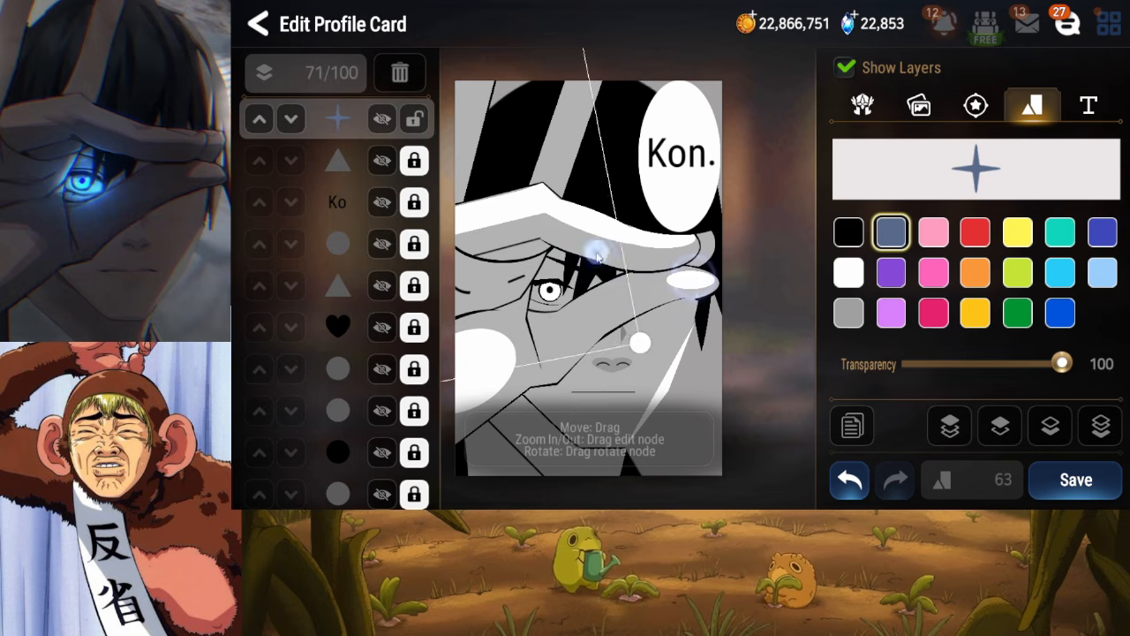
pyautogui.moveTo(596, 257); pyautogui.dragTo(530, 200)
pyautogui.moveTo(578, 284); pyautogui.dragTo(775, 436)
pyautogui.moveTo(617, 292); pyautogui.dragTo(924, 485)
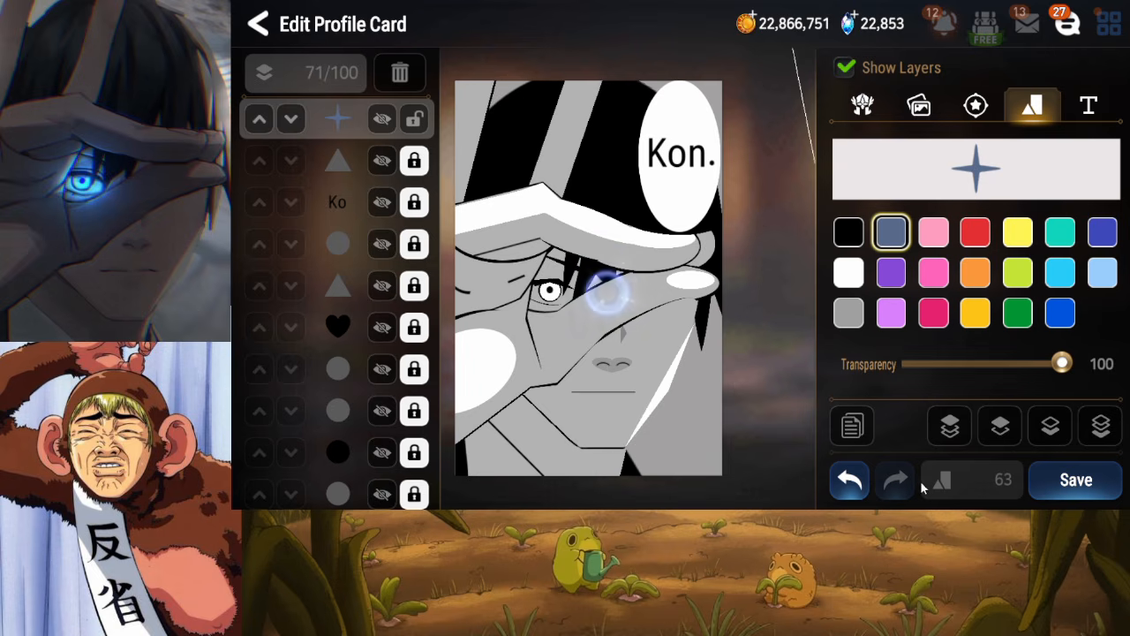
pyautogui.moveTo(669, 361); pyautogui.dragTo(493, 182)
pyautogui.moveTo(563, 251); pyautogui.dragTo(747, 396)
pyautogui.moveTo(637, 278); pyautogui.dragTo(540, 196)
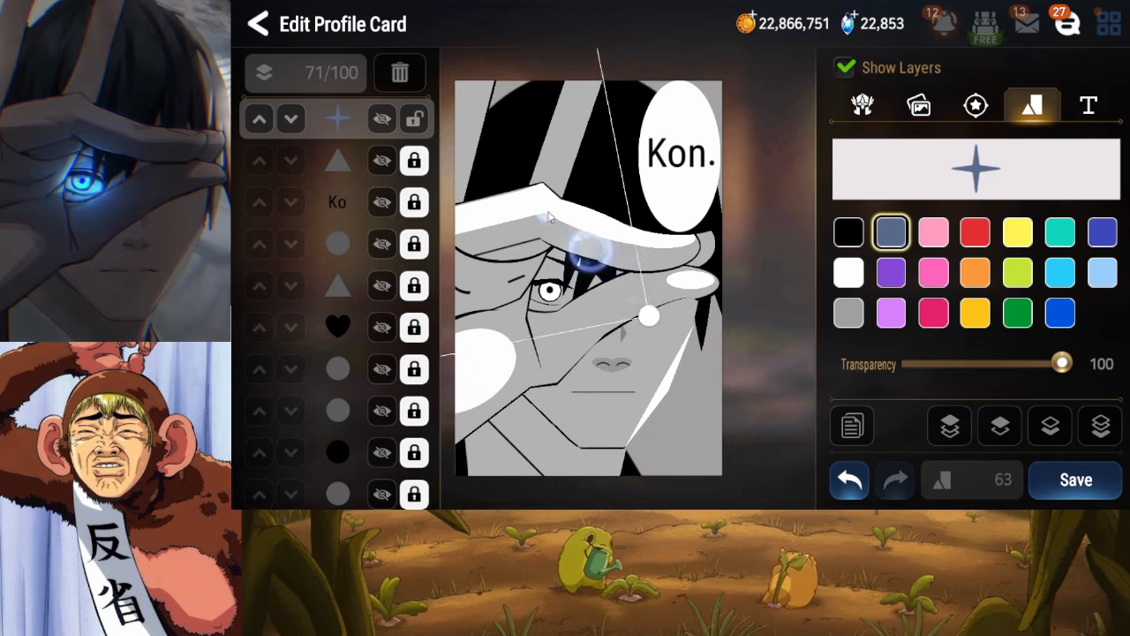
pyautogui.moveTo(591, 252); pyautogui.dragTo(561, 210)
pyautogui.moveTo(621, 277); pyautogui.dragTo(874, 483)
pyautogui.moveTo(660, 241); pyautogui.dragTo(566, 168)
pyautogui.moveTo(678, 309); pyautogui.dragTo(619, 256)
pyautogui.moveTo(680, 383); pyautogui.dragTo(632, 304)
pyautogui.moveTo(636, 295); pyautogui.dragTo(795, 494)
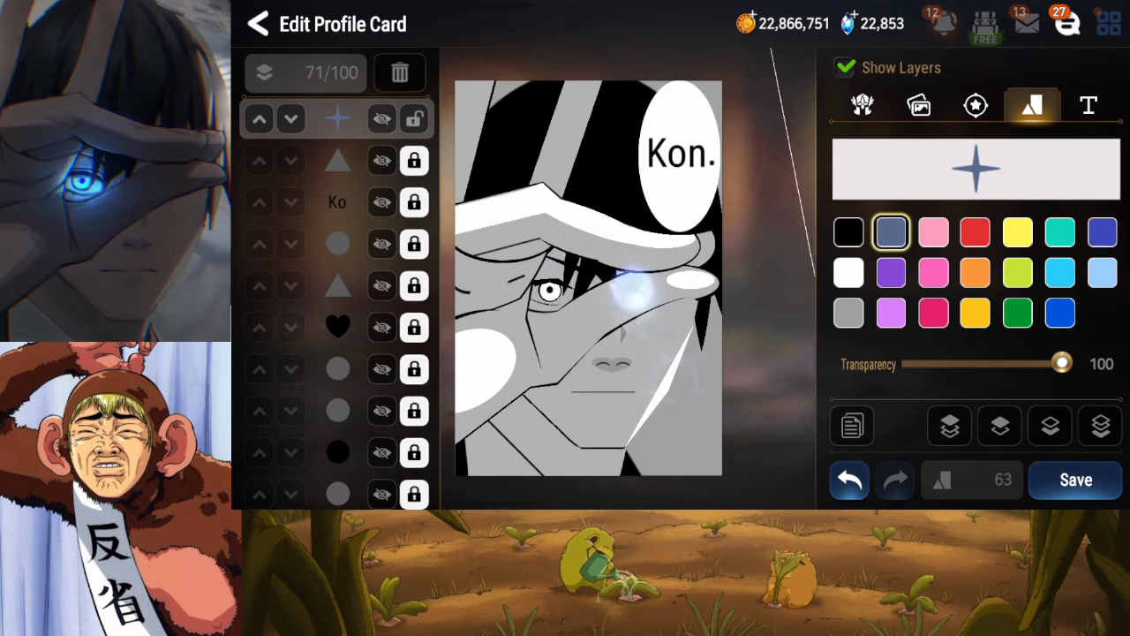
pyautogui.moveTo(662, 323); pyautogui.dragTo(649, 432)
pyautogui.moveTo(636, 318); pyautogui.dragTo(676, 494)
pyautogui.moveTo(671, 424); pyautogui.dragTo(699, 333)
# Send the giant star backward through the layer stack until it sits between the black circle and the gray circle beneath the facial features
pyautogui.click(1050, 428)
pyautogui.click(1051, 427)
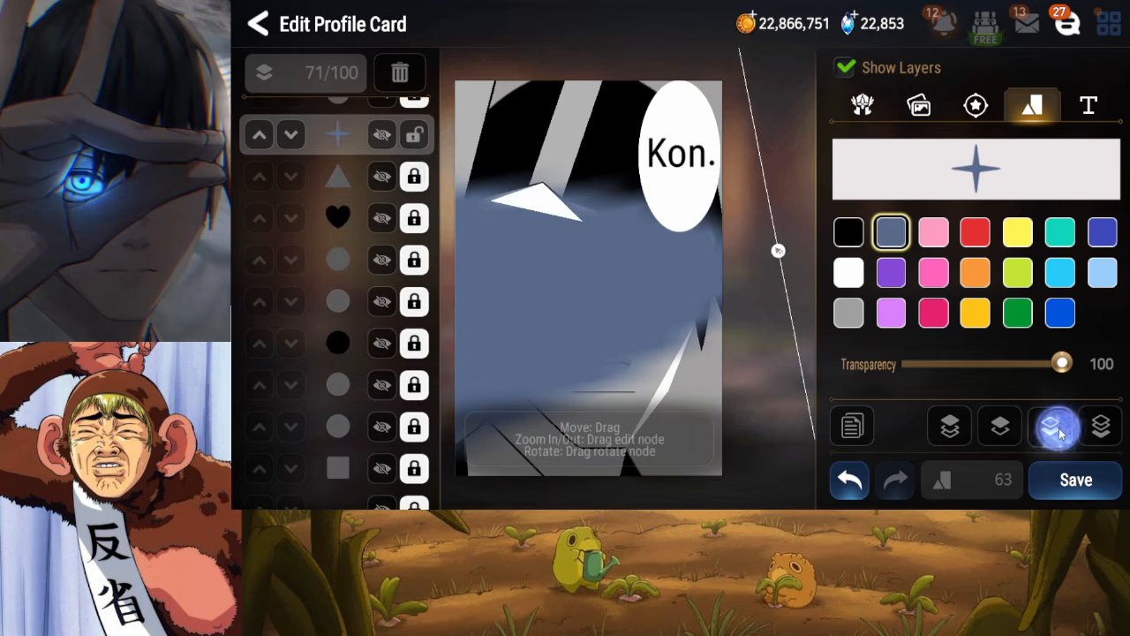
pyautogui.click(1051, 428)
pyautogui.click(1056, 428)
pyautogui.click(1057, 429)
pyautogui.click(1057, 429)
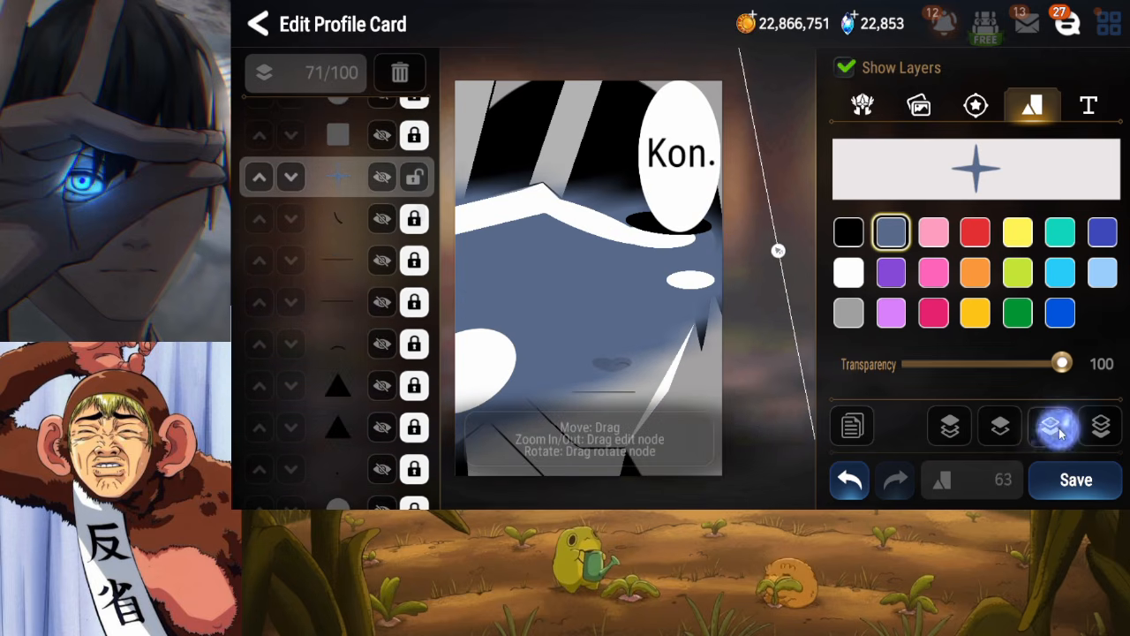
pyautogui.click(1057, 428)
pyautogui.click(1057, 428)
pyautogui.click(1058, 428)
pyautogui.click(1057, 429)
pyautogui.click(1058, 428)
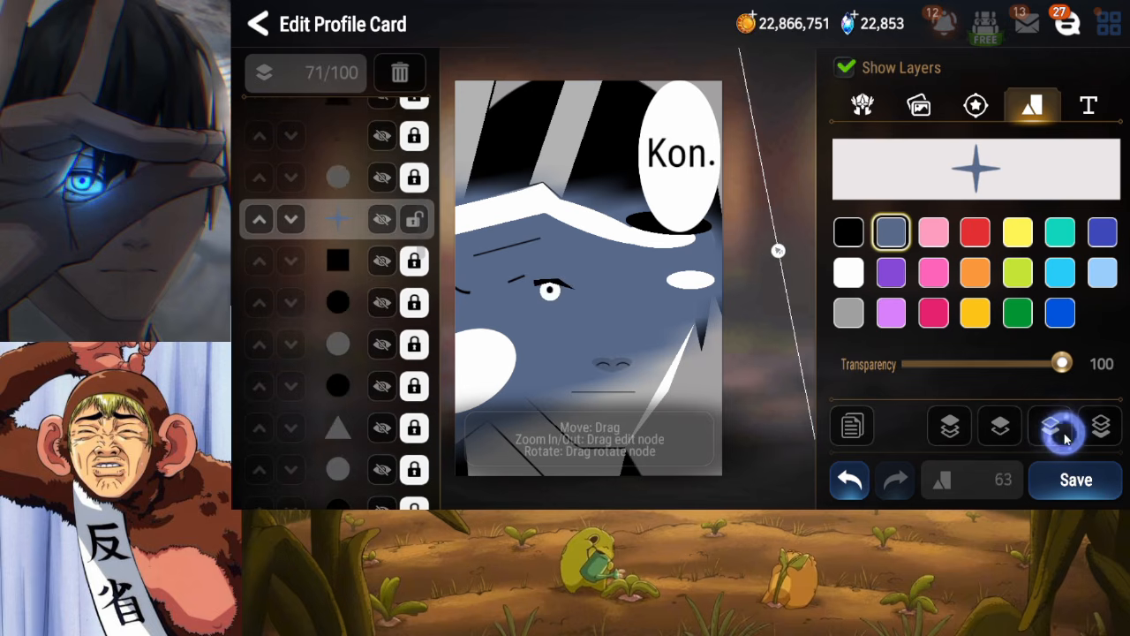
pyautogui.click(1058, 429)
pyautogui.click(1060, 431)
pyautogui.click(1065, 438)
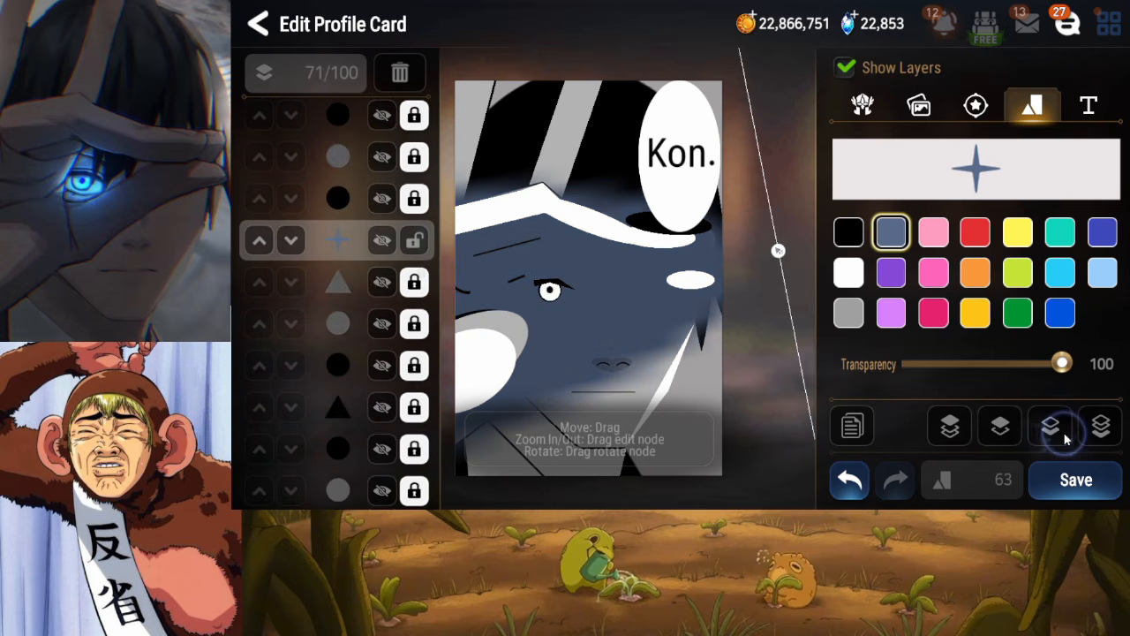
pyautogui.click(1068, 440)
pyautogui.click(1001, 427)
pyautogui.click(1002, 428)
pyautogui.click(1001, 427)
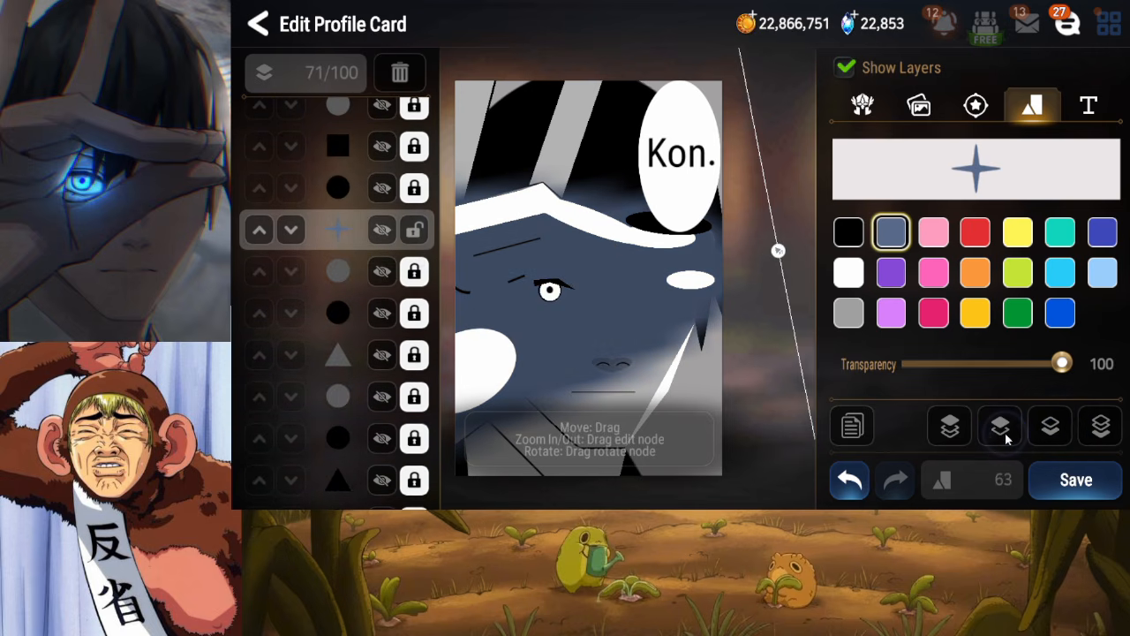
# Color the giant star black, lower its transparency to 22 and shift it slightly up and left over the face
pyautogui.click(849, 232)
pyautogui.moveTo(1061, 364); pyautogui.dragTo(941, 363)
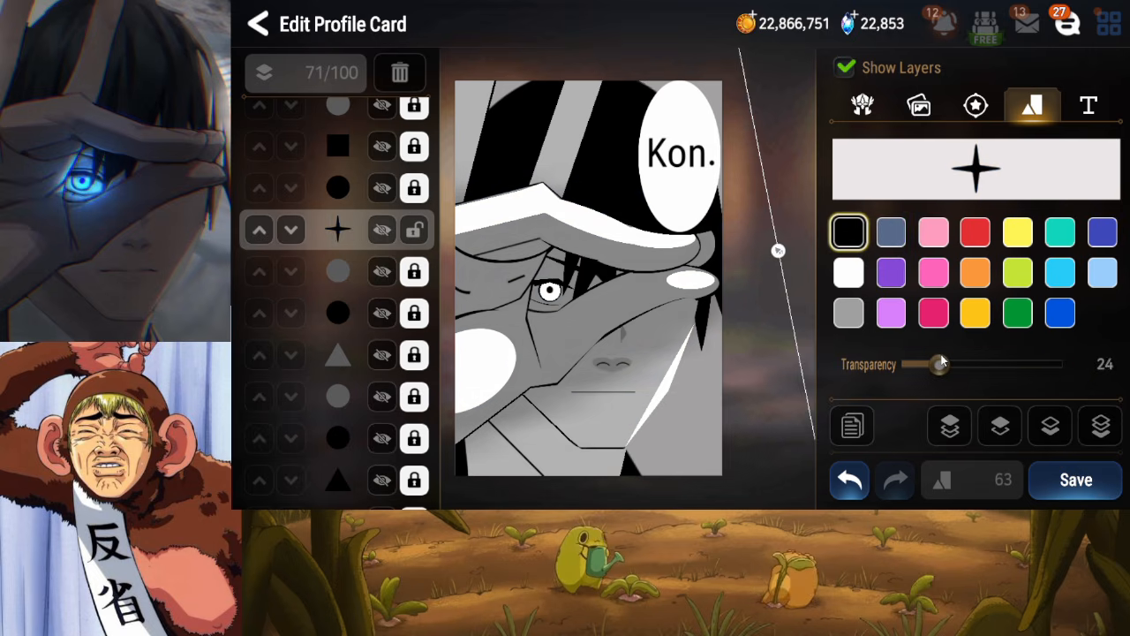
pyautogui.moveTo(699, 308); pyautogui.dragTo(651, 332)
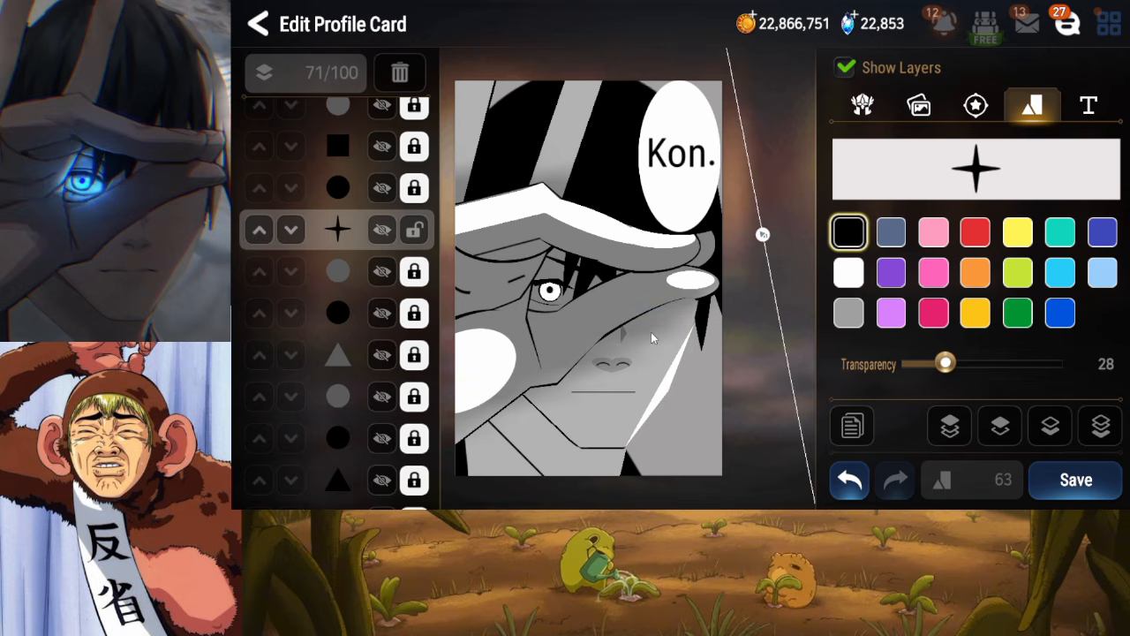
pyautogui.moveTo(945, 363); pyautogui.dragTo(931, 365)
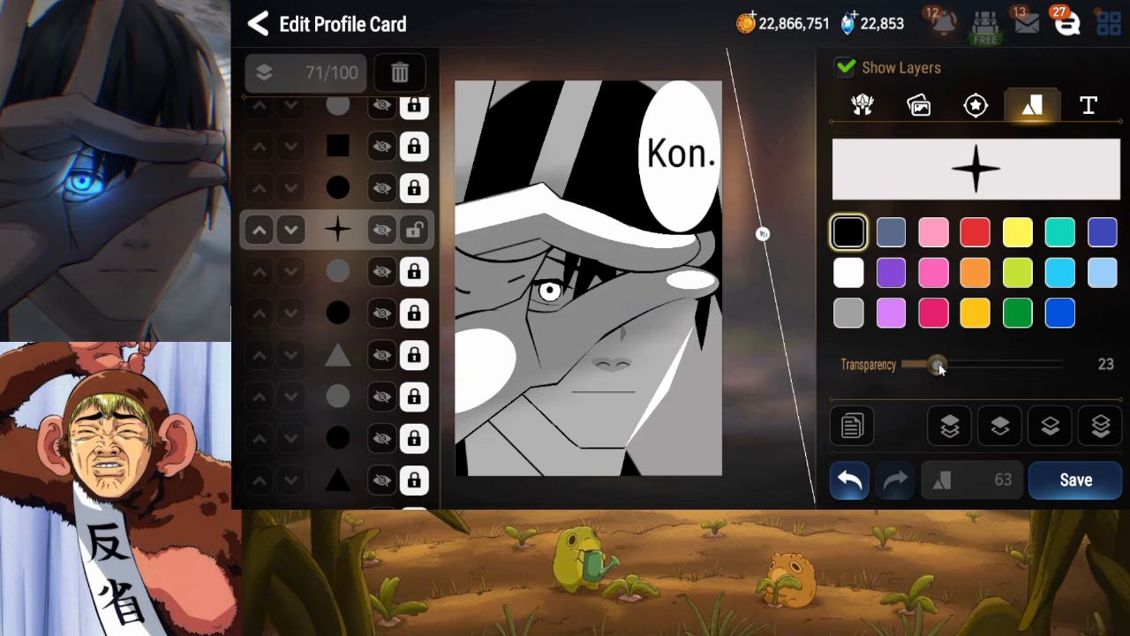
pyautogui.moveTo(940, 369); pyautogui.dragTo(935, 365)
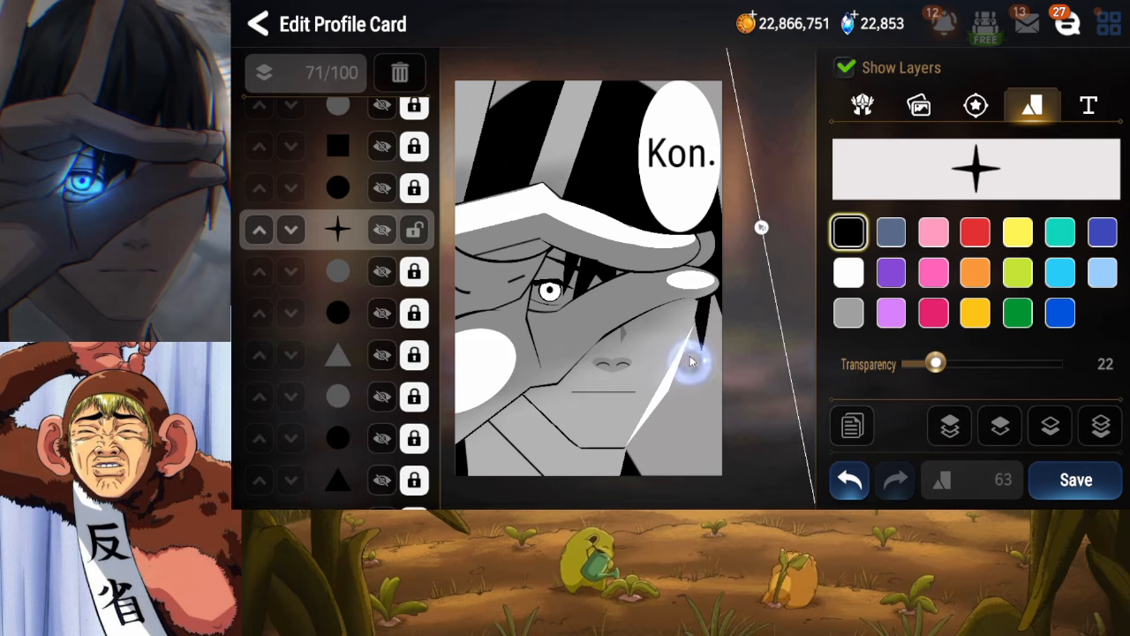
# Nudge the black star down and right, raise its transparency to about 32, lock it and save the card
pyautogui.moveTo(694, 361)
pyautogui.mouseDown()
pyautogui.moveTo(696, 347)
pyautogui.moveTo(700, 373)
pyautogui.mouseUp()
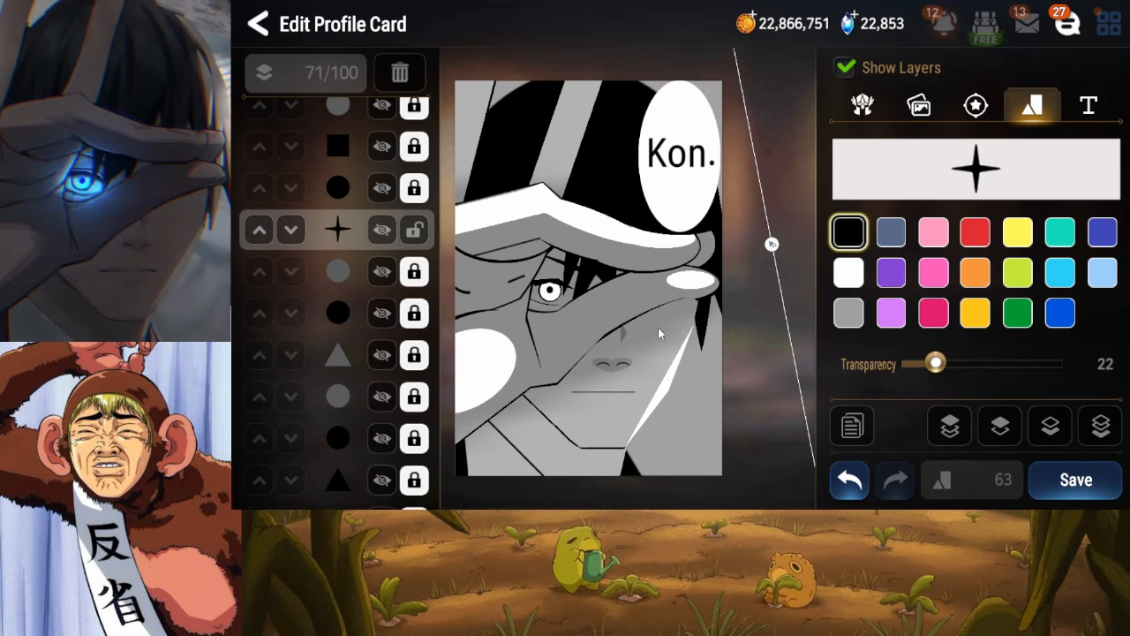
pyautogui.moveTo(936, 363); pyautogui.dragTo(954, 371)
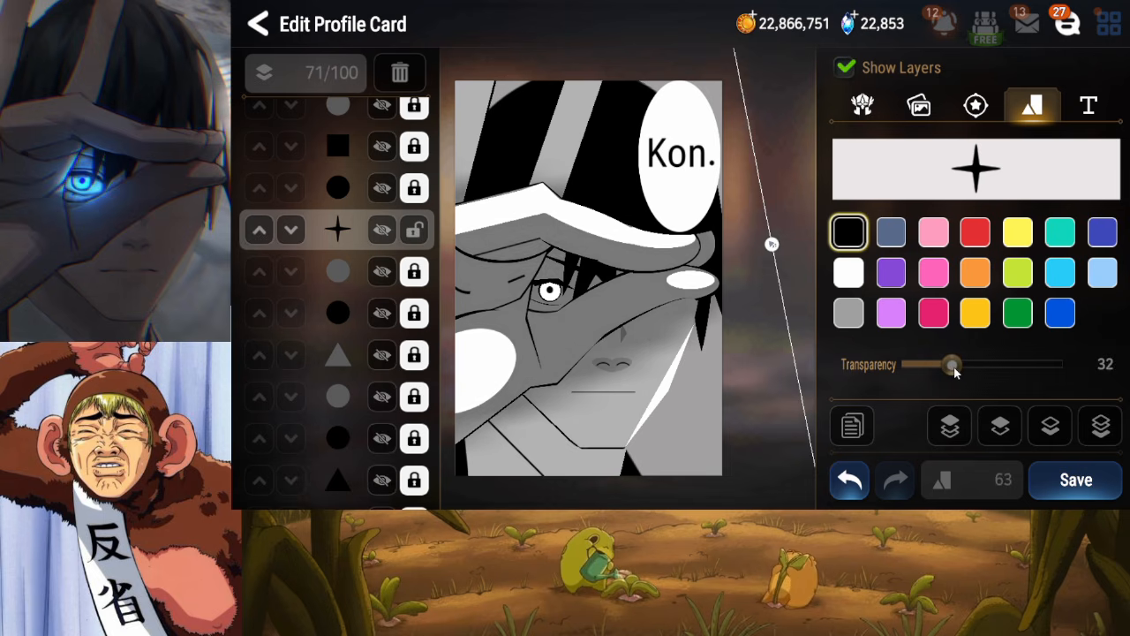
pyautogui.click(381, 234)
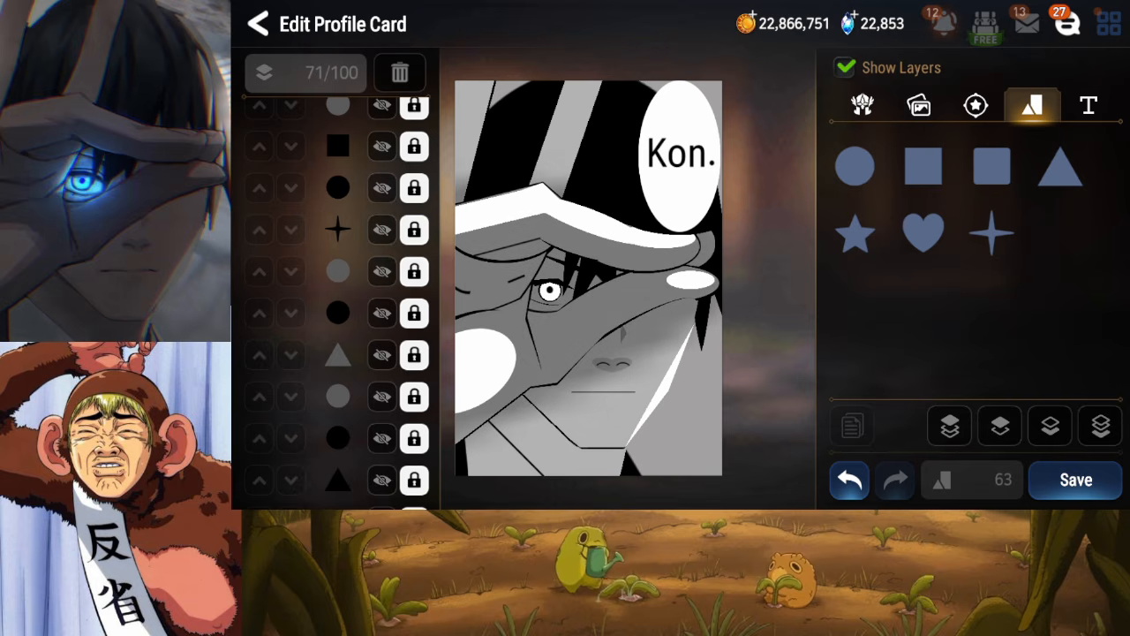
pyautogui.click(1077, 480)
# Find the white ellipse below the thumb by toggling layer visibility, and unlock it together with the black circle layer directly beneath it
pyautogui.click(383, 274)
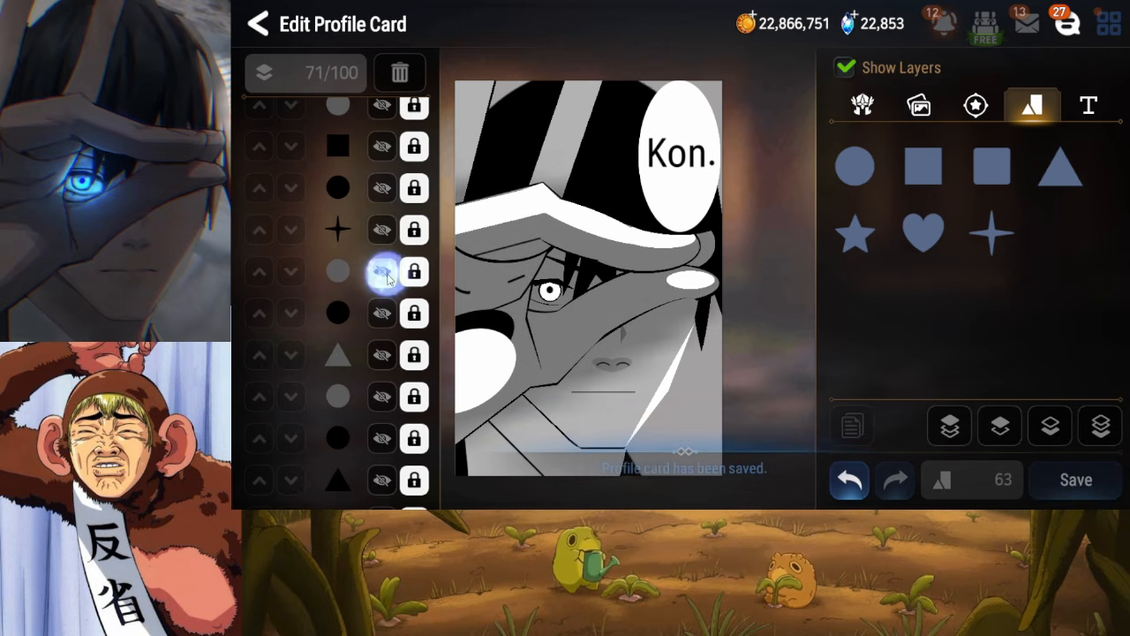
pyautogui.click(375, 410)
pyautogui.moveTo(374, 412); pyautogui.dragTo(383, 283)
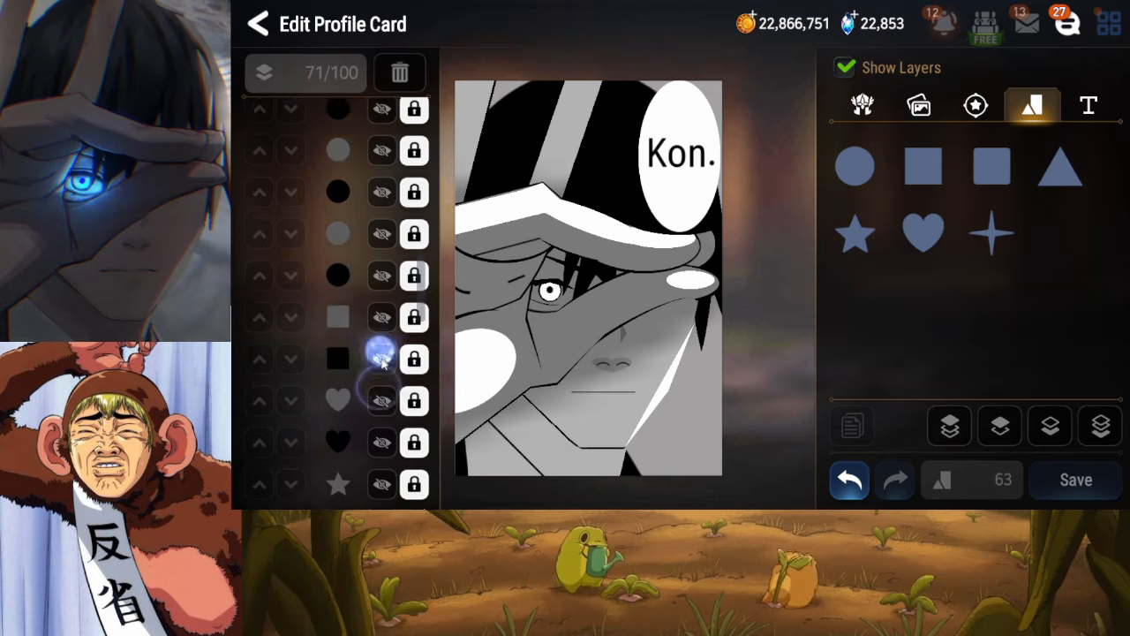
pyautogui.moveTo(379, 352); pyautogui.dragTo(384, 270)
pyautogui.click(380, 228)
pyautogui.moveTo(394, 354); pyautogui.dragTo(384, 390)
pyautogui.moveTo(375, 315); pyautogui.dragTo(385, 386)
pyautogui.moveTo(369, 476); pyautogui.dragTo(373, 370)
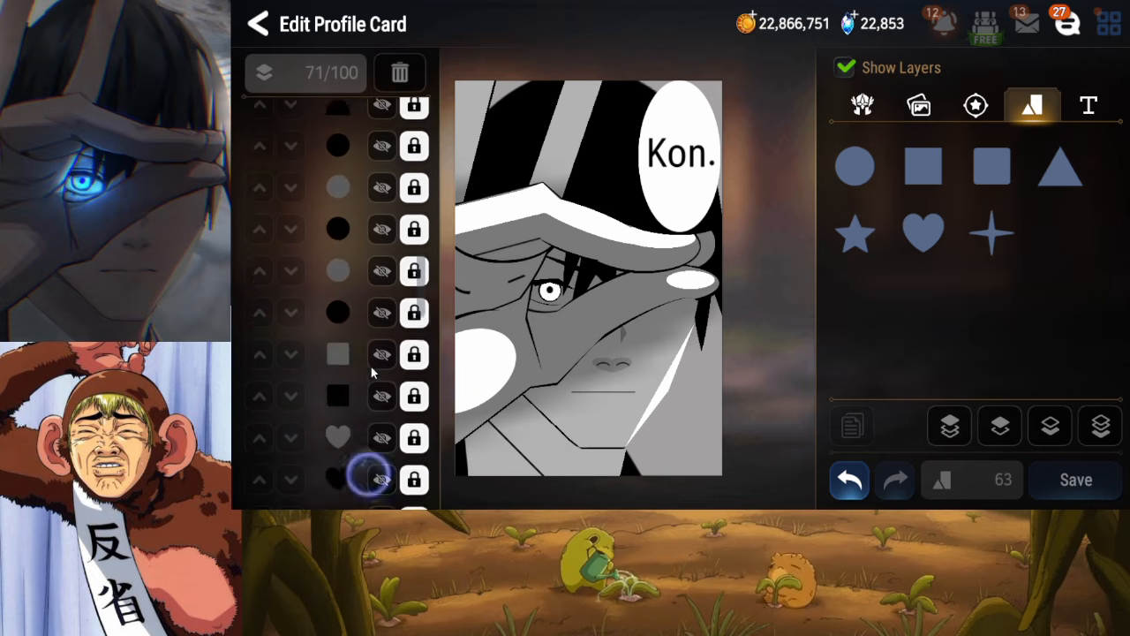
pyautogui.click(372, 396)
pyautogui.moveTo(376, 468); pyautogui.dragTo(374, 339)
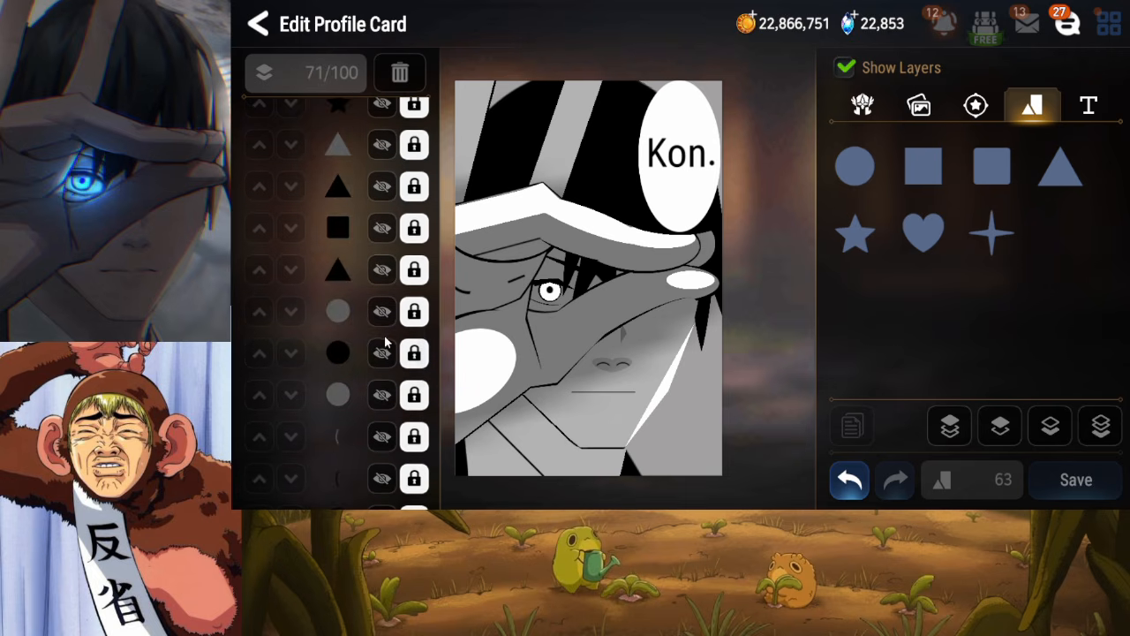
pyautogui.click(380, 311)
pyautogui.click(385, 317)
pyautogui.click(386, 319)
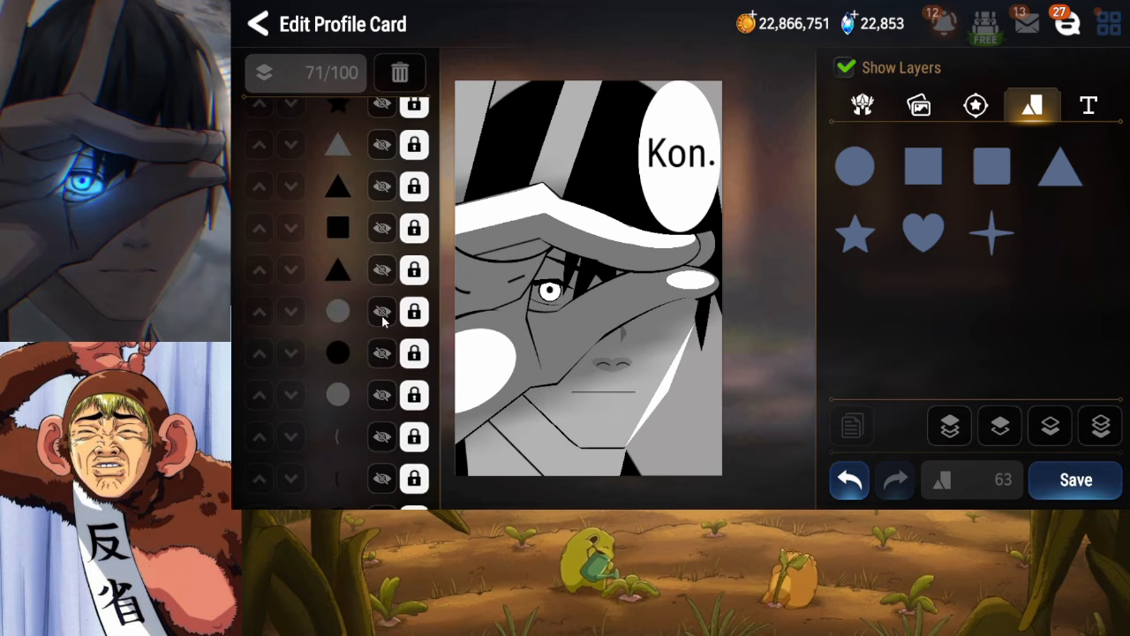
pyautogui.click(382, 314)
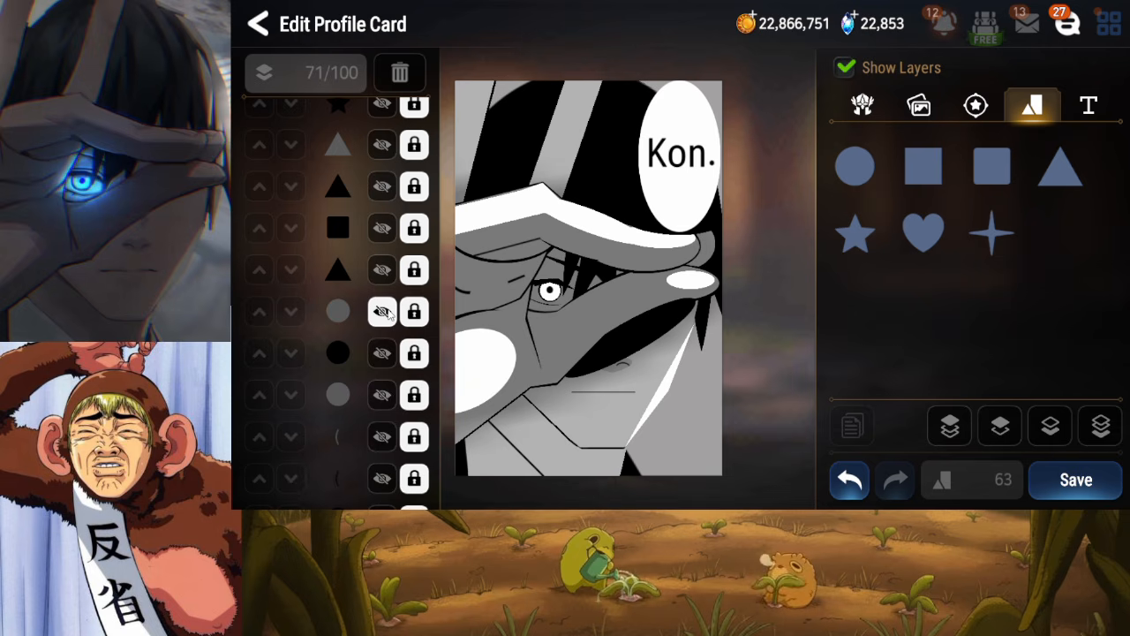
pyautogui.click(388, 310)
pyautogui.click(407, 312)
pyautogui.click(413, 380)
pyautogui.click(417, 395)
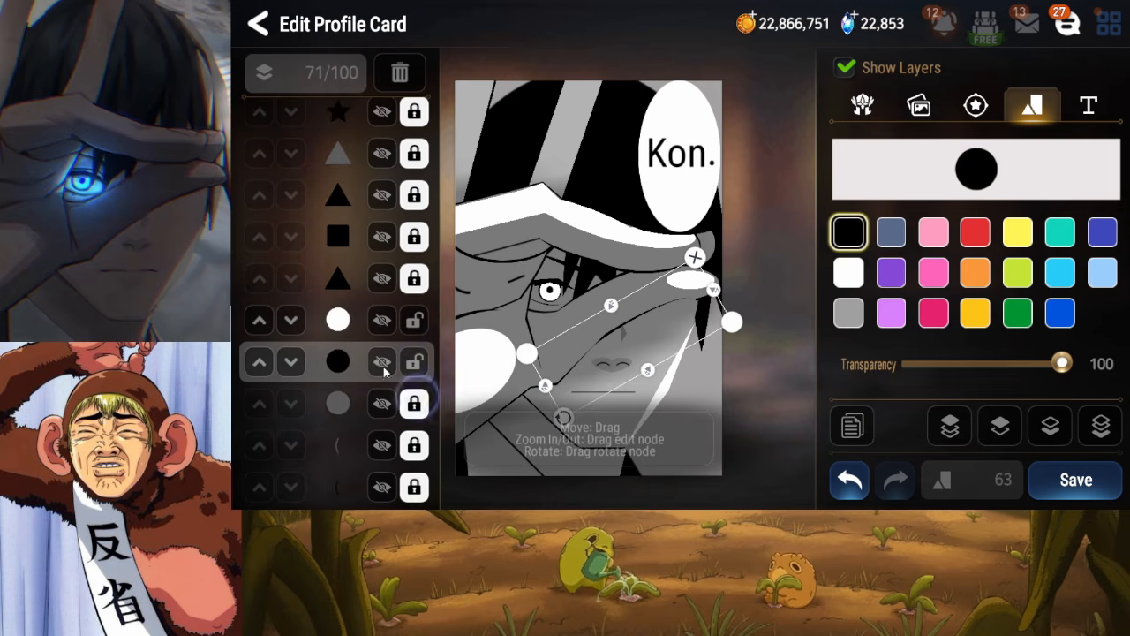
# Bring the white ellipse below the thumb forward above the black star shading, keeping it just under the black square layer
pyautogui.click(364, 320)
pyautogui.click(1001, 425)
pyautogui.click(1001, 426)
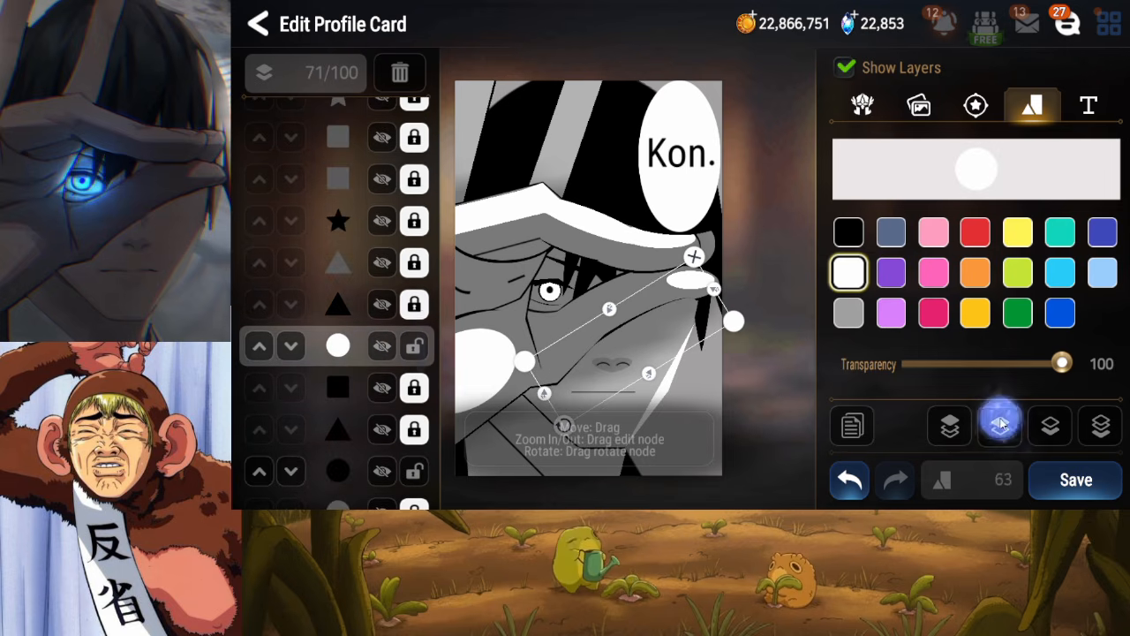
pyautogui.click(1001, 425)
pyautogui.click(1001, 425)
pyautogui.click(1002, 425)
pyautogui.click(1002, 425)
pyautogui.click(1002, 424)
pyautogui.click(1001, 425)
pyautogui.click(1001, 425)
pyautogui.click(1002, 425)
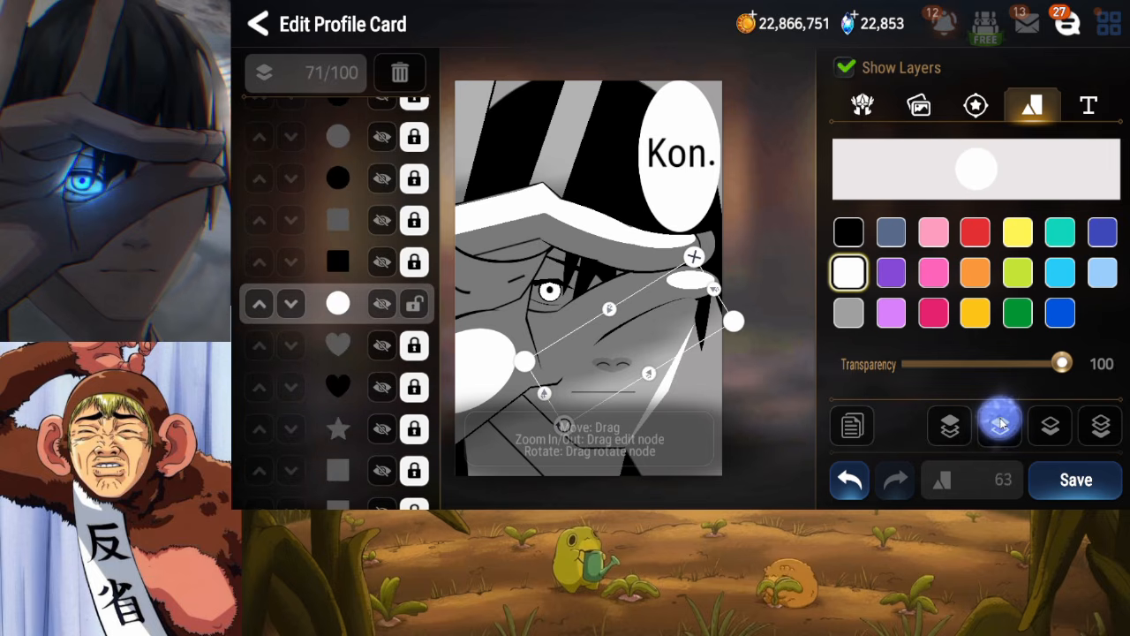
pyautogui.click(1001, 425)
pyautogui.click(1001, 425)
pyautogui.click(1001, 424)
pyautogui.click(1001, 425)
pyautogui.click(1000, 424)
pyautogui.click(1001, 425)
pyautogui.click(1000, 425)
pyautogui.click(1000, 425)
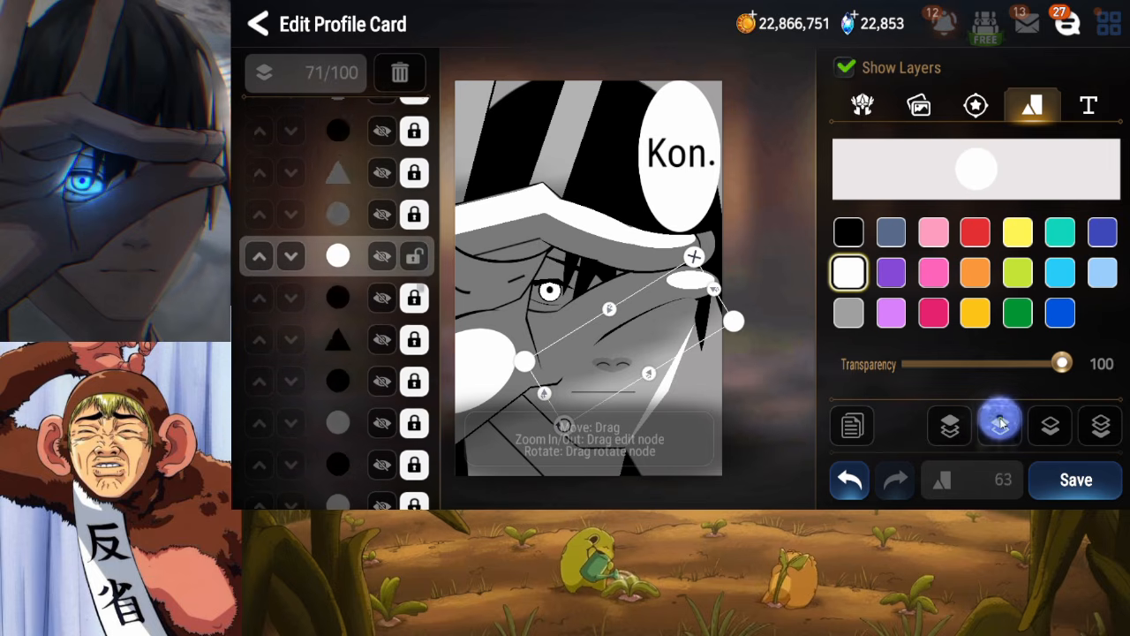
pyautogui.click(1001, 425)
pyautogui.click(1001, 425)
pyautogui.click(1001, 425)
pyautogui.click(1001, 424)
pyautogui.click(1001, 424)
pyautogui.click(1001, 425)
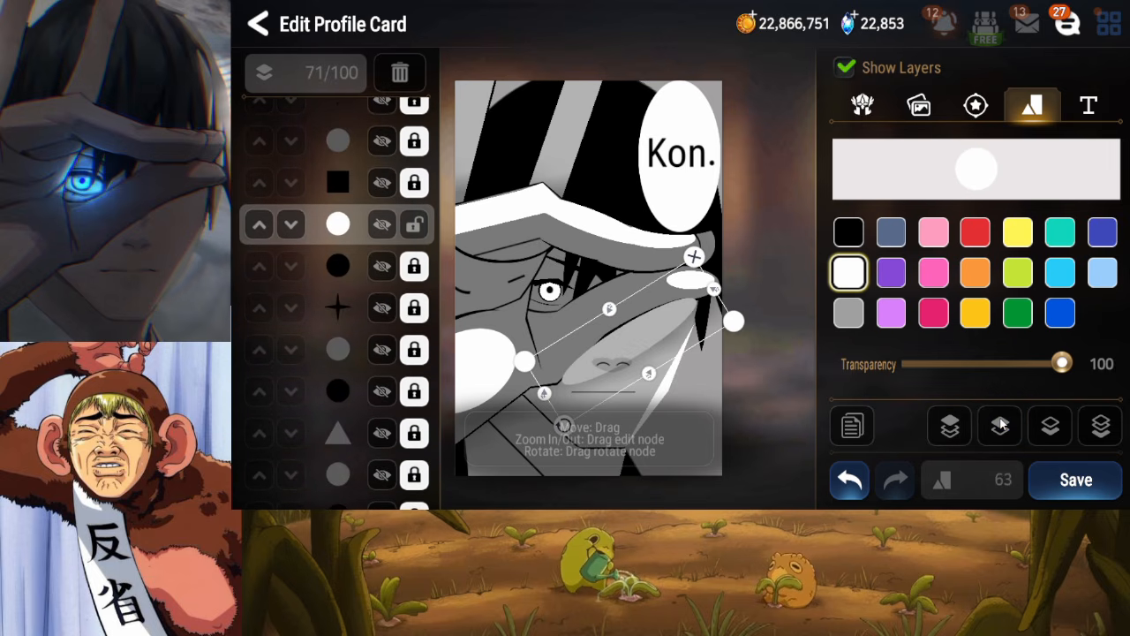
pyautogui.click(1002, 425)
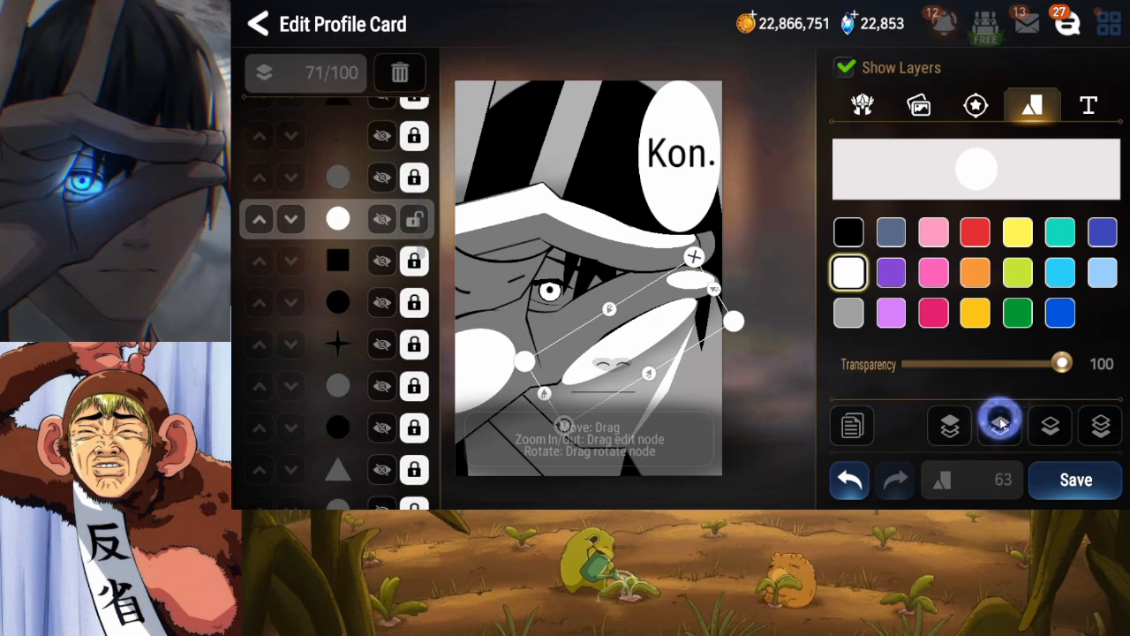
pyautogui.click(1048, 428)
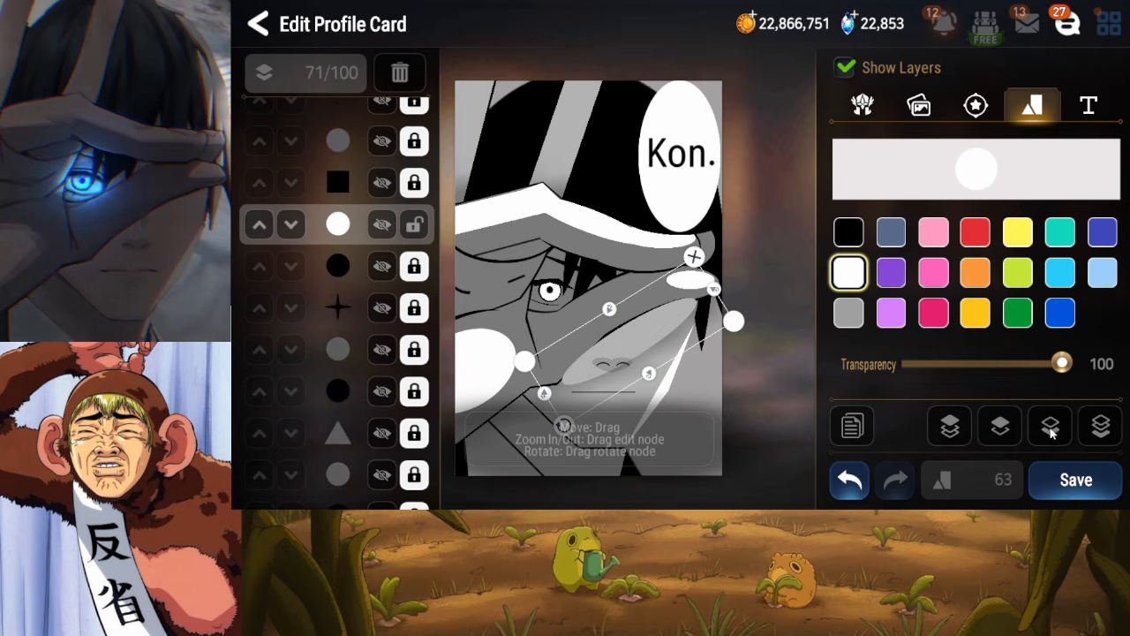
pyautogui.click(1051, 431)
# Bring the unlocked black circle layer forward through the stack until it sits directly beneath the white ellipse and above the black star
pyautogui.moveTo(346, 360); pyautogui.dragTo(344, 247)
pyautogui.moveTo(338, 364); pyautogui.dragTo(353, 323)
pyautogui.click(356, 304)
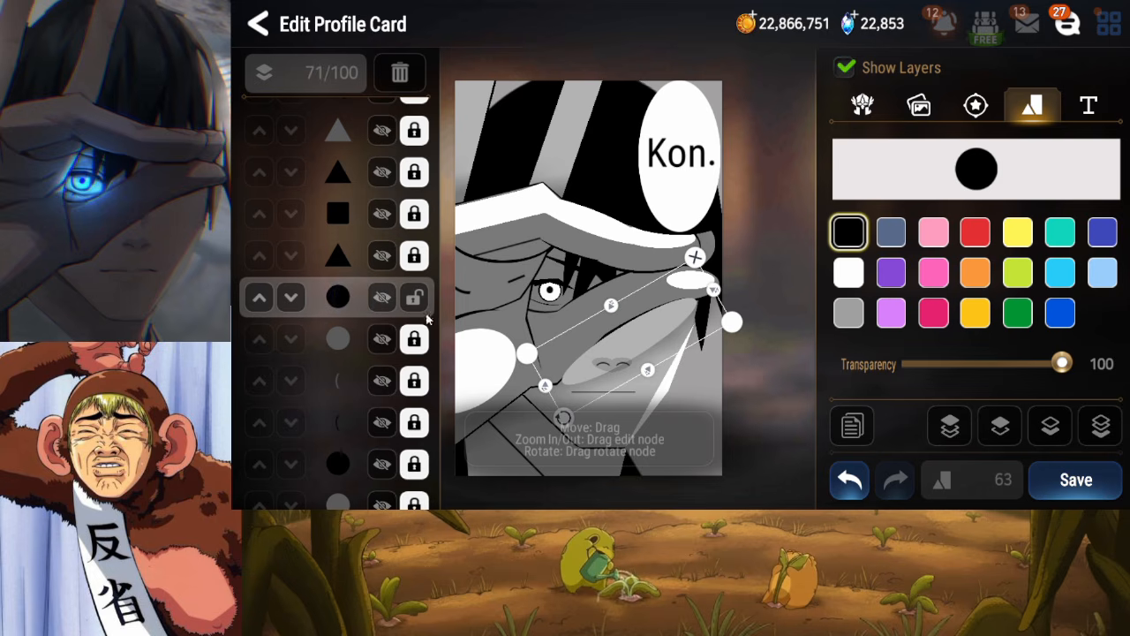
pyautogui.click(999, 429)
pyautogui.click(999, 430)
pyautogui.click(999, 429)
pyautogui.click(999, 429)
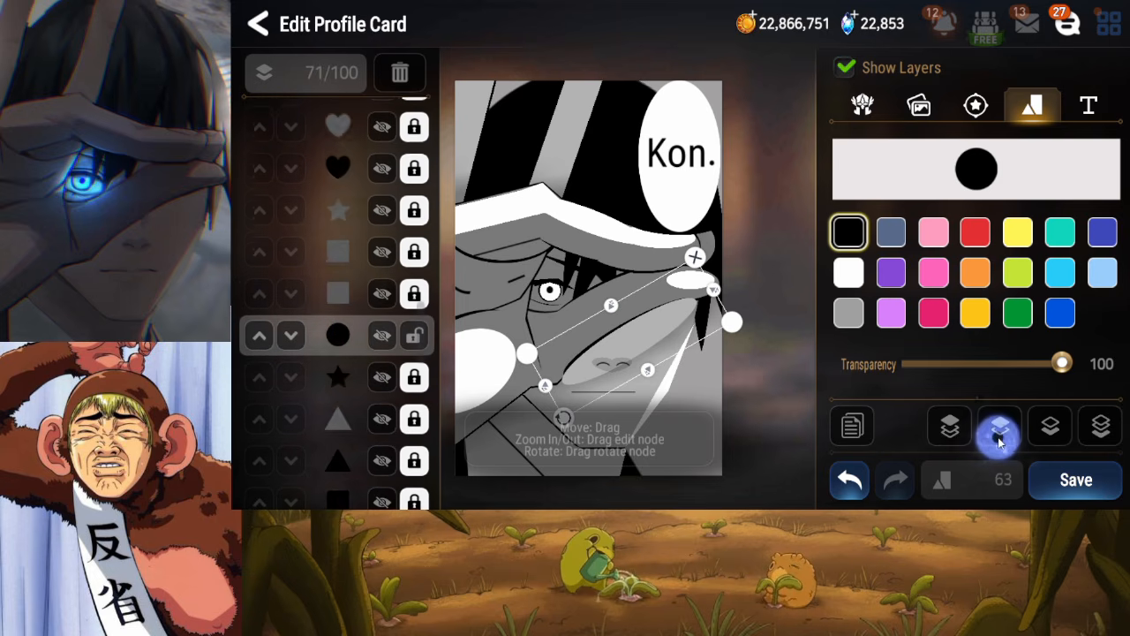
pyautogui.click(999, 429)
pyautogui.click(999, 429)
pyautogui.click(999, 429)
pyautogui.click(998, 429)
pyautogui.click(999, 433)
pyautogui.click(998, 432)
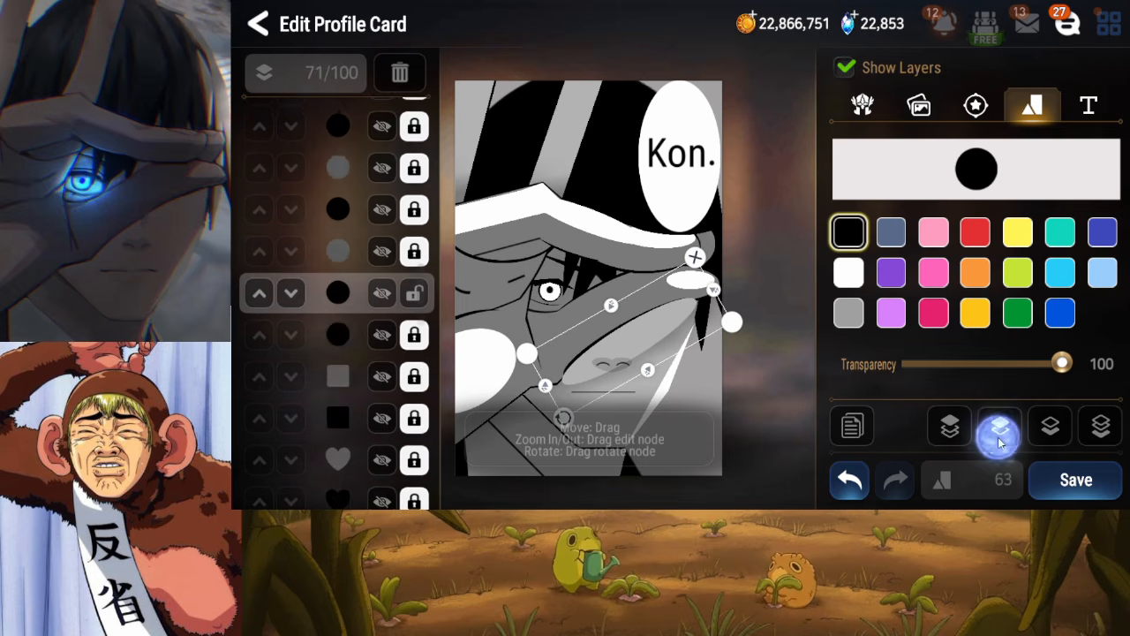
pyautogui.click(999, 433)
pyautogui.click(999, 433)
pyautogui.click(999, 433)
pyautogui.click(999, 439)
pyautogui.click(1000, 439)
pyautogui.click(999, 439)
pyautogui.click(1000, 439)
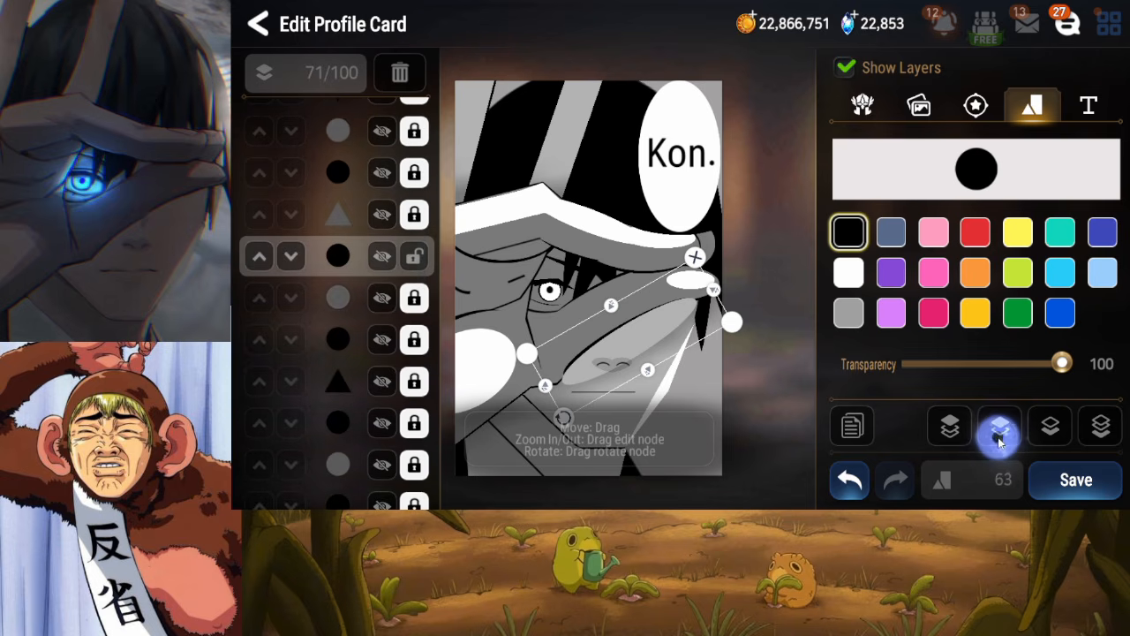
pyautogui.click(1000, 439)
pyautogui.click(1000, 439)
pyautogui.click(1000, 439)
pyautogui.click(1000, 439)
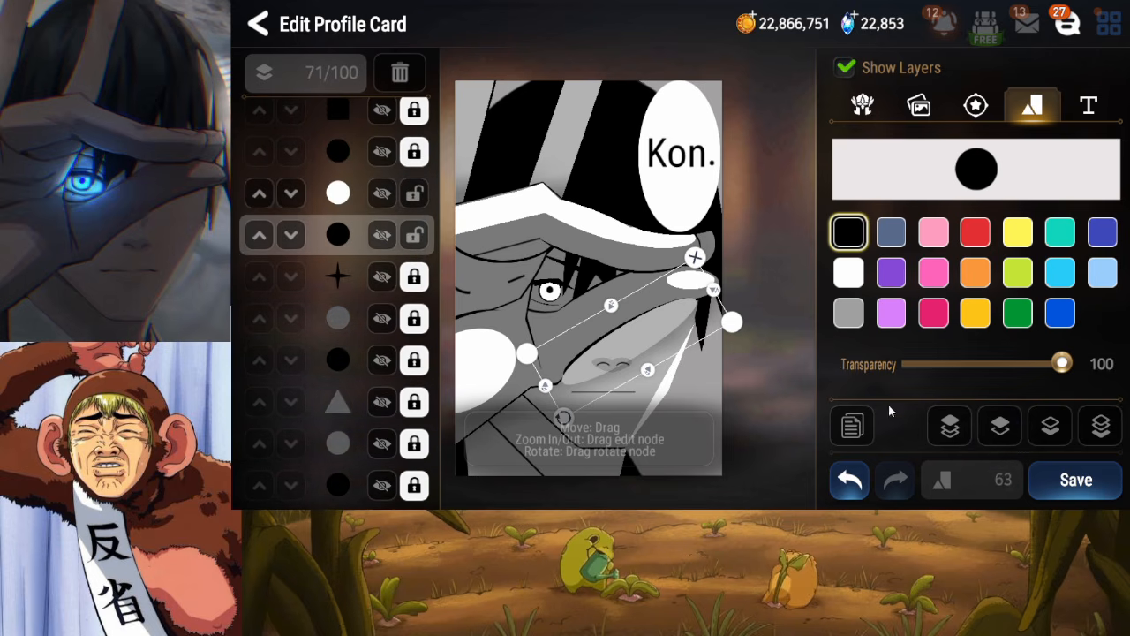
# Toggle the visibility of the layers around the white ellipse, including the black square, to examine which shading each one produces
pyautogui.click(381, 153)
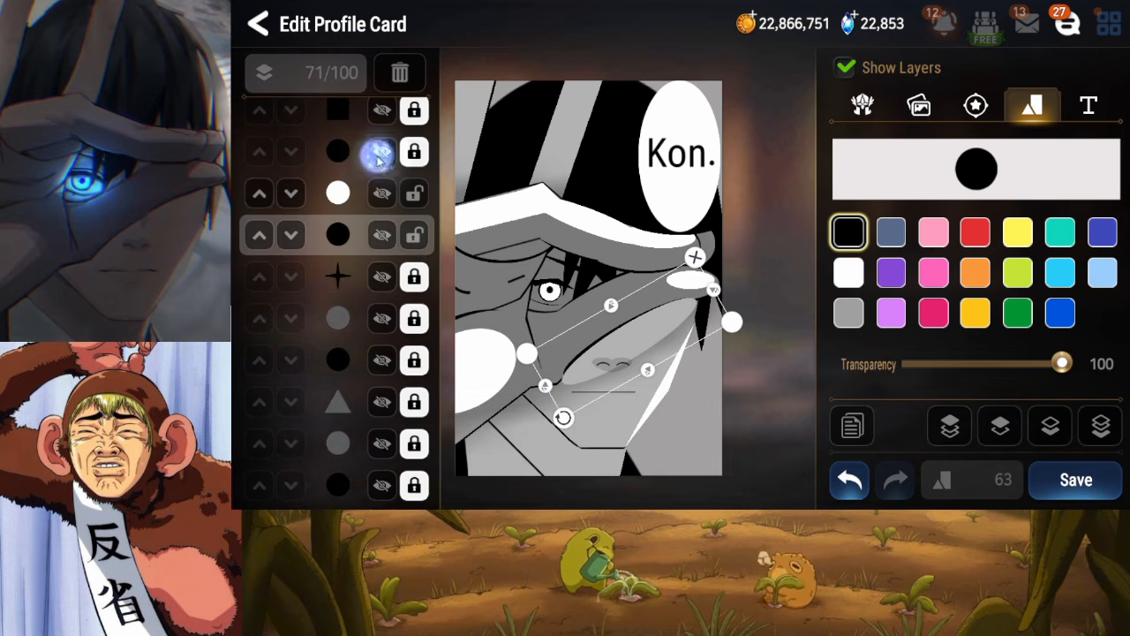
pyautogui.click(381, 360)
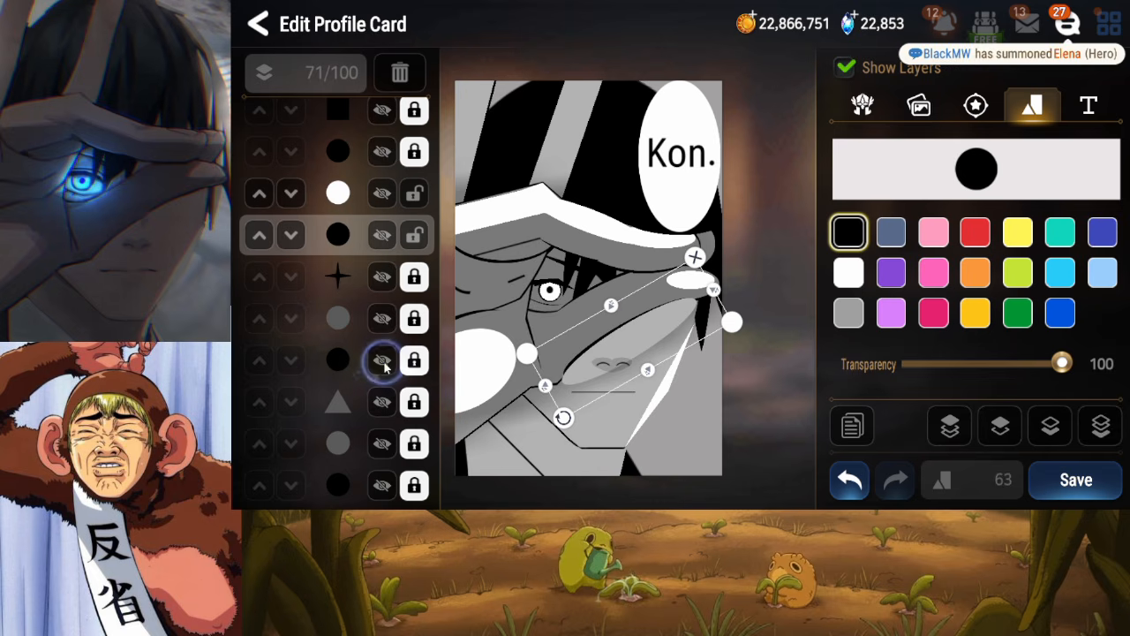
pyautogui.click(382, 281)
pyautogui.click(380, 156)
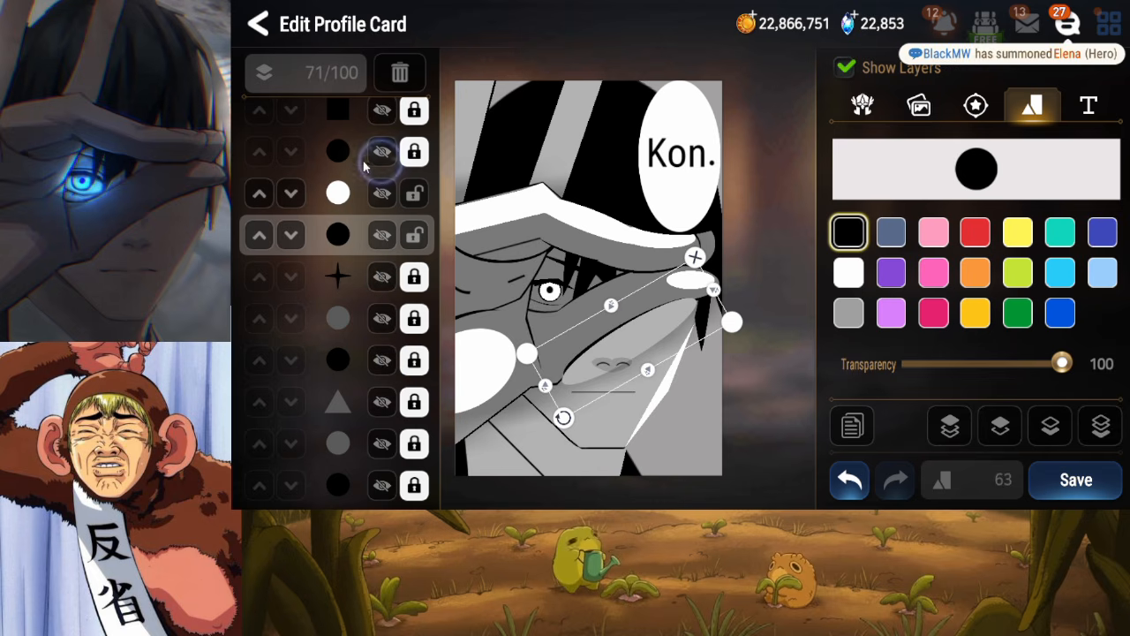
pyautogui.moveTo(363, 166); pyautogui.dragTo(357, 251)
pyautogui.moveTo(357, 253); pyautogui.dragTo(362, 150)
pyautogui.moveTo(350, 306); pyautogui.dragTo(358, 253)
pyautogui.click(377, 314)
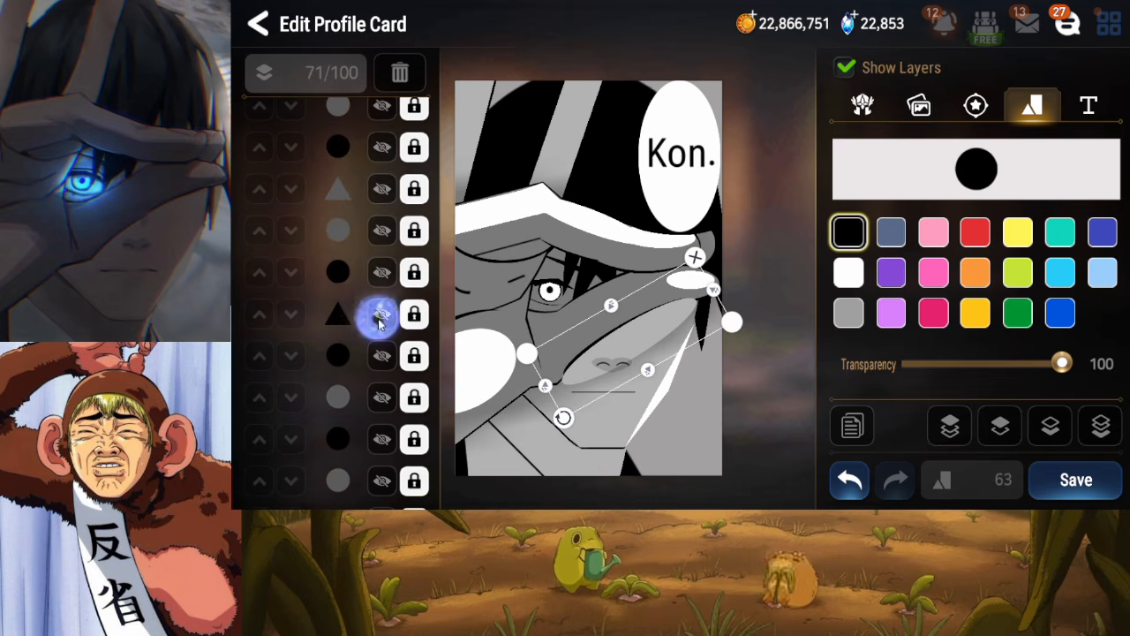
pyautogui.moveTo(376, 344); pyautogui.dragTo(377, 273)
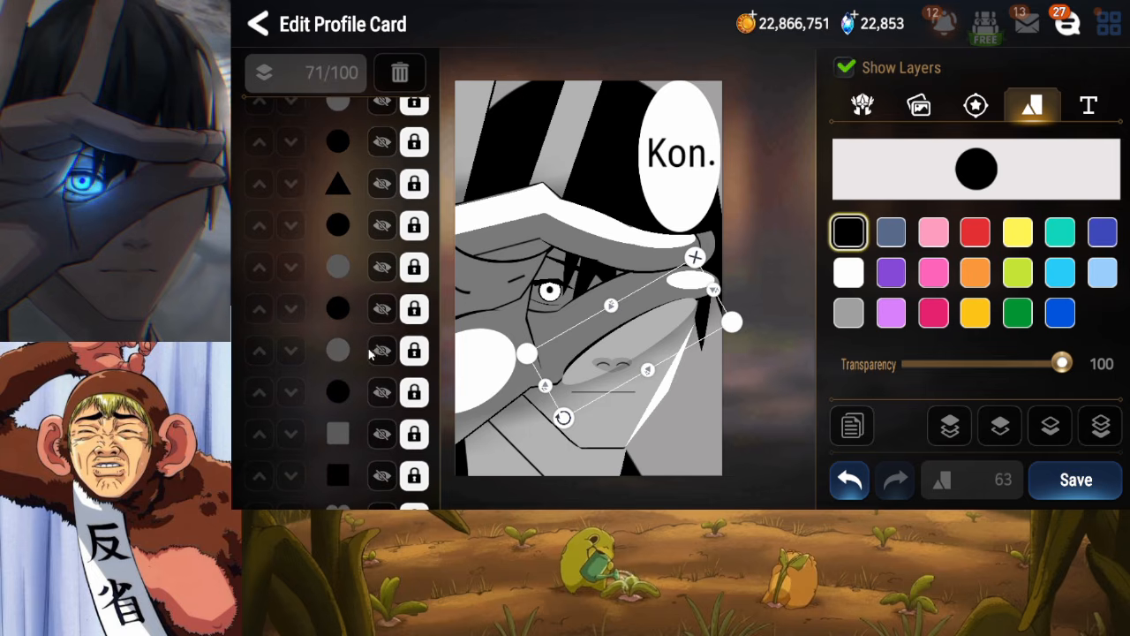
pyautogui.moveTo(379, 478); pyautogui.dragTo(374, 324)
pyautogui.click(378, 318)
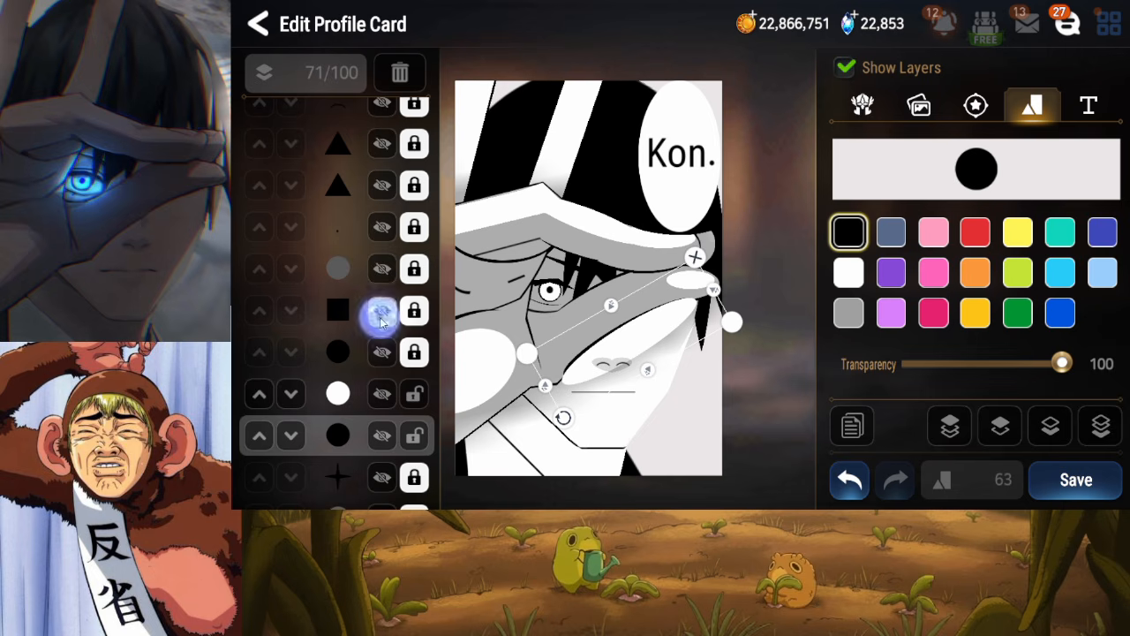
pyautogui.click(381, 316)
pyautogui.click(381, 316)
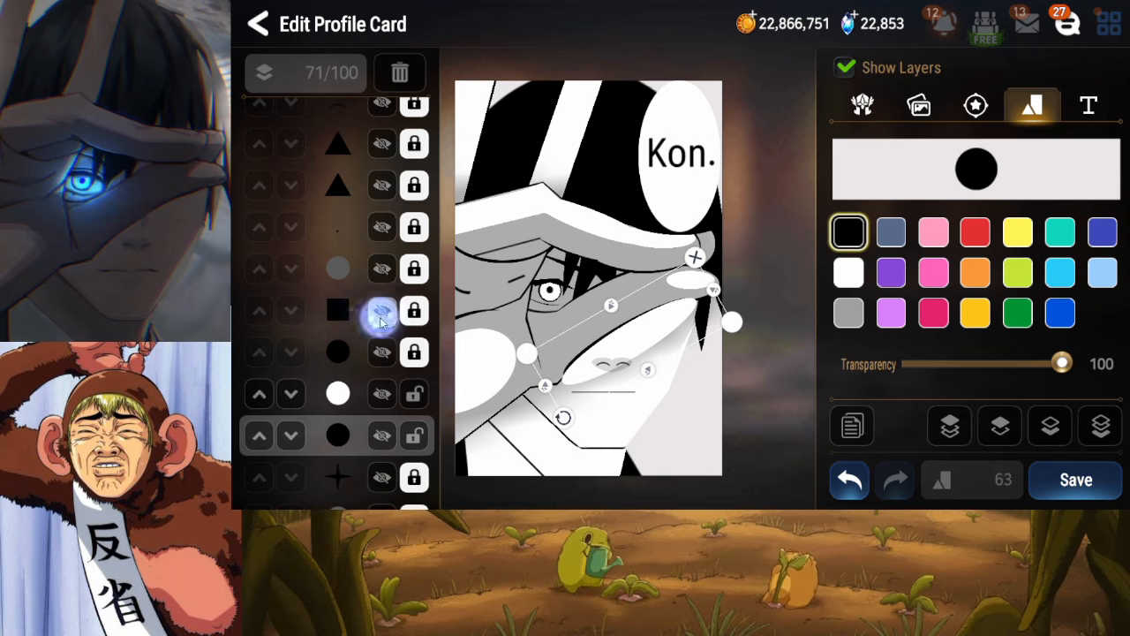
pyautogui.click(381, 315)
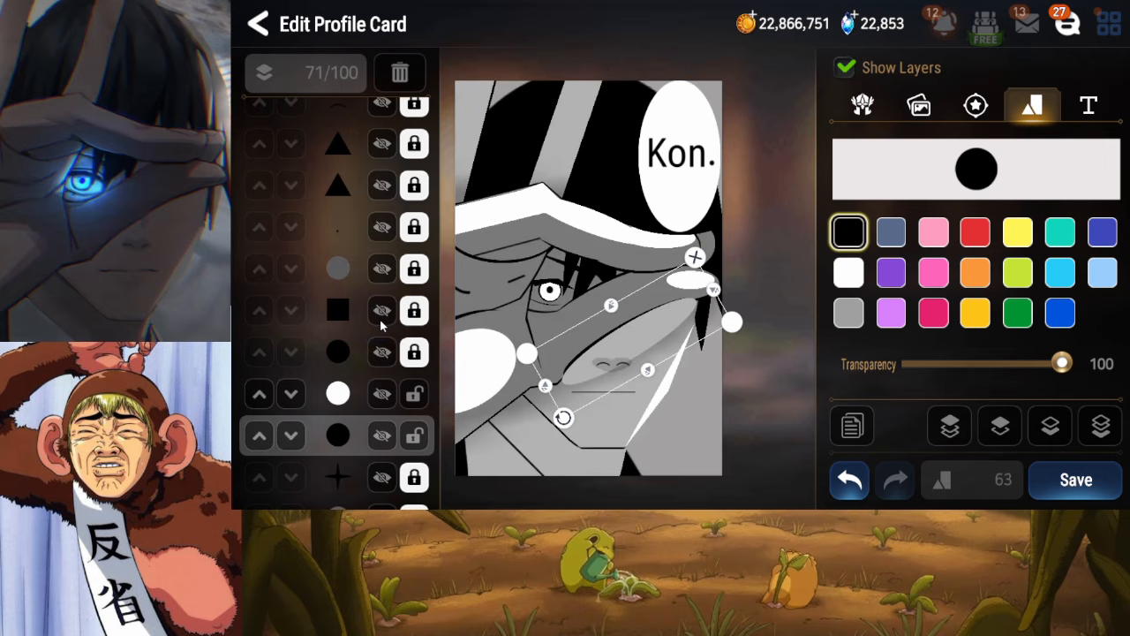
# Leave the card editor without saving the layer reordering, reopen the "Kon." profile card for editing and show its layers
pyautogui.click(258, 24)
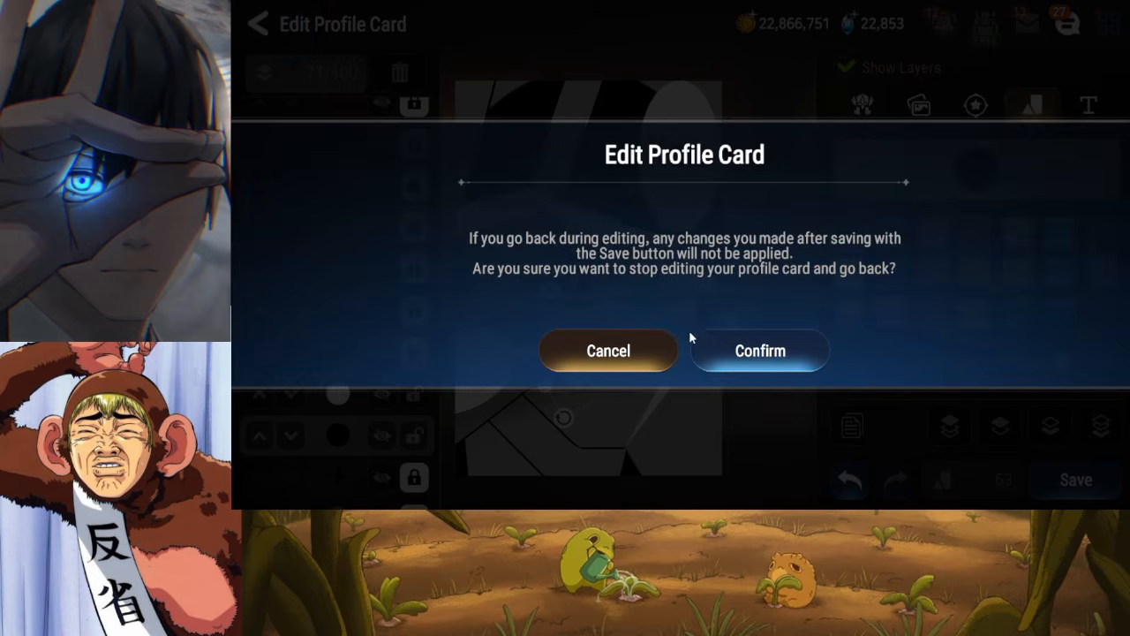
pyautogui.click(765, 351)
pyautogui.click(408, 252)
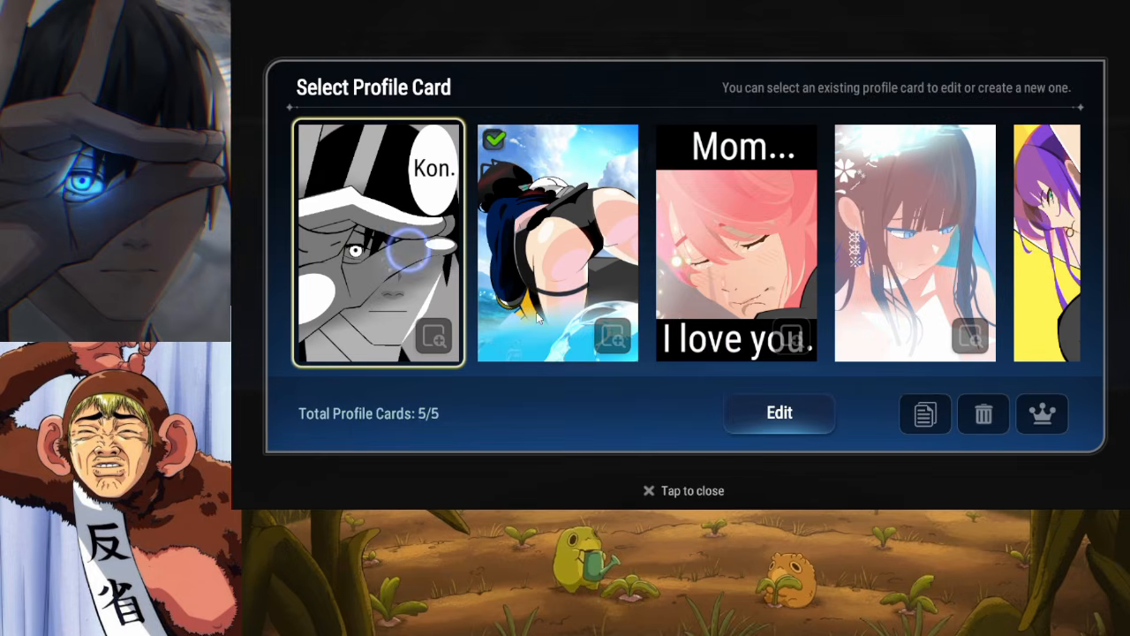
pyautogui.click(819, 419)
pyautogui.click(844, 68)
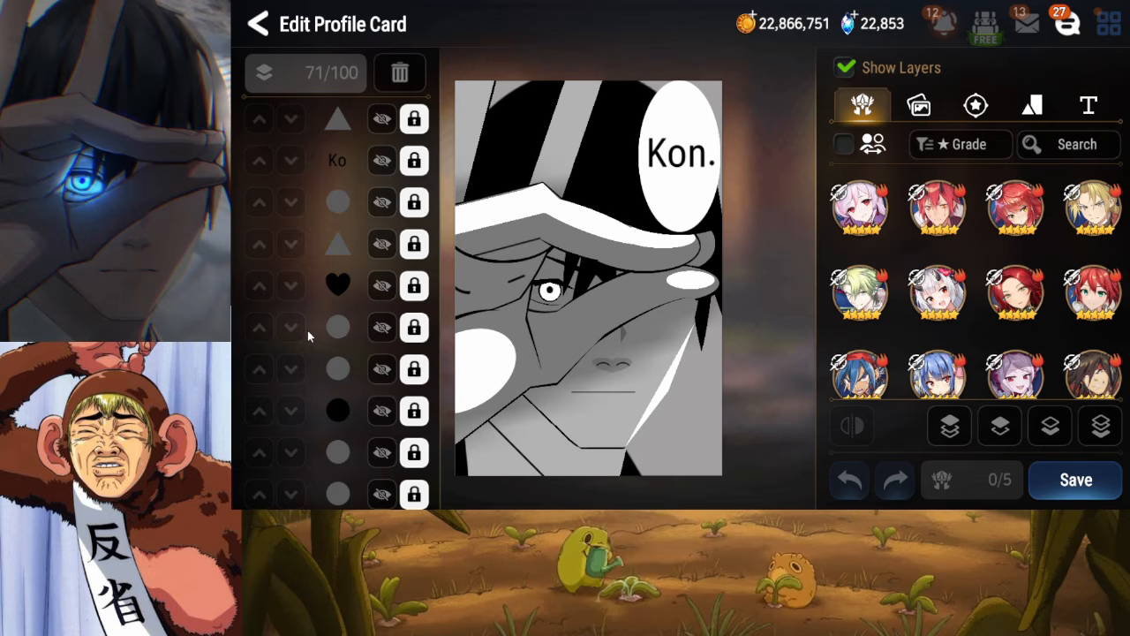
# Unlock the giant black star shading, shift it slightly up and left over the face, lock it again and save the card
pyautogui.scroll(-3, 366, 341)
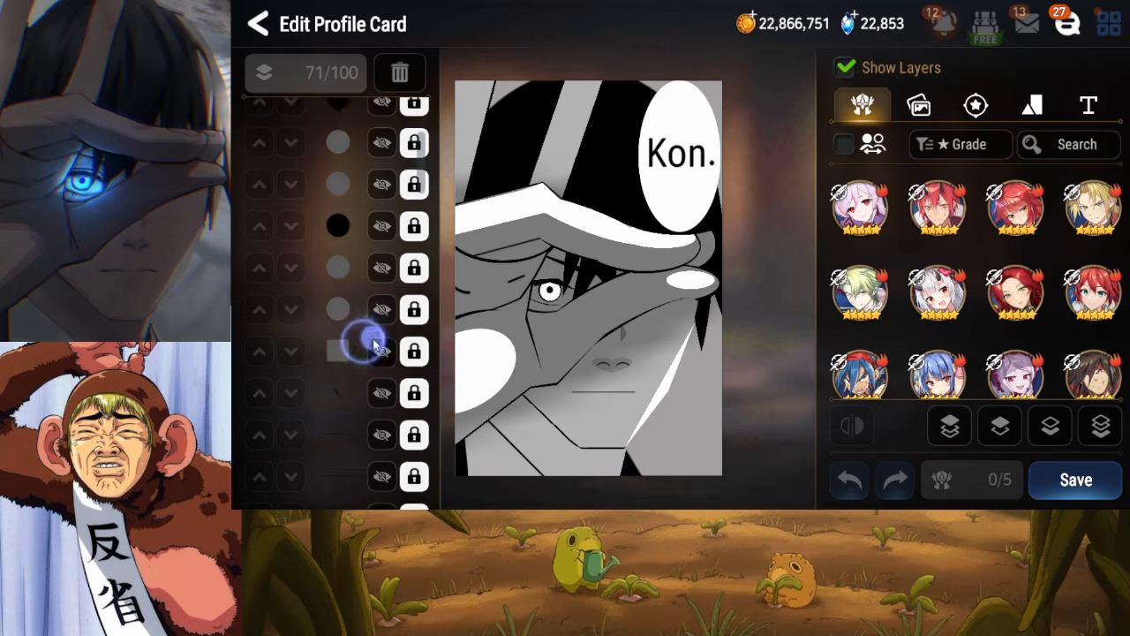
pyautogui.scroll(-9, 373, 427)
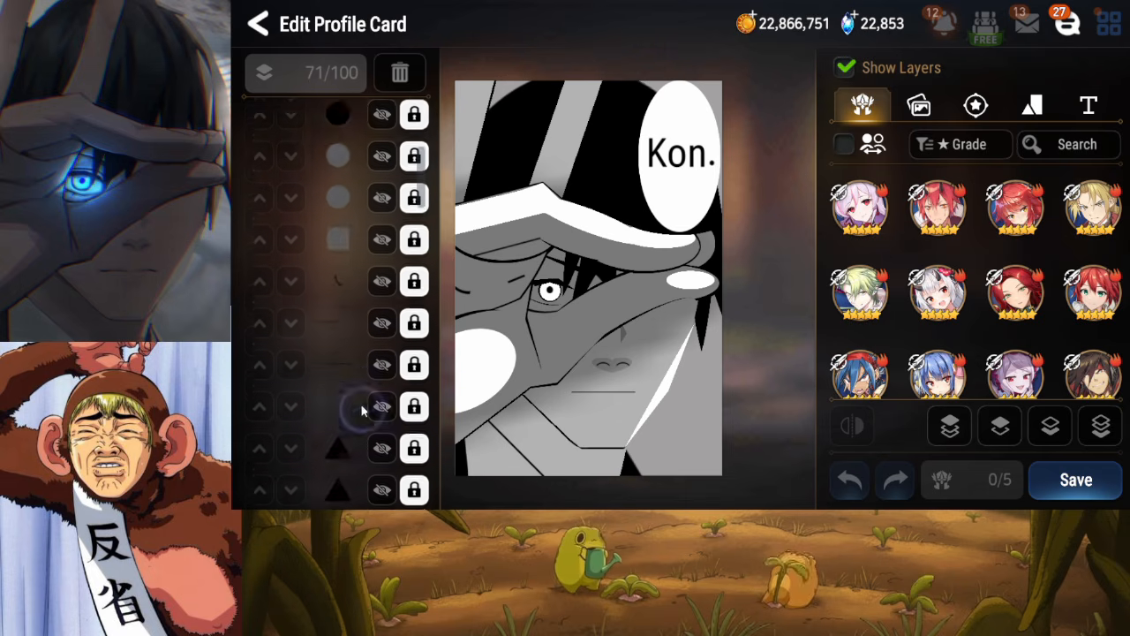
pyautogui.click(371, 303)
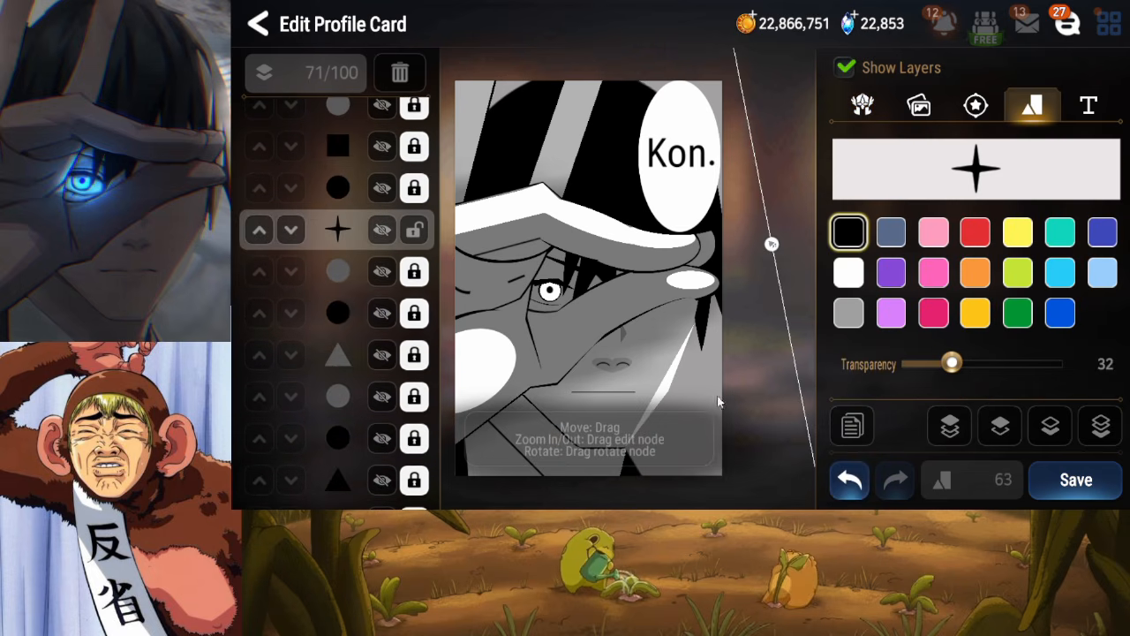
pyautogui.moveTo(753, 270); pyautogui.dragTo(670, 273)
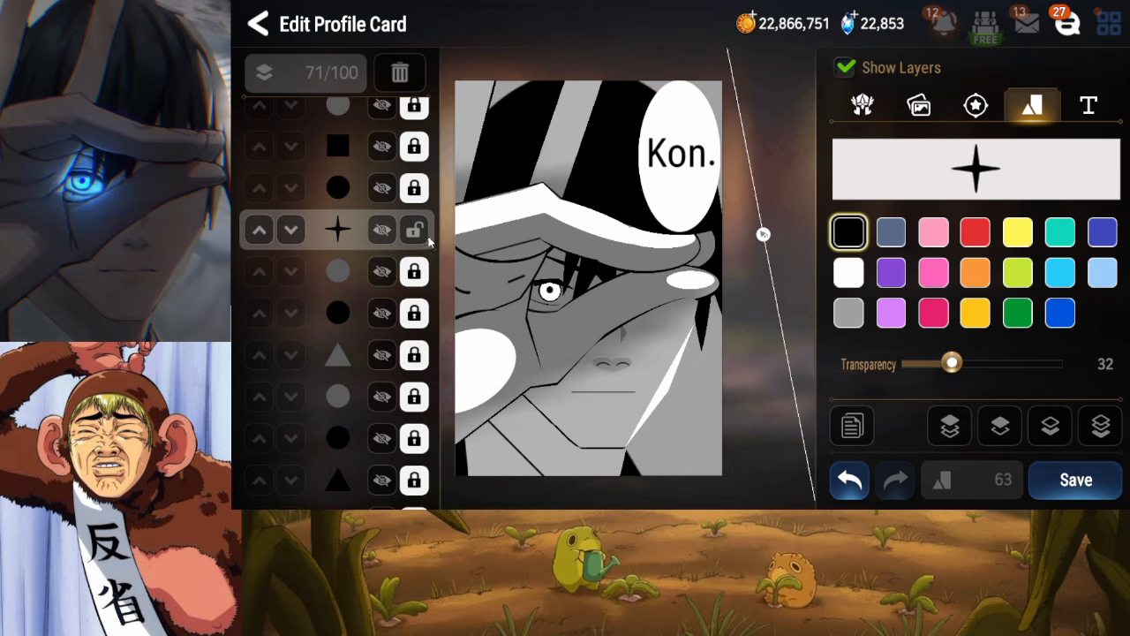
pyautogui.click(419, 232)
pyautogui.click(1071, 480)
pyautogui.moveTo(382, 209); pyautogui.dragTo(348, 318)
pyautogui.moveTo(363, 358); pyautogui.dragTo(383, 227)
pyautogui.click(363, 290)
pyautogui.click(371, 244)
pyautogui.click(374, 197)
pyautogui.moveTo(377, 272); pyautogui.dragTo(379, 231)
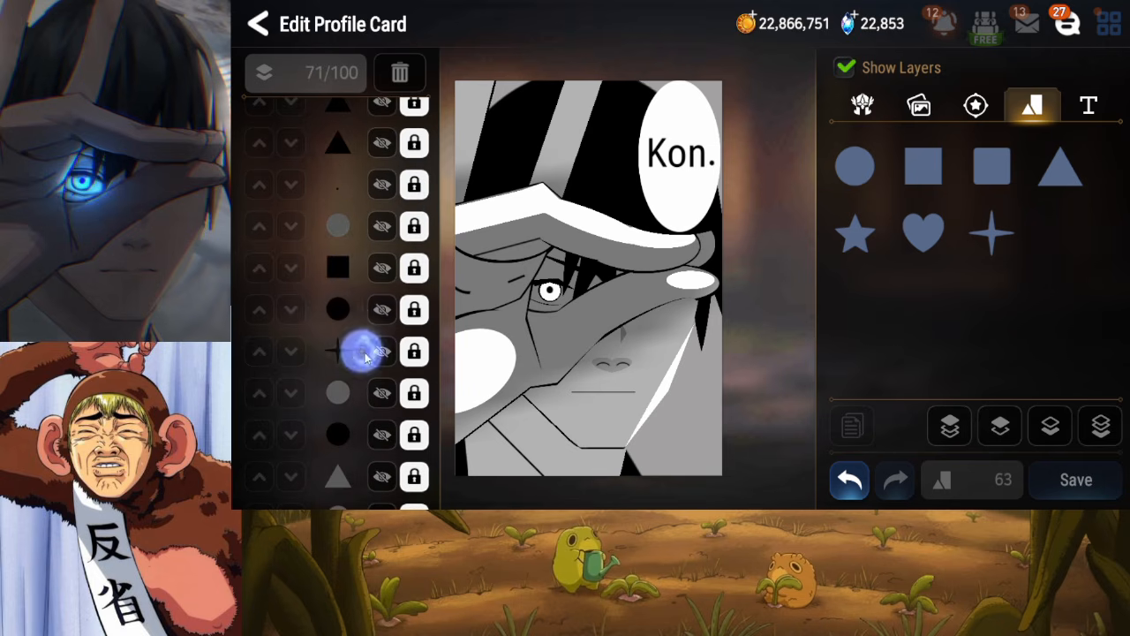
pyautogui.click(374, 307)
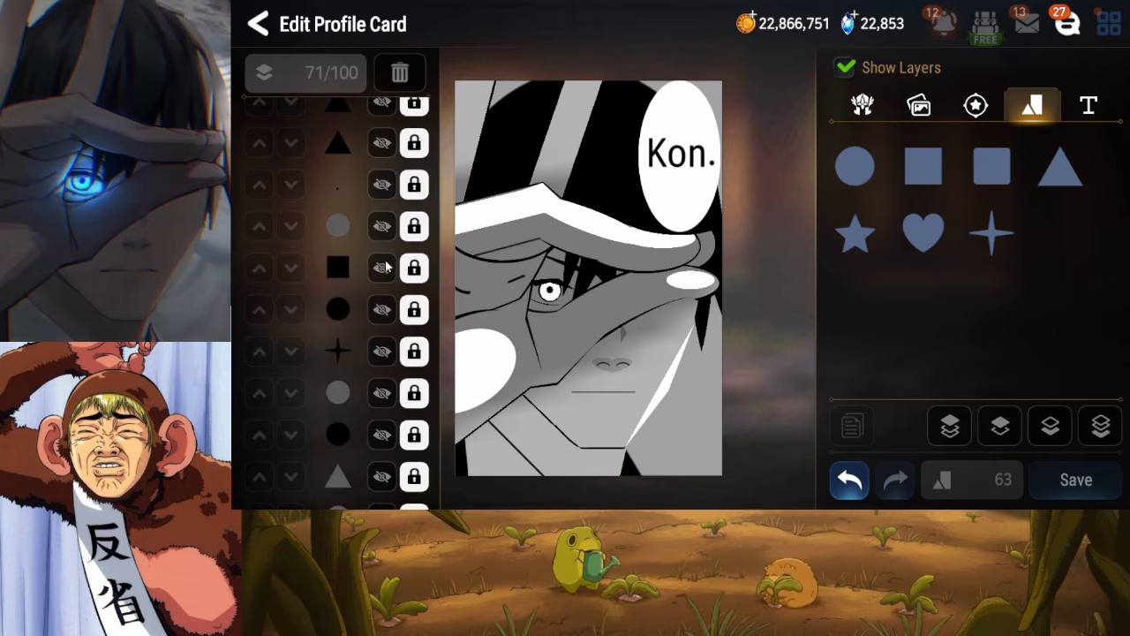
# Add a circle over the face, lower its transparency to 14 and color it sky blue after trying teal and dark blue
pyautogui.click(854, 166)
pyautogui.moveTo(605, 261); pyautogui.dragTo(587, 307)
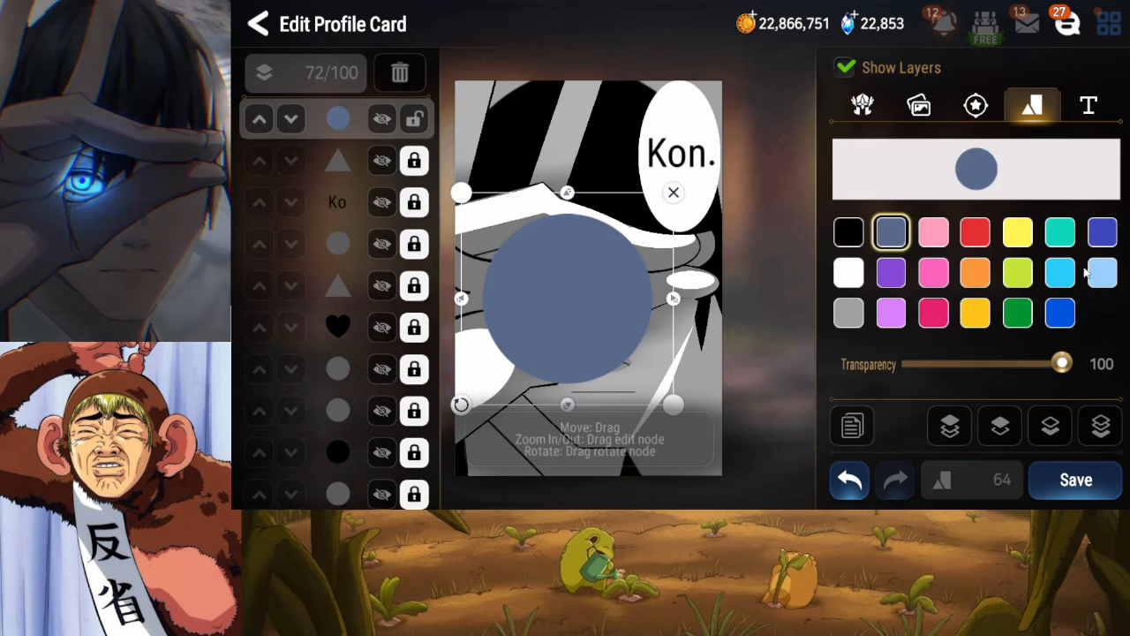
pyautogui.click(1060, 231)
pyautogui.click(1059, 313)
pyautogui.moveTo(1062, 364); pyautogui.dragTo(941, 344)
pyautogui.click(1061, 273)
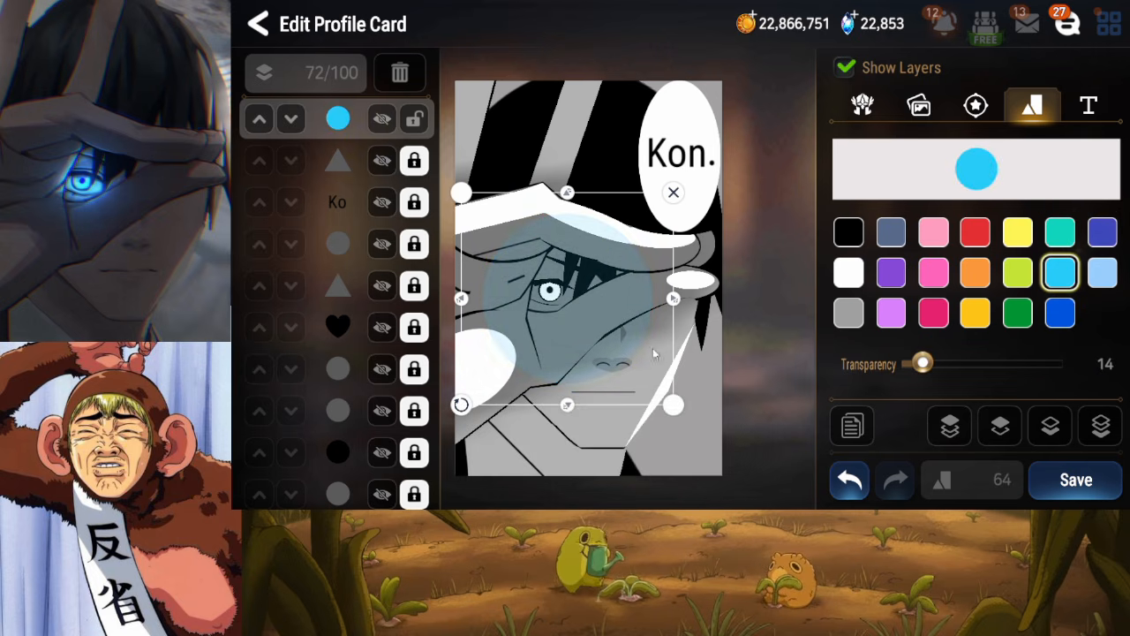
# Shrink the translucent circle to slightly larger than the eye, center it over the eye and recolor it white
pyautogui.moveTo(673, 405); pyautogui.dragTo(618, 345)
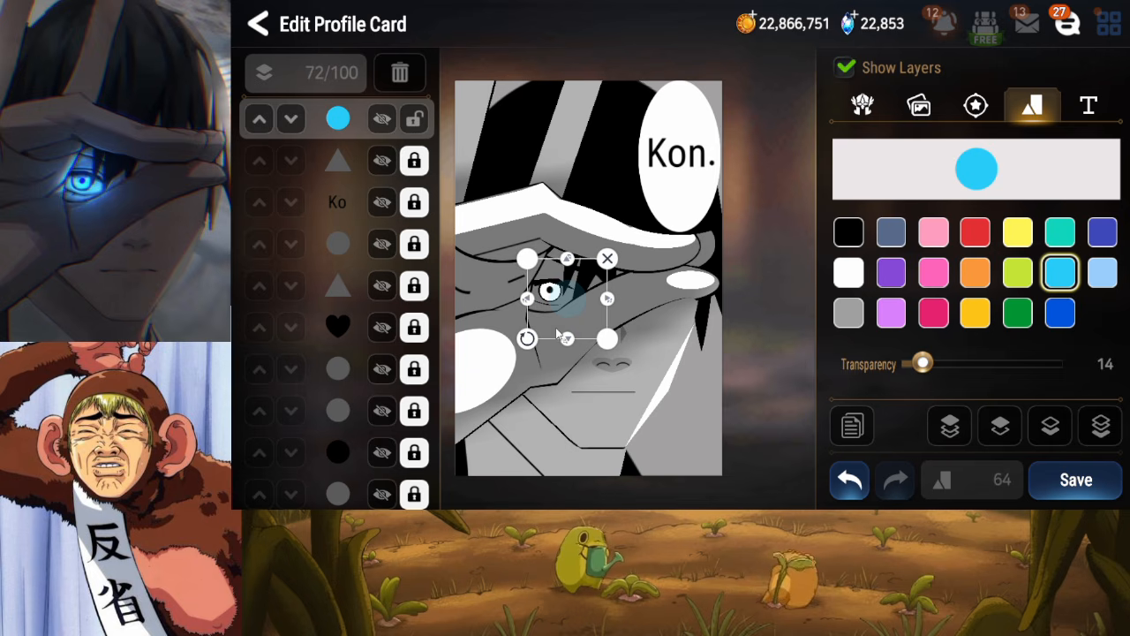
pyautogui.moveTo(579, 303); pyautogui.dragTo(562, 295)
pyautogui.click(846, 273)
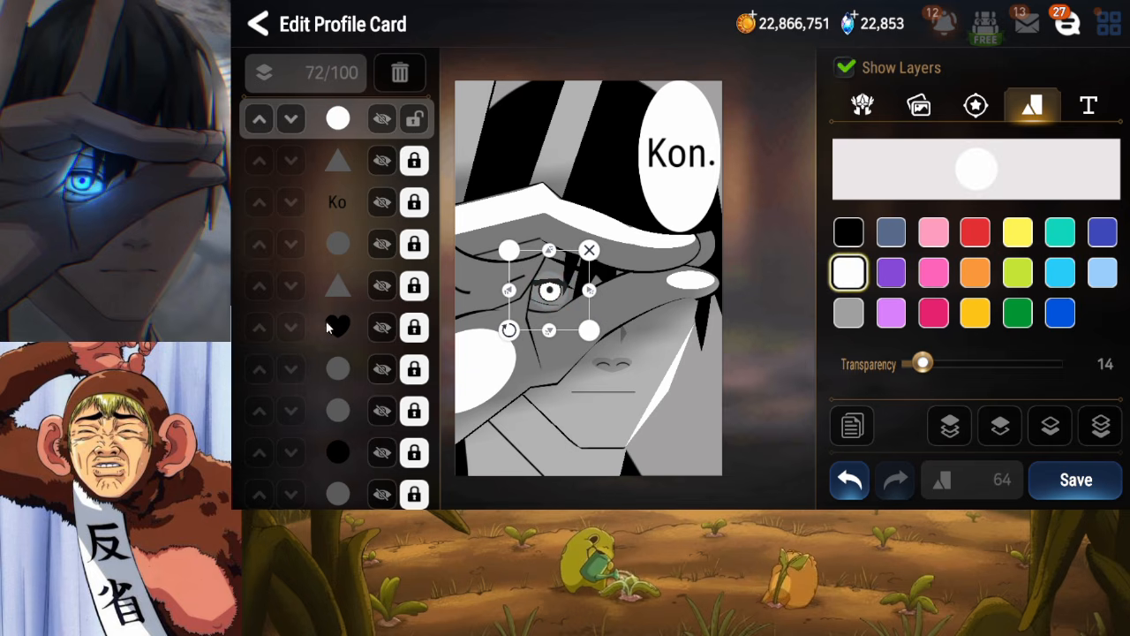
# Find the white circle of the eye by toggling layer visibility, and unlock that layer
pyautogui.moveTo(356, 494); pyautogui.dragTo(356, 277)
pyautogui.moveTo(372, 227); pyautogui.dragTo(362, 387)
pyautogui.moveTo(361, 237); pyautogui.dragTo(383, 216)
pyautogui.click(382, 227)
pyautogui.click(382, 228)
pyautogui.click(383, 298)
pyautogui.click(383, 332)
pyautogui.click(384, 331)
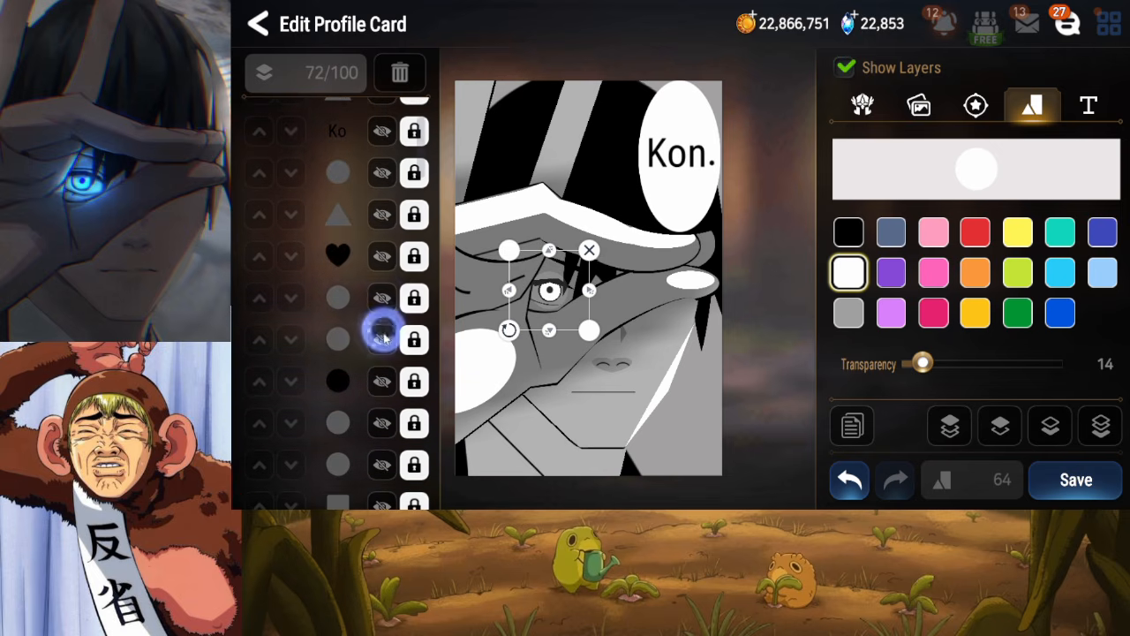
pyautogui.moveTo(383, 375); pyautogui.dragTo(379, 292)
pyautogui.click(376, 342)
pyautogui.click(376, 342)
pyautogui.click(377, 385)
pyautogui.click(377, 386)
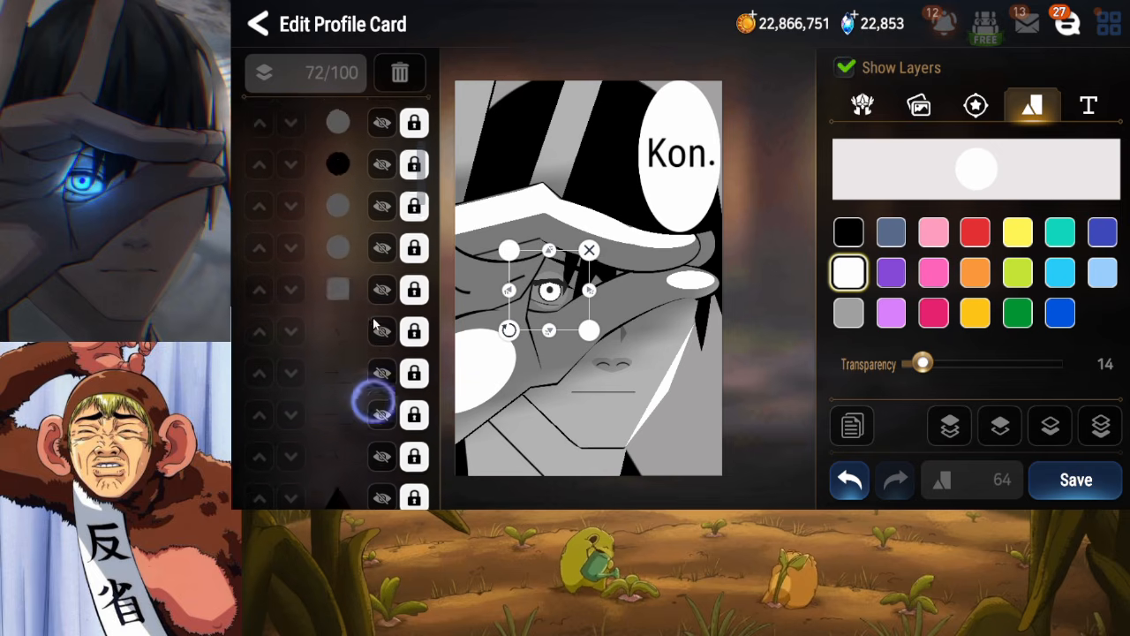
pyautogui.moveTo(373, 399); pyautogui.dragTo(374, 305)
pyautogui.click(376, 299)
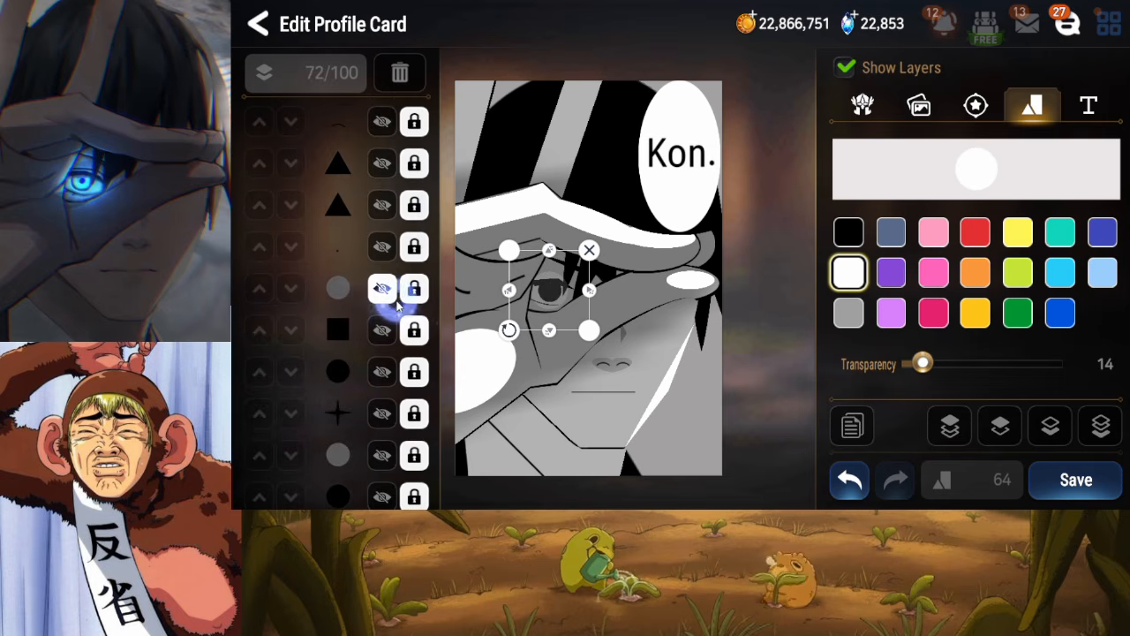
pyautogui.click(384, 294)
pyautogui.click(412, 290)
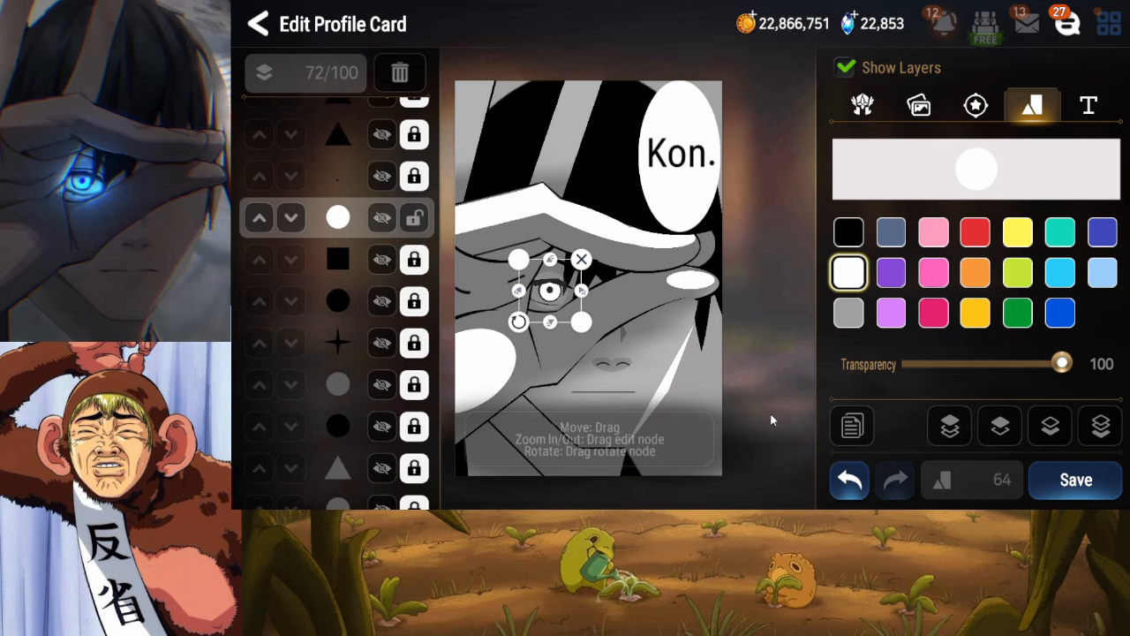
# Duplicate the eye's white circle and send the copy backward until it sits directly above the original, beneath the pupil
pyautogui.click(851, 425)
pyautogui.click(1048, 427)
pyautogui.click(1048, 427)
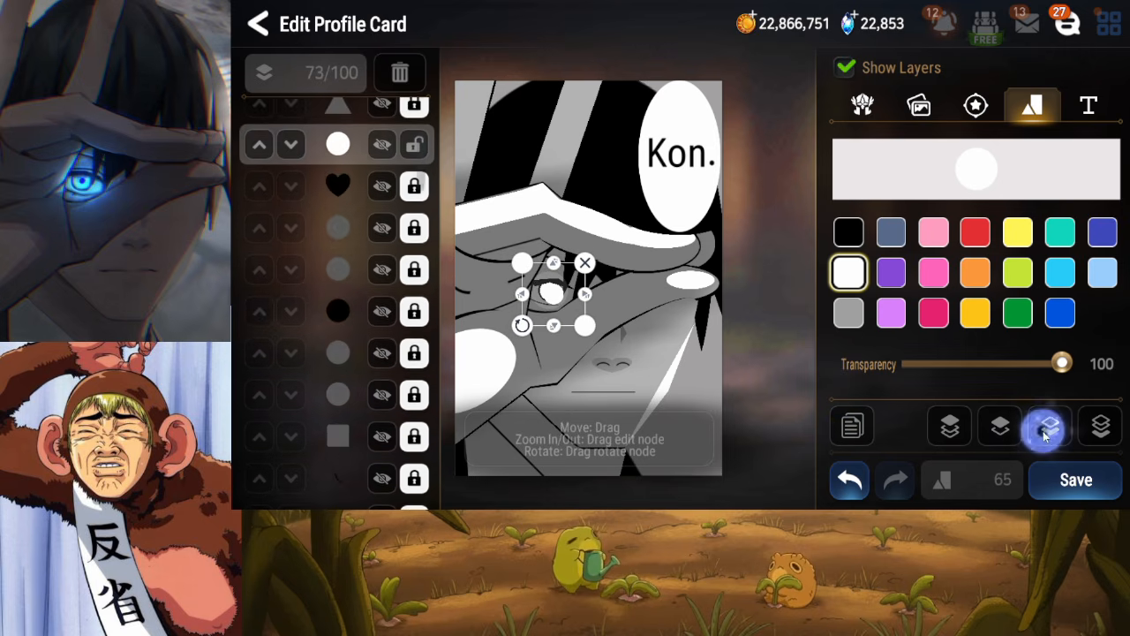
pyautogui.click(1045, 429)
pyautogui.click(1045, 429)
pyautogui.click(1045, 429)
pyautogui.click(1045, 429)
pyautogui.click(1045, 429)
pyautogui.click(1044, 429)
pyautogui.click(1045, 429)
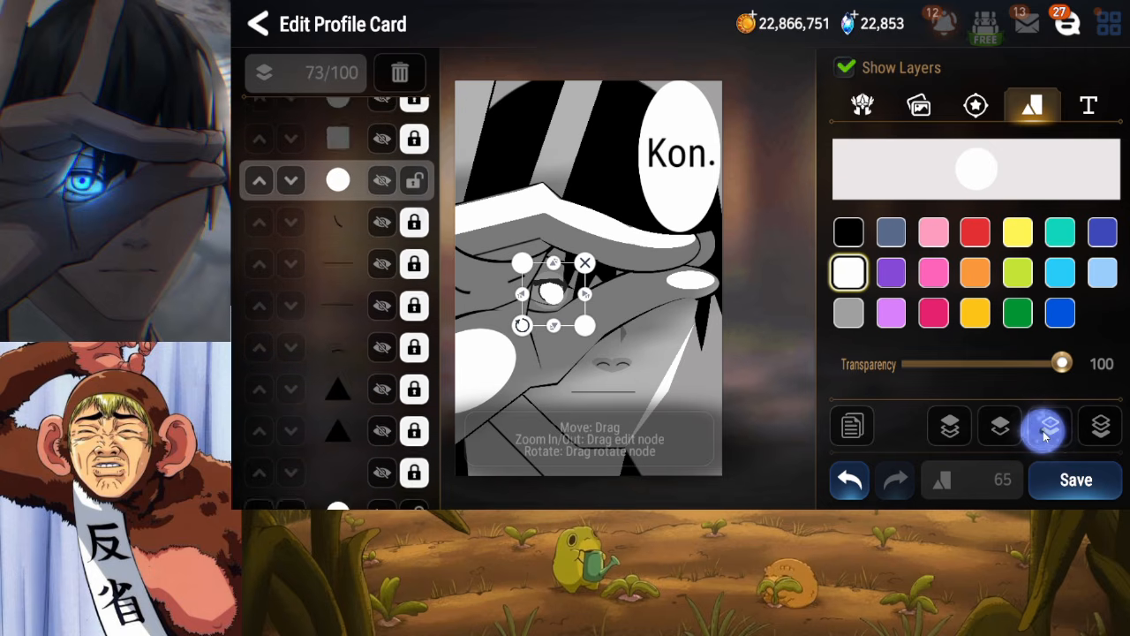
pyautogui.click(1045, 429)
pyautogui.click(1045, 429)
pyautogui.click(1045, 429)
pyautogui.click(1045, 429)
pyautogui.click(1045, 429)
pyautogui.click(1044, 429)
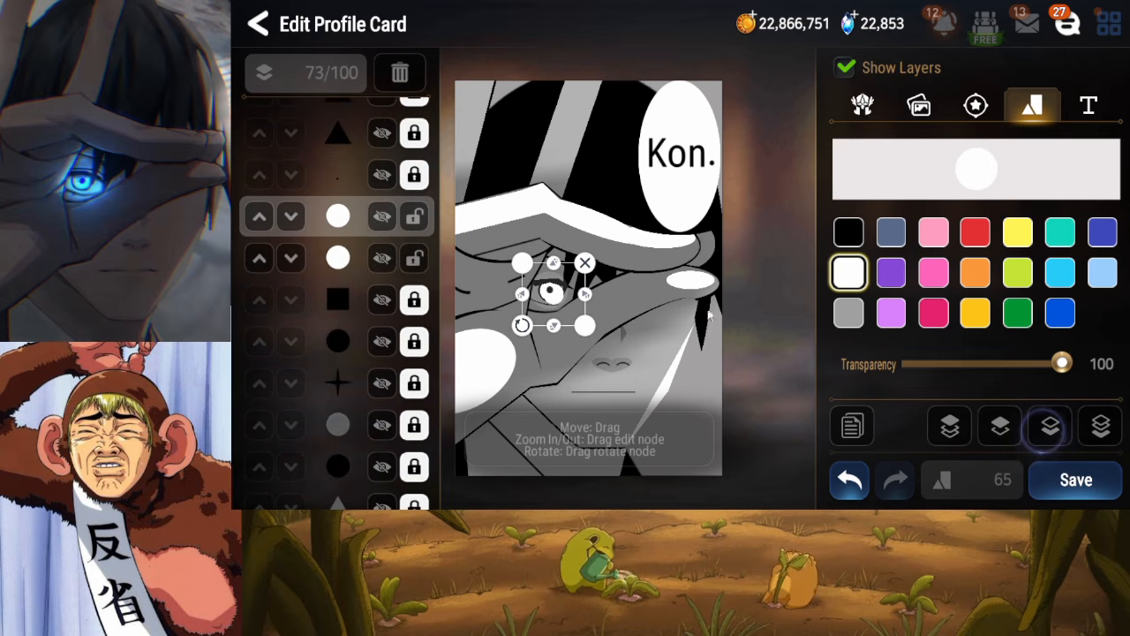
# Lock the original white eye circle and color its copy sky blue
pyautogui.click(411, 261)
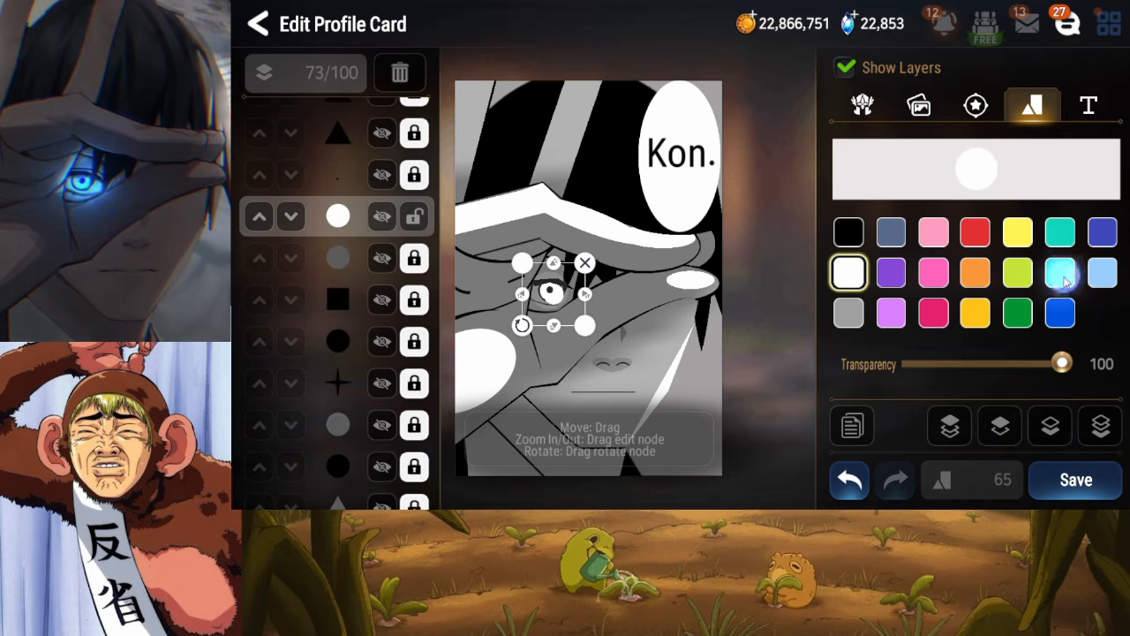
pyautogui.click(1060, 272)
pyautogui.click(558, 295)
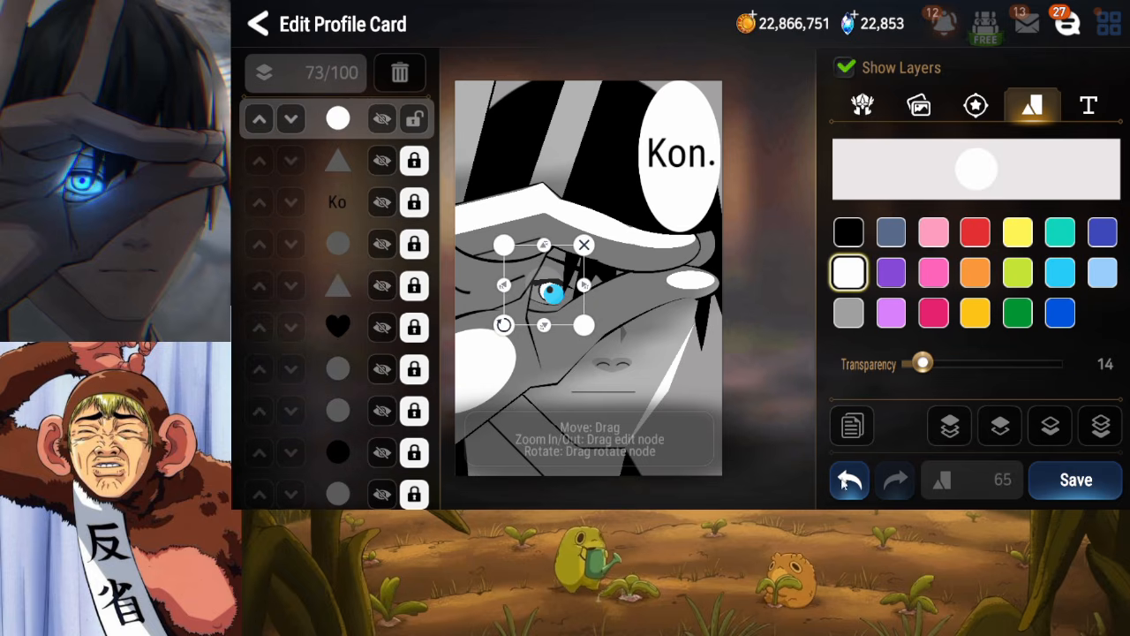
# Undo the glow circle's last move, lock it, and set the sky blue eye circle's transparency to 56, centered on the pupil
pyautogui.click(848, 480)
pyautogui.click(411, 120)
pyautogui.click(554, 300)
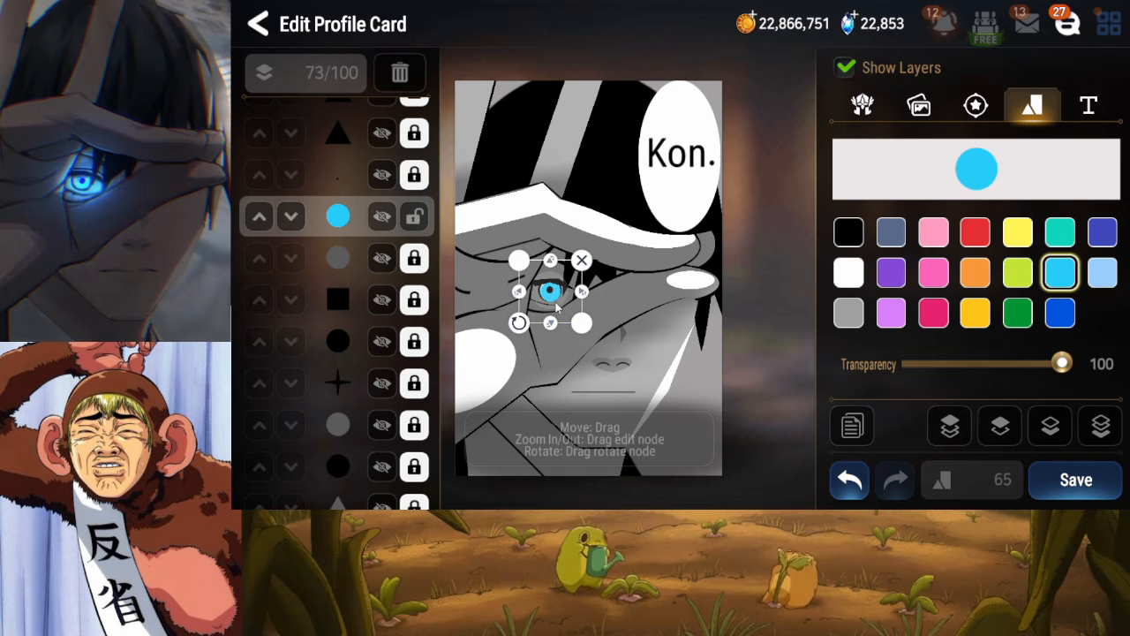
pyautogui.moveTo(1061, 364); pyautogui.dragTo(987, 371)
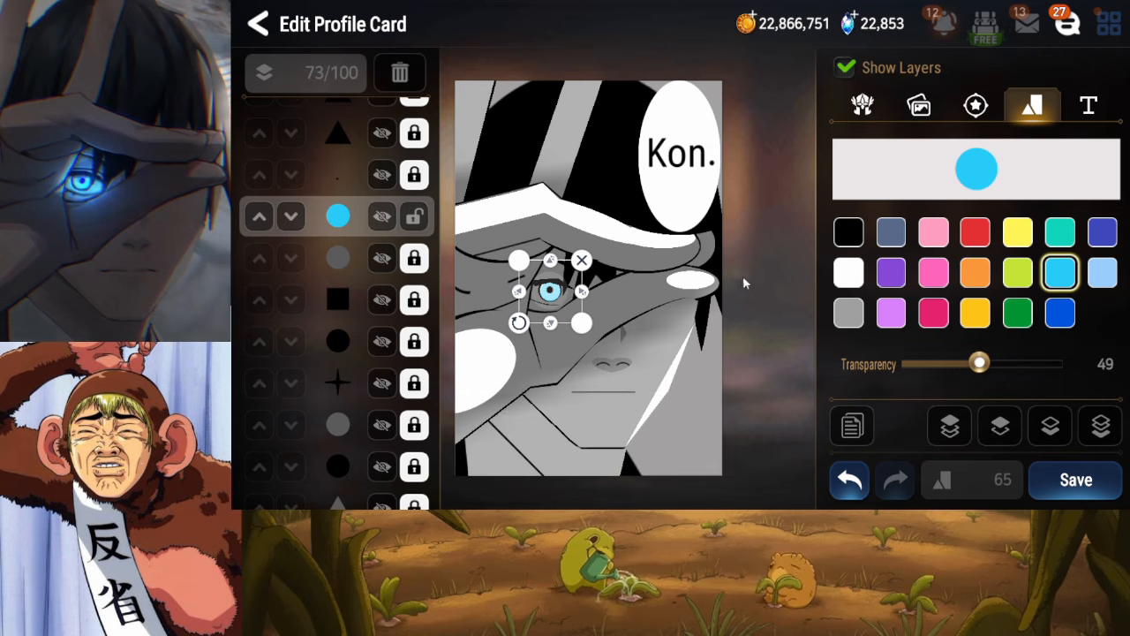
pyautogui.moveTo(558, 295); pyautogui.dragTo(556, 293)
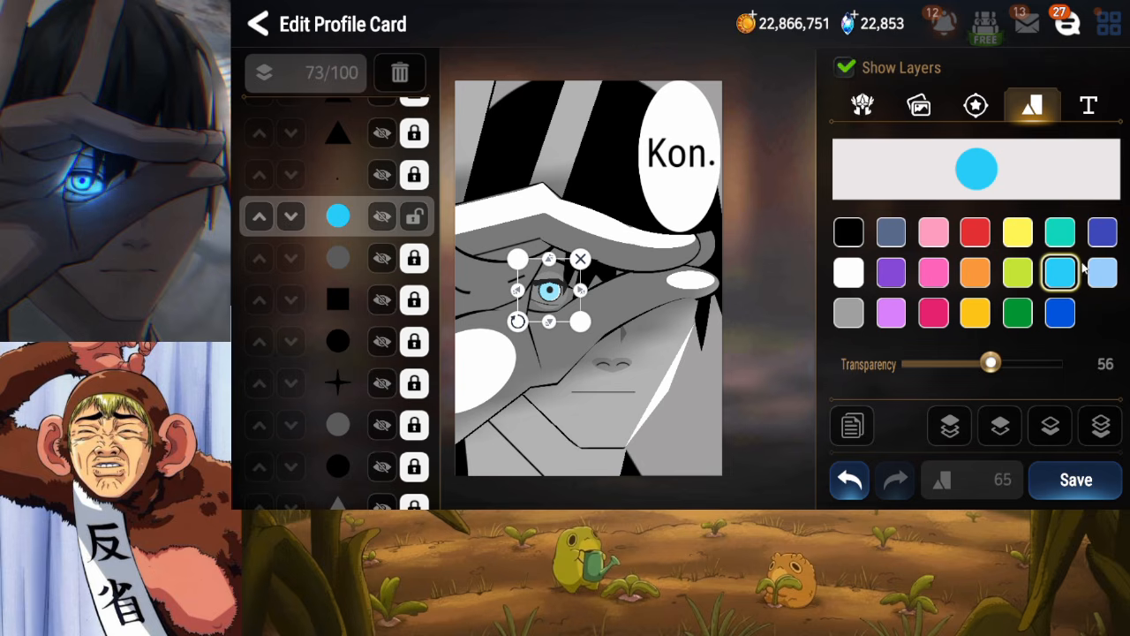
# Try indigo, teal, dark blue and light blue on the eye circle, then return it to sky blue
pyautogui.click(1103, 232)
pyautogui.click(1061, 231)
pyautogui.click(1060, 313)
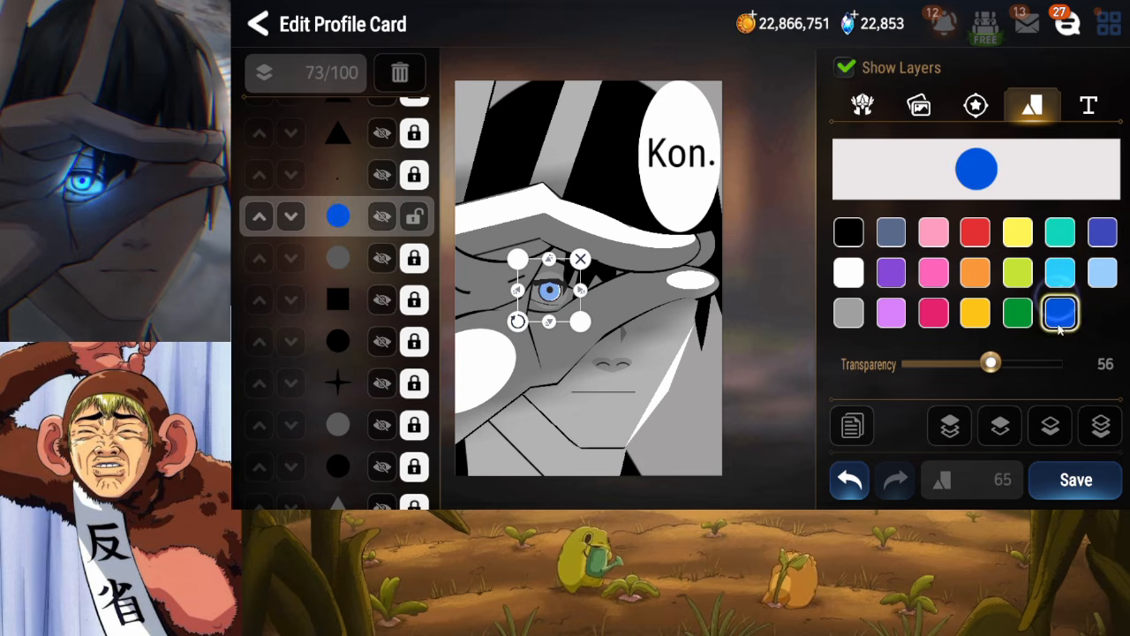
pyautogui.click(1060, 273)
pyautogui.click(1111, 282)
pyautogui.click(1055, 274)
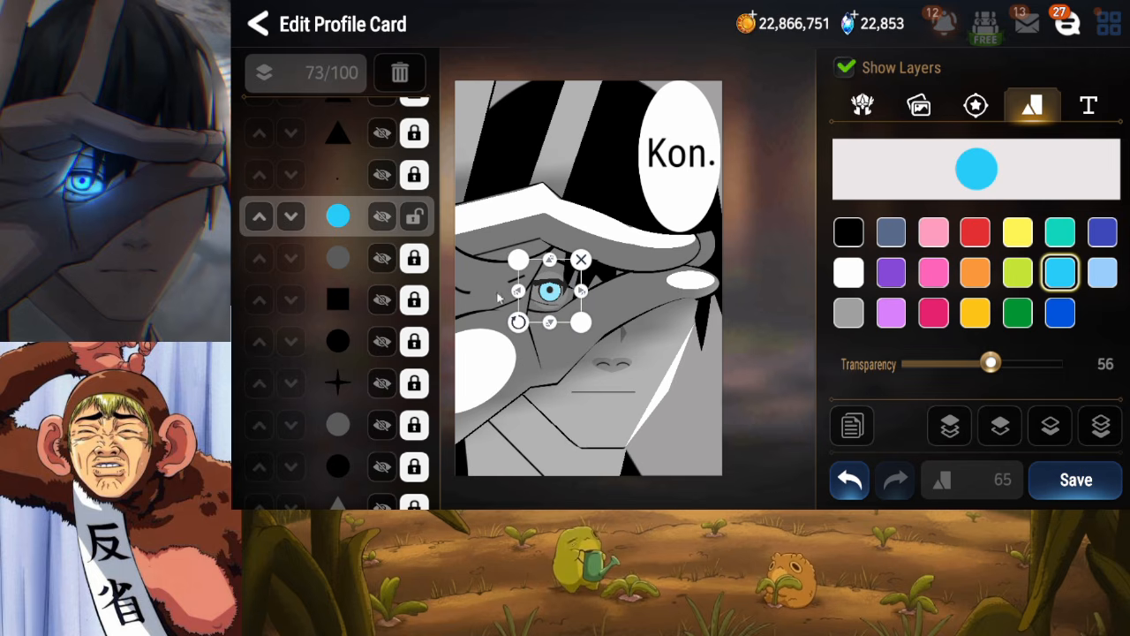
# Lock the sky blue eye circle, then check the white circle beneath it and leave that locked too
pyautogui.click(415, 218)
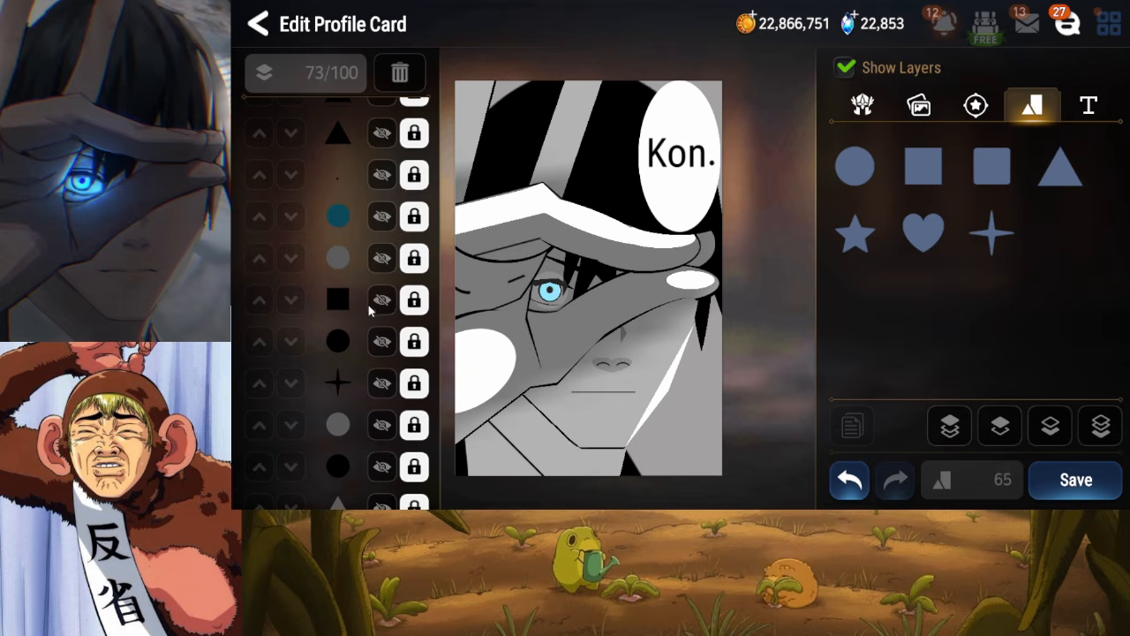
pyautogui.scroll(2, 361, 344)
pyautogui.click(362, 337)
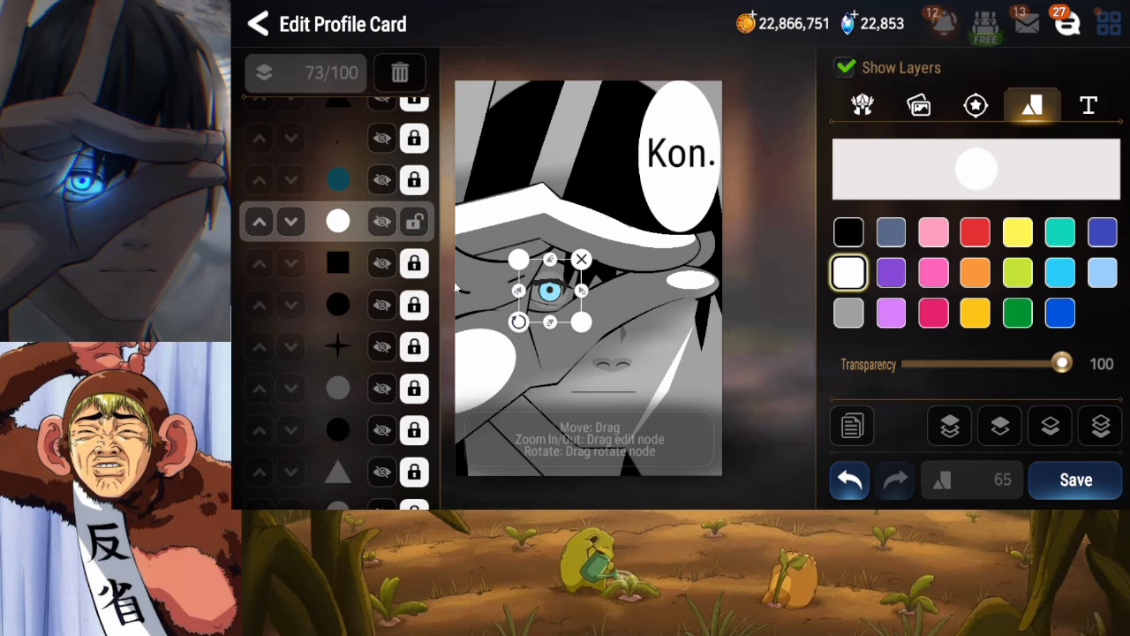
pyautogui.click(412, 225)
# Unlock the translucent glow circle over the eye, color it light blue and stretch it into a wide oval around the eye
pyautogui.moveTo(379, 219); pyautogui.dragTo(358, 305)
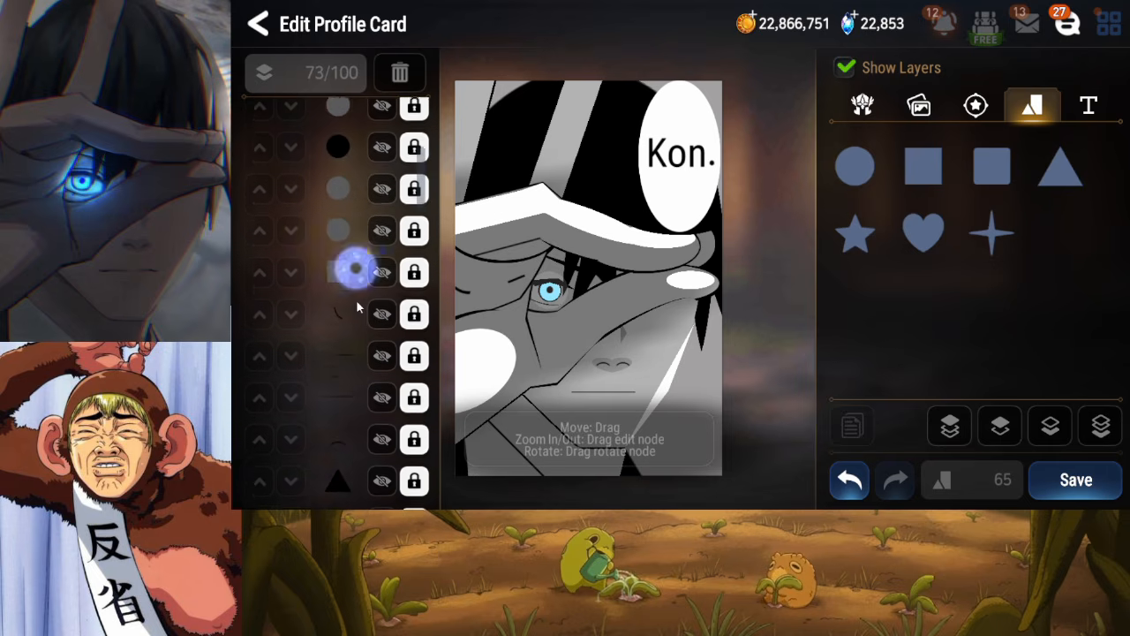
pyautogui.moveTo(372, 199); pyautogui.dragTo(371, 290)
pyautogui.moveTo(371, 147); pyautogui.dragTo(376, 279)
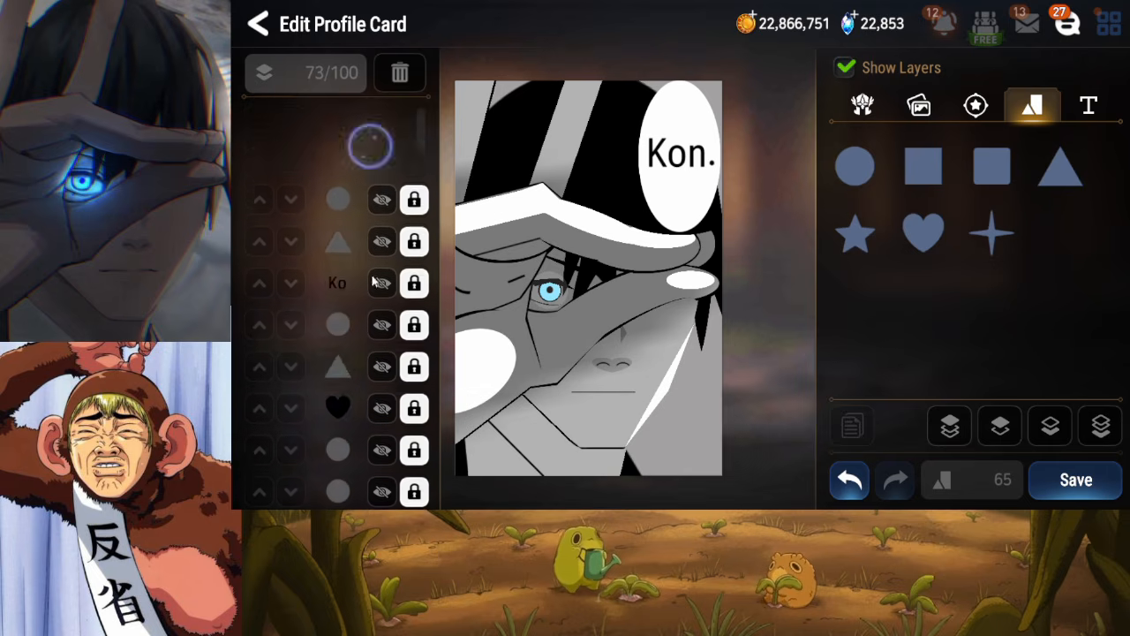
pyautogui.click(379, 131)
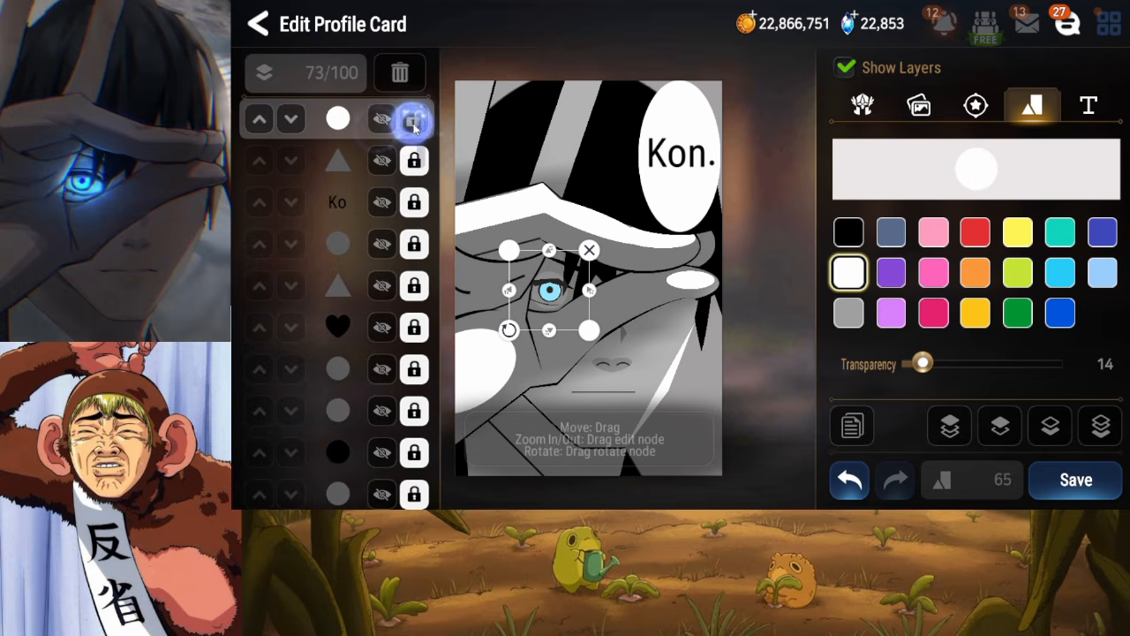
pyautogui.click(1102, 276)
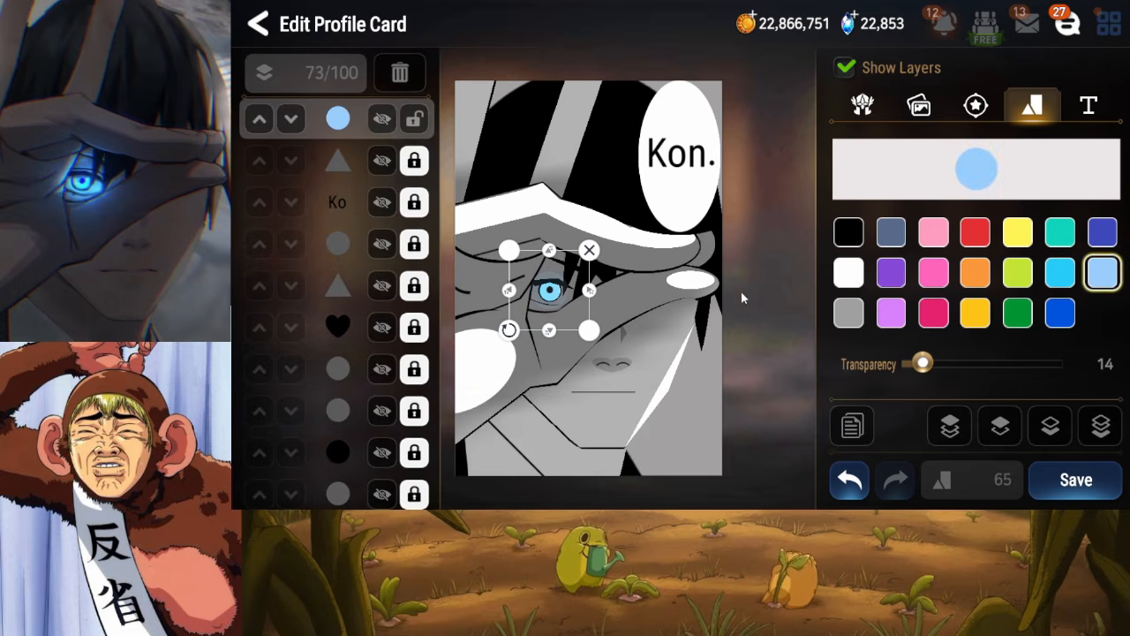
pyautogui.moveTo(590, 292); pyautogui.dragTo(609, 297)
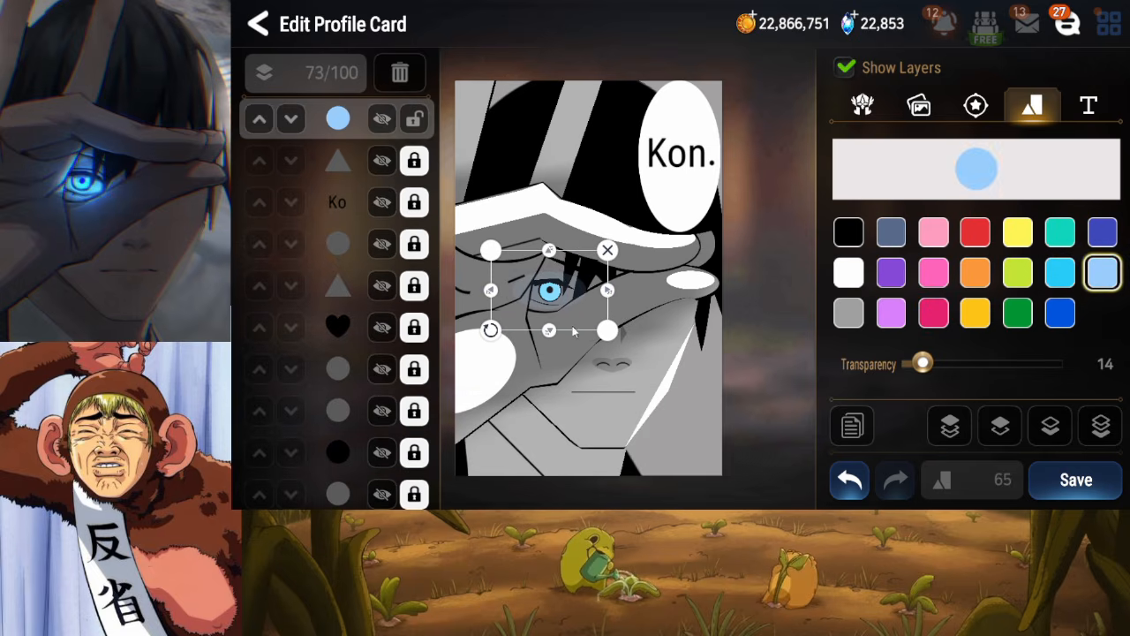
pyautogui.moveTo(549, 330)
pyautogui.mouseDown()
pyautogui.moveTo(547, 351)
pyautogui.moveTo(550, 338)
pyautogui.mouseUp()
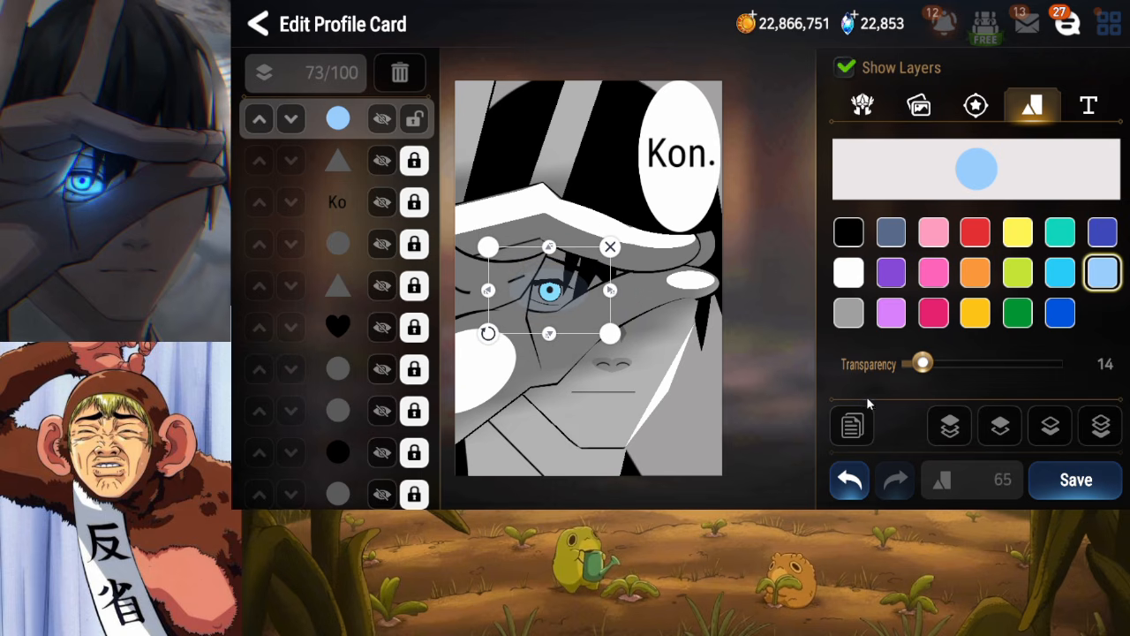
# Duplicate the glow oval, lock the original, and place the copy over the eye in white, one layer beneath the original
pyautogui.click(852, 427)
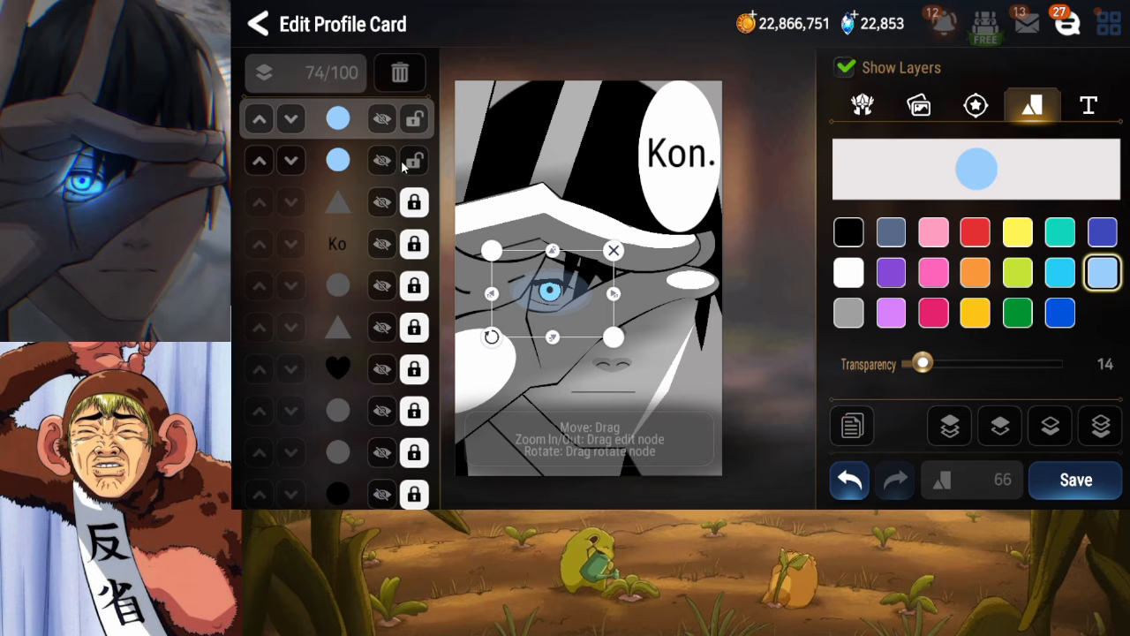
pyautogui.click(413, 161)
pyautogui.click(849, 272)
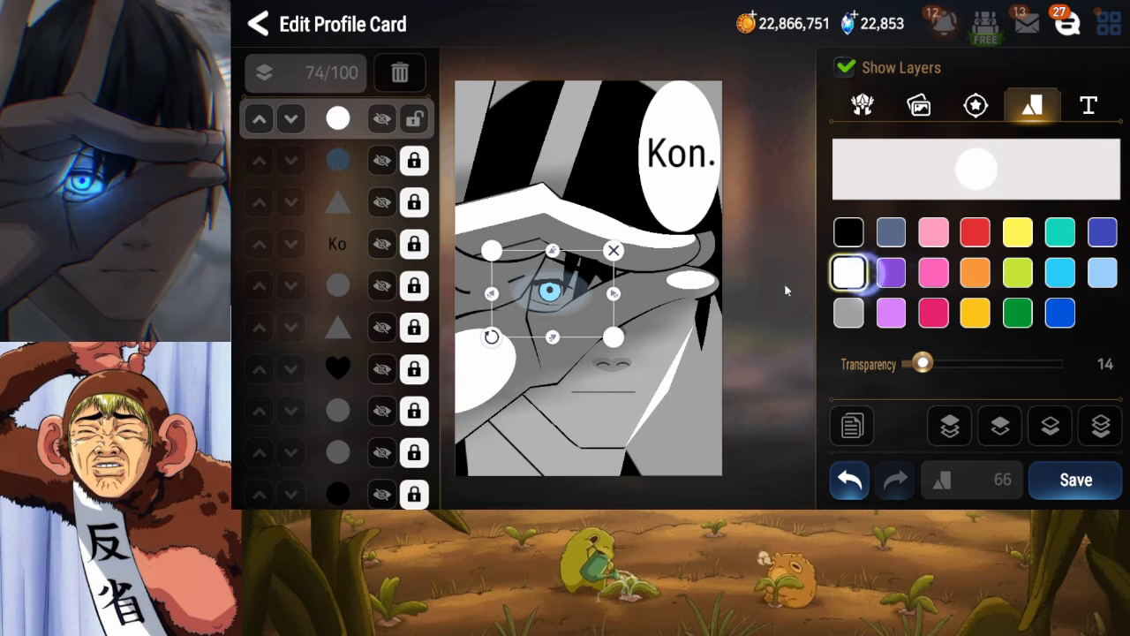
pyautogui.moveTo(572, 302); pyautogui.dragTo(567, 298)
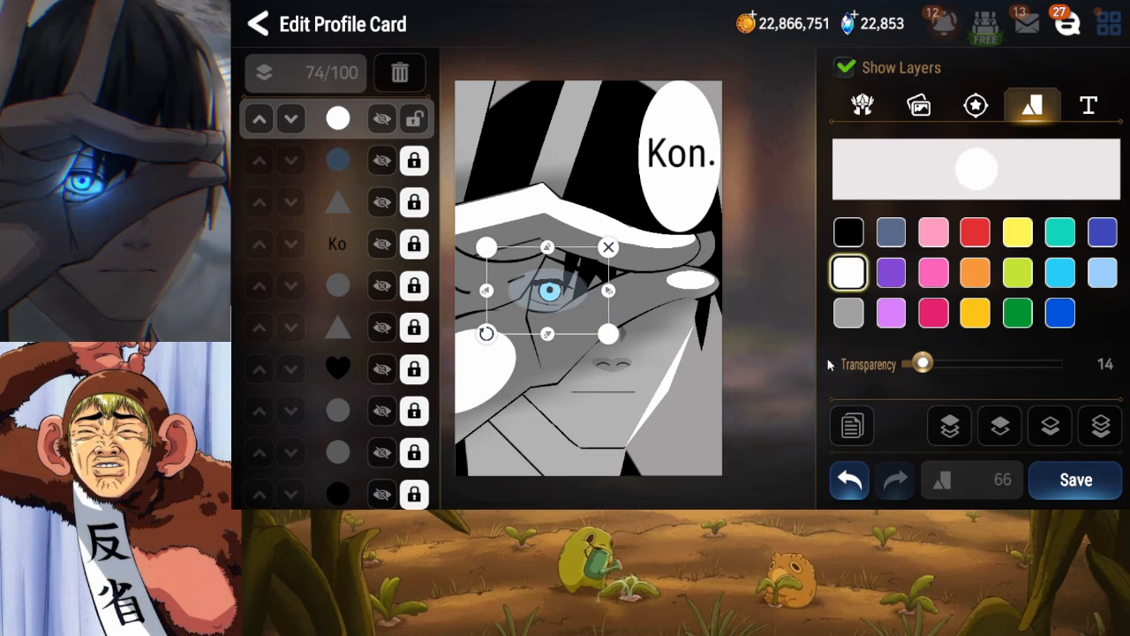
pyautogui.click(1050, 429)
pyautogui.click(415, 156)
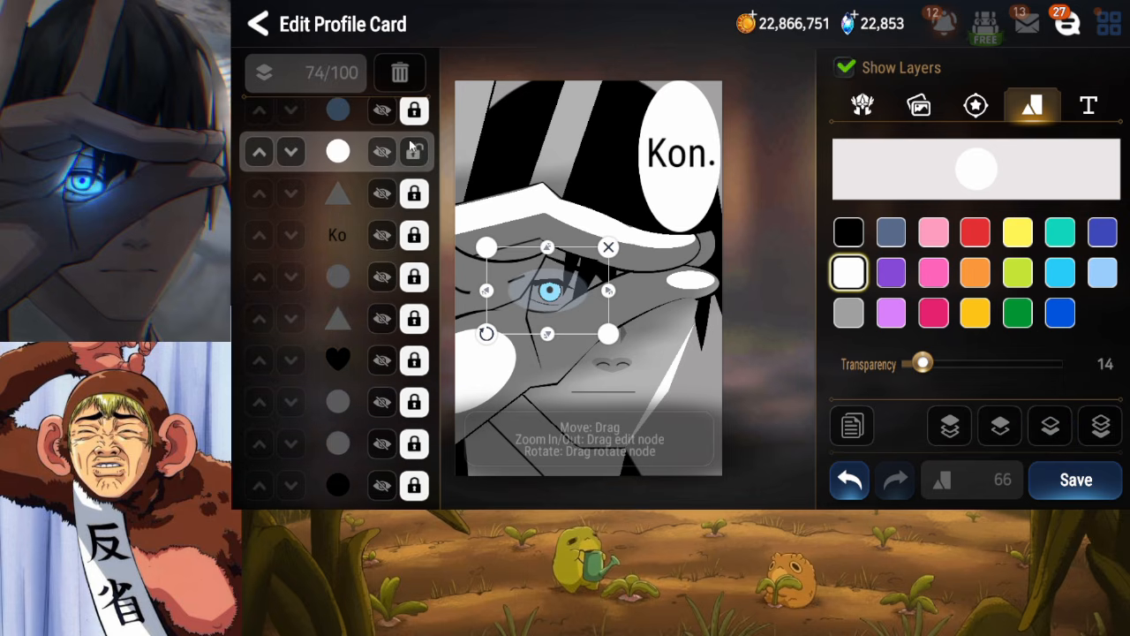
# Unlock the upper glow oval, color it sky blue, set its transparency to 12 and lock it again
pyautogui.click(412, 112)
pyautogui.click(1065, 243)
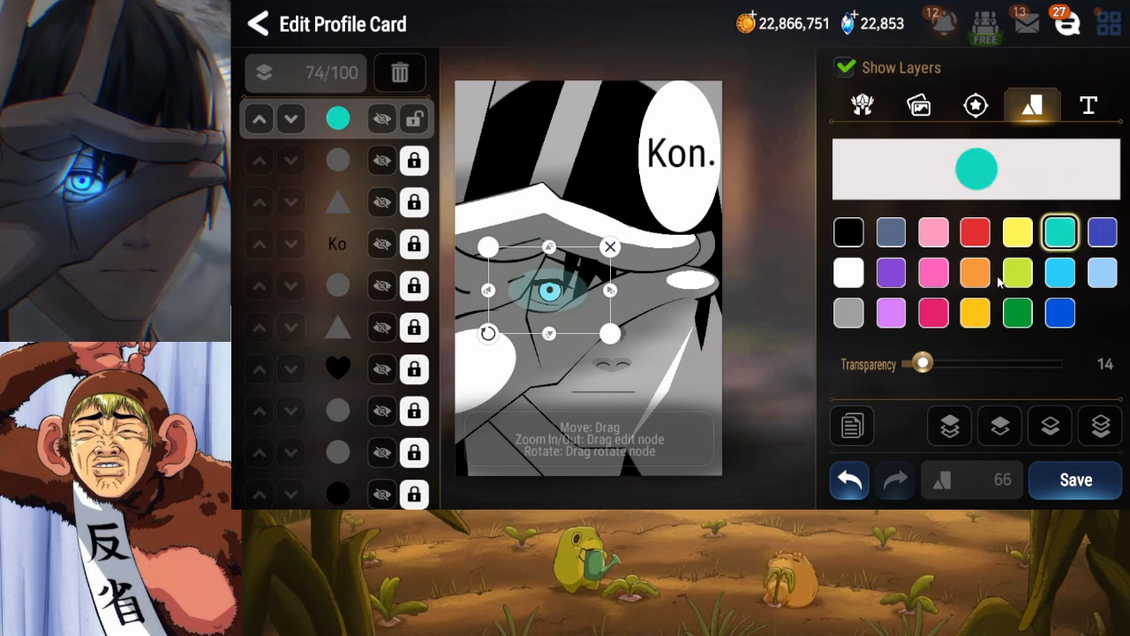
pyautogui.click(1065, 274)
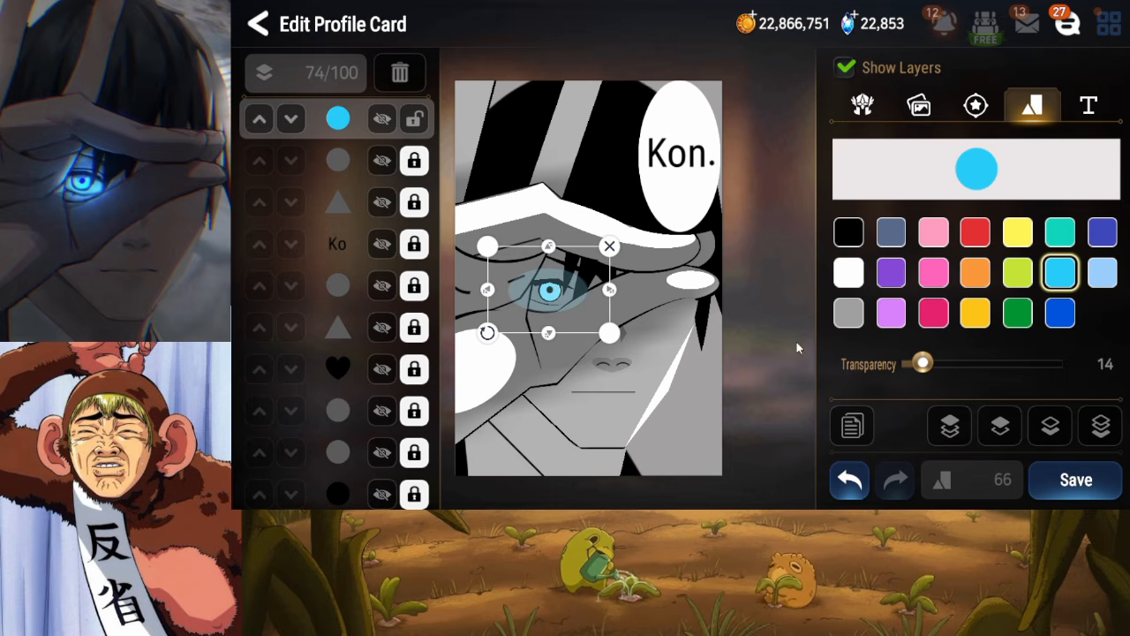
pyautogui.moveTo(929, 372)
pyautogui.mouseDown()
pyautogui.moveTo(939, 372)
pyautogui.moveTo(921, 371)
pyautogui.mouseUp()
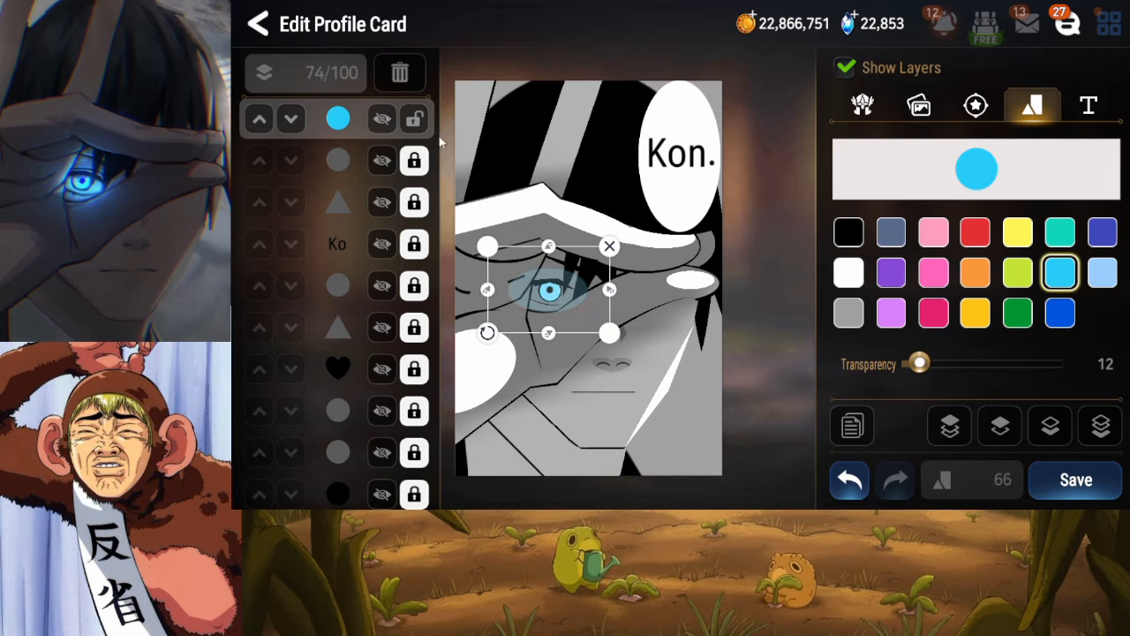
pyautogui.click(414, 119)
# Fine-tune the white glow oval's position over the eye, lock it and save the card
pyautogui.click(381, 160)
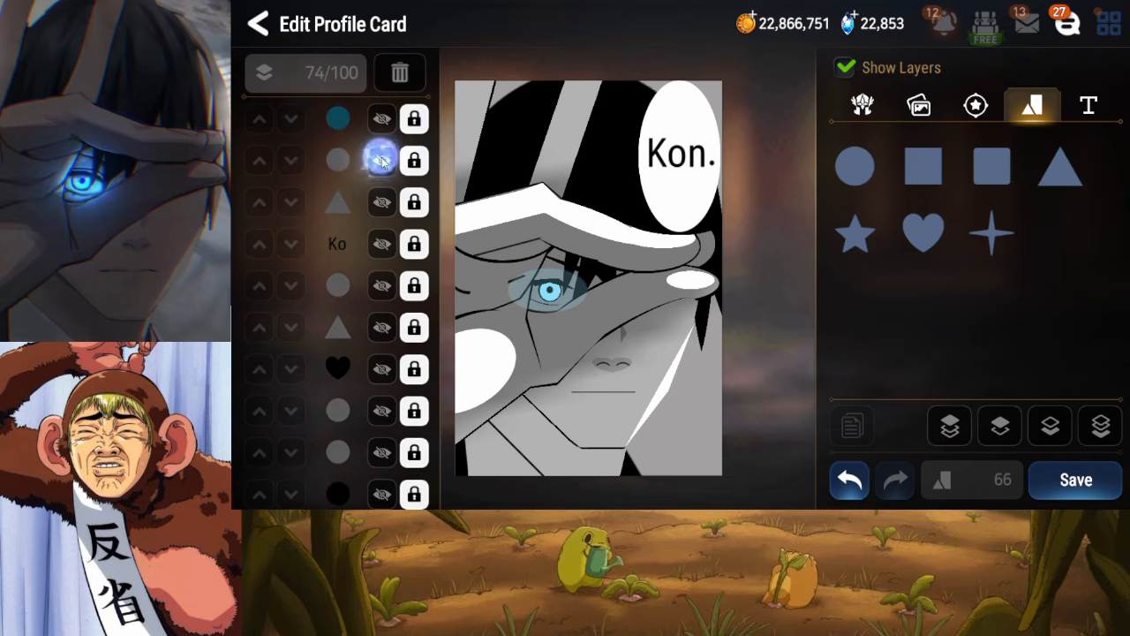
pyautogui.click(420, 165)
pyautogui.moveTo(565, 301); pyautogui.dragTo(565, 302)
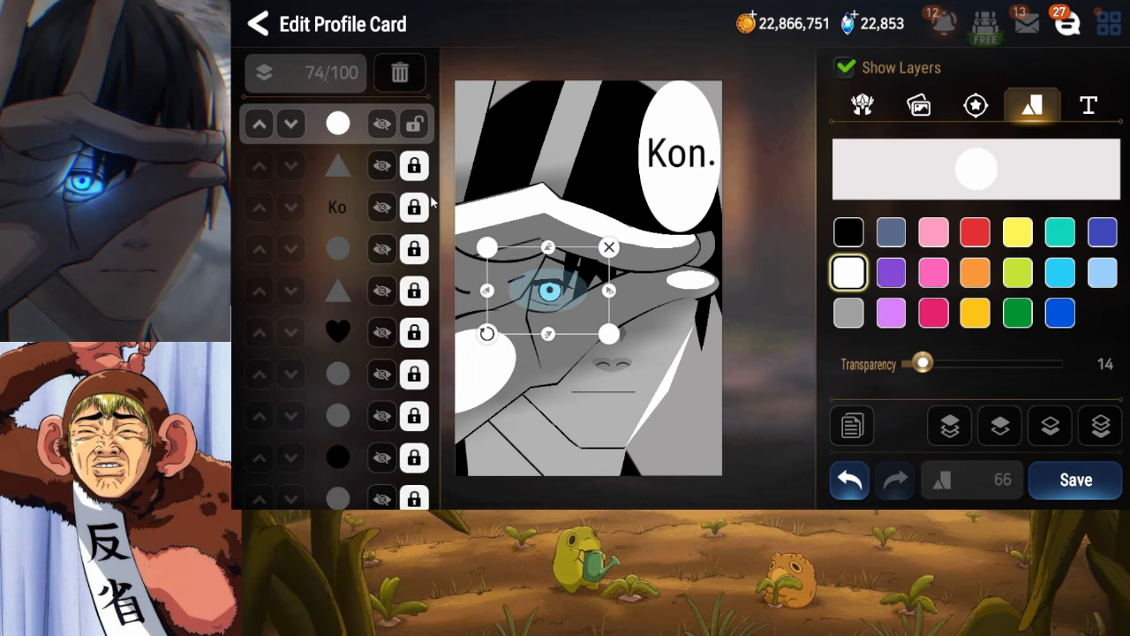
pyautogui.click(417, 124)
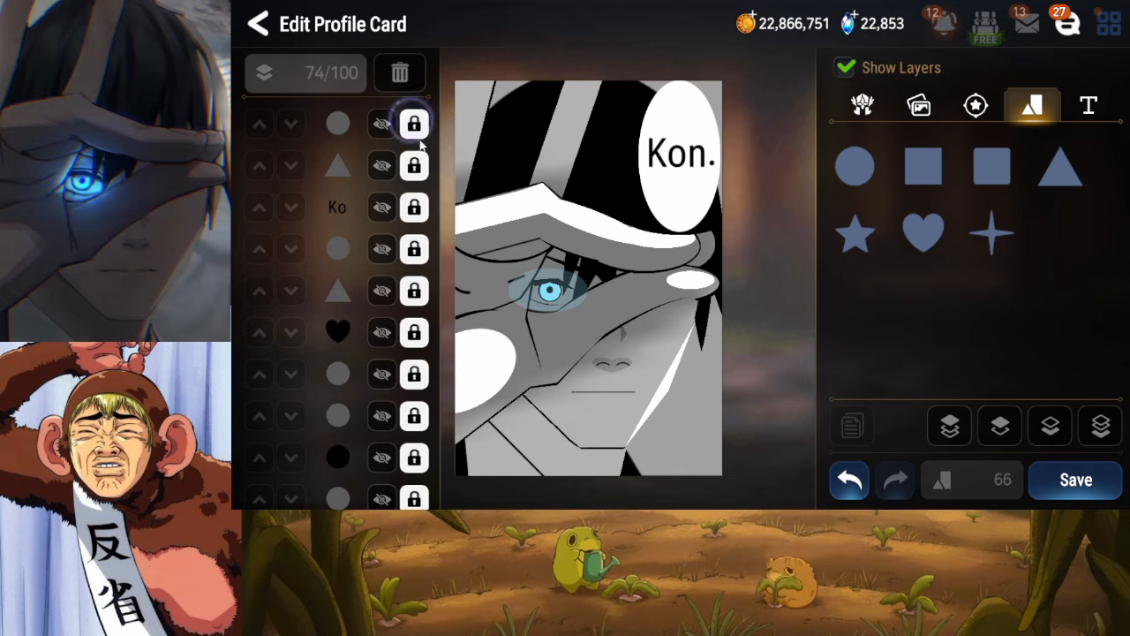
pyautogui.click(1068, 486)
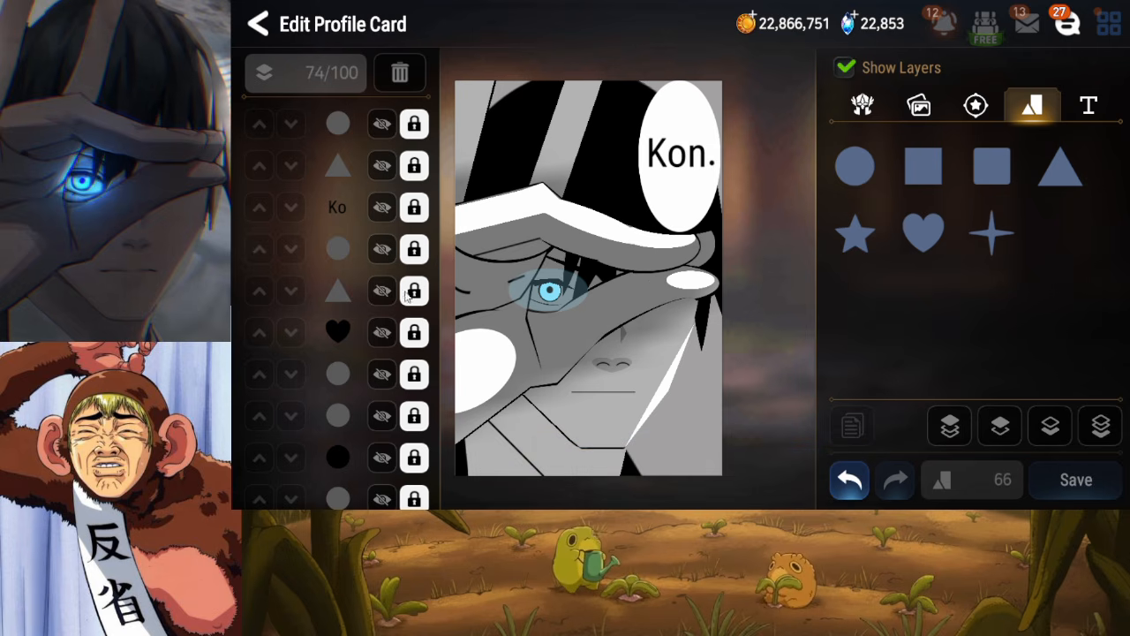
# Add a circle at the back of the artwork and raise it until it sits directly beneath the black triangle layer
pyautogui.scroll(-5, 374, 265)
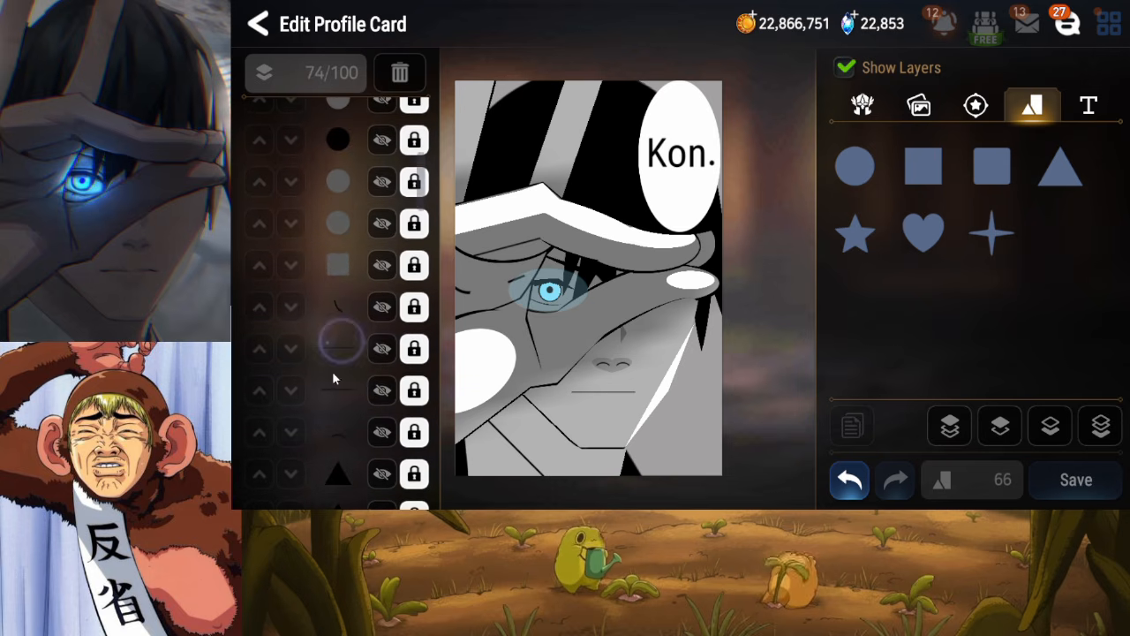
pyautogui.scroll(2, 348, 371)
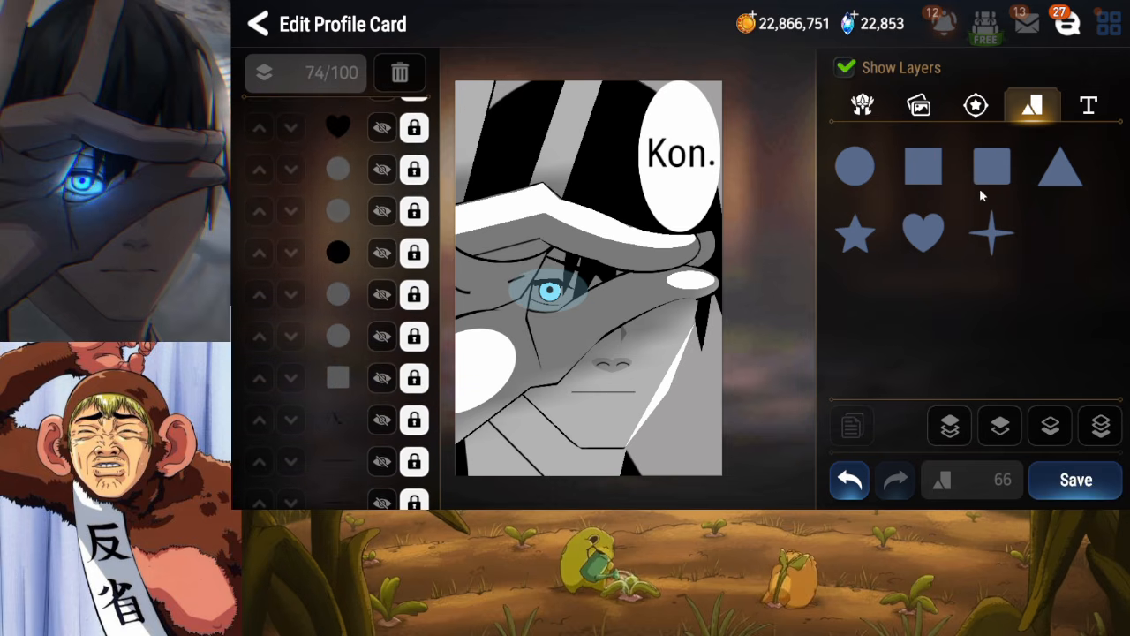
pyautogui.click(1089, 106)
pyautogui.click(1032, 105)
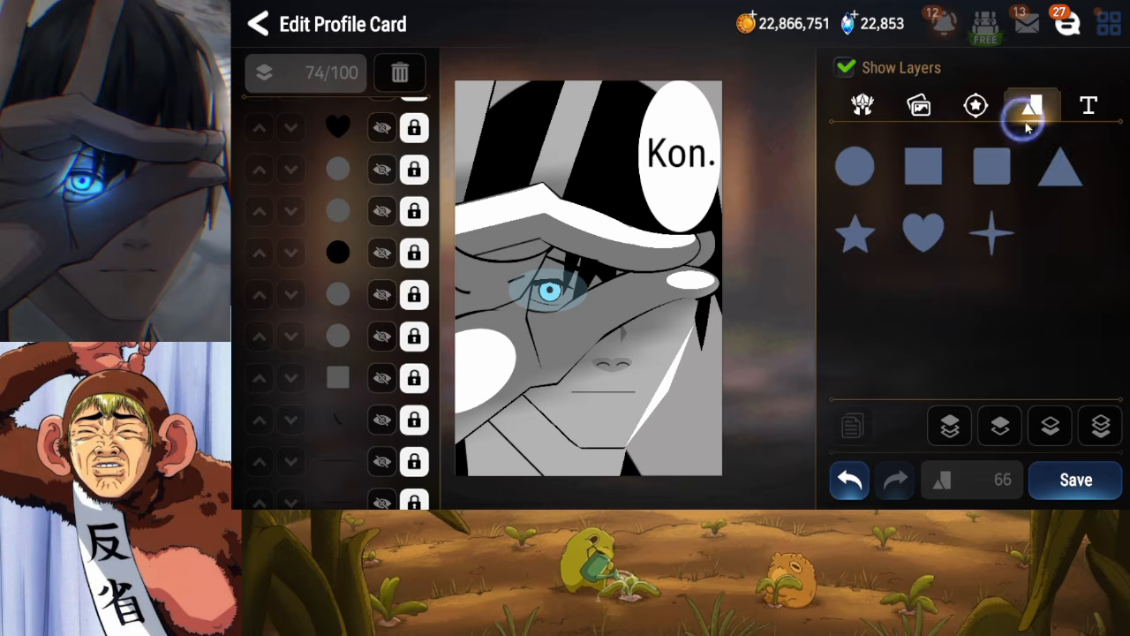
pyautogui.click(839, 172)
pyautogui.click(1001, 426)
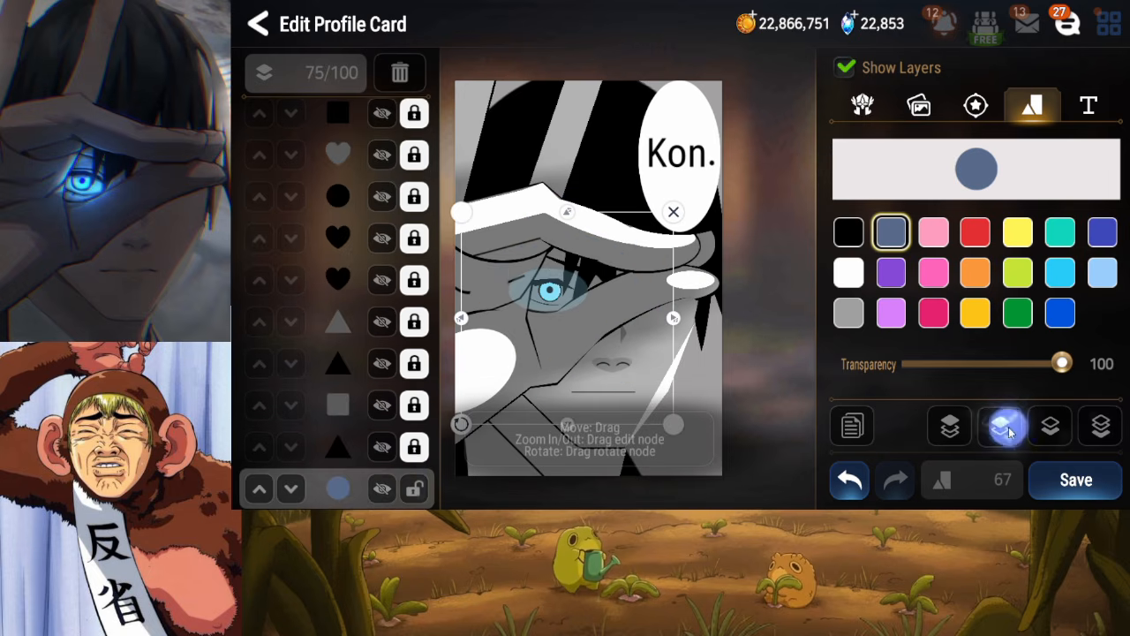
pyautogui.click(1002, 429)
pyautogui.click(1001, 429)
pyautogui.click(1002, 429)
pyautogui.click(1001, 429)
pyautogui.click(1002, 429)
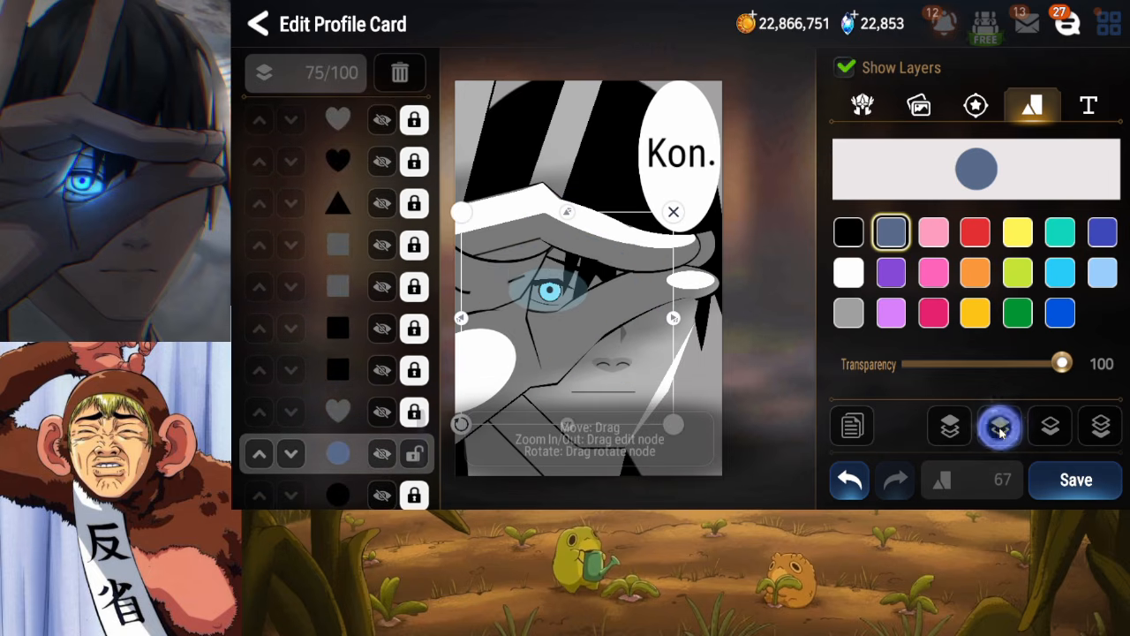
pyautogui.click(1001, 429)
pyautogui.click(1002, 429)
pyautogui.click(1002, 429)
pyautogui.click(1002, 429)
pyautogui.click(1001, 429)
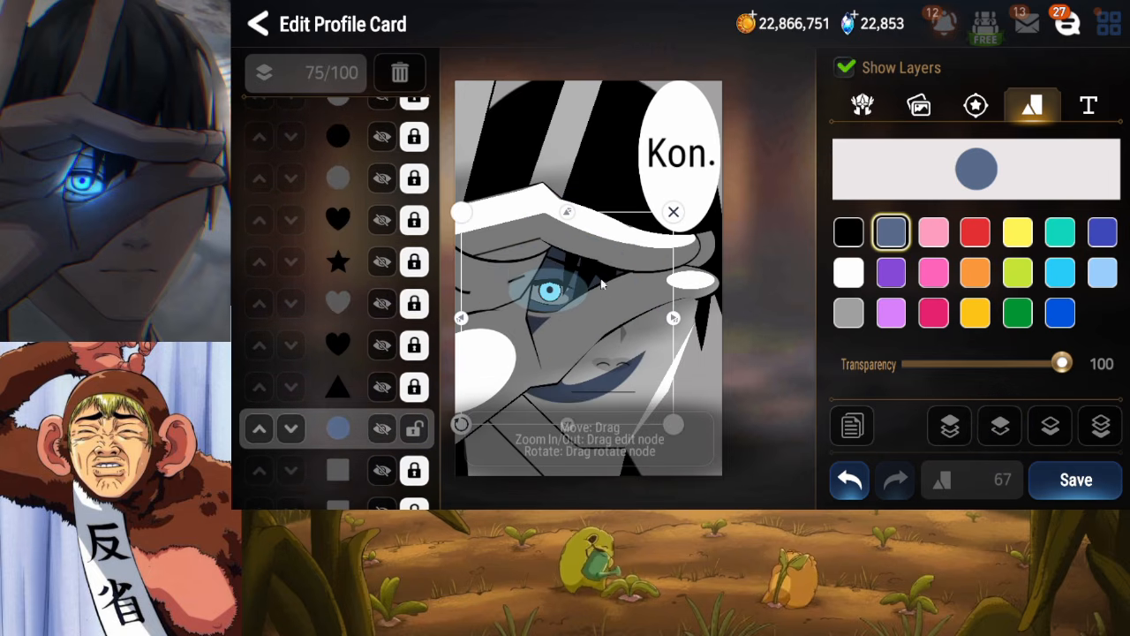
# Shrink the new circle into an oval behind the eye and color it black, then delete it
pyautogui.moveTo(569, 216); pyautogui.dragTo(568, 274)
pyautogui.moveTo(676, 319); pyautogui.dragTo(604, 319)
pyautogui.moveTo(552, 323); pyautogui.dragTo(540, 297)
pyautogui.moveTo(593, 297); pyautogui.dragTo(605, 297)
pyautogui.moveTo(557, 243); pyautogui.dragTo(564, 281)
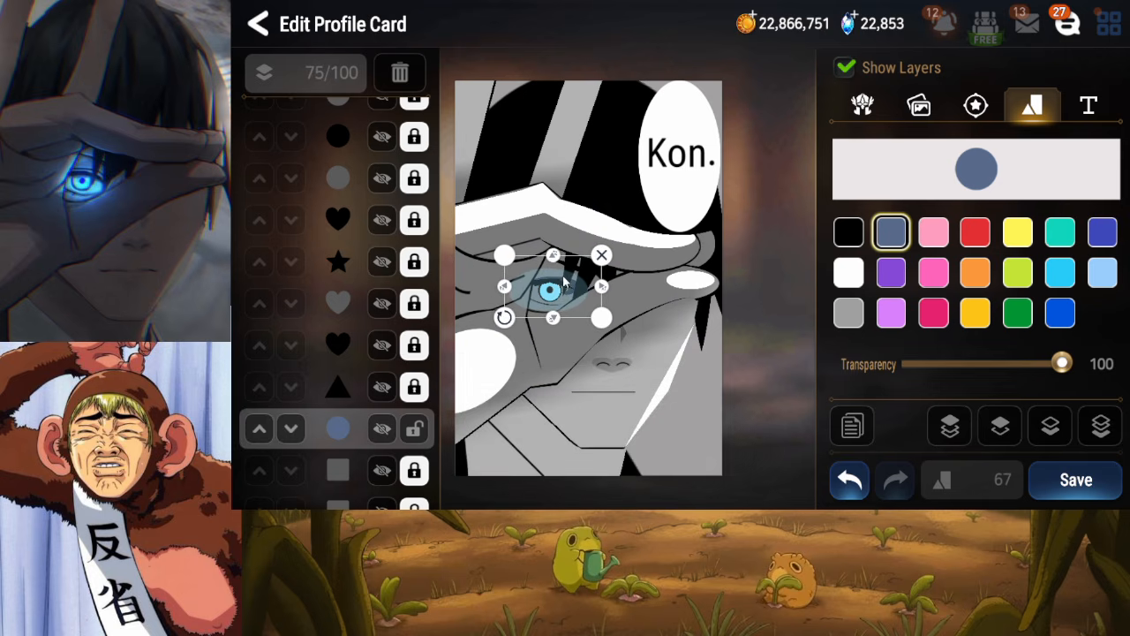
pyautogui.click(849, 234)
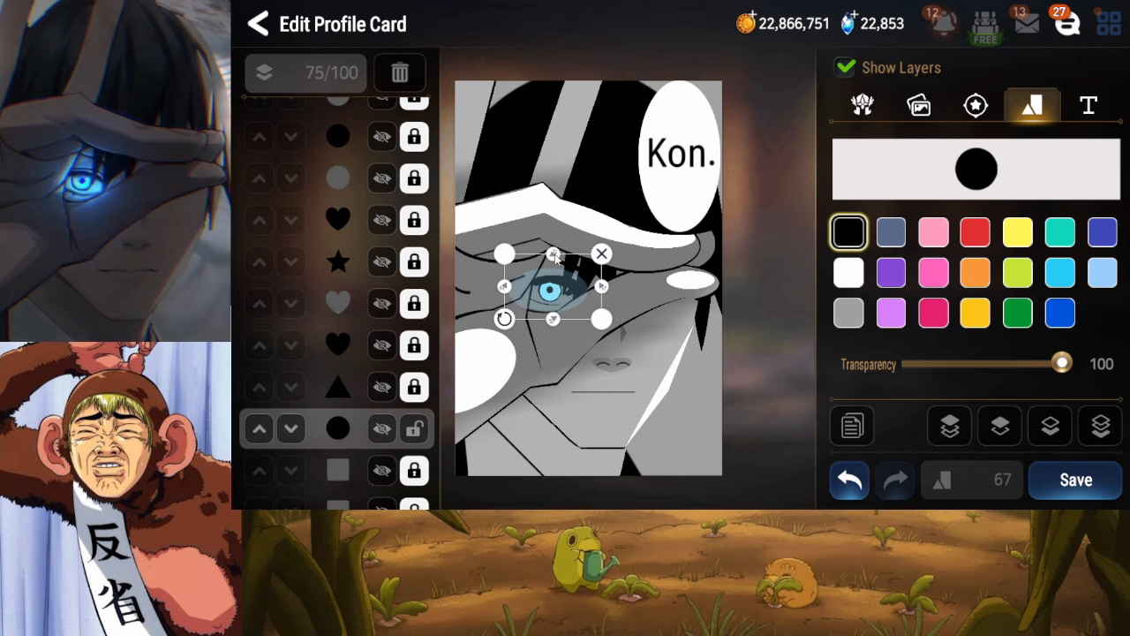
pyautogui.moveTo(555, 253); pyautogui.dragTo(555, 256)
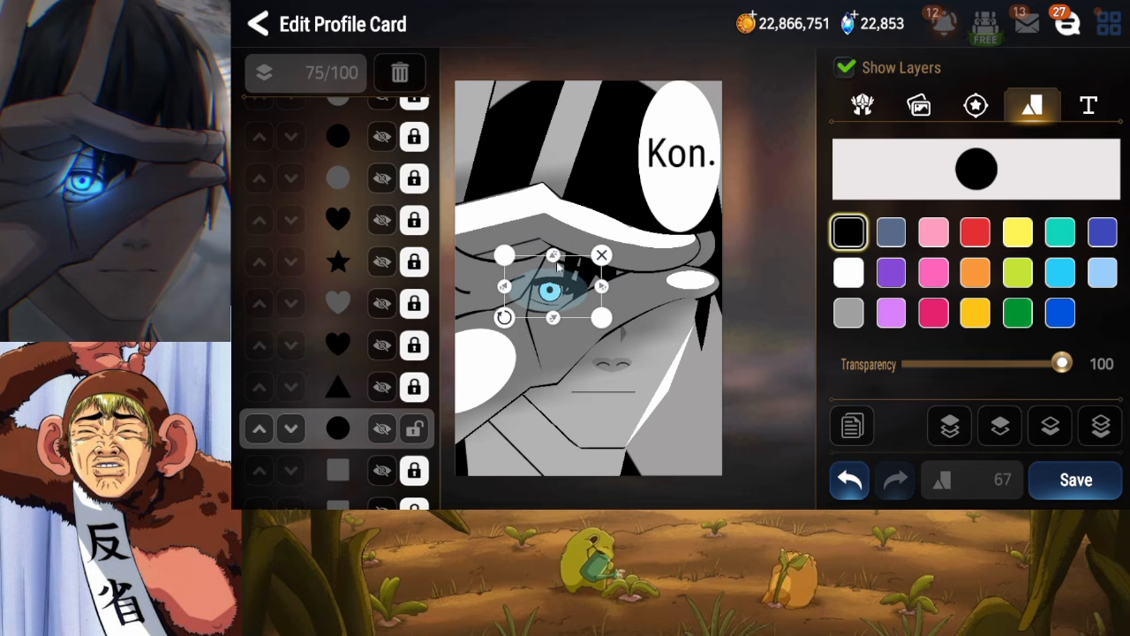
pyautogui.click(401, 74)
# Add a heart shape, flatten and shrink it, and tilt it into place over the glowing eye
pyautogui.click(927, 231)
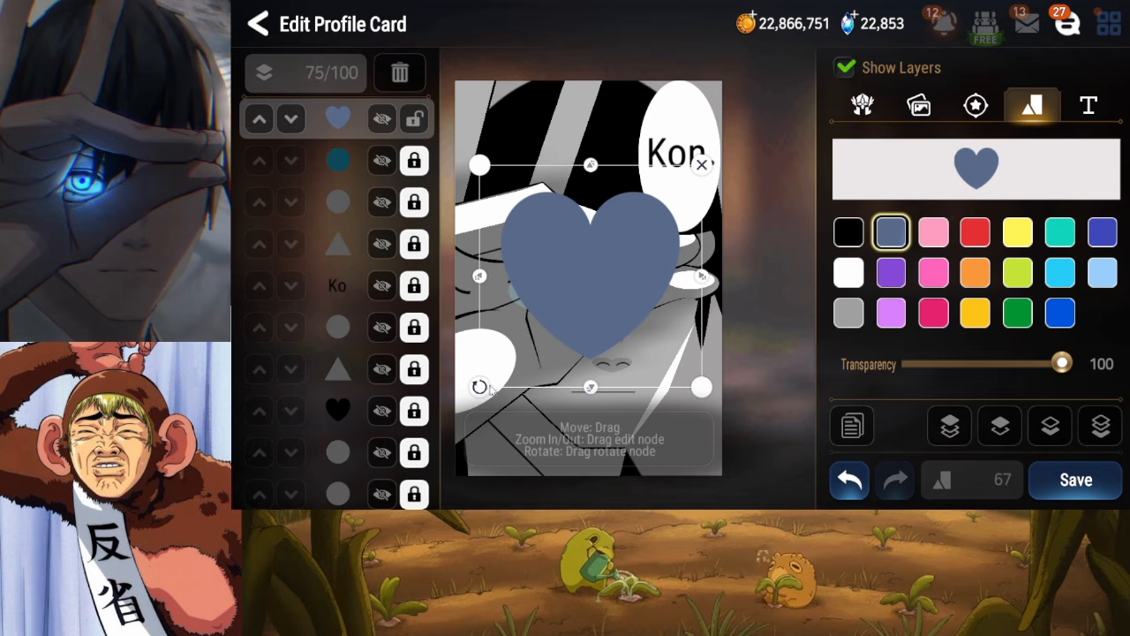
pyautogui.moveTo(482, 387); pyautogui.dragTo(698, 239)
pyautogui.moveTo(650, 212); pyautogui.dragTo(595, 328)
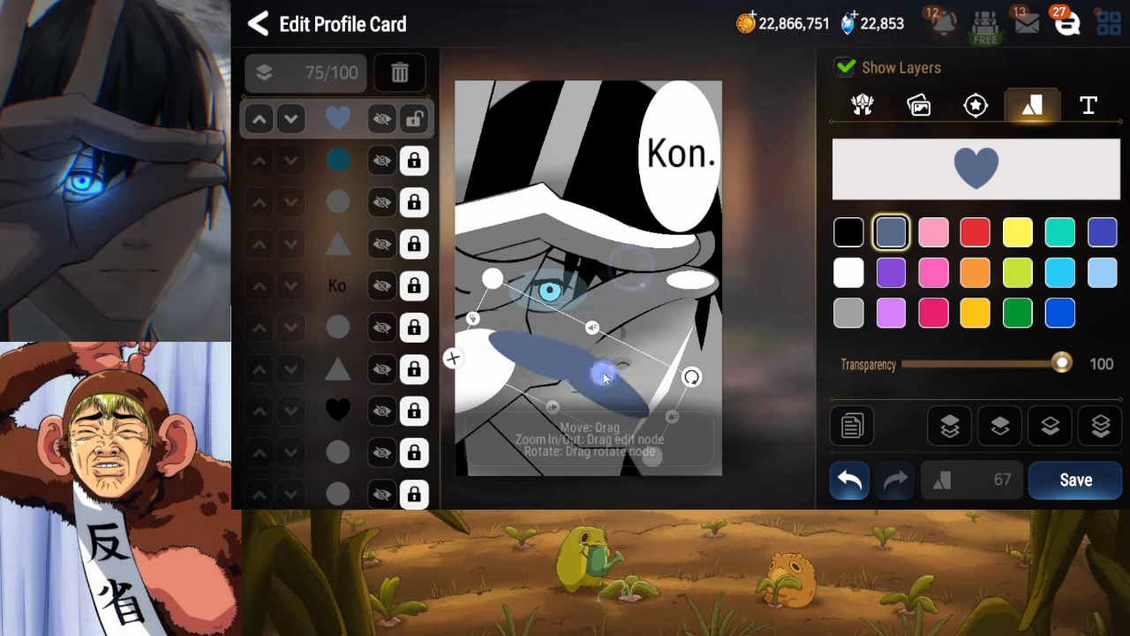
pyautogui.moveTo(605, 374); pyautogui.dragTo(587, 301)
pyautogui.moveTo(654, 346); pyautogui.dragTo(608, 324)
pyautogui.moveTo(578, 259); pyautogui.dragTo(604, 309)
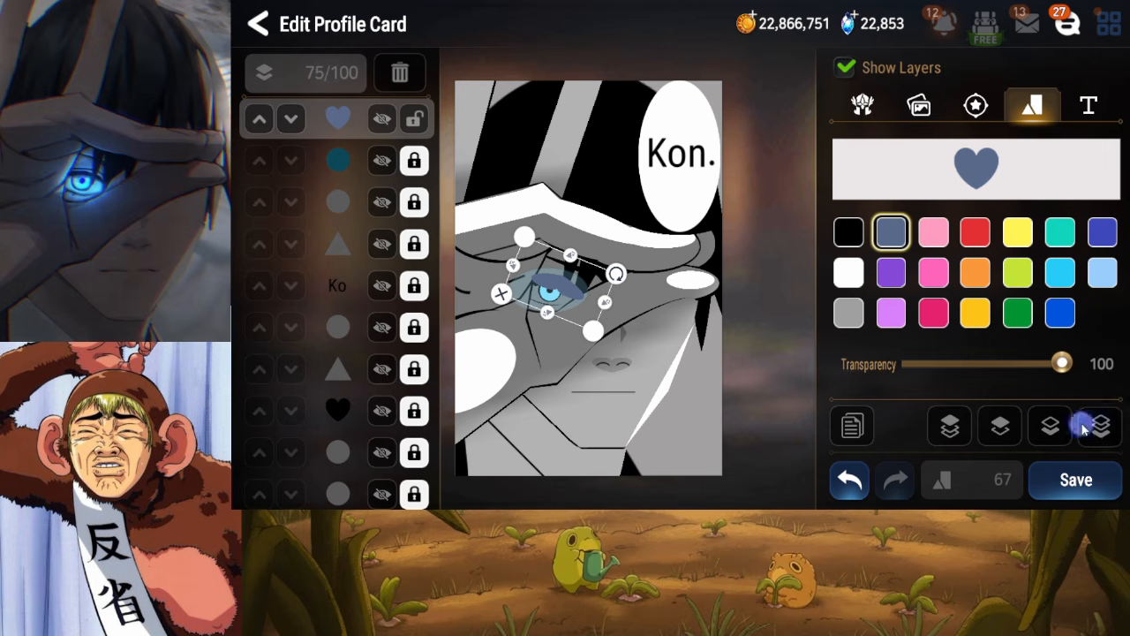
# Send the new heart to the back, raise it directly above the black triangle layer and color it black
pyautogui.click(1085, 428)
pyautogui.click(1011, 429)
pyautogui.click(1011, 429)
pyautogui.click(1013, 430)
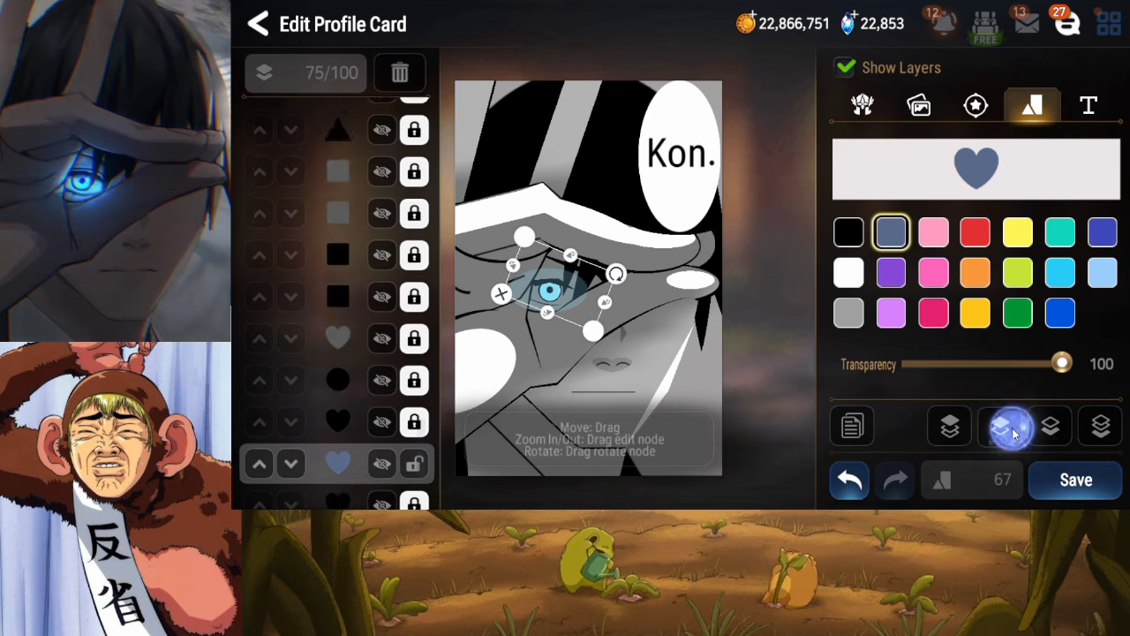
pyautogui.click(1009, 430)
pyautogui.click(1005, 429)
pyautogui.click(1003, 430)
pyautogui.click(1002, 432)
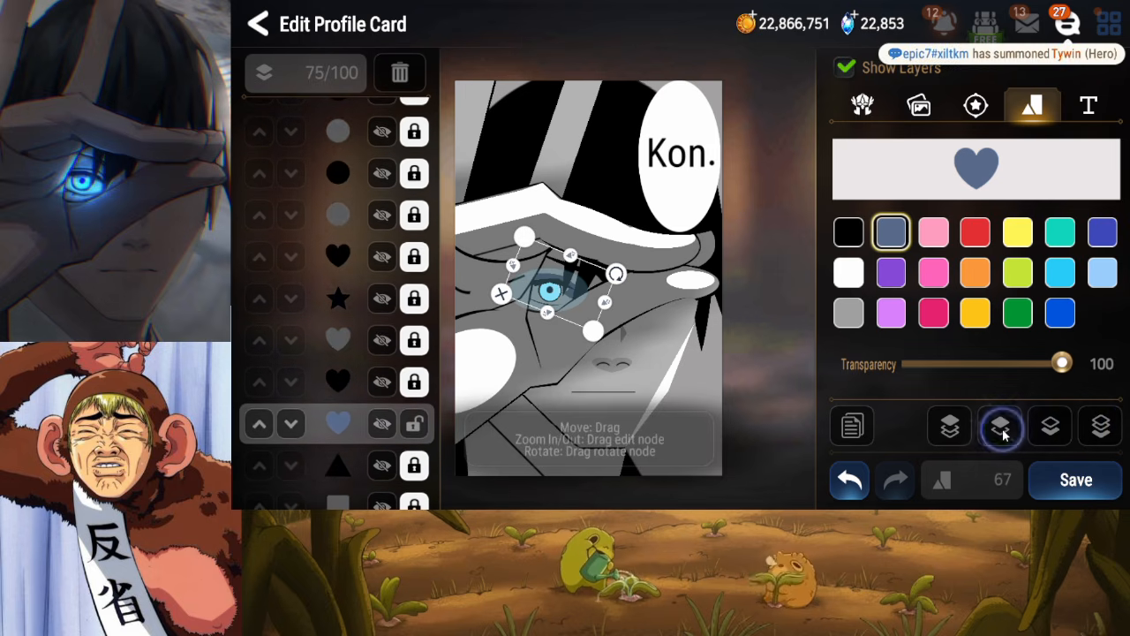
pyautogui.click(849, 231)
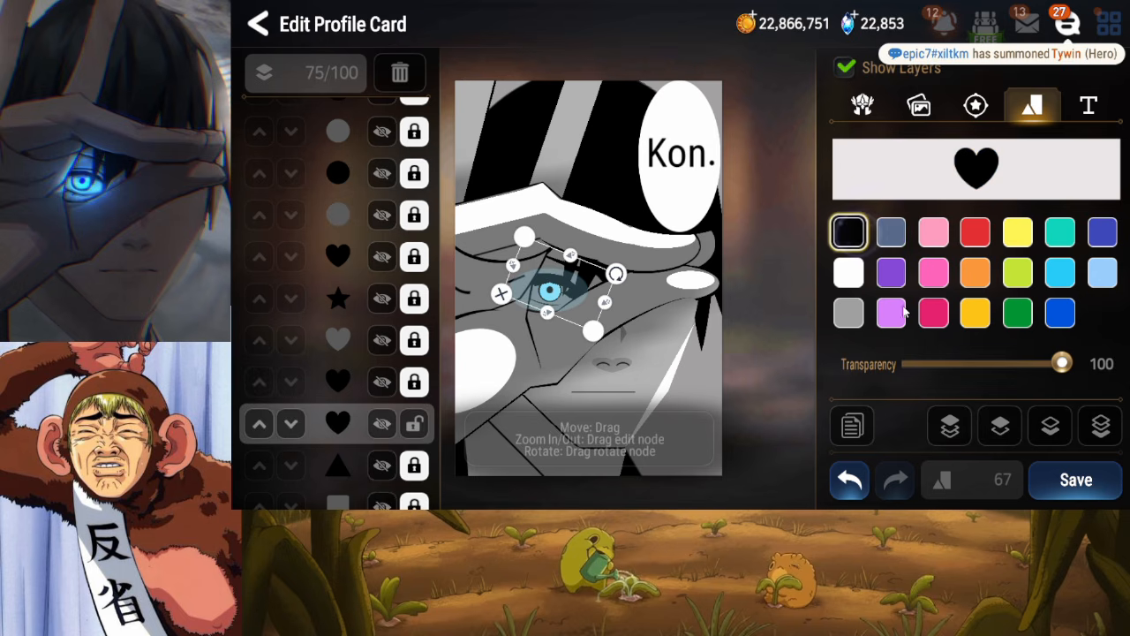
# Duplicate the black heart, place the copy directly above it in the layer order, color it white, shift it slightly and lock it
pyautogui.click(852, 427)
pyautogui.click(1100, 427)
pyautogui.click(1002, 429)
pyautogui.click(1000, 429)
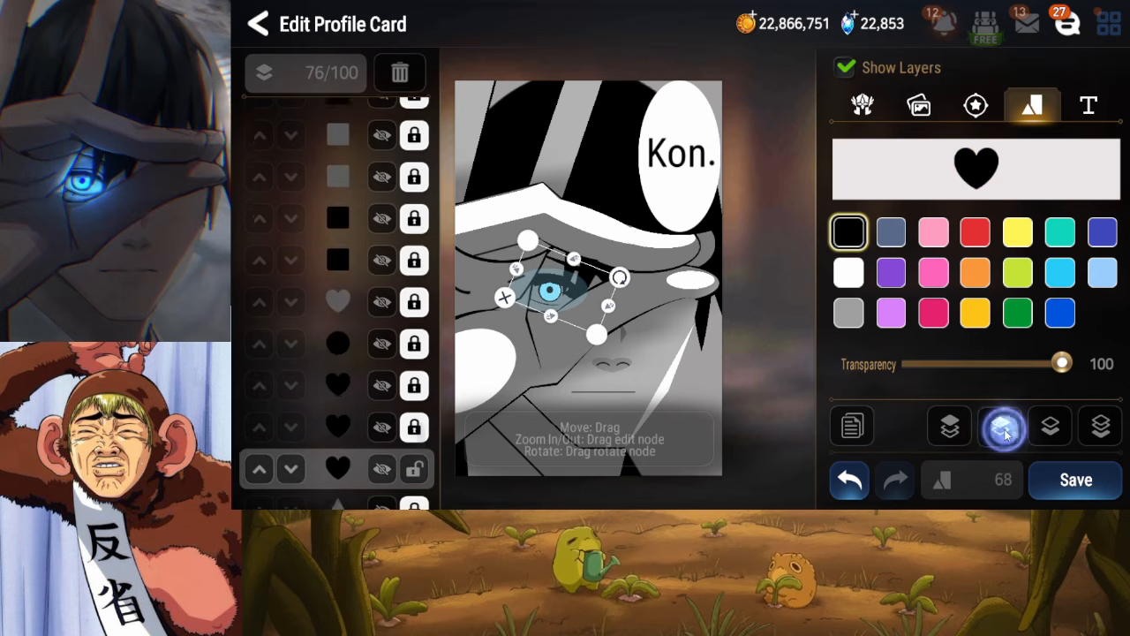
pyautogui.click(1000, 429)
pyautogui.click(1004, 431)
pyautogui.click(1003, 429)
pyautogui.click(1004, 430)
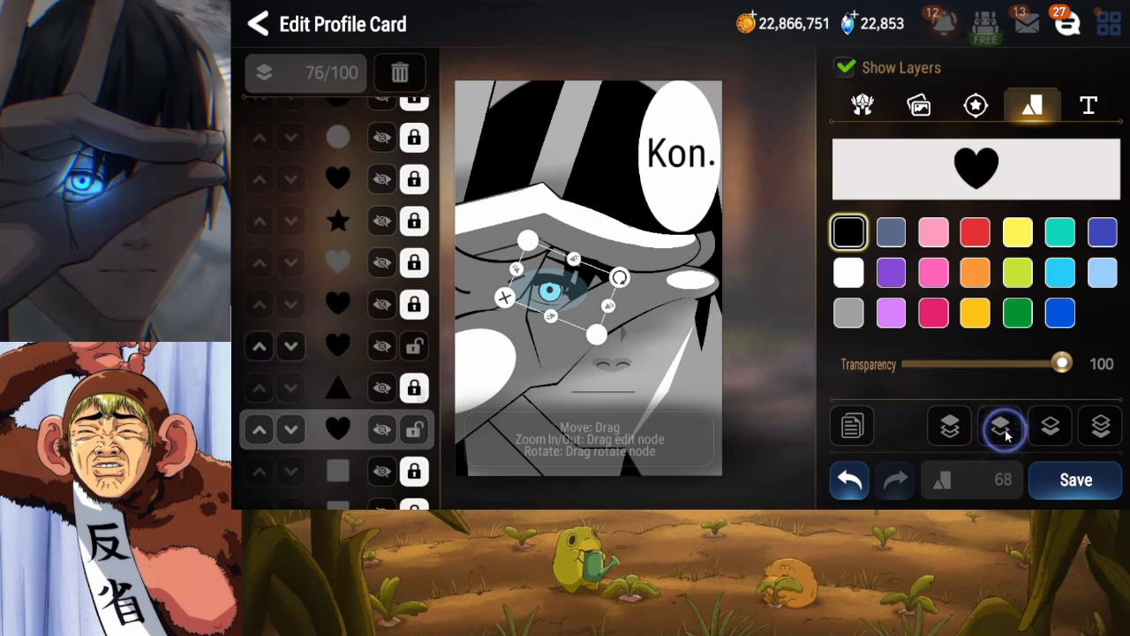
pyautogui.click(1003, 430)
pyautogui.click(849, 273)
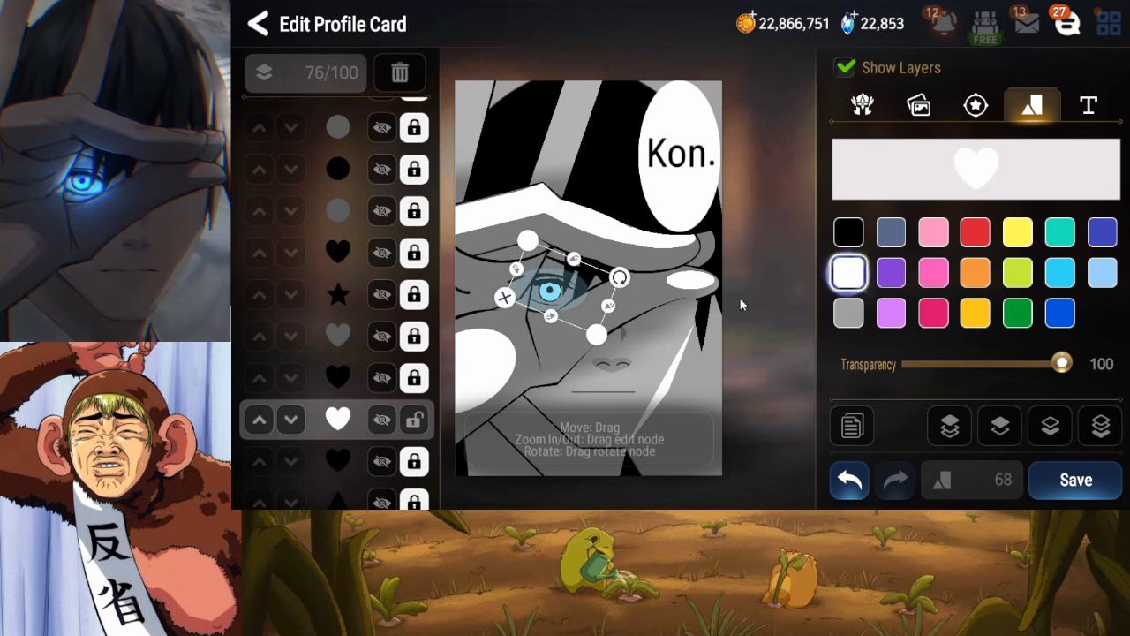
pyautogui.moveTo(574, 290); pyautogui.dragTo(571, 291)
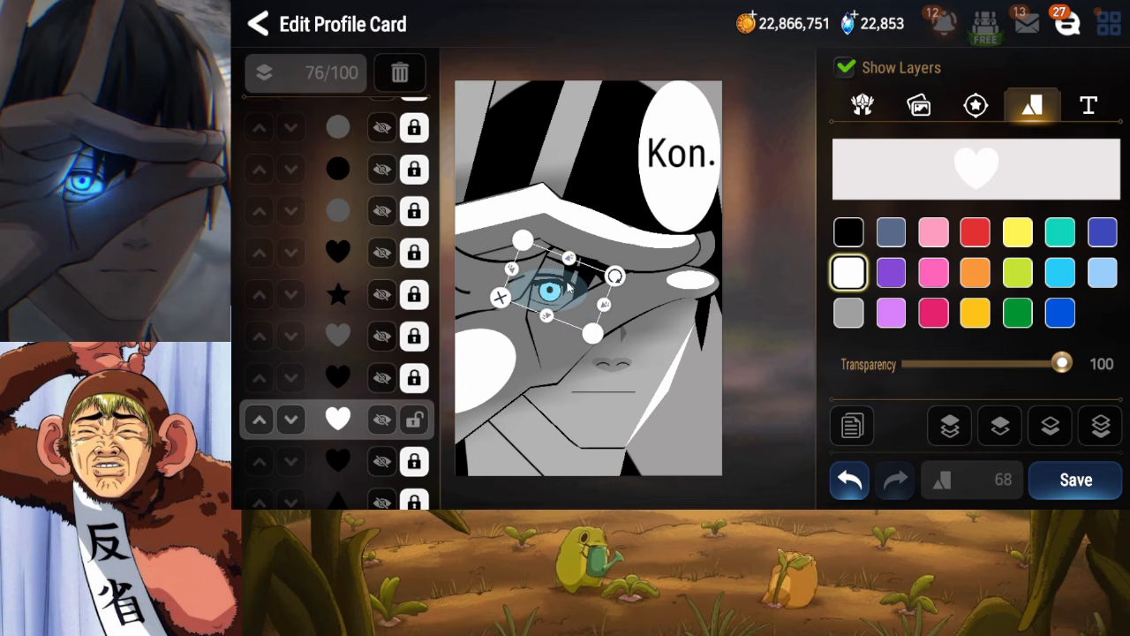
pyautogui.click(415, 420)
# Unlock the black heart beneath the white copy, fine-tune its position over the eye and lock it again
pyautogui.click(381, 463)
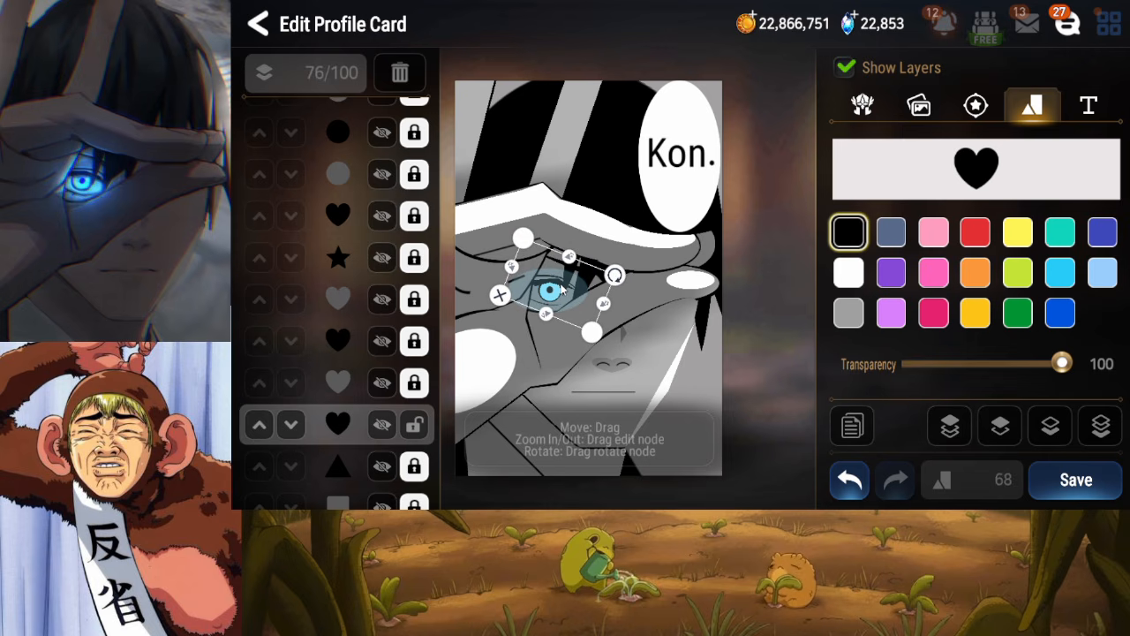
pyautogui.moveTo(562, 289); pyautogui.dragTo(563, 291)
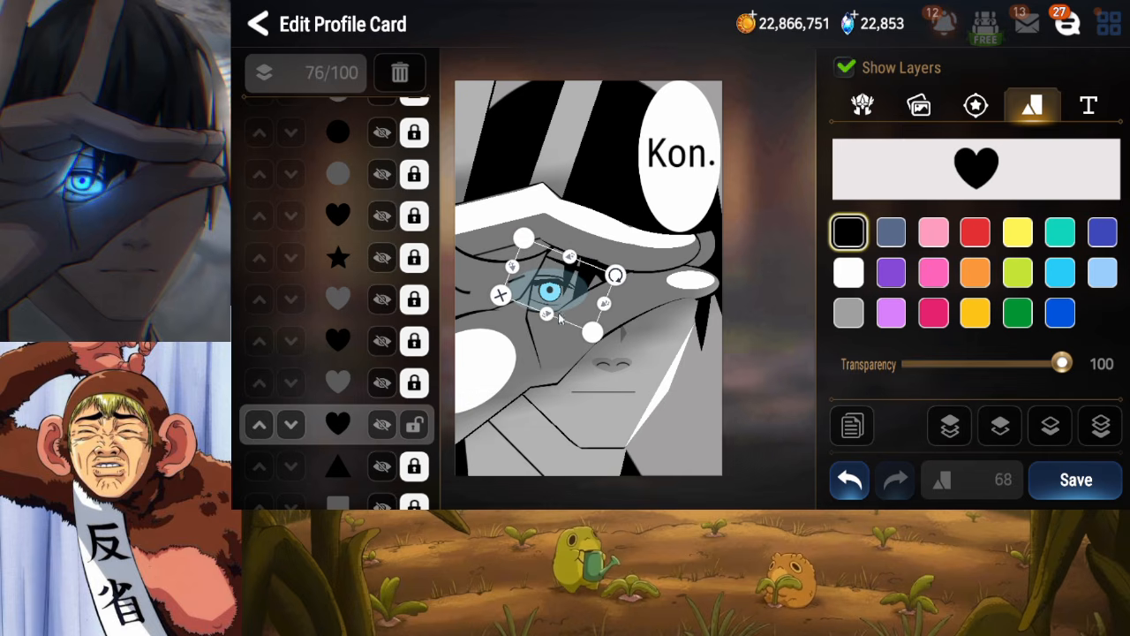
pyautogui.click(412, 427)
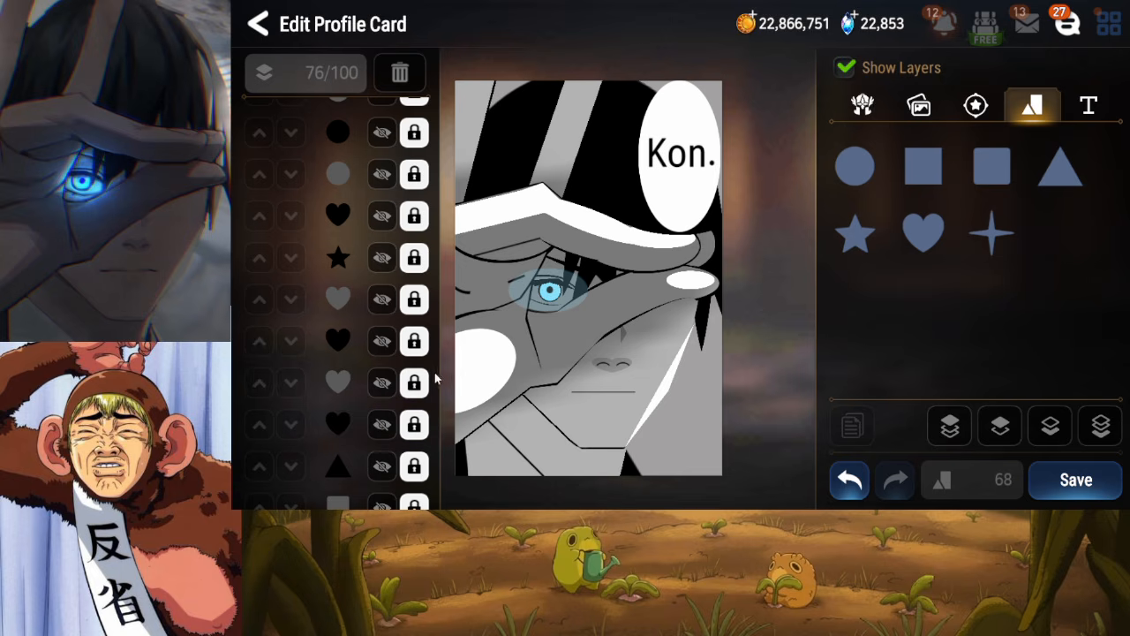
# Toggle the heart layers around the eye to check which part of the artwork each one forms
pyautogui.click(374, 389)
pyautogui.click(374, 392)
pyautogui.moveTo(375, 356); pyautogui.dragTo(374, 375)
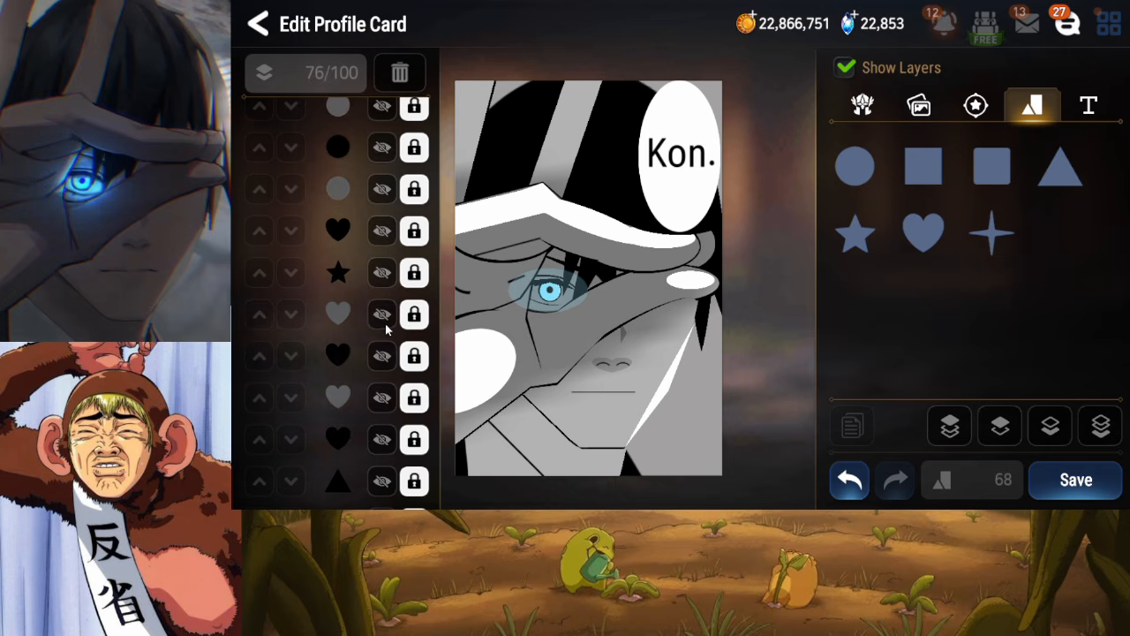
pyautogui.click(385, 321)
pyautogui.click(385, 319)
pyautogui.click(385, 319)
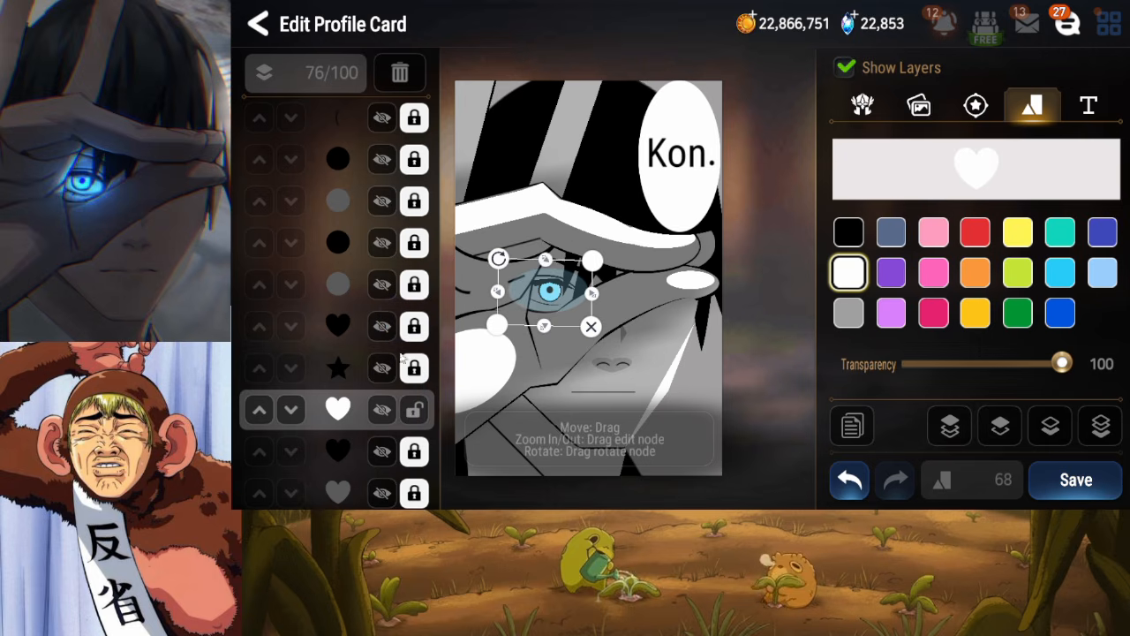
pyautogui.click(414, 409)
# Unlock the black heart between the two white hearts, nudge it at the eye, lock it again and save the card
pyautogui.click(415, 451)
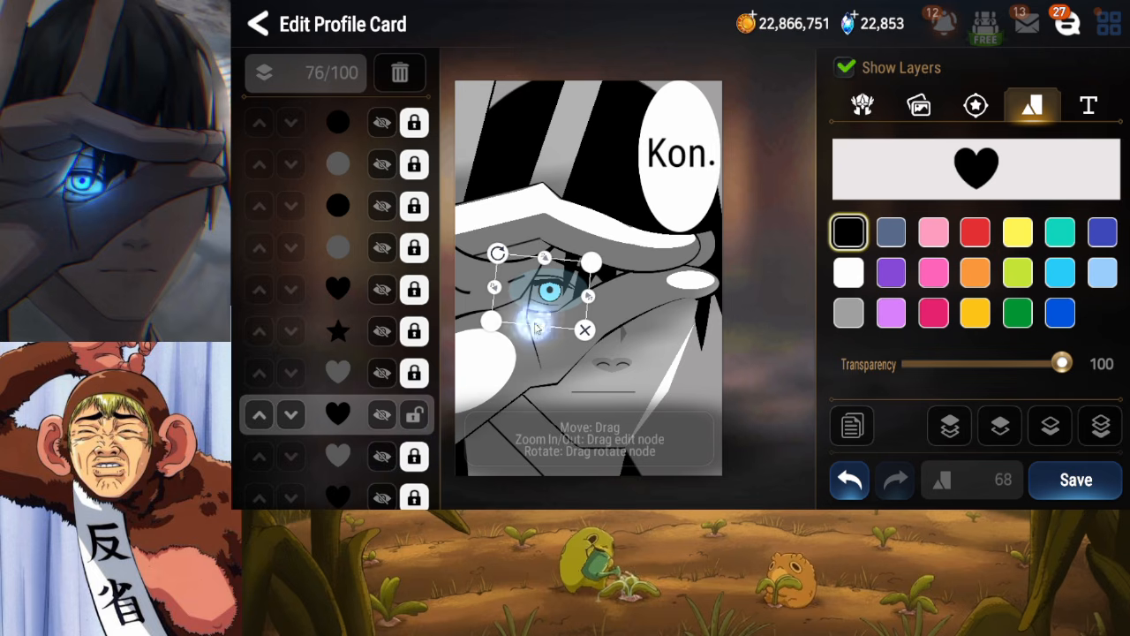
pyautogui.click(541, 312)
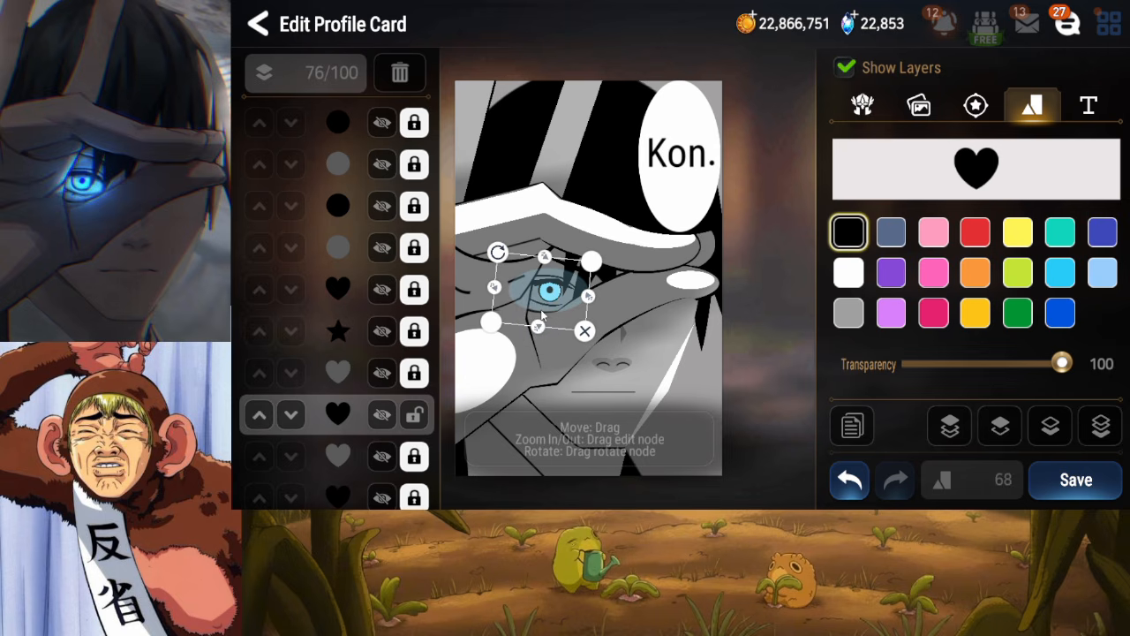
pyautogui.click(419, 415)
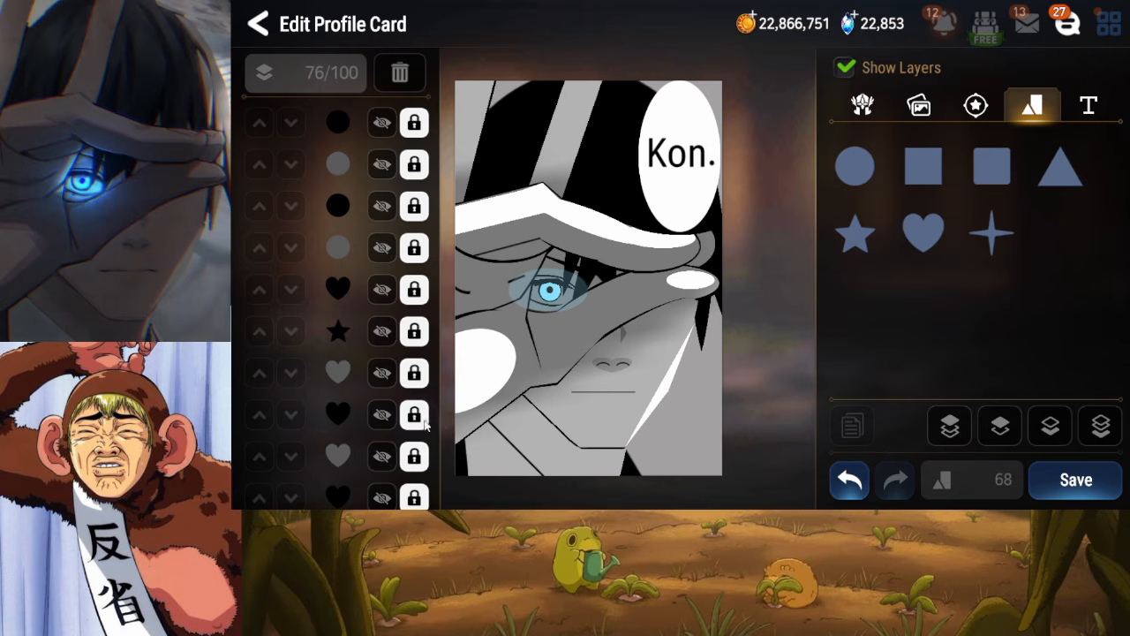
pyautogui.click(1060, 492)
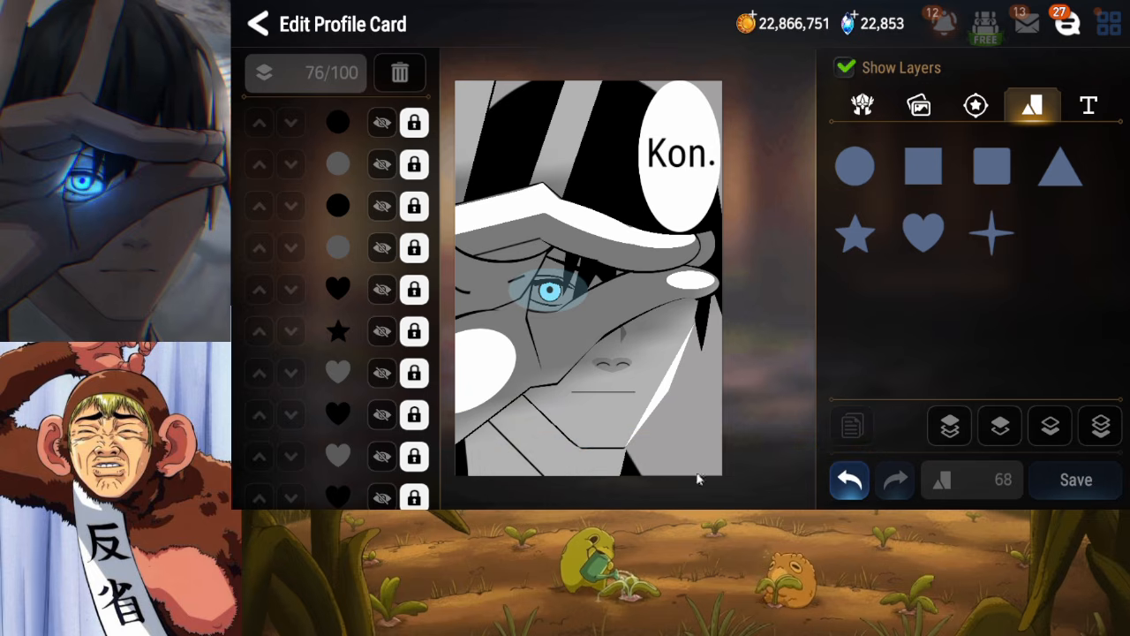
pyautogui.click(1094, 111)
pyautogui.click(888, 185)
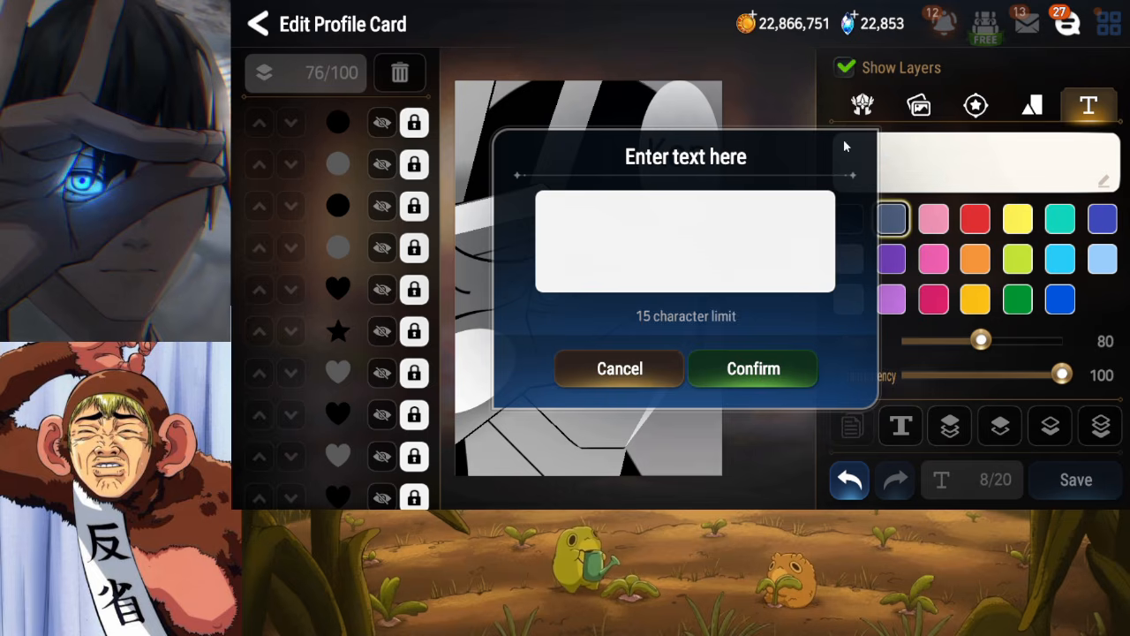
pyautogui.click(681, 238)
pyautogui.write("'")
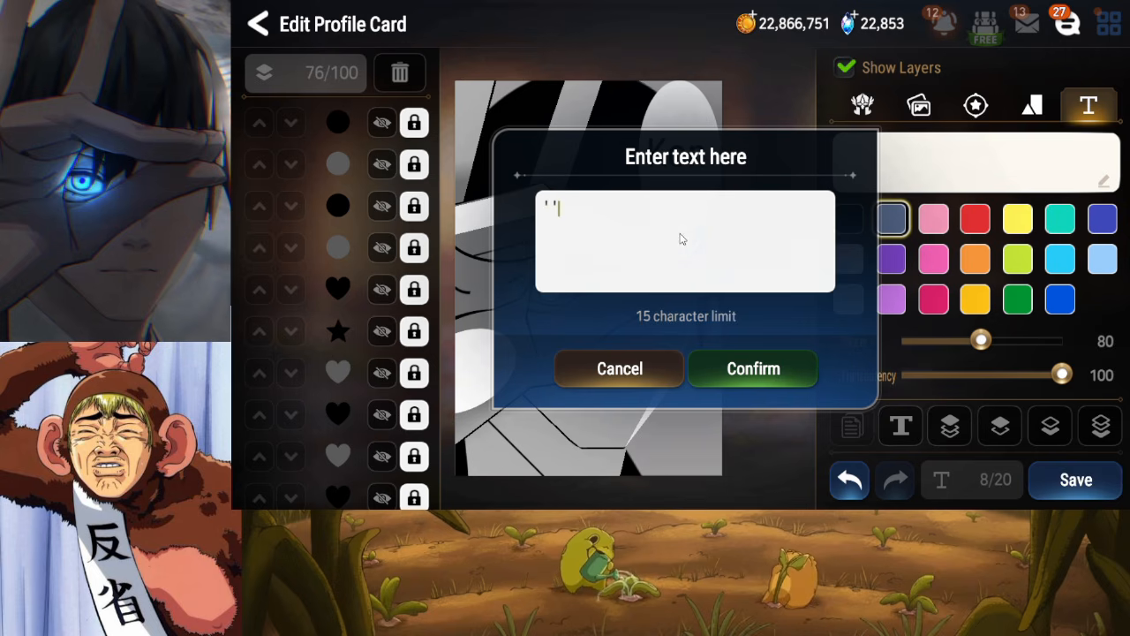
pyautogui.click(623, 370)
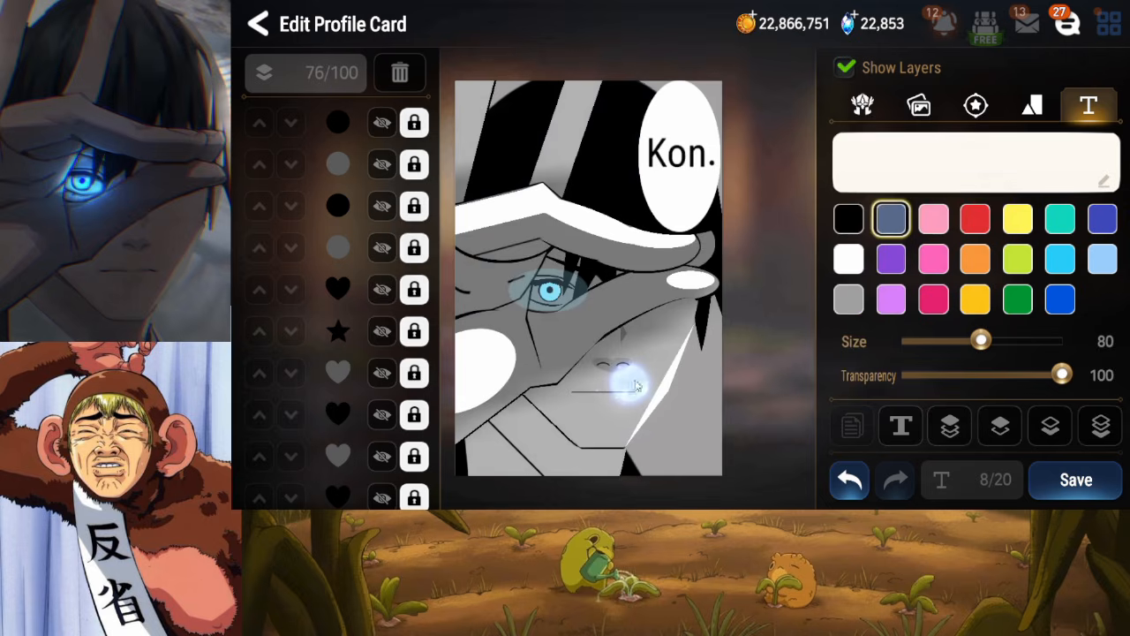
# Add a star shape and shrink it into a small, slightly flattened star over the eye
pyautogui.click(1031, 105)
pyautogui.click(861, 233)
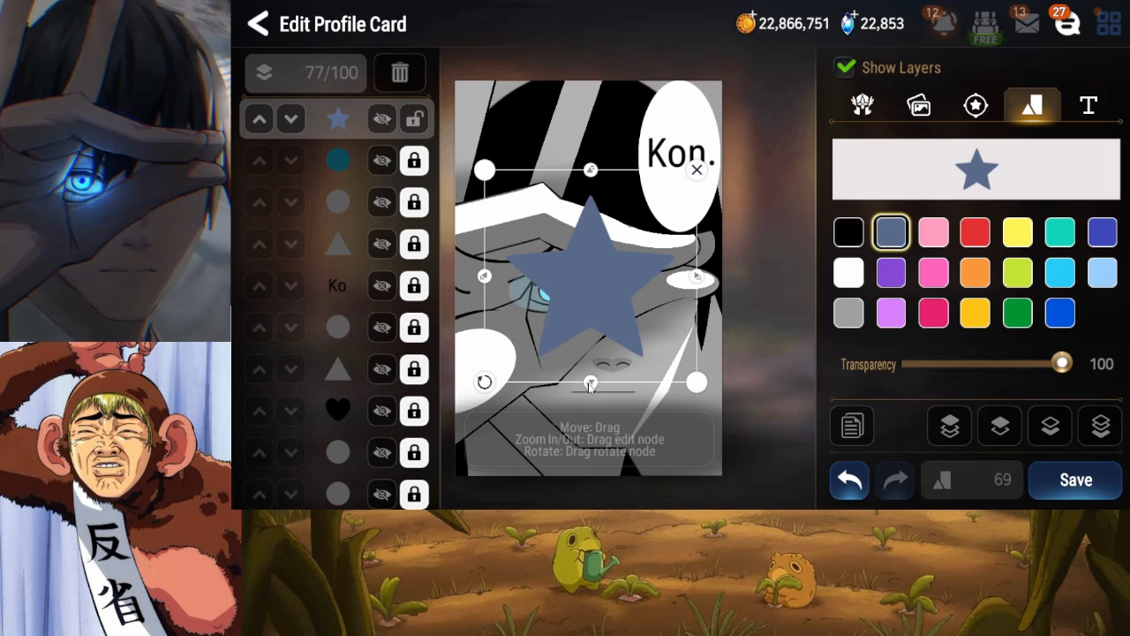
pyautogui.moveTo(590, 383); pyautogui.dragTo(590, 360)
pyautogui.moveTo(690, 290); pyautogui.dragTo(656, 299)
pyautogui.moveTo(578, 382); pyautogui.dragTo(591, 362)
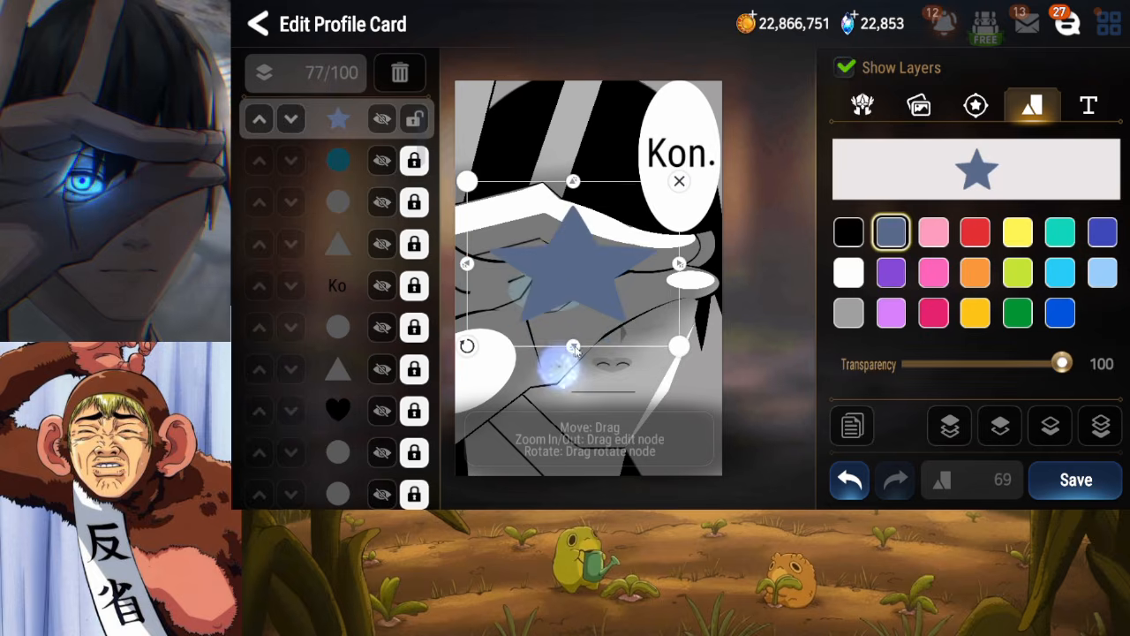
pyautogui.click(569, 367)
pyautogui.click(588, 298)
pyautogui.moveTo(689, 263); pyautogui.dragTo(614, 274)
pyautogui.click(579, 329)
pyautogui.moveTo(579, 329); pyautogui.dragTo(567, 328)
# Rotate the small star diagonally and position it over the eye's iris
pyautogui.moveTo(521, 345); pyautogui.dragTo(539, 319)
pyautogui.moveTo(561, 297)
pyautogui.mouseDown()
pyautogui.moveTo(558, 318)
pyautogui.moveTo(583, 293)
pyautogui.mouseUp()
pyautogui.moveTo(509, 332); pyautogui.dragTo(522, 307)
pyautogui.moveTo(583, 287); pyautogui.dragTo(592, 287)
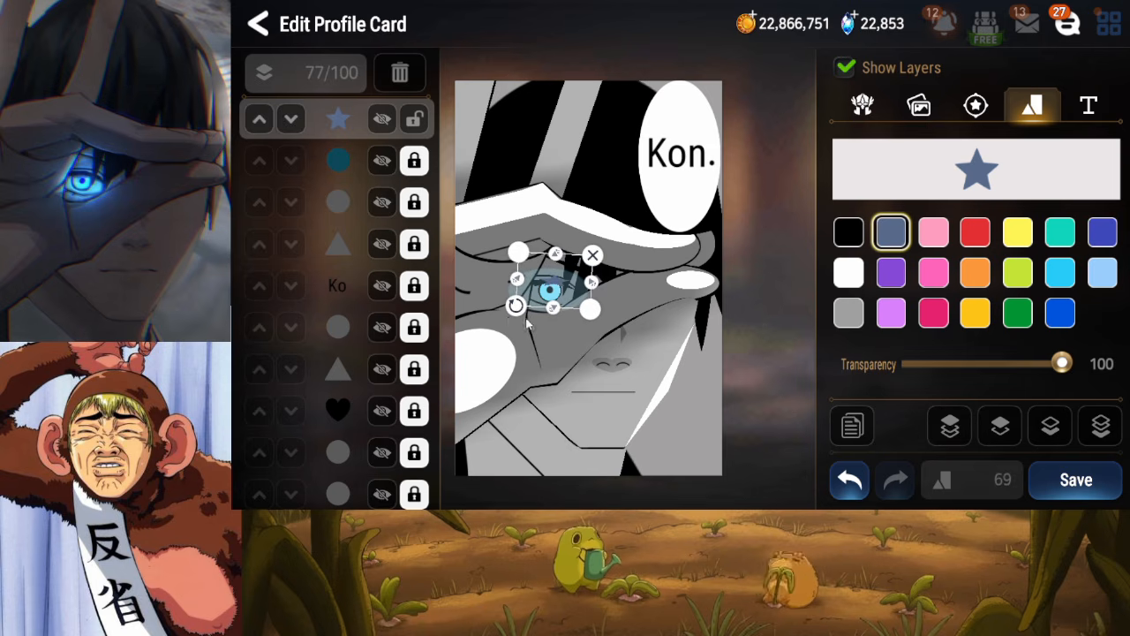
pyautogui.moveTo(515, 314); pyautogui.dragTo(526, 340)
pyautogui.moveTo(566, 323); pyautogui.dragTo(557, 301)
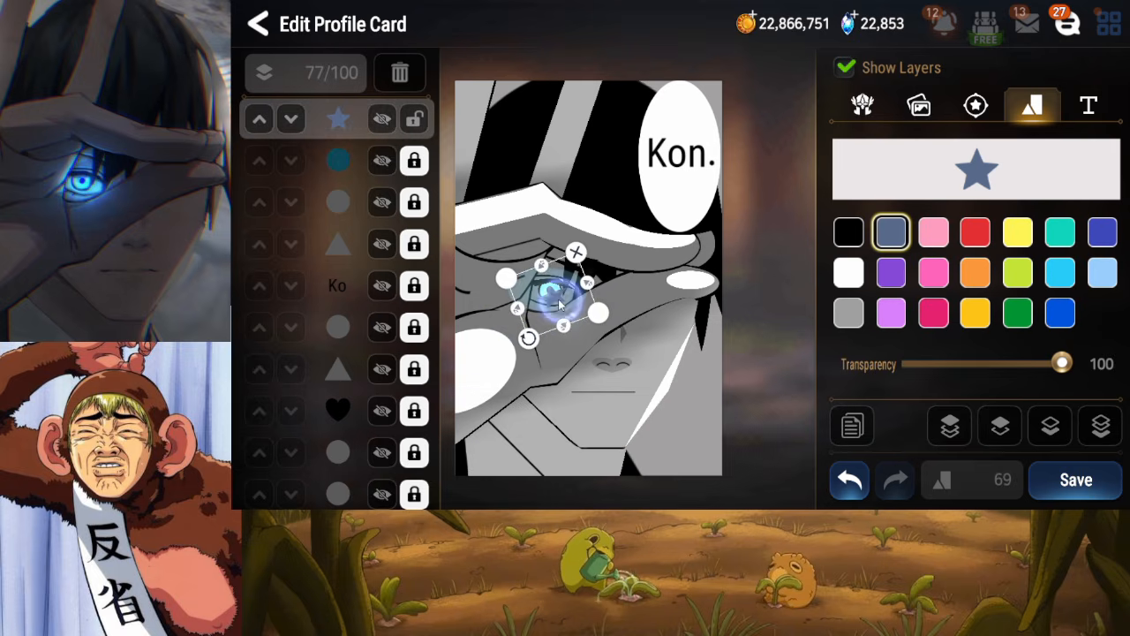
pyautogui.moveTo(530, 337); pyautogui.dragTo(537, 342)
pyautogui.moveTo(584, 279)
pyautogui.mouseDown()
pyautogui.moveTo(550, 302)
pyautogui.moveTo(561, 324)
pyautogui.moveTo(533, 338)
pyautogui.moveTo(575, 281)
pyautogui.mouseUp()
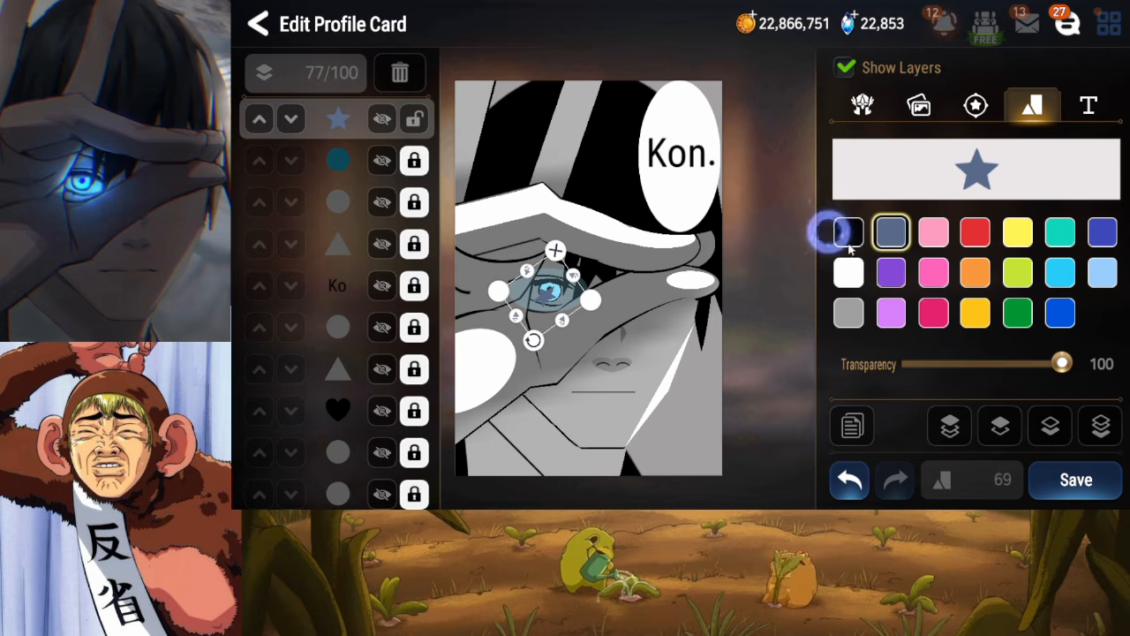
# Color the star black, send it to the back and raise it until it sits directly beneath the black triangle layer
pyautogui.click(848, 232)
pyautogui.click(1100, 425)
pyautogui.click(1001, 429)
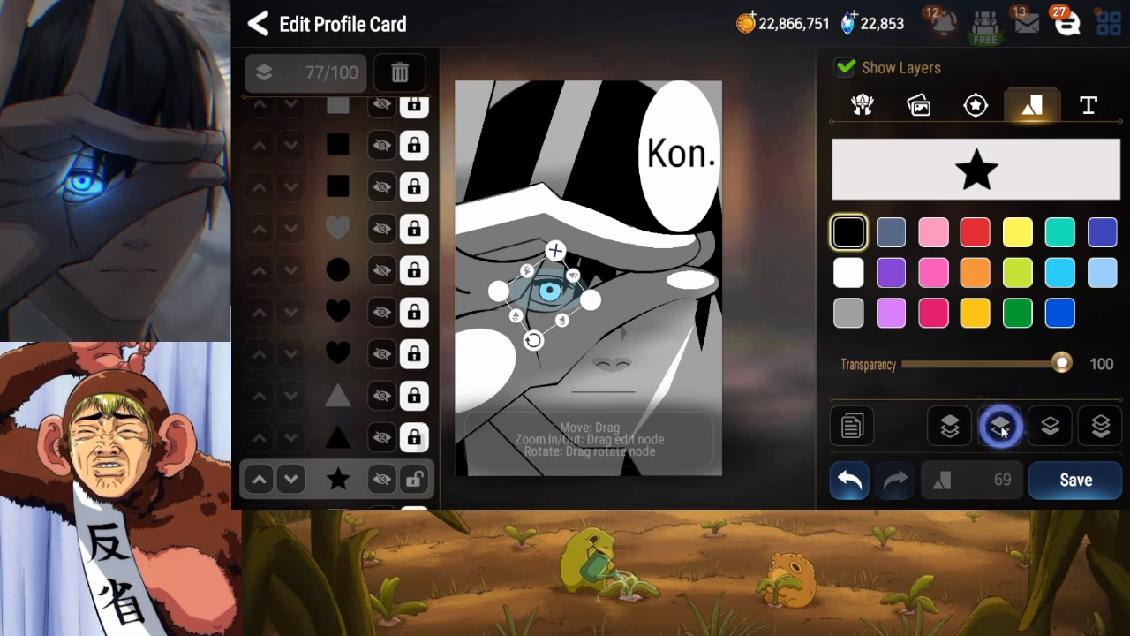
pyautogui.click(1000, 428)
pyautogui.click(1000, 429)
pyautogui.click(1001, 429)
pyautogui.click(1000, 428)
pyautogui.click(1001, 428)
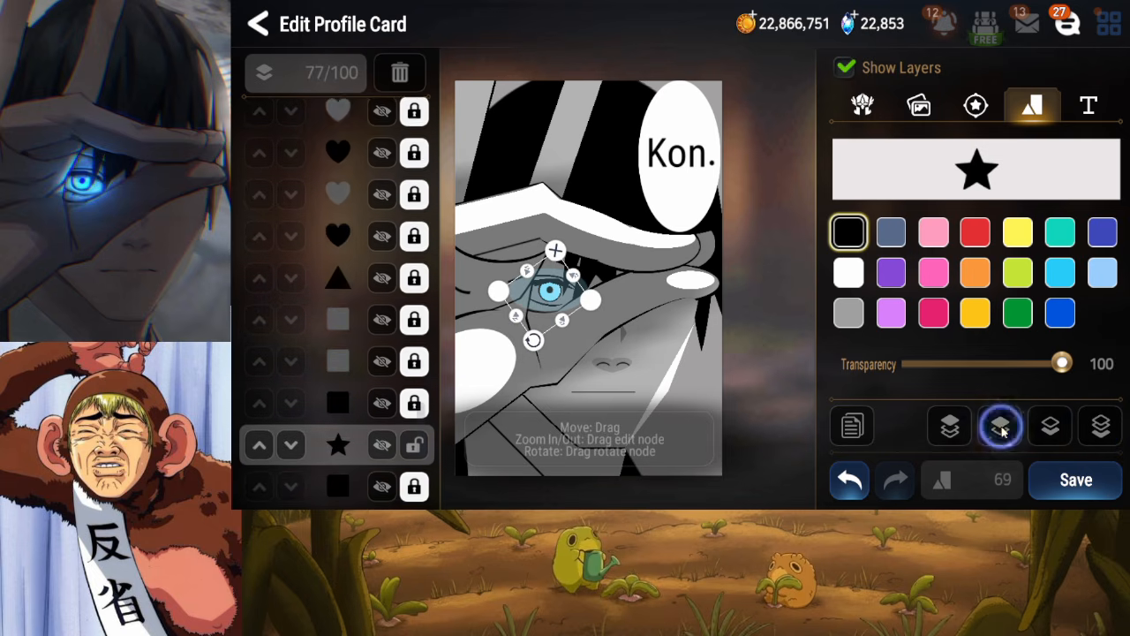
pyautogui.click(1001, 429)
pyautogui.click(1001, 428)
pyautogui.click(998, 430)
pyautogui.click(998, 430)
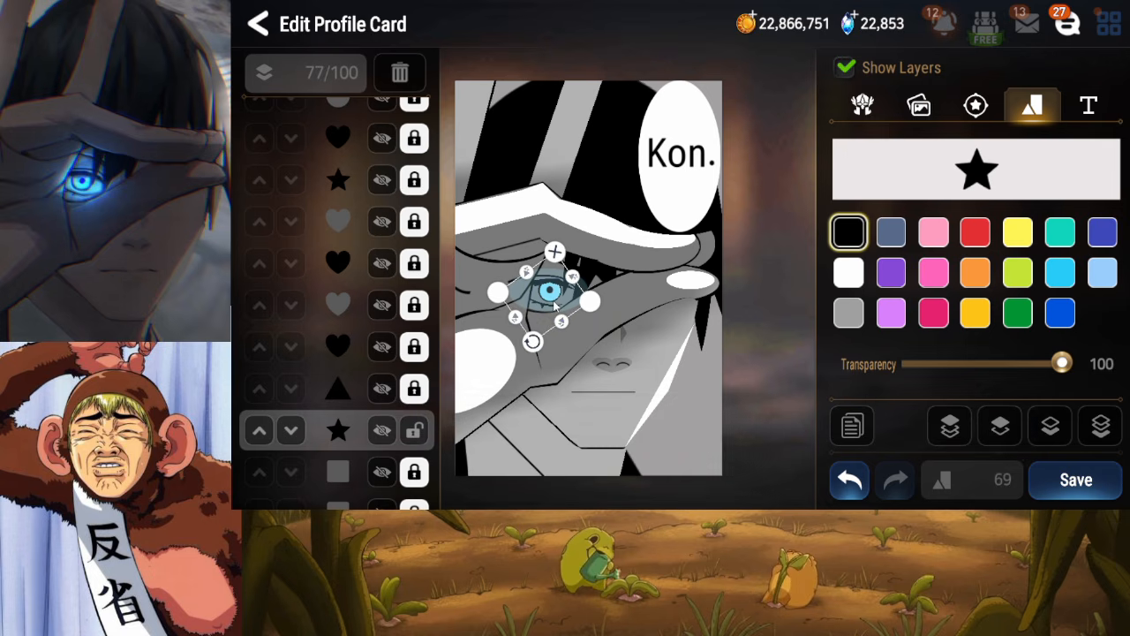
# Fine-tune the black star's rotation and position behind the eye, lock it and save the card
pyautogui.moveTo(533, 347); pyautogui.dragTo(536, 347)
pyautogui.moveTo(546, 296); pyautogui.dragTo(543, 295)
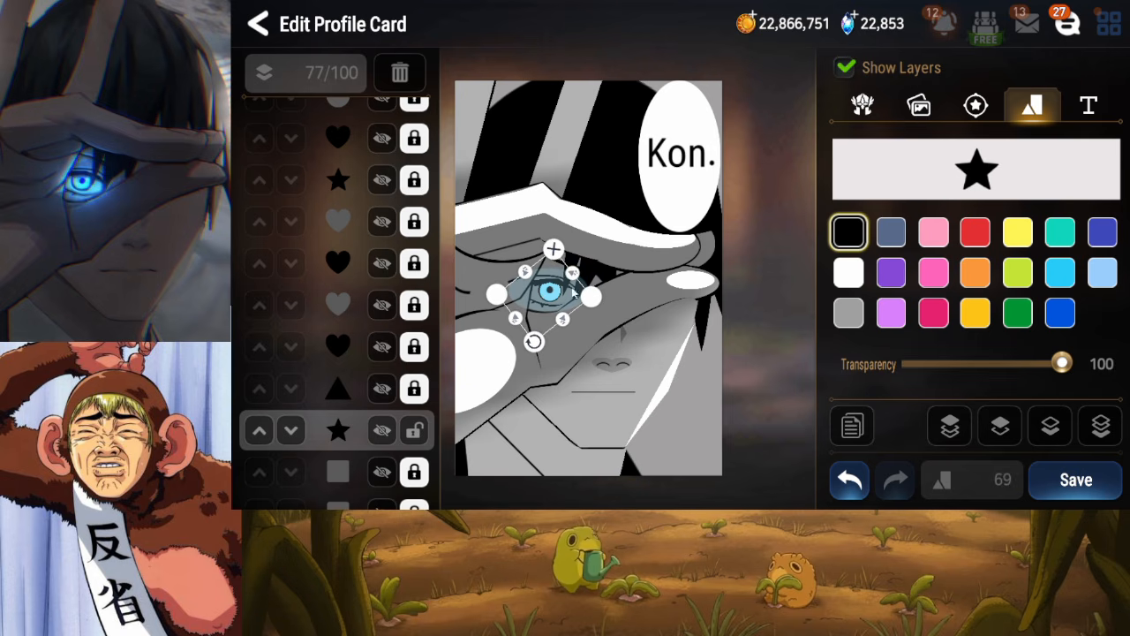
pyautogui.moveTo(529, 348); pyautogui.dragTo(533, 349)
pyautogui.moveTo(549, 290); pyautogui.dragTo(549, 288)
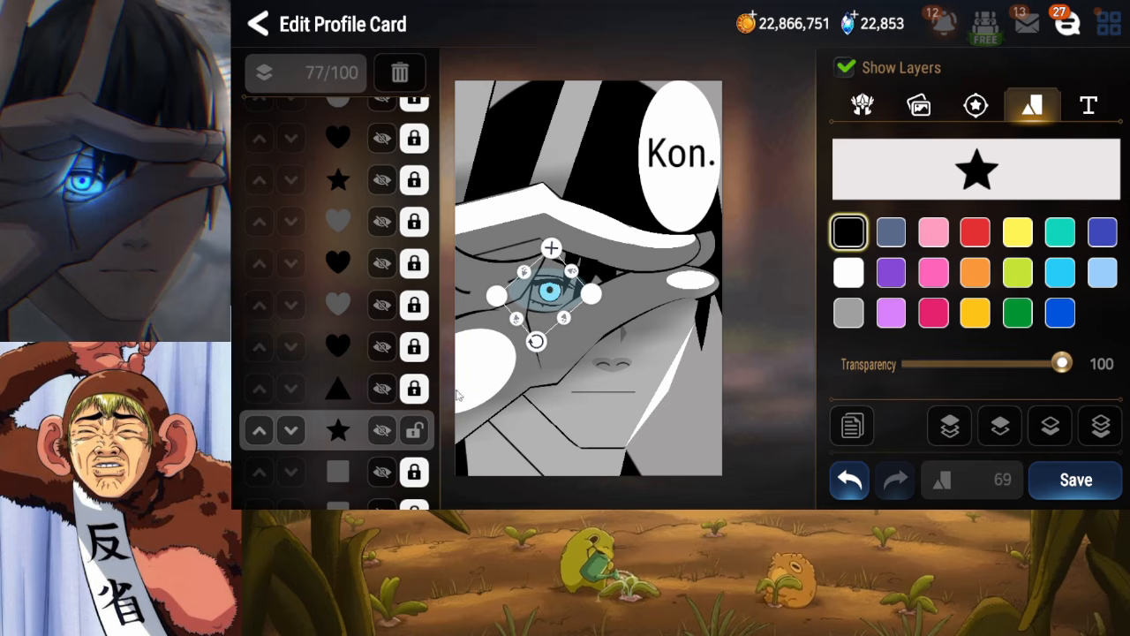
pyautogui.click(414, 430)
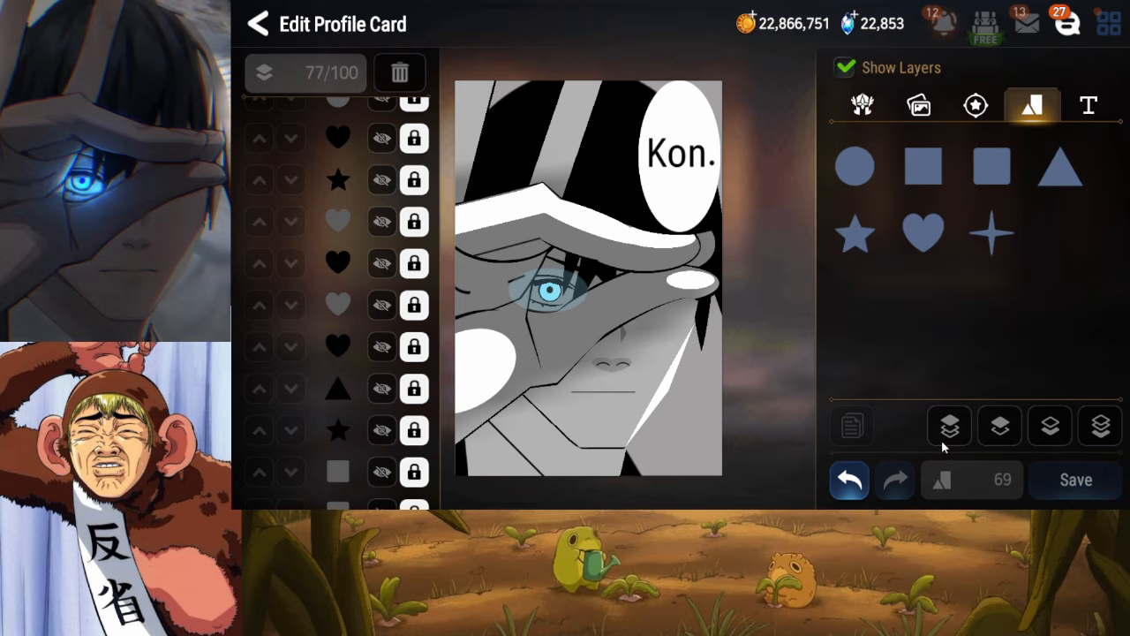
pyautogui.click(1040, 485)
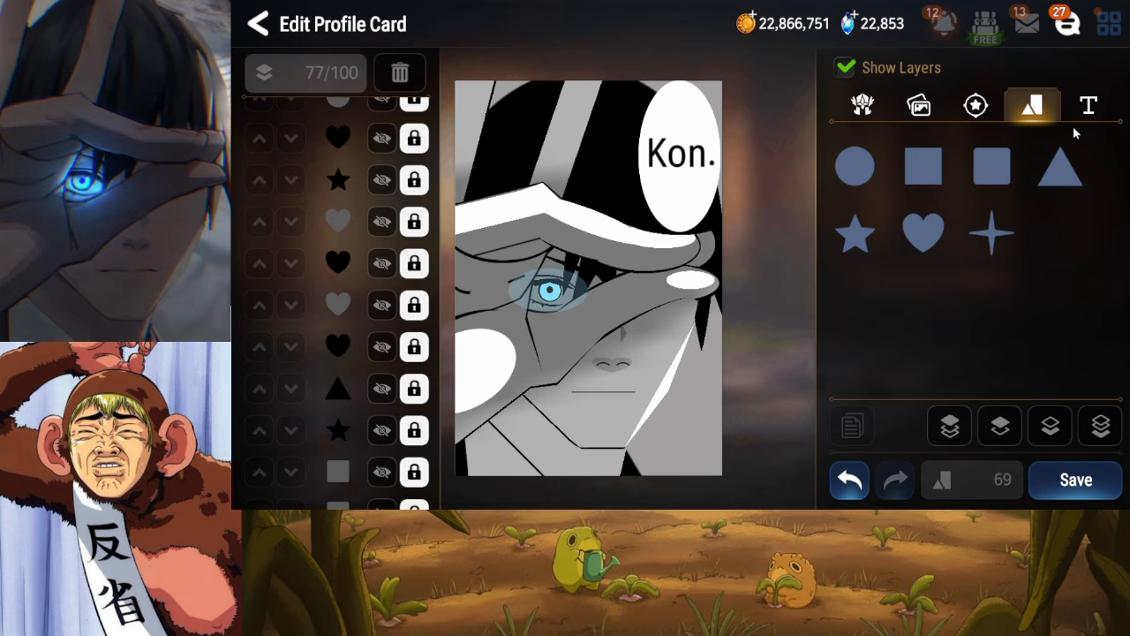
# Add a rounded square over the upper fingertip and lower it through the layers until it sits directly beneath the black ellipse
pyautogui.click(992, 166)
pyautogui.moveTo(650, 273); pyautogui.dragTo(741, 197)
pyautogui.click(1049, 427)
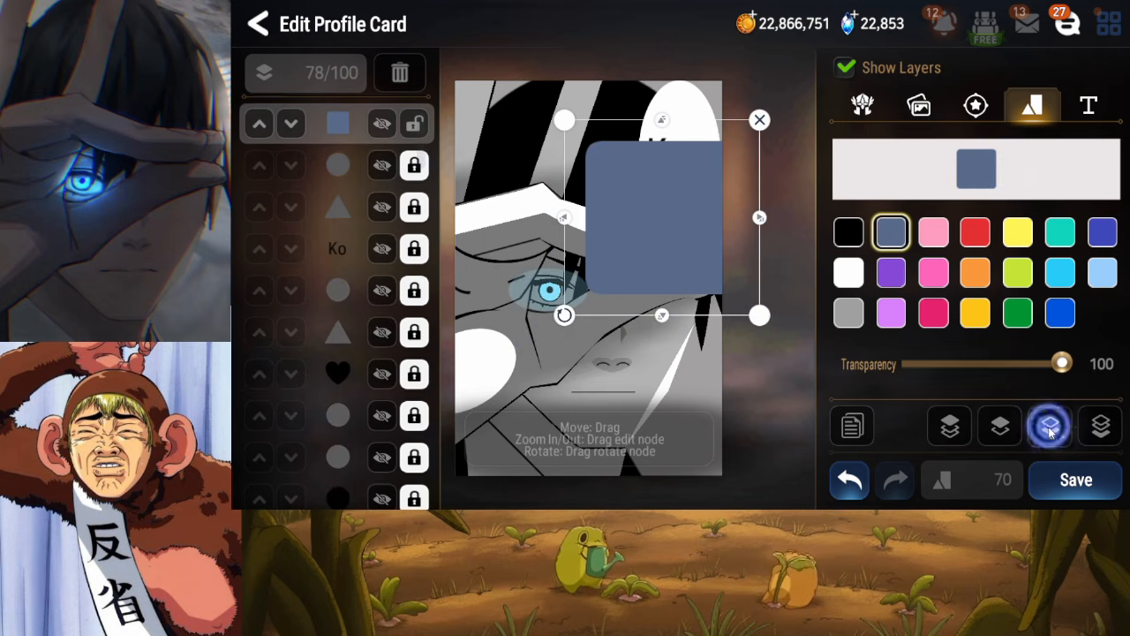
pyautogui.click(1049, 428)
pyautogui.click(1049, 428)
pyautogui.click(1049, 428)
pyautogui.click(1050, 427)
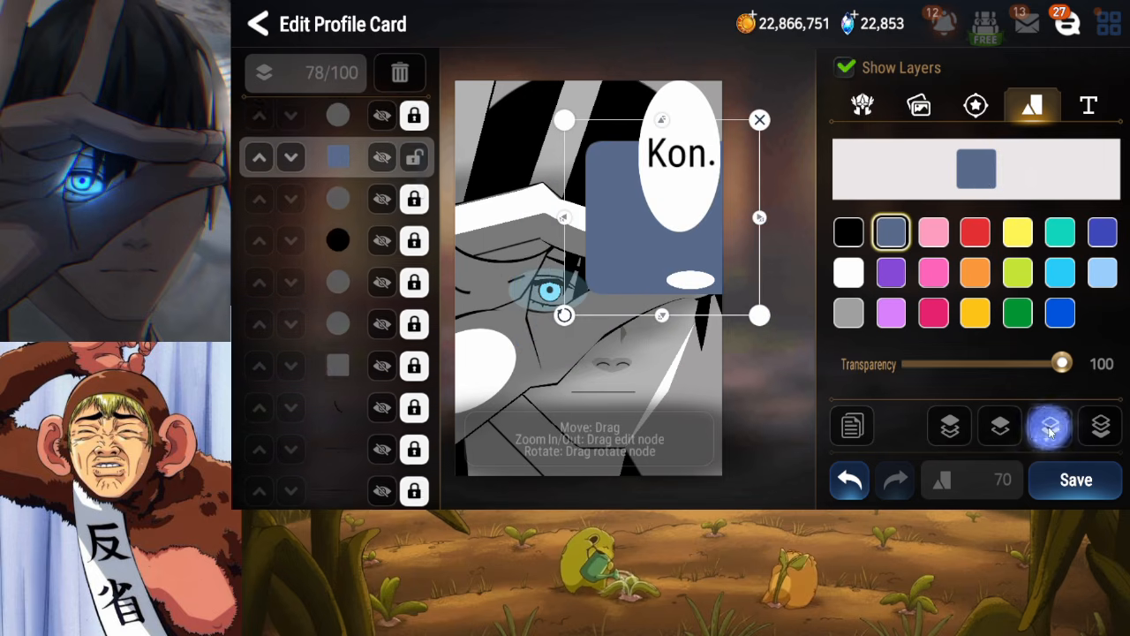
pyautogui.click(1049, 427)
pyautogui.click(1049, 427)
pyautogui.click(1017, 432)
pyautogui.click(1017, 432)
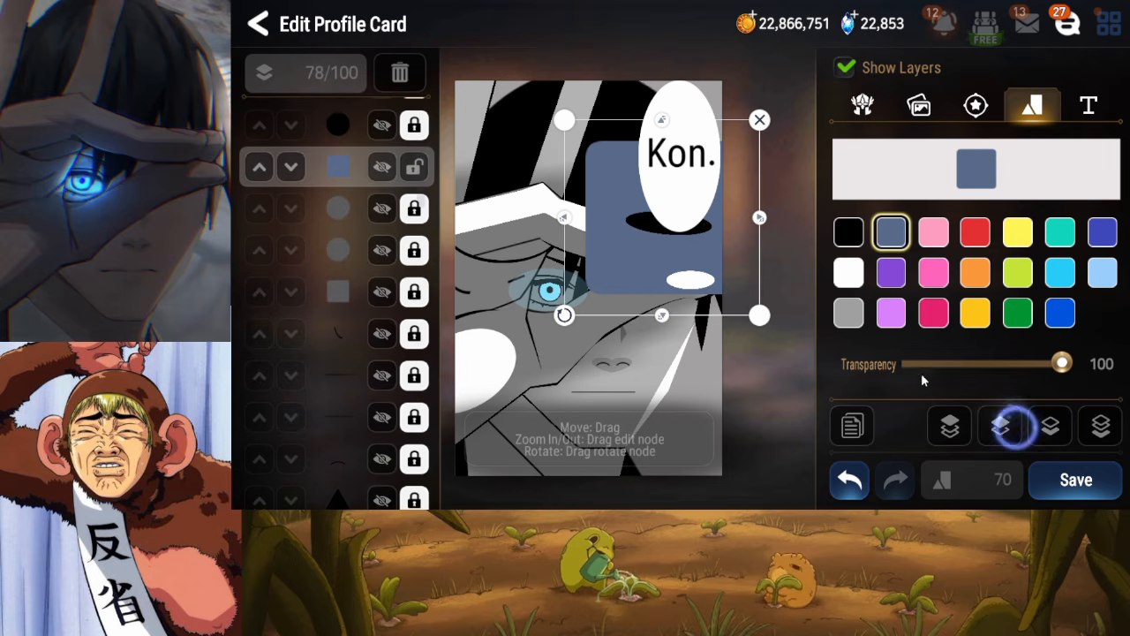
# Shrink and tilt the rounded square to form a fingernail edge on the upper fingertip, and color it black
pyautogui.moveTo(764, 219); pyautogui.dragTo(698, 220)
pyautogui.moveTo(664, 316); pyautogui.dragTo(637, 255)
pyautogui.moveTo(708, 234); pyautogui.dragTo(680, 235)
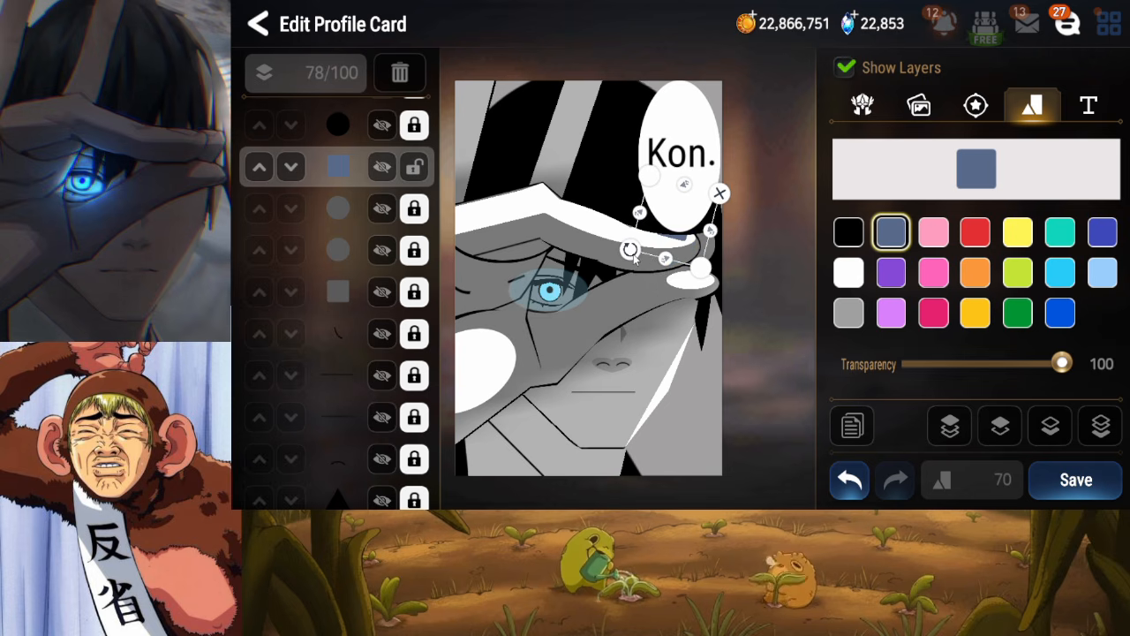
pyautogui.moveTo(711, 231); pyautogui.dragTo(713, 234)
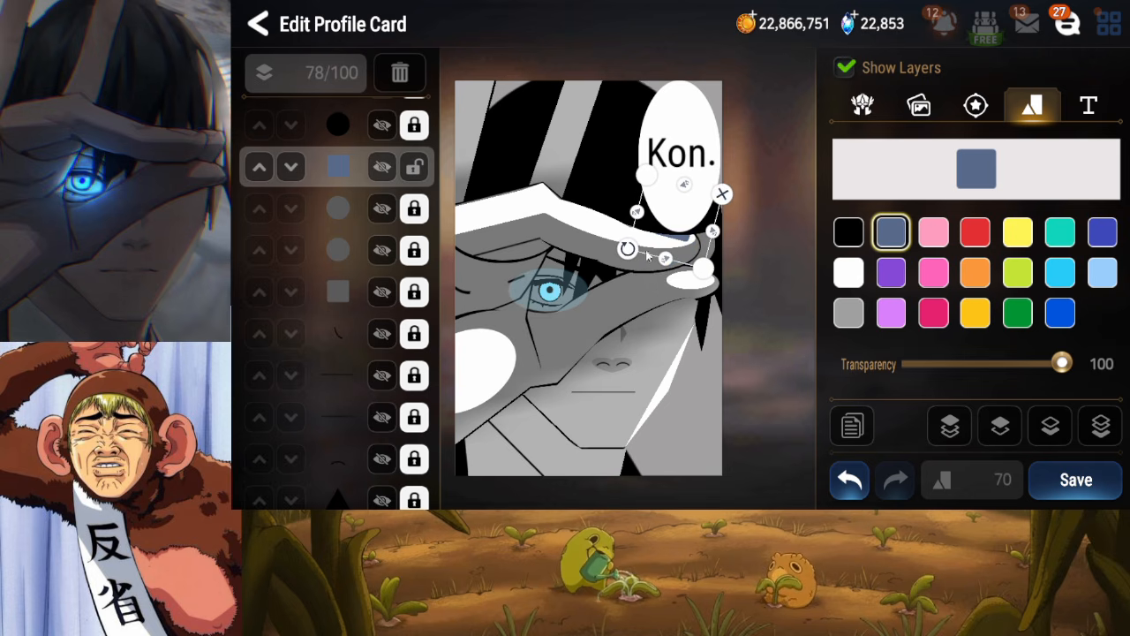
pyautogui.moveTo(628, 250); pyautogui.dragTo(713, 237)
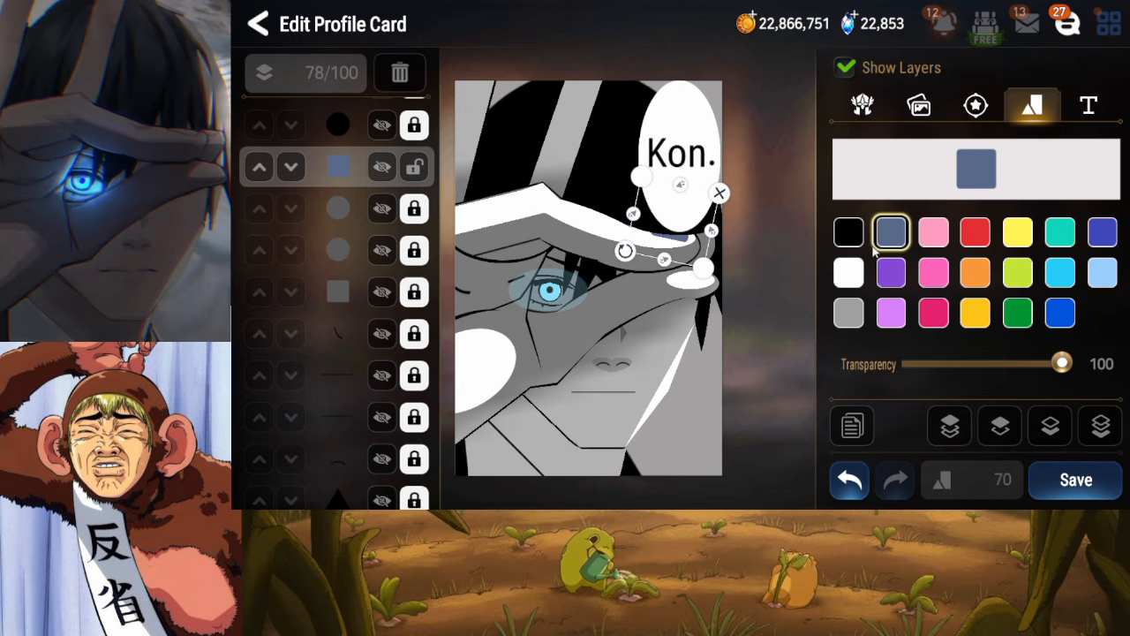
pyautogui.click(849, 232)
# Duplicate the black rounded square and lower the copy until it sits directly above the original, beneath the black ellipse
pyautogui.click(852, 427)
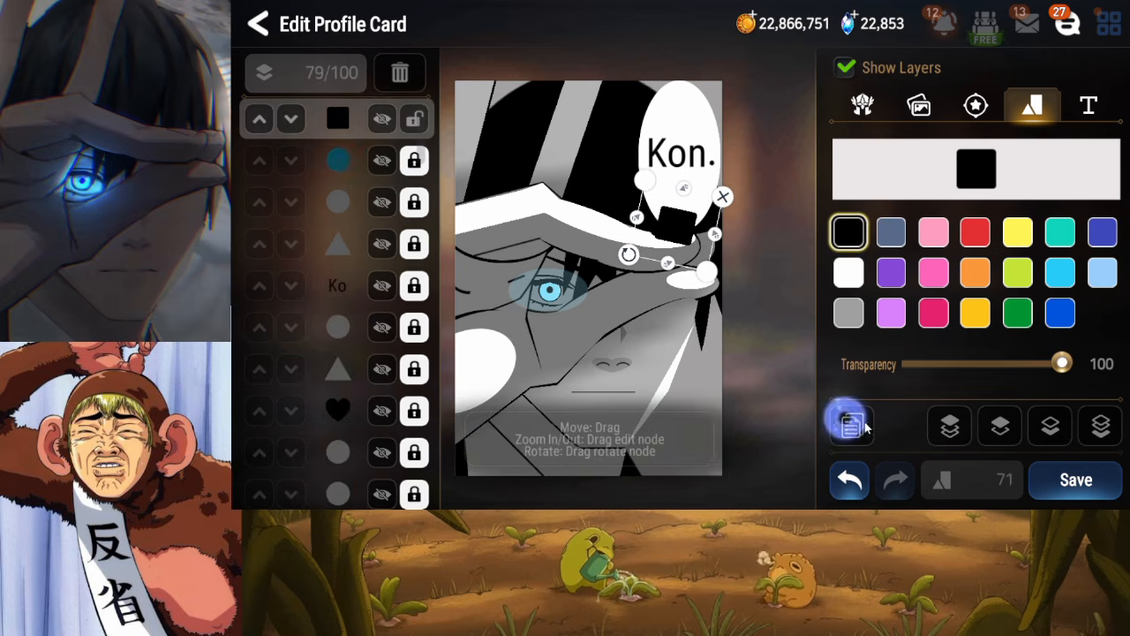
pyautogui.click(1052, 437)
pyautogui.click(1052, 437)
pyautogui.click(1052, 438)
pyautogui.click(1051, 437)
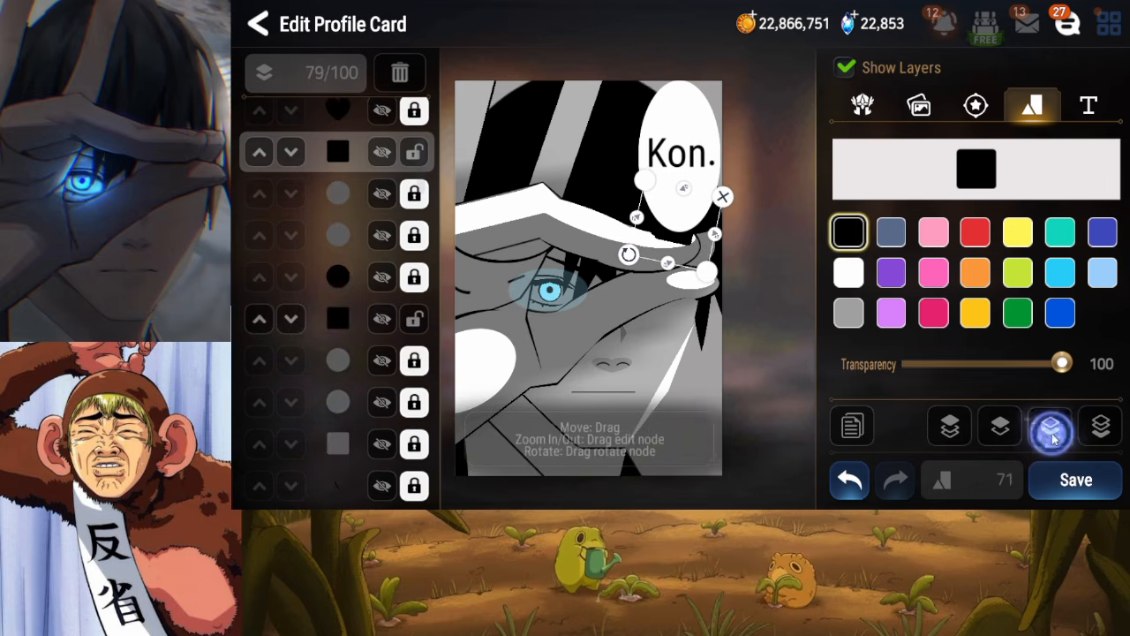
pyautogui.click(1052, 437)
pyautogui.click(1051, 437)
pyautogui.click(1052, 437)
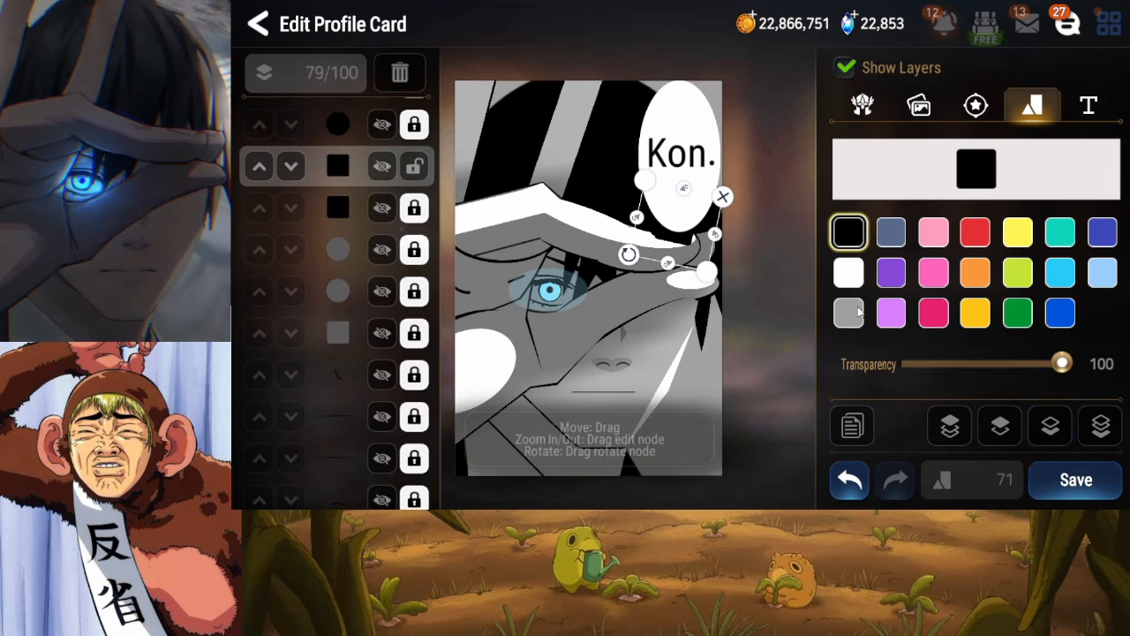
# Color the copy white, offset it slightly to leave a thin black nail outline, lock it and save the card
pyautogui.click(849, 272)
pyautogui.moveTo(686, 234); pyautogui.dragTo(711, 230)
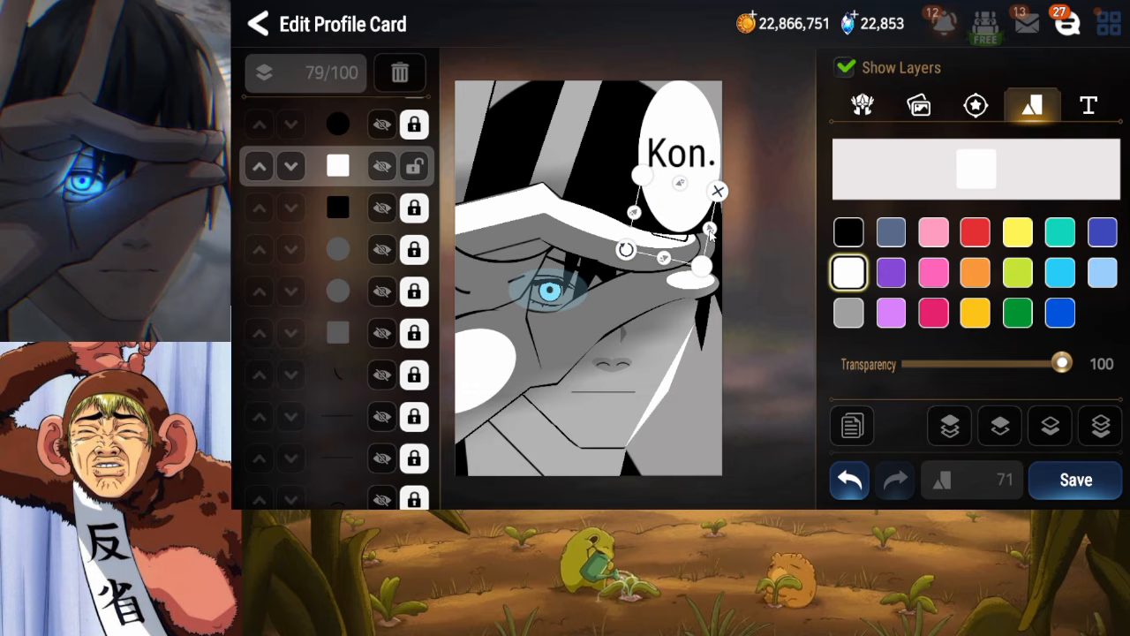
pyautogui.click(680, 215)
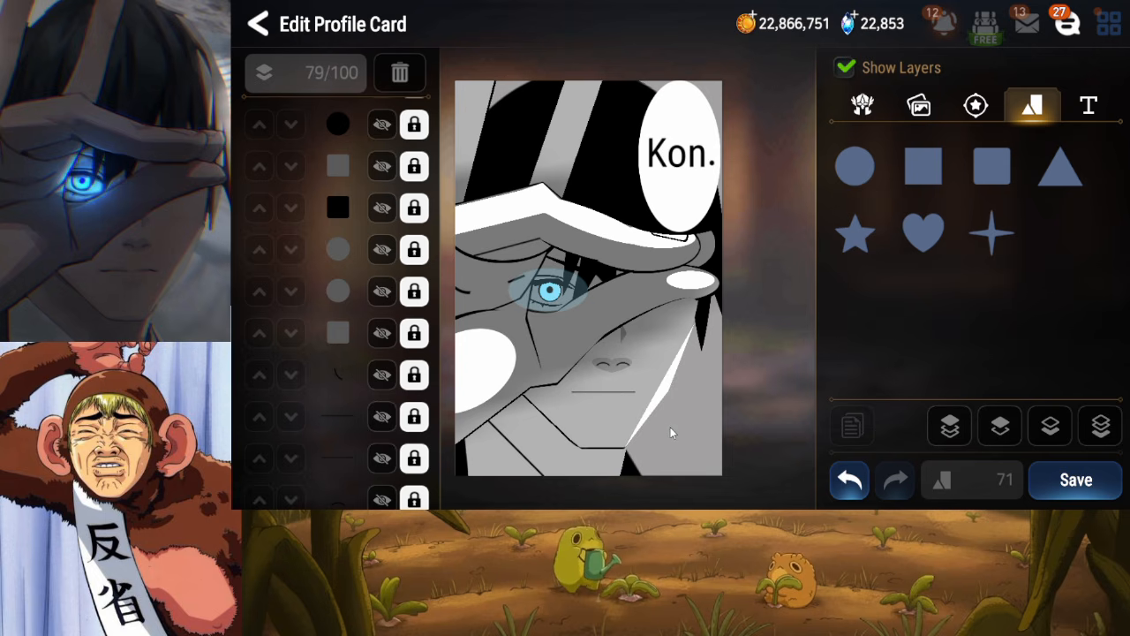
pyautogui.moveTo(364, 431); pyautogui.dragTo(379, 414)
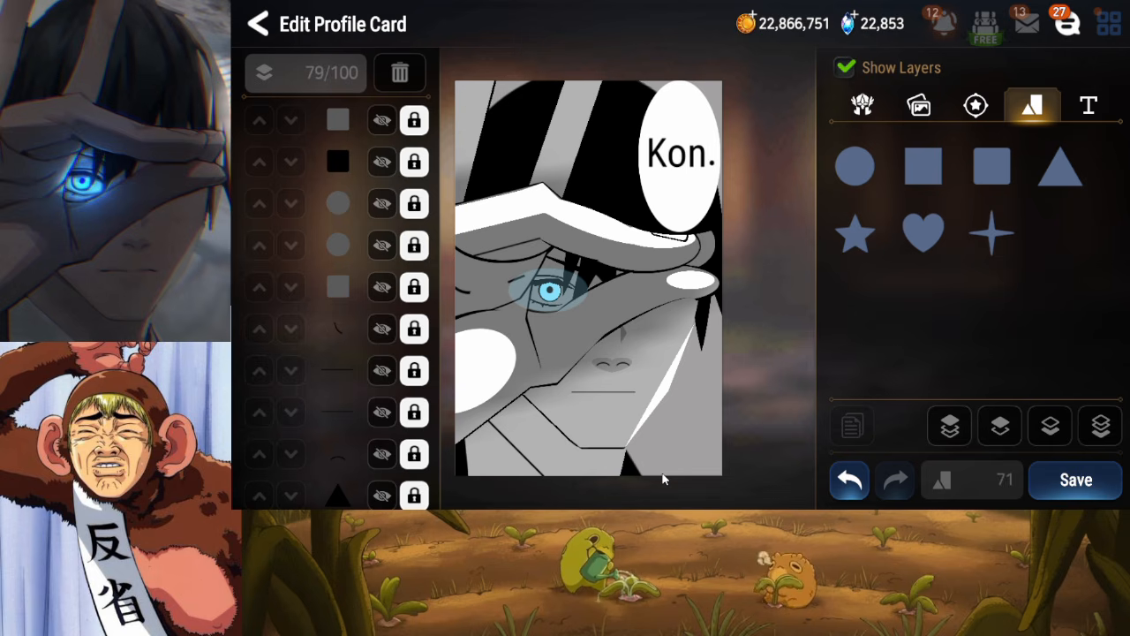
pyautogui.click(1111, 487)
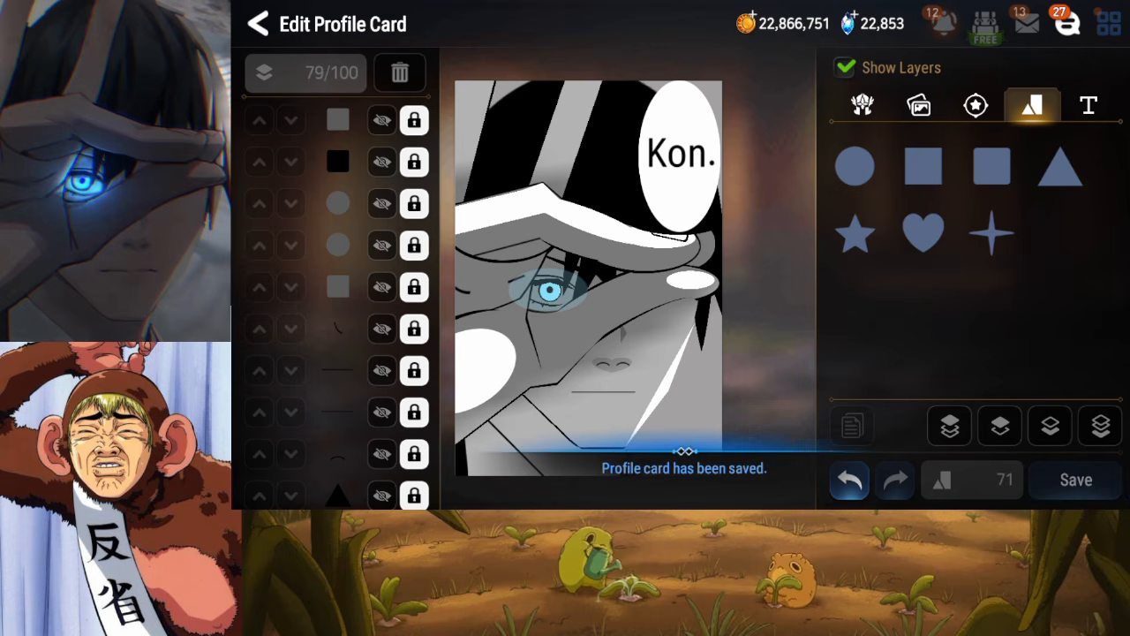
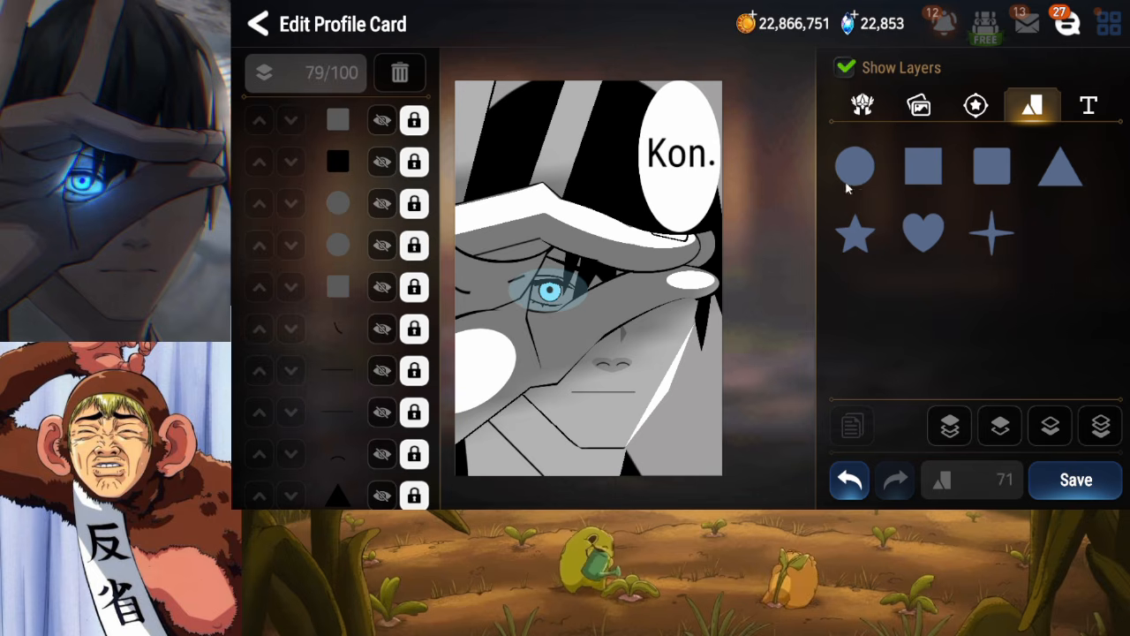
# Identify the straight mouth line's layer by toggling its visibility, and delete that layer
pyautogui.moveTo(324, 368); pyautogui.dragTo(364, 296)
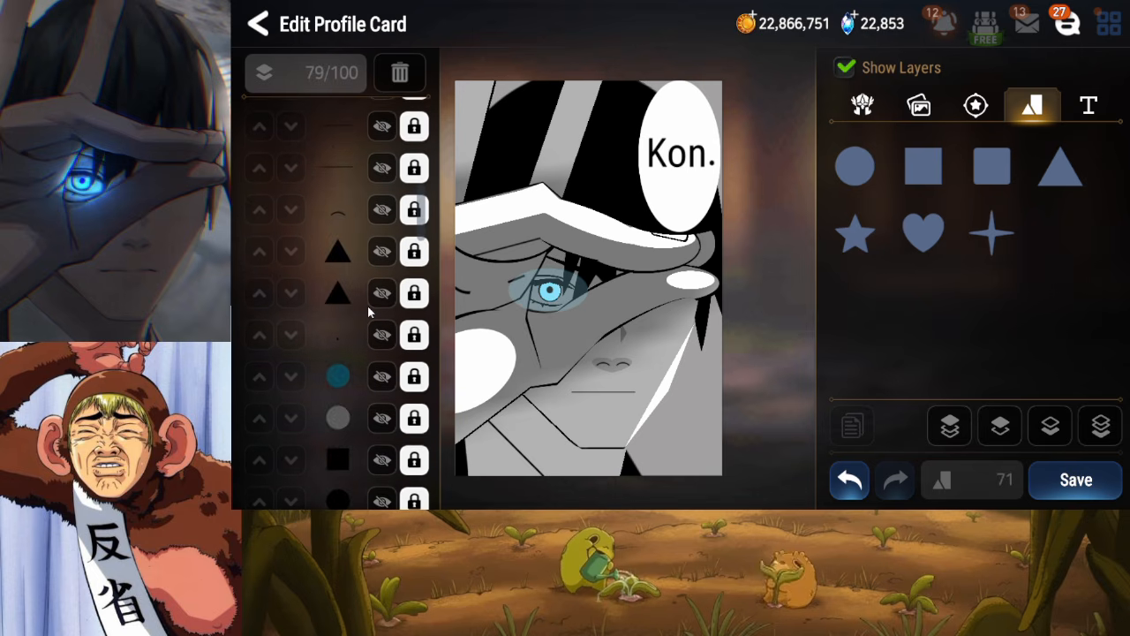
pyautogui.scroll(1, 383, 269)
pyautogui.click(382, 218)
pyautogui.click(384, 218)
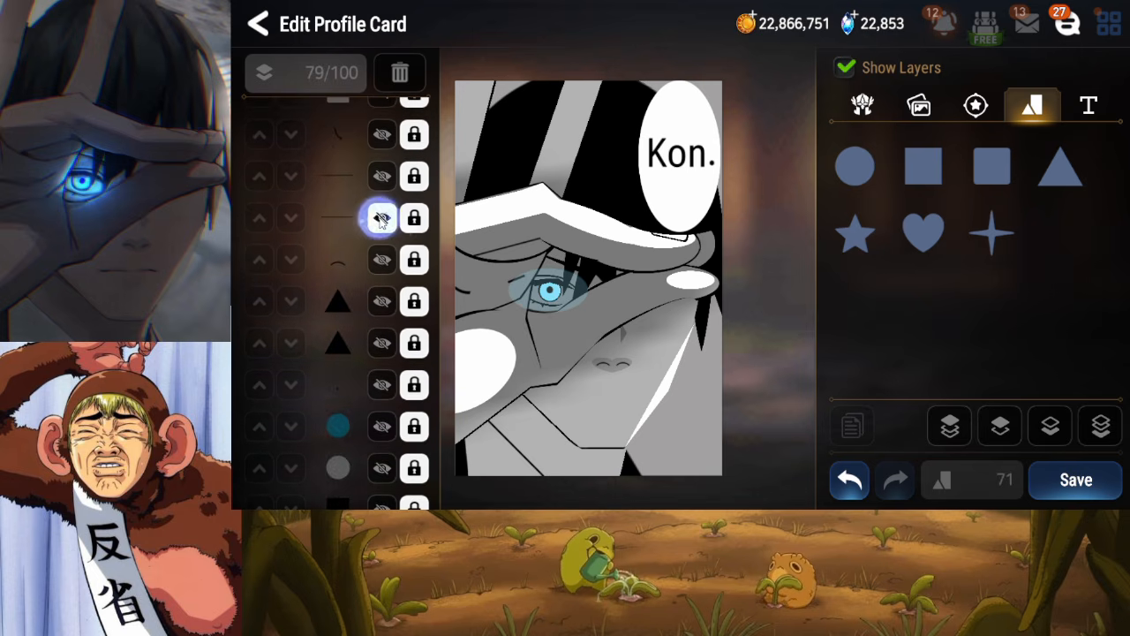
pyautogui.click(383, 218)
pyautogui.click(382, 216)
pyautogui.click(400, 72)
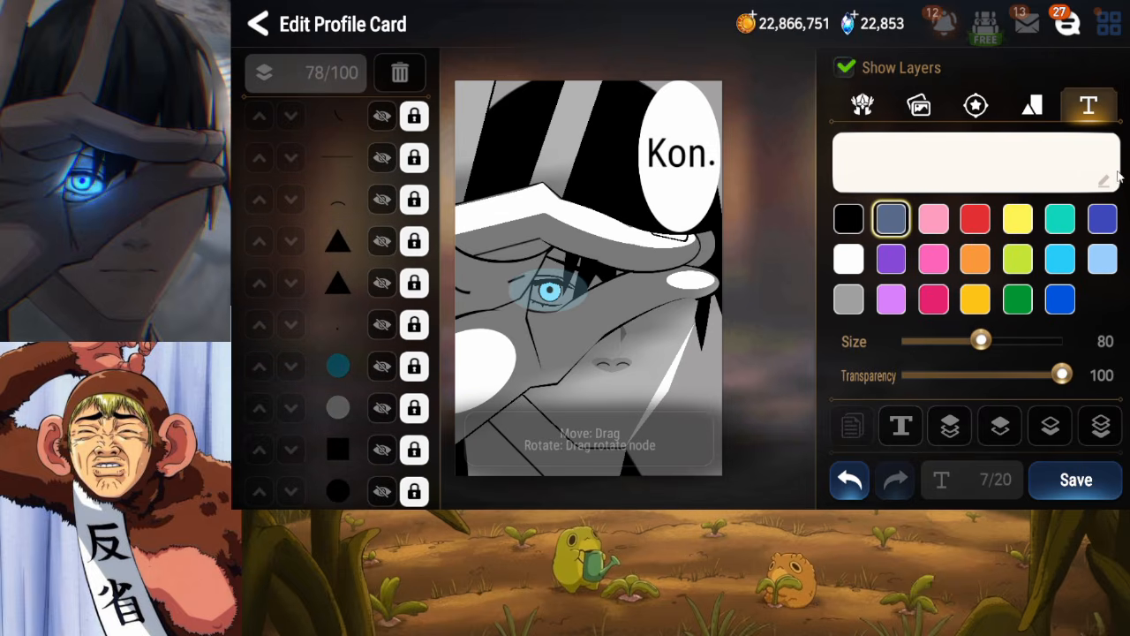
# Add a heart shape to the card
pyautogui.click(1039, 102)
pyautogui.click(930, 231)
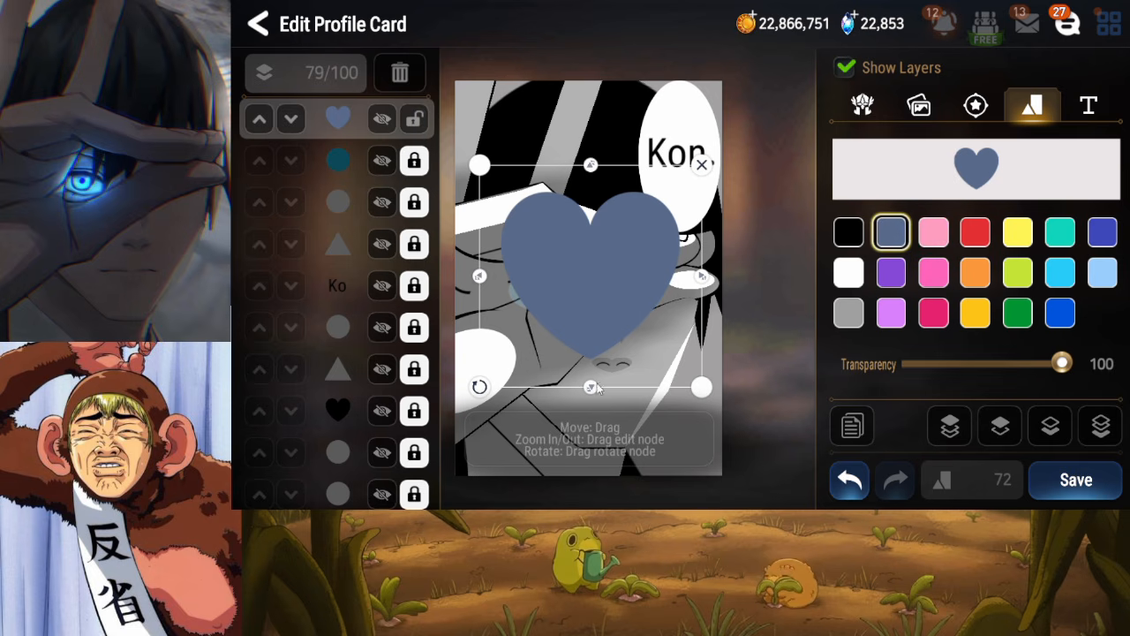
# Flatten and narrow the slate-blue heart into a thin, slightly tilted lip shape and place it just below the nose
pyautogui.moveTo(595, 386); pyautogui.dragTo(622, 407)
pyautogui.moveTo(718, 398); pyautogui.dragTo(658, 401)
pyautogui.moveTo(553, 424); pyautogui.dragTo(607, 401)
# Send the lip heart to the back, then raise it in the layer order to just beneath the black star
pyautogui.click(1101, 428)
pyautogui.click(1001, 428)
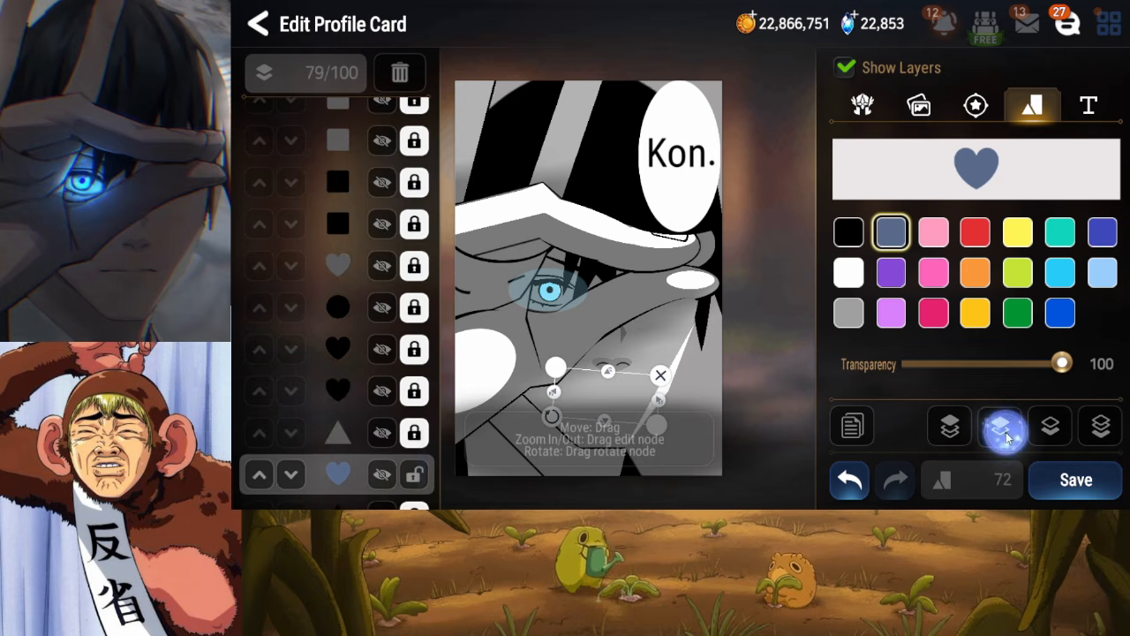
pyautogui.click(1002, 429)
pyautogui.click(1003, 430)
pyautogui.click(1003, 429)
pyautogui.click(1003, 429)
pyautogui.click(1002, 429)
pyautogui.click(1002, 429)
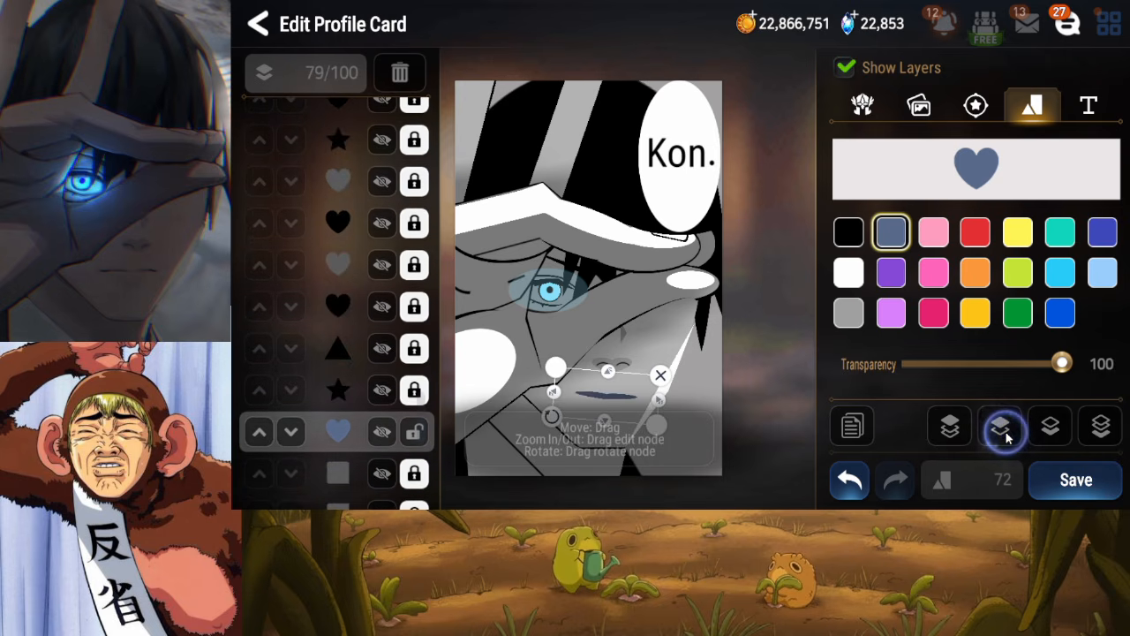
# Widen the lip heart slightly on both sides and colour it black
pyautogui.moveTo(610, 373); pyautogui.dragTo(610, 370)
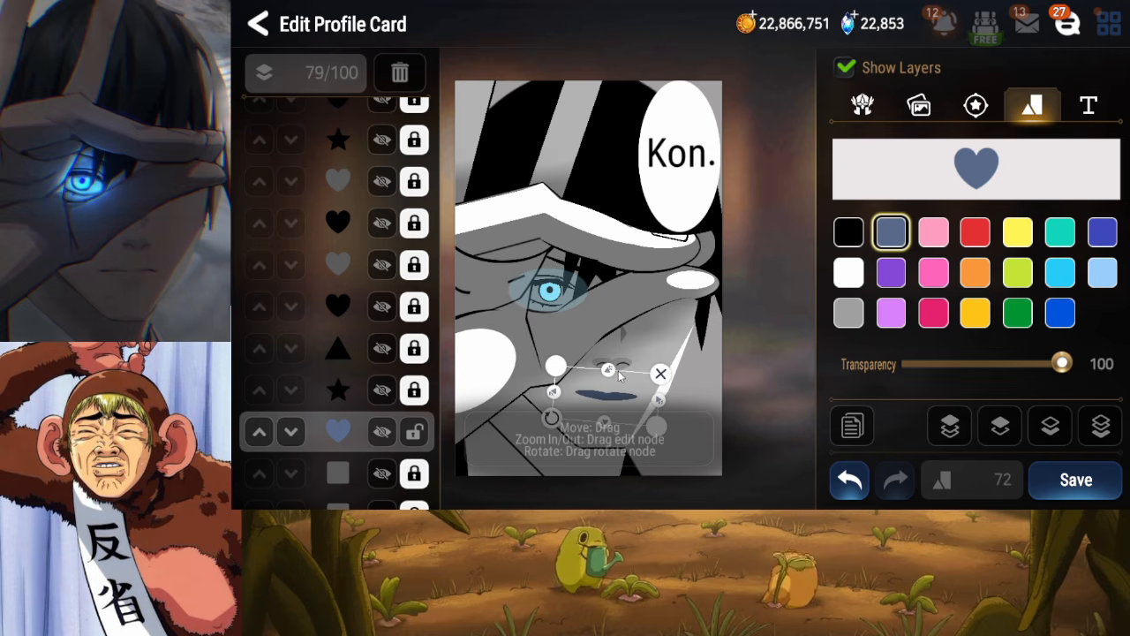
pyautogui.moveTo(562, 427)
pyautogui.mouseDown()
pyautogui.moveTo(545, 421)
pyautogui.moveTo(558, 425)
pyautogui.mouseUp()
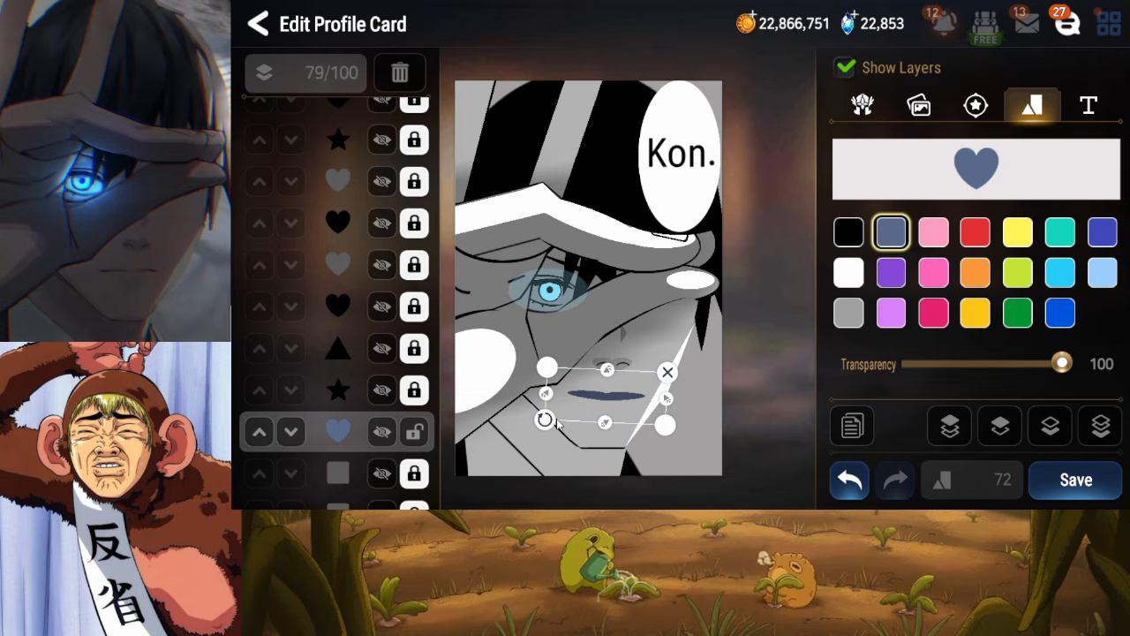
pyautogui.click(848, 232)
# Duplicate the black lip heart and restack the copy directly above the original, beneath the black star
pyautogui.click(852, 426)
pyautogui.click(1102, 426)
pyautogui.click(996, 425)
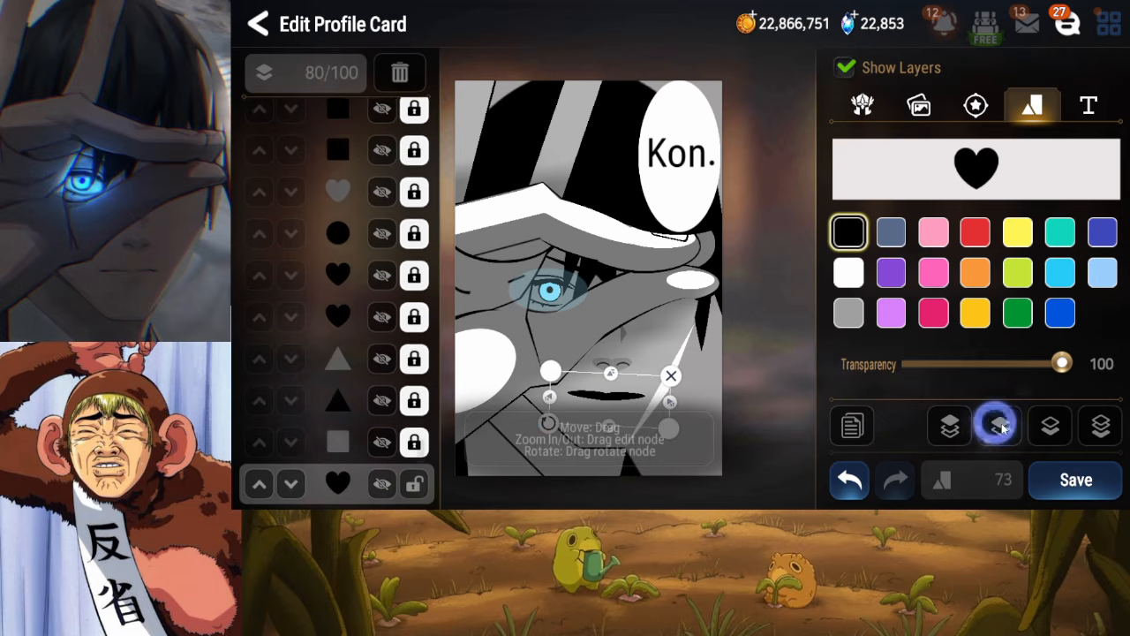
pyautogui.click(999, 425)
pyautogui.click(1001, 425)
pyautogui.click(1001, 425)
pyautogui.click(1001, 425)
pyautogui.click(1001, 425)
pyautogui.click(1002, 424)
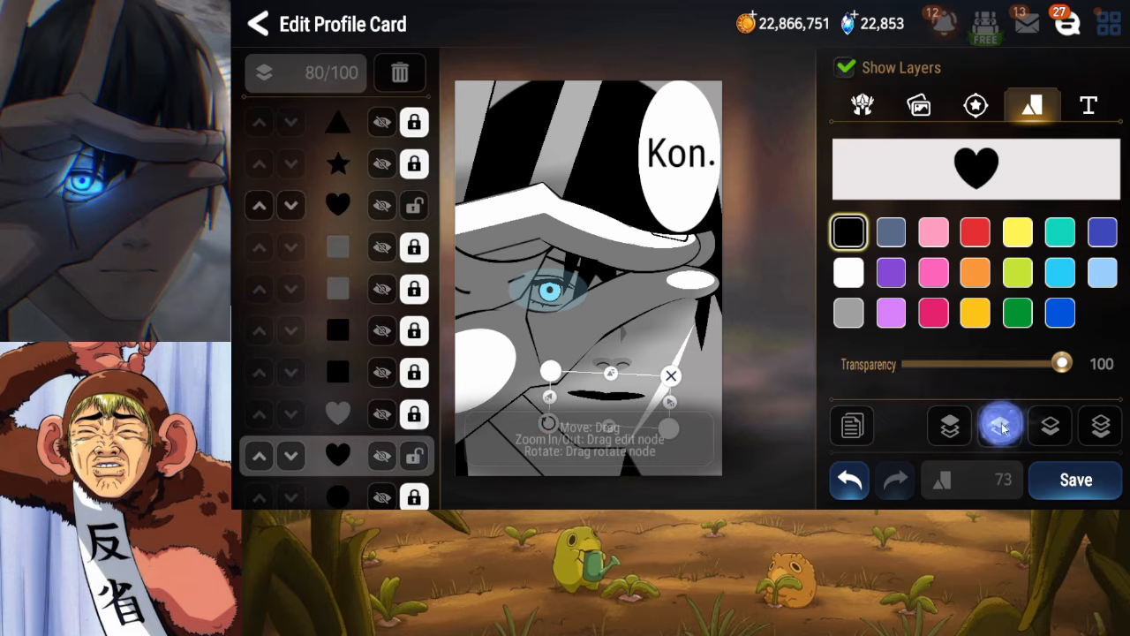
pyautogui.click(1002, 424)
pyautogui.click(1001, 424)
pyautogui.click(1002, 425)
pyautogui.click(1002, 425)
pyautogui.click(1002, 425)
pyautogui.click(1001, 424)
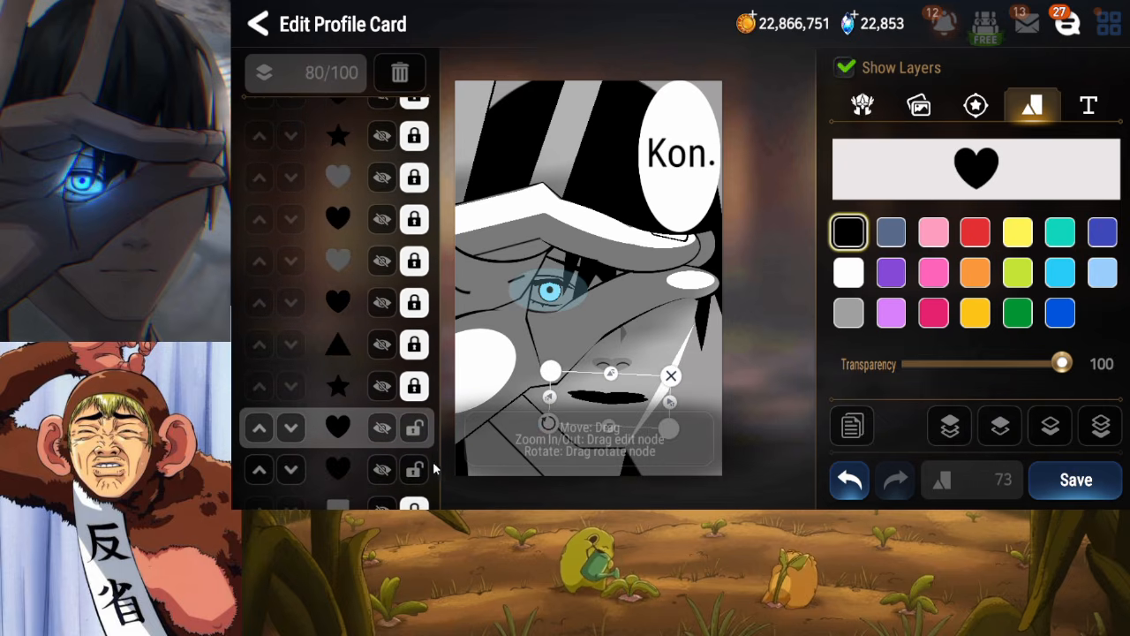
# Colour the copy white, offset it over the black heart to leave a thin lip line, and lock both hearts
pyautogui.click(848, 273)
pyautogui.moveTo(634, 390); pyautogui.dragTo(629, 387)
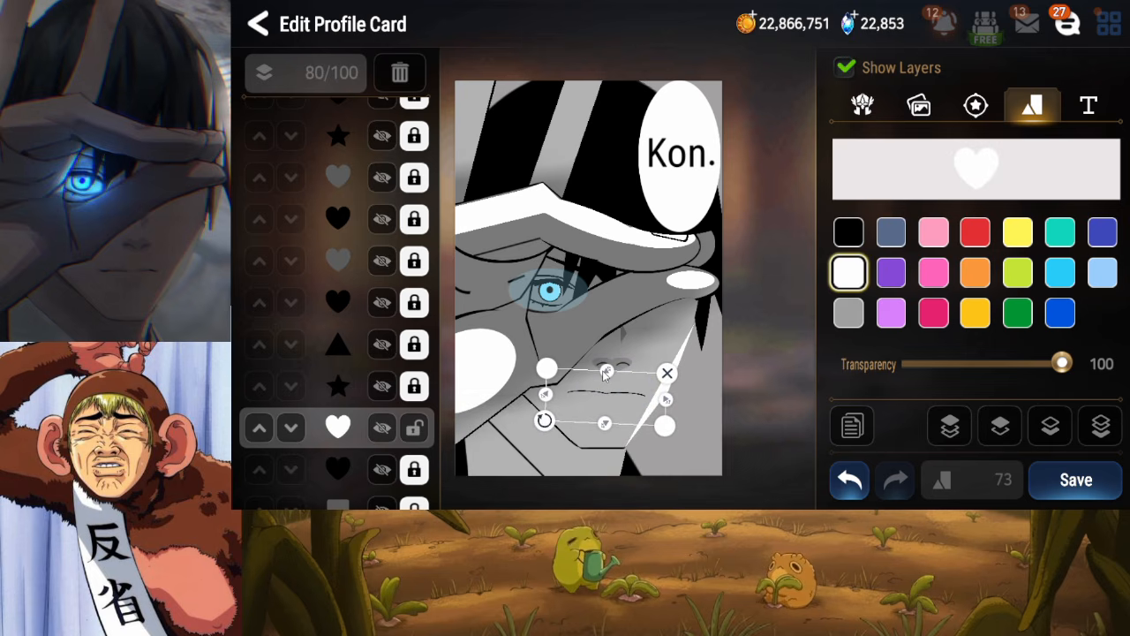
pyautogui.click(415, 429)
pyautogui.click(376, 461)
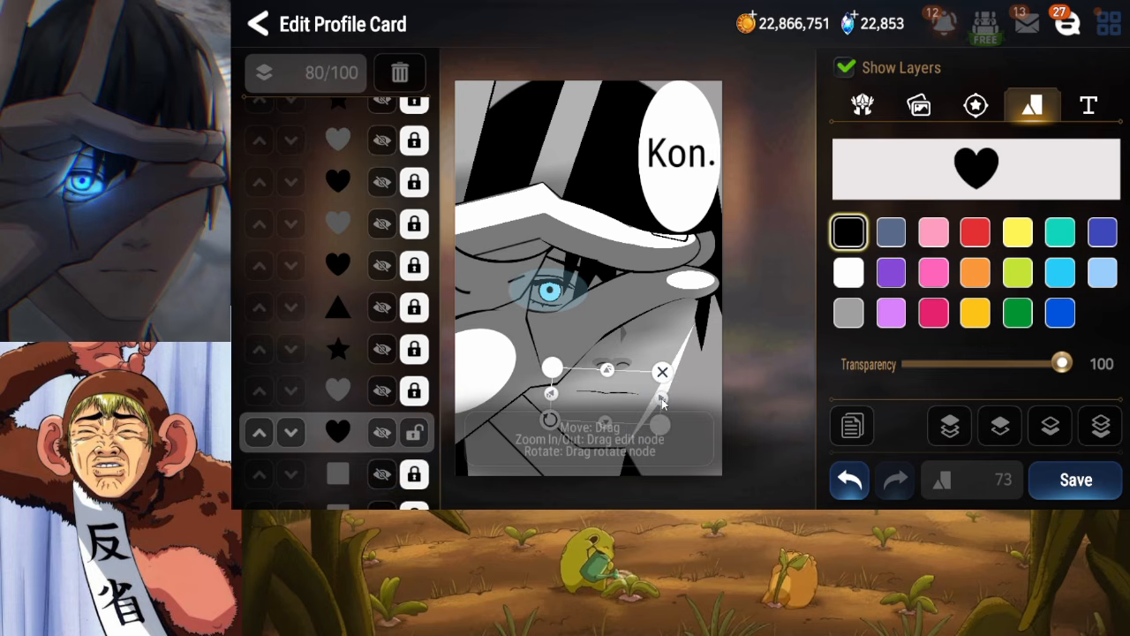
pyautogui.click(628, 477)
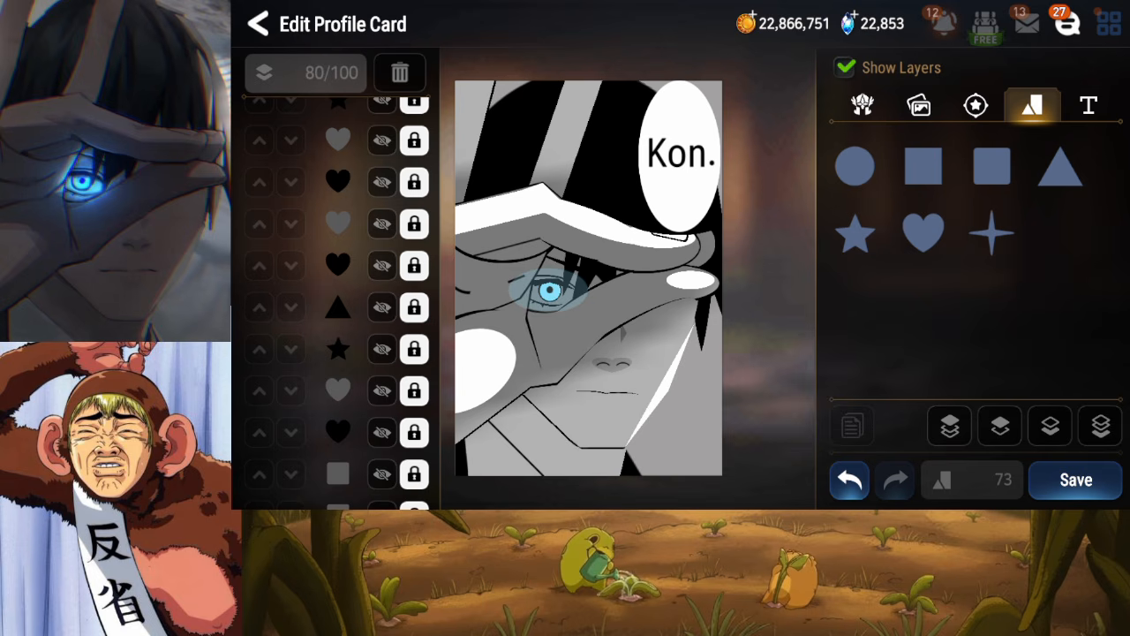
# Try adding a circle flattened and narrowed into a small lower-lip shape at the middle of the mouth
pyautogui.click(855, 167)
pyautogui.moveTo(576, 296); pyautogui.dragTo(590, 356)
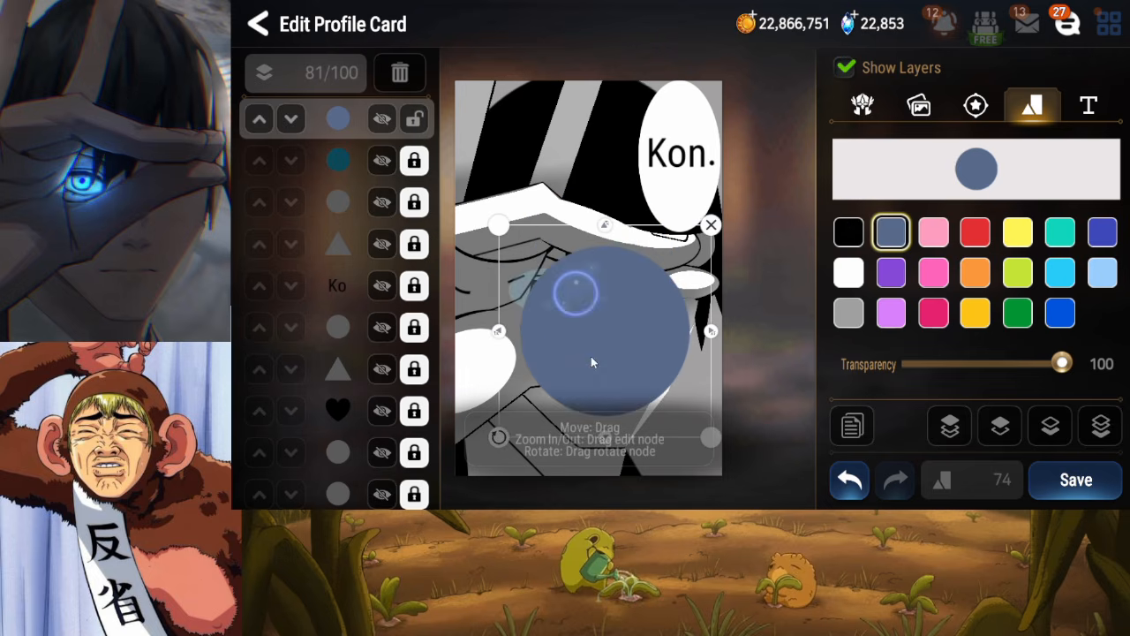
pyautogui.moveTo(605, 225); pyautogui.dragTo(613, 402)
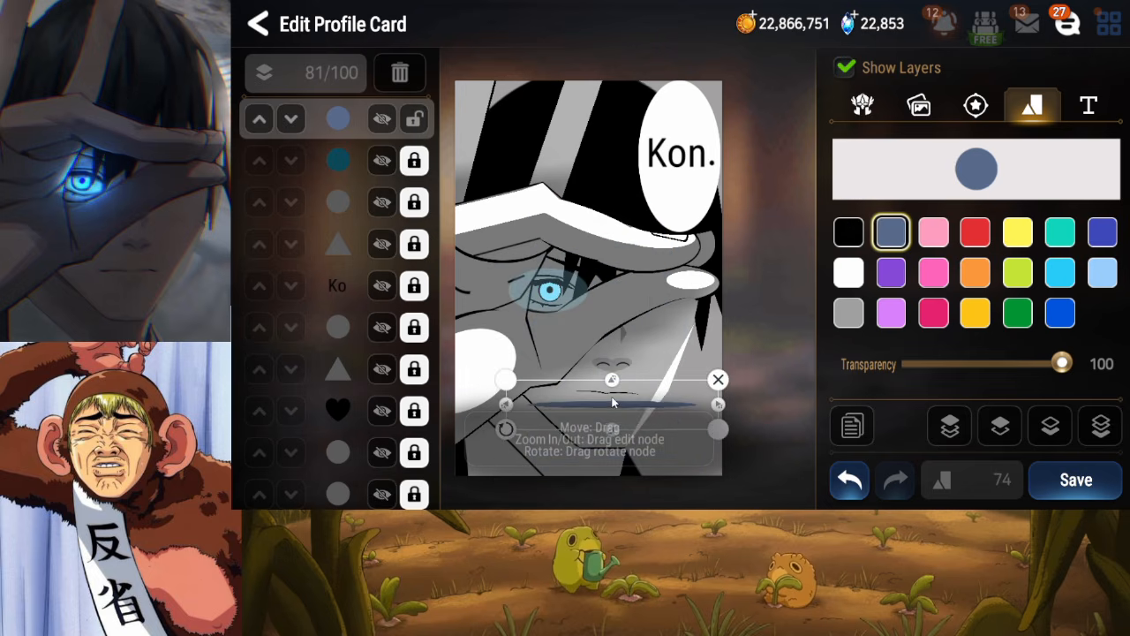
pyautogui.moveTo(718, 404); pyautogui.dragTo(572, 419)
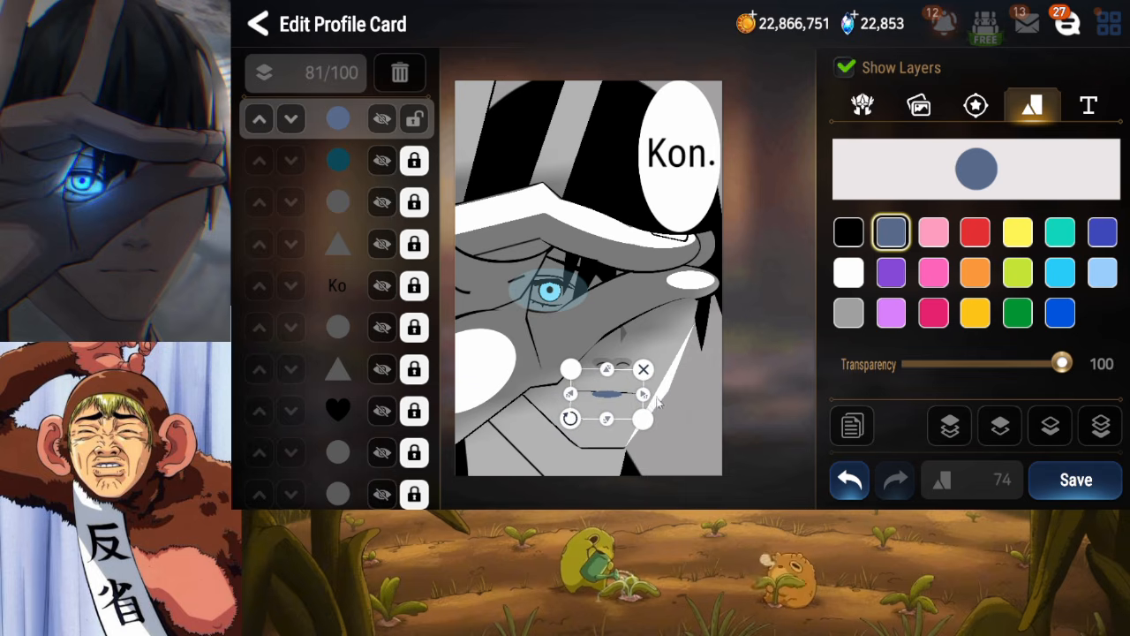
# Try restacking the lip circle between the black triangle and the black star layers
pyautogui.click(1101, 429)
pyautogui.click(1012, 434)
pyautogui.click(1011, 432)
pyautogui.click(1011, 432)
pyautogui.click(1010, 432)
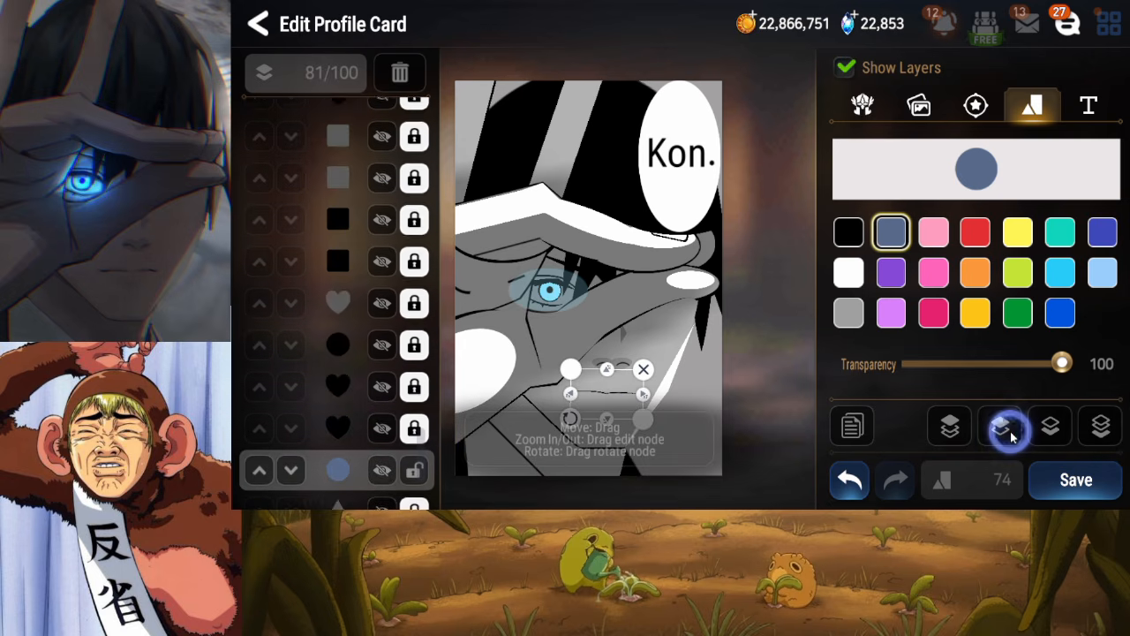
pyautogui.click(1011, 432)
pyautogui.click(1010, 432)
pyautogui.click(1010, 432)
pyautogui.click(1011, 432)
pyautogui.click(1010, 432)
pyautogui.click(1011, 432)
pyautogui.click(1010, 432)
pyautogui.click(1010, 432)
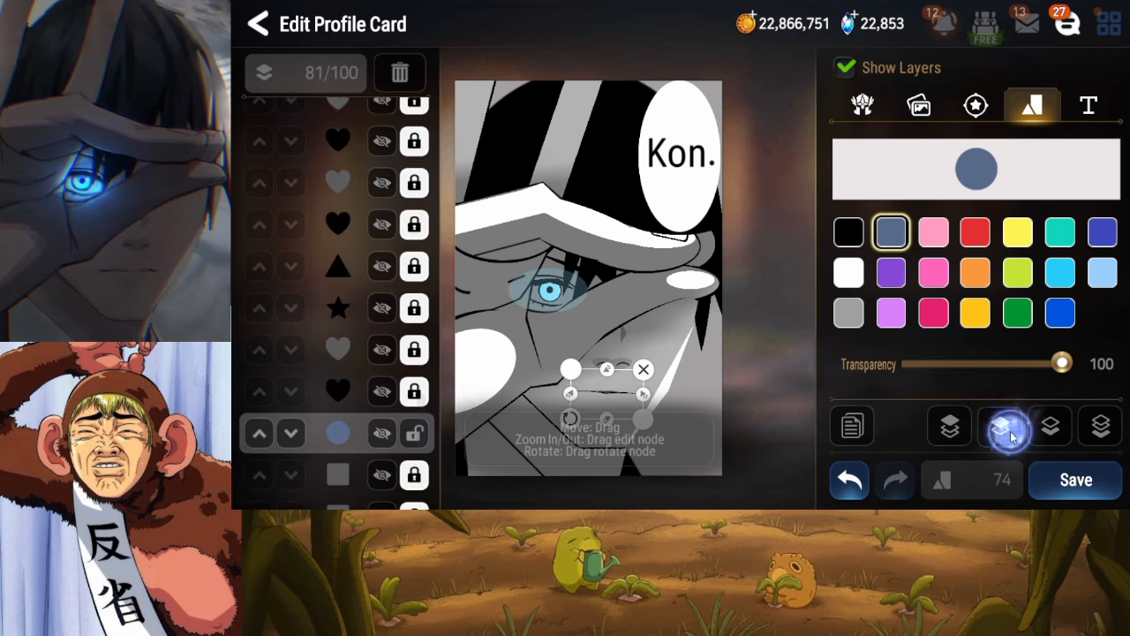
pyautogui.click(1011, 431)
pyautogui.click(1010, 432)
pyautogui.click(1011, 432)
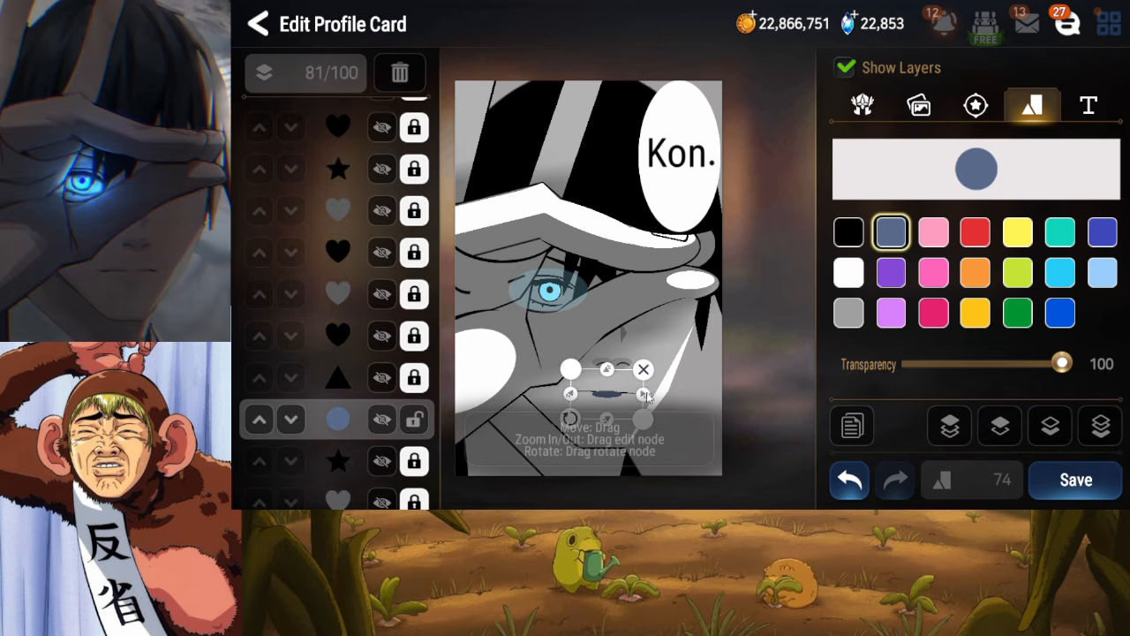
# Try colouring the lip circle black, tilting it and fitting it under the lip line, then delete it
pyautogui.moveTo(644, 395); pyautogui.dragTo(565, 421)
pyautogui.click(849, 232)
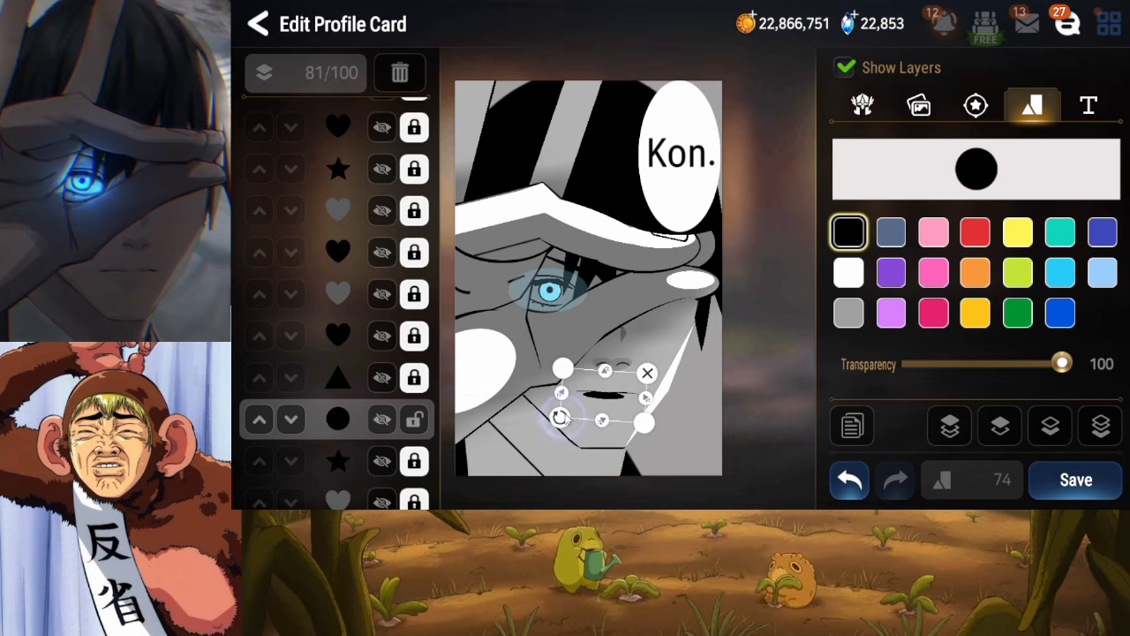
pyautogui.moveTo(644, 399); pyautogui.dragTo(607, 407)
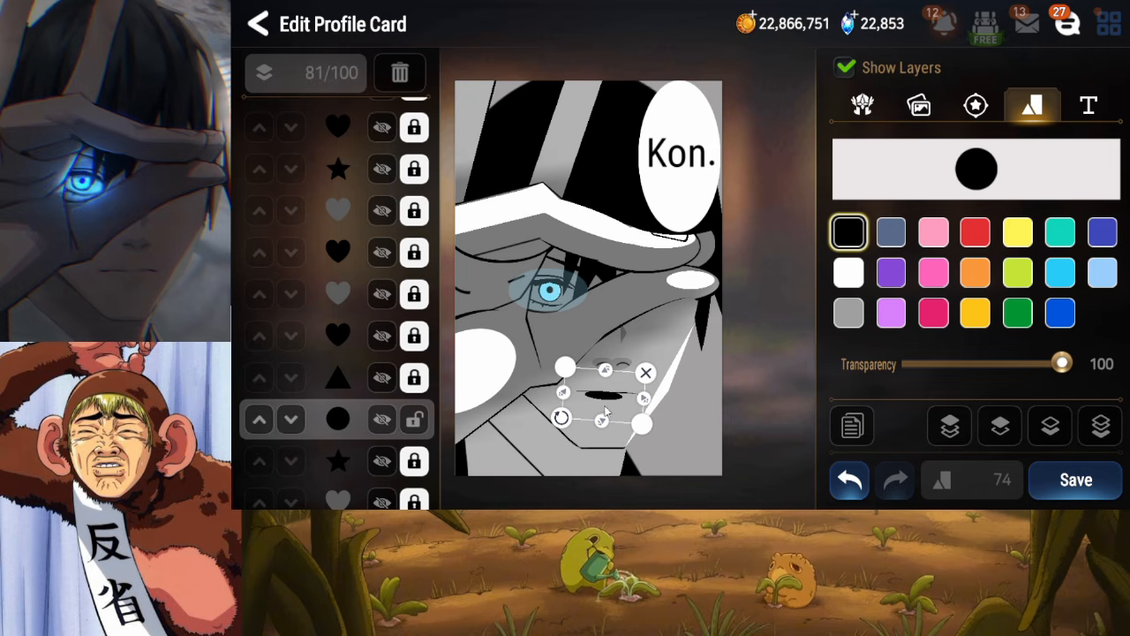
pyautogui.moveTo(607, 401); pyautogui.dragTo(598, 415)
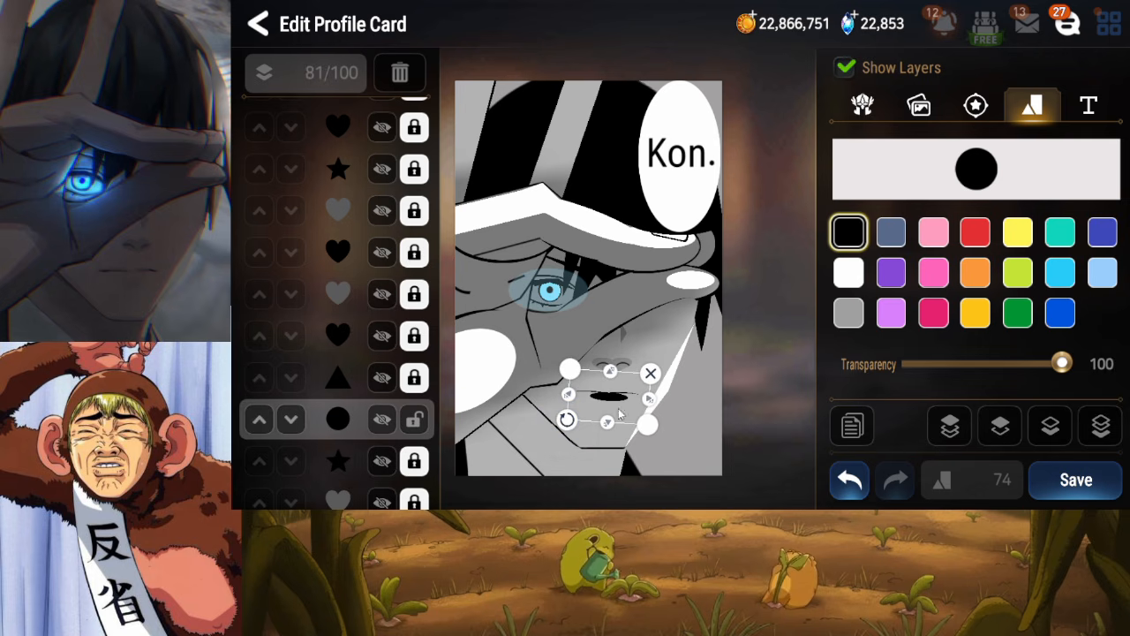
pyautogui.moveTo(618, 413); pyautogui.dragTo(611, 420)
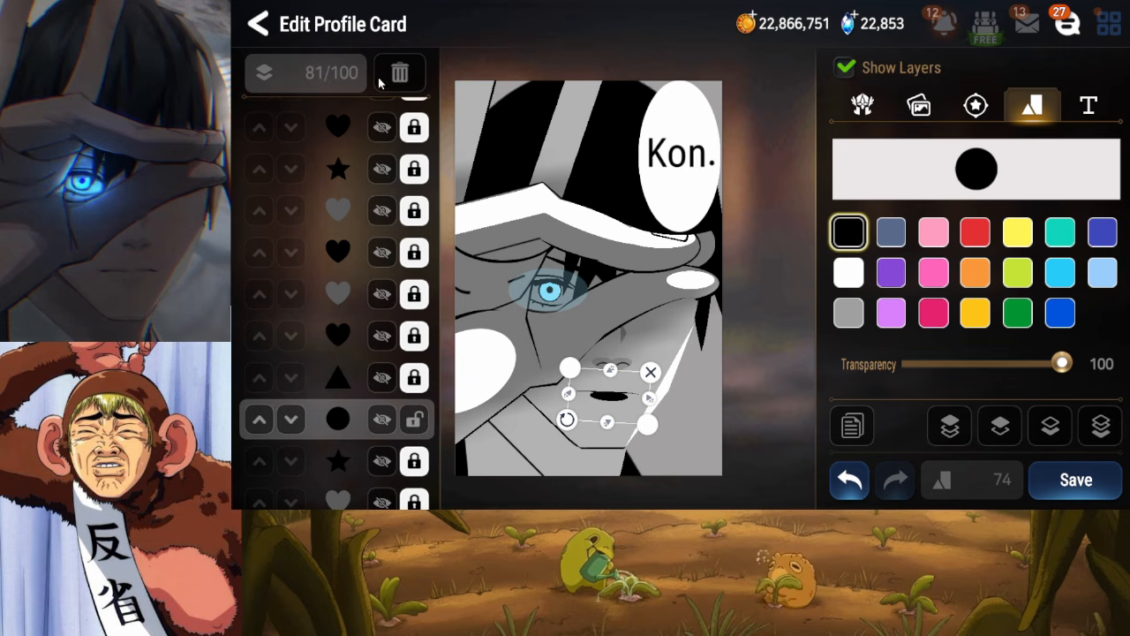
pyautogui.click(408, 82)
# Add a heart, flatten and narrow it, and turn it upside down with a tilt as a lower lip under the mouth line
pyautogui.click(913, 233)
pyautogui.moveTo(588, 333); pyautogui.dragTo(635, 403)
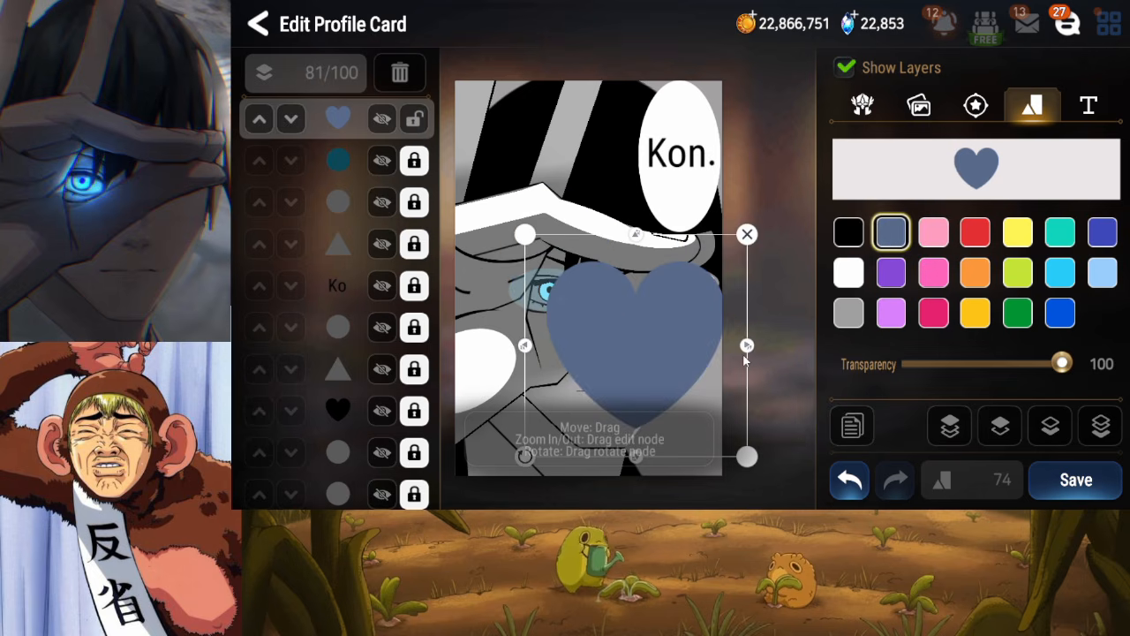
pyautogui.moveTo(748, 346); pyautogui.dragTo(645, 345)
pyautogui.moveTo(610, 456); pyautogui.dragTo(526, 315)
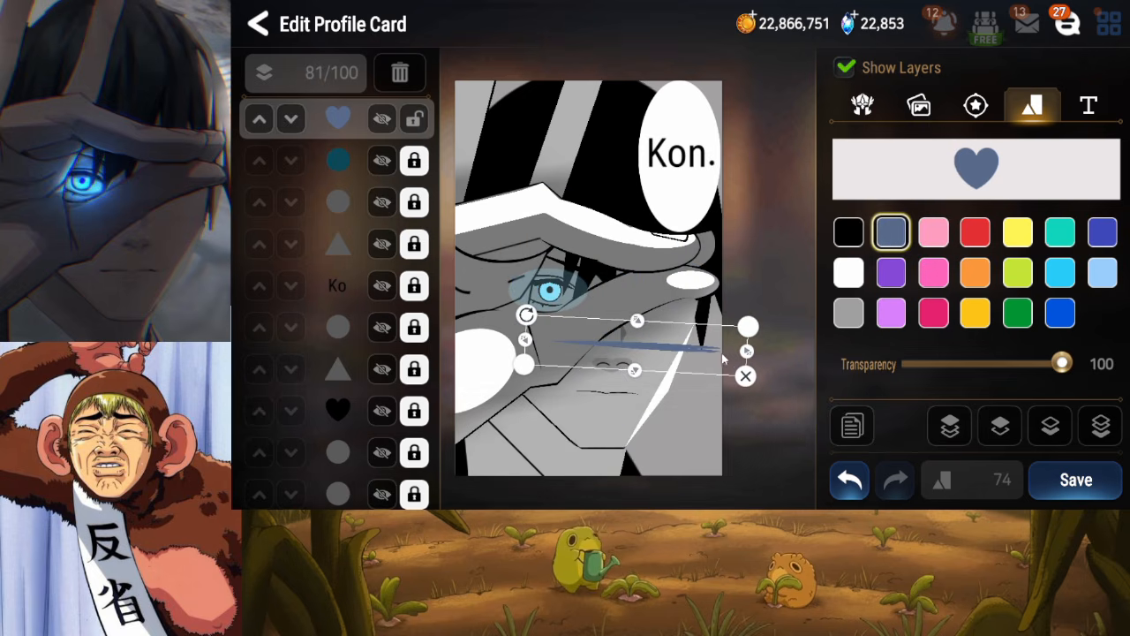
pyautogui.moveTo(747, 351); pyautogui.dragTo(636, 412)
pyautogui.moveTo(572, 373); pyautogui.dragTo(574, 368)
pyautogui.moveTo(602, 398); pyautogui.dragTo(570, 364)
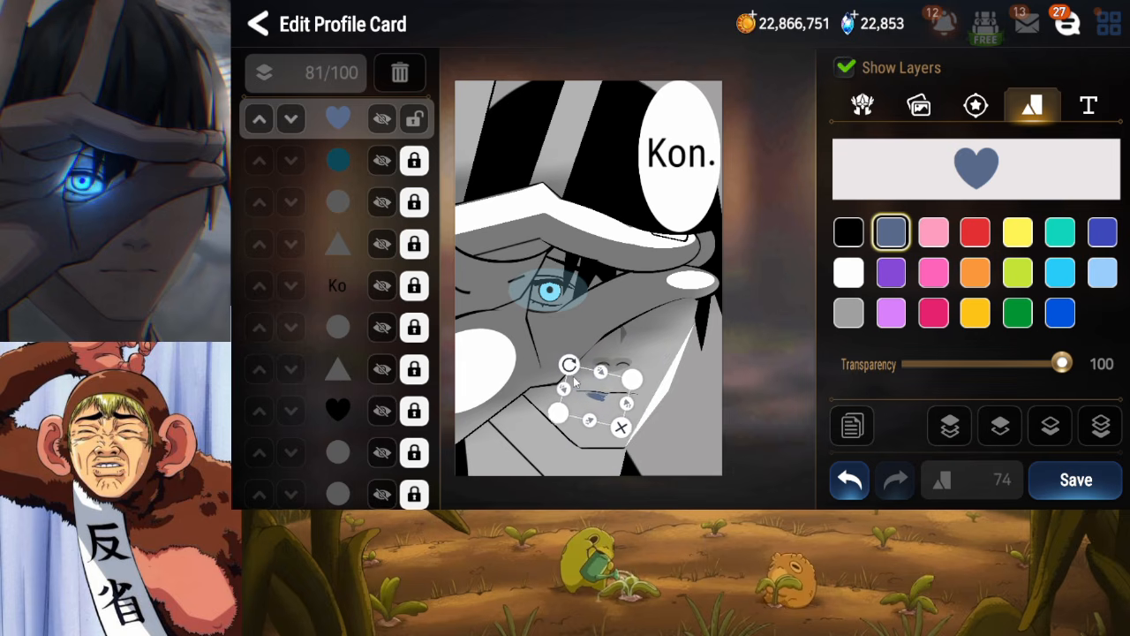
pyautogui.moveTo(626, 403); pyautogui.dragTo(639, 402)
# Restack the lower-lip heart directly above the white lip heart, beneath the black star, and colour it black
pyautogui.click(1100, 427)
pyautogui.click(1001, 429)
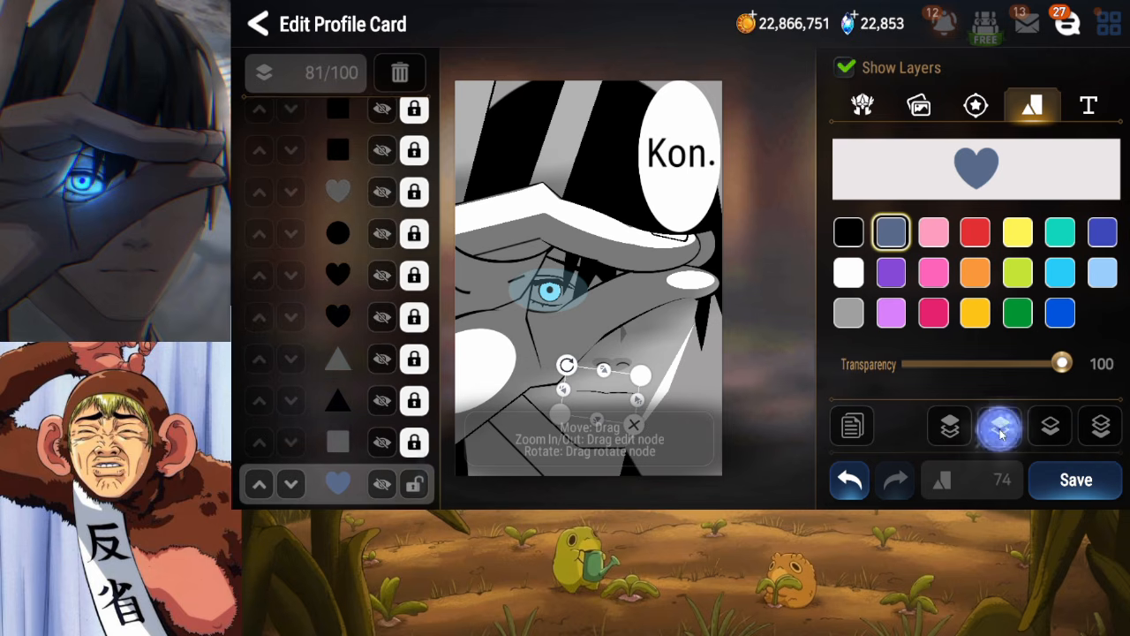
pyautogui.click(1000, 431)
pyautogui.click(1001, 431)
pyautogui.click(1001, 431)
pyautogui.click(1001, 433)
pyautogui.click(1001, 431)
pyautogui.click(1001, 431)
pyautogui.click(1001, 431)
pyautogui.click(1001, 431)
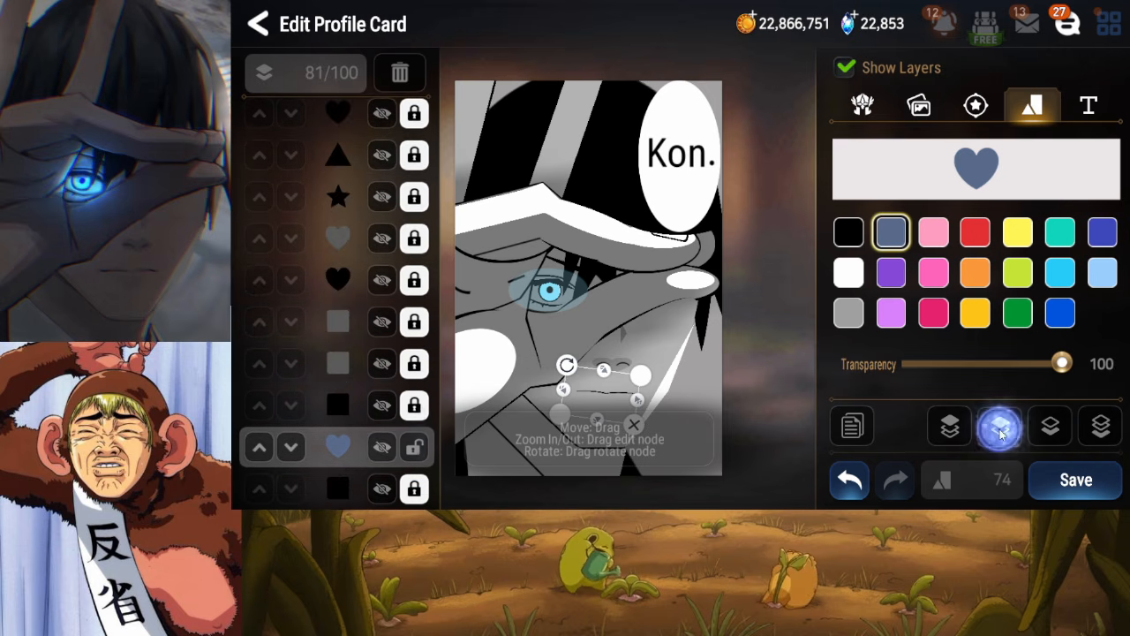
pyautogui.click(1001, 431)
pyautogui.click(1000, 431)
pyautogui.click(1001, 431)
pyautogui.click(1001, 431)
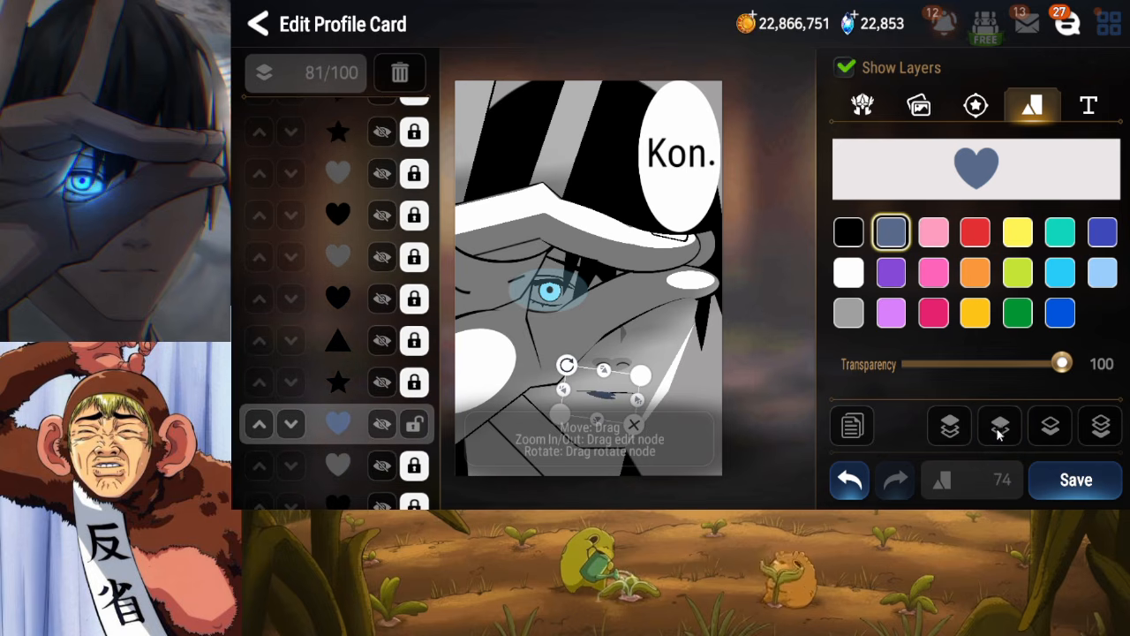
pyautogui.click(849, 233)
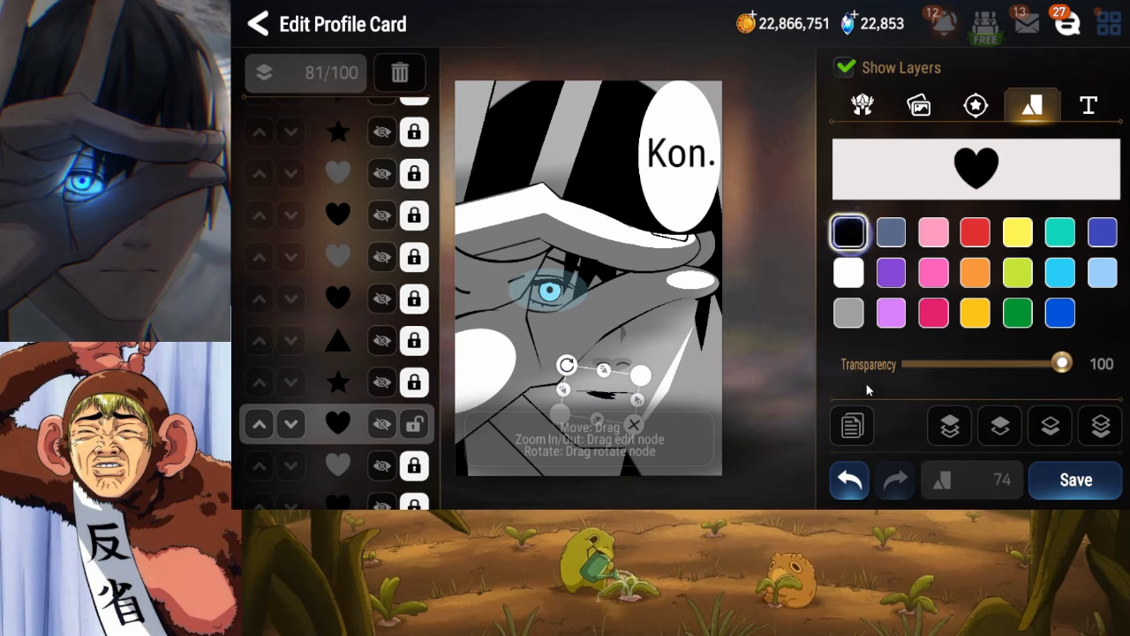
# Duplicate the black lower-lip heart and restack the copy directly beneath the original, above the white lip heart
pyautogui.click(852, 427)
pyautogui.click(1100, 427)
pyautogui.click(1002, 429)
pyautogui.click(1002, 429)
pyautogui.click(1002, 429)
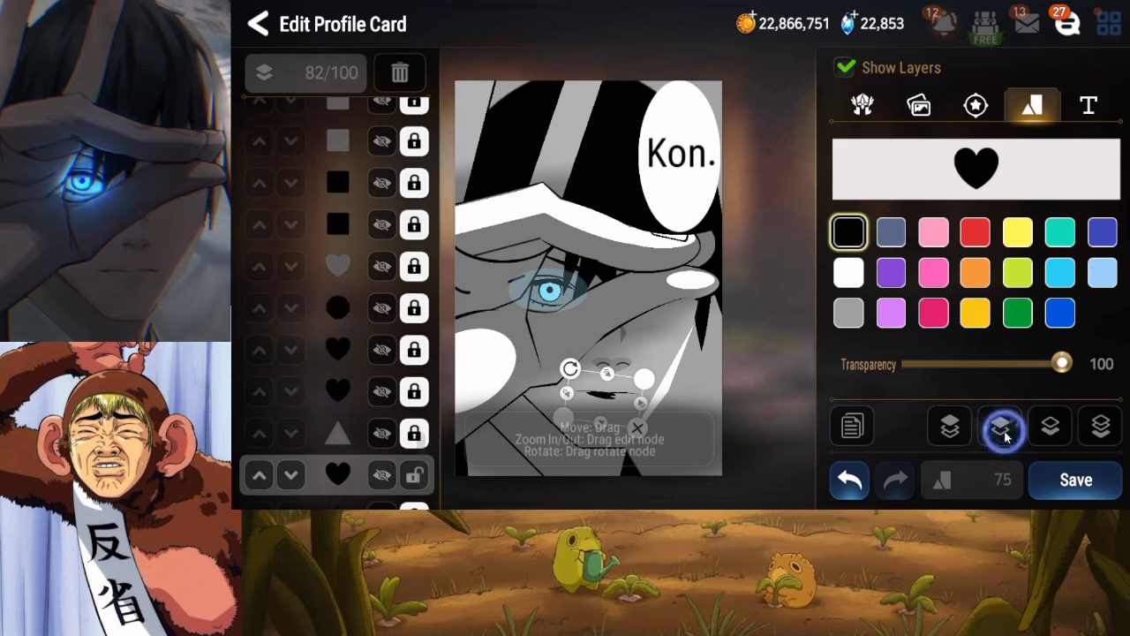
pyautogui.click(1002, 429)
pyautogui.click(1002, 429)
pyautogui.click(1001, 429)
pyautogui.click(1001, 429)
pyautogui.click(1001, 430)
pyautogui.click(1002, 430)
pyautogui.click(1001, 429)
pyautogui.click(1001, 429)
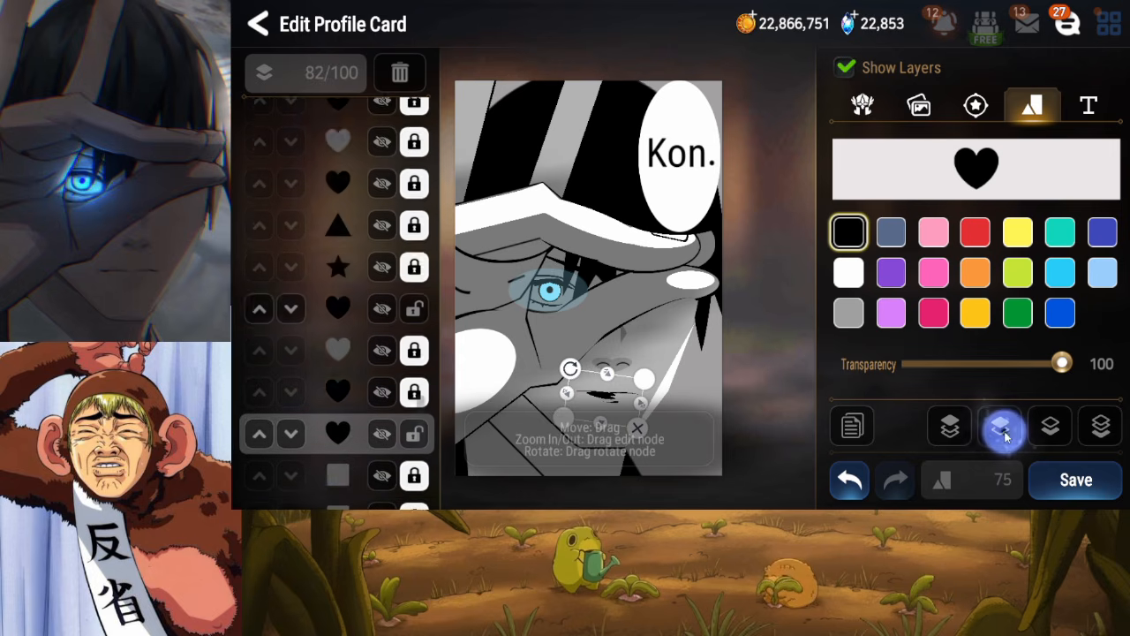
pyautogui.click(1002, 430)
pyautogui.click(1001, 430)
# Lock the original lower-lip heart, rotate the copy to mirror its tilt into an even lip, and lock the copy
pyautogui.click(415, 383)
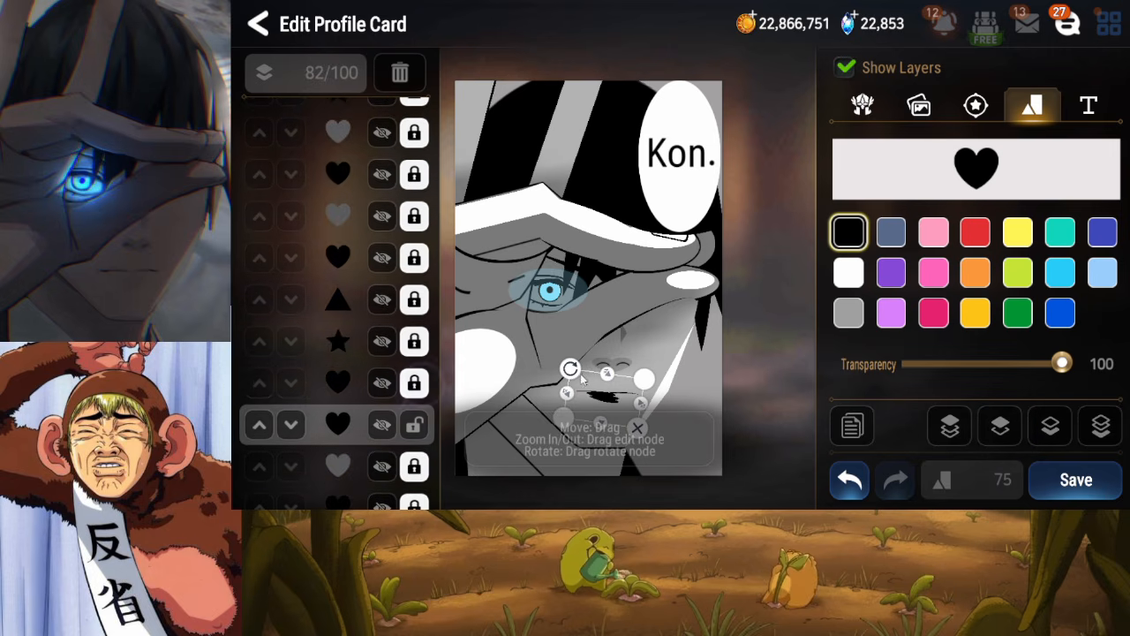
pyautogui.moveTo(571, 369); pyautogui.dragTo(656, 416)
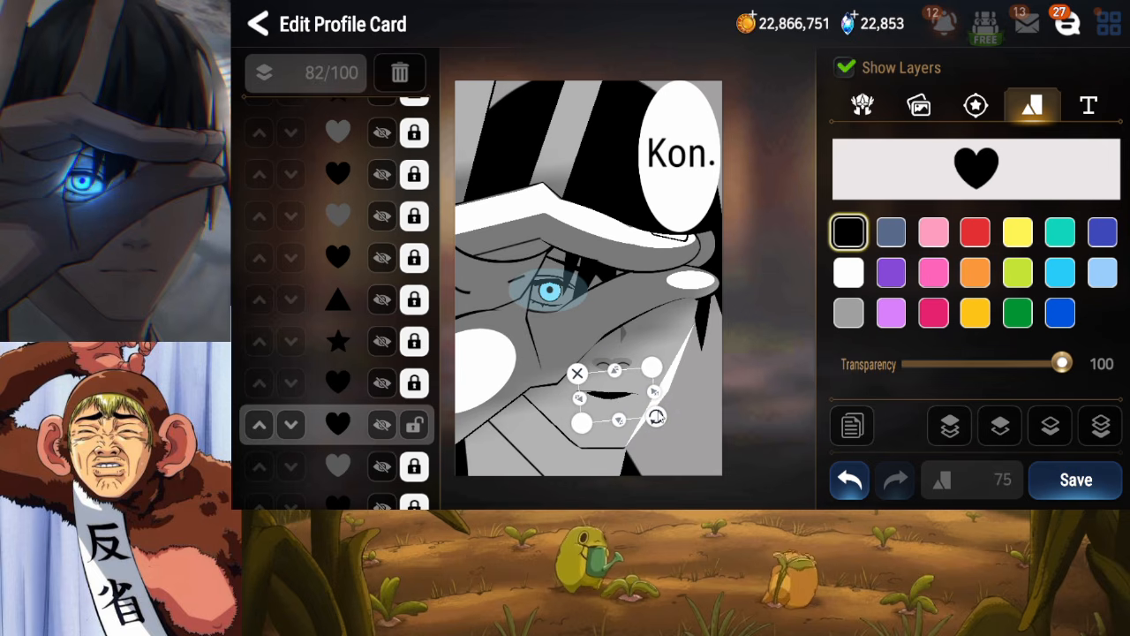
pyautogui.click(414, 424)
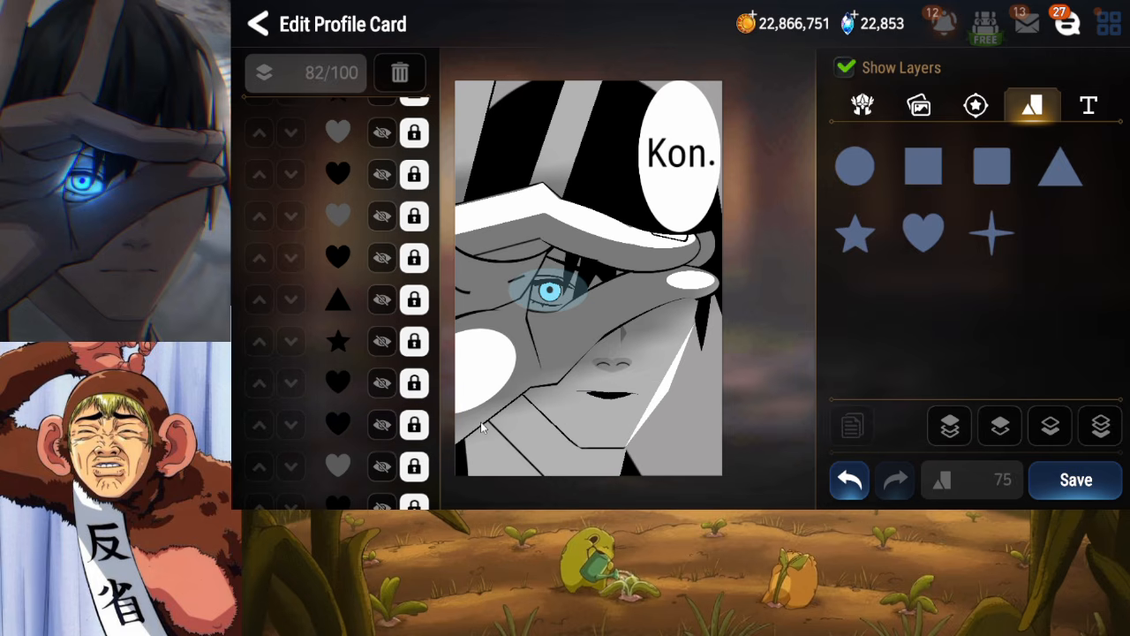
# Identify the lip layers, unlock the topmost black lower-lip heart, nudge it slightly to the left, and lock it again
pyautogui.moveTo(381, 429); pyautogui.dragTo(385, 390)
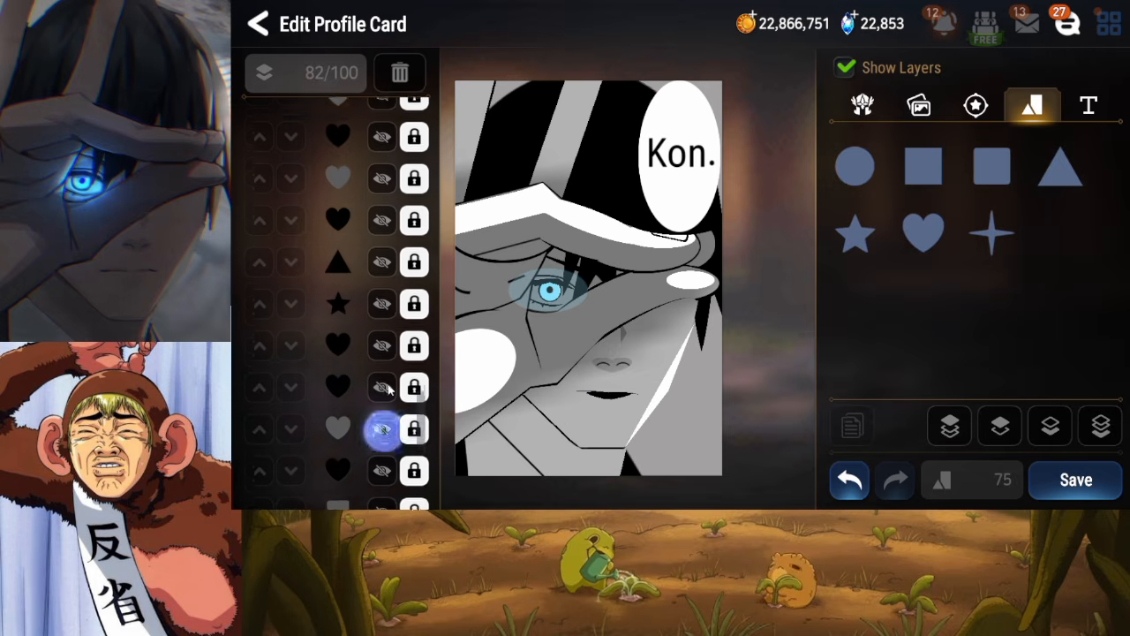
pyautogui.click(380, 402)
pyautogui.click(382, 439)
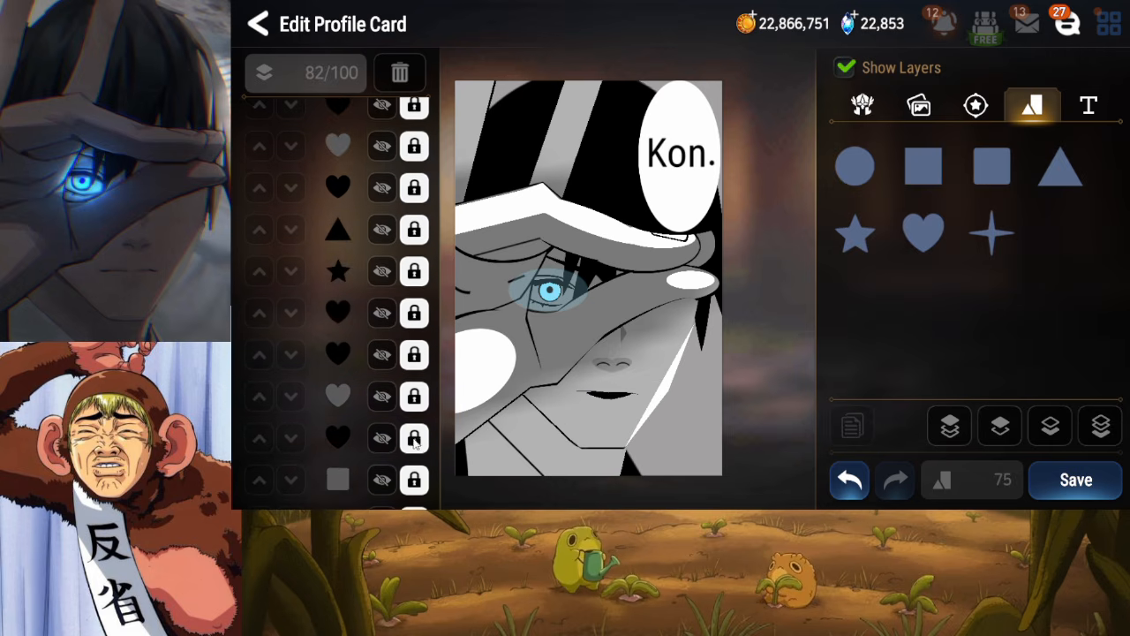
pyautogui.click(413, 439)
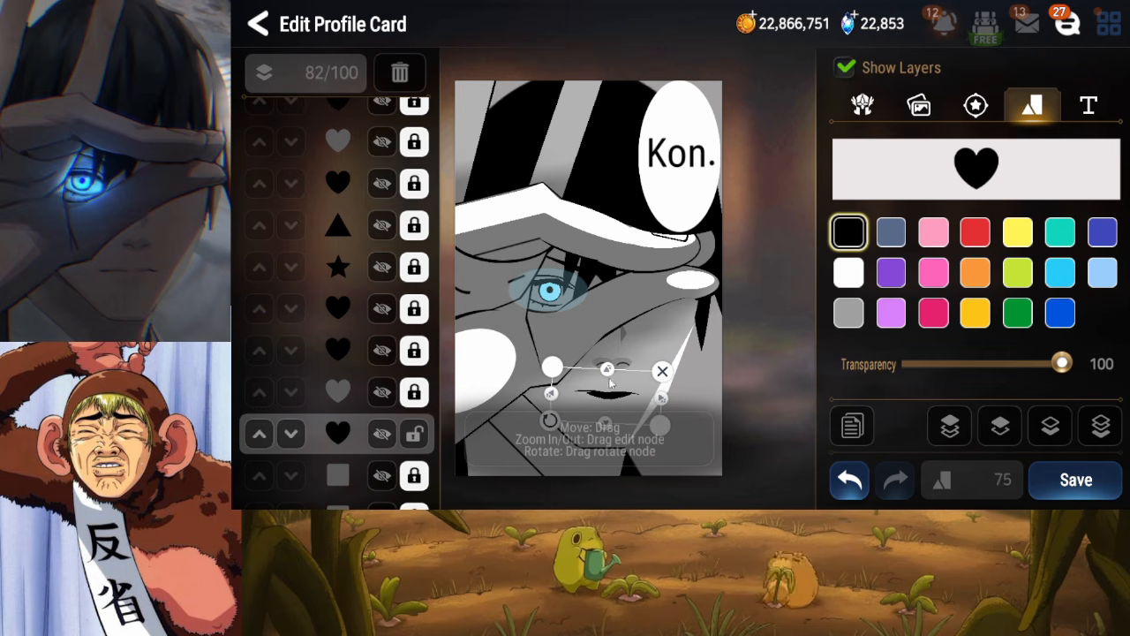
pyautogui.click(413, 432)
pyautogui.click(380, 325)
pyautogui.click(410, 319)
pyautogui.click(563, 374)
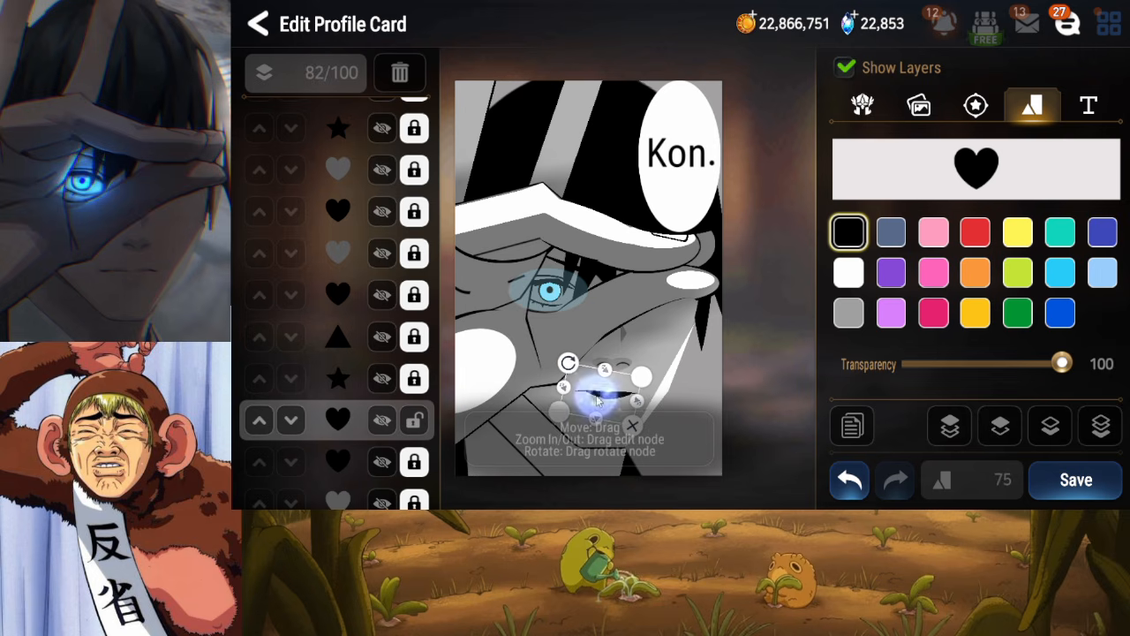
pyautogui.click(414, 421)
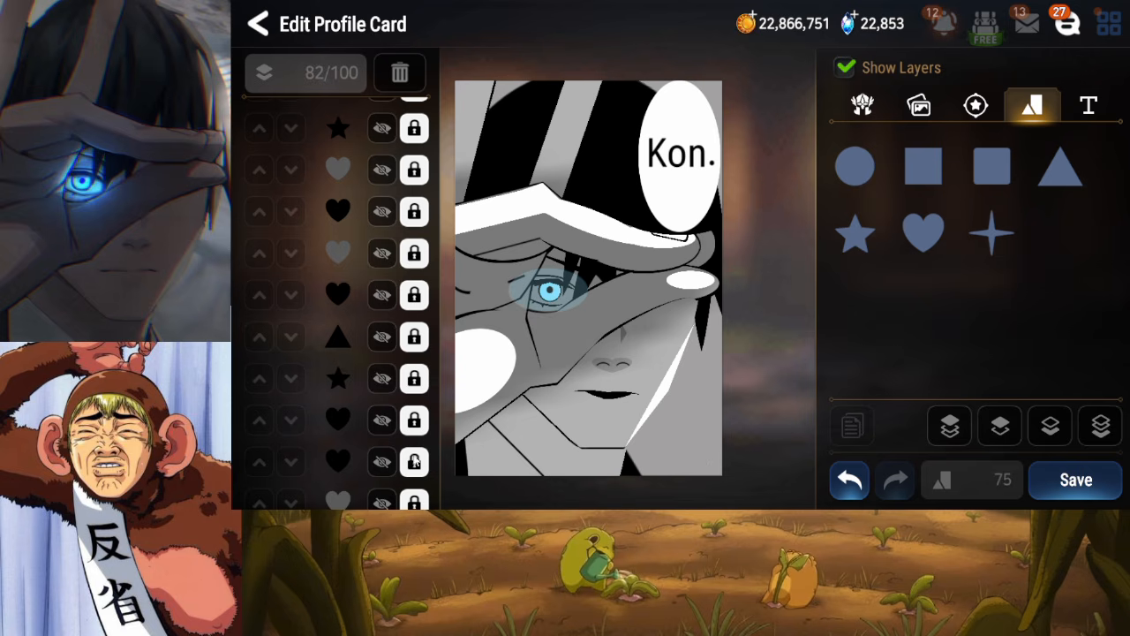
# Nudge the wide black heart beneath the white lip heart slightly to the left, lock it again, and save the profile card
pyautogui.click(377, 463)
pyautogui.click(377, 463)
pyautogui.moveTo(376, 463); pyautogui.dragTo(383, 367)
pyautogui.click(379, 409)
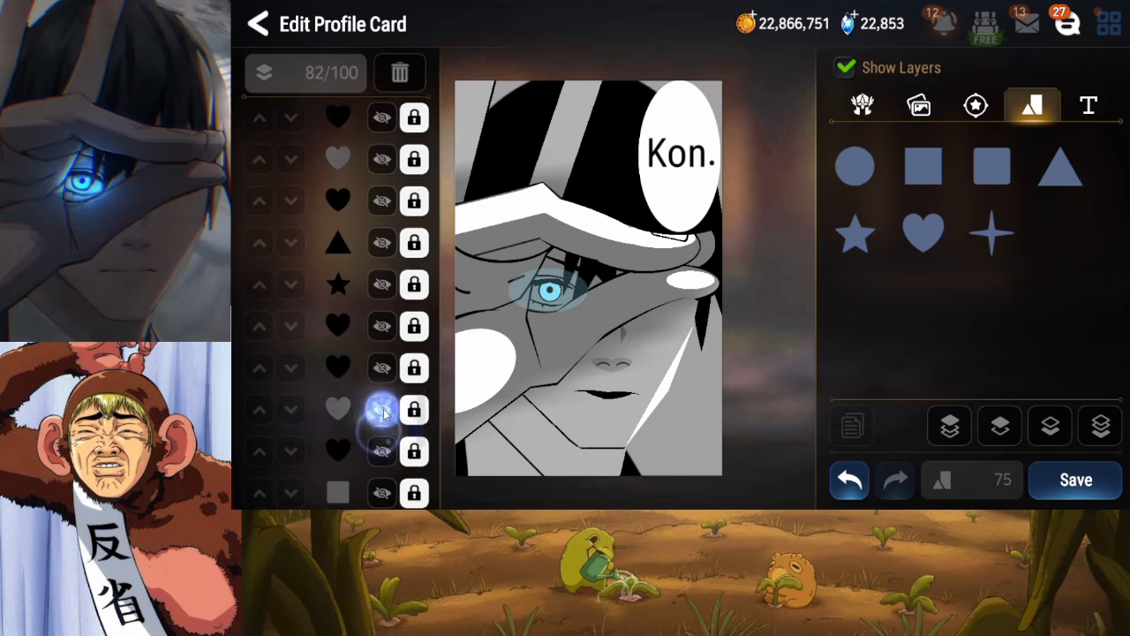
pyautogui.click(380, 403)
pyautogui.click(383, 443)
pyautogui.click(415, 443)
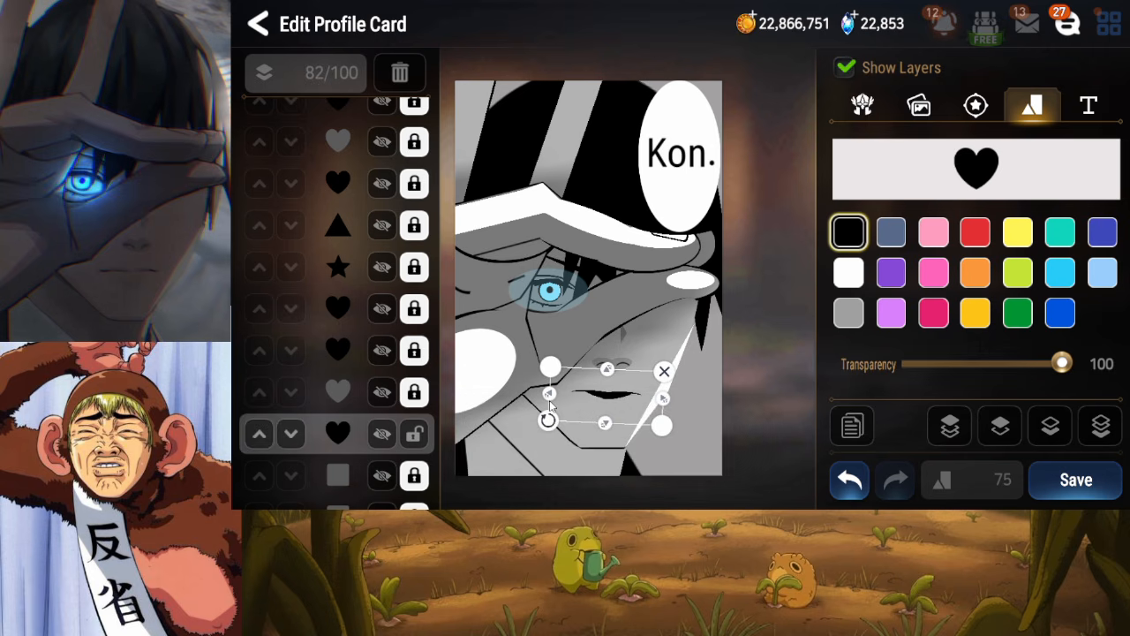
pyautogui.moveTo(578, 395); pyautogui.dragTo(576, 396)
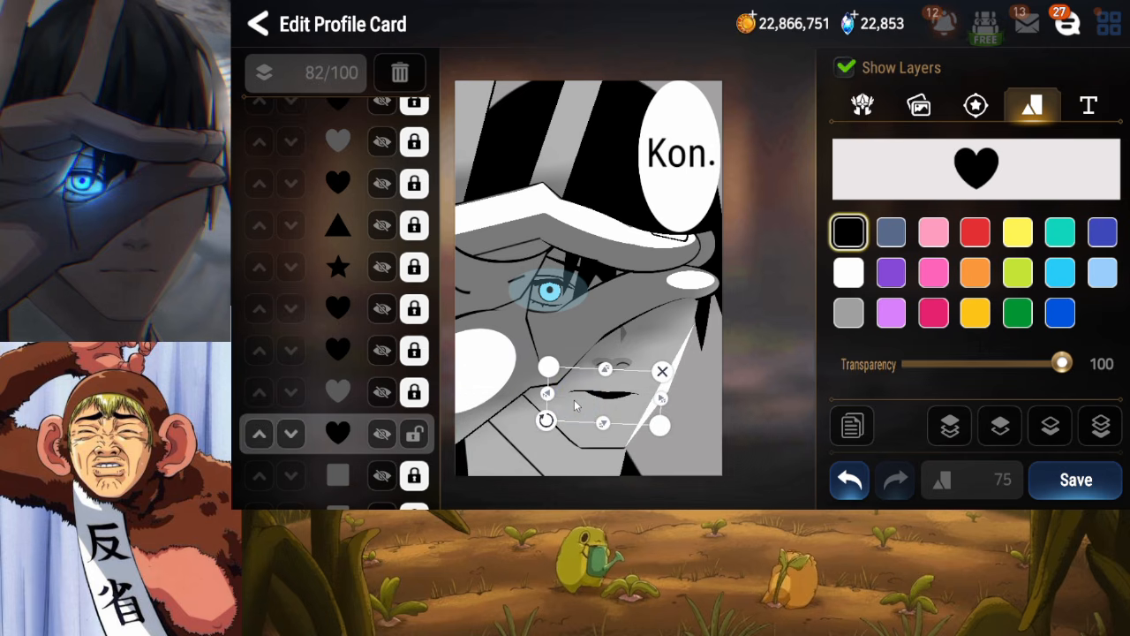
pyautogui.click(414, 434)
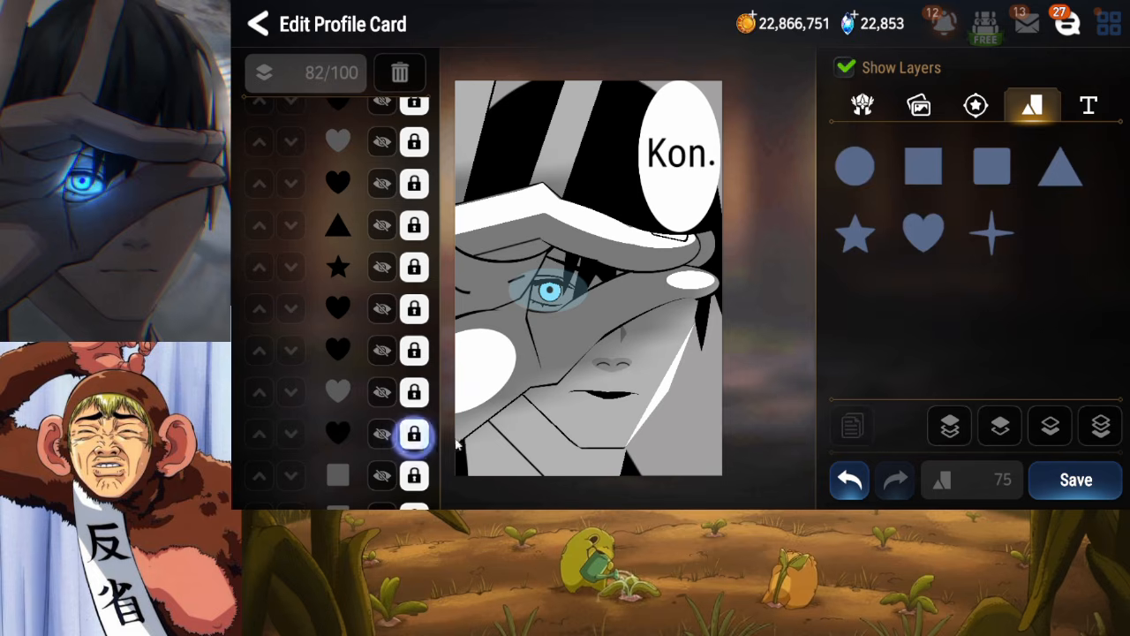
pyautogui.click(1076, 480)
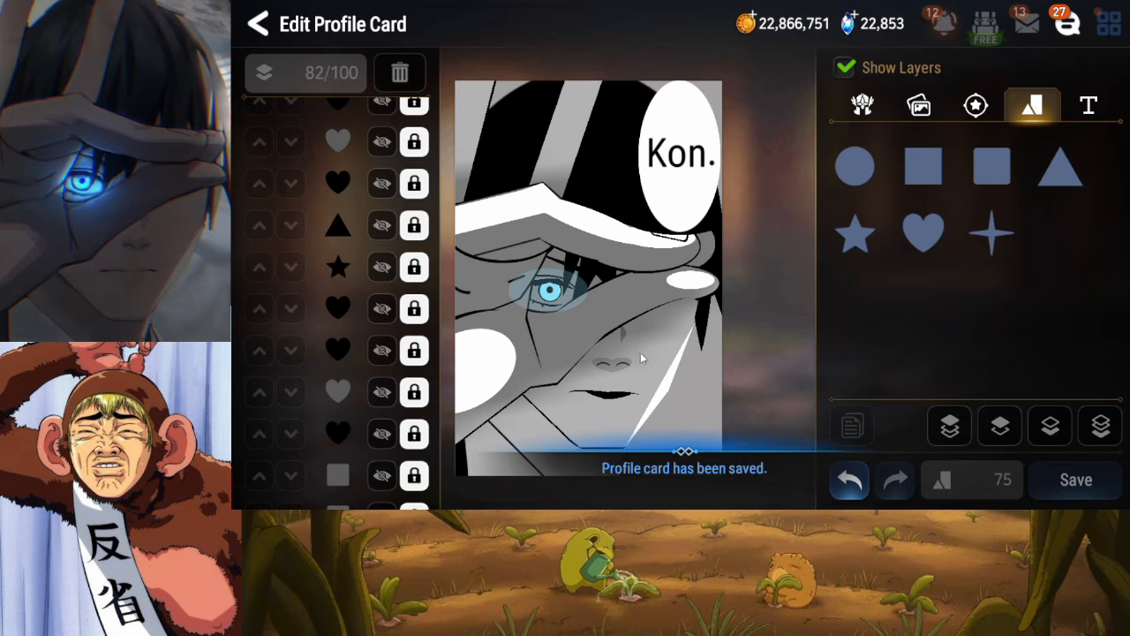
# Duplicate the topmost black lower-lip heart, restack the copy directly above it beneath the black star, and lock the original
pyautogui.moveTo(375, 441); pyautogui.dragTo(383, 289)
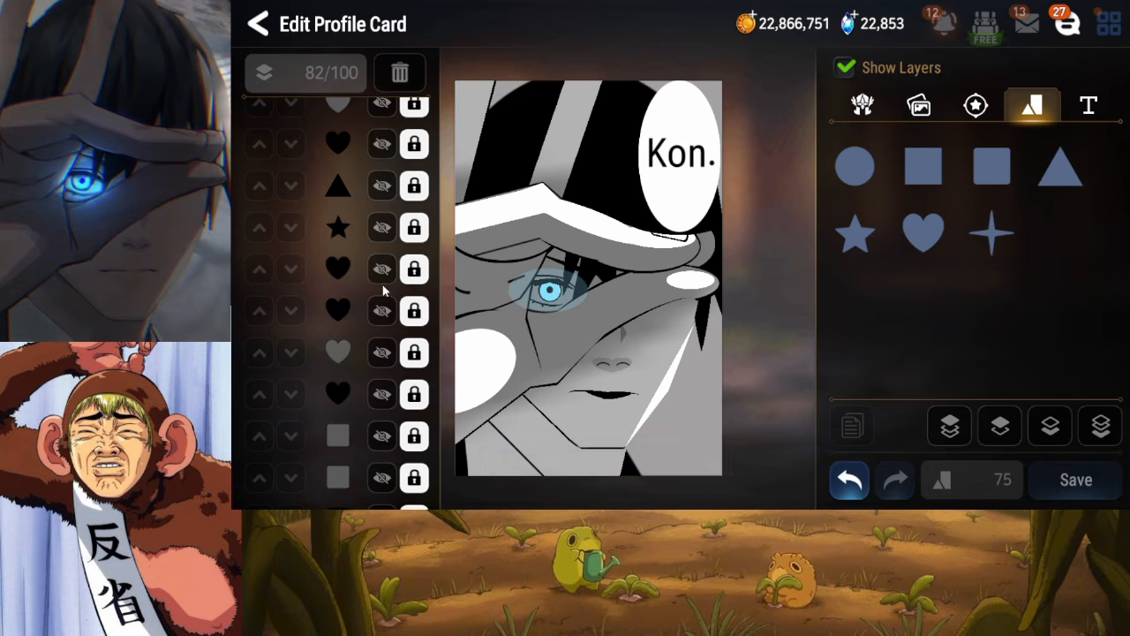
pyautogui.click(384, 283)
pyautogui.click(383, 283)
pyautogui.click(414, 269)
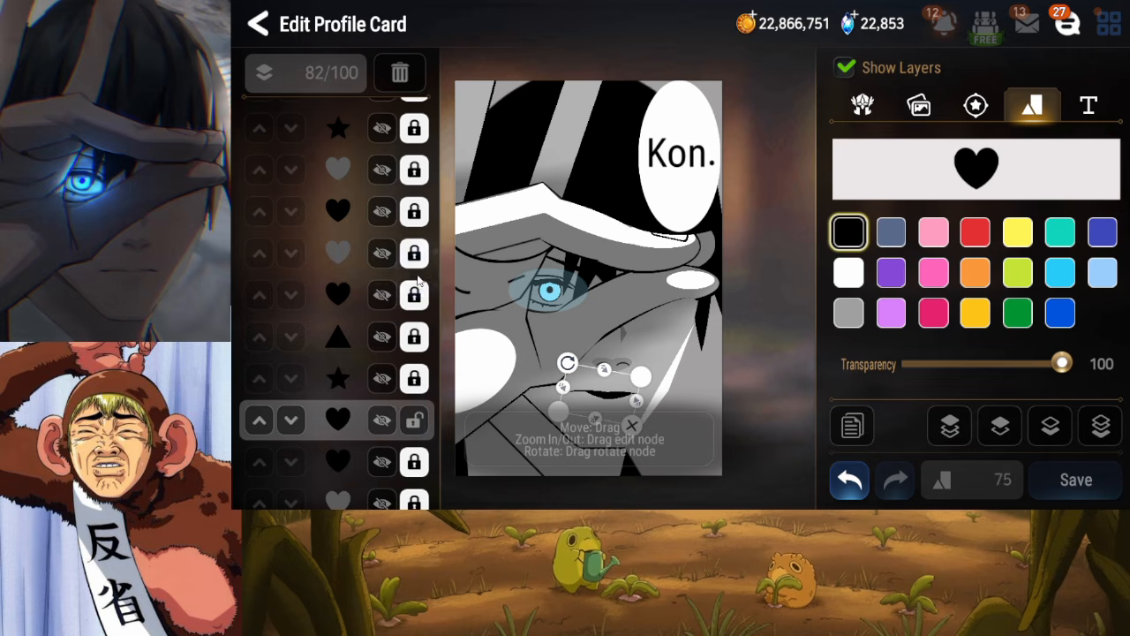
pyautogui.click(852, 426)
pyautogui.click(1100, 426)
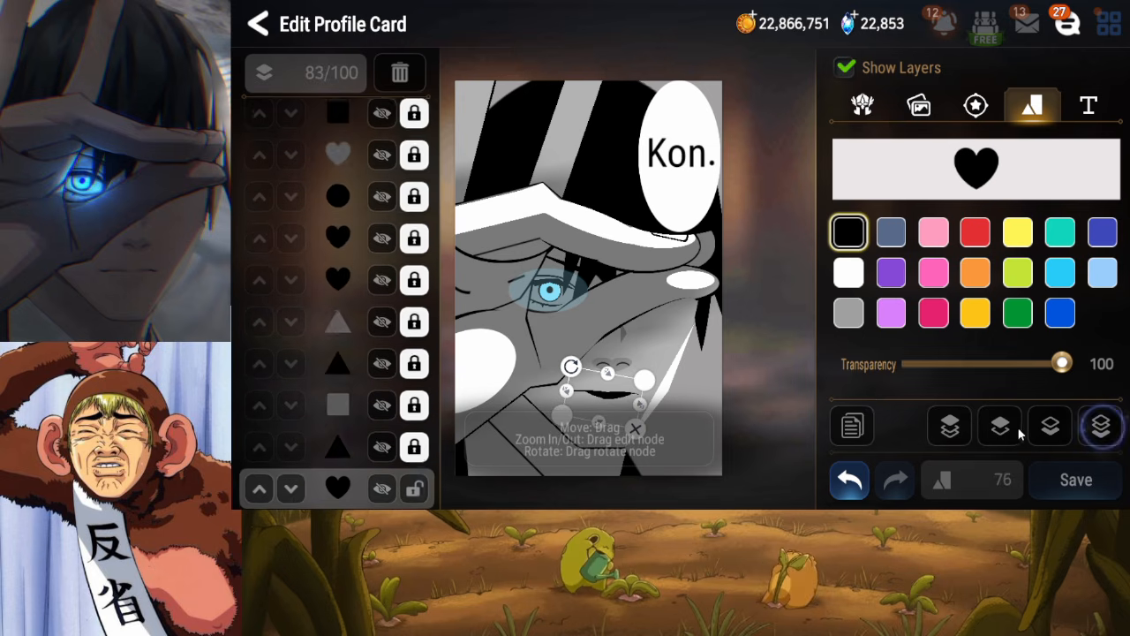
pyautogui.click(1000, 426)
pyautogui.click(1014, 430)
pyautogui.click(1014, 430)
pyautogui.click(1014, 430)
pyautogui.click(1014, 430)
pyautogui.click(1013, 431)
pyautogui.click(1014, 430)
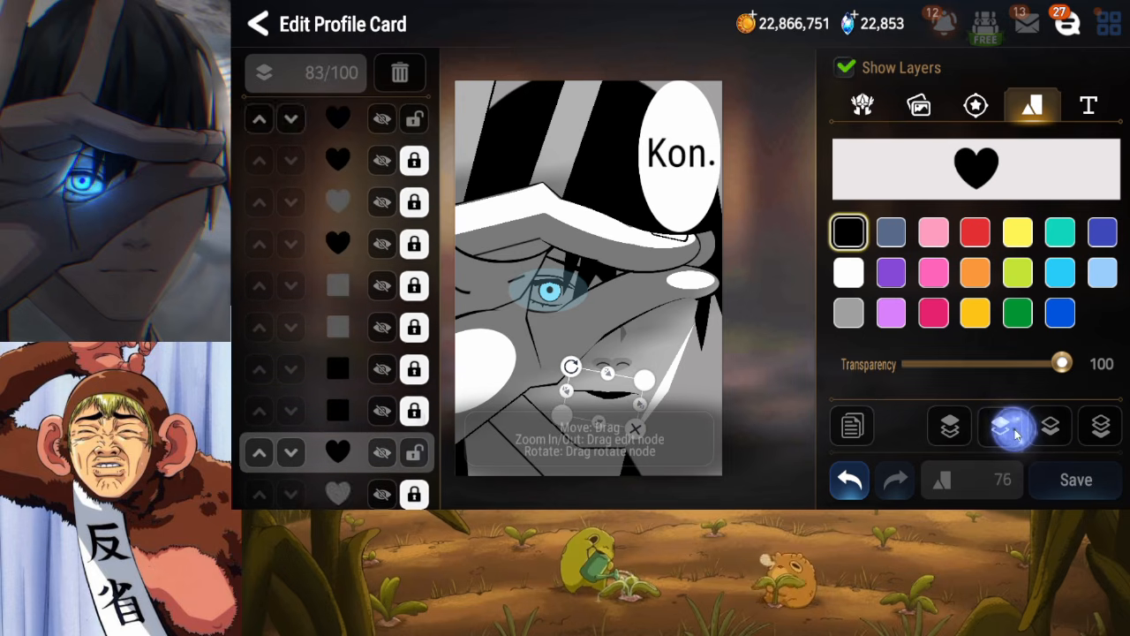
pyautogui.click(1014, 430)
pyautogui.click(1014, 430)
pyautogui.click(1014, 430)
pyautogui.click(1014, 431)
pyautogui.click(1014, 430)
pyautogui.click(1014, 430)
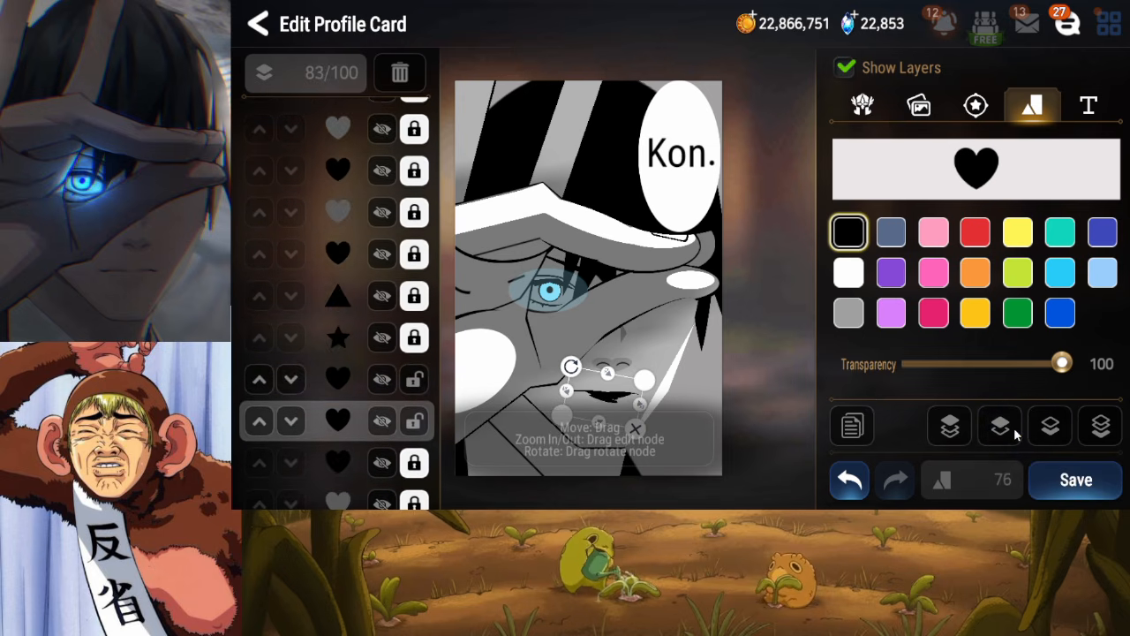
pyautogui.click(1014, 430)
pyautogui.click(413, 458)
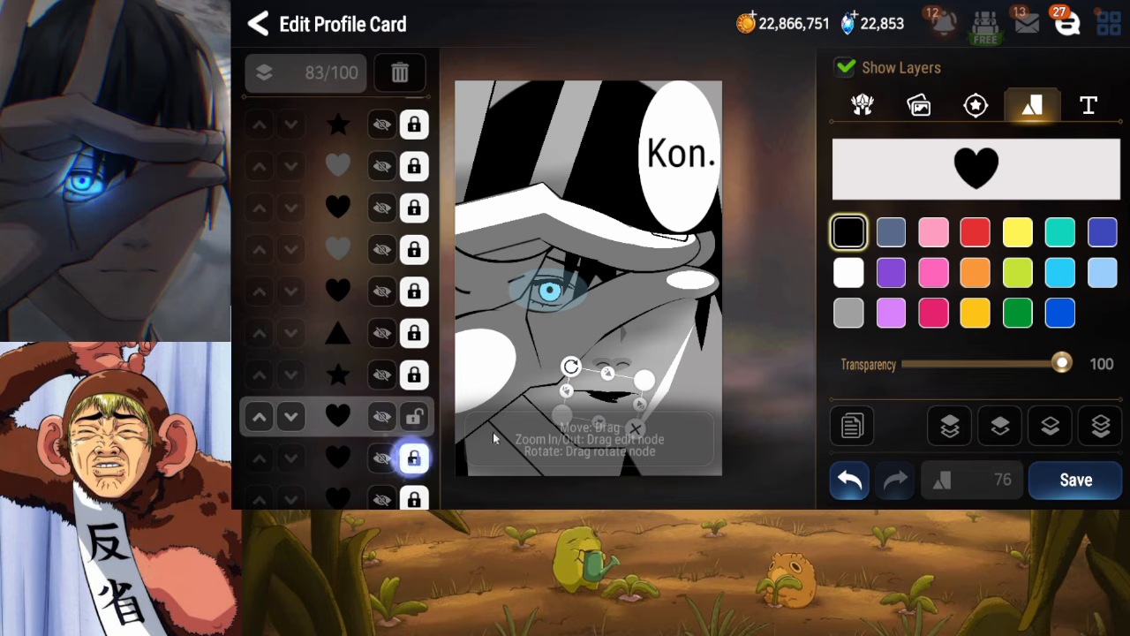
# Colour the lower-lip copy white, shift it slightly upward over the black lip, and narrow it a little
pyautogui.click(849, 273)
pyautogui.click(603, 364)
pyautogui.moveTo(607, 406); pyautogui.dragTo(635, 402)
pyautogui.click(604, 382)
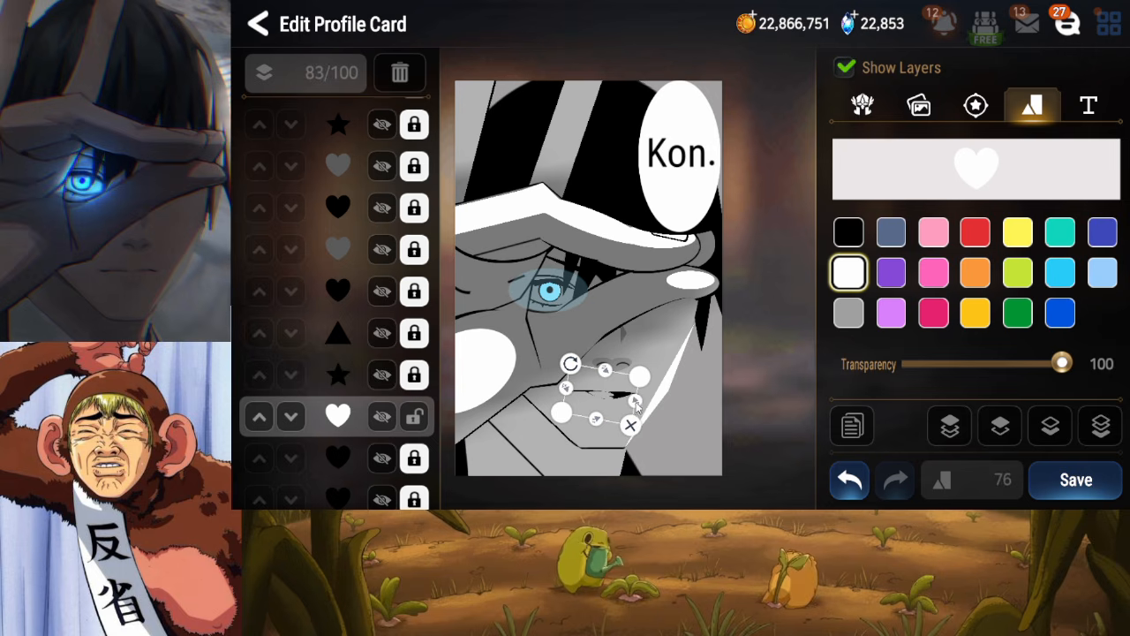
pyautogui.moveTo(636, 403); pyautogui.dragTo(635, 401)
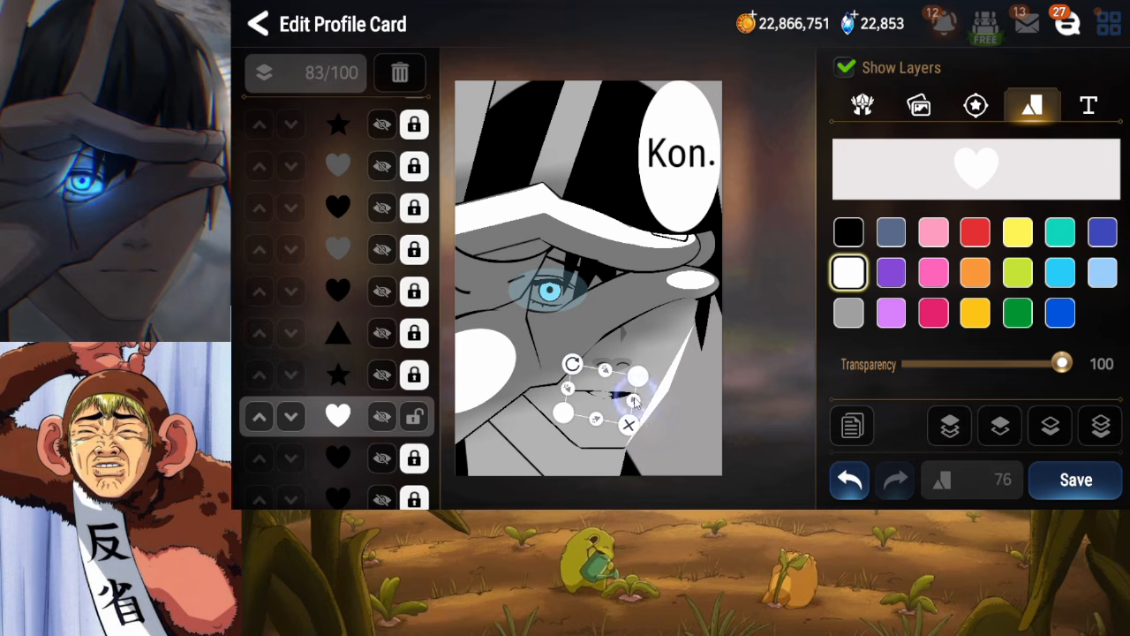
# Duplicate the white lower-lip heart and restack the copy directly beneath it, above the black lip hearts
pyautogui.click(857, 424)
pyautogui.click(1102, 427)
pyautogui.click(1001, 429)
pyautogui.click(1001, 429)
pyautogui.click(1003, 430)
pyautogui.click(1002, 430)
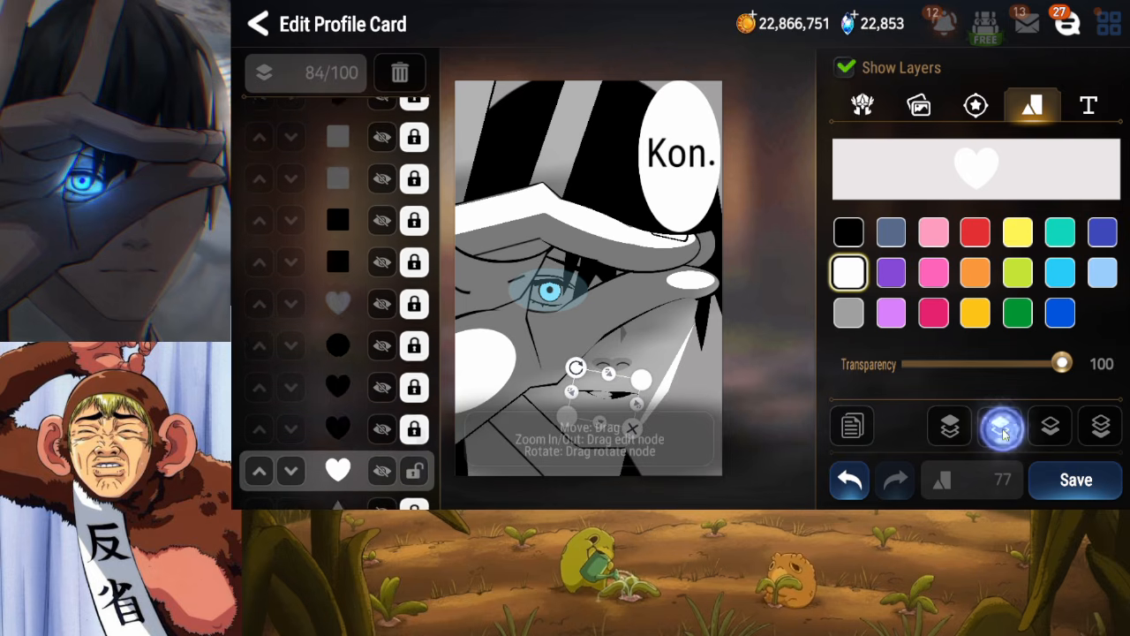
pyautogui.click(1002, 430)
pyautogui.click(1003, 430)
pyautogui.click(1003, 431)
pyautogui.click(1002, 430)
pyautogui.click(1002, 430)
pyautogui.click(1002, 430)
pyautogui.click(1003, 431)
pyautogui.click(1003, 433)
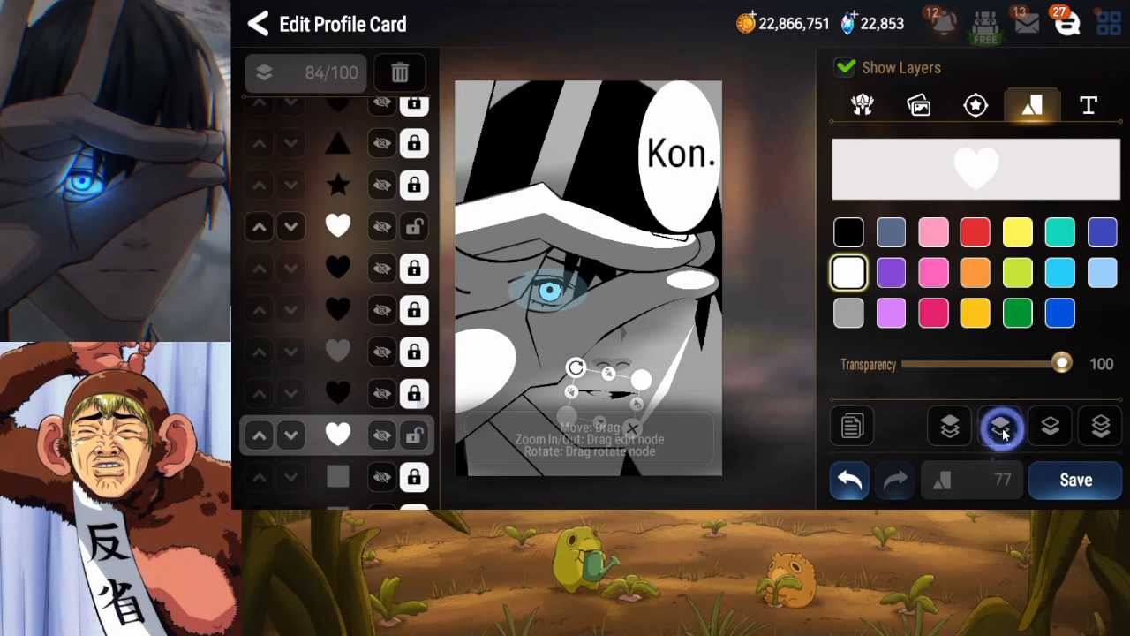
pyautogui.click(1002, 430)
pyautogui.click(1002, 431)
pyautogui.click(1003, 430)
pyautogui.click(1003, 430)
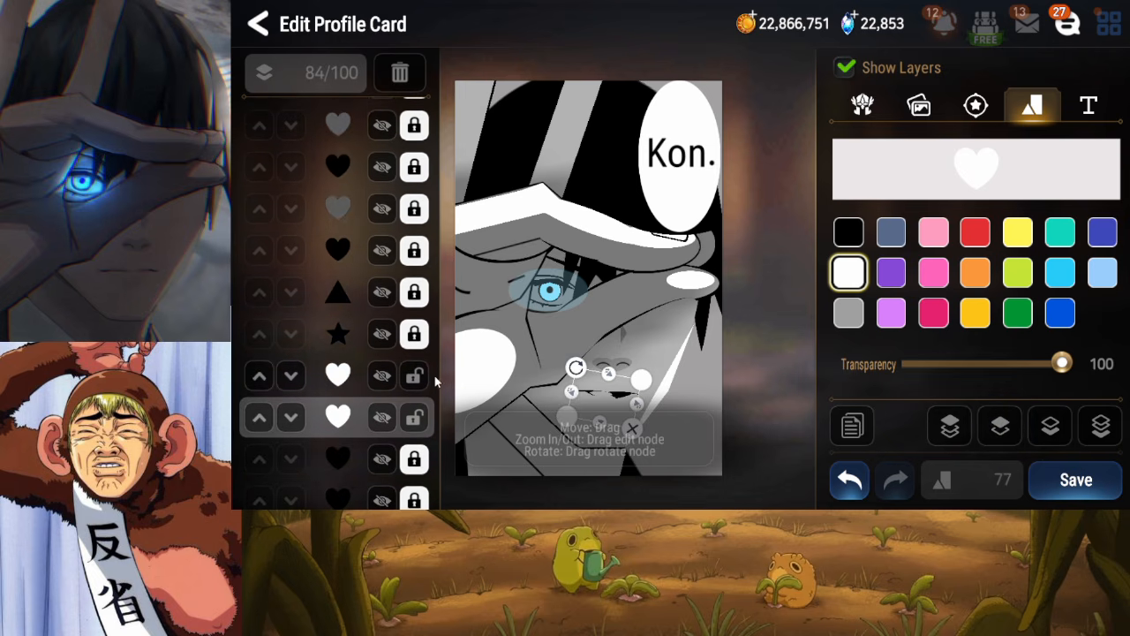
# Lock the first white lower-lip heart, rotate its copy to mirror the tilt over the black lip, and lock the copy
pyautogui.moveTo(575, 367); pyautogui.dragTo(623, 405)
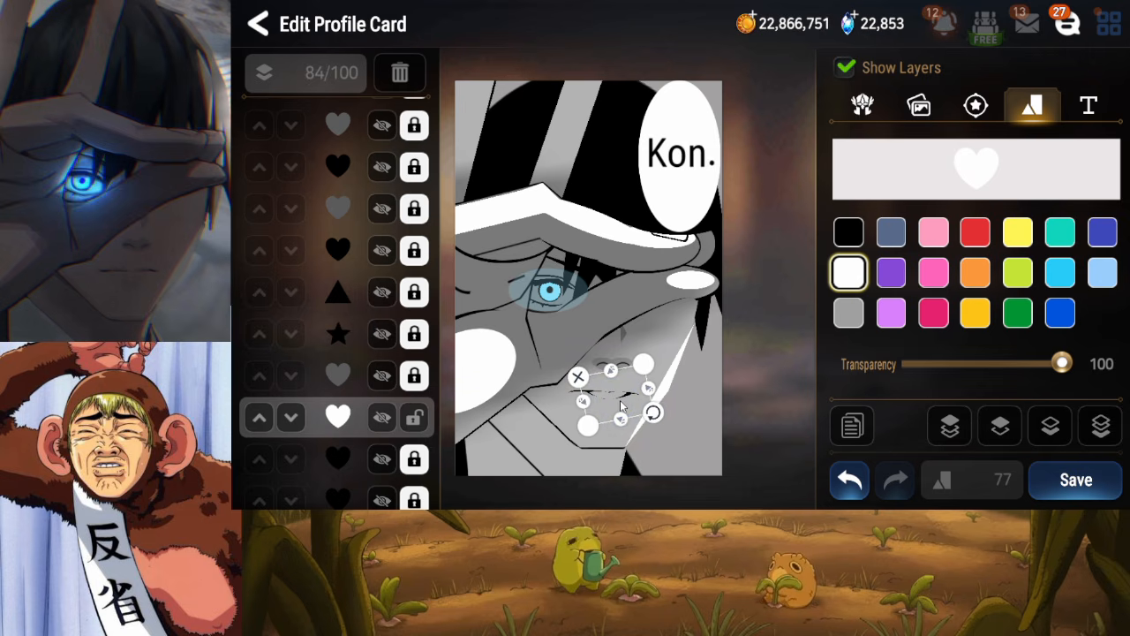
pyautogui.click(431, 424)
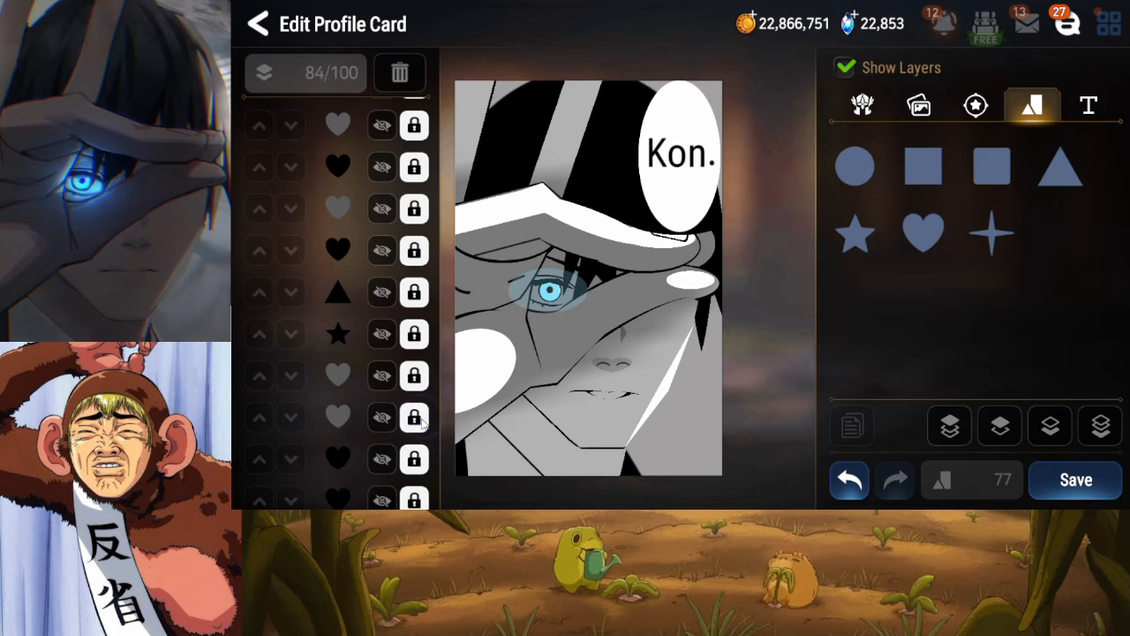
pyautogui.click(1066, 484)
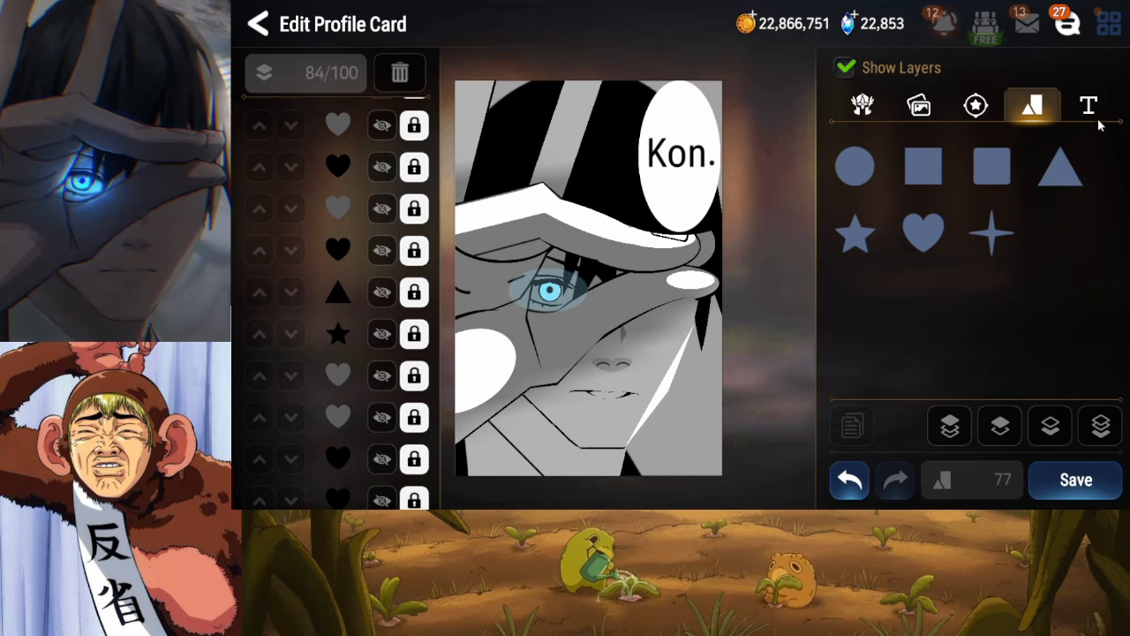
pyautogui.click(991, 166)
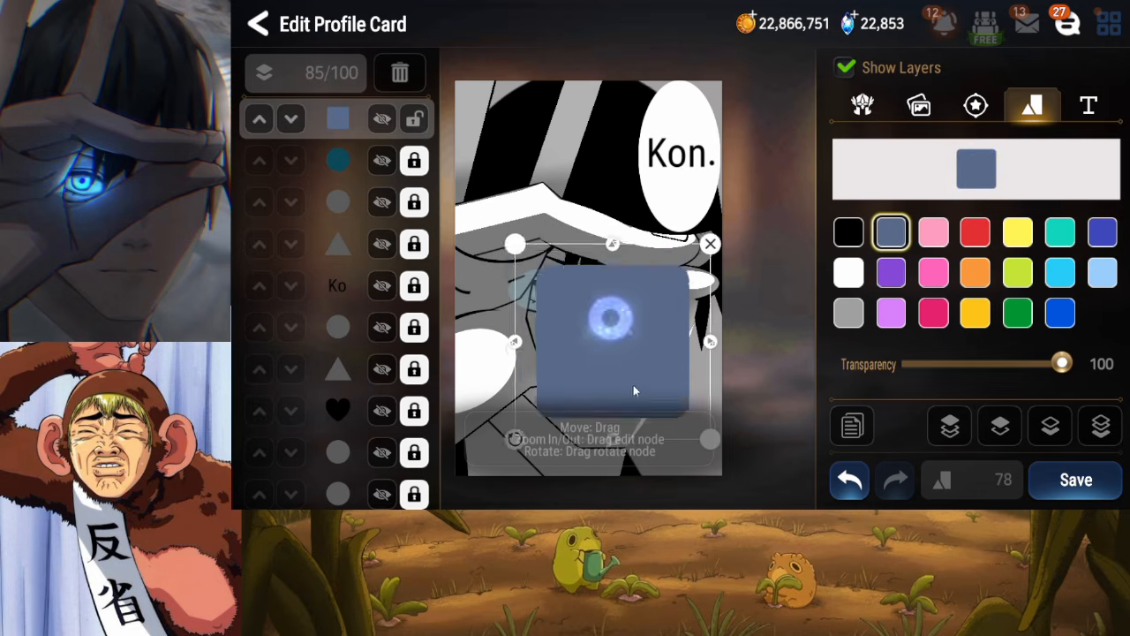
pyautogui.moveTo(625, 383); pyautogui.dragTo(642, 410)
pyautogui.moveTo(621, 413); pyautogui.dragTo(604, 413)
pyautogui.click(639, 371)
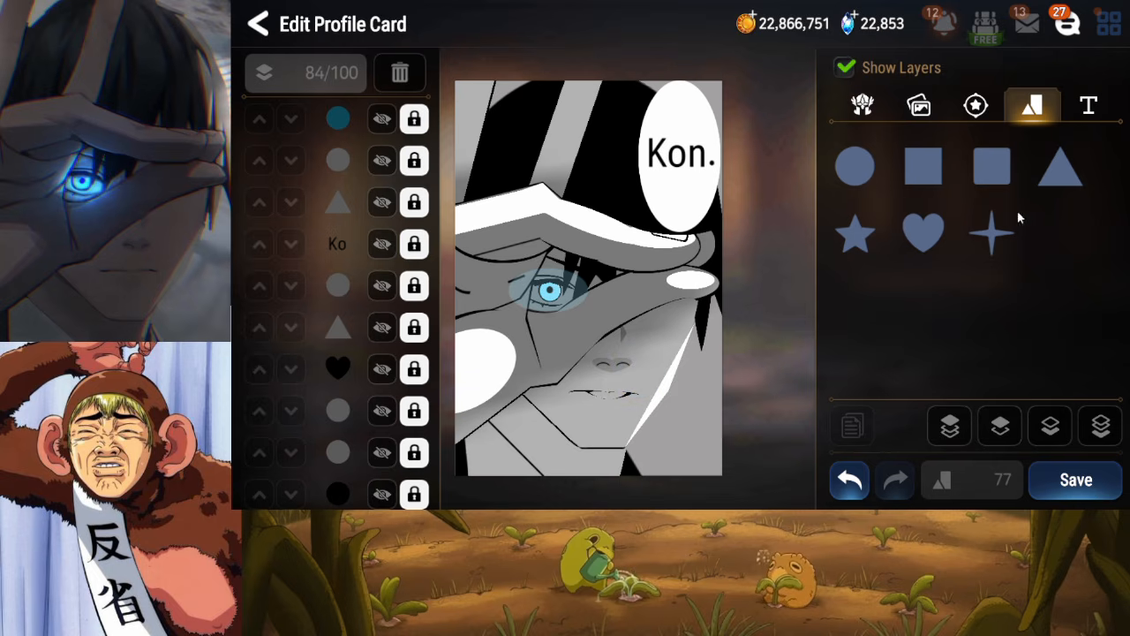
pyautogui.click(1093, 113)
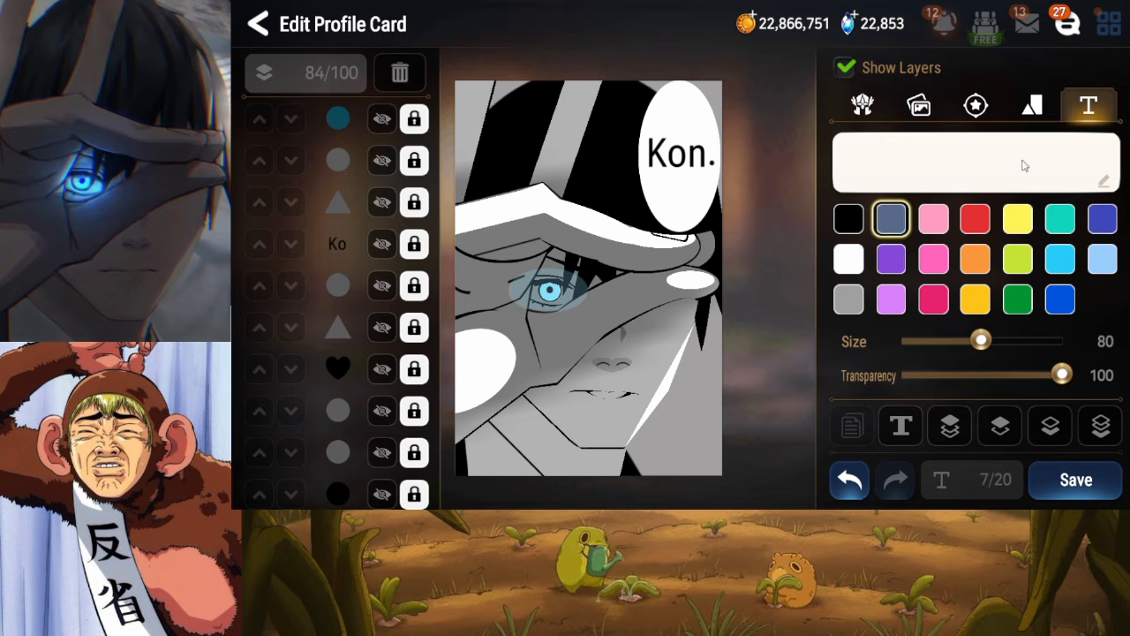
pyautogui.click(1032, 107)
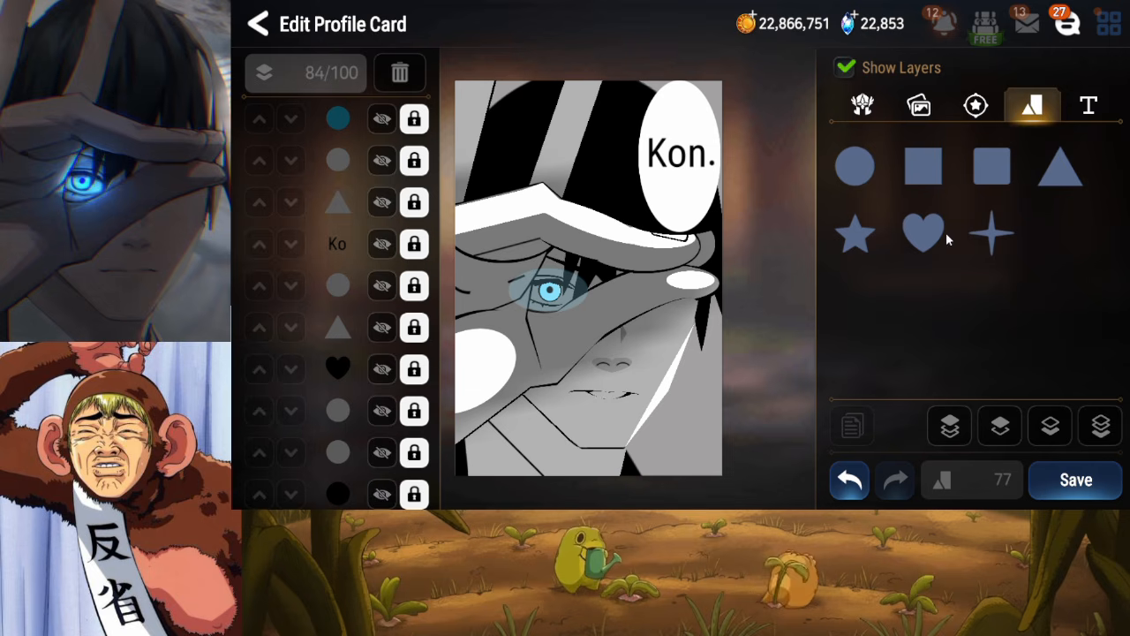
# Try a flattened, narrowed black circle over the mouth as the lip, and delete it
pyautogui.click(858, 178)
pyautogui.moveTo(590, 381); pyautogui.dragTo(600, 260)
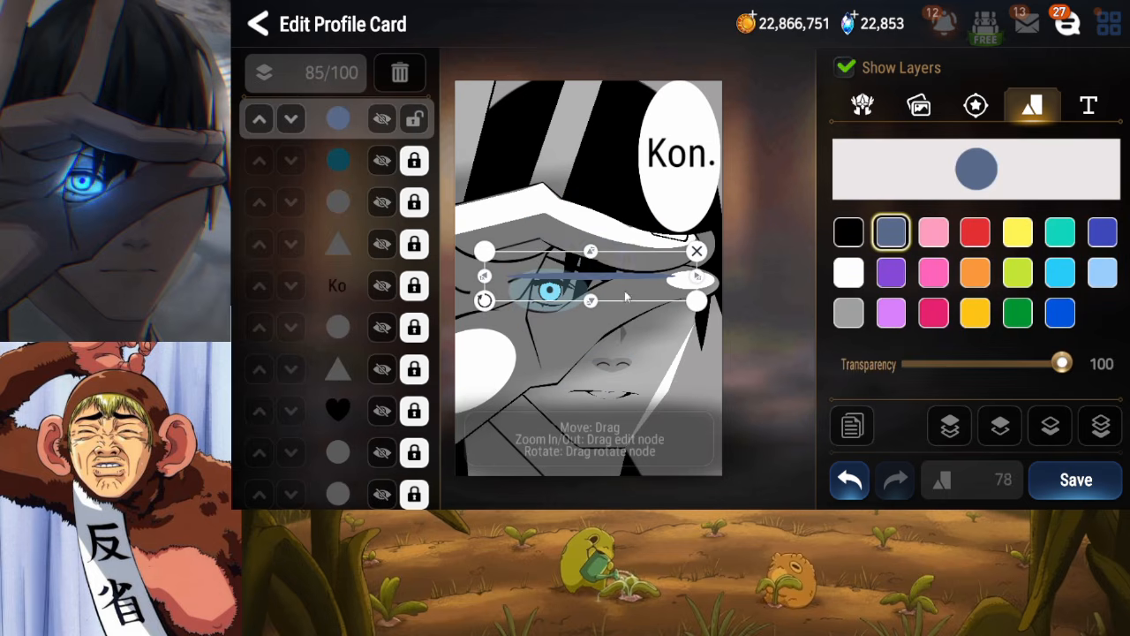
pyautogui.moveTo(625, 297); pyautogui.dragTo(658, 422)
pyautogui.moveTo(729, 401); pyautogui.dragTo(605, 404)
pyautogui.click(853, 241)
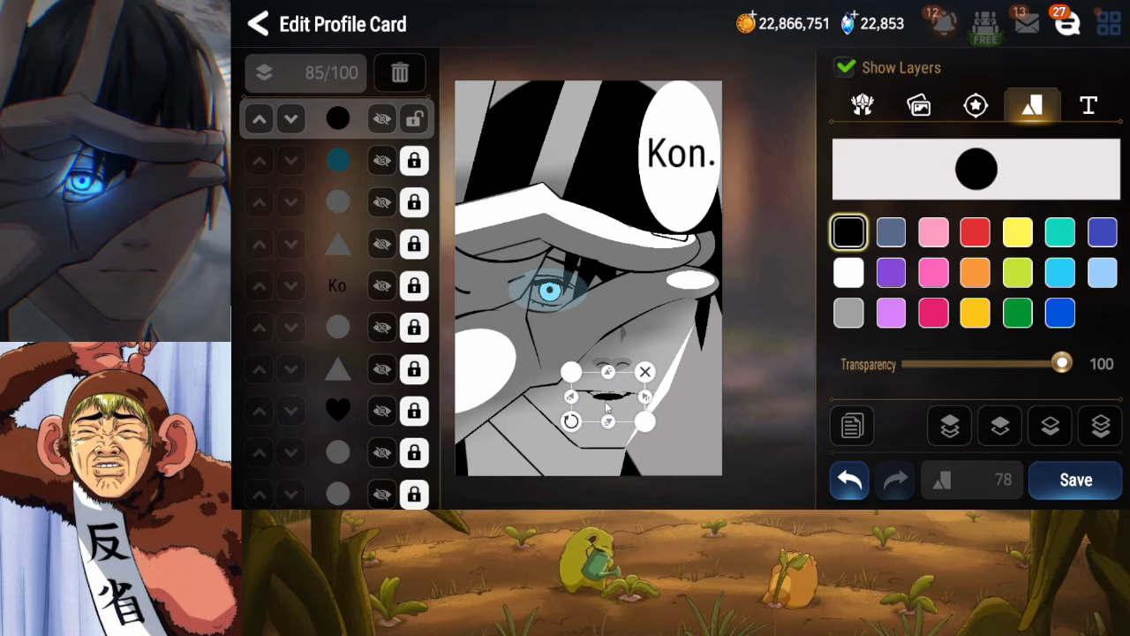
pyautogui.click(400, 72)
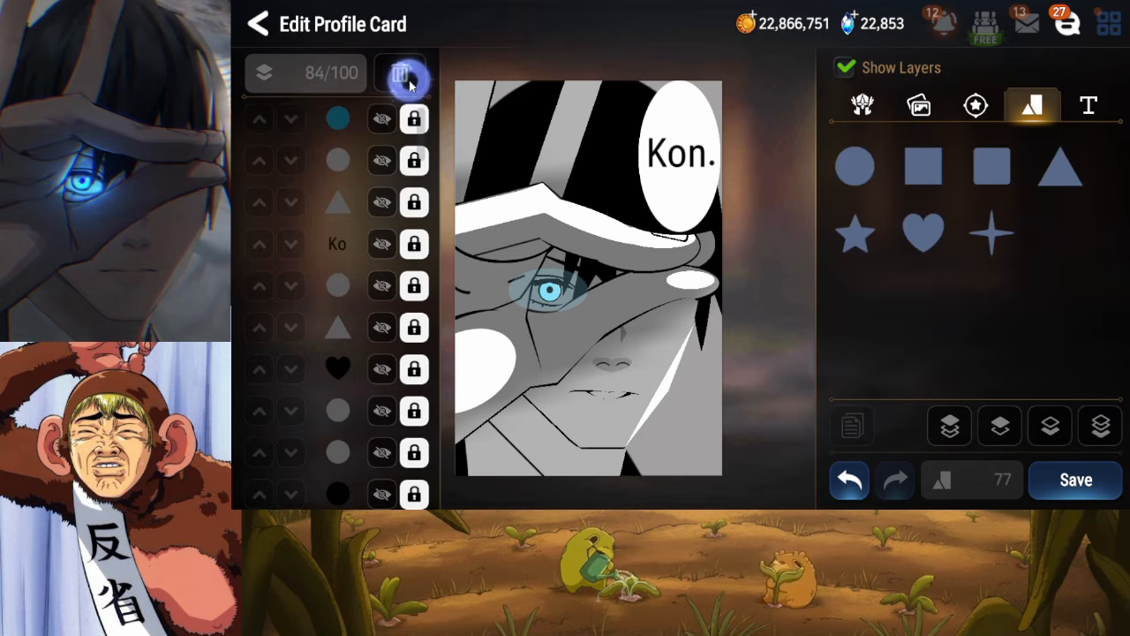
# Add a heart, flatten and narrow it, turn it upside down with a slight tilt over the mouth, and colour it black
pyautogui.click(922, 236)
pyautogui.moveTo(554, 330); pyautogui.dragTo(604, 380)
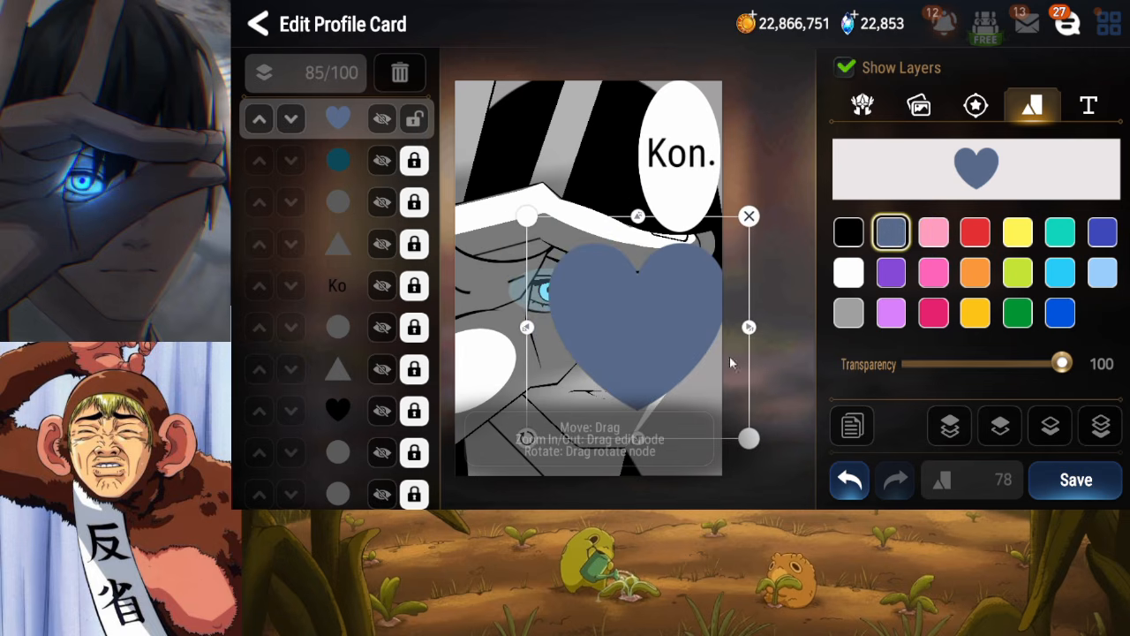
pyautogui.moveTo(747, 330); pyautogui.dragTo(549, 391)
pyautogui.moveTo(620, 433)
pyautogui.mouseDown()
pyautogui.moveTo(620, 322)
pyautogui.moveTo(617, 417)
pyautogui.mouseUp()
pyautogui.moveTo(749, 431); pyautogui.dragTo(668, 431)
pyautogui.moveTo(624, 418)
pyautogui.mouseDown()
pyautogui.moveTo(594, 406)
pyautogui.moveTo(608, 402)
pyautogui.mouseUp()
pyautogui.click(846, 234)
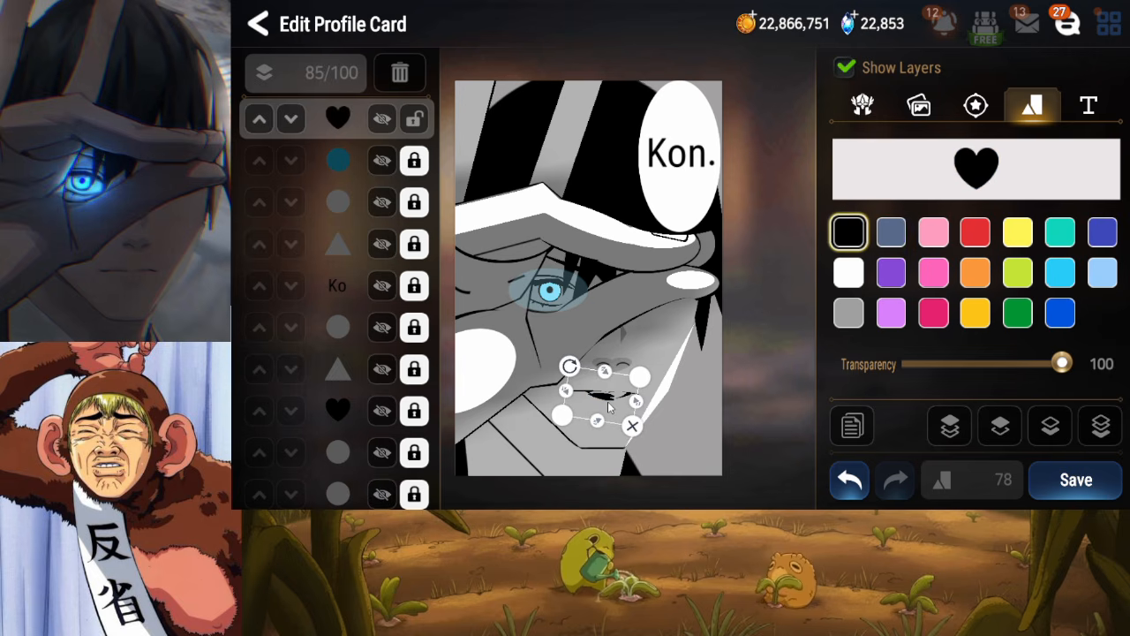
# Duplicate the new black mouth heart, lock the original, and rotate the copy to mirror its tilt
pyautogui.click(850, 429)
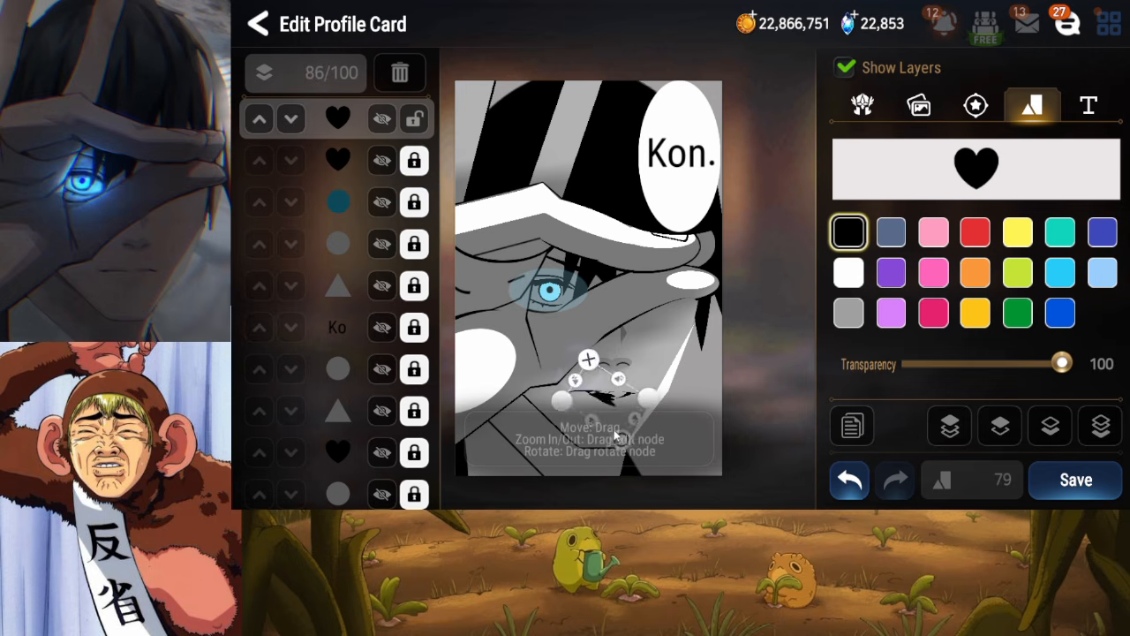
pyautogui.moveTo(616, 436); pyautogui.dragTo(661, 423)
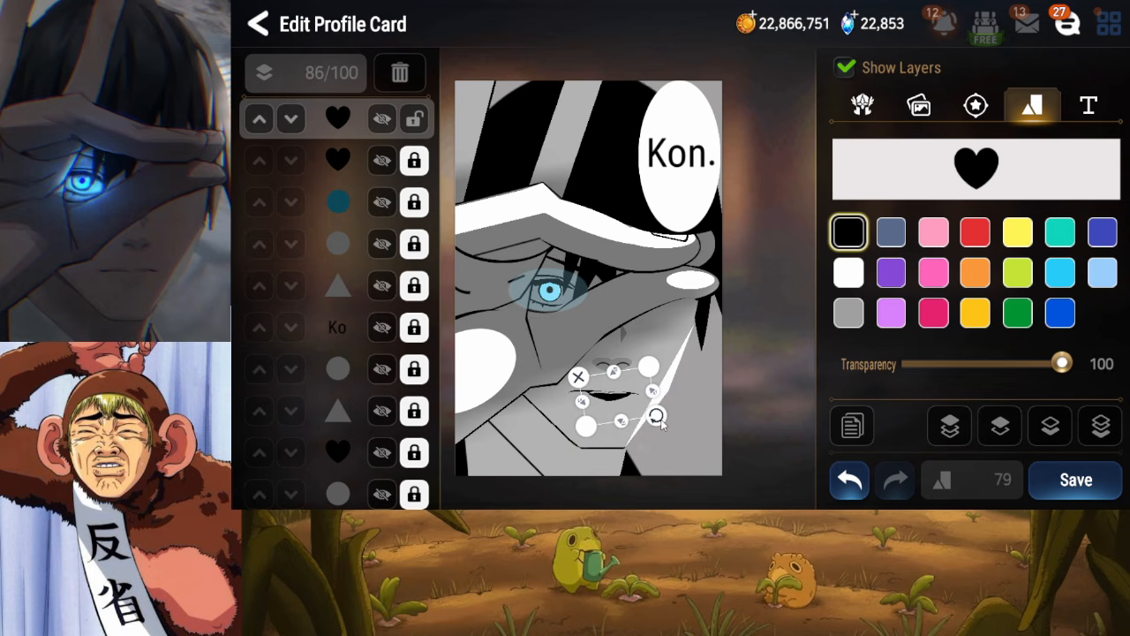
# Lock the copied black mouth heart, find the white lip heart lower in the layer order, widen it slightly, and lock it again
pyautogui.click(414, 119)
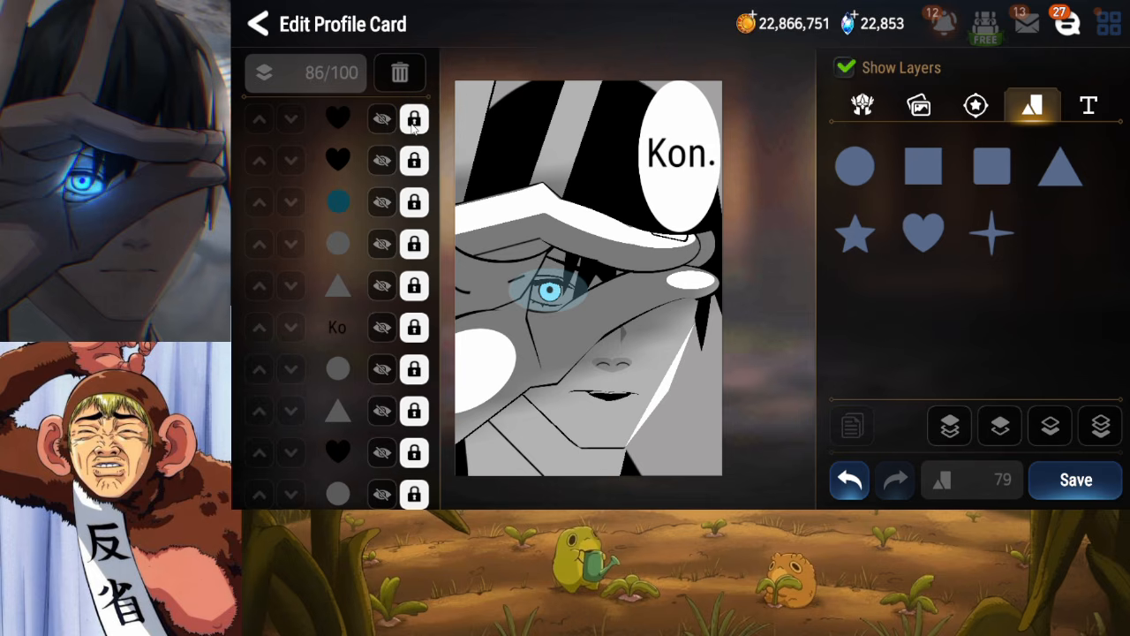
pyautogui.scroll(-3, 321, 328)
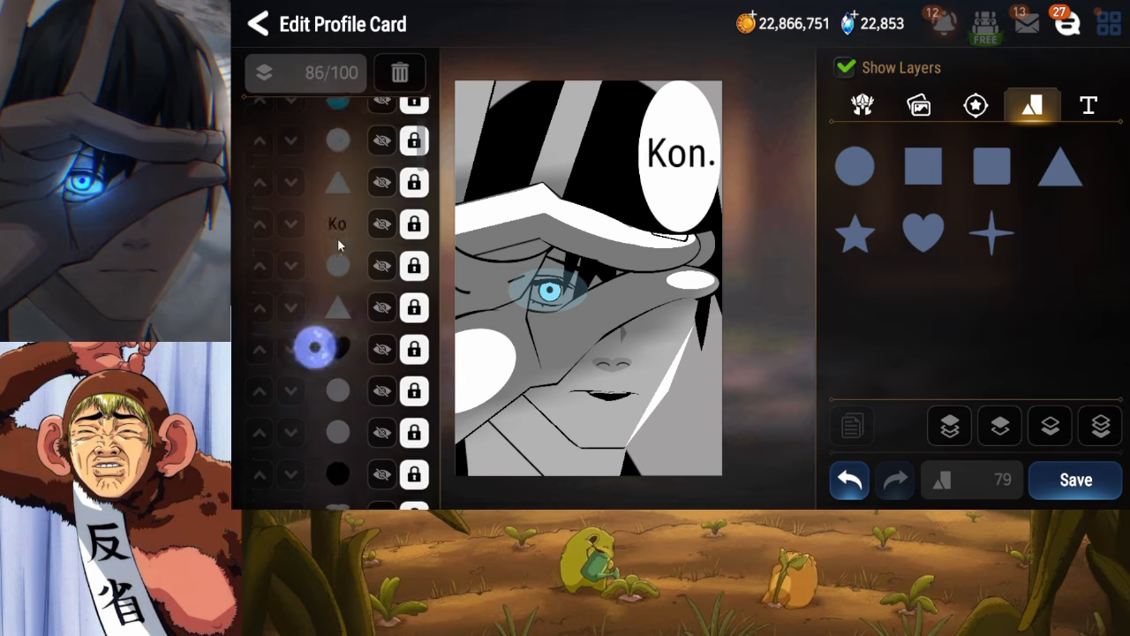
pyautogui.scroll(-5, 340, 304)
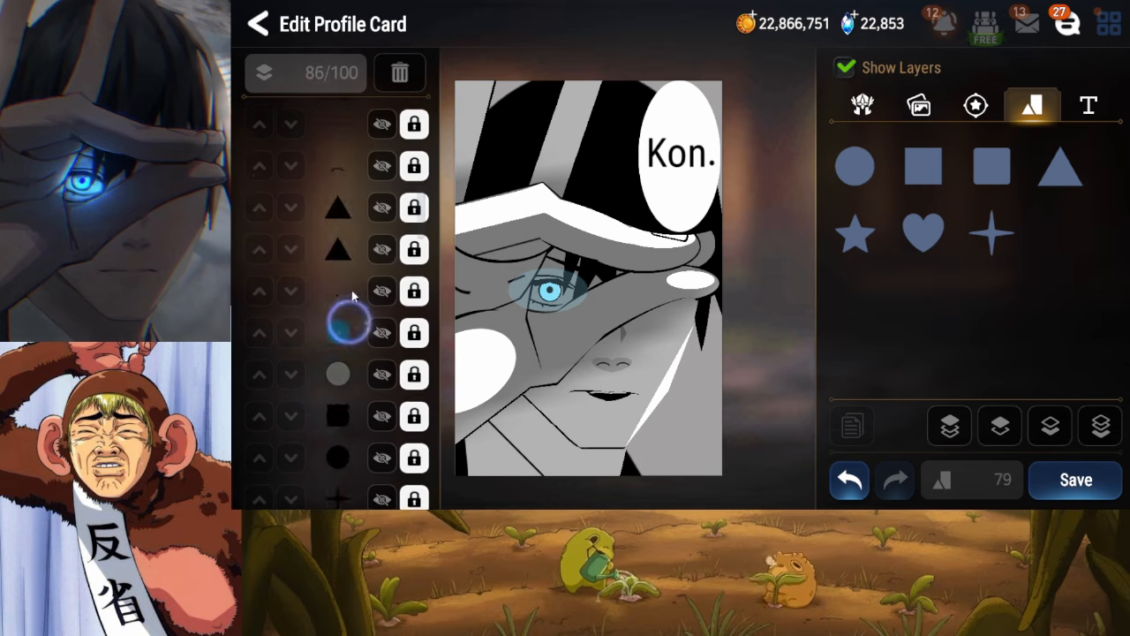
pyautogui.scroll(-3, 350, 263)
pyautogui.moveTo(347, 236); pyautogui.dragTo(351, 315)
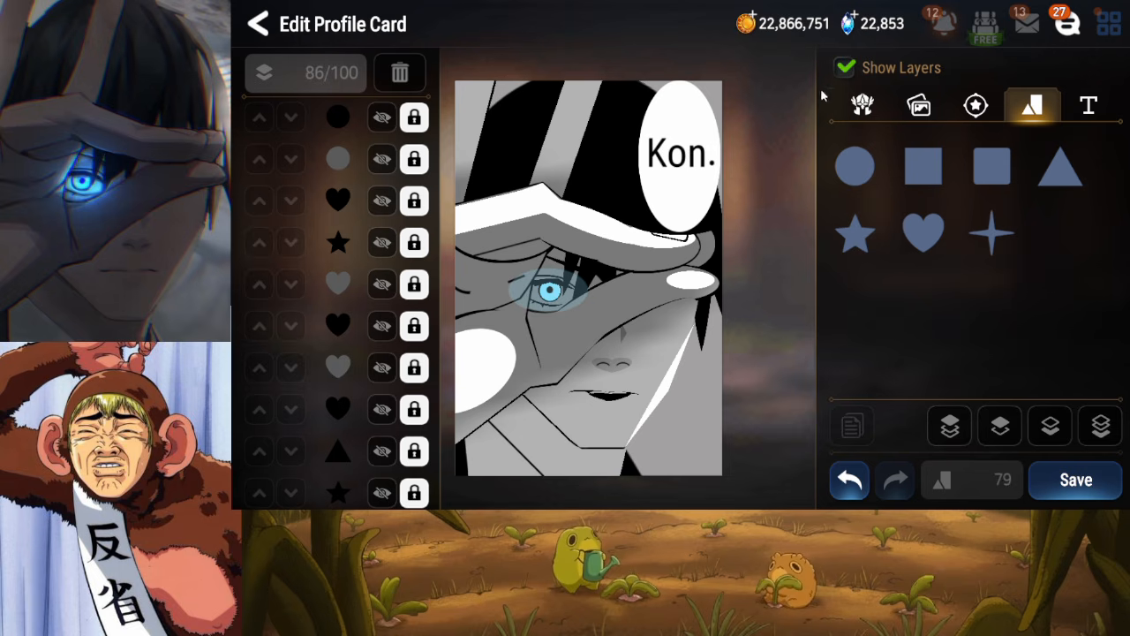
pyautogui.moveTo(383, 372); pyautogui.dragTo(362, 252)
pyautogui.moveTo(355, 322); pyautogui.dragTo(365, 237)
pyautogui.moveTo(365, 327); pyautogui.dragTo(372, 223)
pyautogui.moveTo(385, 327); pyautogui.dragTo(389, 260)
pyautogui.moveTo(385, 355); pyautogui.dragTo(380, 281)
pyautogui.moveTo(378, 215); pyautogui.dragTo(374, 354)
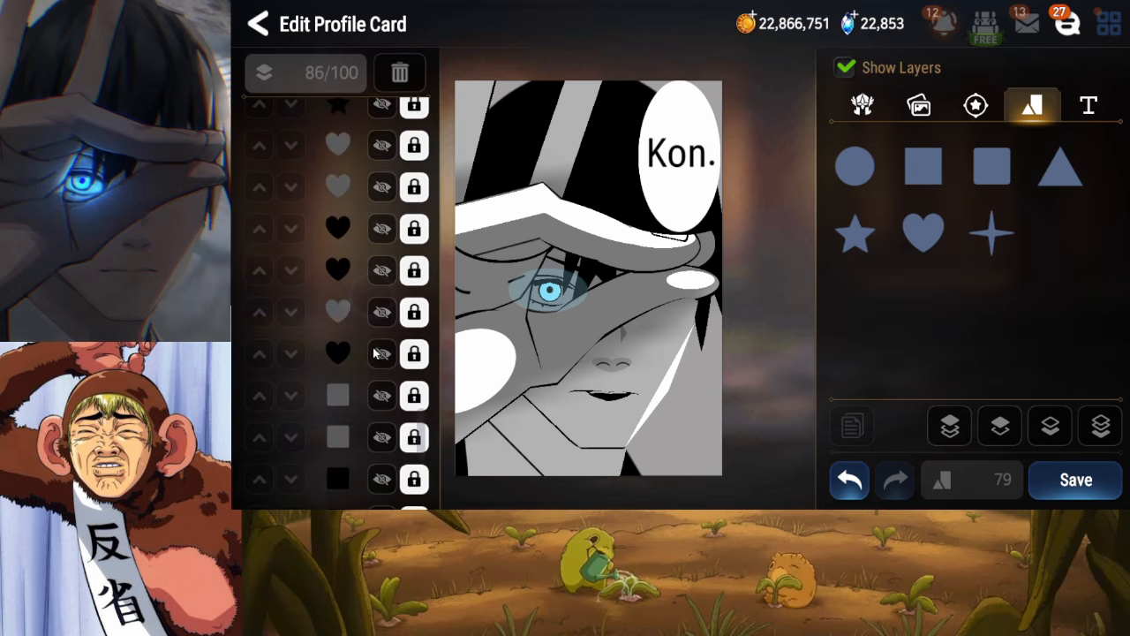
pyautogui.click(379, 318)
pyautogui.click(378, 194)
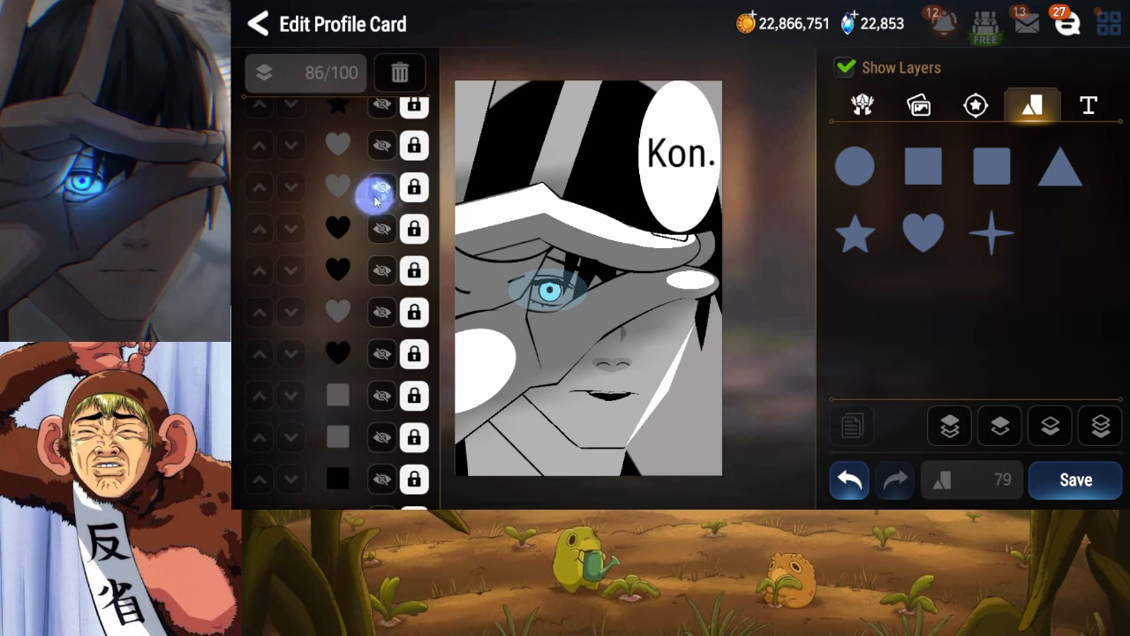
pyautogui.click(379, 196)
pyautogui.click(412, 188)
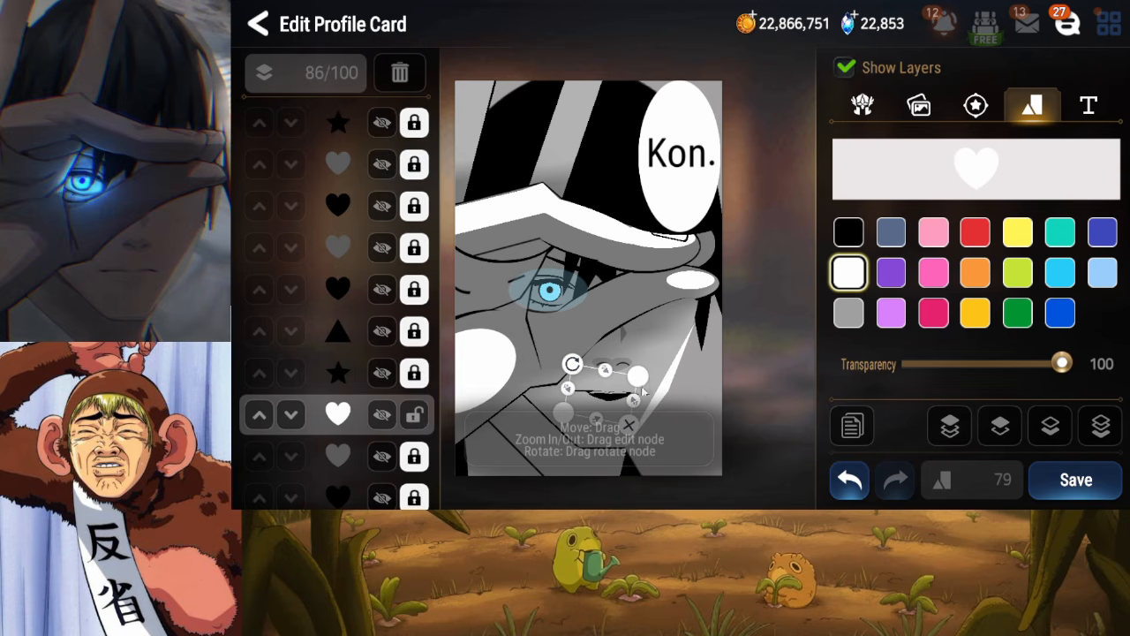
pyautogui.moveTo(633, 402); pyautogui.dragTo(637, 403)
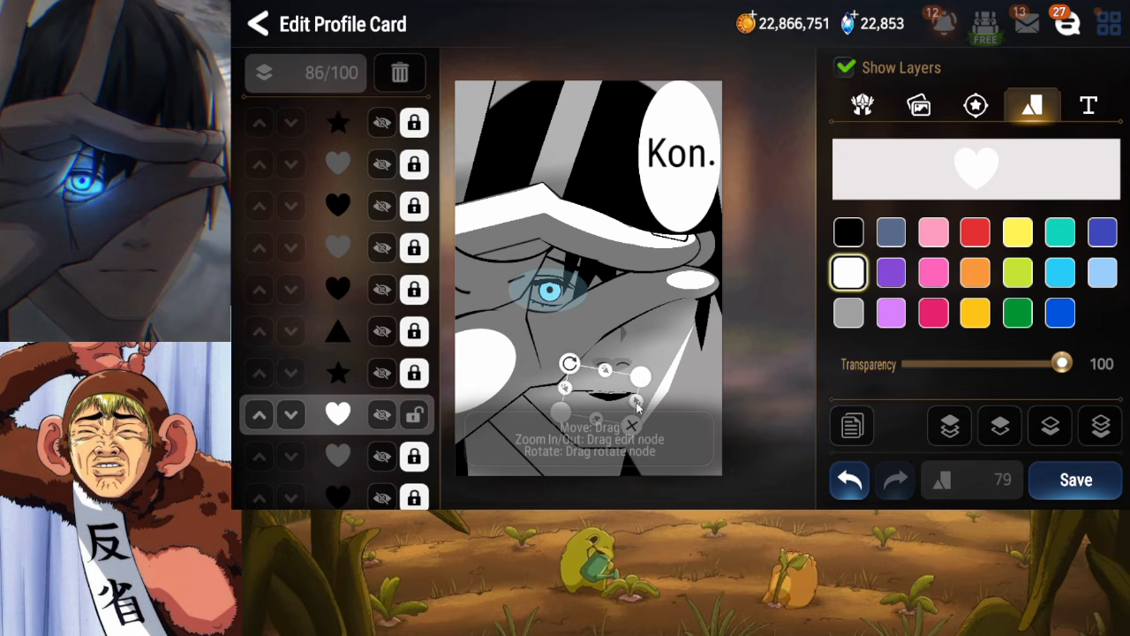
pyautogui.click(427, 403)
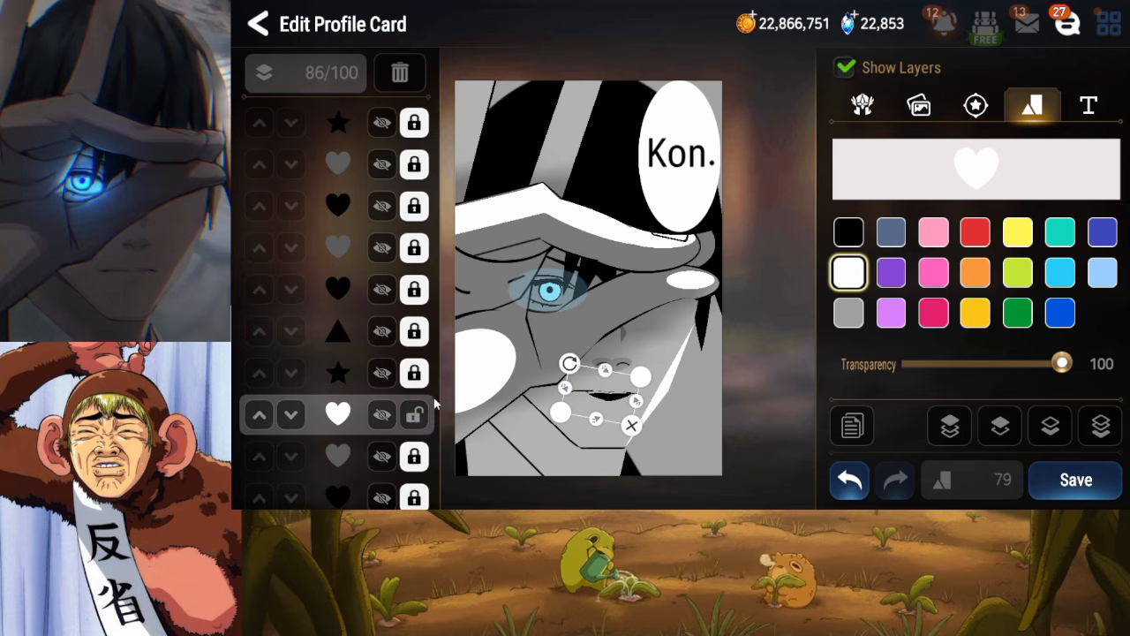
pyautogui.moveTo(421, 424); pyautogui.dragTo(376, 307)
pyautogui.moveTo(420, 431); pyautogui.dragTo(381, 296)
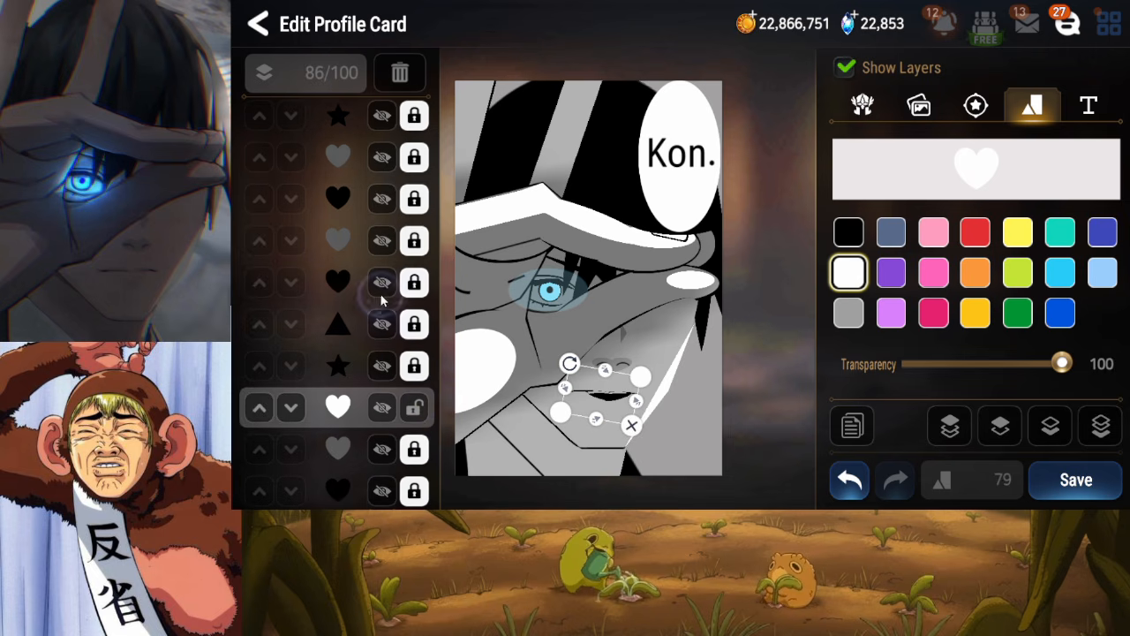
pyautogui.click(416, 408)
# Unlock the lowest black mouth heart, nudge it slightly to the right along the mouth line, relock it, and save the card
pyautogui.moveTo(378, 442); pyautogui.dragTo(369, 374)
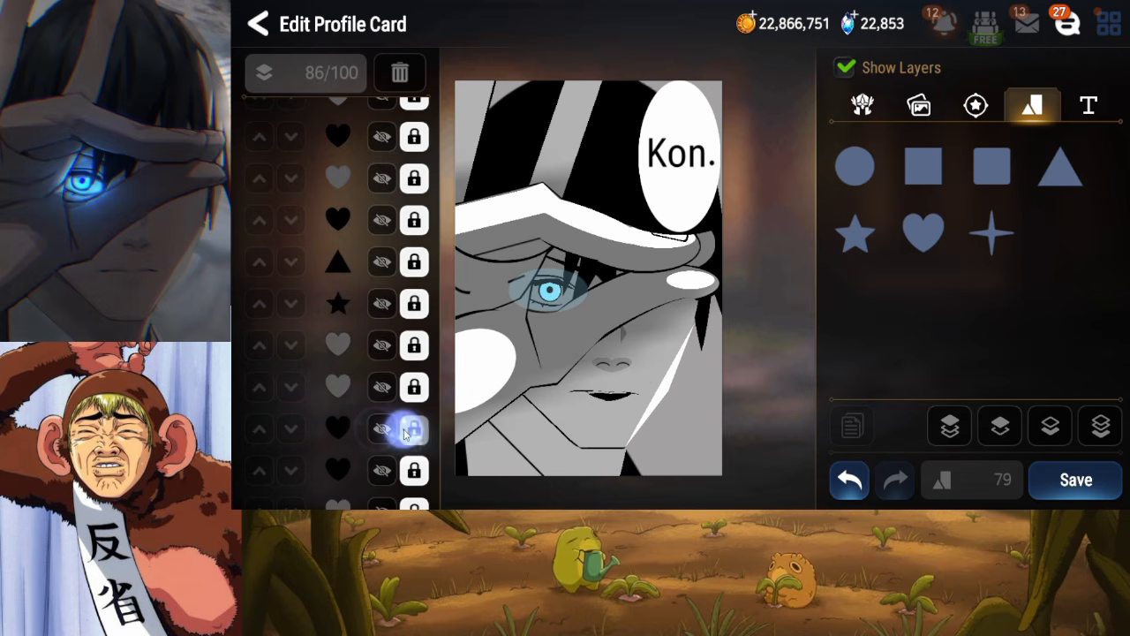
pyautogui.click(409, 426)
pyautogui.click(409, 426)
pyautogui.moveTo(385, 465); pyautogui.dragTo(381, 389)
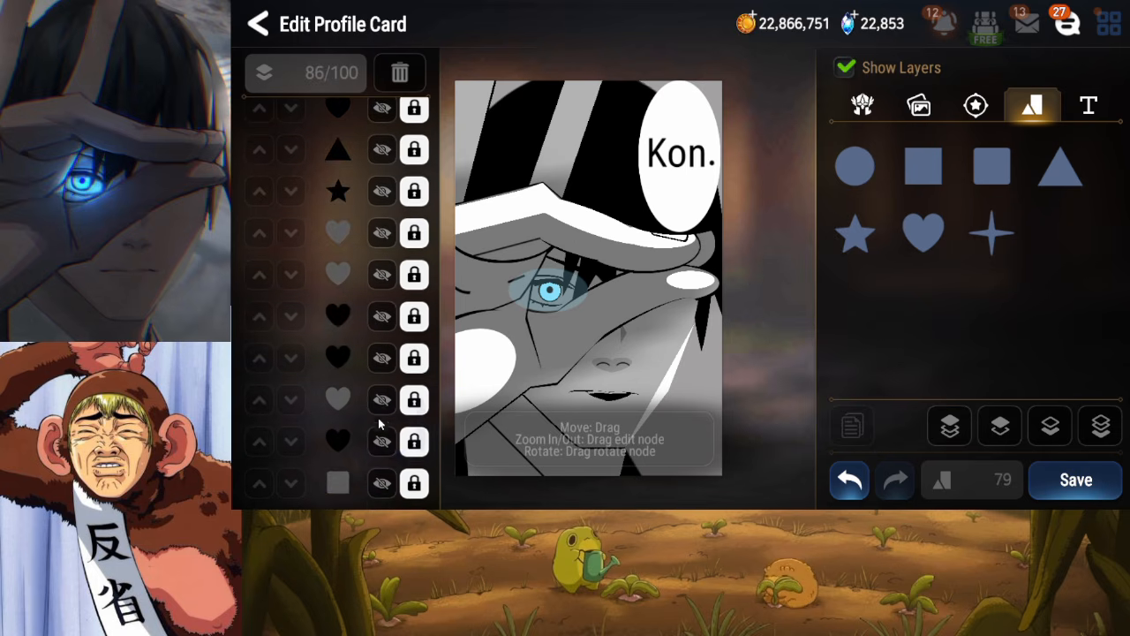
pyautogui.click(378, 441)
pyautogui.click(410, 442)
pyautogui.moveTo(603, 372)
pyautogui.mouseDown()
pyautogui.moveTo(617, 405)
pyautogui.moveTo(610, 369)
pyautogui.mouseUp()
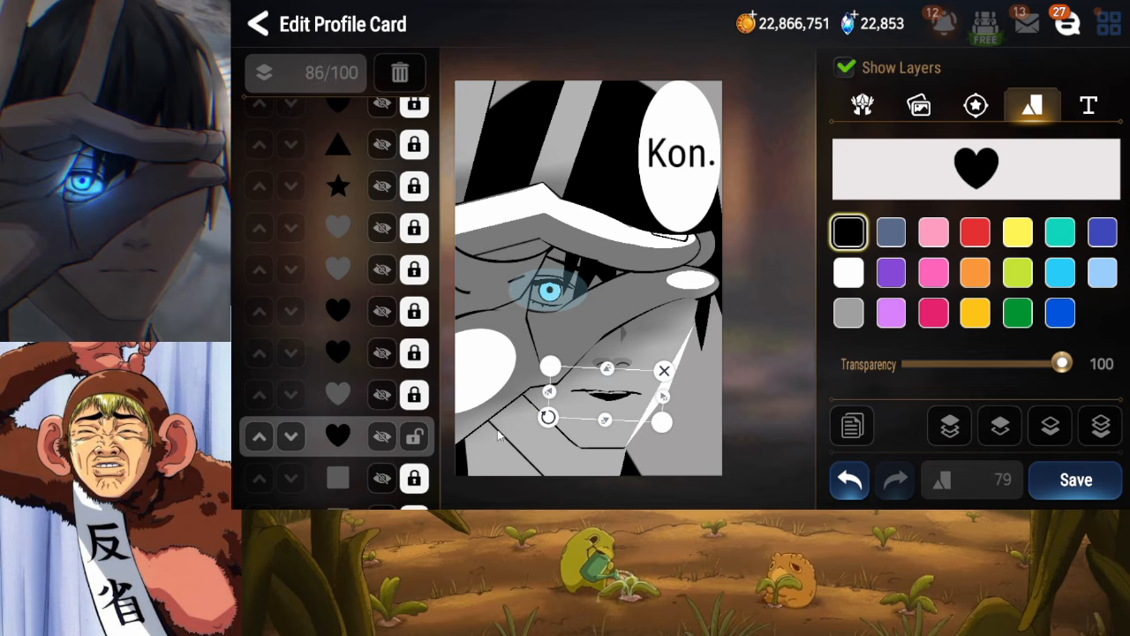
pyautogui.click(439, 433)
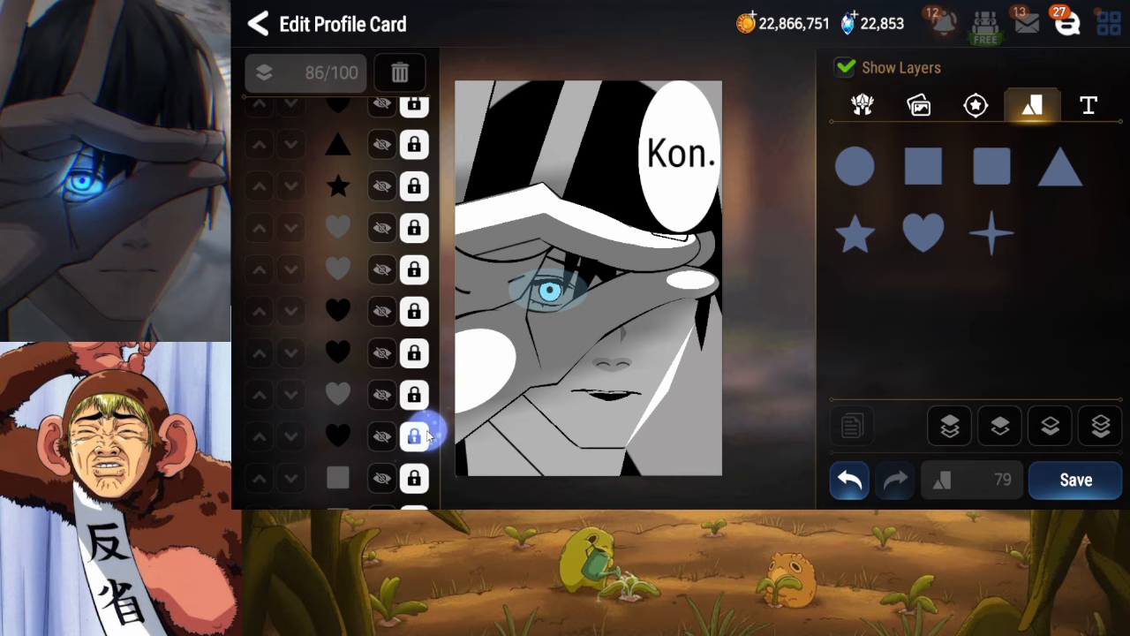
pyautogui.click(1086, 493)
# Compare the mouth with the two topmost black hearts hidden and shown, and delete both hearts
pyautogui.scroll(10, 368, 327)
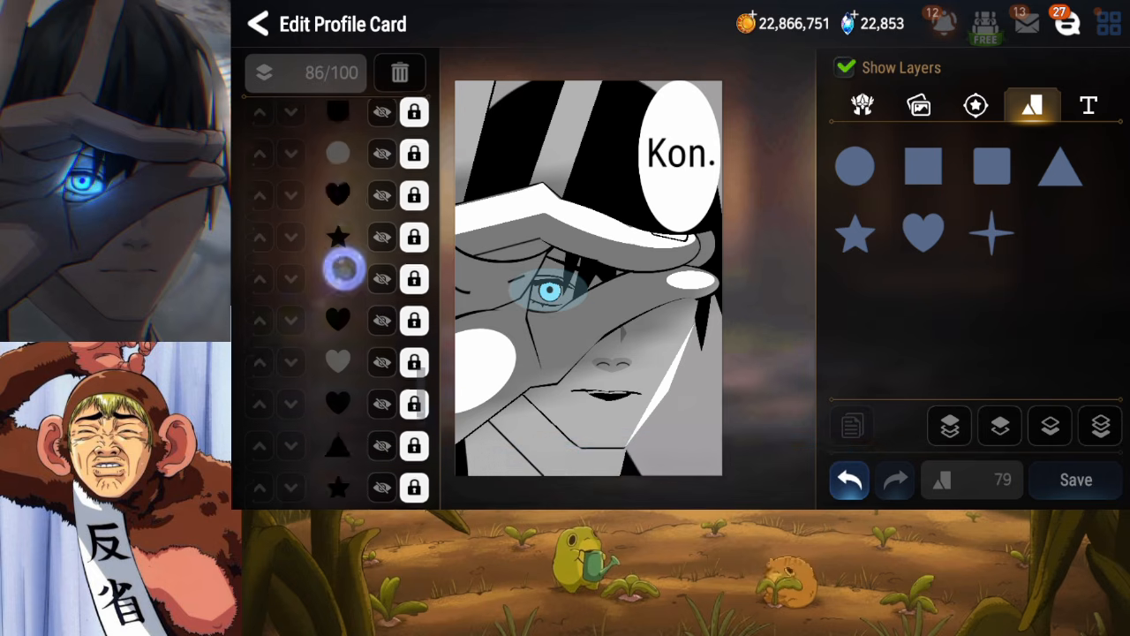
pyautogui.scroll(-5, 354, 282)
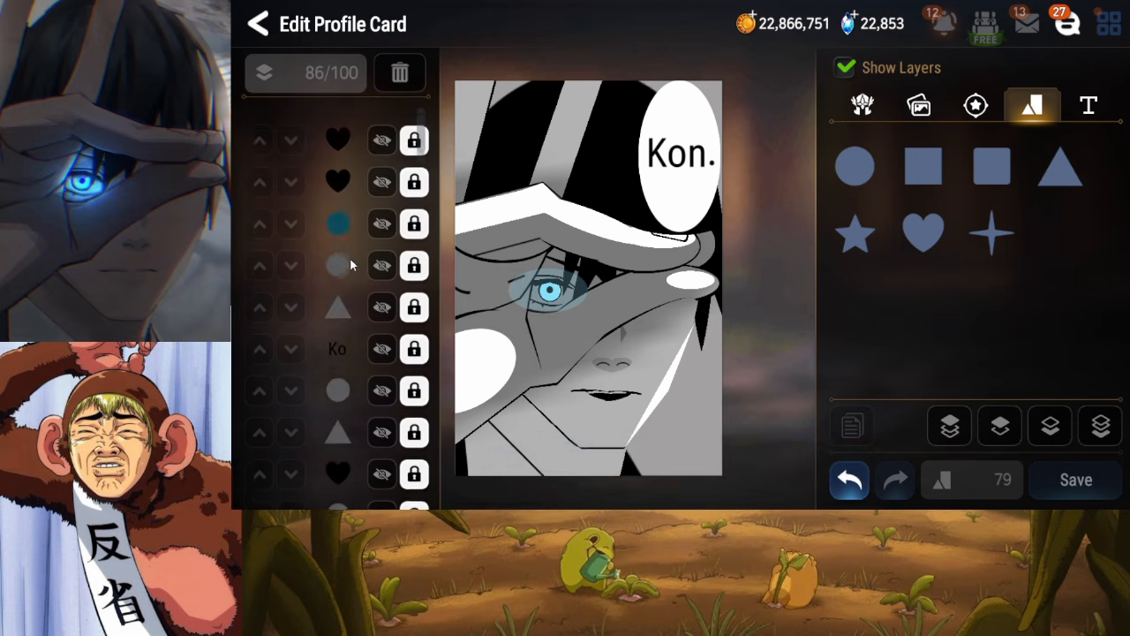
pyautogui.click(378, 163)
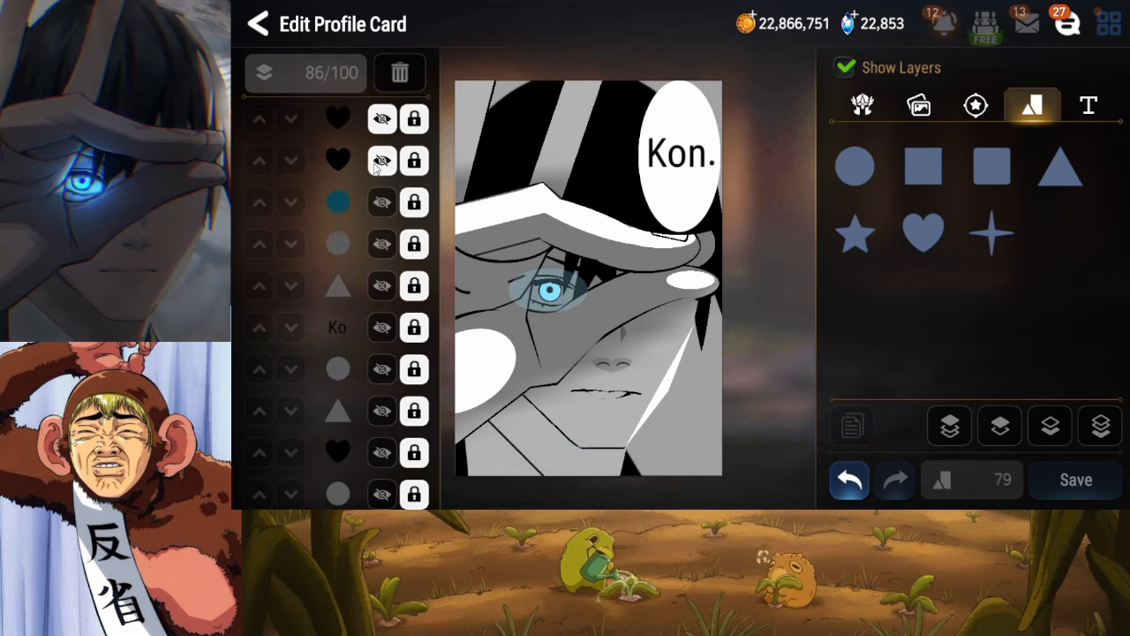
pyautogui.click(378, 124)
pyautogui.click(382, 162)
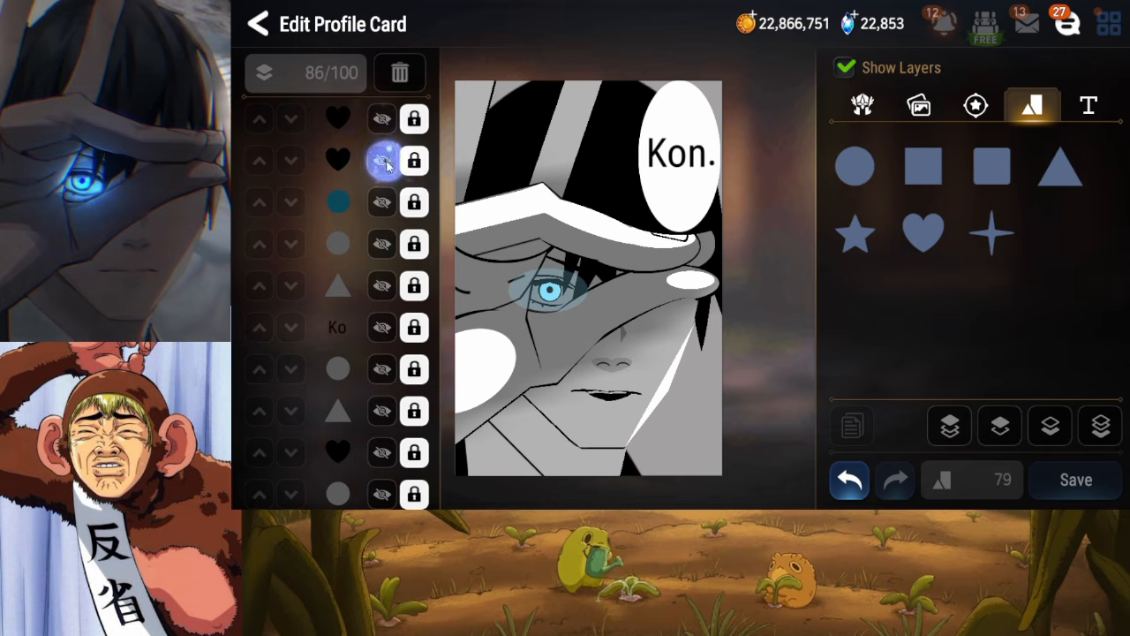
pyautogui.click(385, 163)
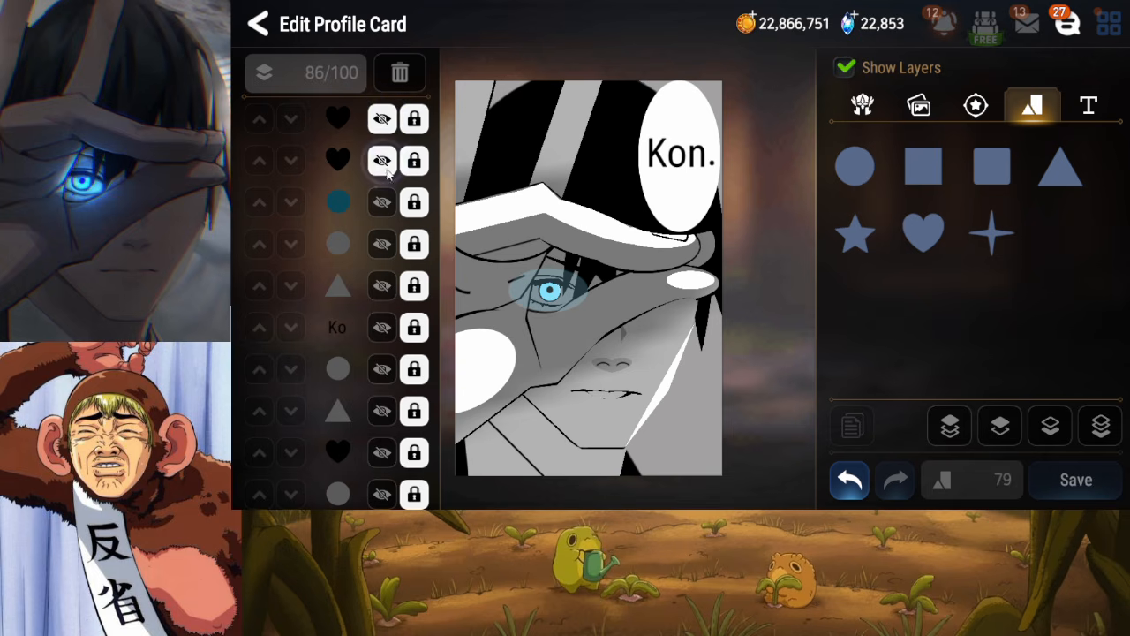
pyautogui.click(414, 115)
pyautogui.click(412, 76)
pyautogui.click(416, 125)
pyautogui.click(400, 73)
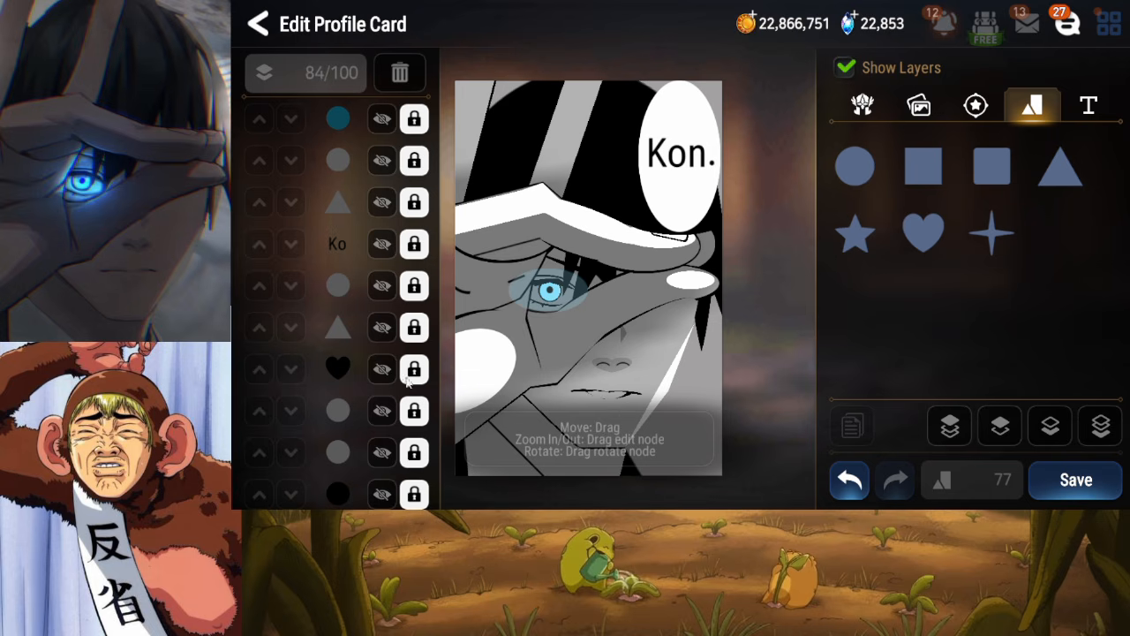
# Enlarge the upper of the two black hearts beneath the white lip hearts to outline the lower lip, lock it, and save the card
pyautogui.scroll(-5, 354, 346)
pyautogui.scroll(-10, 354, 346)
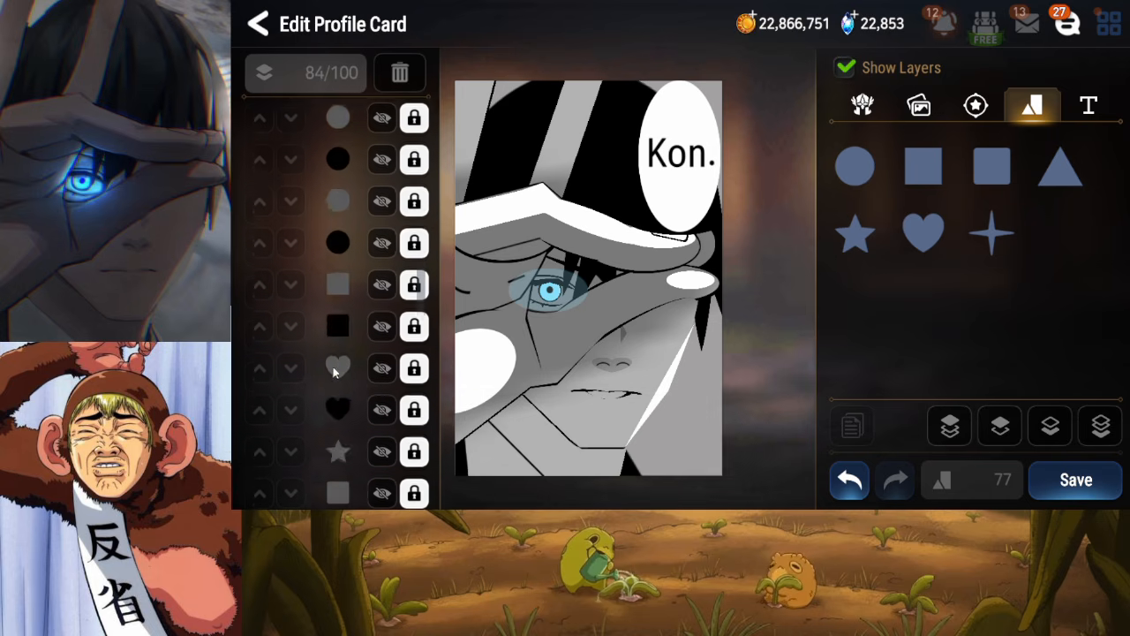
pyautogui.scroll(-10, 354, 346)
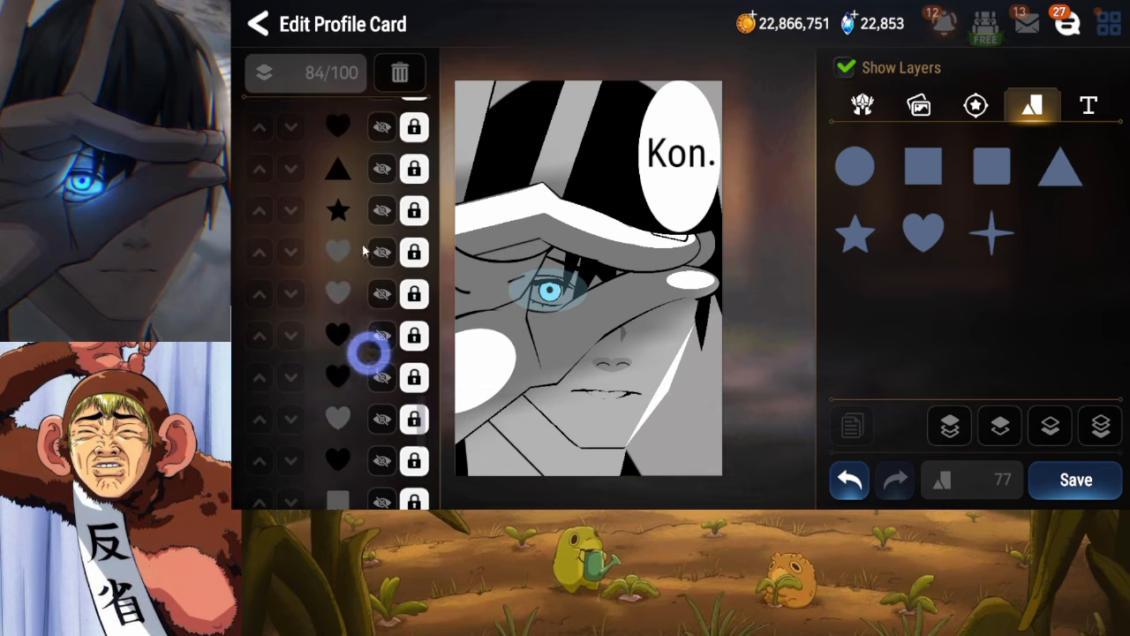
pyautogui.click(379, 345)
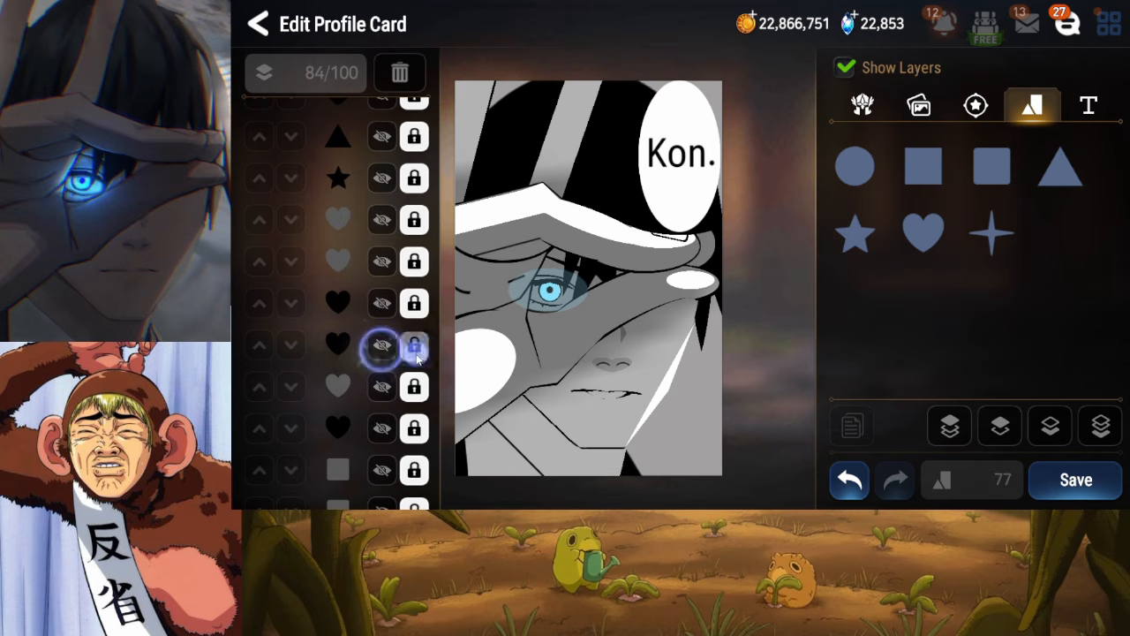
pyautogui.moveTo(623, 422); pyautogui.dragTo(589, 425)
pyautogui.click(427, 426)
pyautogui.click(392, 387)
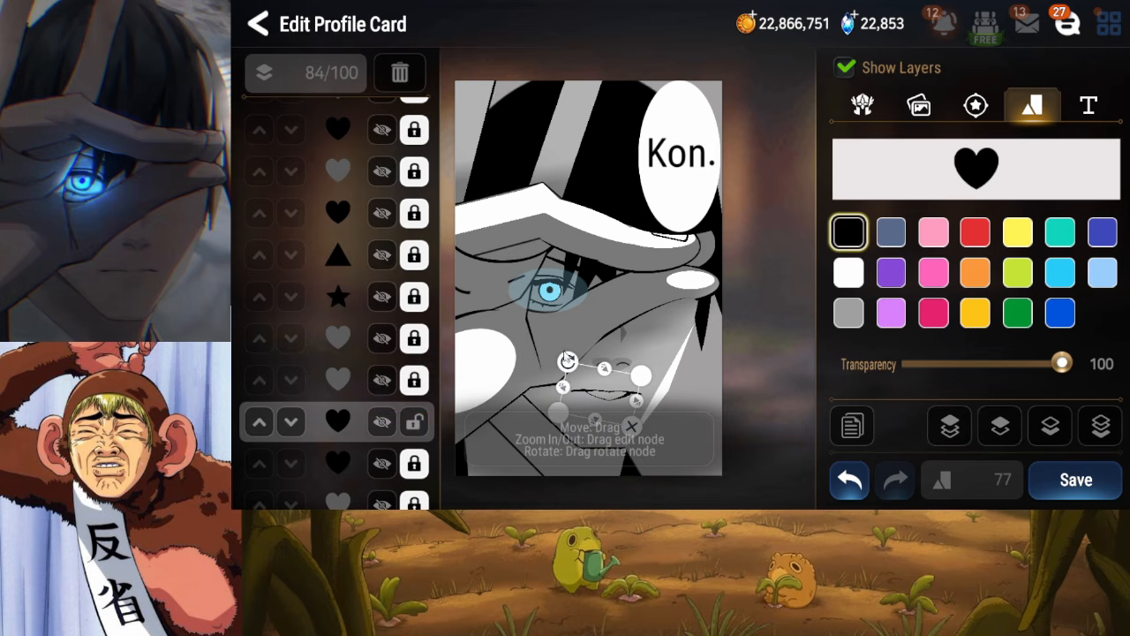
pyautogui.moveTo(567, 360); pyautogui.dragTo(577, 393)
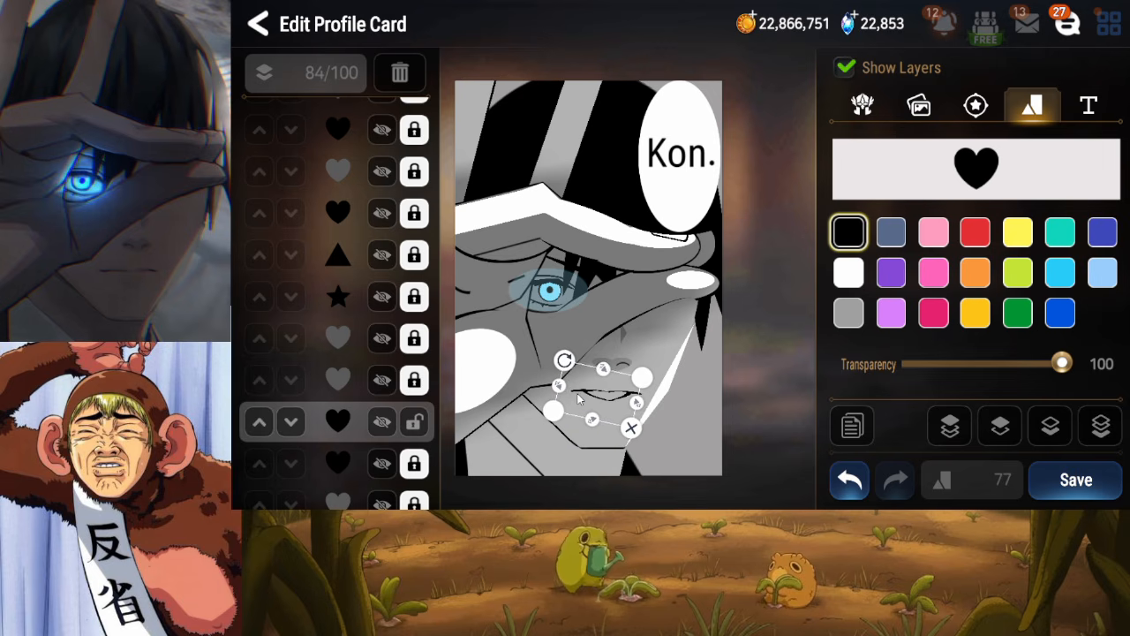
pyautogui.click(484, 424)
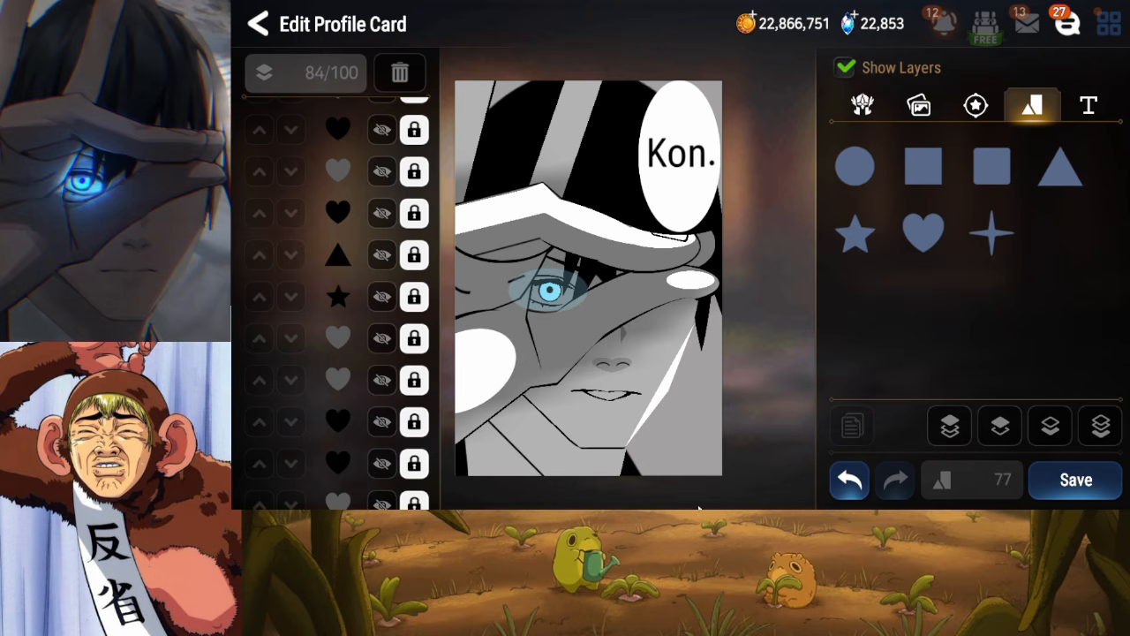
pyautogui.click(1047, 497)
# Add a circle over the lower face and place it in the layer order directly above the lowest black mouth heart
pyautogui.click(855, 166)
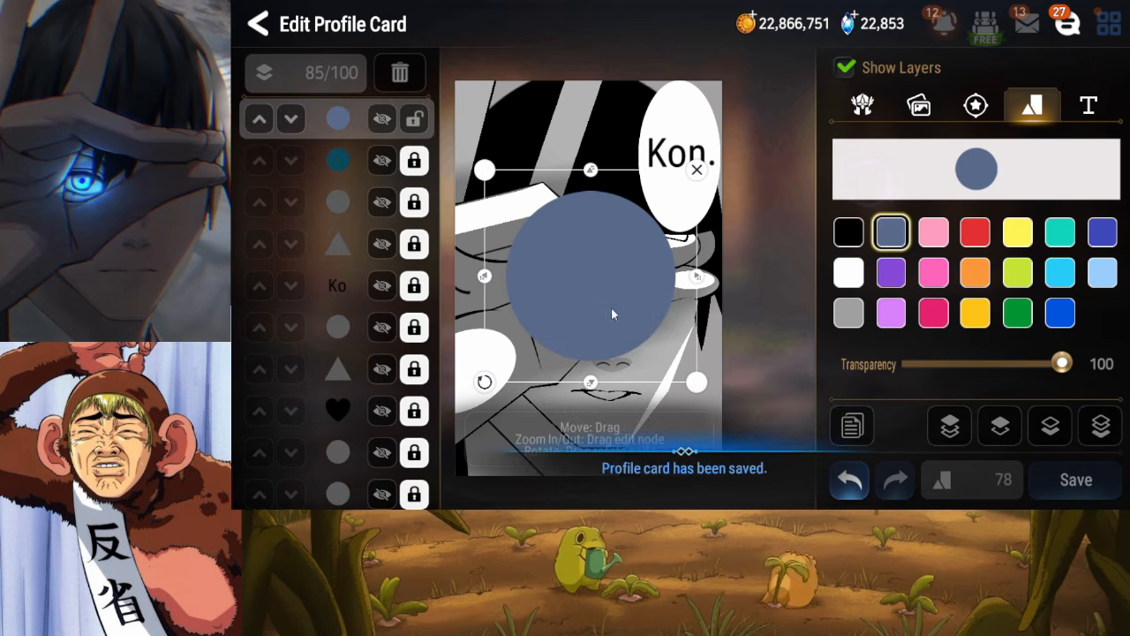
pyautogui.click(1000, 427)
pyautogui.click(1000, 426)
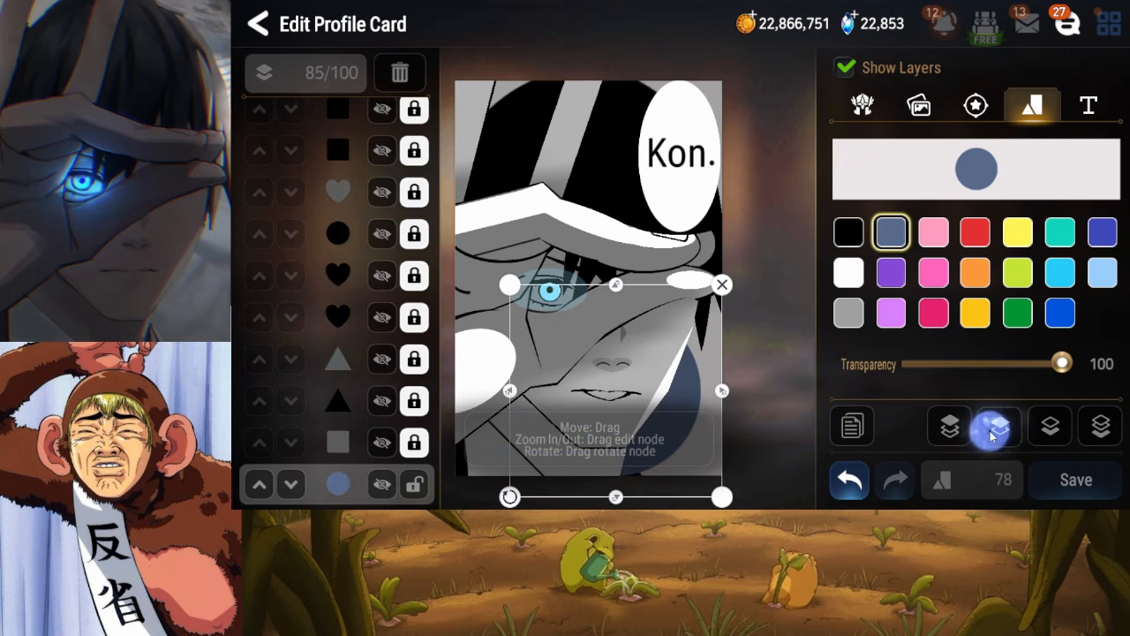
pyautogui.click(1000, 427)
pyautogui.click(993, 428)
pyautogui.click(993, 428)
pyautogui.click(992, 428)
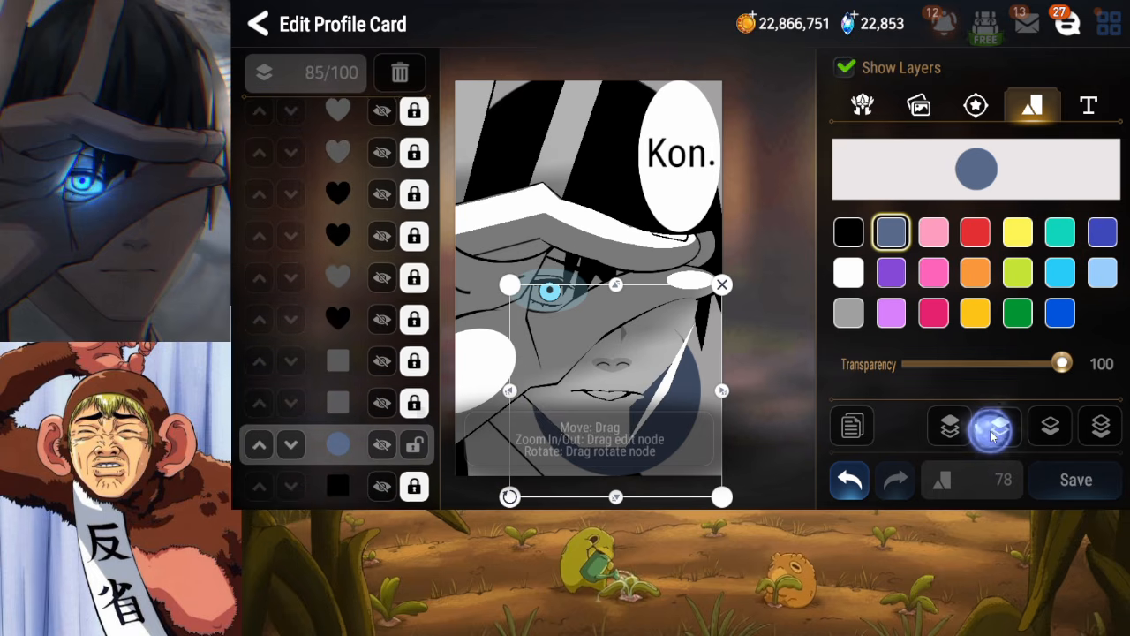
pyautogui.click(993, 429)
# Flatten and narrow the new circle into a short stroke just below the lower lip, and colour it black
pyautogui.moveTo(620, 288); pyautogui.dragTo(632, 370)
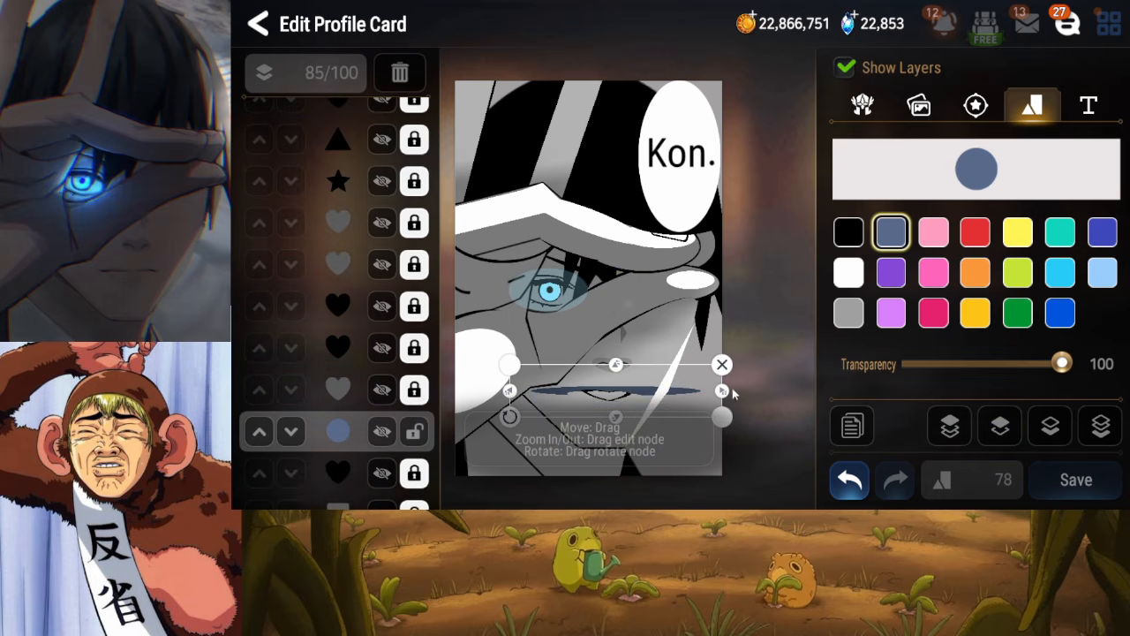
pyautogui.moveTo(725, 390); pyautogui.dragTo(632, 410)
pyautogui.moveTo(701, 409); pyautogui.dragTo(602, 420)
pyautogui.click(848, 237)
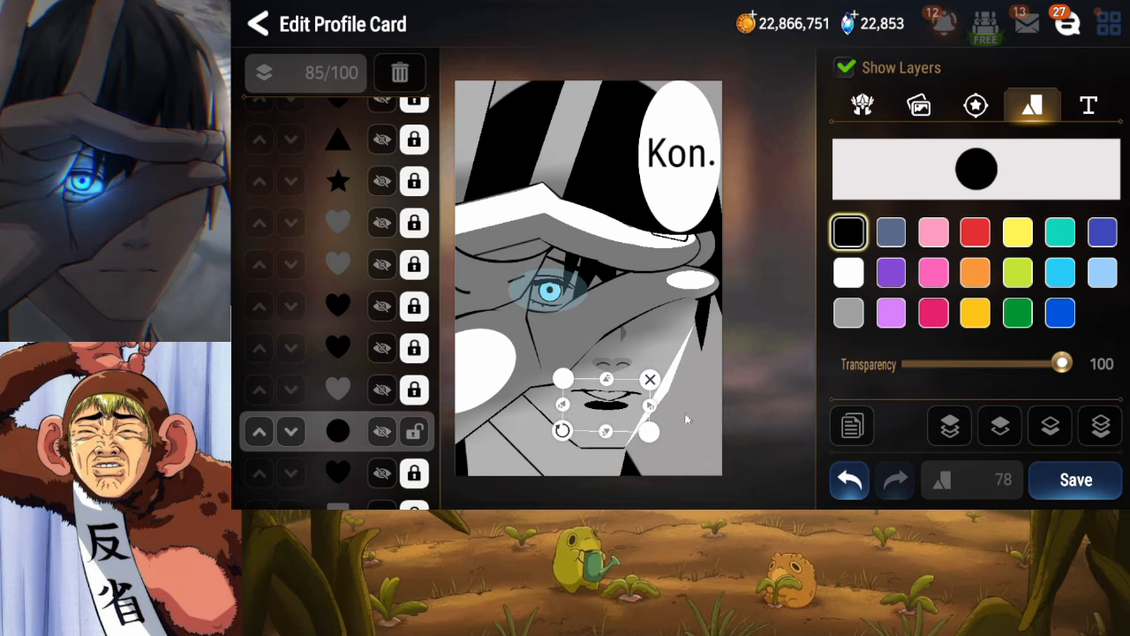
# Duplicate the black circle below the lip and raise the copy in the layer order to directly above the original
pyautogui.click(853, 428)
pyautogui.click(1005, 433)
pyautogui.click(1007, 435)
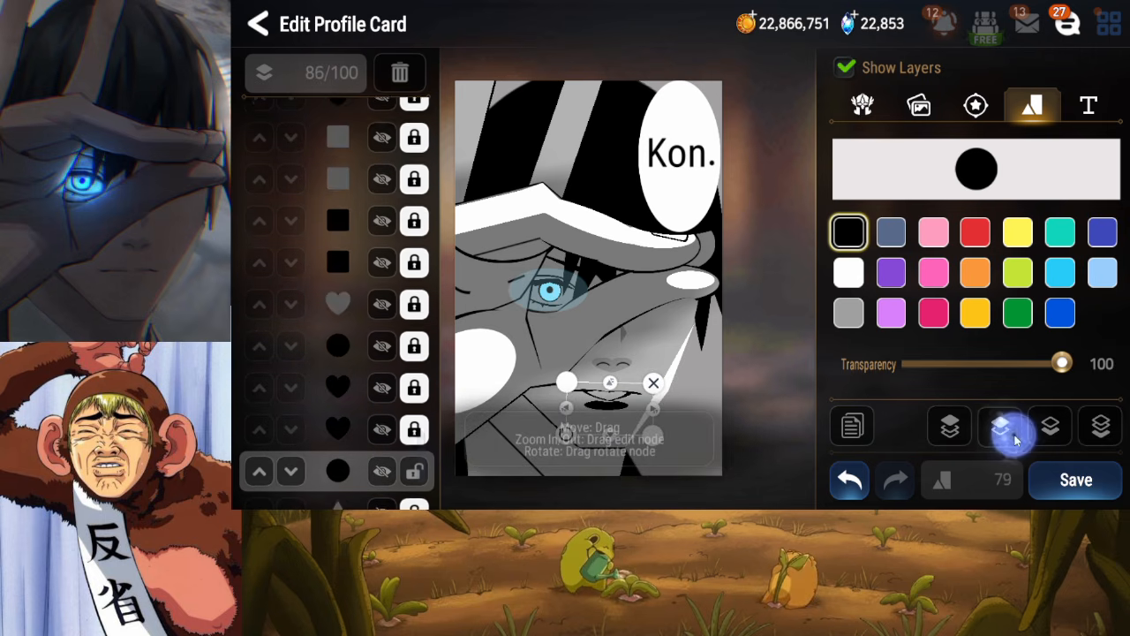
pyautogui.click(1014, 437)
pyautogui.click(1015, 436)
pyautogui.click(1015, 436)
pyautogui.click(1015, 436)
pyautogui.click(1015, 437)
pyautogui.click(1015, 436)
pyautogui.click(1015, 437)
pyautogui.click(1015, 437)
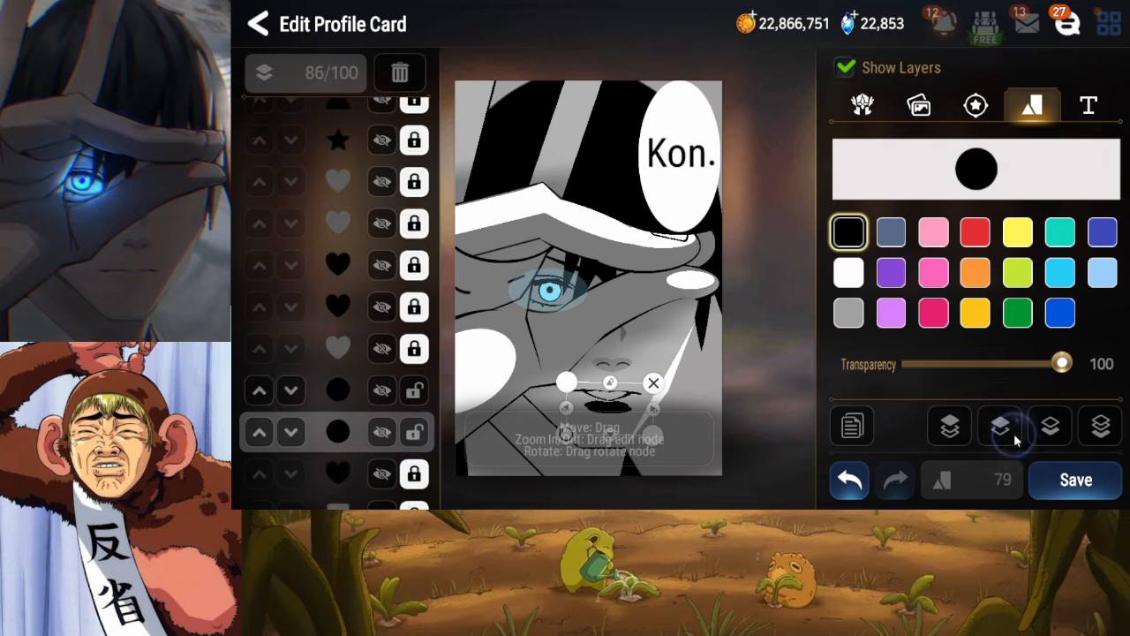
pyautogui.click(1015, 436)
# Lock the original black circle, colour its copy white, and shift the copy slightly up to leave a thin shadow line
pyautogui.click(405, 469)
pyautogui.click(844, 283)
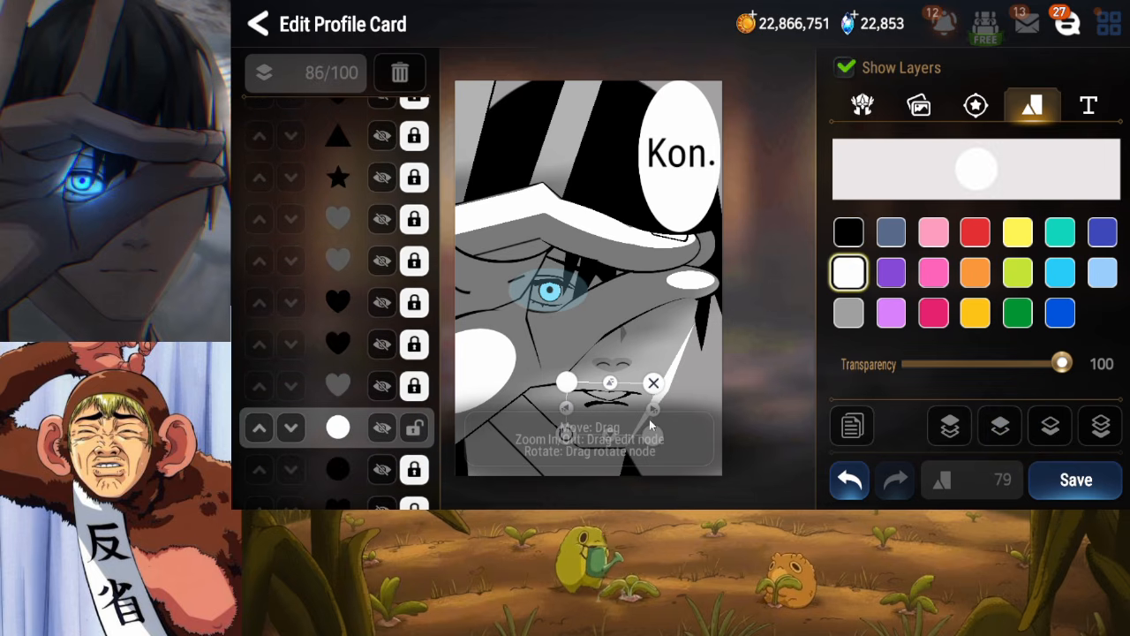
pyautogui.moveTo(626, 421); pyautogui.dragTo(623, 417)
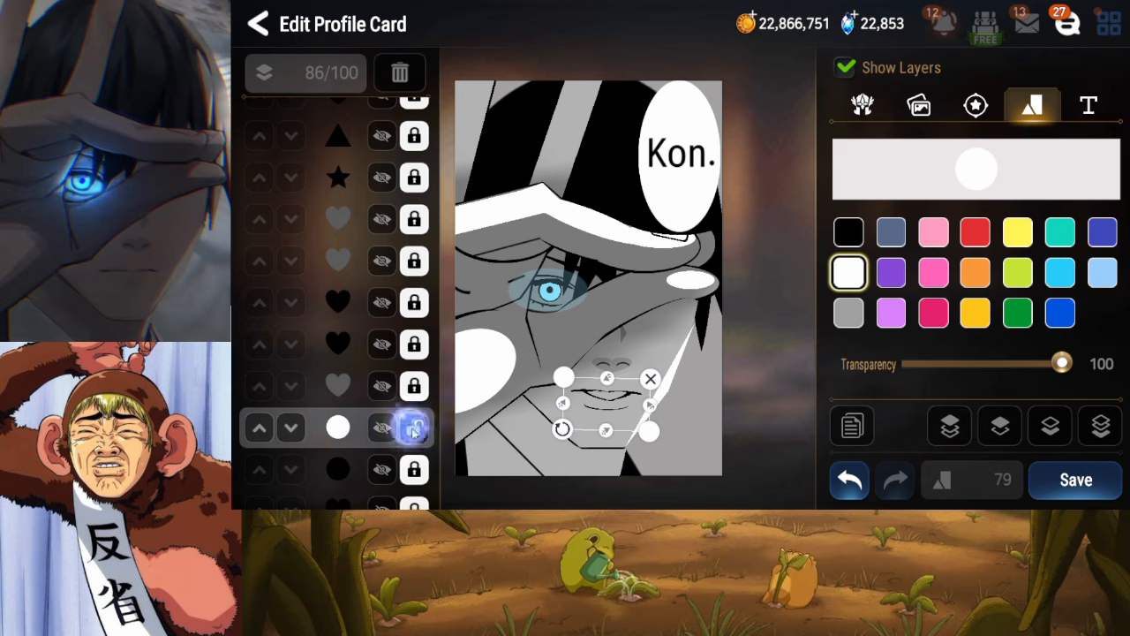
# Lock the white circle, thicken the black circle's shadow line below the lip, set its transparency to 41, and save the card
pyautogui.click(413, 429)
pyautogui.click(413, 469)
pyautogui.moveTo(643, 412); pyautogui.dragTo(607, 435)
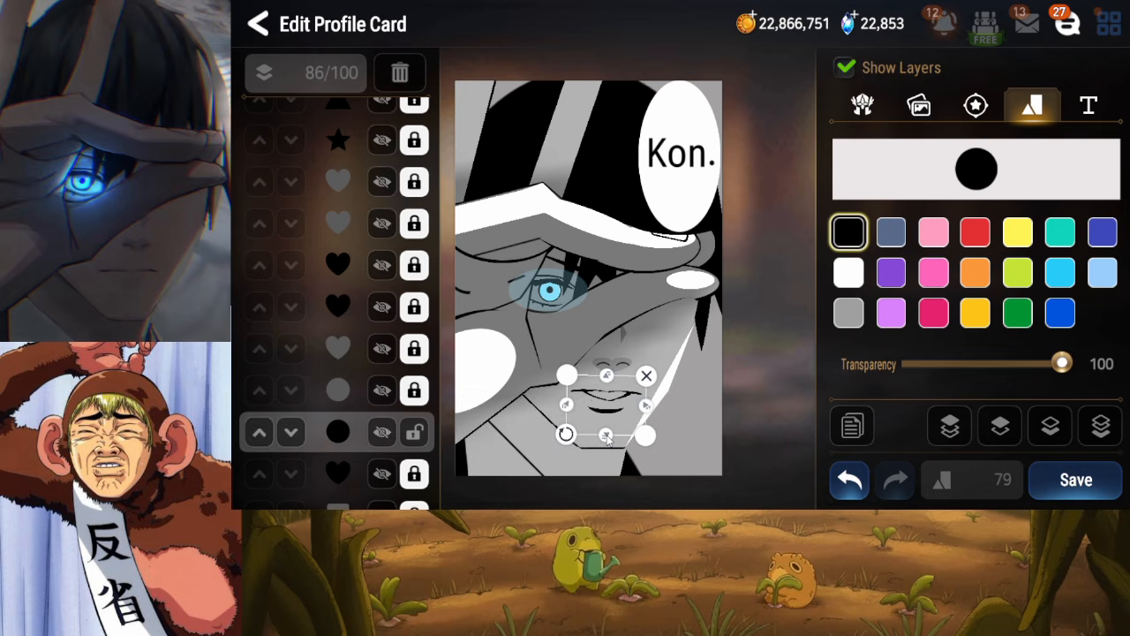
pyautogui.moveTo(1062, 363); pyautogui.dragTo(967, 369)
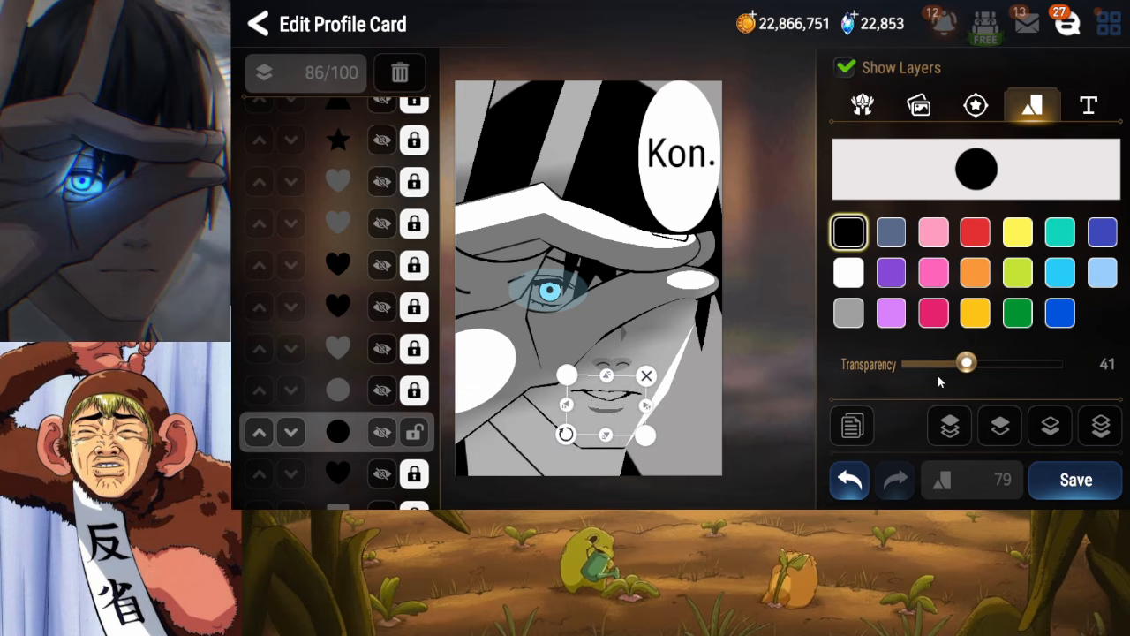
pyautogui.click(441, 433)
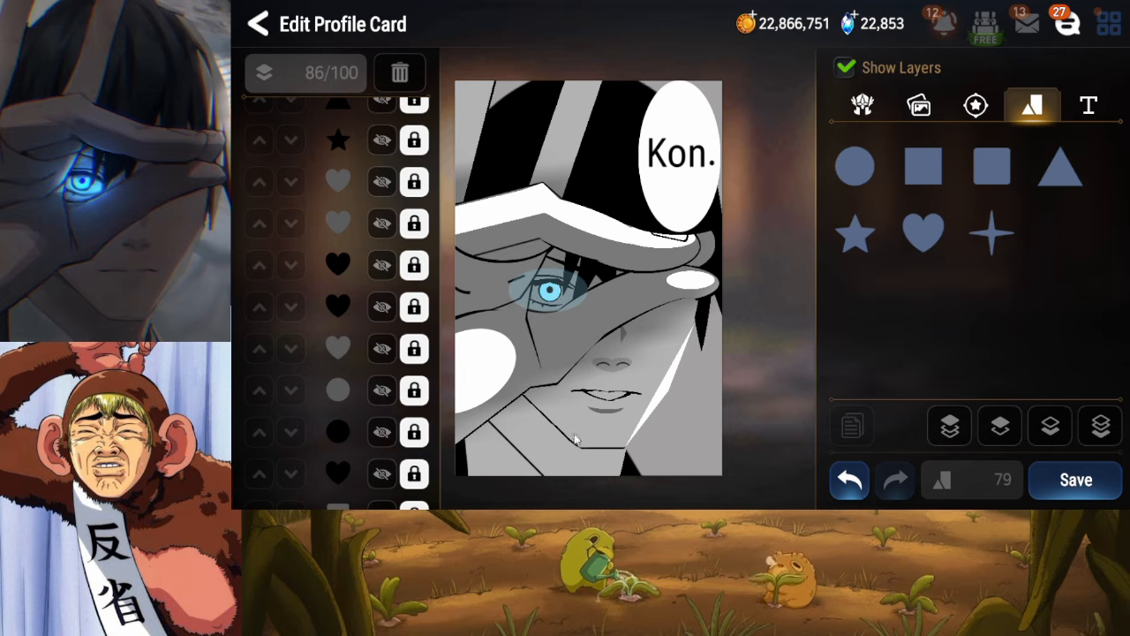
pyautogui.click(1059, 491)
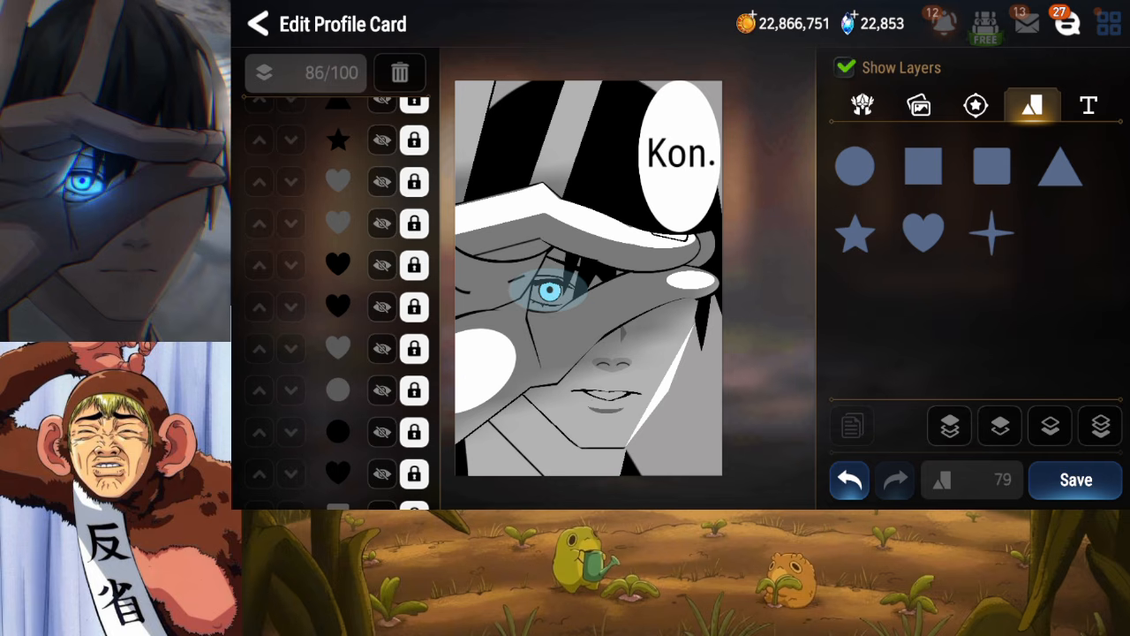
# Duplicate the large white heart shaping the lower face and place the copy directly below the original in the layer order
pyautogui.moveTo(370, 411); pyautogui.dragTo(360, 221)
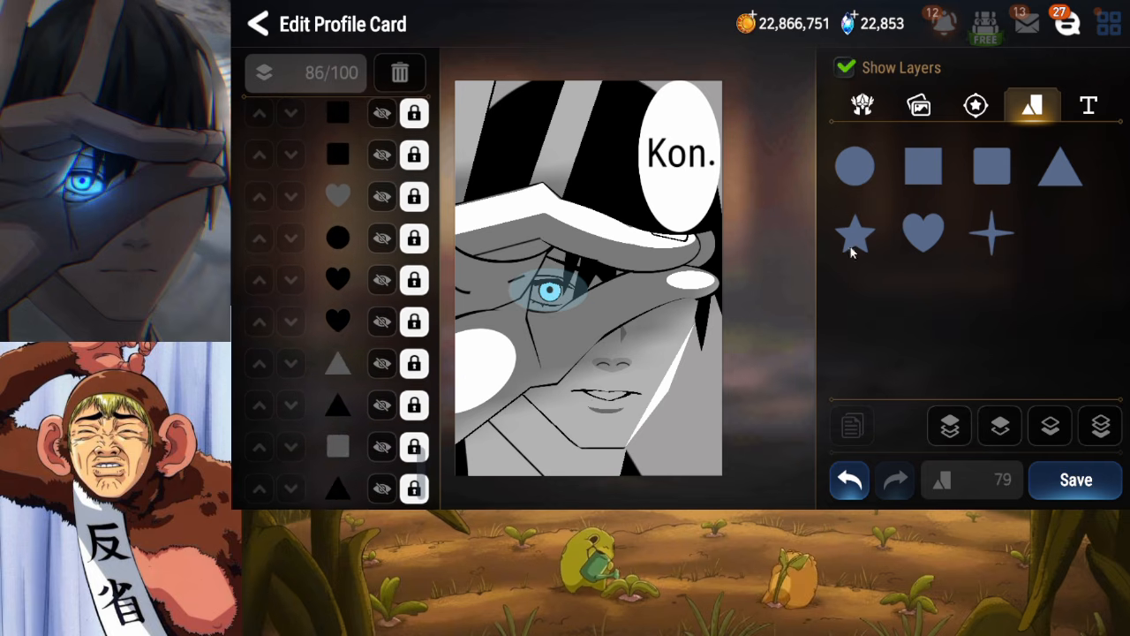
pyautogui.click(377, 202)
pyautogui.click(380, 201)
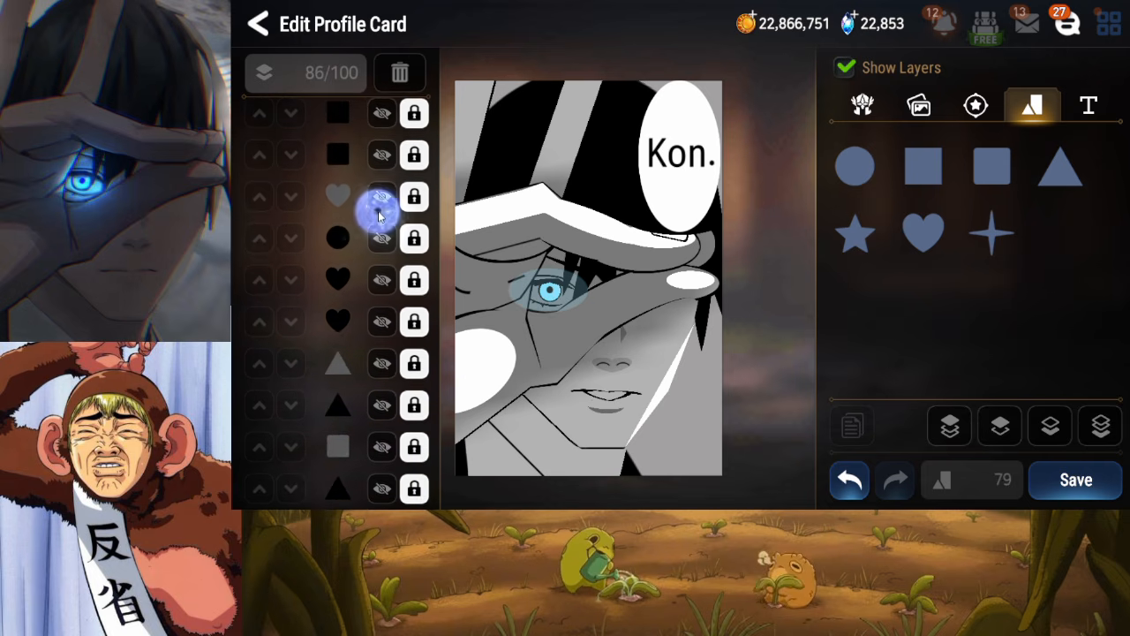
pyautogui.click(415, 198)
pyautogui.click(845, 426)
pyautogui.click(1097, 434)
pyautogui.click(993, 433)
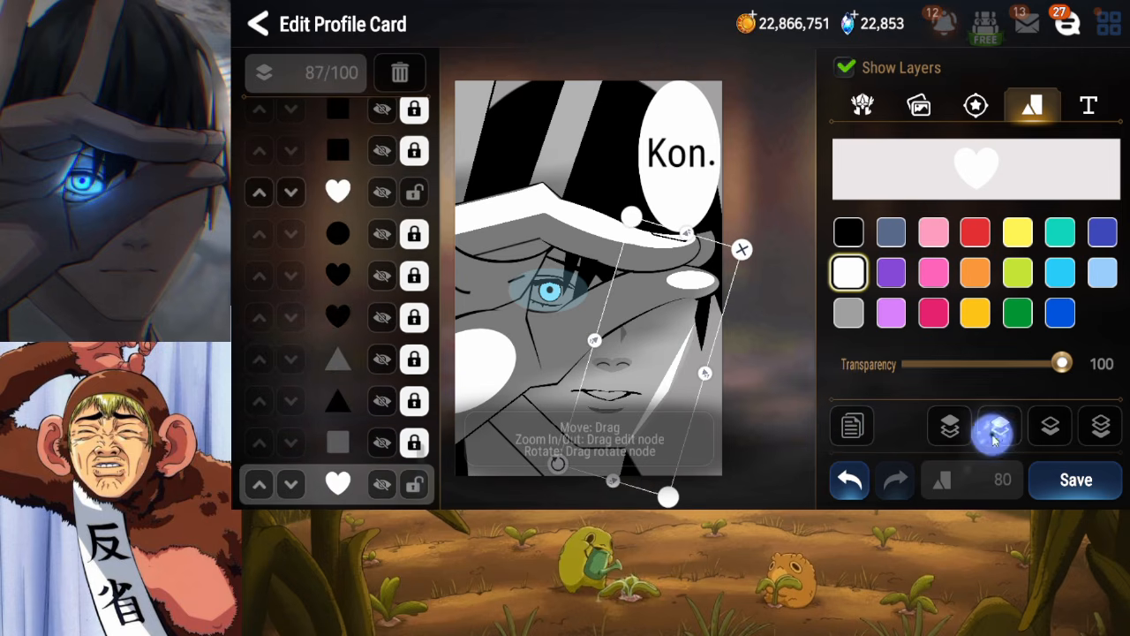
pyautogui.click(993, 434)
pyautogui.click(994, 434)
pyautogui.click(993, 433)
pyautogui.click(993, 434)
pyautogui.click(993, 434)
pyautogui.click(993, 433)
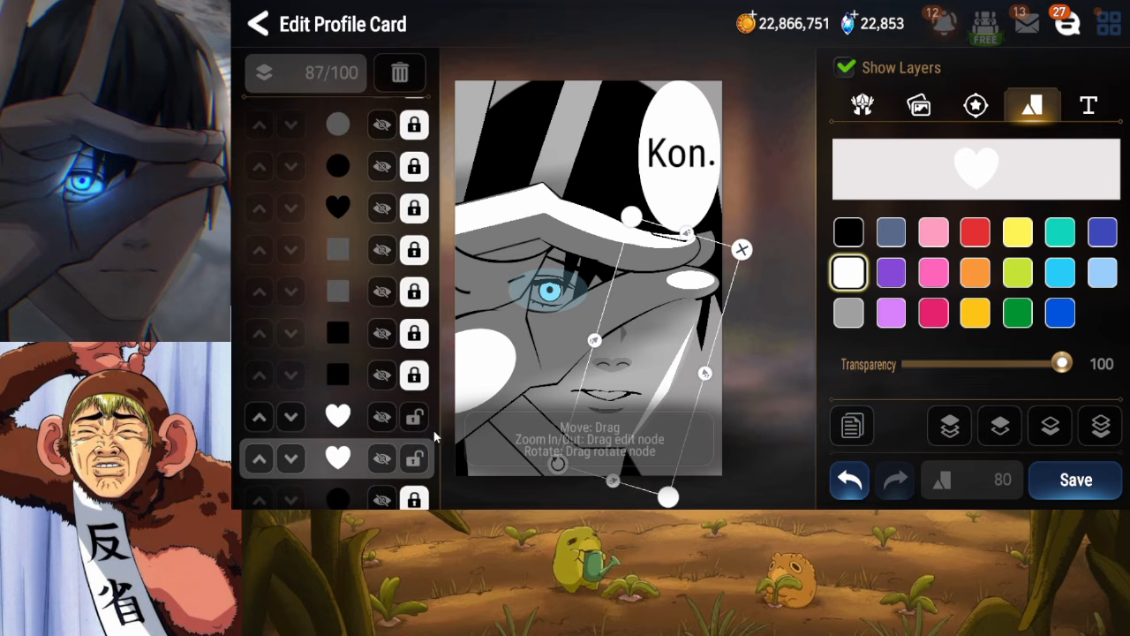
# Lock the original white heart, colour the copy beneath it black, and shift the copy slightly up before locking it
pyautogui.click(415, 416)
pyautogui.click(848, 232)
pyautogui.moveTo(672, 322); pyautogui.dragTo(667, 304)
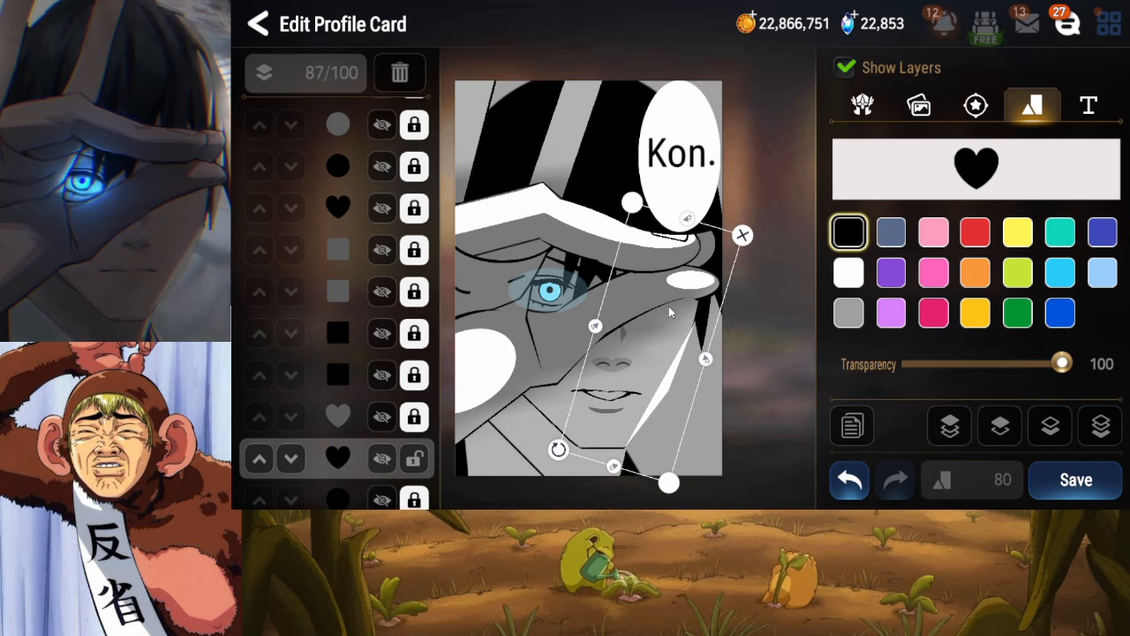
pyautogui.click(413, 461)
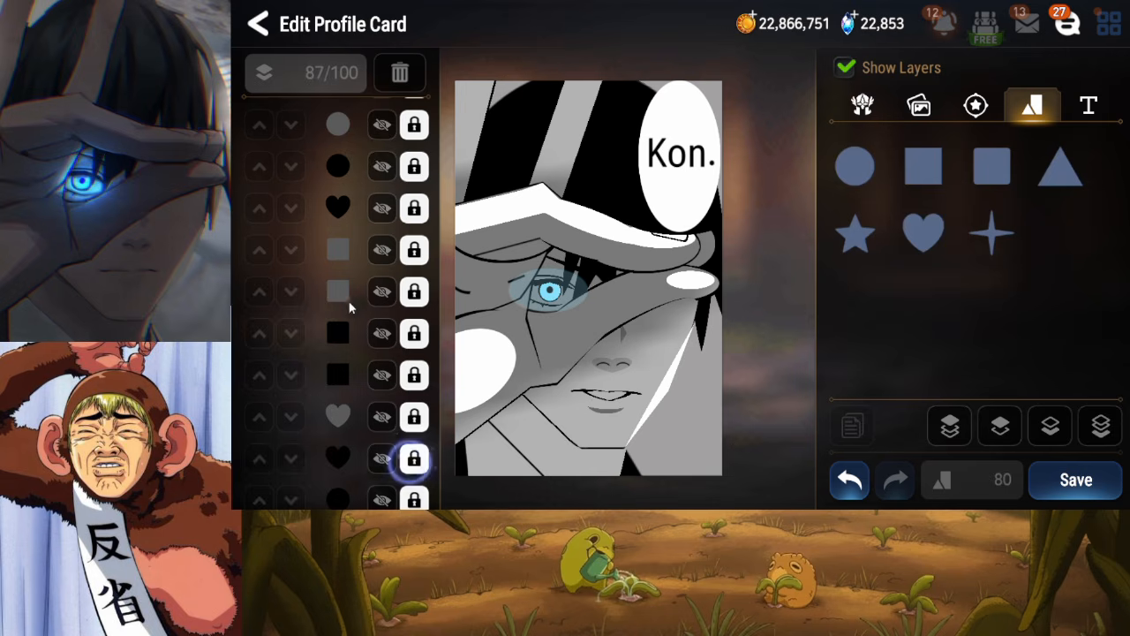
# Set the transparency of the white highlight triangle along the jaw to 75, nudge it slightly, and save the card
pyautogui.moveTo(351, 307); pyautogui.dragTo(327, 502)
pyautogui.moveTo(262, 293); pyautogui.dragTo(299, 507)
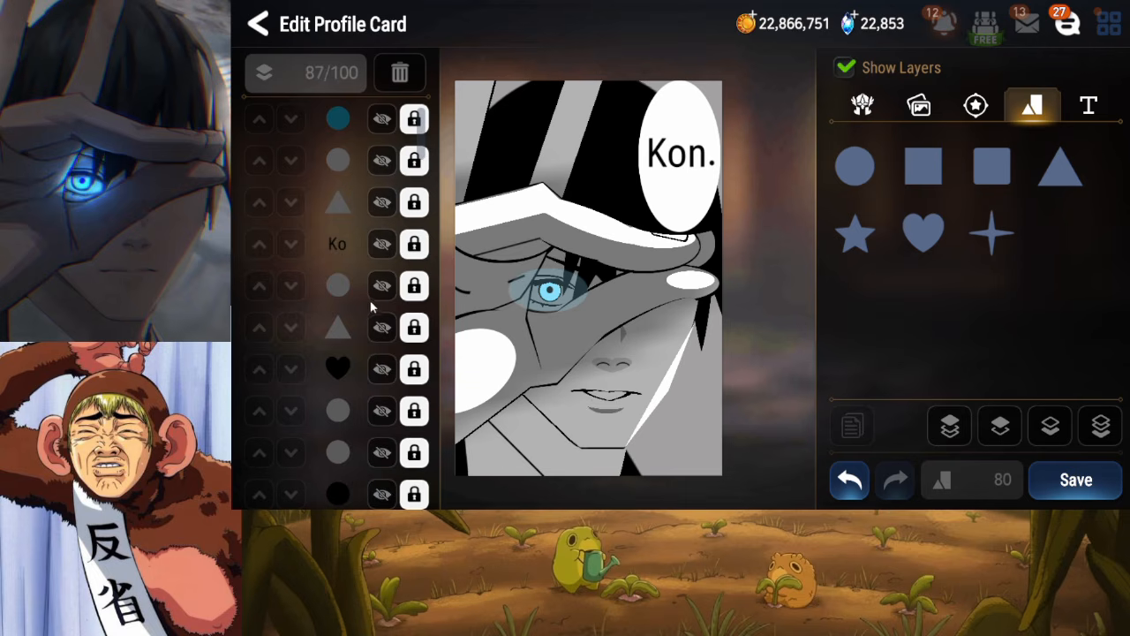
pyautogui.click(373, 322)
pyautogui.moveTo(1062, 364); pyautogui.dragTo(1025, 371)
pyautogui.moveTo(679, 377)
pyautogui.mouseDown()
pyautogui.moveTo(669, 363)
pyautogui.moveTo(676, 375)
pyautogui.mouseUp()
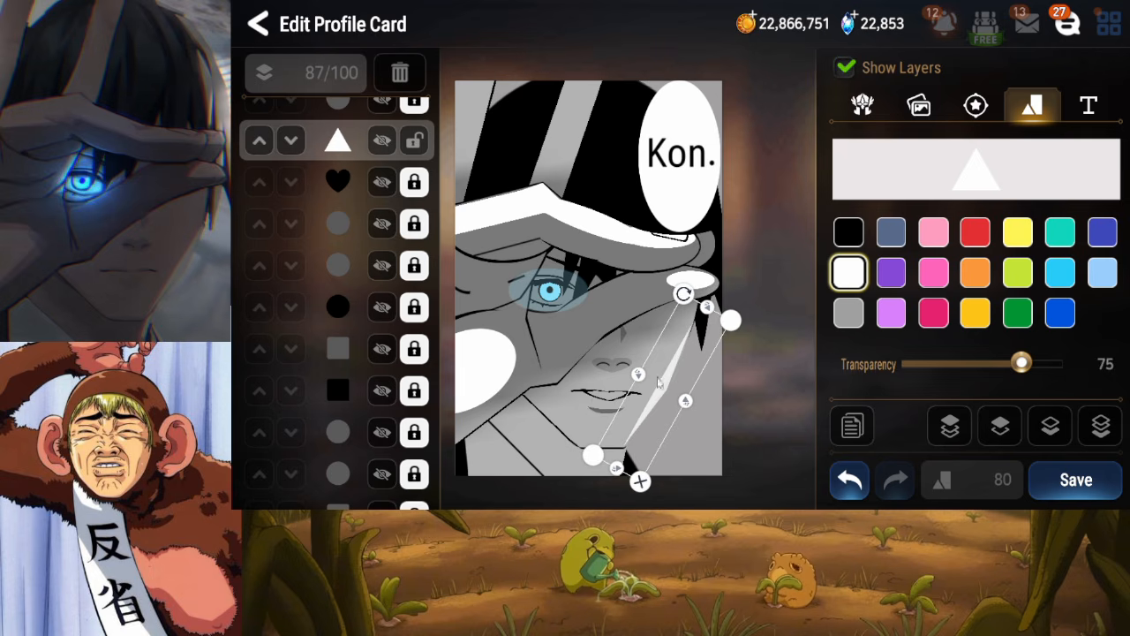
pyautogui.click(753, 445)
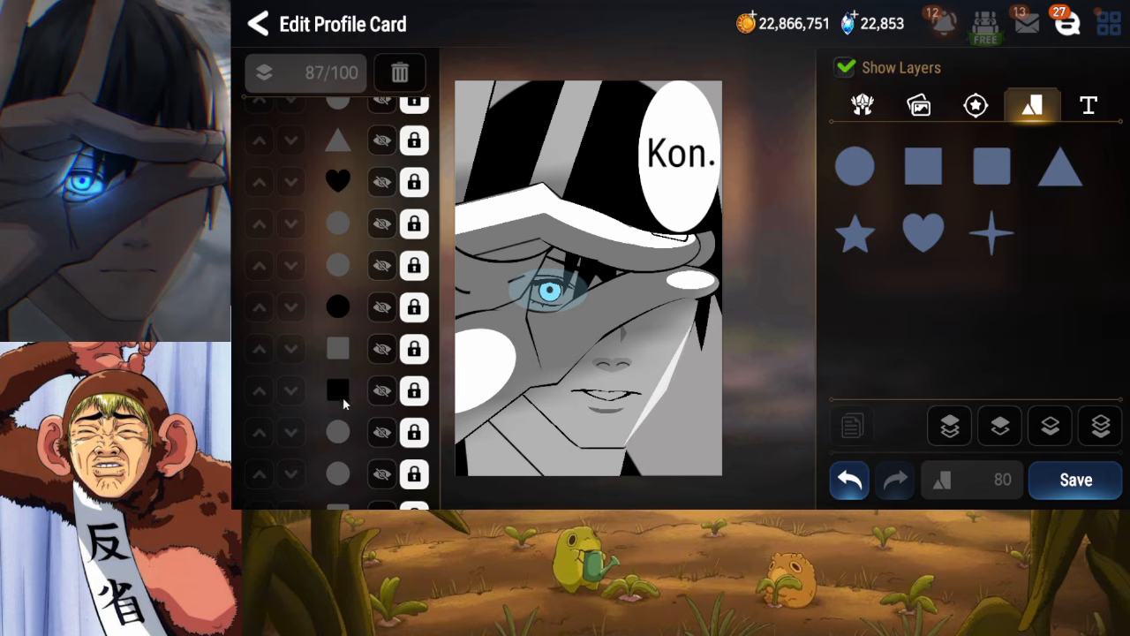
pyautogui.moveTo(345, 404); pyautogui.dragTo(323, 336)
pyautogui.click(1051, 491)
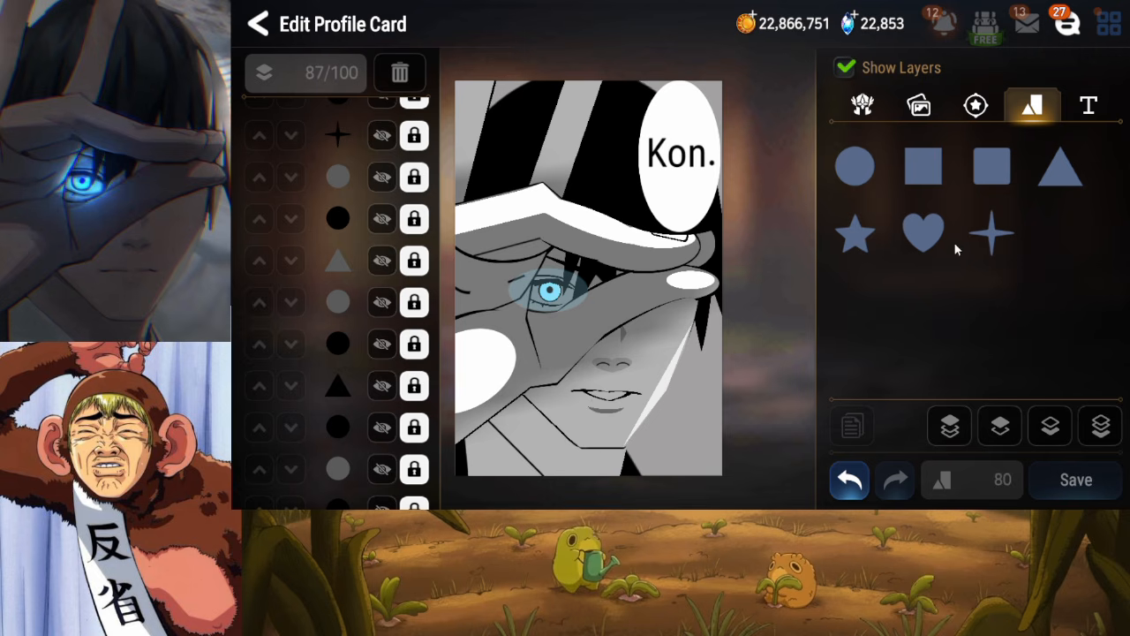
# Try a triangle as a neck shadow by adding it, rotating it, and enlarging it over the lower face
pyautogui.click(995, 228)
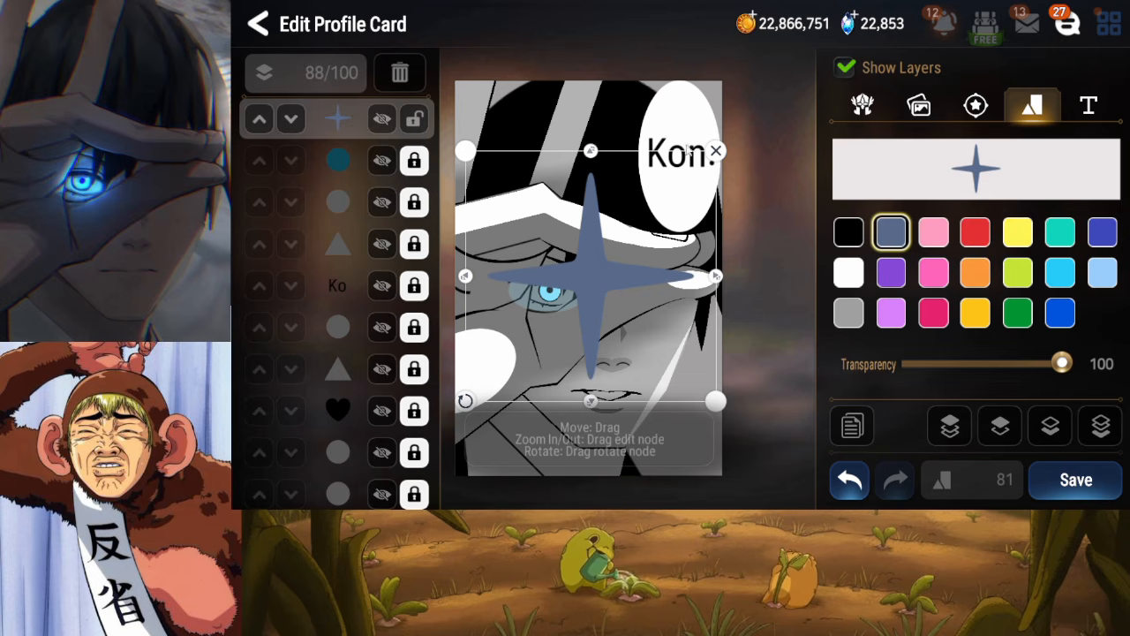
pyautogui.click(976, 168)
pyautogui.click(952, 173)
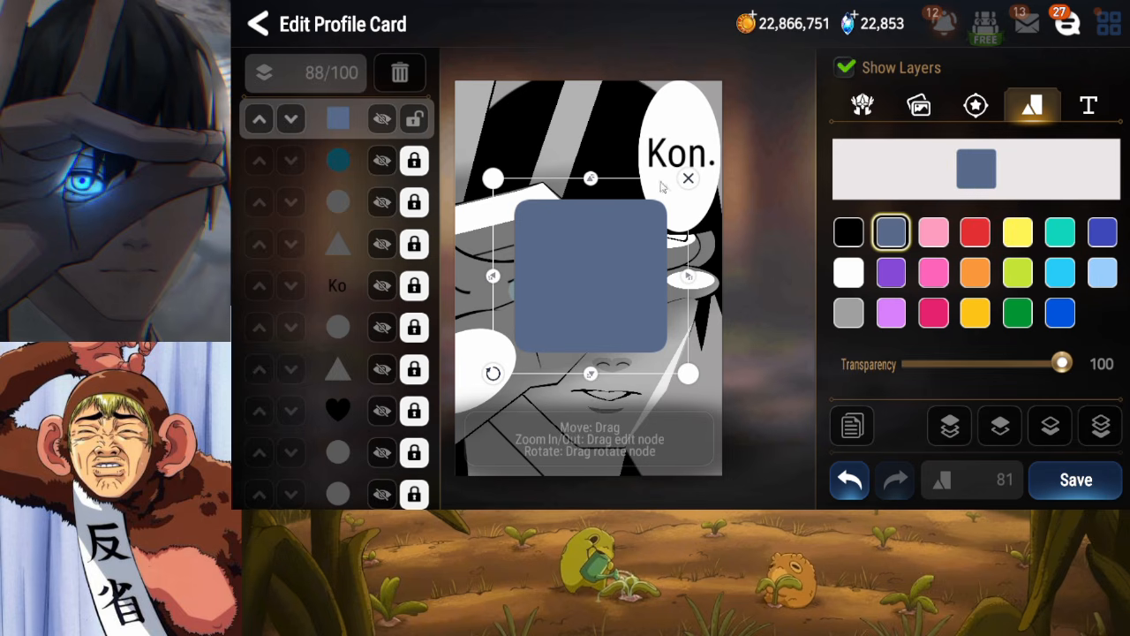
pyautogui.click(976, 167)
pyautogui.click(1050, 167)
pyautogui.moveTo(481, 391); pyautogui.dragTo(609, 190)
pyautogui.moveTo(572, 251); pyautogui.dragTo(557, 375)
pyautogui.moveTo(607, 295); pyautogui.dragTo(695, 320)
pyautogui.moveTo(652, 322); pyautogui.dragTo(611, 363)
# Try placing the triangle directly below the white triangle in the layer order and aligning it with the neck under the chin
pyautogui.click(1104, 432)
pyautogui.click(1002, 428)
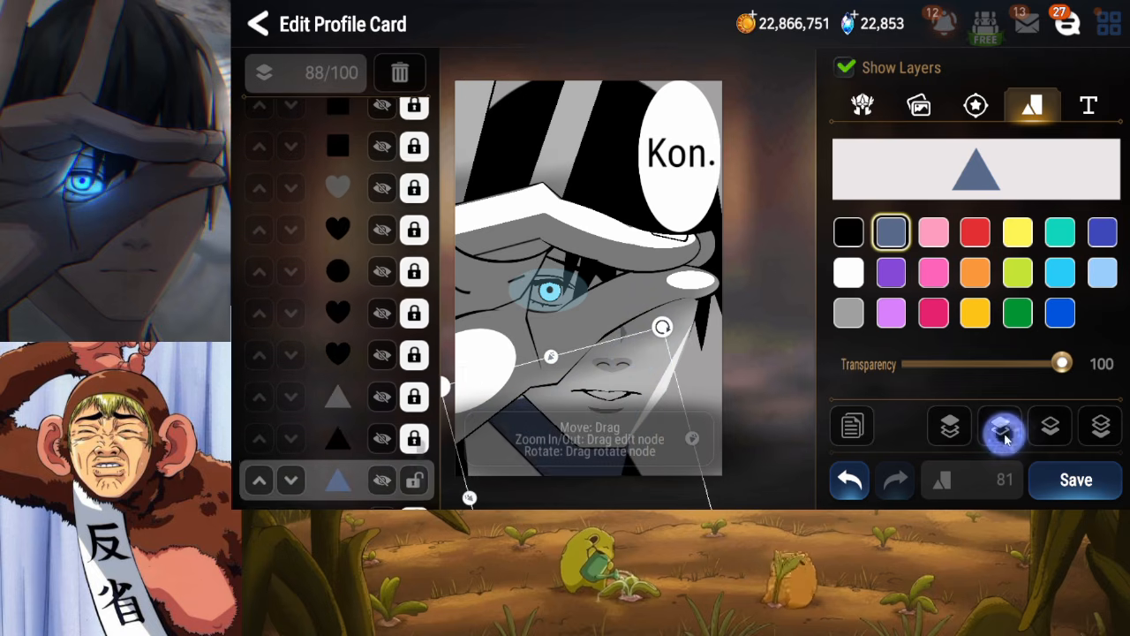
pyautogui.click(650, 329)
pyautogui.click(648, 367)
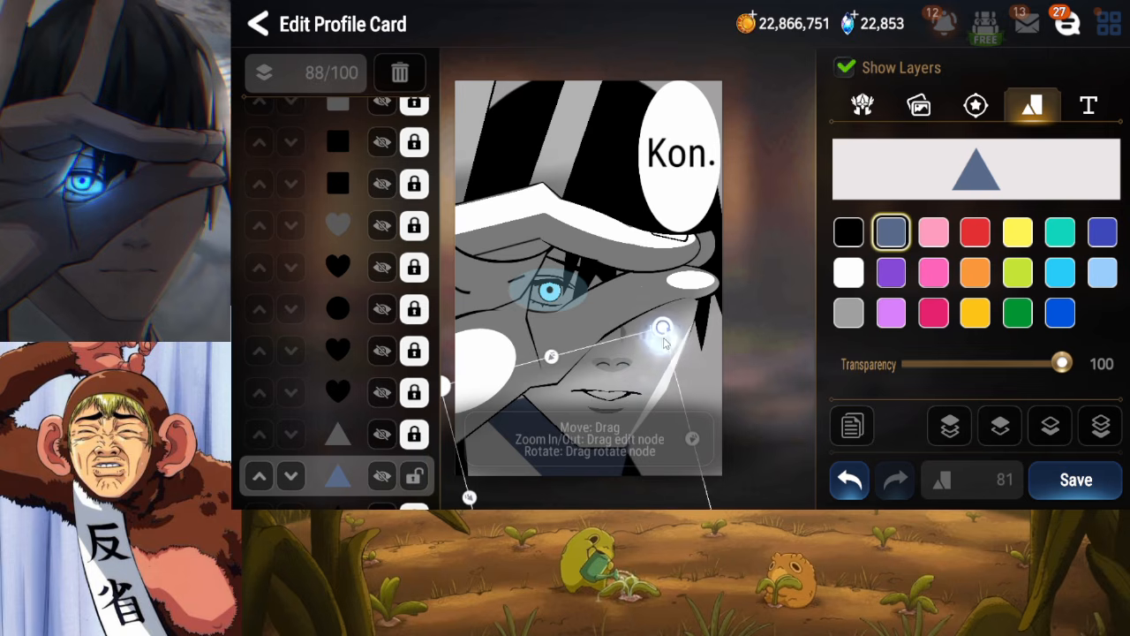
pyautogui.moveTo(662, 328); pyautogui.dragTo(681, 338)
pyautogui.moveTo(620, 389); pyautogui.dragTo(554, 290)
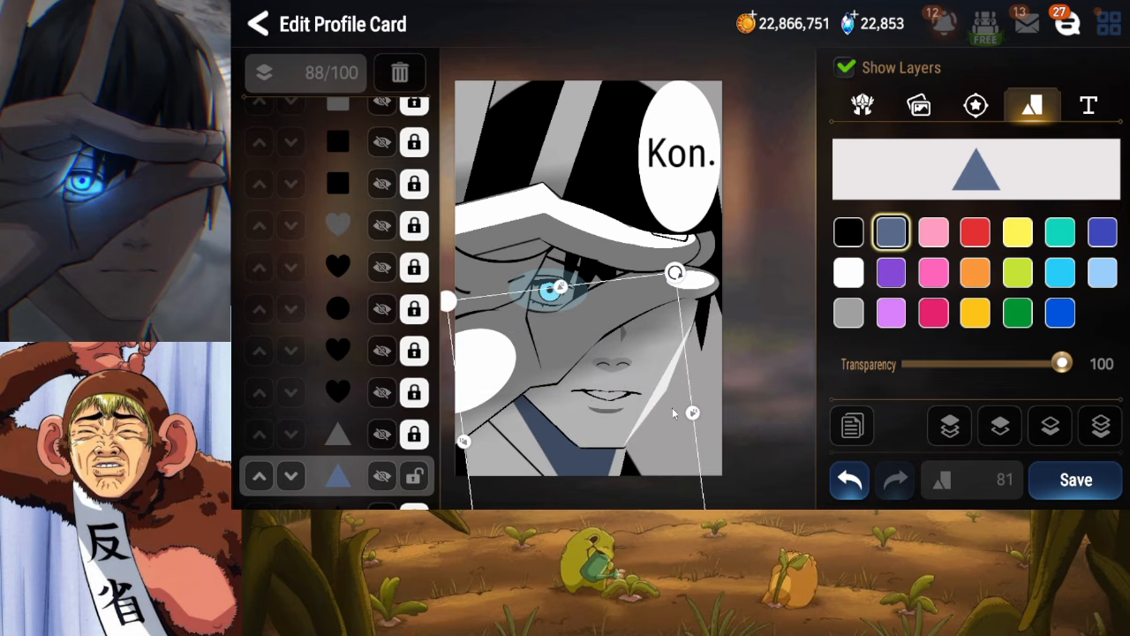
# Try the neck triangle in black with transparency 27, reposition it, and delete it from the card
pyautogui.moveTo(686, 415); pyautogui.dragTo(687, 441)
pyautogui.click(848, 235)
pyautogui.moveTo(1061, 363); pyautogui.dragTo(933, 364)
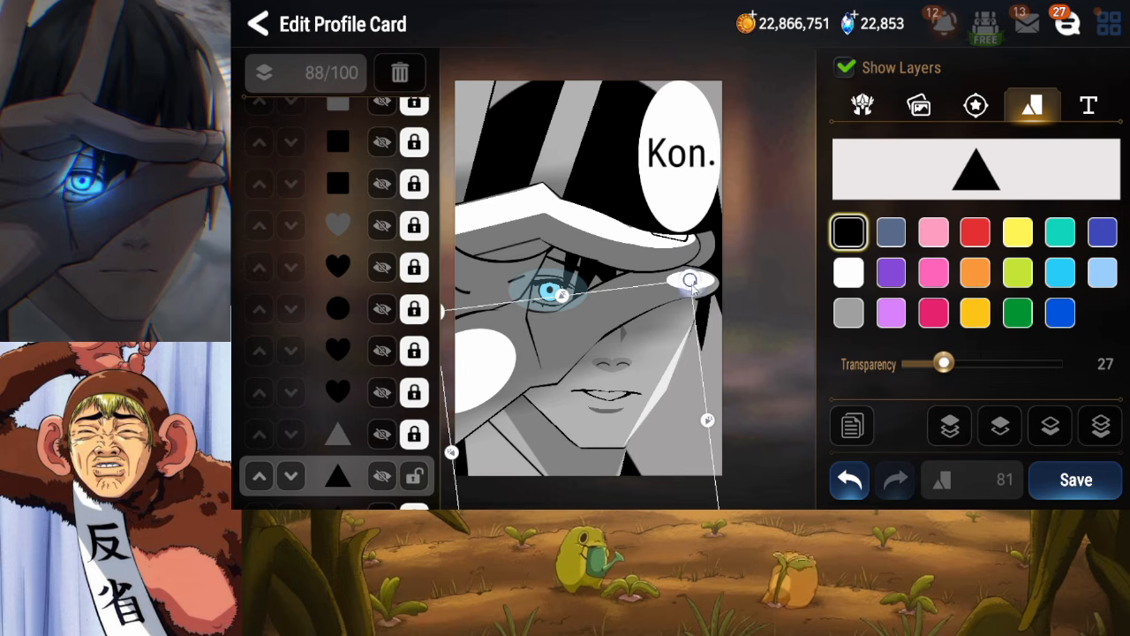
pyautogui.moveTo(618, 375); pyautogui.dragTo(624, 166)
pyautogui.click(475, 384)
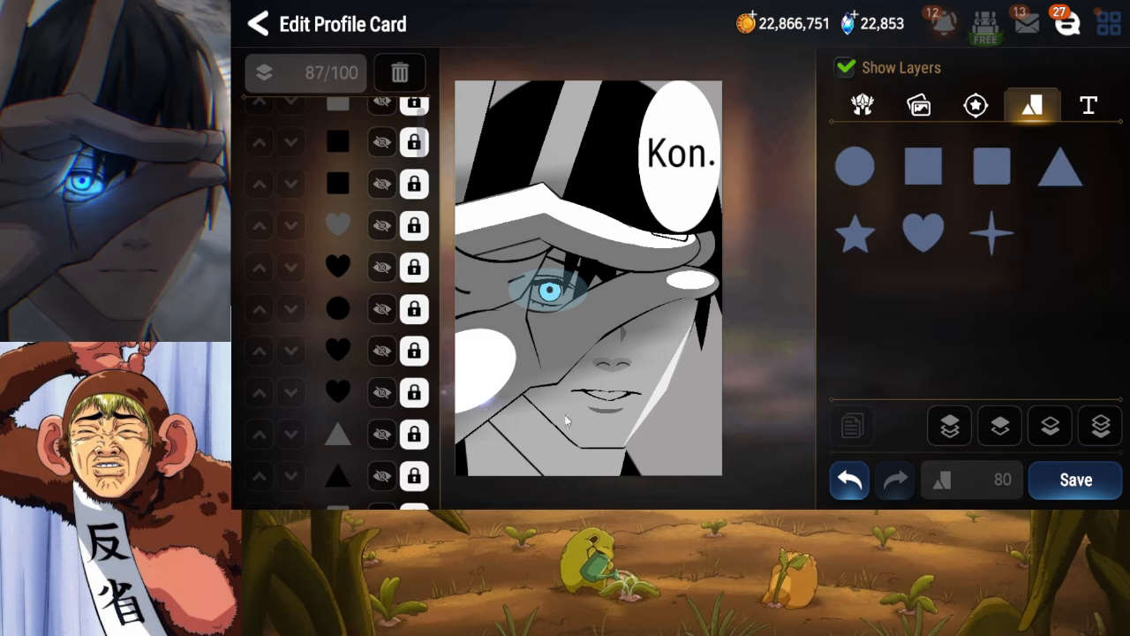
pyautogui.click(1057, 478)
# Add a four-pointed star, tilt it slightly, and move it towards the upper part of the card
pyautogui.click(992, 234)
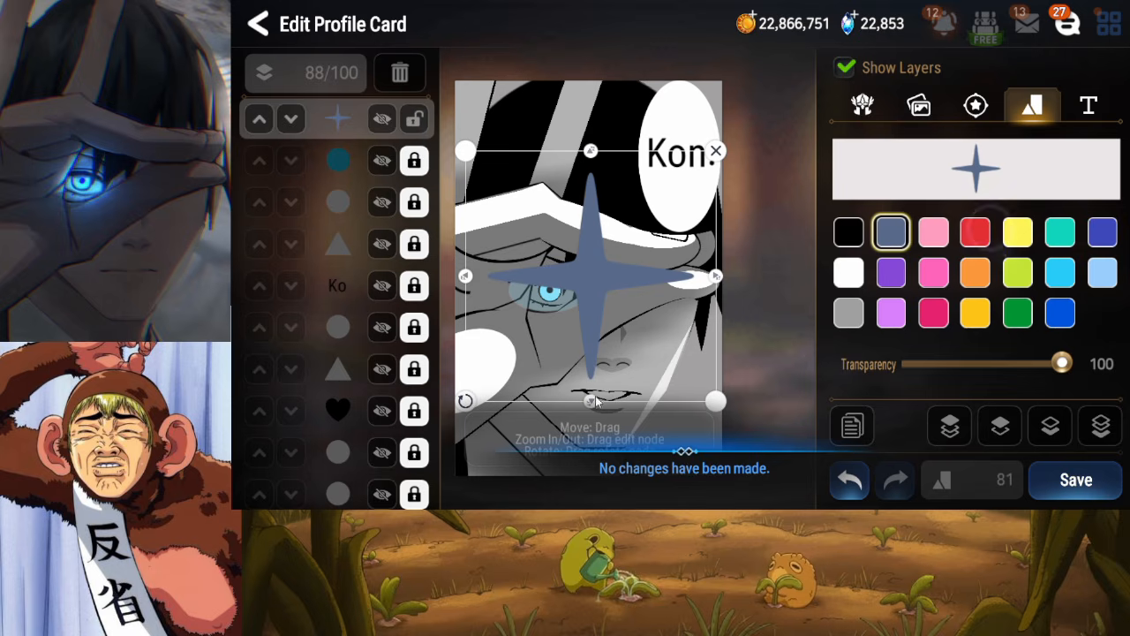
pyautogui.click(491, 408)
pyautogui.click(547, 375)
pyautogui.moveTo(468, 405); pyautogui.dragTo(478, 413)
pyautogui.moveTo(548, 389); pyautogui.dragTo(515, 357)
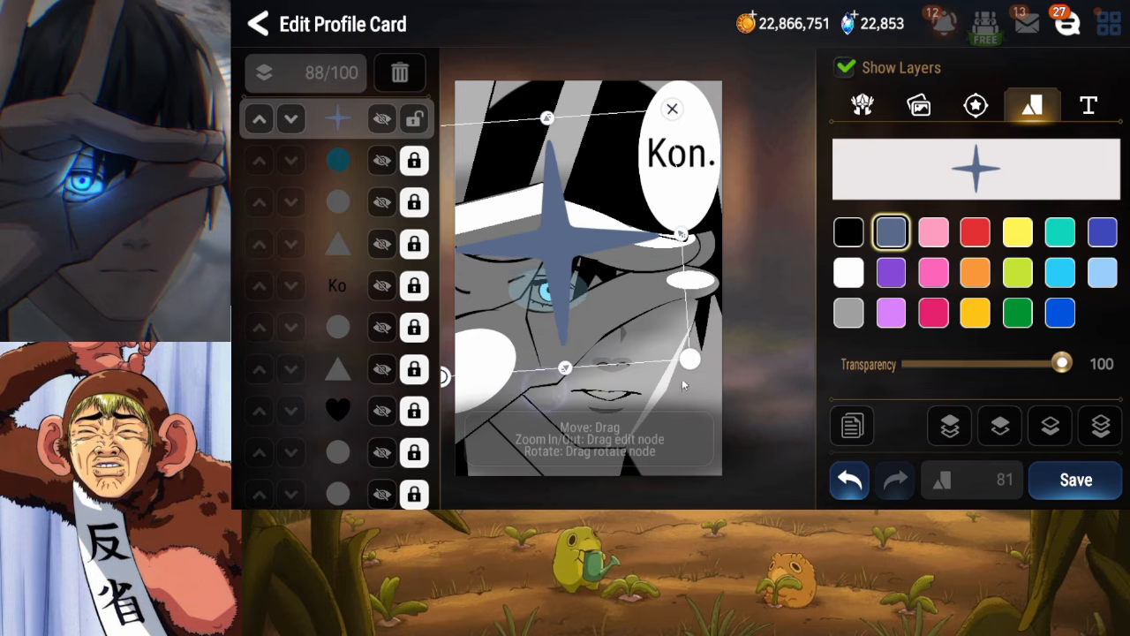
# Enlarge the four-pointed star repeatedly until its soft-edged arm covers most of the card, and position it over the face
pyautogui.moveTo(689, 359); pyautogui.dragTo(677, 256)
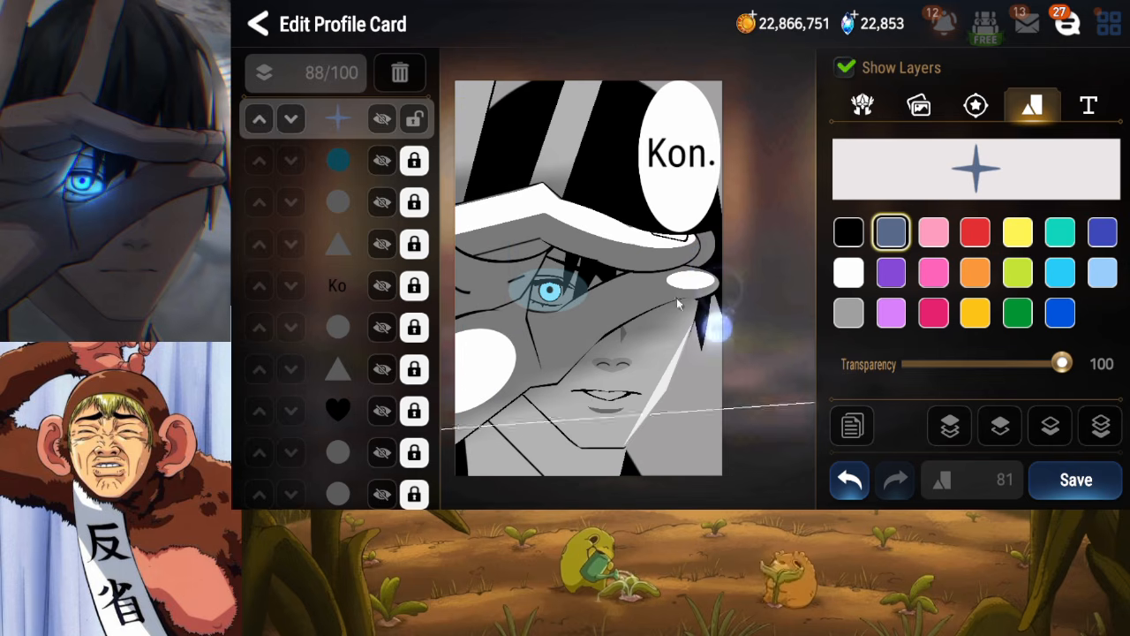
pyautogui.moveTo(847, 417); pyautogui.dragTo(480, 157)
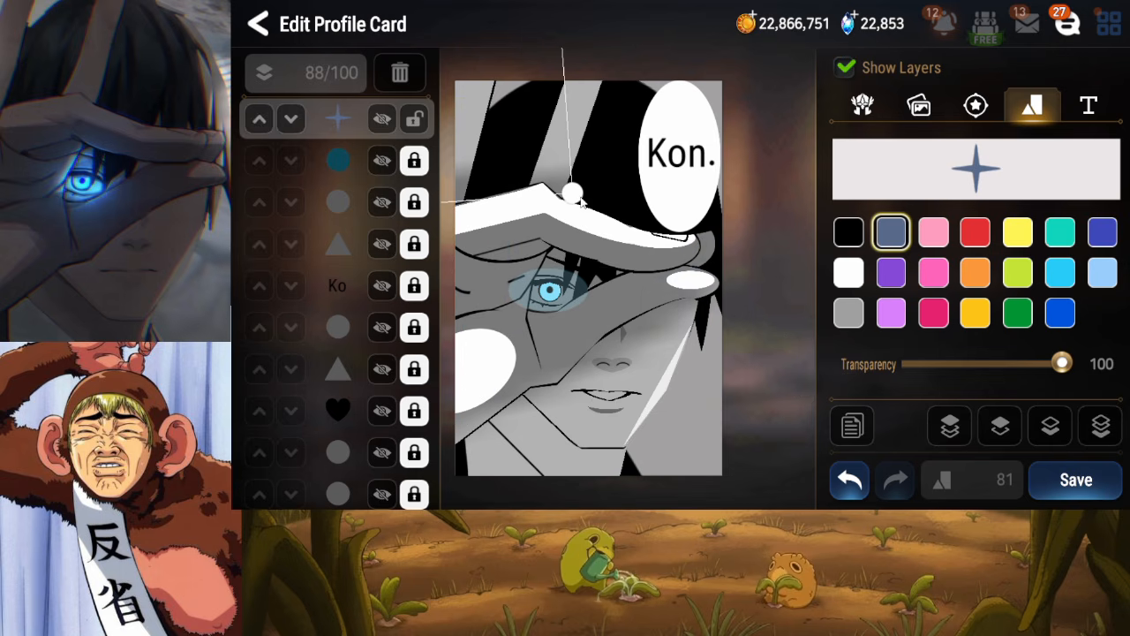
pyautogui.moveTo(581, 201); pyautogui.dragTo(724, 340)
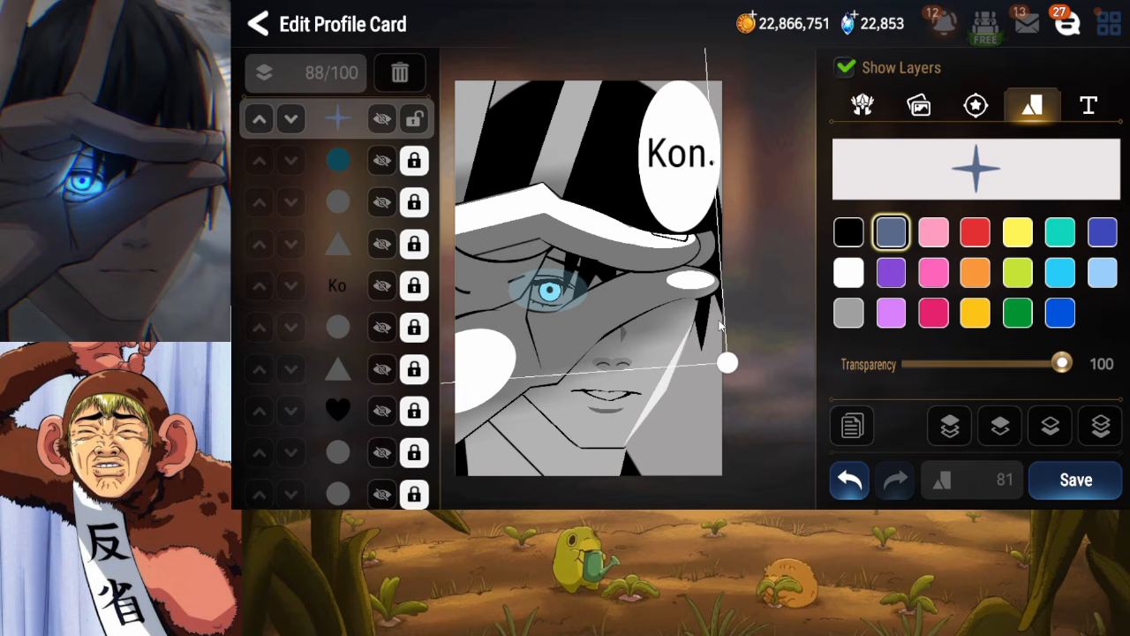
pyautogui.moveTo(730, 364); pyautogui.dragTo(954, 508)
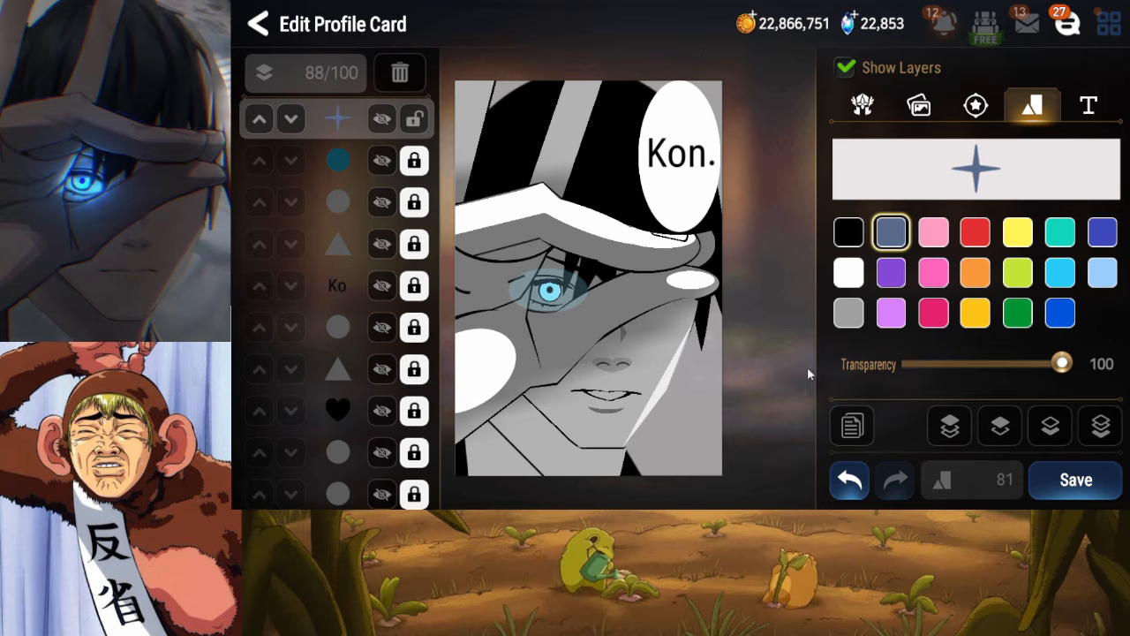
pyautogui.moveTo(793, 364); pyautogui.dragTo(546, 141)
pyautogui.moveTo(786, 301); pyautogui.dragTo(870, 376)
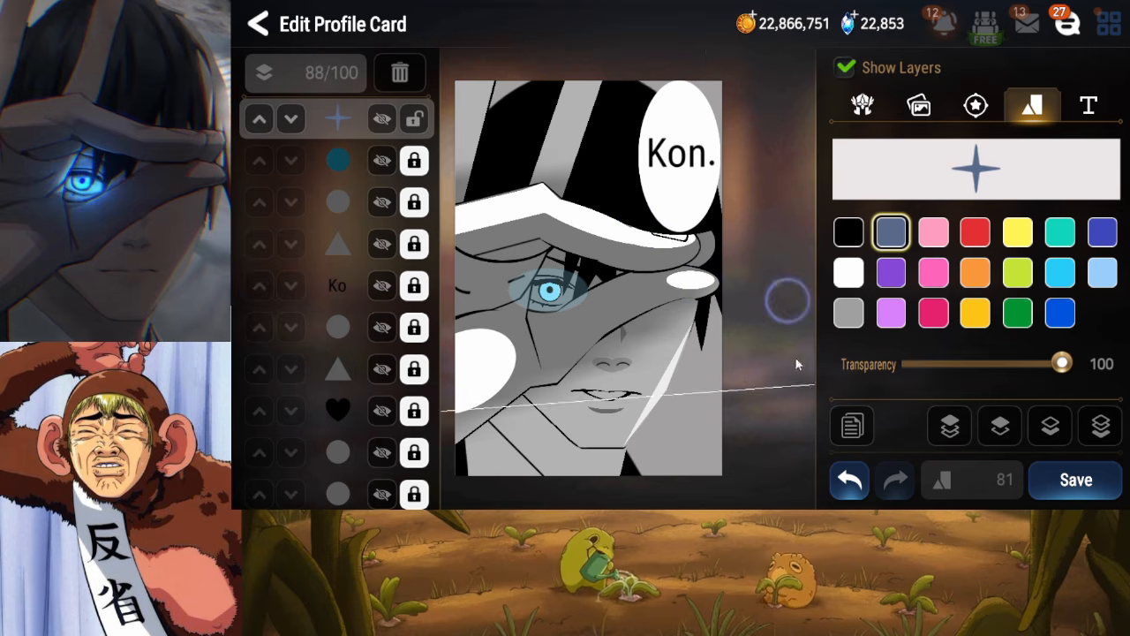
pyautogui.moveTo(640, 308); pyautogui.dragTo(432, 208)
pyautogui.moveTo(626, 267); pyautogui.dragTo(786, 396)
pyautogui.moveTo(660, 311); pyautogui.dragTo(562, 256)
pyautogui.moveTo(606, 290); pyautogui.dragTo(536, 232)
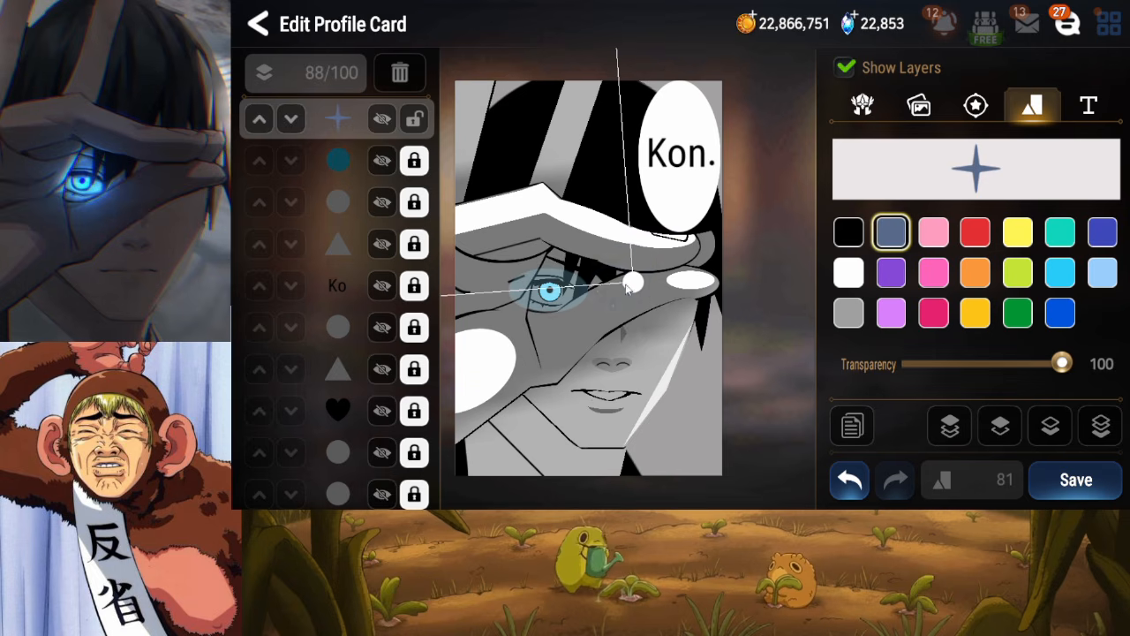
pyautogui.moveTo(620, 278); pyautogui.dragTo(823, 449)
pyautogui.moveTo(655, 323); pyautogui.dragTo(540, 225)
pyautogui.moveTo(587, 265); pyautogui.dragTo(540, 218)
pyautogui.moveTo(699, 331); pyautogui.dragTo(583, 232)
pyautogui.moveTo(629, 275); pyautogui.dragTo(732, 341)
pyautogui.moveTo(798, 425); pyautogui.dragTo(625, 322)
pyautogui.moveTo(625, 322); pyautogui.dragTo(777, 418)
pyautogui.moveTo(603, 295); pyautogui.dragTo(521, 185)
pyautogui.moveTo(688, 309); pyautogui.dragTo(787, 429)
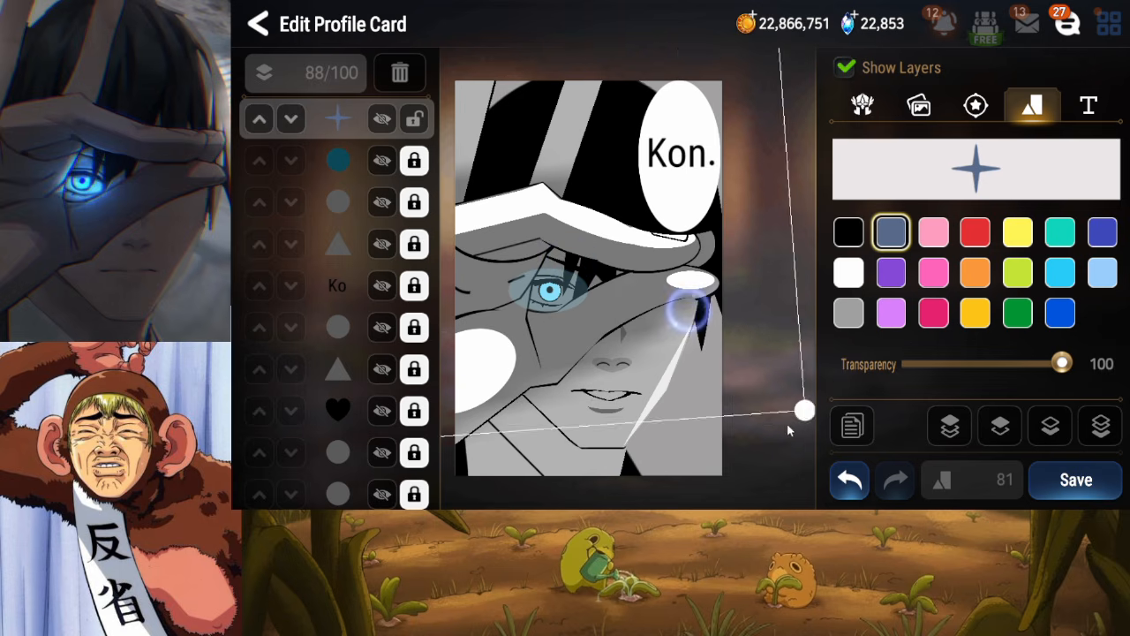
pyautogui.moveTo(634, 283); pyautogui.dragTo(532, 170)
pyautogui.moveTo(616, 240); pyautogui.dragTo(793, 460)
pyautogui.moveTo(479, 303); pyautogui.dragTo(620, 276)
pyautogui.moveTo(633, 295); pyautogui.dragTo(581, 278)
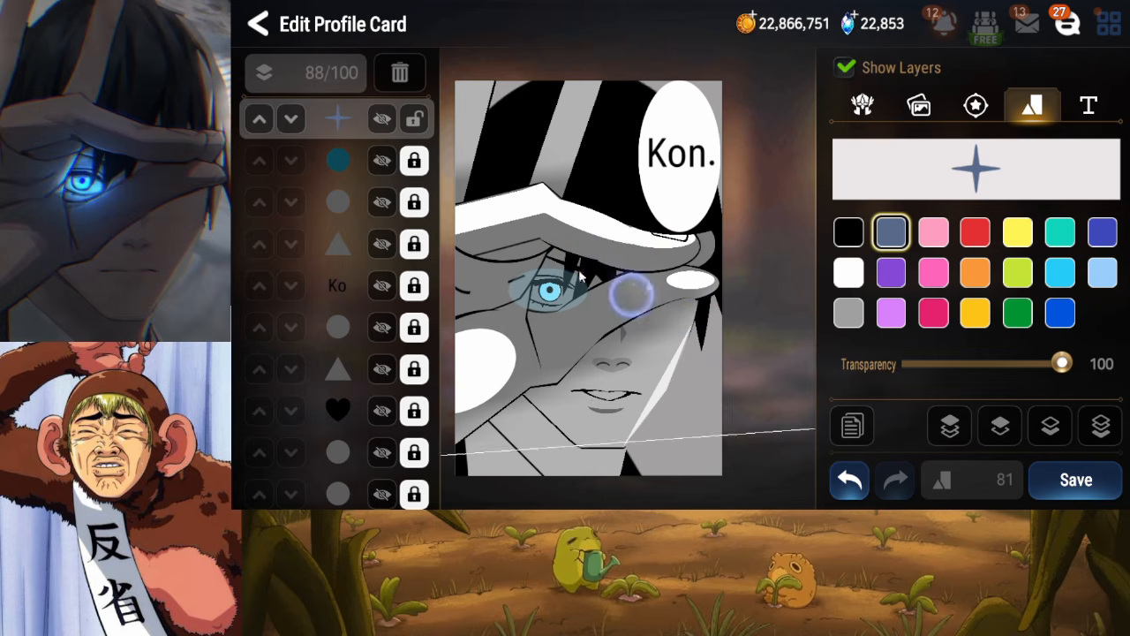
pyautogui.moveTo(554, 324); pyautogui.dragTo(968, 319)
pyautogui.moveTo(692, 327); pyautogui.dragTo(592, 444)
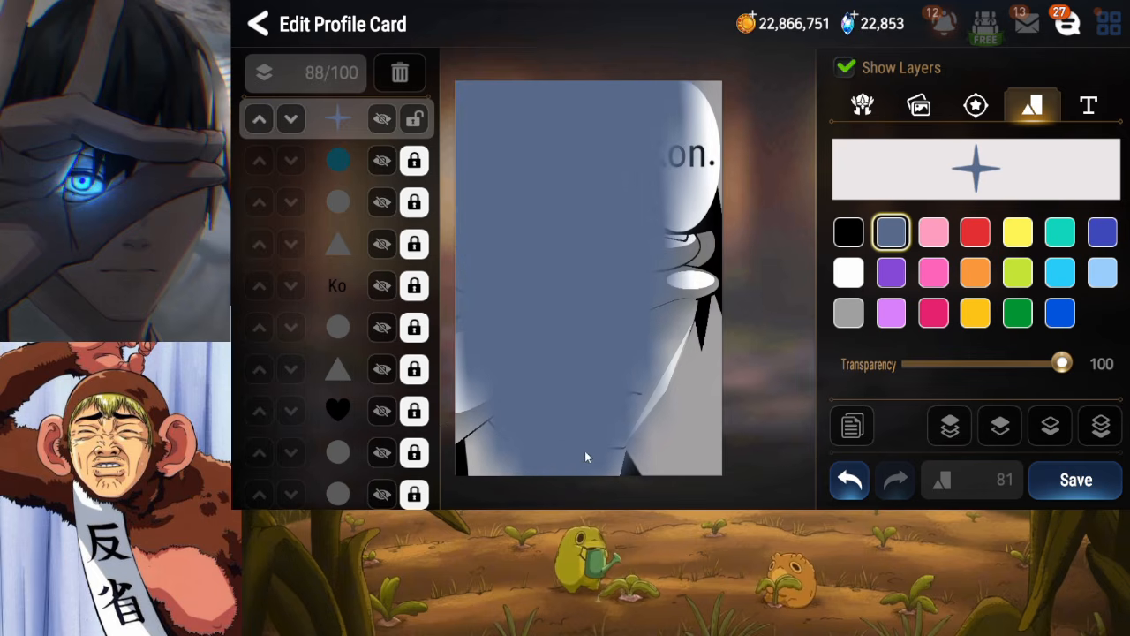
# Place the enlarged star directly below the black triangle in the layer order, align it over the neck, and colour it black
pyautogui.click(1102, 426)
pyautogui.click(994, 427)
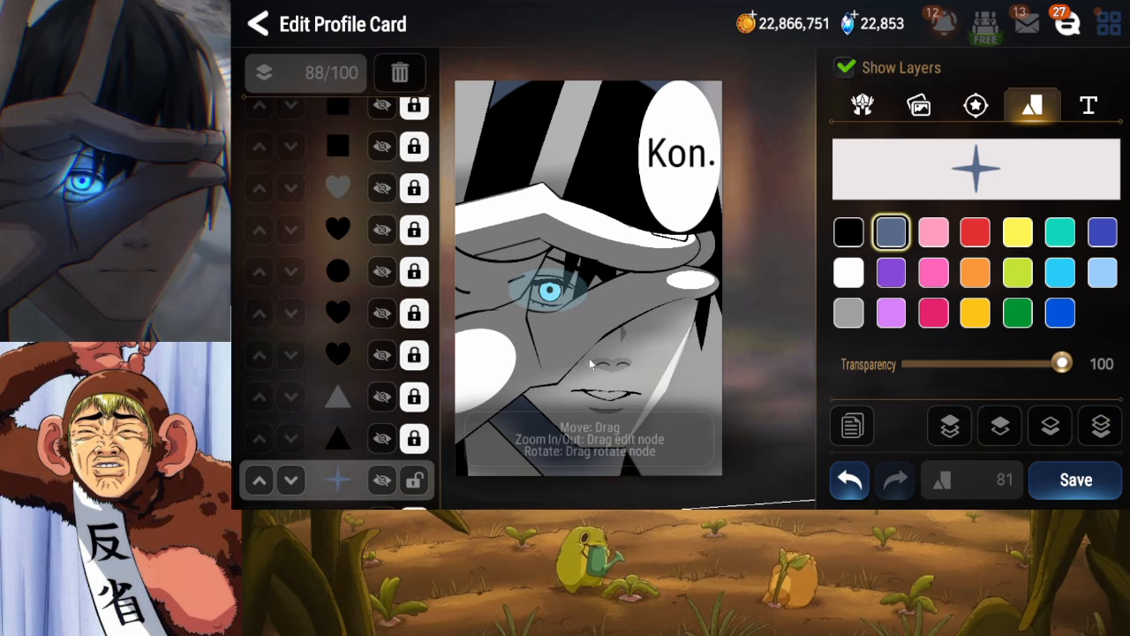
pyautogui.moveTo(590, 364); pyautogui.dragTo(597, 422)
pyautogui.moveTo(583, 497); pyautogui.dragTo(601, 468)
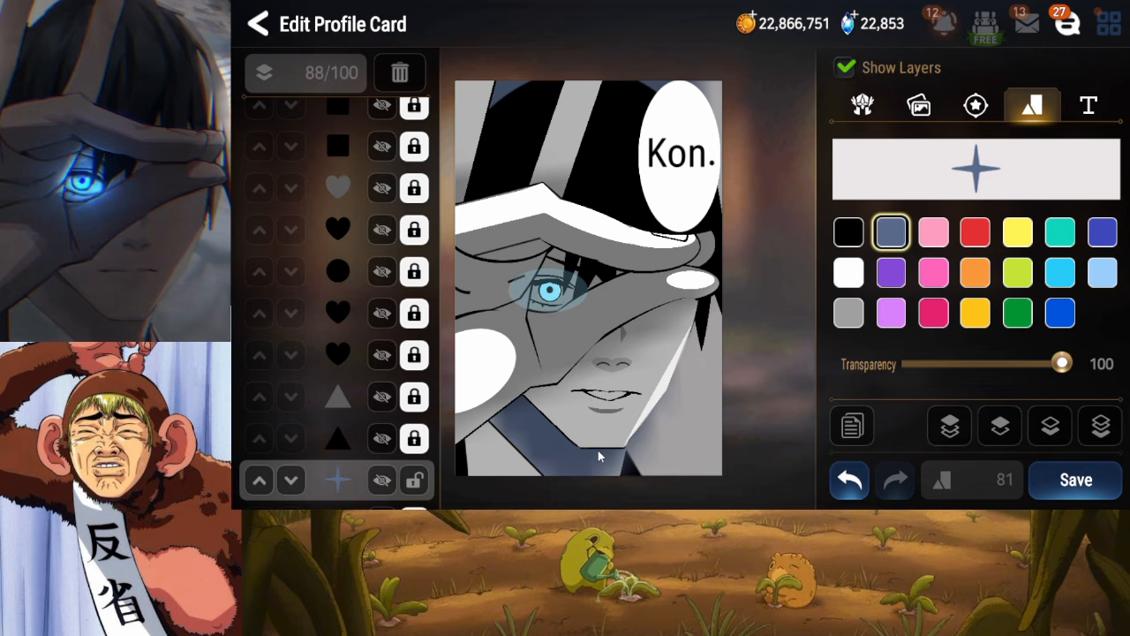
pyautogui.click(849, 232)
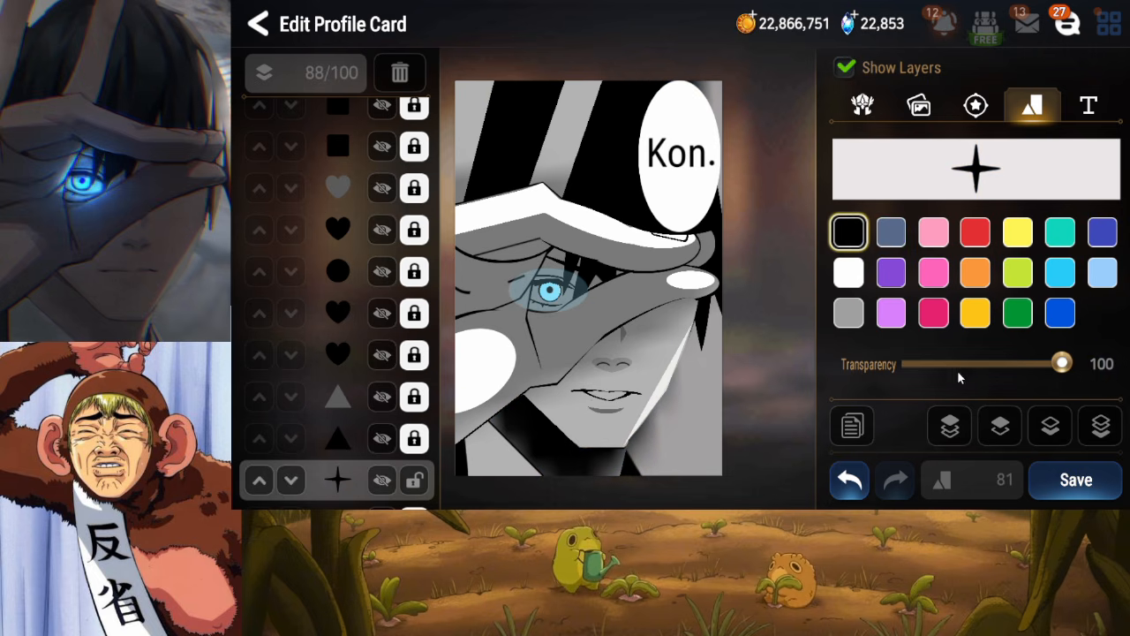
# Reposition the black star to shade the neck below the jaw, set its transparency to 28, lock it and save the card
pyautogui.moveTo(1062, 363)
pyautogui.mouseDown()
pyautogui.moveTo(922, 376)
pyautogui.moveTo(950, 380)
pyautogui.mouseUp()
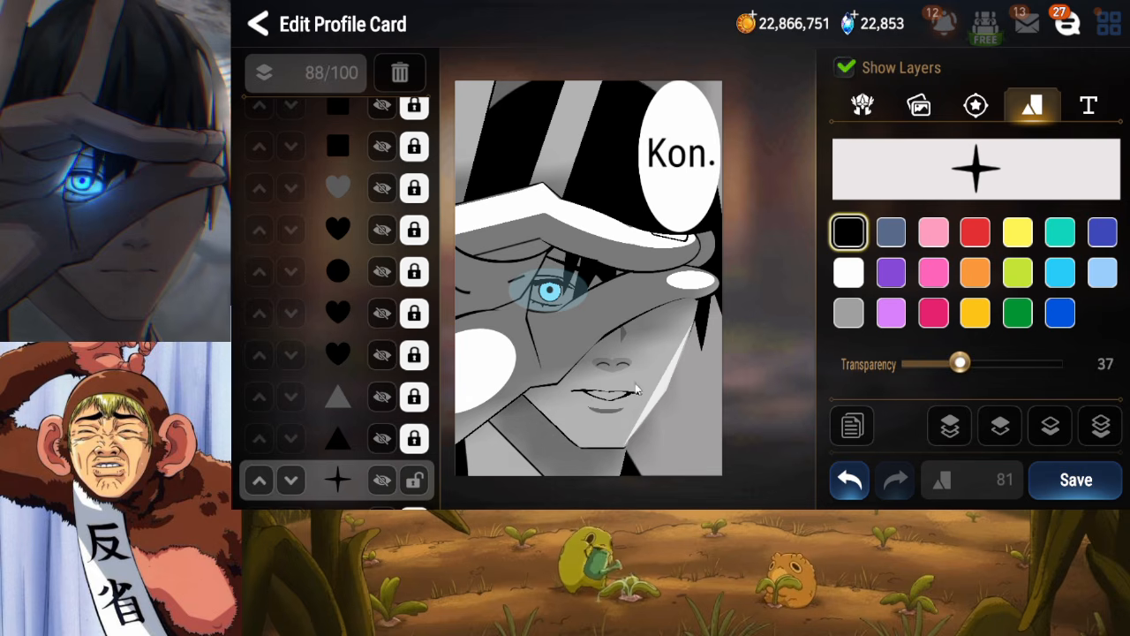
pyautogui.moveTo(627, 383); pyautogui.dragTo(611, 361)
pyautogui.moveTo(608, 348); pyautogui.dragTo(605, 334)
pyautogui.moveTo(571, 441)
pyautogui.mouseDown()
pyautogui.moveTo(594, 476)
pyautogui.moveTo(589, 424)
pyautogui.mouseUp()
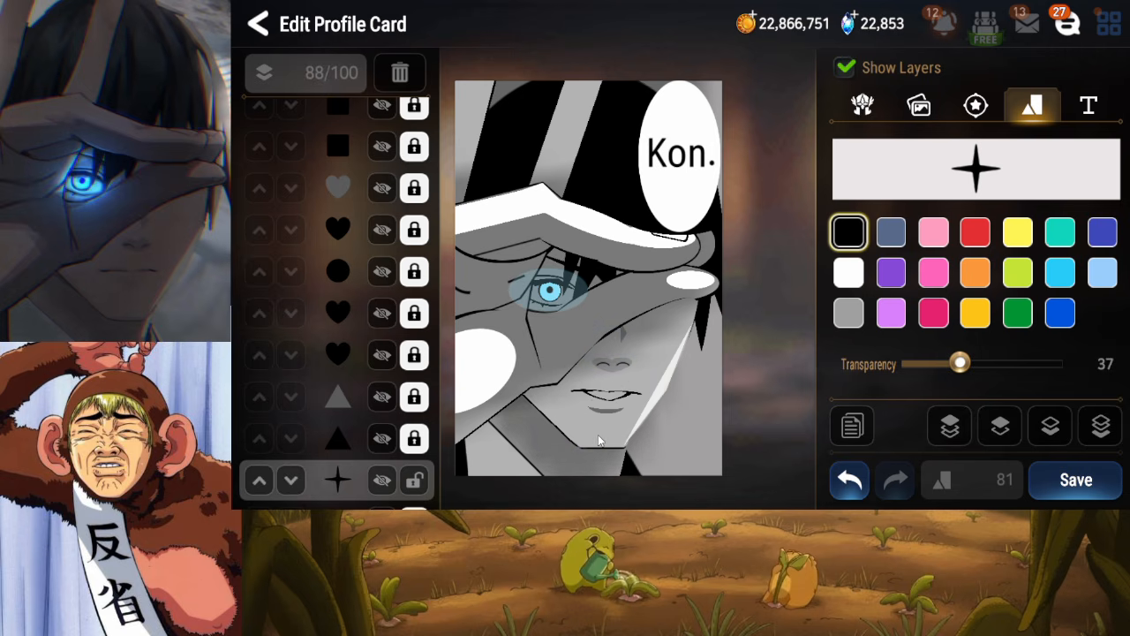
pyautogui.moveTo(960, 366); pyautogui.dragTo(938, 371)
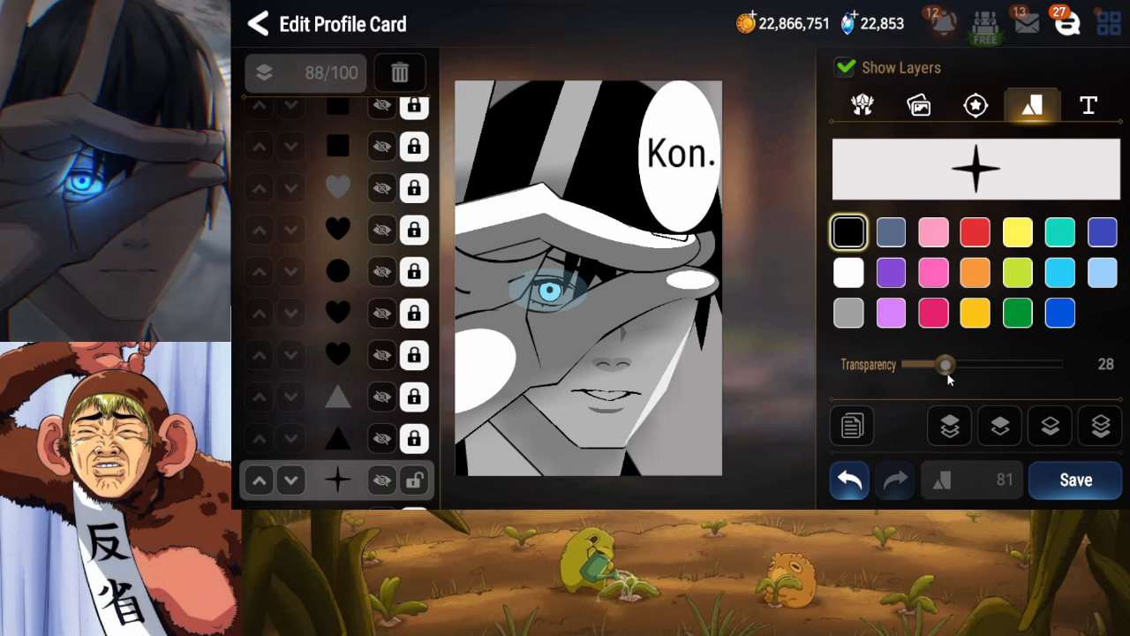
pyautogui.click(414, 479)
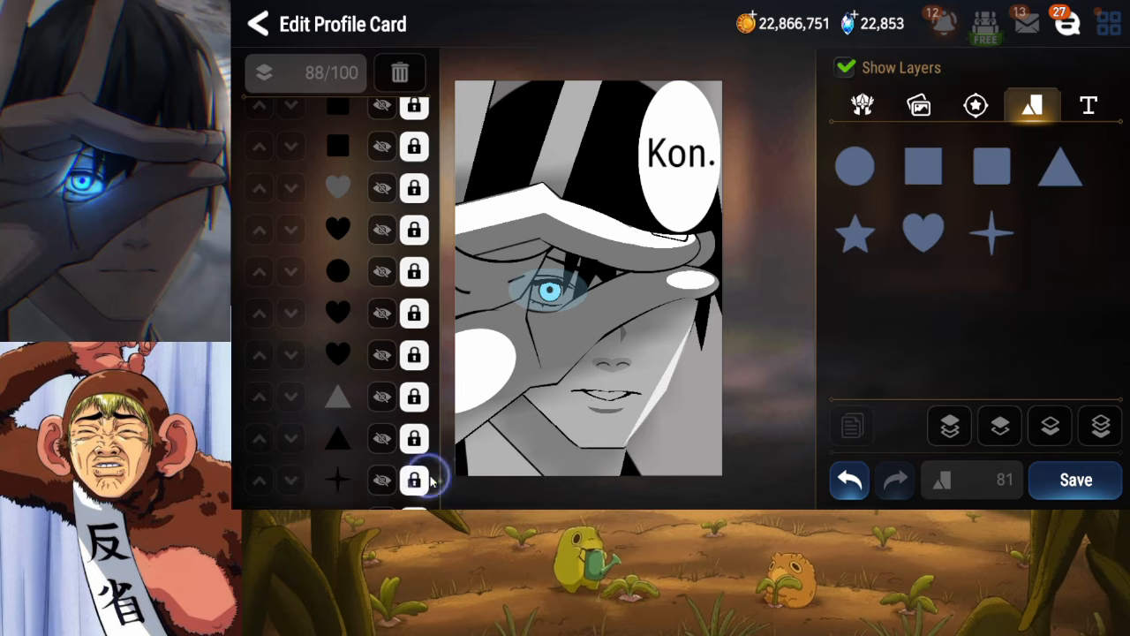
pyautogui.click(1069, 494)
# Set the white triangle's transparency to 87, lock its layer again and save the card
pyautogui.moveTo(328, 431); pyautogui.dragTo(376, 288)
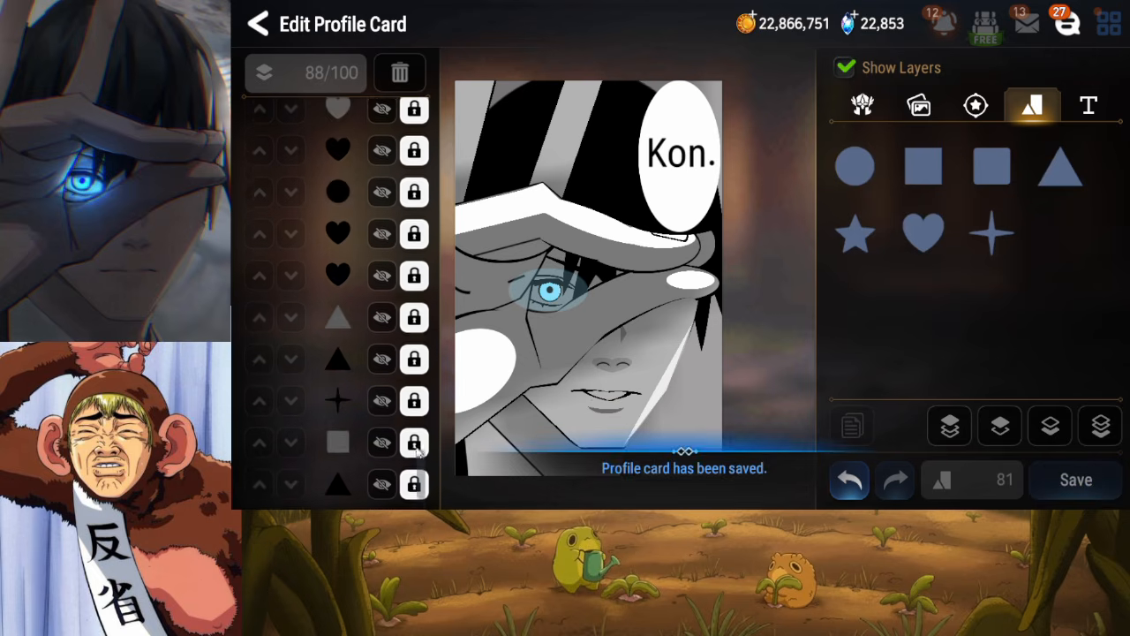
pyautogui.click(414, 322)
pyautogui.moveTo(1075, 364); pyautogui.dragTo(1043, 387)
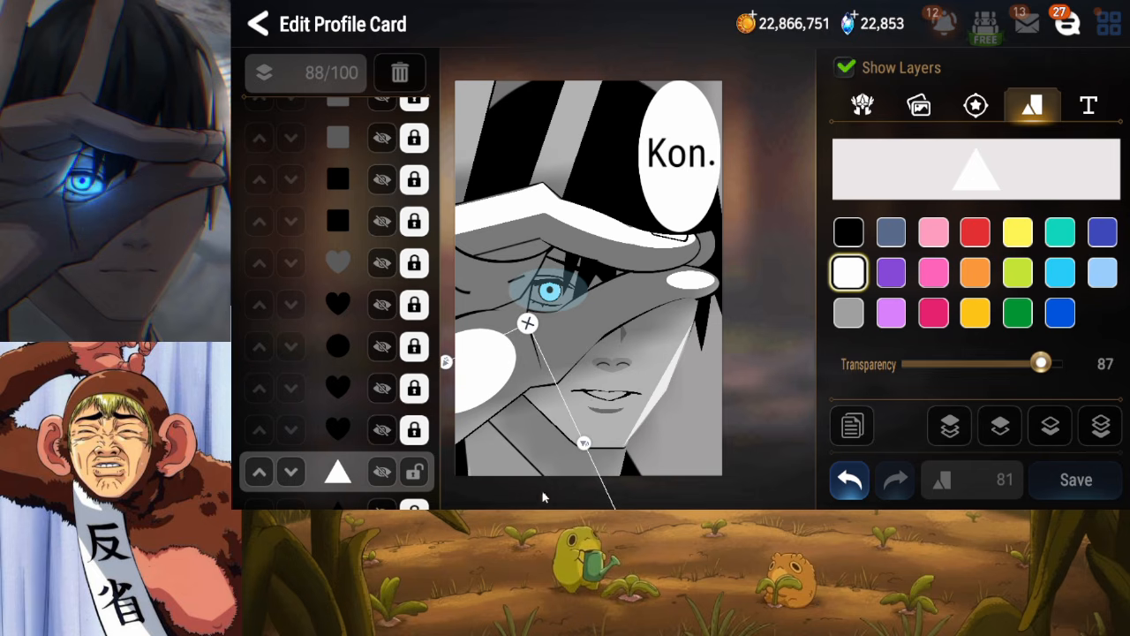
pyautogui.click(416, 473)
pyautogui.click(1076, 479)
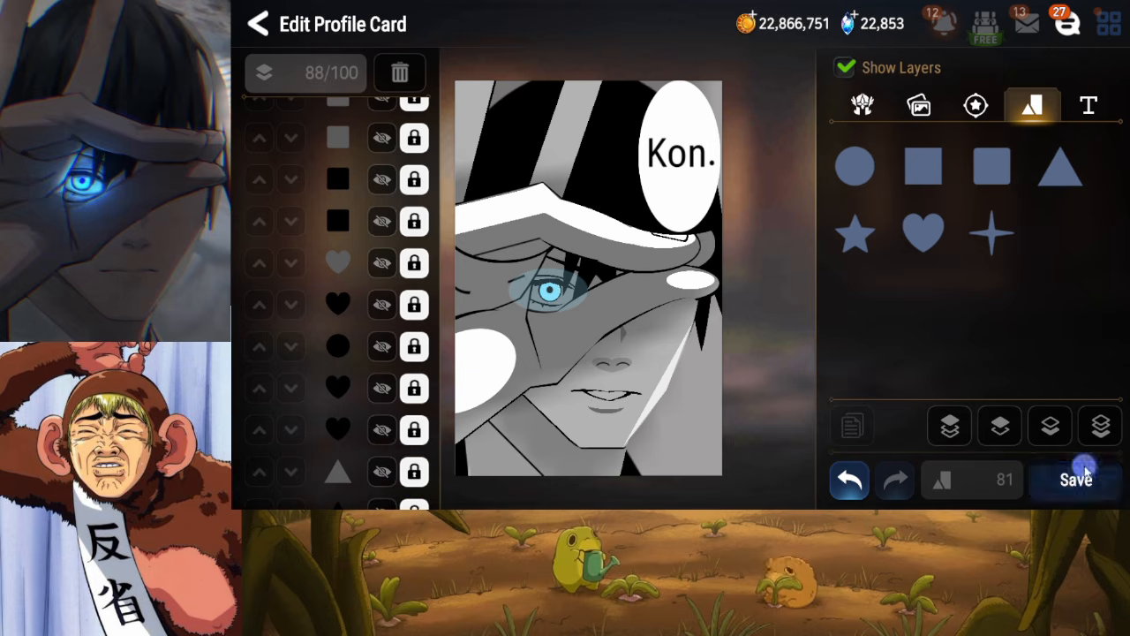
# Look through the card backgrounds and the episode illustrations for a suitable backdrop
pyautogui.click(918, 106)
pyautogui.scroll(-10, 976, 283)
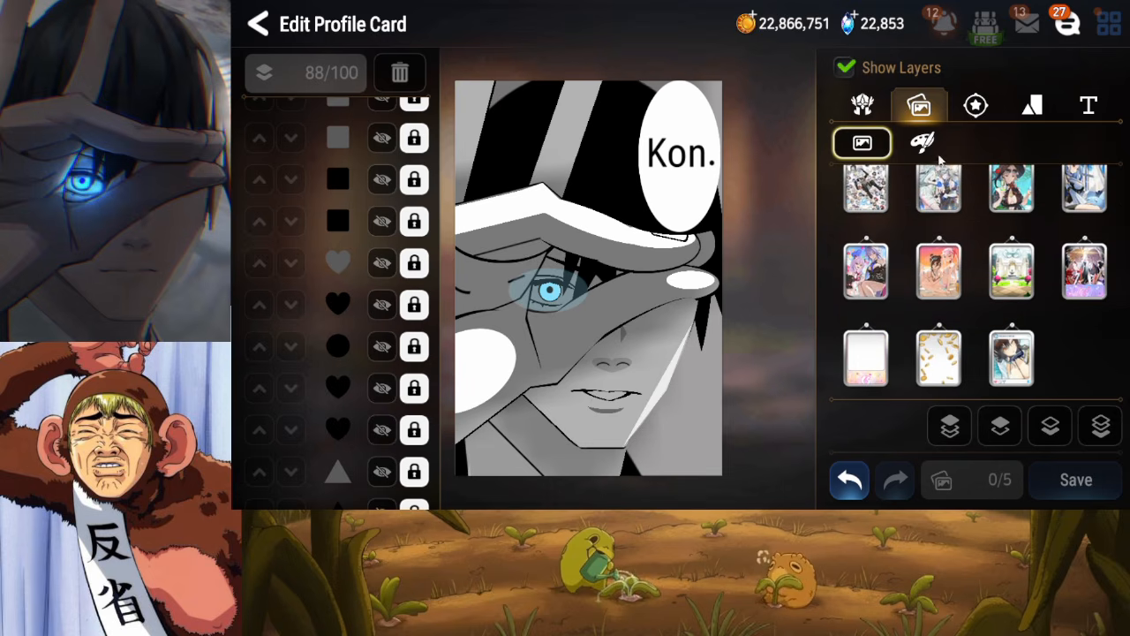
pyautogui.click(923, 142)
pyautogui.scroll(-3, 930, 253)
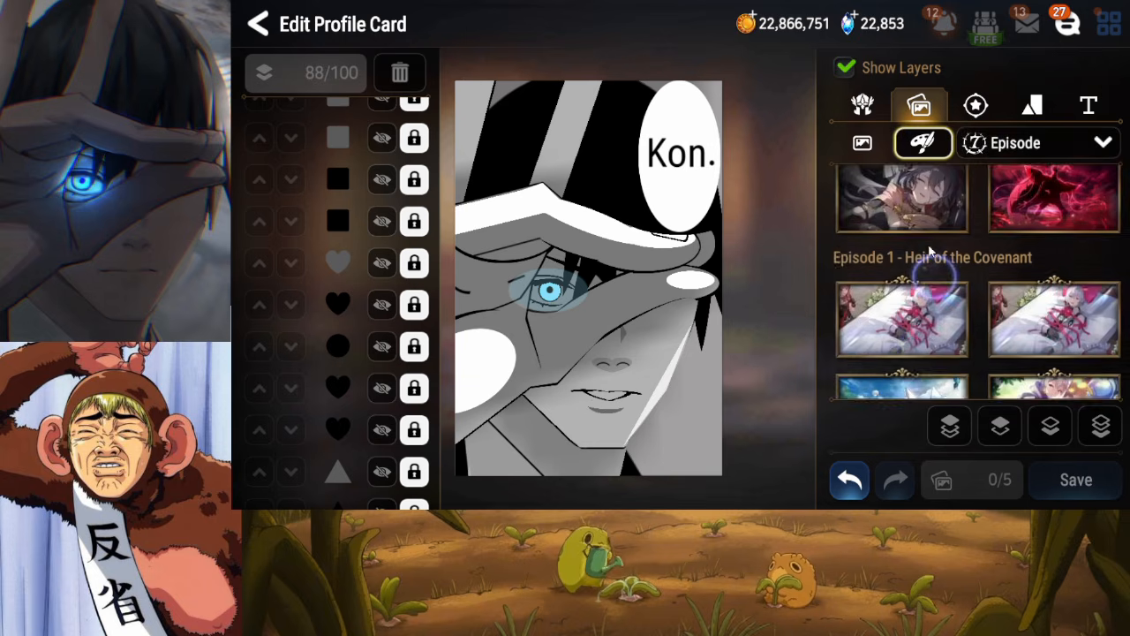
pyautogui.scroll(-2, 930, 253)
pyautogui.scroll(-6, 963, 283)
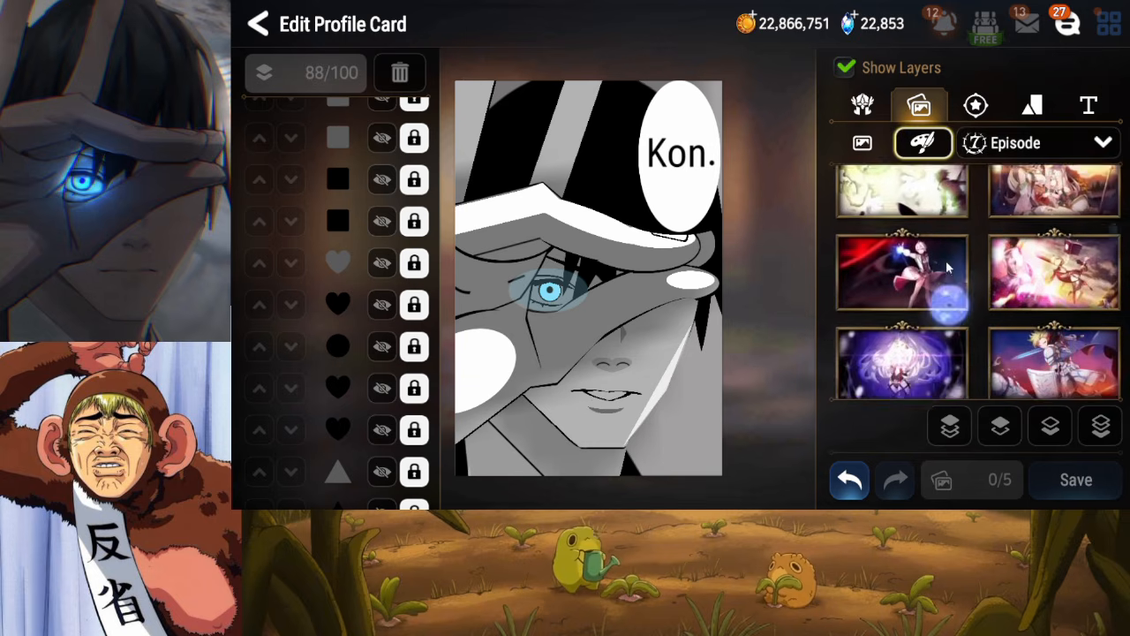
pyautogui.scroll(-5, 947, 275)
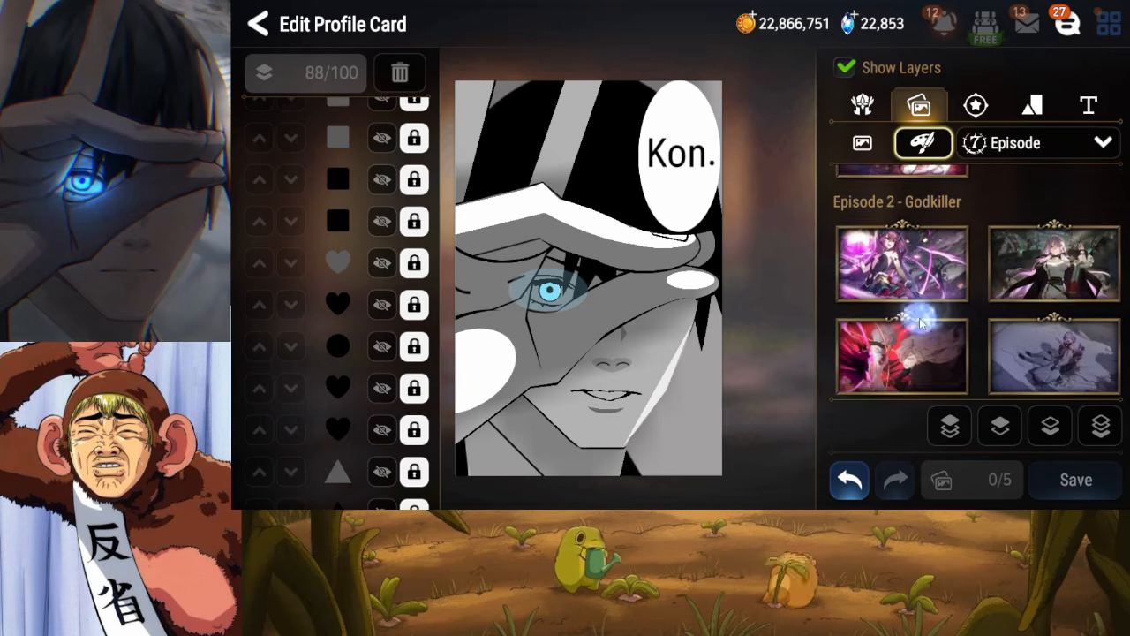
pyautogui.scroll(-5, 921, 303)
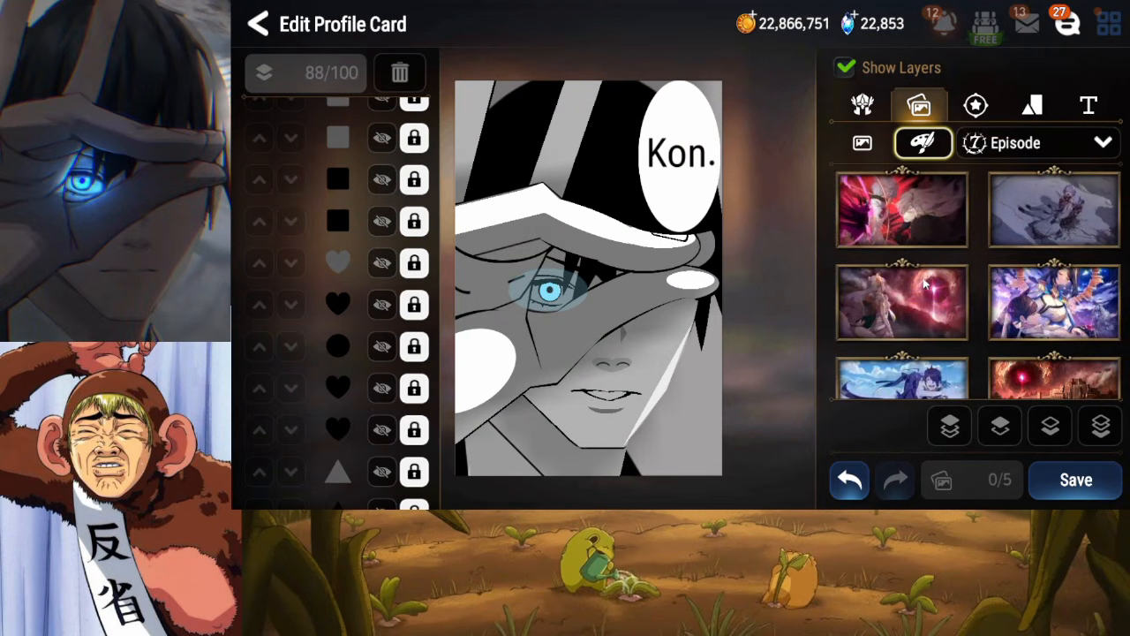
pyautogui.scroll(-6, 915, 262)
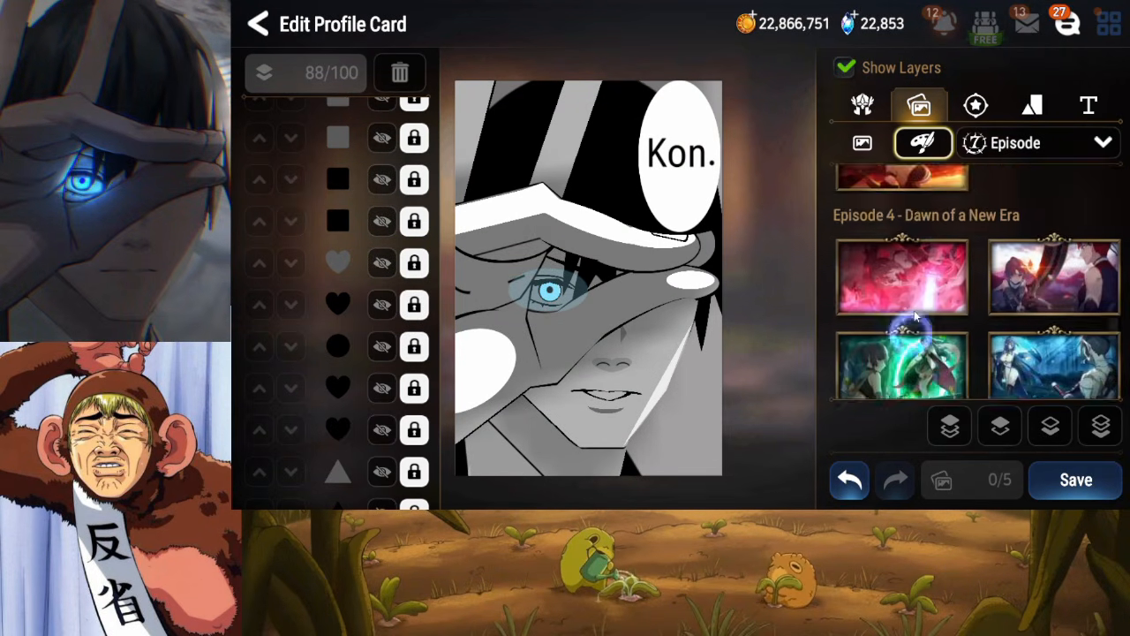
# Try the starry blue night illustration as the rearmost layer, shift it sideways behind the face, and remove it from the card
pyautogui.moveTo(928, 232); pyautogui.dragTo(920, 390)
pyautogui.click(902, 217)
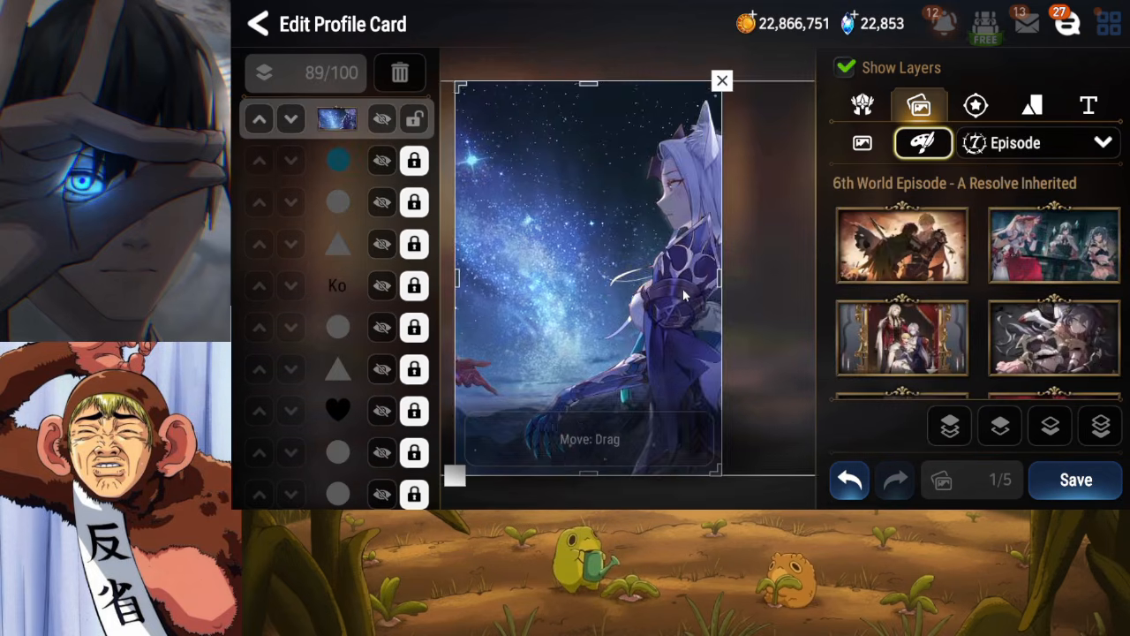
pyautogui.moveTo(683, 288); pyautogui.dragTo(819, 306)
pyautogui.click(1103, 438)
pyautogui.moveTo(750, 319)
pyautogui.mouseDown()
pyautogui.moveTo(802, 290)
pyautogui.moveTo(828, 301)
pyautogui.mouseUp()
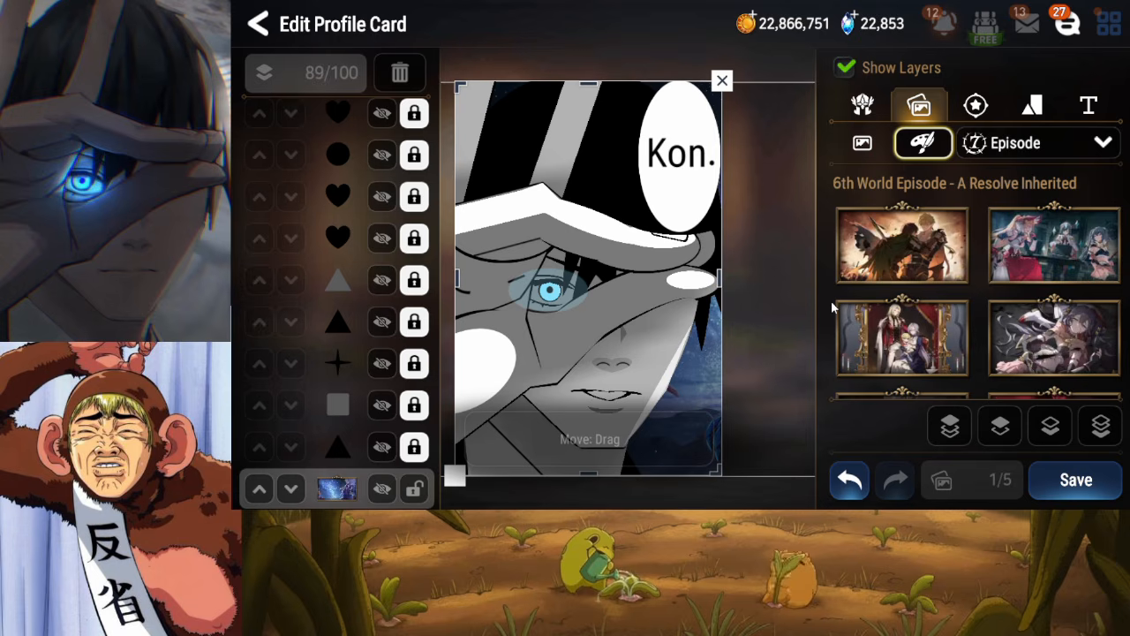
pyautogui.click(723, 80)
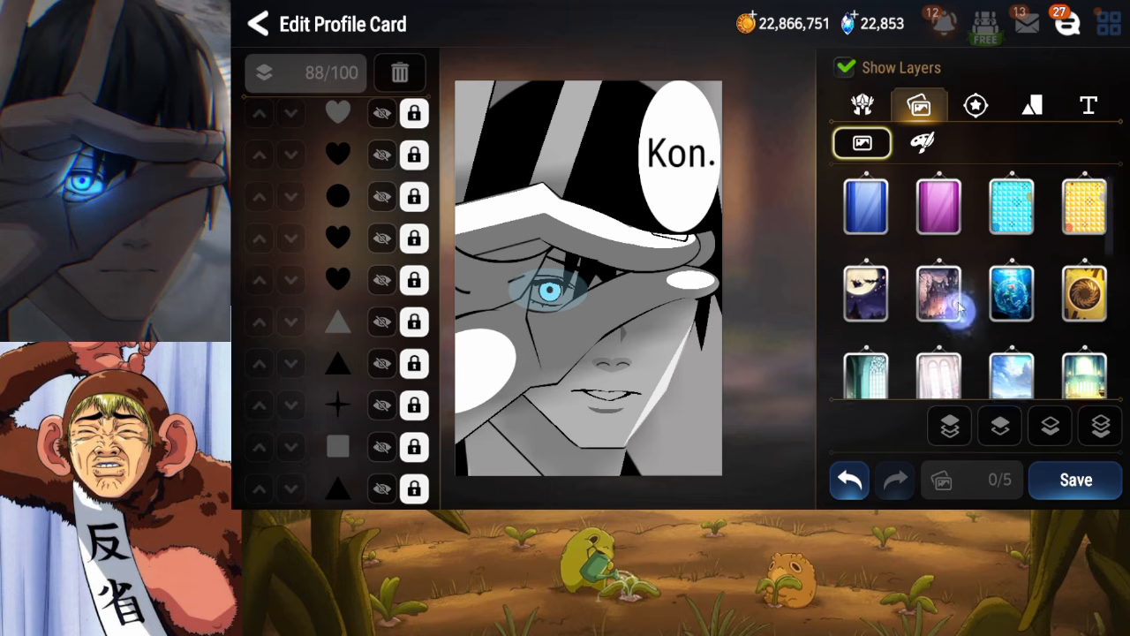
# Try the purple lightning night-sky illustration as the locked rearmost layer, save the card, and delete that illustration
pyautogui.scroll(-2, 953, 272)
pyautogui.scroll(-1, 965, 303)
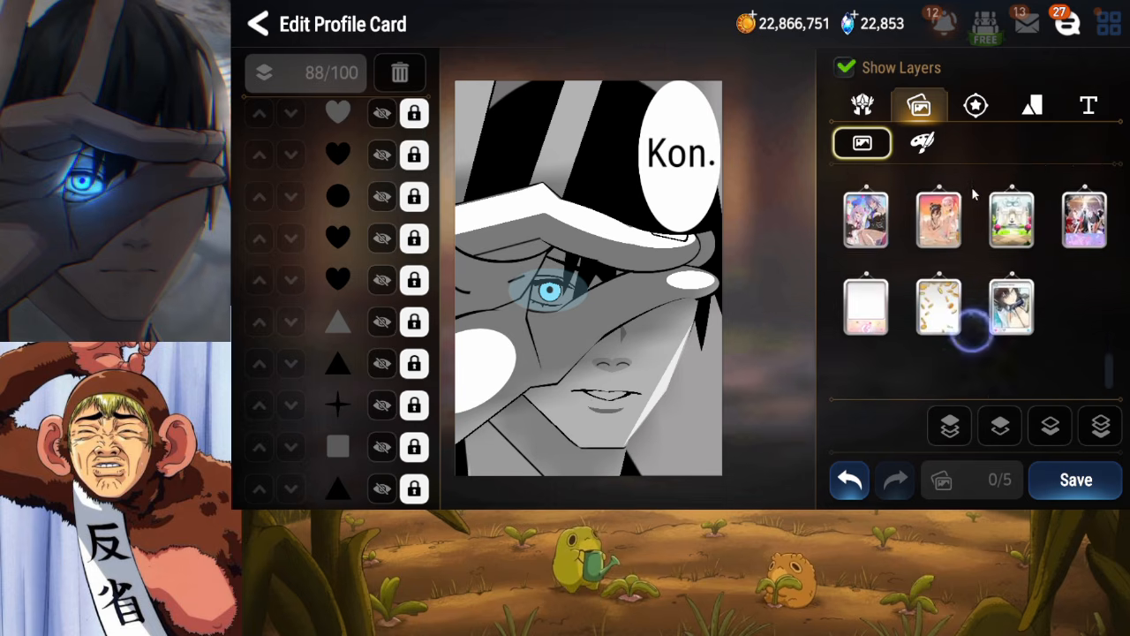
pyautogui.click(923, 142)
pyautogui.scroll(-2, 952, 165)
pyautogui.scroll(-5, 952, 165)
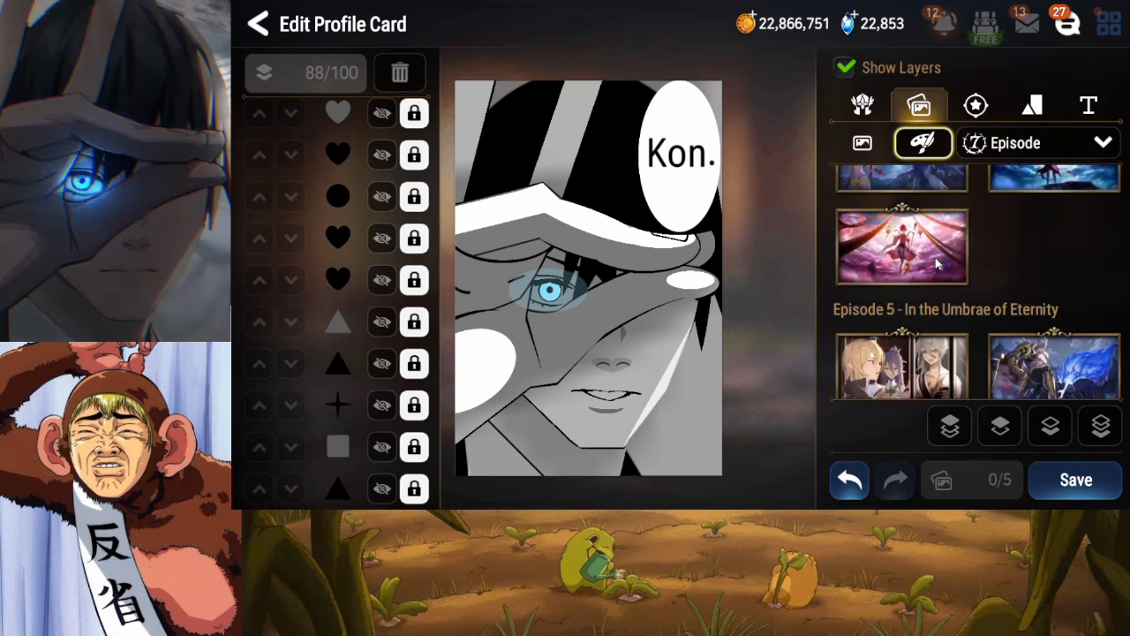
pyautogui.click(927, 240)
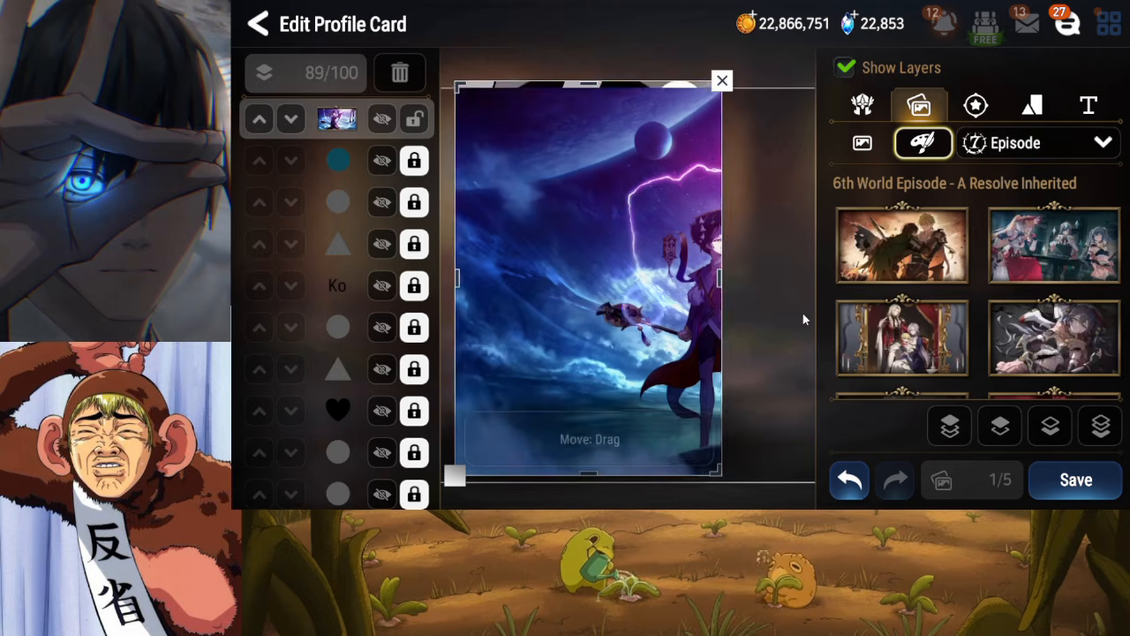
pyautogui.click(1100, 428)
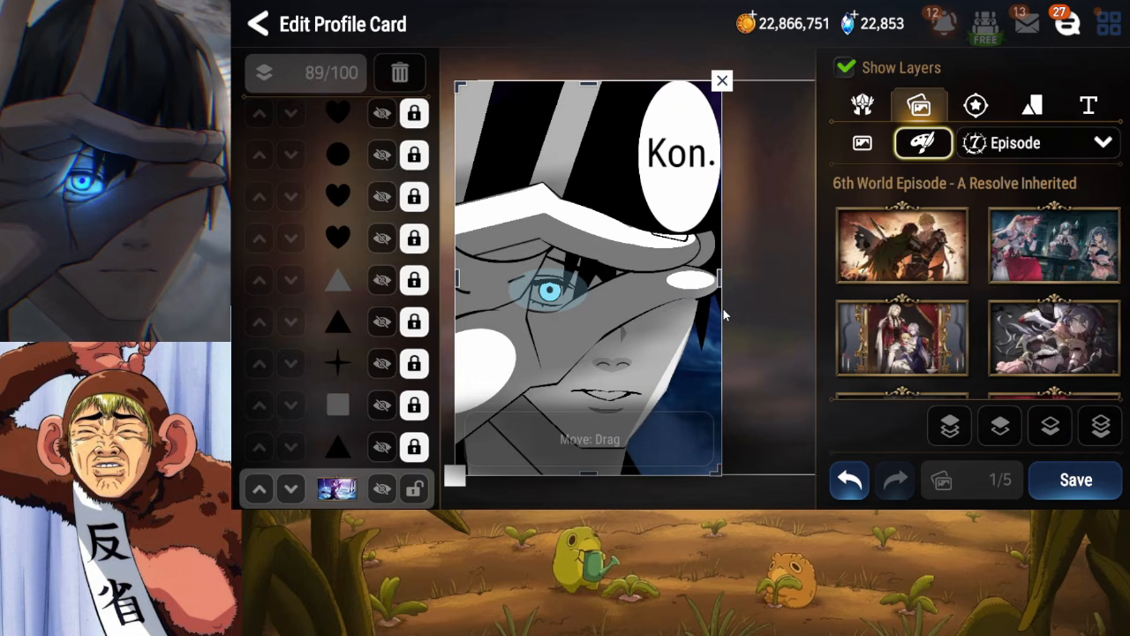
pyautogui.click(414, 493)
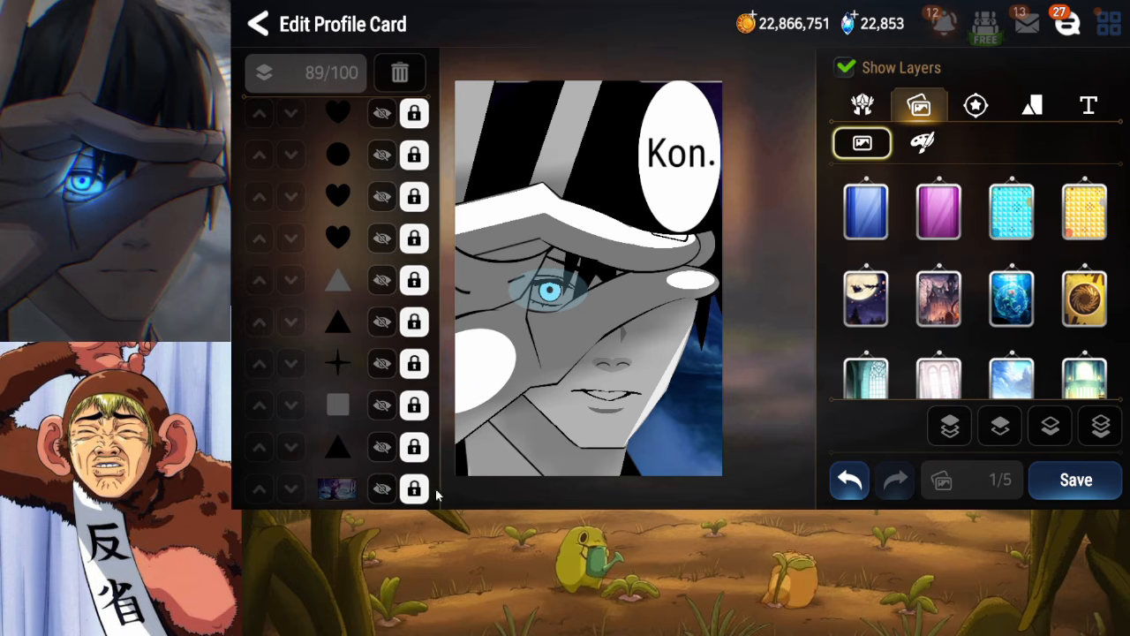
pyautogui.click(1032, 480)
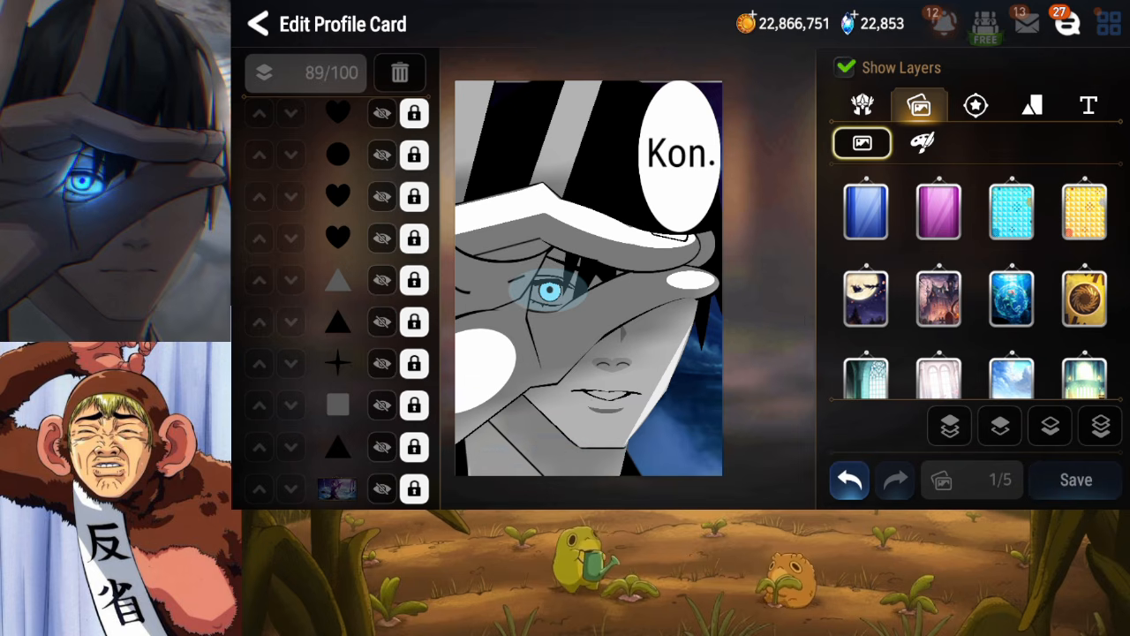
pyautogui.click(415, 490)
pyautogui.click(402, 73)
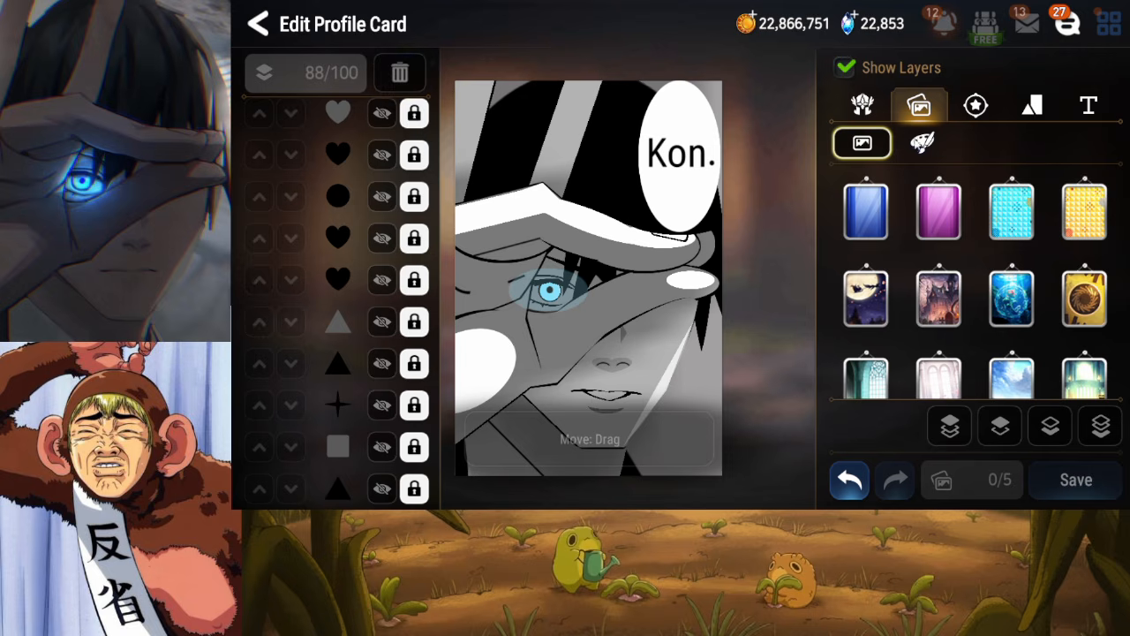
# Add the Episode 5 illustration of three silhouettes in pale mist as the rearmost layer, shift it behind the face, lock it and save
pyautogui.click(923, 143)
pyautogui.scroll(-10, 979, 282)
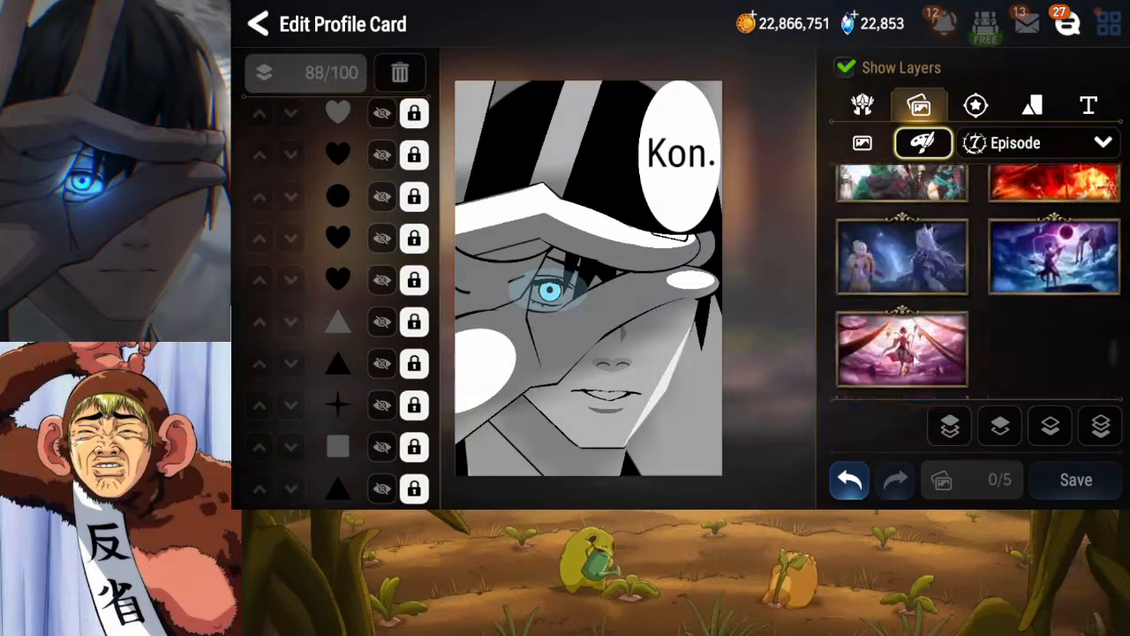
pyautogui.scroll(-5, 979, 283)
pyautogui.click(901, 259)
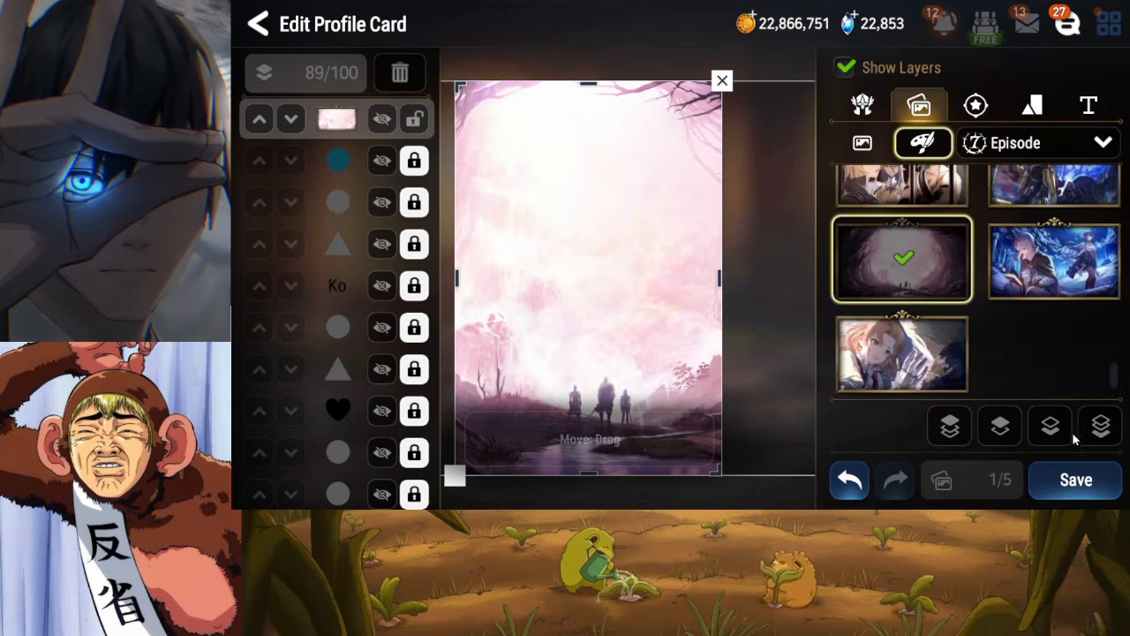
pyautogui.click(1099, 428)
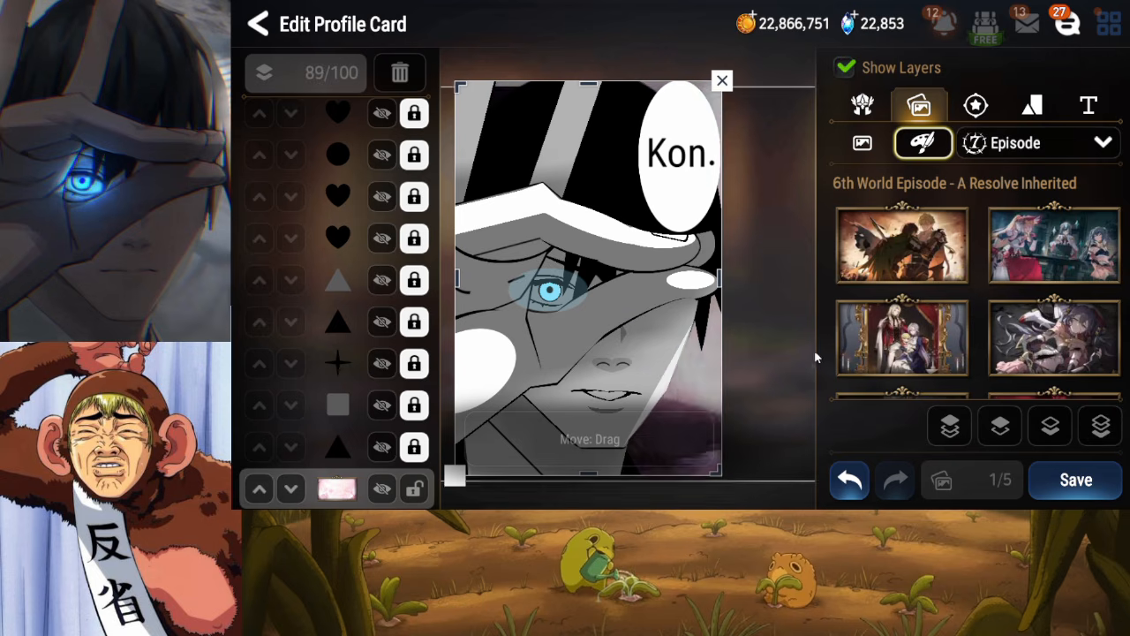
pyautogui.moveTo(815, 349); pyautogui.dragTo(576, 350)
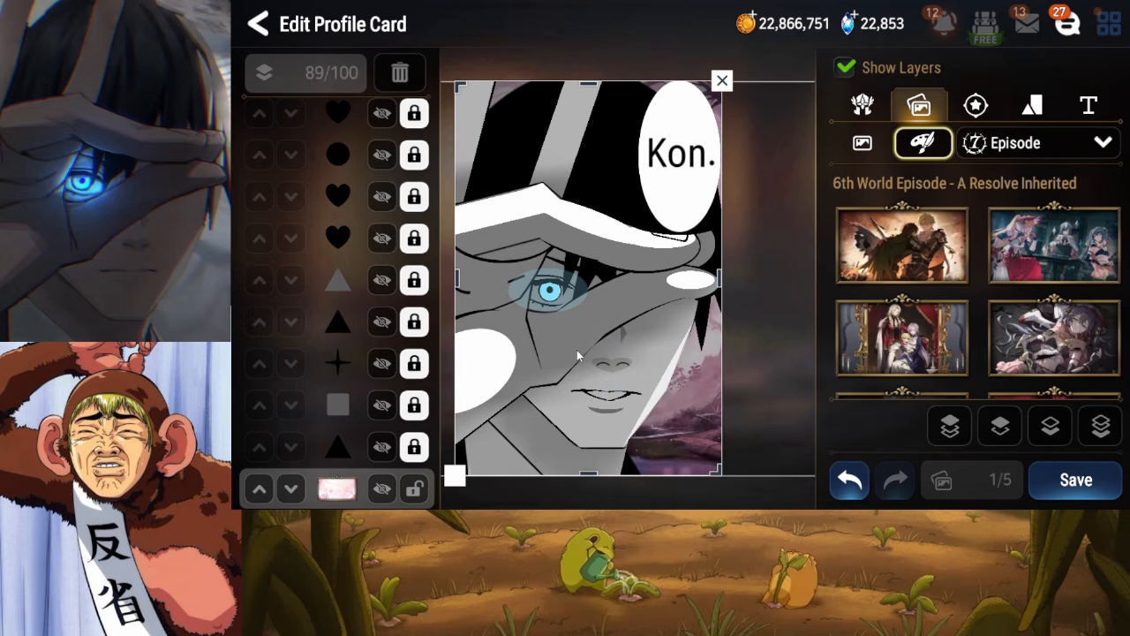
pyautogui.click(411, 490)
pyautogui.click(1076, 479)
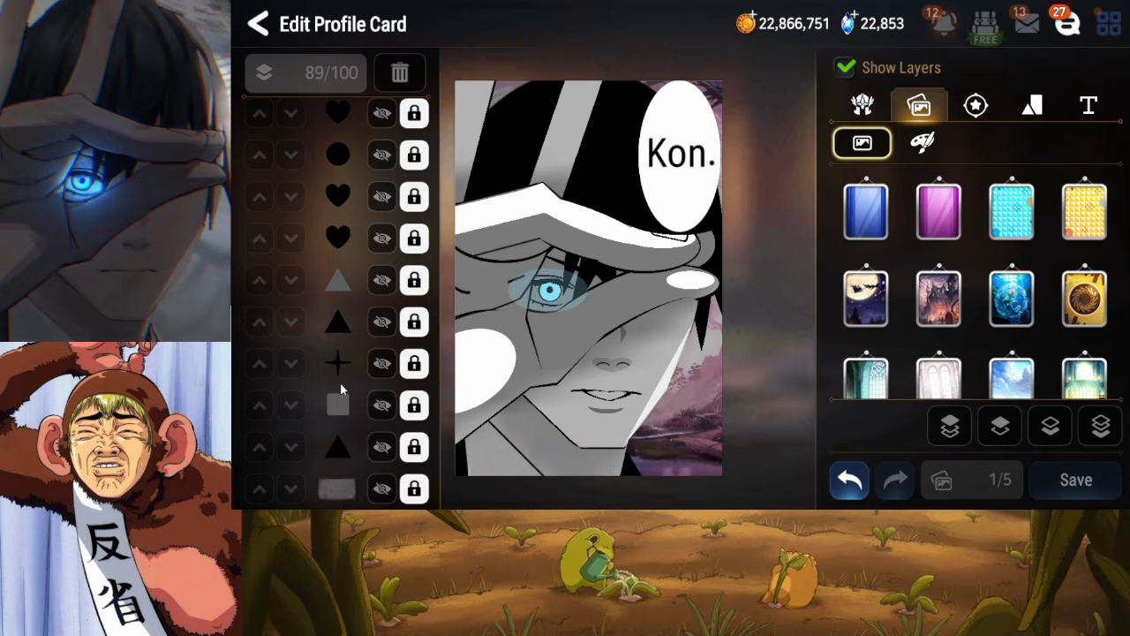
pyautogui.moveTo(295, 389); pyautogui.dragTo(330, 294)
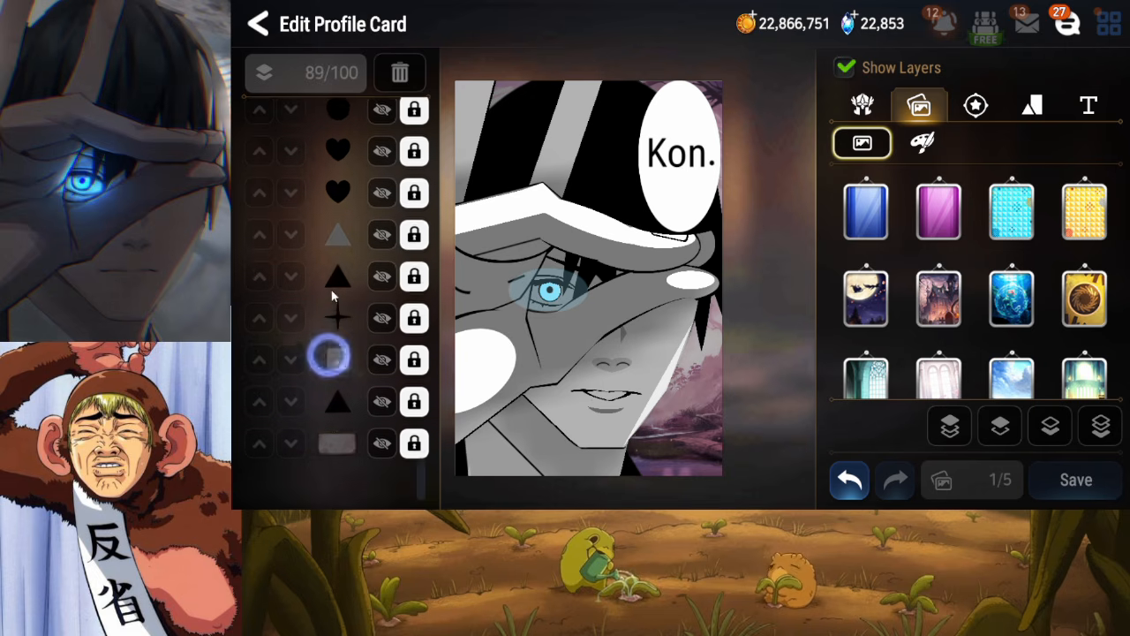
pyautogui.moveTo(337, 356); pyautogui.dragTo(359, 412)
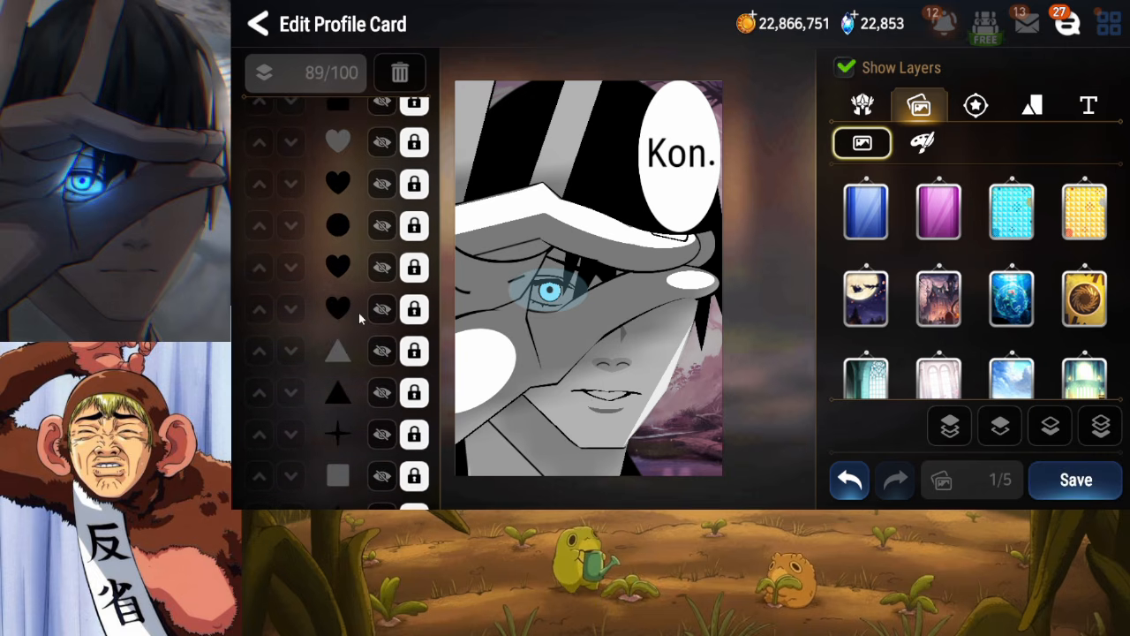
pyautogui.moveTo(360, 311); pyautogui.dragTo(406, 371)
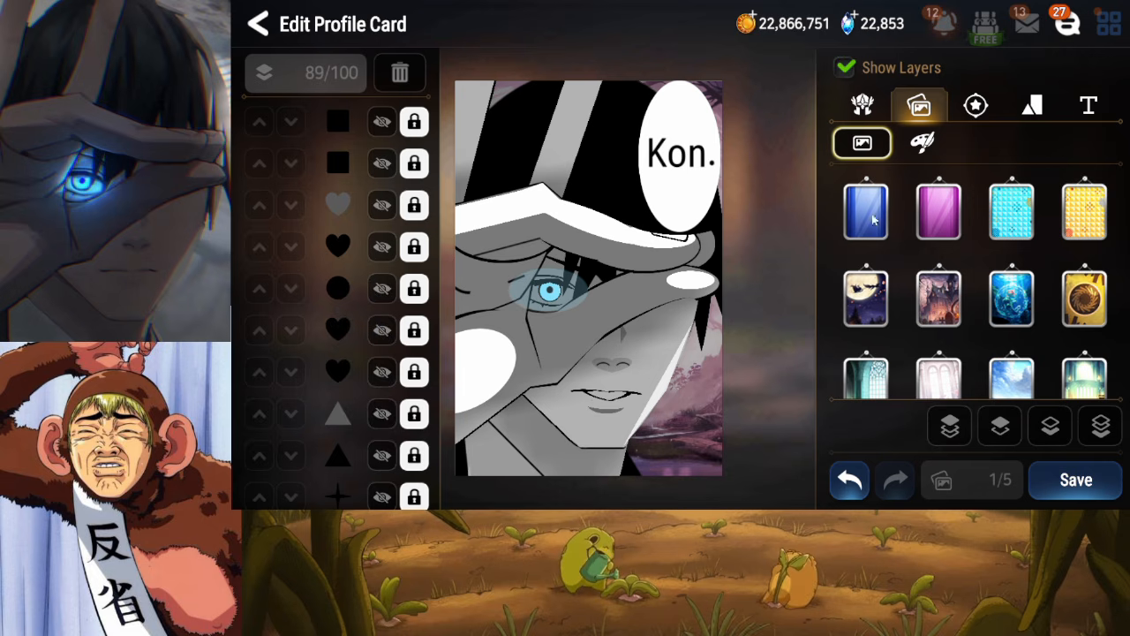
pyautogui.moveTo(347, 313); pyautogui.dragTo(356, 205)
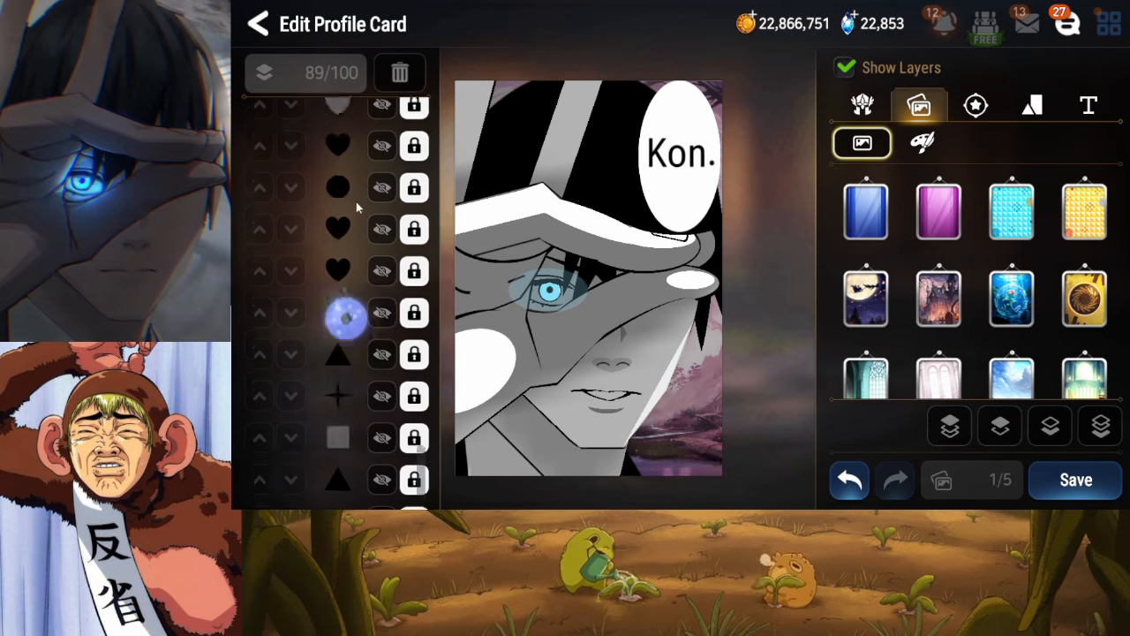
# Add a circle and place it in the layer order directly above the light grey triangle
pyautogui.click(1032, 107)
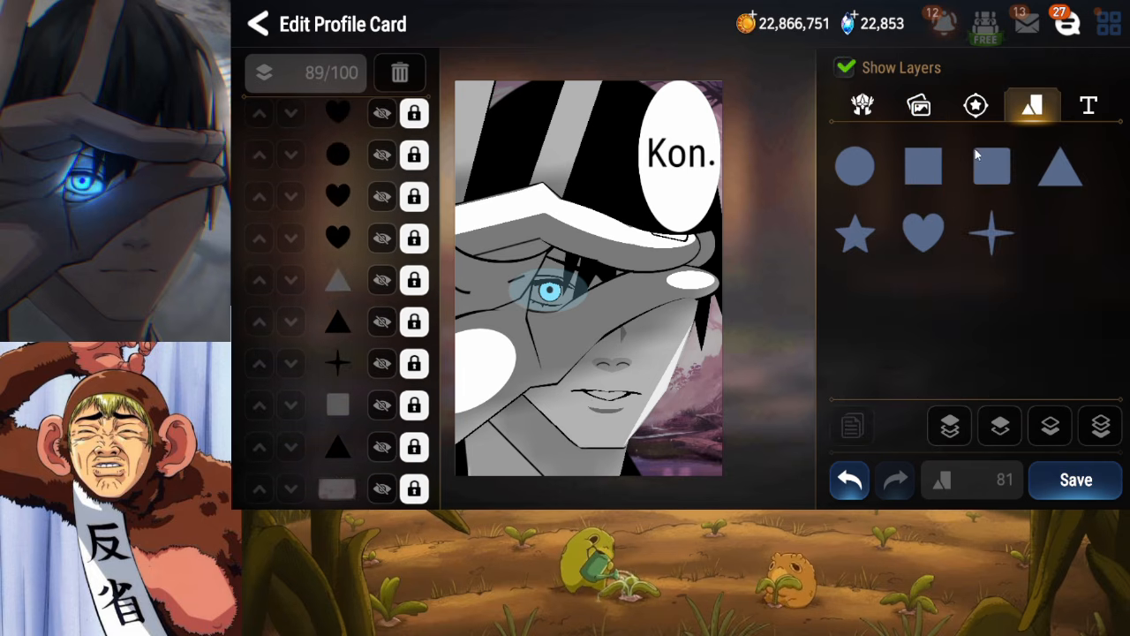
pyautogui.click(855, 166)
pyautogui.click(1100, 427)
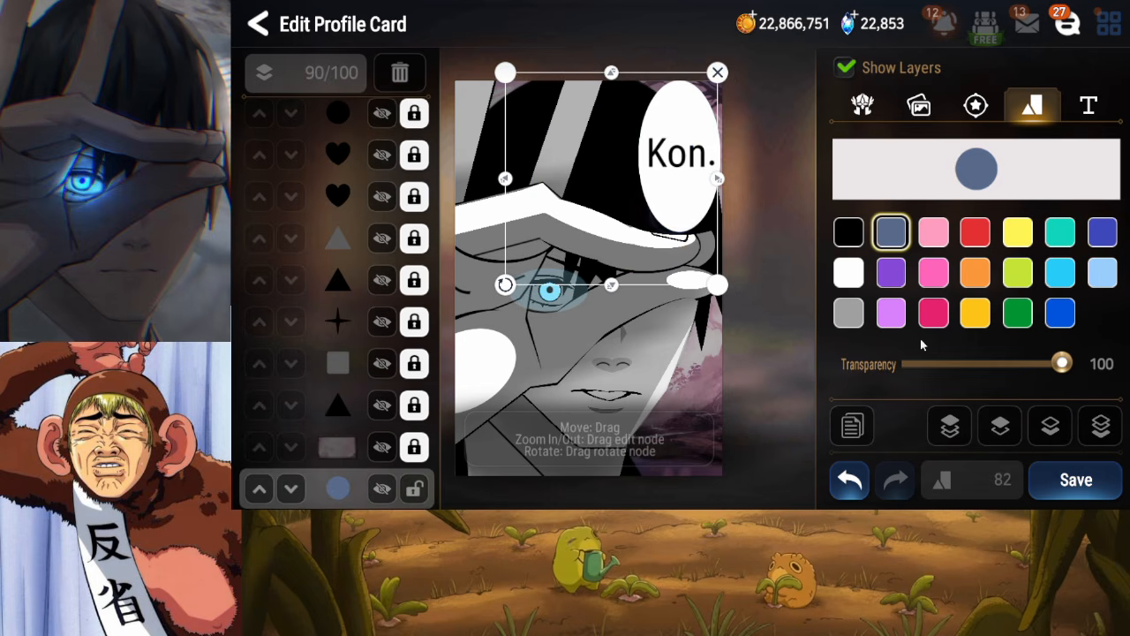
pyautogui.click(1002, 428)
pyautogui.click(1001, 428)
pyautogui.click(1002, 428)
pyautogui.click(1001, 429)
pyautogui.click(1002, 428)
pyautogui.click(1001, 428)
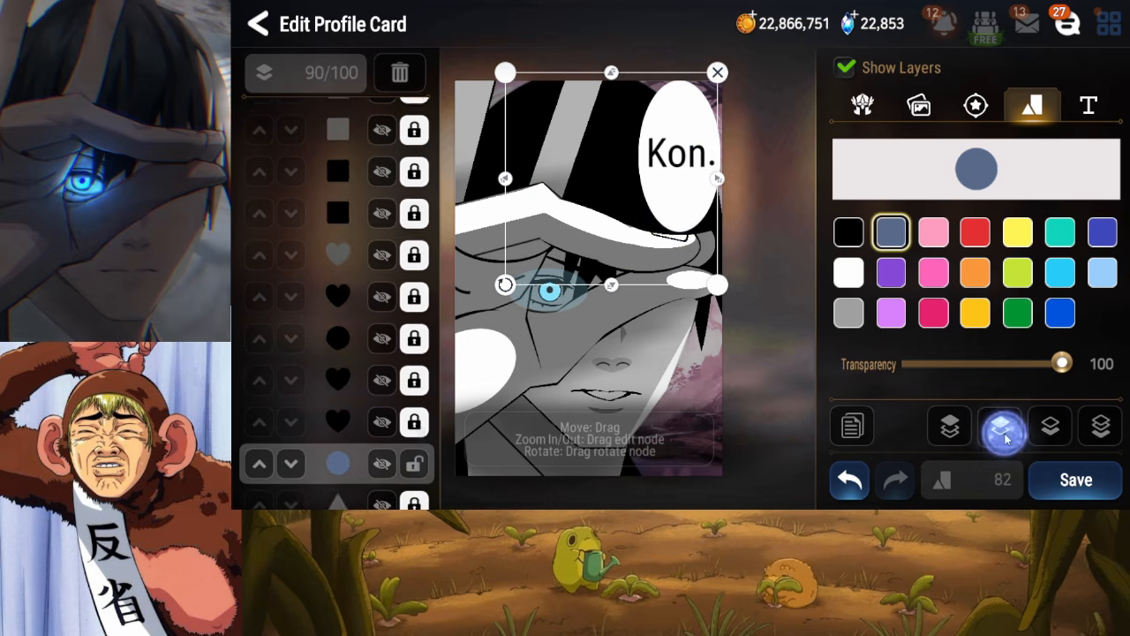
# Raise the blue-grey circle in the layer order until it sits between the black circle and the grey circle above the black heart
pyautogui.click(1003, 431)
pyautogui.click(1003, 431)
pyautogui.click(1003, 431)
pyautogui.click(1005, 432)
pyautogui.click(1012, 437)
pyautogui.click(1016, 441)
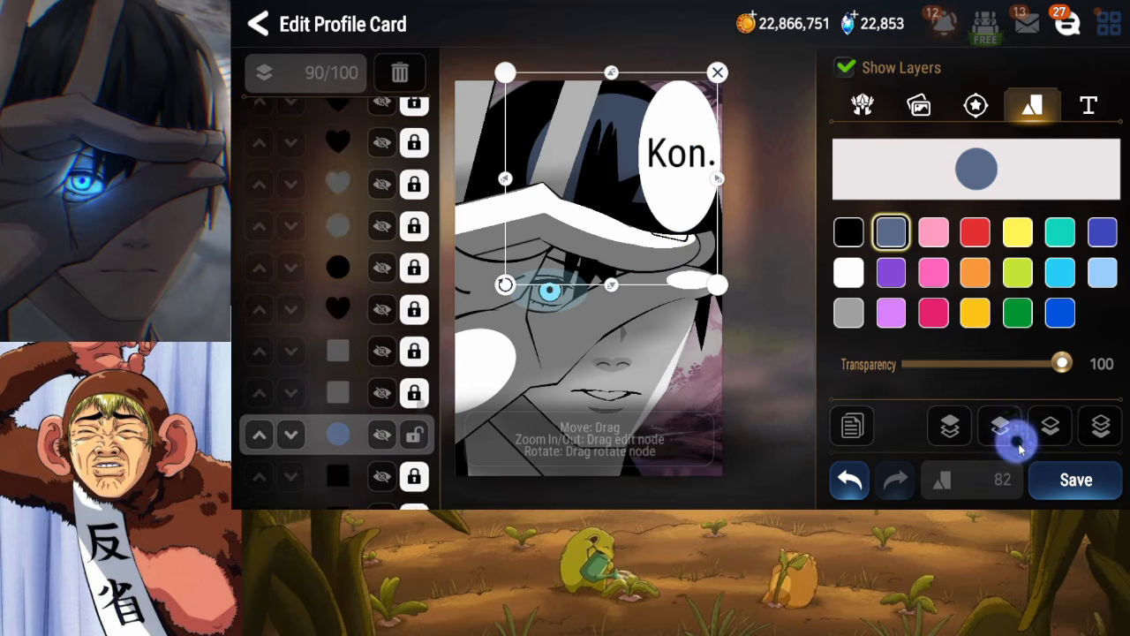
pyautogui.click(1018, 443)
pyautogui.click(1017, 443)
pyautogui.click(1017, 444)
pyautogui.click(1018, 443)
pyautogui.click(1018, 443)
pyautogui.click(1018, 443)
pyautogui.click(1021, 447)
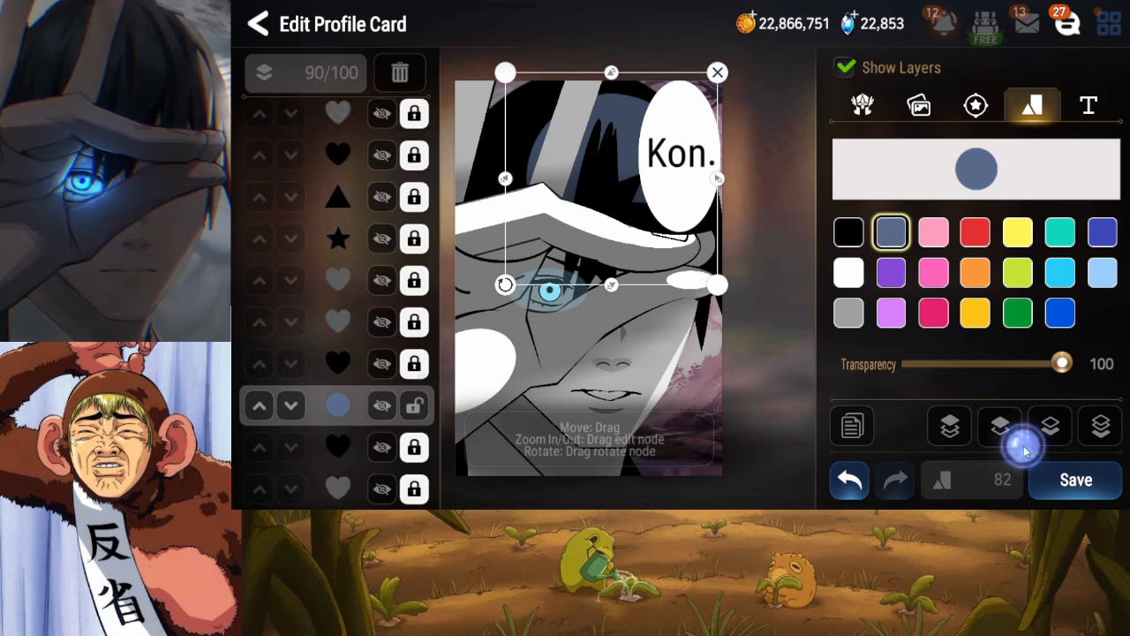
pyautogui.click(1023, 447)
pyautogui.click(1023, 447)
pyautogui.click(1023, 447)
pyautogui.click(1023, 447)
pyautogui.click(1023, 447)
pyautogui.click(1023, 447)
pyautogui.click(1023, 447)
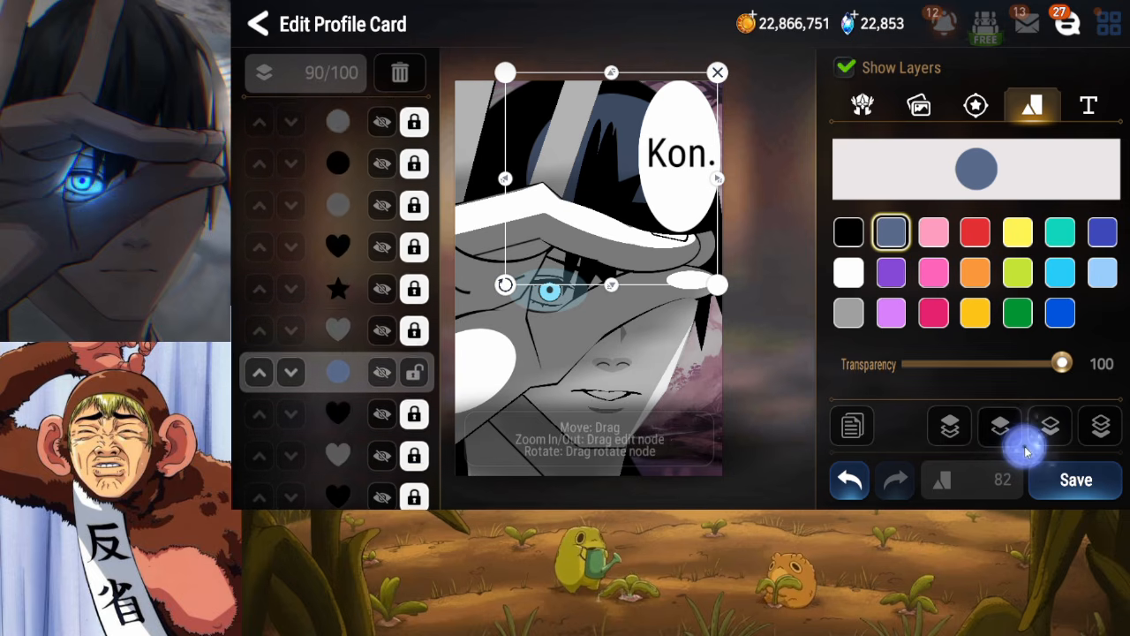
pyautogui.click(1023, 447)
pyautogui.click(1023, 447)
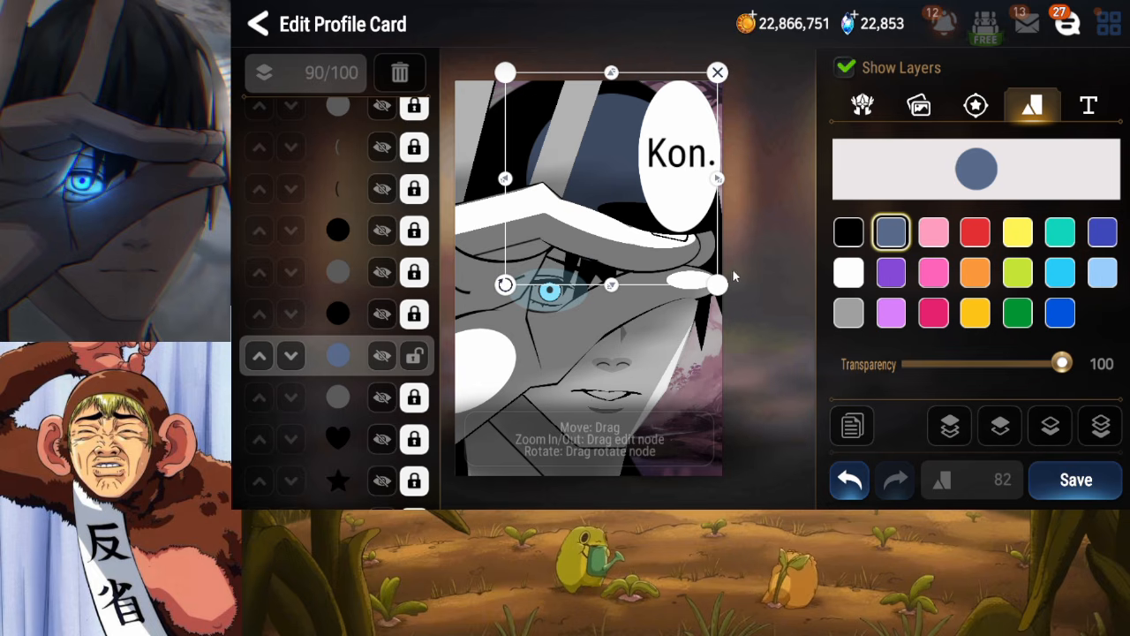
# Narrow and tilt the circle over the hair beside the raised finger, and colour it white at transparency 23
pyautogui.moveTo(676, 240); pyautogui.dragTo(670, 225)
pyautogui.moveTo(587, 254); pyautogui.dragTo(590, 252)
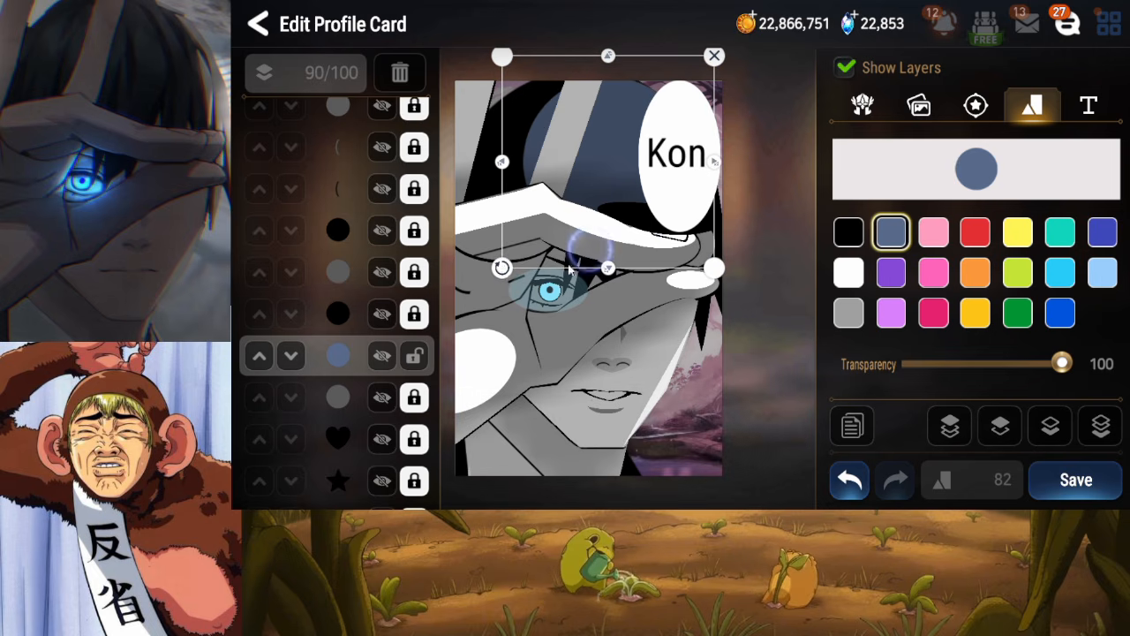
pyautogui.moveTo(501, 268); pyautogui.dragTo(512, 276)
pyautogui.moveTo(715, 164); pyautogui.dragTo(690, 171)
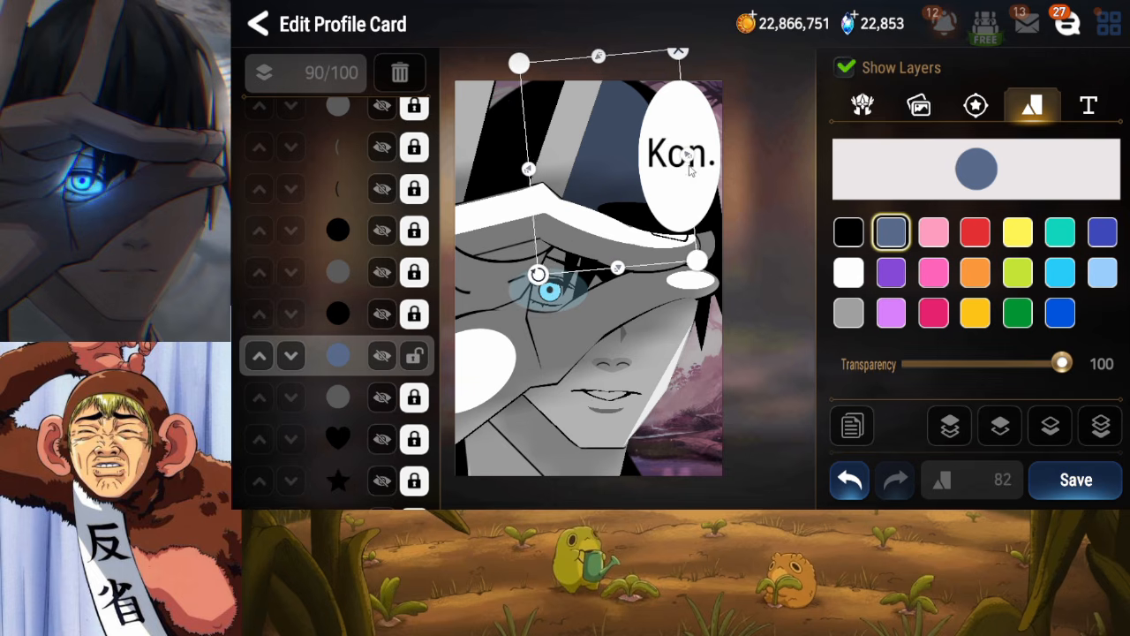
pyautogui.moveTo(633, 204); pyautogui.dragTo(641, 204)
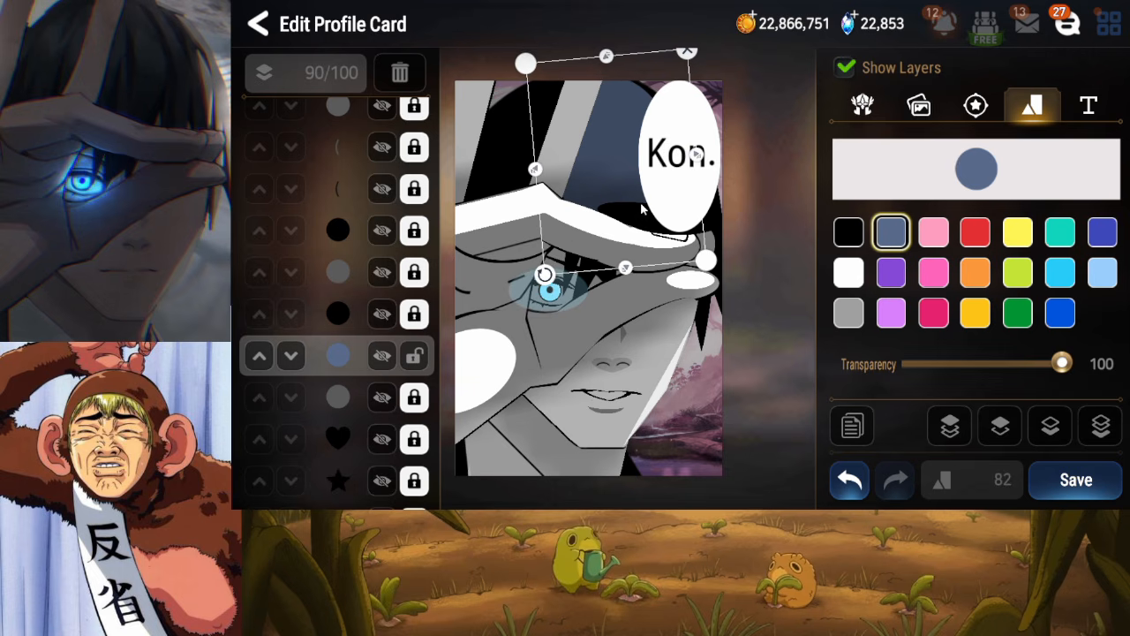
pyautogui.click(847, 272)
pyautogui.moveTo(1062, 364); pyautogui.dragTo(938, 371)
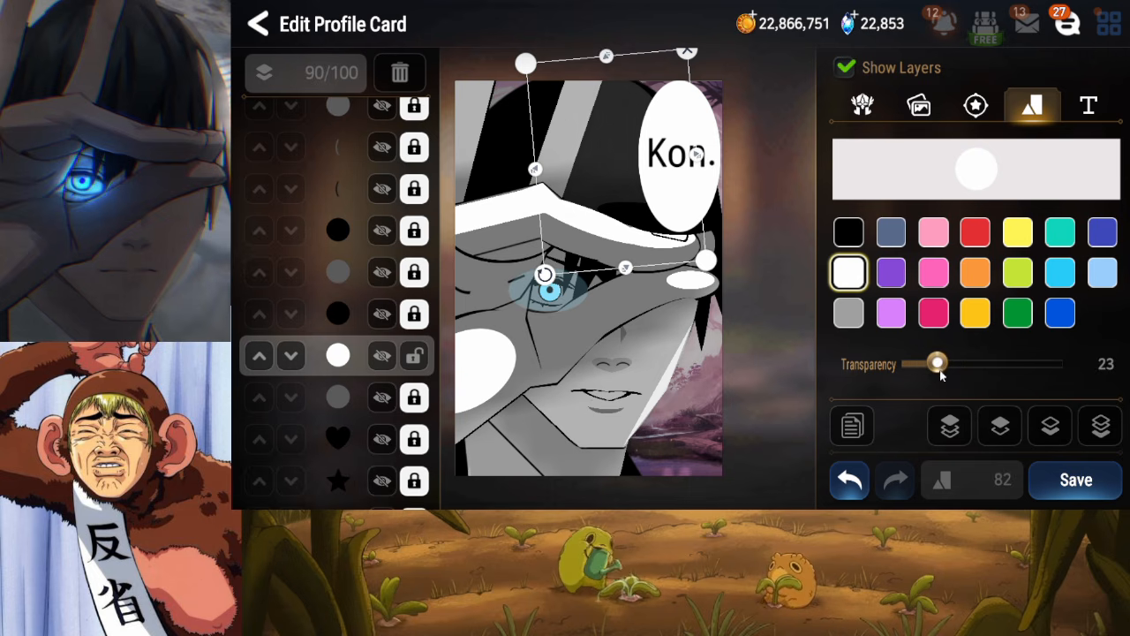
# Duplicate the white hair circle and raise the copy in the layer order to directly above the original
pyautogui.click(852, 426)
pyautogui.click(1000, 431)
pyautogui.click(1000, 431)
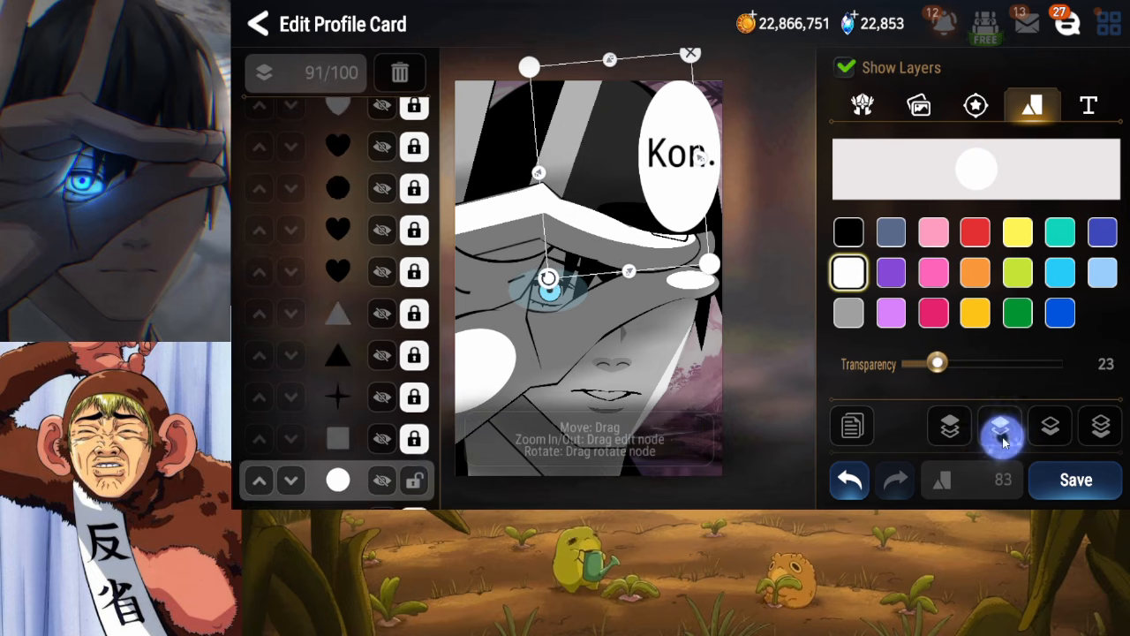
pyautogui.click(1001, 431)
pyautogui.click(1001, 431)
pyautogui.click(1000, 431)
pyautogui.click(1001, 431)
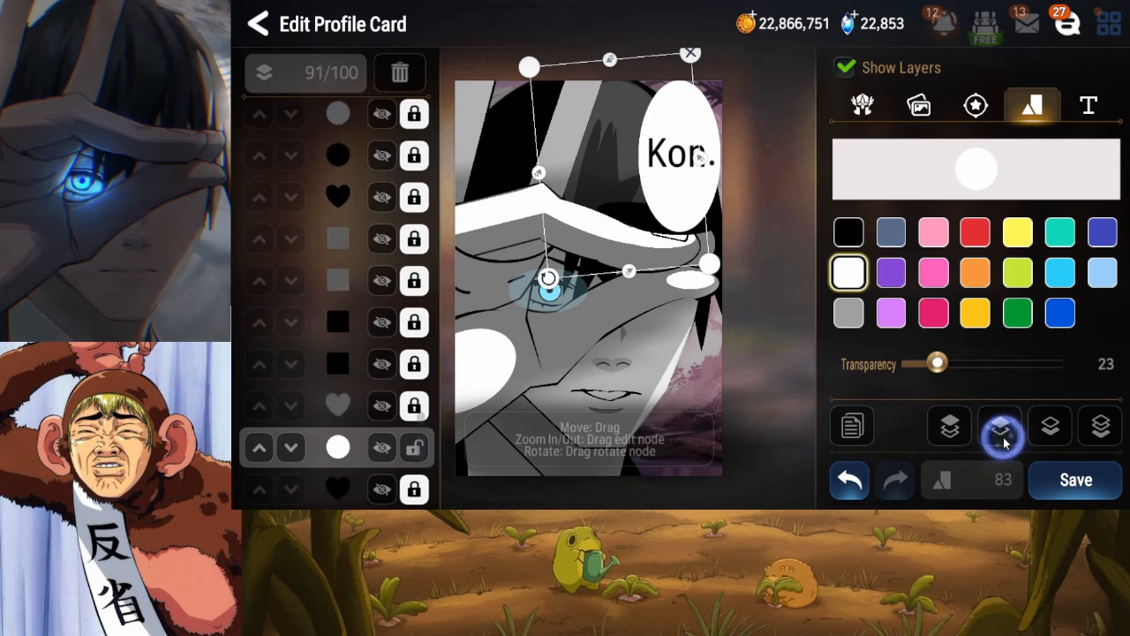
pyautogui.click(1001, 431)
pyautogui.click(1001, 431)
pyautogui.click(1000, 431)
pyautogui.click(1002, 437)
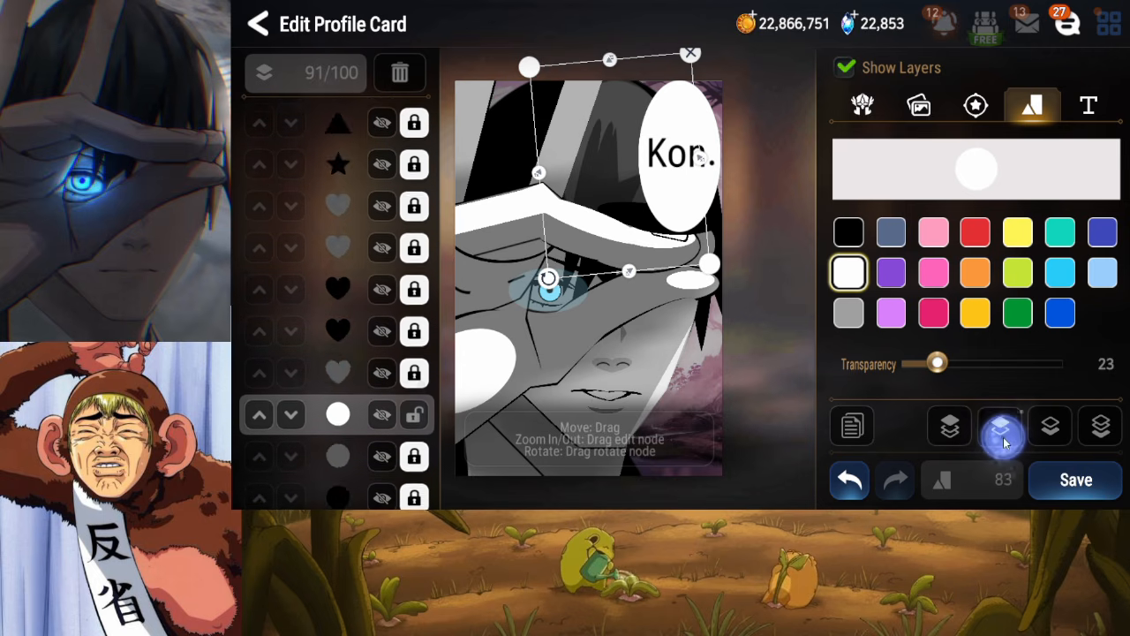
pyautogui.click(1002, 437)
pyautogui.click(1002, 437)
pyautogui.click(1003, 437)
pyautogui.click(1002, 437)
pyautogui.click(1003, 437)
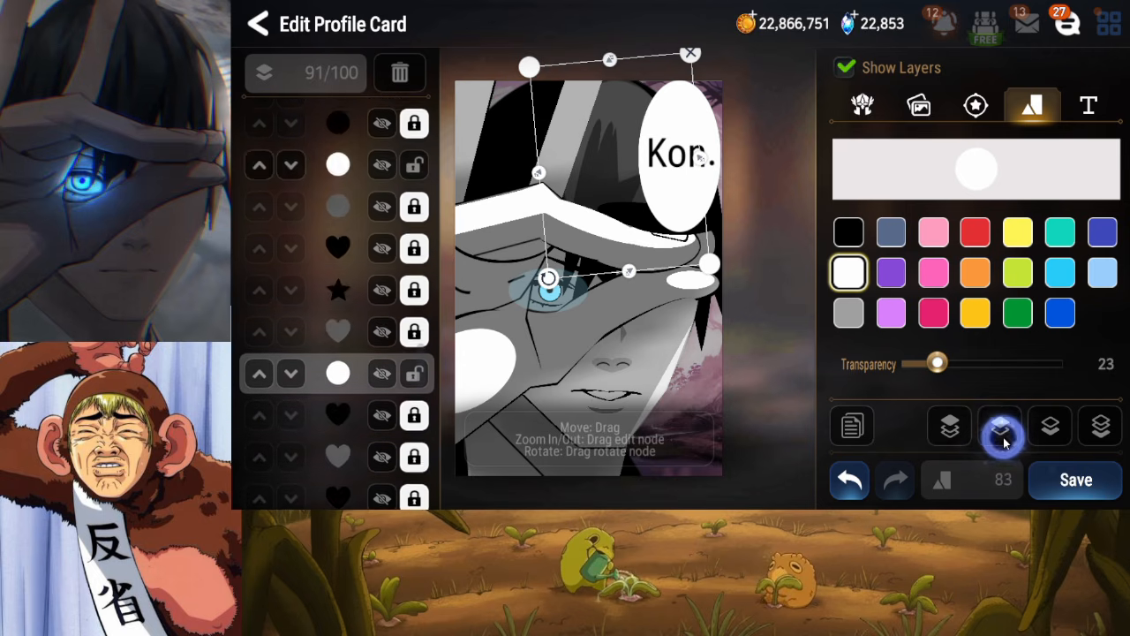
pyautogui.click(1002, 438)
pyautogui.click(1002, 437)
pyautogui.click(1002, 437)
pyautogui.click(1003, 437)
pyautogui.click(1003, 437)
# Lock the original circle, then make the copy black at transparency 100 and shift and tilt it slightly over the hair highlight
pyautogui.click(409, 392)
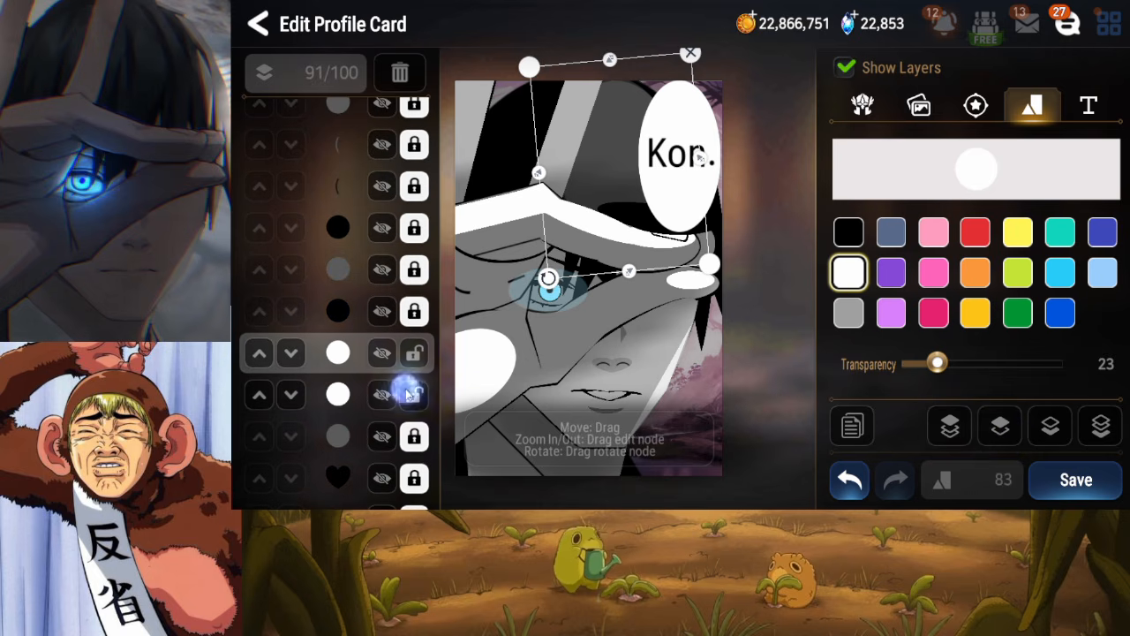
pyautogui.click(856, 236)
pyautogui.moveTo(656, 206); pyautogui.dragTo(645, 203)
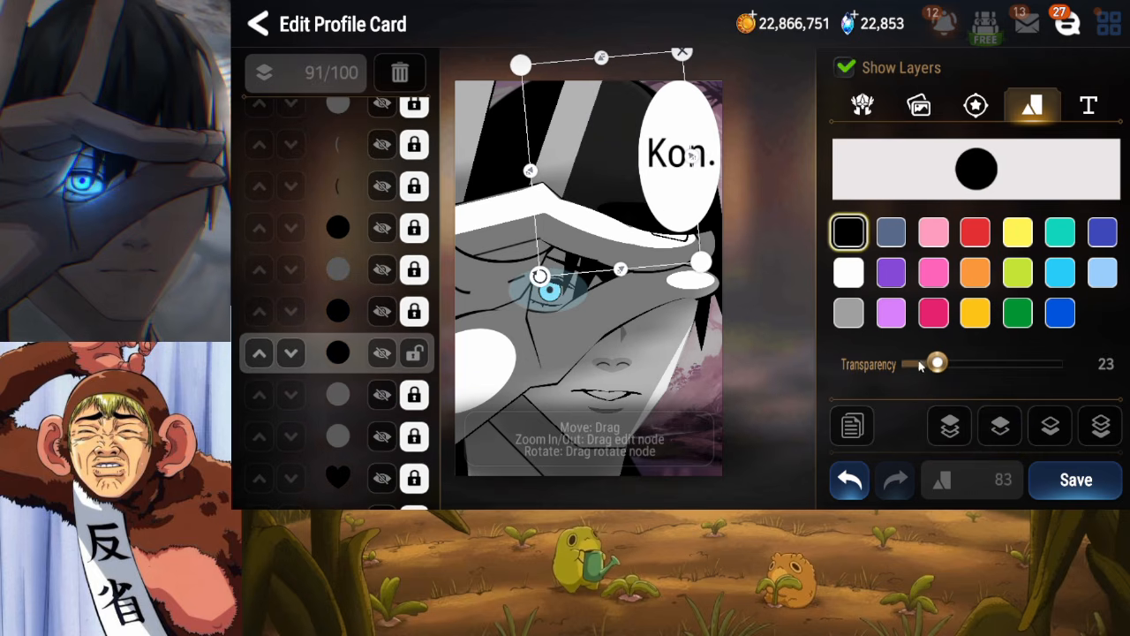
pyautogui.moveTo(921, 365); pyautogui.dragTo(1063, 364)
pyautogui.moveTo(633, 222)
pyautogui.mouseDown()
pyautogui.moveTo(593, 215)
pyautogui.moveTo(622, 218)
pyautogui.mouseUp()
pyautogui.moveTo(531, 274); pyautogui.dragTo(532, 259)
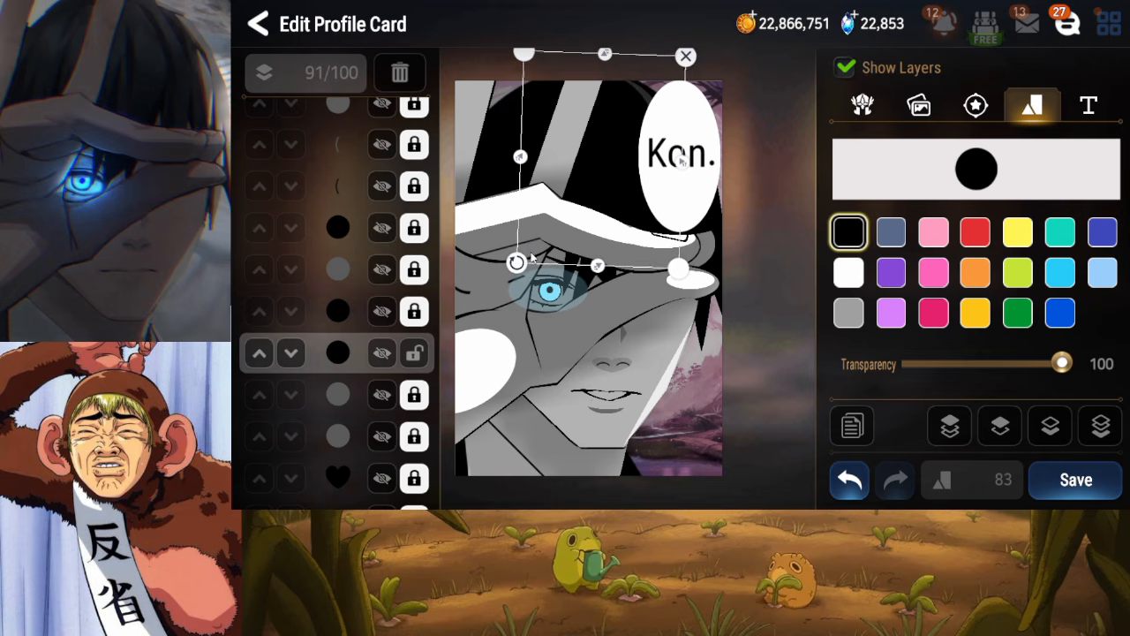
# Duplicate the black hair circle and raise the copy in the layer order to directly above the original
pyautogui.click(857, 426)
pyautogui.click(1103, 435)
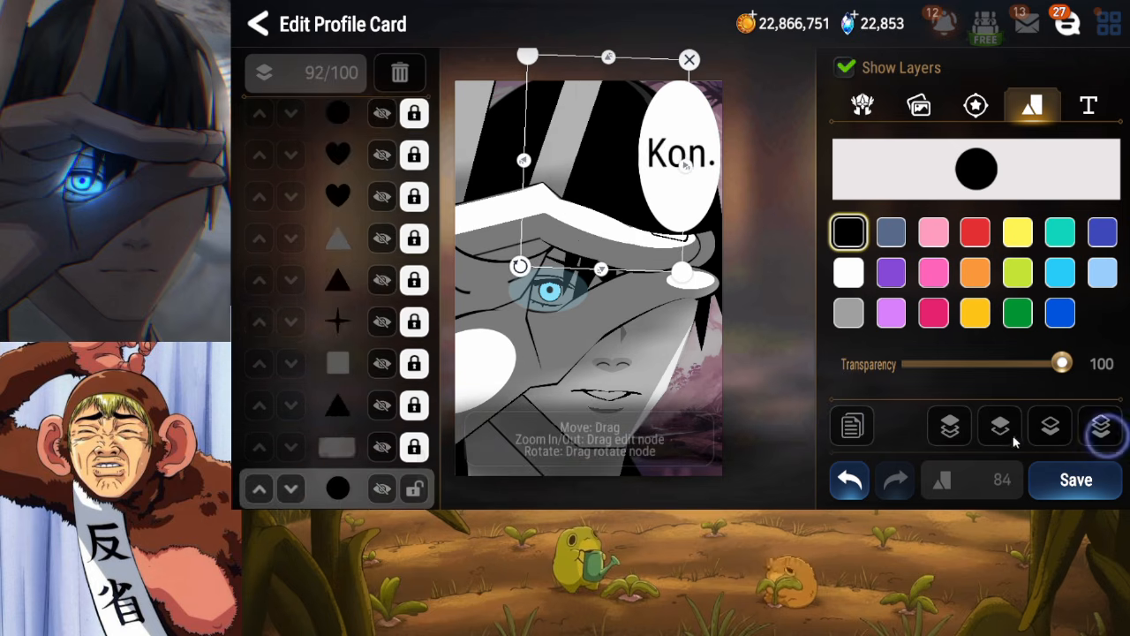
pyautogui.click(998, 432)
pyautogui.click(998, 432)
pyautogui.click(996, 434)
pyautogui.click(995, 434)
pyautogui.click(996, 434)
pyautogui.click(995, 434)
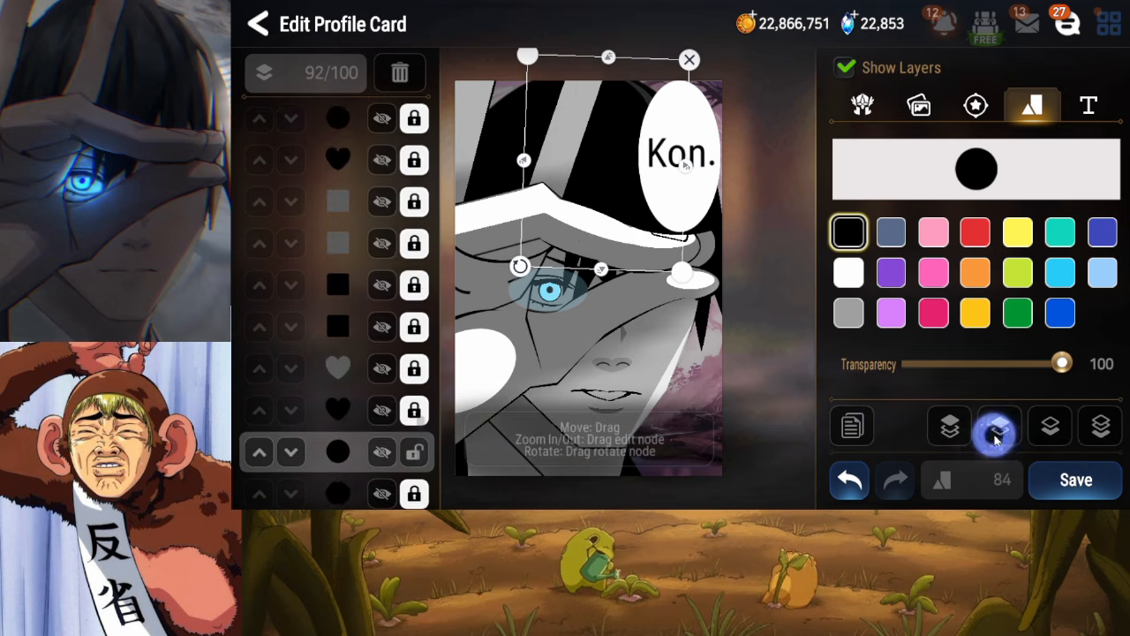
pyautogui.click(995, 435)
pyautogui.click(995, 437)
pyautogui.click(996, 434)
pyautogui.click(996, 434)
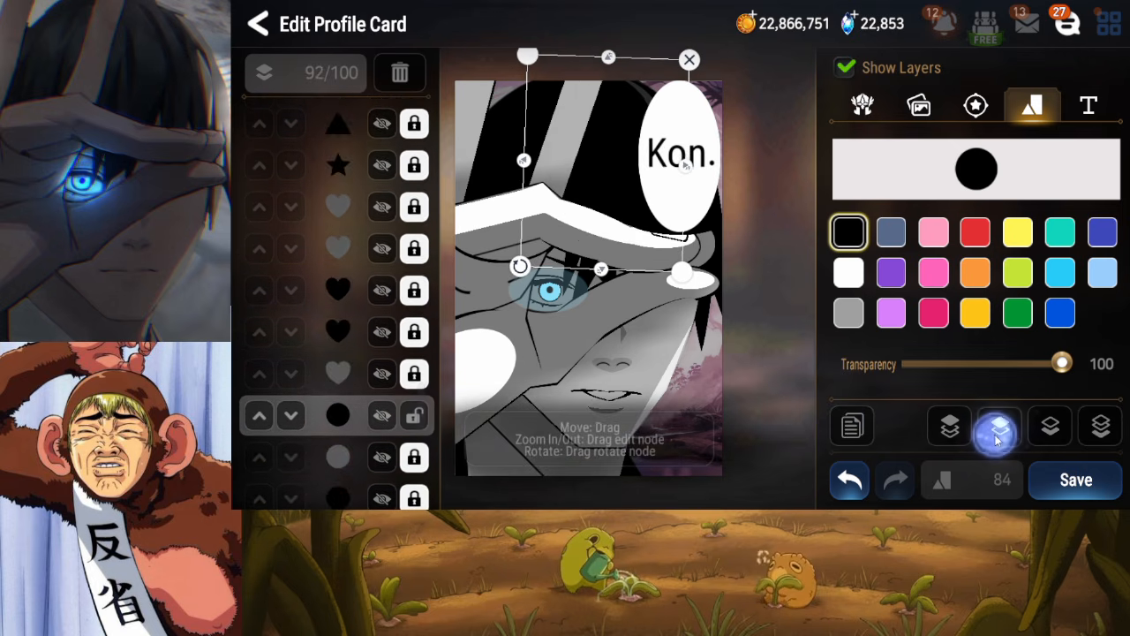
pyautogui.click(996, 435)
pyautogui.click(995, 437)
pyautogui.click(996, 434)
pyautogui.click(995, 434)
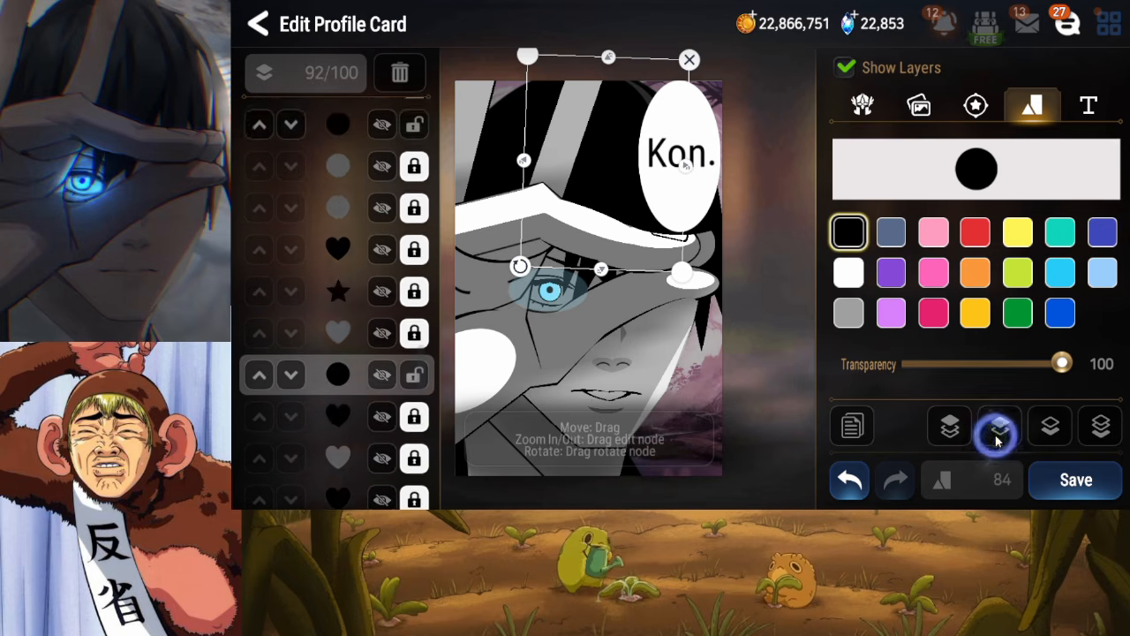
pyautogui.click(997, 436)
pyautogui.click(998, 438)
pyautogui.click(996, 438)
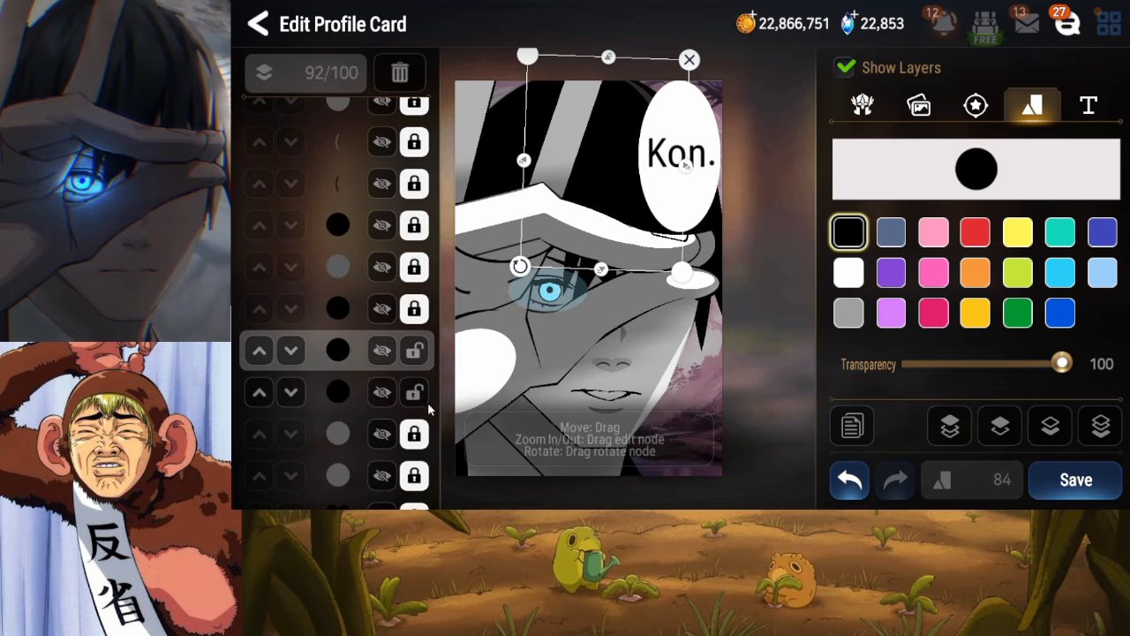
# Lock the original black circle, then turn the copy into a narrower, tilted white circle at transparency 22 over the hair
pyautogui.click(417, 399)
pyautogui.click(857, 270)
pyautogui.moveTo(596, 189); pyautogui.dragTo(586, 188)
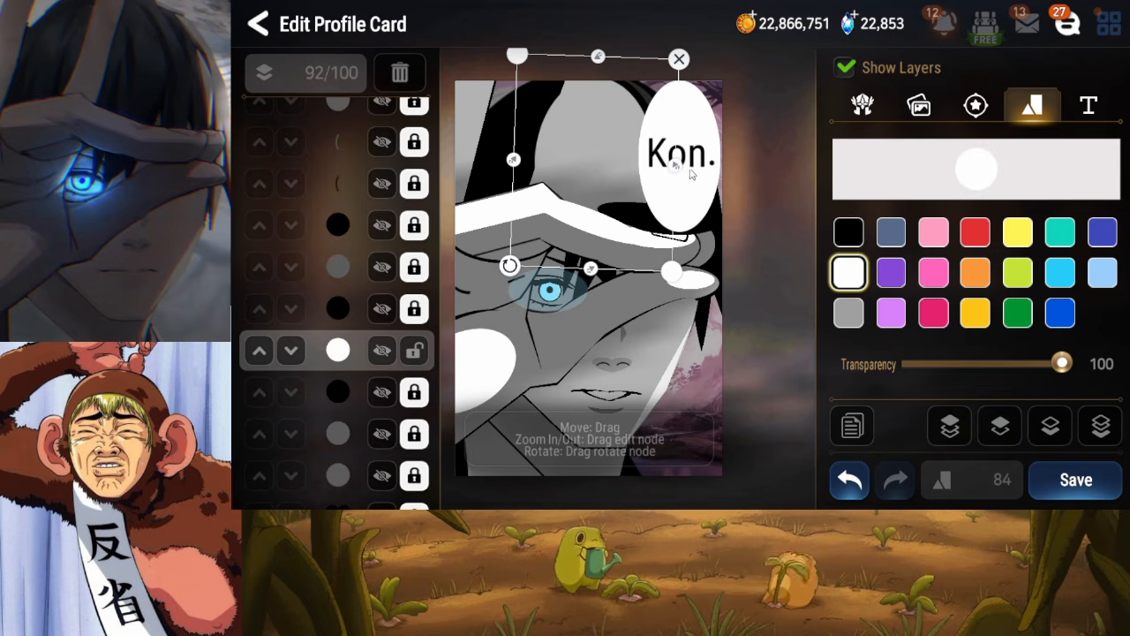
pyautogui.moveTo(691, 174); pyautogui.dragTo(657, 180)
pyautogui.moveTo(1068, 378); pyautogui.dragTo(947, 369)
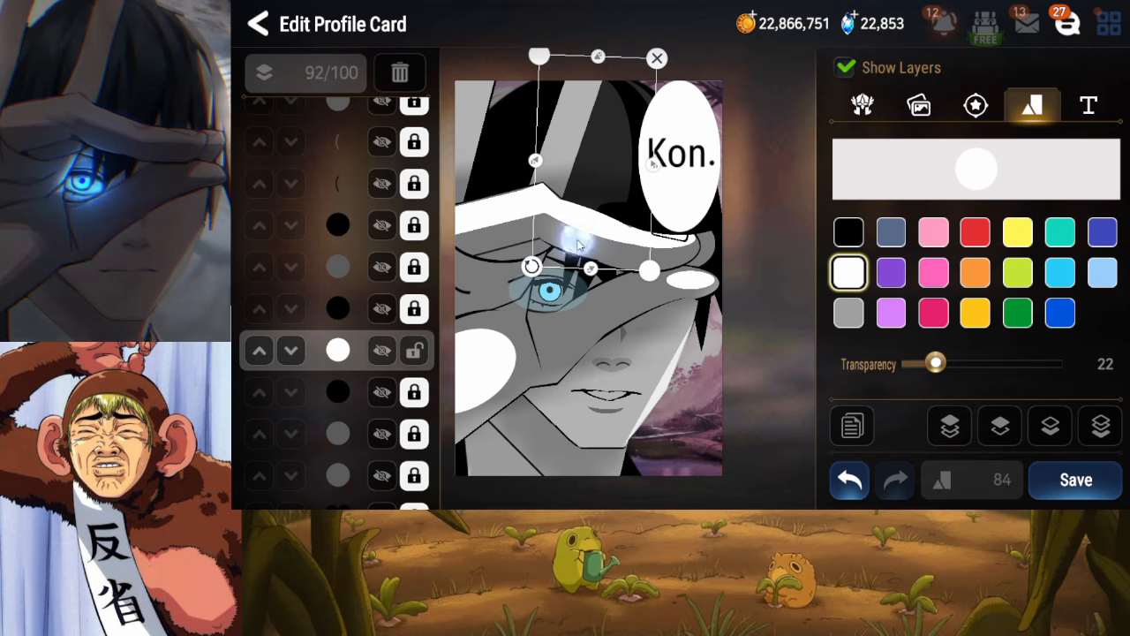
pyautogui.moveTo(532, 267); pyautogui.dragTo(528, 263)
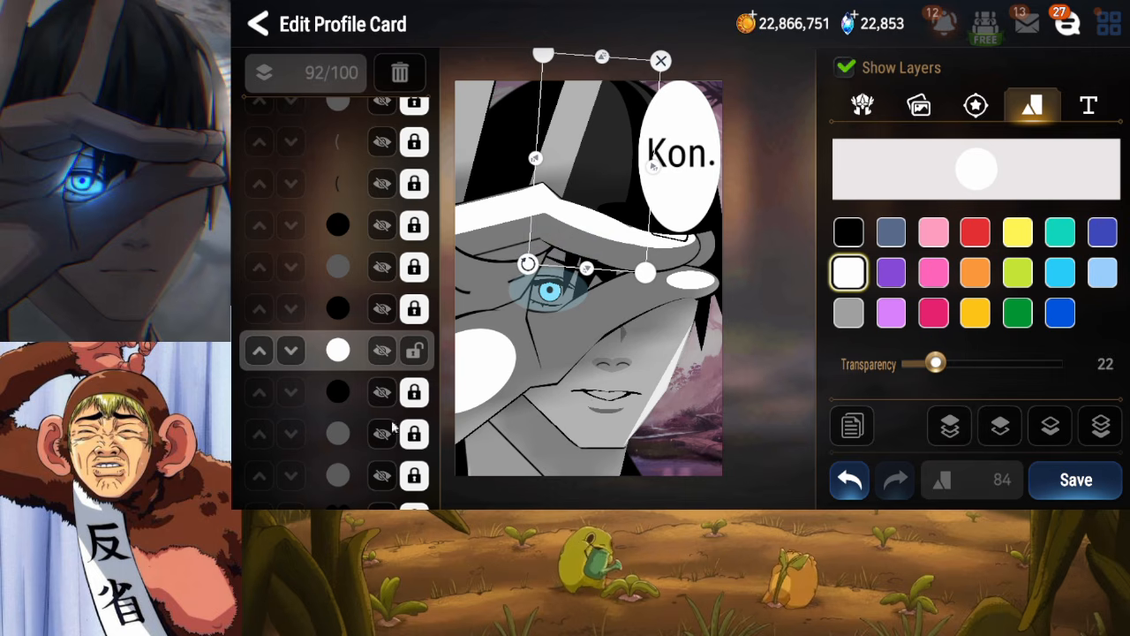
# Unlock the white circle below the black hair circle, set its transparency to 20, and lock it again
pyautogui.click(381, 477)
pyautogui.moveTo(375, 468); pyautogui.dragTo(393, 366)
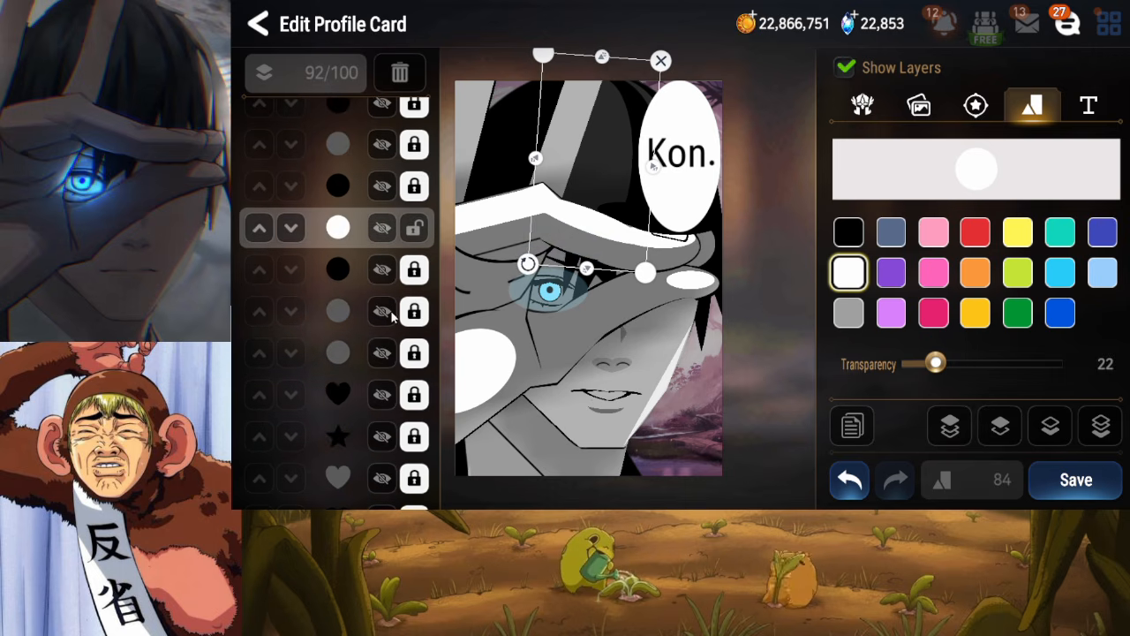
pyautogui.click(392, 313)
pyautogui.click(414, 315)
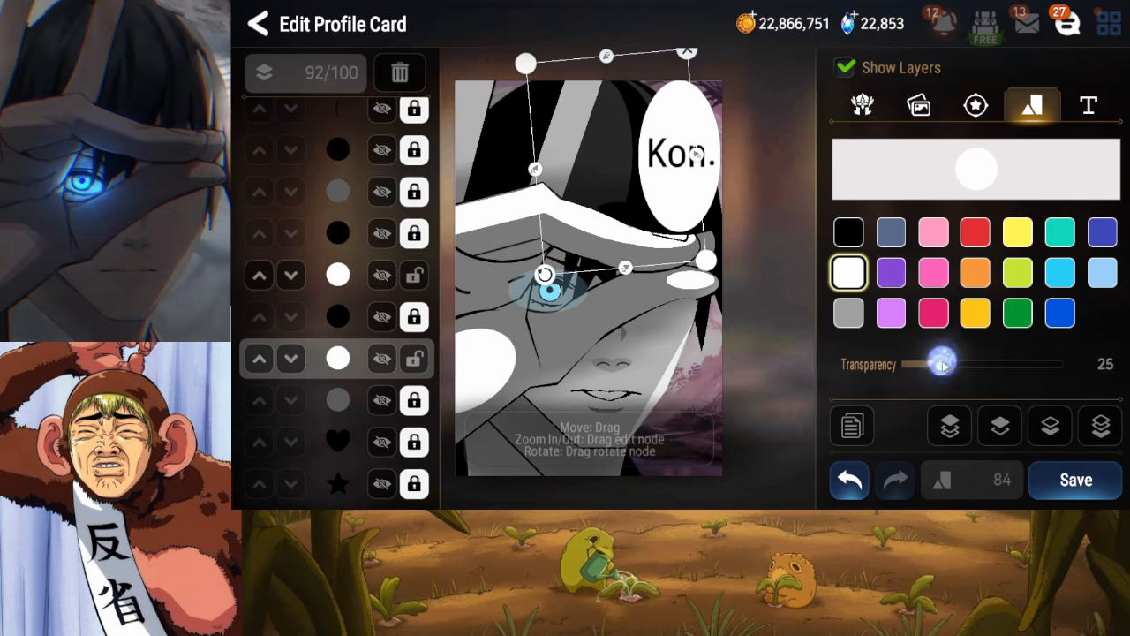
pyautogui.moveTo(942, 364); pyautogui.dragTo(936, 366)
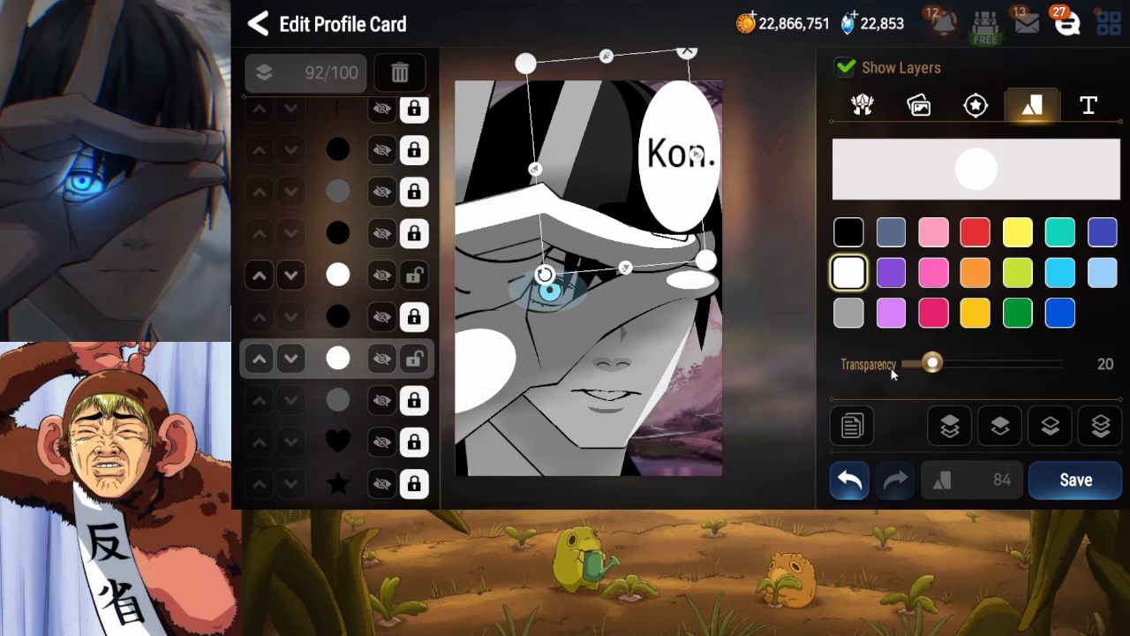
pyautogui.click(415, 358)
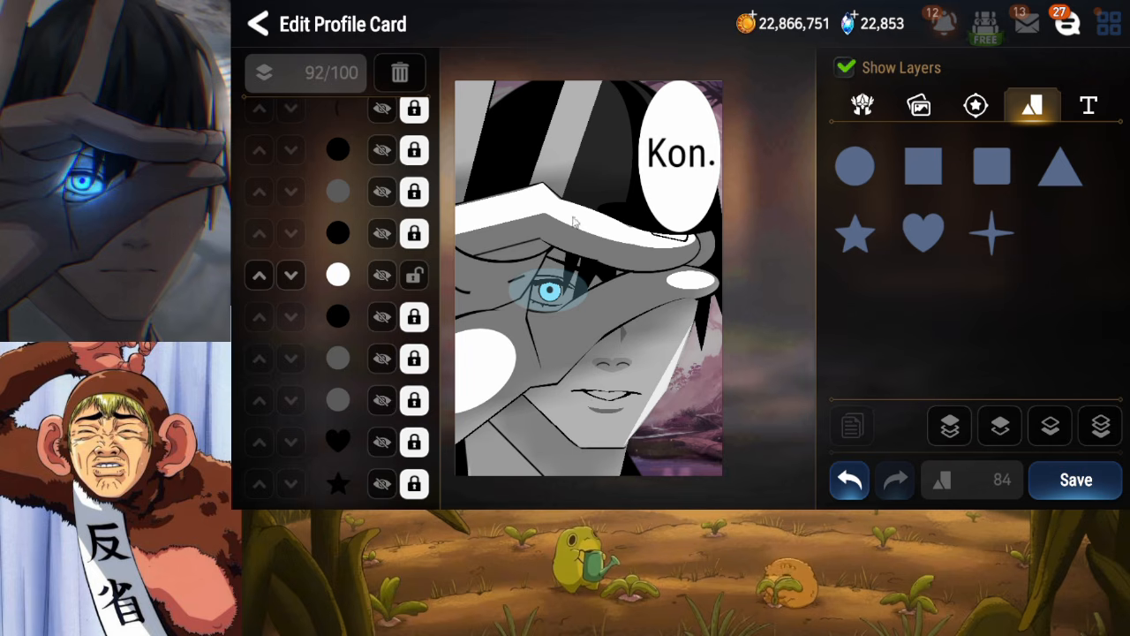
# Tilt the upper white hair circle slightly more, move it higher on the hair, and lock it
pyautogui.click(551, 256)
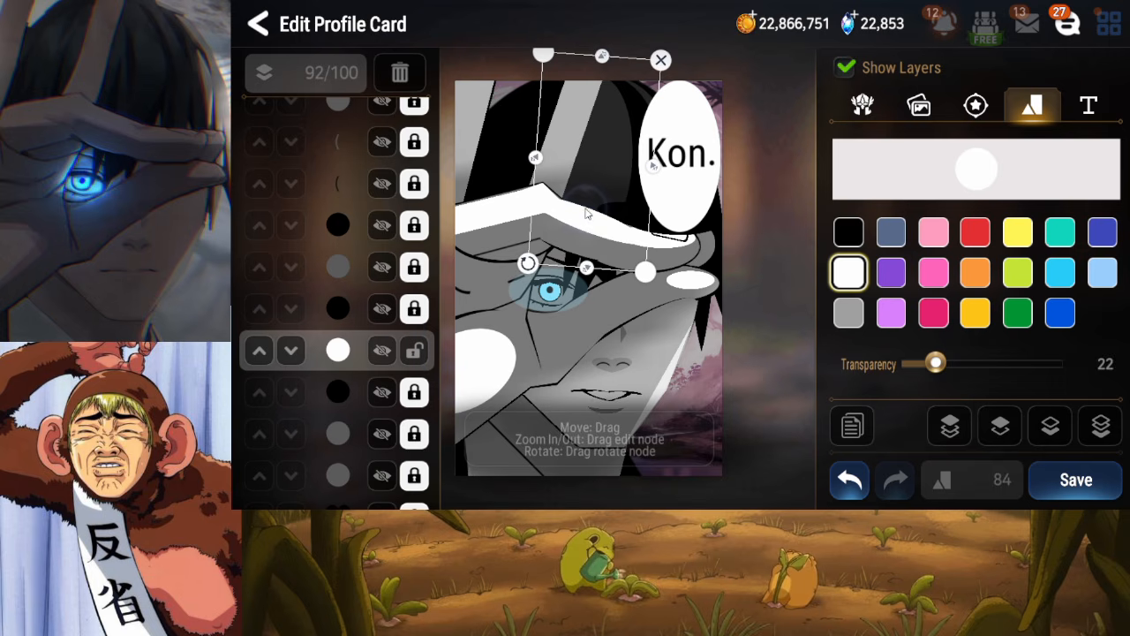
pyautogui.moveTo(528, 262); pyautogui.dragTo(525, 261)
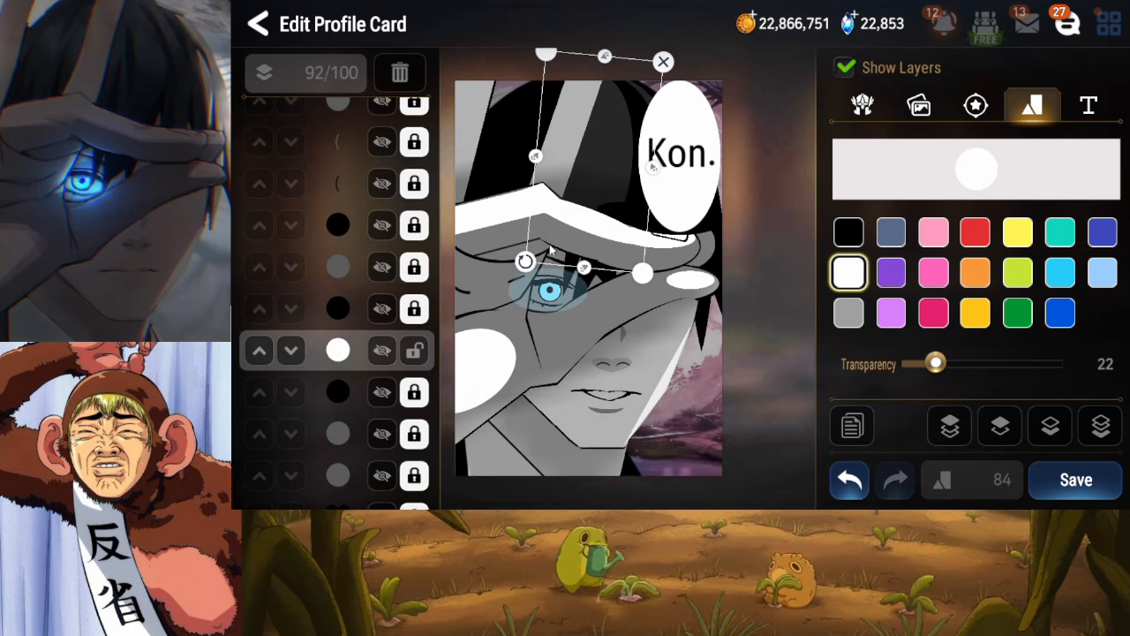
pyautogui.moveTo(592, 231); pyautogui.dragTo(593, 190)
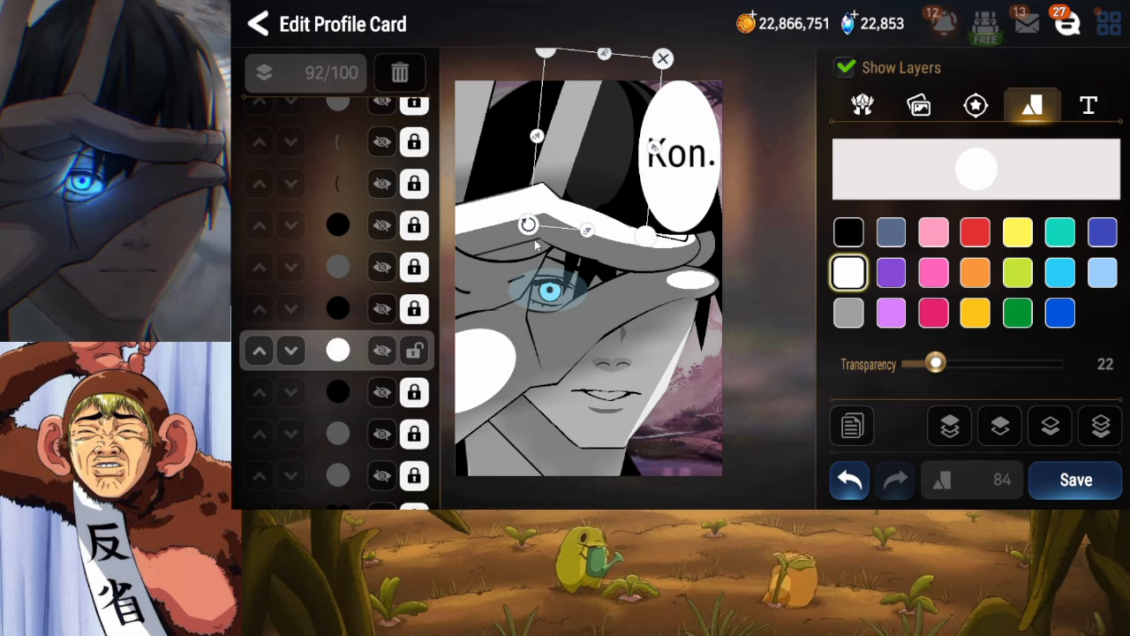
pyautogui.click(421, 352)
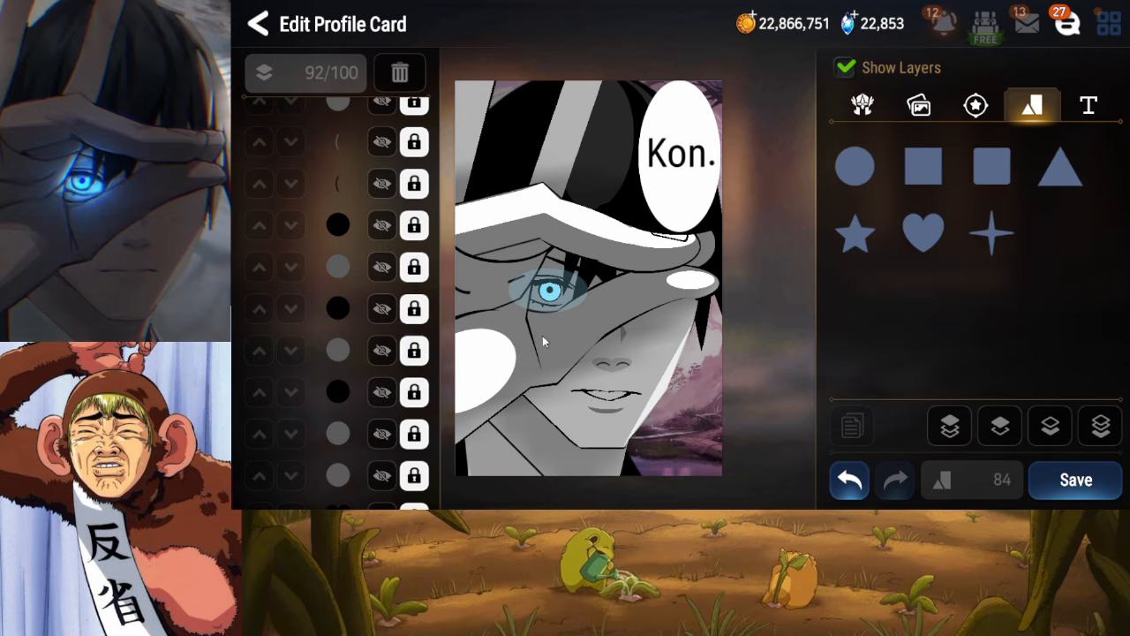
pyautogui.click(1061, 168)
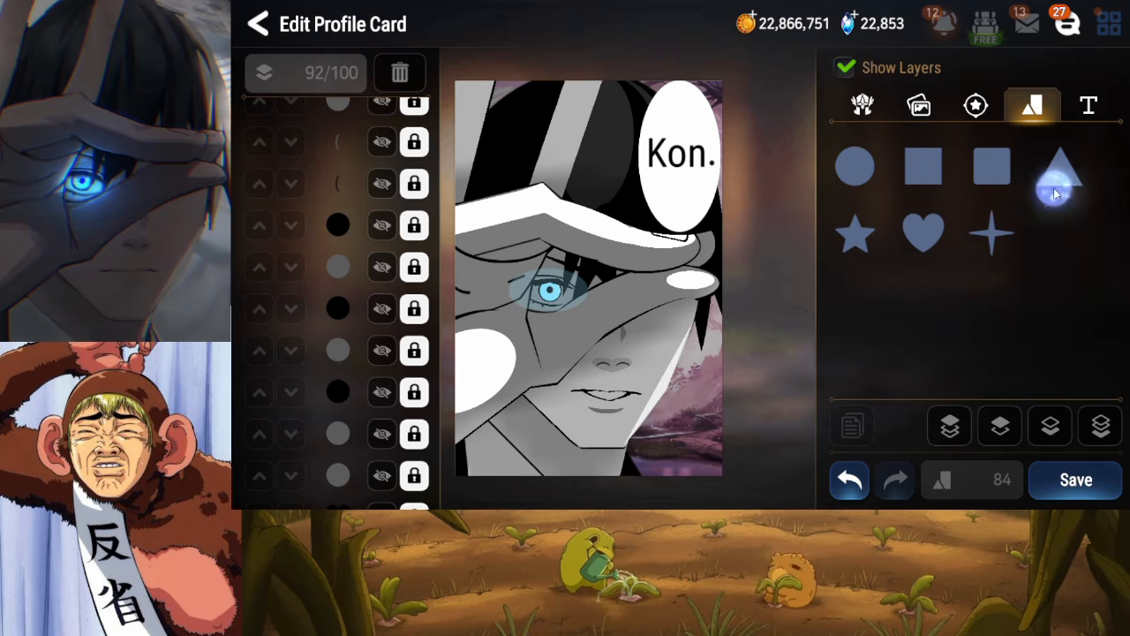
pyautogui.moveTo(758, 231); pyautogui.dragTo(643, 139)
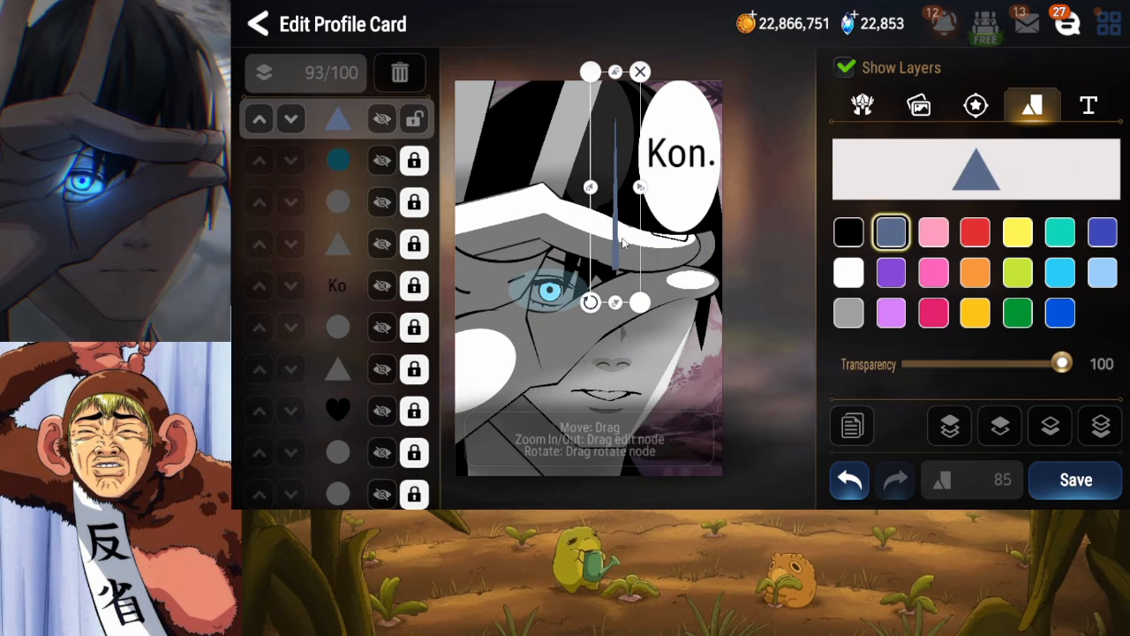
pyautogui.click(642, 77)
# Add a heart, squeeze it into a thin vertical sliver, flip it upside down and place it over the hair beside the speech bubble
pyautogui.click(921, 227)
pyautogui.moveTo(615, 274); pyautogui.dragTo(579, 279)
pyautogui.moveTo(608, 339); pyautogui.dragTo(625, 115)
pyautogui.moveTo(638, 164); pyautogui.dragTo(624, 141)
pyautogui.moveTo(605, 94); pyautogui.dragTo(624, 104)
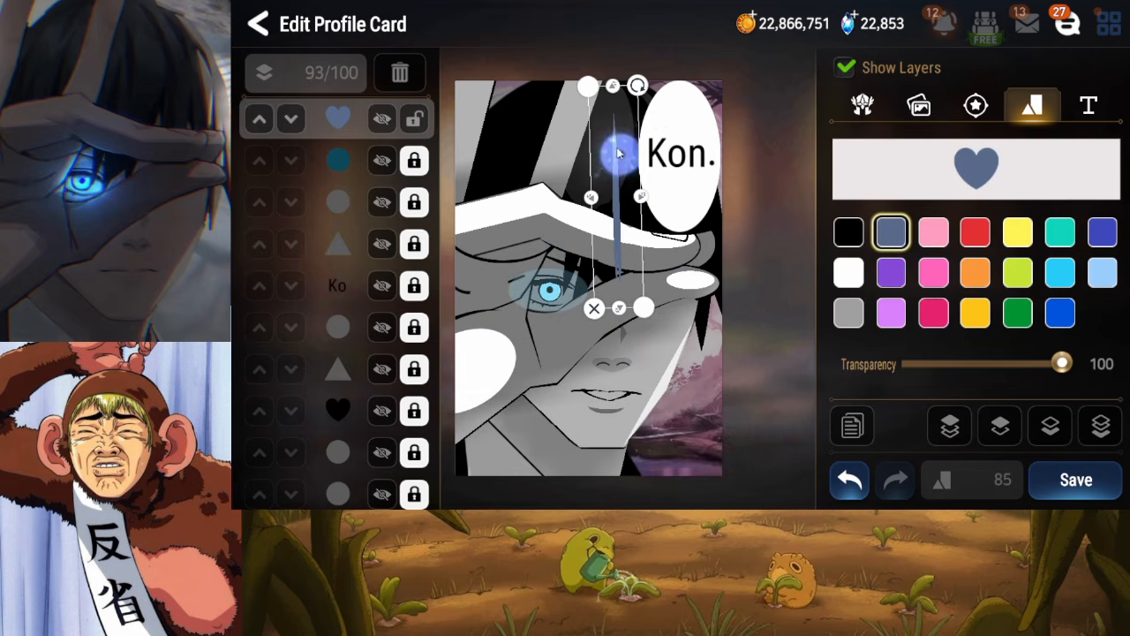
# Restack the heart sliver from the back up to just above the translucent hair circle, behind the hand, and colour it black
pyautogui.click(1015, 442)
pyautogui.click(1017, 440)
pyautogui.click(1017, 440)
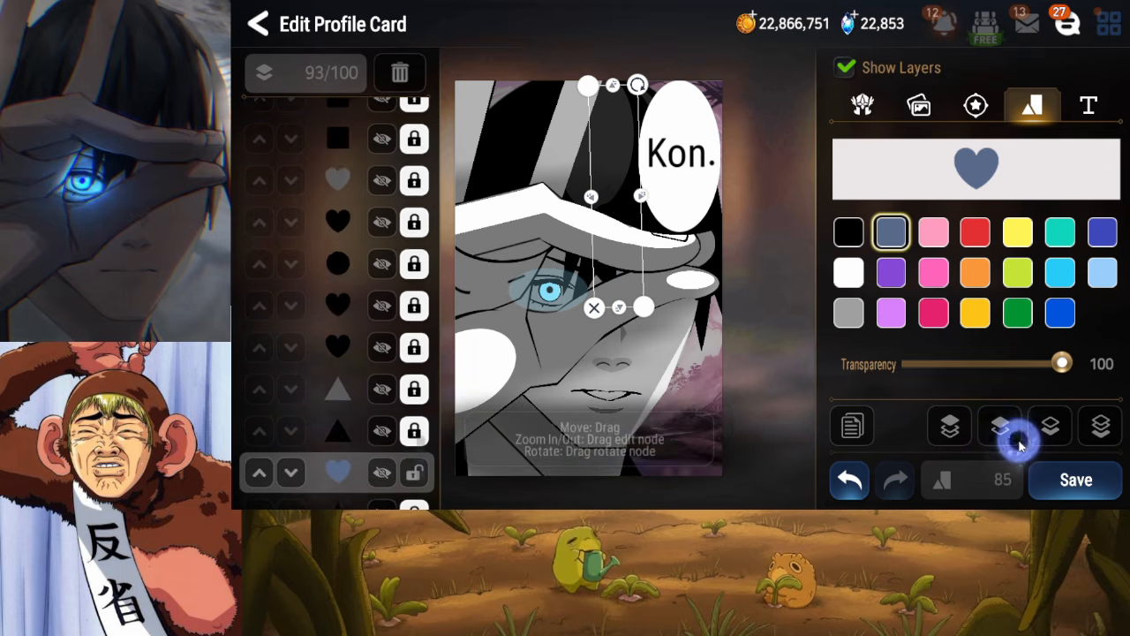
pyautogui.click(1016, 440)
pyautogui.click(1017, 440)
pyautogui.click(1017, 440)
pyautogui.click(1016, 440)
pyautogui.click(1016, 440)
pyautogui.click(1016, 439)
pyautogui.click(1017, 441)
pyautogui.click(1016, 441)
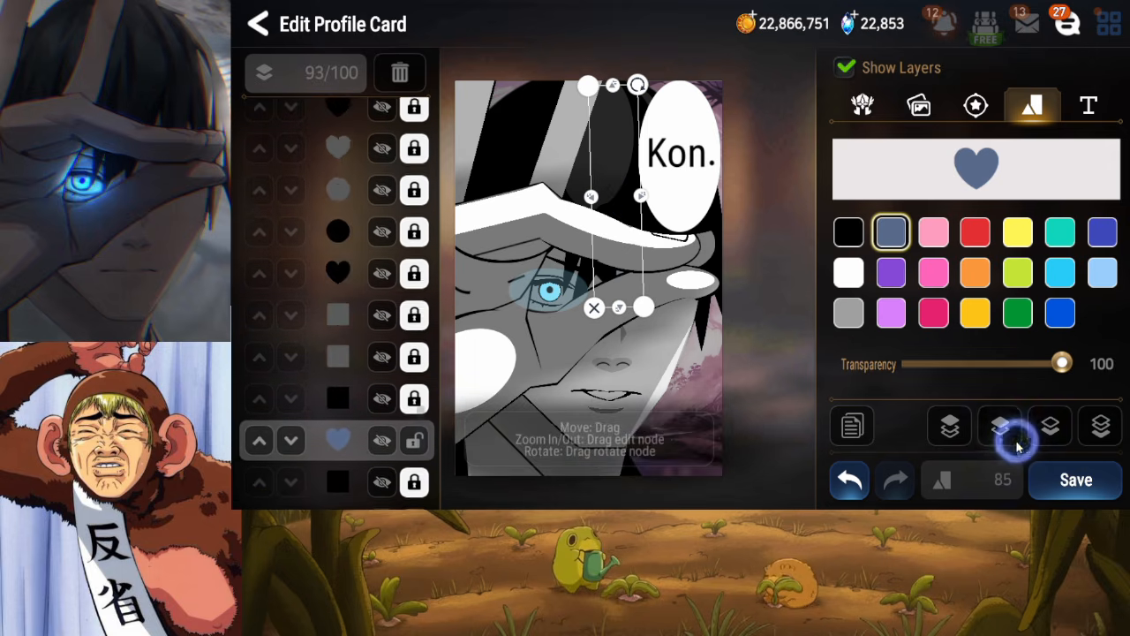
pyautogui.click(1017, 442)
pyautogui.click(1016, 442)
pyautogui.click(1016, 444)
pyautogui.click(1016, 443)
pyautogui.click(1014, 445)
pyautogui.click(1014, 445)
pyautogui.click(1014, 445)
pyautogui.click(1013, 446)
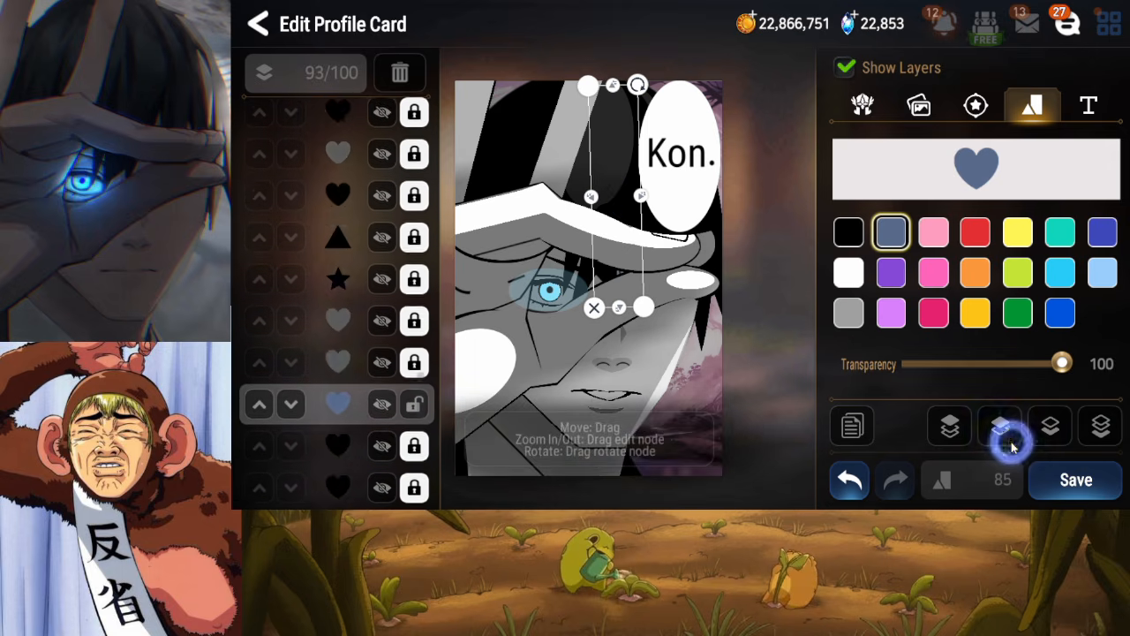
pyautogui.click(1013, 445)
pyautogui.click(1014, 446)
pyautogui.click(1013, 446)
pyautogui.click(1013, 446)
pyautogui.click(1012, 446)
pyautogui.click(1012, 446)
pyautogui.click(1013, 446)
pyautogui.click(1012, 446)
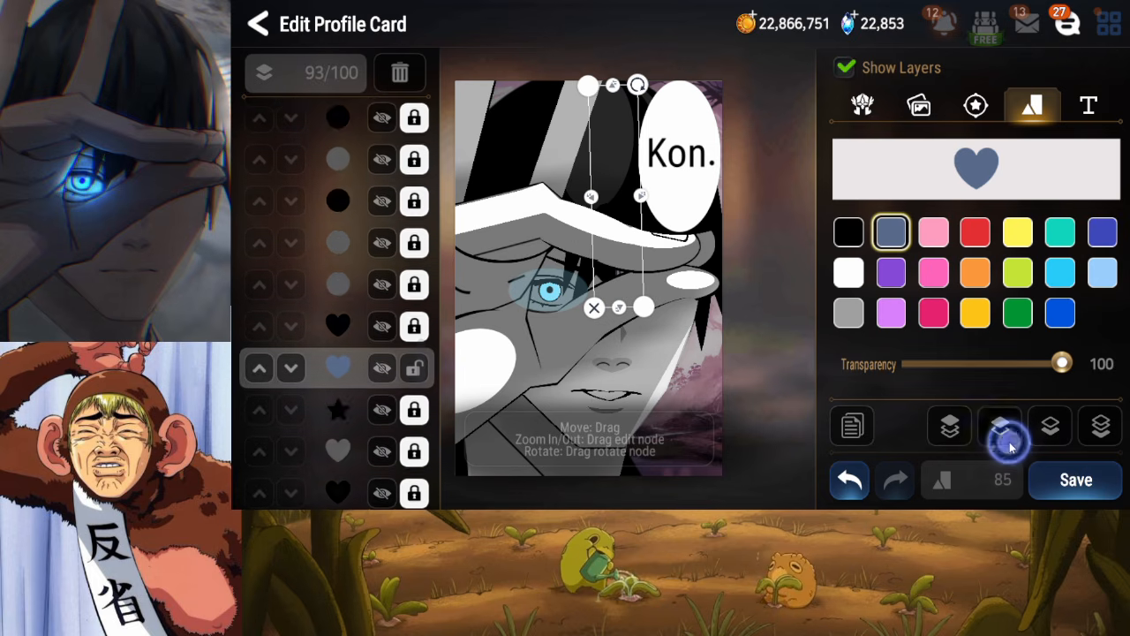
pyautogui.click(1012, 446)
pyautogui.click(1012, 446)
pyautogui.click(1012, 446)
pyautogui.click(1012, 446)
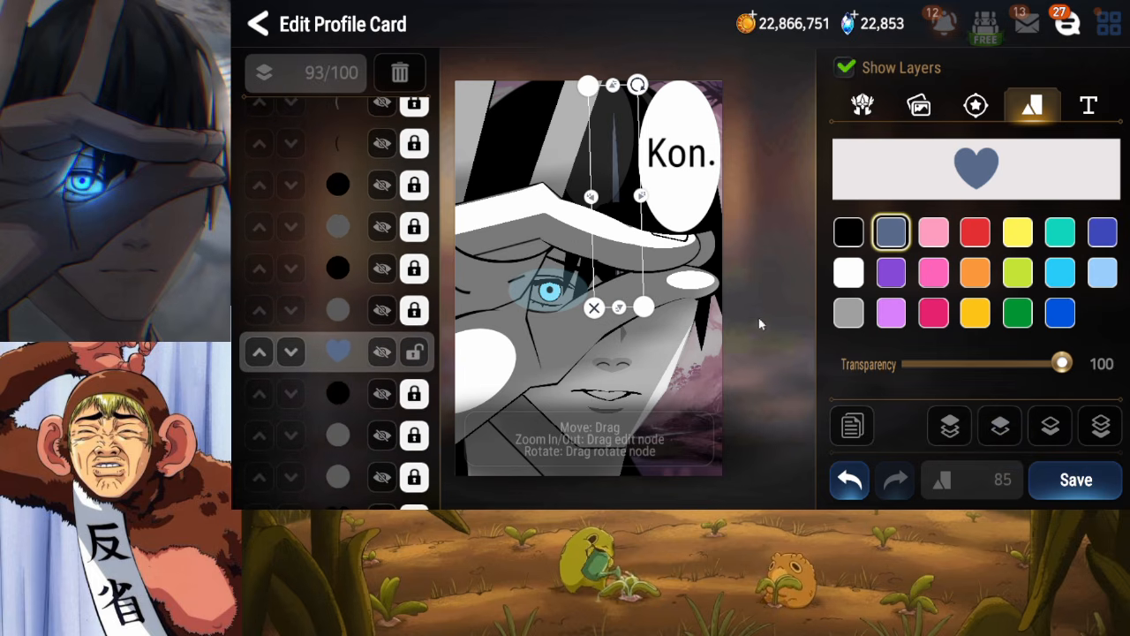
pyautogui.click(852, 243)
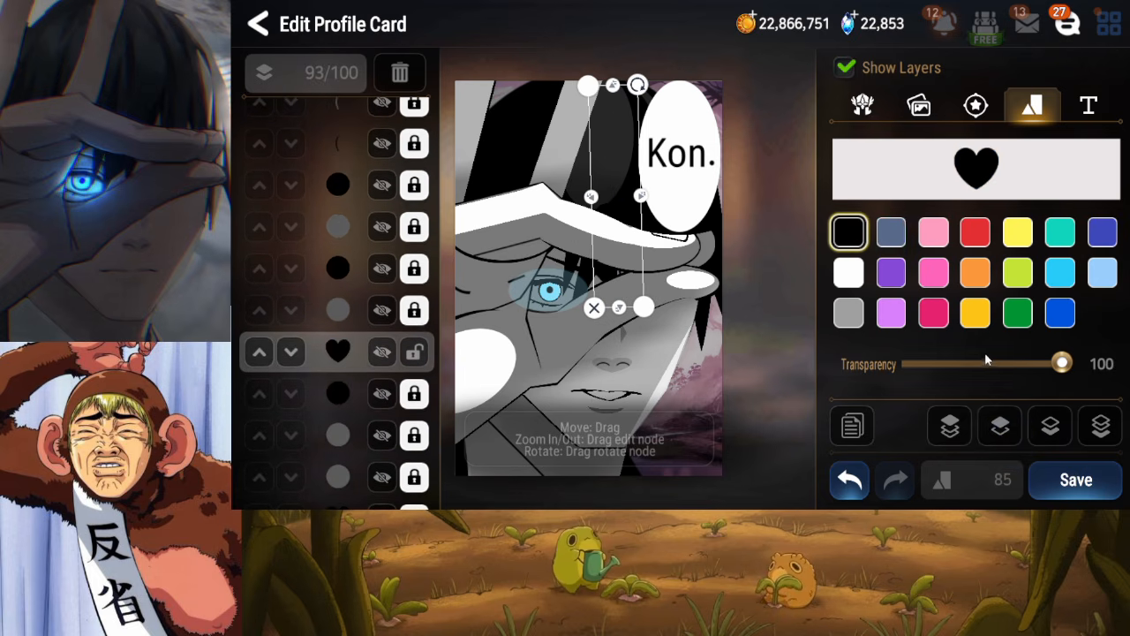
pyautogui.click(1004, 432)
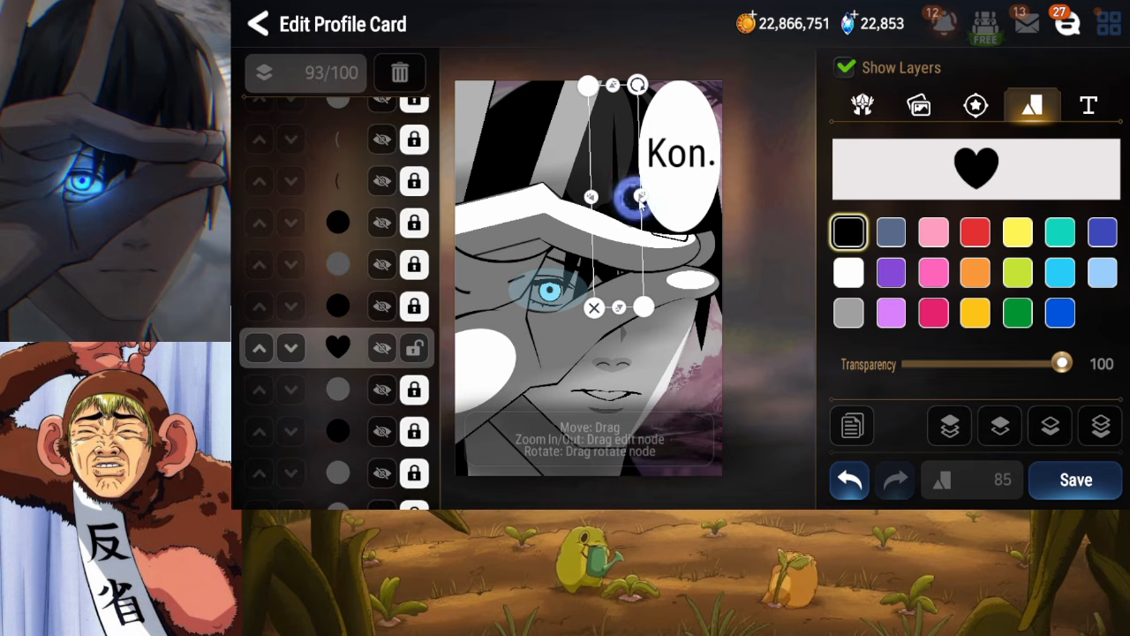
# Shorten the black heart sliver, tilt it slightly and position it as a dark strand over the hair highlight beside the speech bubble
pyautogui.moveTo(642, 196); pyautogui.dragTo(647, 204)
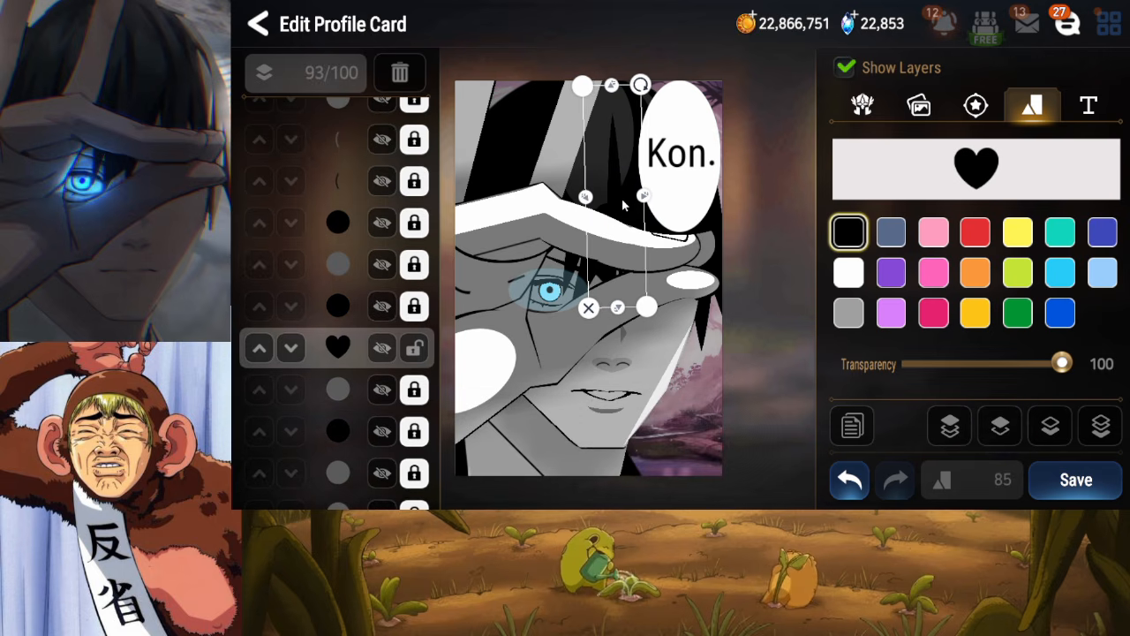
pyautogui.moveTo(642, 84); pyautogui.dragTo(634, 99)
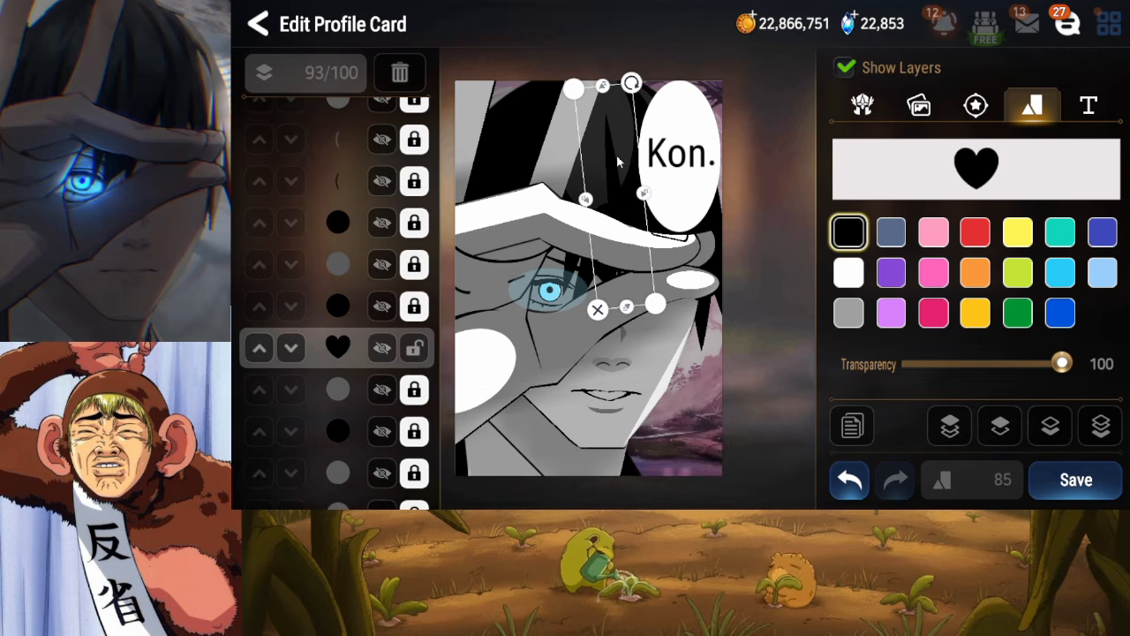
pyautogui.moveTo(618, 162); pyautogui.dragTo(619, 159)
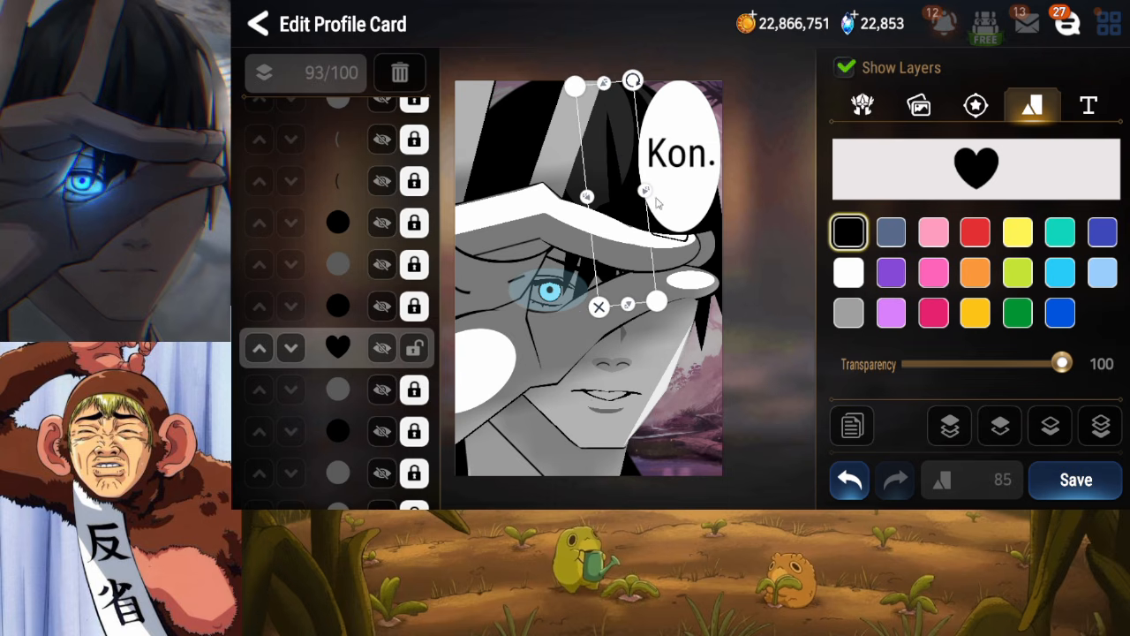
pyautogui.moveTo(645, 199); pyautogui.dragTo(634, 224)
pyautogui.moveTo(604, 74); pyautogui.dragTo(608, 103)
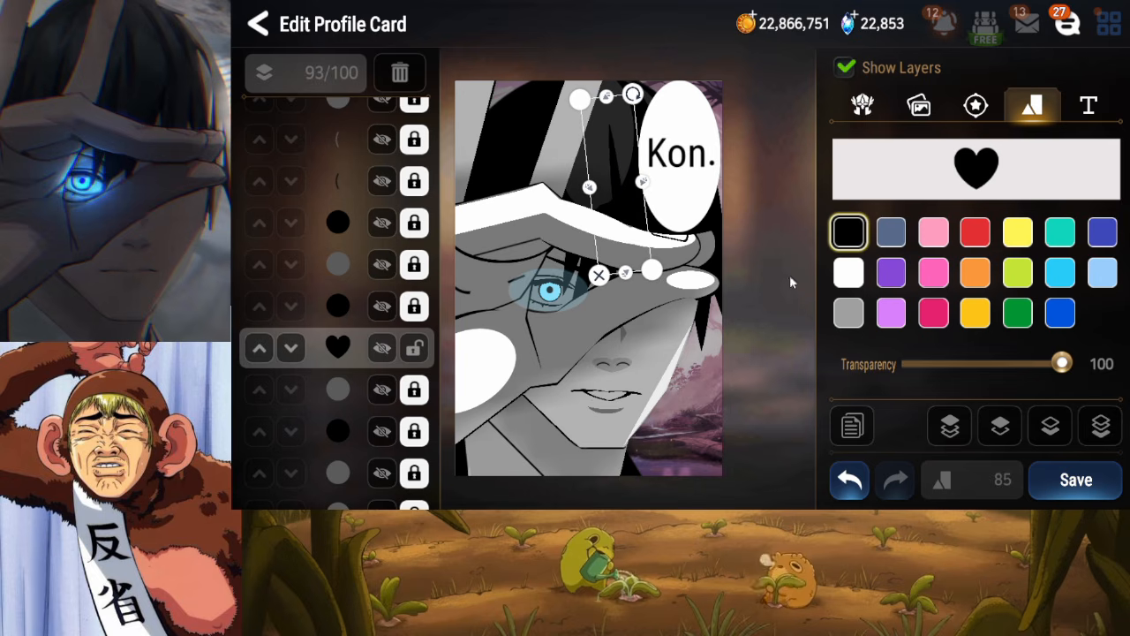
pyautogui.moveTo(634, 94); pyautogui.dragTo(636, 94)
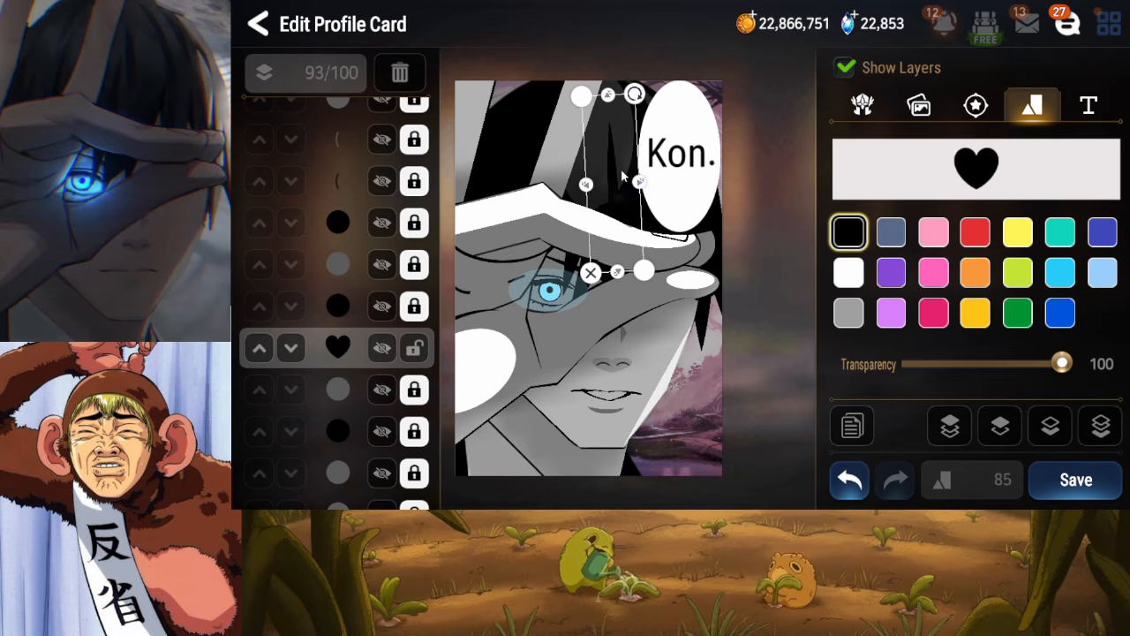
# Duplicate the black heart strand and restack the copy from the back up to just above the translucent hair circle
pyautogui.click(852, 427)
pyautogui.click(1097, 427)
pyautogui.click(1001, 430)
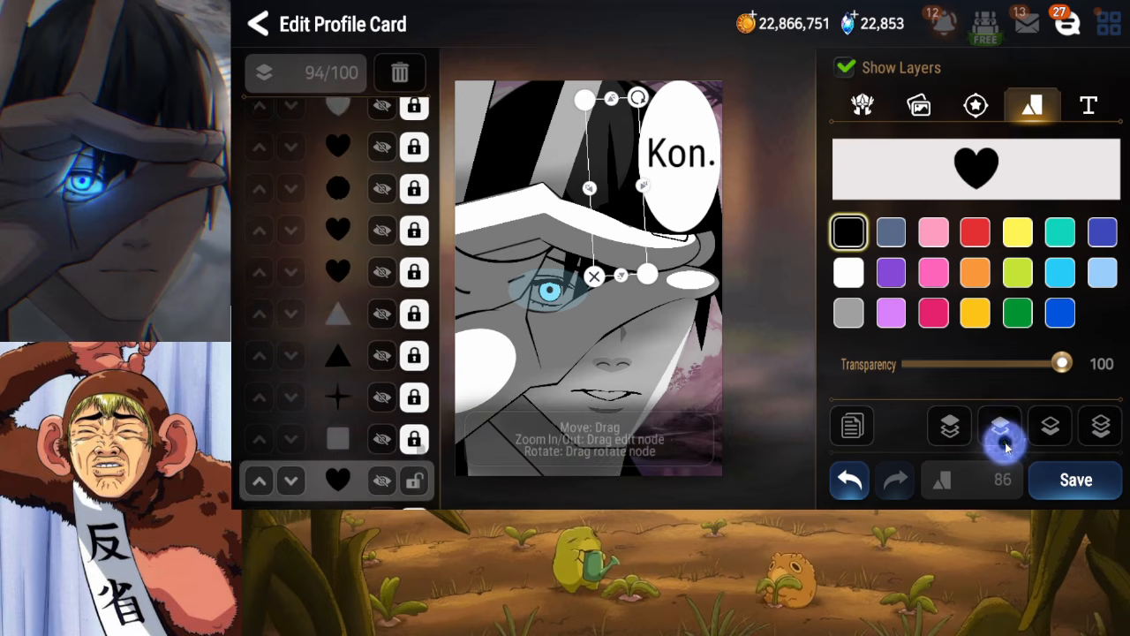
pyautogui.click(1005, 441)
pyautogui.click(1004, 434)
pyautogui.click(1003, 434)
pyautogui.click(1003, 435)
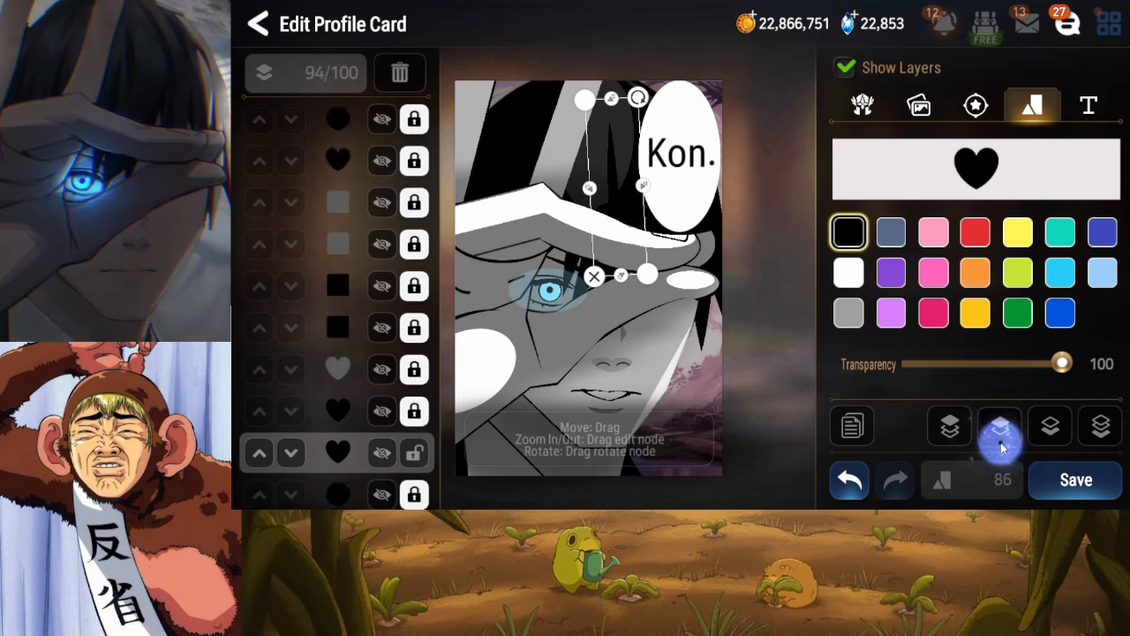
pyautogui.click(1002, 435)
pyautogui.click(1001, 433)
pyautogui.click(1001, 433)
pyautogui.click(1001, 432)
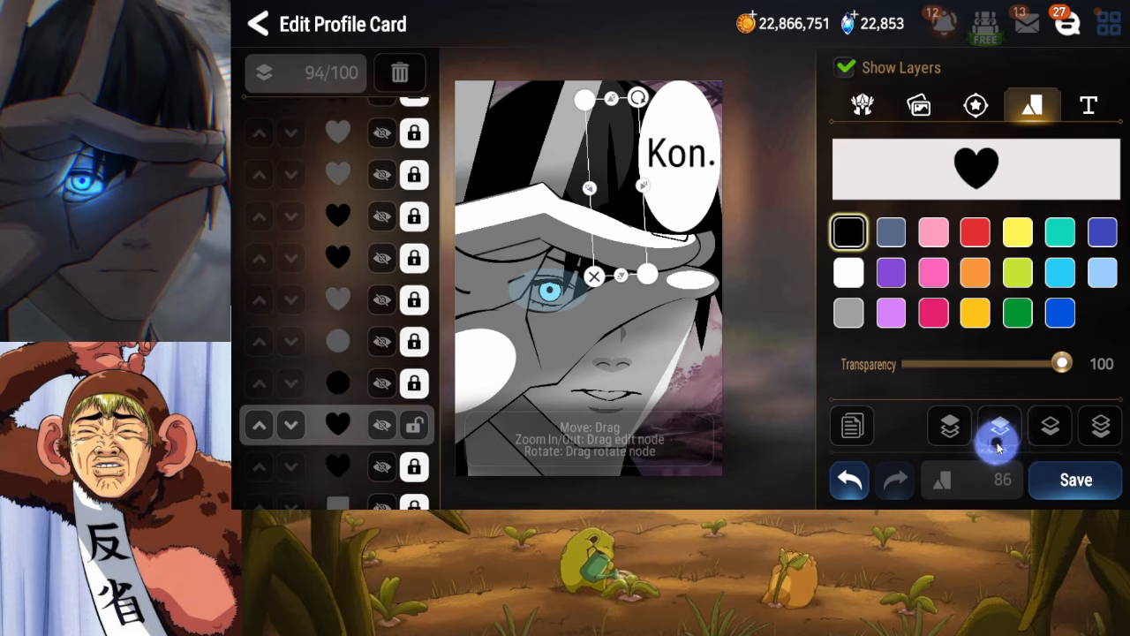
pyautogui.click(1000, 433)
pyautogui.click(999, 437)
pyautogui.click(999, 437)
pyautogui.click(999, 437)
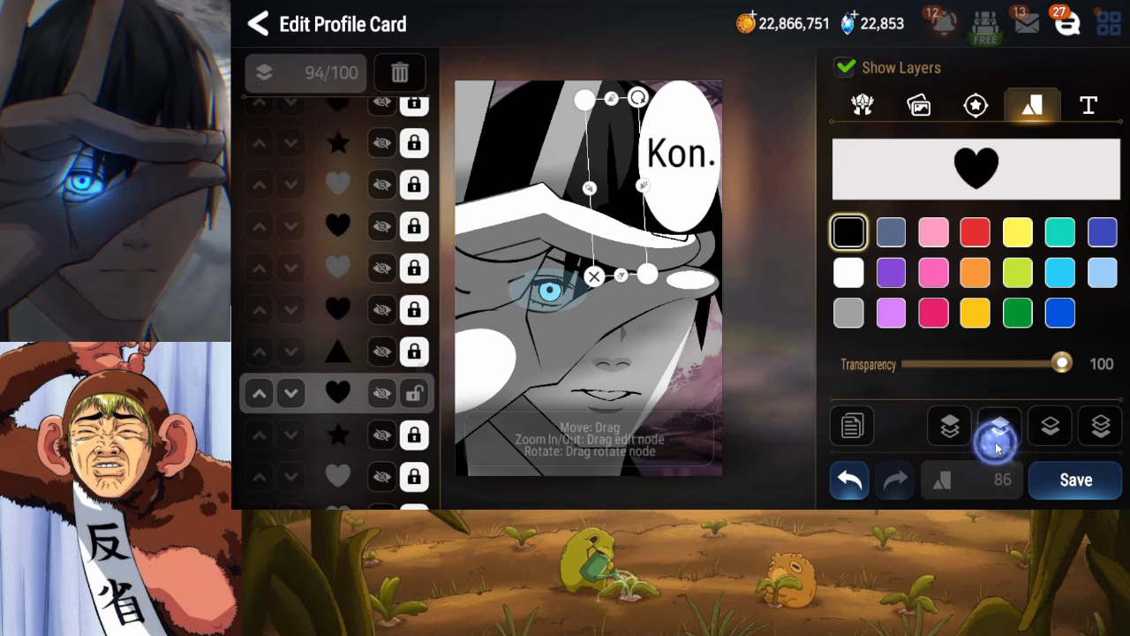
pyautogui.click(998, 437)
pyautogui.click(998, 437)
pyautogui.click(998, 437)
pyautogui.click(998, 438)
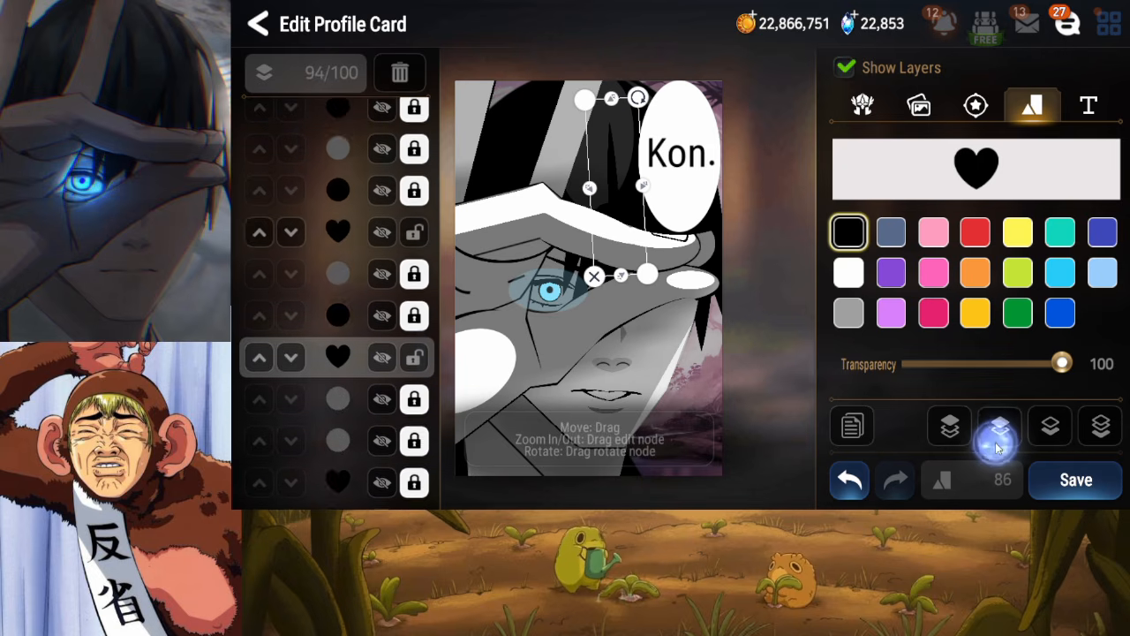
pyautogui.click(998, 437)
# Place the copied heart strand left of the original over the hair, tilt it the opposite way and lock it
pyautogui.moveTo(608, 168); pyautogui.dragTo(581, 168)
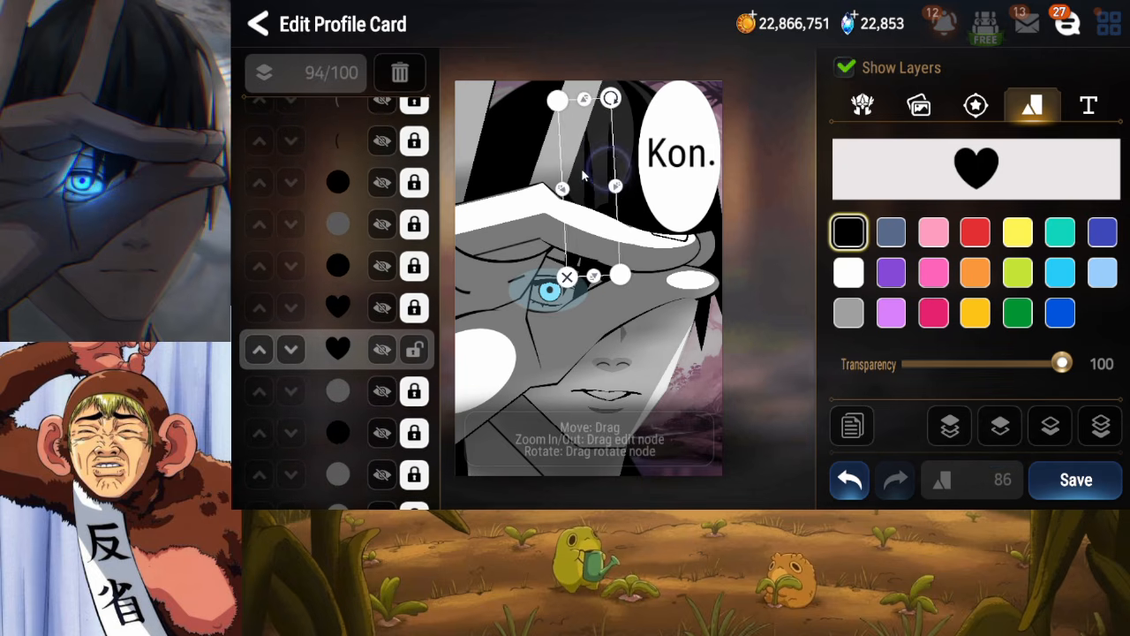
pyautogui.moveTo(611, 106); pyautogui.dragTo(596, 125)
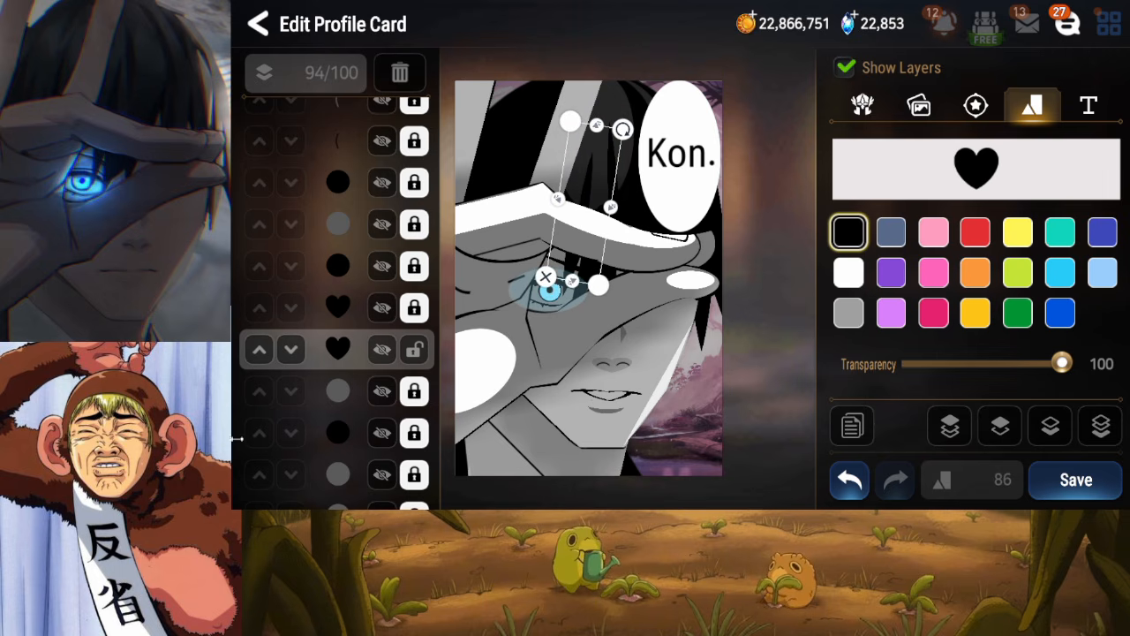
pyautogui.click(414, 349)
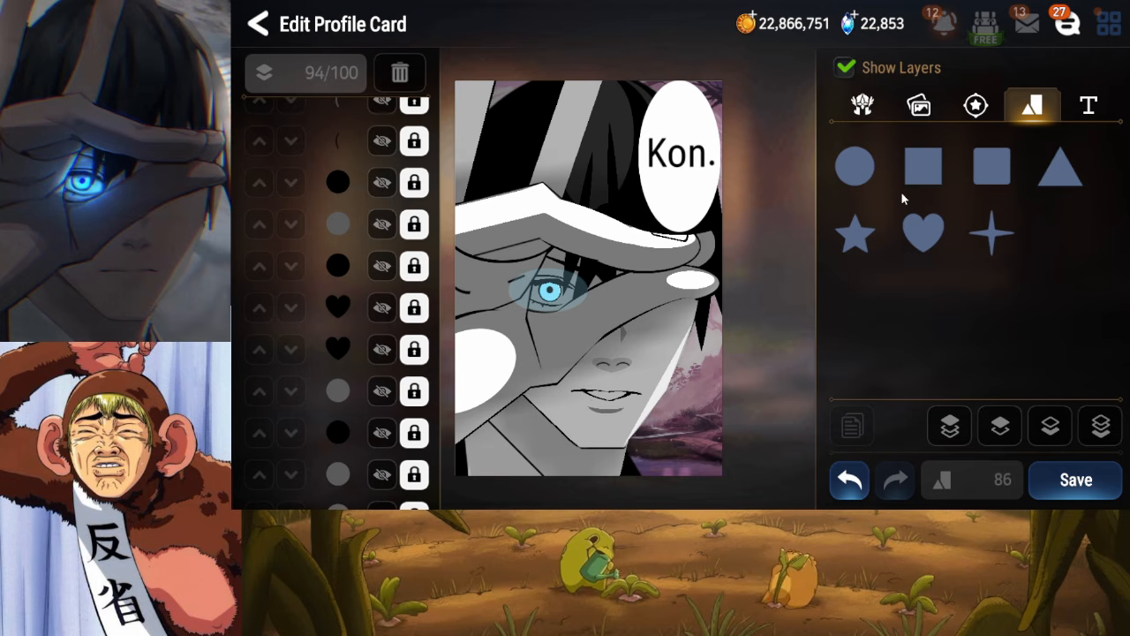
# Add a circle, colour it white and restack it from the back to just above the black hair circle, behind the fingers
pyautogui.click(855, 166)
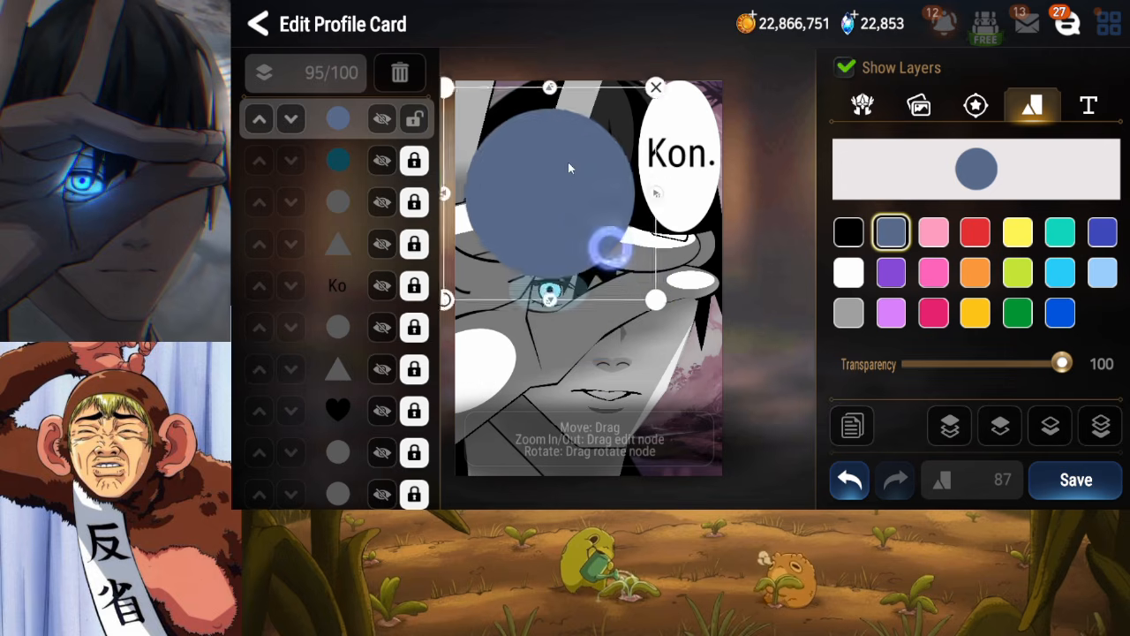
pyautogui.click(1102, 429)
pyautogui.click(1001, 442)
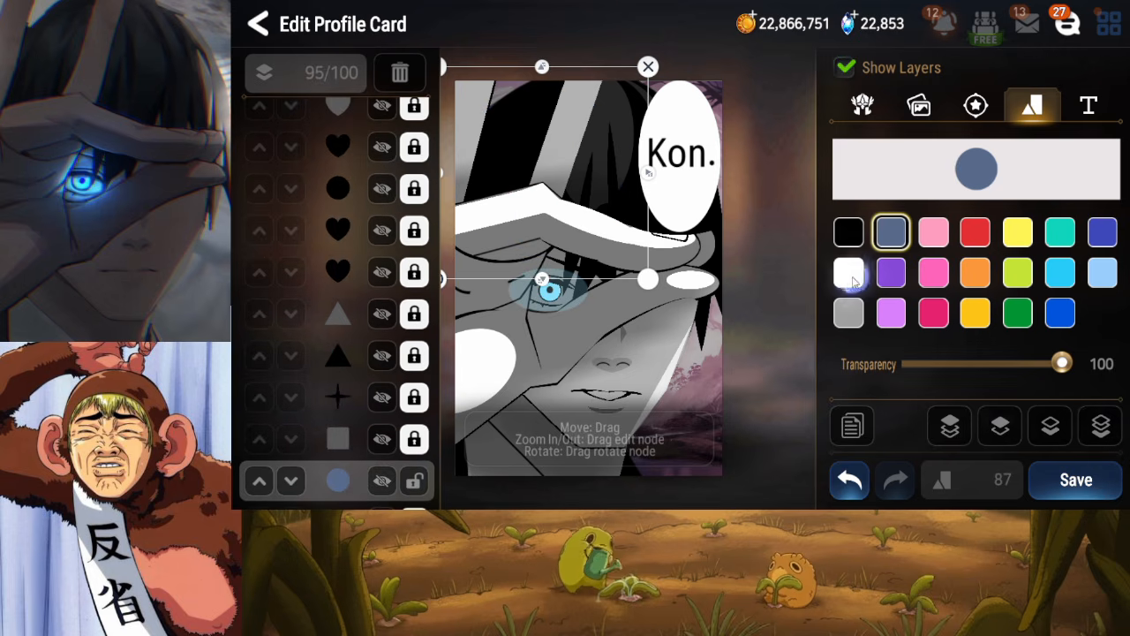
pyautogui.click(850, 276)
pyautogui.click(1001, 442)
pyautogui.click(1001, 441)
pyautogui.click(1003, 444)
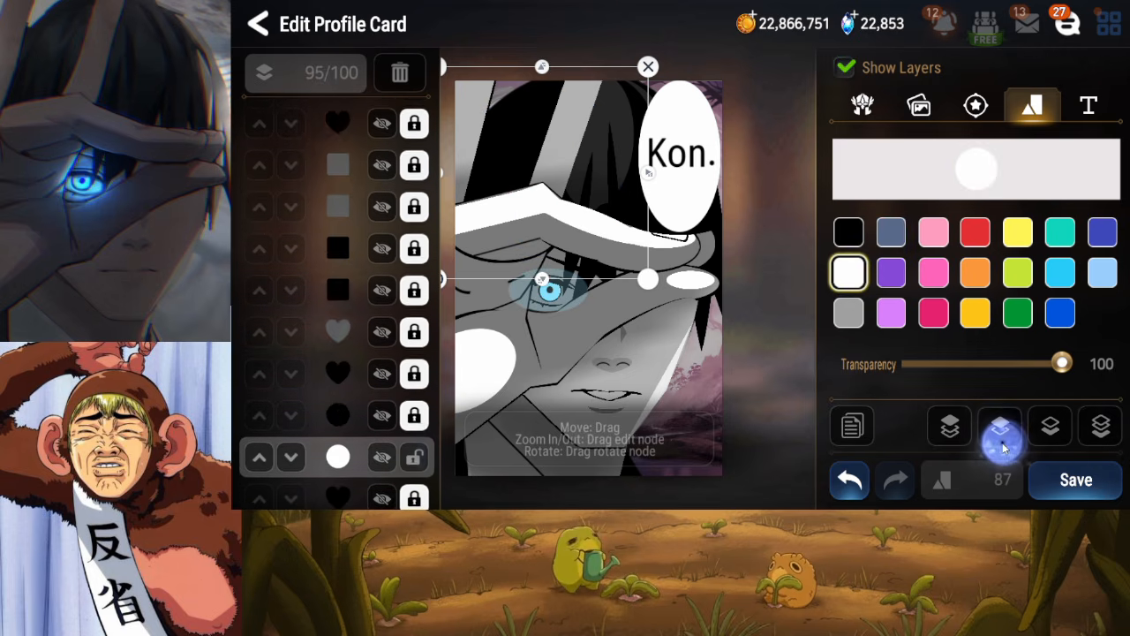
pyautogui.click(1002, 433)
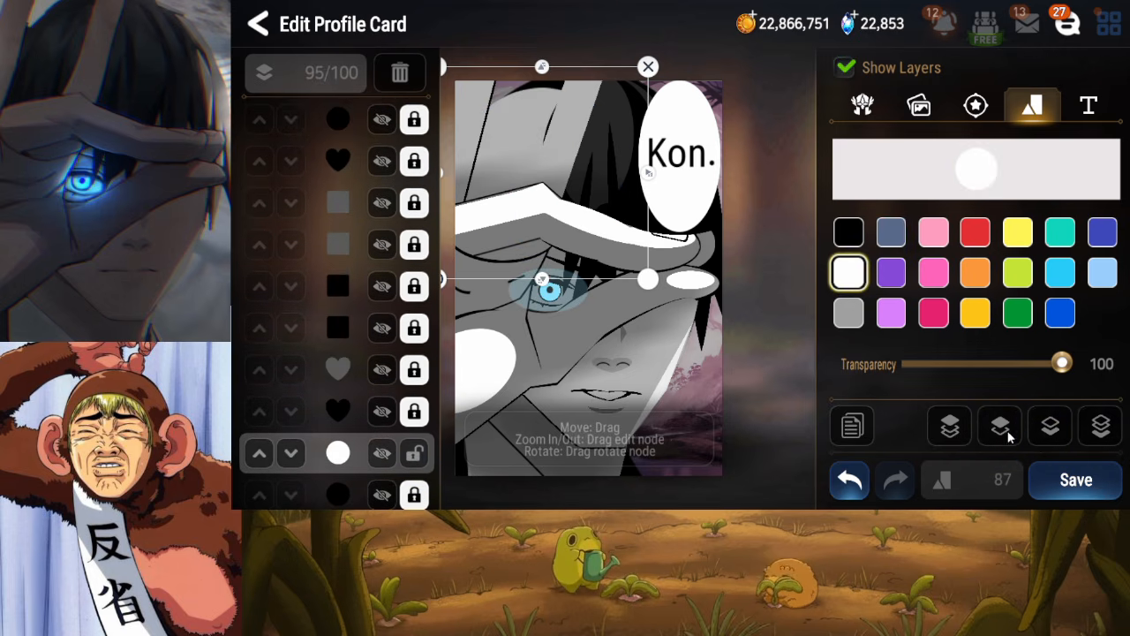
pyautogui.click(1001, 432)
pyautogui.click(1001, 433)
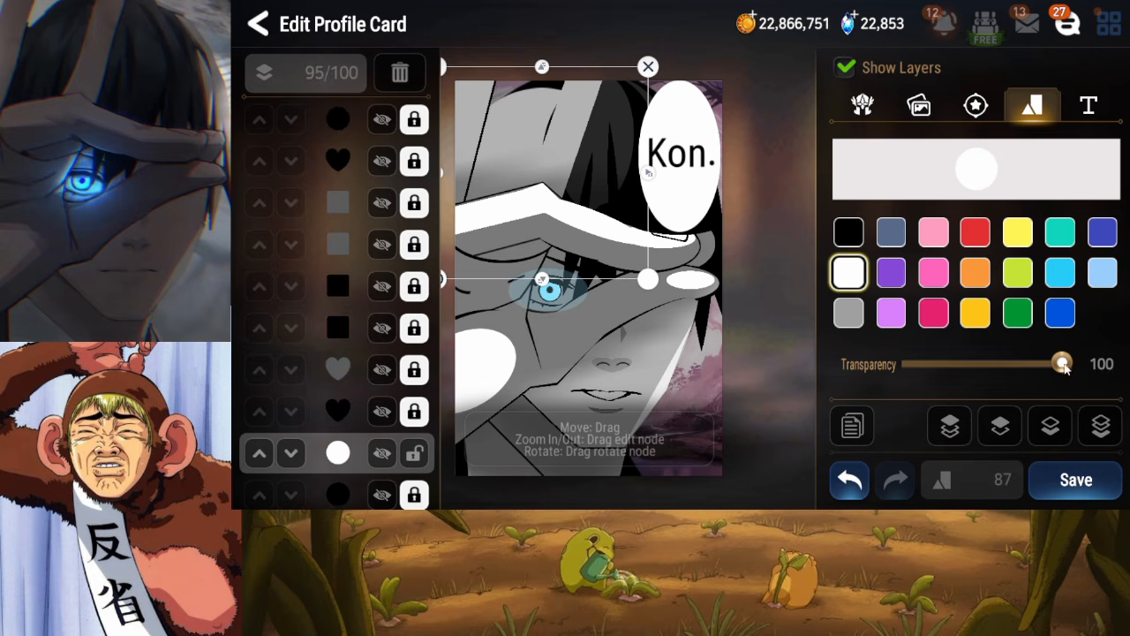
# Set the white circle's transparency to 20, narrow and tilt it over the hair around the raised finger, and lock it
pyautogui.moveTo(1062, 365); pyautogui.dragTo(933, 366)
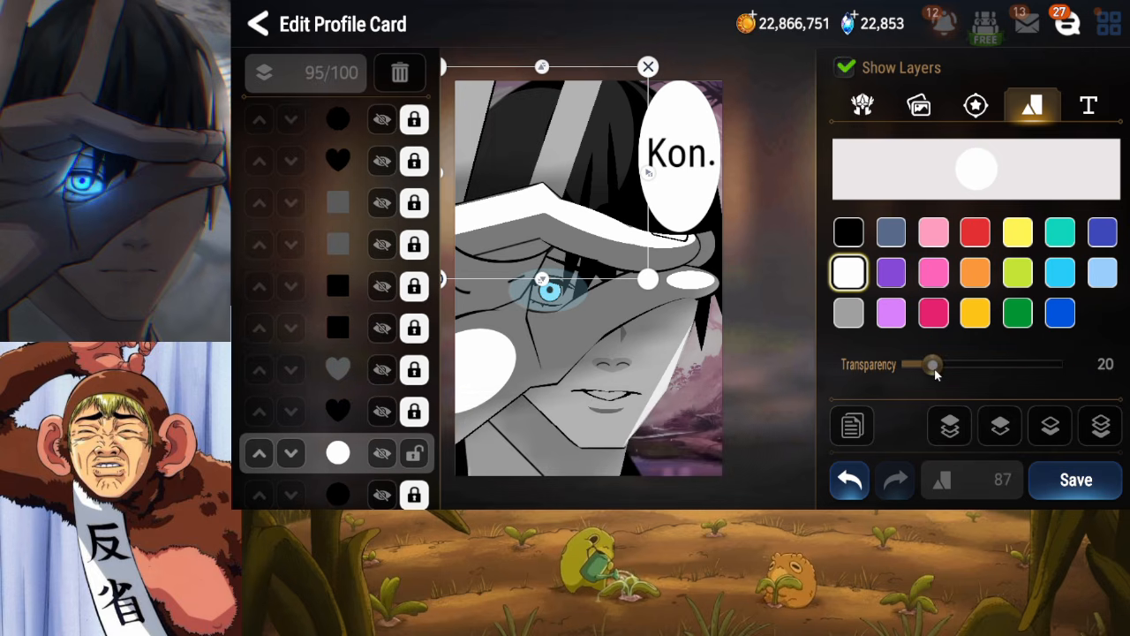
pyautogui.moveTo(548, 176); pyautogui.dragTo(558, 160)
pyautogui.moveTo(638, 211); pyautogui.dragTo(621, 216)
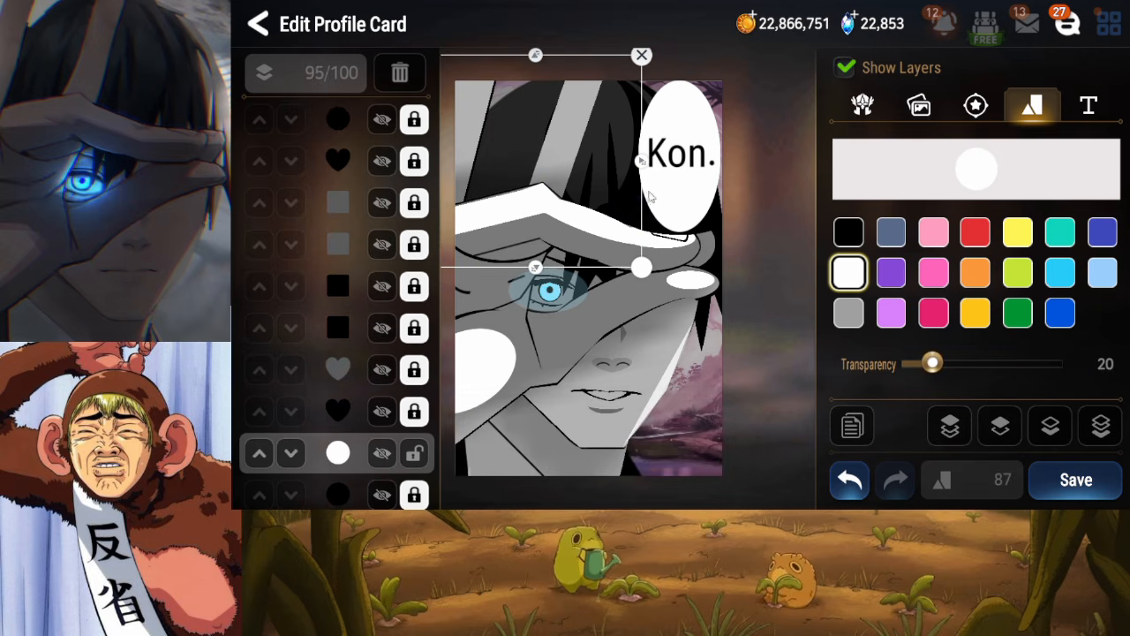
pyautogui.moveTo(641, 168); pyautogui.dragTo(608, 183)
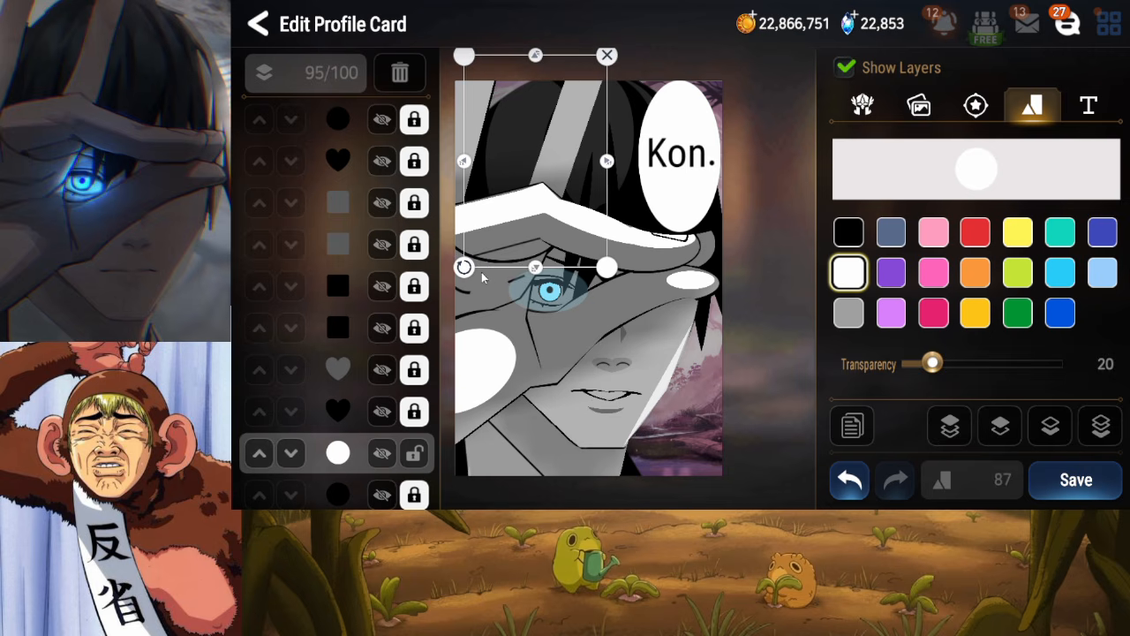
pyautogui.moveTo(465, 267); pyautogui.dragTo(493, 217)
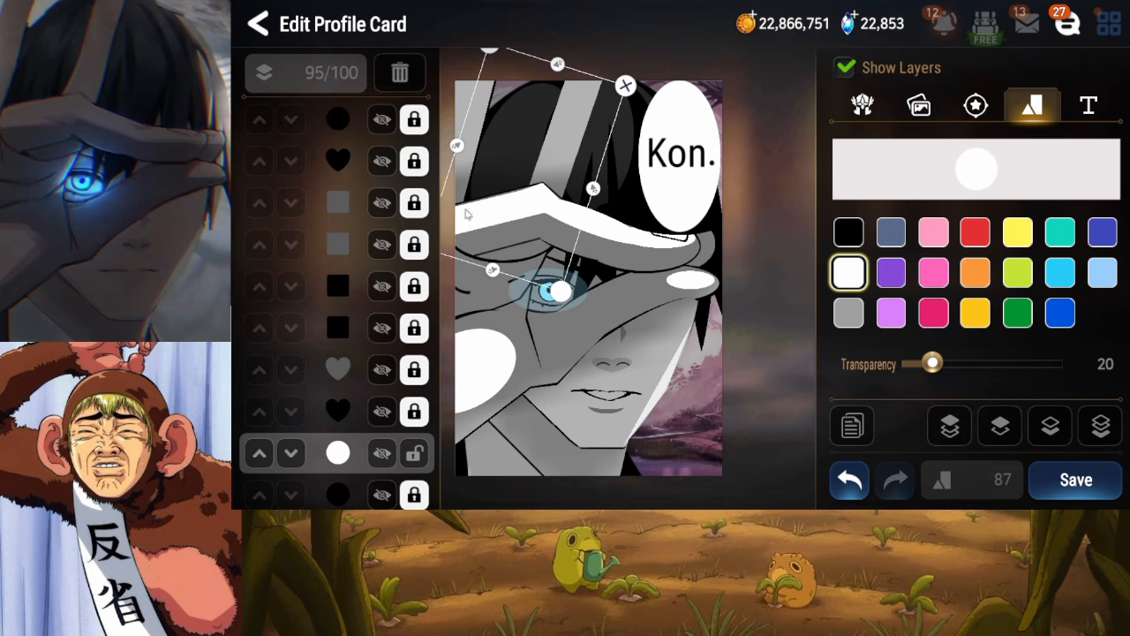
pyautogui.click(414, 454)
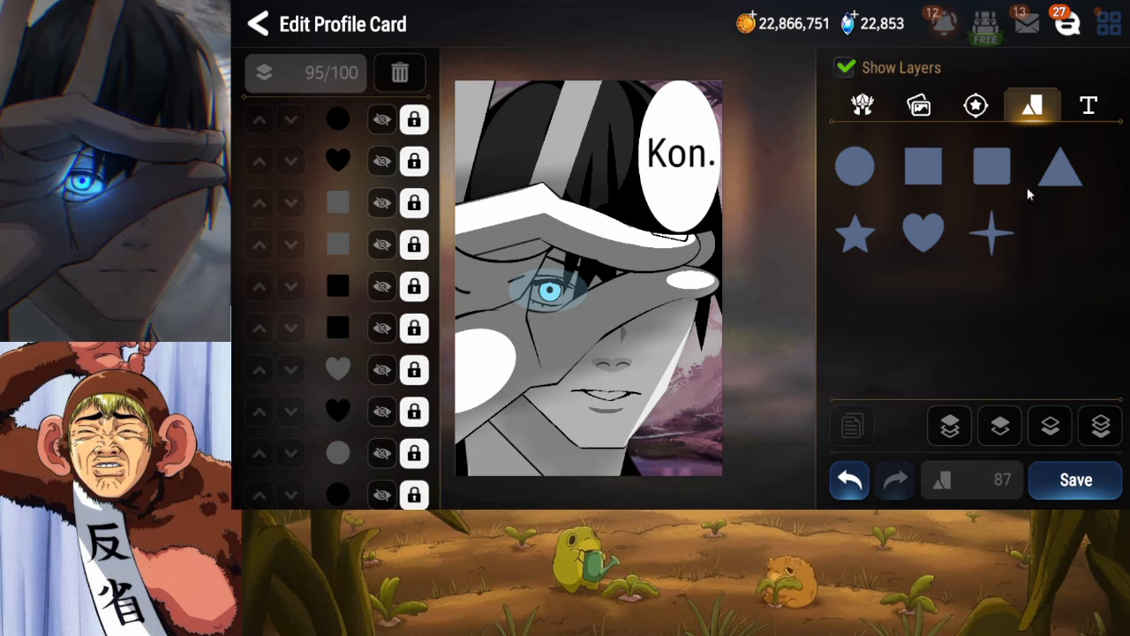
# Add a triangle, squeeze it into a narrow spike, tilt it and place it over the hair between the two raised fingers
pyautogui.click(1057, 184)
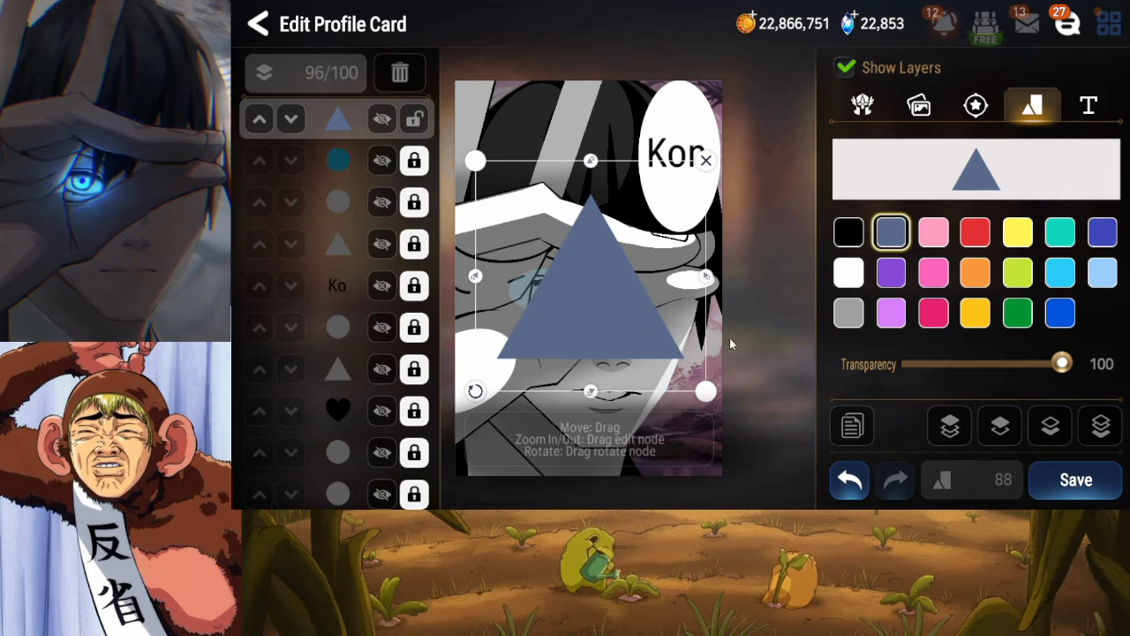
pyautogui.moveTo(649, 309); pyautogui.dragTo(615, 250)
pyautogui.moveTo(675, 219); pyautogui.dragTo(601, 220)
pyautogui.moveTo(517, 333); pyautogui.dragTo(491, 320)
pyautogui.moveTo(543, 275); pyautogui.dragTo(461, 263)
# Restack the triangle spike from the back to just above the translucent white hair circle and colour it black
pyautogui.click(1103, 434)
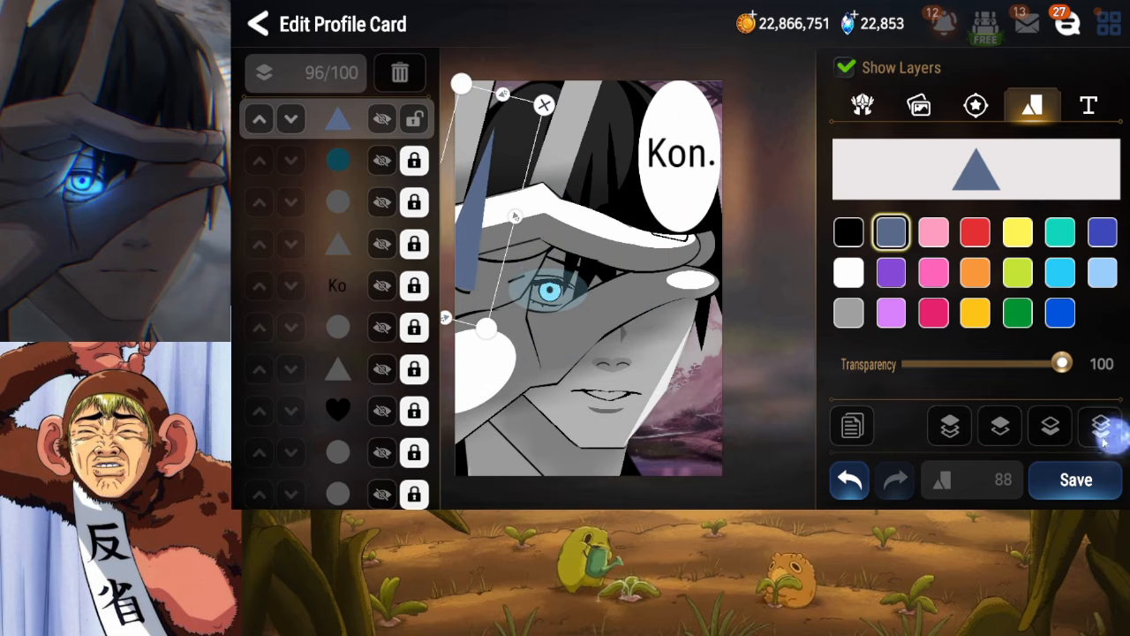
pyautogui.click(990, 429)
pyautogui.click(991, 430)
pyautogui.click(992, 429)
pyautogui.click(992, 430)
pyautogui.click(993, 431)
pyautogui.click(996, 430)
pyautogui.click(995, 430)
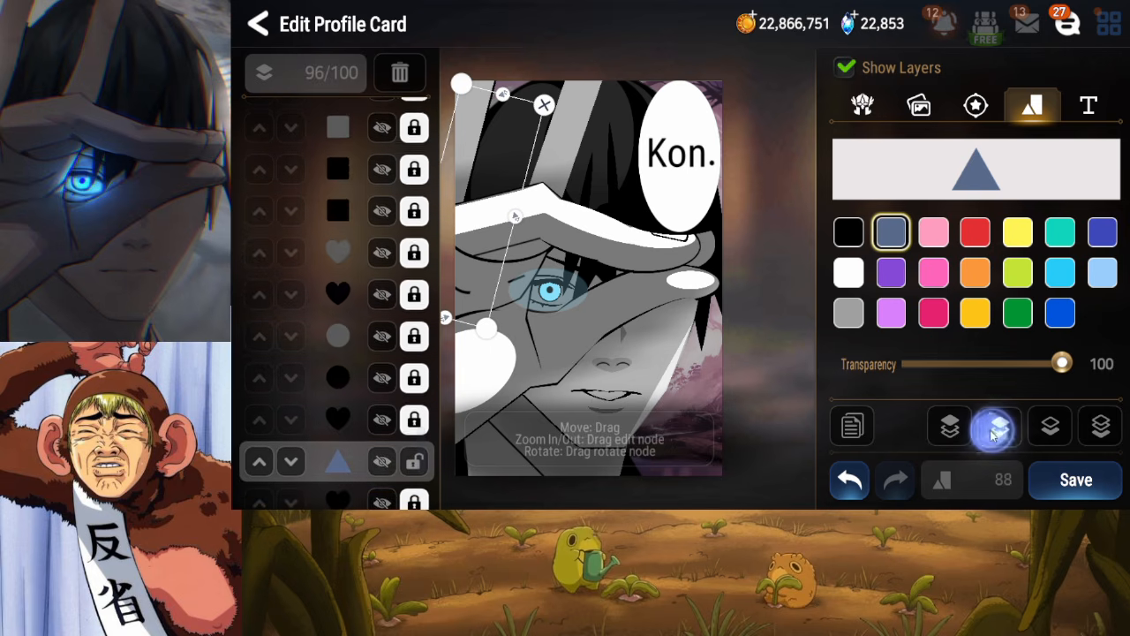
pyautogui.click(996, 430)
pyautogui.click(996, 430)
pyautogui.click(995, 430)
pyautogui.click(843, 235)
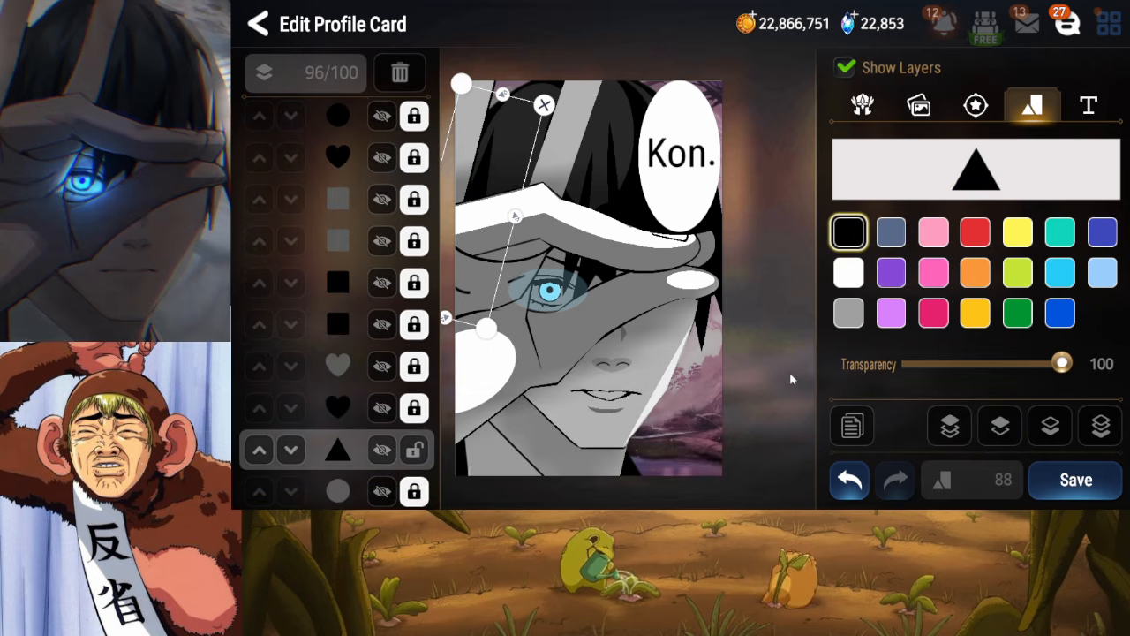
# Duplicate the black triangle spike, restack the copy directly beneath the original and lock the original
pyautogui.click(855, 430)
pyautogui.click(996, 430)
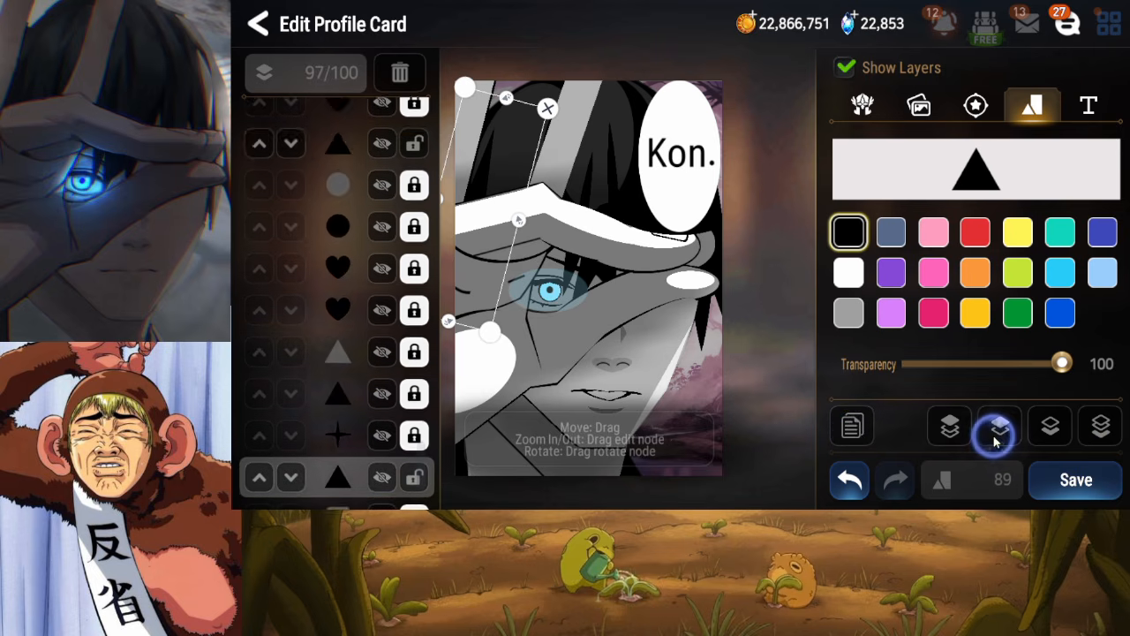
pyautogui.click(995, 430)
pyautogui.click(995, 439)
pyautogui.click(995, 439)
pyautogui.click(995, 439)
pyautogui.click(995, 439)
pyautogui.click(995, 439)
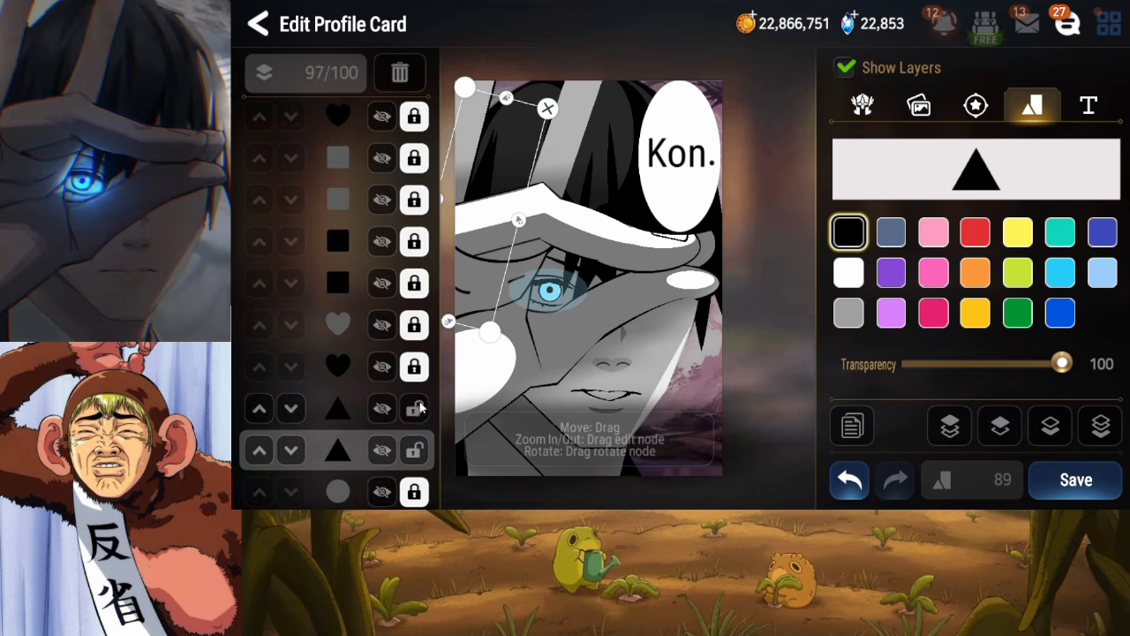
pyautogui.click(415, 409)
# Try the duplicate spike at different spots over the hair beside the raised finger, and remove it
pyautogui.moveTo(466, 190); pyautogui.dragTo(512, 168)
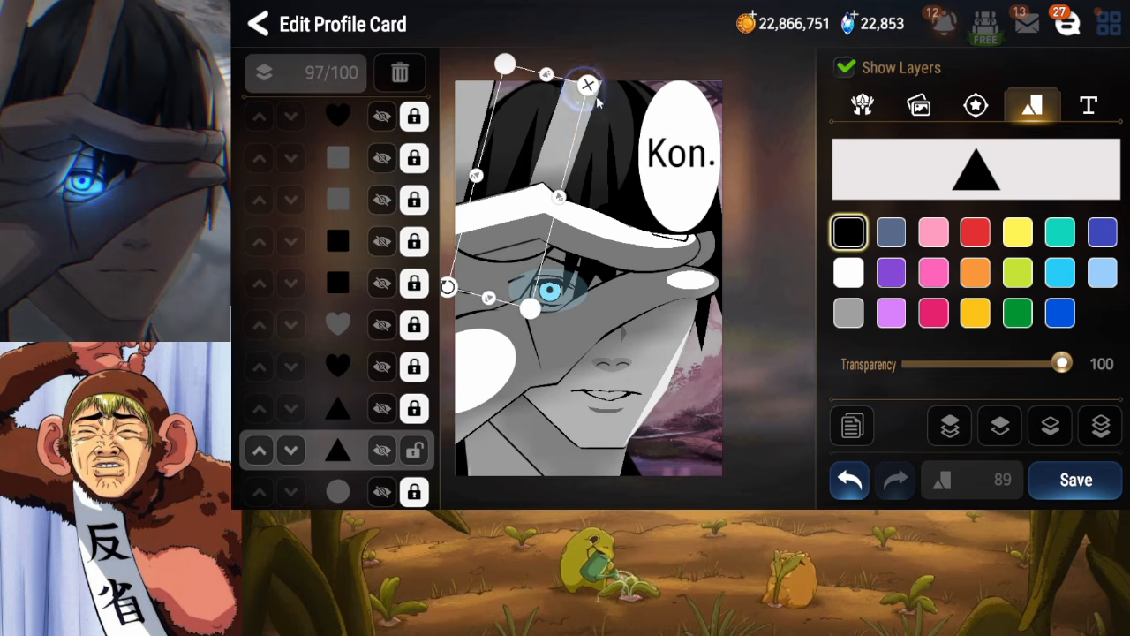
pyautogui.click(593, 87)
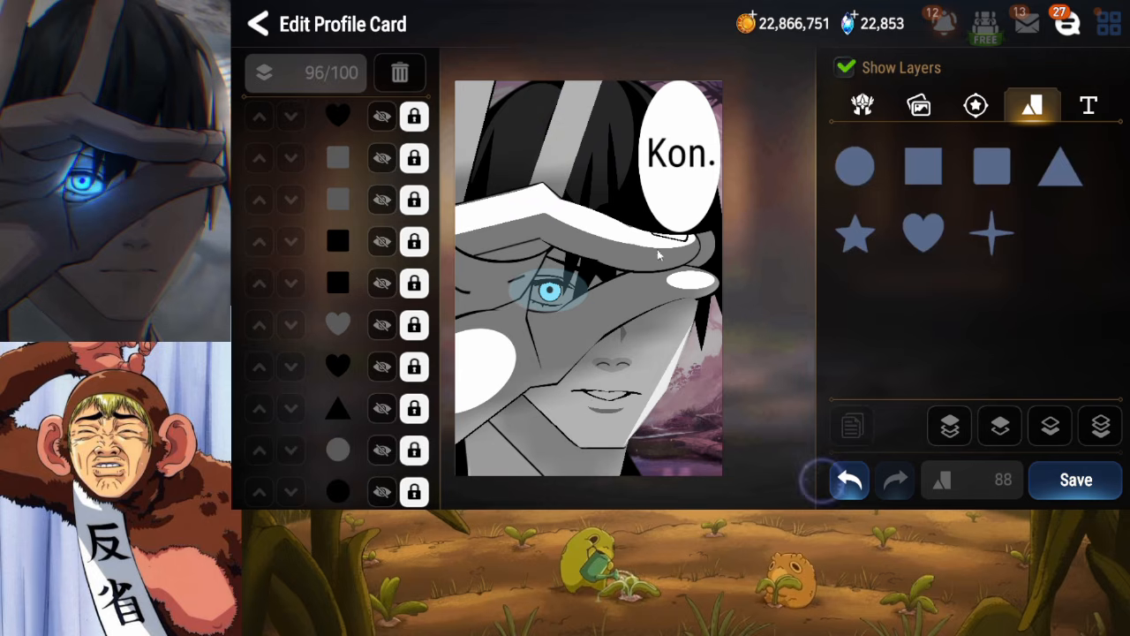
pyautogui.click(845, 493)
pyautogui.moveTo(448, 286); pyautogui.dragTo(440, 281)
pyautogui.moveTo(513, 199); pyautogui.dragTo(513, 196)
pyautogui.click(414, 452)
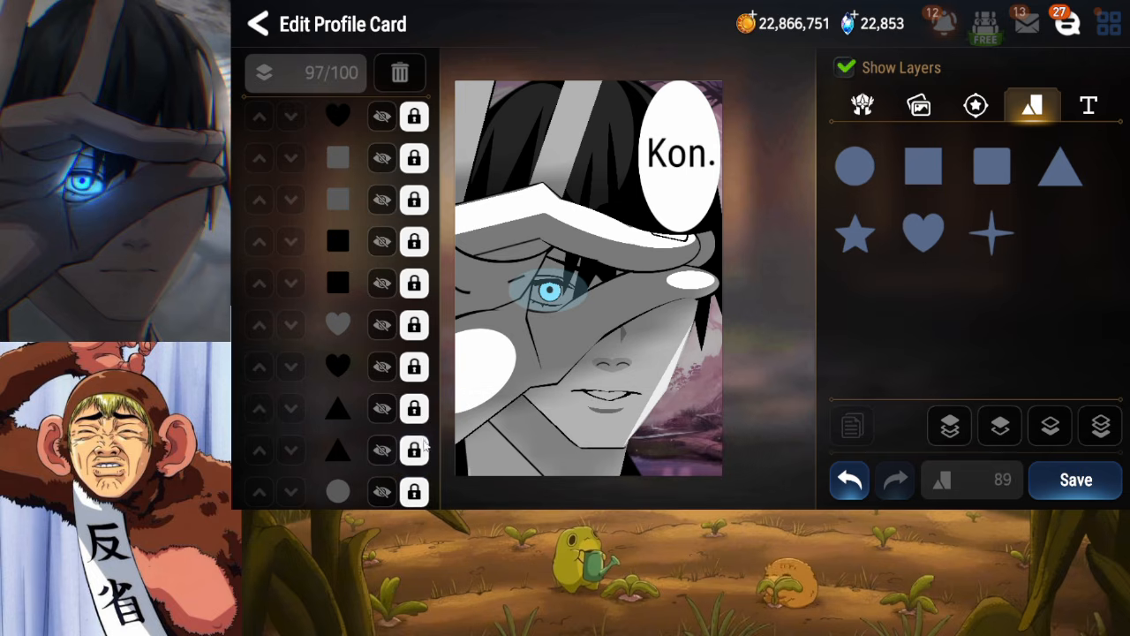
pyautogui.click(382, 421)
pyautogui.click(401, 74)
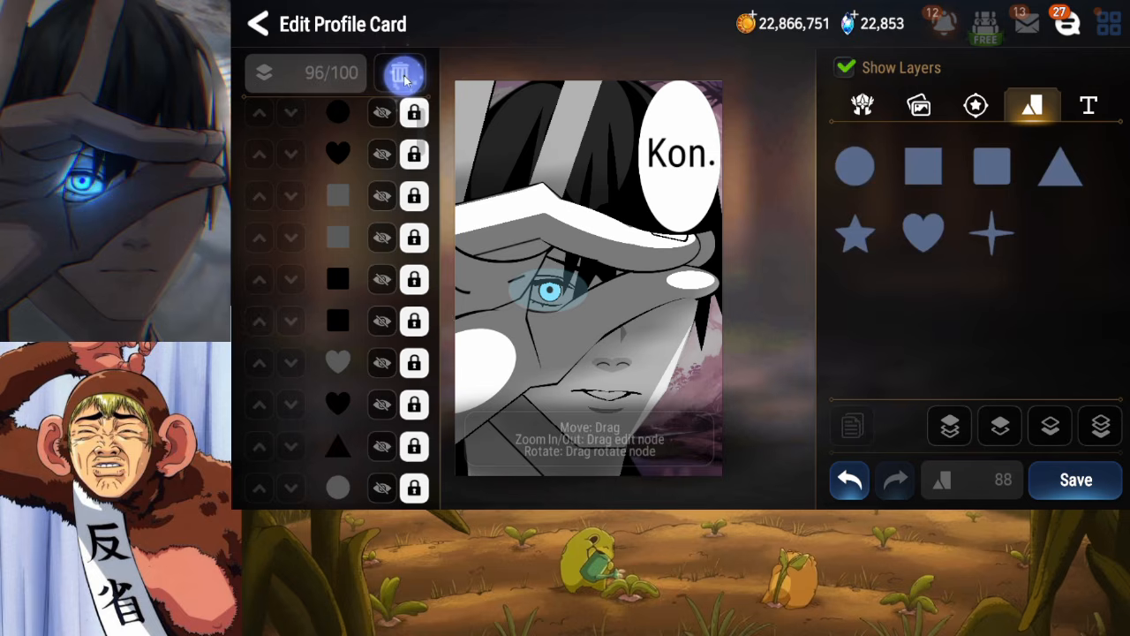
# Add a star, stretch it into a tall, narrow, tilted shape and place it over the hair near the card's left edge
pyautogui.click(854, 231)
pyautogui.moveTo(552, 311); pyautogui.dragTo(550, 274)
pyautogui.moveTo(586, 348); pyautogui.dragTo(594, 265)
pyautogui.moveTo(484, 265); pyautogui.dragTo(596, 349)
pyautogui.moveTo(584, 228); pyautogui.dragTo(506, 241)
pyautogui.moveTo(491, 123); pyautogui.dragTo(495, 104)
pyautogui.moveTo(491, 358); pyautogui.dragTo(477, 359)
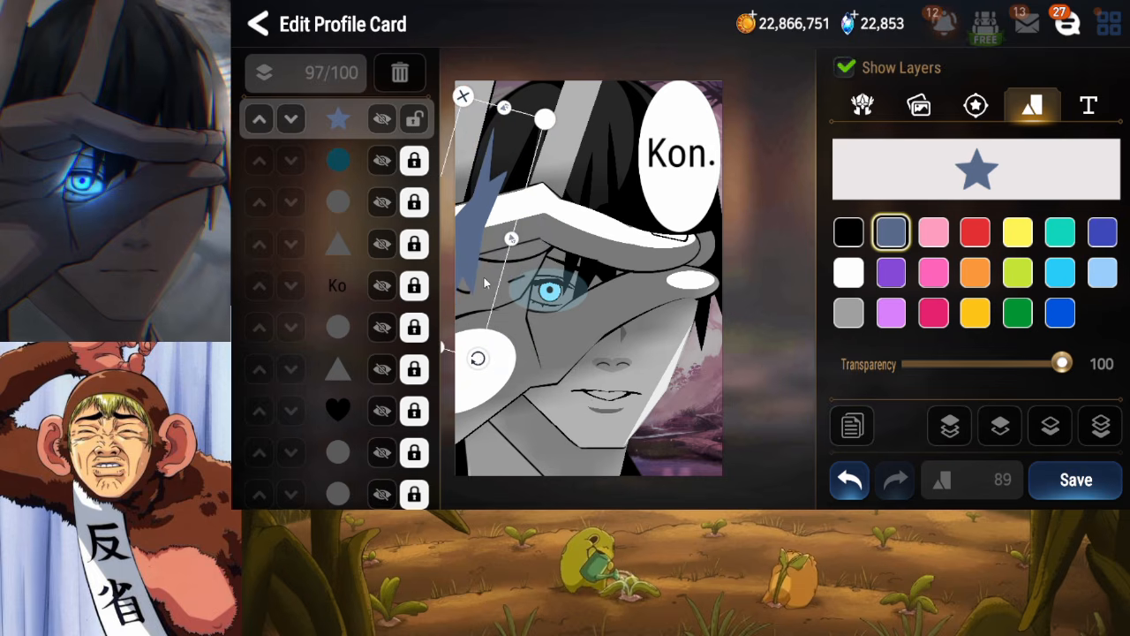
pyautogui.moveTo(485, 277); pyautogui.dragTo(479, 288)
pyautogui.moveTo(498, 144); pyautogui.dragTo(509, 110)
pyautogui.moveTo(470, 176); pyautogui.dragTo(460, 181)
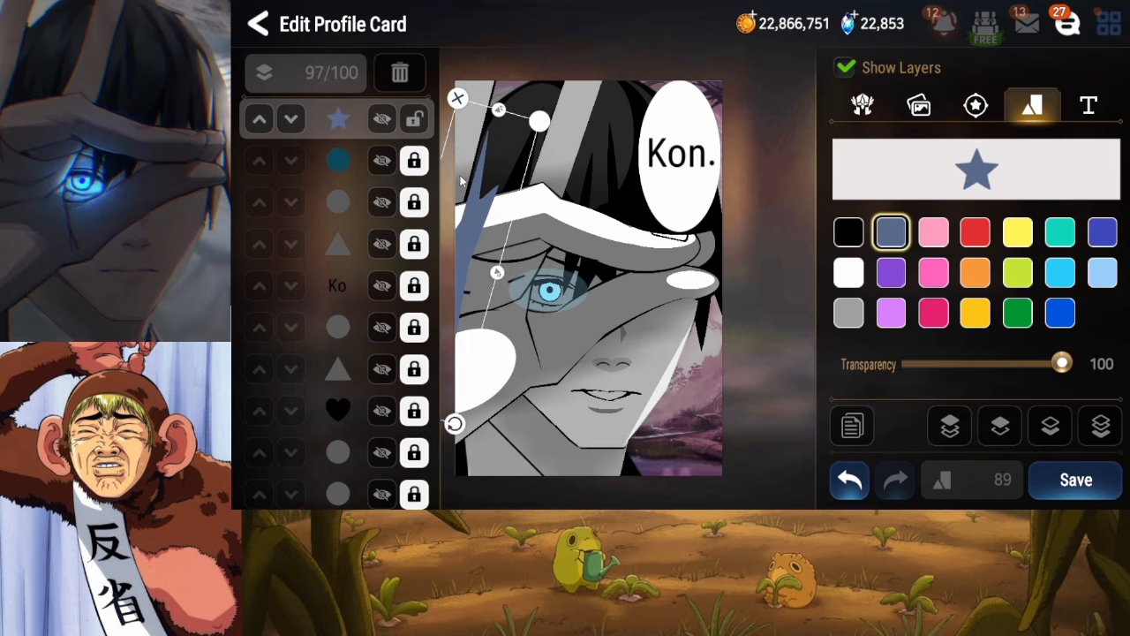
# Colour the star black and restack it from the back to just above the black triangle spike
pyautogui.click(846, 232)
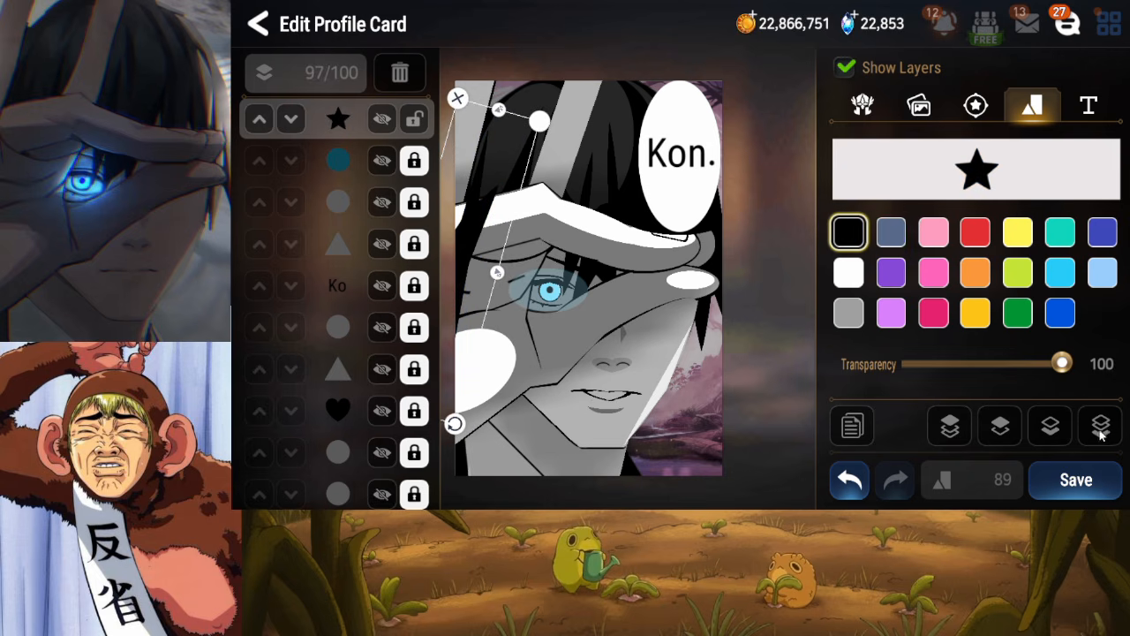
pyautogui.click(1002, 427)
pyautogui.click(1004, 426)
pyautogui.click(1005, 428)
pyautogui.click(1005, 428)
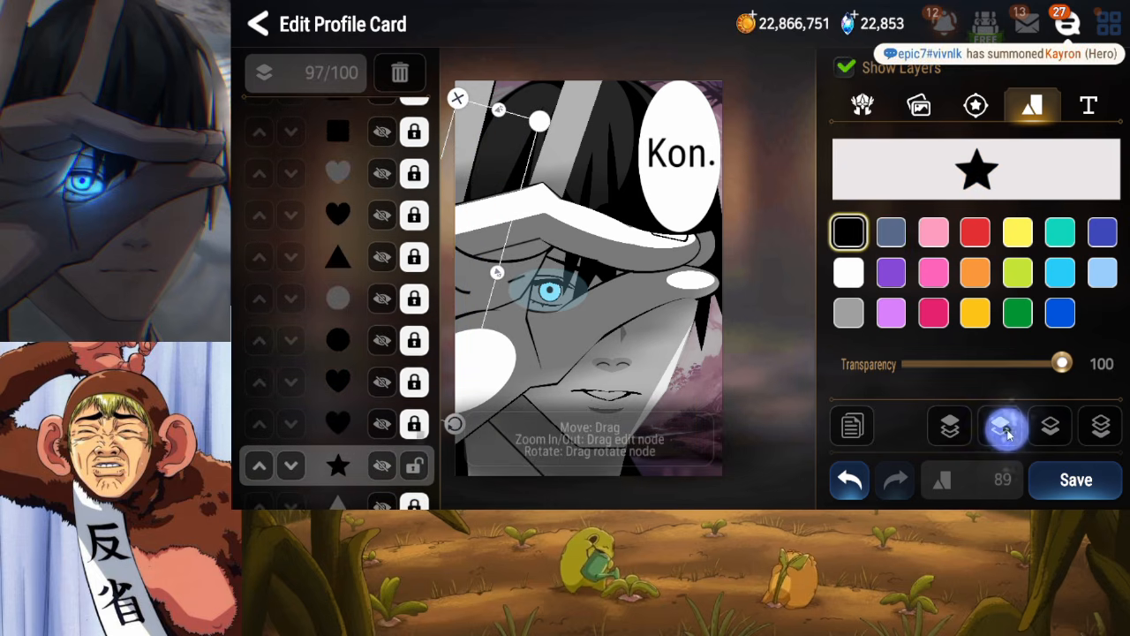
pyautogui.click(1006, 427)
pyautogui.click(1006, 428)
pyautogui.click(1007, 430)
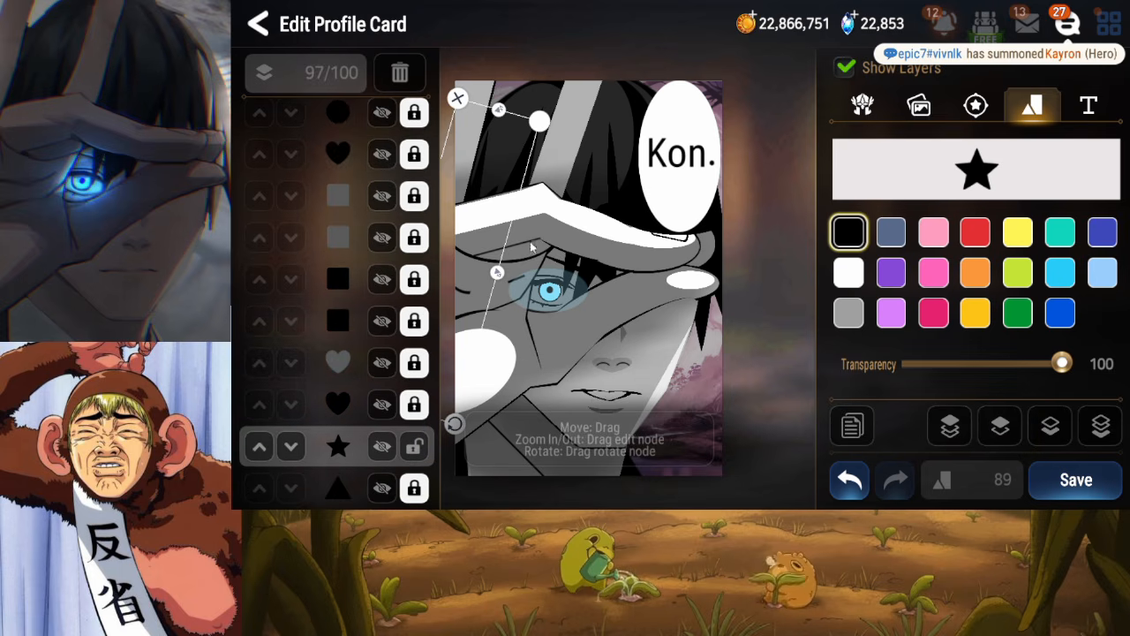
# Fine-tune the black star's position, lock it and save the profile card
pyautogui.moveTo(533, 249); pyautogui.dragTo(534, 246)
pyautogui.click(410, 448)
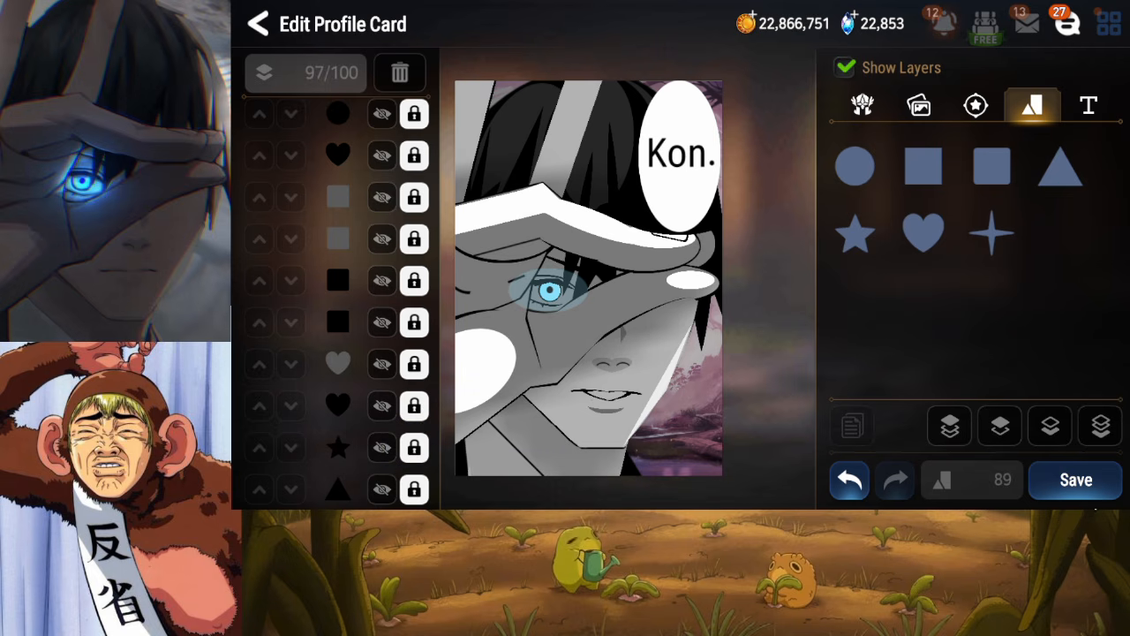
pyautogui.click(1088, 493)
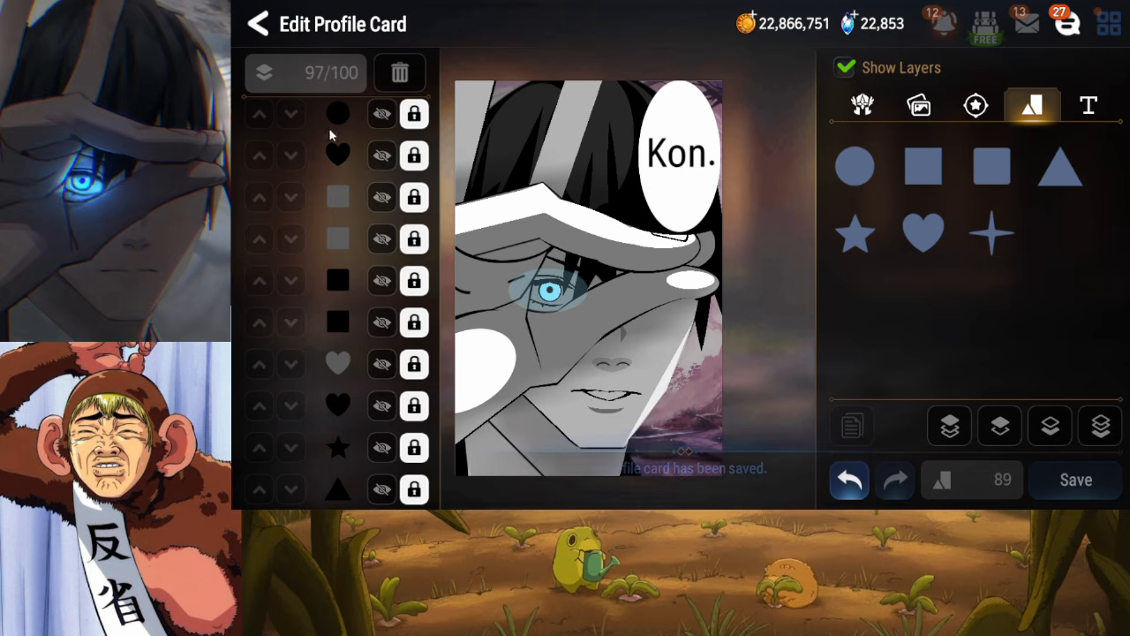
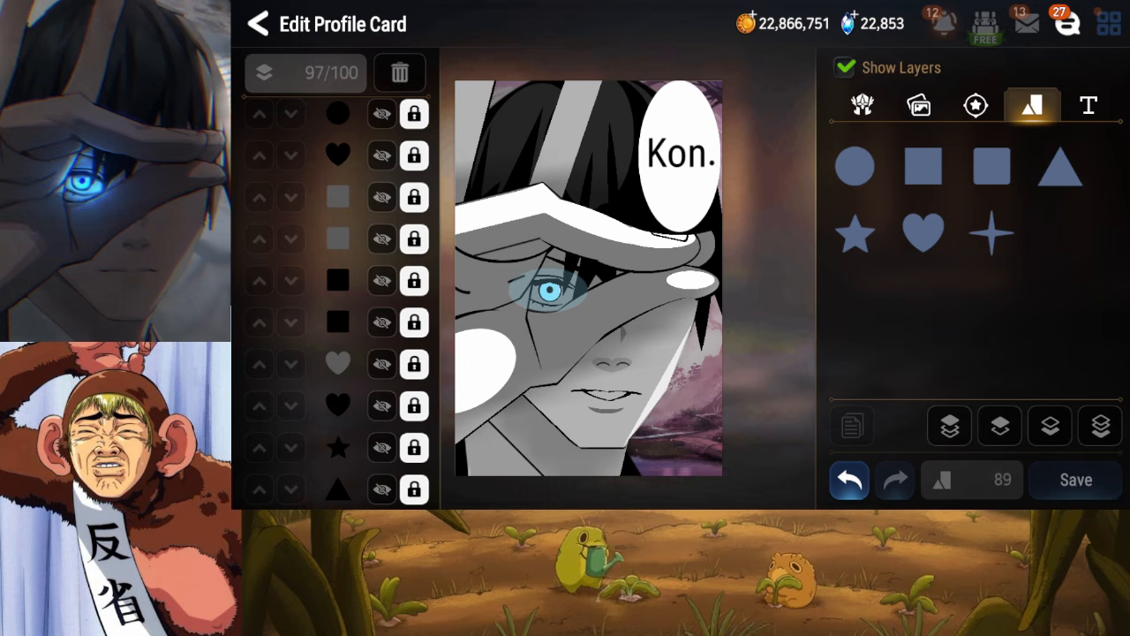
# Add a four-pointed sparkle, tilt it and move it up over the hair
pyautogui.click(990, 232)
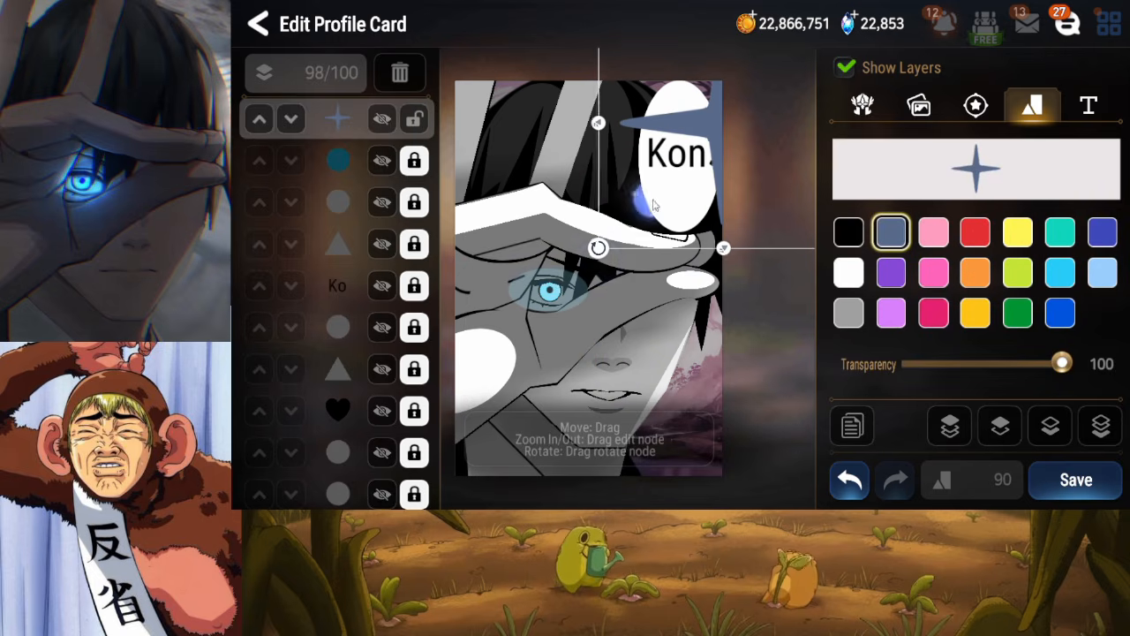
pyautogui.moveTo(639, 199); pyautogui.dragTo(632, 199)
pyautogui.moveTo(590, 249); pyautogui.dragTo(547, 166)
pyautogui.moveTo(634, 205); pyautogui.dragTo(538, 135)
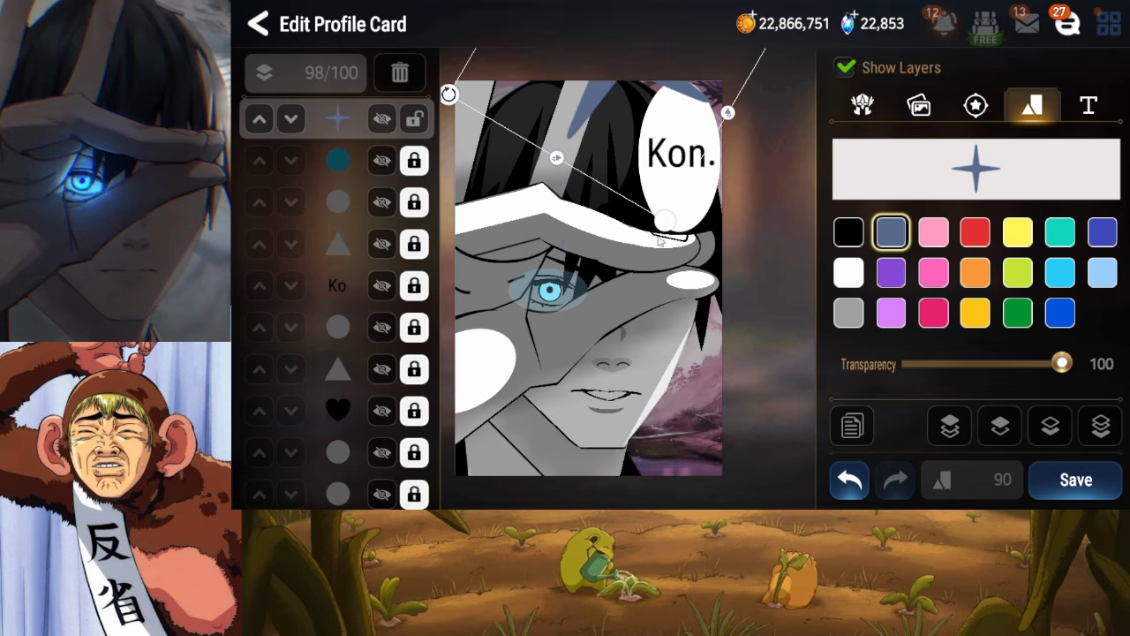
# Enlarge the sparkle far beyond the card by repeatedly scaling it and moving its corner back into reach
pyautogui.moveTo(665, 222); pyautogui.dragTo(743, 477)
pyautogui.moveTo(729, 451); pyautogui.dragTo(761, 499)
pyautogui.moveTo(742, 419); pyautogui.dragTo(770, 246)
pyautogui.moveTo(521, 159); pyautogui.dragTo(609, 177)
pyautogui.moveTo(576, 212); pyautogui.dragTo(584, 236)
pyautogui.moveTo(730, 221); pyautogui.dragTo(529, 132)
pyautogui.moveTo(712, 368); pyautogui.dragTo(799, 411)
pyautogui.moveTo(598, 180); pyautogui.dragTo(468, 124)
pyautogui.moveTo(586, 156); pyautogui.dragTo(341, 60)
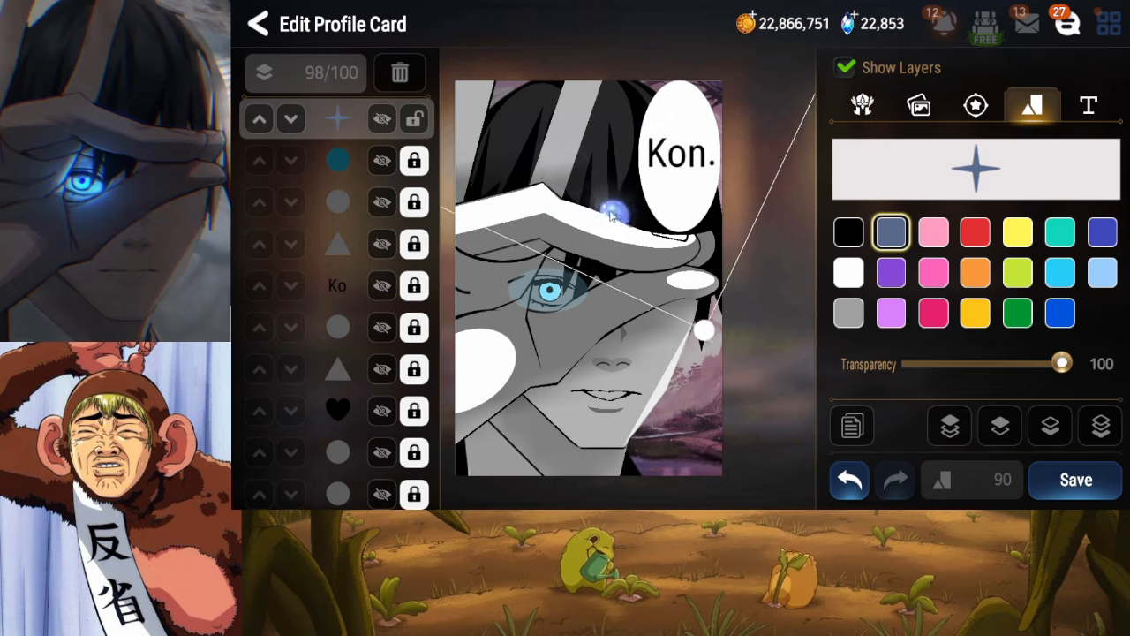
pyautogui.moveTo(612, 210); pyautogui.dragTo(415, 305)
pyautogui.moveTo(604, 263); pyautogui.dragTo(698, 377)
pyautogui.moveTo(614, 301); pyautogui.dragTo(515, 129)
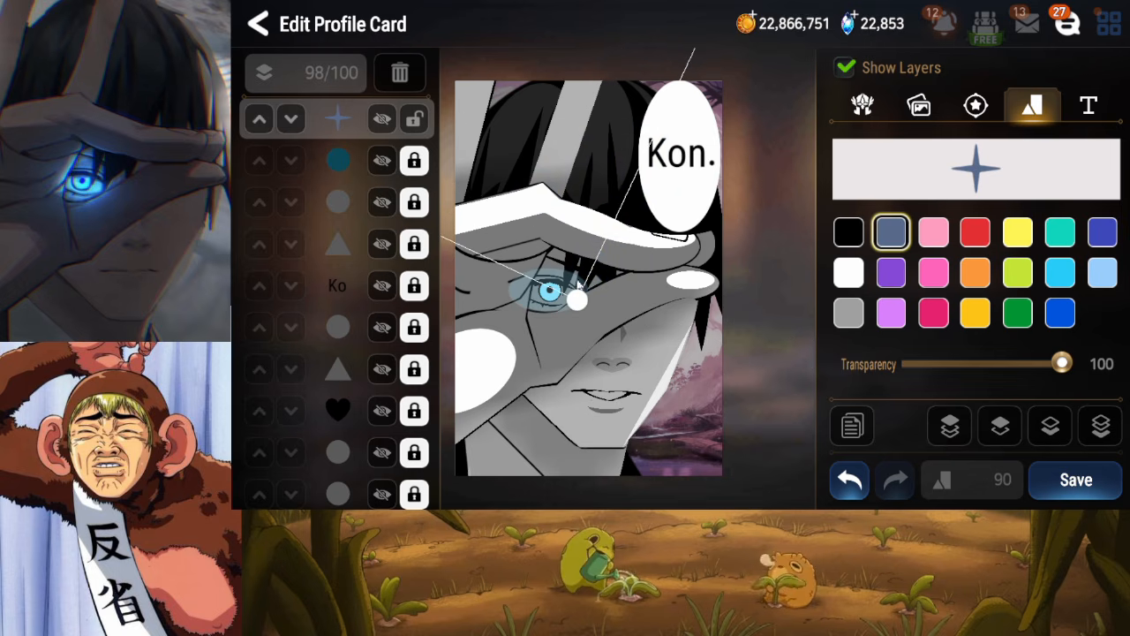
pyautogui.moveTo(562, 250); pyautogui.dragTo(680, 442)
pyautogui.moveTo(593, 284); pyautogui.dragTo(482, 97)
pyautogui.moveTo(608, 290); pyautogui.dragTo(574, 115)
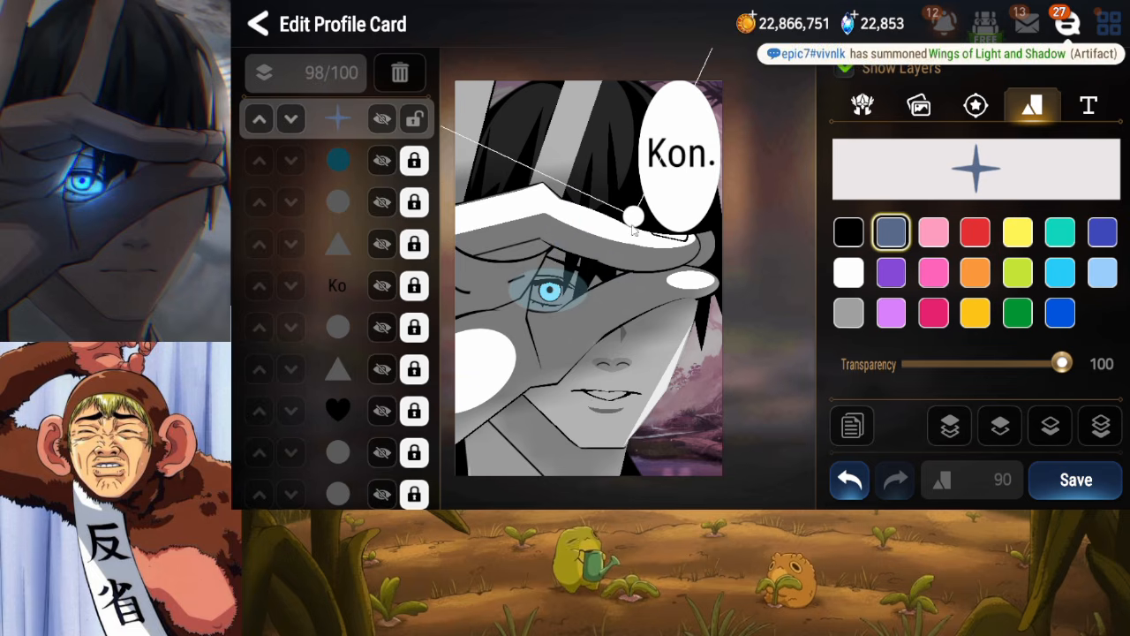
pyautogui.moveTo(639, 295); pyautogui.dragTo(738, 472)
pyautogui.moveTo(621, 252); pyautogui.dragTo(556, 97)
pyautogui.moveTo(651, 298); pyautogui.dragTo(705, 505)
pyautogui.moveTo(645, 325); pyautogui.dragTo(550, 75)
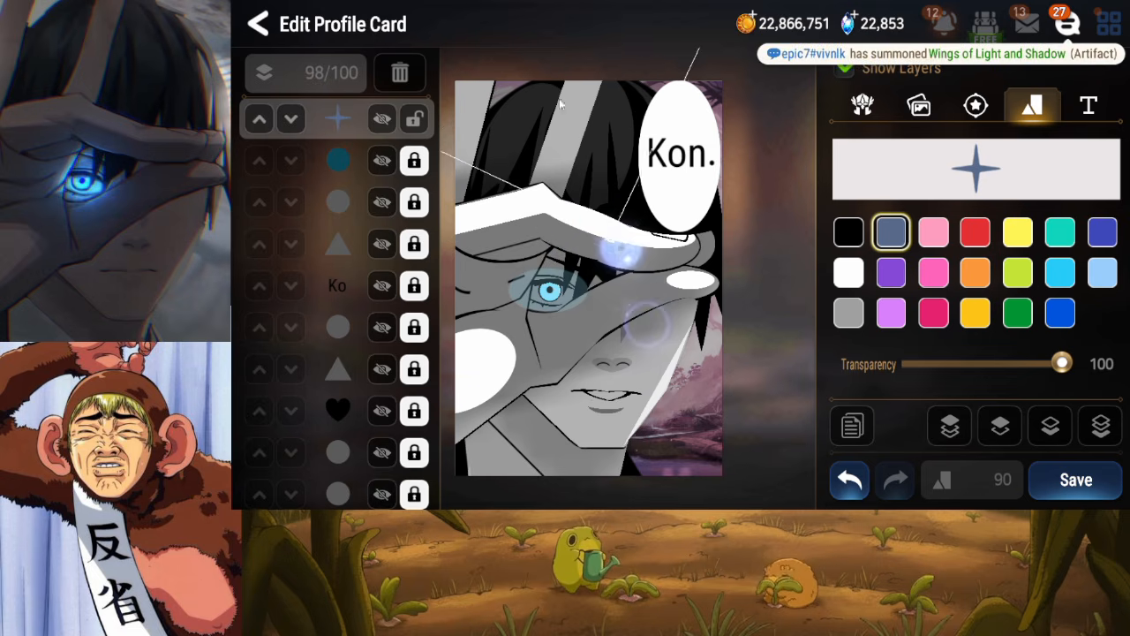
pyautogui.moveTo(621, 223); pyautogui.dragTo(711, 477)
pyautogui.moveTo(640, 310); pyautogui.dragTo(576, 79)
pyautogui.moveTo(636, 268); pyautogui.dragTo(735, 463)
pyautogui.moveTo(659, 344); pyautogui.dragTo(565, 128)
pyautogui.moveTo(642, 247); pyautogui.dragTo(722, 466)
pyautogui.moveTo(673, 396); pyautogui.dragTo(614, 253)
pyautogui.moveTo(602, 247); pyautogui.dragTo(548, 86)
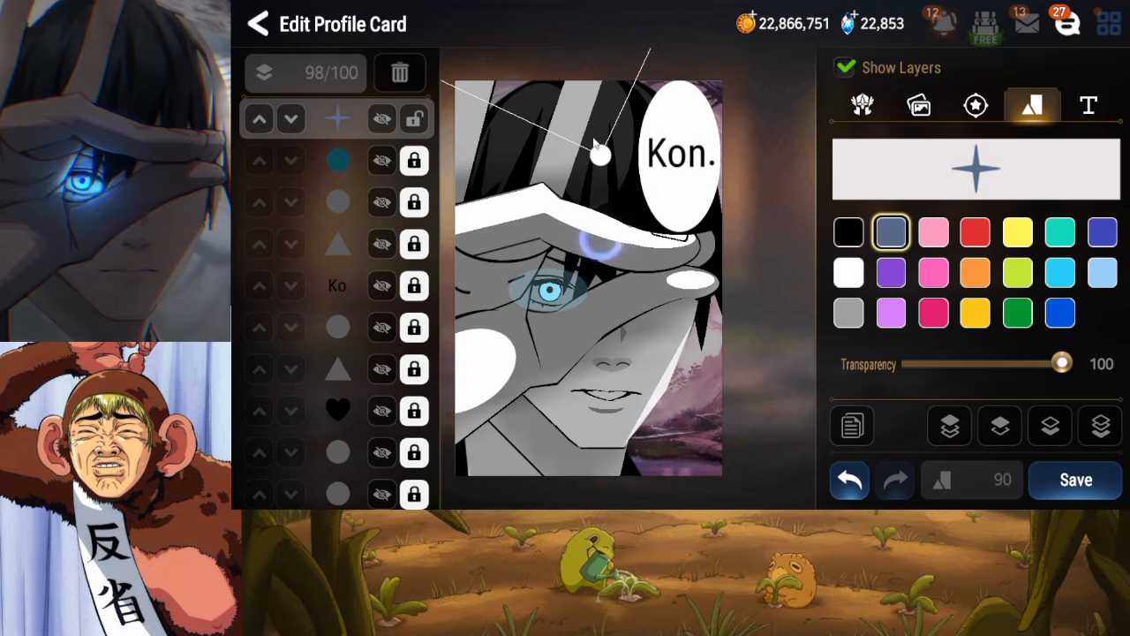
pyautogui.moveTo(597, 156); pyautogui.dragTo(729, 505)
pyautogui.moveTo(656, 346); pyautogui.dragTo(721, 452)
pyautogui.moveTo(682, 318); pyautogui.dragTo(603, 135)
pyautogui.moveTo(652, 208); pyautogui.dragTo(650, 227)
pyautogui.moveTo(627, 282); pyautogui.dragTo(677, 247)
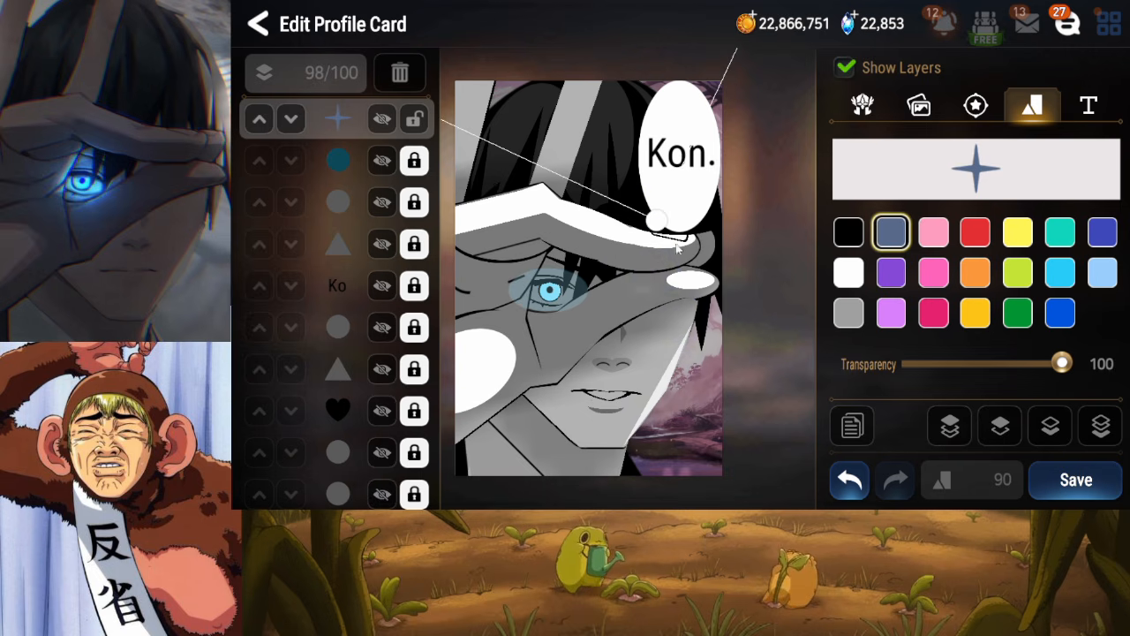
pyautogui.moveTo(729, 433); pyautogui.dragTo(633, 198)
pyautogui.moveTo(676, 295); pyautogui.dragTo(648, 278)
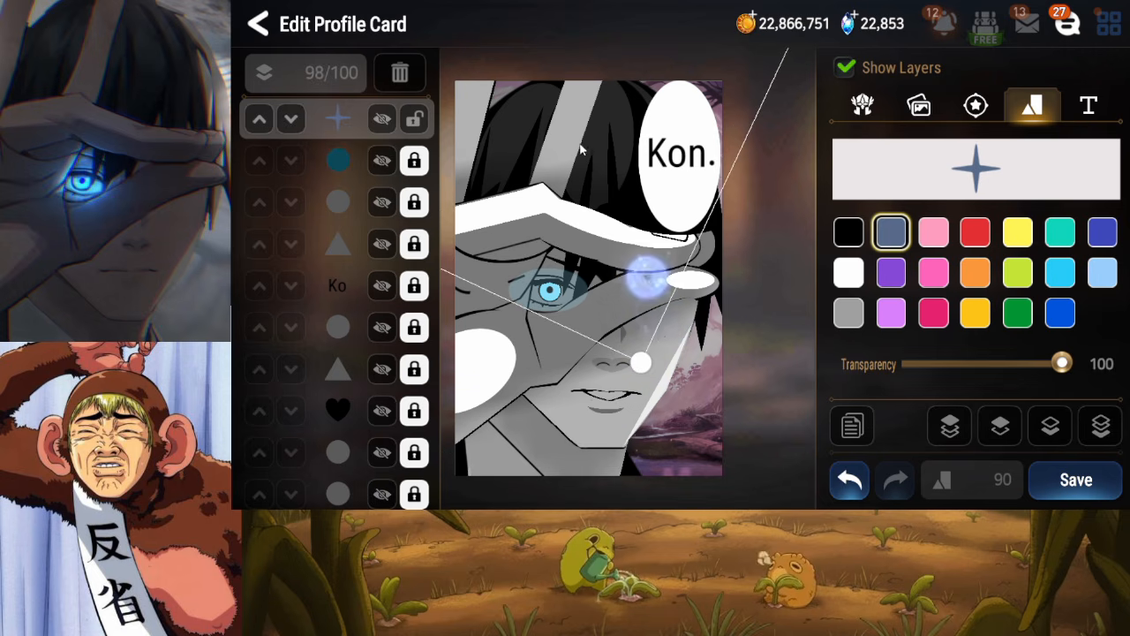
pyautogui.moveTo(644, 376); pyautogui.dragTo(642, 377)
pyautogui.moveTo(641, 324); pyautogui.dragTo(565, 123)
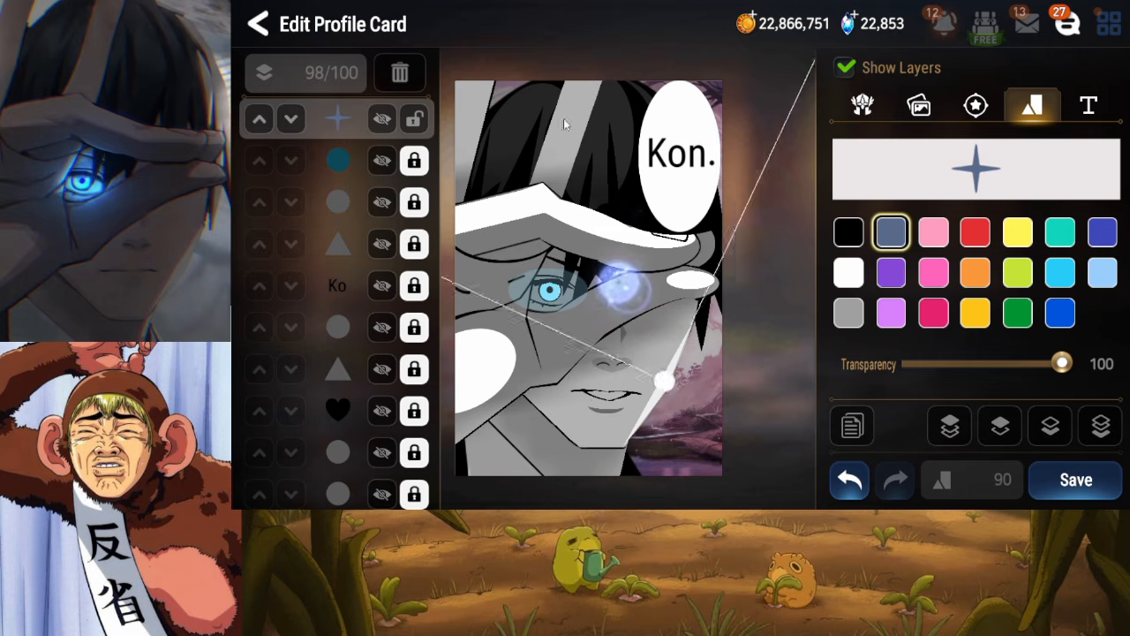
pyautogui.moveTo(610, 244); pyautogui.dragTo(561, 98)
pyautogui.moveTo(687, 335); pyautogui.dragTo(649, 221)
pyautogui.moveTo(628, 272); pyautogui.dragTo(582, 146)
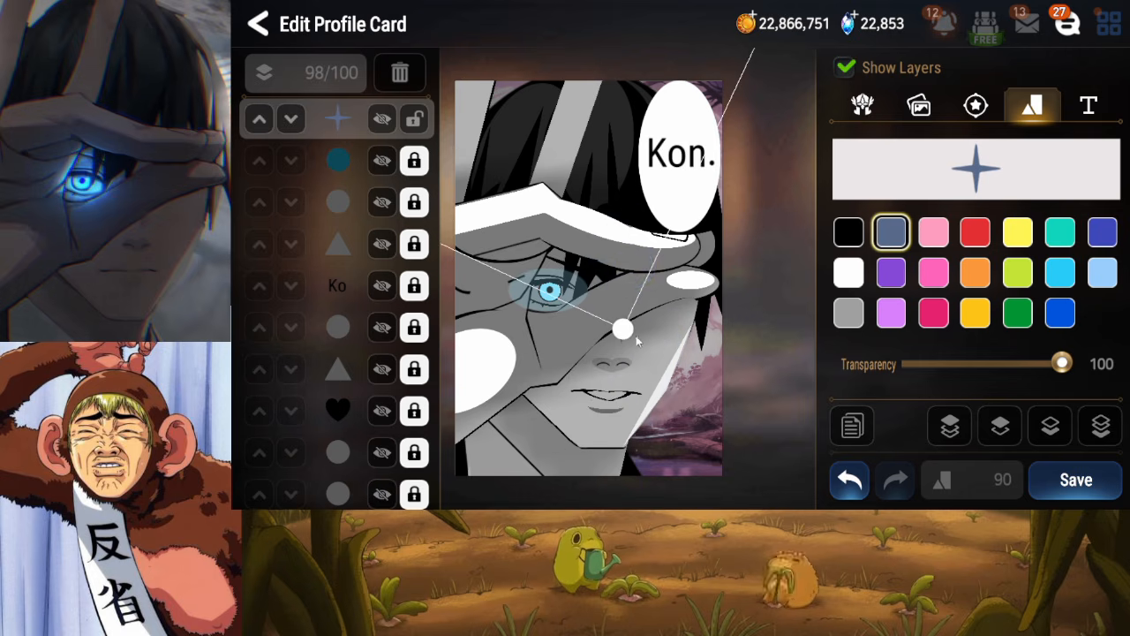
# Move the enlarged sparkle down and across until its soft tip covers the card's edge around the speech bubble
pyautogui.moveTo(627, 324); pyautogui.dragTo(835, 409)
pyautogui.moveTo(583, 317); pyautogui.dragTo(687, 304)
pyautogui.moveTo(689, 279); pyautogui.dragTo(914, 276)
pyautogui.moveTo(663, 254); pyautogui.dragTo(902, 367)
pyautogui.moveTo(742, 265); pyautogui.dragTo(1035, 424)
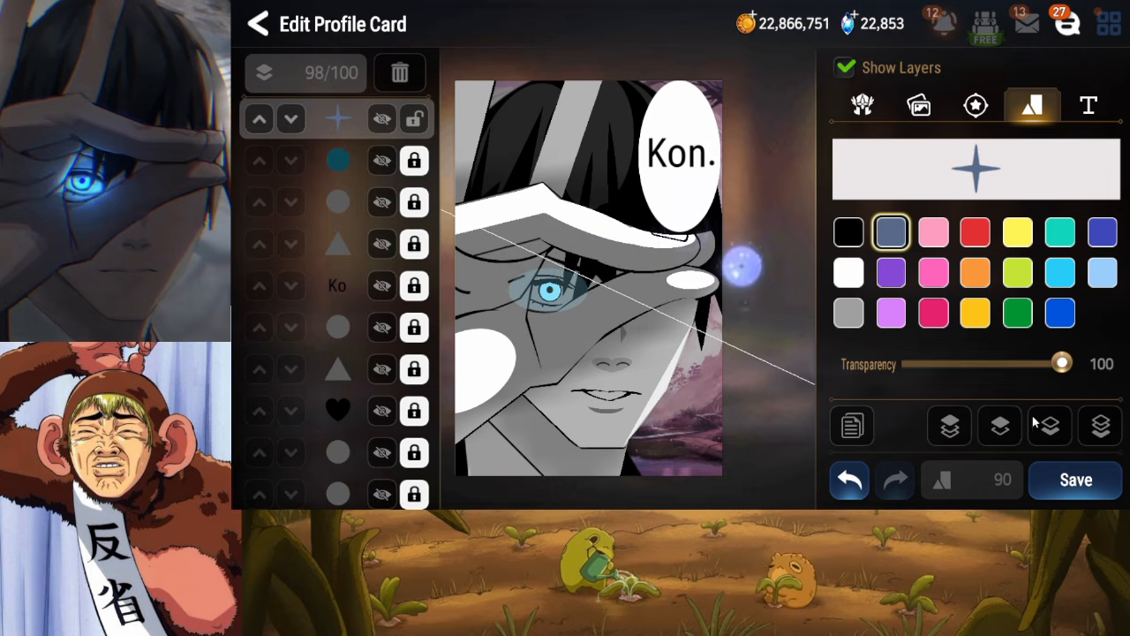
pyautogui.moveTo(582, 193); pyautogui.dragTo(754, 279)
pyautogui.moveTo(558, 171); pyautogui.dragTo(759, 265)
pyautogui.moveTo(630, 204); pyautogui.dragTo(795, 291)
pyautogui.moveTo(669, 217); pyautogui.dragTo(802, 275)
pyautogui.moveTo(730, 245); pyautogui.dragTo(718, 306)
# Colour the sparkle white and set its transparency to 27
pyautogui.click(848, 273)
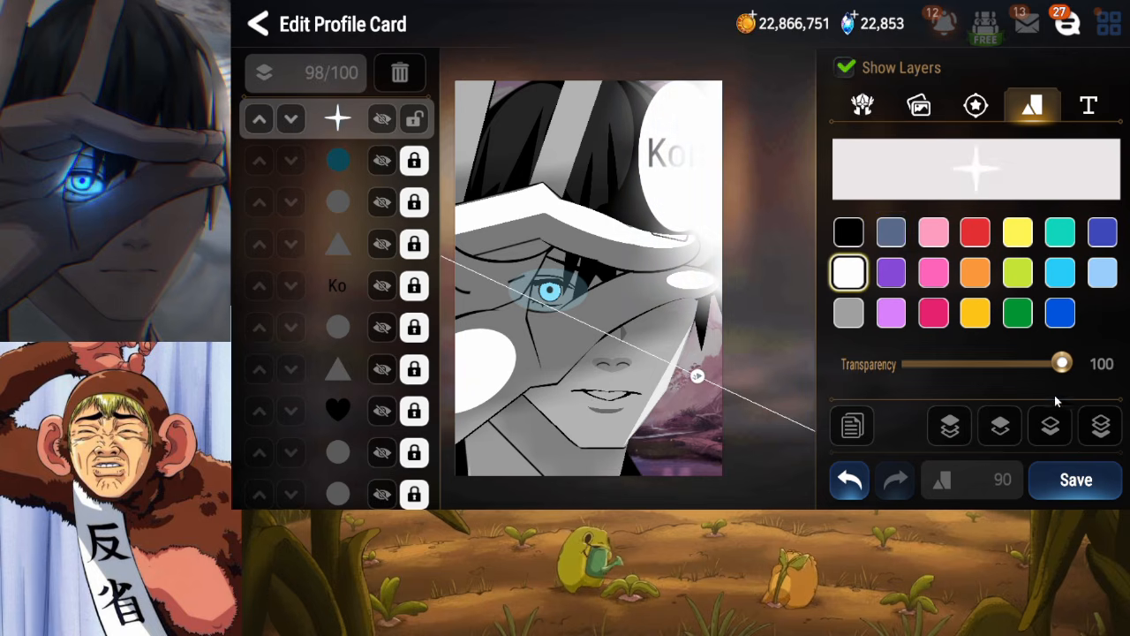
pyautogui.moveTo(1061, 364); pyautogui.dragTo(938, 370)
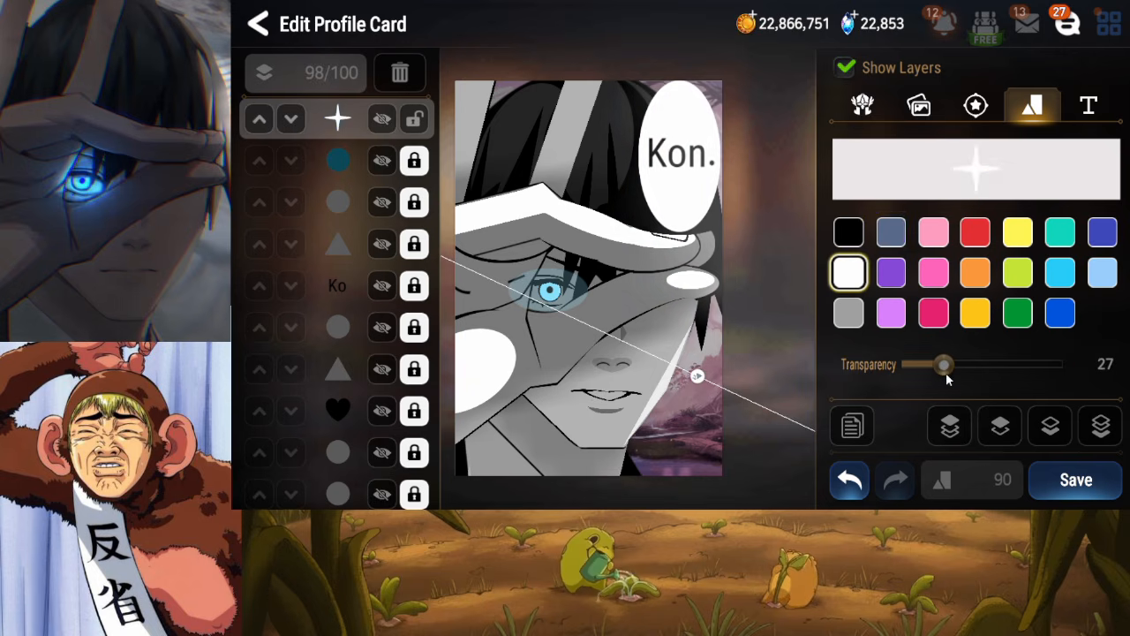
# Try the white sparkle lower in the layer stack, beneath the speech bubble and hand shapes, nudging its position
pyautogui.click(1056, 445)
pyautogui.click(1056, 445)
pyautogui.click(1057, 445)
pyautogui.click(1057, 445)
pyautogui.click(1056, 445)
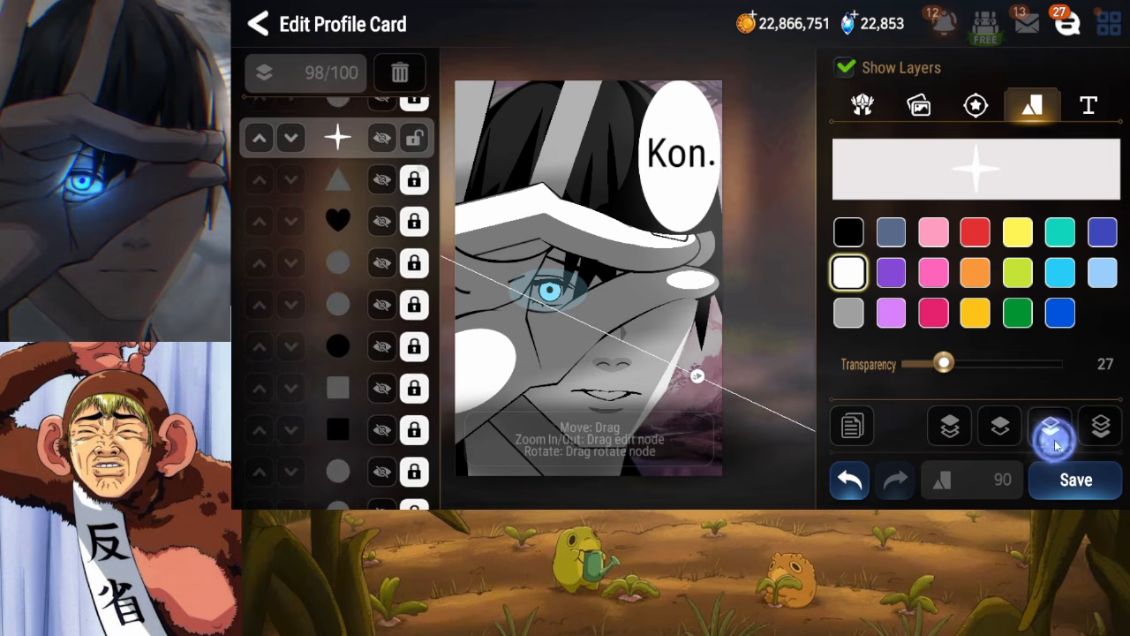
pyautogui.click(1056, 445)
pyautogui.click(1056, 445)
pyautogui.click(1057, 445)
pyautogui.click(1057, 445)
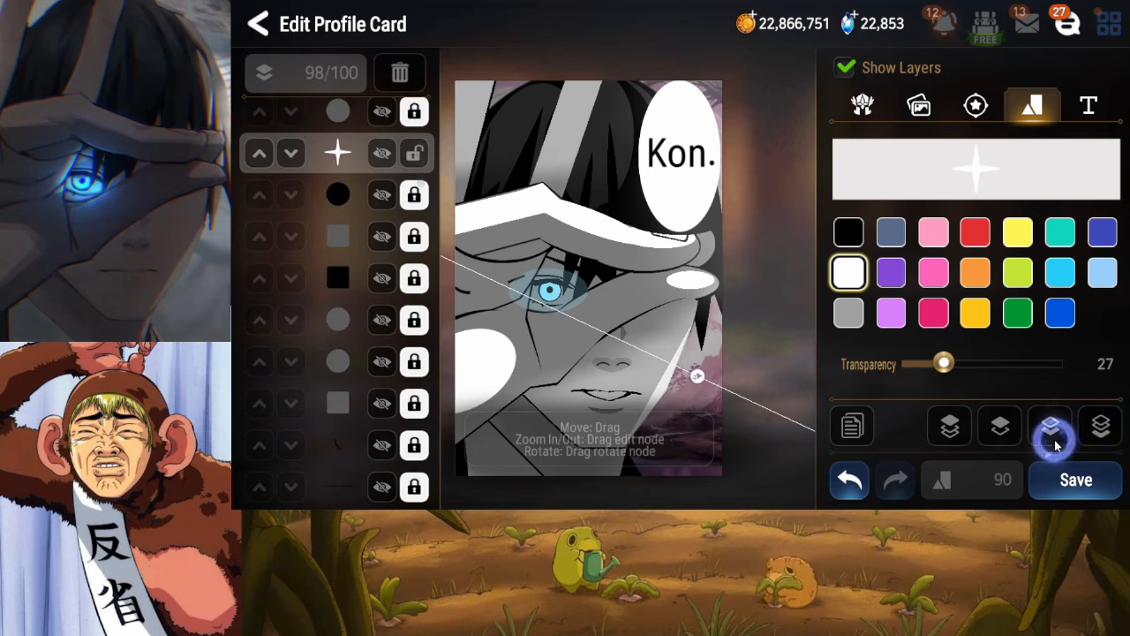
pyautogui.moveTo(760, 228)
pyautogui.mouseDown()
pyautogui.moveTo(749, 200)
pyautogui.moveTo(766, 189)
pyautogui.moveTo(749, 211)
pyautogui.mouseUp()
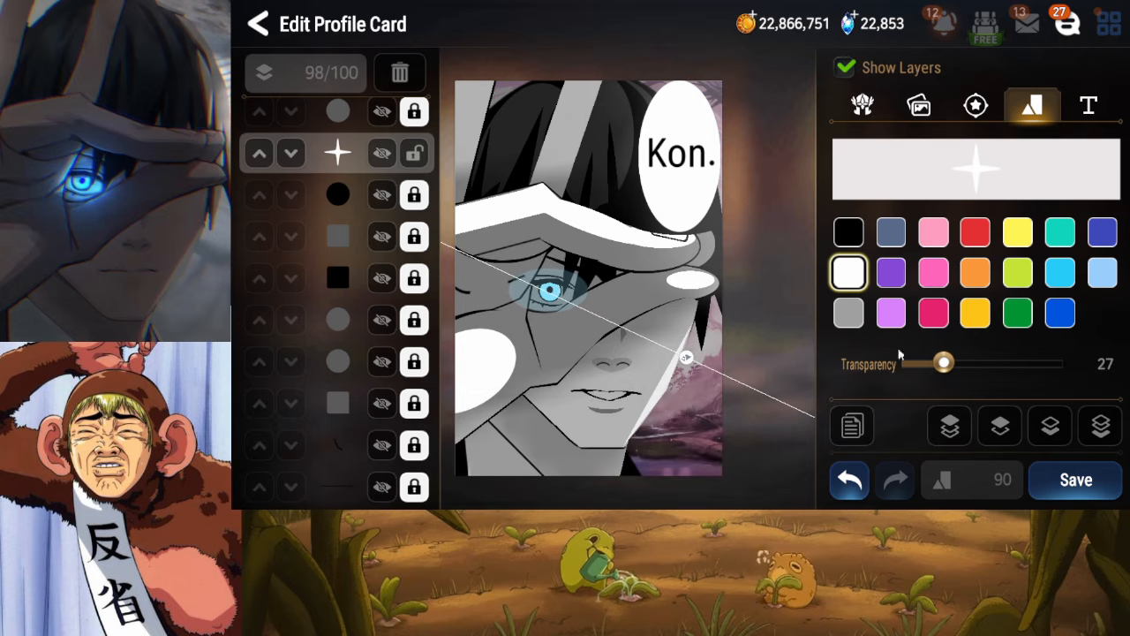
pyautogui.click(1046, 440)
pyautogui.click(1001, 431)
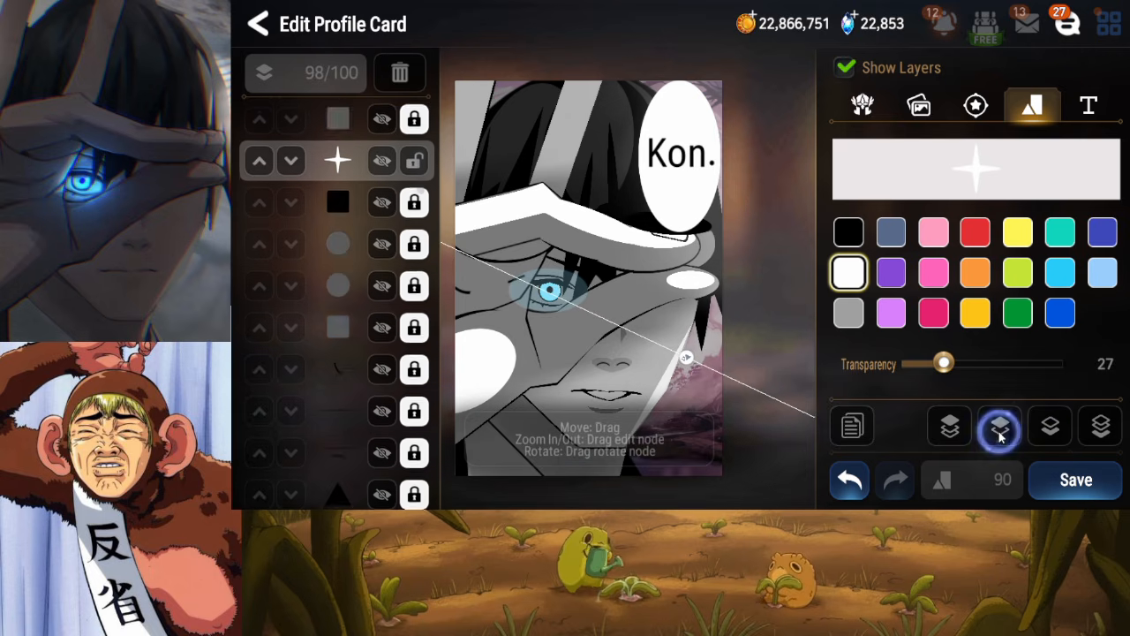
pyautogui.moveTo(754, 258); pyautogui.dragTo(741, 233)
# Bring the white sparkle to the front, shift it toward the card's right edge and stretch it down over the face
pyautogui.click(945, 430)
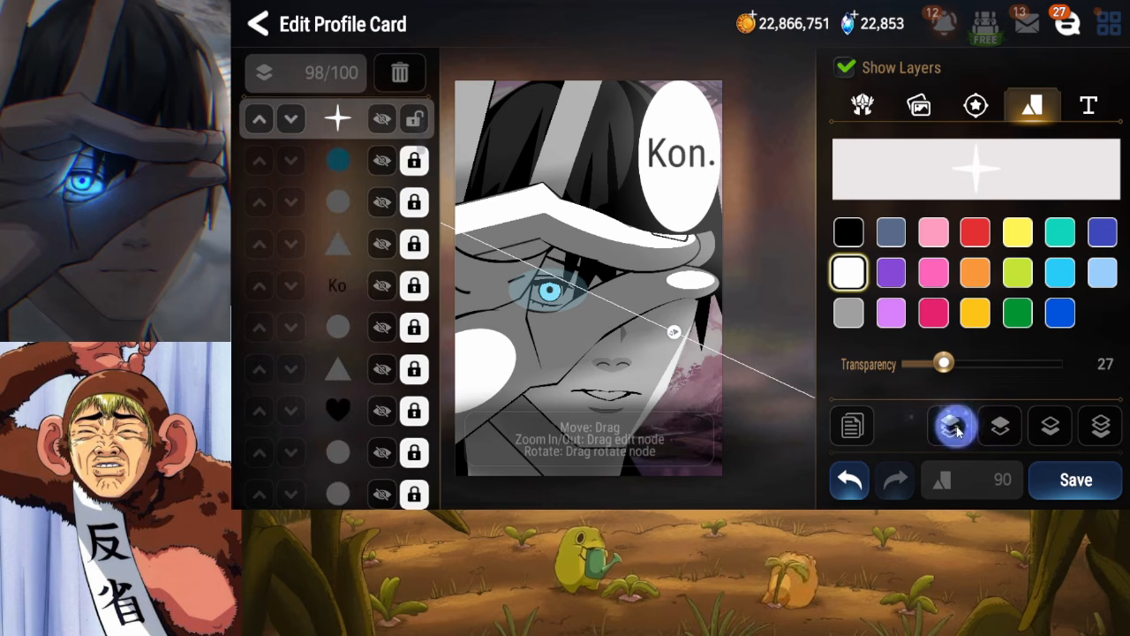
pyautogui.moveTo(730, 226); pyautogui.dragTo(756, 252)
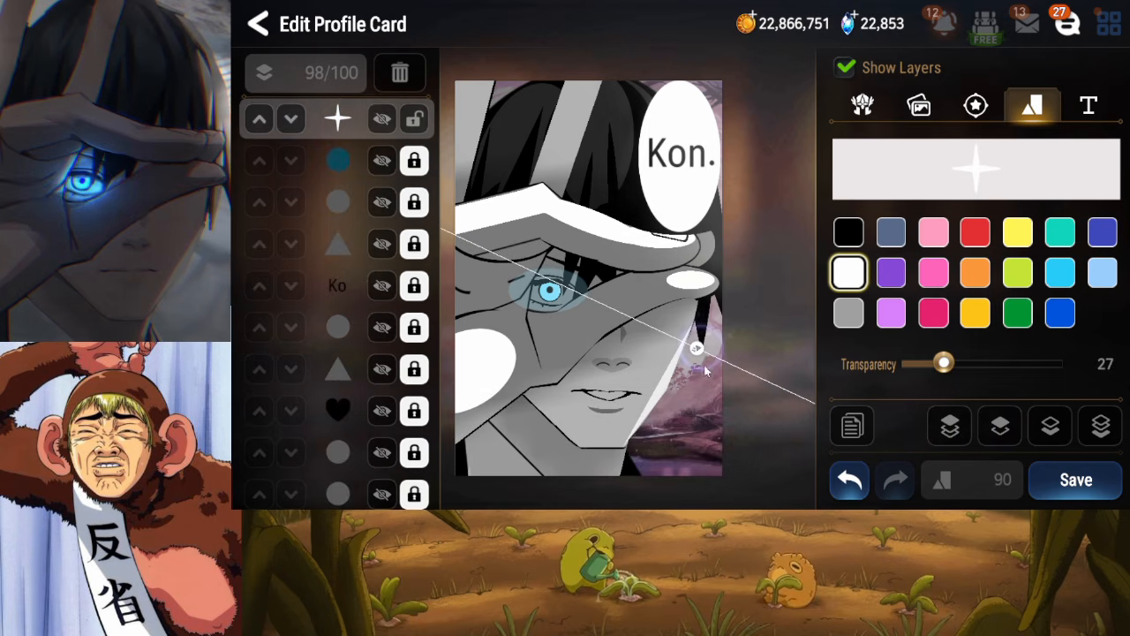
pyautogui.moveTo(698, 348); pyautogui.dragTo(706, 381)
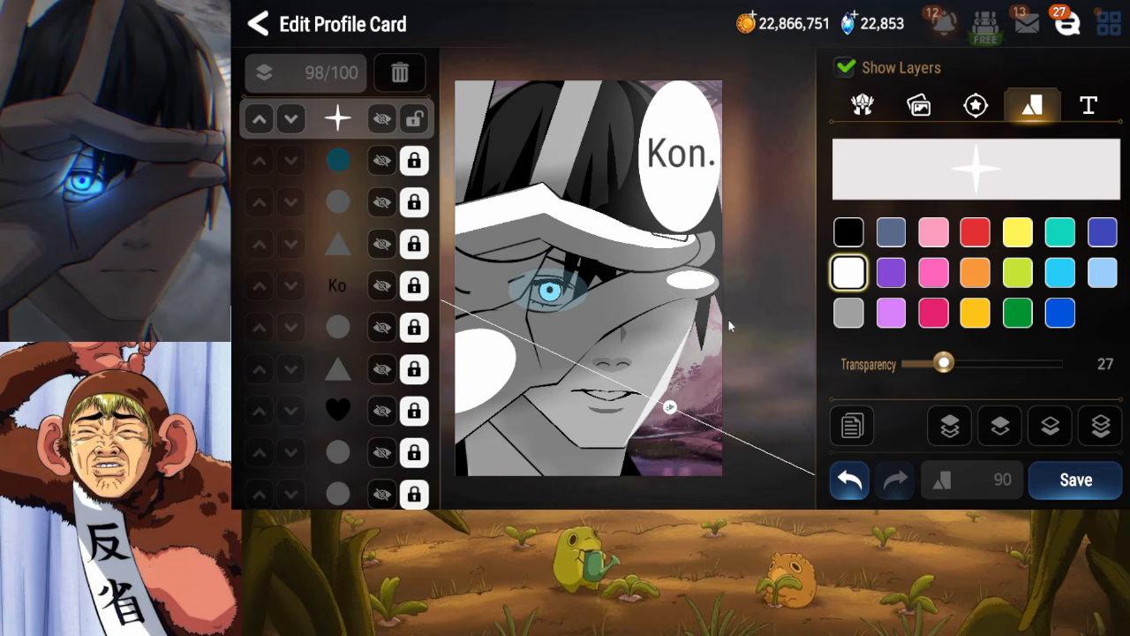
# Shift the white sparkle up along the card's right edge and lock it, and bring the "Kon." text to the front
pyautogui.moveTo(756, 299); pyautogui.dragTo(774, 255)
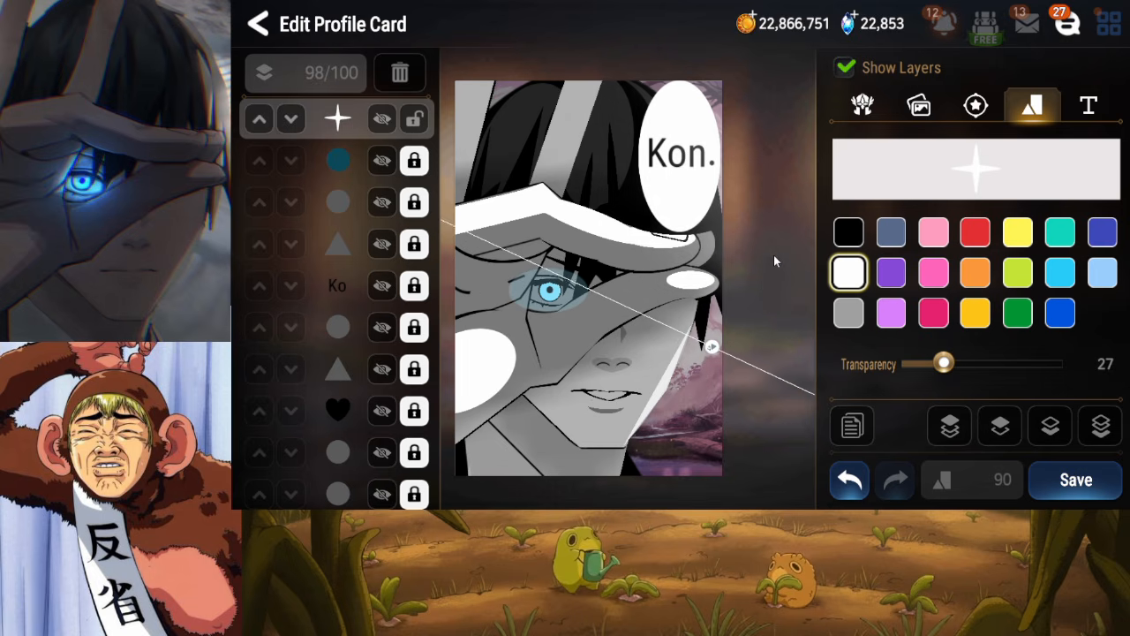
pyautogui.click(415, 120)
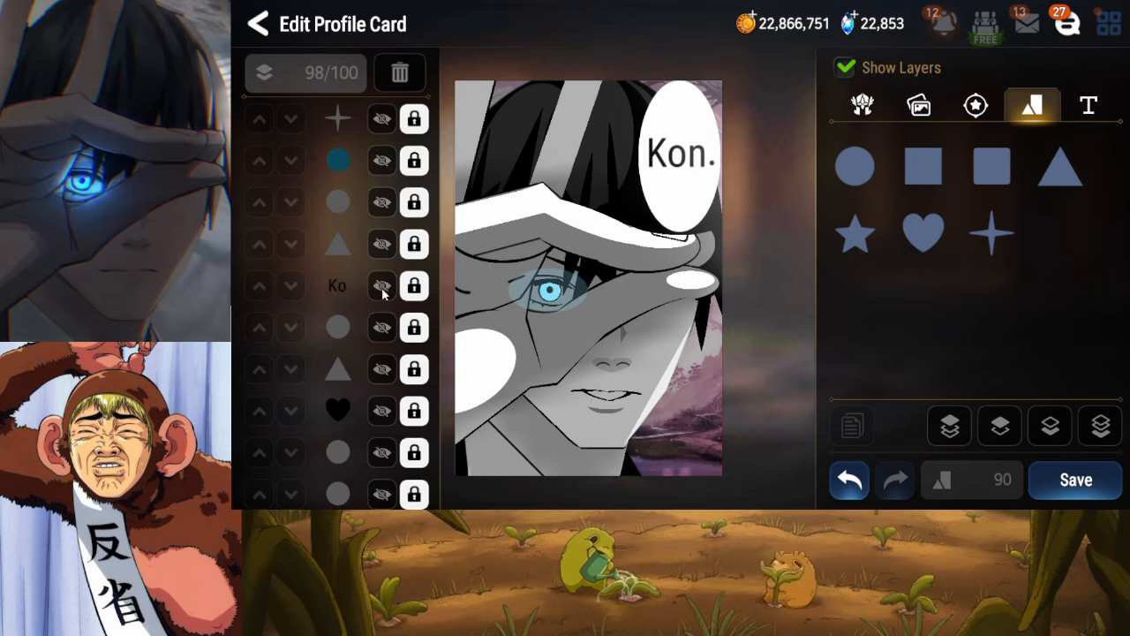
pyautogui.click(415, 299)
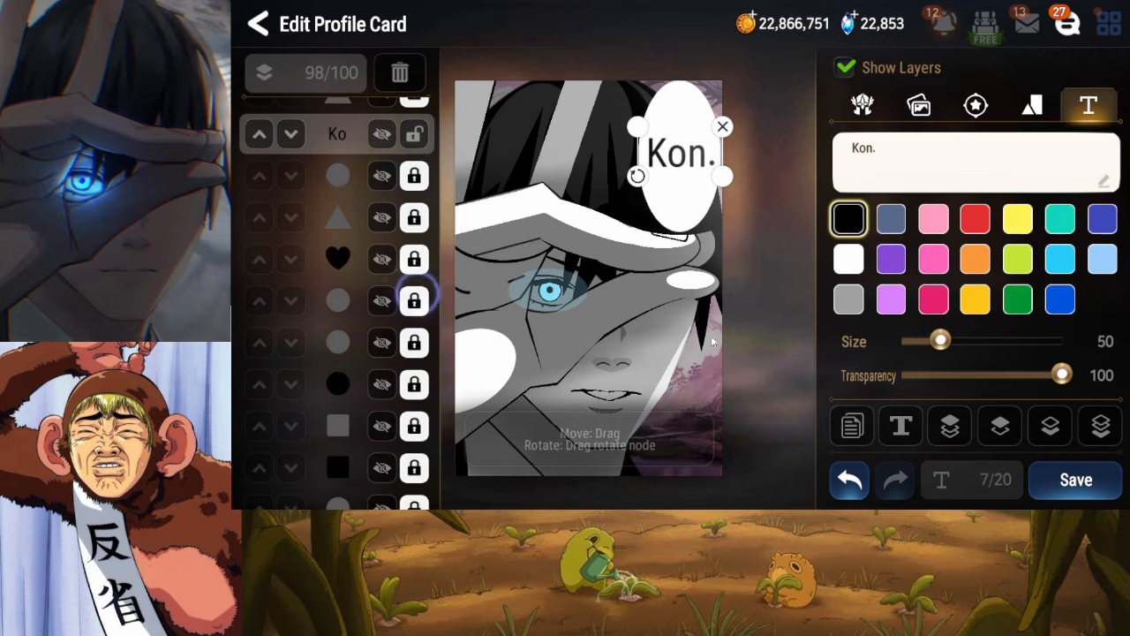
pyautogui.click(950, 421)
pyautogui.click(415, 120)
# Look down through the layer stack and save the profile card
pyautogui.moveTo(397, 304); pyautogui.dragTo(386, 207)
pyautogui.moveTo(356, 255); pyautogui.dragTo(350, 176)
pyautogui.moveTo(323, 259); pyautogui.dragTo(319, 179)
pyautogui.moveTo(310, 236); pyautogui.dragTo(292, 225)
pyautogui.moveTo(284, 289); pyautogui.dragTo(258, 218)
pyautogui.moveTo(278, 266); pyautogui.dragTo(276, 216)
pyautogui.moveTo(278, 299); pyautogui.dragTo(285, 194)
pyautogui.moveTo(280, 252); pyautogui.dragTo(287, 190)
pyautogui.moveTo(284, 248); pyautogui.dragTo(295, 188)
pyautogui.moveTo(310, 278); pyautogui.dragTo(327, 124)
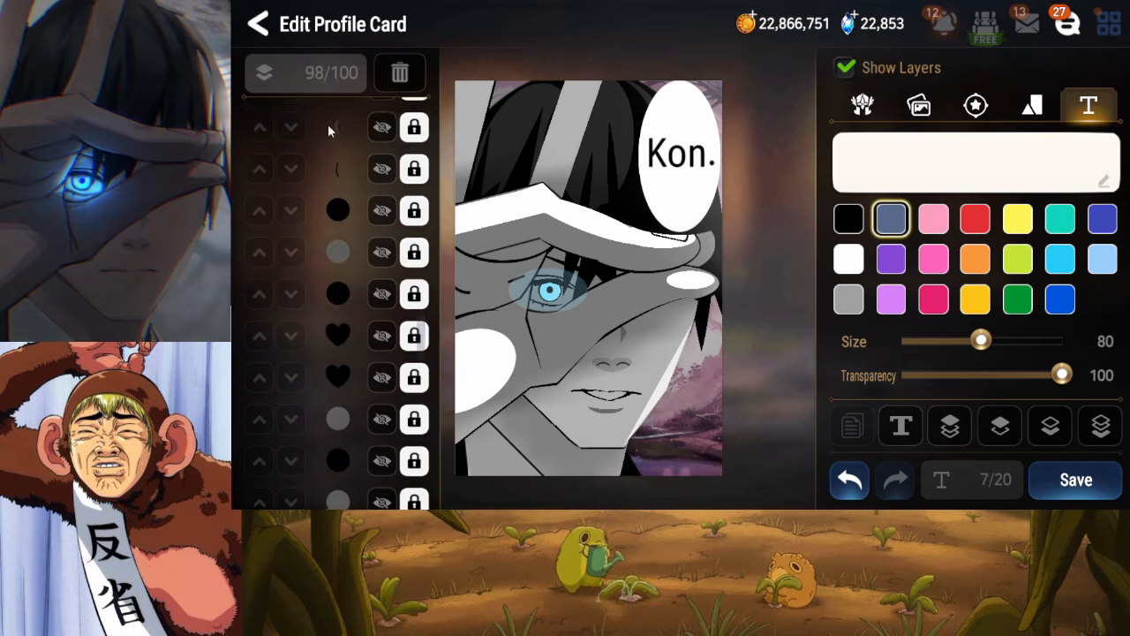
pyautogui.moveTo(323, 237); pyautogui.dragTo(326, 164)
pyautogui.moveTo(334, 216); pyautogui.dragTo(333, 170)
pyautogui.click(1068, 488)
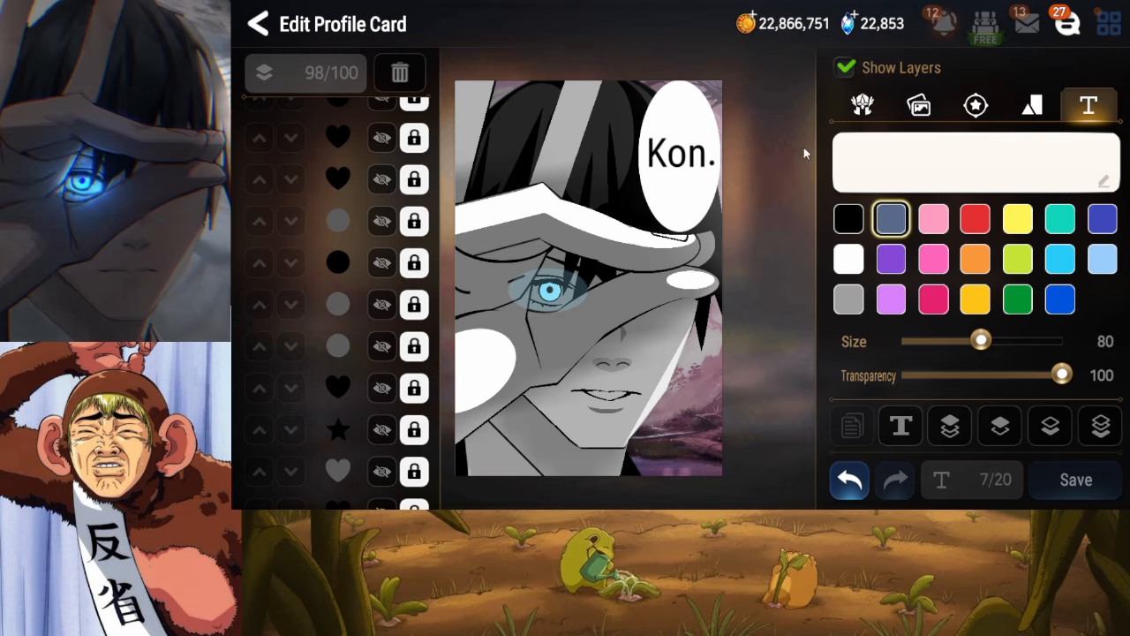
# Delete the pink landscape background image from the bottom of the layer stack
pyautogui.scroll(8, 345, 232)
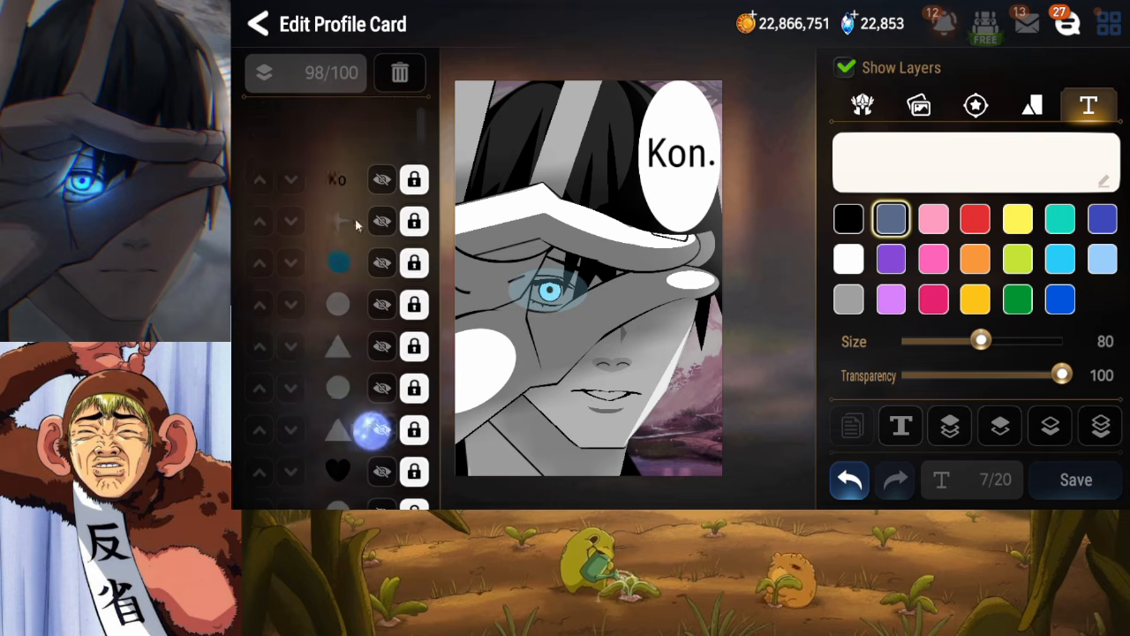
pyautogui.scroll(-5, 355, 221)
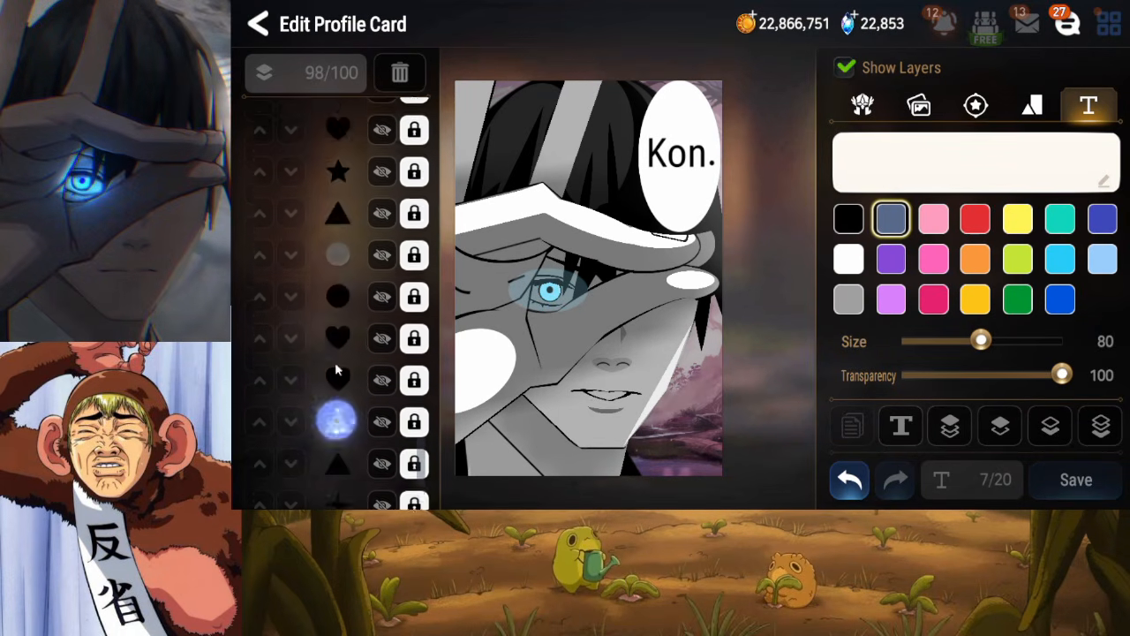
pyautogui.scroll(-3, 337, 369)
pyautogui.click(410, 483)
pyautogui.click(406, 80)
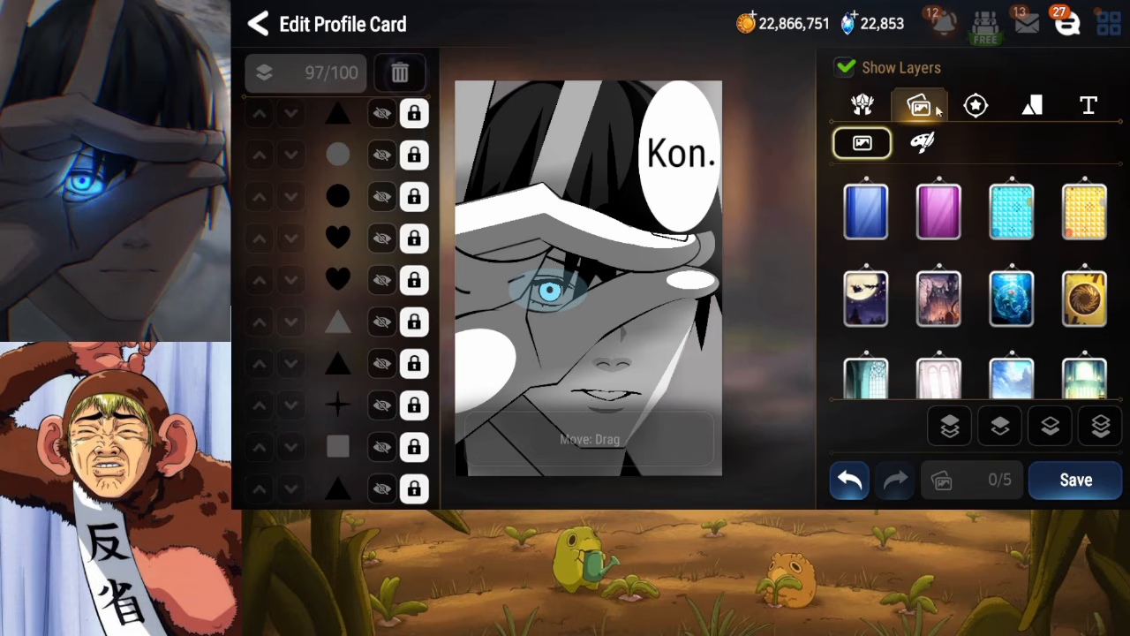
# Add the dark battlefield illustration from Moonlight Theater's "Neither Life Nor Death Exists" and send it behind all other layers
pyautogui.click(922, 142)
pyautogui.click(1024, 142)
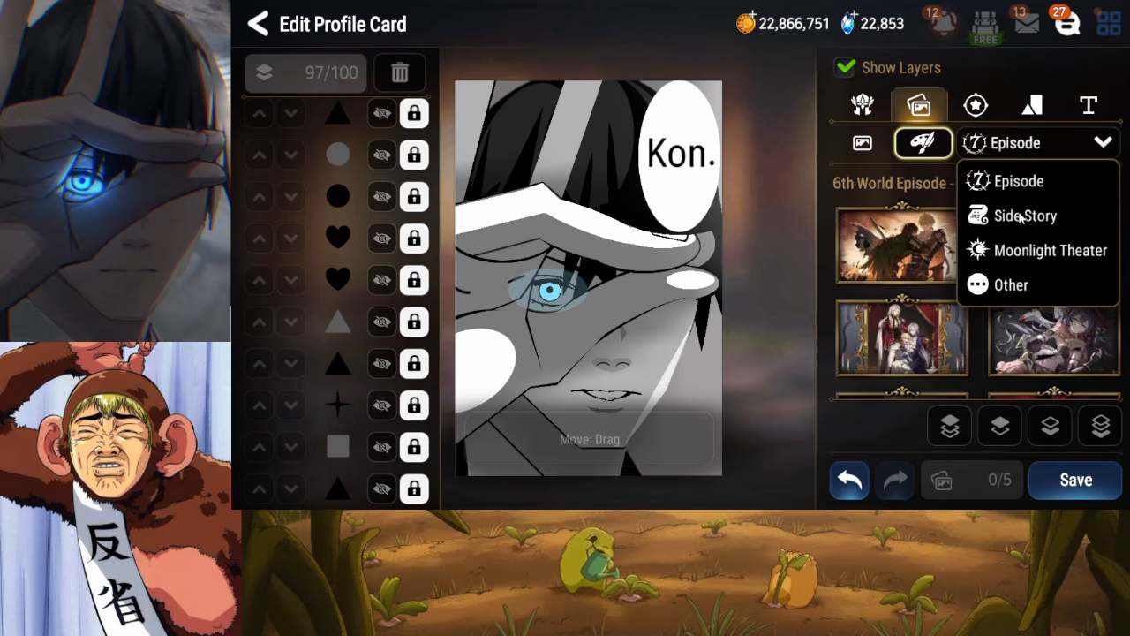
pyautogui.click(1017, 251)
pyautogui.scroll(-3, 1059, 320)
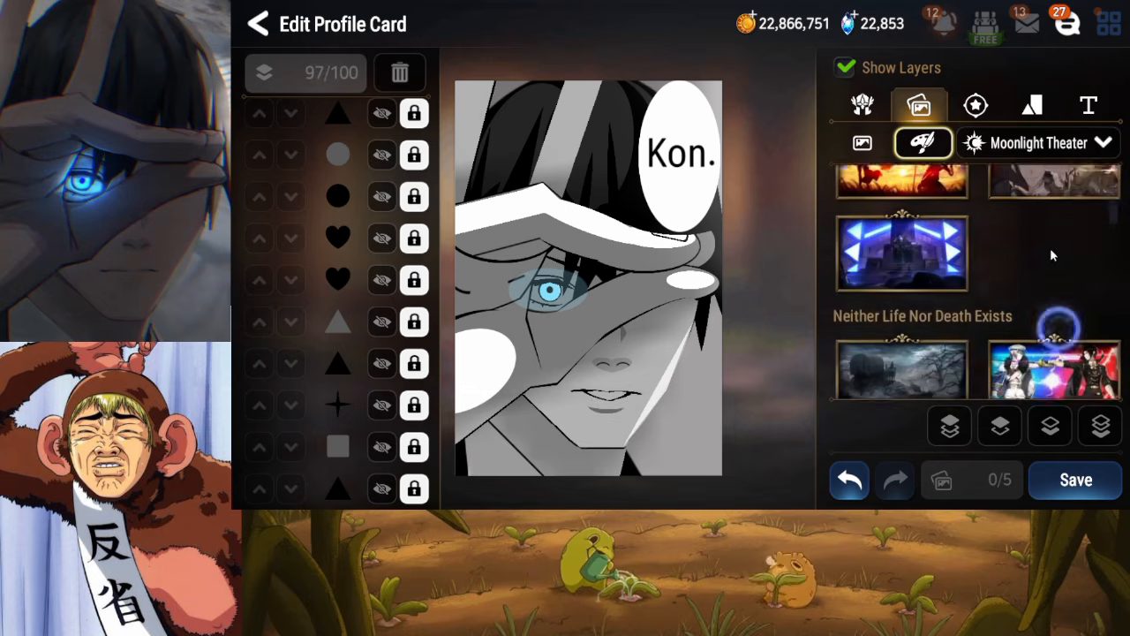
pyautogui.click(903, 248)
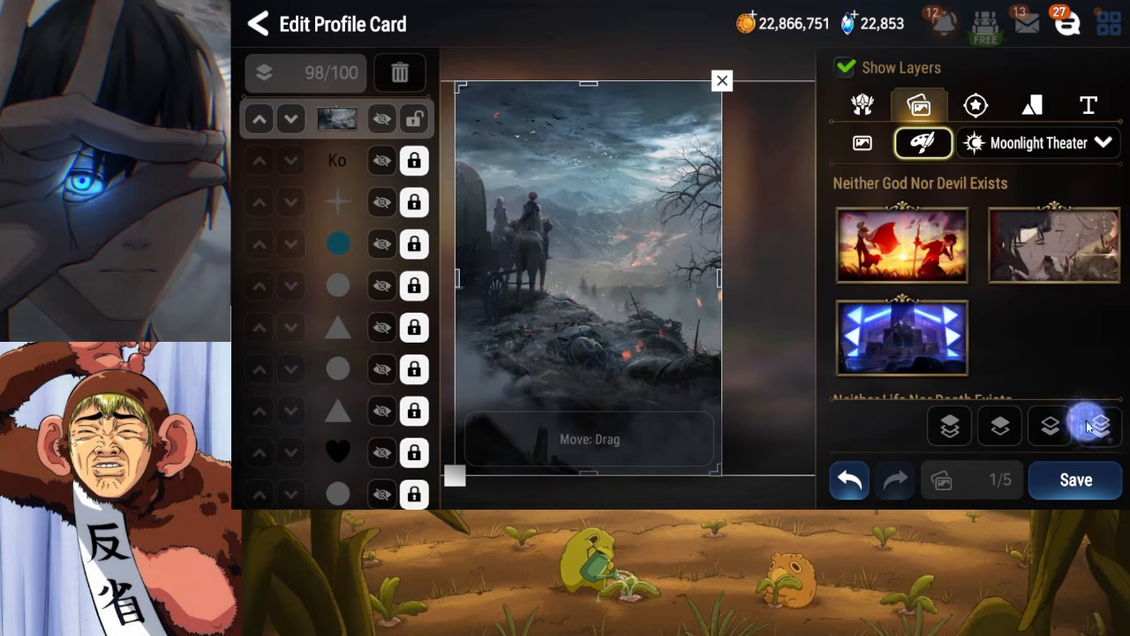
pyautogui.click(1095, 427)
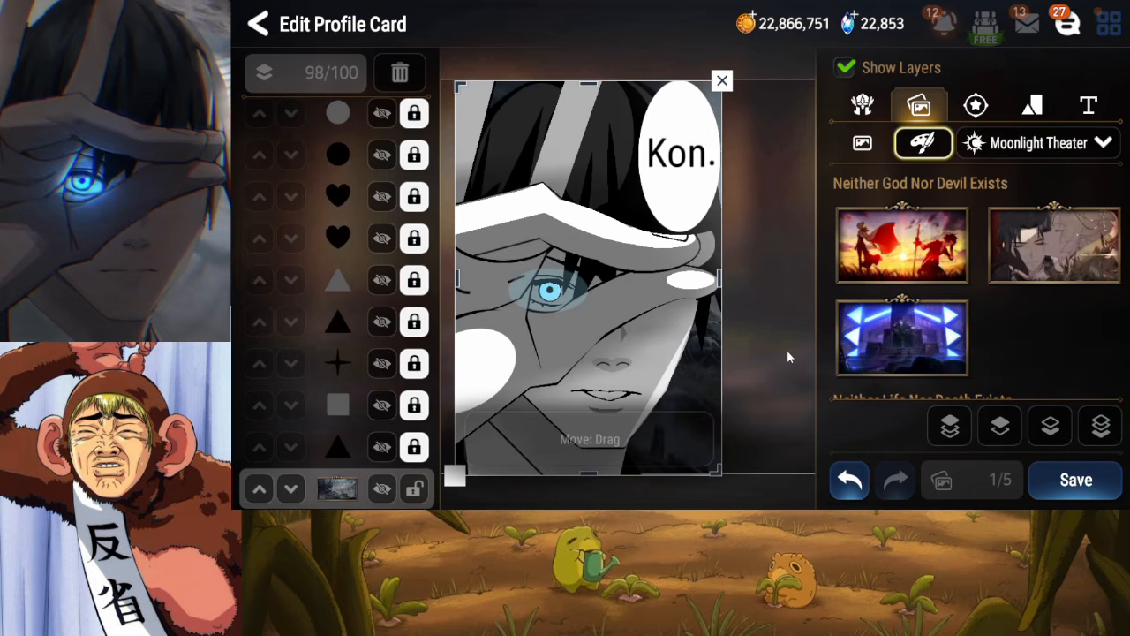
# Slide the battlefield background sideways until its dark misty part sits beside the face, lock it and save the card
pyautogui.moveTo(787, 351); pyautogui.dragTo(533, 345)
pyautogui.click(554, 374)
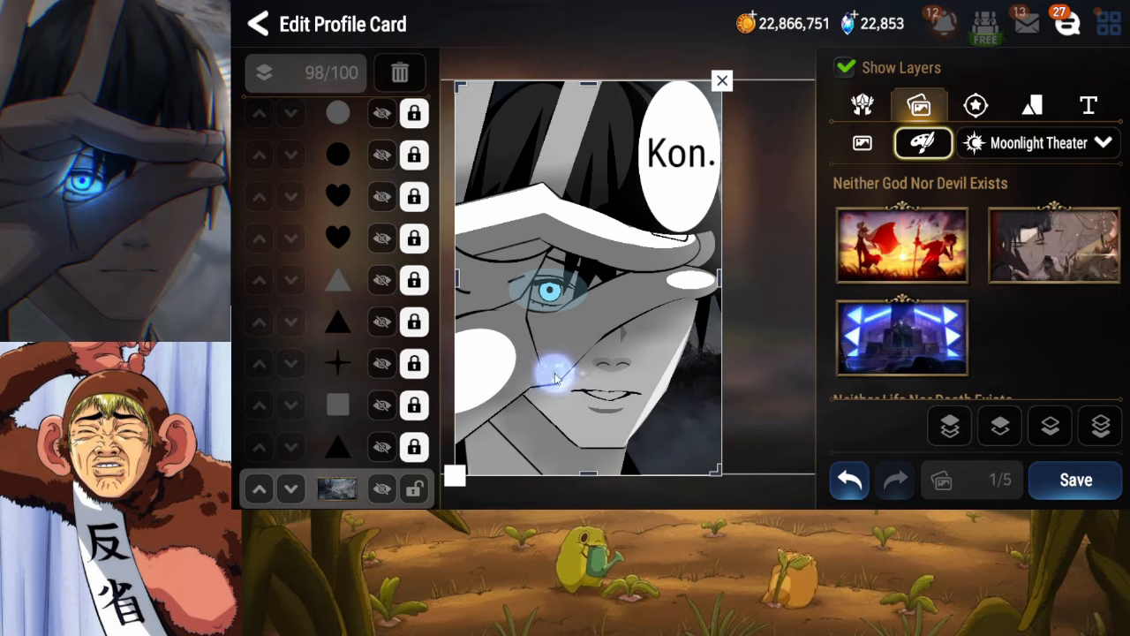
pyautogui.click(415, 492)
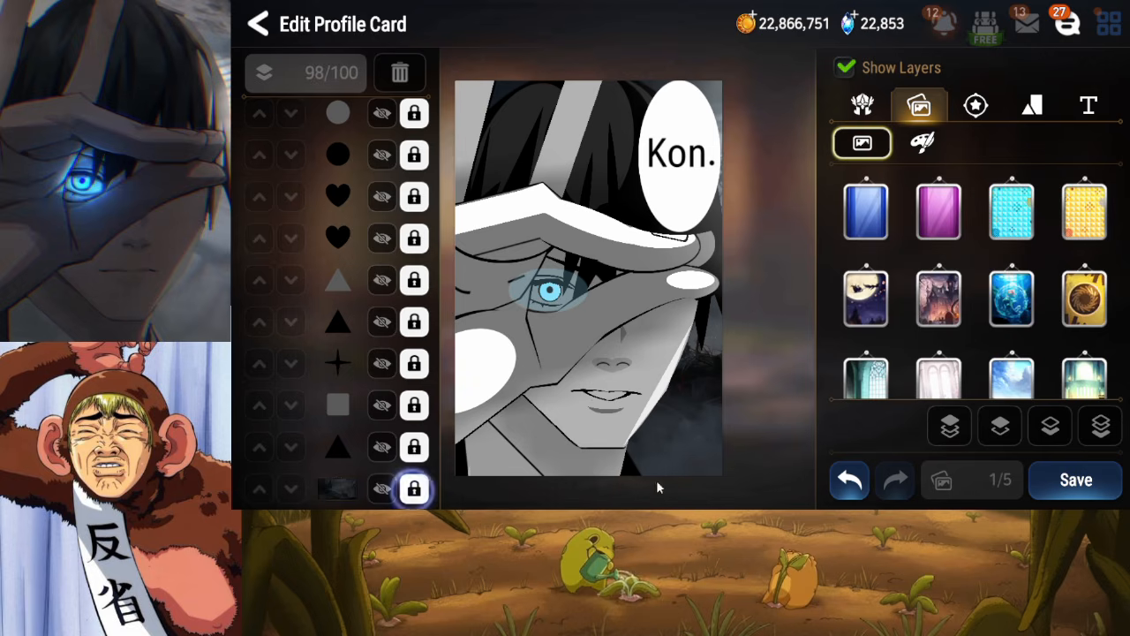
pyautogui.click(1076, 479)
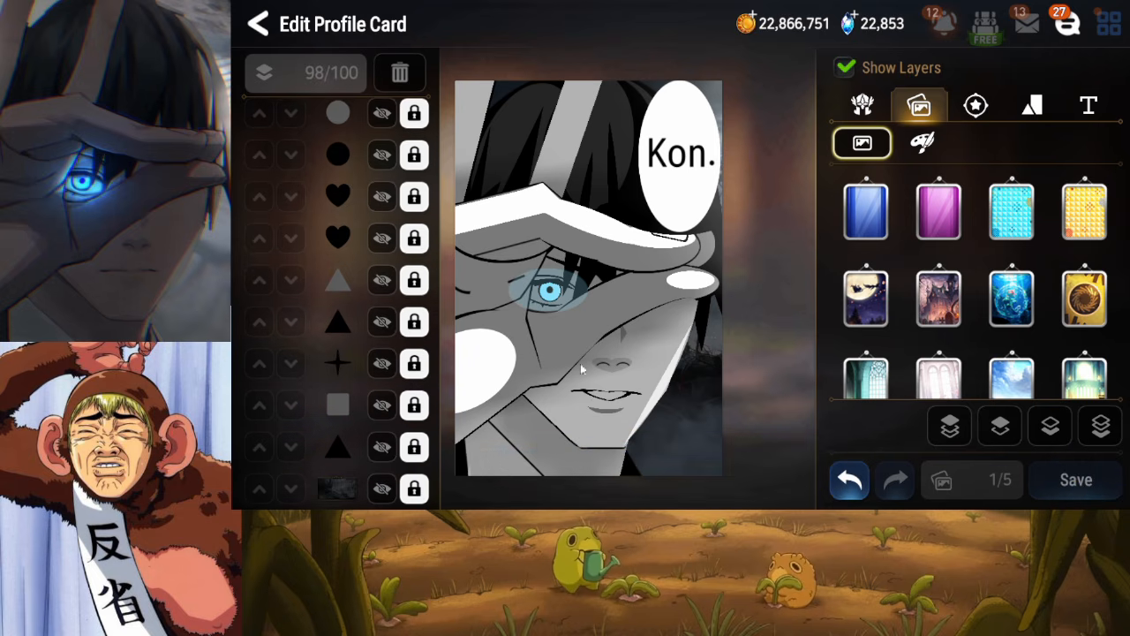
# Toggle layers hidden and visible one by one up from the bottom of the stack to identify the face shading shapes
pyautogui.click(380, 323)
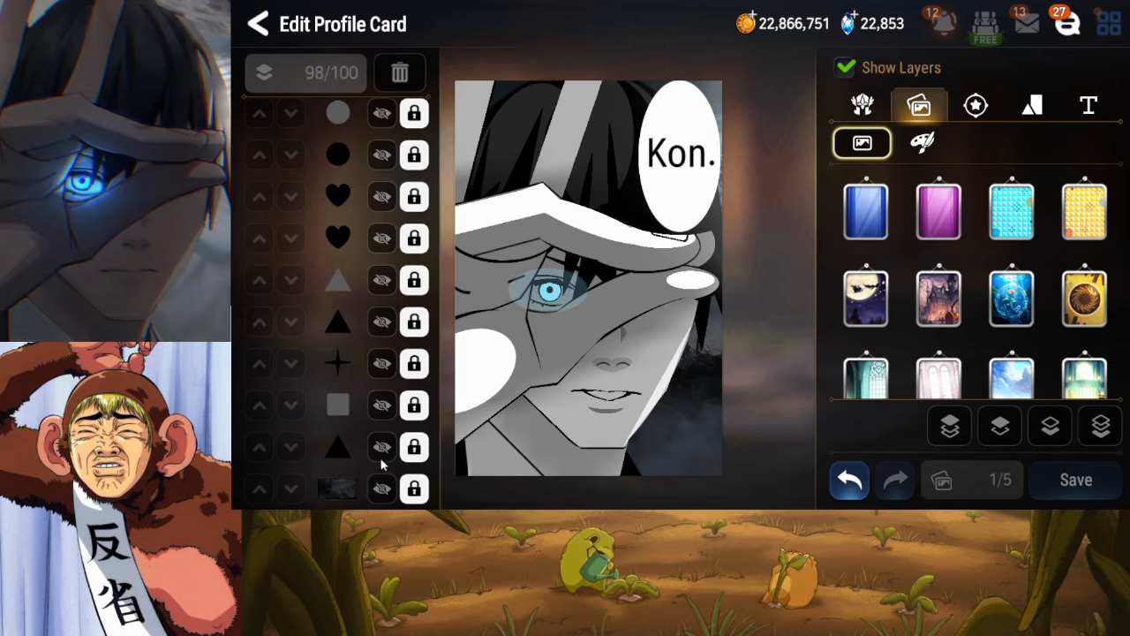
pyautogui.click(380, 450)
pyautogui.click(356, 375)
pyautogui.scroll(2, 367, 382)
pyautogui.click(379, 323)
pyautogui.click(379, 266)
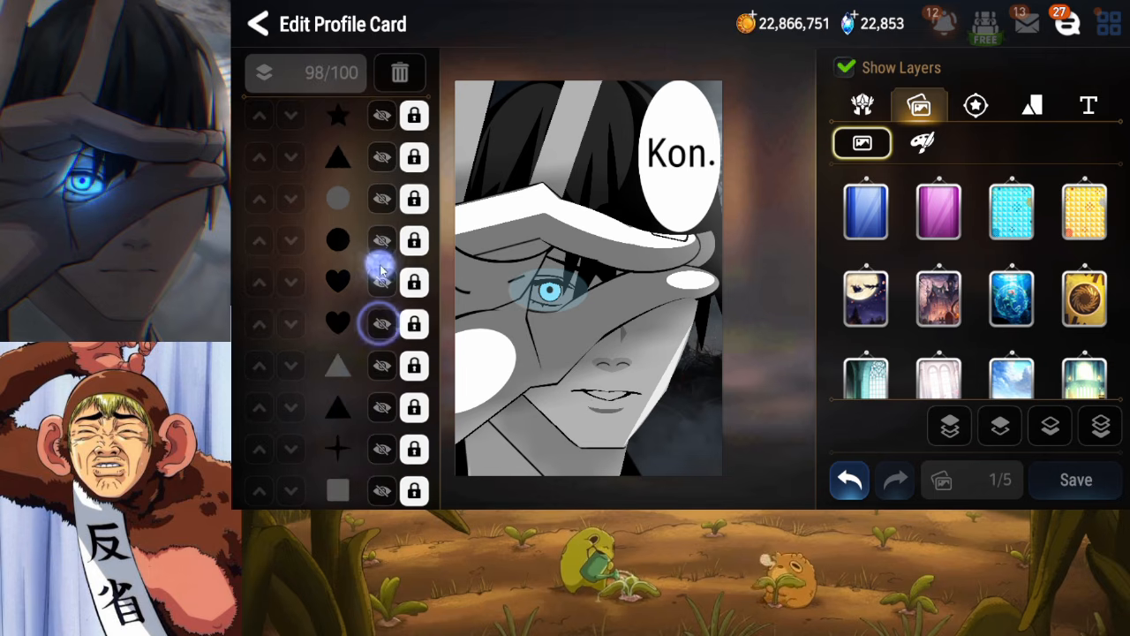
pyautogui.click(379, 280)
pyautogui.click(379, 280)
pyautogui.click(378, 251)
pyautogui.click(379, 251)
pyautogui.moveTo(378, 234); pyautogui.dragTo(378, 312)
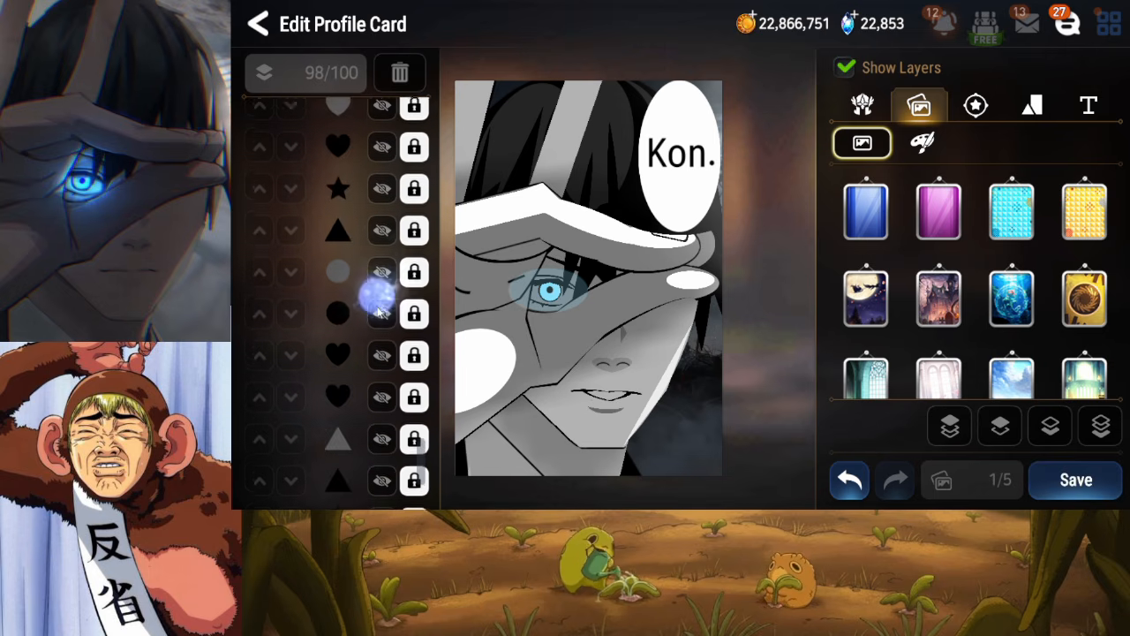
pyautogui.moveTo(379, 270); pyautogui.dragTo(380, 402)
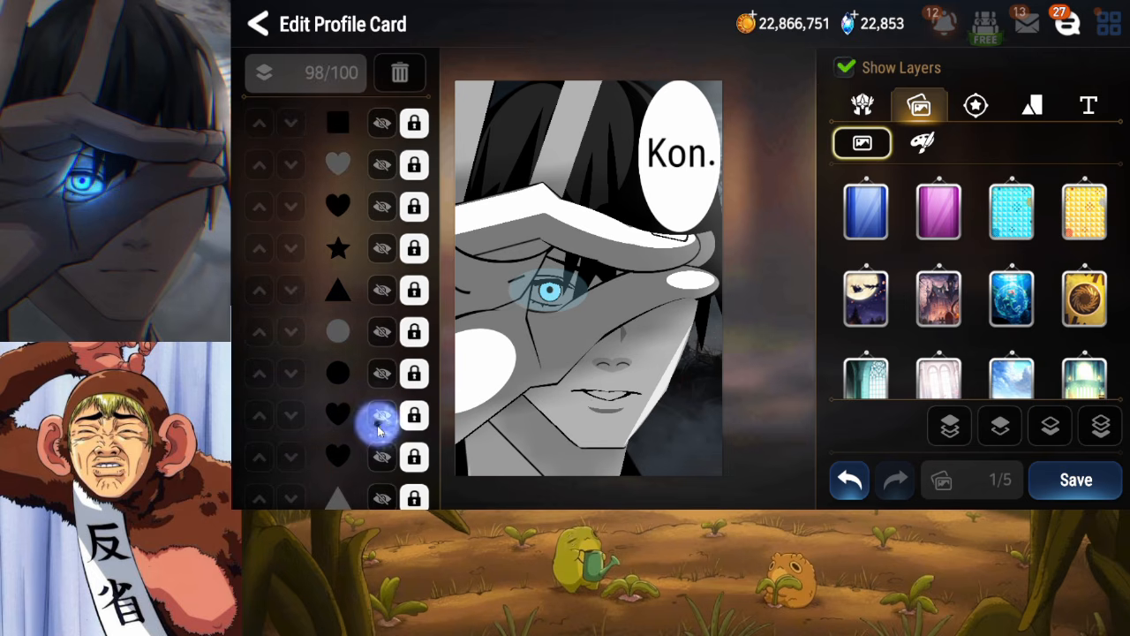
pyautogui.scroll(1, 382, 367)
pyautogui.click(378, 335)
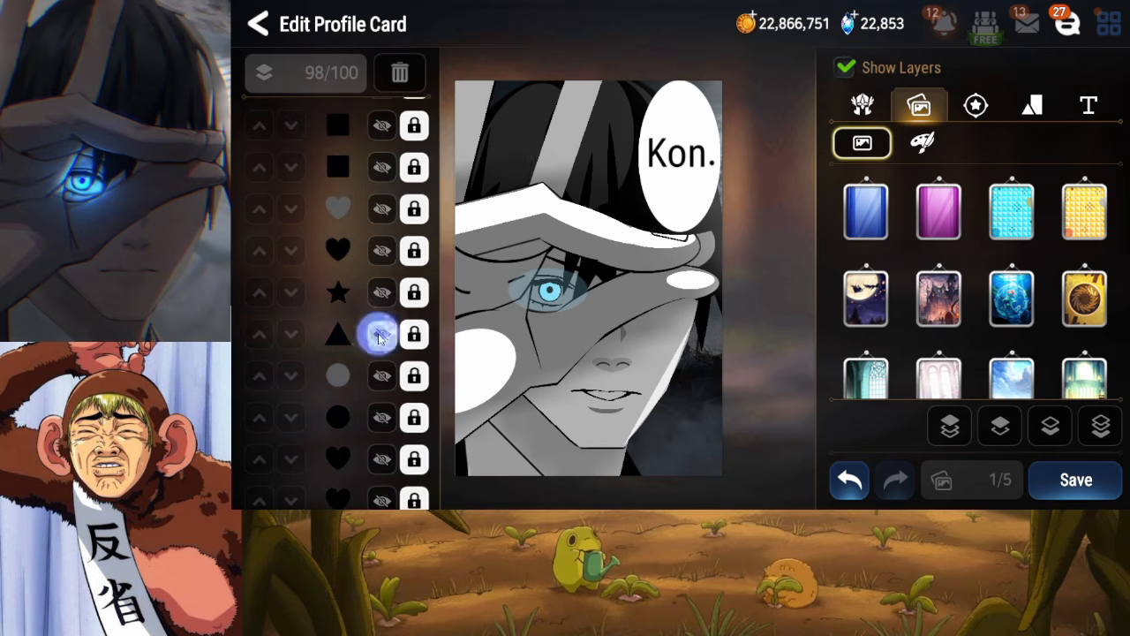
pyautogui.click(378, 335)
pyautogui.click(376, 294)
pyautogui.click(376, 295)
pyautogui.moveTo(377, 296); pyautogui.dragTo(378, 355)
pyautogui.click(378, 310)
pyautogui.click(378, 310)
pyautogui.click(377, 267)
pyautogui.click(377, 266)
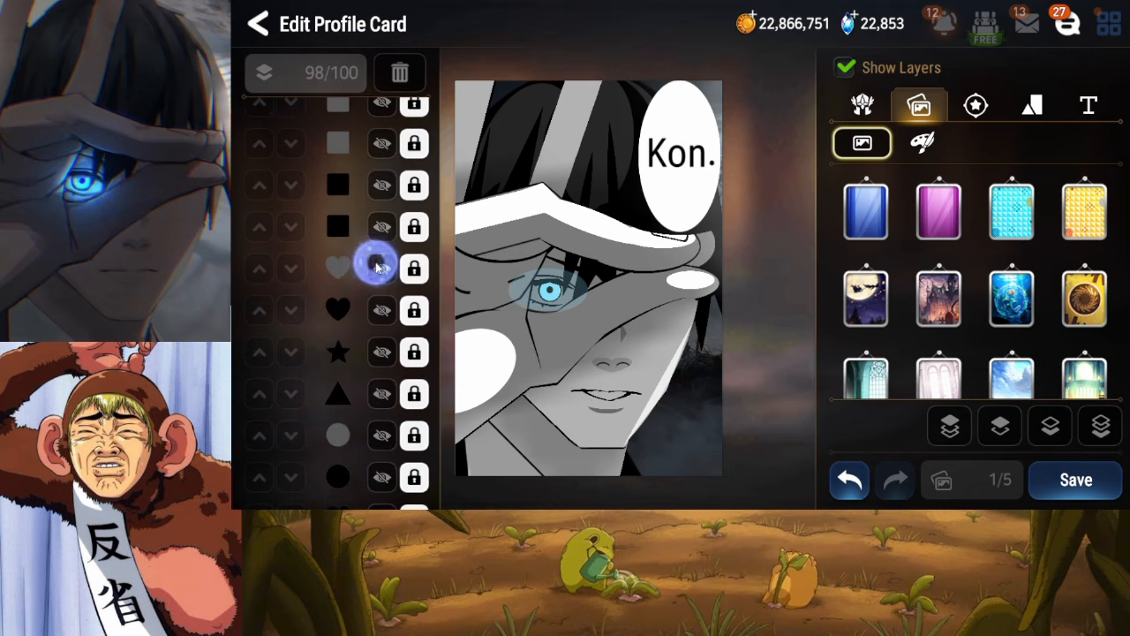
pyautogui.moveTo(377, 265); pyautogui.dragTo(377, 340)
pyautogui.click(378, 291)
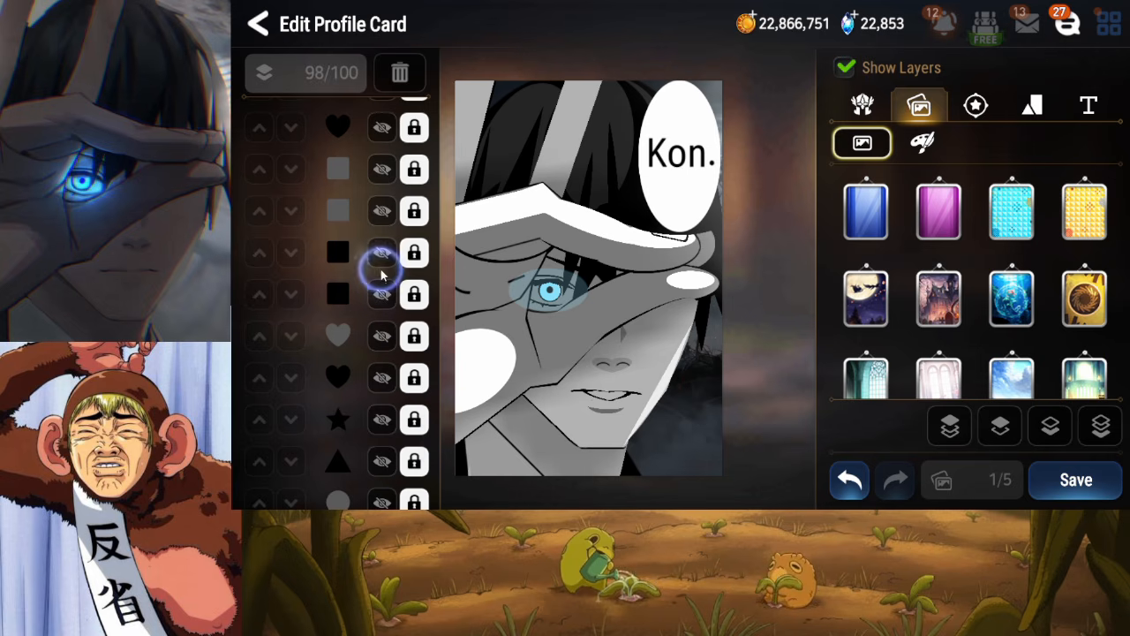
# Set the transparency of the black circle shading around the mouth and chin to 25 and lock it again
pyautogui.scroll(1, 381, 276)
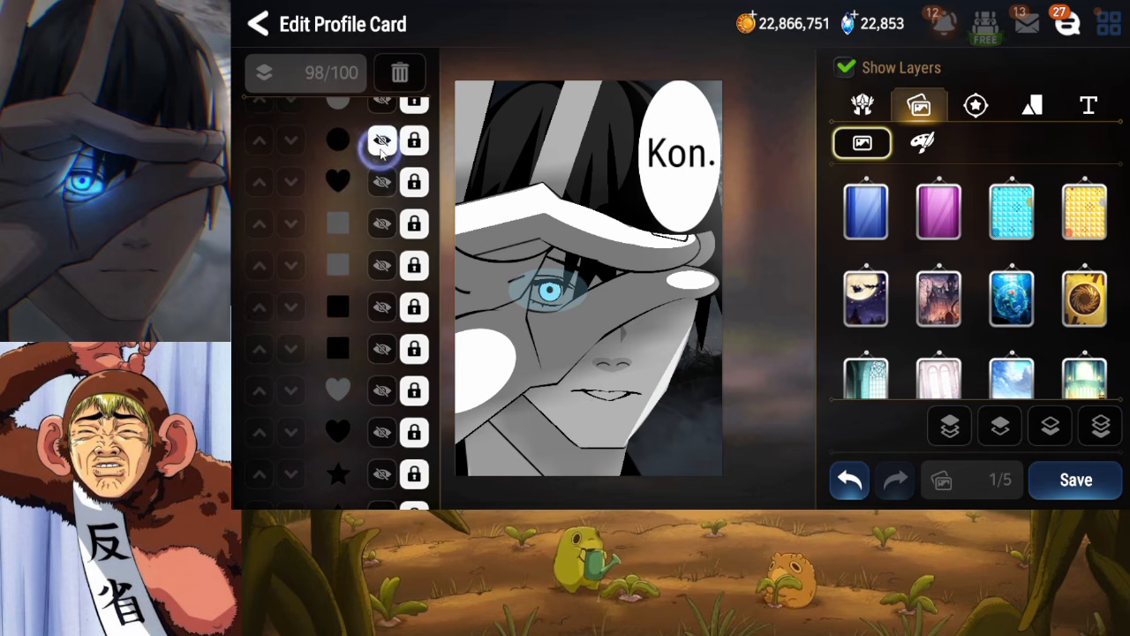
pyautogui.click(413, 141)
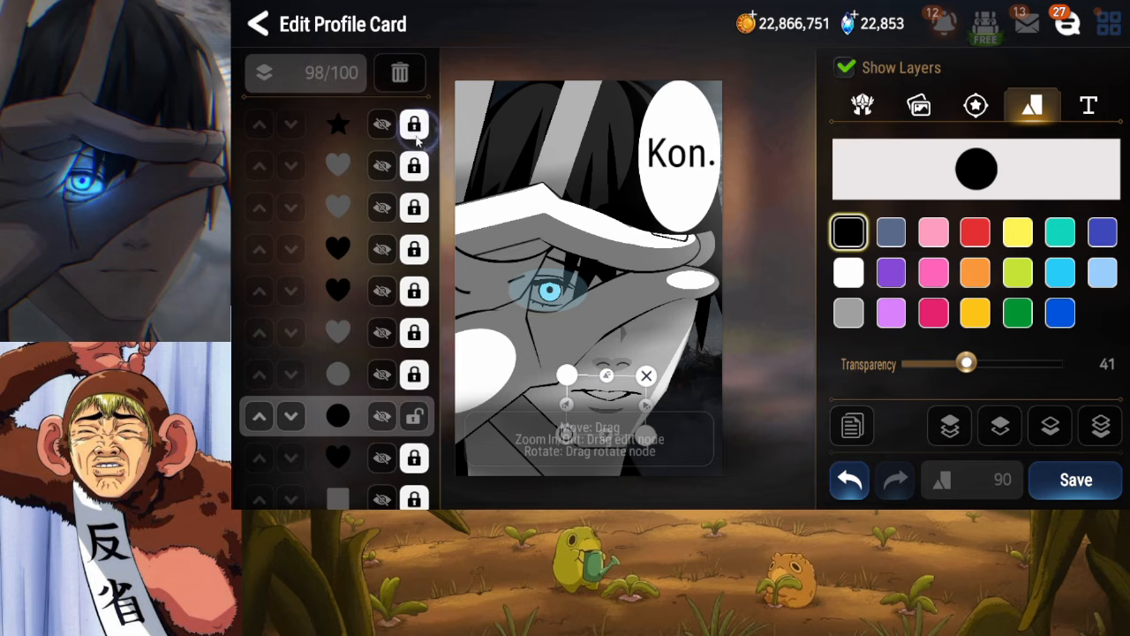
pyautogui.moveTo(970, 362); pyautogui.dragTo(942, 373)
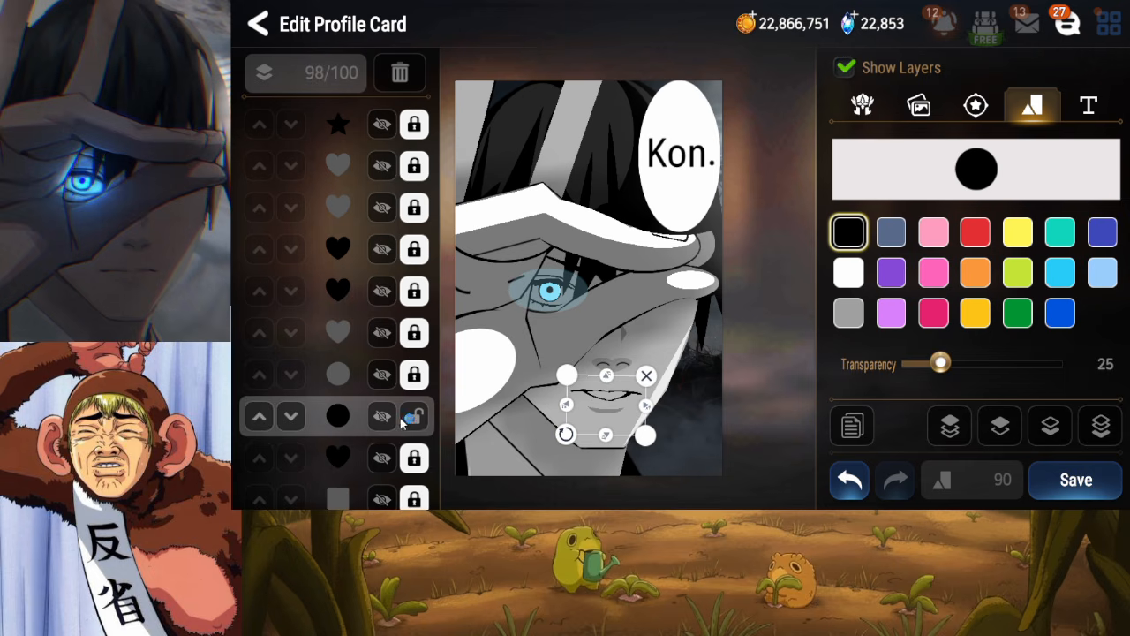
pyautogui.click(412, 419)
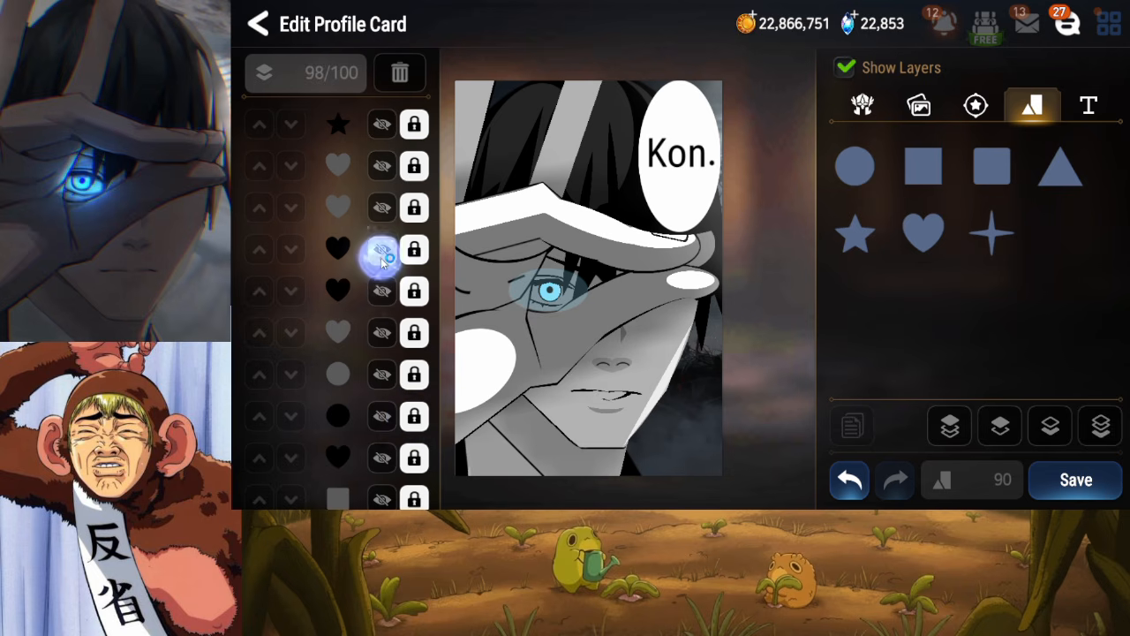
# Find the black triangle shading beside the nose in the layer stack and check its transparency
pyautogui.moveTo(382, 258); pyautogui.dragTo(389, 383)
pyautogui.click(384, 244)
pyautogui.click(388, 248)
pyautogui.click(369, 307)
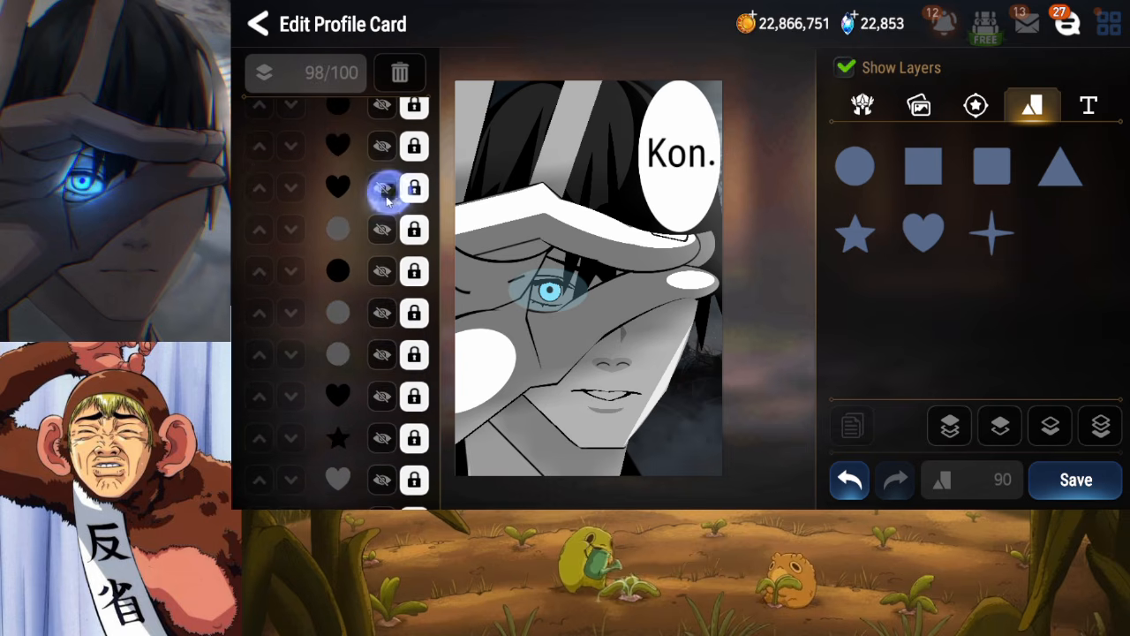
pyautogui.moveTo(386, 198); pyautogui.dragTo(379, 412)
pyautogui.moveTo(386, 280); pyautogui.dragTo(383, 374)
pyautogui.moveTo(386, 252); pyautogui.dragTo(377, 329)
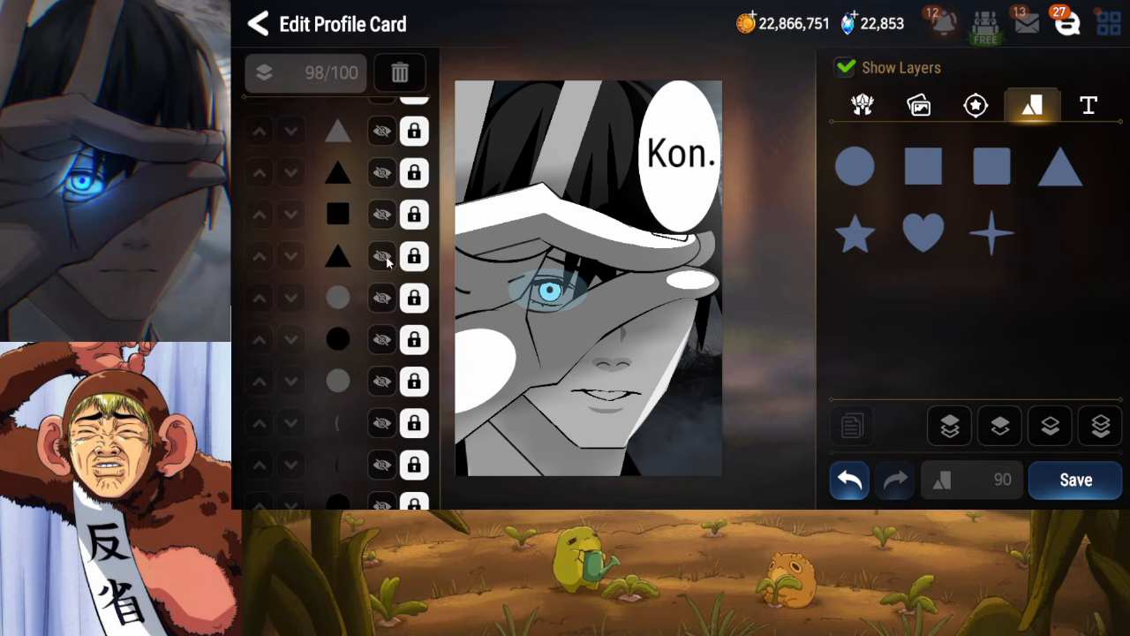
pyautogui.click(415, 257)
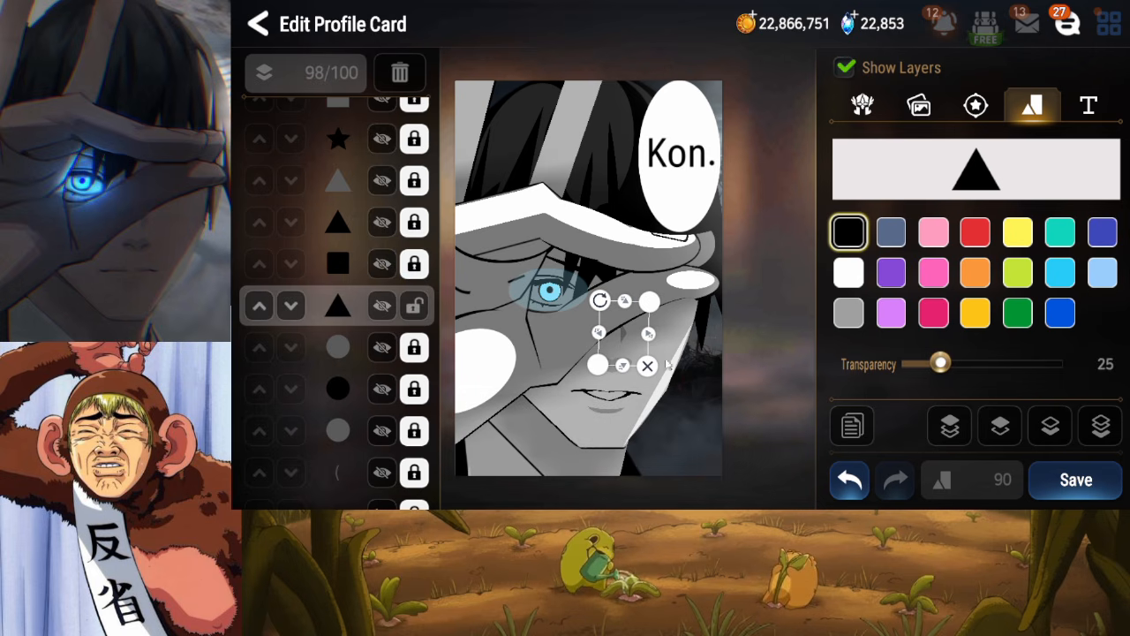
pyautogui.click(414, 306)
# Set the transparency of the black heart shading around the nose to 20, lock it and save the card
pyautogui.moveTo(333, 276); pyautogui.dragTo(334, 416)
pyautogui.moveTo(350, 265); pyautogui.dragTo(340, 424)
pyautogui.moveTo(324, 302); pyautogui.dragTo(319, 504)
pyautogui.moveTo(326, 407); pyautogui.dragTo(337, 260)
pyautogui.moveTo(346, 320); pyautogui.dragTo(348, 359)
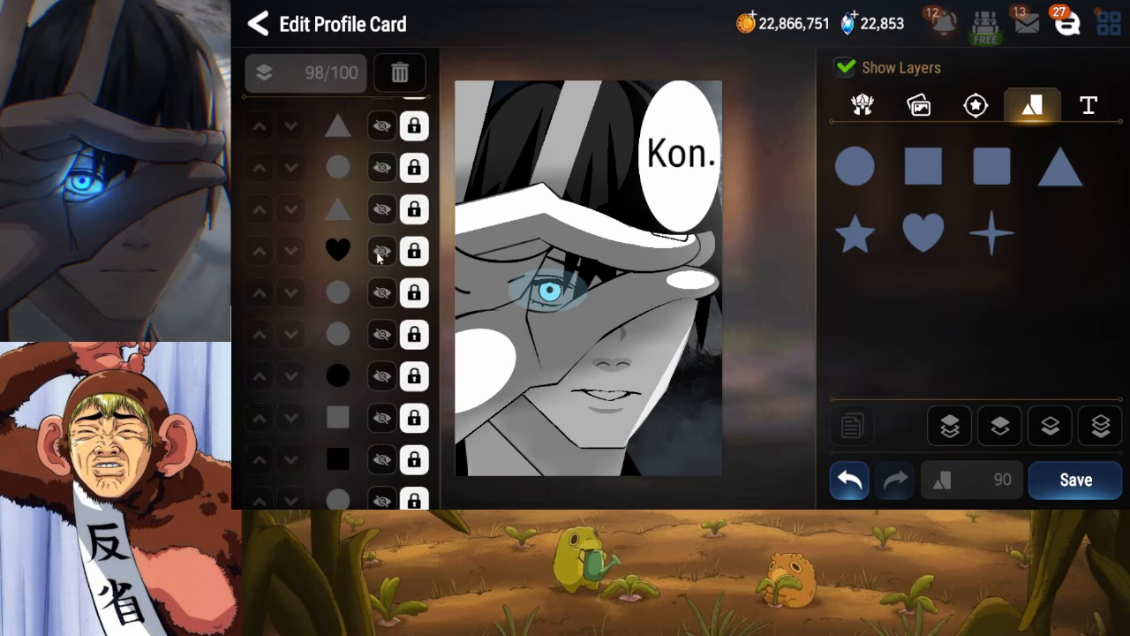
pyautogui.click(377, 252)
pyautogui.click(411, 253)
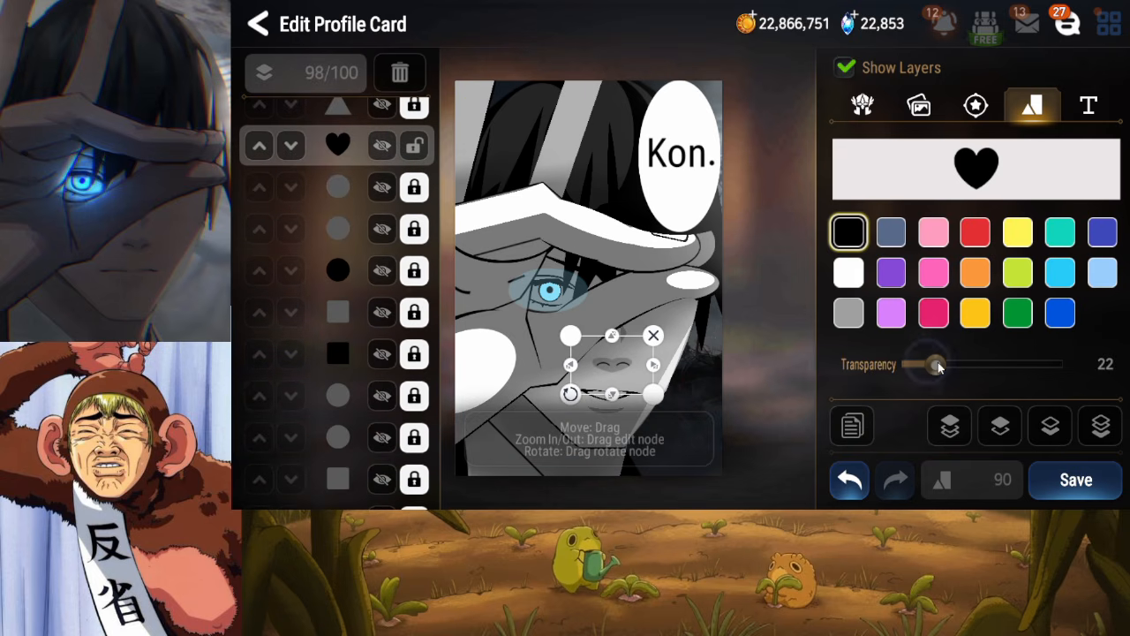
pyautogui.moveTo(931, 369); pyautogui.dragTo(936, 371)
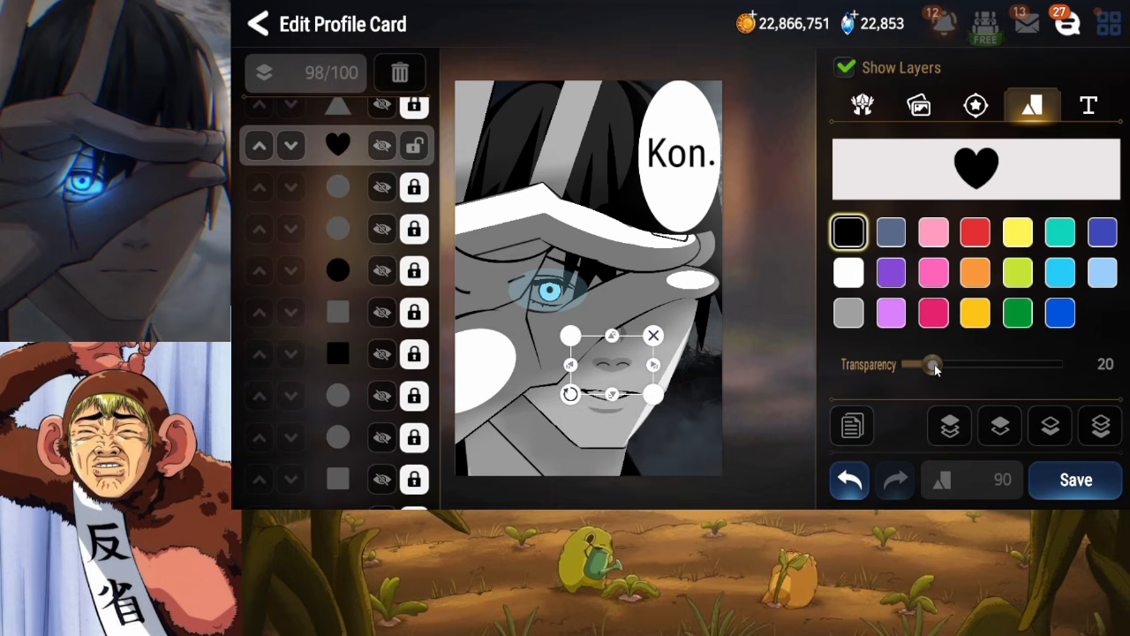
pyautogui.click(414, 144)
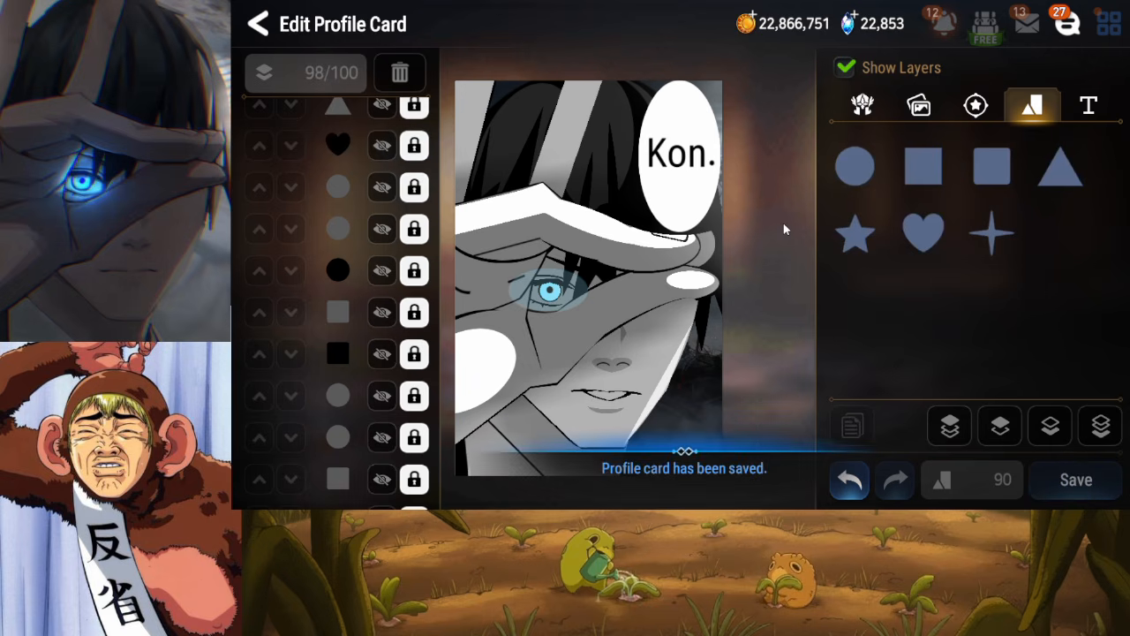
# Filter the heroes by the light element and add the swordswoman with long black-and-yellow hair to the card
pyautogui.click(917, 116)
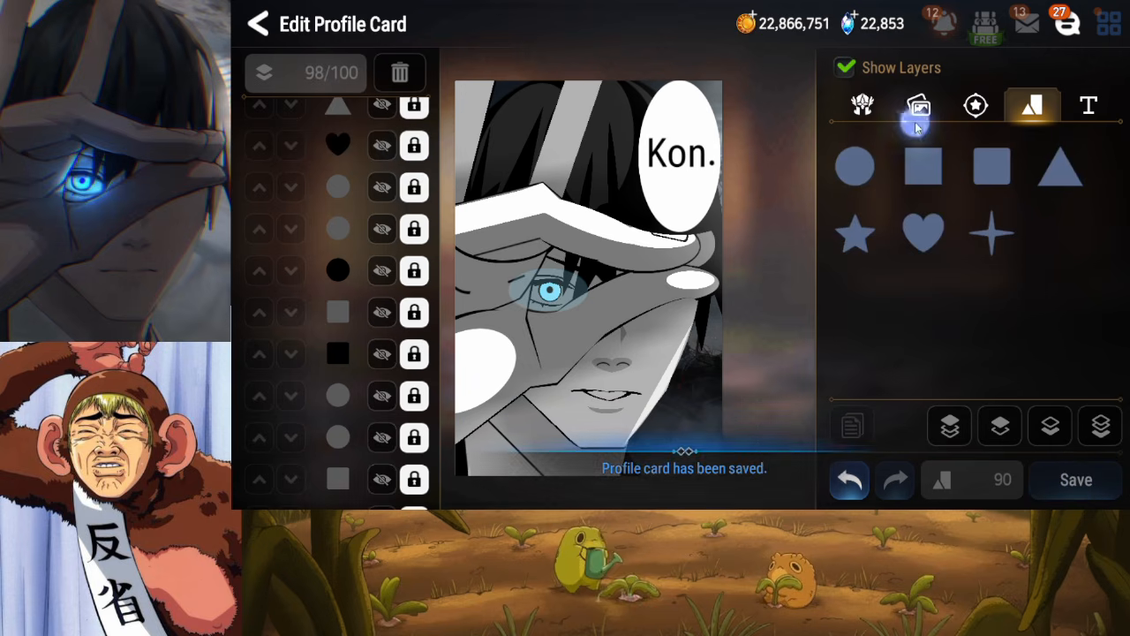
pyautogui.click(864, 108)
pyautogui.click(949, 145)
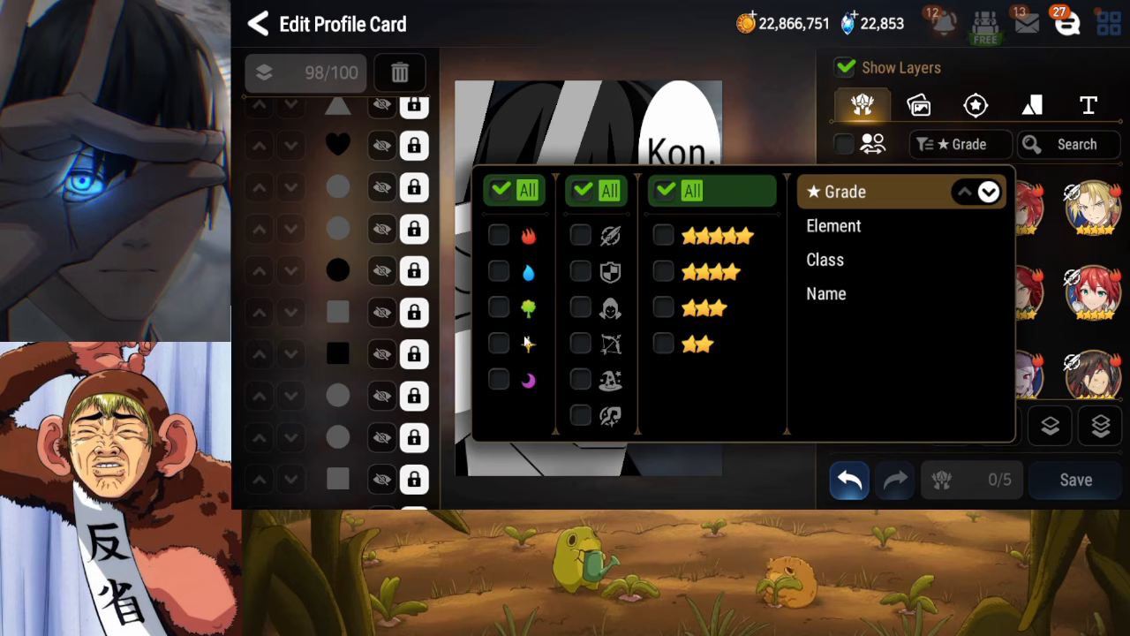
pyautogui.click(528, 342)
pyautogui.click(713, 145)
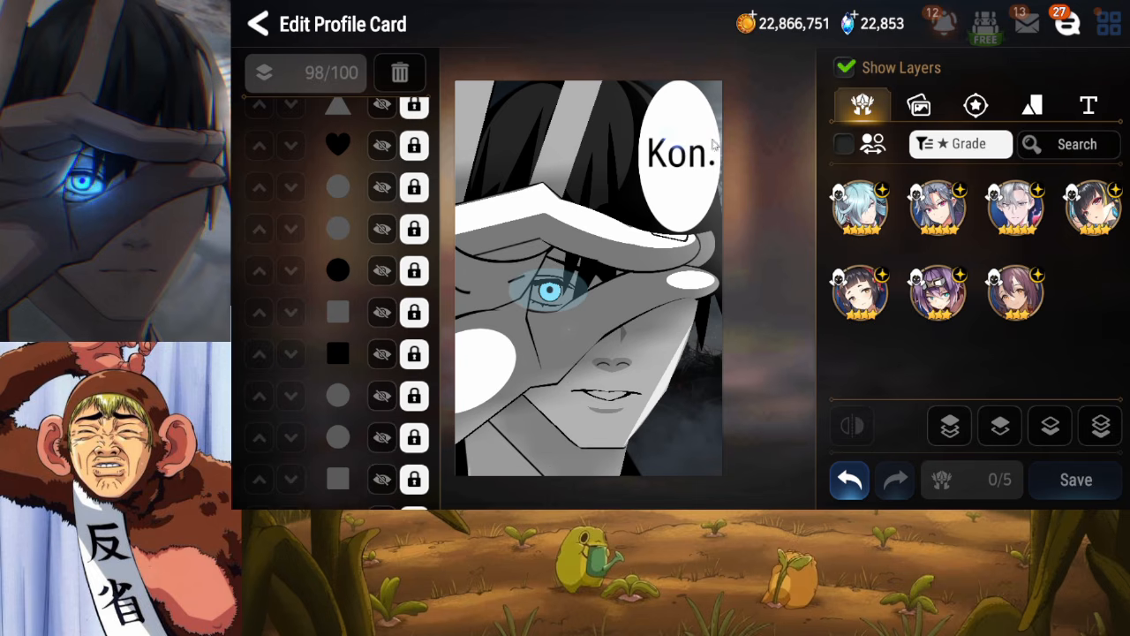
pyautogui.click(1069, 225)
# Enlarge the hero far beyond the card, mirror it, shift it so its blue glow overlays the face, and lock its layer
pyautogui.moveTo(695, 327); pyautogui.dragTo(716, 310)
pyautogui.moveTo(749, 450); pyautogui.dragTo(688, 358)
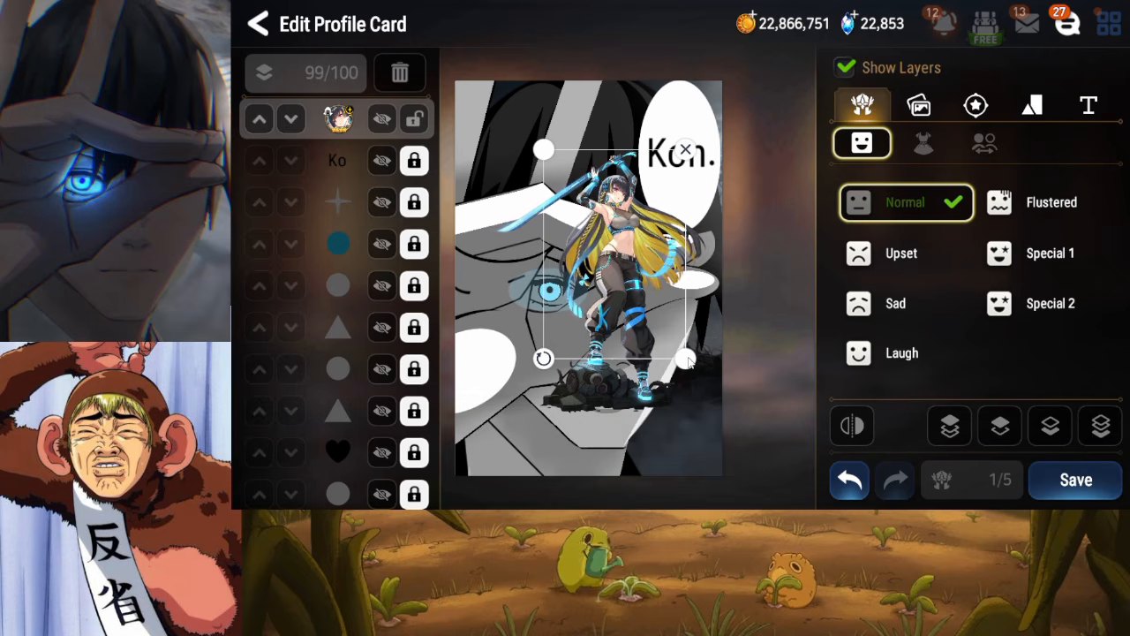
pyautogui.moveTo(688, 358); pyautogui.dragTo(735, 452)
pyautogui.click(853, 426)
pyautogui.moveTo(636, 361); pyautogui.dragTo(509, 269)
pyautogui.moveTo(611, 341); pyautogui.dragTo(749, 537)
pyautogui.moveTo(657, 350); pyautogui.dragTo(438, 351)
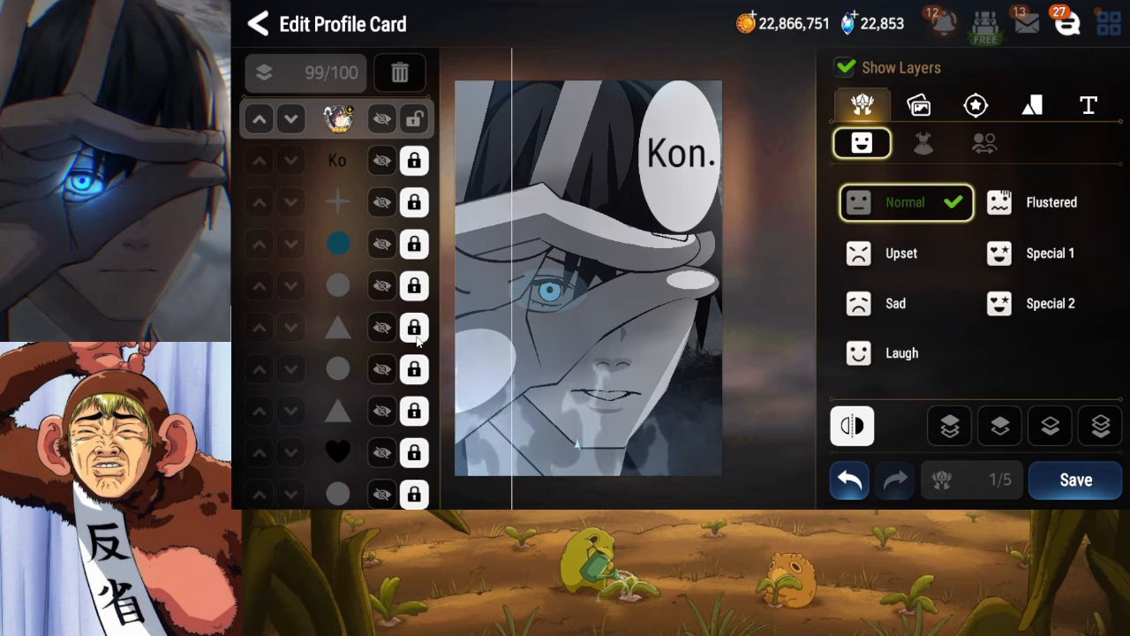
pyautogui.click(748, 331)
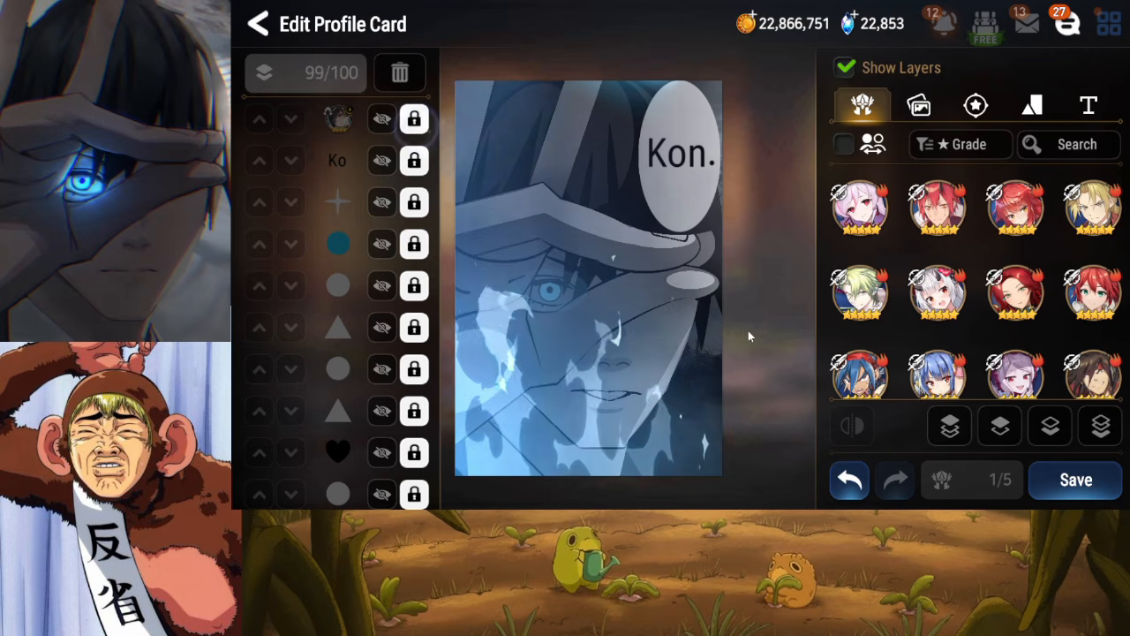
# Save the profile card, leave the editor and set the "Kon." card as the Rep Card
pyautogui.click(1076, 480)
pyautogui.click(261, 27)
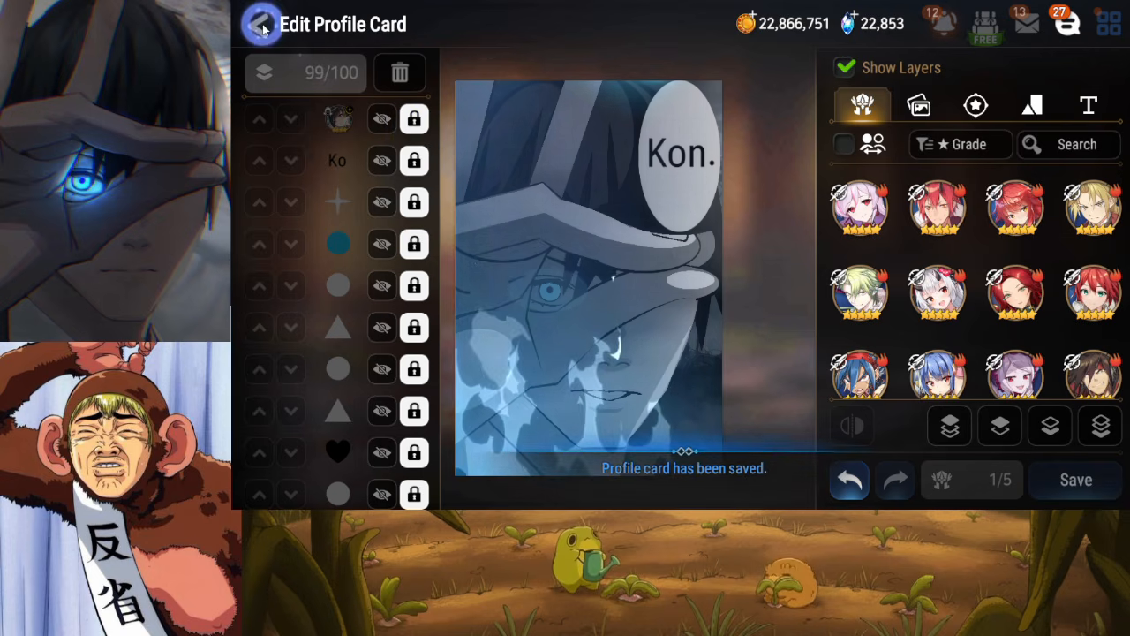
pyautogui.click(386, 228)
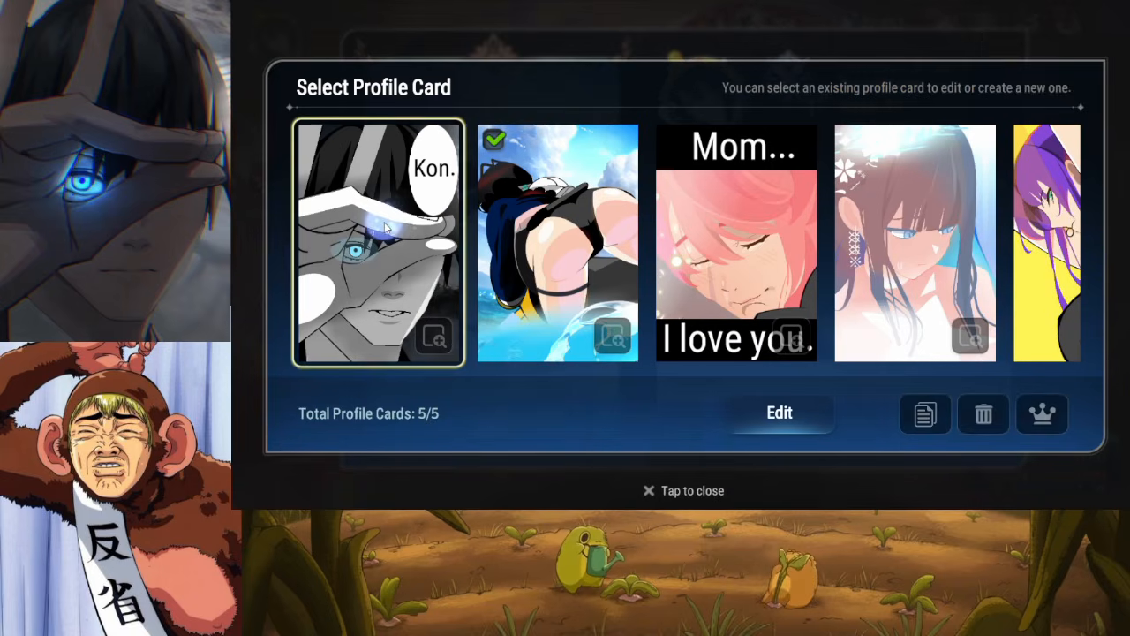
pyautogui.click(1044, 415)
pyautogui.click(759, 350)
pyautogui.click(627, 40)
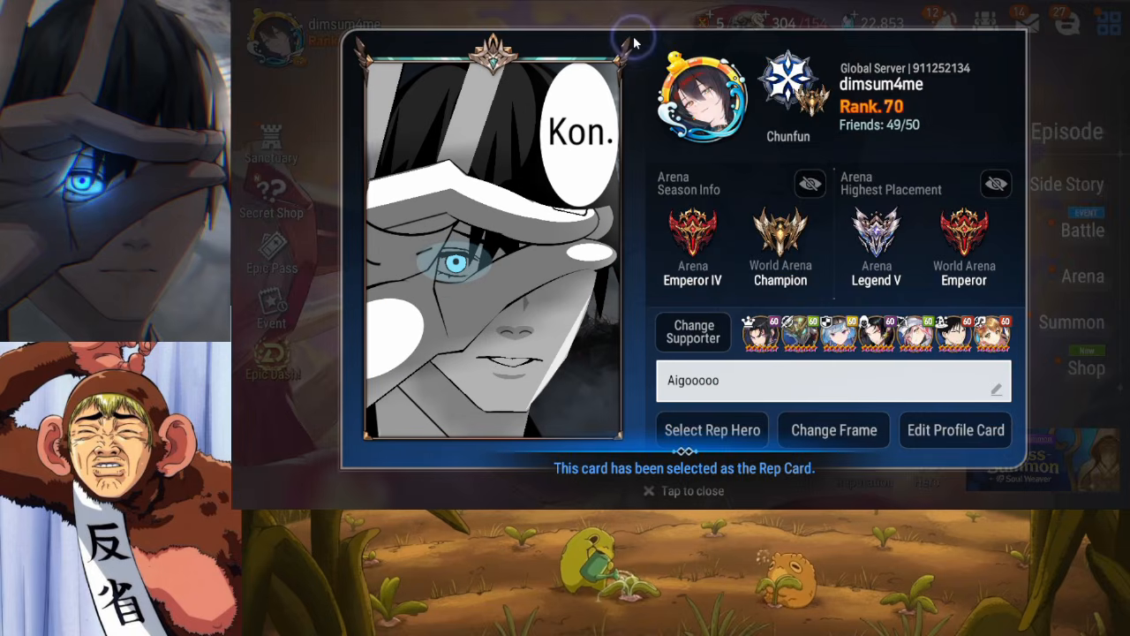